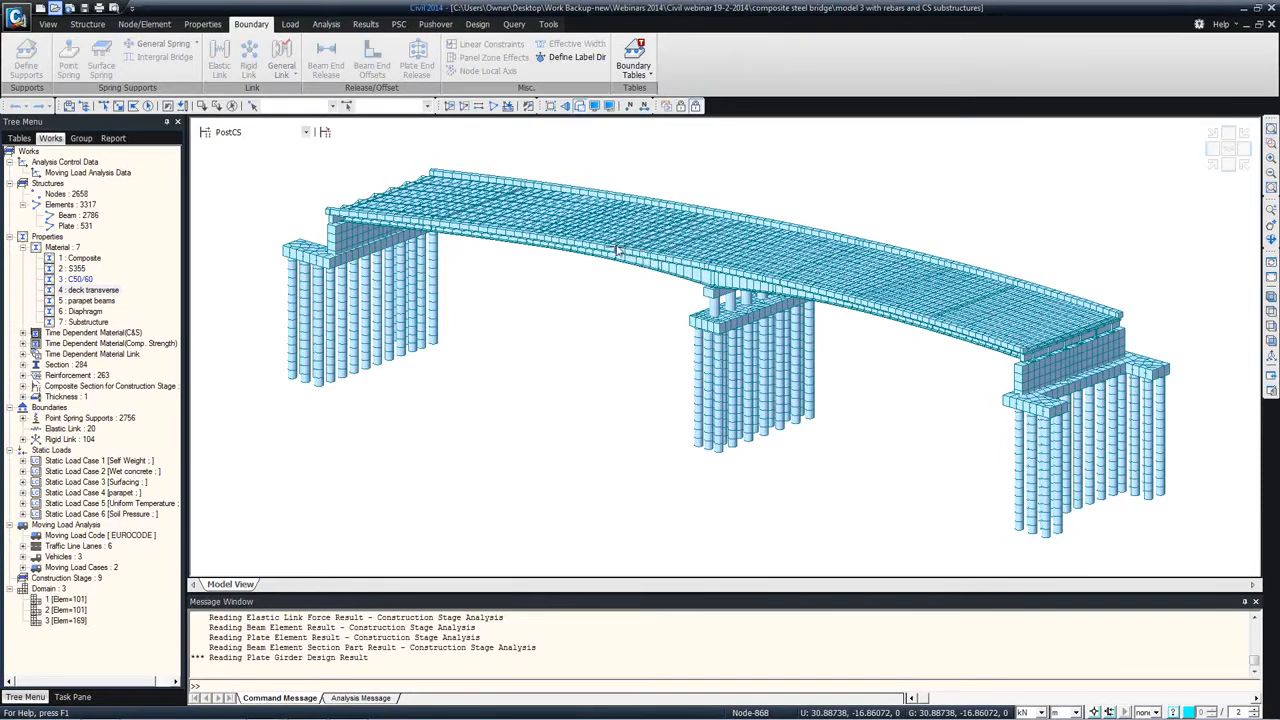
Step: Widen the model tree and review the available commands for structure, nodes and elements, properties, boundaries, loads and analysis
left_click_drag(185, 216, 213, 218)
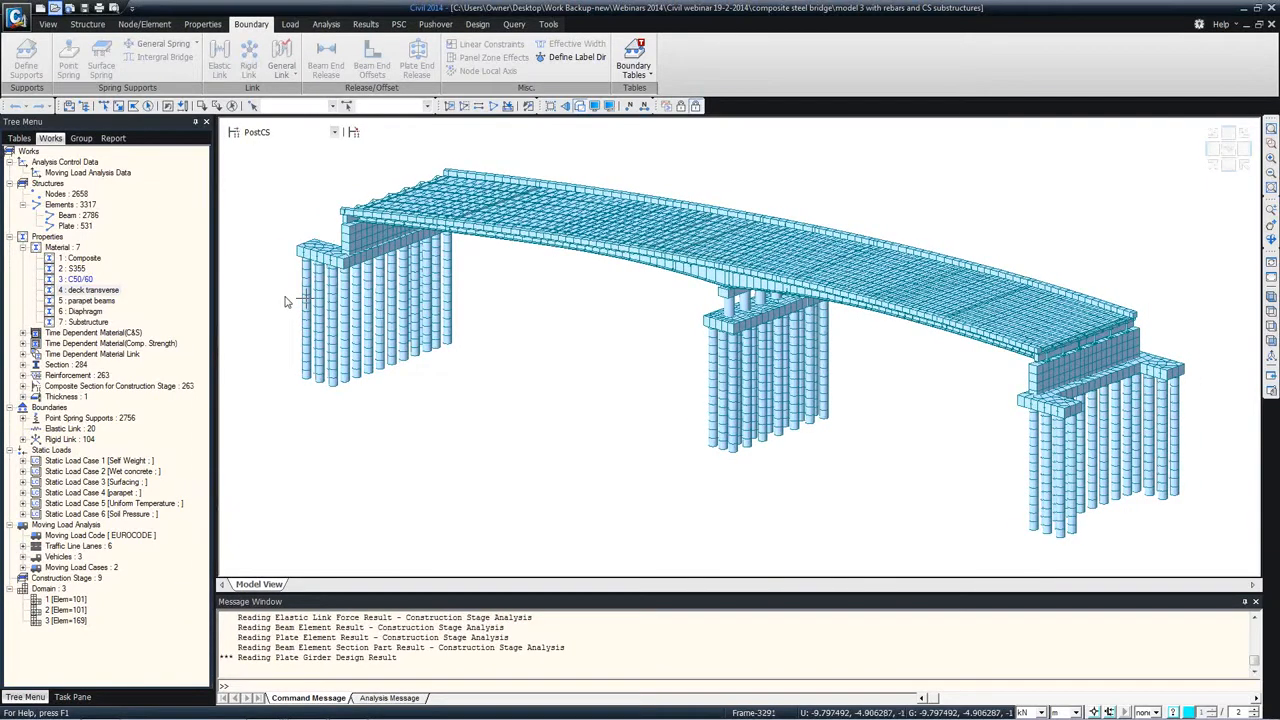
left_click(87, 24)
left_click(144, 24)
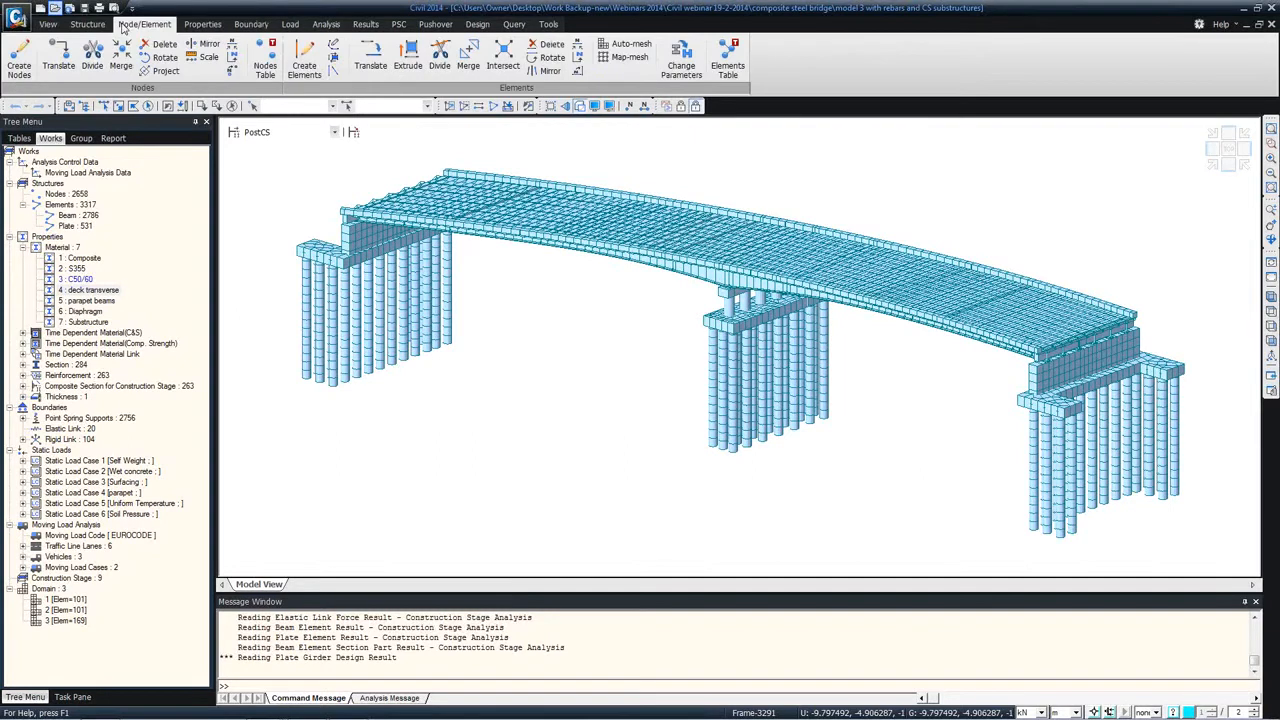
left_click(185, 25)
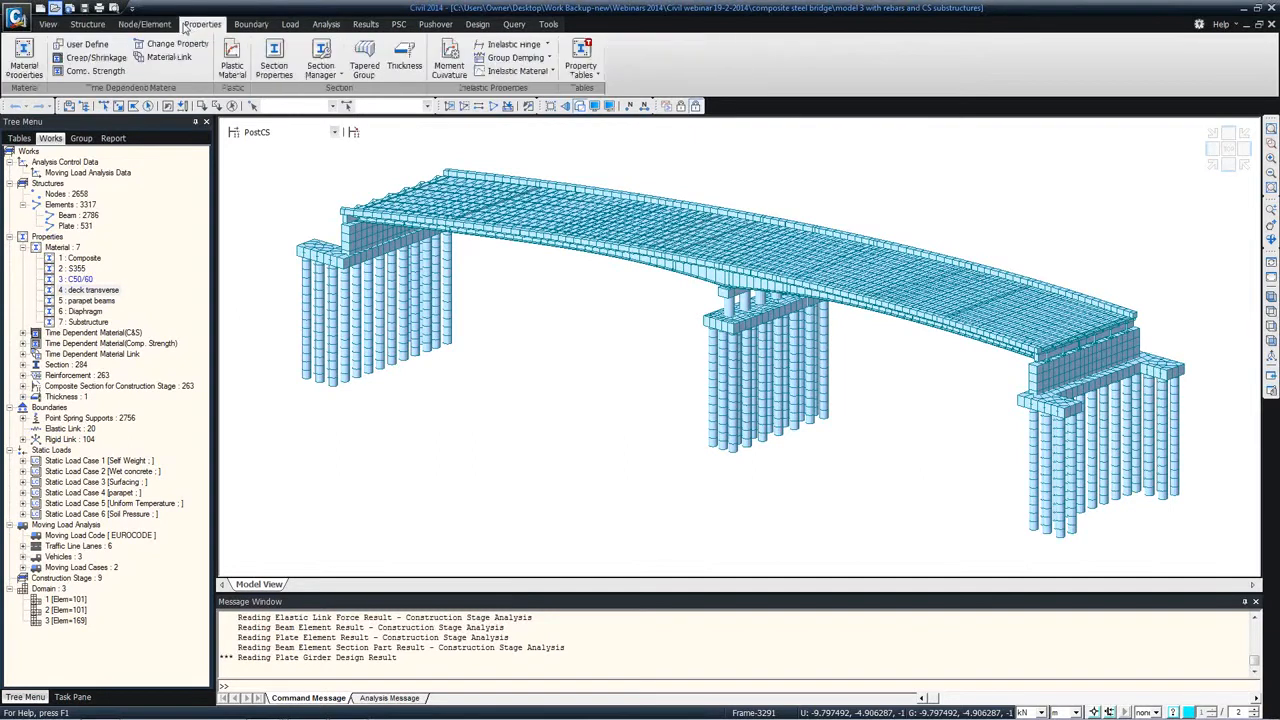
left_click(88, 25)
left_click(144, 24)
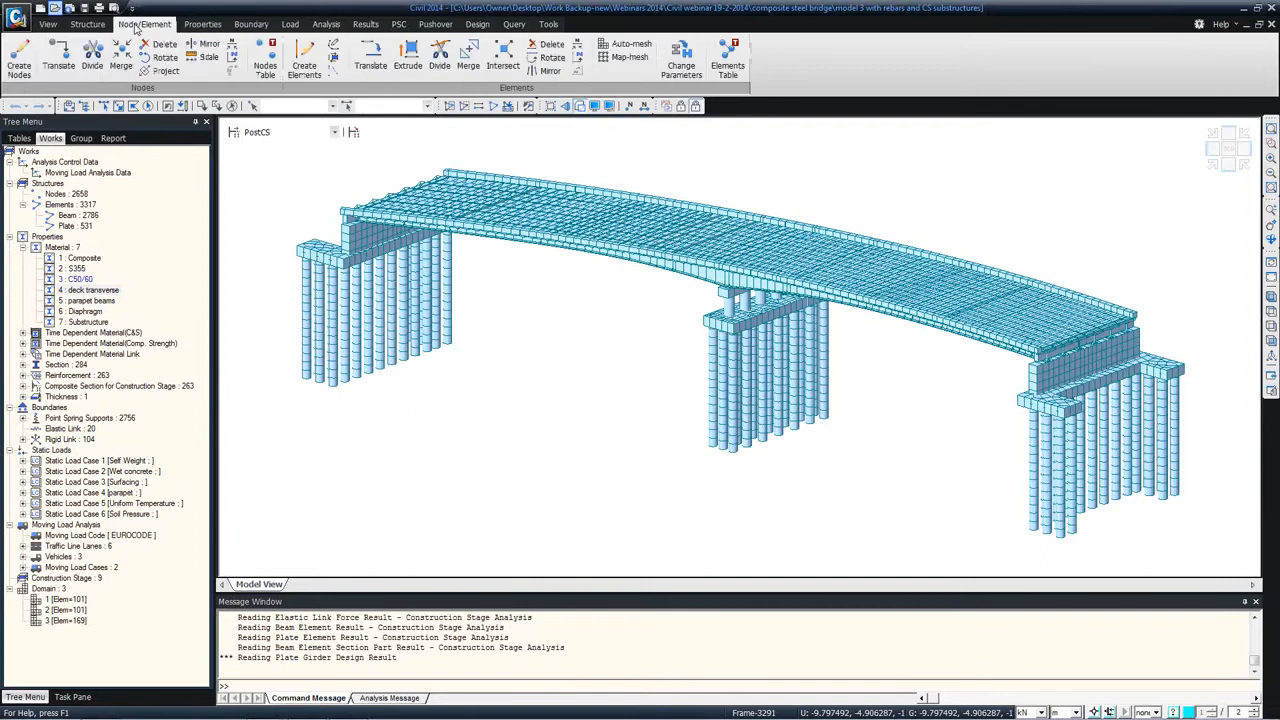
left_click(195, 25)
left_click(251, 24)
left_click(290, 24)
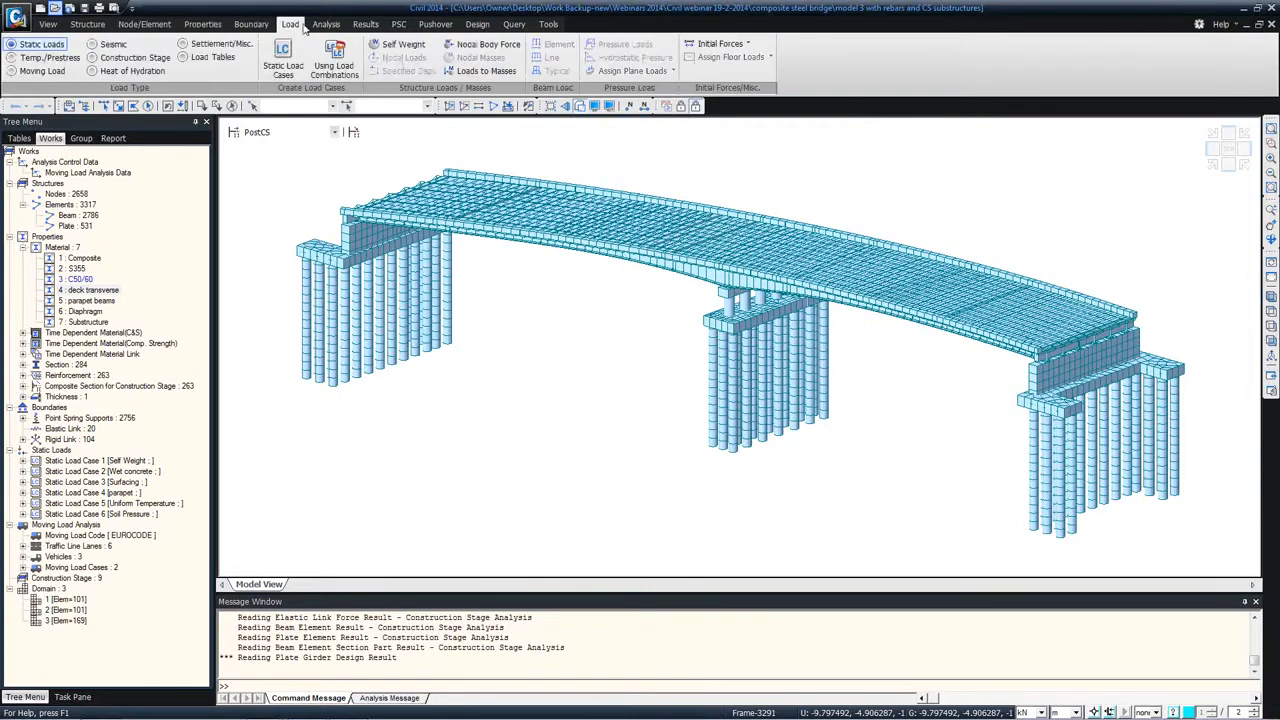
left_click(326, 24)
left_click(131, 27)
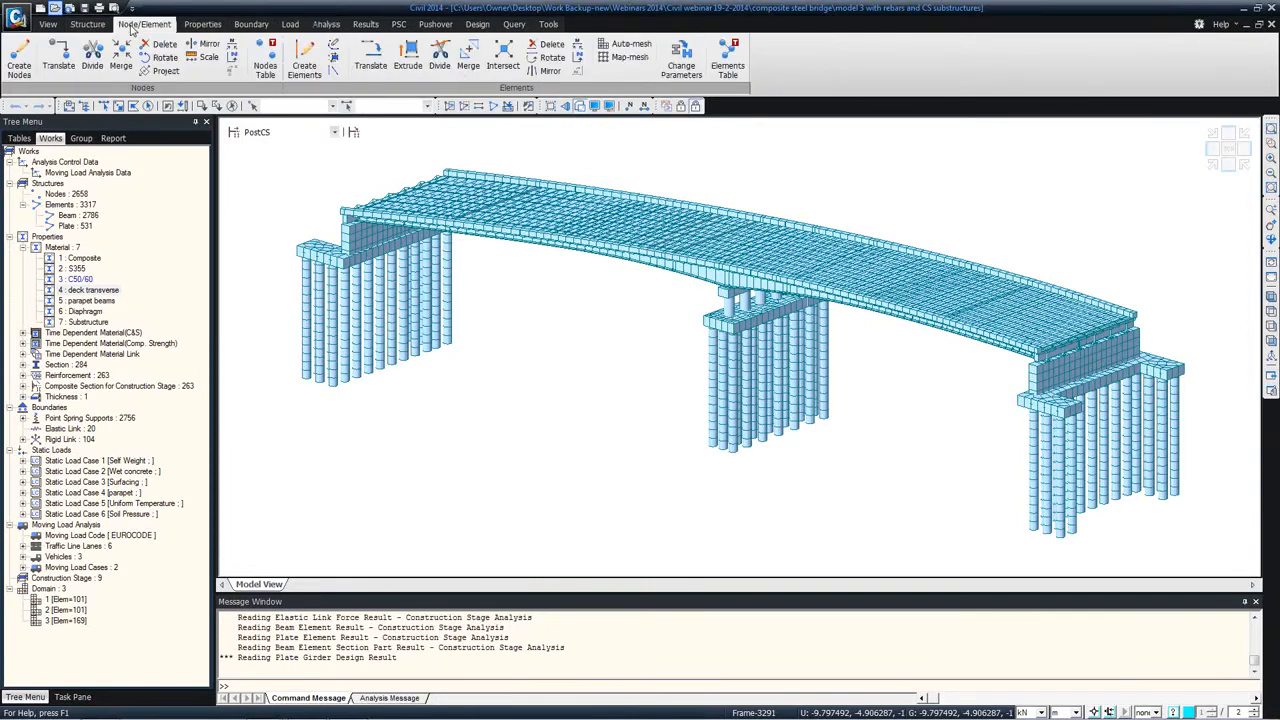
left_click(202, 24)
left_click(251, 24)
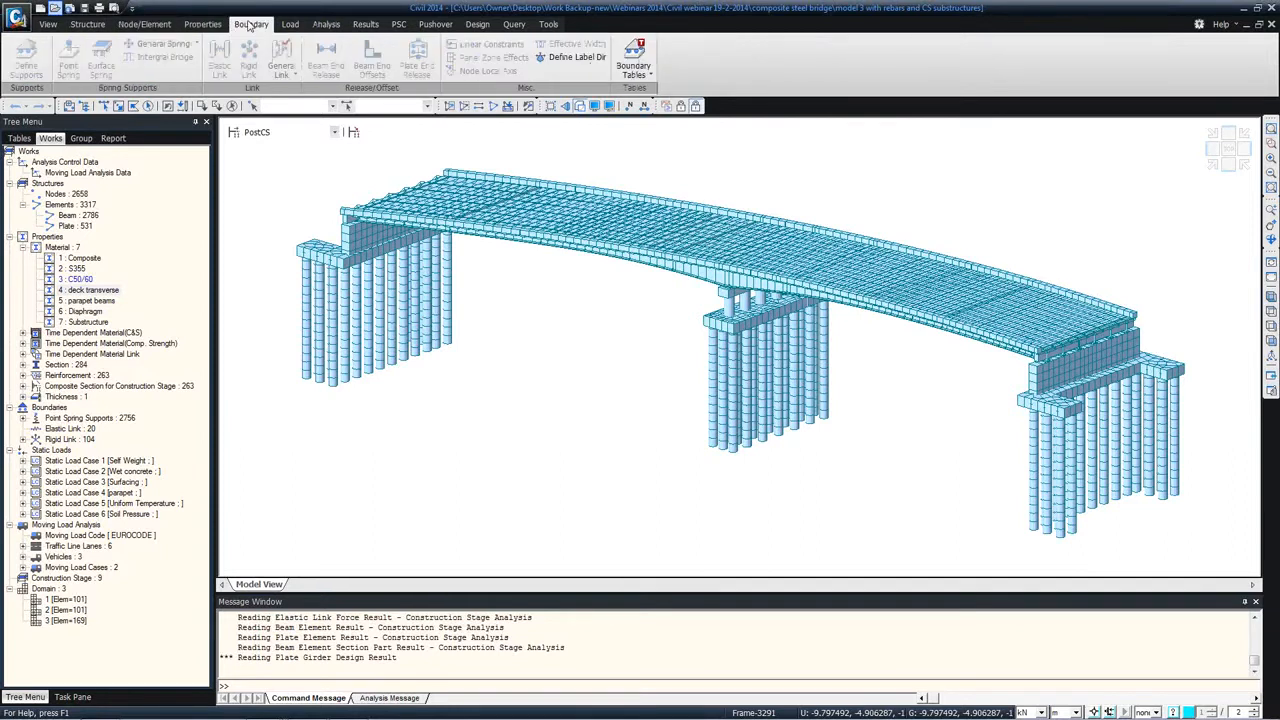
left_click(290, 24)
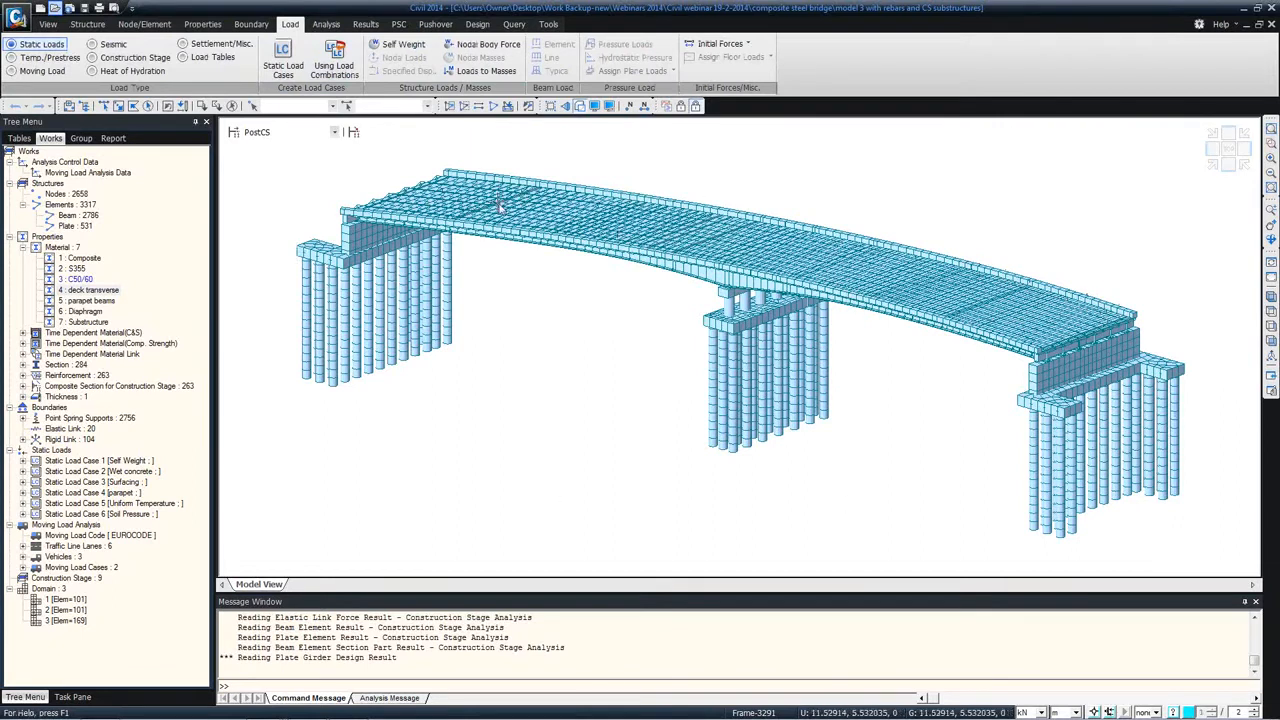
Step: View the bridge model from the top and from the side, and restore the isometric view
left_click(1228, 150)
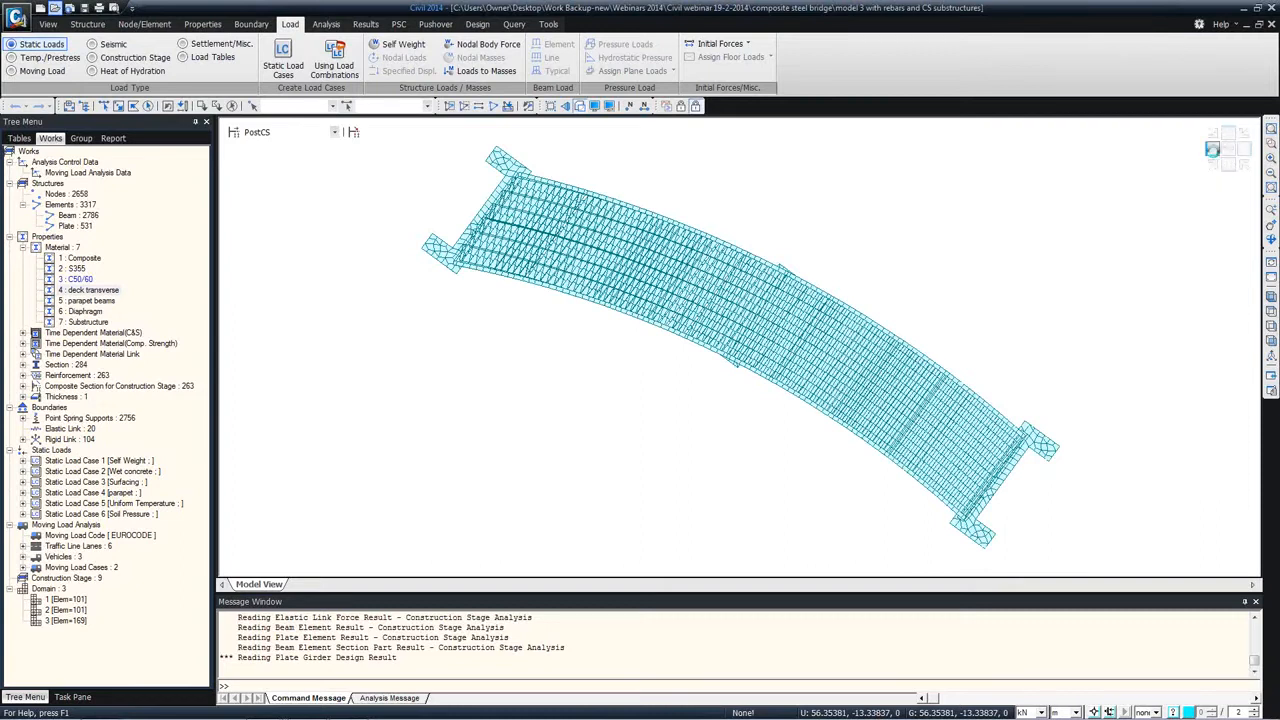
left_click(1212, 149)
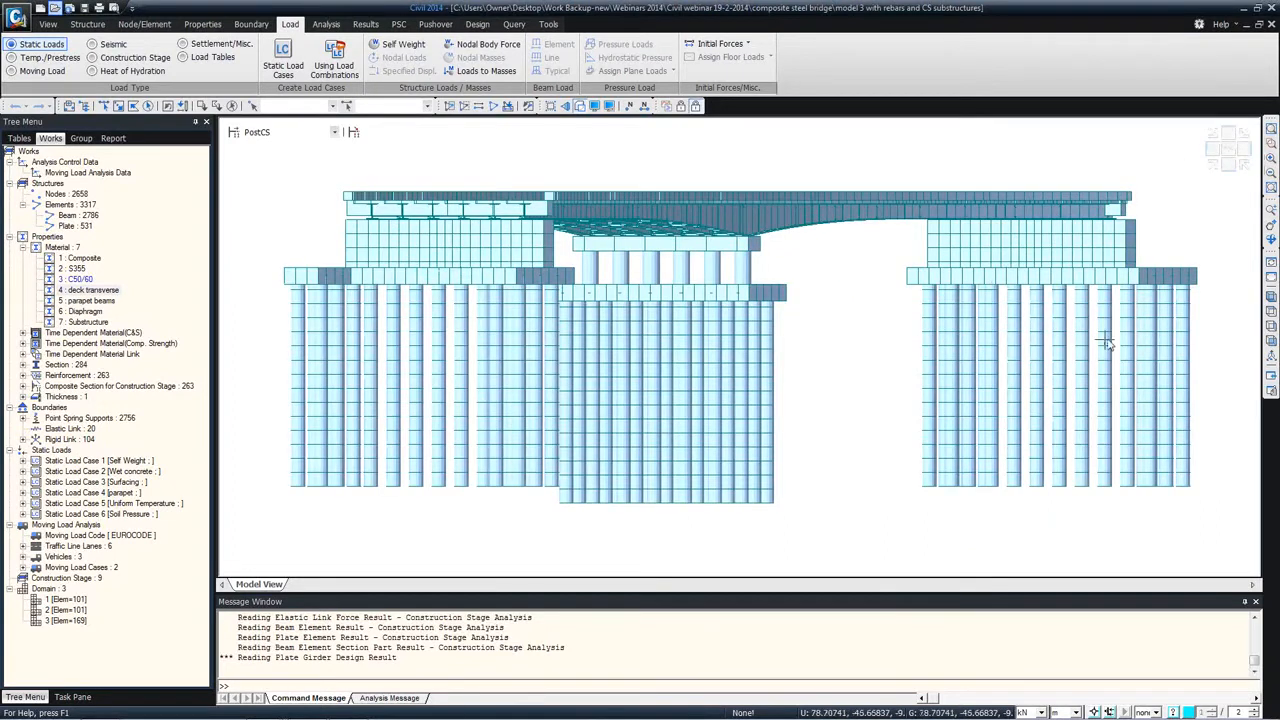
left_click(1270, 297)
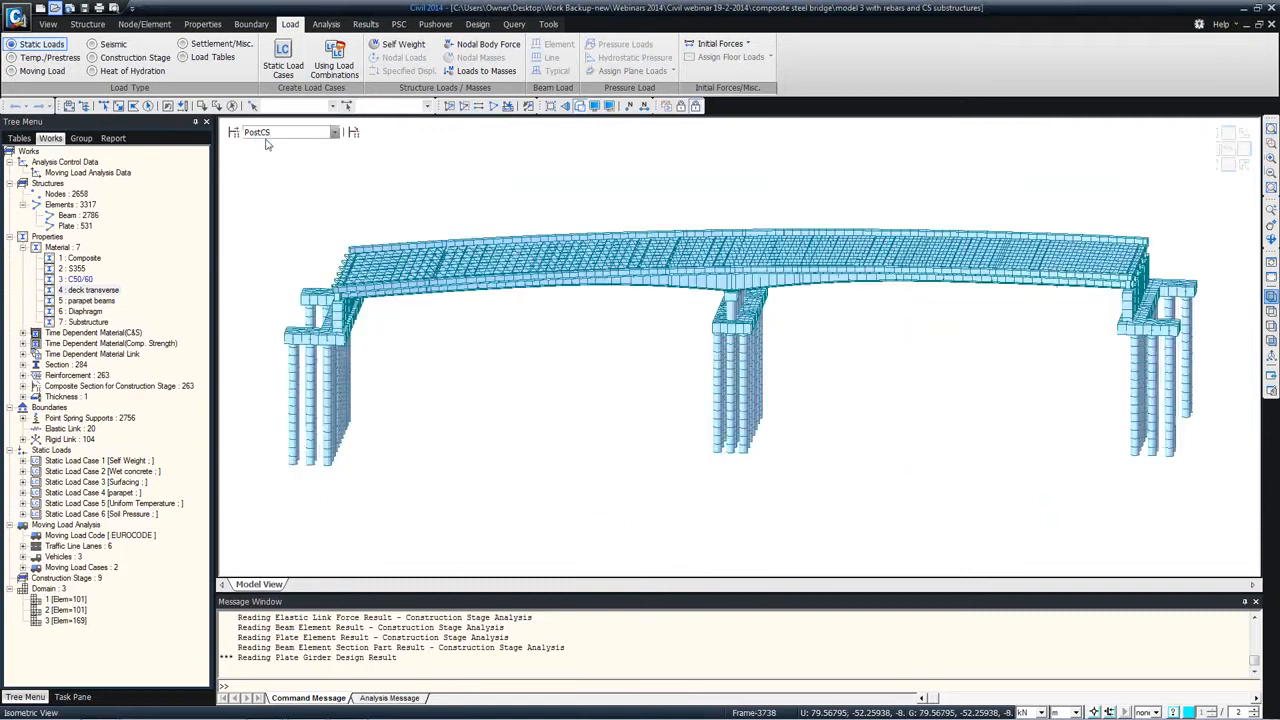
Step: Display the bridge at construction stage Stage 2, and return the display to the PostCS stage
left_click(275, 133)
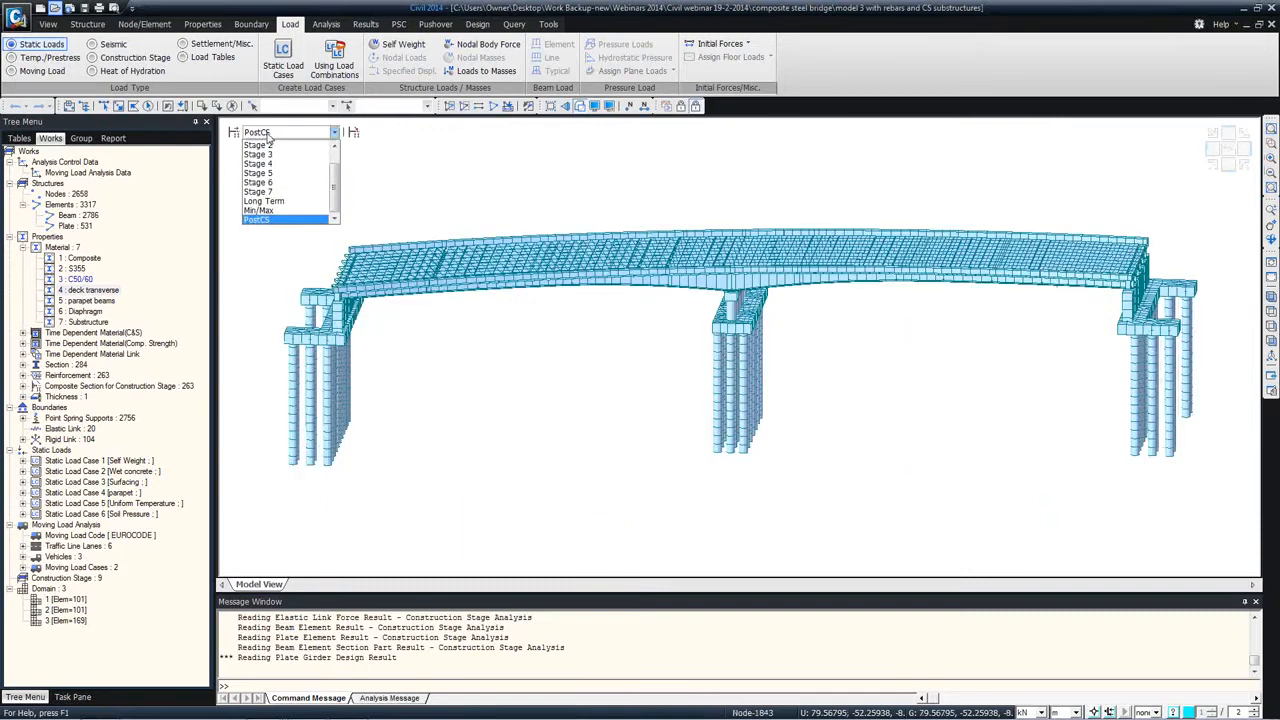
left_click_drag(337, 168, 338, 148)
left_click(302, 145)
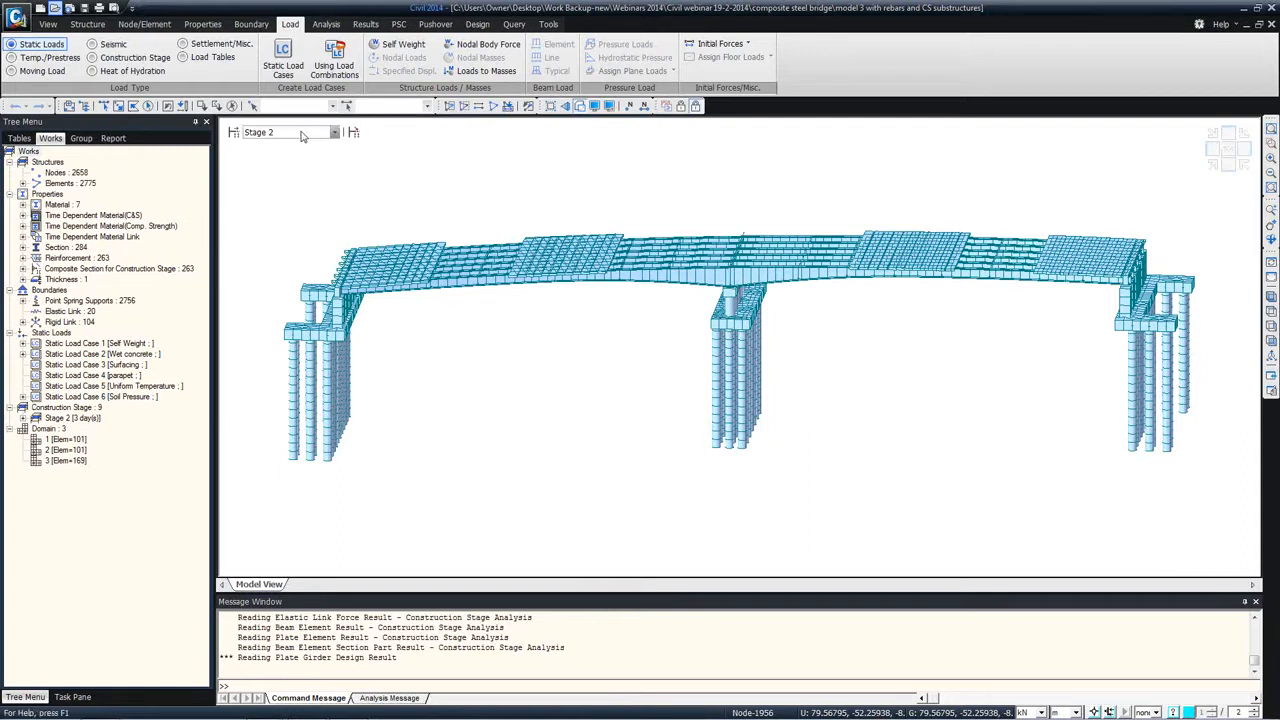
left_click(334, 132)
scroll(336, 150, "down", 2)
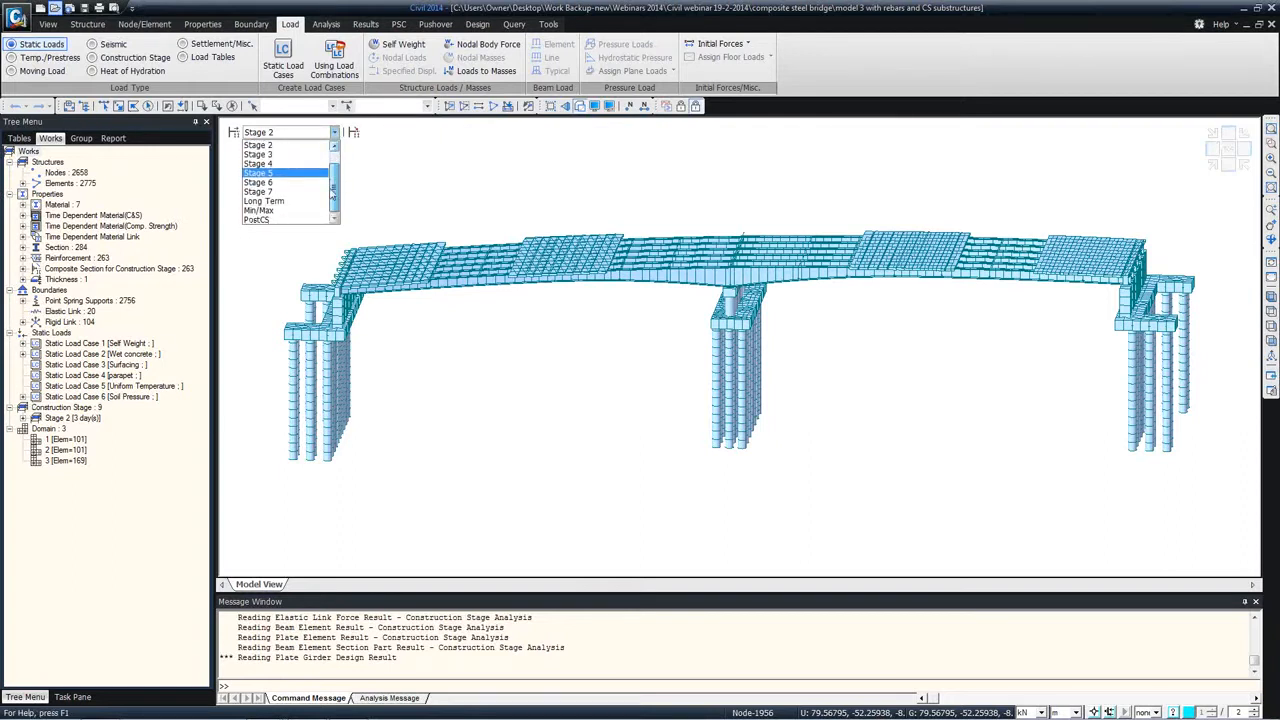
left_click(270, 219)
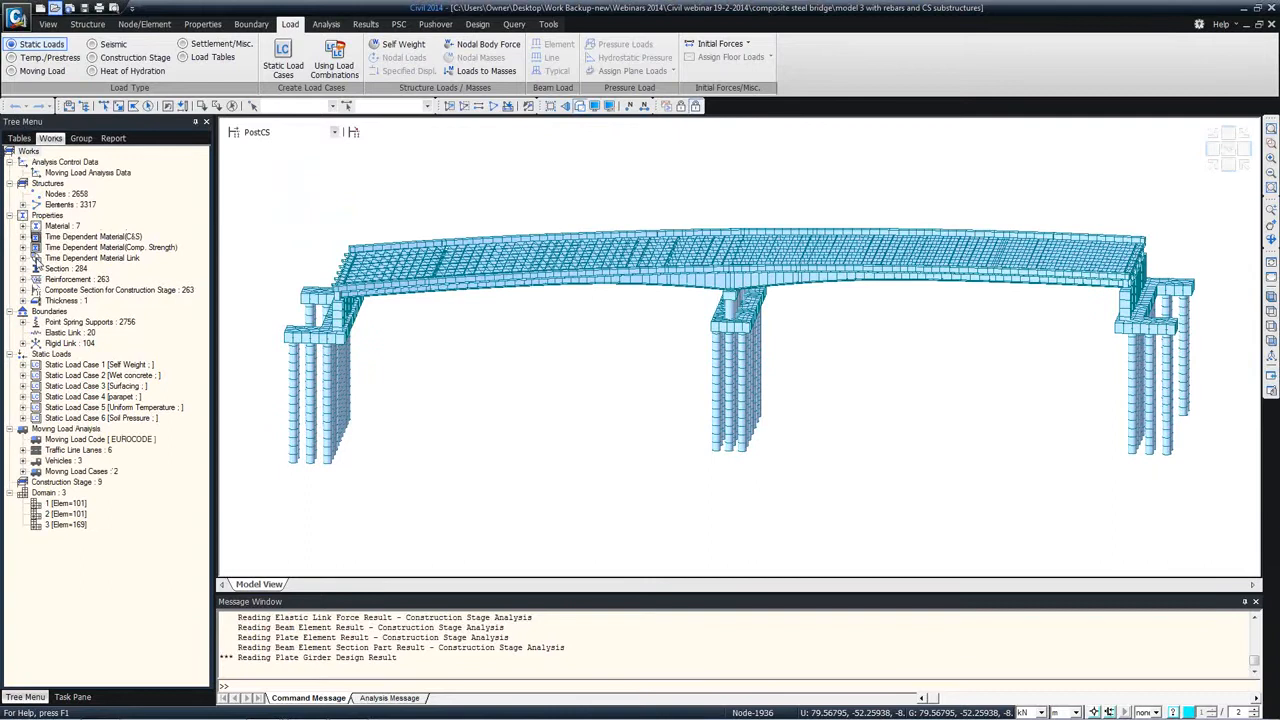
Step: List the model's sections and inspect the section data of A-pour 1 without changing it
left_click(23, 269)
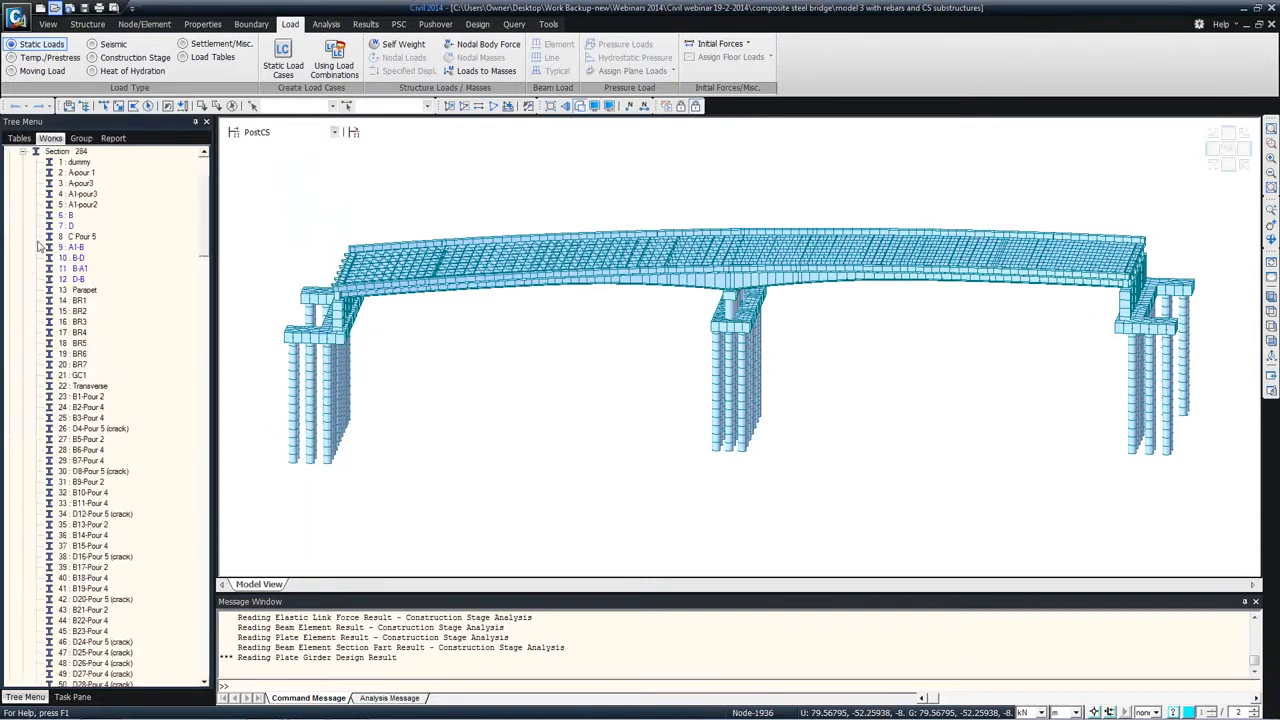
left_click(23, 151)
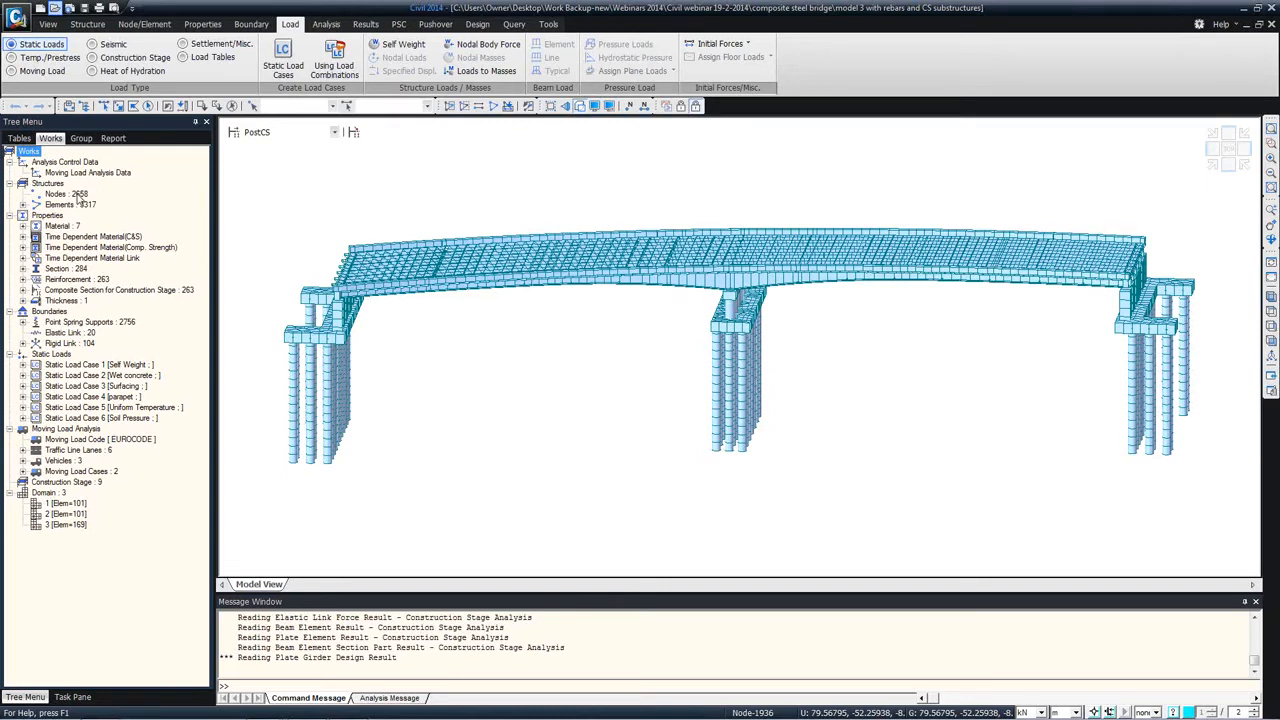
left_click(23, 269)
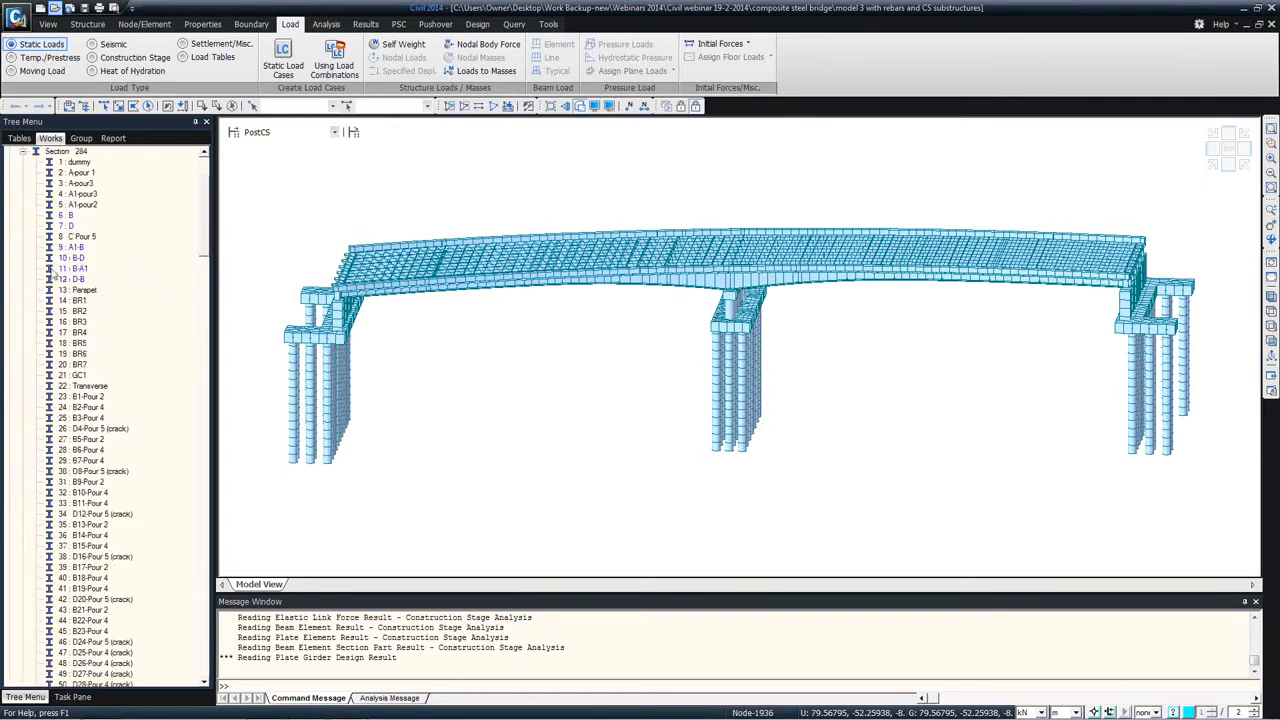
right_click(80, 173)
left_click(114, 350)
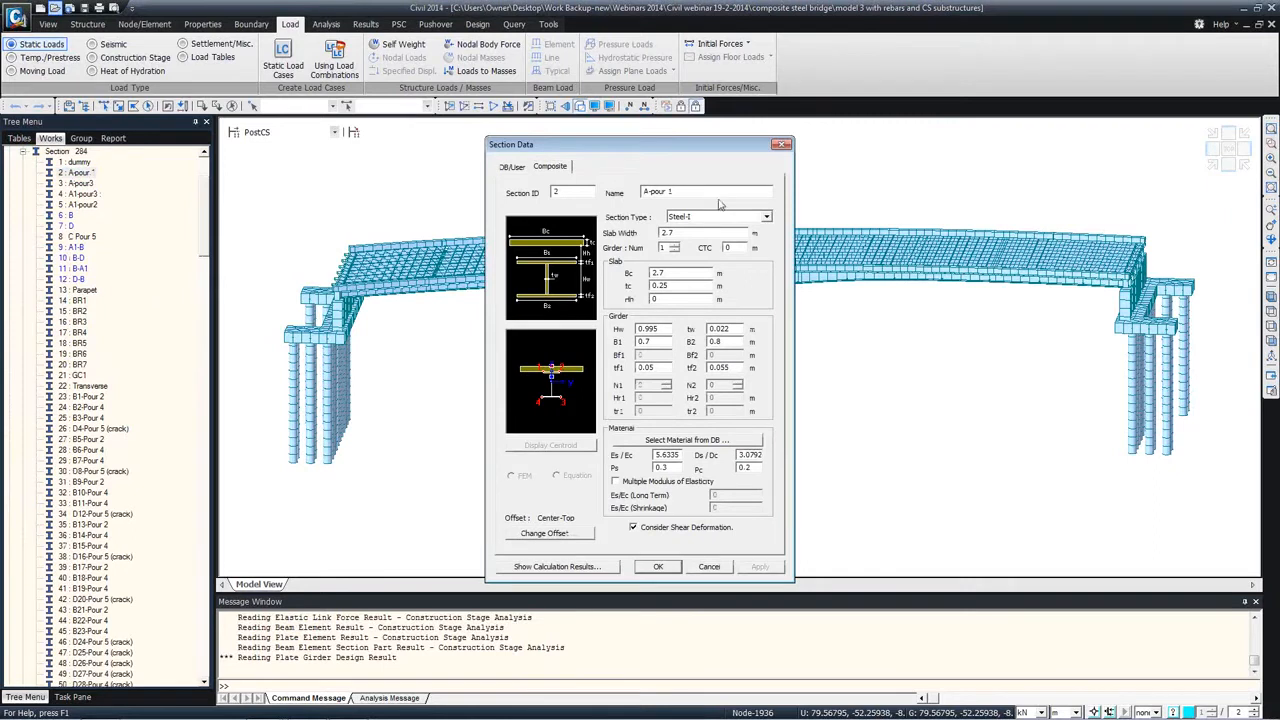
left_click(783, 146)
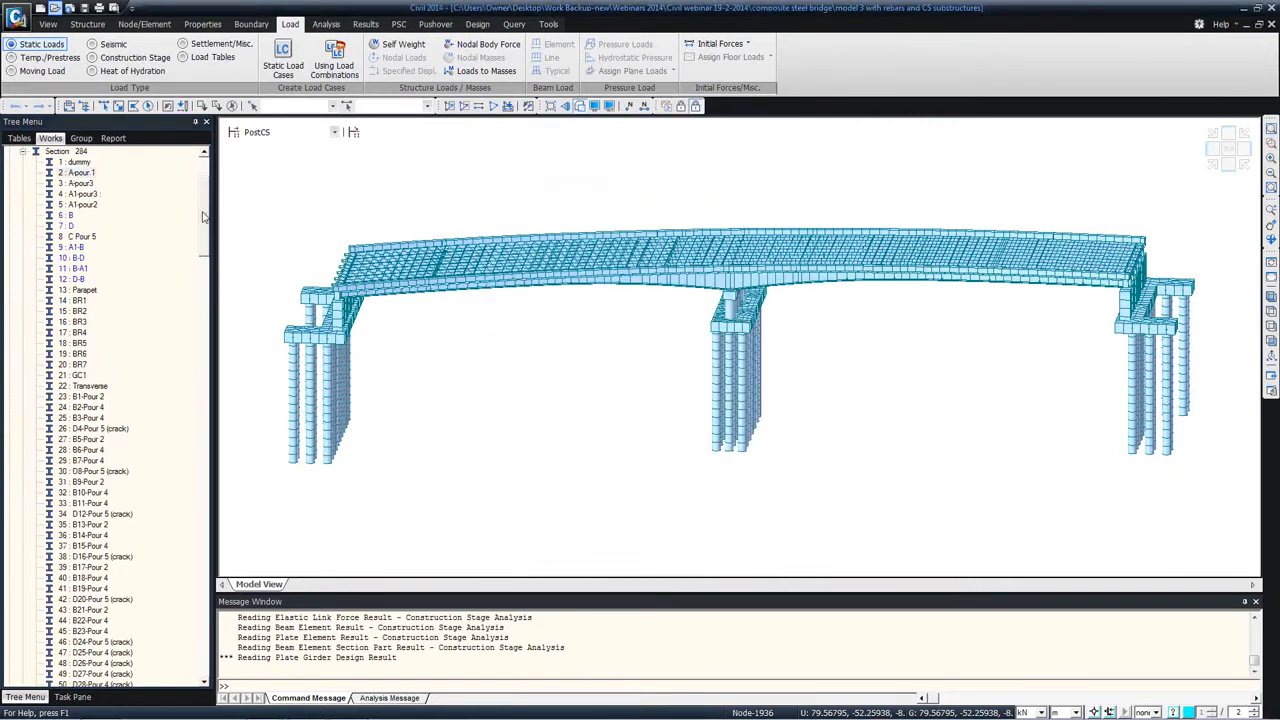
Step: Open the table of all node coordinates from the model tree, and go back to the model view
scroll(202, 205, "up", 4)
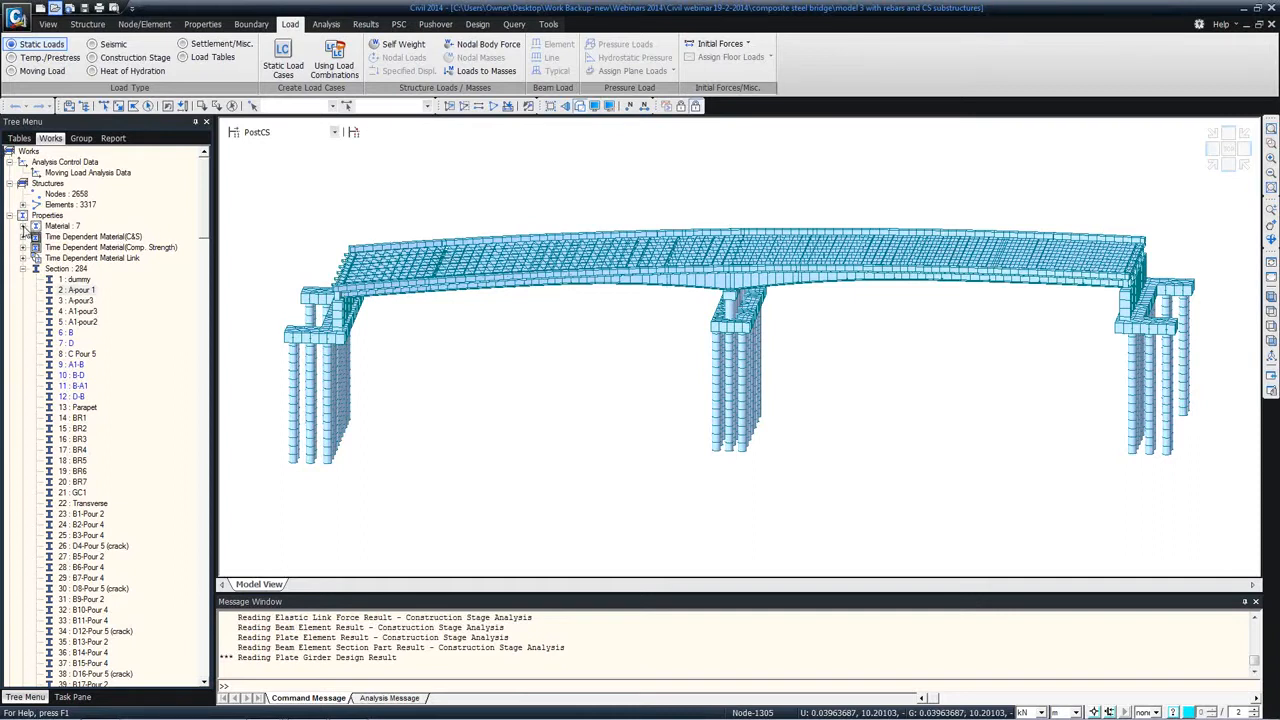
right_click(53, 195)
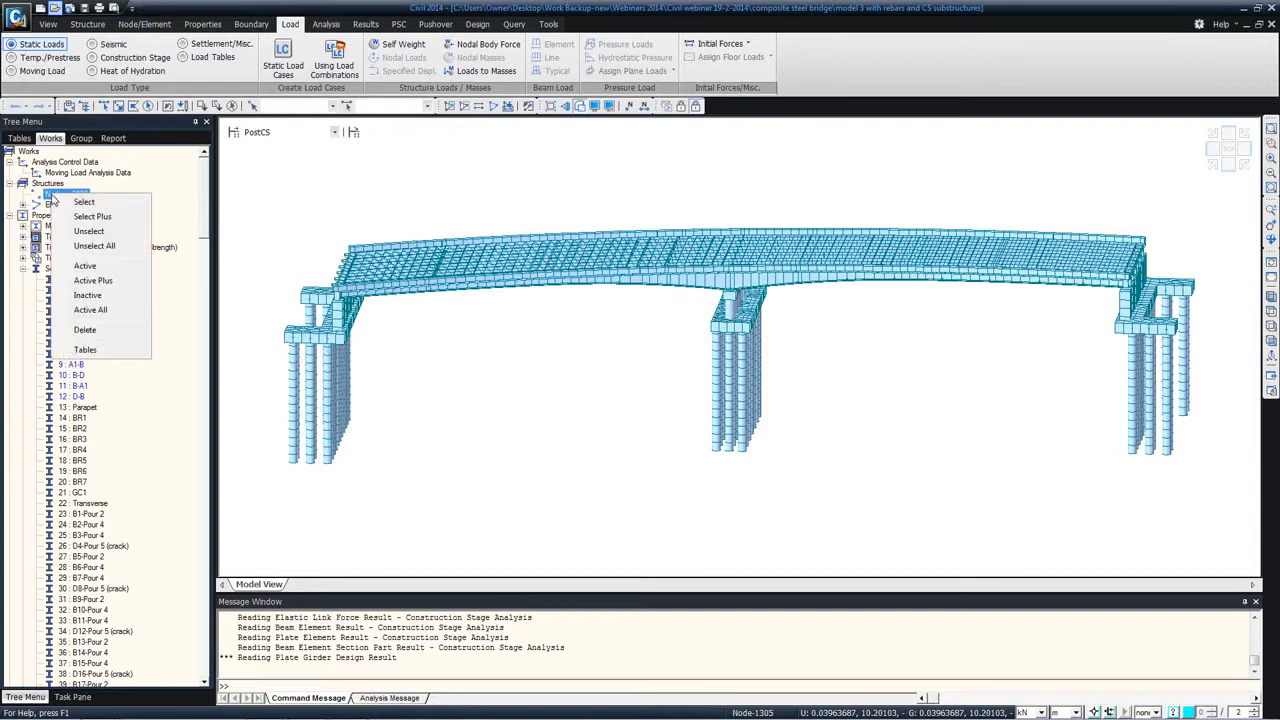
left_click(100, 349)
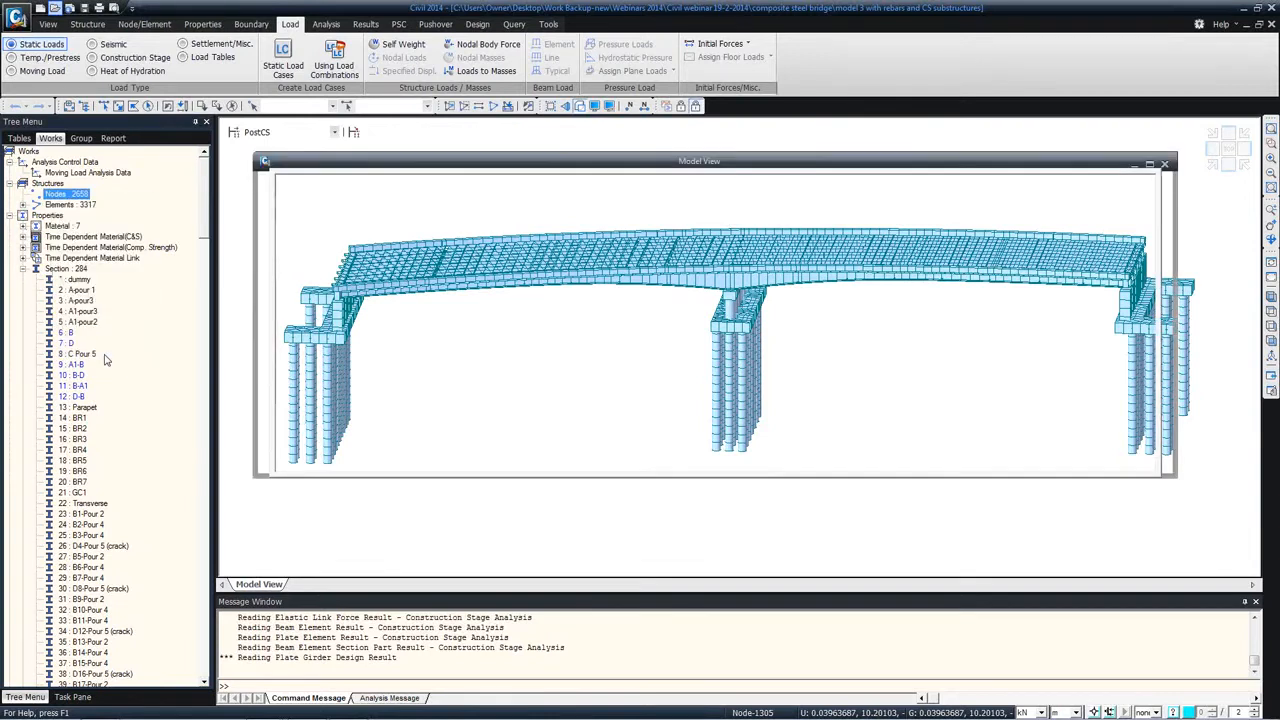
left_click(256, 584)
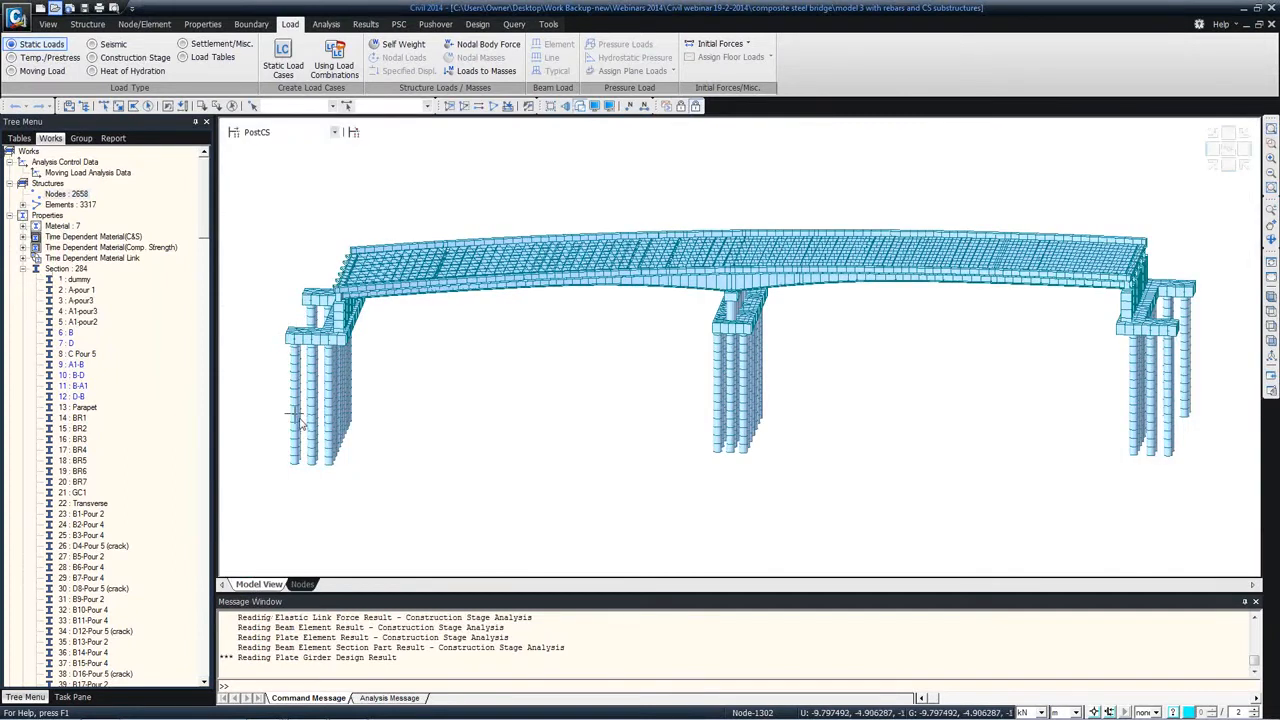
Step: Look over the message log and bring up the command-line suggestions for the letter C
left_click_drag(412, 660, 213, 581)
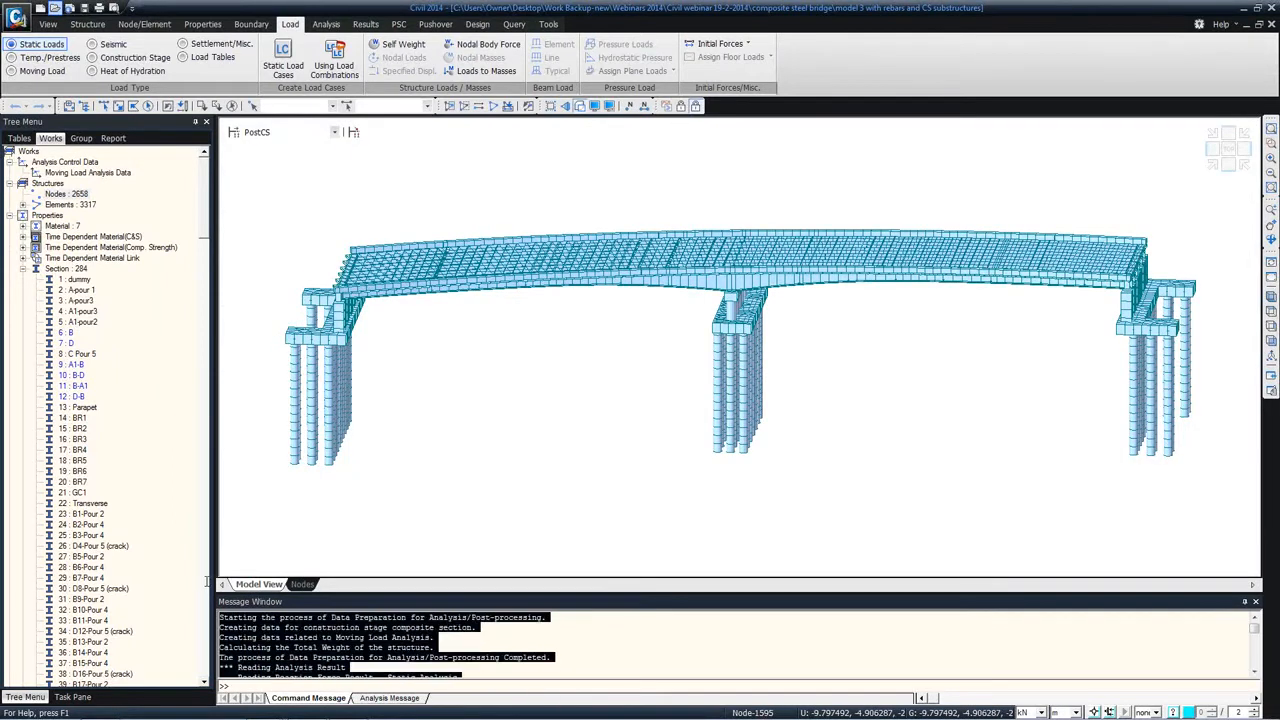
left_click(368, 625)
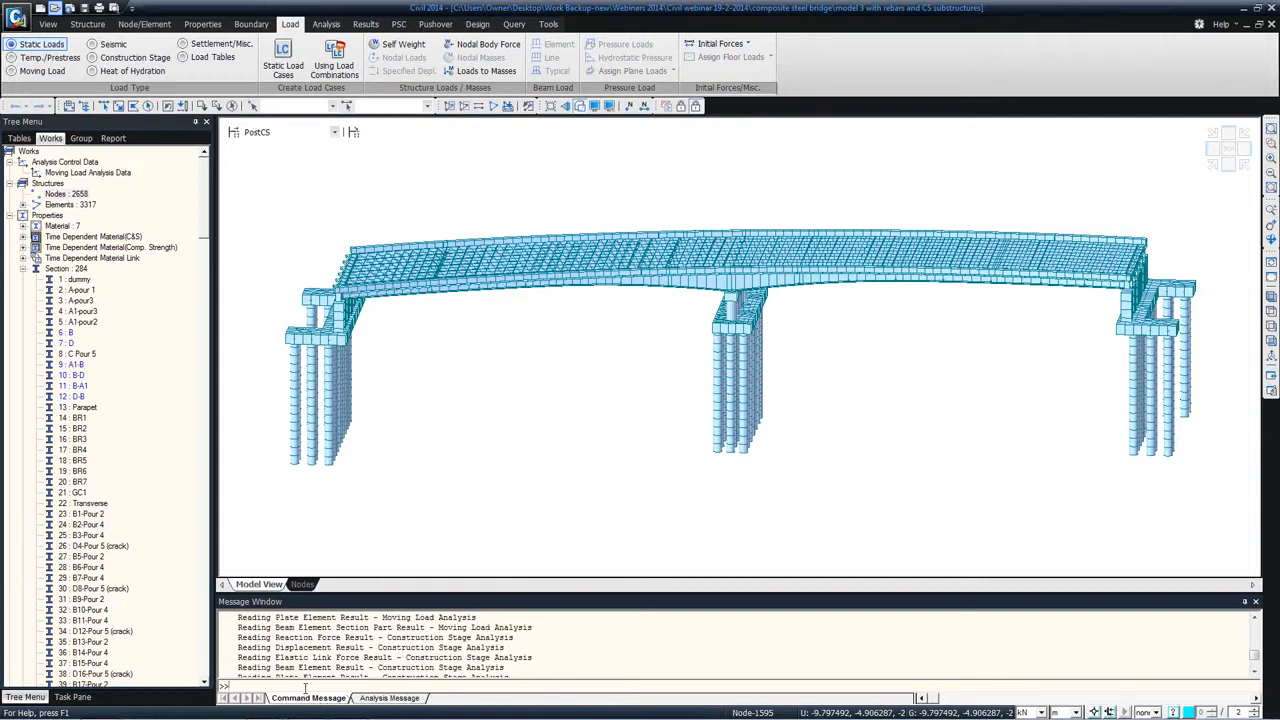
type("c")
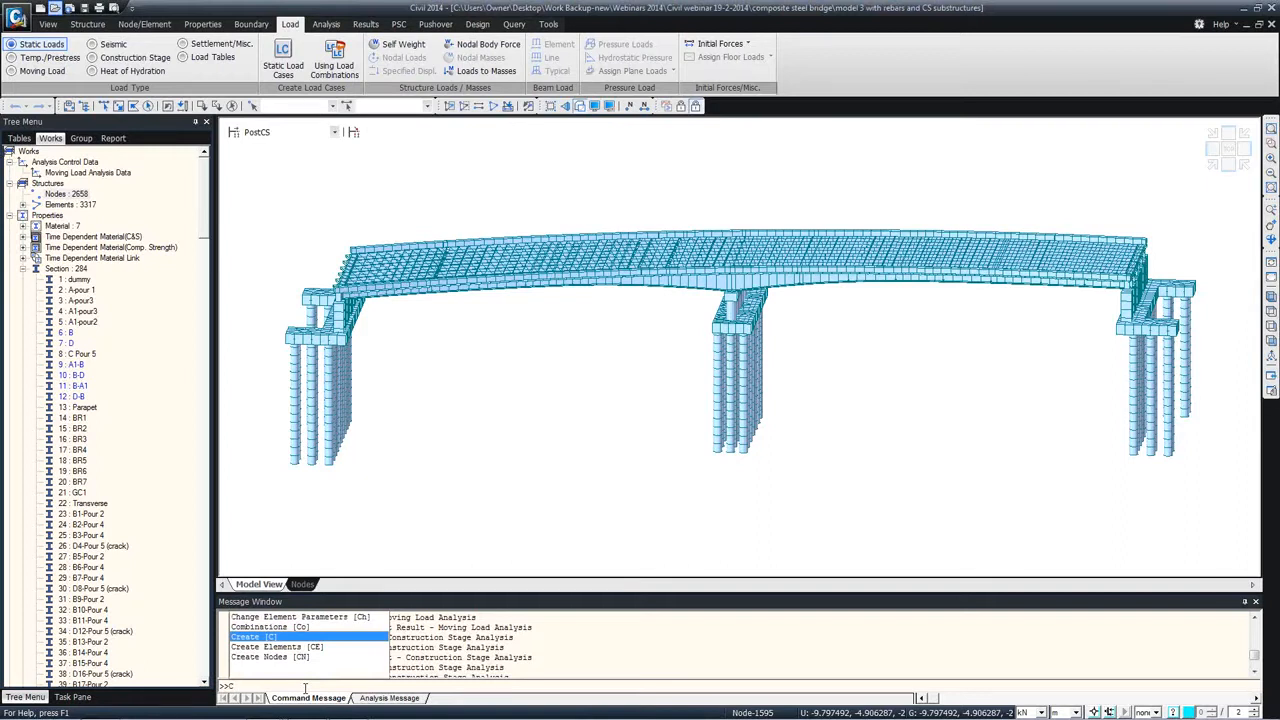
Step: Switch to the midas Civil window showing the start page and create a new project there
key("alt+Tab")
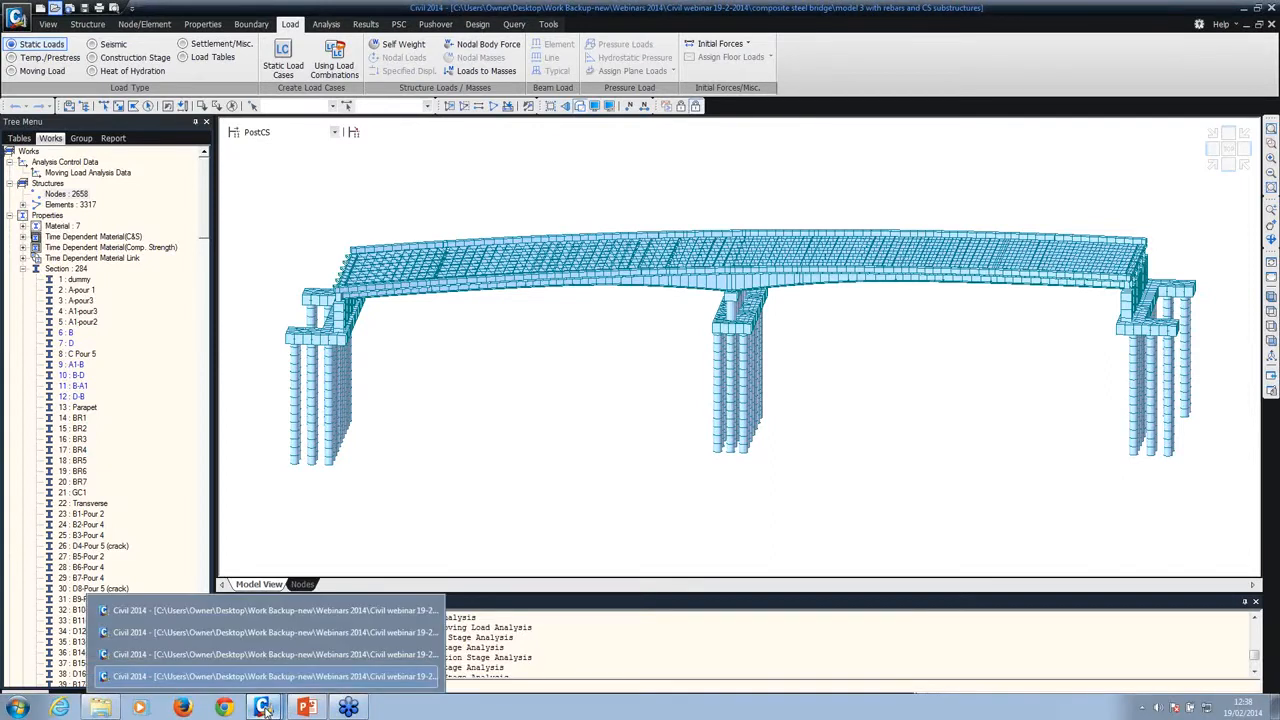
right_click(265, 710)
left_click(256, 651)
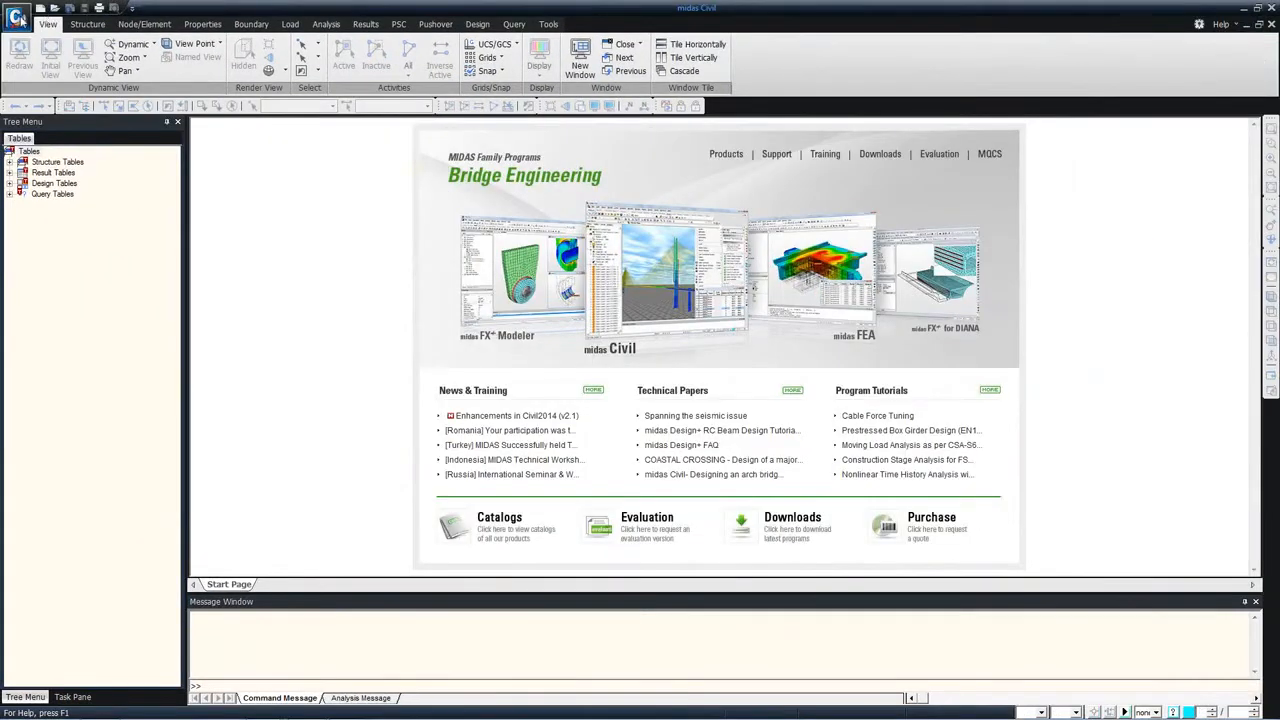
left_click(18, 18)
left_click(165, 120)
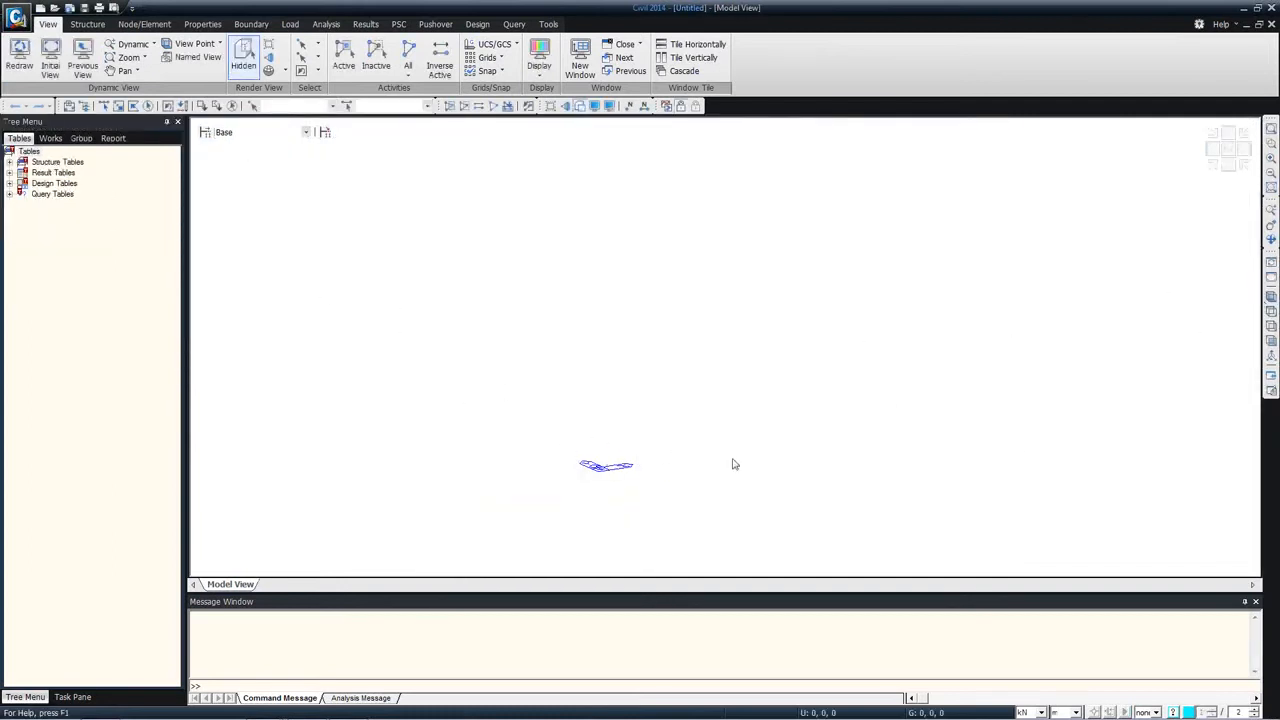
Step: Start an AutoCAD DXF import and load the file dxf model from the single span integral bridge folder
left_click(1266, 312)
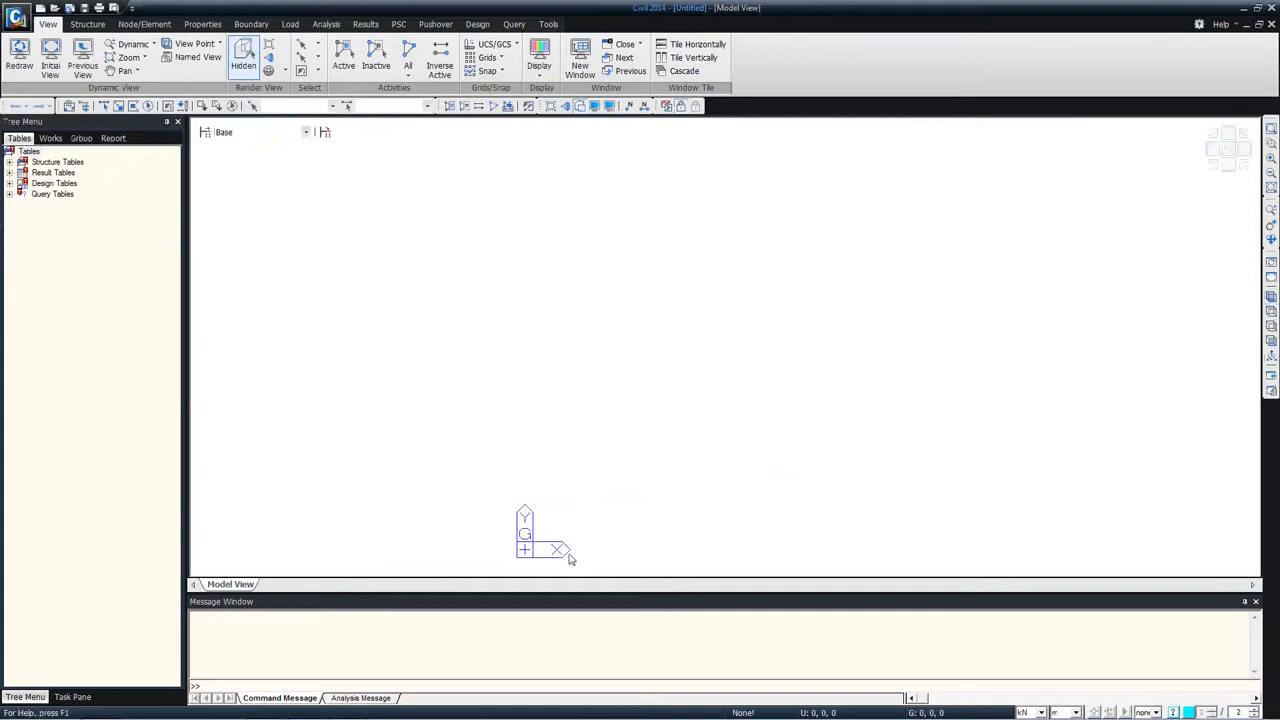
left_click(1270, 297)
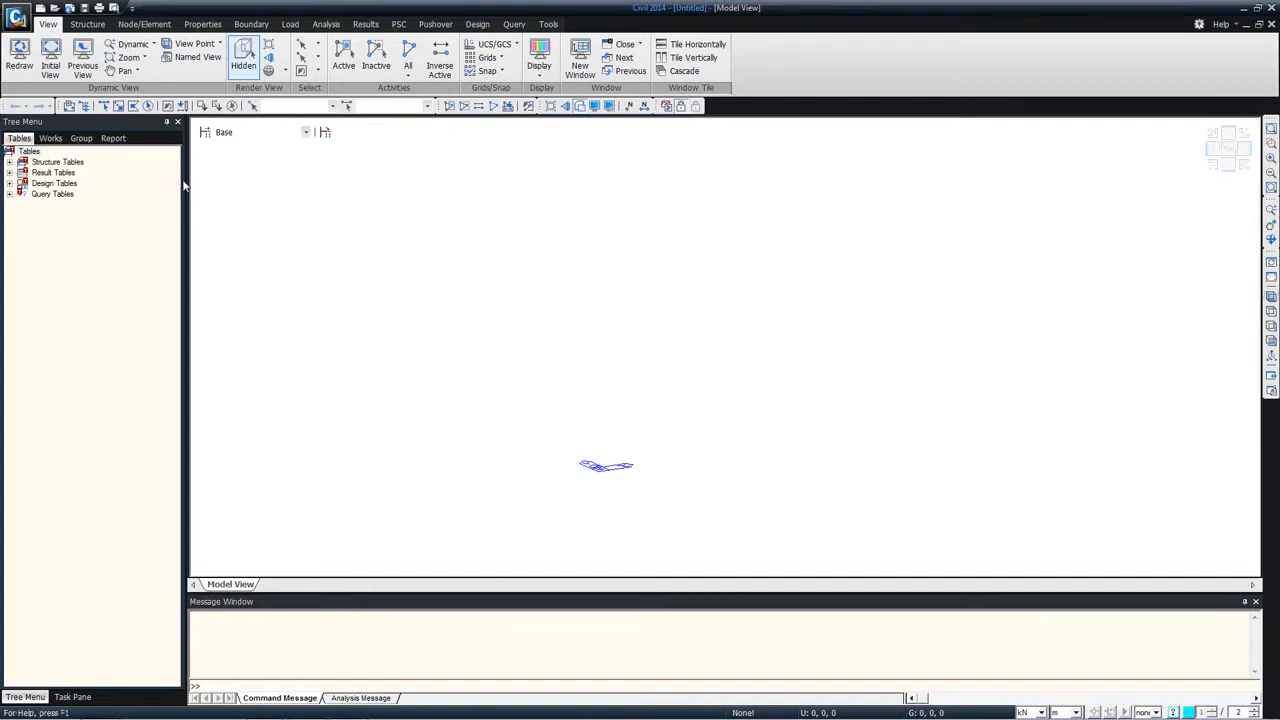
left_click(28, 24)
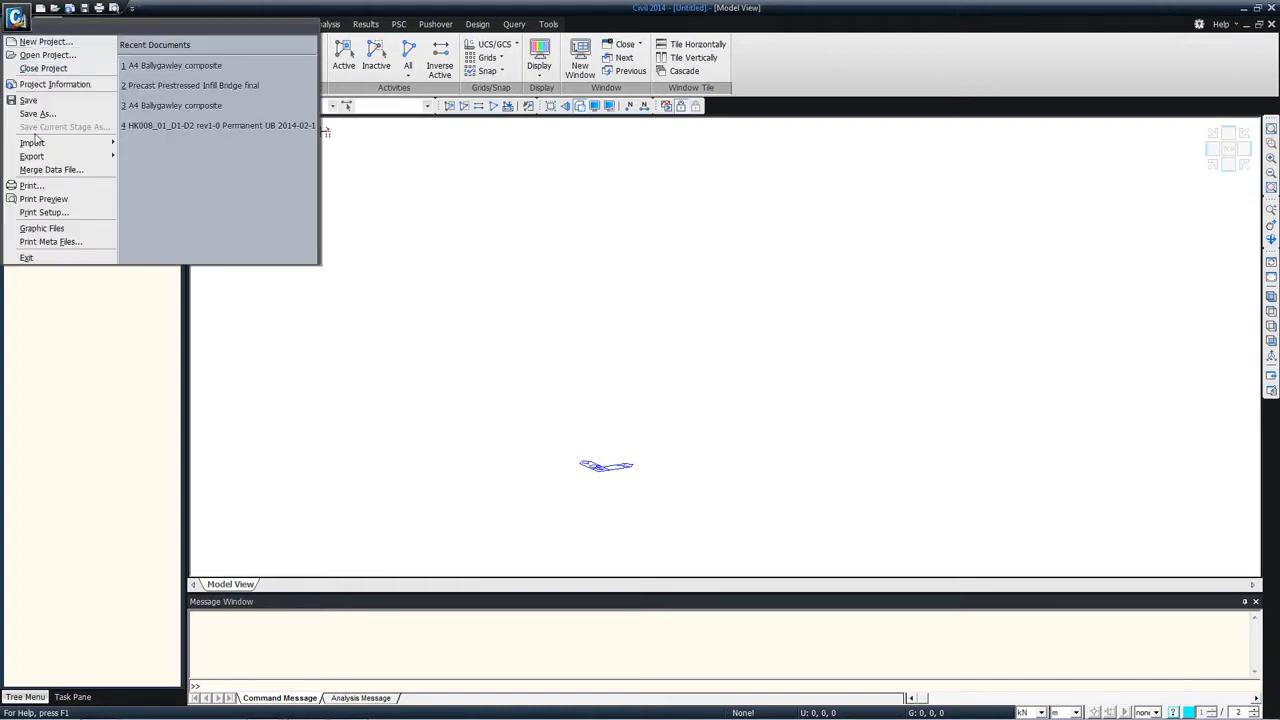
mouse_move(37, 145)
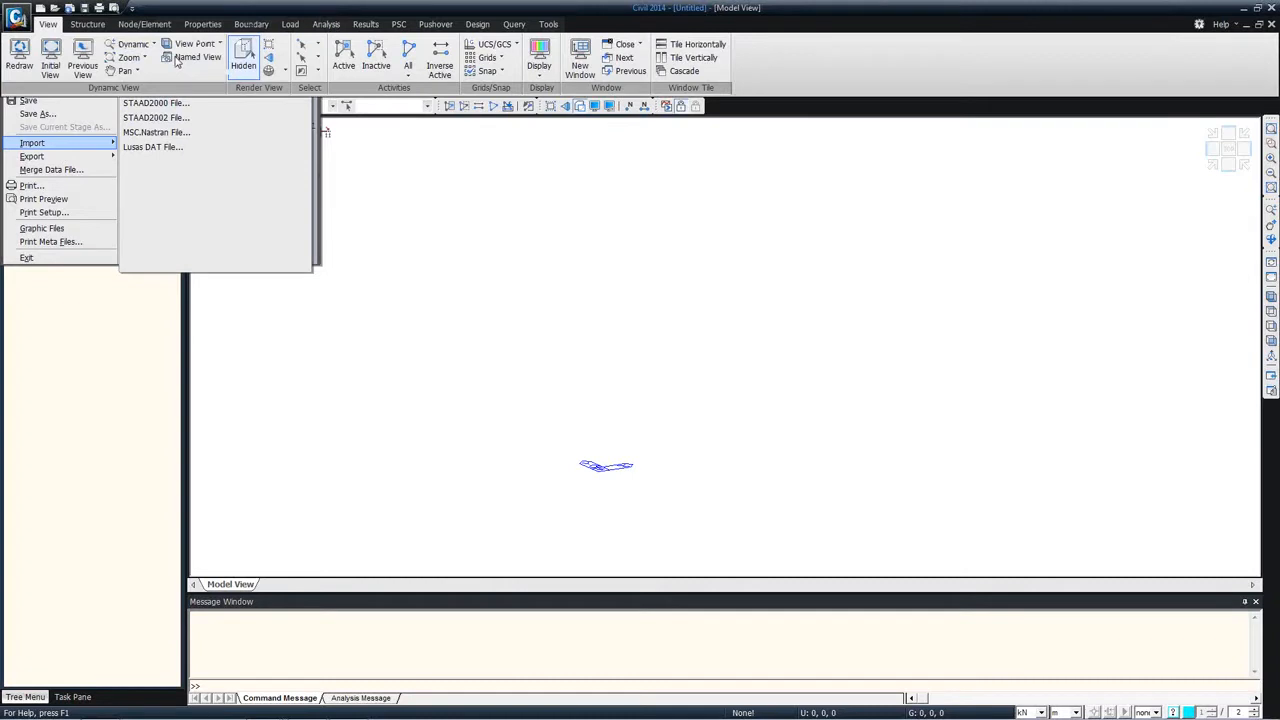
left_click(175, 62)
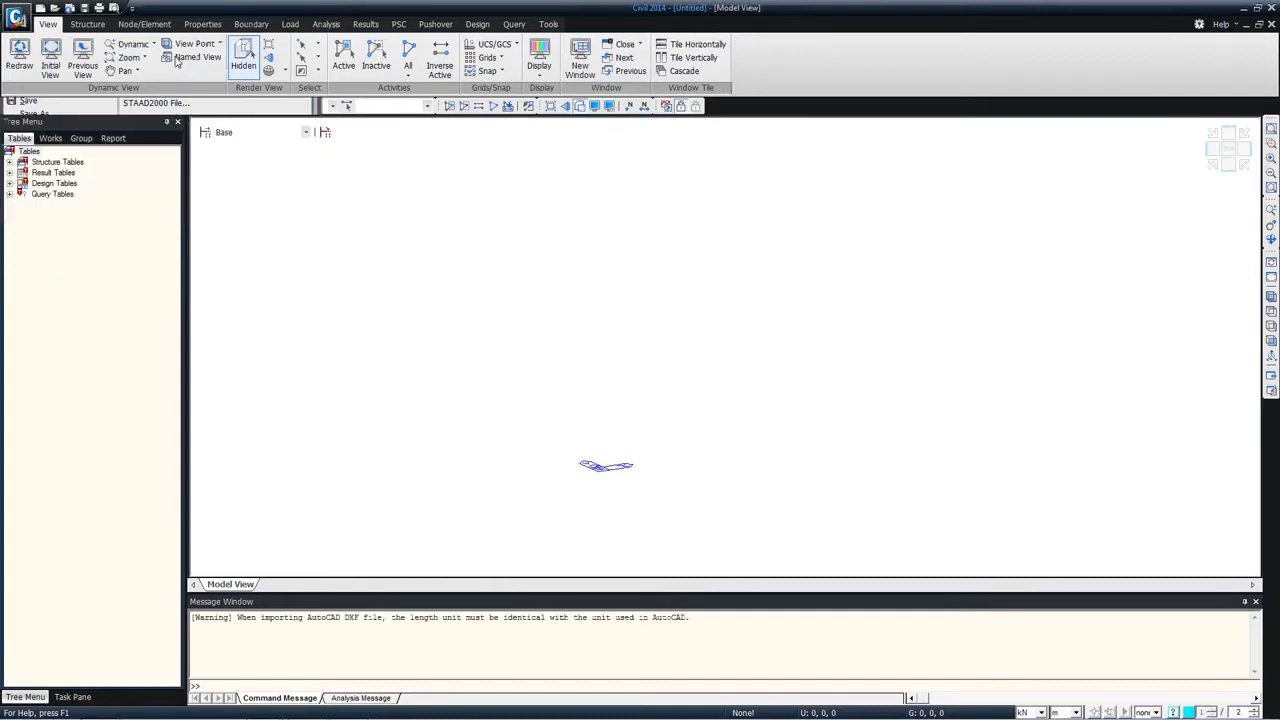
left_click_drag(110, 22, 212, 49)
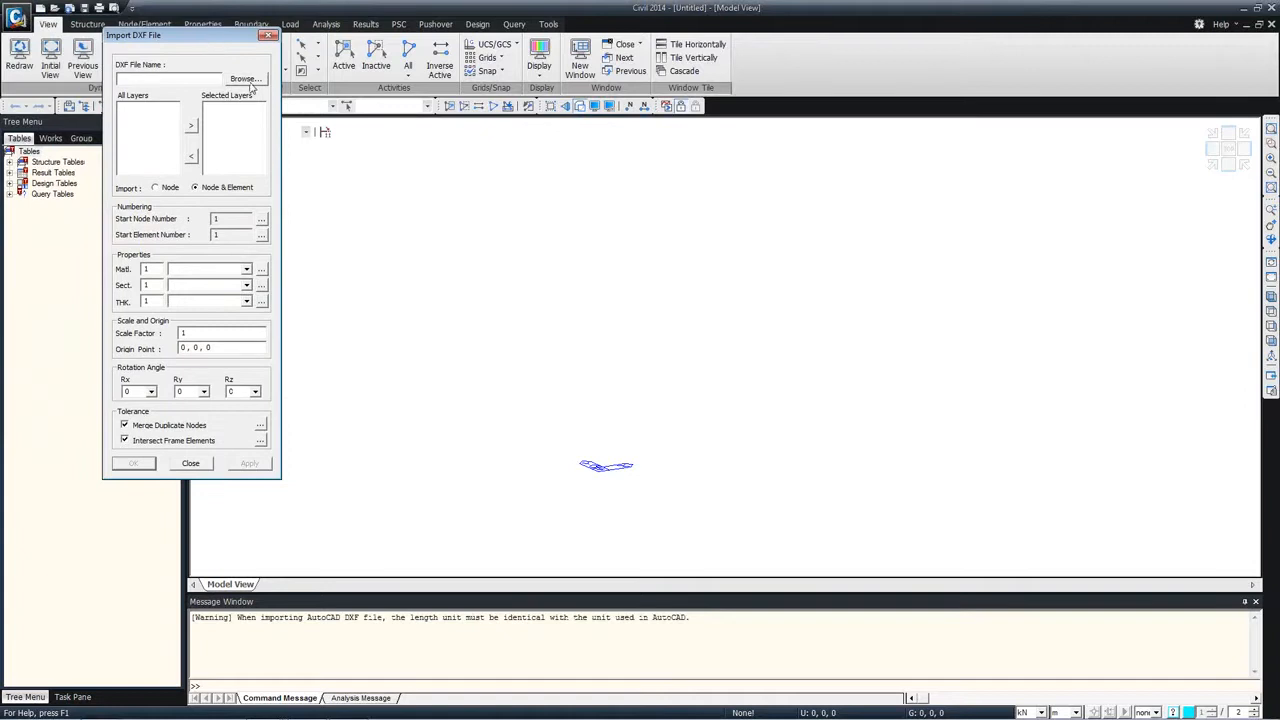
left_click(247, 81)
left_click(259, 183)
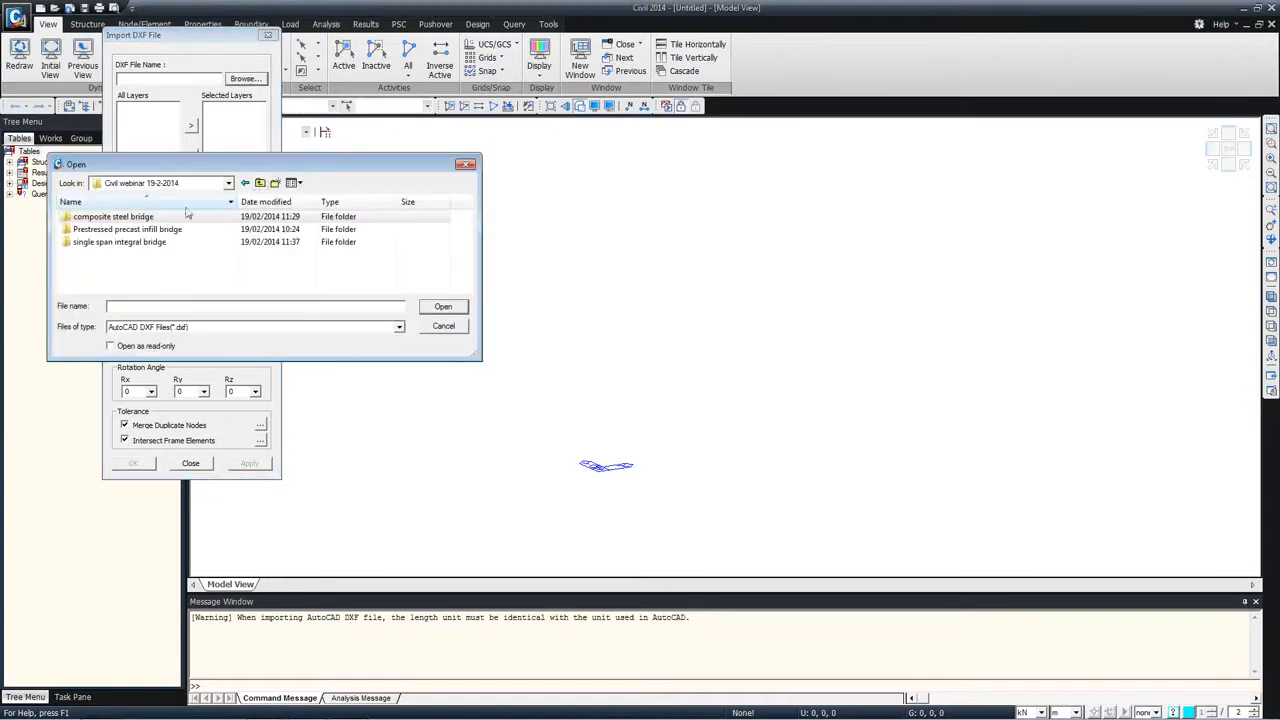
double_click(100, 242)
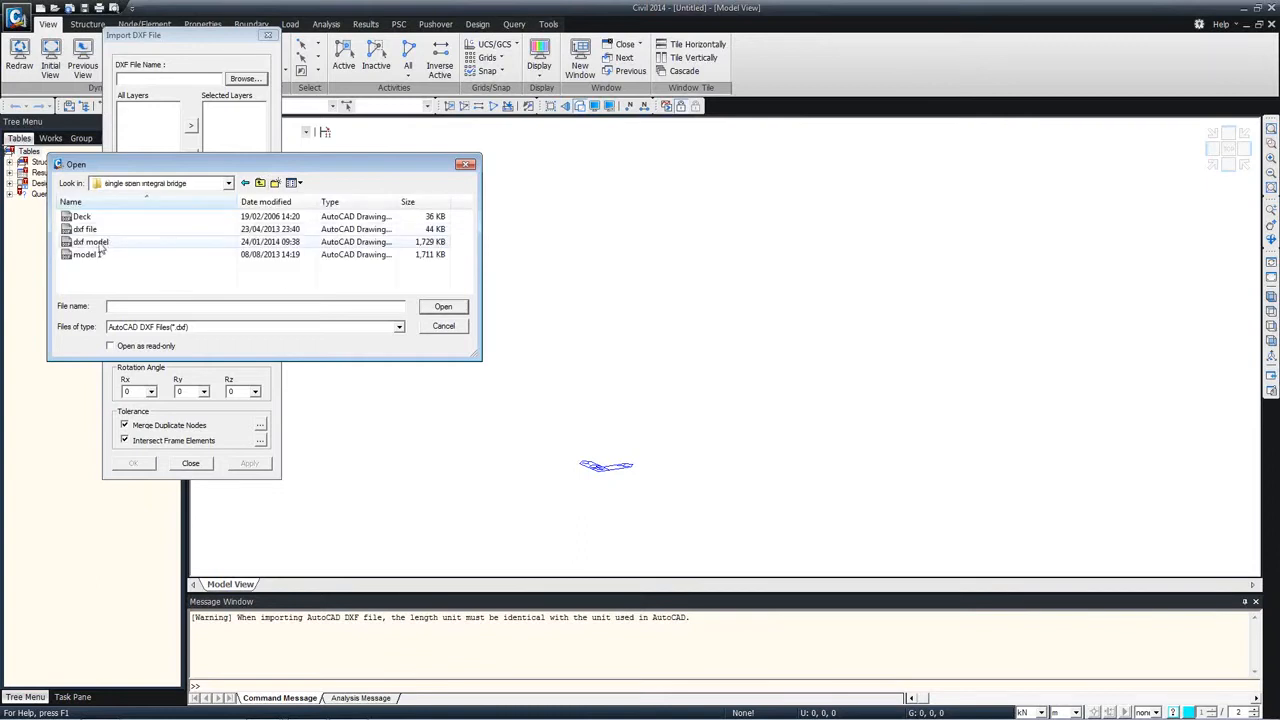
double_click(96, 246)
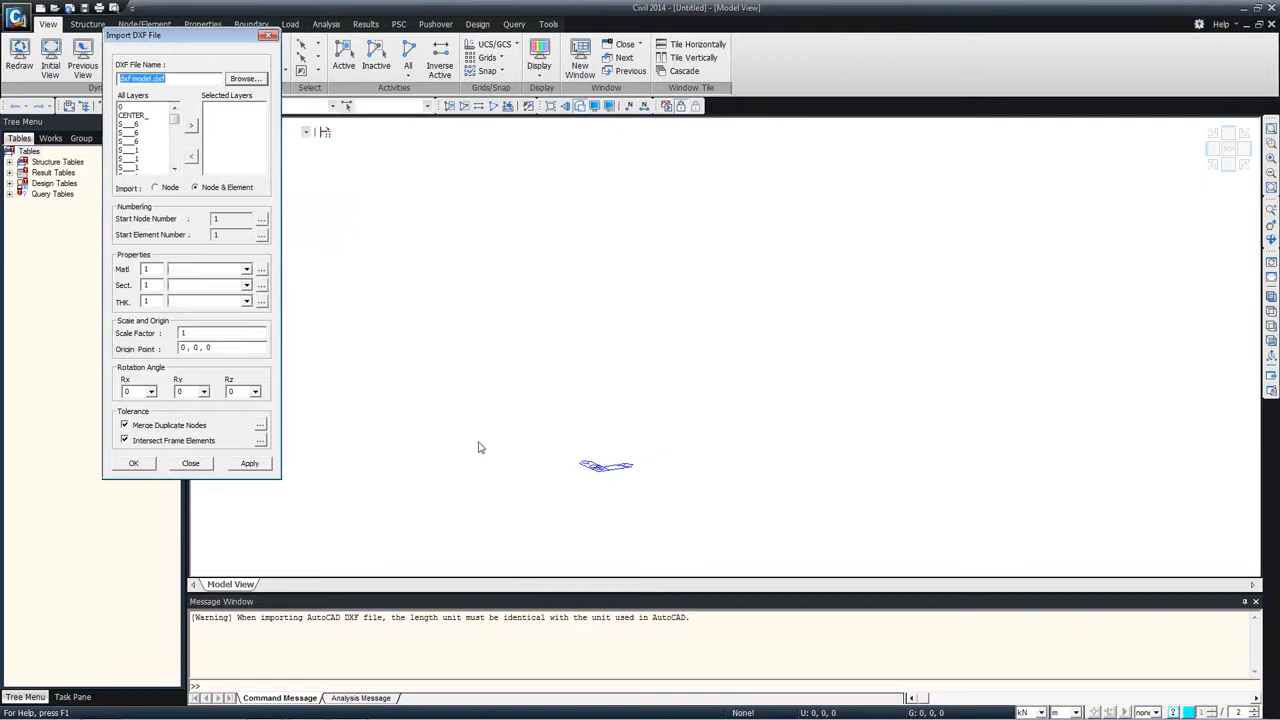
Step: Set the project's length unit to mm to match the AutoCAD drawing
left_click(237, 617)
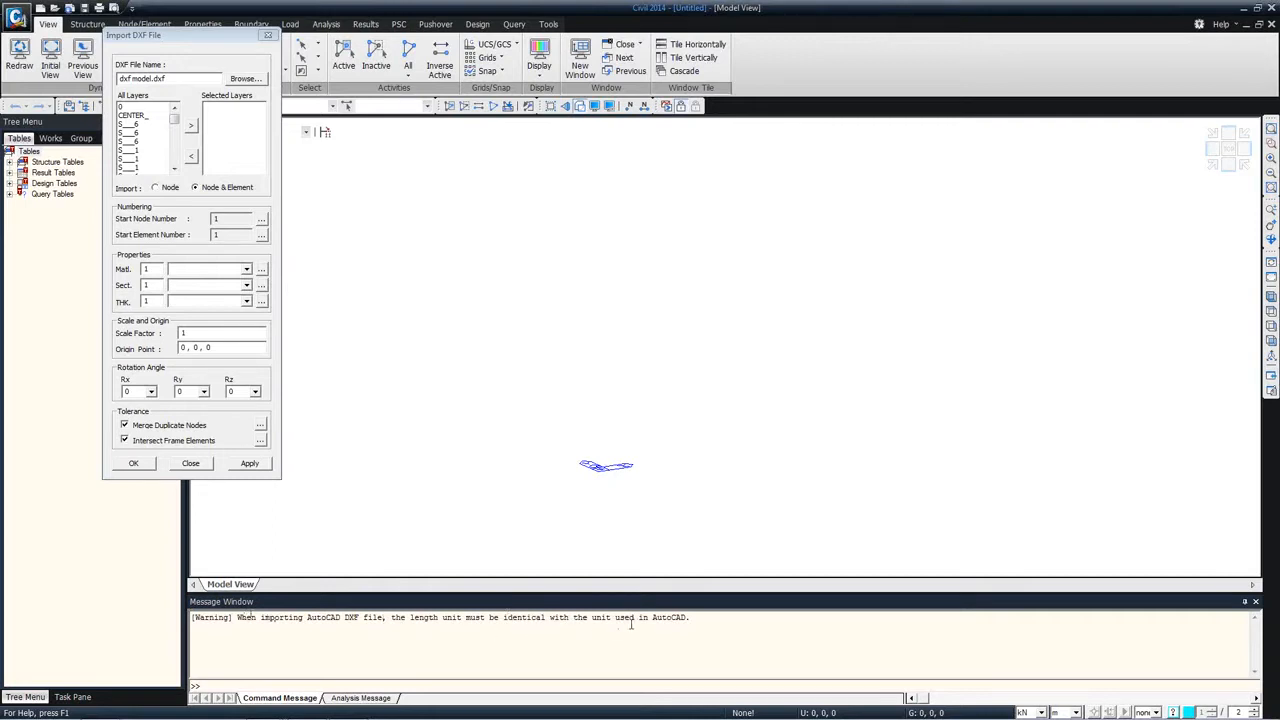
left_click(1066, 712)
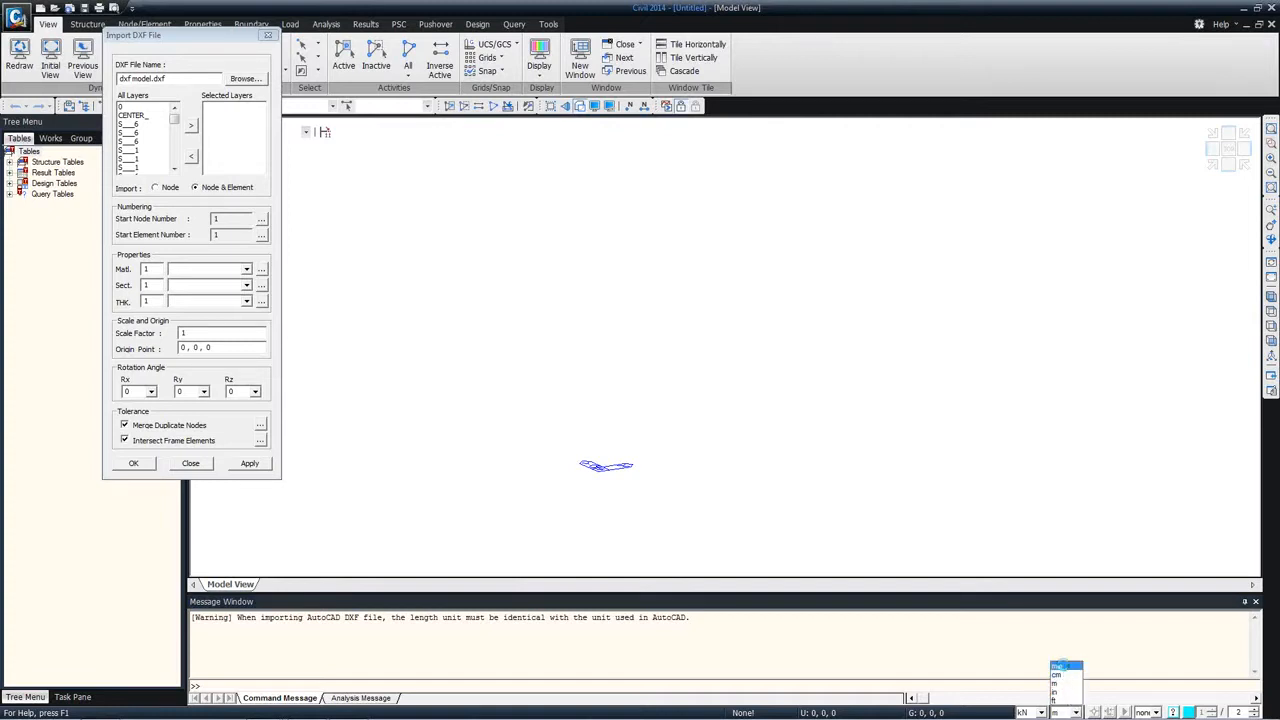
left_click(1058, 666)
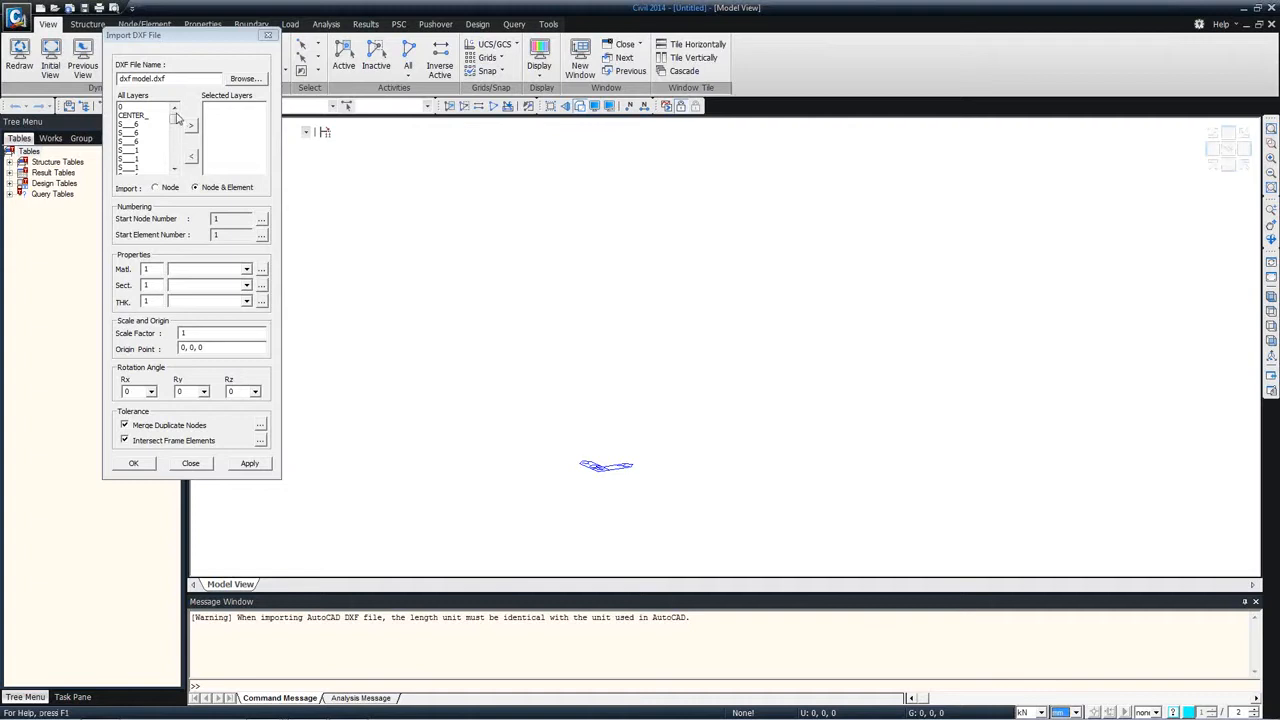
Step: Include all layers of dxf model.dxf and import them as nodes and elements
left_click_drag(160, 110, 152, 278)
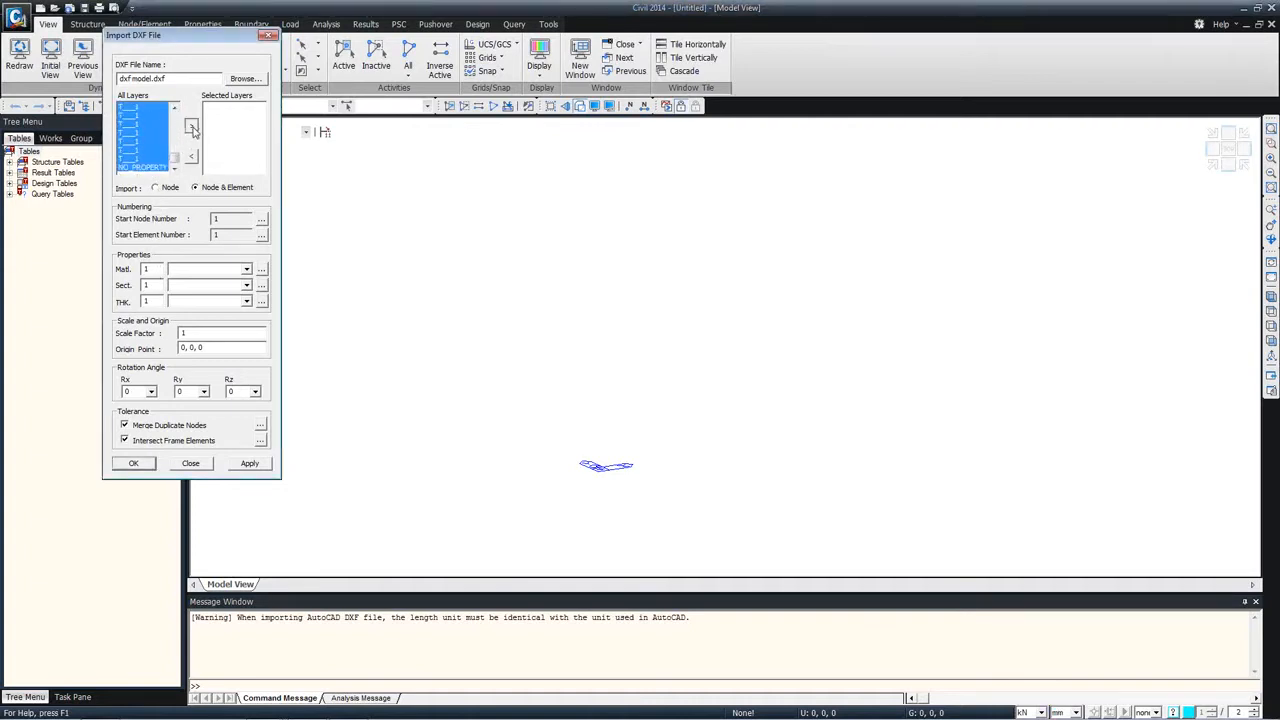
left_click(192, 128)
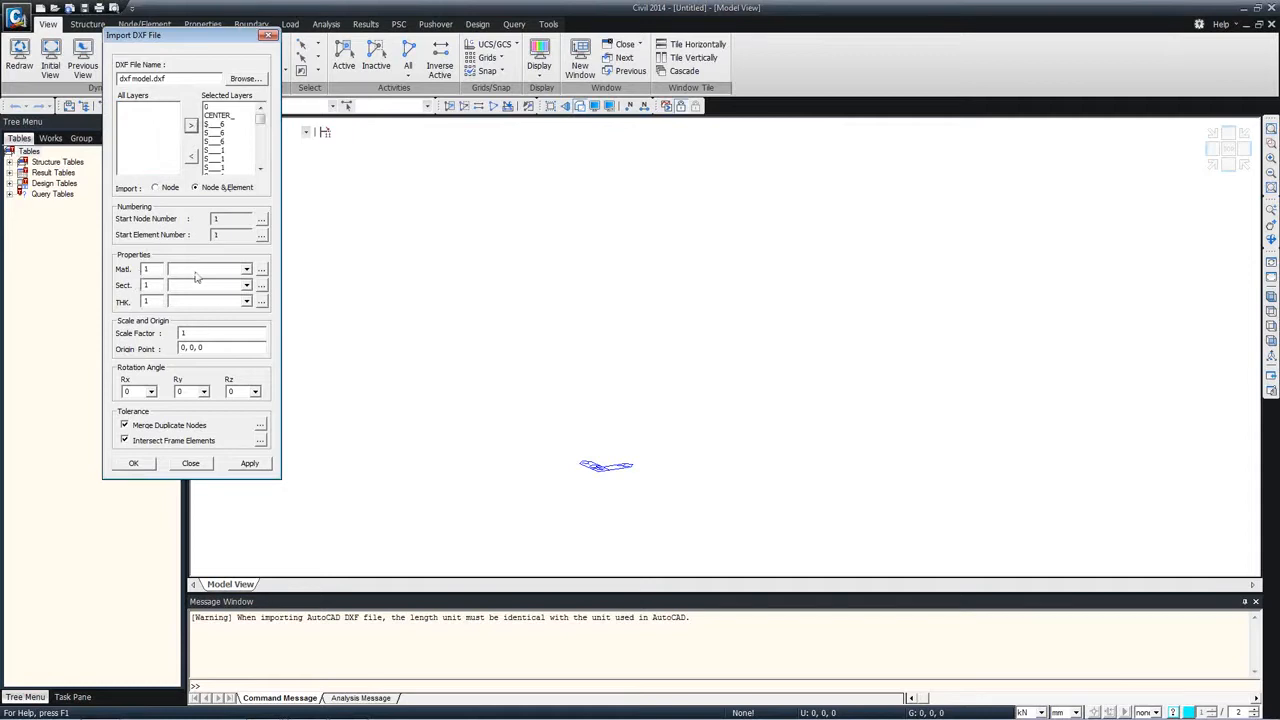
left_click(131, 463)
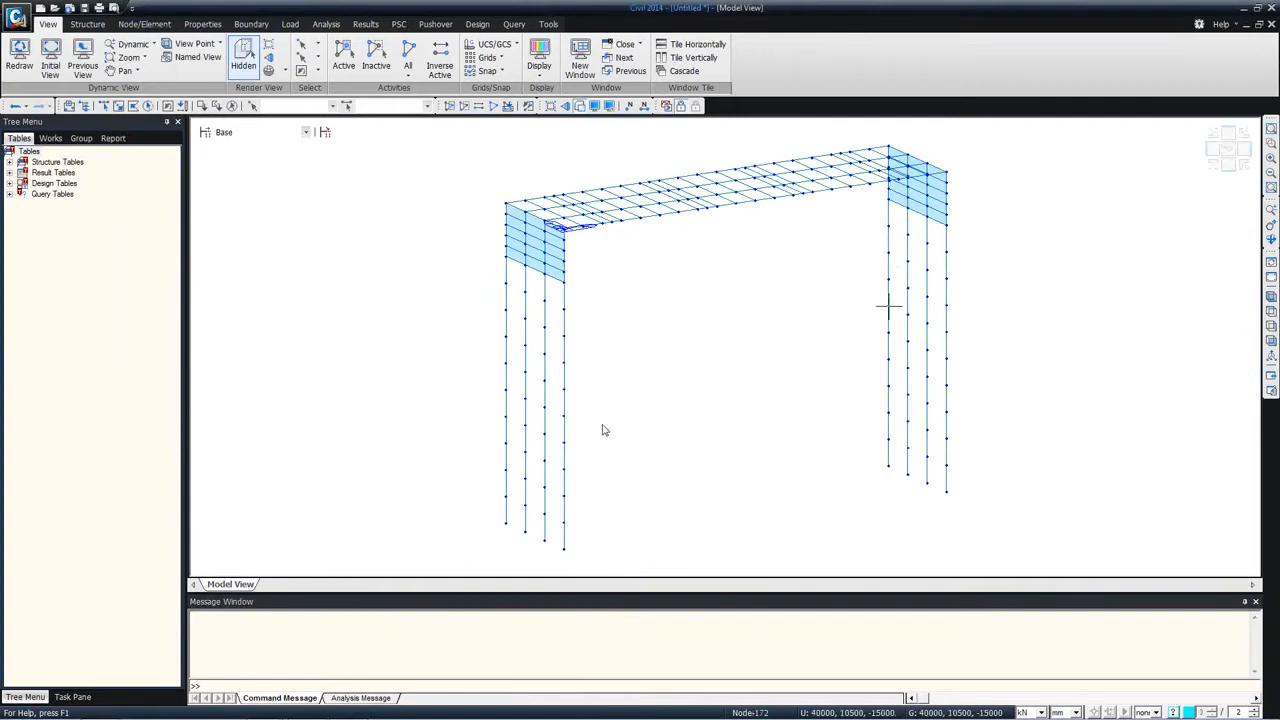
Step: Examine the imported bridge's deck, abutments and piles up close, and list the model's structures and properties in the works tree
mouse_move(573, 306)
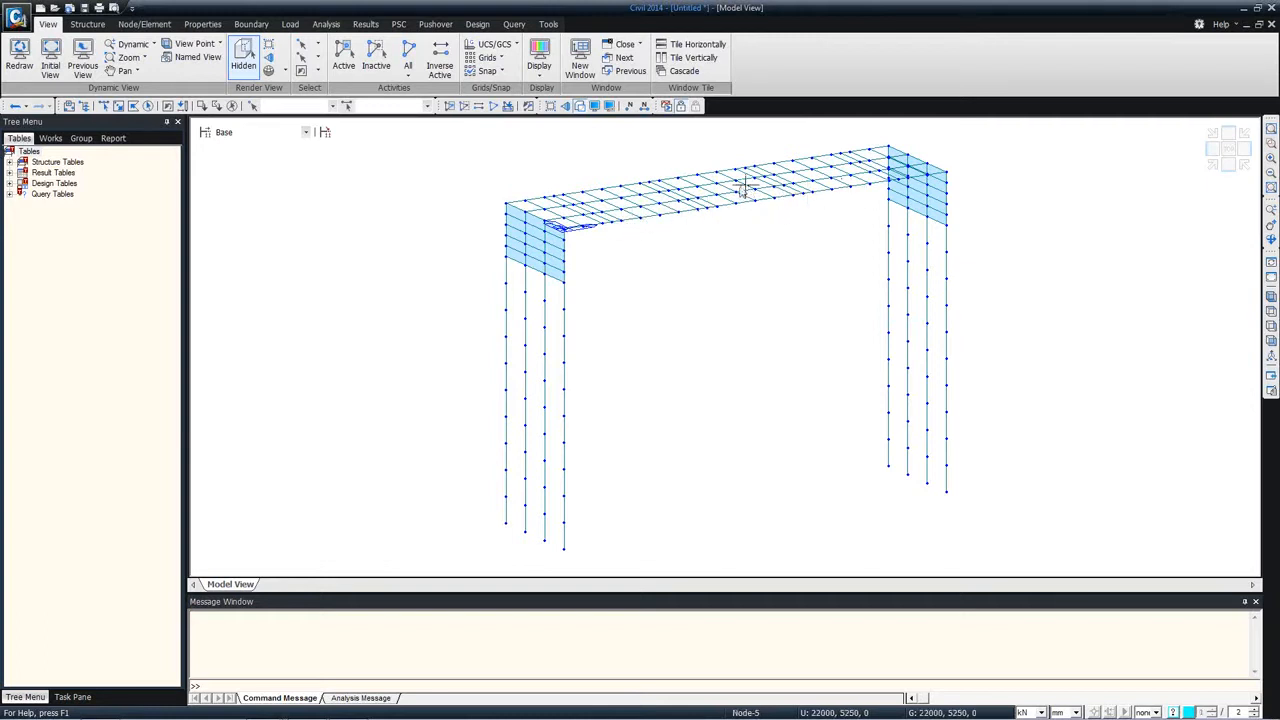
mouse_move(648, 207)
middle_click_drag(532, 251, 575, 249)
scroll(575, 253, "up", 4)
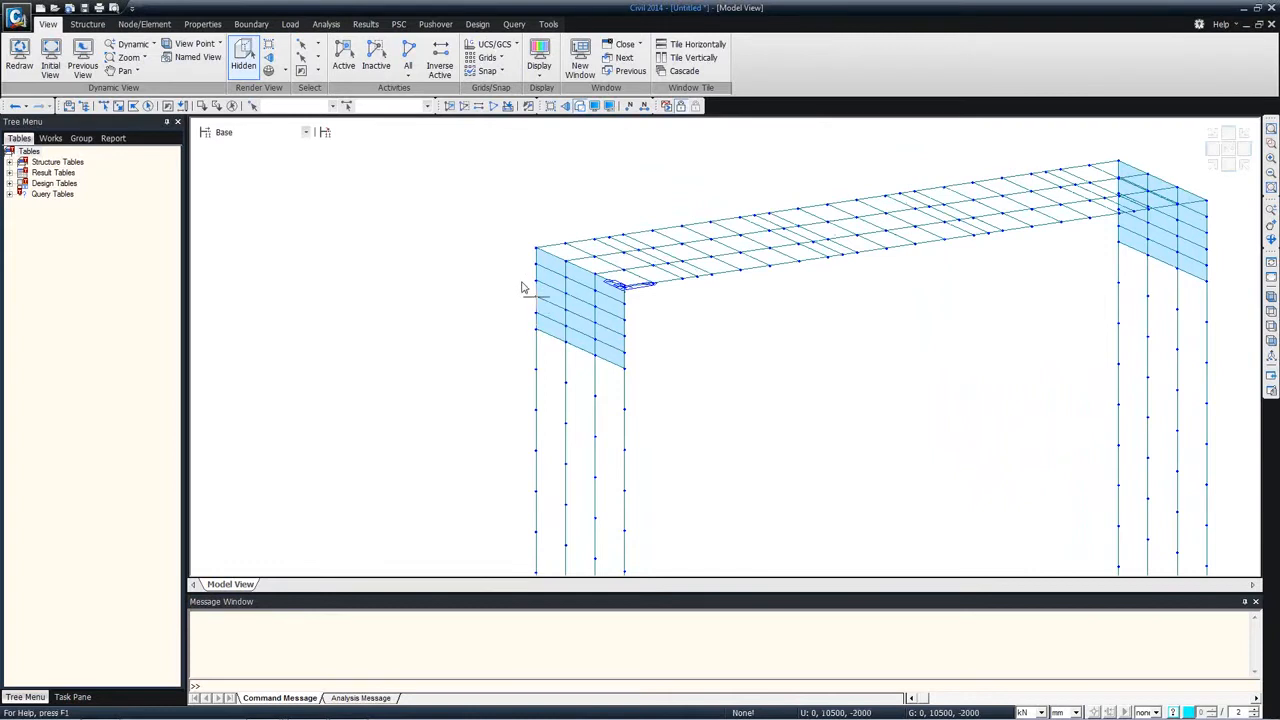
mouse_move(527, 276)
left_click(50, 138)
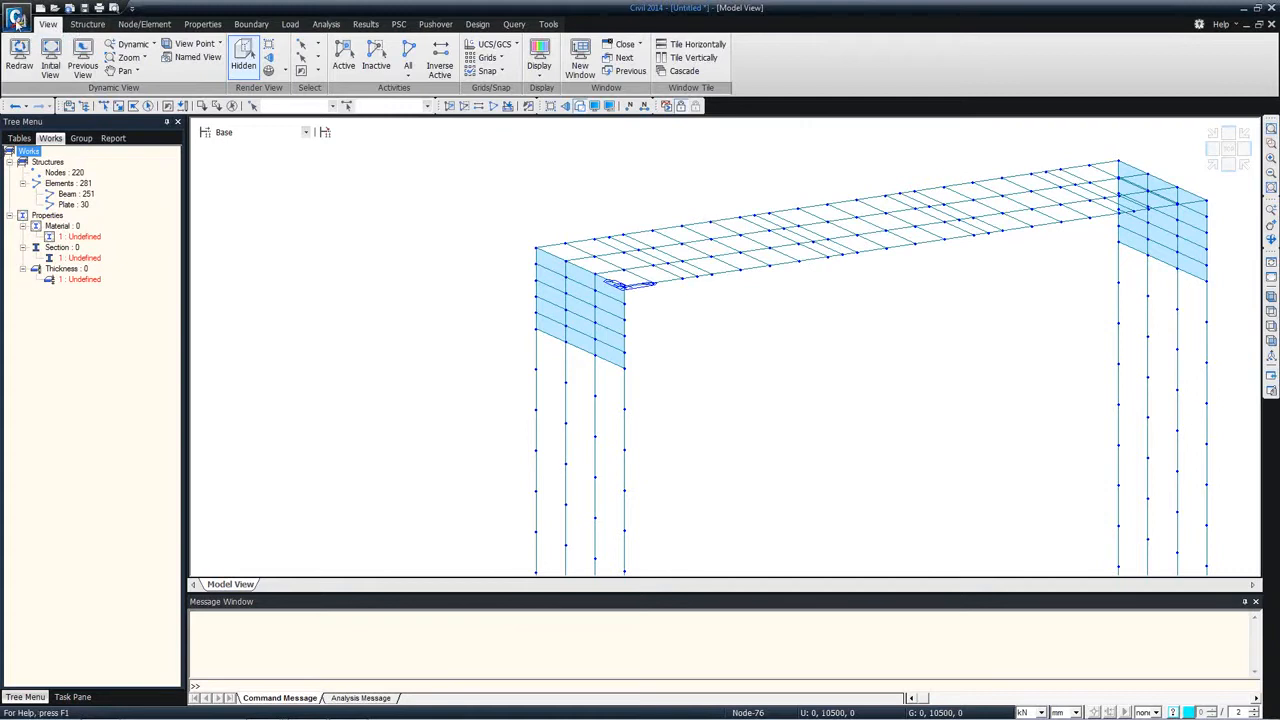
Step: Start a new empty project in place of the imported bridge model
left_click(16, 22)
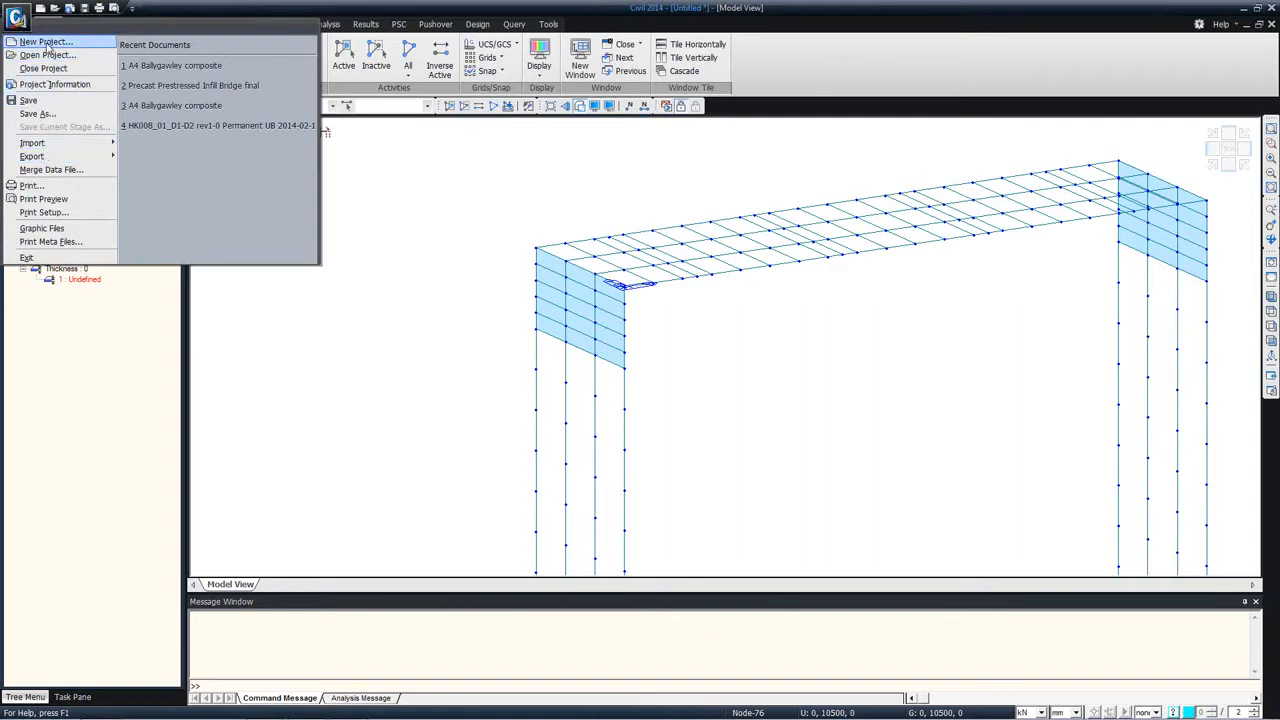
left_click(47, 43)
left_click(636, 393)
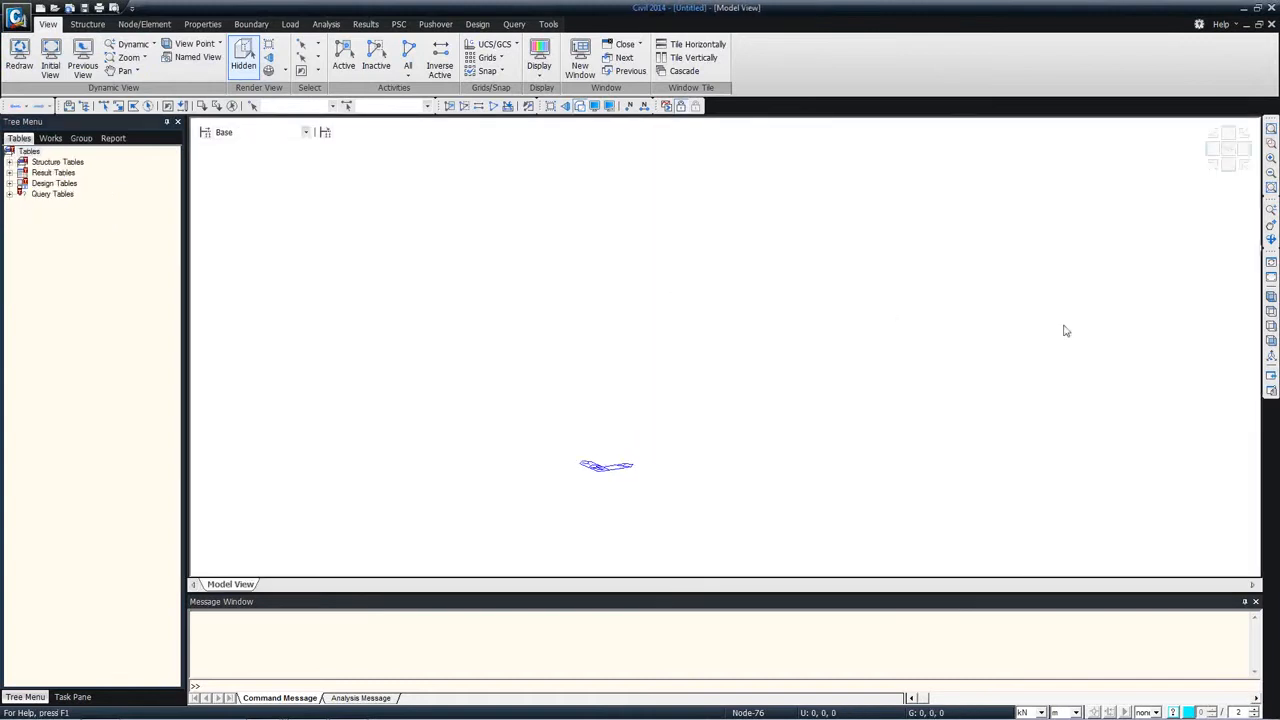
Step: Create a single node at coordinates 0, 0, 0 in the plan view
left_click(1271, 312)
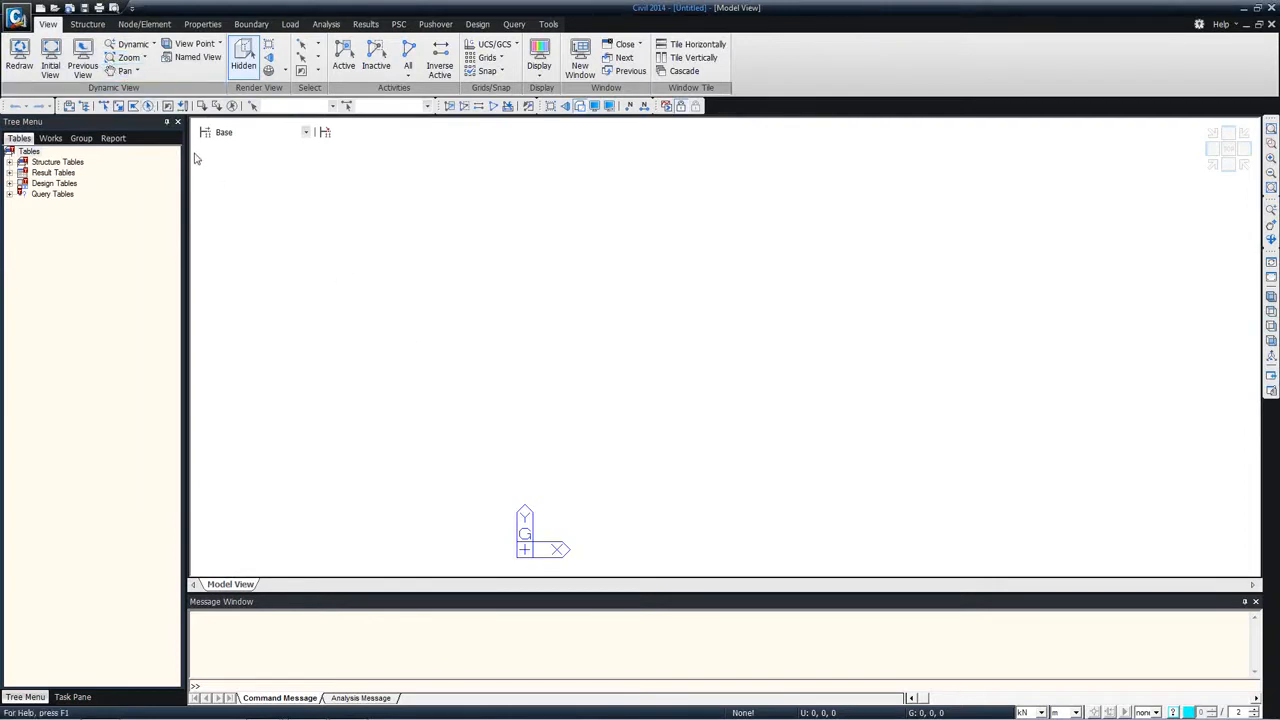
left_click(144, 26)
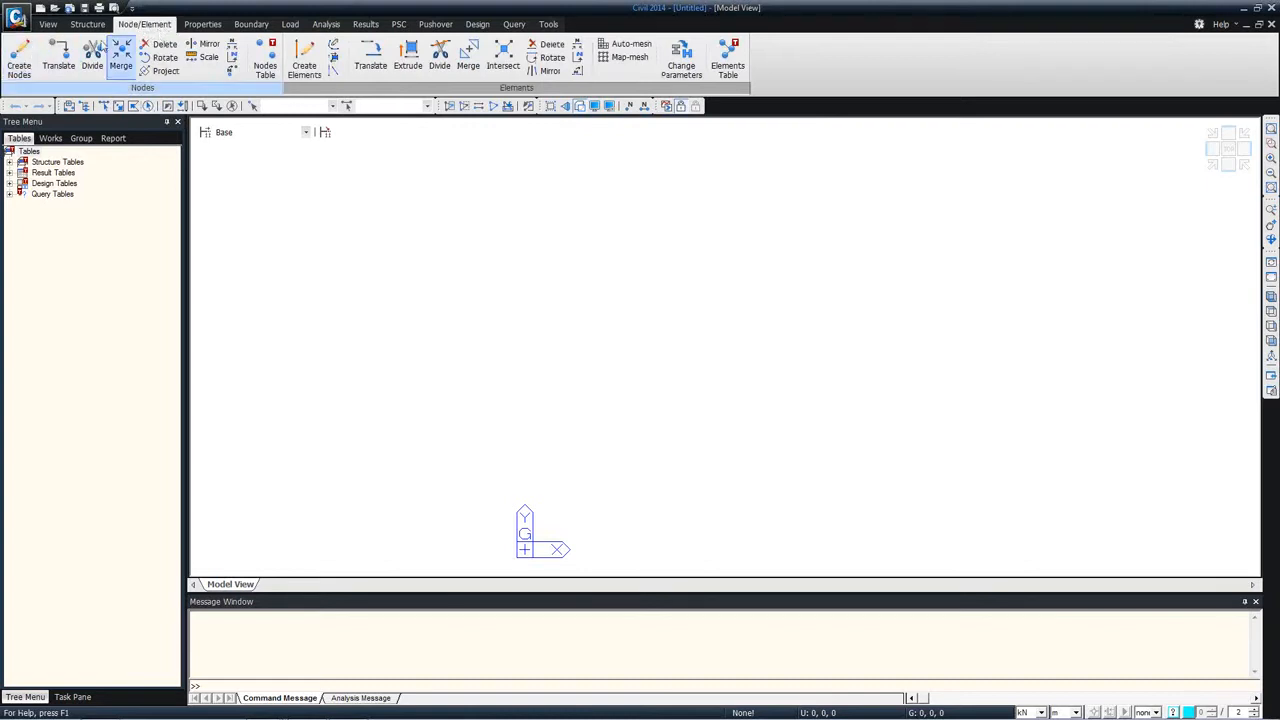
left_click(19, 66)
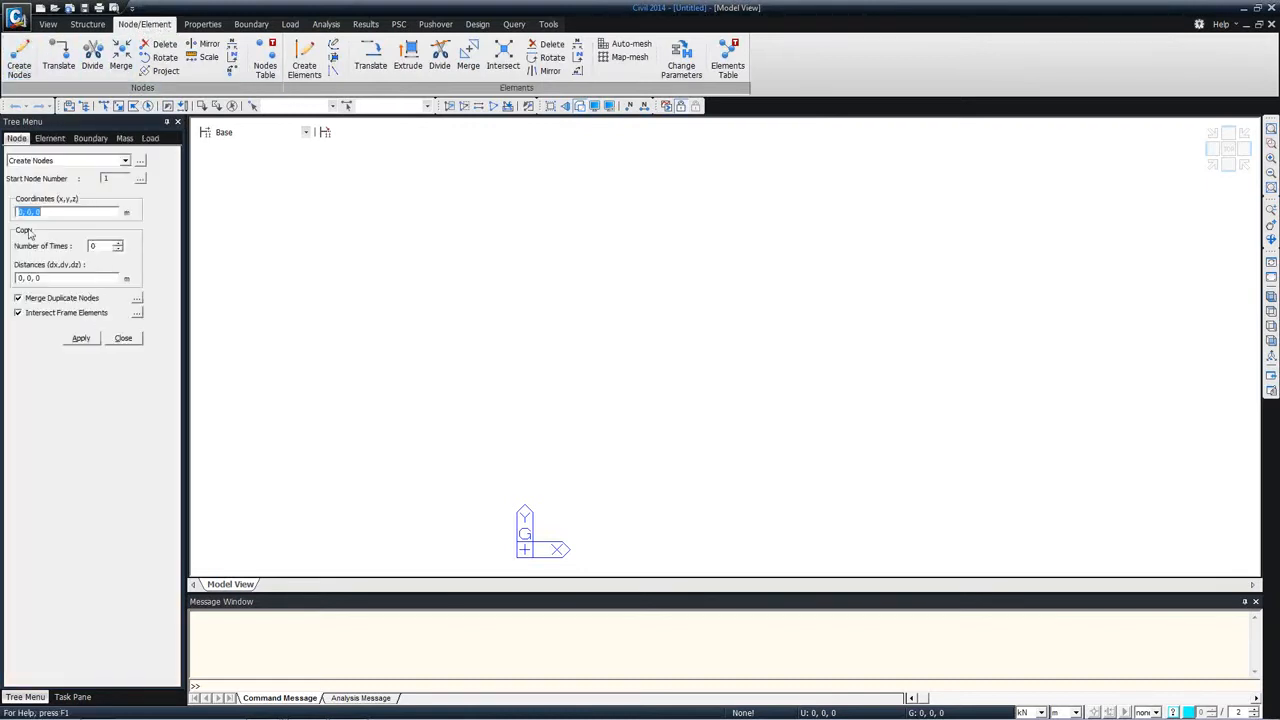
left_click(81, 340)
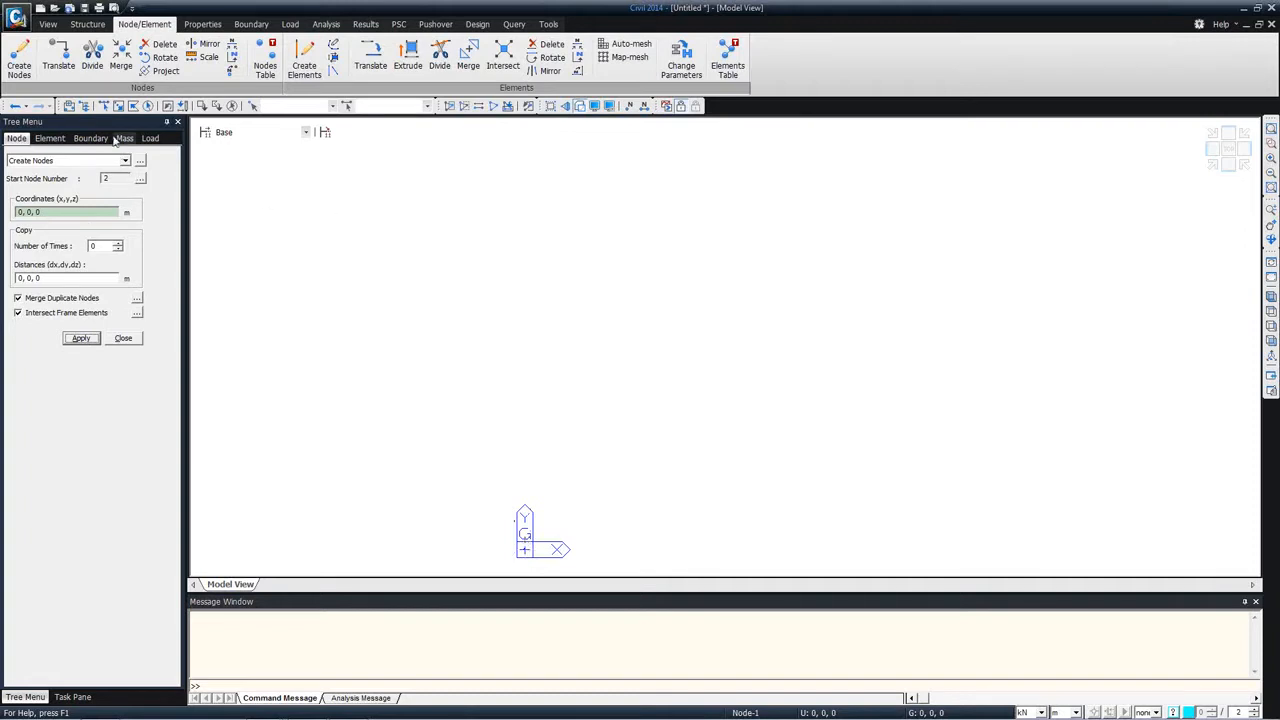
left_click(104, 105)
left_click_drag(527, 481, 570, 564)
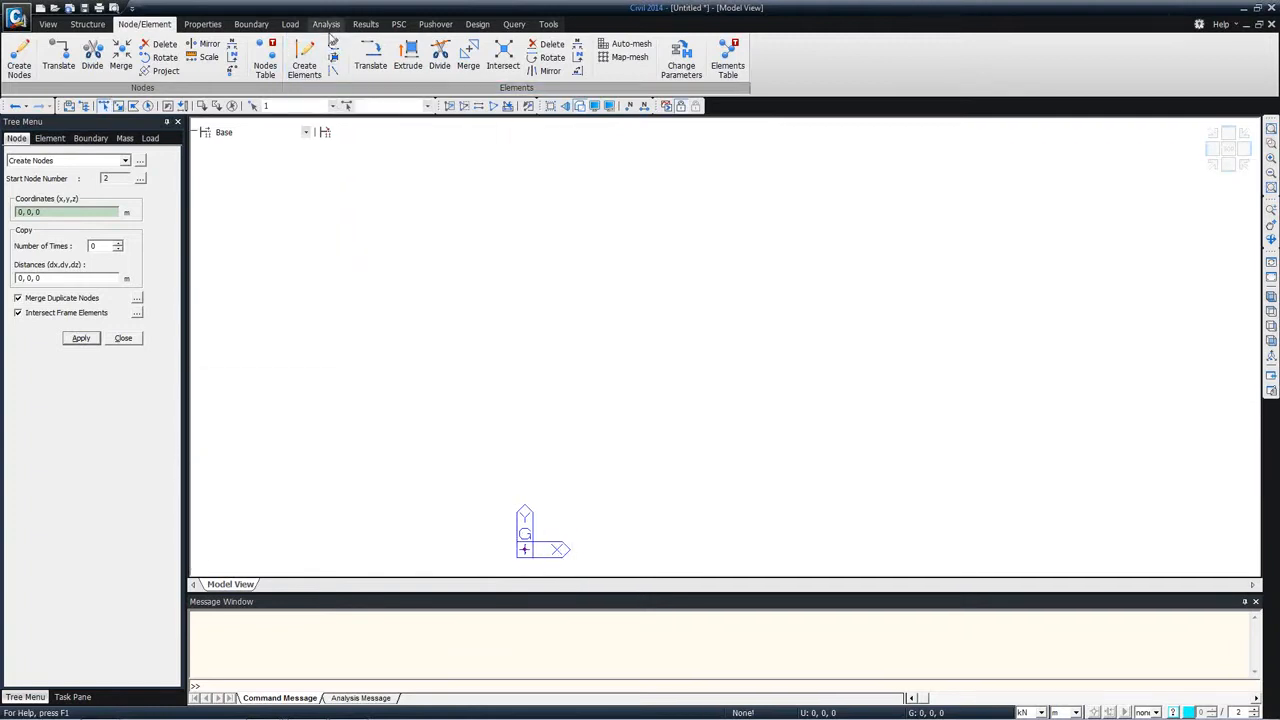
left_click(412, 58)
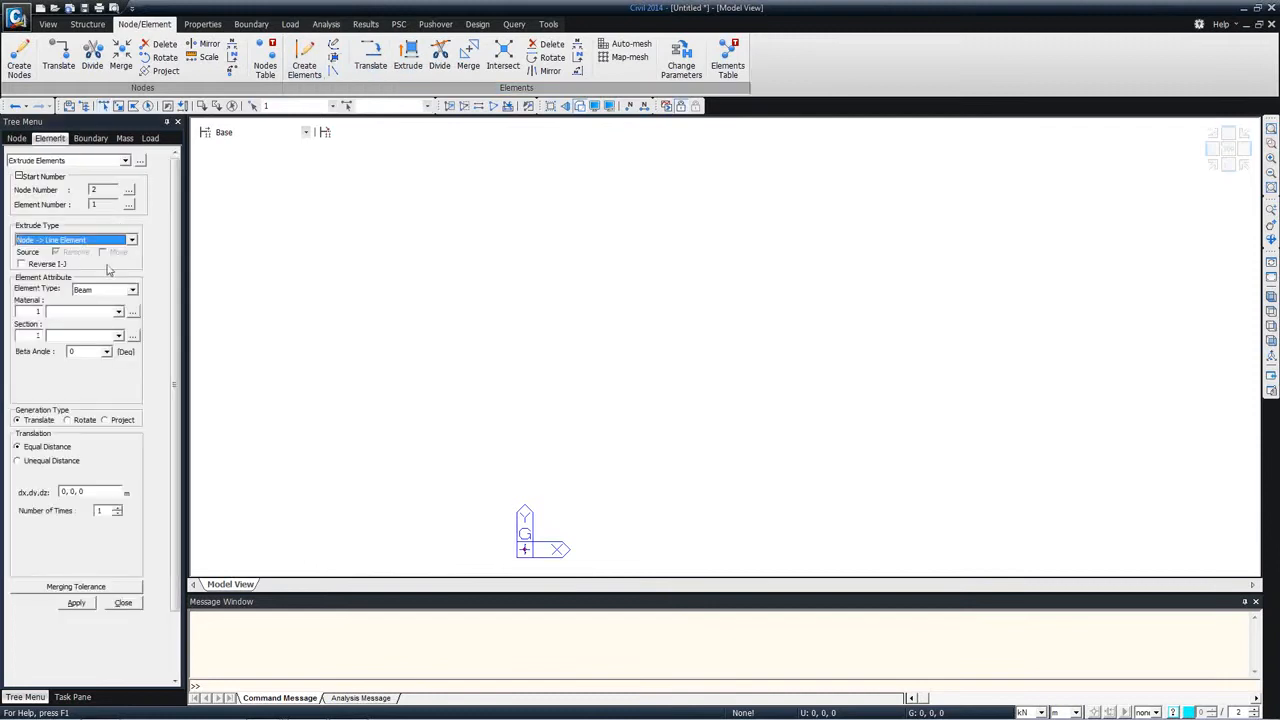
left_click(63, 491)
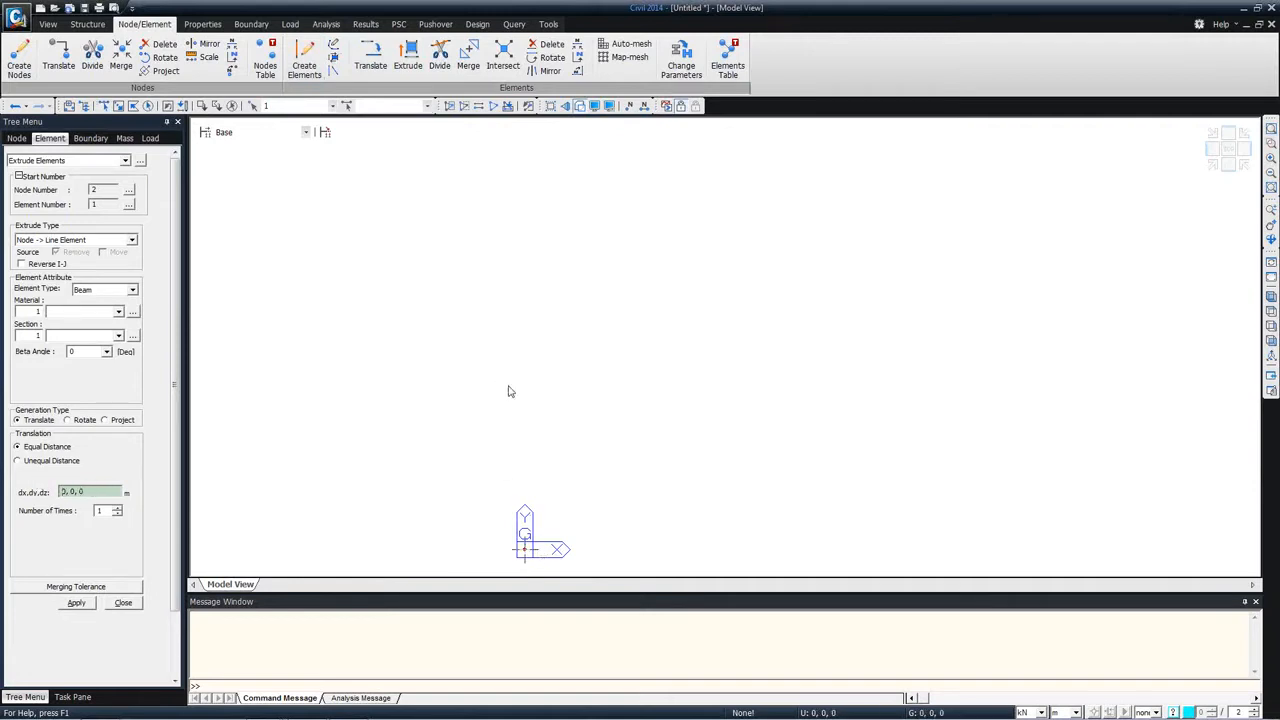
left_click(48, 461)
left_click(70, 492)
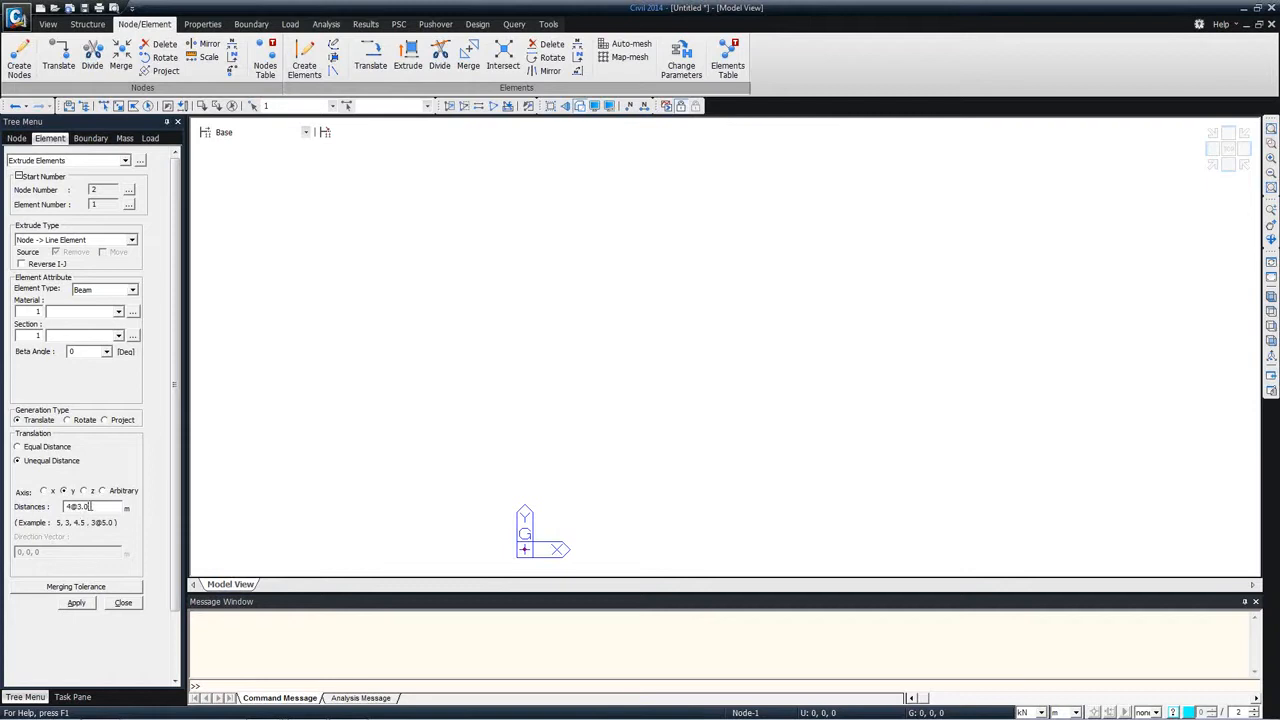
left_click(77, 603)
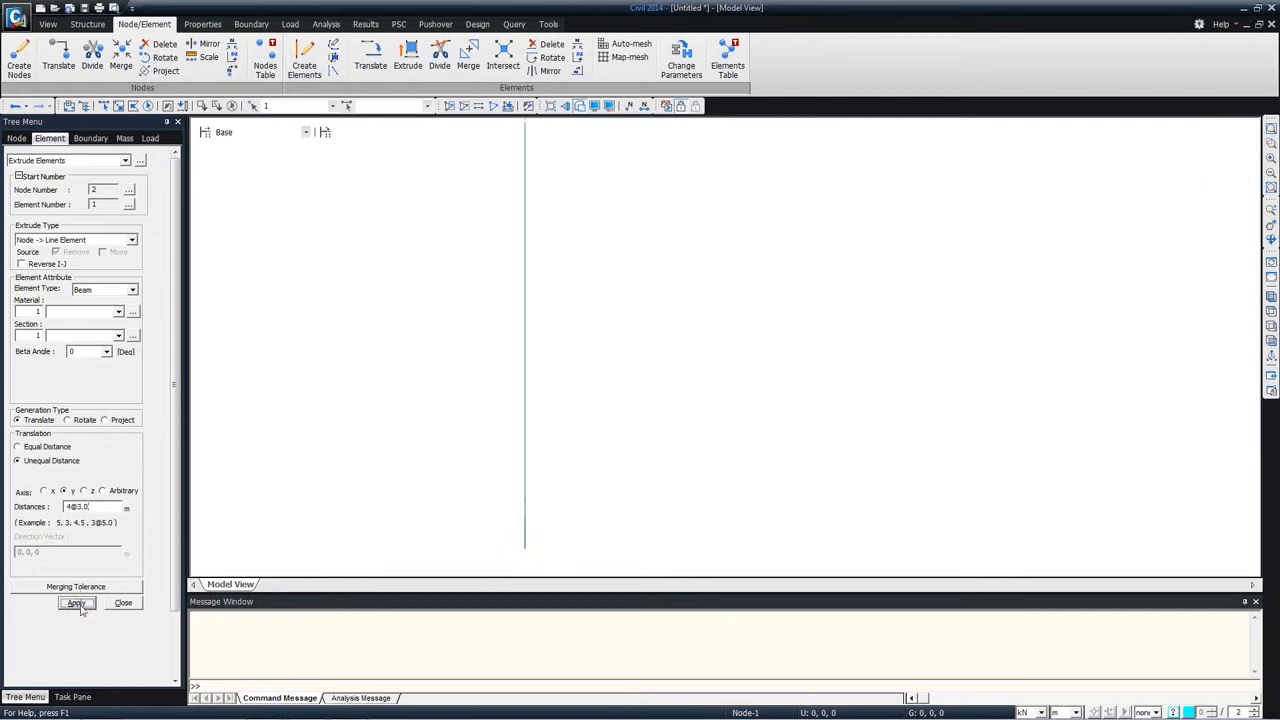
left_click(1229, 149)
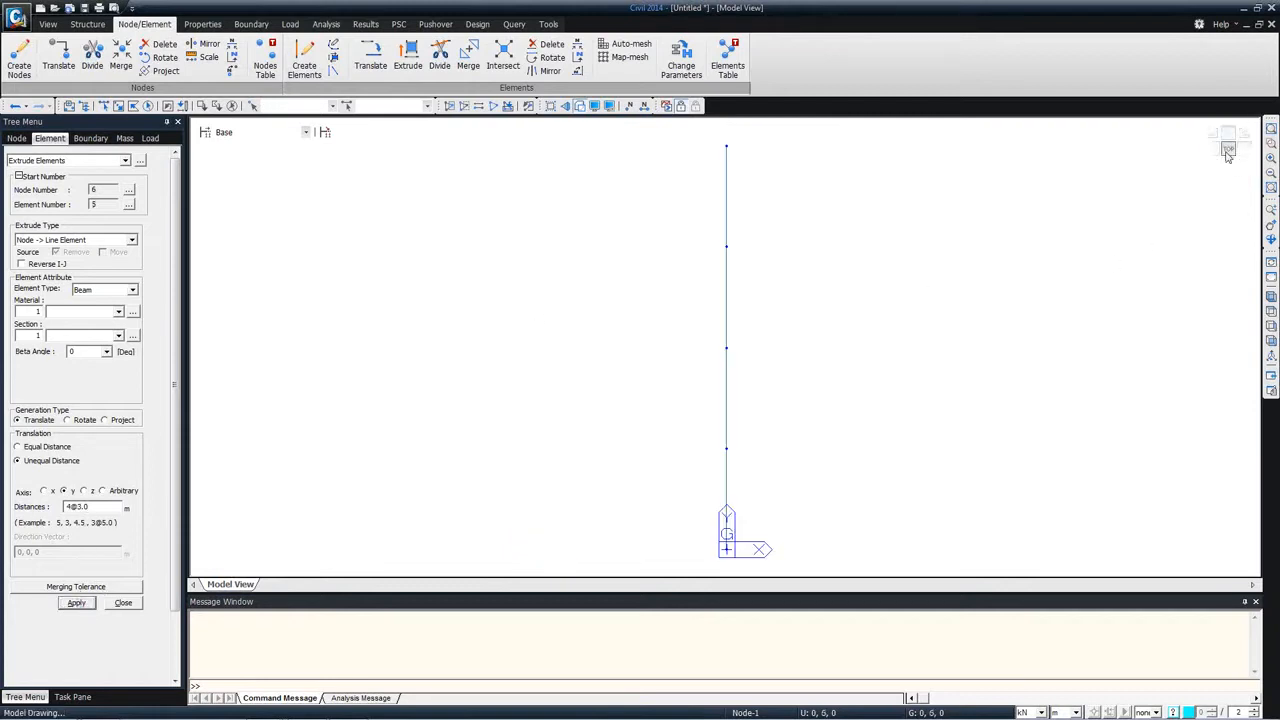
Step: Rotate all the line's nodes by -15 degrees about the z-axis through 0, 0, 0, moving them with frame elements intersected
left_click(148, 106)
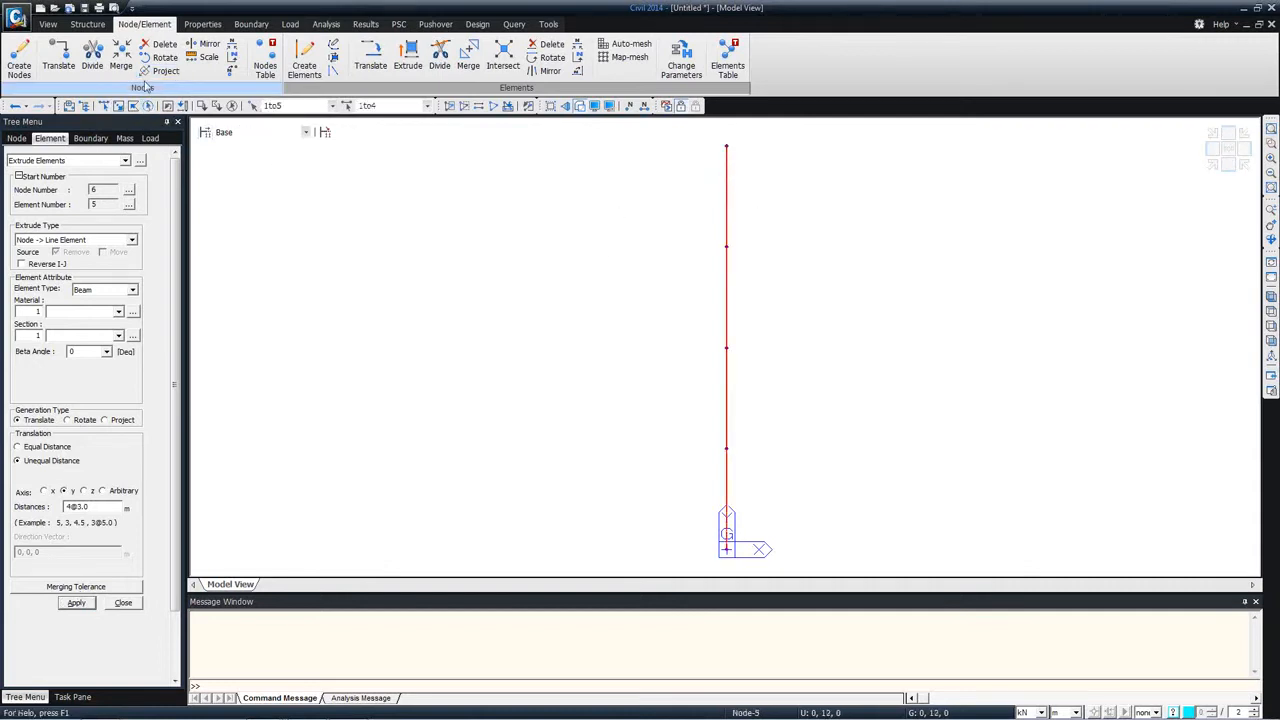
left_click(22, 139)
left_click(52, 161)
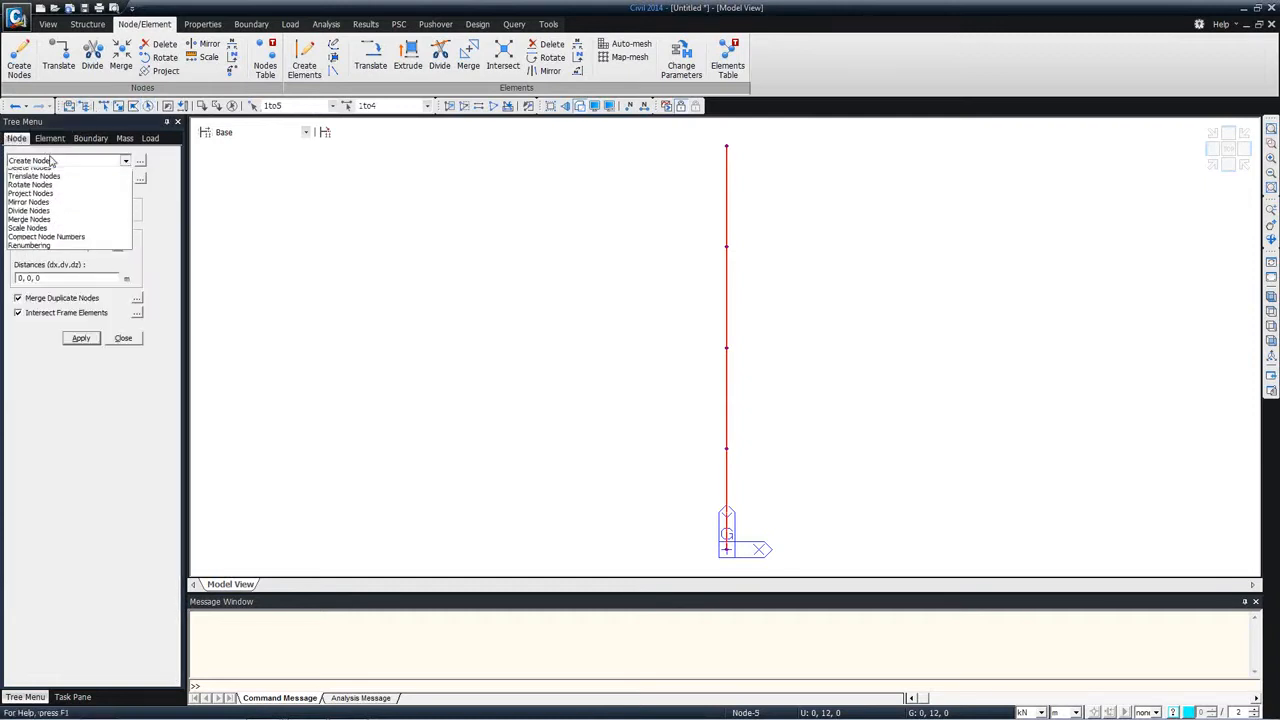
left_click(50, 186)
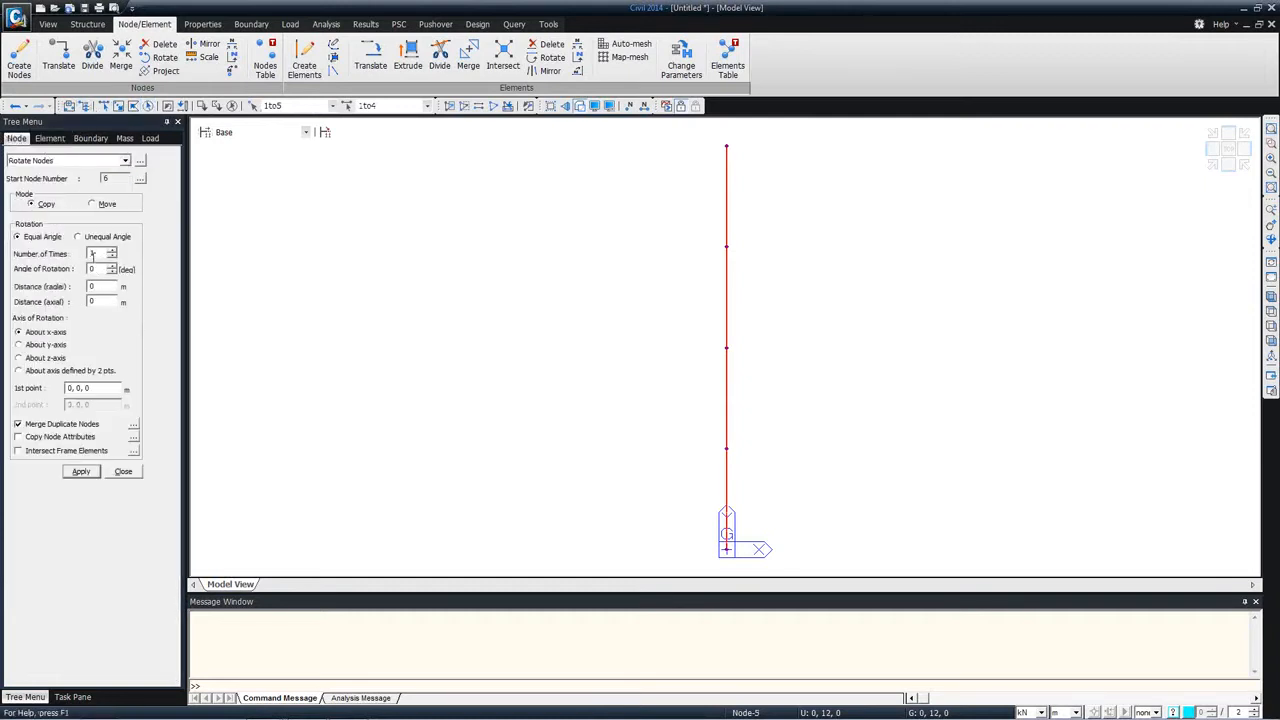
left_click(92, 204)
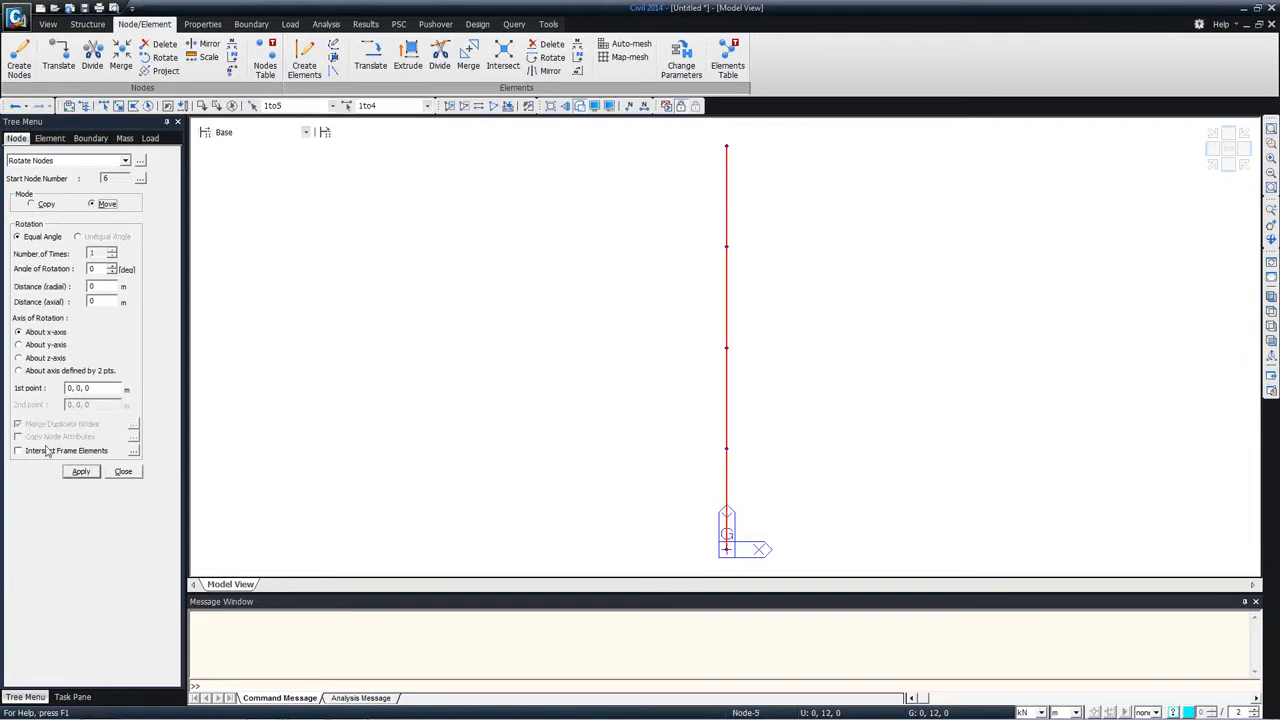
double_click(90, 270)
left_click(87, 471)
left_click(30, 358)
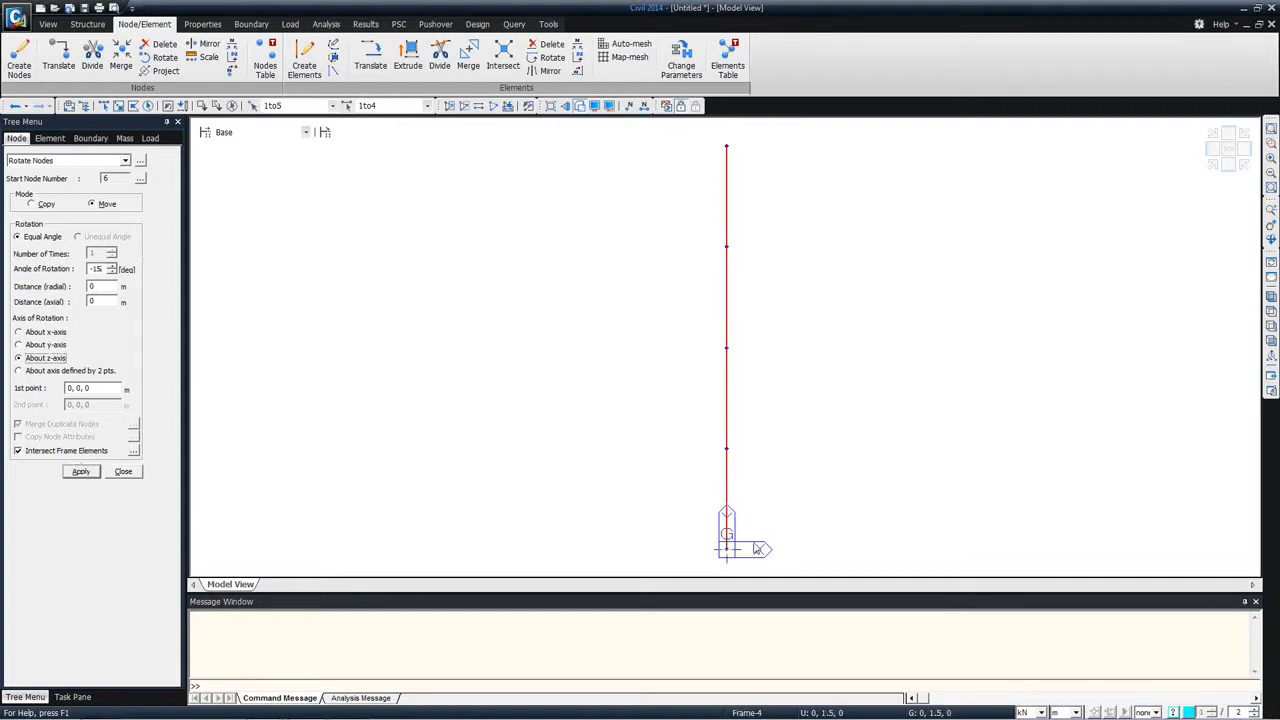
left_click(82, 472)
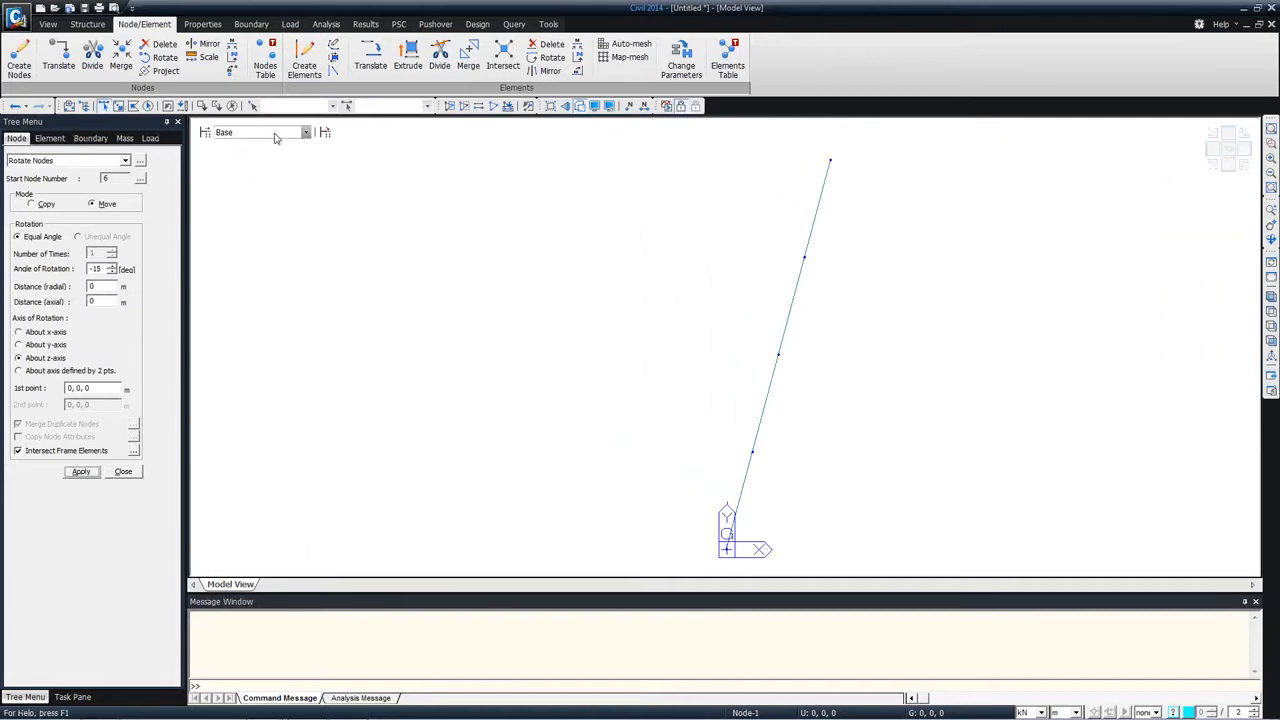
Step: Extrude all nodes of the skewed line into beam line elements along the x-axis, using an unequal distance of 40 m
left_click(149, 106)
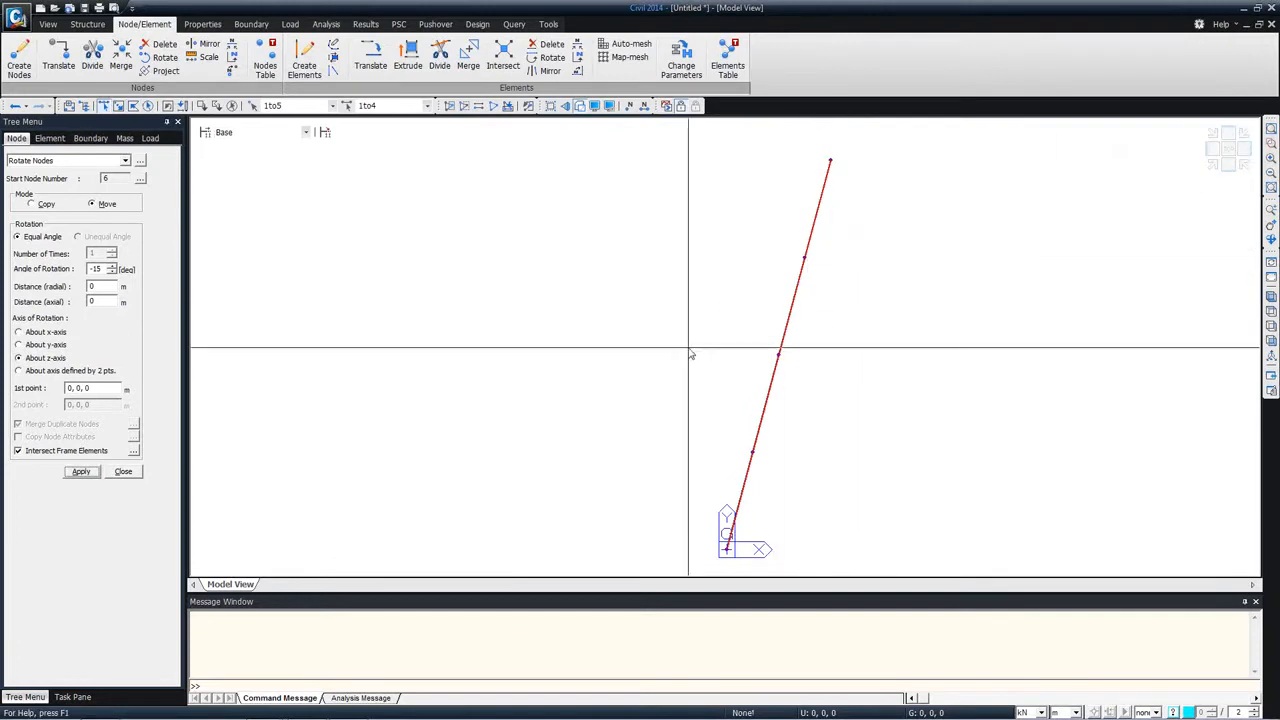
left_click(50, 138)
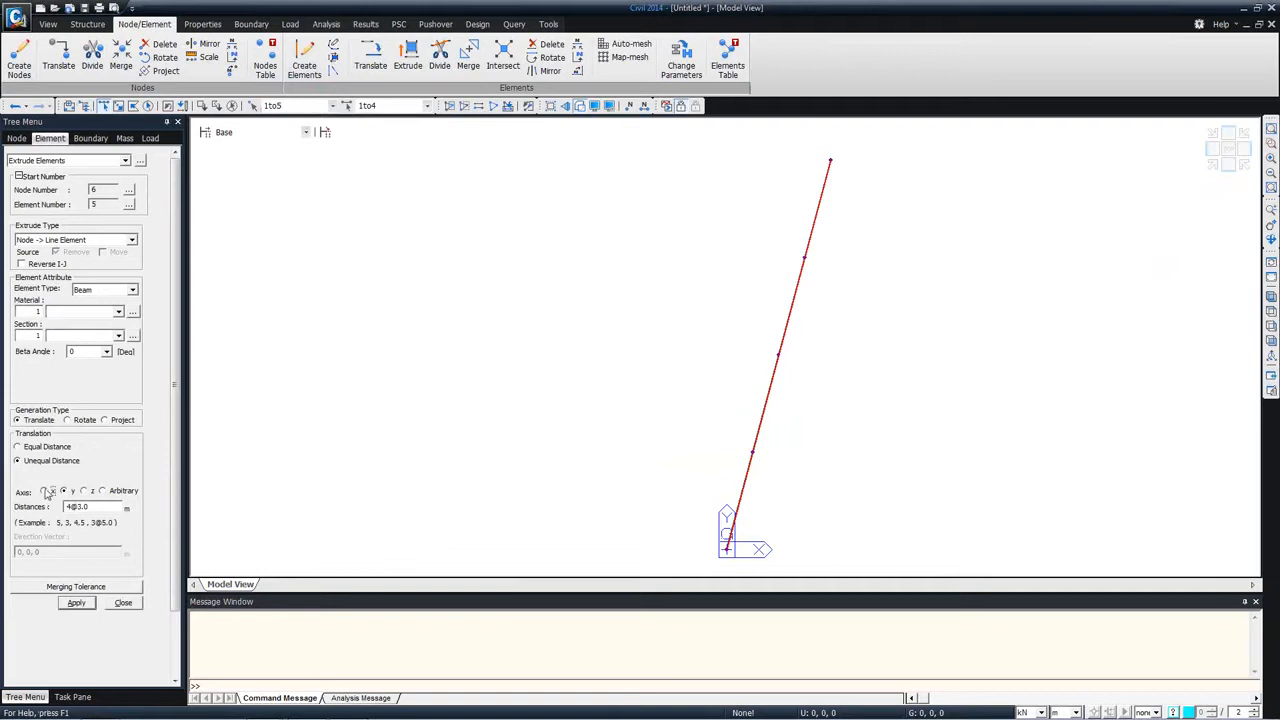
left_click_drag(90, 506, 70, 507)
type("40")
left_click(78, 606)
left_click(1272, 311)
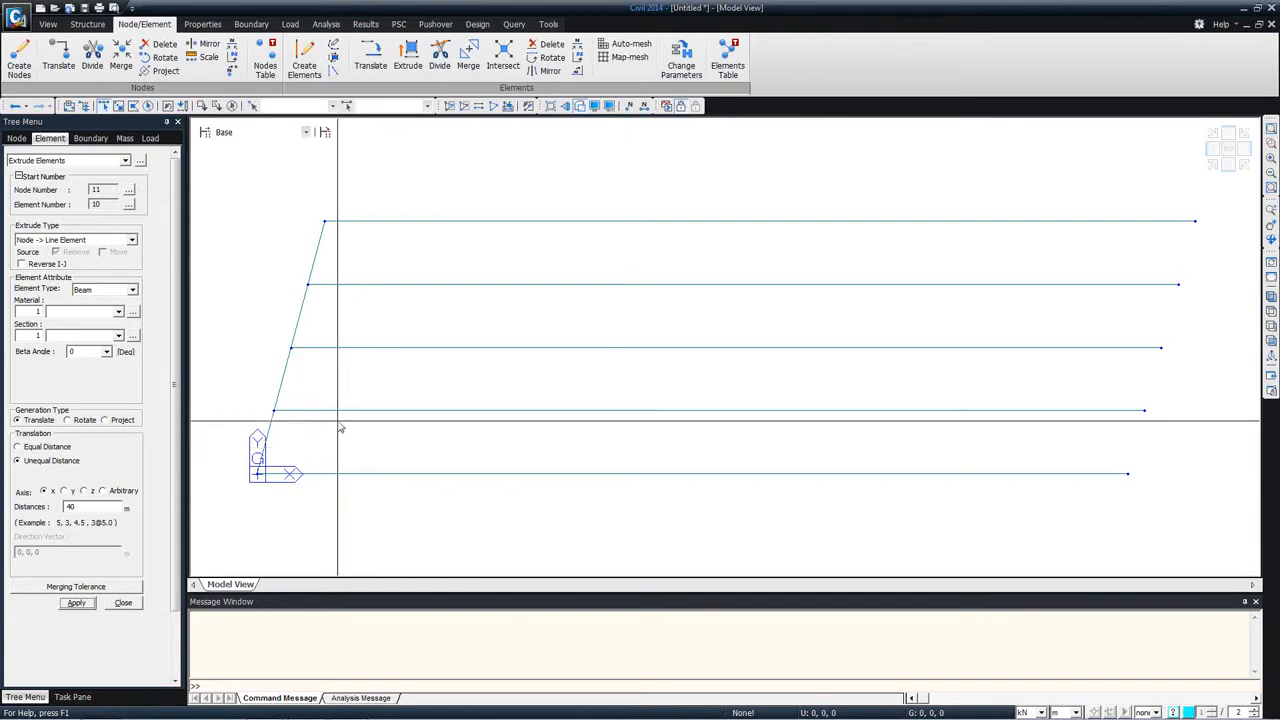
Step: Copy the skewed line of elements 20 times at an equal distance of 40/20, 0, 0, intersecting both nodes and elements
left_click_drag(230, 188, 398, 535)
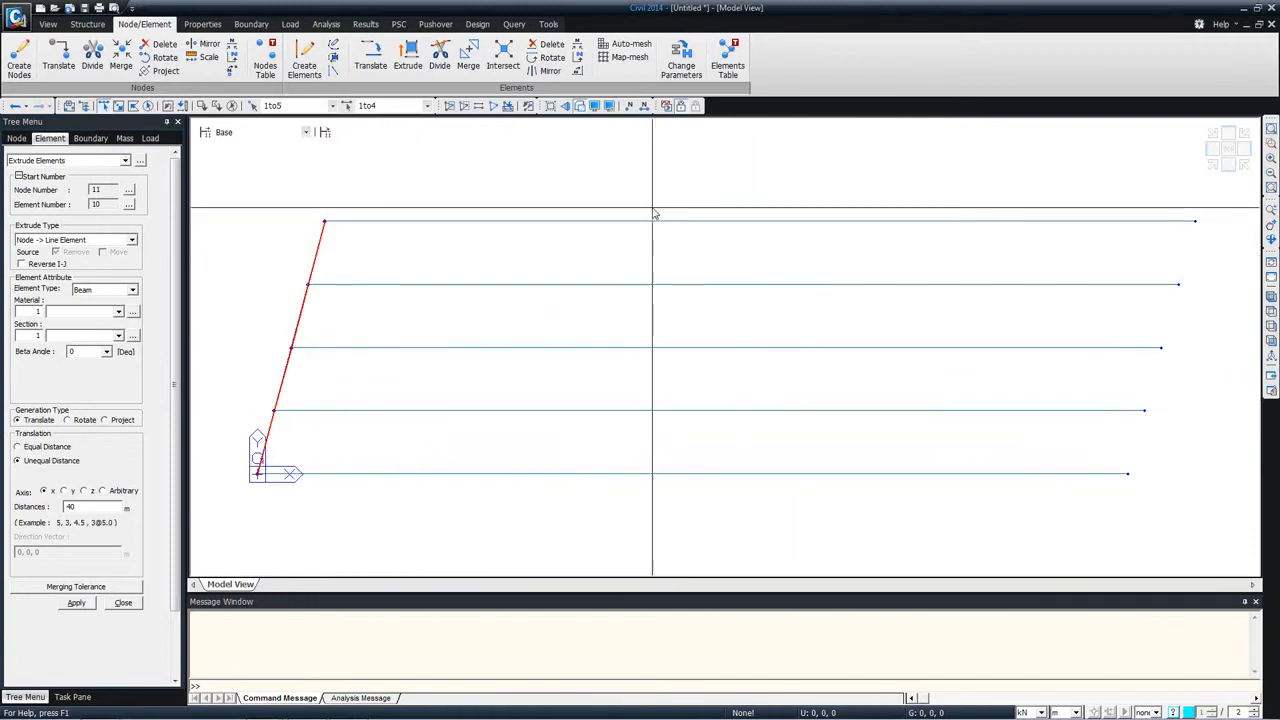
left_click(370, 58)
left_click(70, 306)
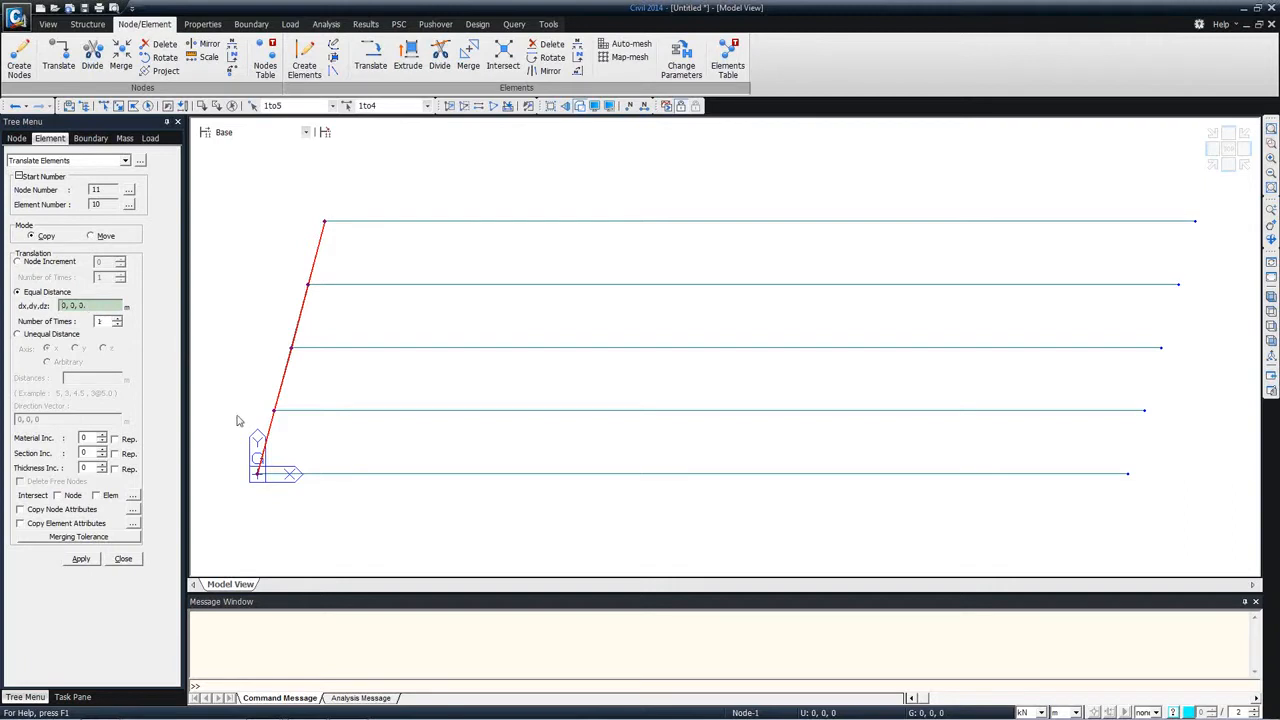
left_click(258, 474)
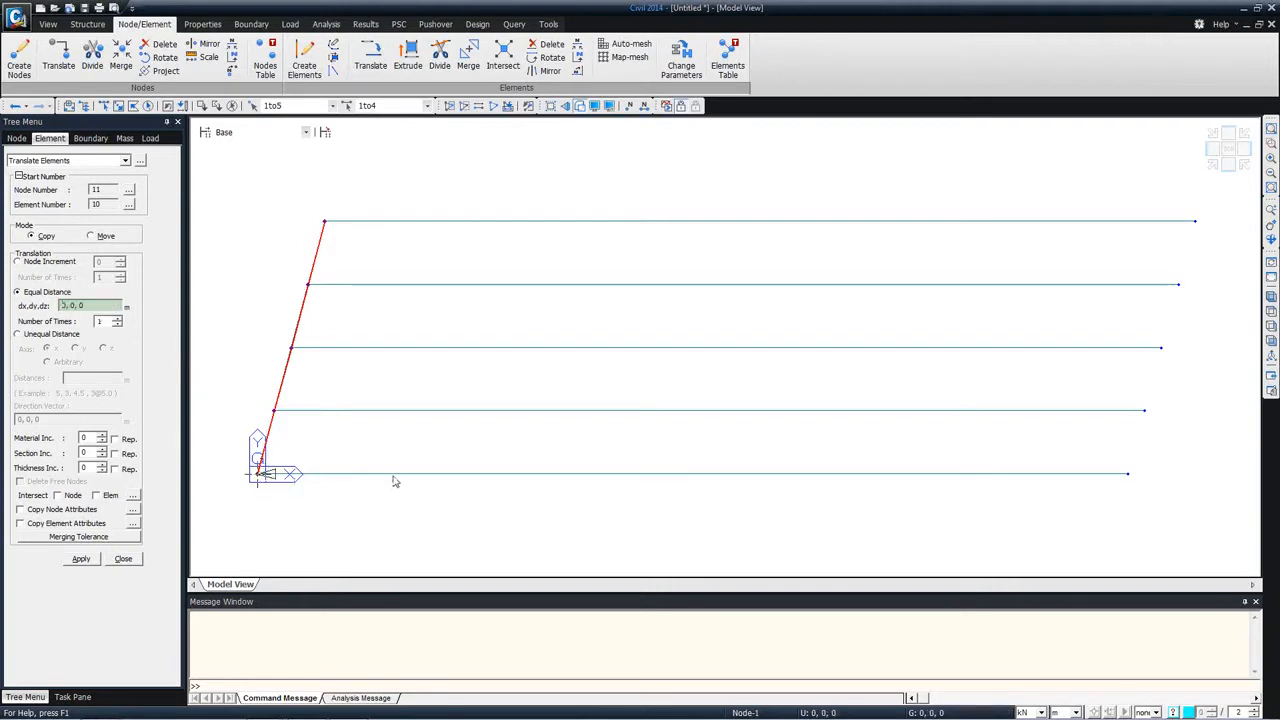
left_click(1144, 493)
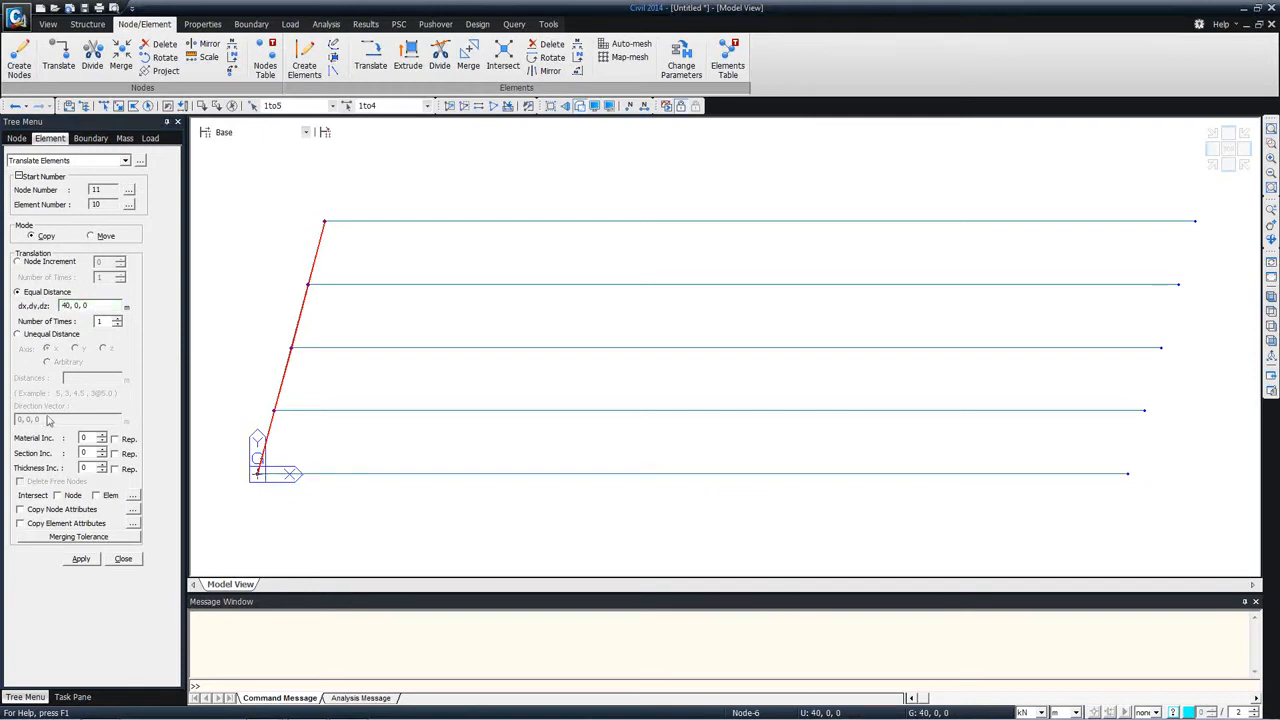
left_click(66, 305)
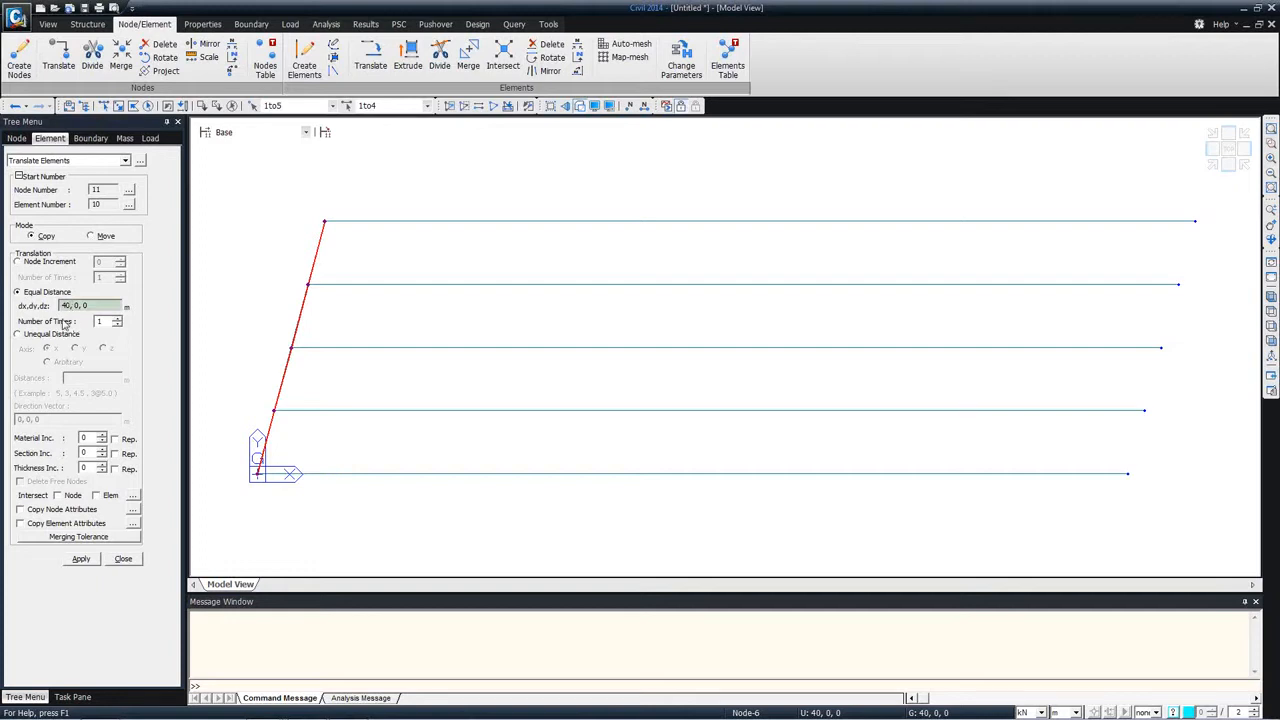
left_click(64, 305)
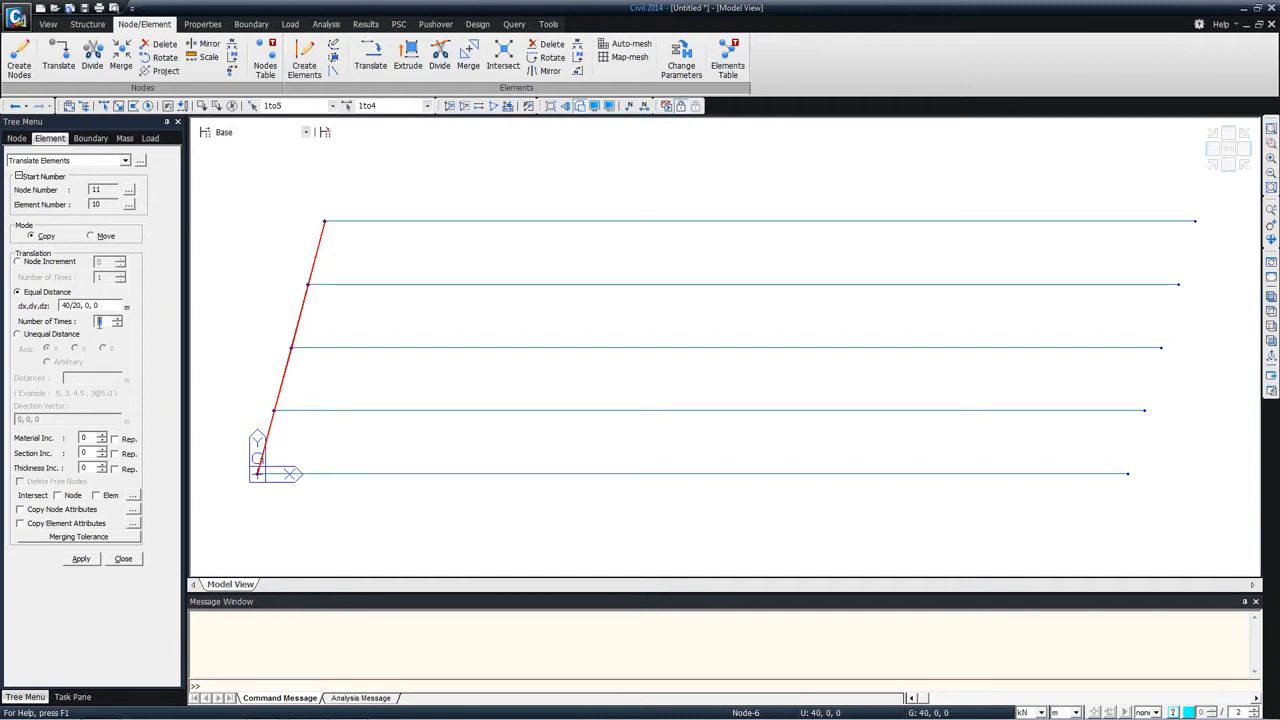
left_click(57, 495)
left_click(96, 495)
left_click(80, 559)
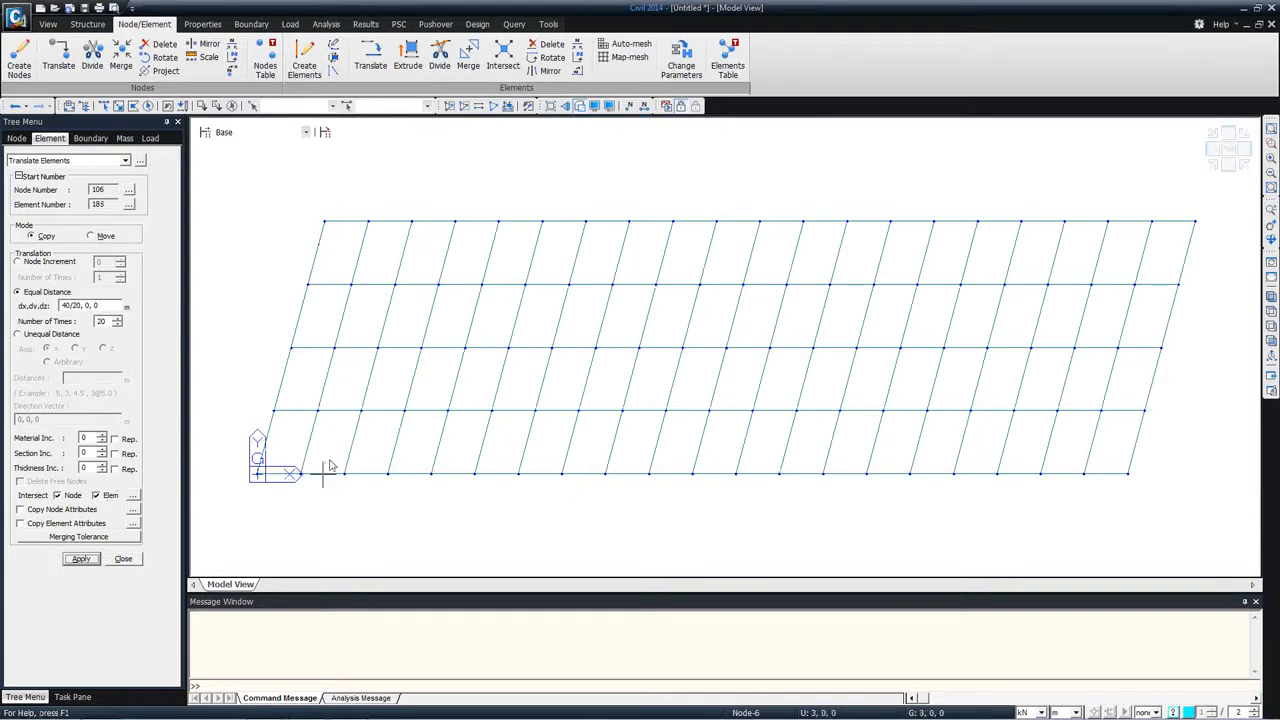
Step: Extrude the skewed end line at the origin into plate elements, using an equal distance of 0, 0, -1 repeated 4 times
middle_click_drag(649, 372, 650, 307, "ctrl")
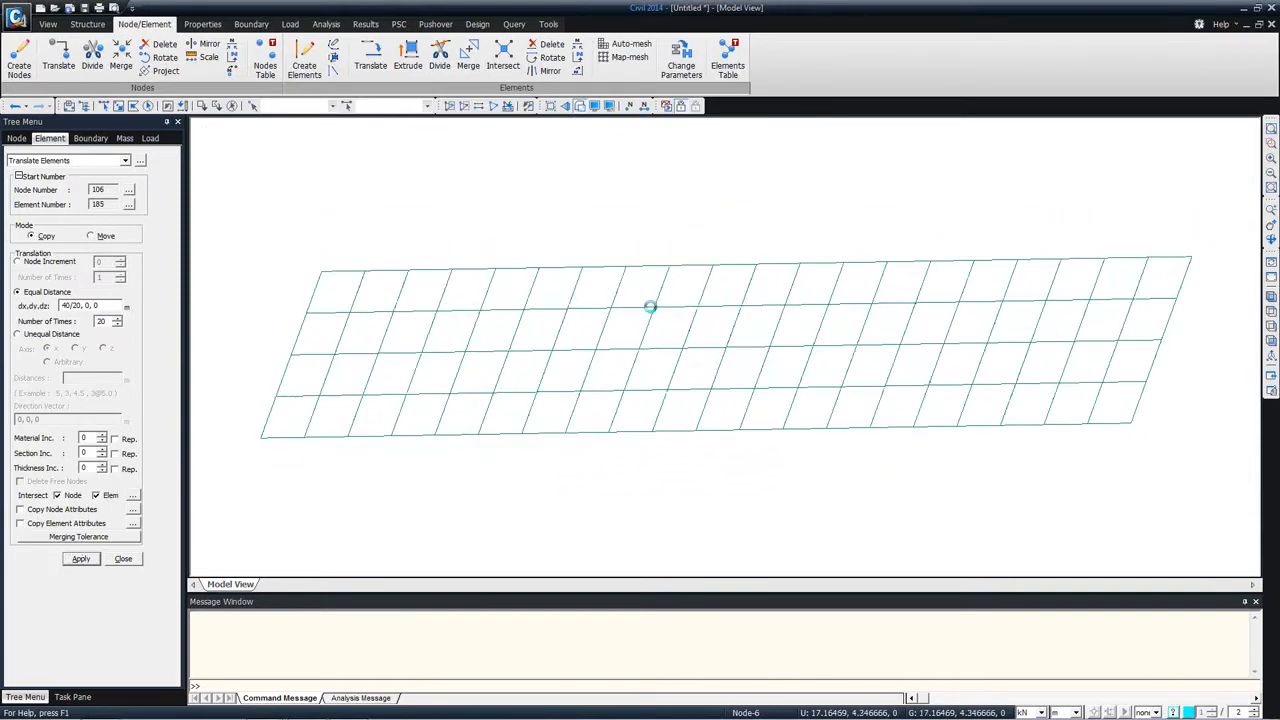
left_click(1229, 149)
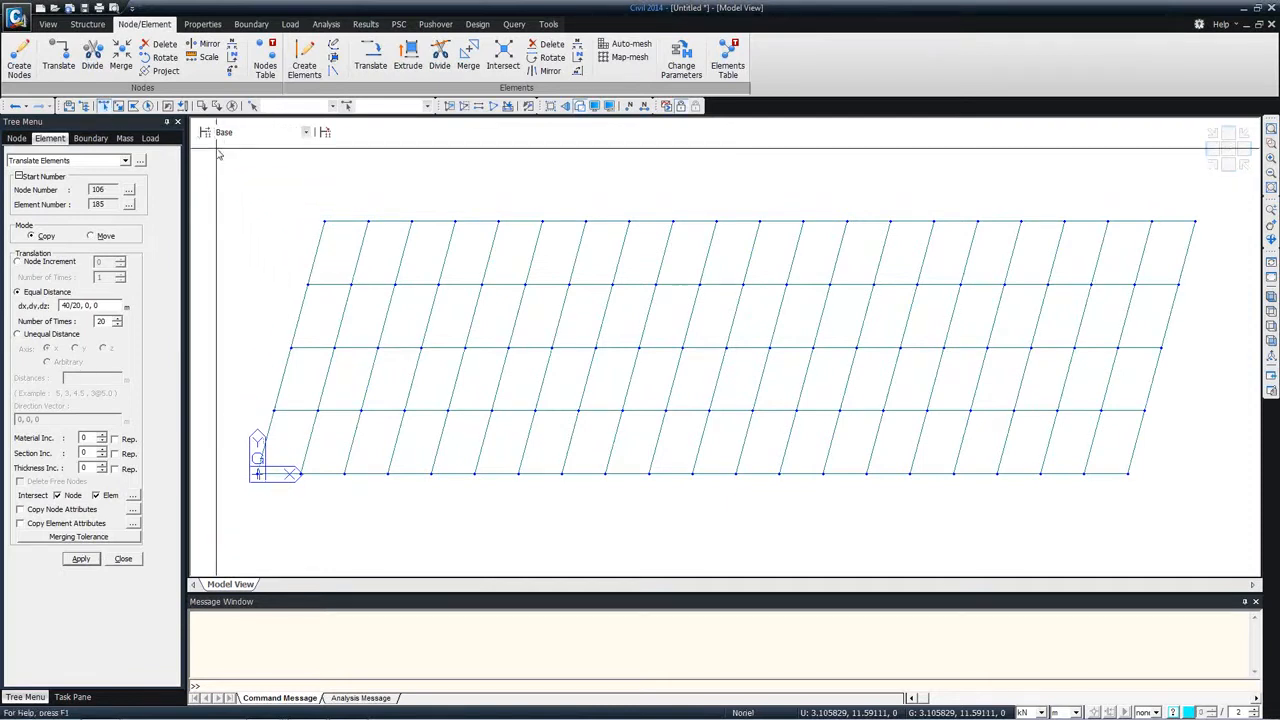
left_click_drag(217, 193, 254, 260)
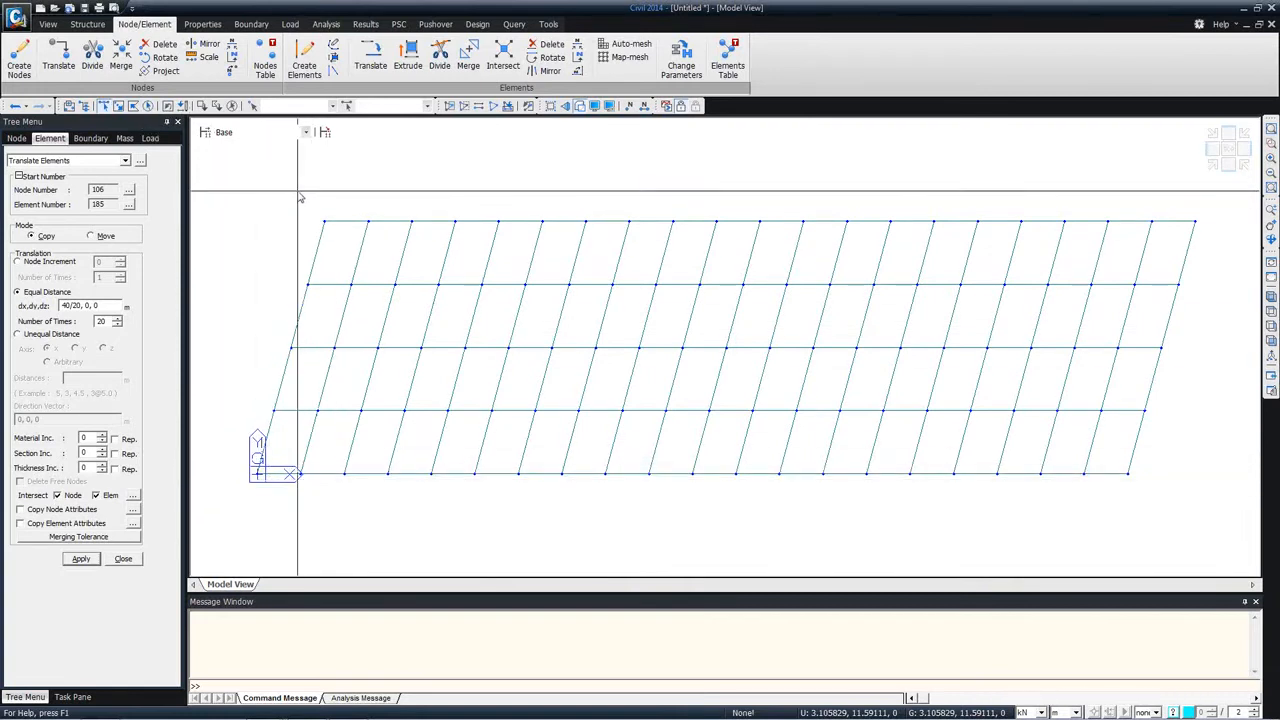
left_click(134, 109)
left_click(286, 194)
left_click(348, 204)
double_click(253, 502)
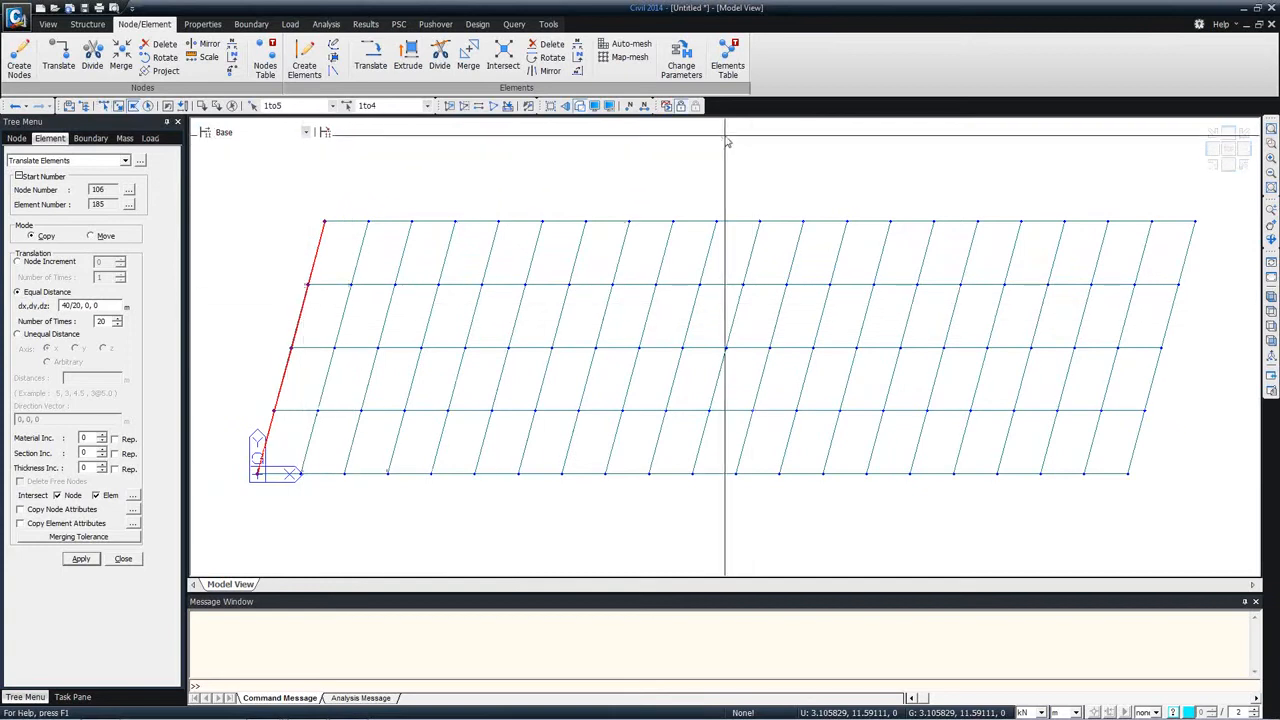
left_click(71, 157)
left_click(68, 246)
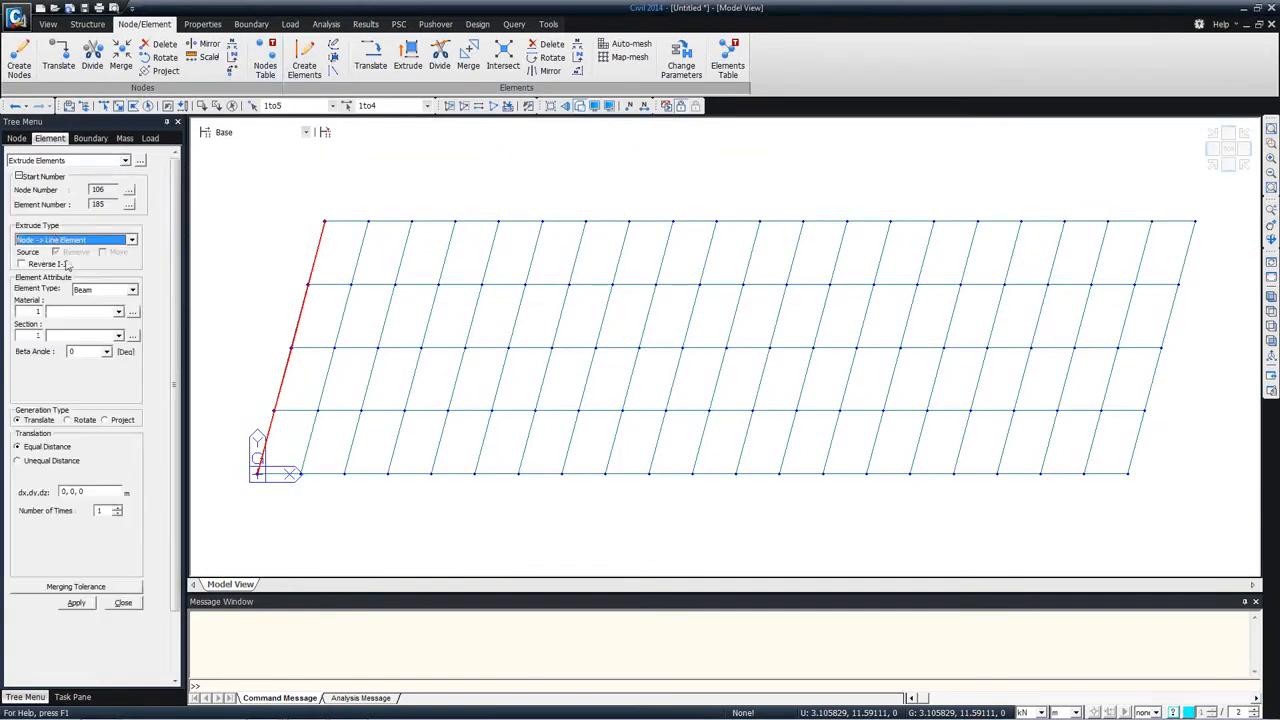
left_click(74, 241)
left_click(72, 259)
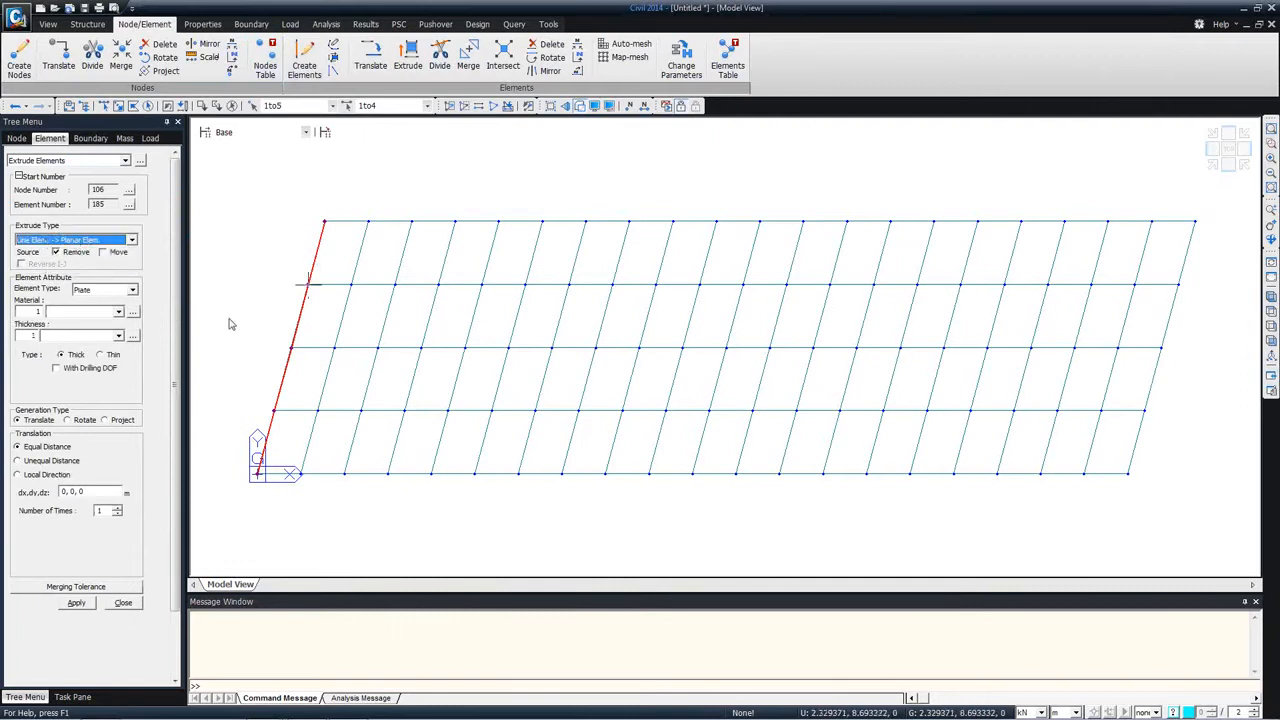
left_click(86, 491)
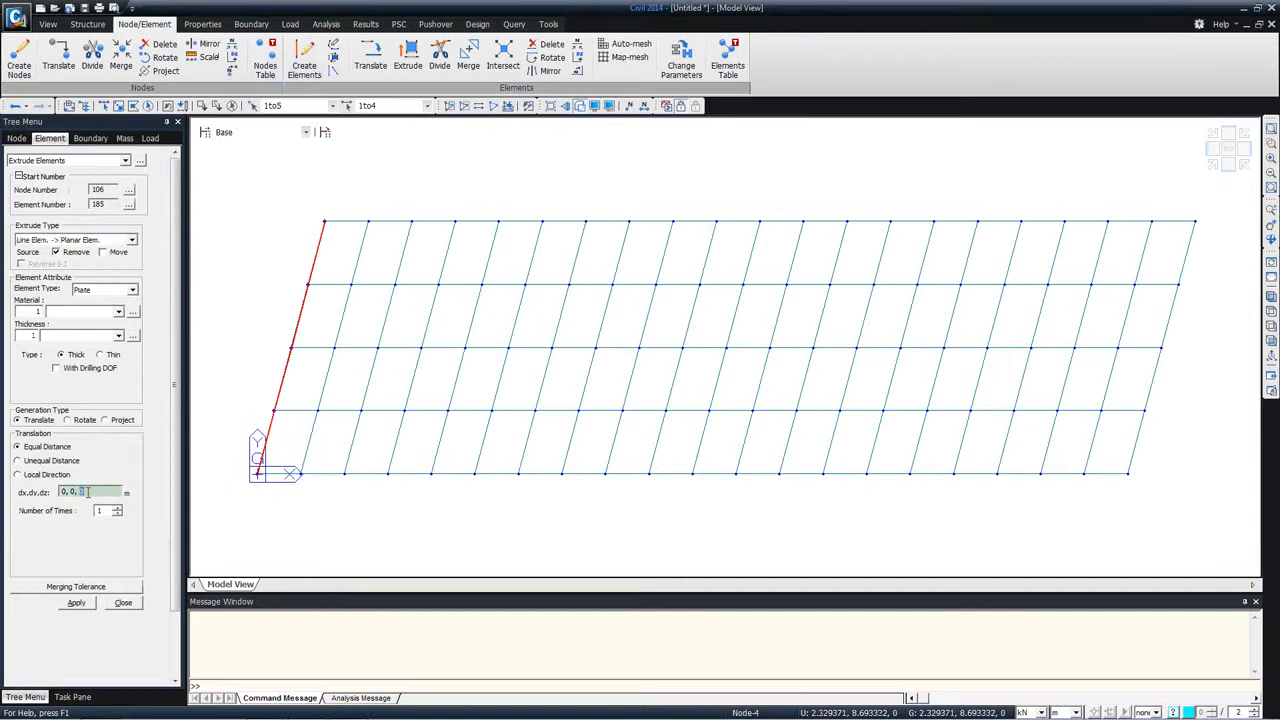
key("BackSpace")
left_click(78, 603)
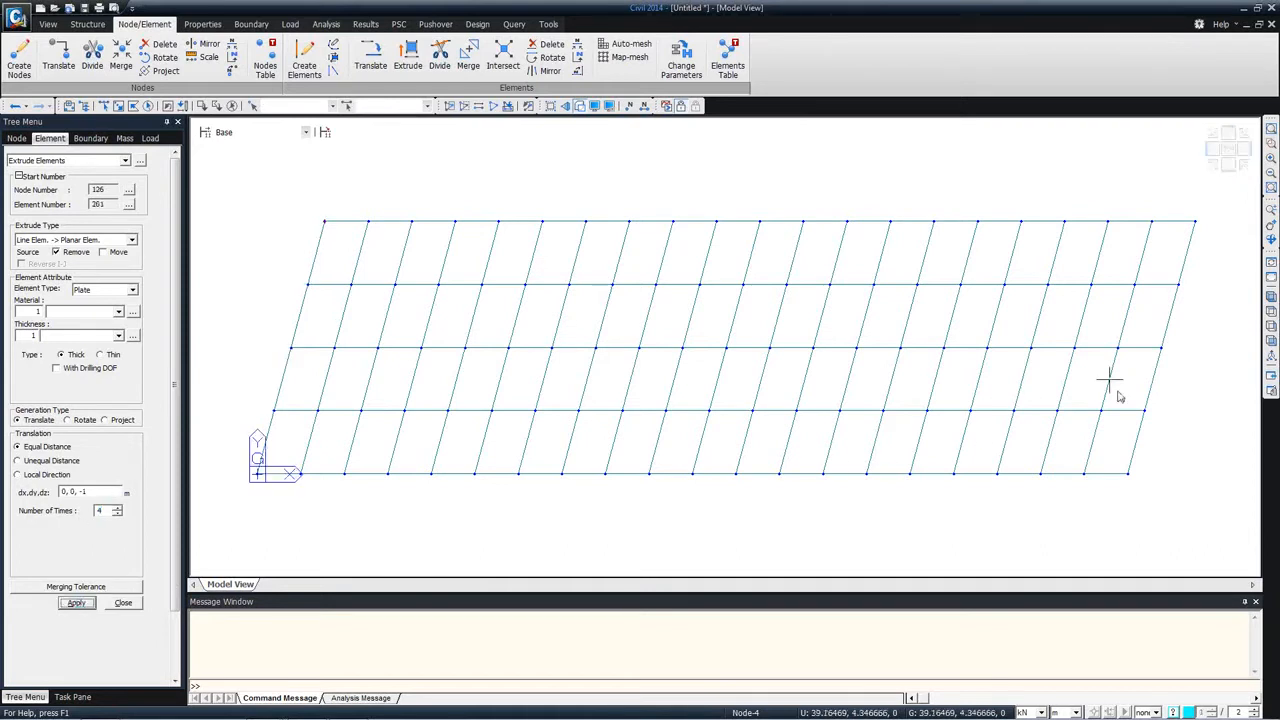
Step: Extrude the abutment's bottom nodes into beam line elements as piles, using an equal distance of 0, 0, -1 repeated 20 times
left_click(1271, 298)
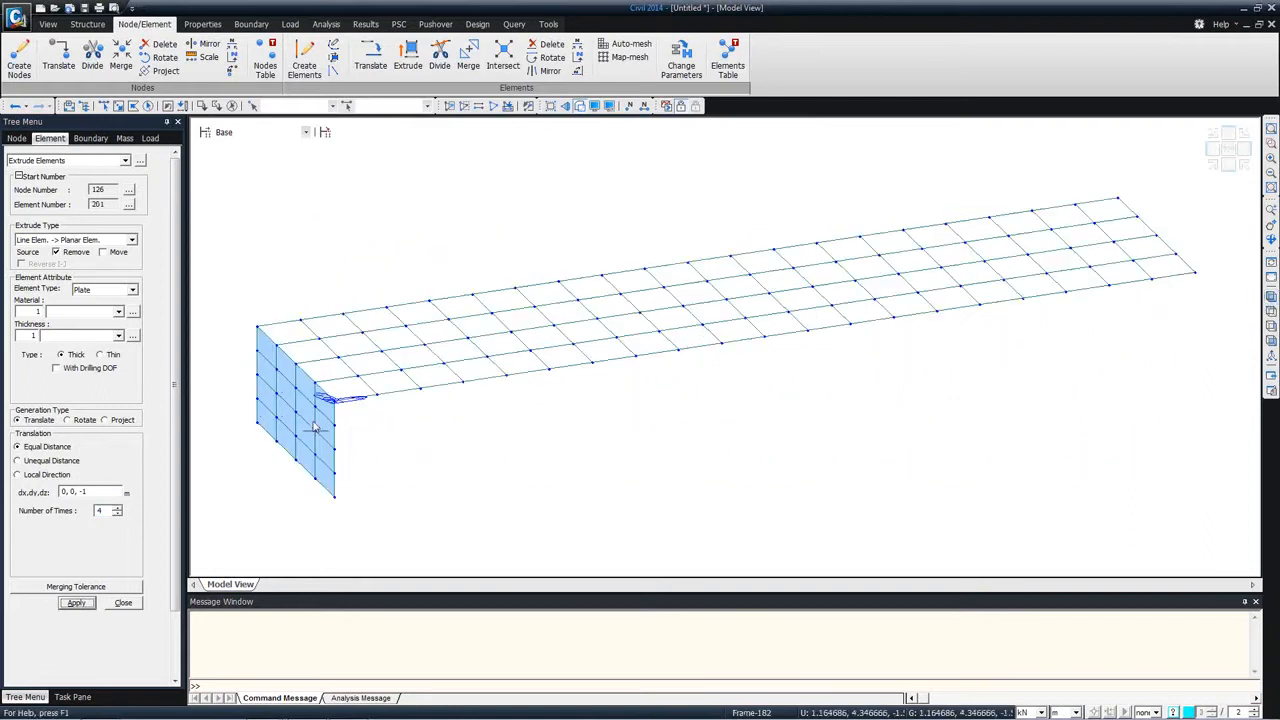
middle_click_drag(360, 443, 337, 443, "ctrl")
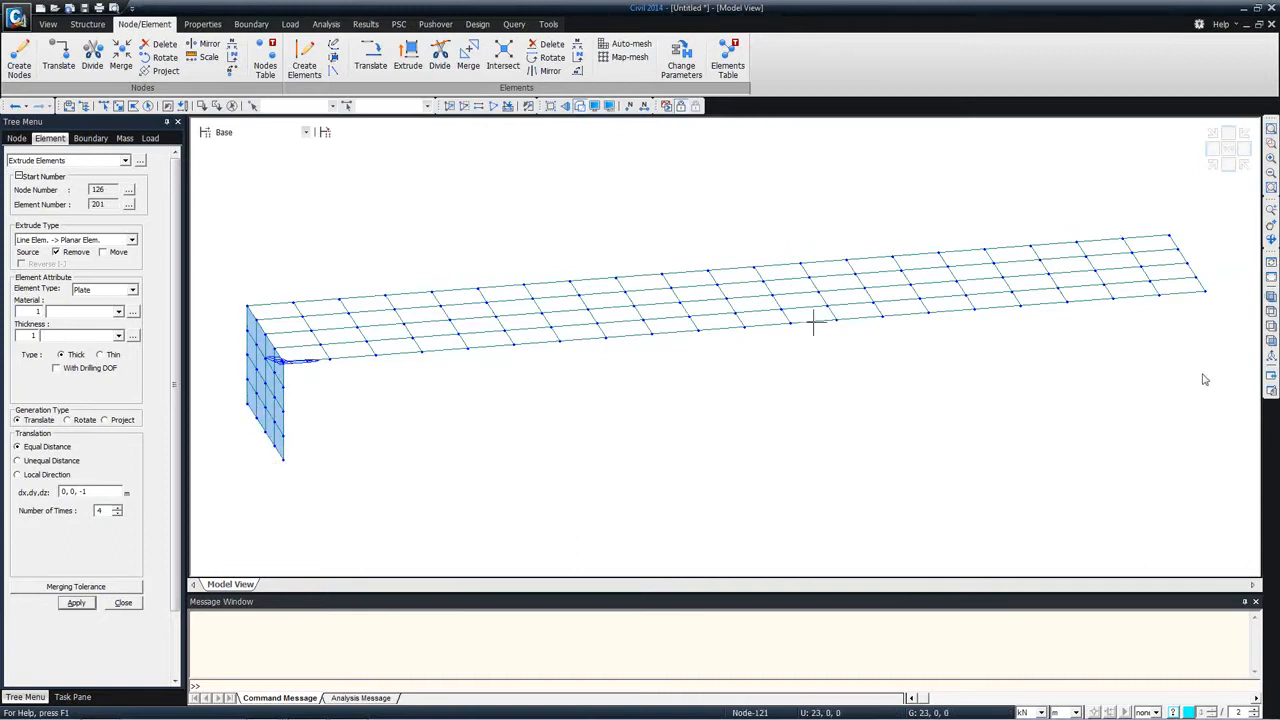
left_click(1271, 342)
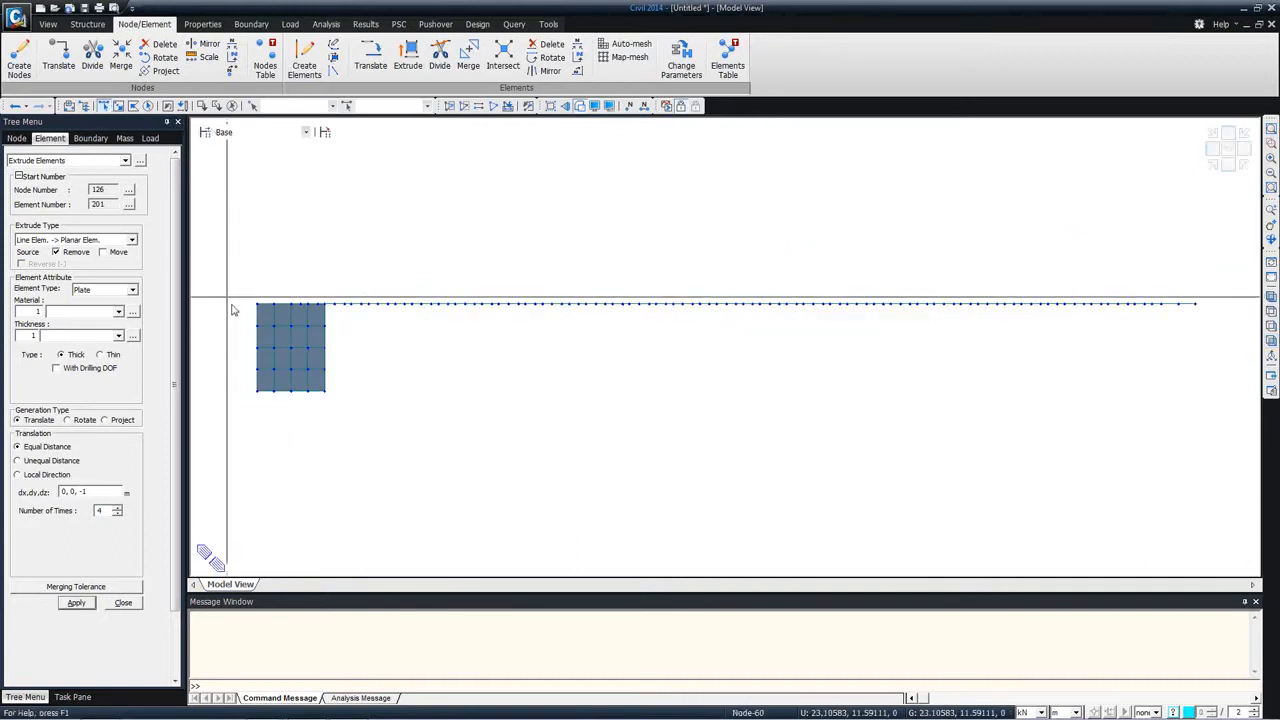
left_click_drag(251, 383, 425, 435)
left_click(55, 240)
left_click(52, 252)
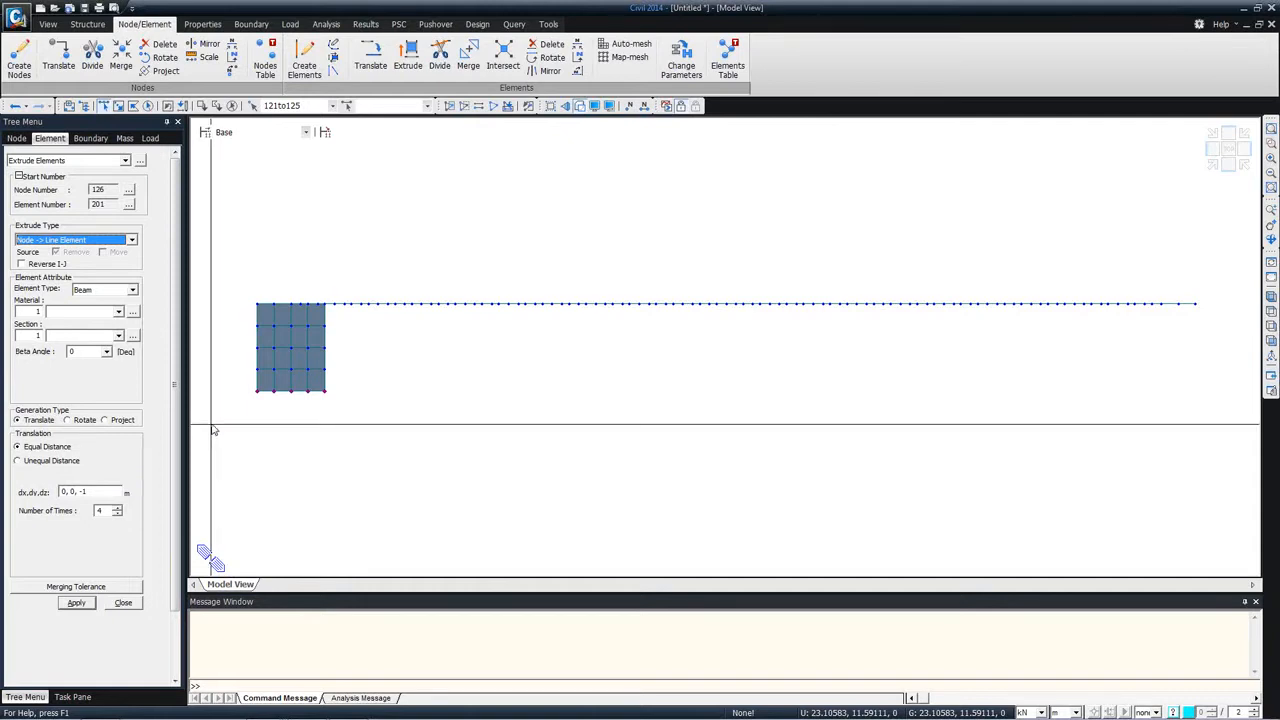
left_click_drag(110, 513, 69, 513)
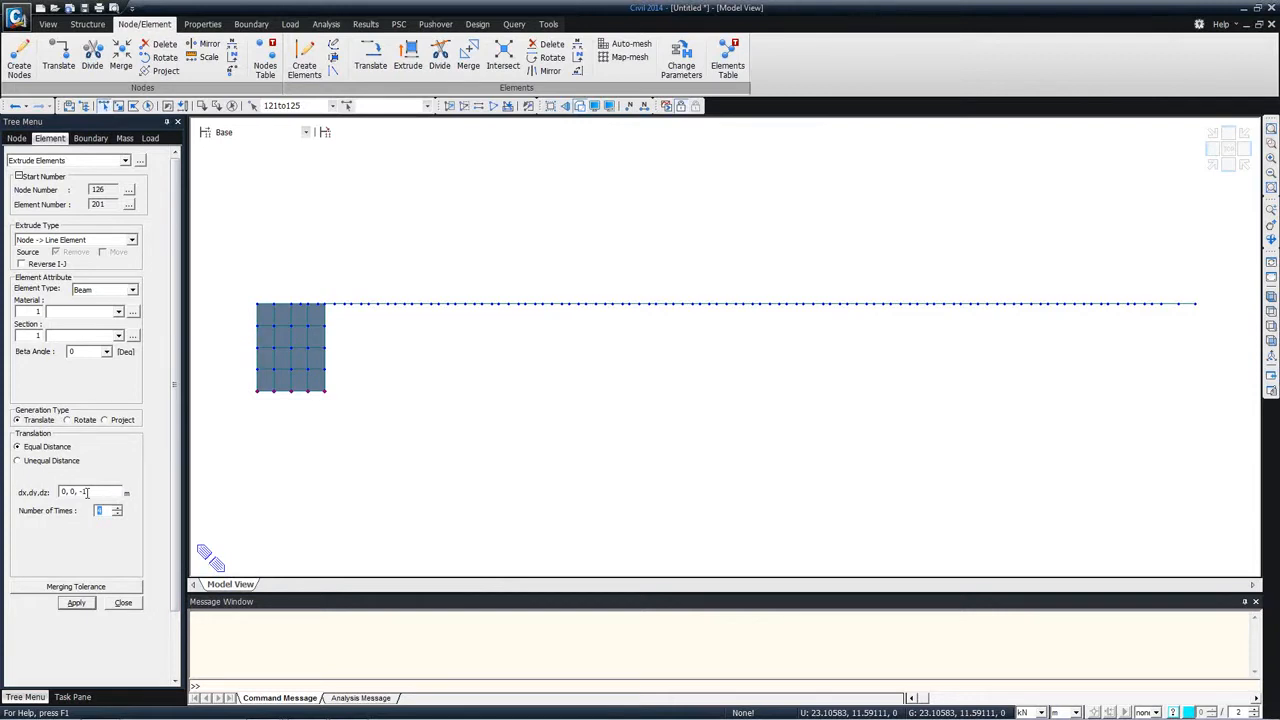
type("1")
double_click(104, 510)
type("20")
left_click(76, 602)
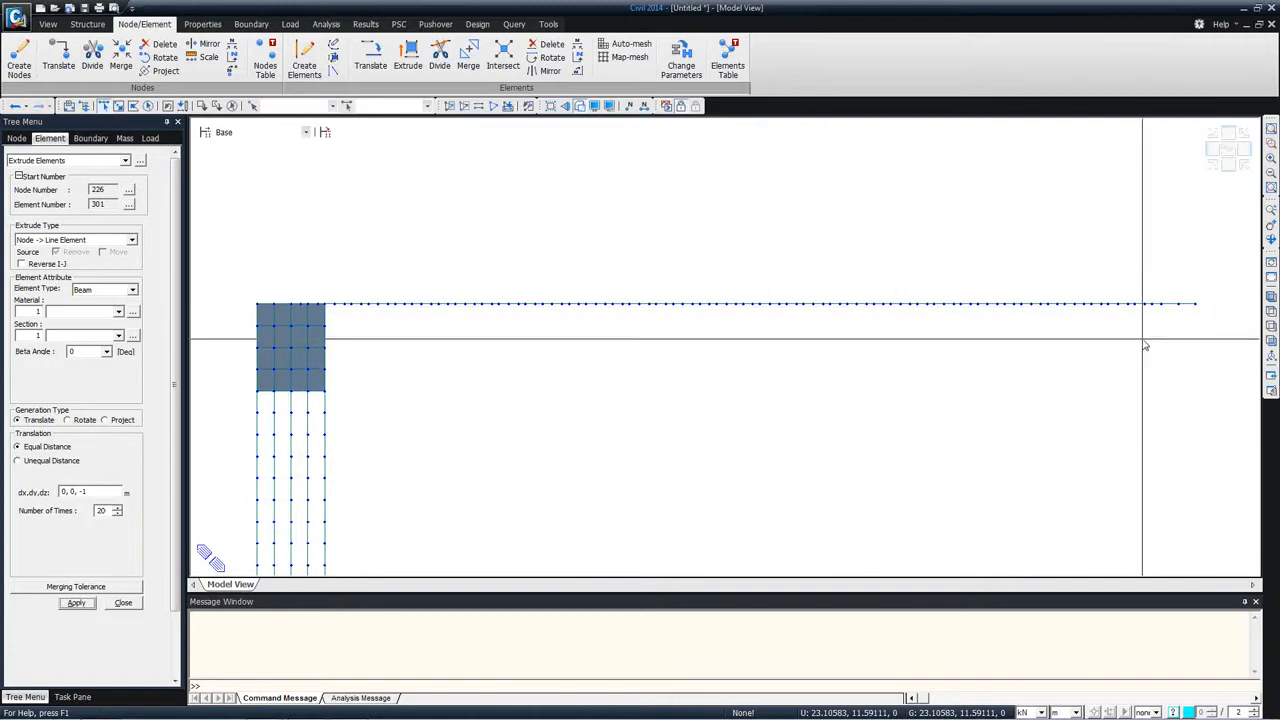
Step: Examine the deck, abutment and piles in 3D, list the model in the works tree, and bring up the property definition commands
left_click(1271, 297)
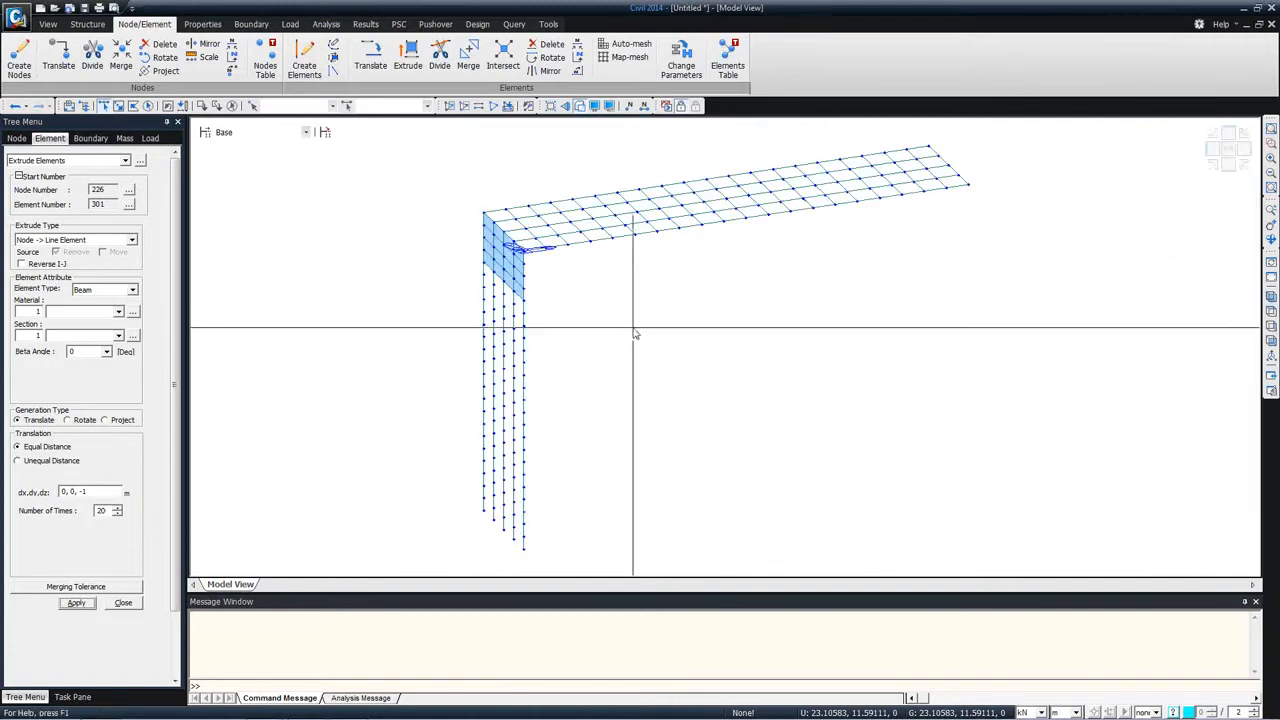
middle_click_drag(571, 394, 577, 369, "ctrl")
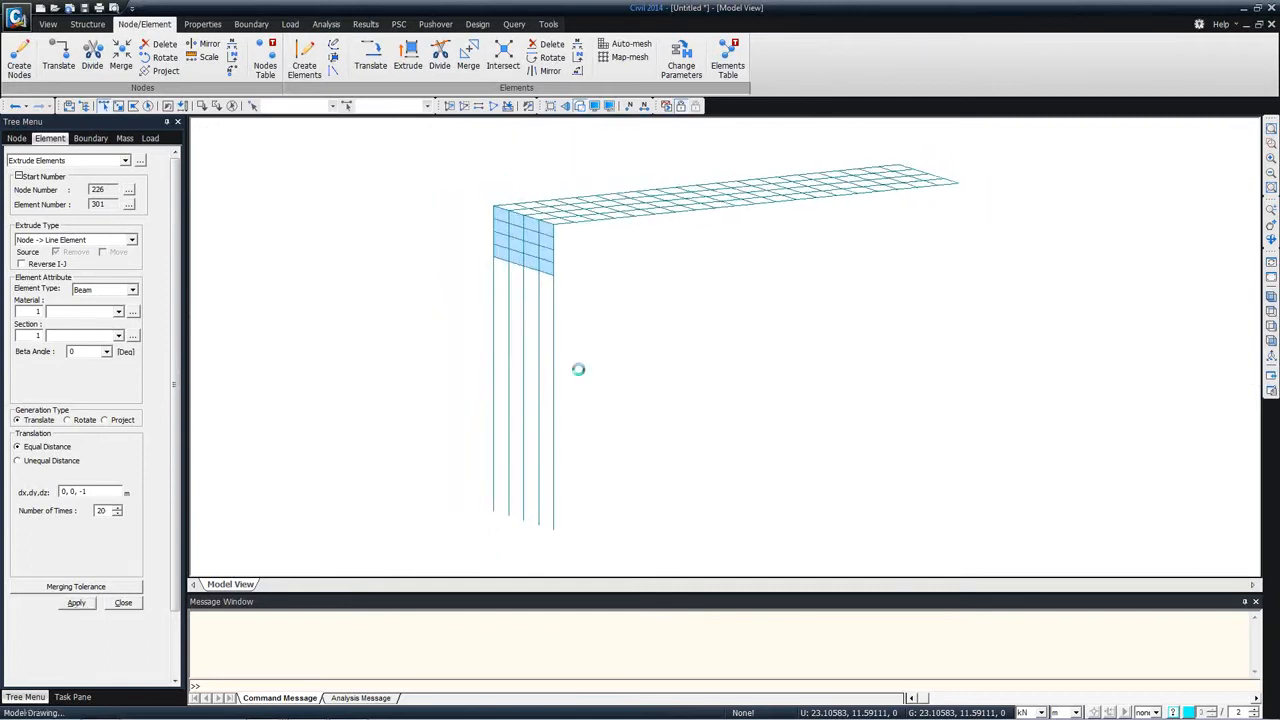
left_click(122, 603)
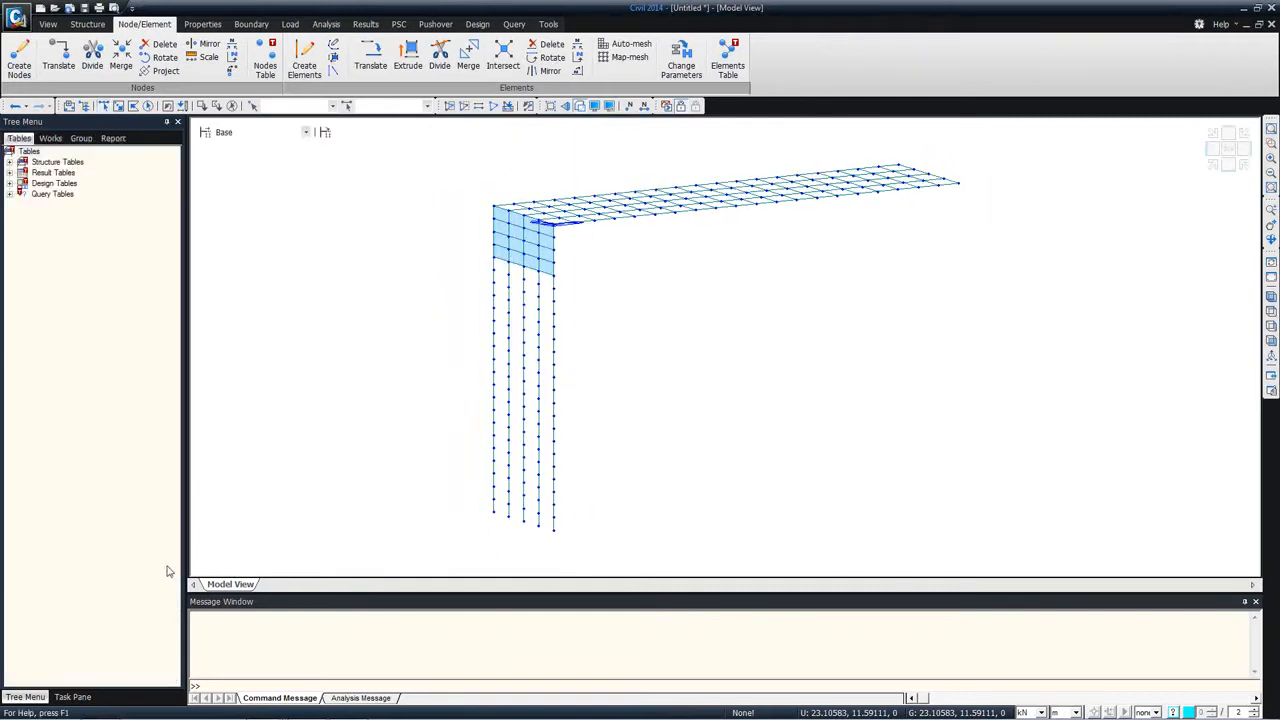
left_click(47, 139)
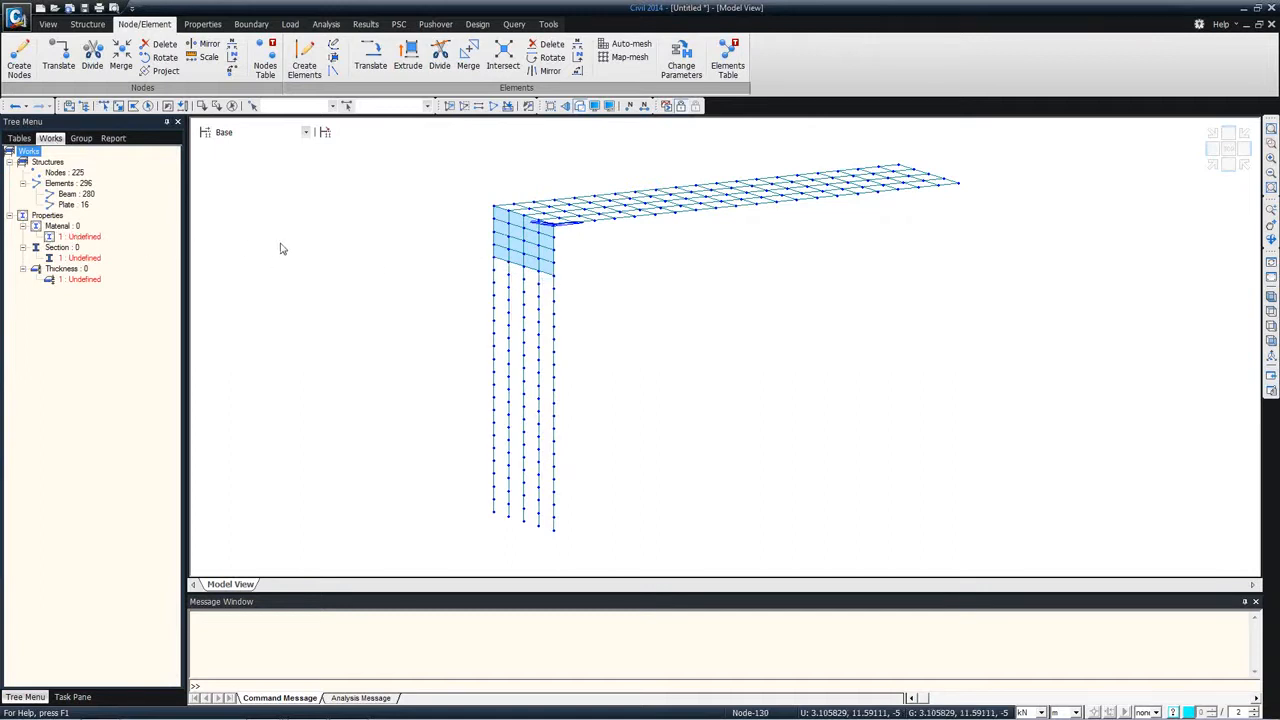
left_click(201, 23)
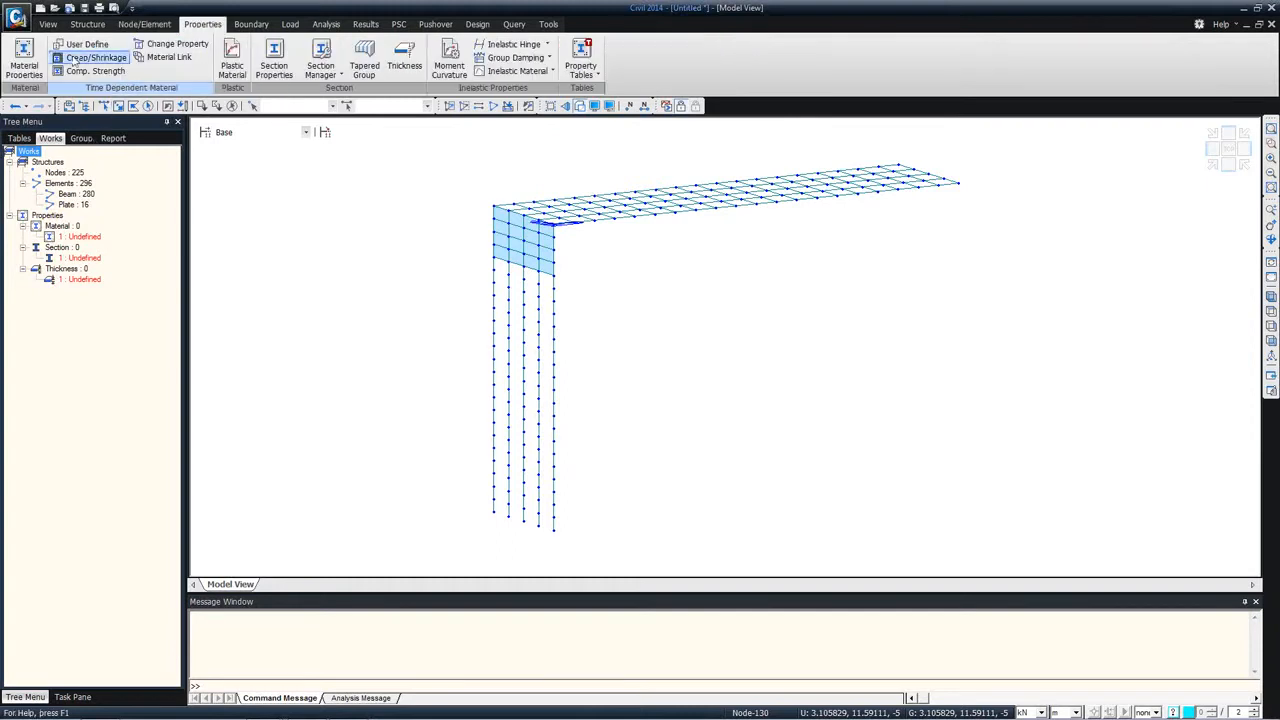
Step: Add an SRC material named composite, combining EN05(S) S355 steel with EN04(RC) C40/50 concrete
left_click(24, 62)
left_click_drag(150, 8, 426, 82)
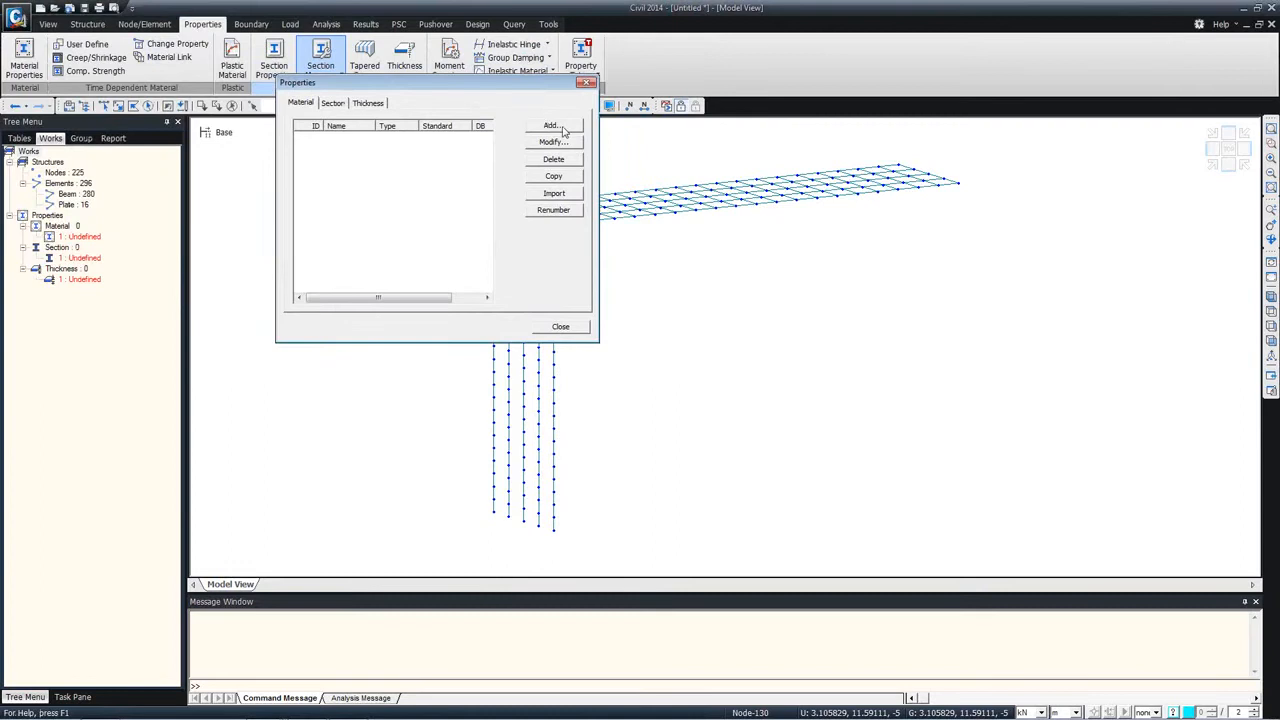
left_click(552, 126)
left_click(714, 80)
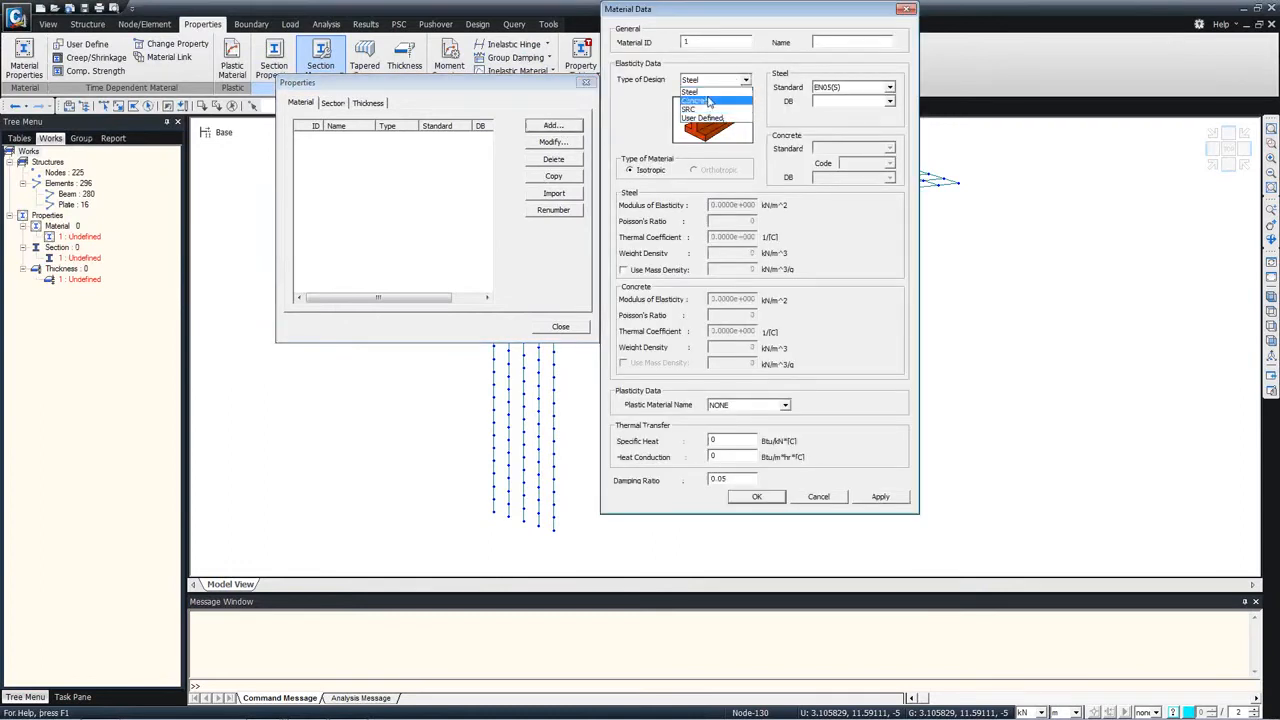
left_click(706, 104)
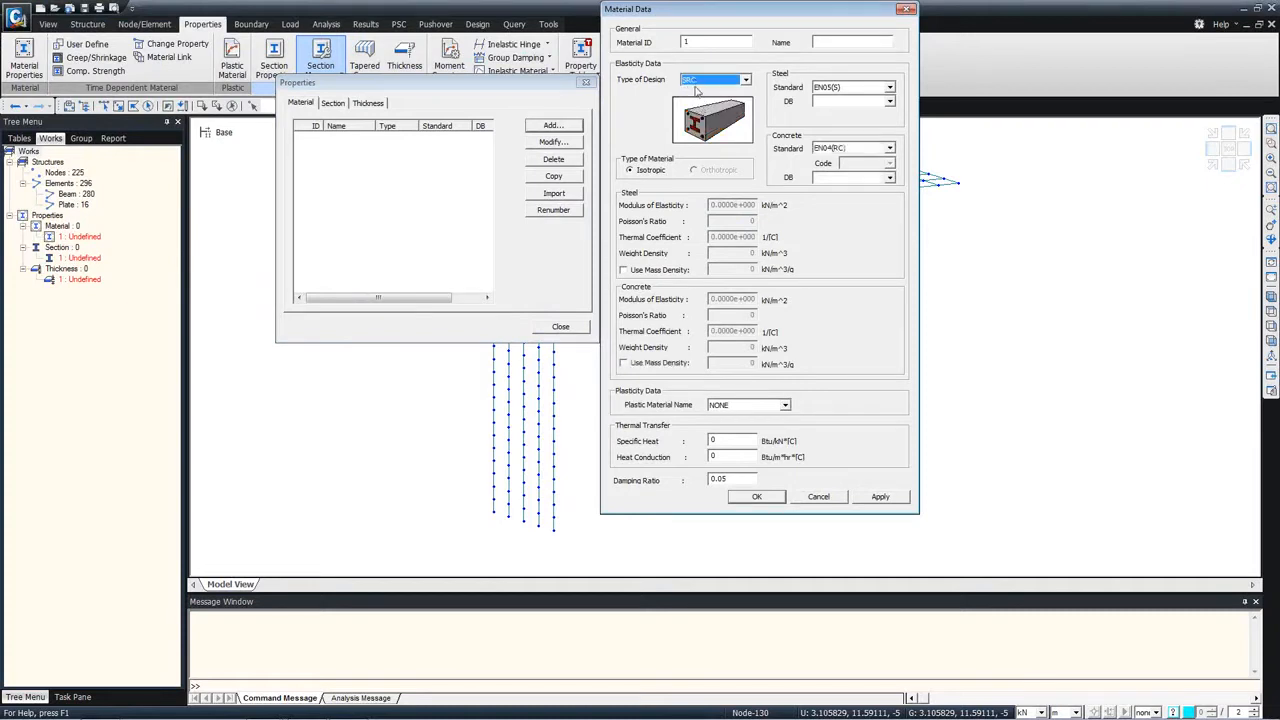
left_click(889, 101)
left_click(821, 130)
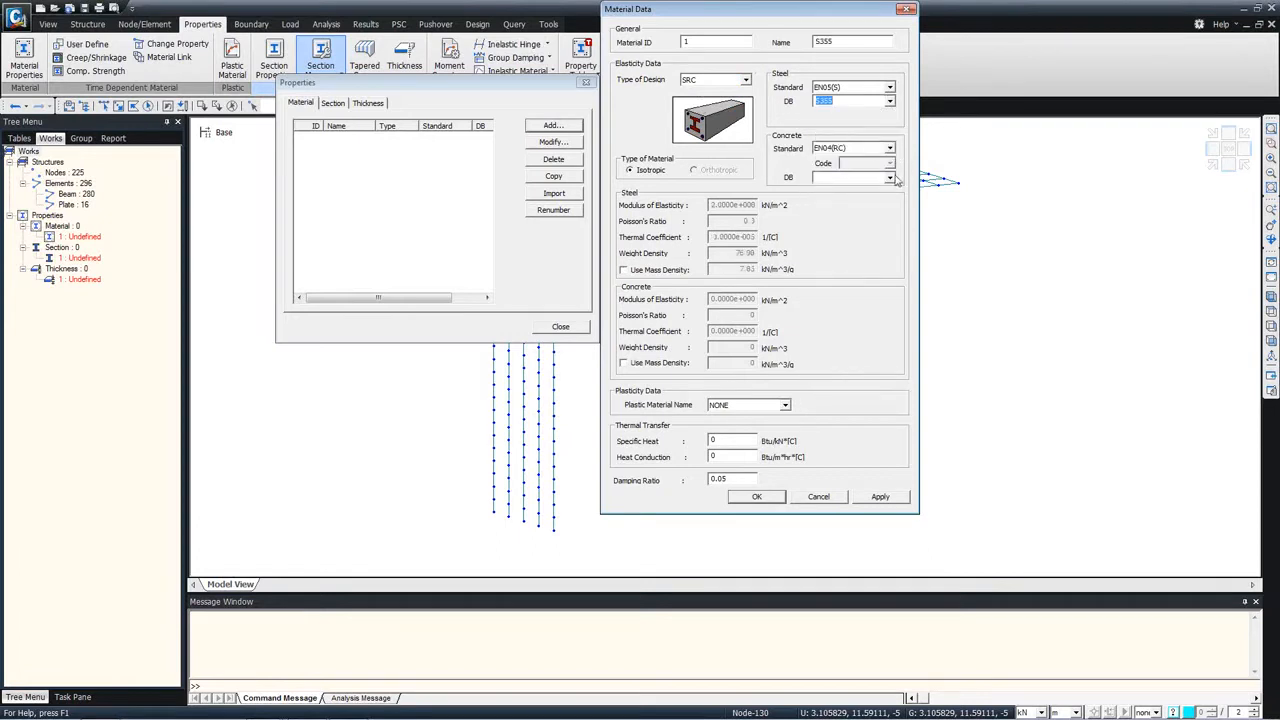
left_click(890, 178)
left_click(830, 232)
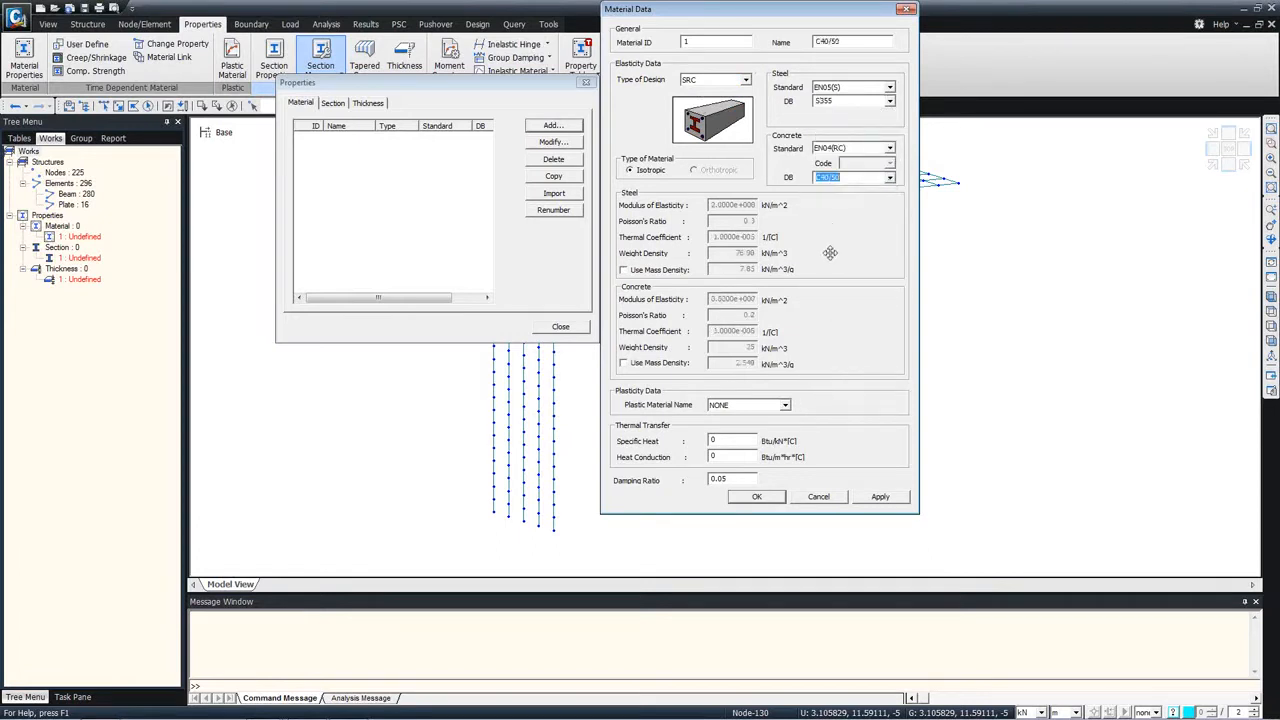
double_click(838, 41)
type("composite")
left_click(881, 497)
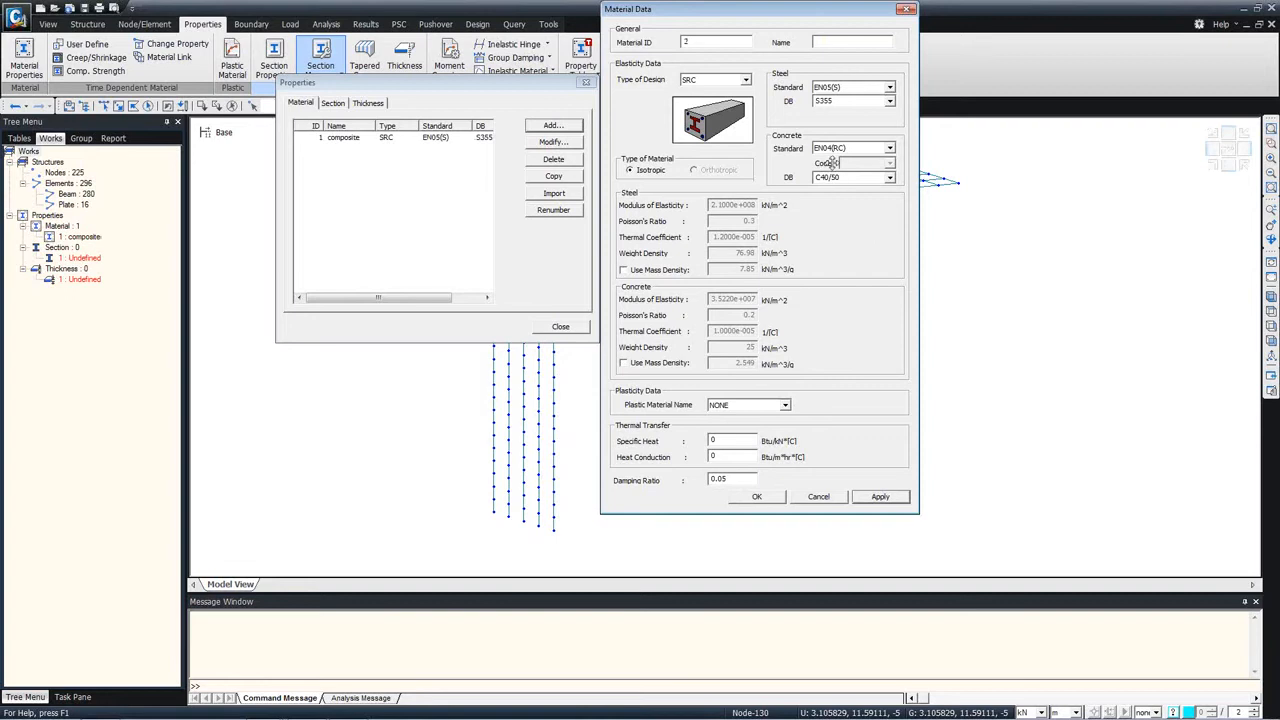
Step: Add a steel material of grade S355 to the EN05(S) standard
left_click(745, 80)
left_click(712, 89)
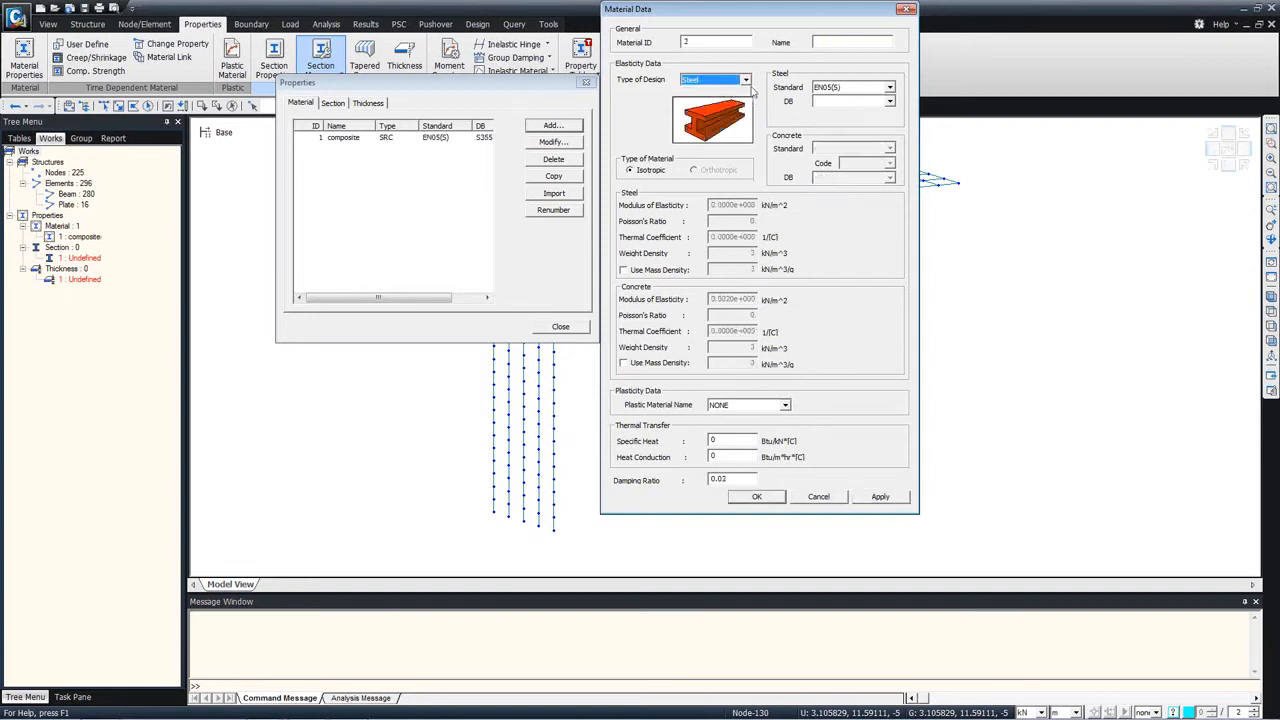
left_click(889, 101)
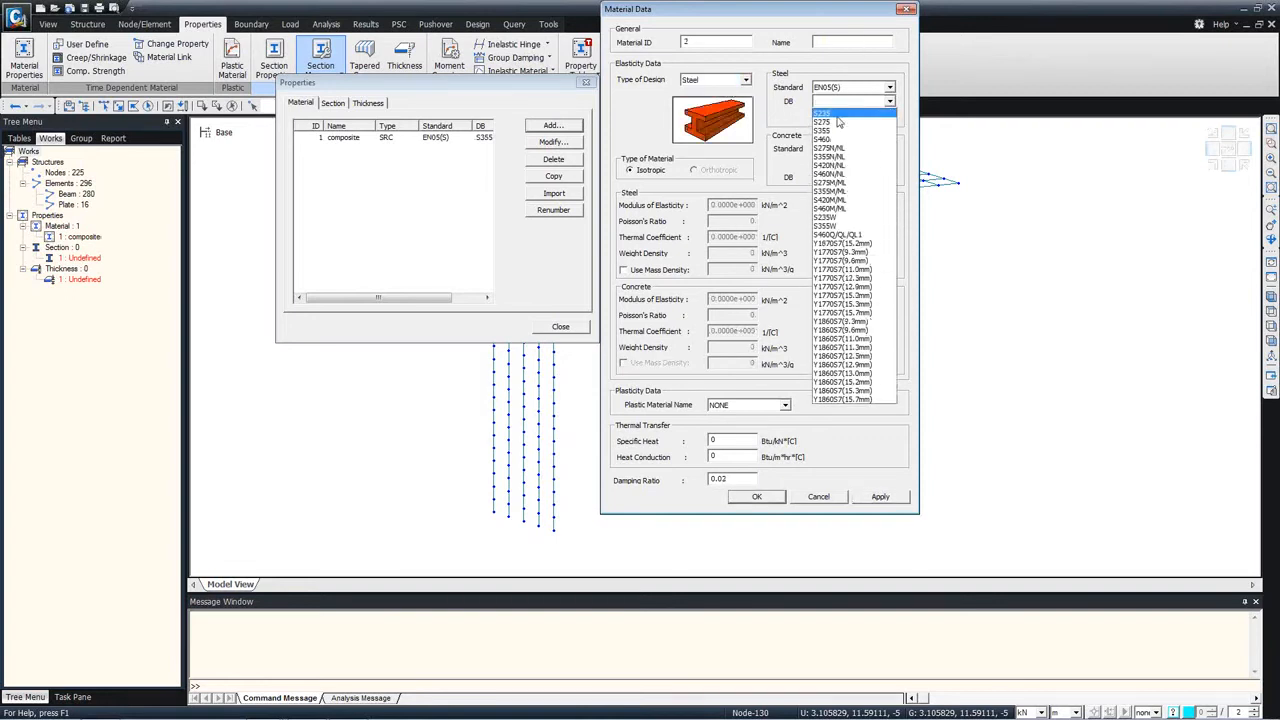
left_click(833, 127)
left_click(762, 499)
left_click(879, 497)
Step: Add a concrete material named Piles with grade C40/50 to the EN04(RC) standard
left_click(716, 80)
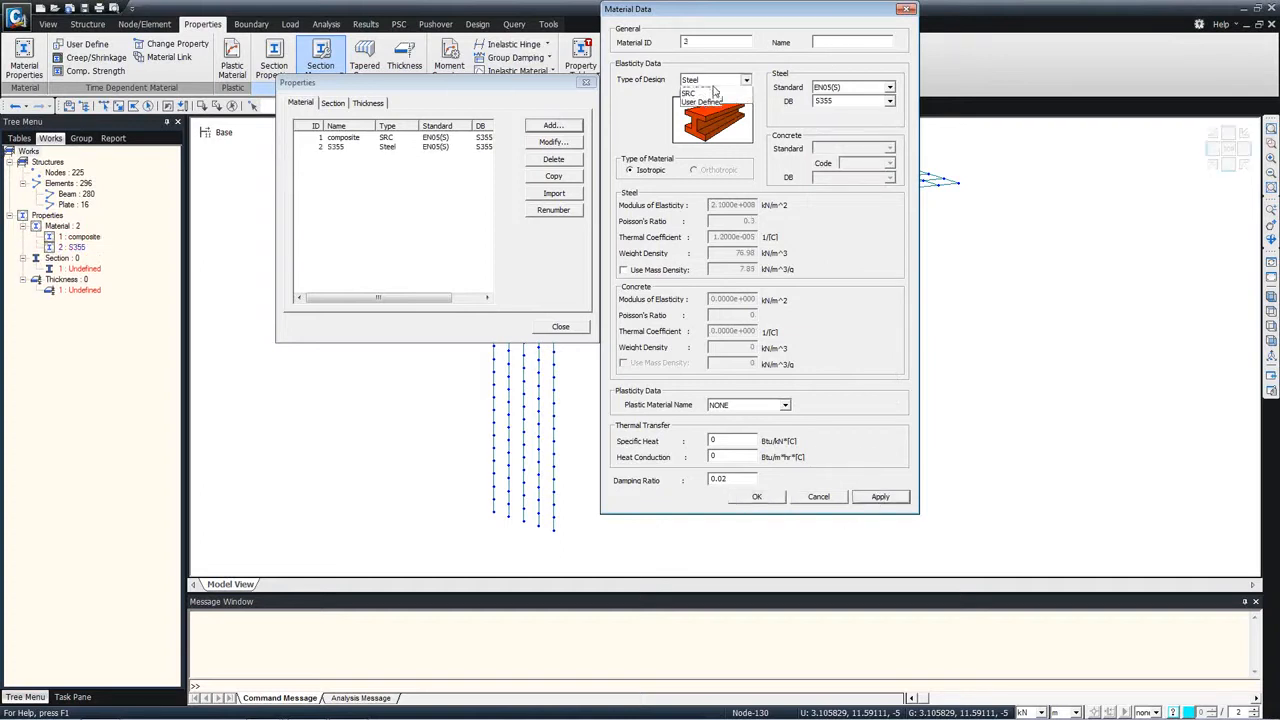
left_click(697, 100)
left_click(889, 177)
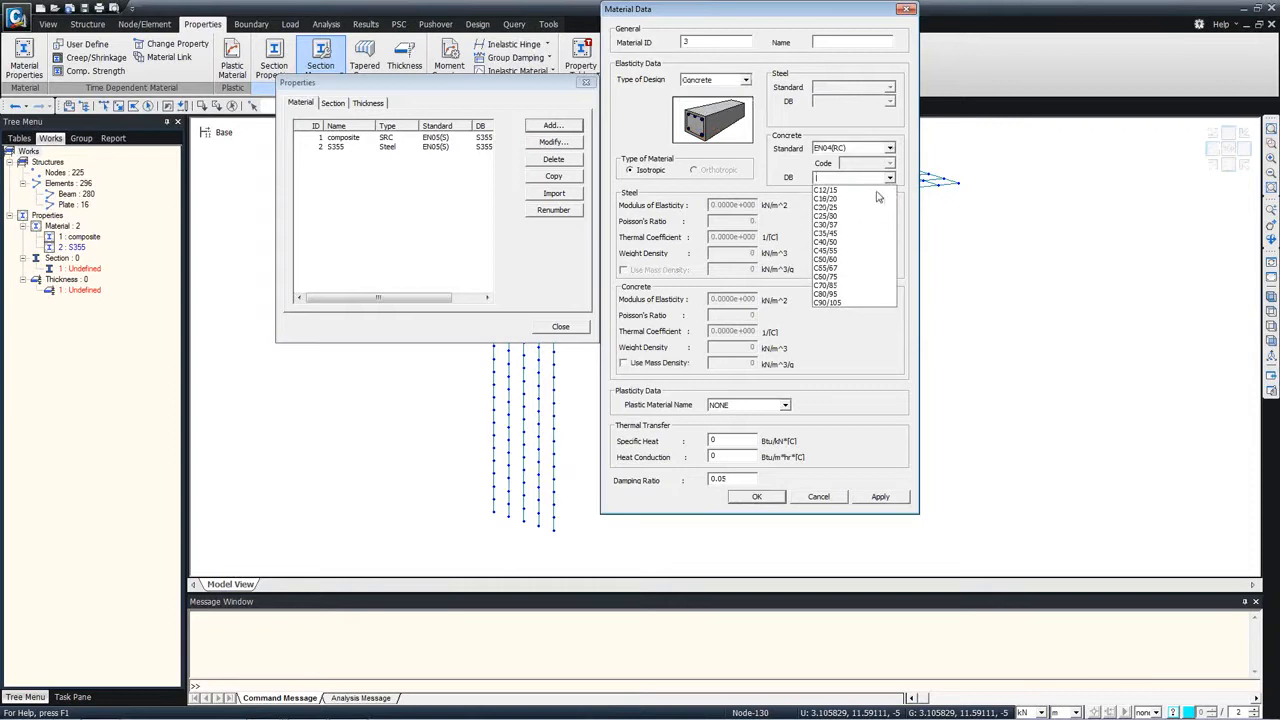
left_click(831, 243)
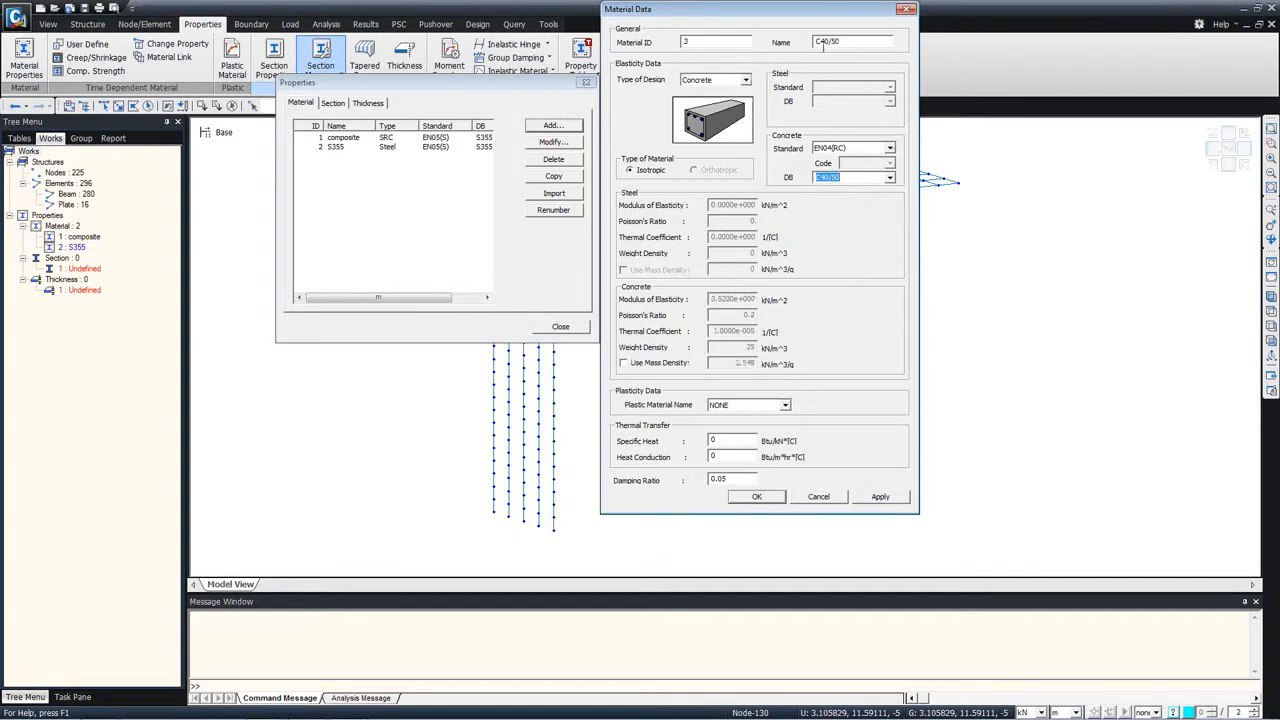
type("Piles")
left_click(882, 497)
Step: Add a concrete material named slab transverse based on C35/45, with the standard changed to None and a weight density of 0
left_click(843, 44)
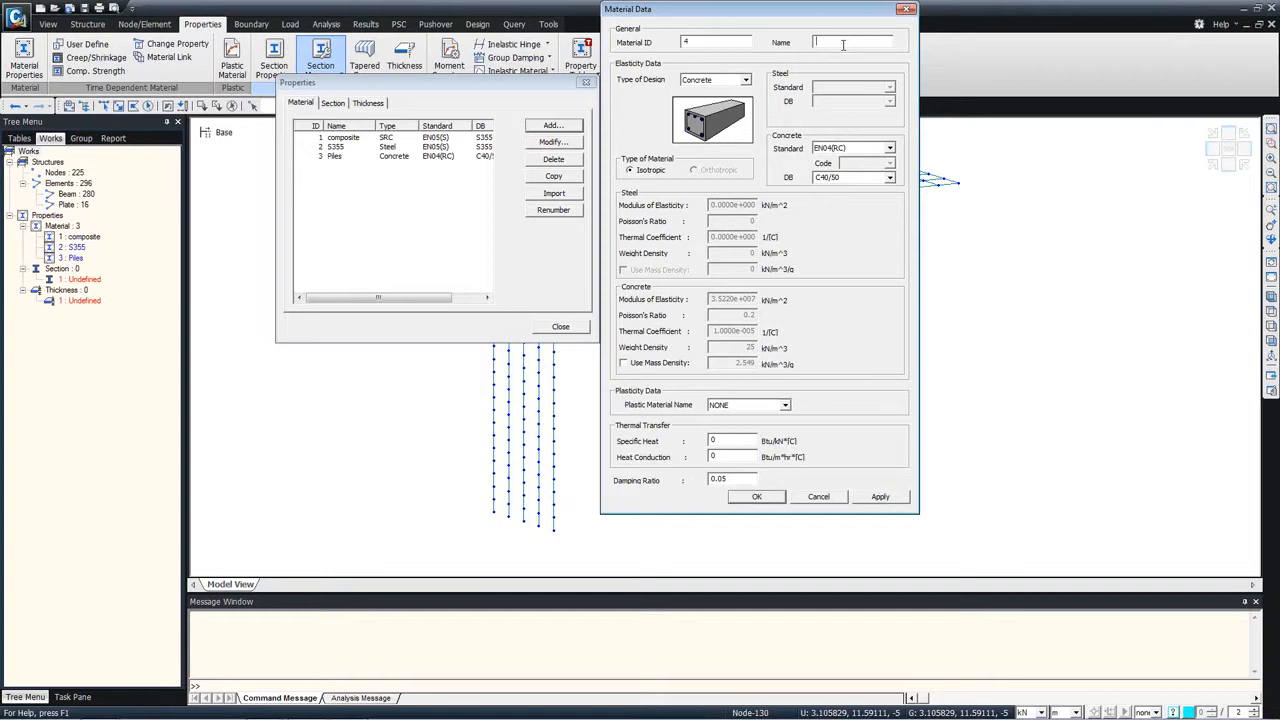
type("slab transverse")
left_click(890, 178)
left_click(850, 234)
left_click(890, 148)
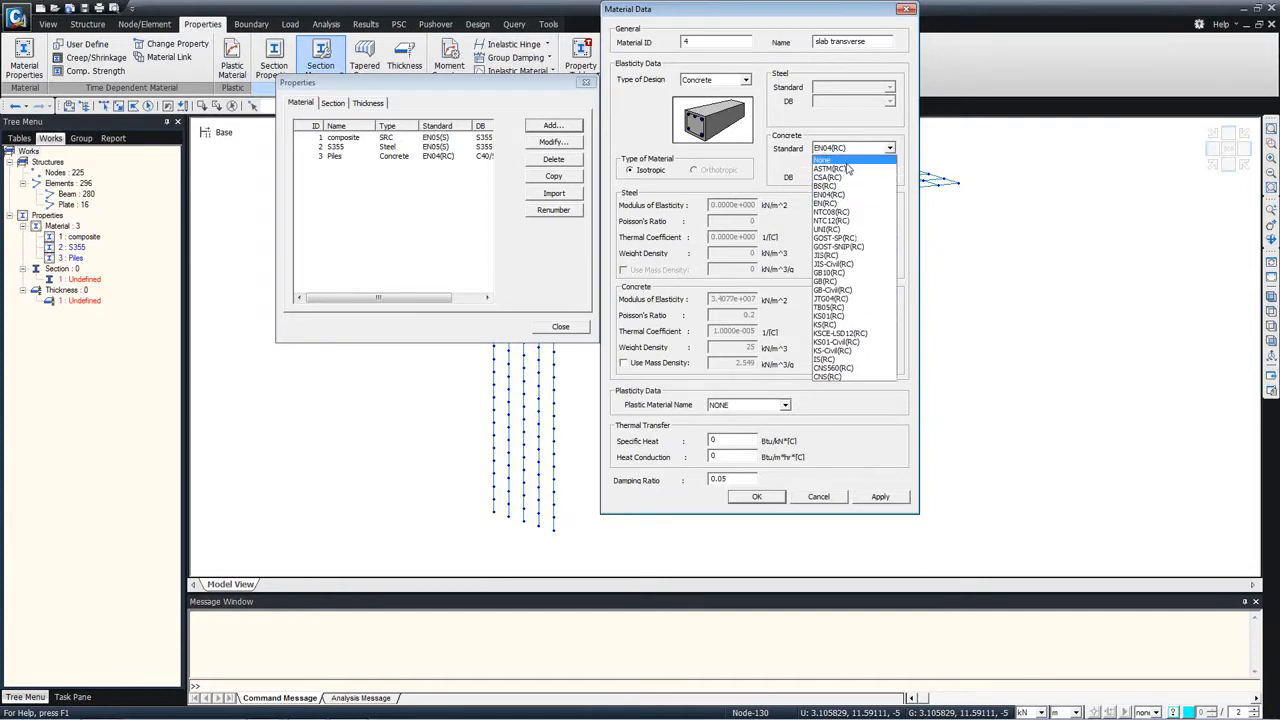
left_click(826, 160)
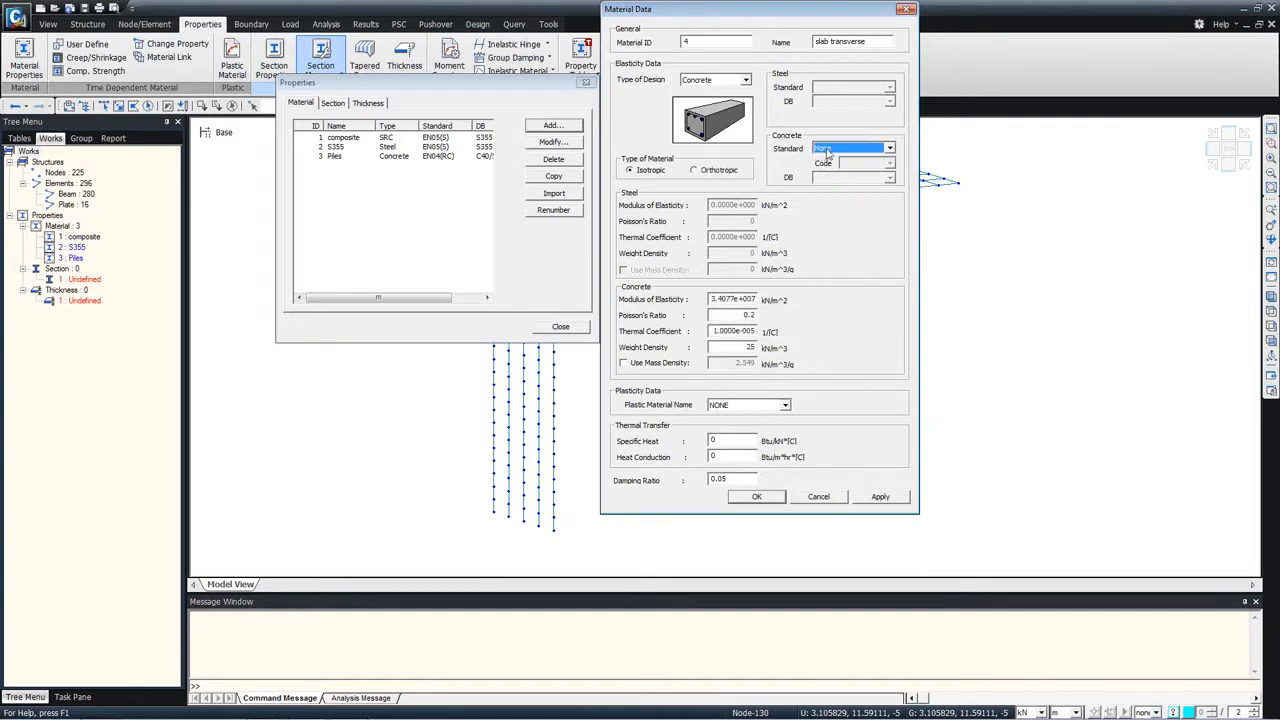
left_click_drag(733, 345, 771, 345)
type("0")
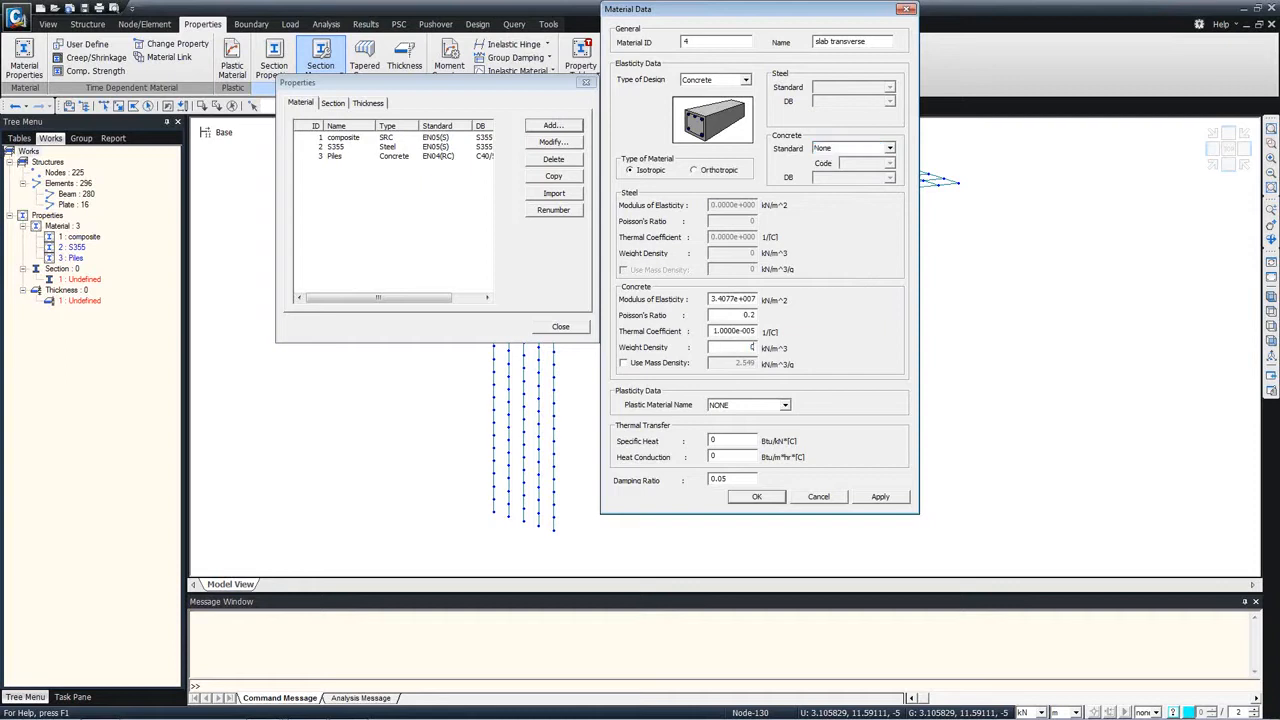
left_click(880, 497)
Step: Add another concrete material named Slab with no standard, adjusting its weight density, and finish defining materials
left_click(833, 43)
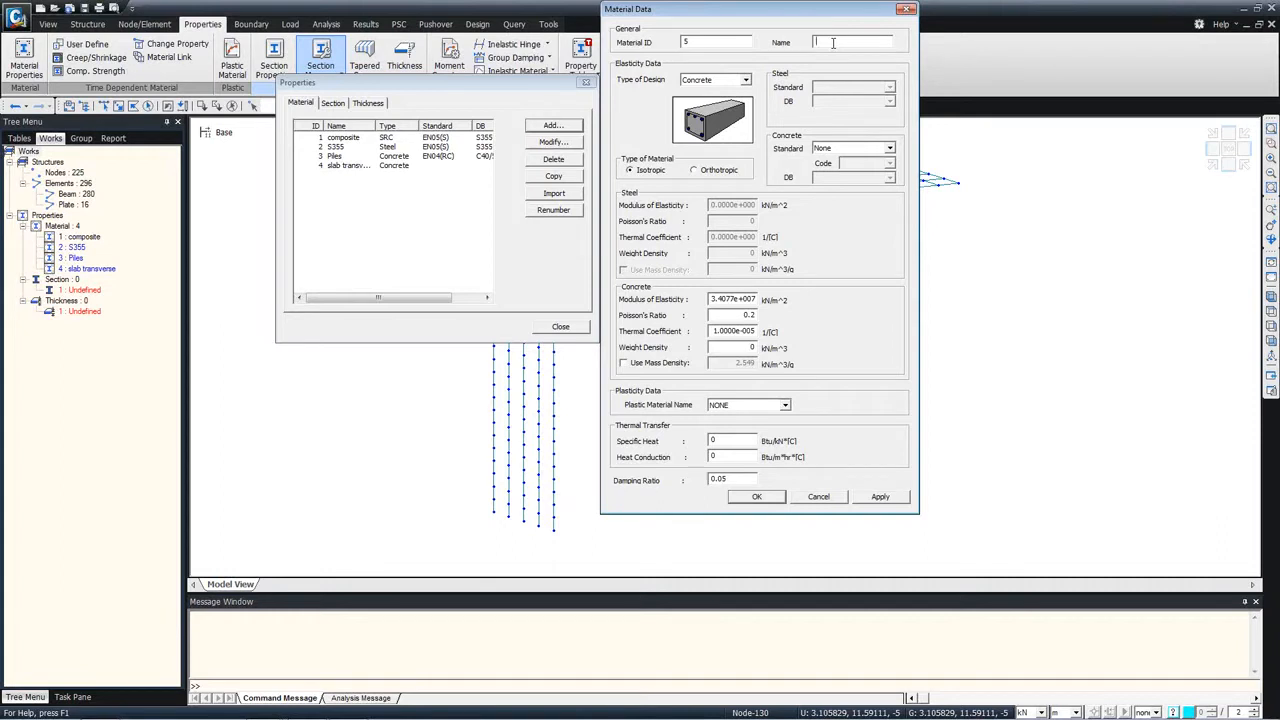
type("Slab")
double_click(752, 346)
left_click(758, 497)
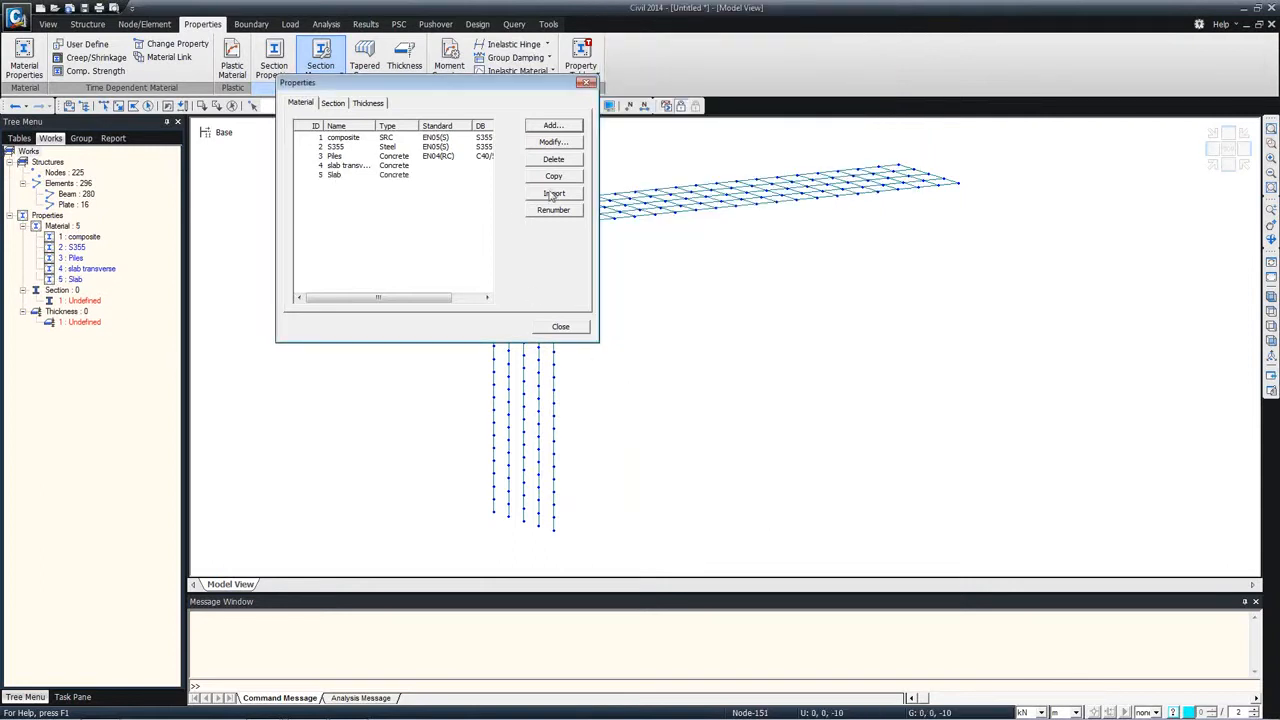
Step: Review the composite, steel, piles and slab materials in the defined materials list
left_click(345, 137)
left_click(345, 147)
left_click(348, 165)
left_click(348, 174)
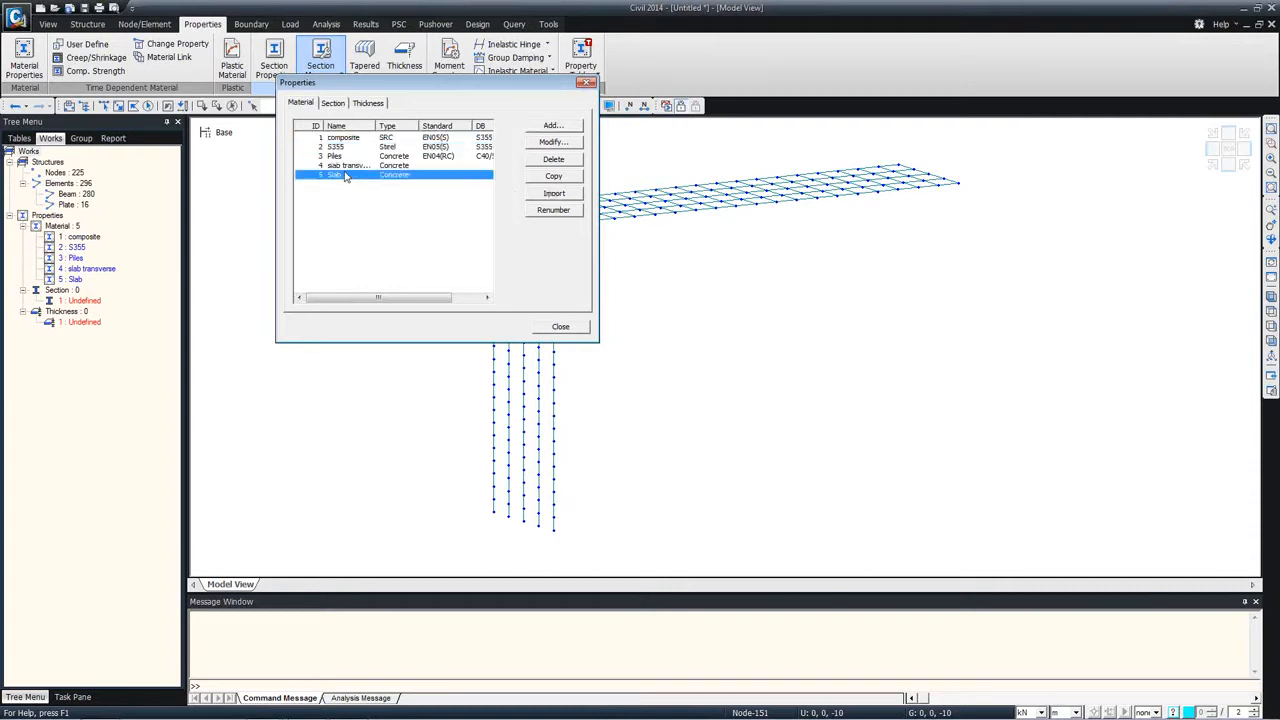
left_click(348, 165)
left_click(348, 156)
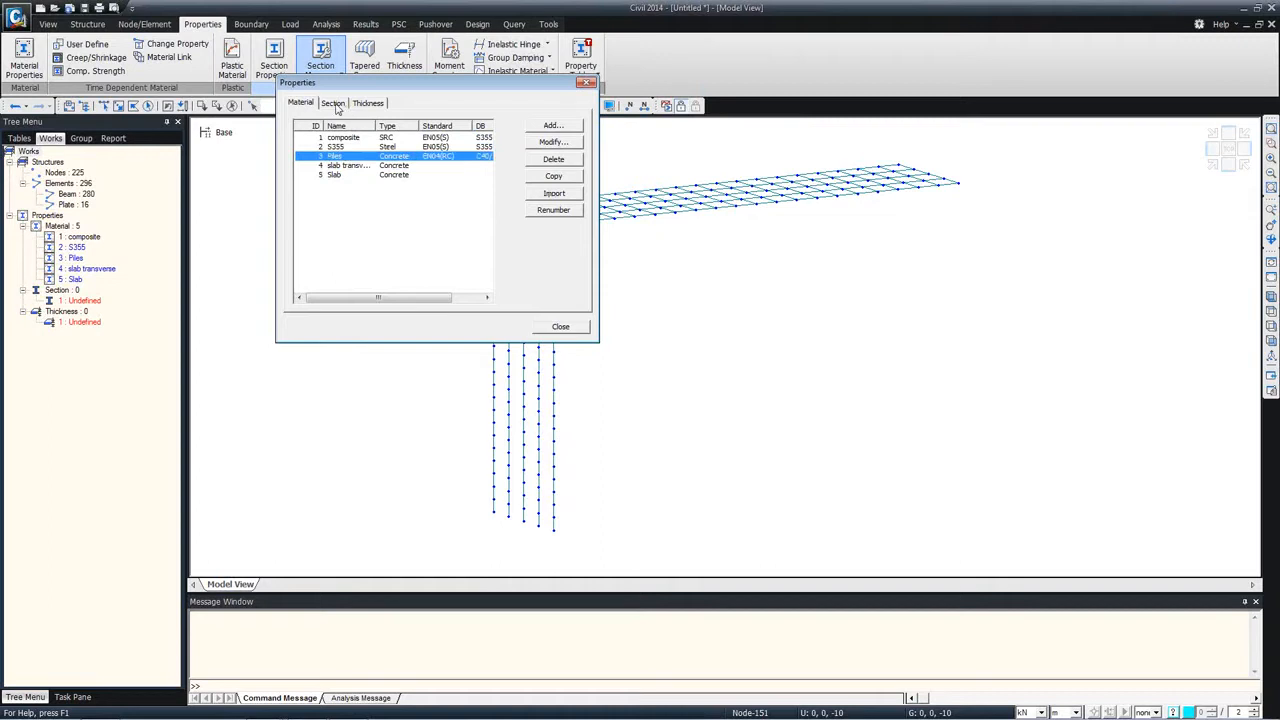
Step: Start a new section and examine the available shapes, the I-section databases and the section names in BS4-93
left_click(334, 104)
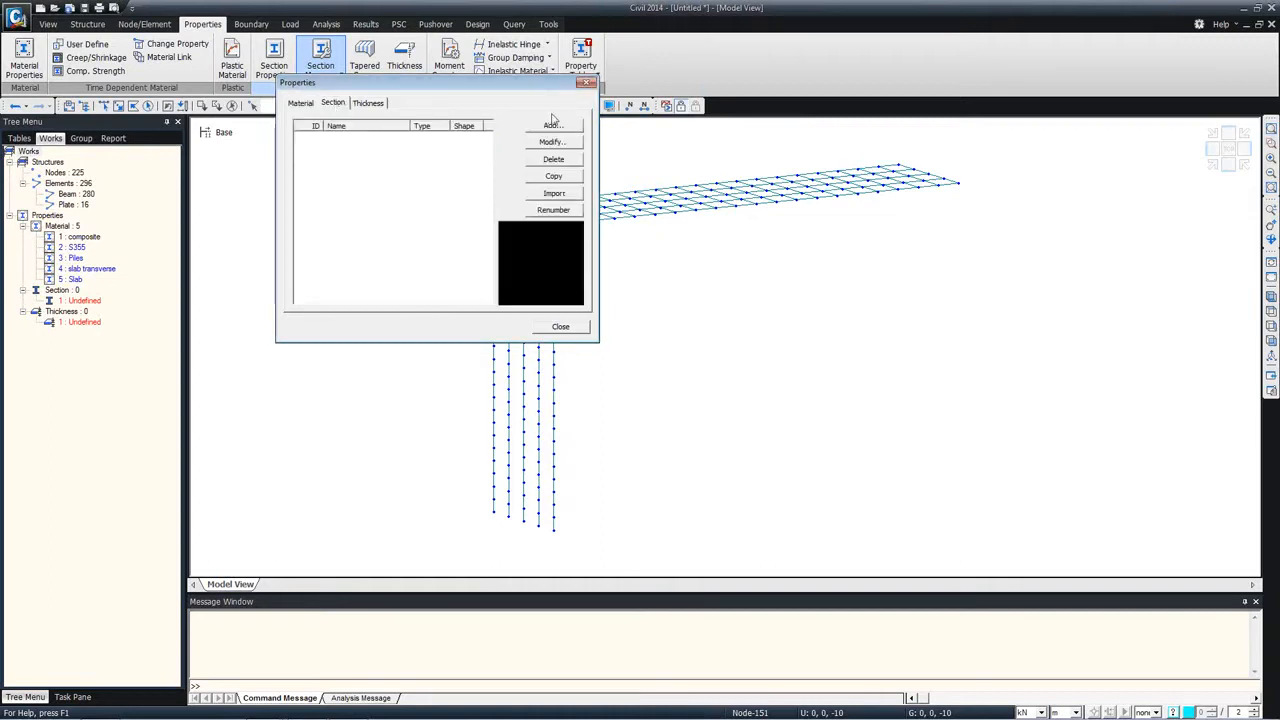
left_click(552, 126)
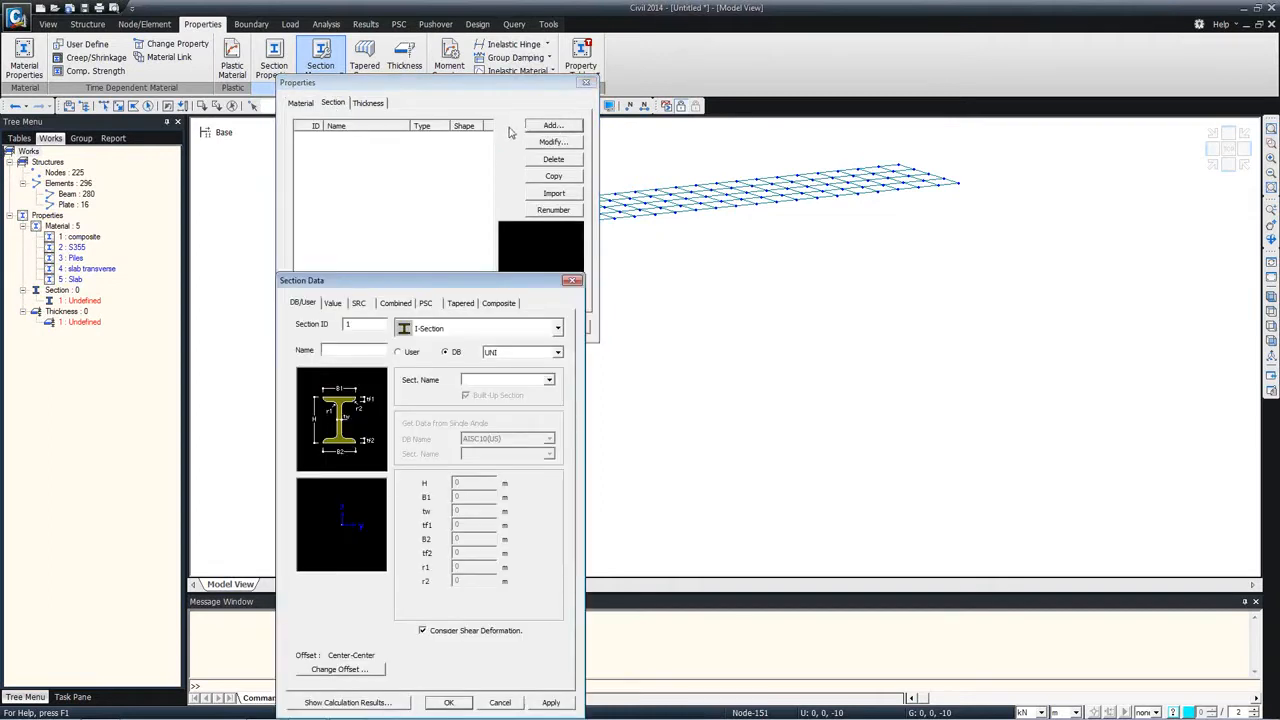
left_click_drag(396, 284, 466, 144)
left_click(625, 183)
scroll(617, 283, "down", 3)
scroll(617, 283, "up", 2)
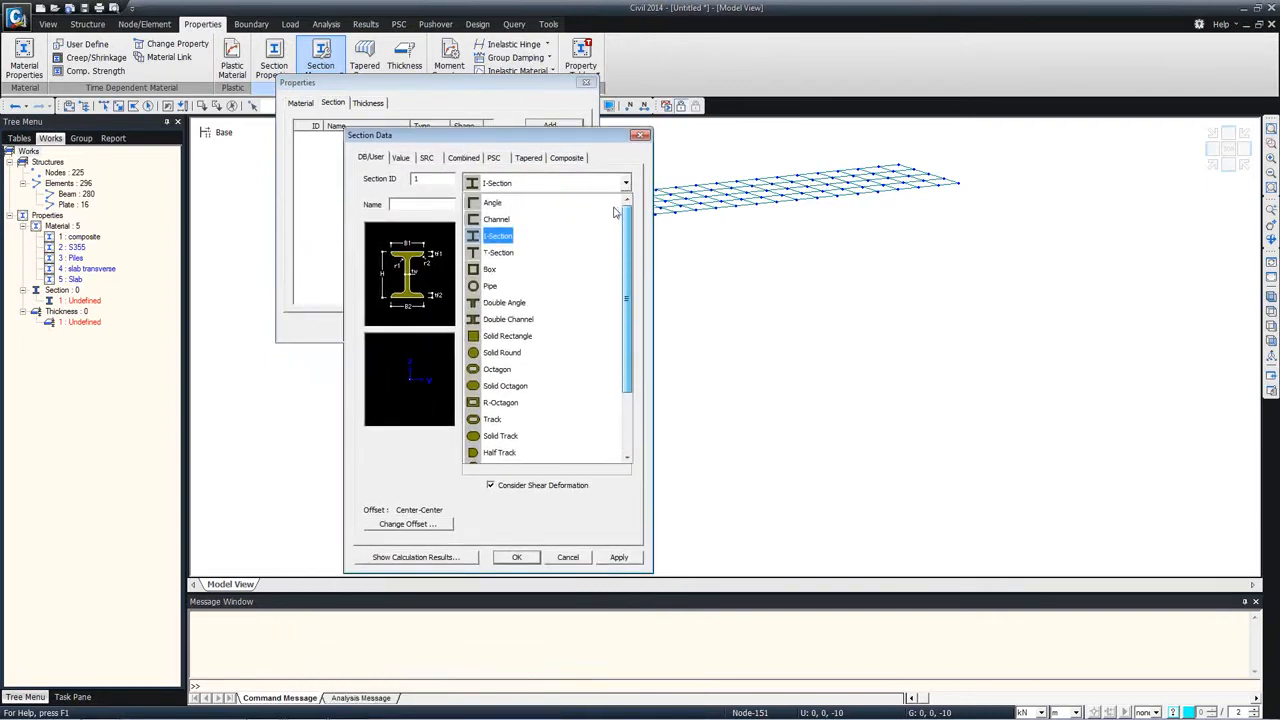
left_click(498, 236)
left_click(625, 207)
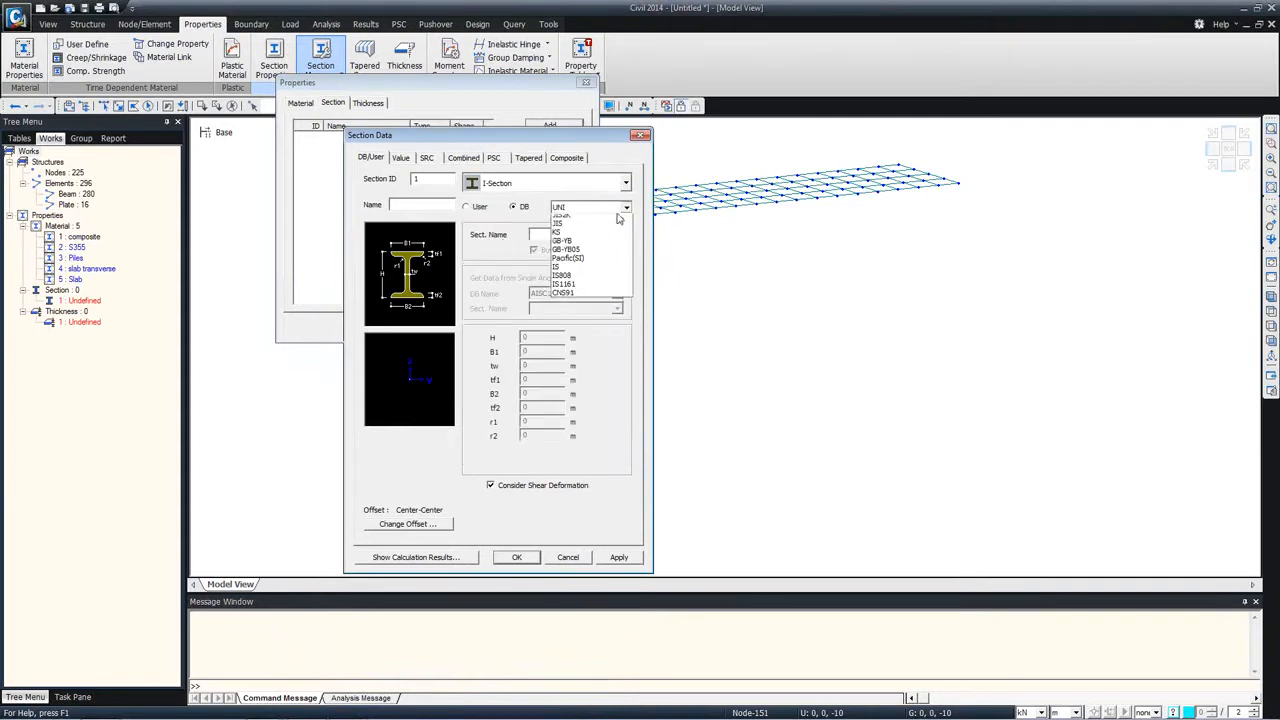
left_click(574, 307)
left_click(617, 234)
scroll(611, 289, "down", 5)
scroll(611, 289, "up", 3)
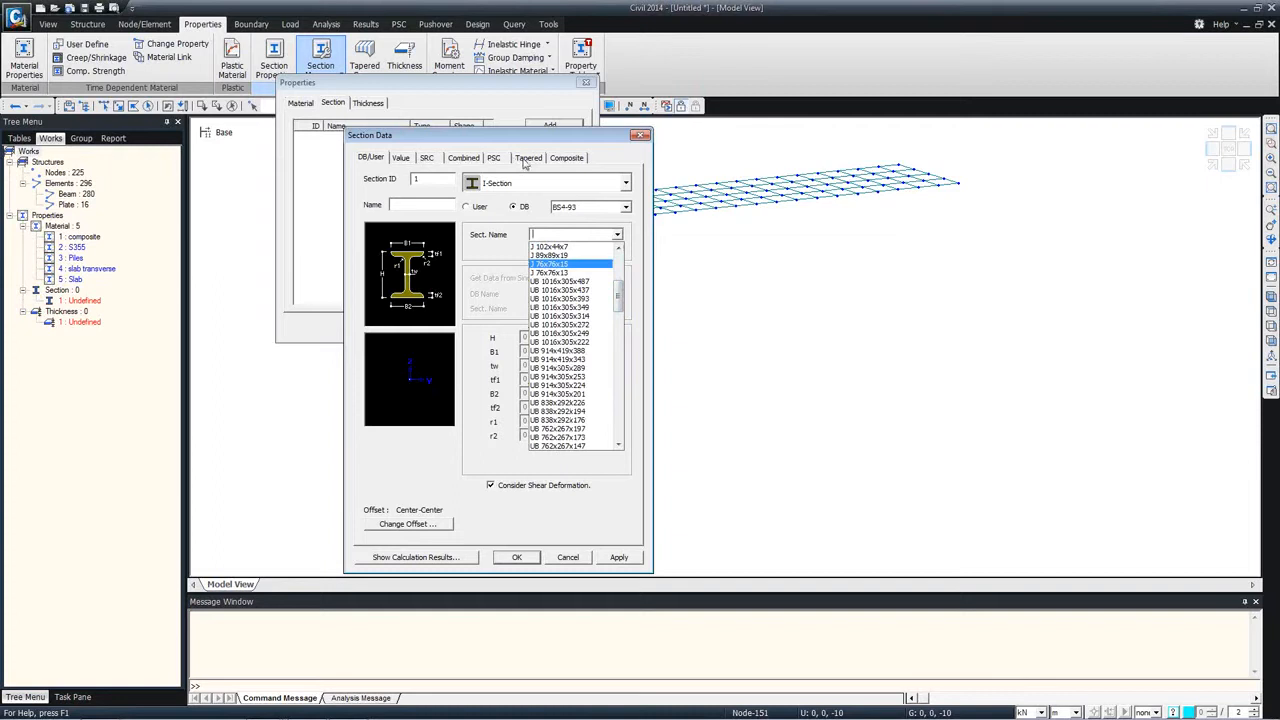
Step: Examine the composite section types, including Steel-I, and leave the section definition without adding one
left_click(566, 160)
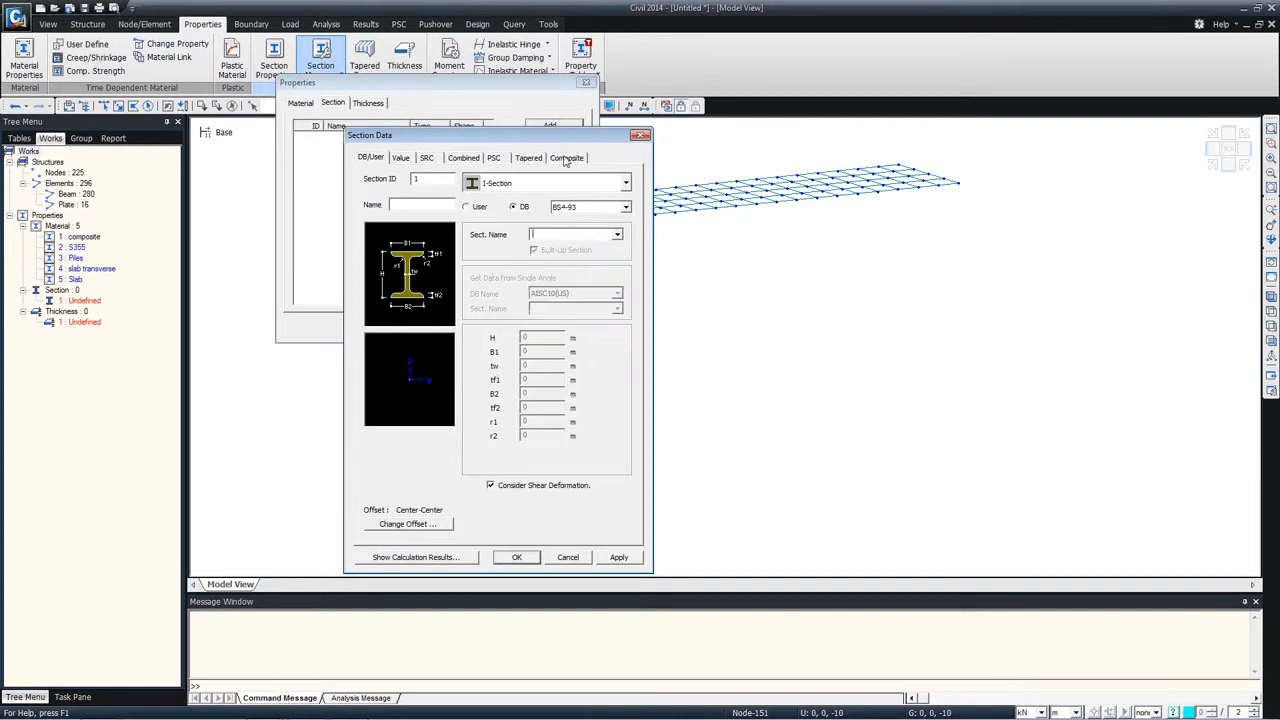
left_click(566, 158)
left_click(613, 207)
left_click(571, 221)
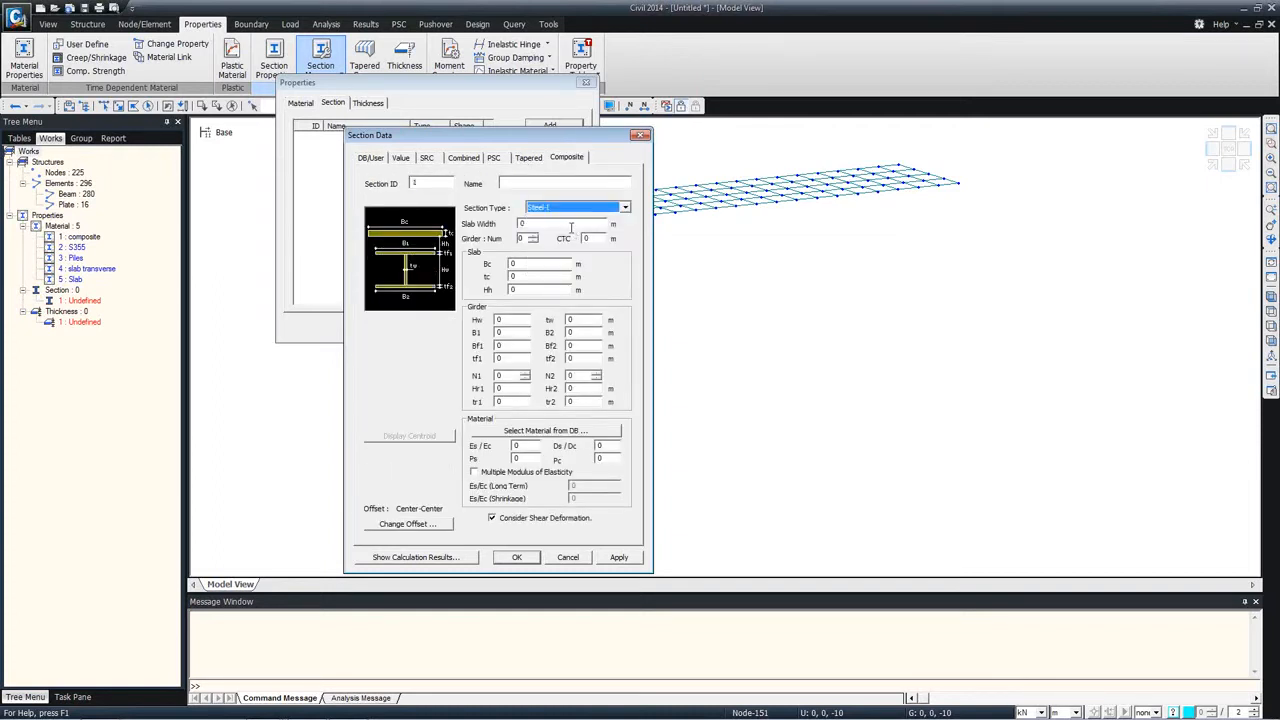
left_click(614, 207)
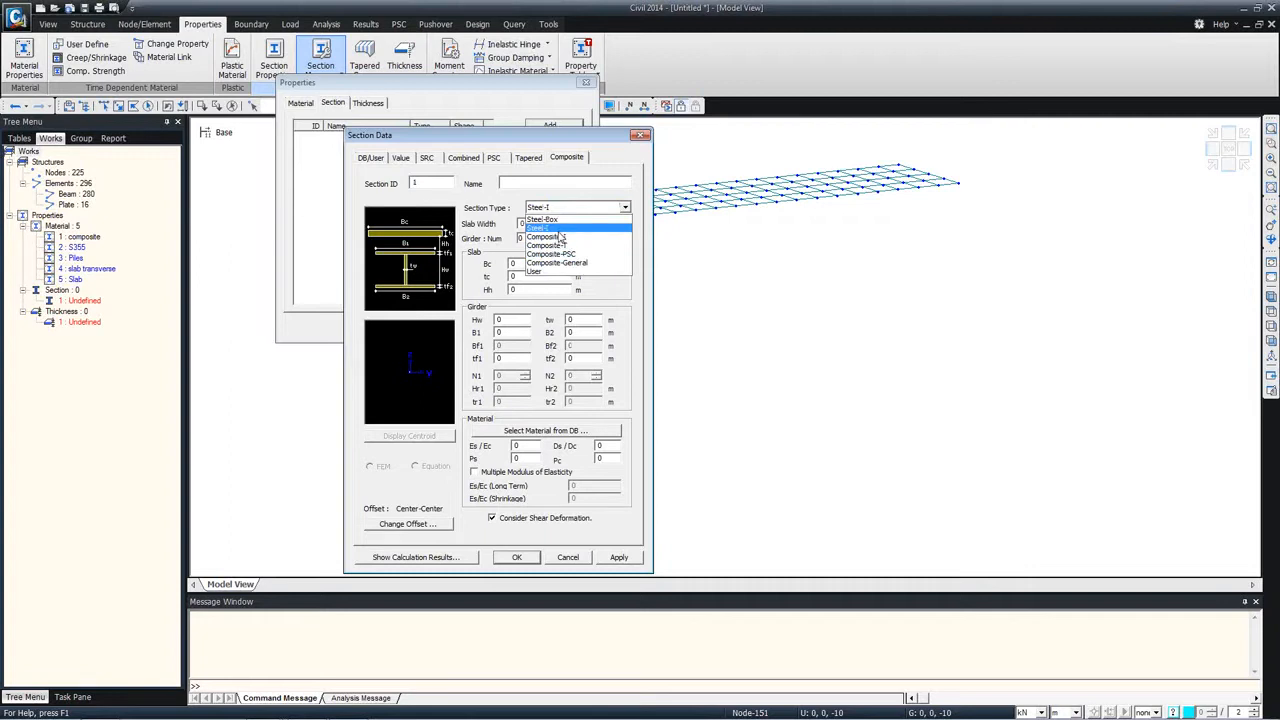
left_click(579, 557)
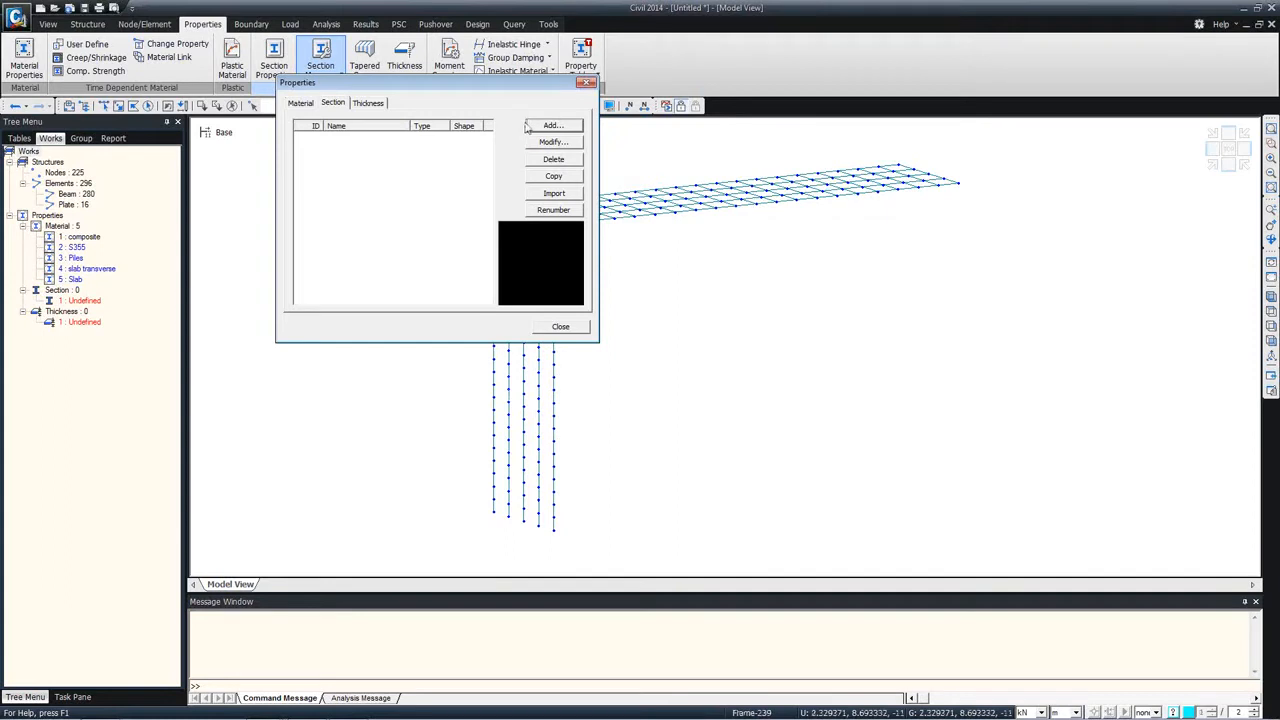
Step: Import all sections from the Untitled project in the single span integral bridge folder, keeping their IDs, and close the properties
left_click(553, 193)
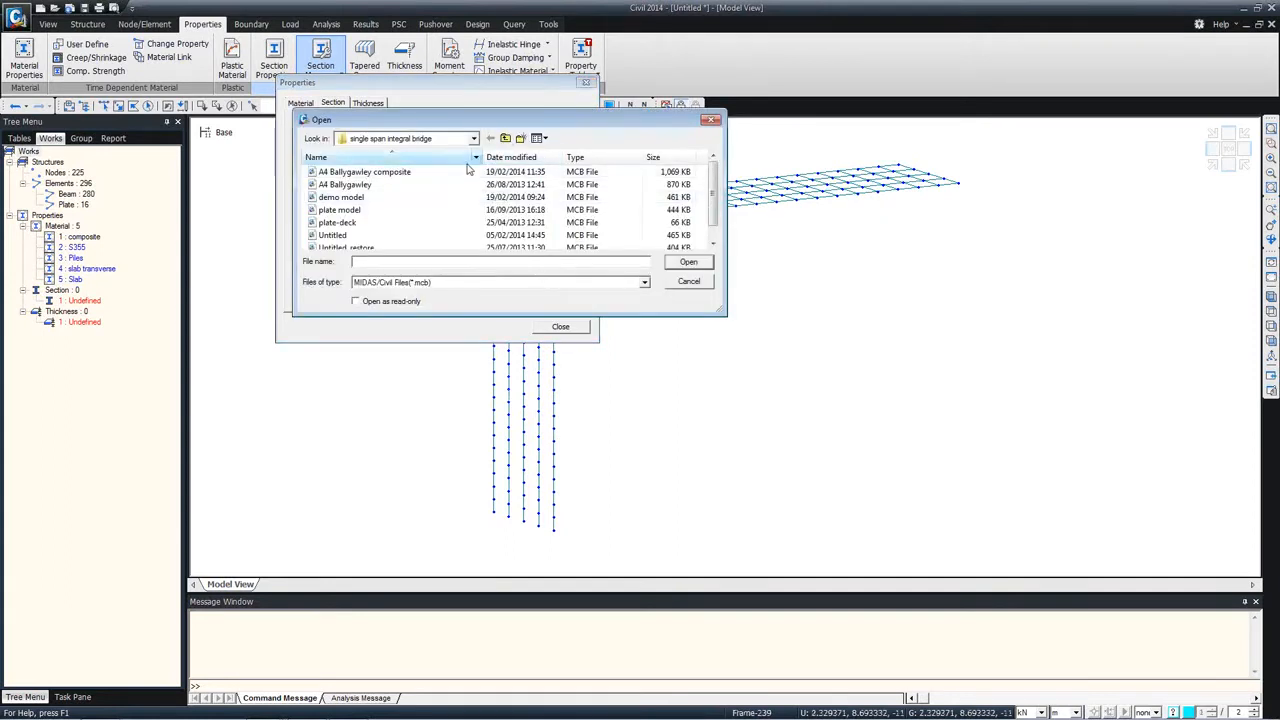
left_click(340, 235)
left_click(688, 262)
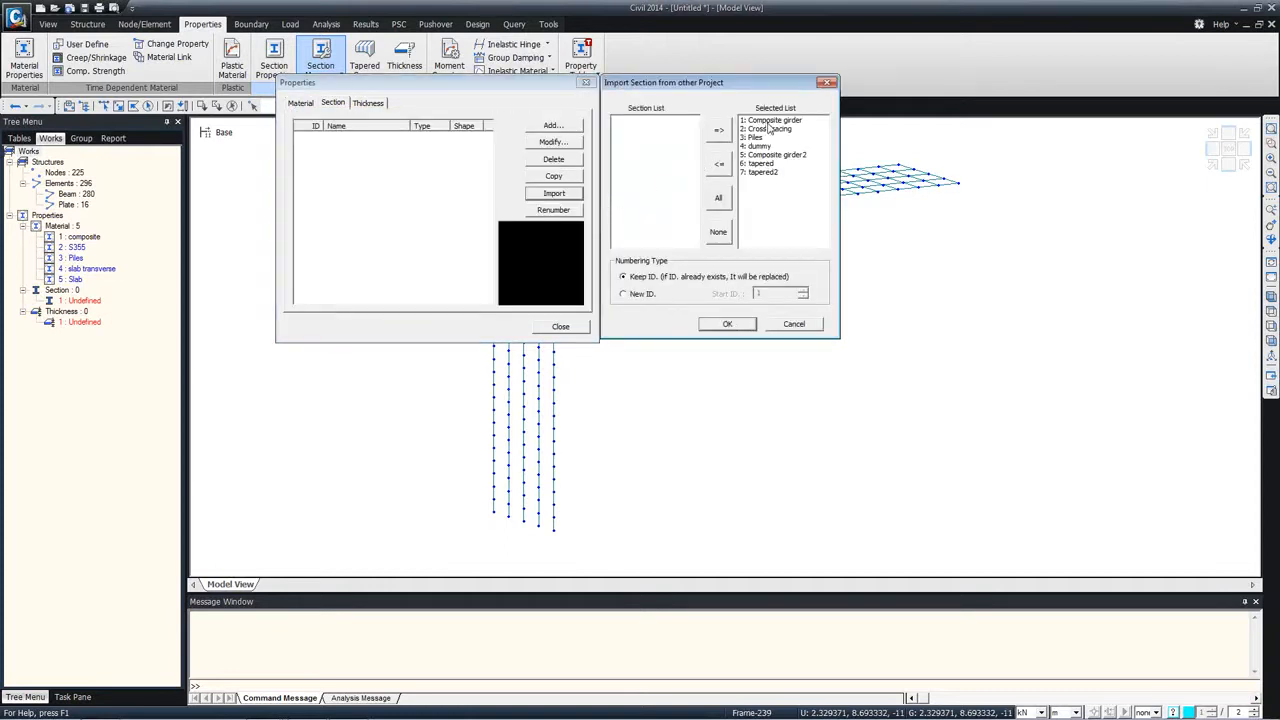
left_click(736, 324)
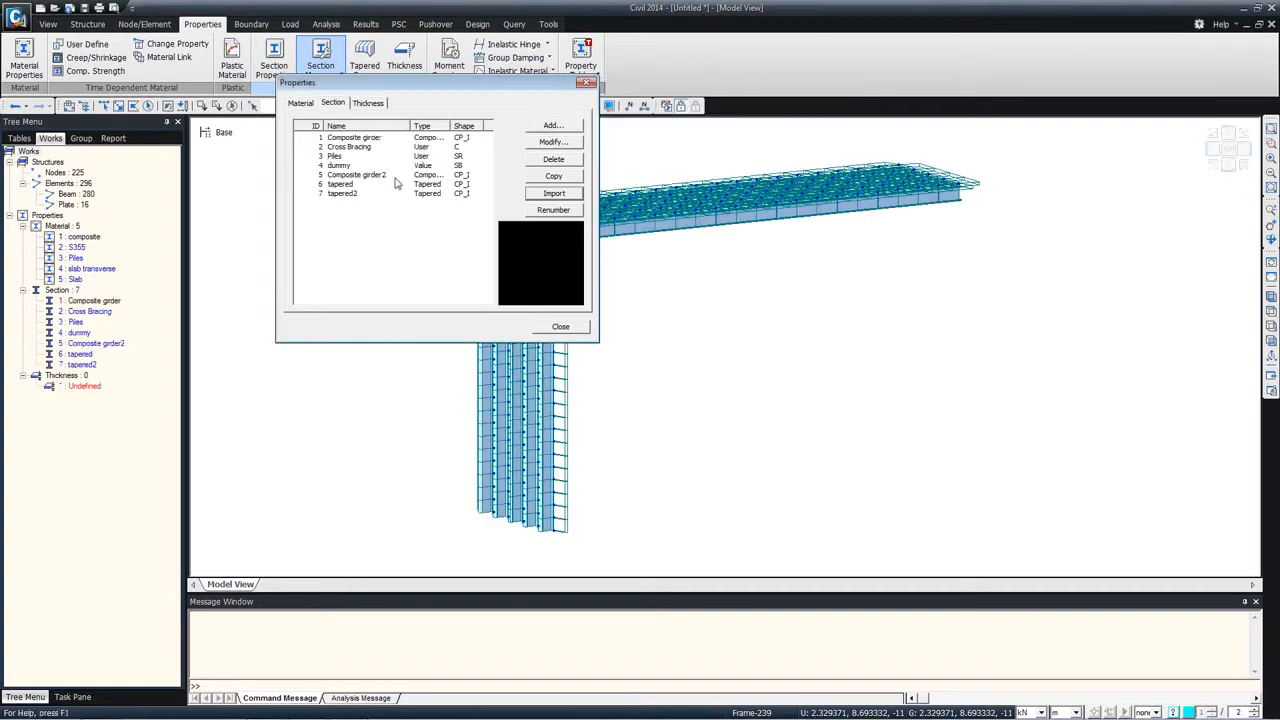
left_click_drag(410, 87, 853, 279)
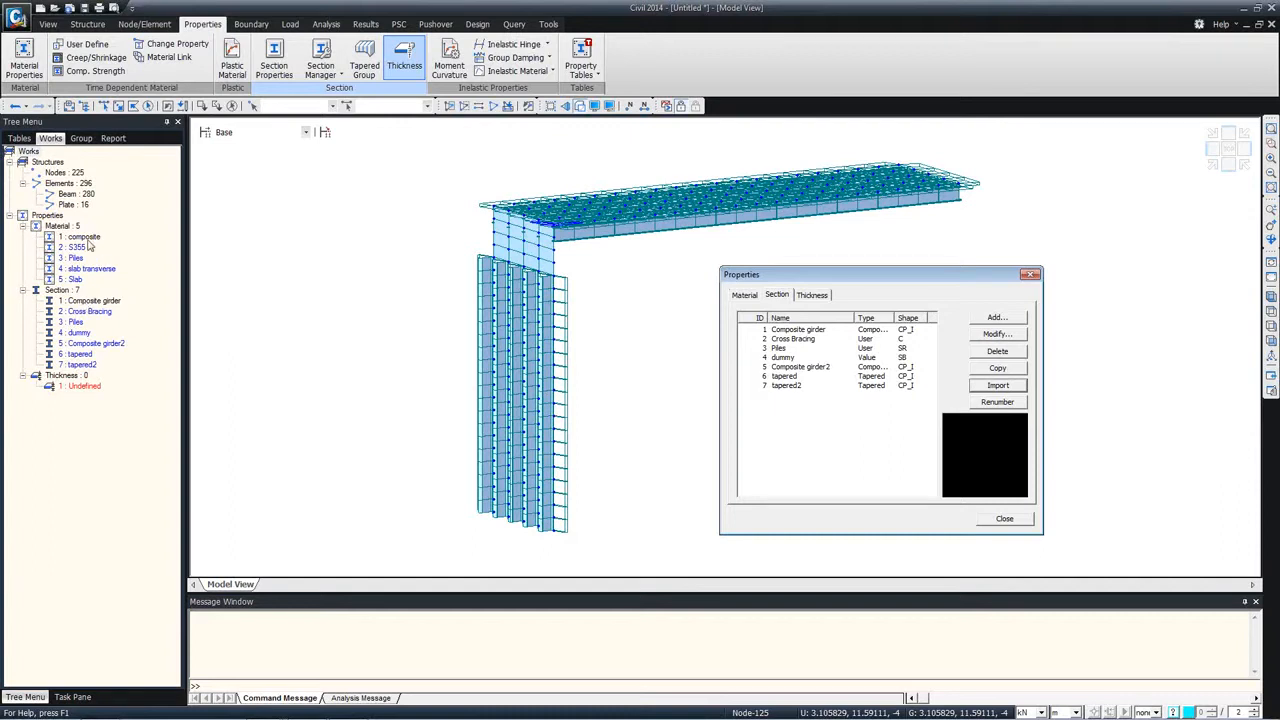
left_click(1003, 522)
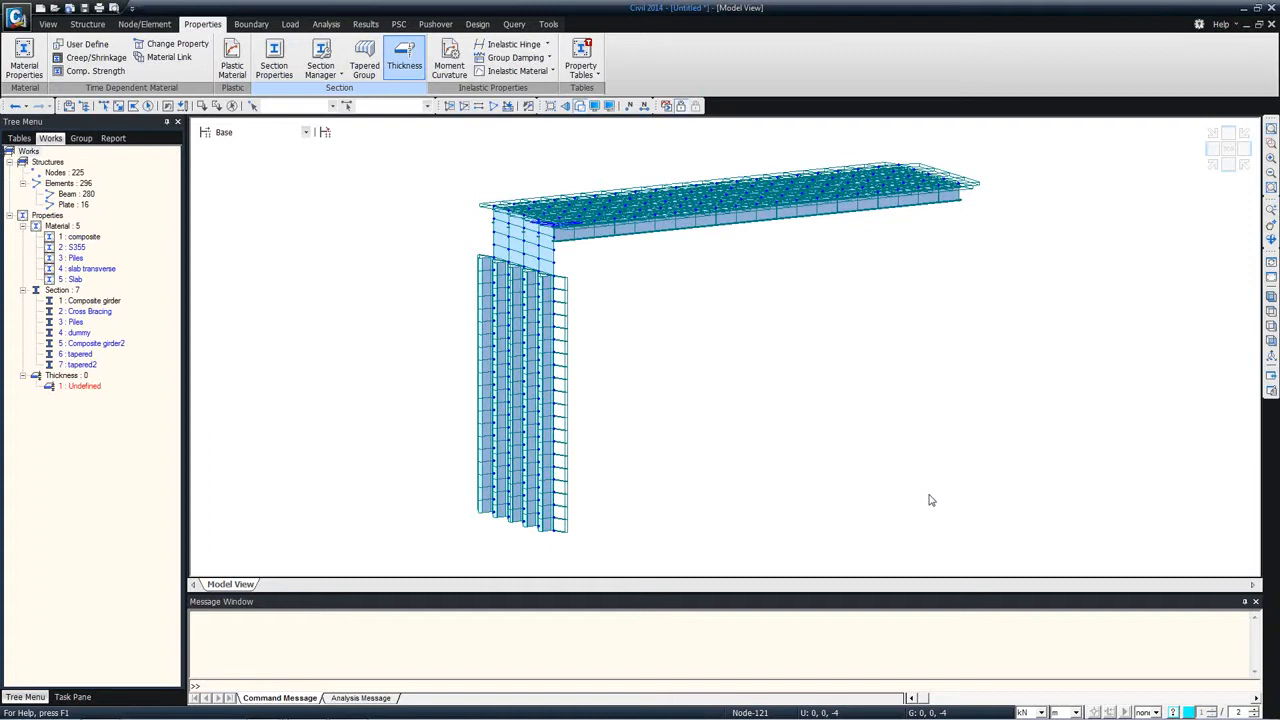
key("ctrl+s")
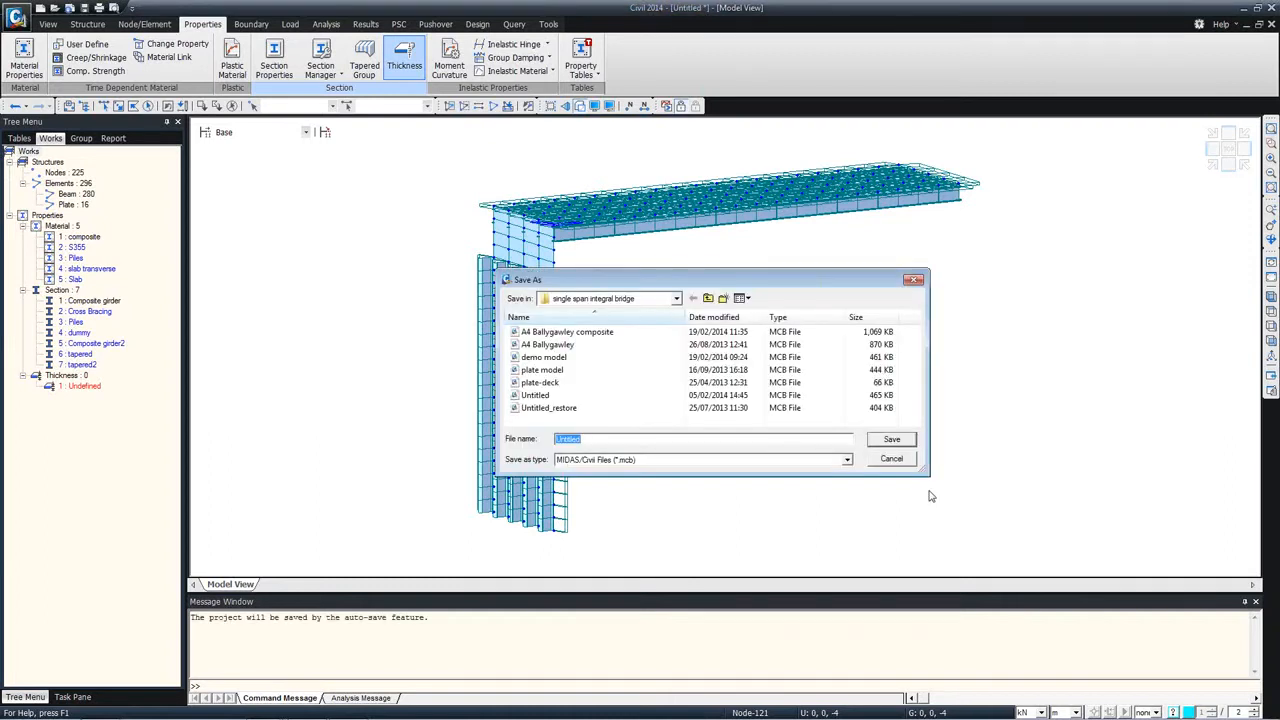
left_click_drag(890, 284, 1104, 299)
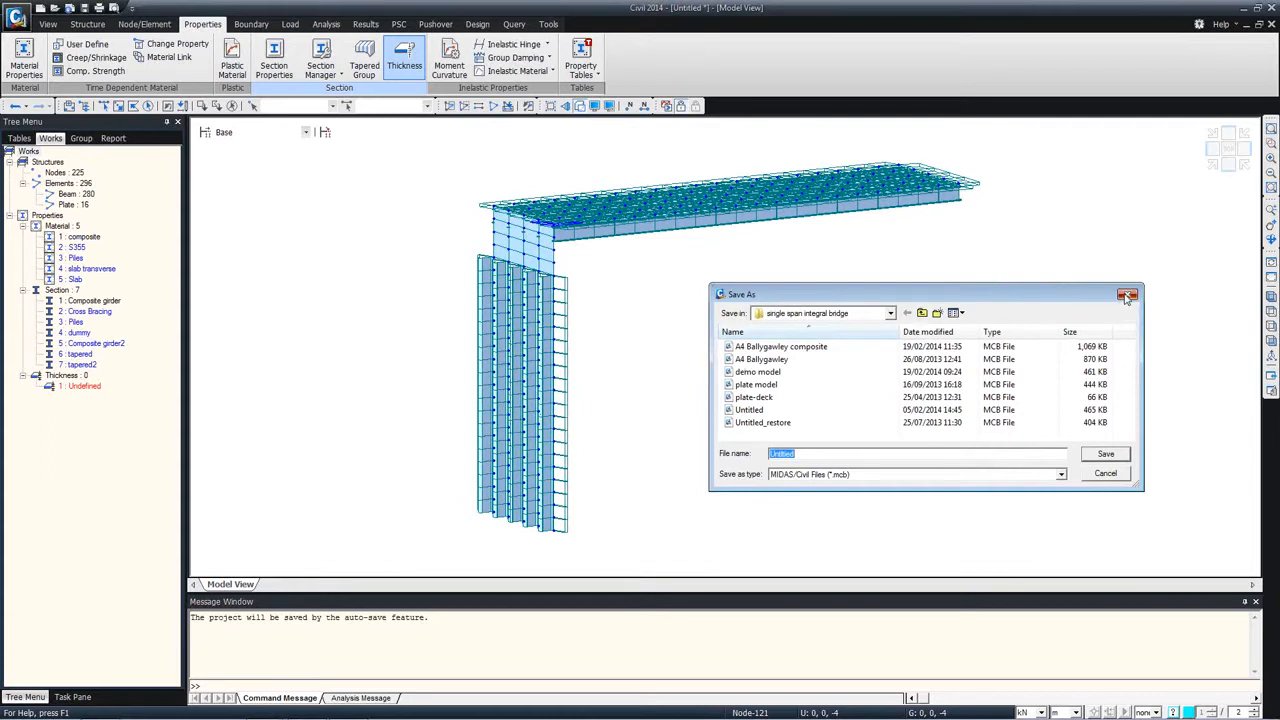
left_click(1127, 296)
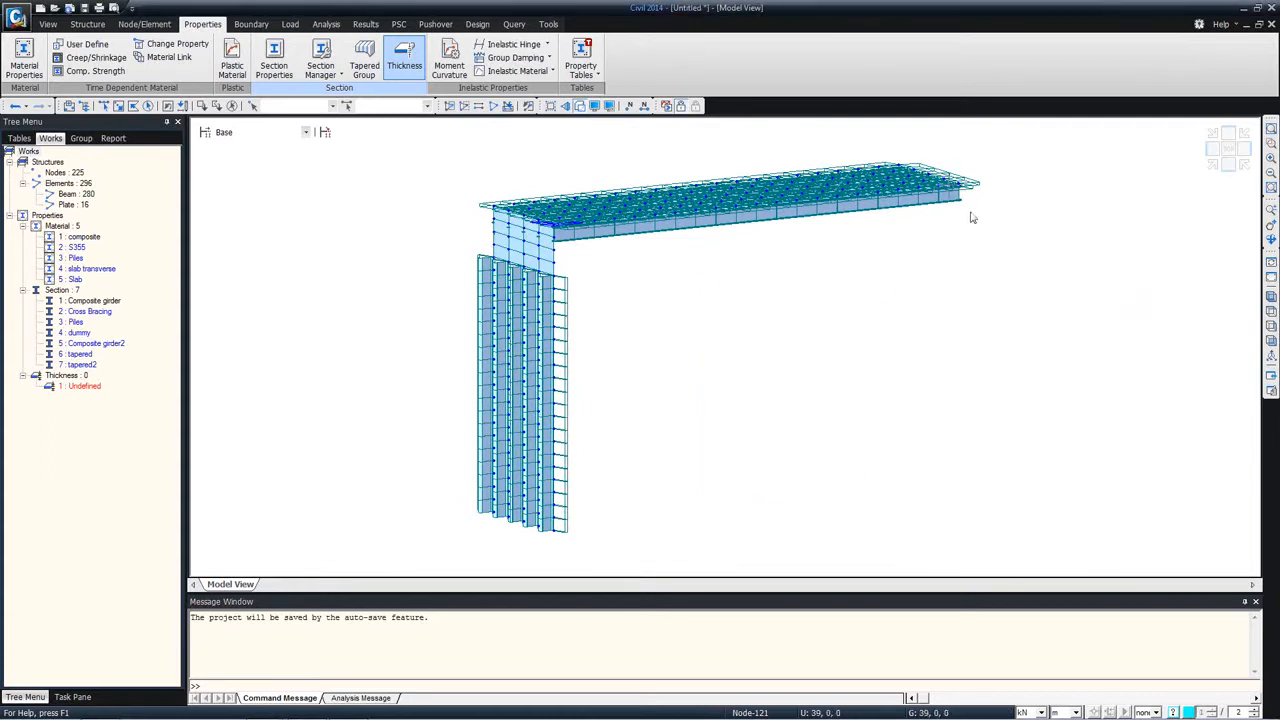
Step: Select all pile elements below the abutment wall in front view and assign them the Piles section and Piles material
mouse_move(970, 217)
middle_click_drag(623, 277, 584, 272, "ctrl")
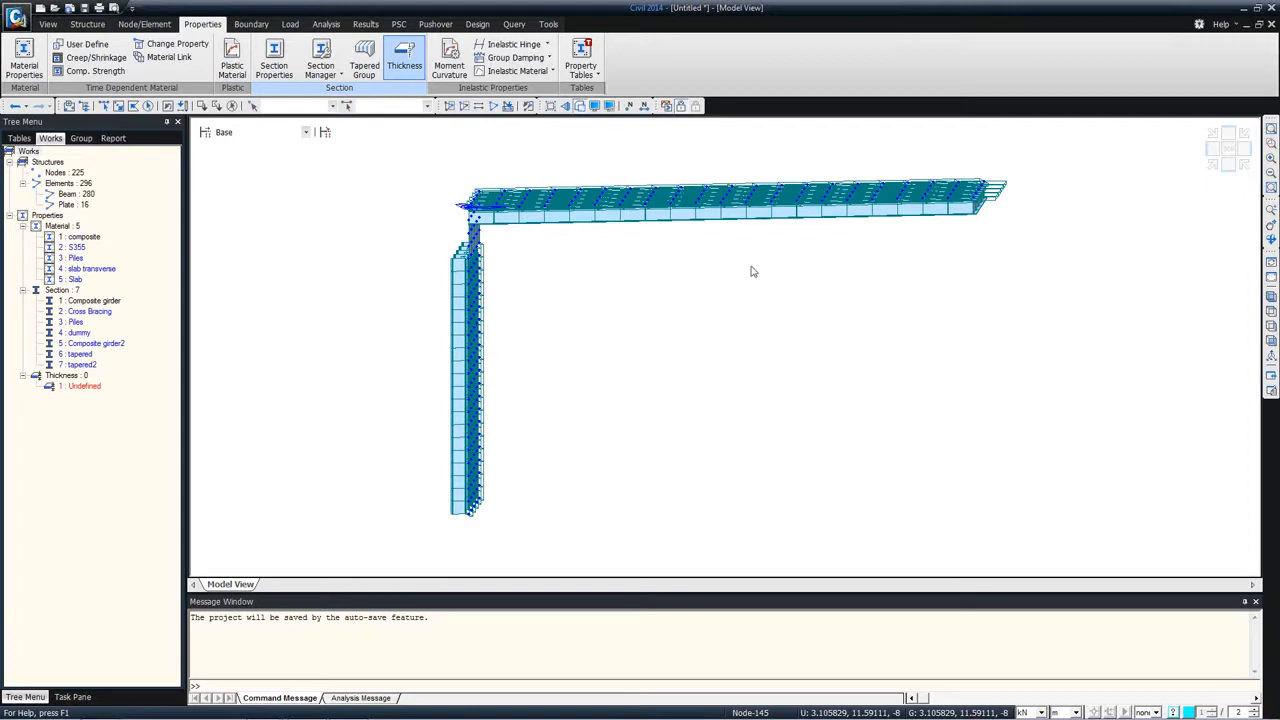
middle_click_drag(480, 261, 502, 279, "ctrl")
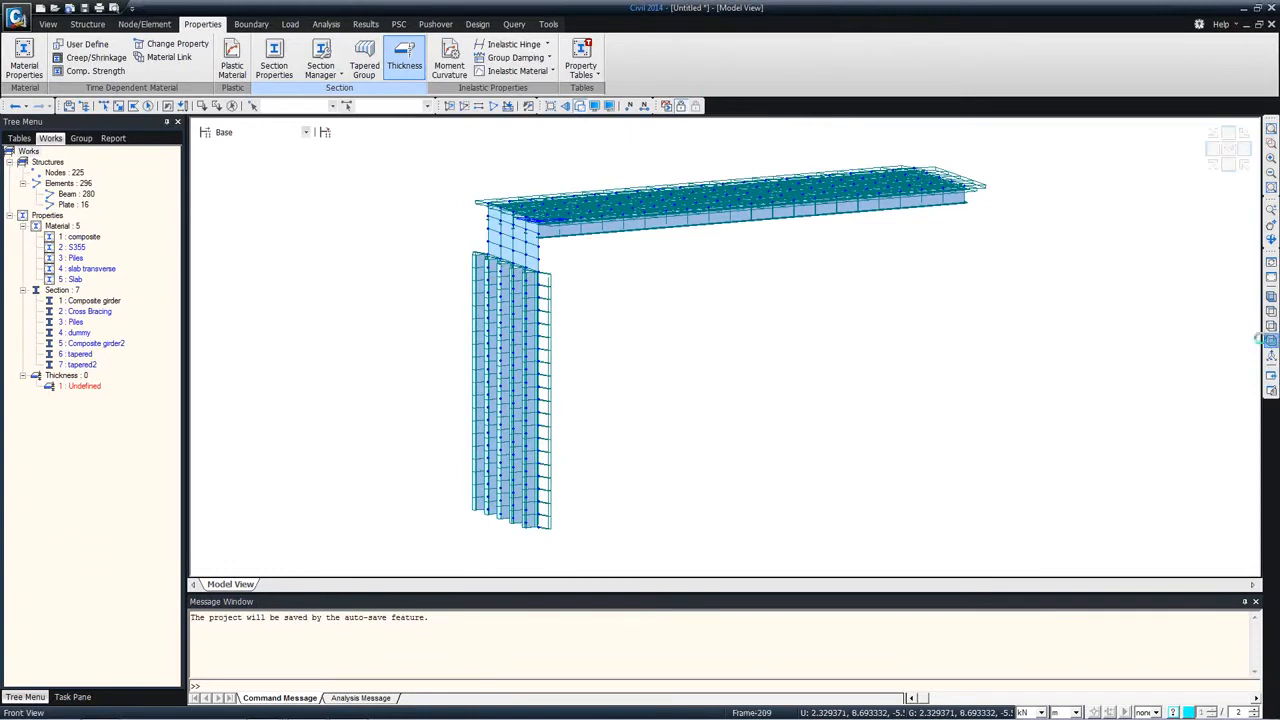
left_click(1271, 340)
left_click(106, 108)
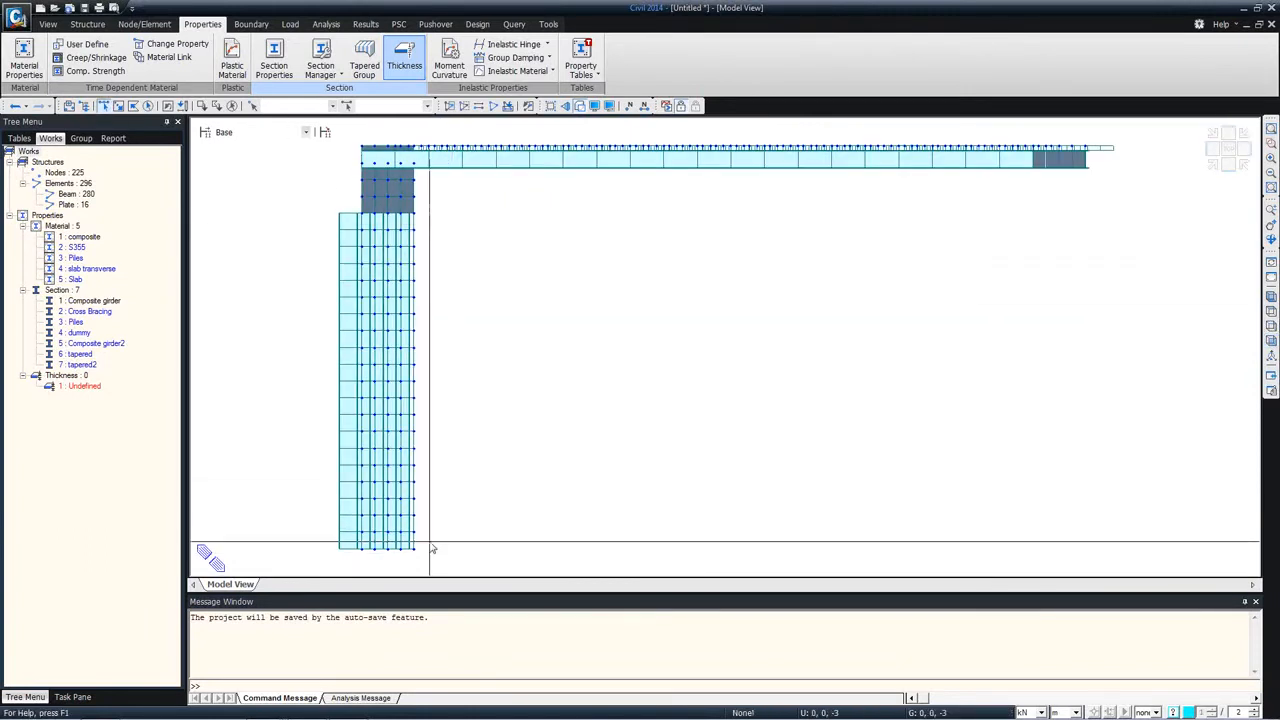
left_click_drag(446, 562, 250, 226)
left_click_drag(79, 322, 328, 316)
left_click_drag(75, 259, 551, 285)
middle_click_drag(364, 219, 358, 224, "ctrl")
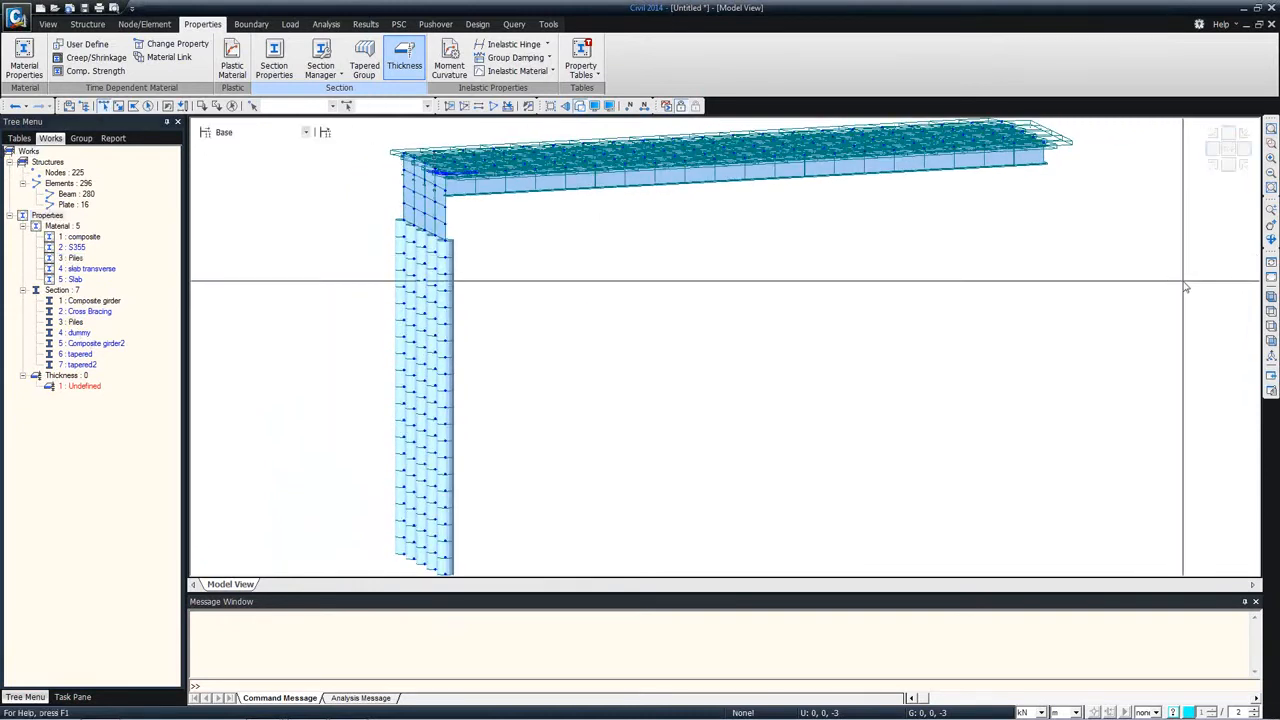
Step: Select all plate elements of the abutment wall and assign them the Piles material
left_click(1271, 342)
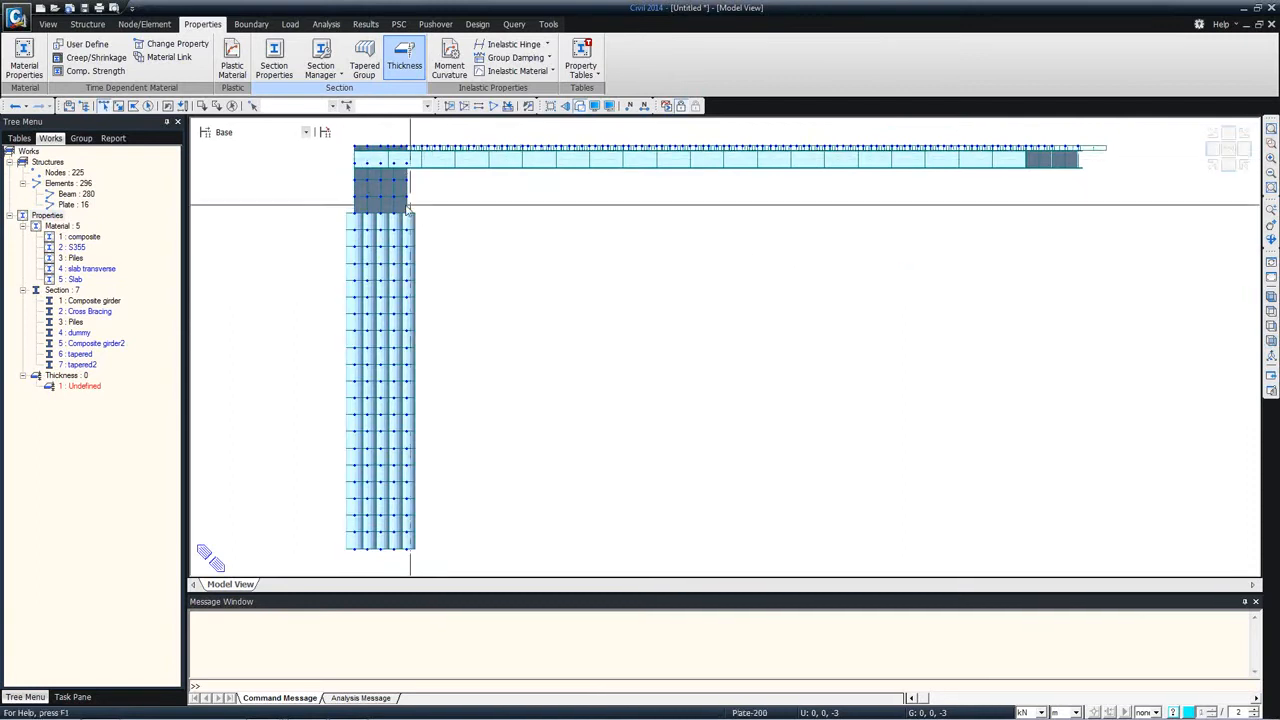
left_click(72, 205)
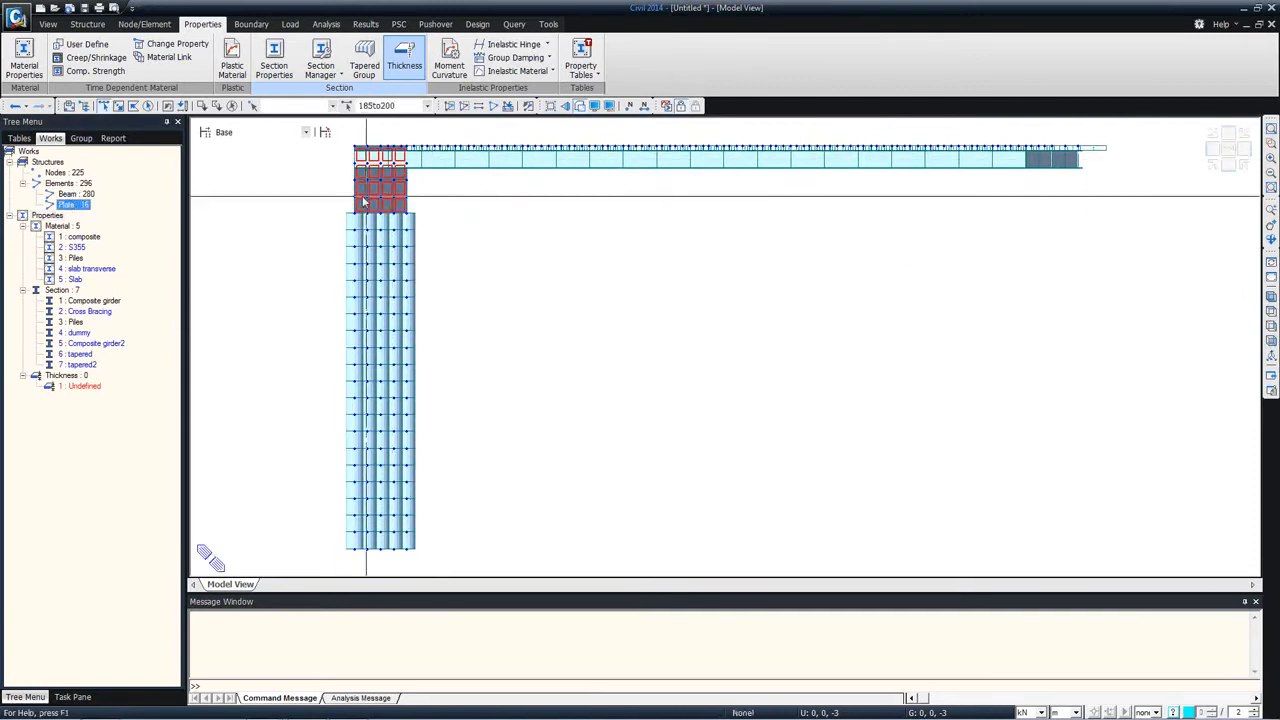
left_click(73, 258)
Step: Define the undefined plate thickness as 1 m for both in-plane and out-of-plane behaviour
right_click(84, 386)
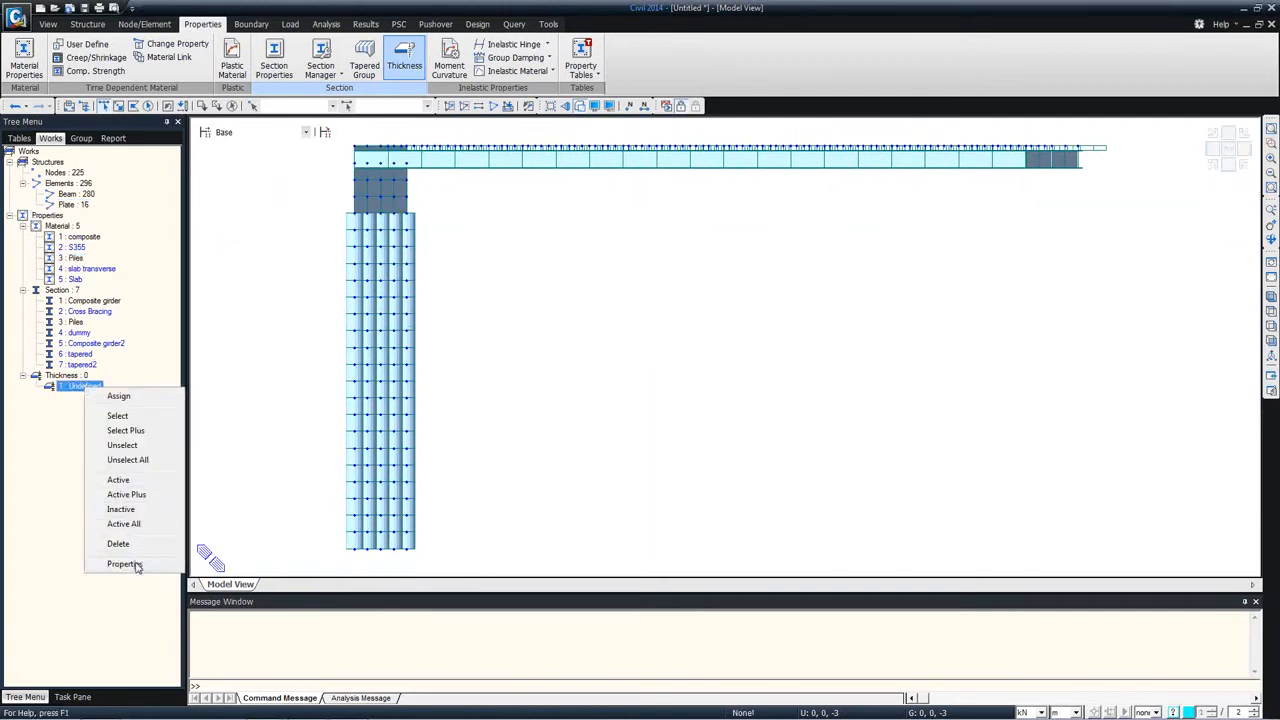
left_click(124, 563)
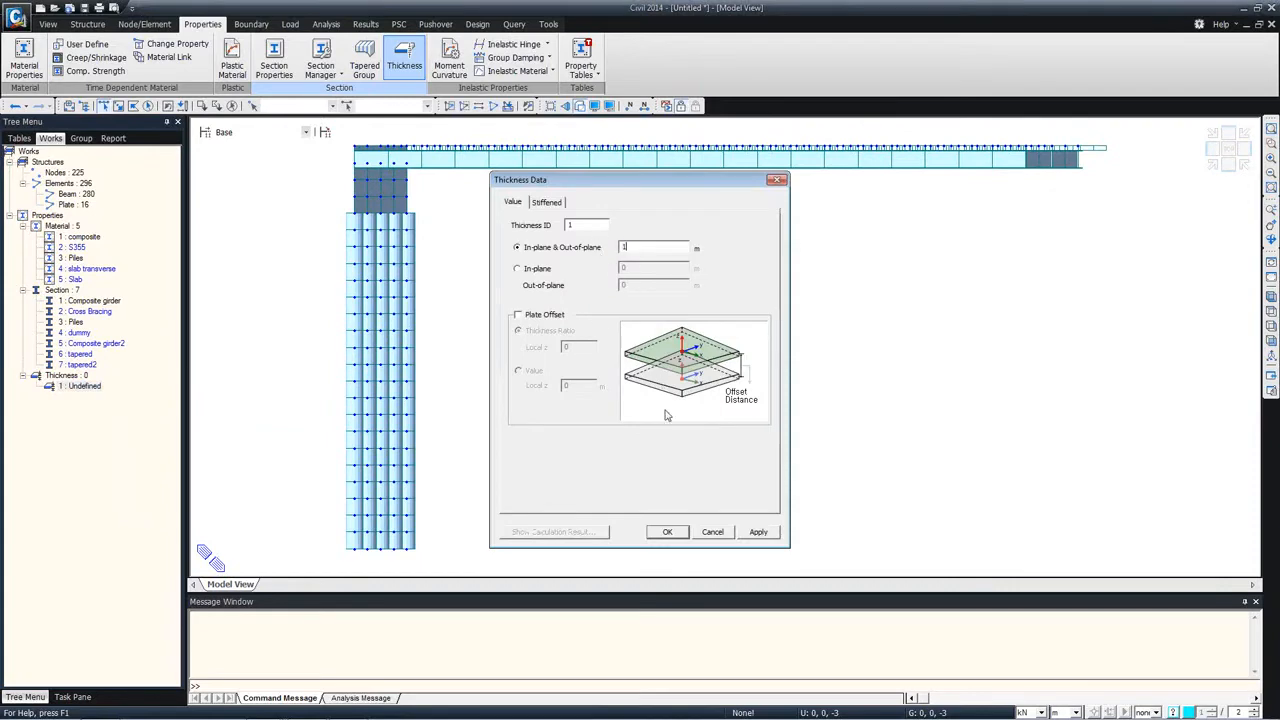
left_click(667, 531)
middle_click_drag(380, 232, 428, 249, "ctrl")
mouse_move(418, 253)
left_mouse_down()
mouse_move(408, 278)
mouse_move(428, 262)
left_mouse_up()
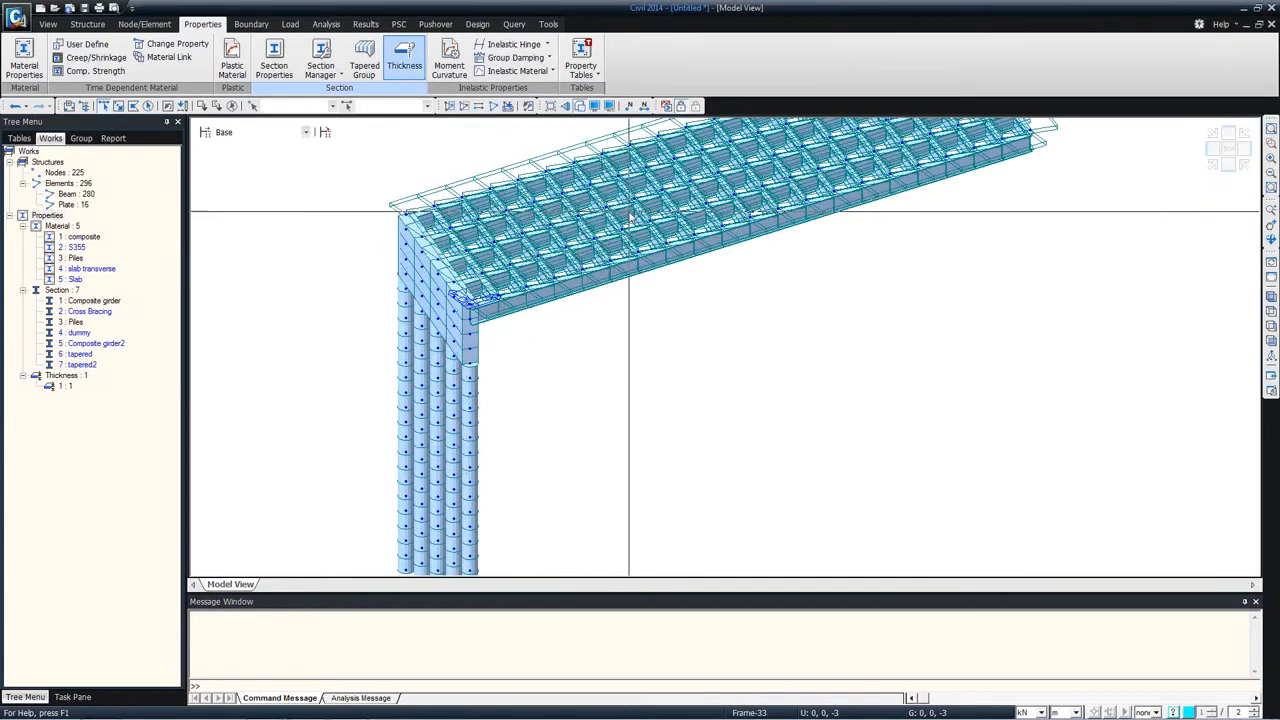
Step: Show the deck in plan as plain lines and review the dummy section's area, shear area and inertia values without changing them
left_click(1271, 311)
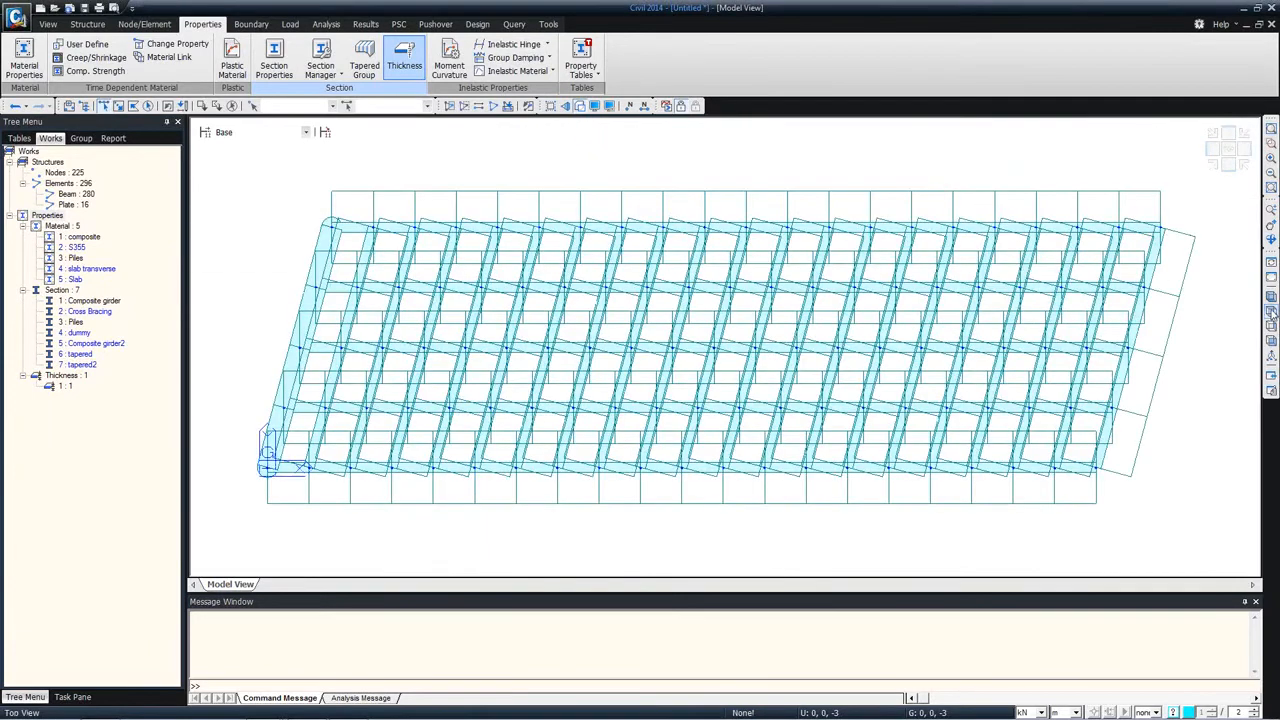
left_click(581, 107)
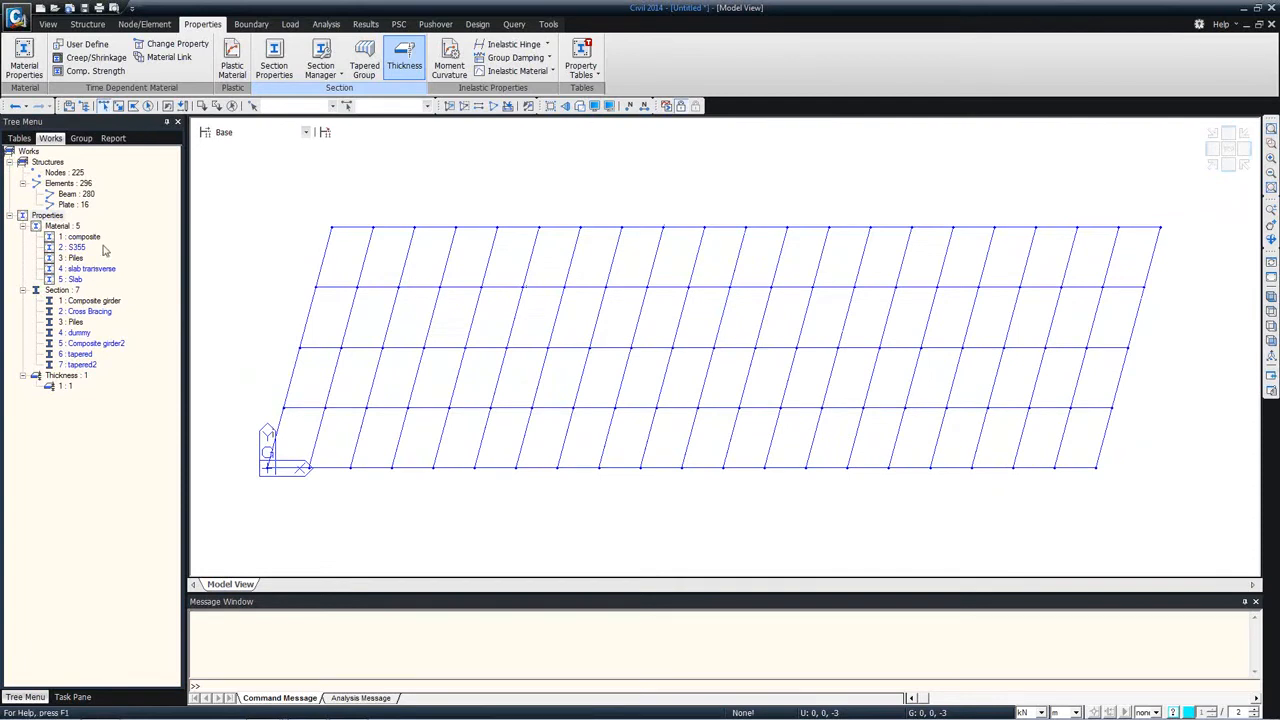
right_click(78, 337)
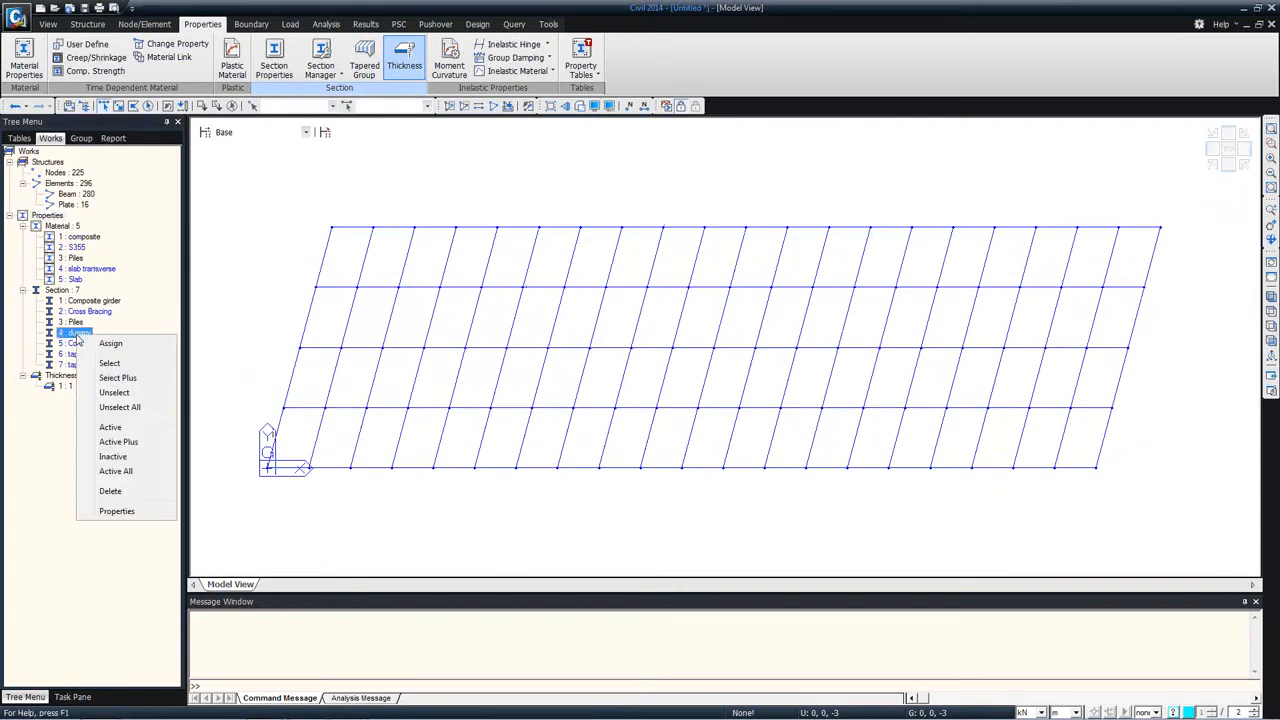
left_click(116, 511)
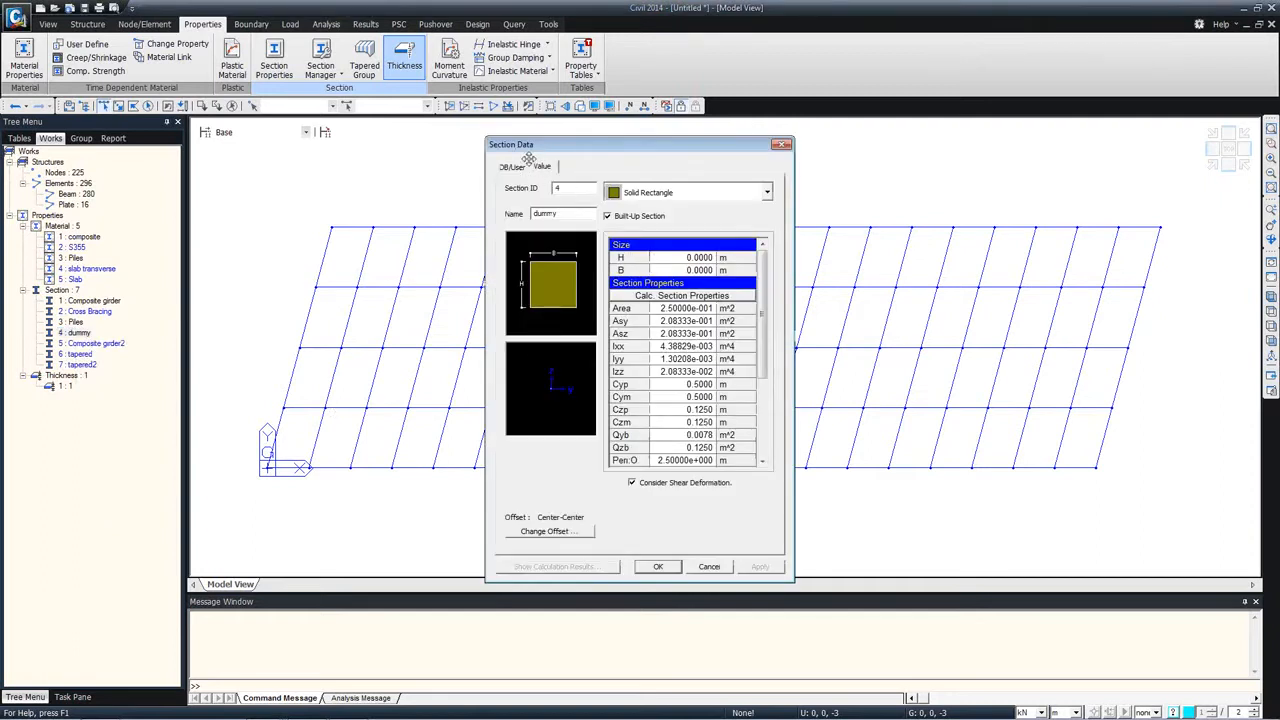
left_click(680, 321)
left_click(675, 350)
left_click(676, 361)
left_click(668, 334)
left_click(671, 309)
left_click(714, 566)
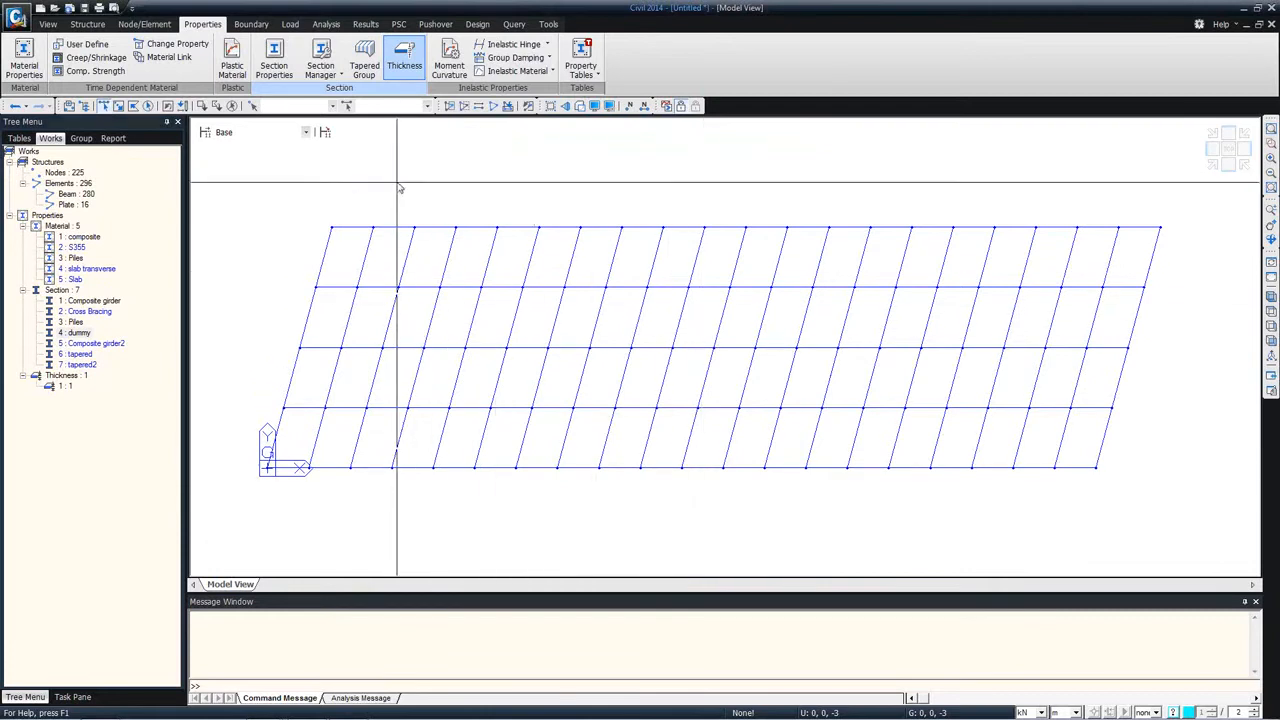
Step: Select the transverse deck members beyond the abutment line with intersecting lines and assign them the dummy section and slab transverse material
left_click(49, 25)
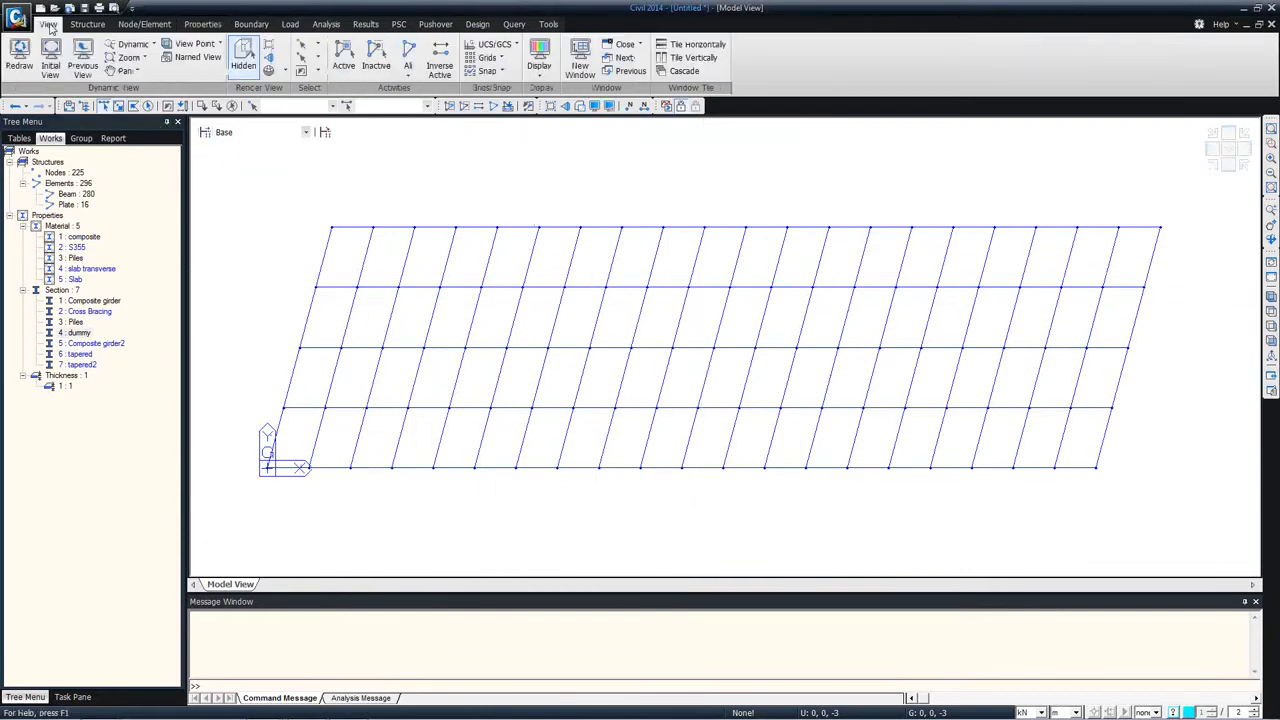
left_click(318, 44)
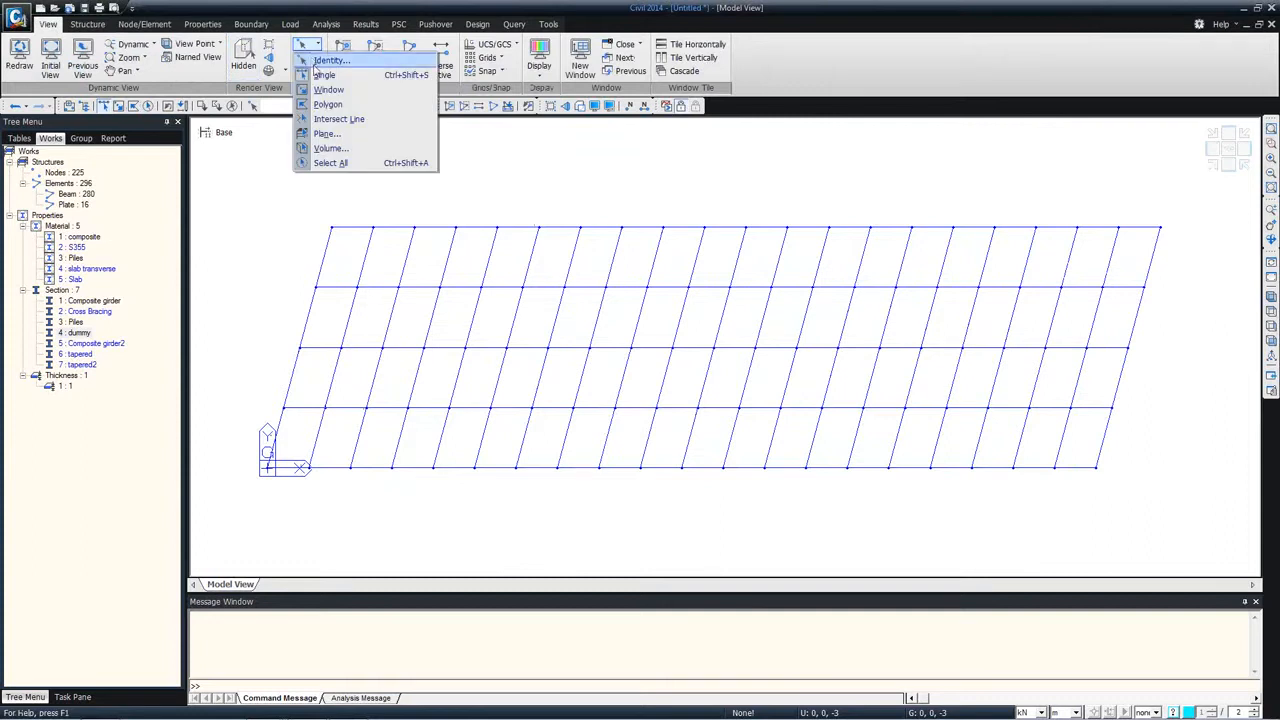
left_click(321, 128)
left_click(345, 266)
left_click(1187, 259)
left_click(340, 302)
left_click(1168, 306)
left_click(329, 380)
left_click(1134, 384)
left_click(305, 432)
left_click(1141, 437)
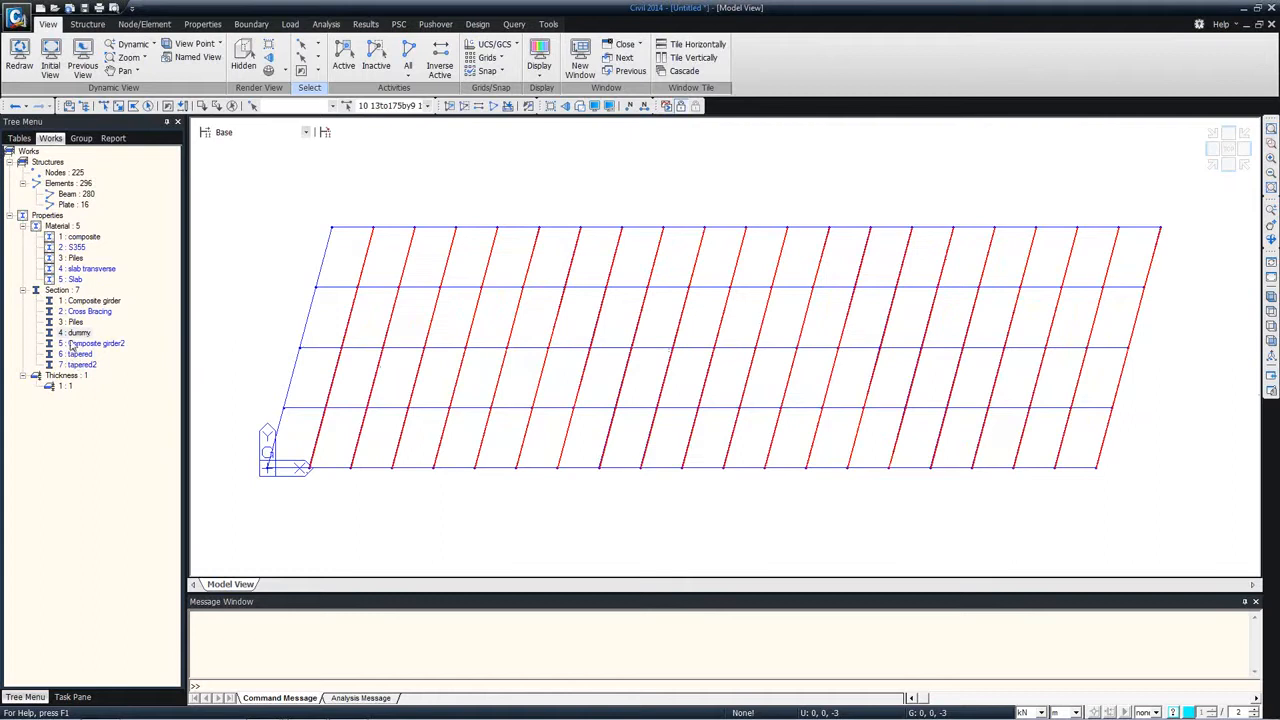
left_click_drag(386, 296, 503, 300)
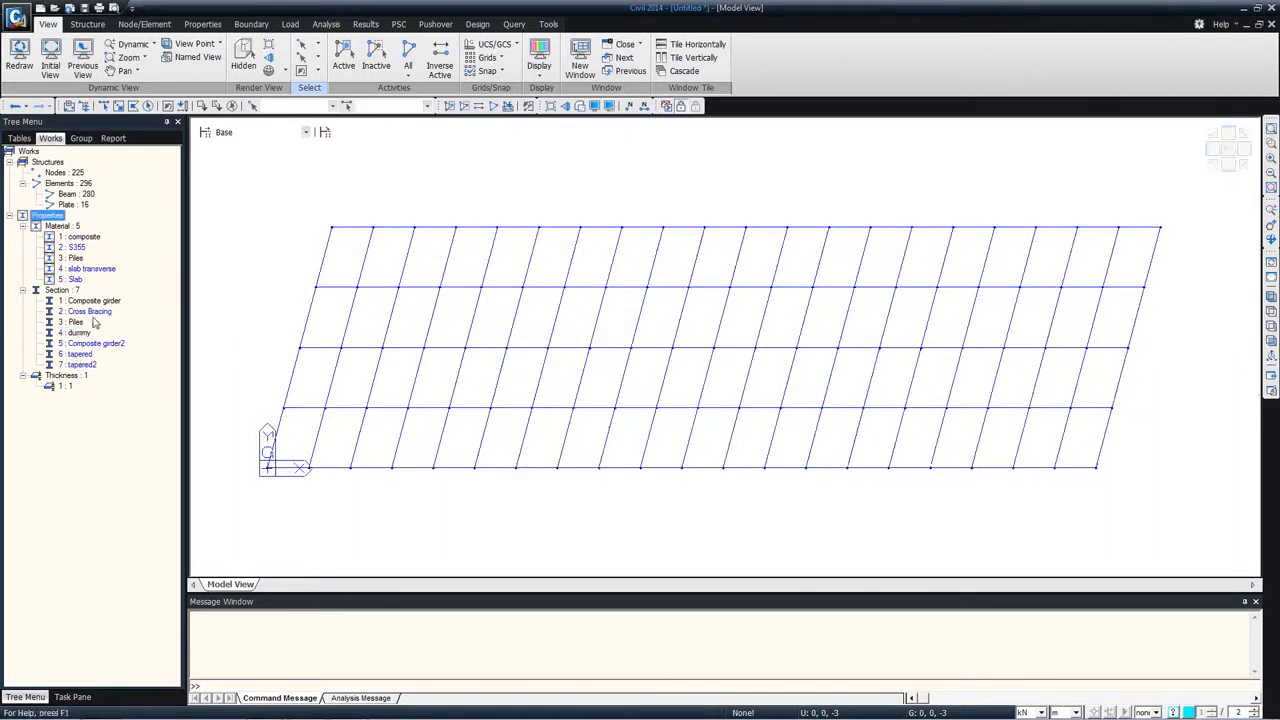
left_click_drag(88, 269, 392, 268)
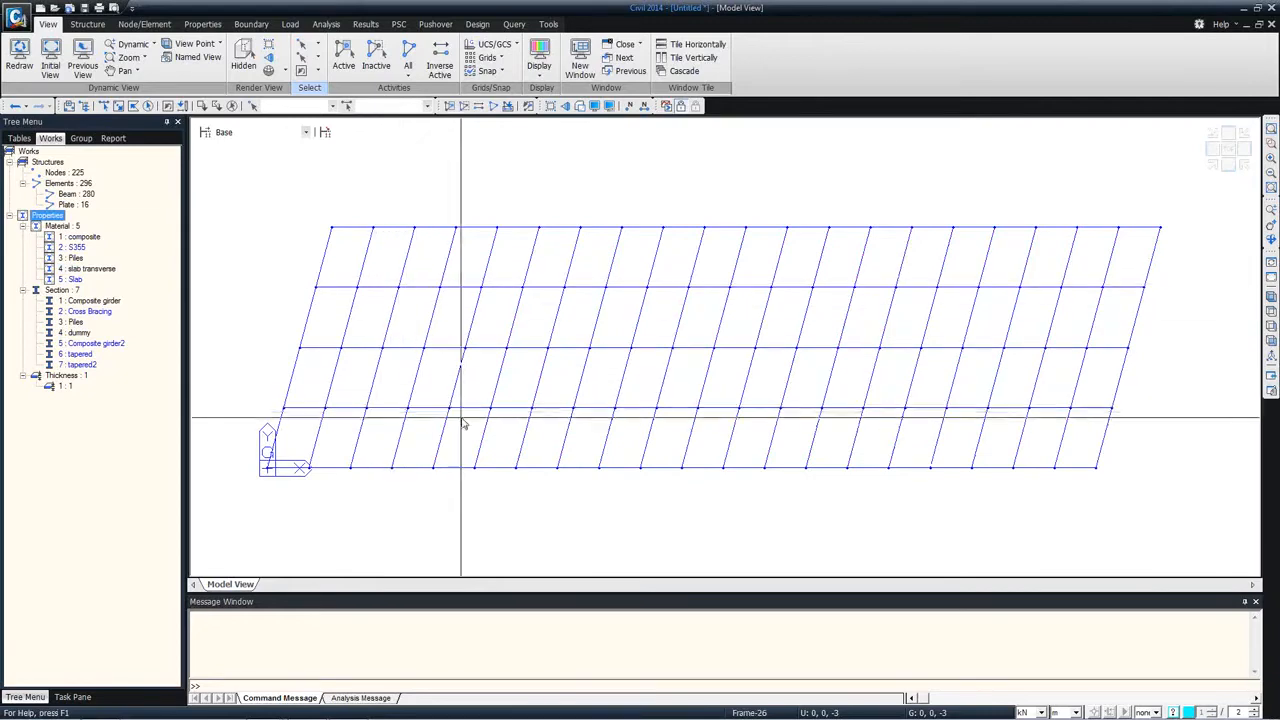
Step: Display the sections as solids and examine the Composite girder's dimensions and offset options, keeping Center-Top and leaving the section unchanged
left_click(581, 107)
mouse_move(586, 397)
middle_mouse_down("ctrl")
mouse_move(640, 260)
mouse_move(613, 289)
mouse_move(537, 297)
mouse_move(509, 323)
mouse_move(574, 289)
mouse_move(571, 437)
mouse_move(557, 403)
mouse_move(552, 439)
mouse_move(597, 409)
mouse_move(597, 394)
mouse_move(574, 391)
mouse_move(588, 388)
middle_mouse_up("ctrl")
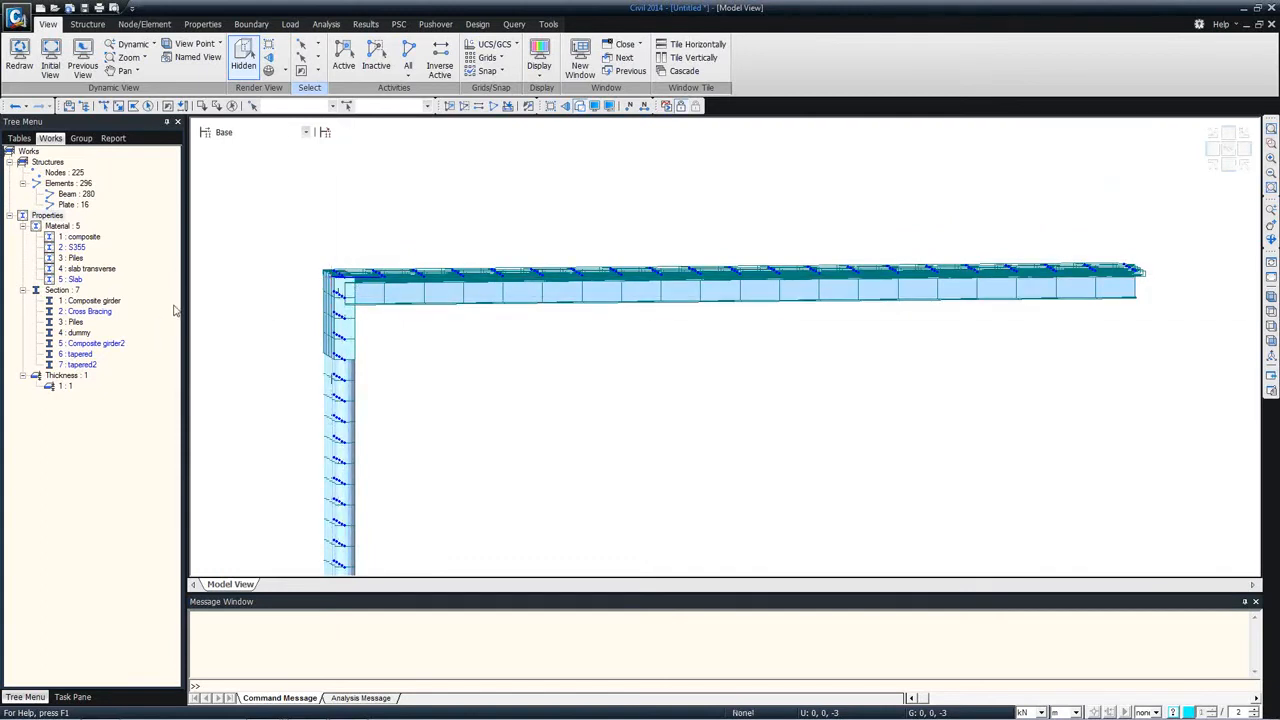
left_click(97, 301)
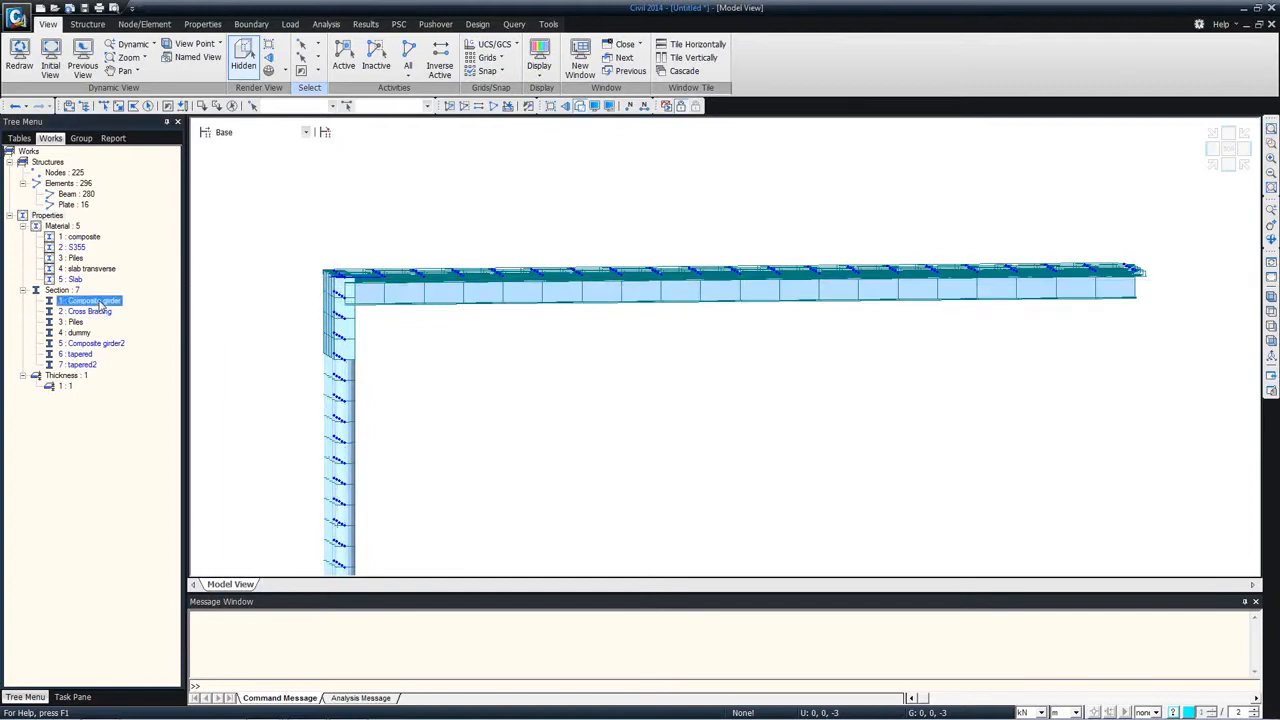
right_click(101, 305)
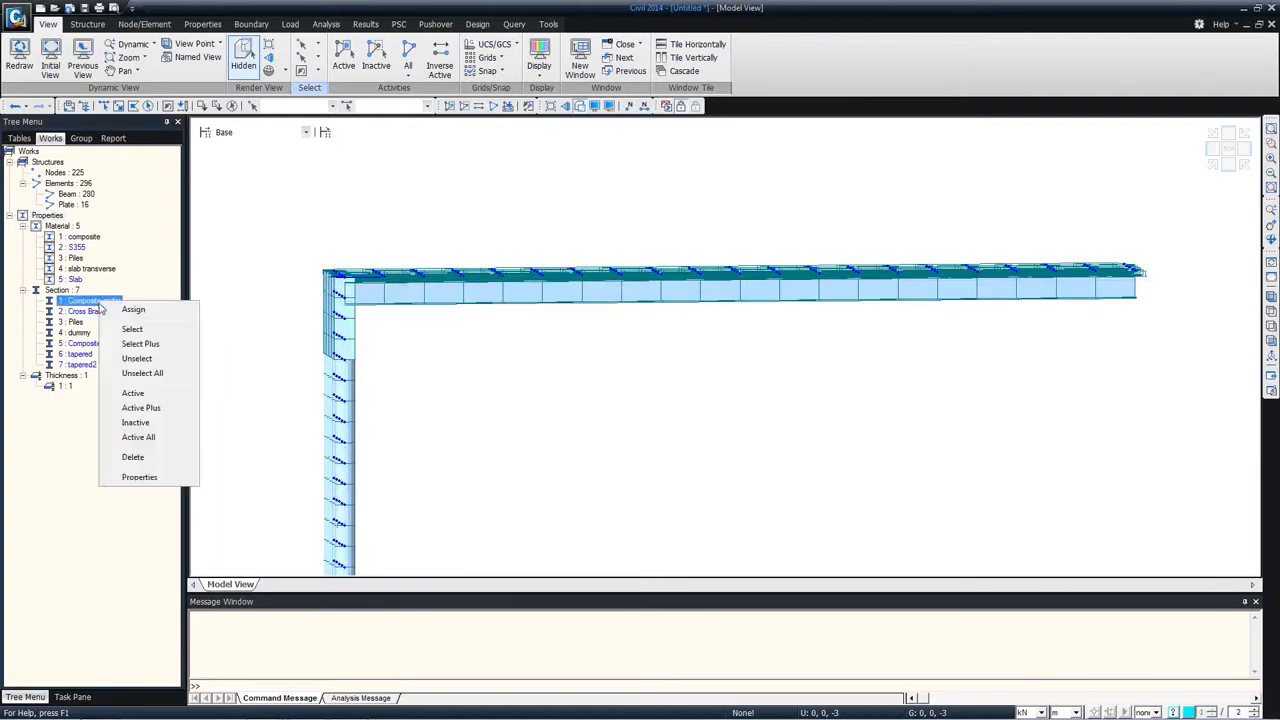
left_click(130, 477)
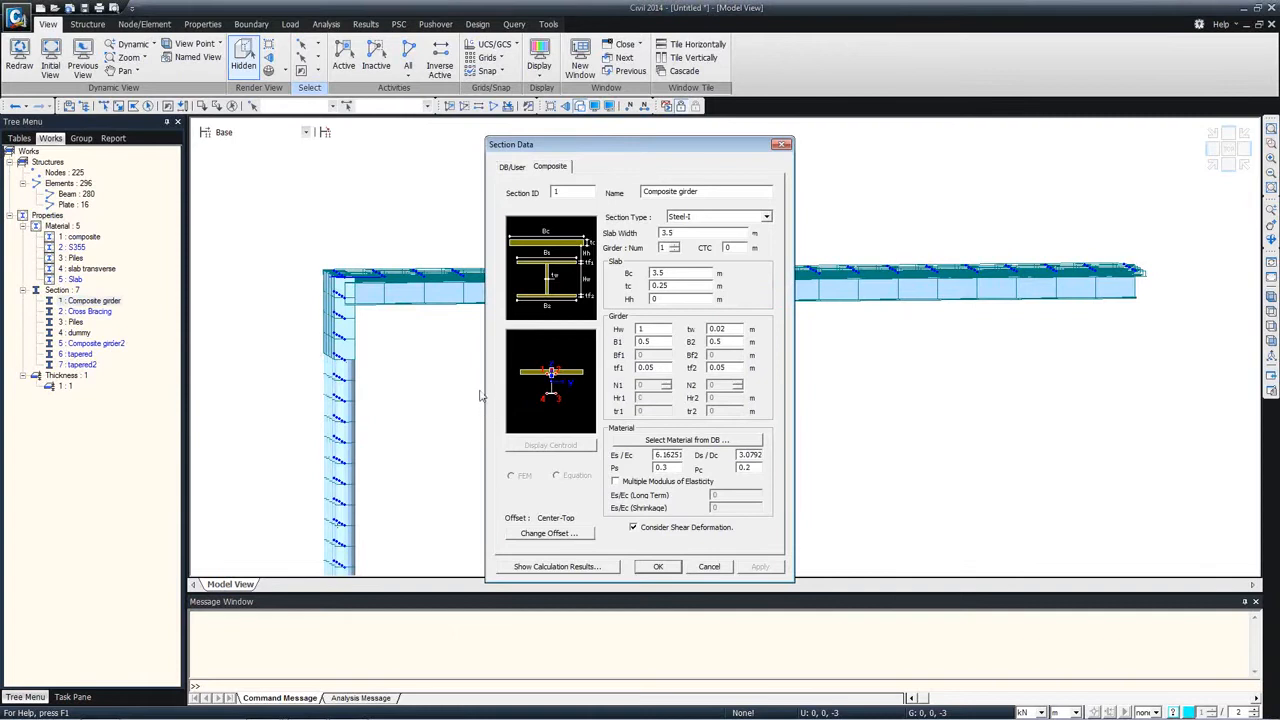
left_click_drag(582, 151, 567, 67)
left_click(537, 449)
left_click(566, 247)
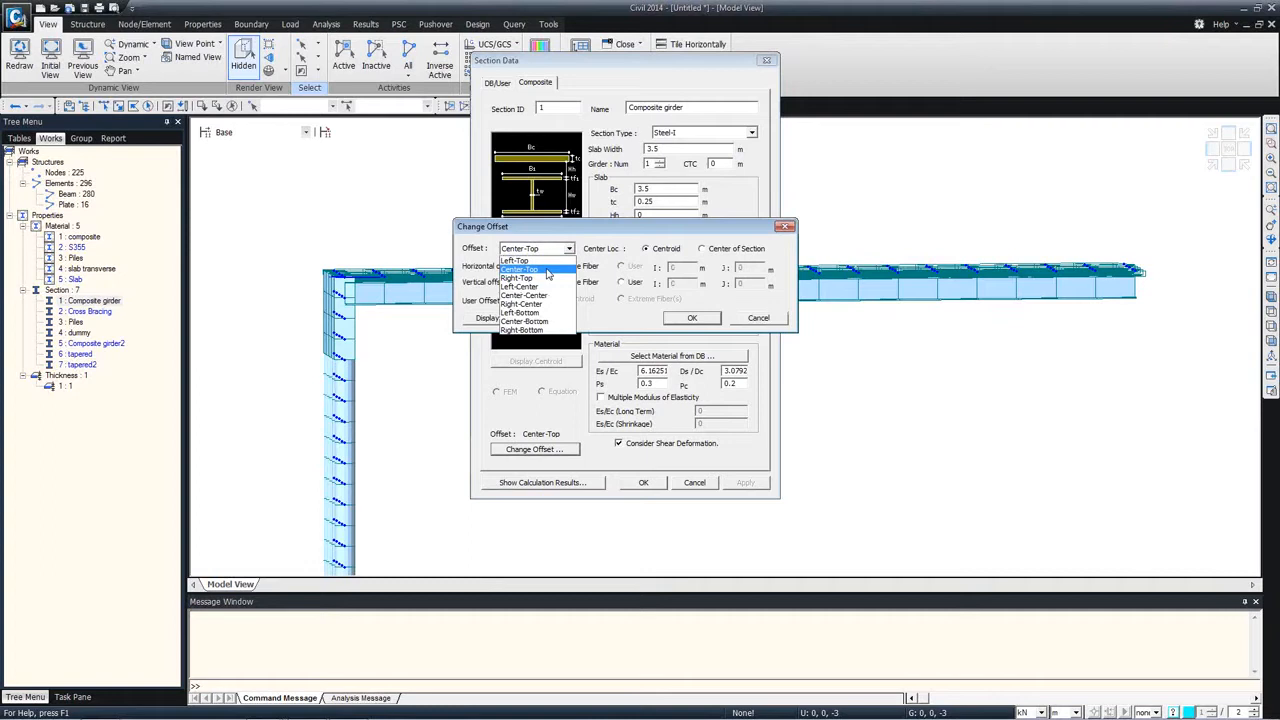
left_click(547, 271)
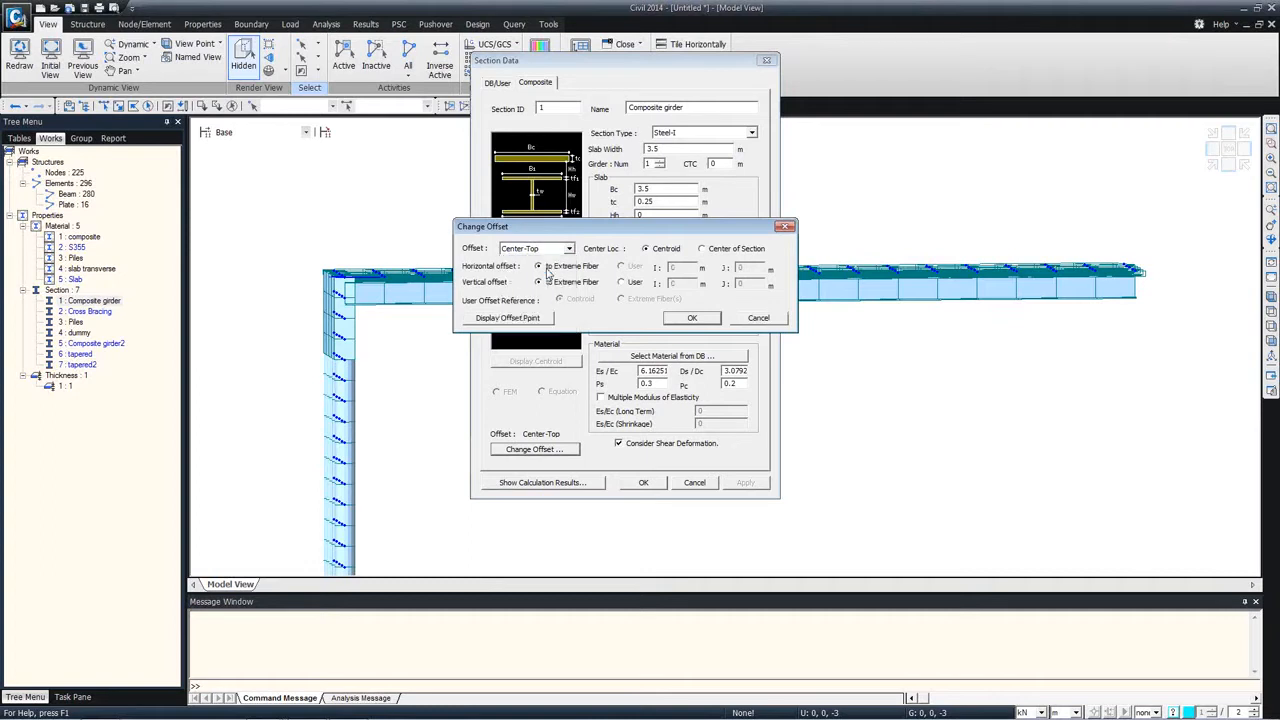
left_click(691, 317)
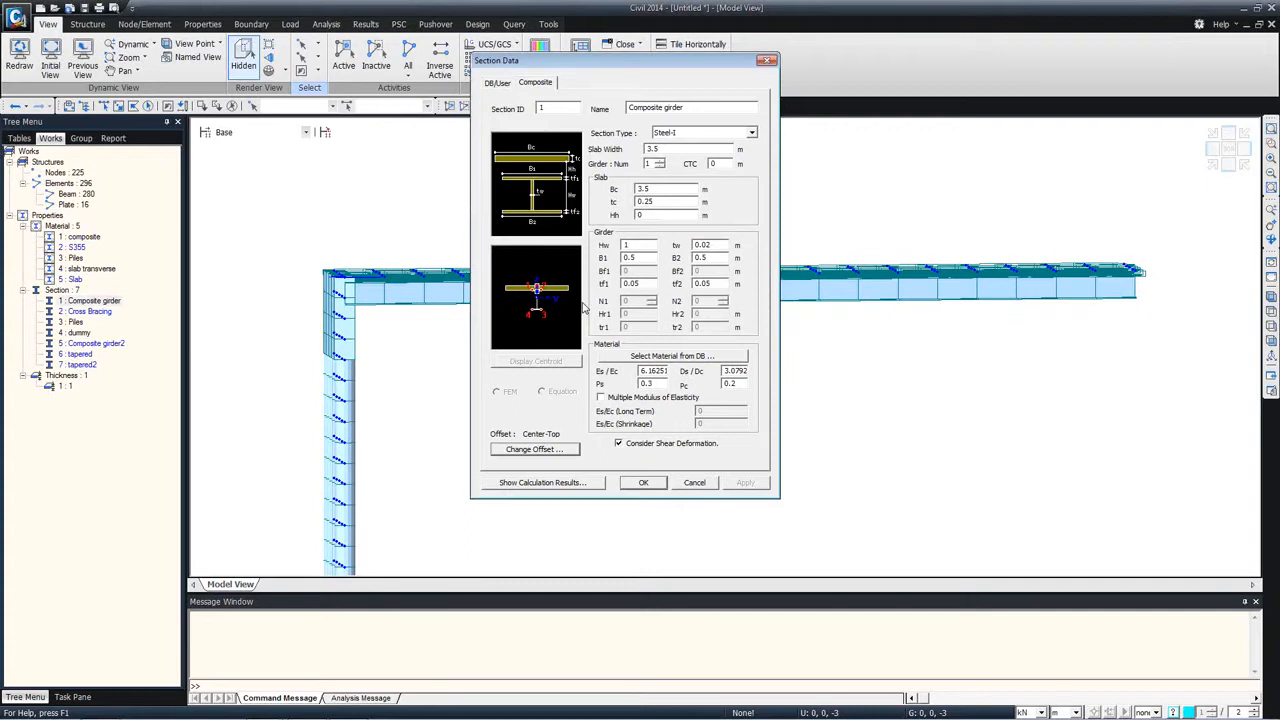
left_click(694, 483)
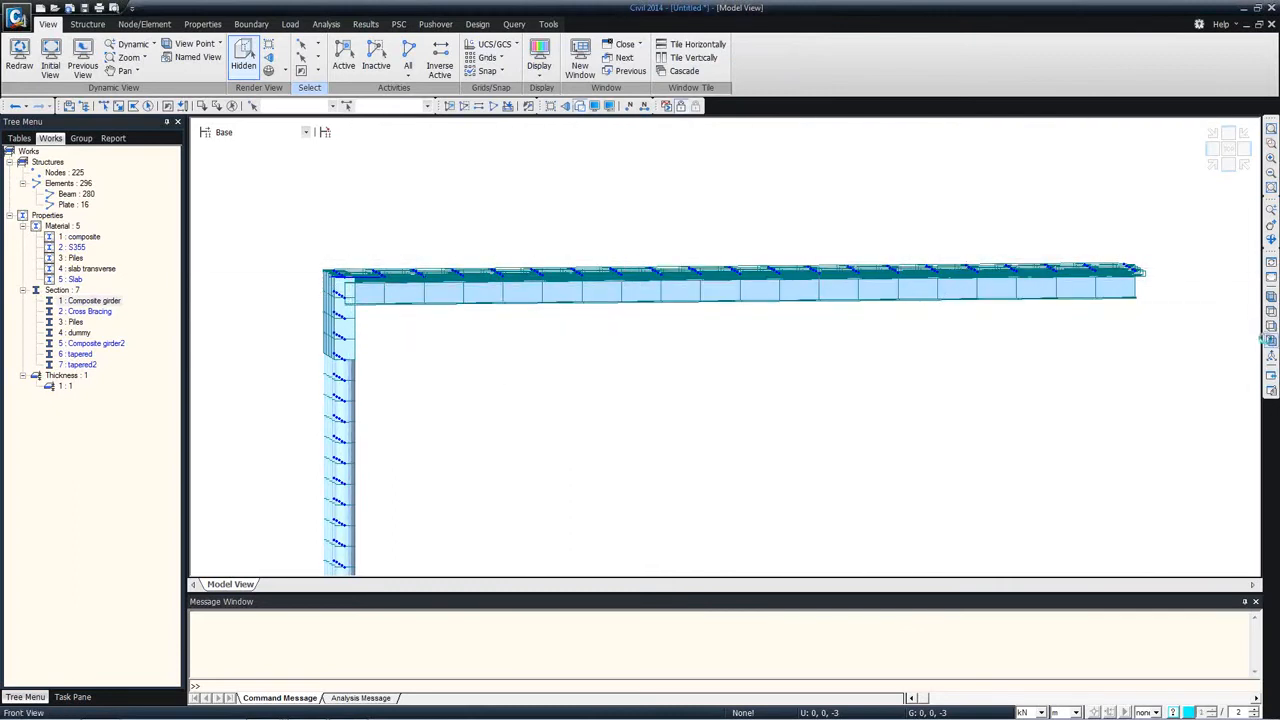
Step: Activate only the elements using the Composite girder section and show them in plan view
left_click(1270, 342)
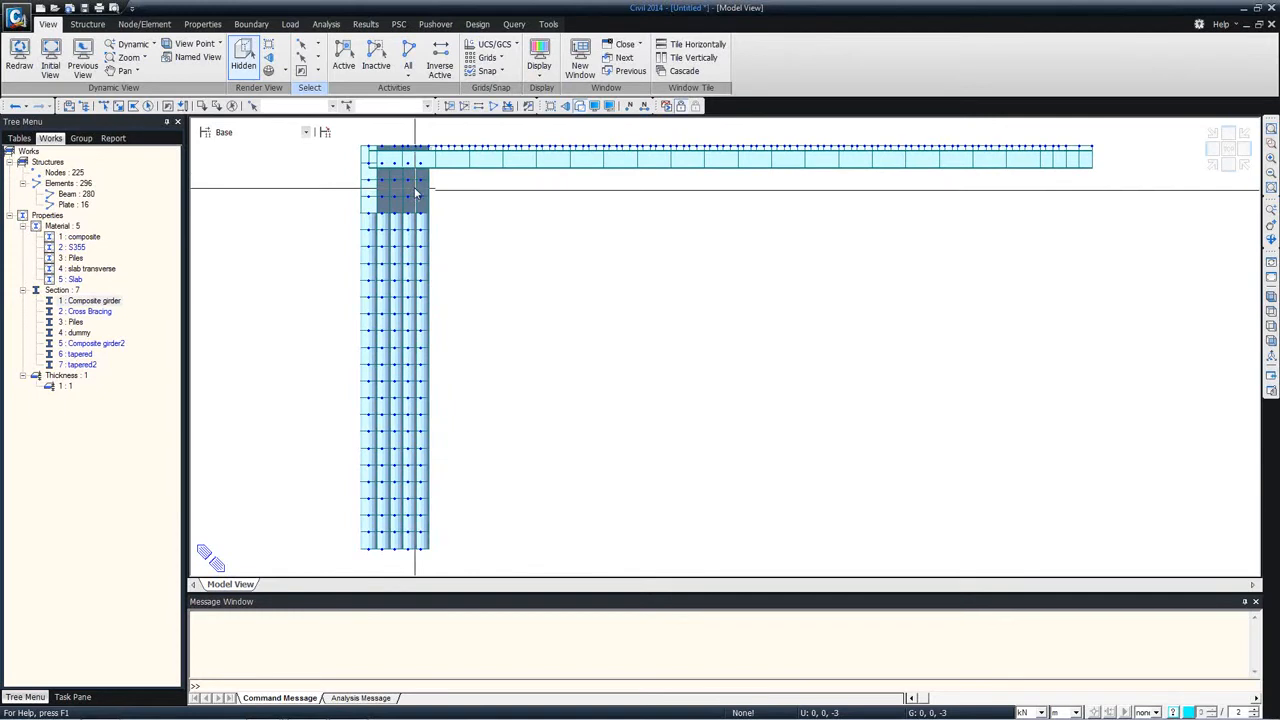
right_click(90, 304)
left_click(125, 397)
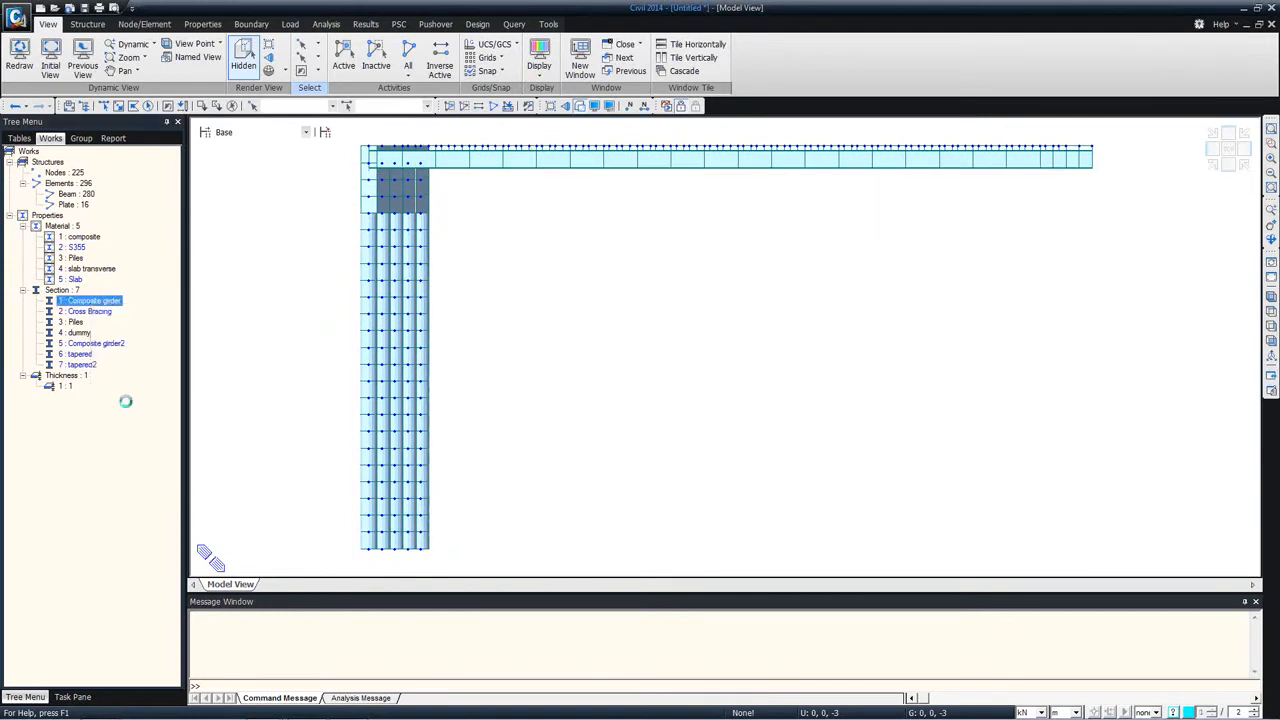
double_click(1264, 311)
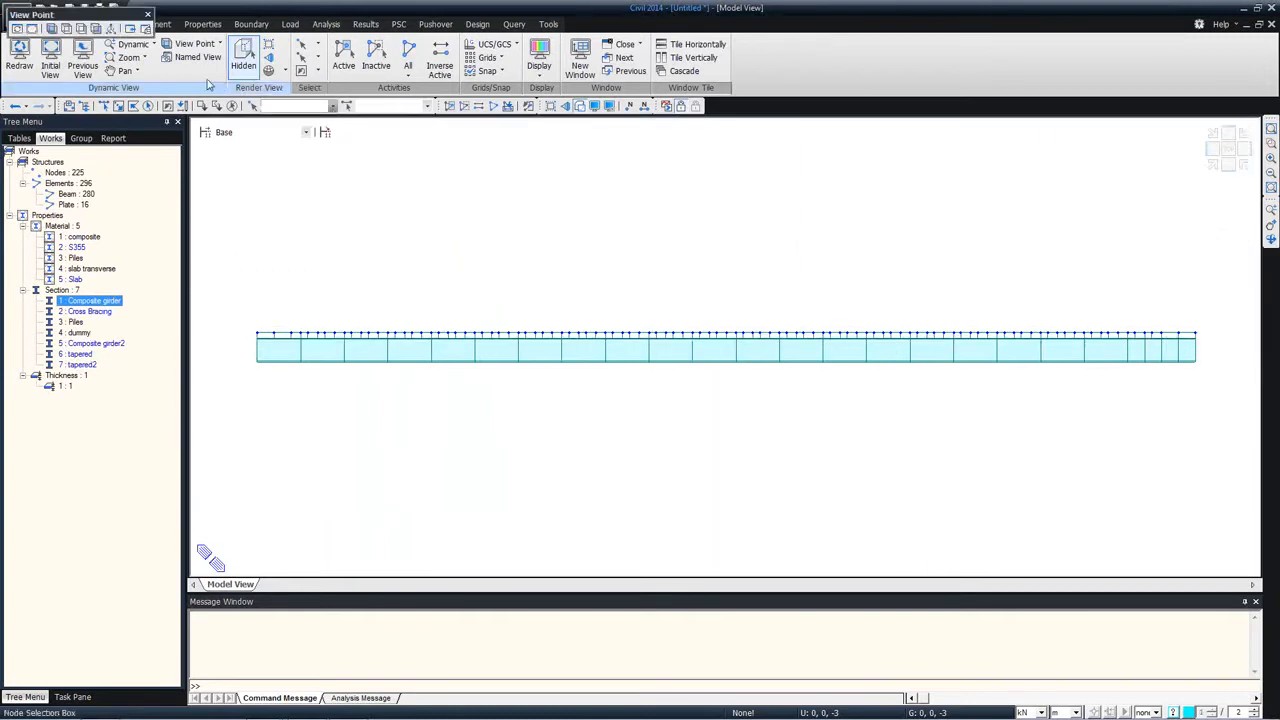
double_click(103, 18)
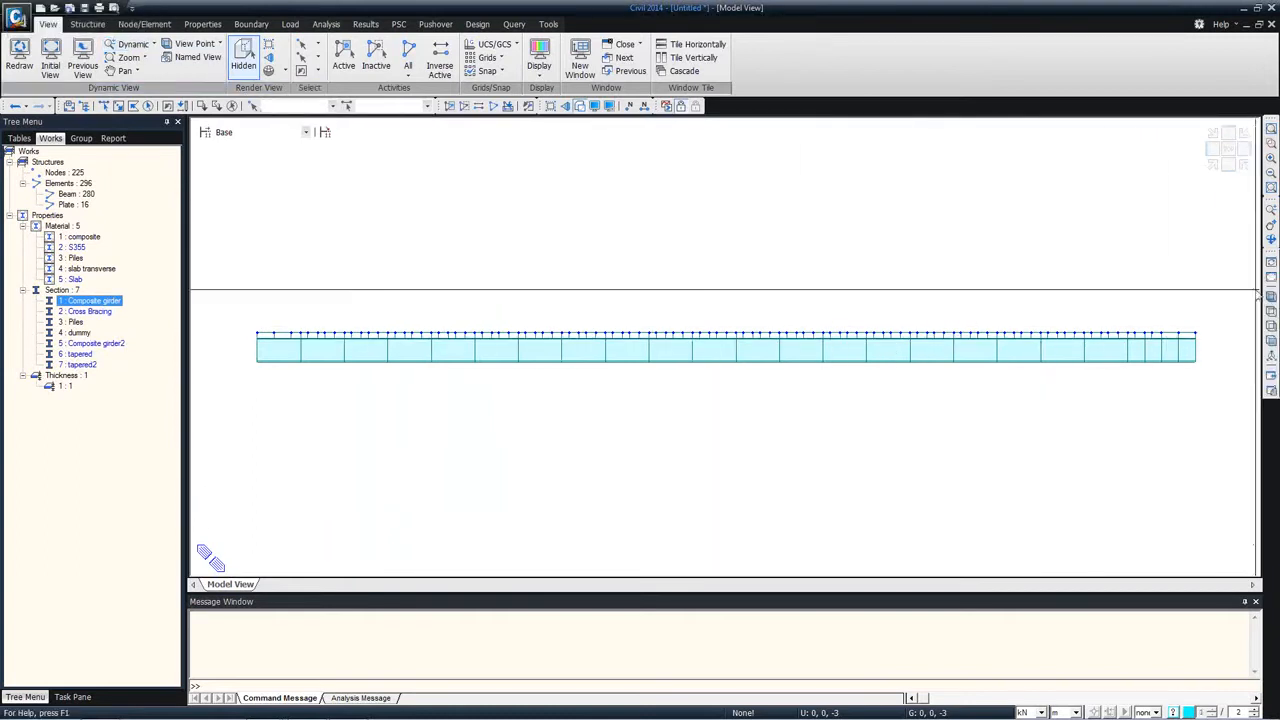
left_click(1230, 166)
left_click(1211, 162)
middle_click_drag(771, 289, 720, 326, "ctrl")
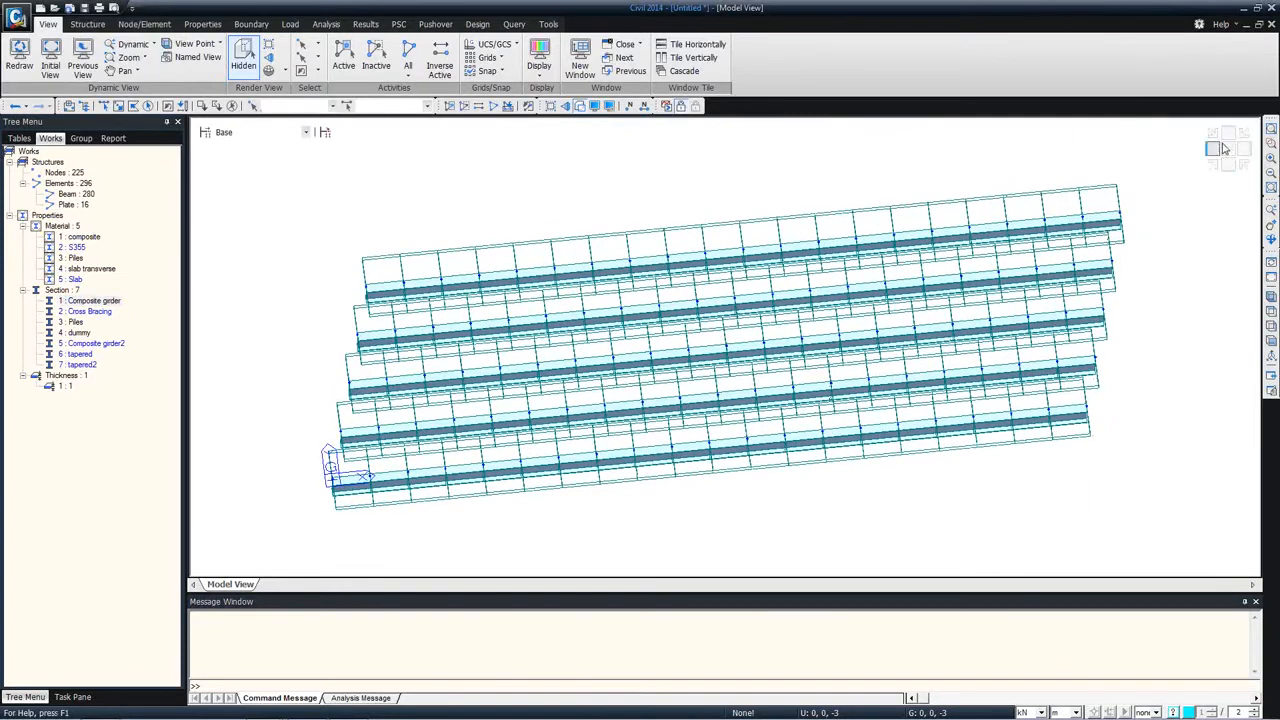
left_click(1228, 149)
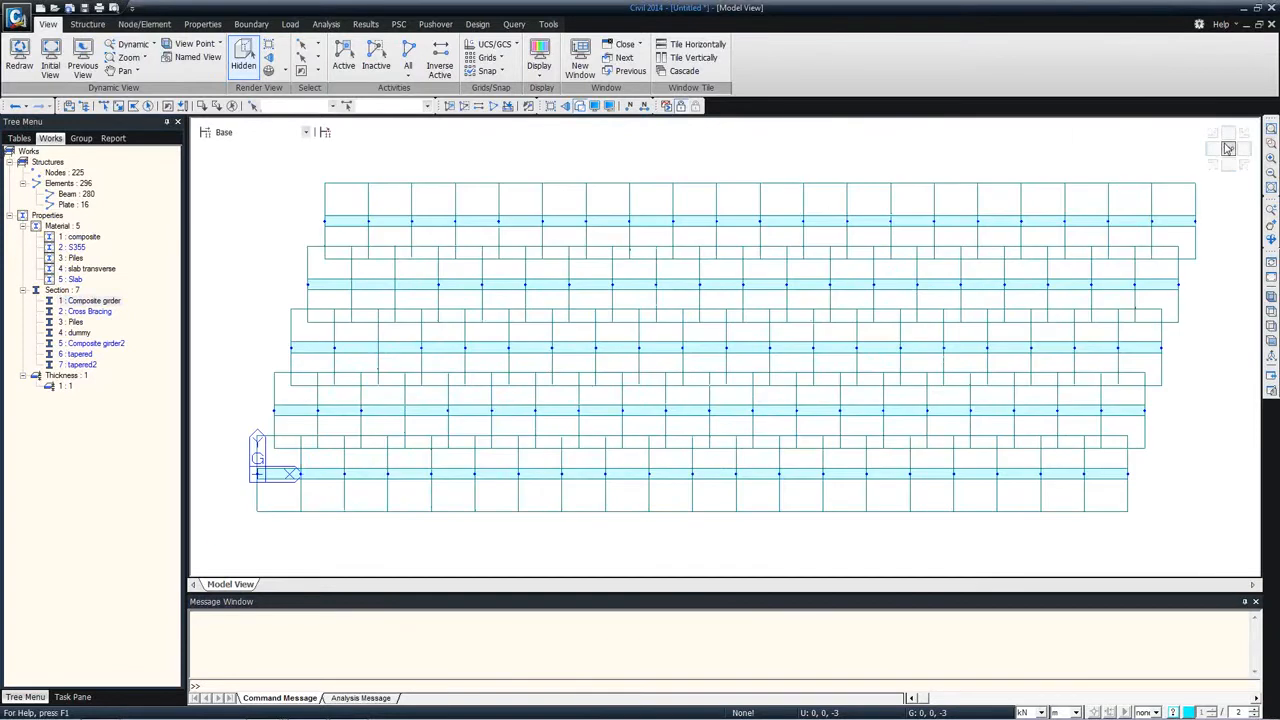
Step: Review the tapered section's Size-I and Size-J dimensions and its composite section import option, leaving the section unchanged
left_click(581, 108)
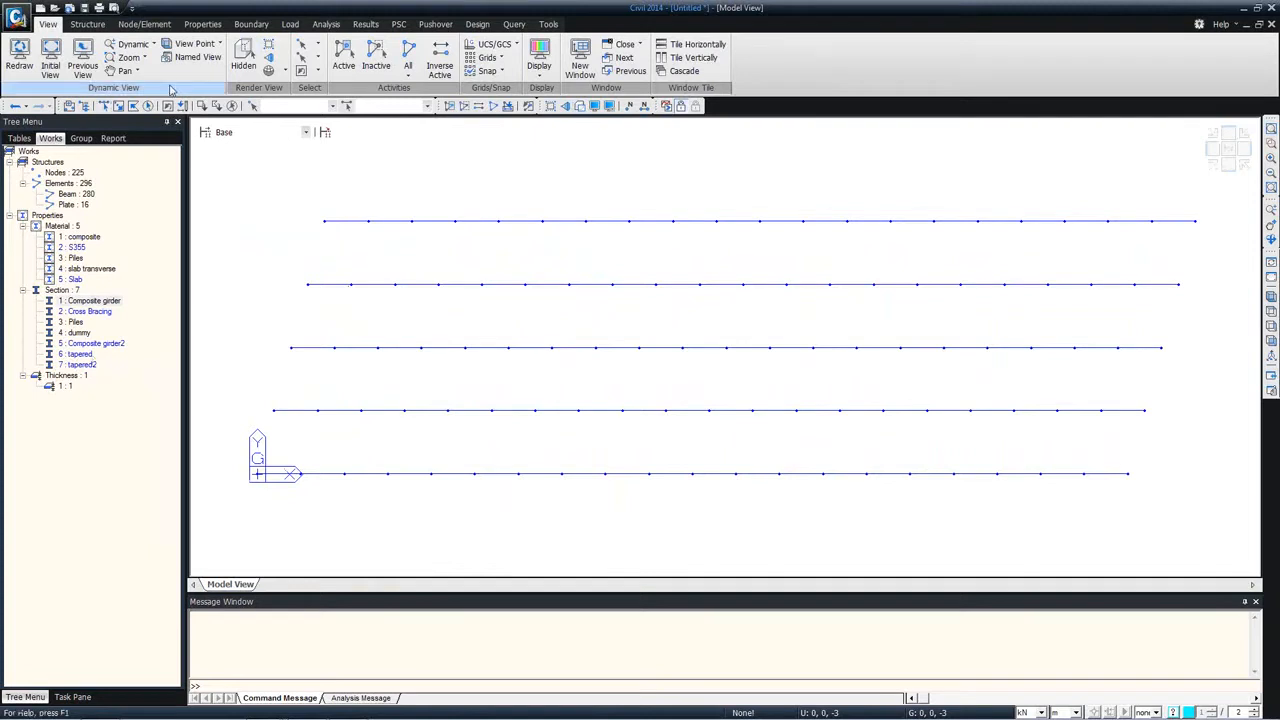
right_click(86, 354)
left_click(150, 538)
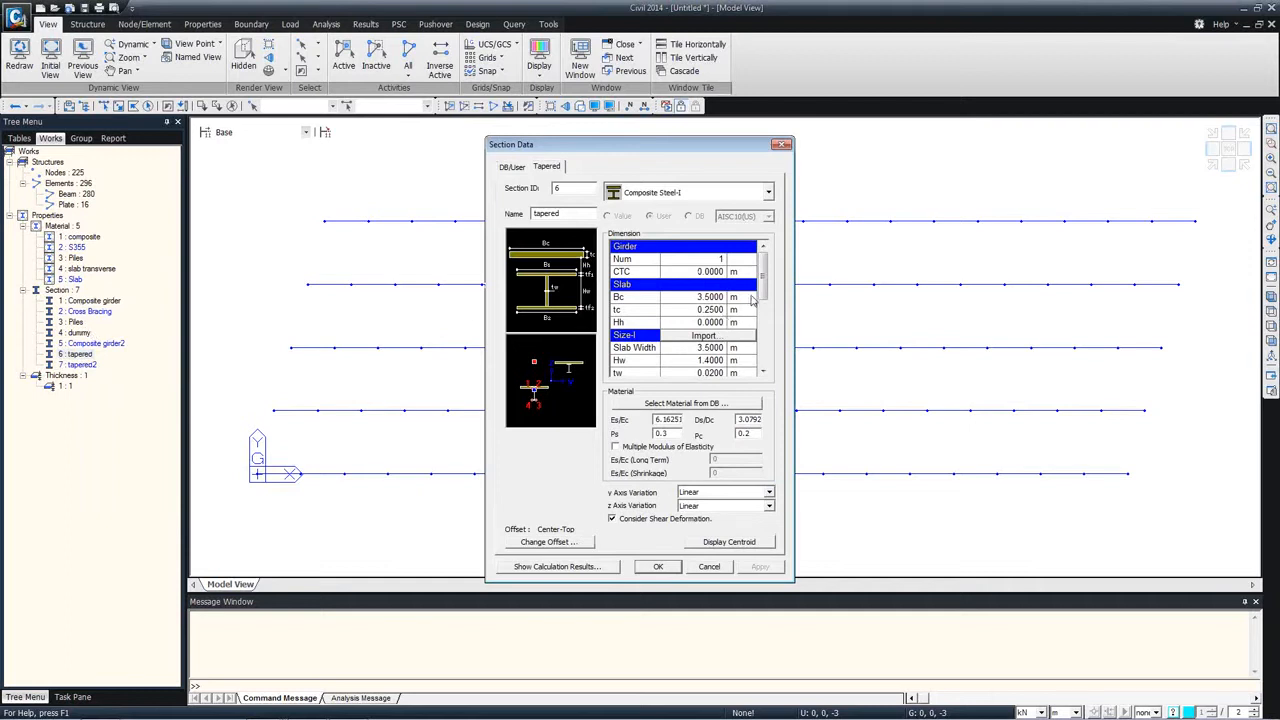
scroll(765, 290, "down", 1)
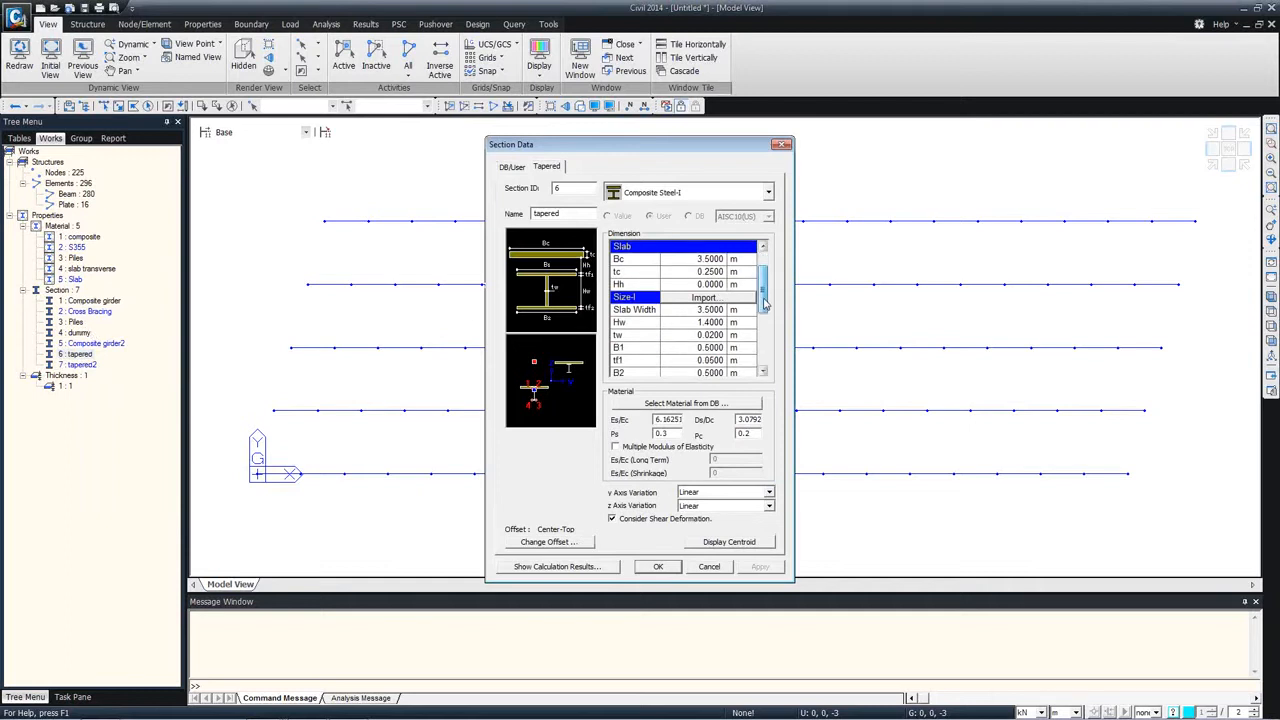
left_click(704, 298)
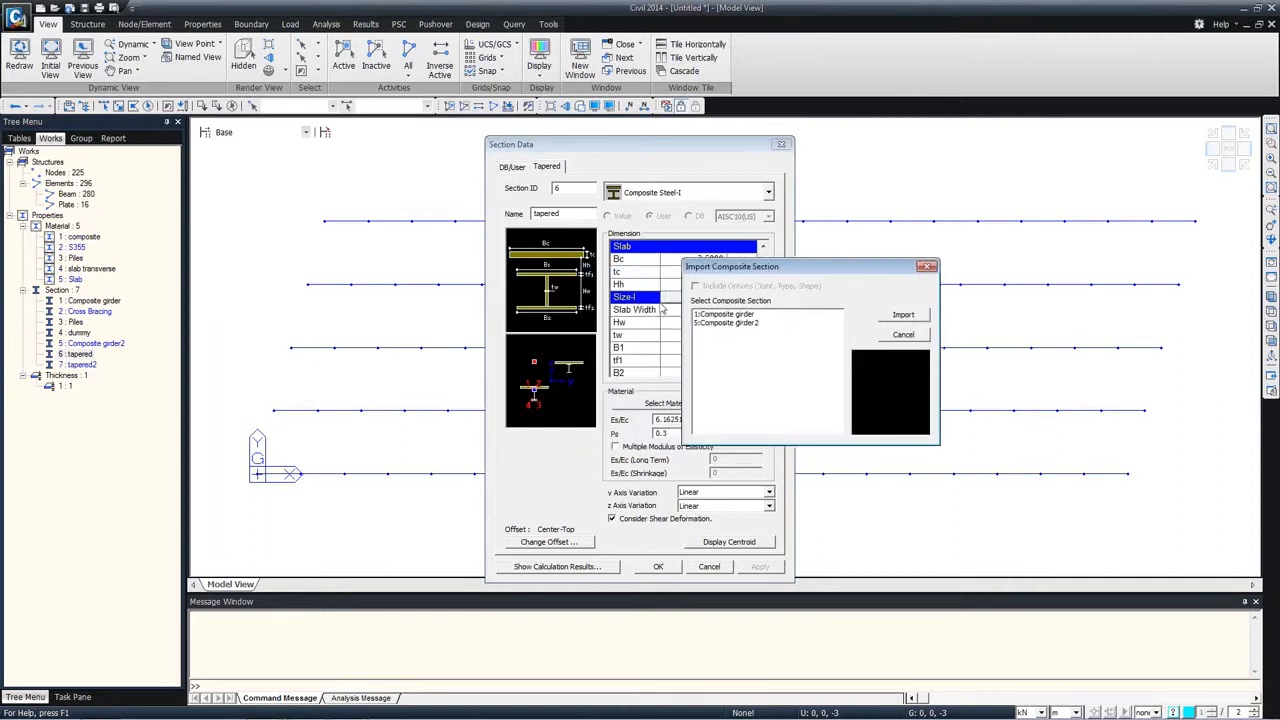
left_click(736, 316)
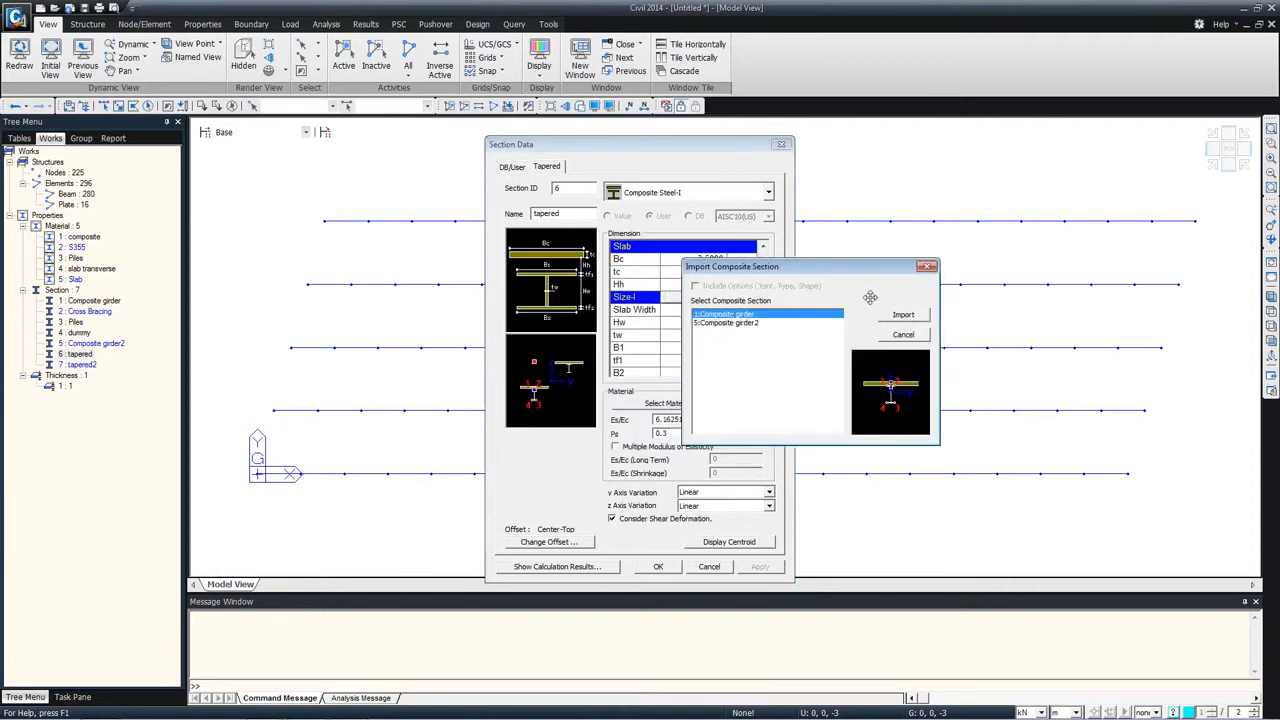
left_click(927, 268)
scroll(732, 326, "down", 4)
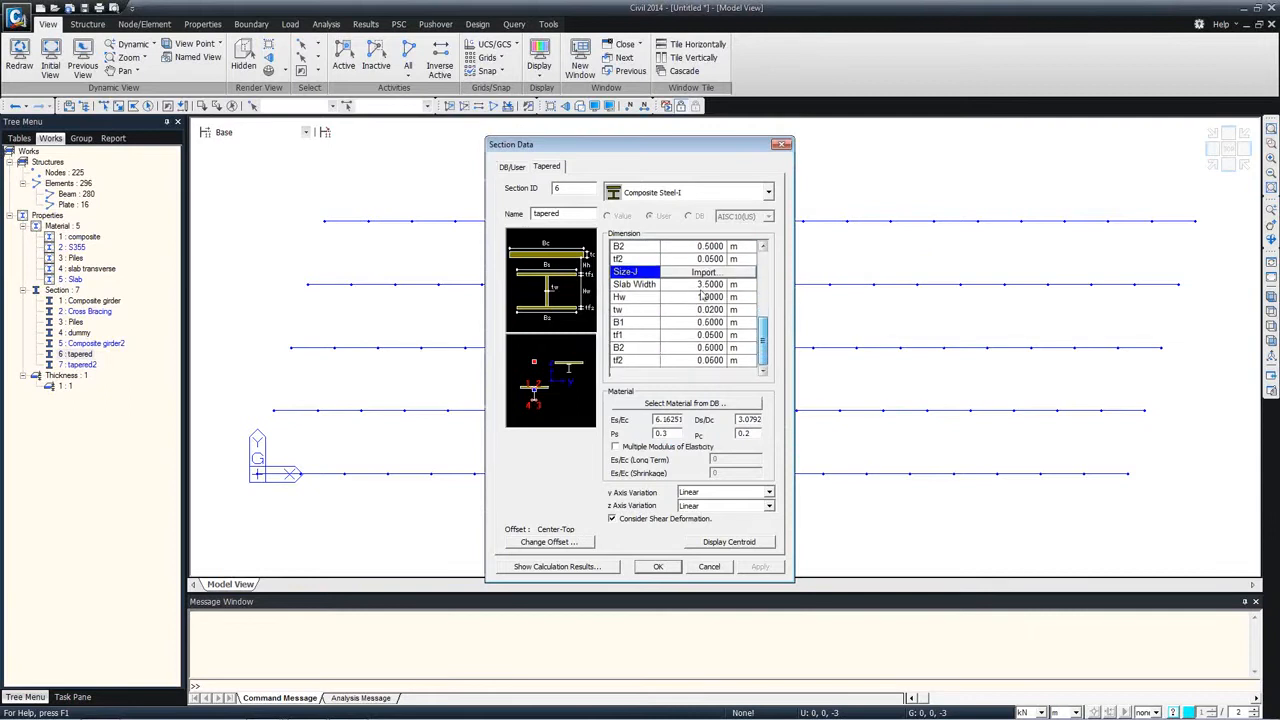
left_click(688, 272)
left_click(758, 275)
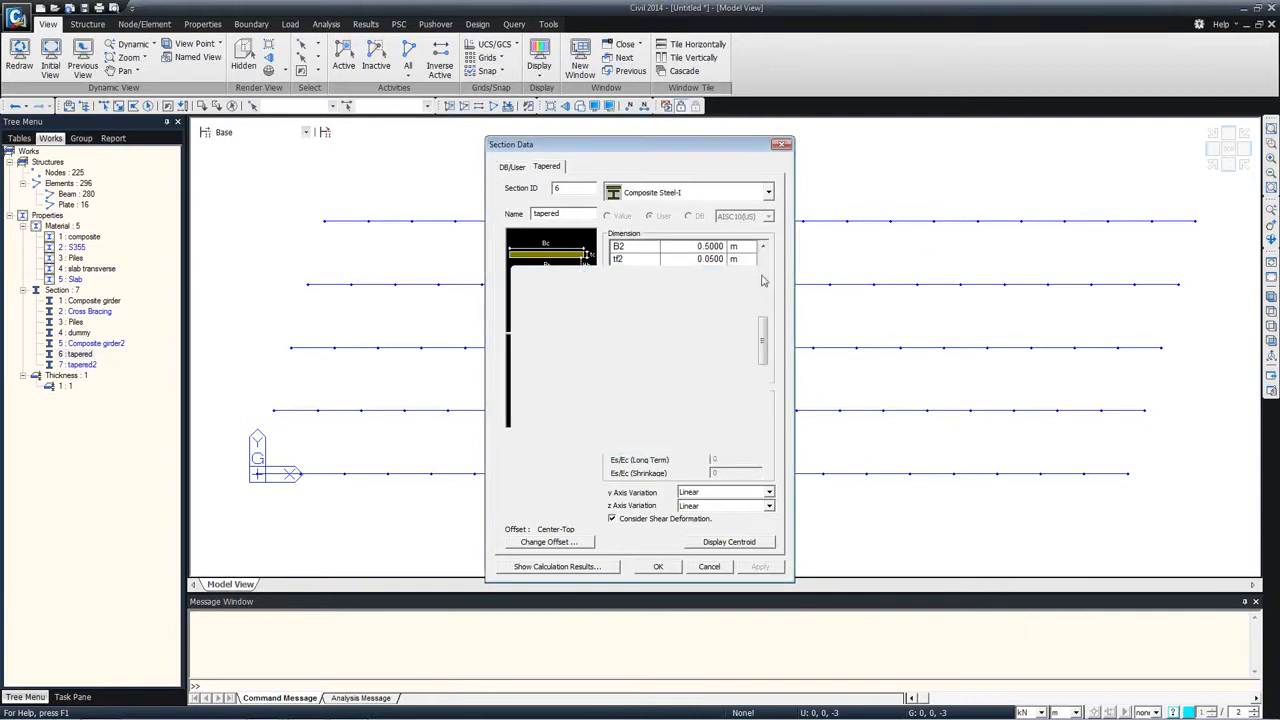
left_click_drag(764, 320, 767, 289)
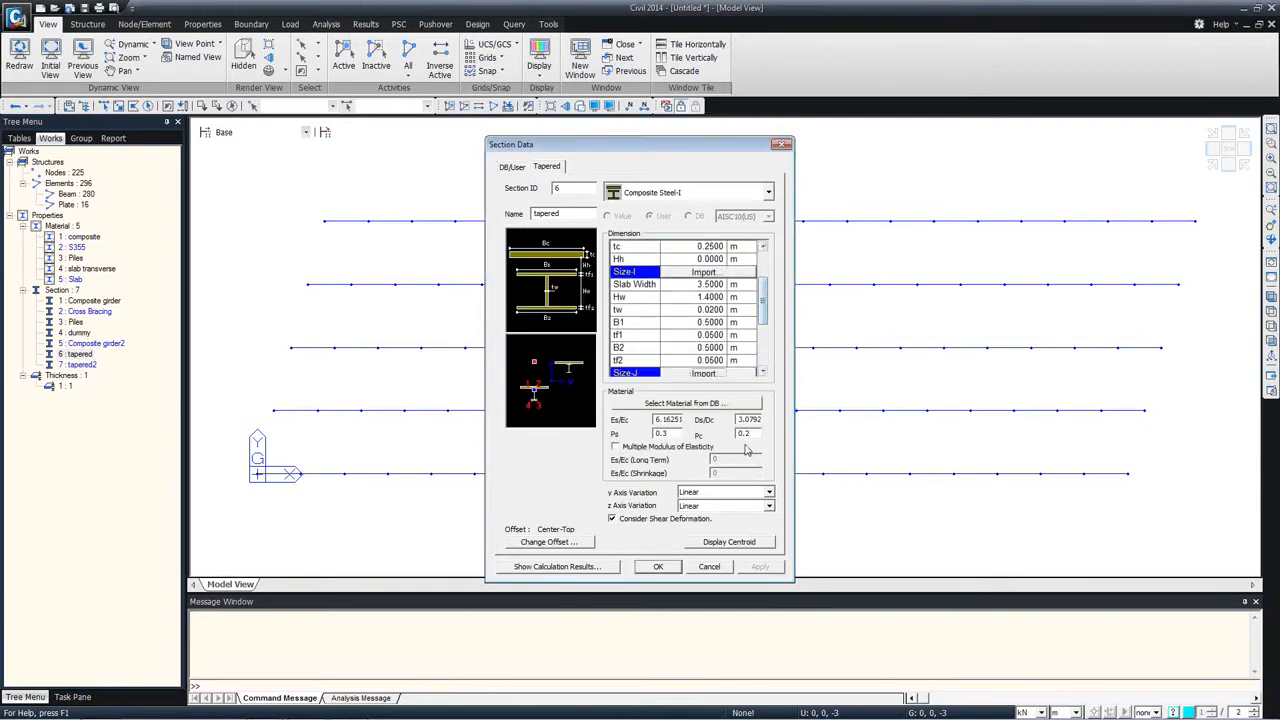
left_click(729, 566)
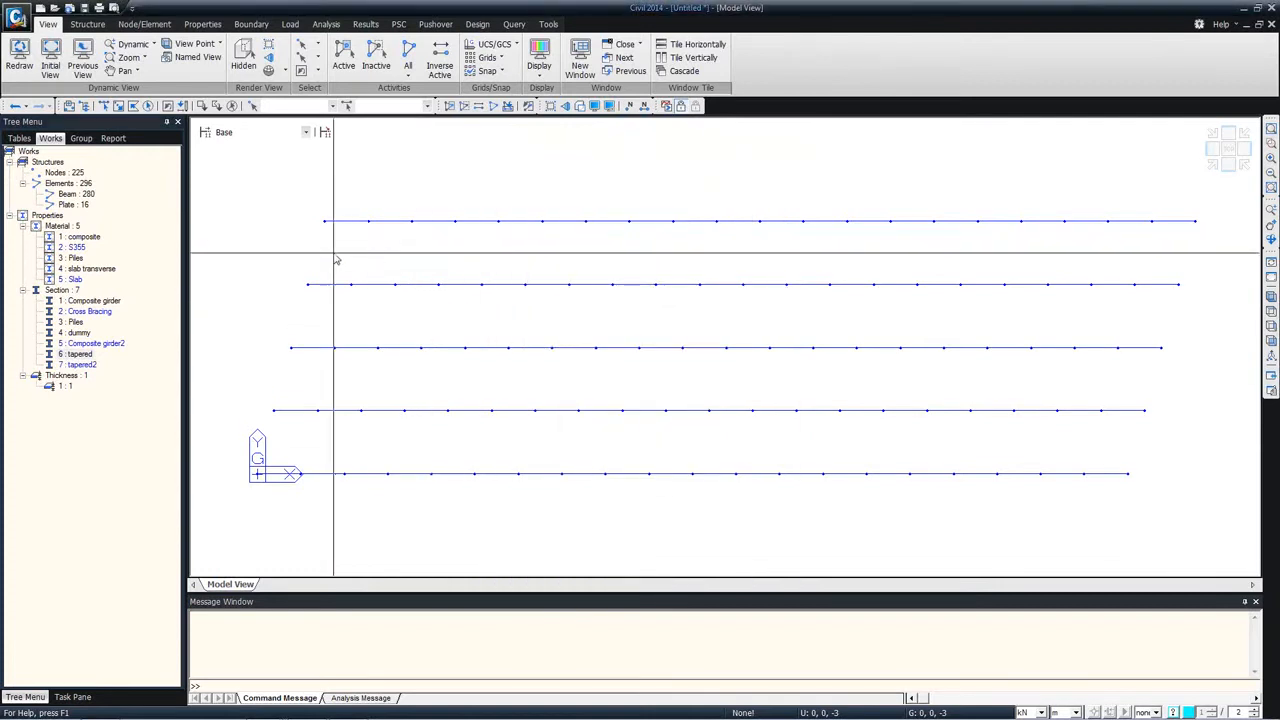
Step: Select the first four elements of all five girders at the origin end with a polygon and assign them the tapered section
left_click(104, 106)
left_click_drag(224, 190, 386, 329)
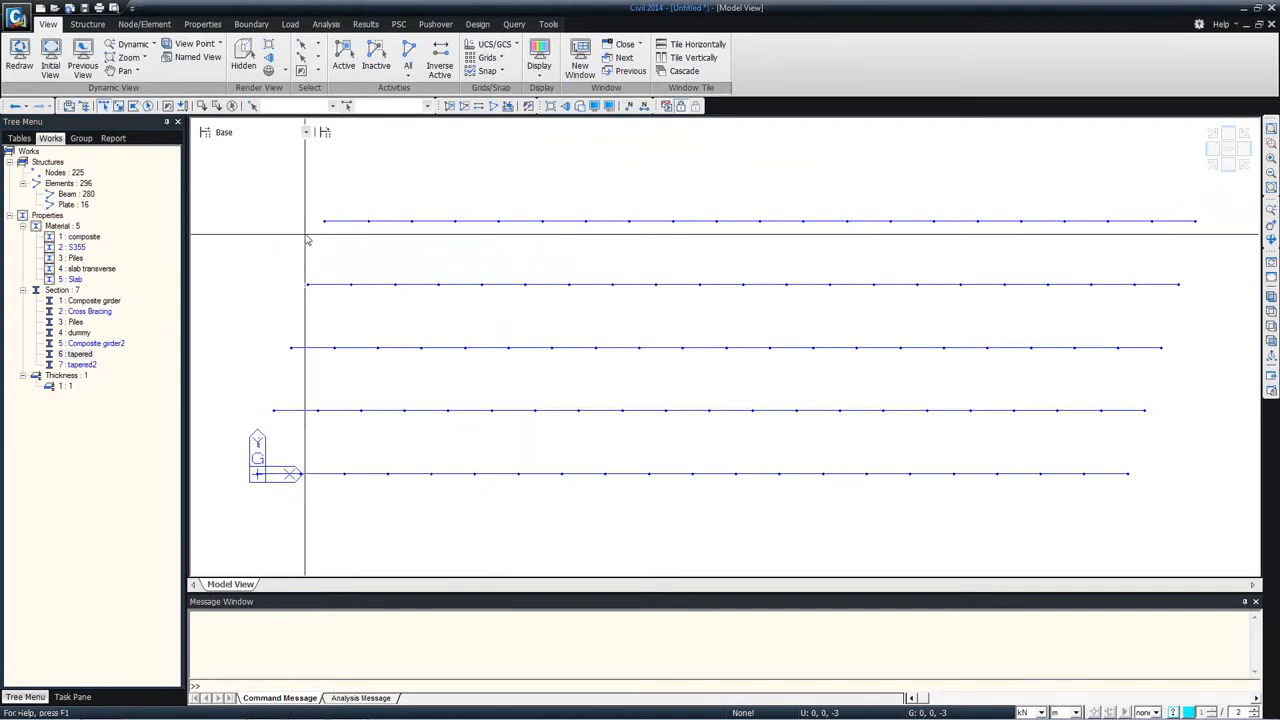
left_click(133, 106)
left_click(264, 194)
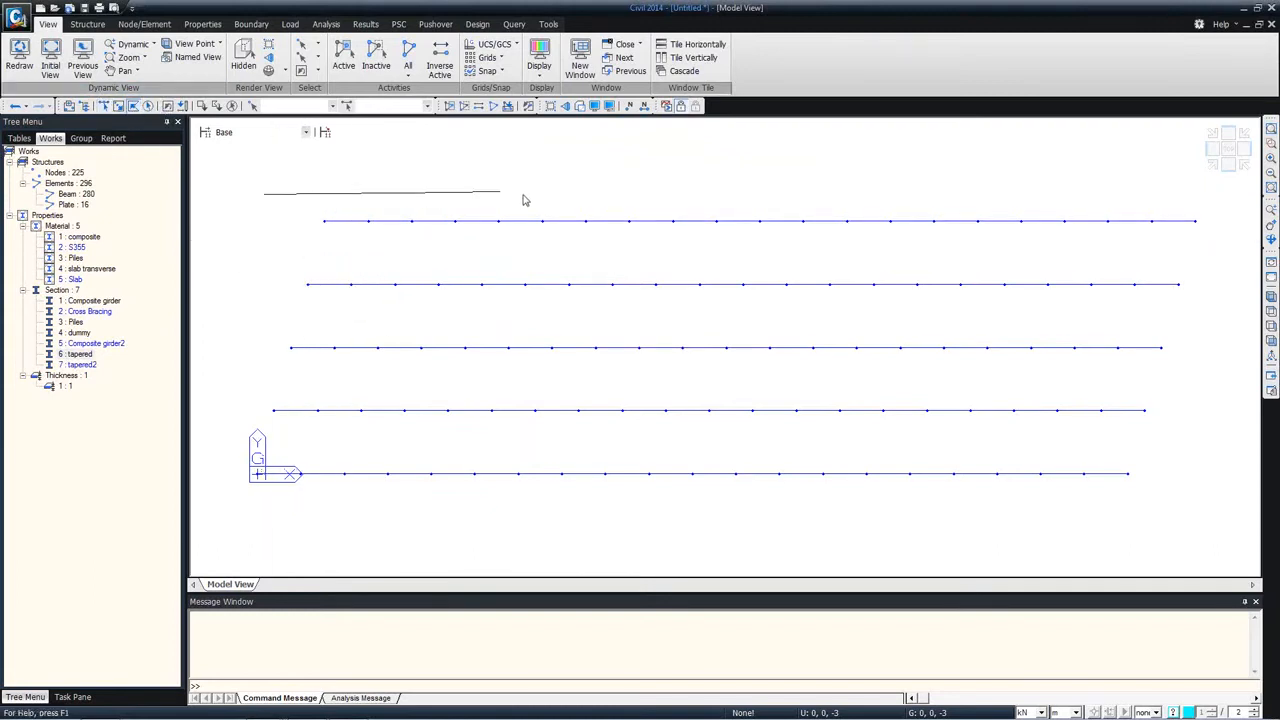
left_click(523, 207)
left_click(447, 502)
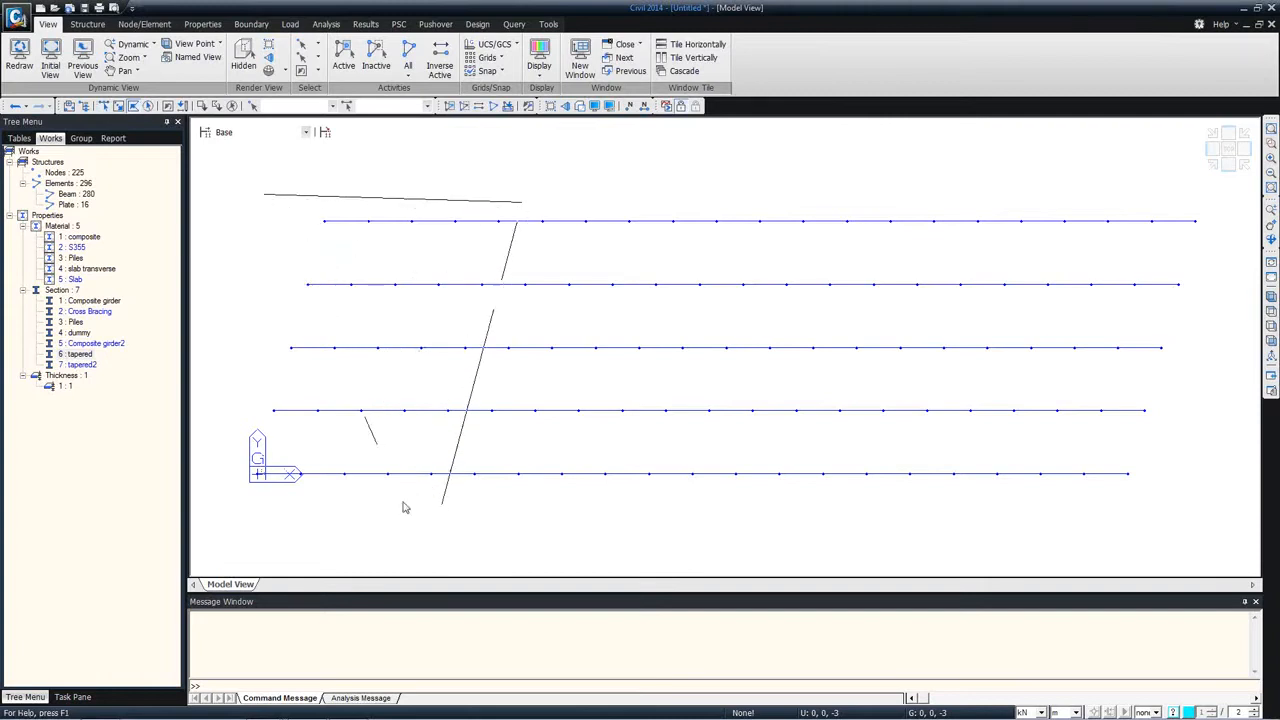
double_click(219, 509)
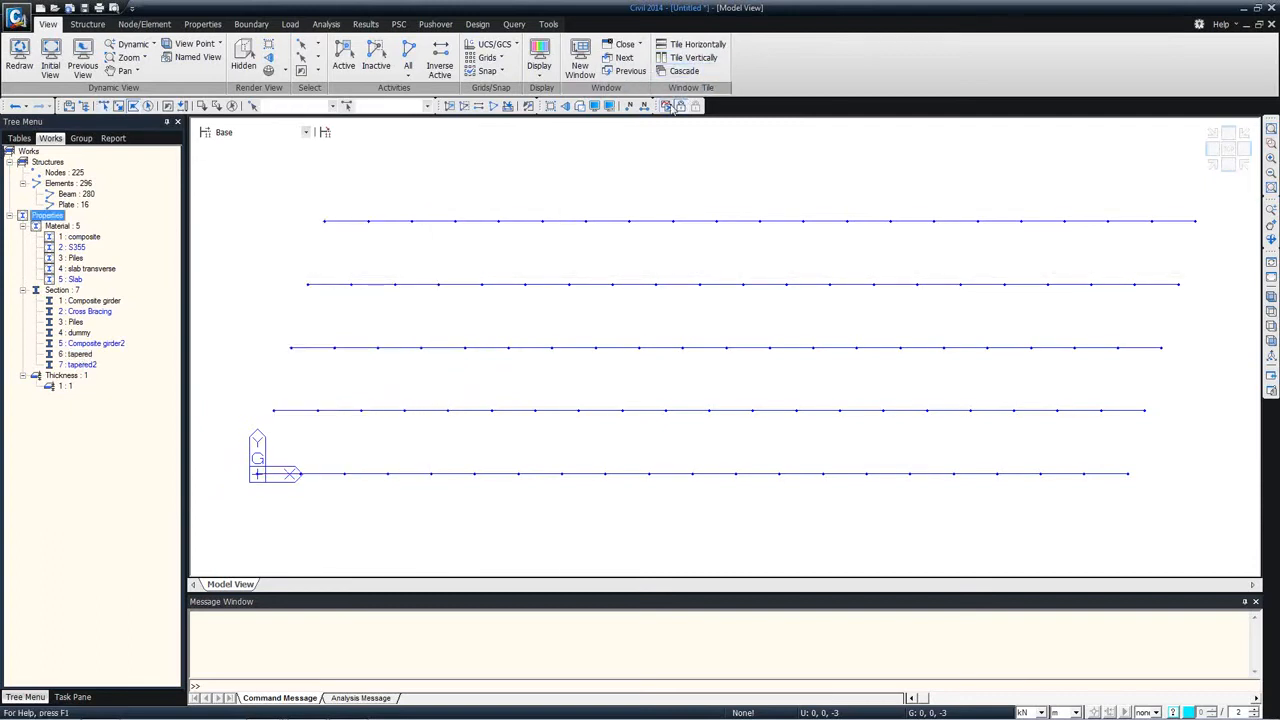
Step: Display the girders as solids and examine the tapered end in elevation and perspective before returning to plan view
left_click(594, 106)
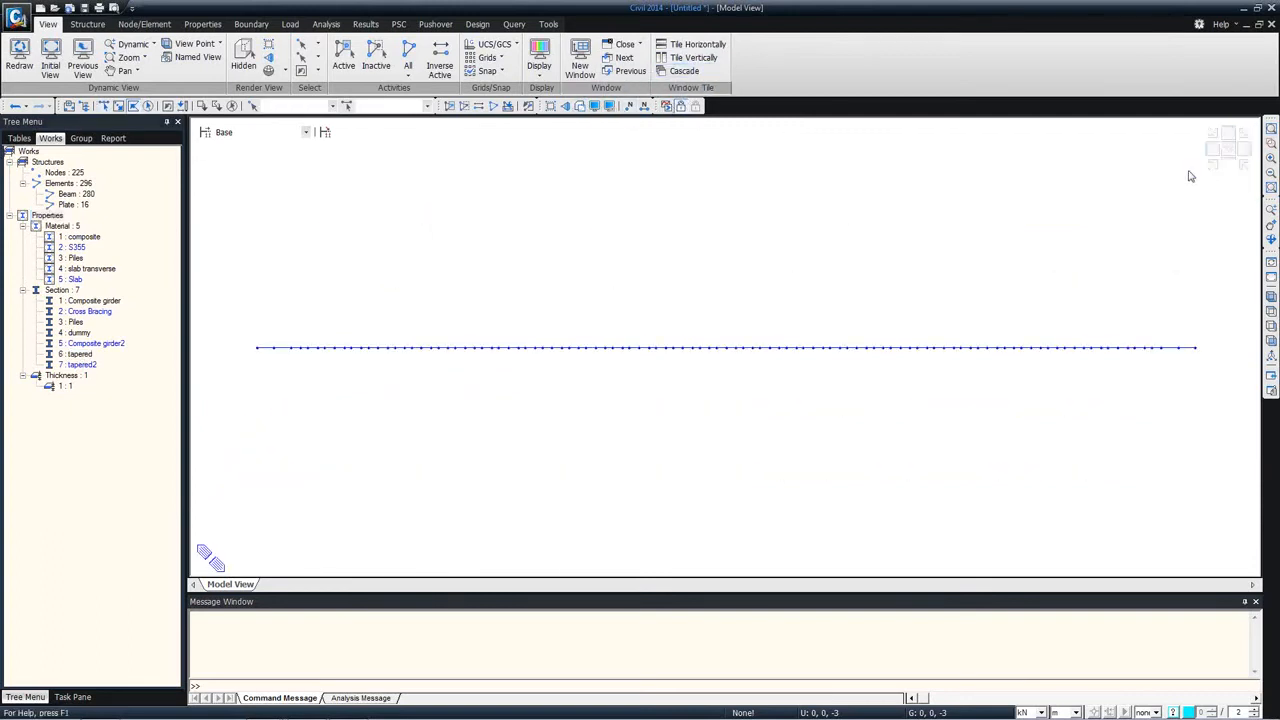
left_click(578, 106)
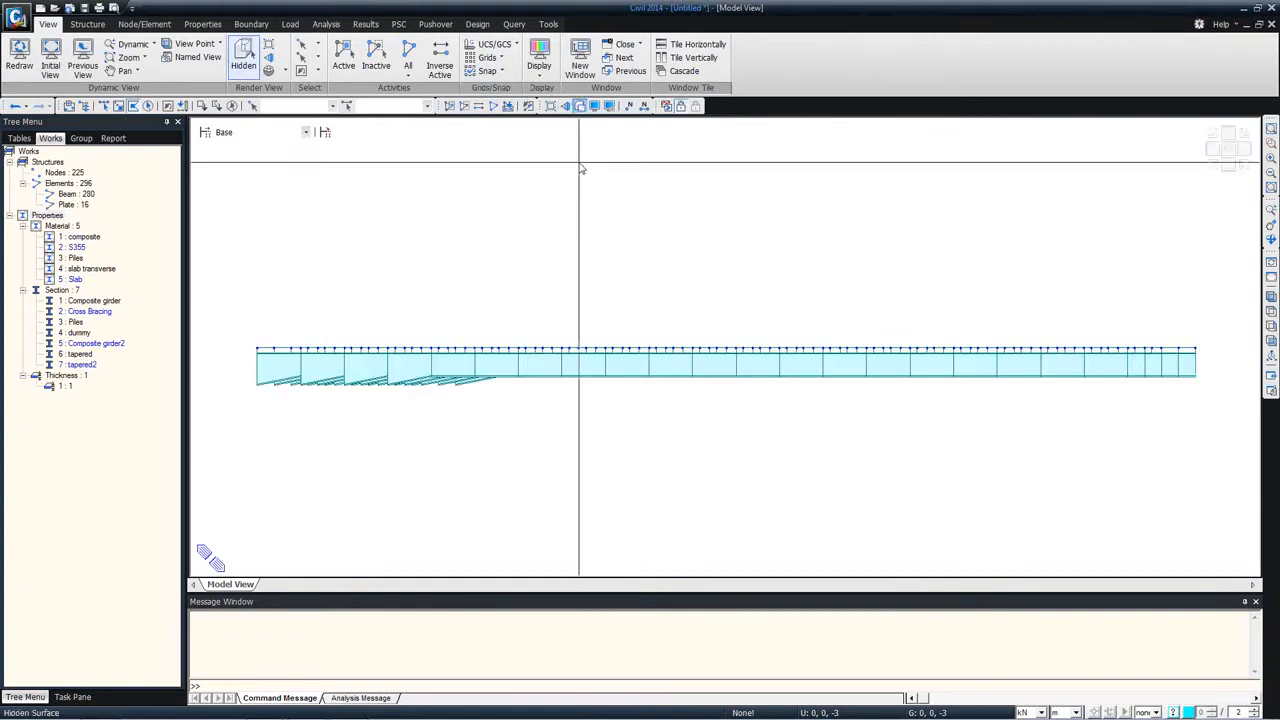
middle_click_drag(477, 356, 477, 359, "ctrl")
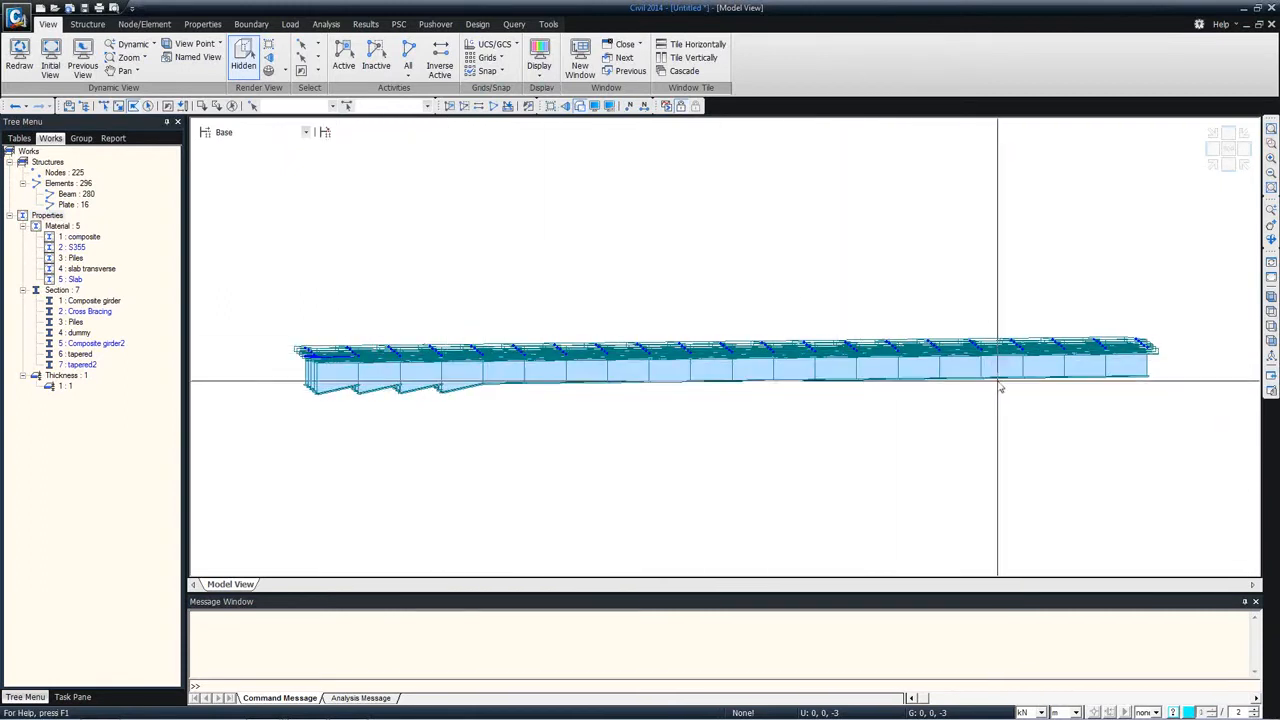
left_click(1232, 150)
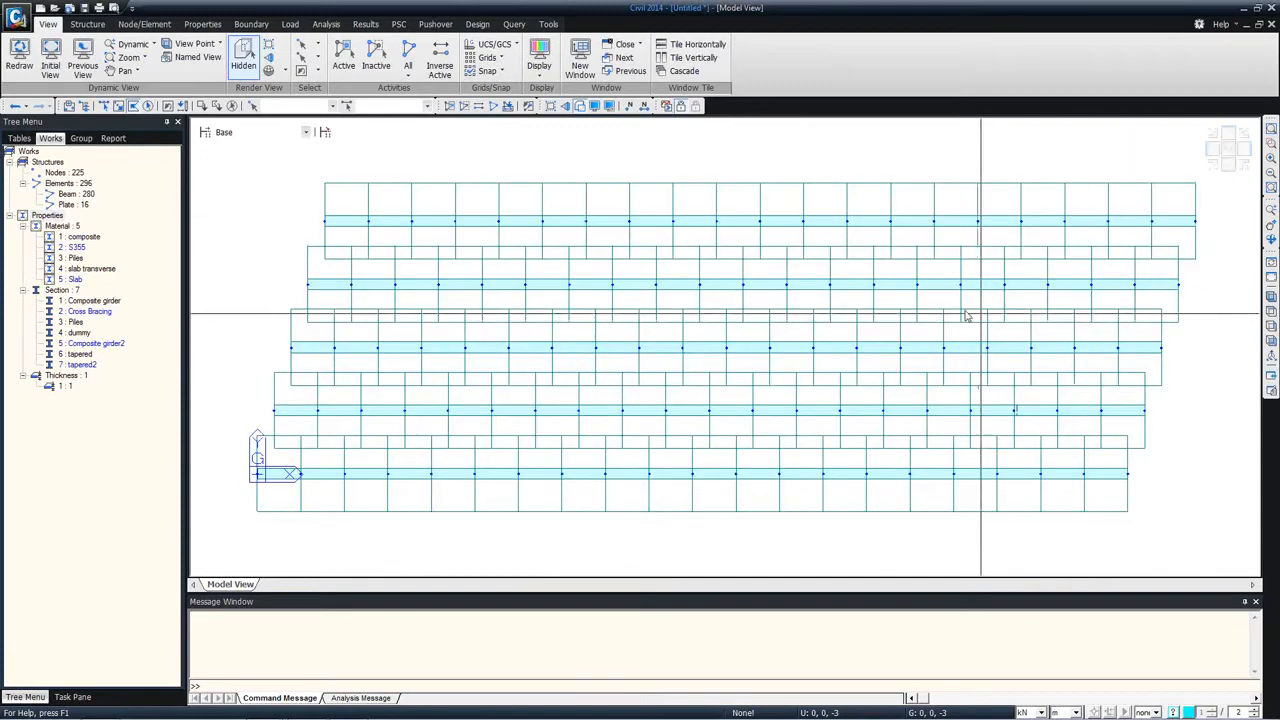
Step: Show the girders as plain lines, select the last four elements of each with a polygon and assign them the tapered2 section
left_click(579, 106)
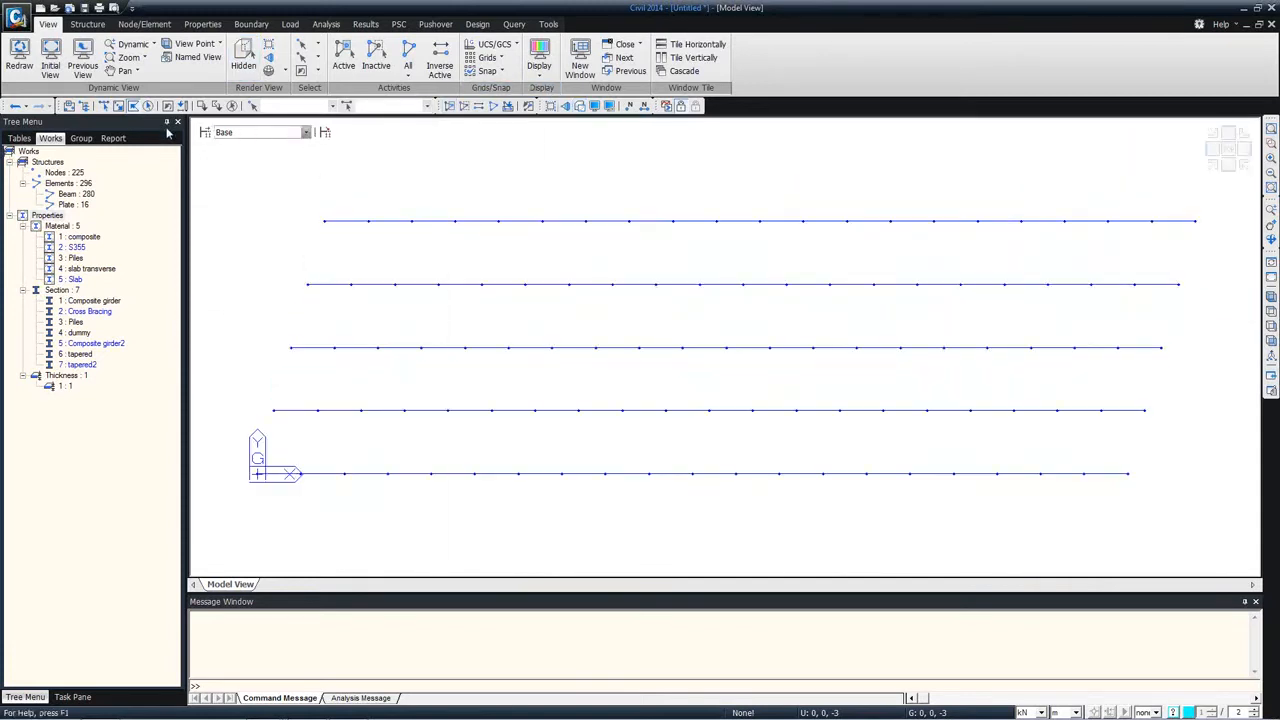
left_click(130, 105)
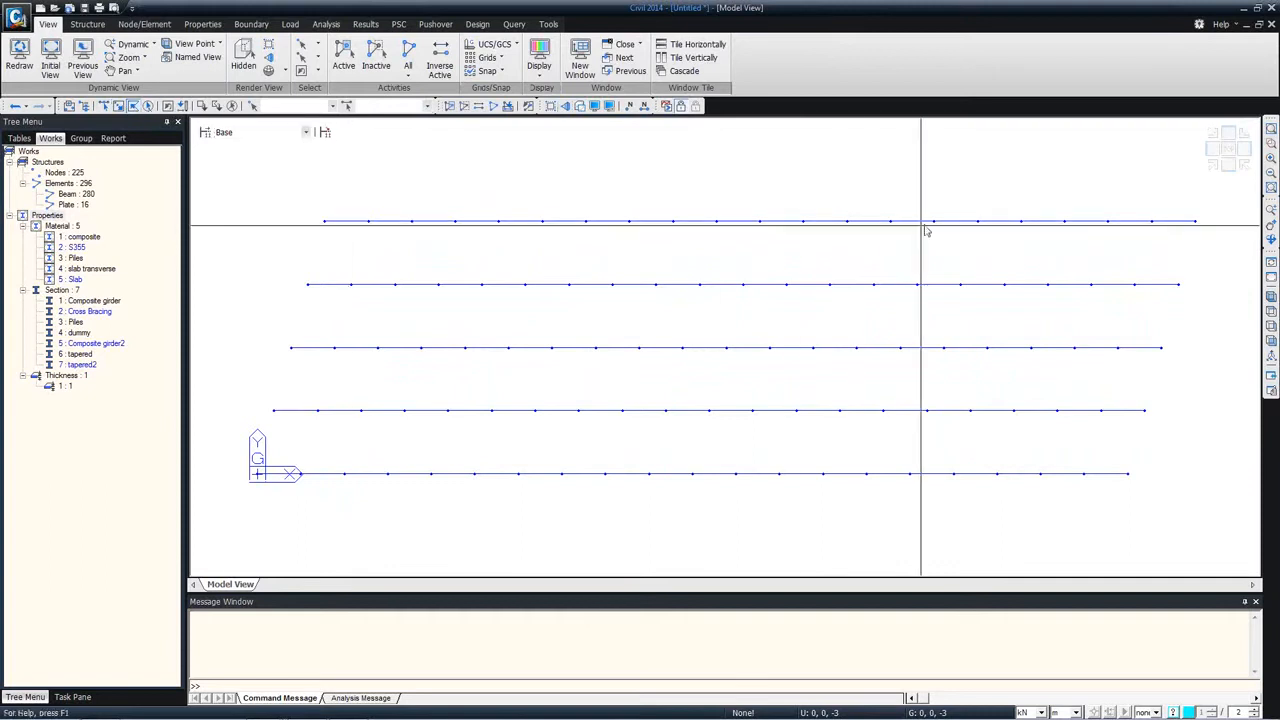
left_click(1011, 193)
left_click(907, 537)
left_click(1171, 508)
double_click(1206, 243)
left_click_drag(89, 367, 620, 357)
middle_click_drag(593, 457, 598, 371, "ctrl")
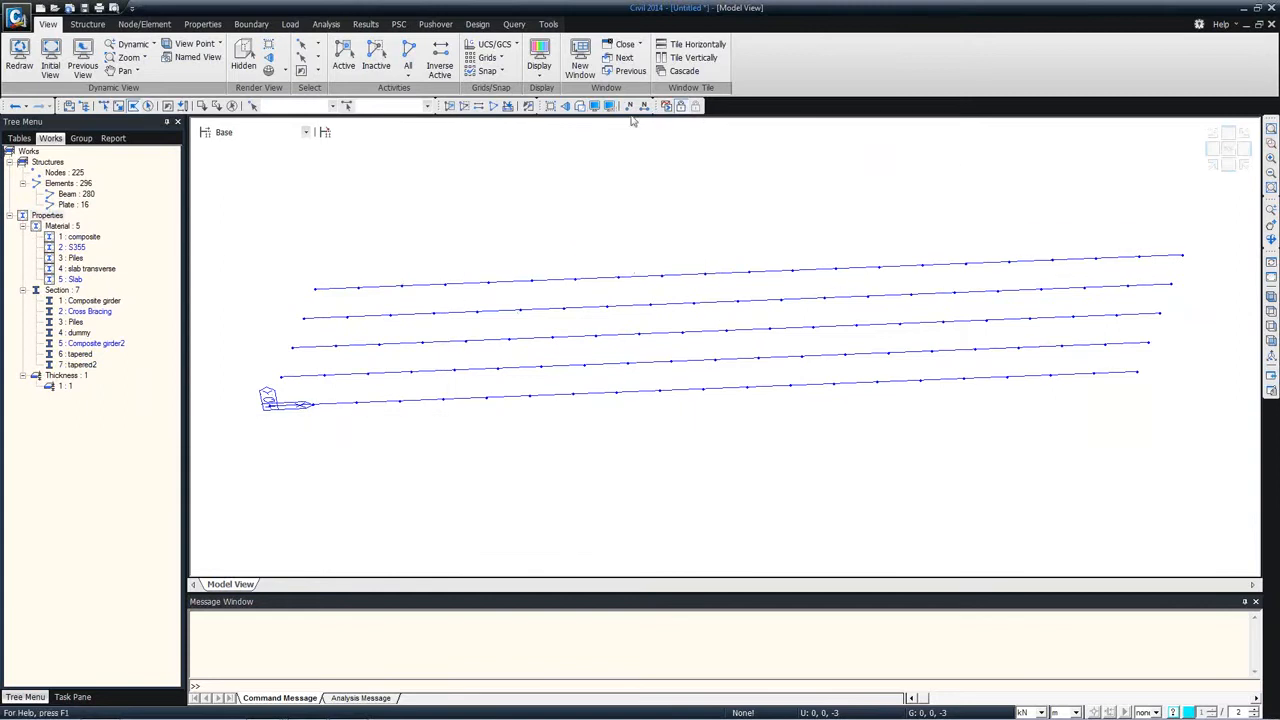
Step: Start a Tapered Section Group named taperd 1 and show the works tree in a second tree menu
left_click(594, 106)
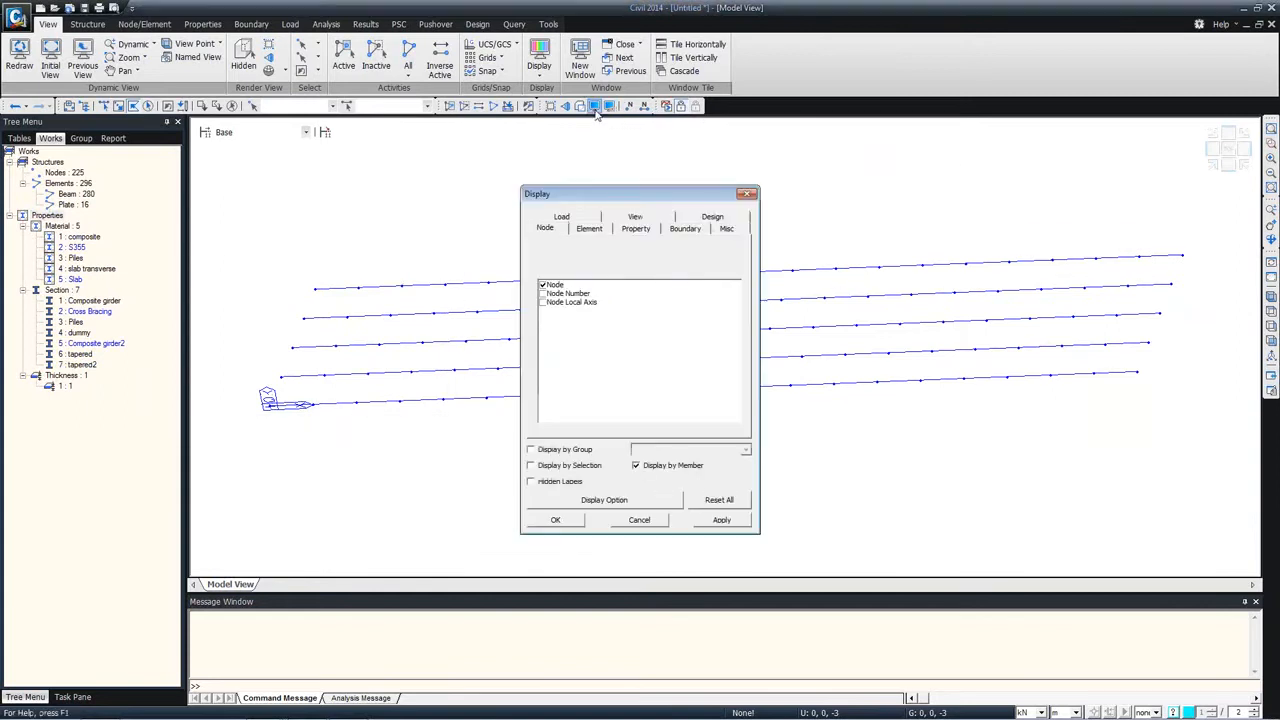
left_click(747, 193)
left_click(202, 24)
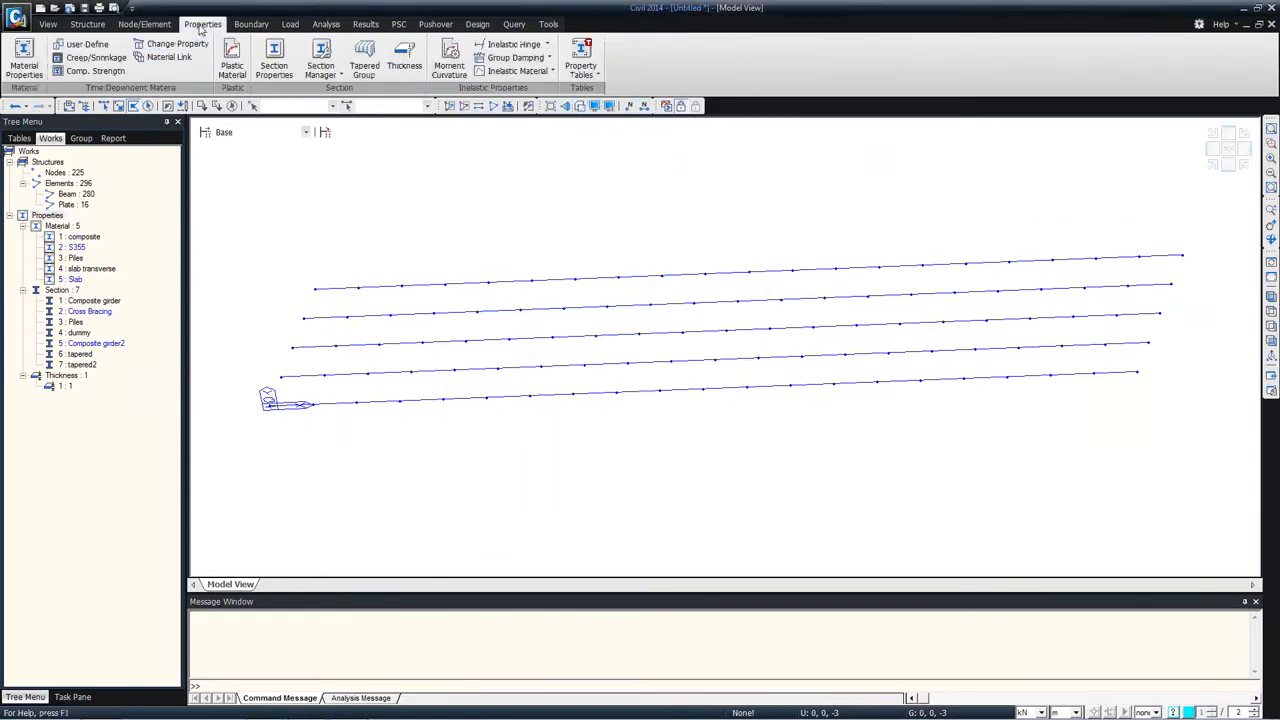
left_click(364, 68)
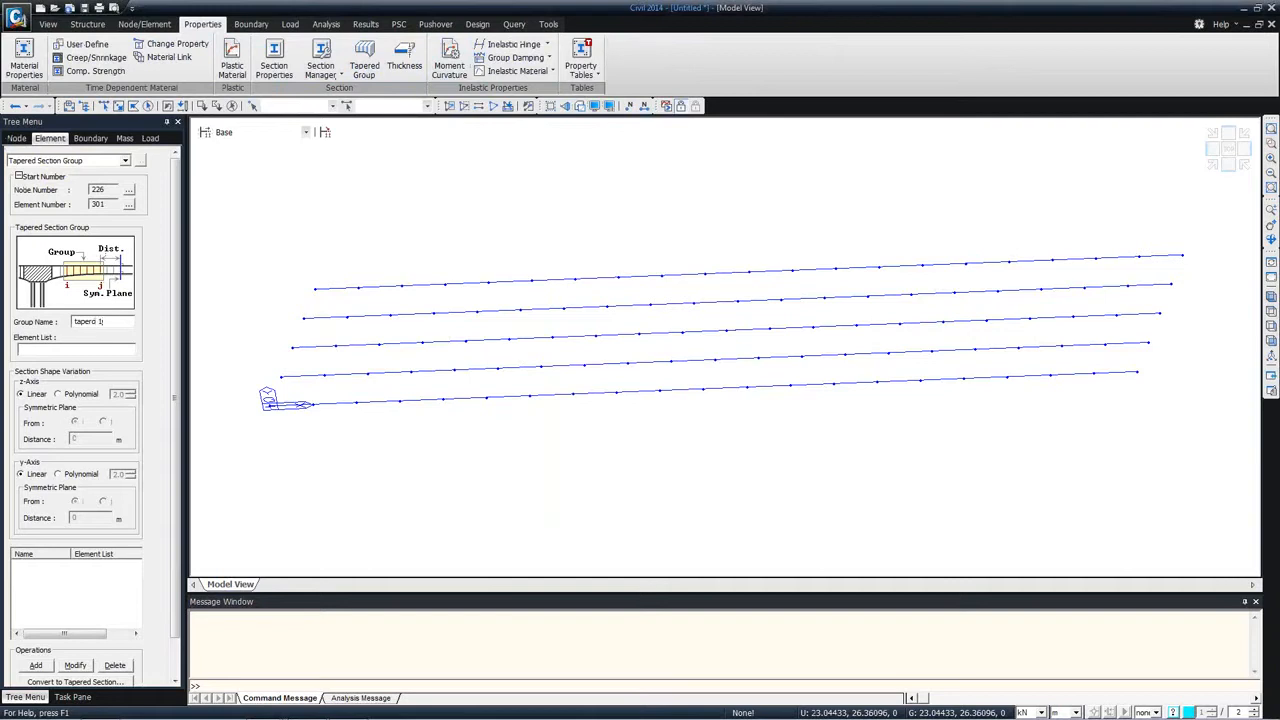
right_click(937, 108)
left_click(955, 131)
left_click(1144, 136)
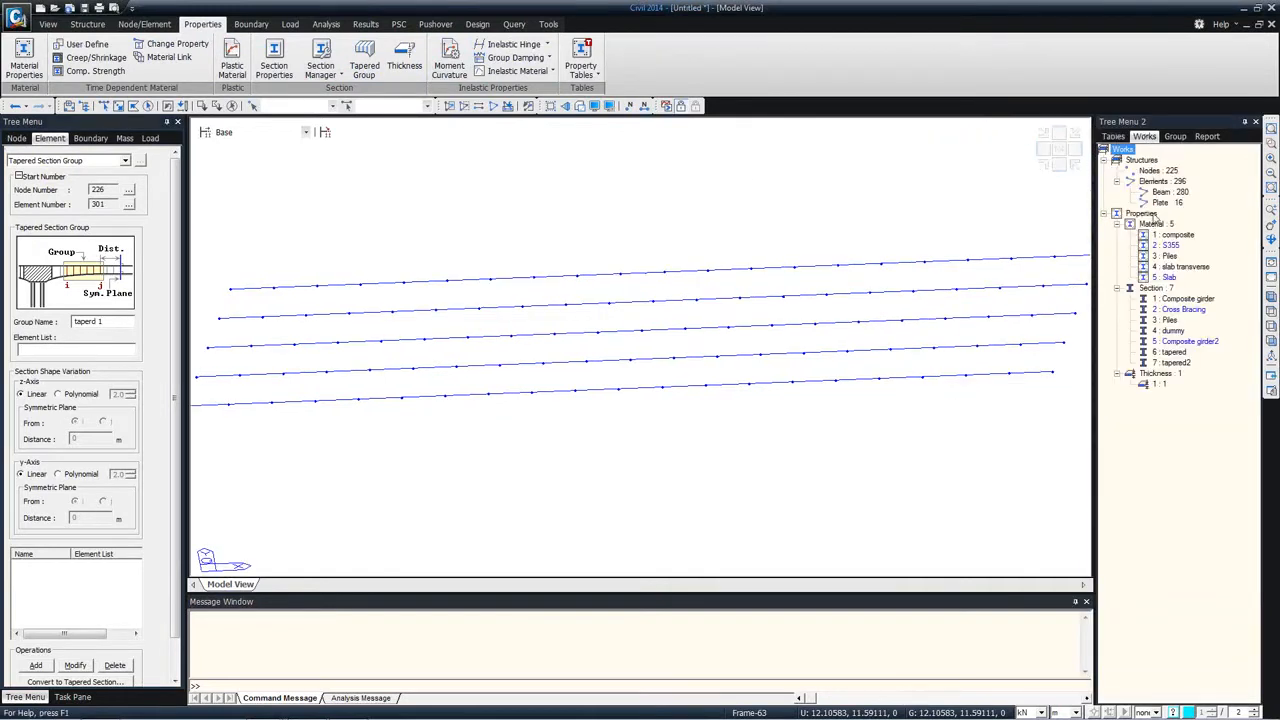
Step: Add the group taperd 1 for all elements with the tapered section, using polynomial z-axis variation of order 2.0 from the i end
double_click(1175, 353)
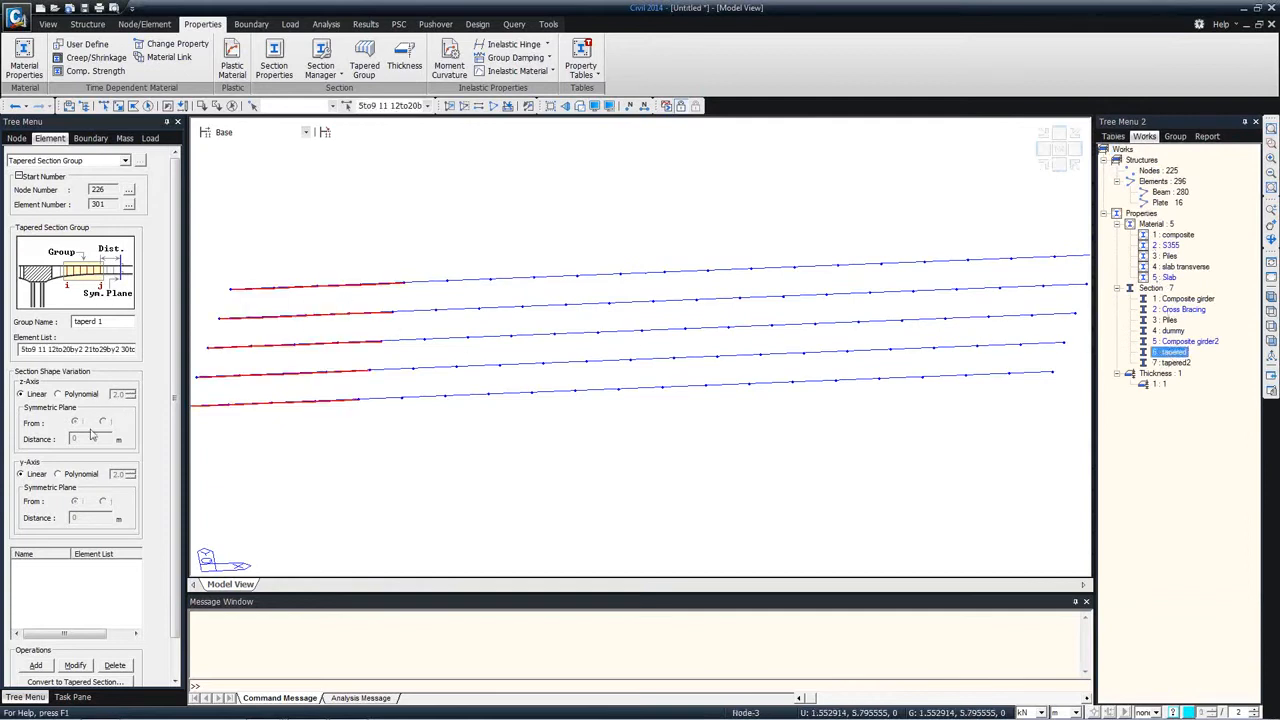
left_click(68, 396)
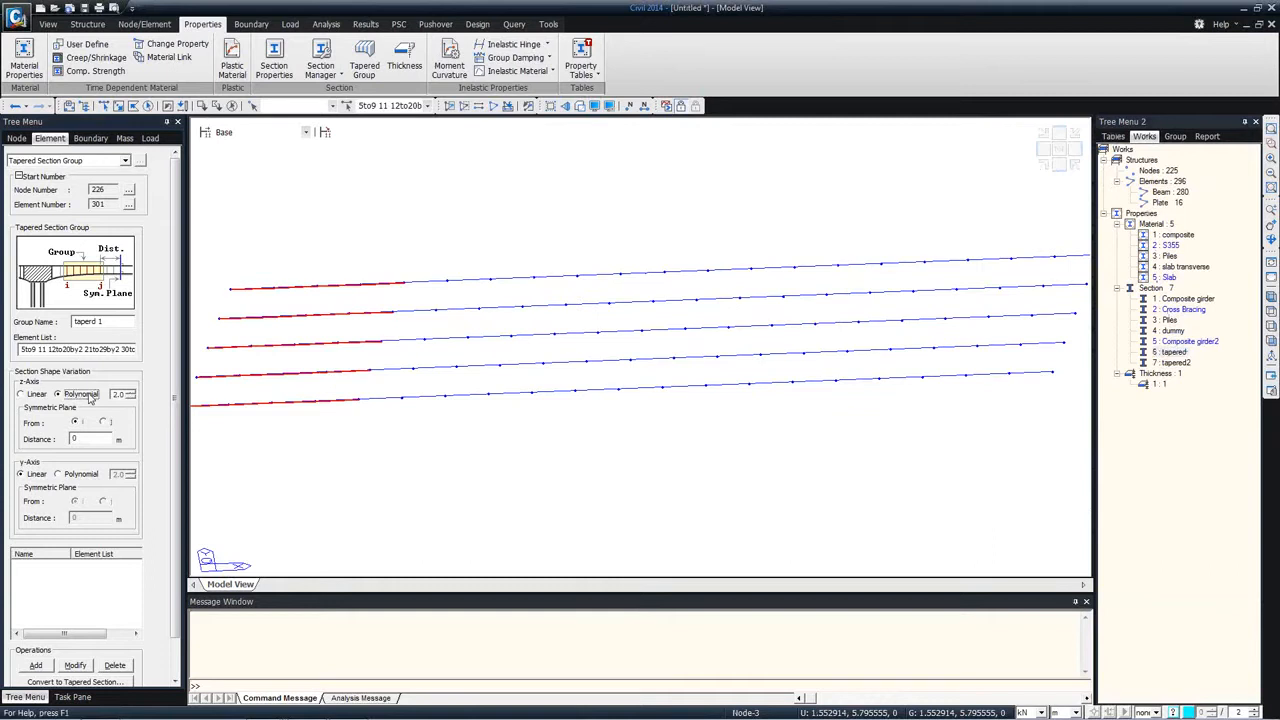
left_click(579, 106)
middle_click_drag(360, 427, 421, 362)
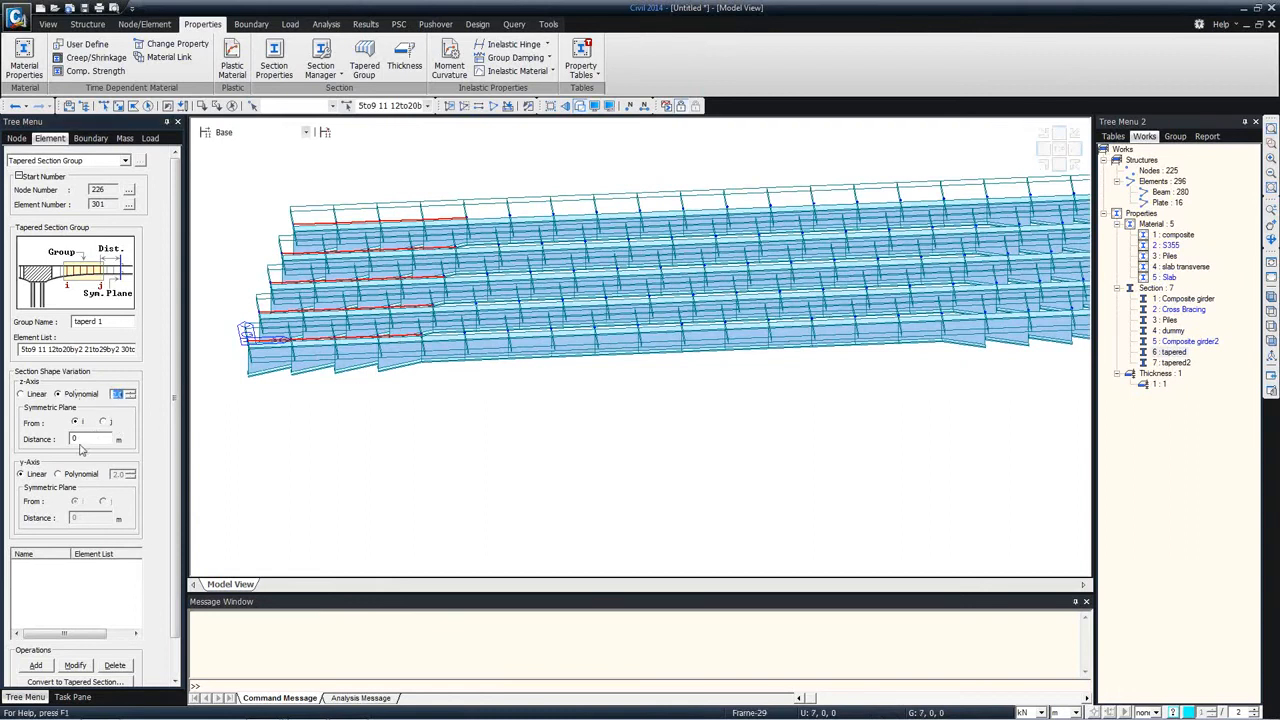
left_click(35, 665)
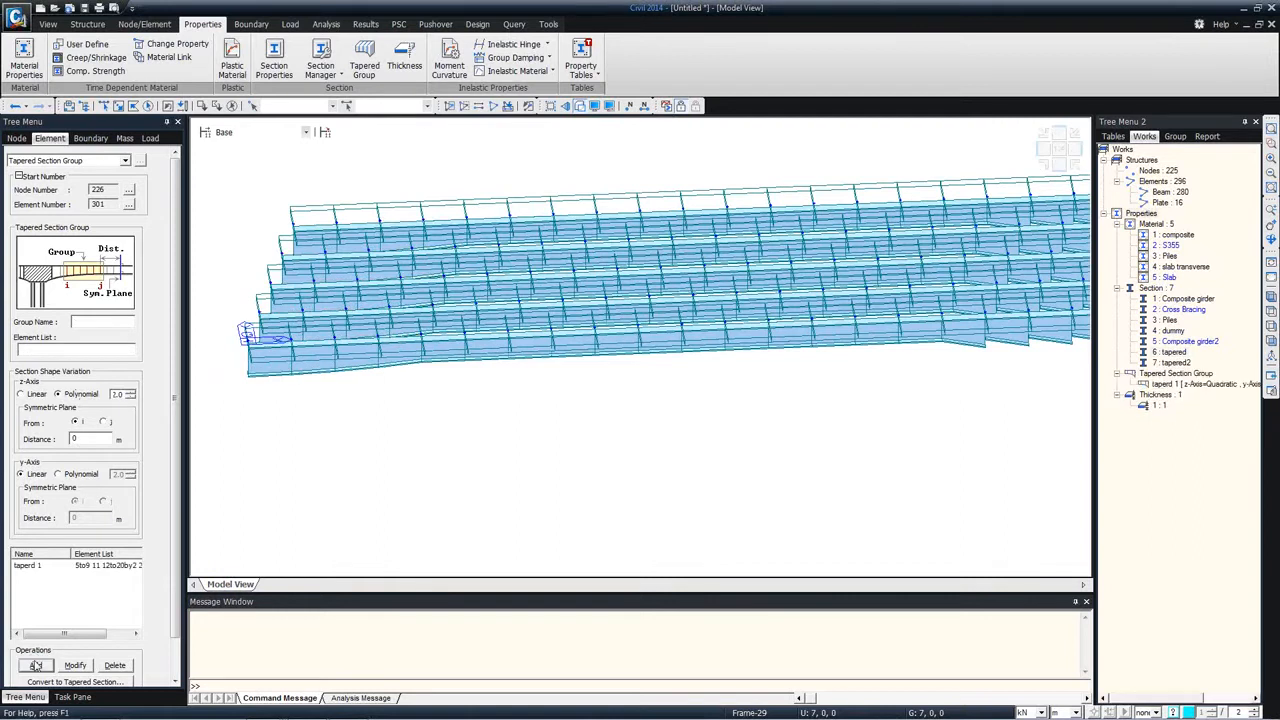
Step: Modify the taperd 1 group so that its z-axis symmetric plane is measured from the j end
left_click(79, 568)
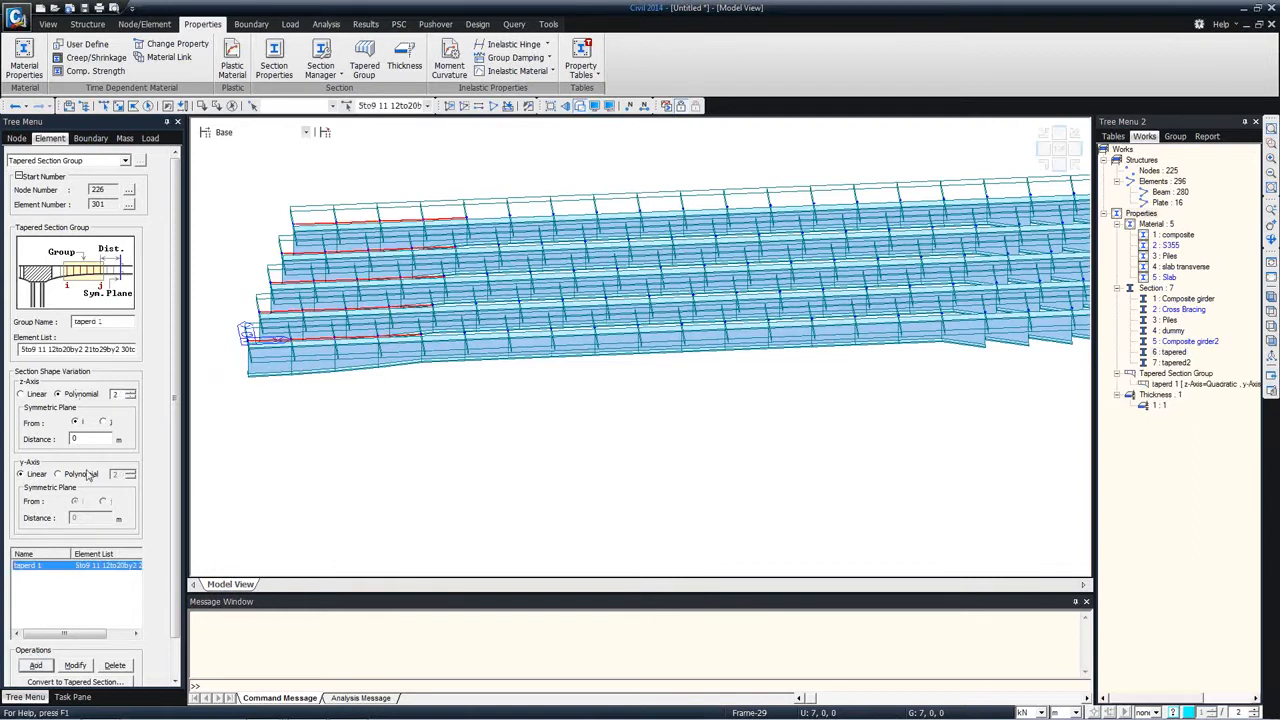
left_click(103, 422)
left_click(74, 666)
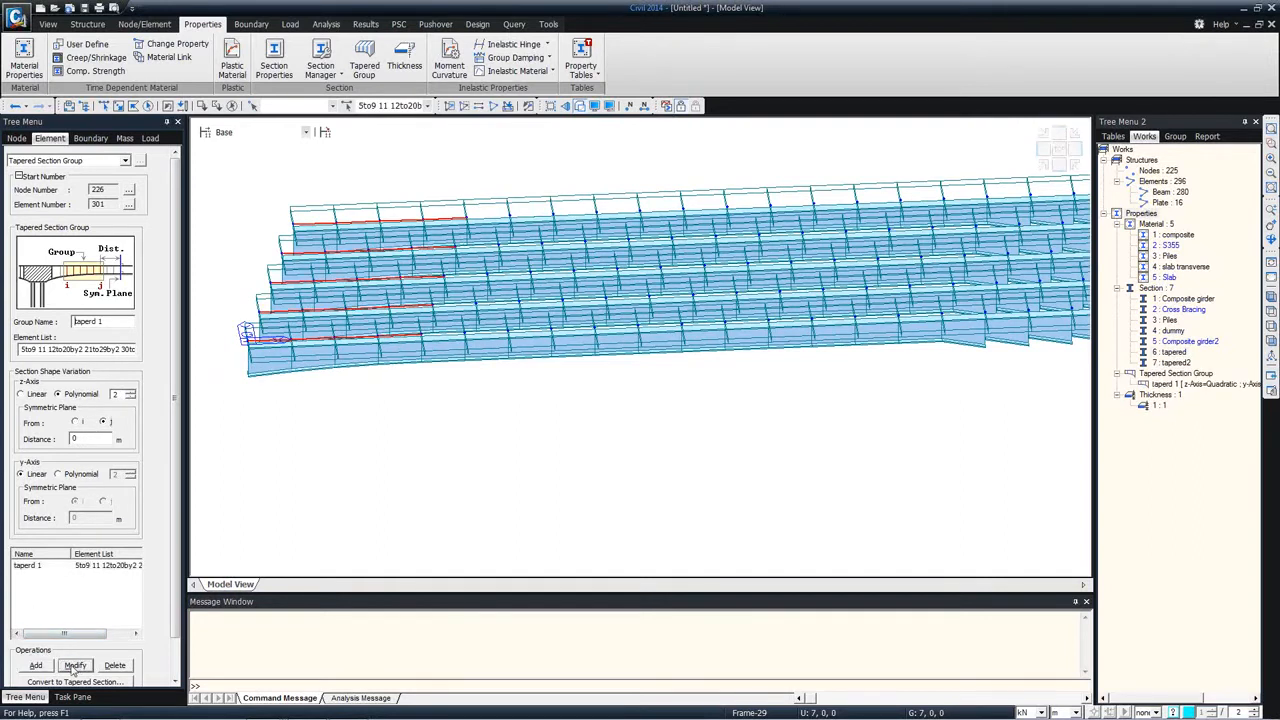
Step: Add a Tapered Section Group named taperd 2 for all tapered2 elements, with second-order polynomial z-axis variation from the i end
middle_click_drag(322, 398, 323, 351, "ctrl")
middle_click_drag(496, 333, 188, 344)
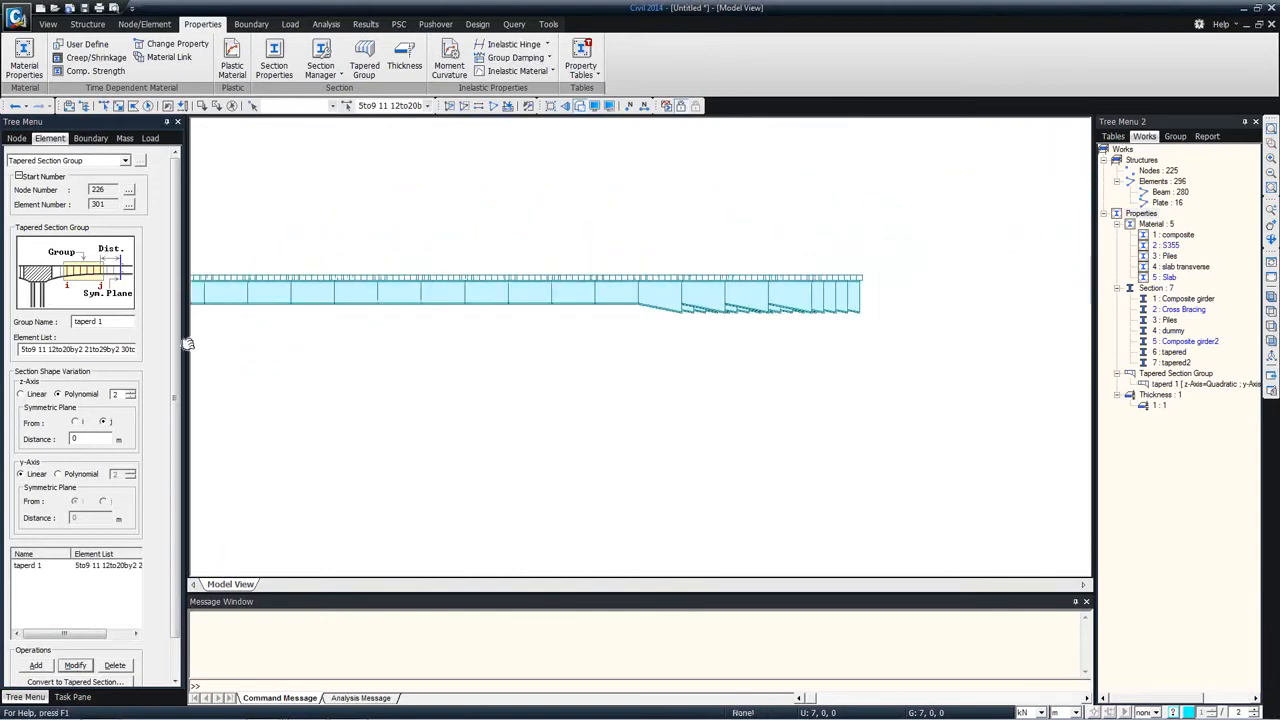
middle_click_drag(382, 342, 347, 352)
middle_click_drag(491, 343, 506, 349, "ctrl")
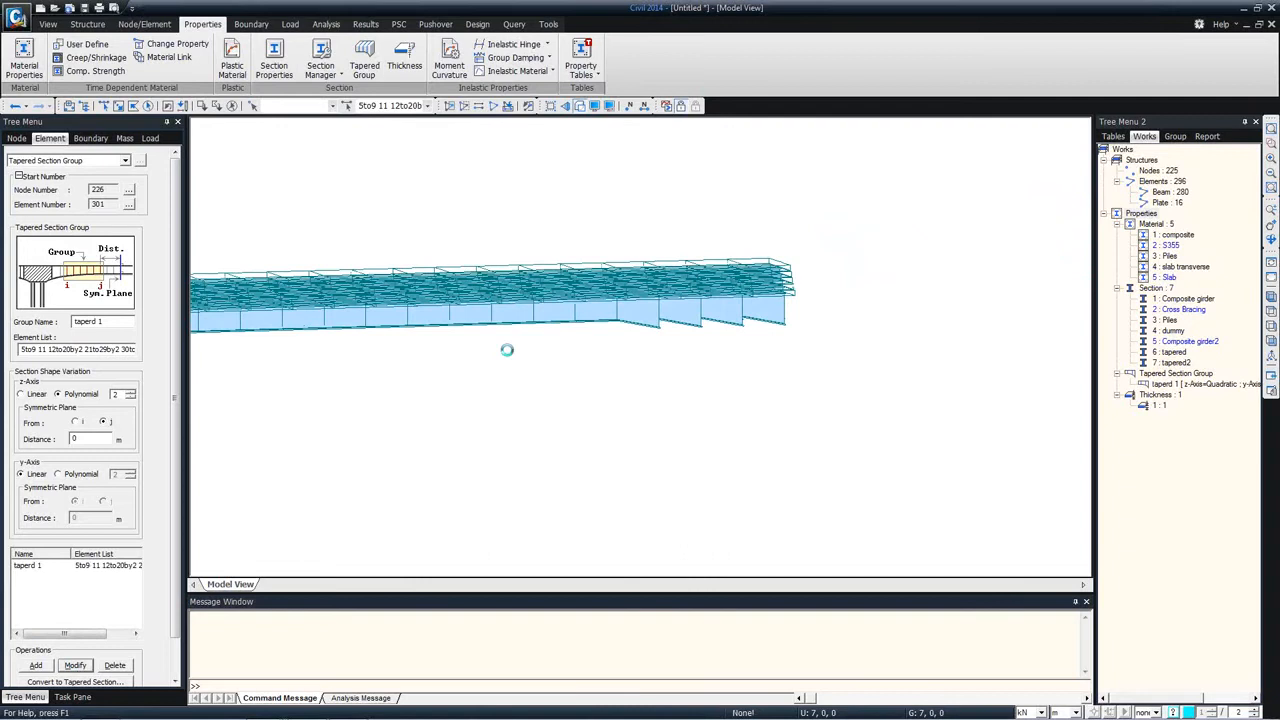
left_click(1185, 363)
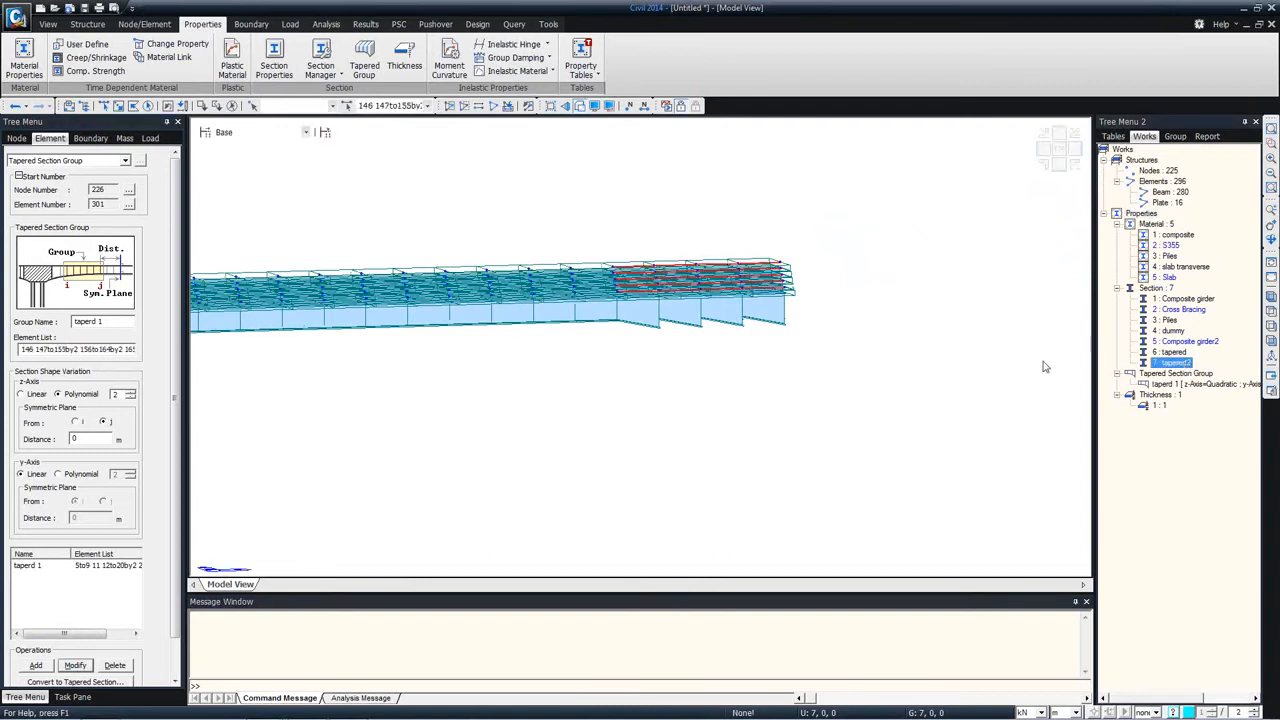
left_click(101, 349)
left_click(232, 106)
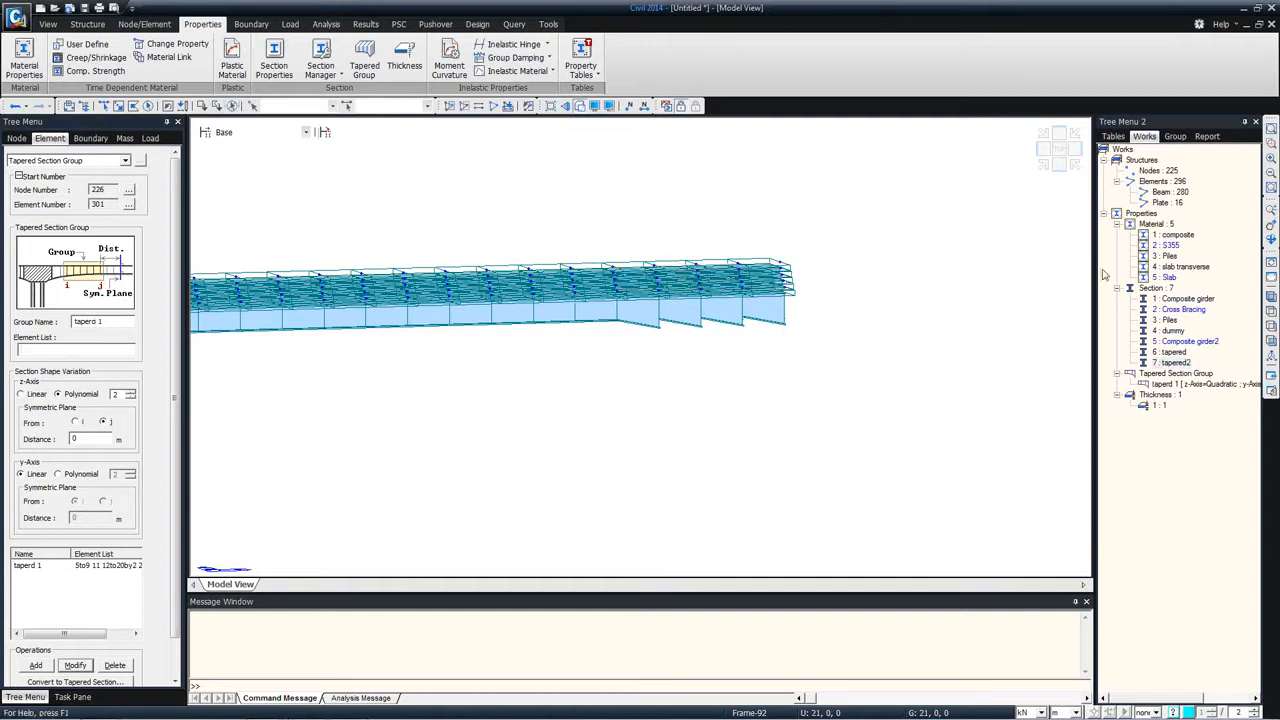
left_click(1177, 363)
left_click(101, 321)
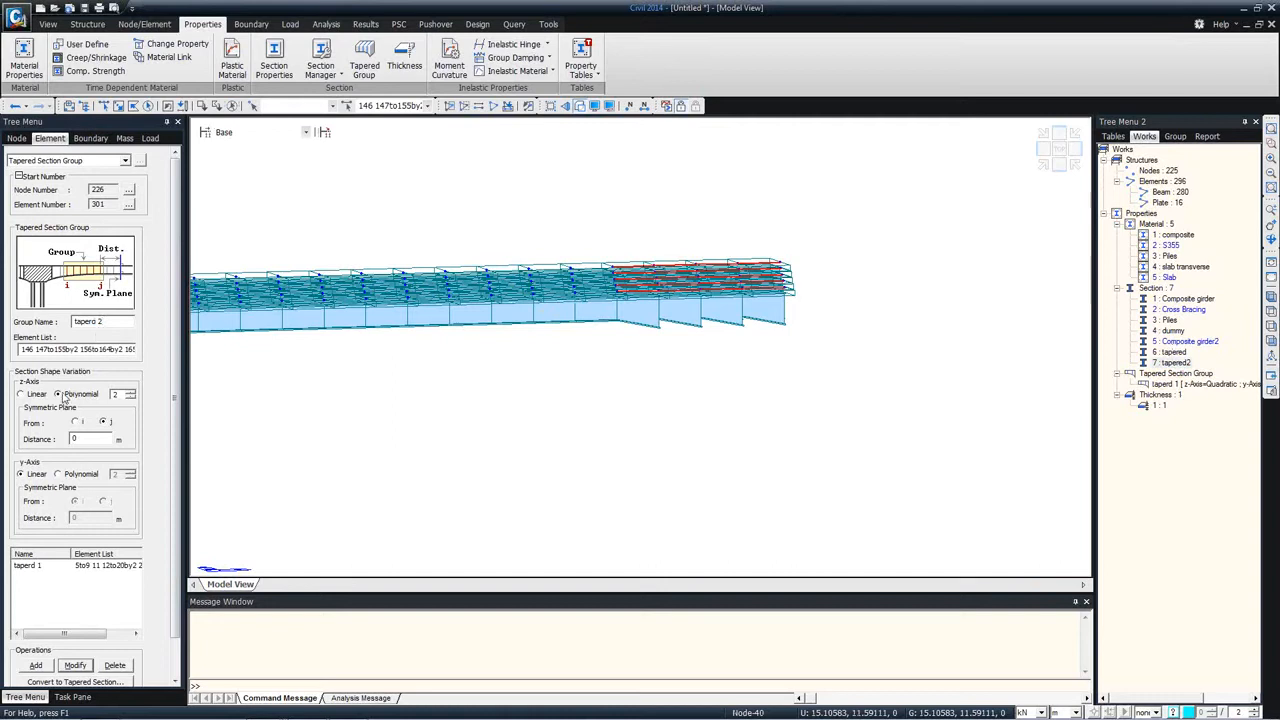
left_click(76, 422)
left_click(37, 665)
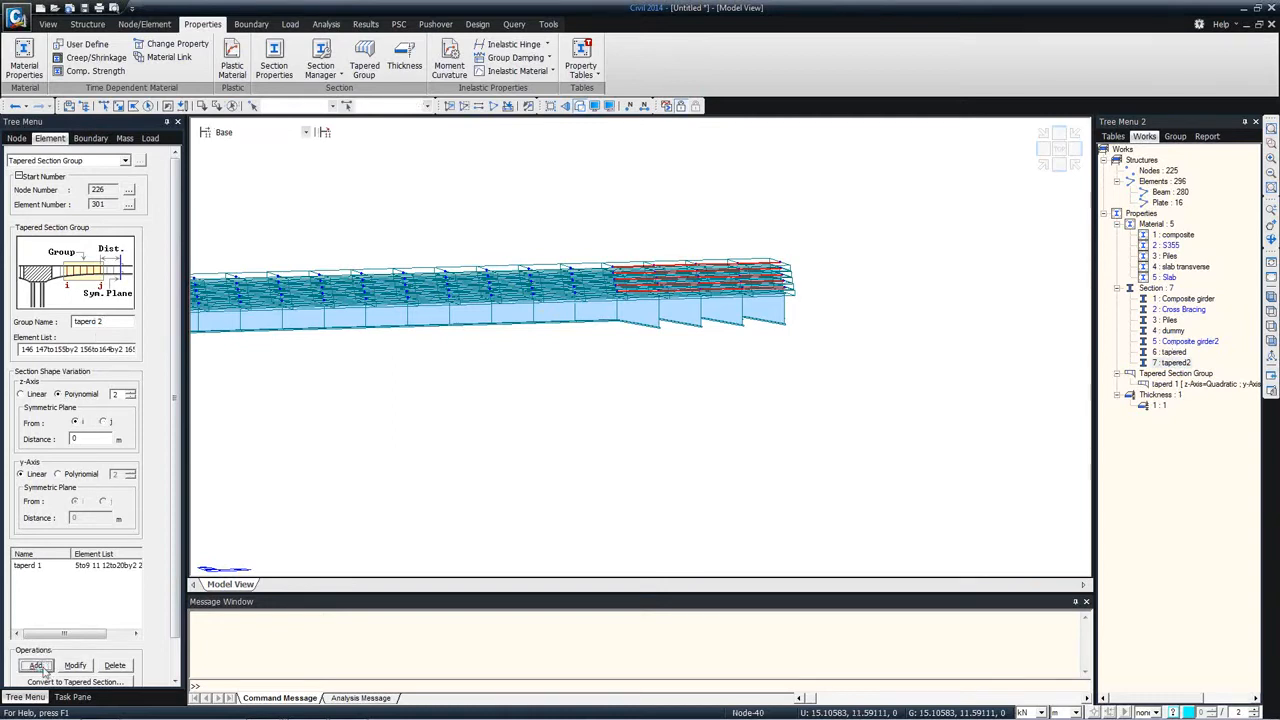
left_click_drag(172, 622, 173, 664)
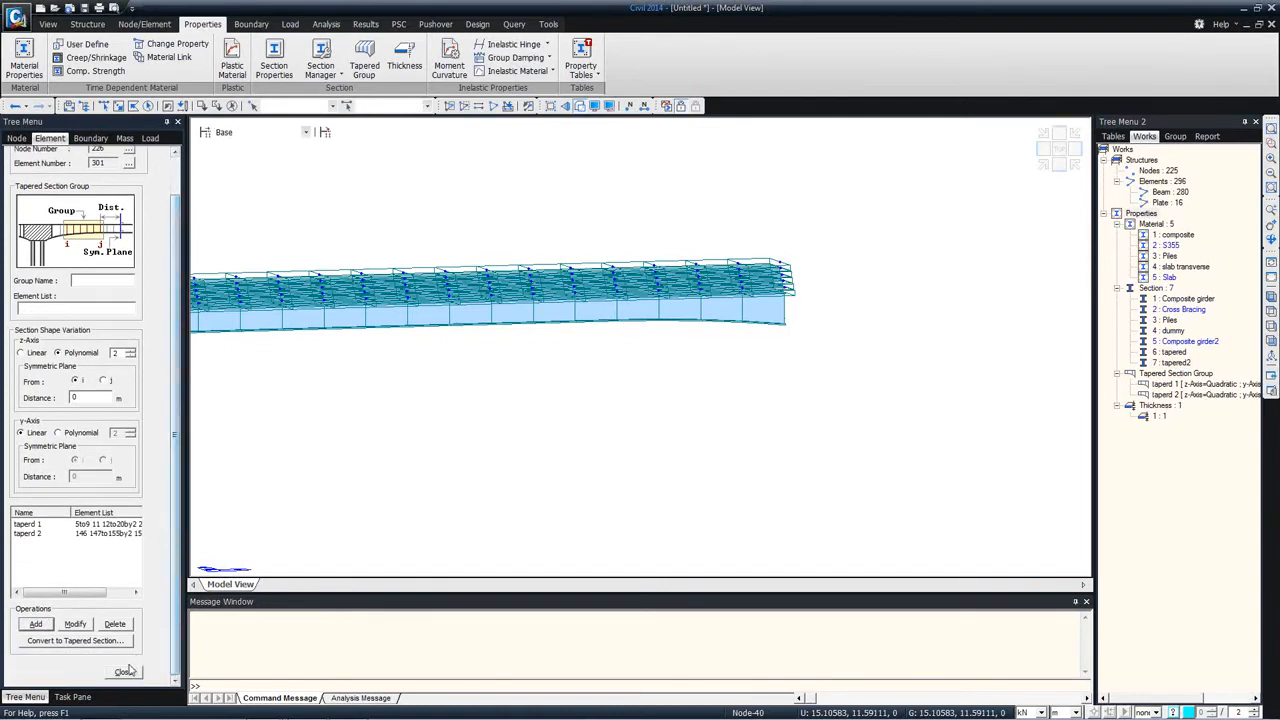
left_click(128, 670)
Step: Examine the tapered girder ends in a rotated view and switch the model to the top view
middle_click_drag(371, 459, 563, 366, "ctrl")
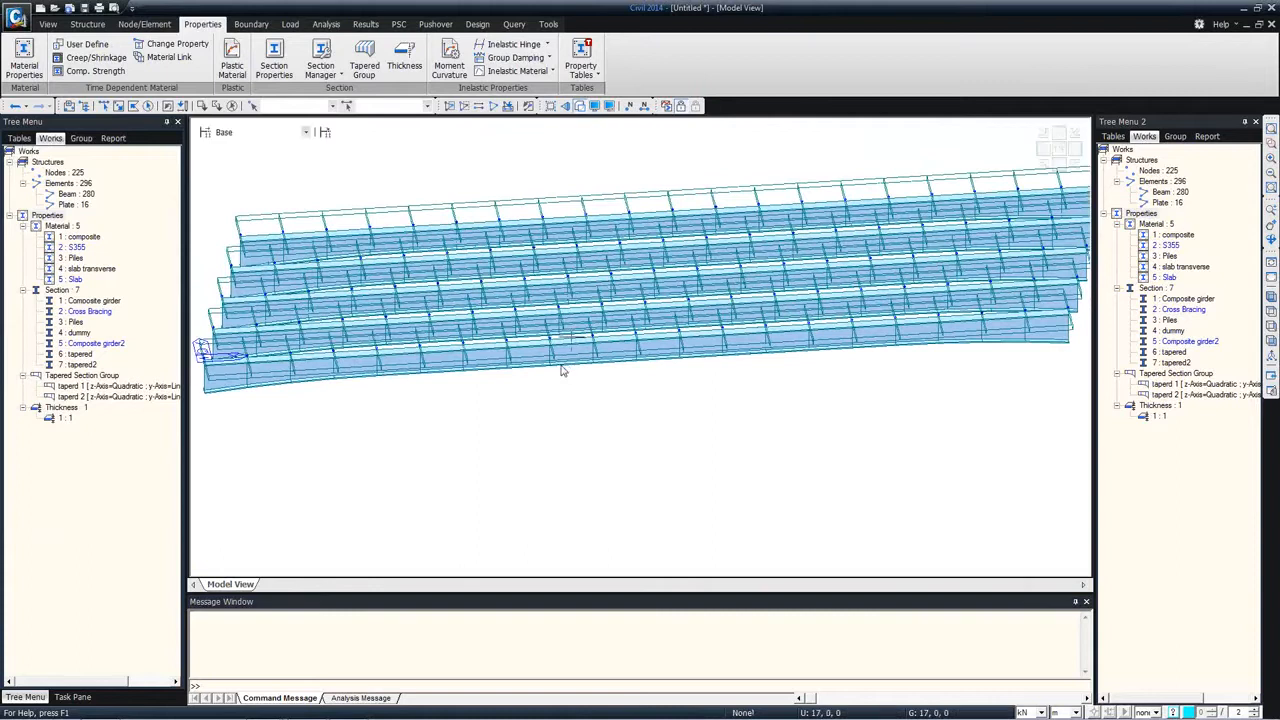
mouse_move(346, 362)
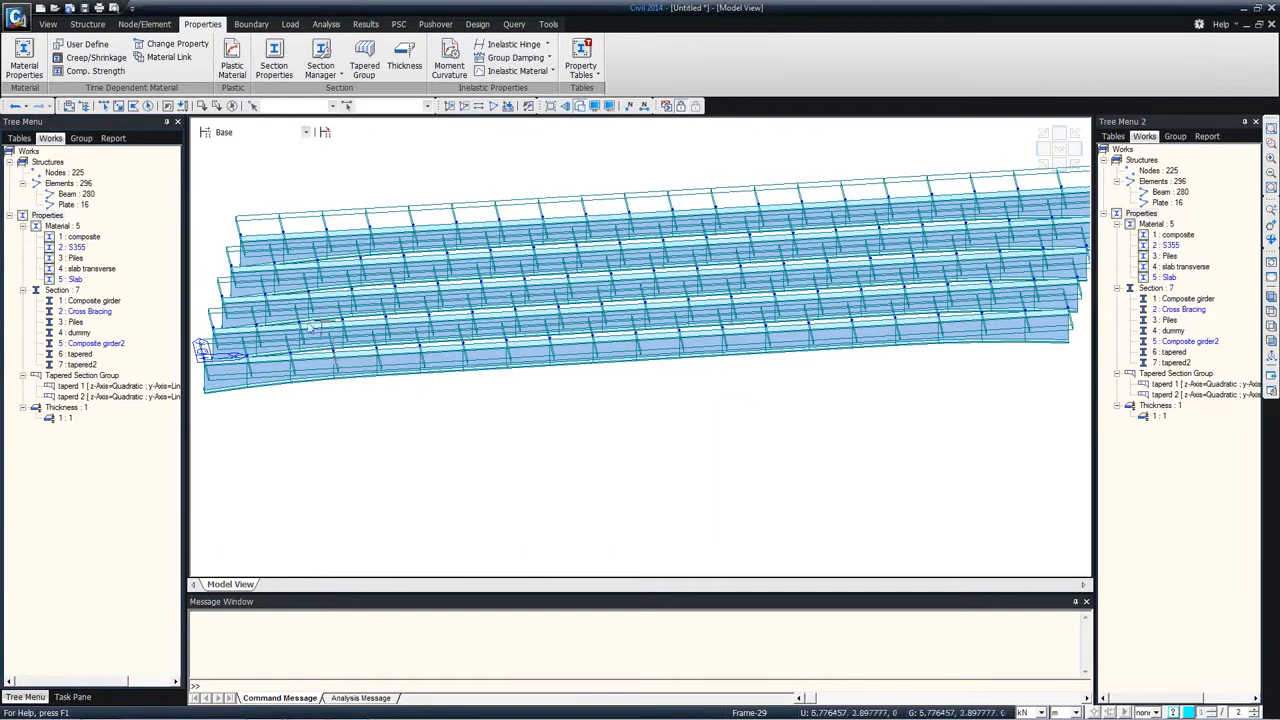
mouse_move(380, 292)
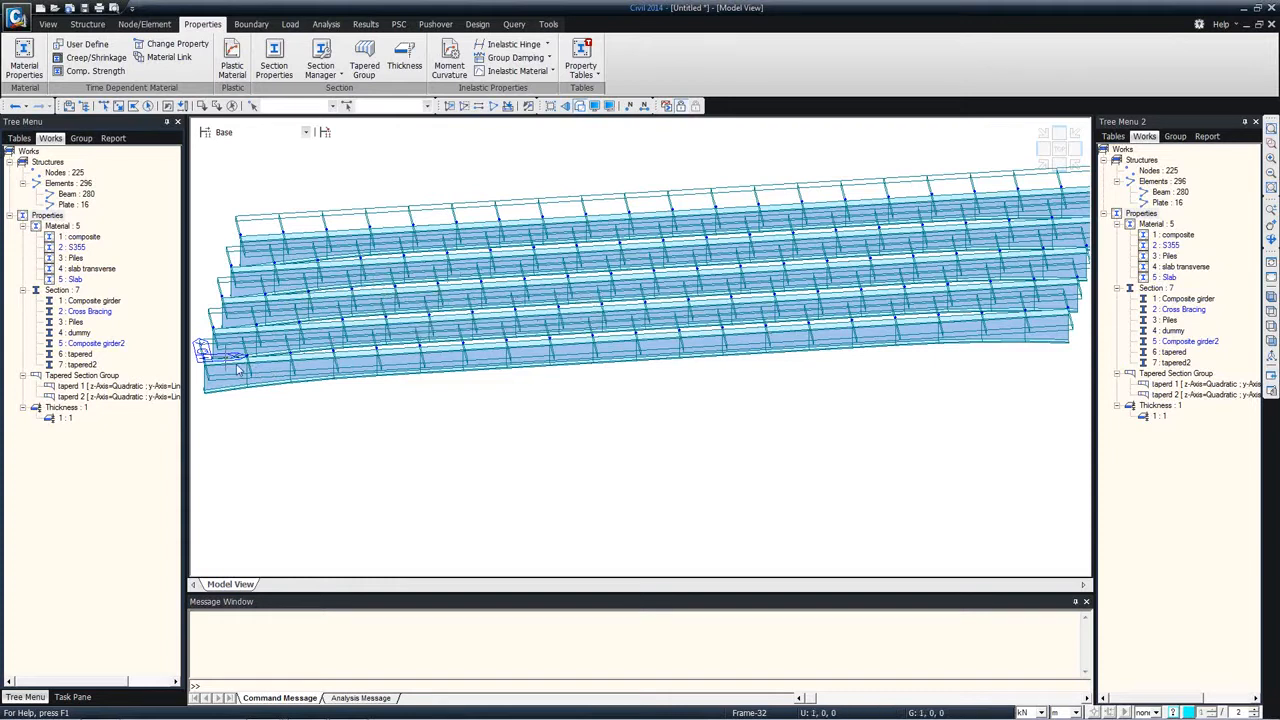
left_click(1271, 312)
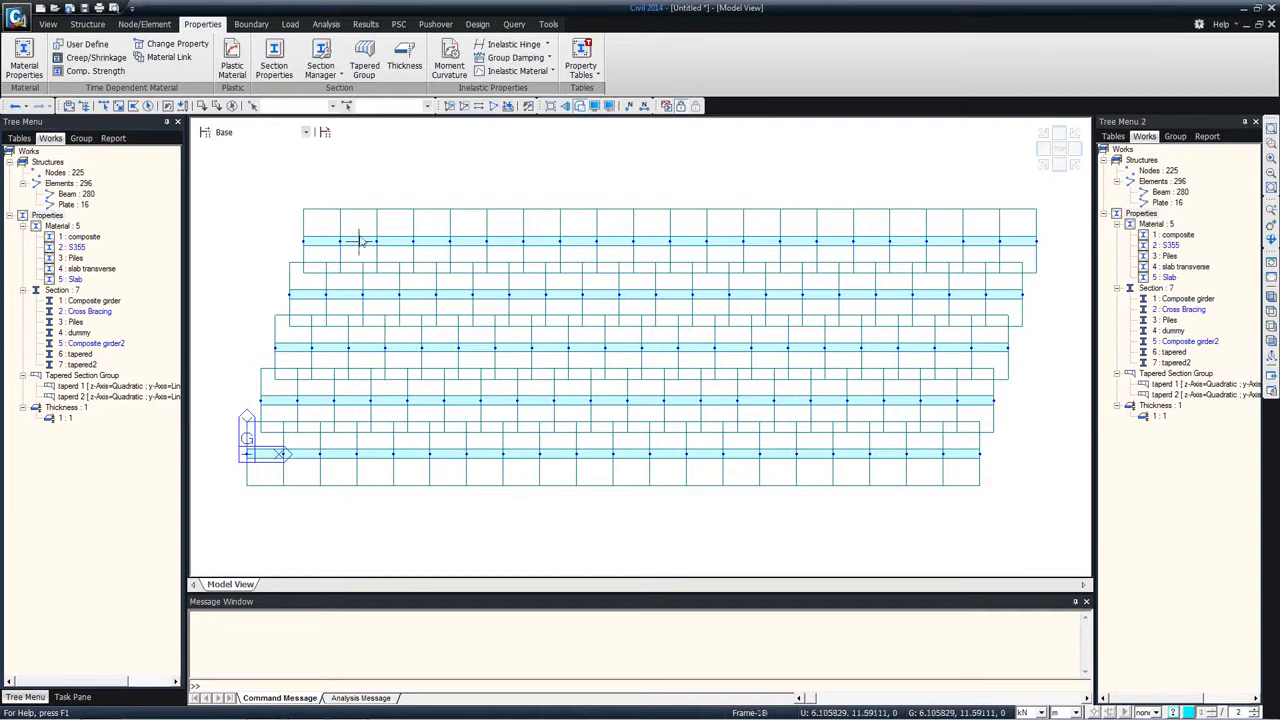
mouse_move(360, 240)
Step: Check which elements use the Composite girder, tapered and tapered2 sections by selecting them per section, and clear the selection
double_click(78, 364)
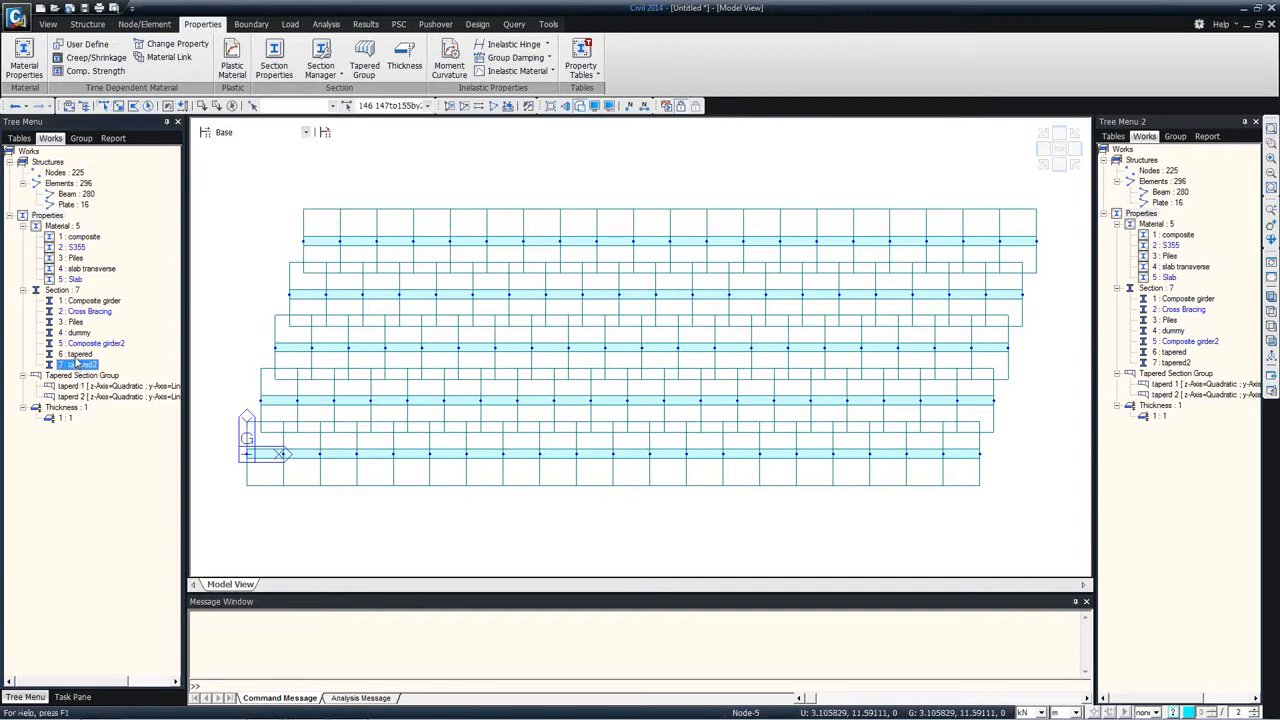
left_click(84, 301)
double_click(84, 302)
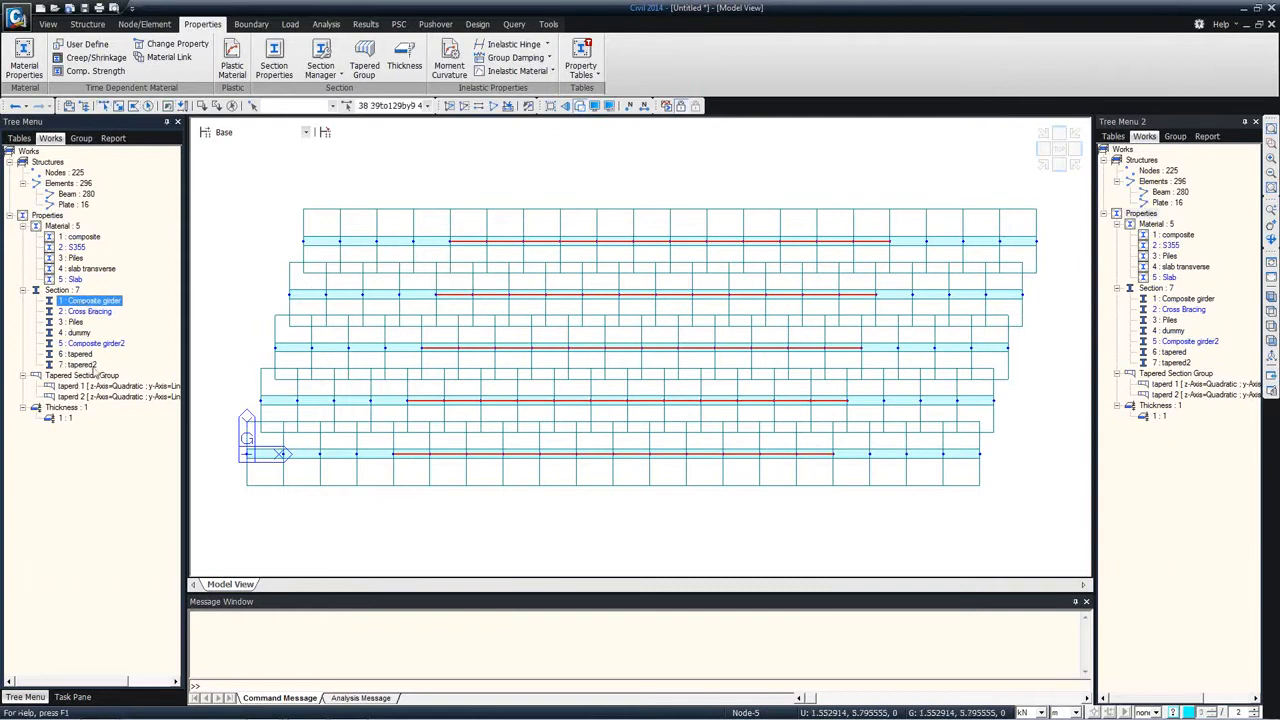
double_click(80, 354)
double_click(78, 364)
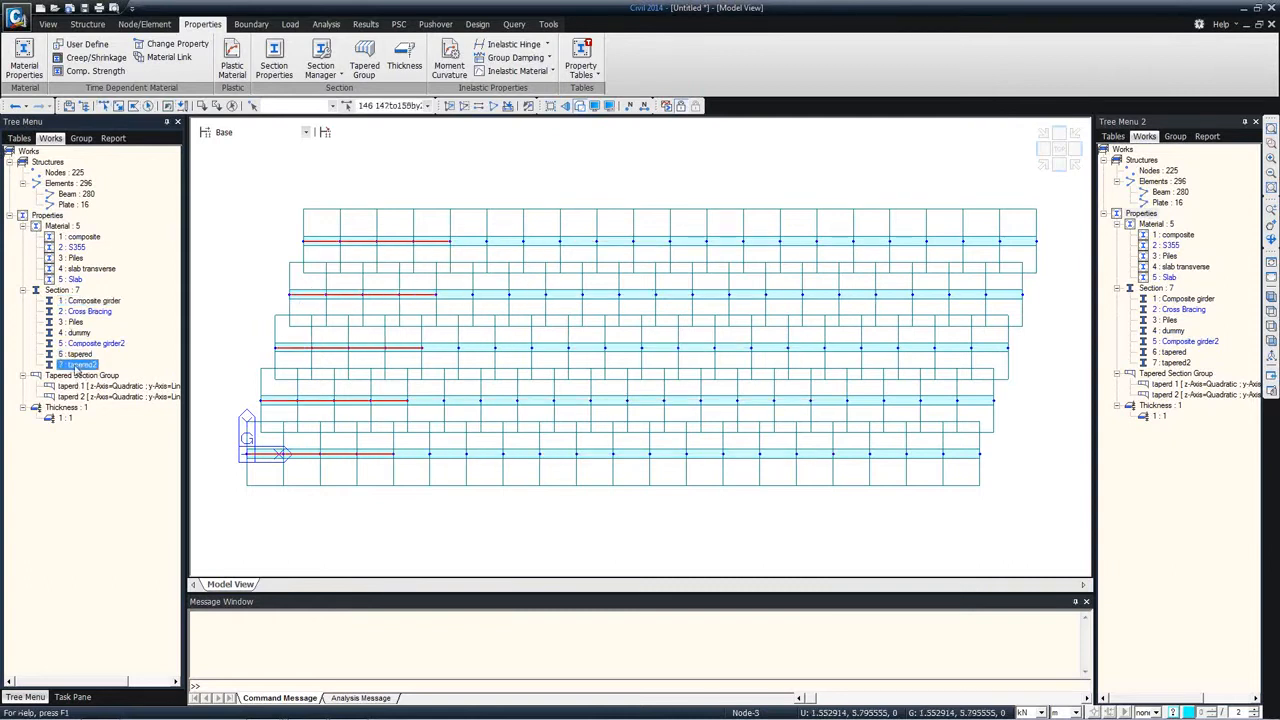
key("Up")
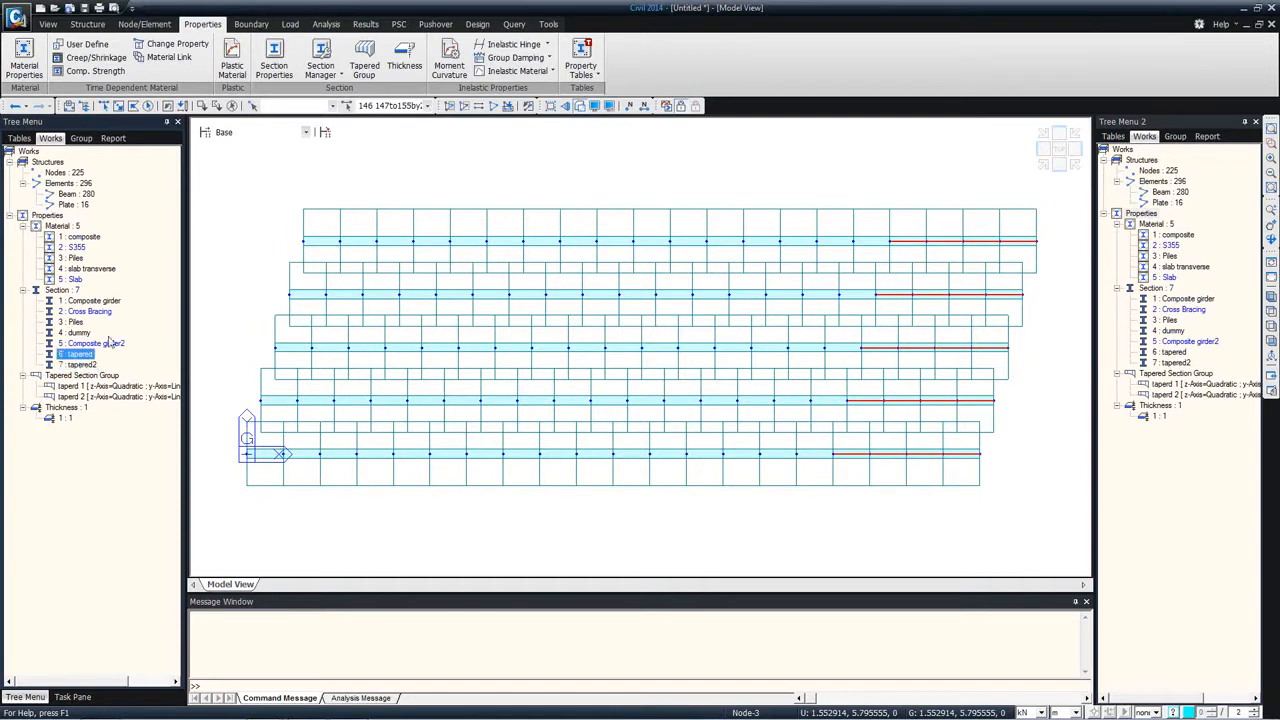
left_click(234, 106)
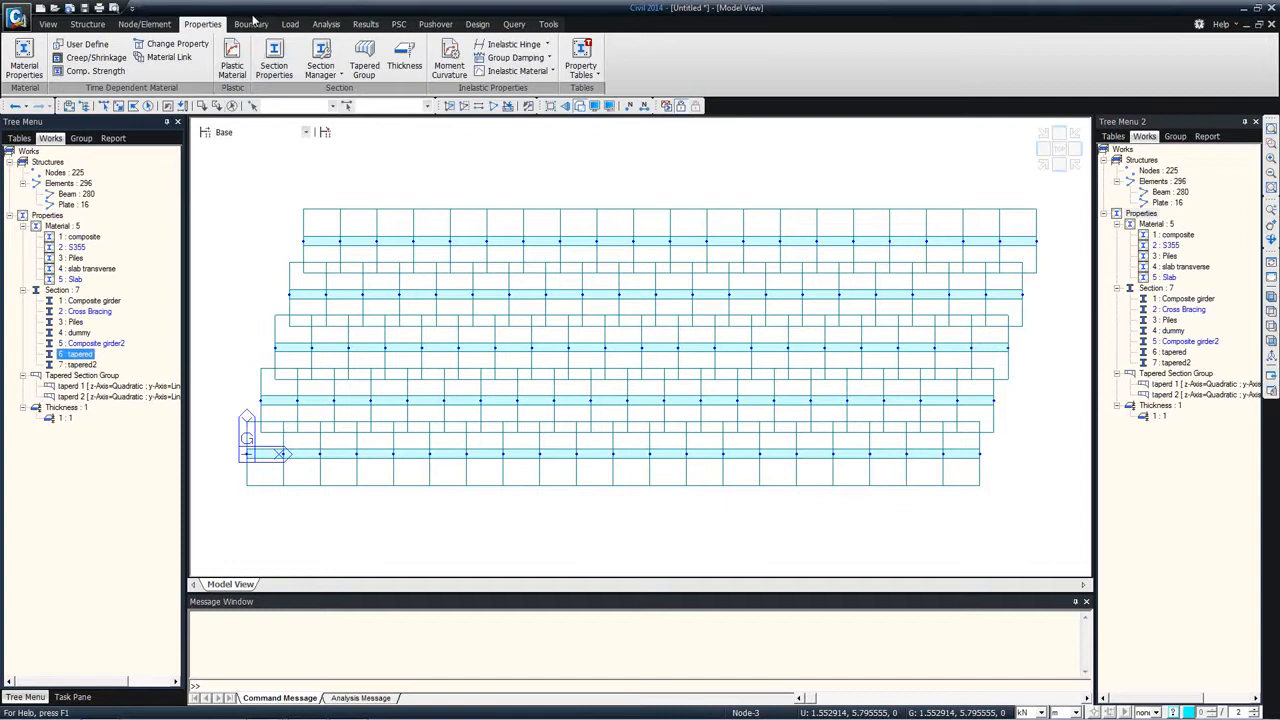
Step: Open the Section Manager for reinforcements and show a guide line at 0.05 m for the Composite girder section
left_click(87, 24)
left_click(202, 24)
left_click(321, 66)
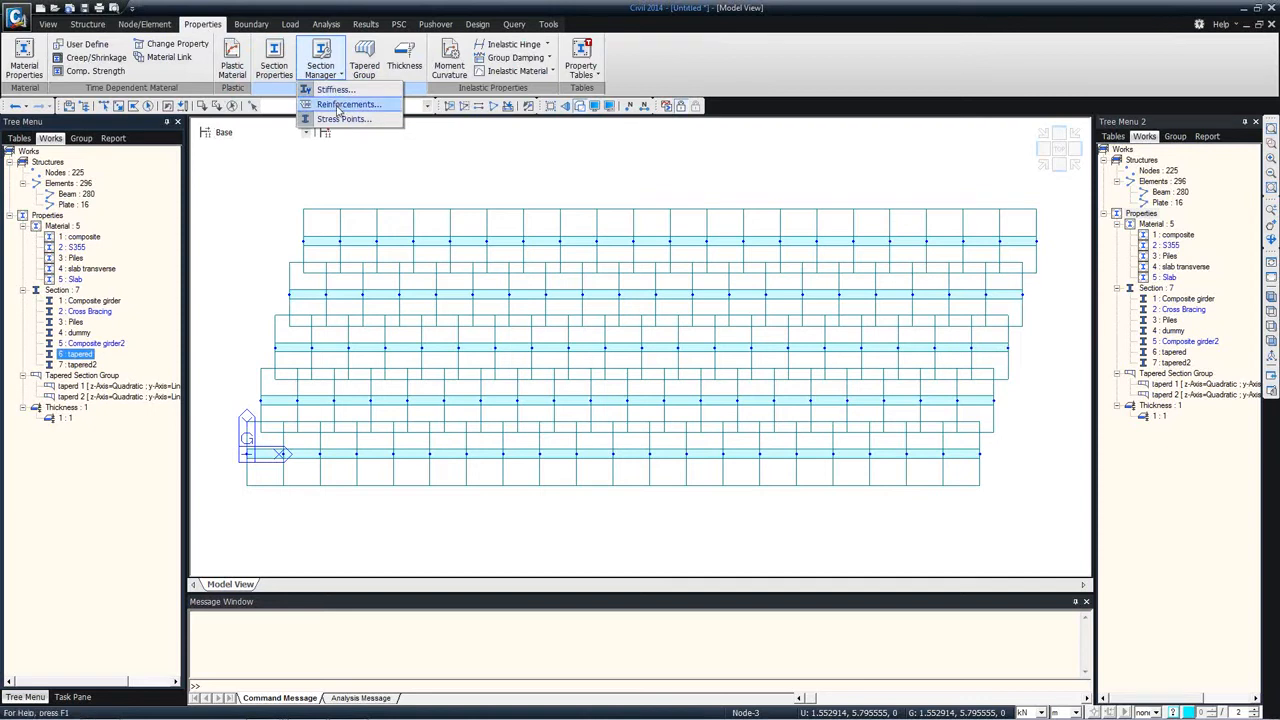
left_click(339, 106)
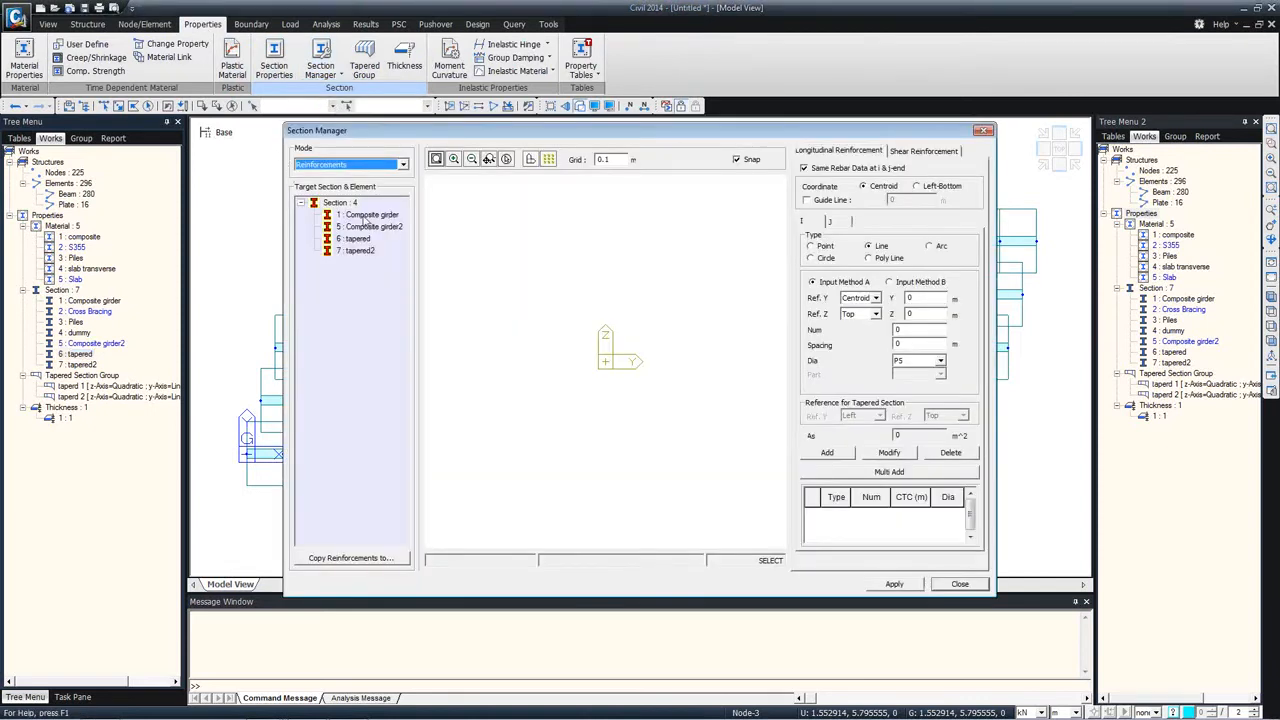
left_click(815, 203)
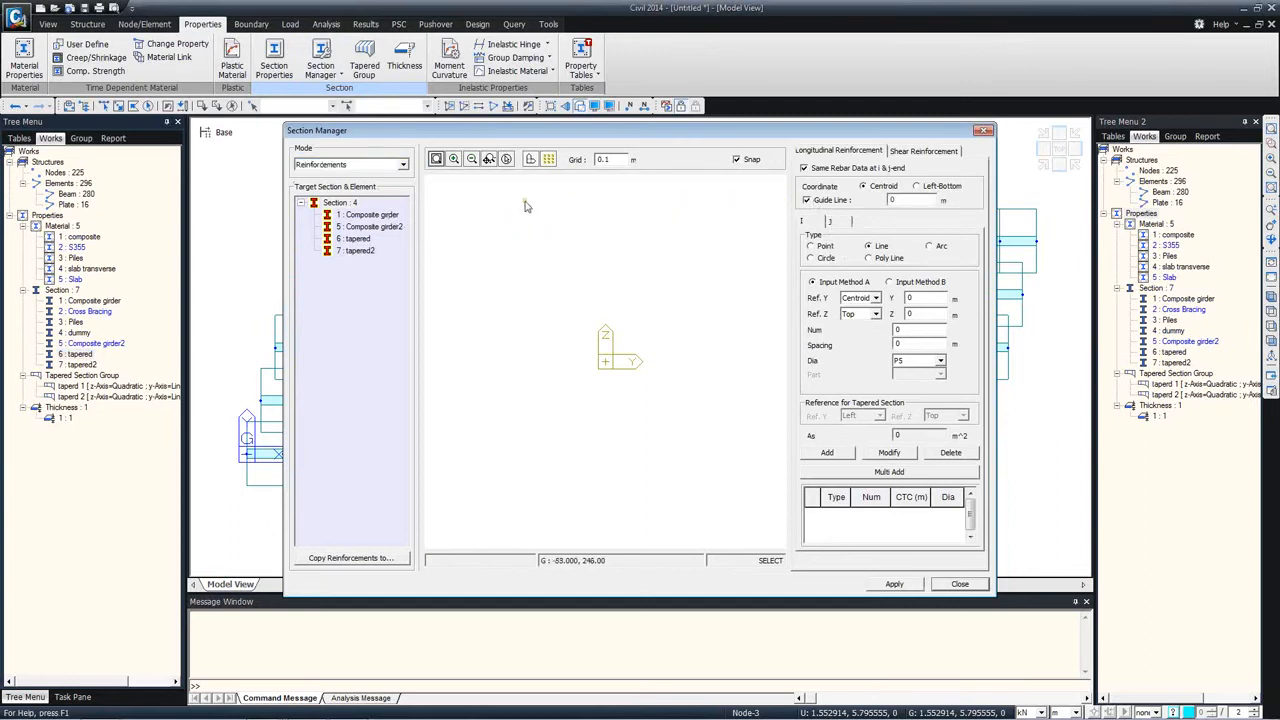
left_click(374, 219)
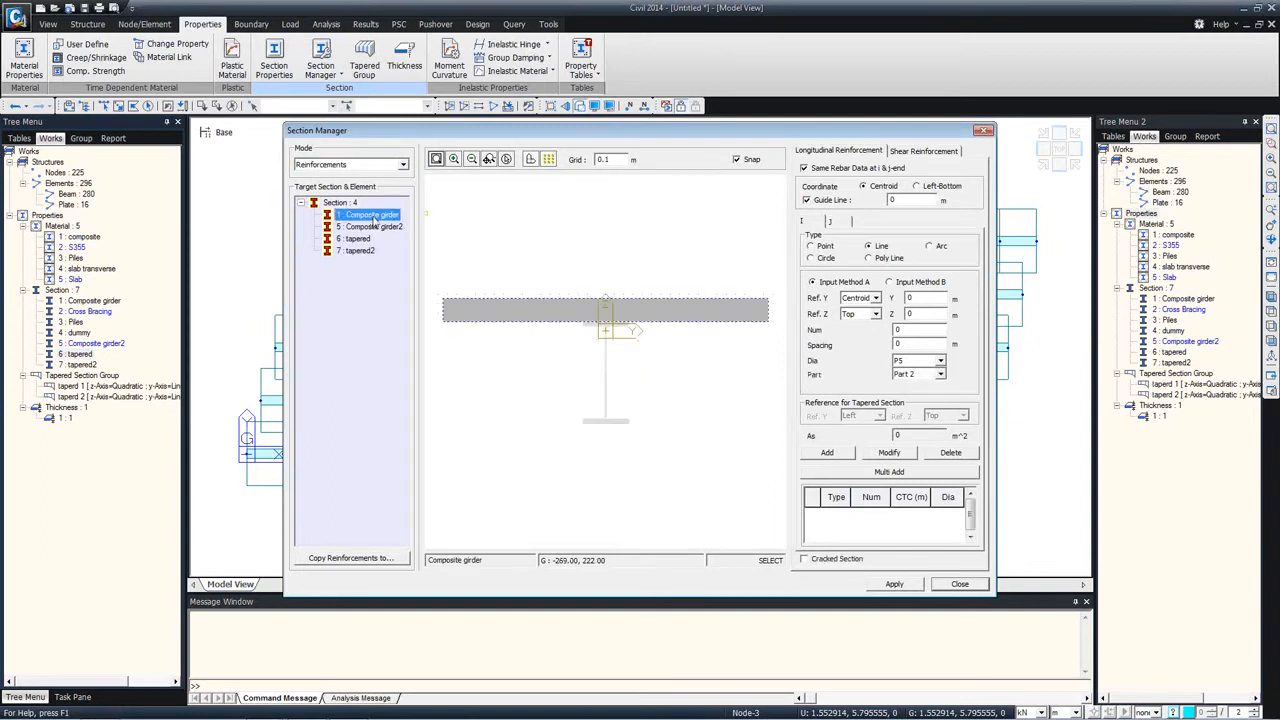
left_click(914, 201)
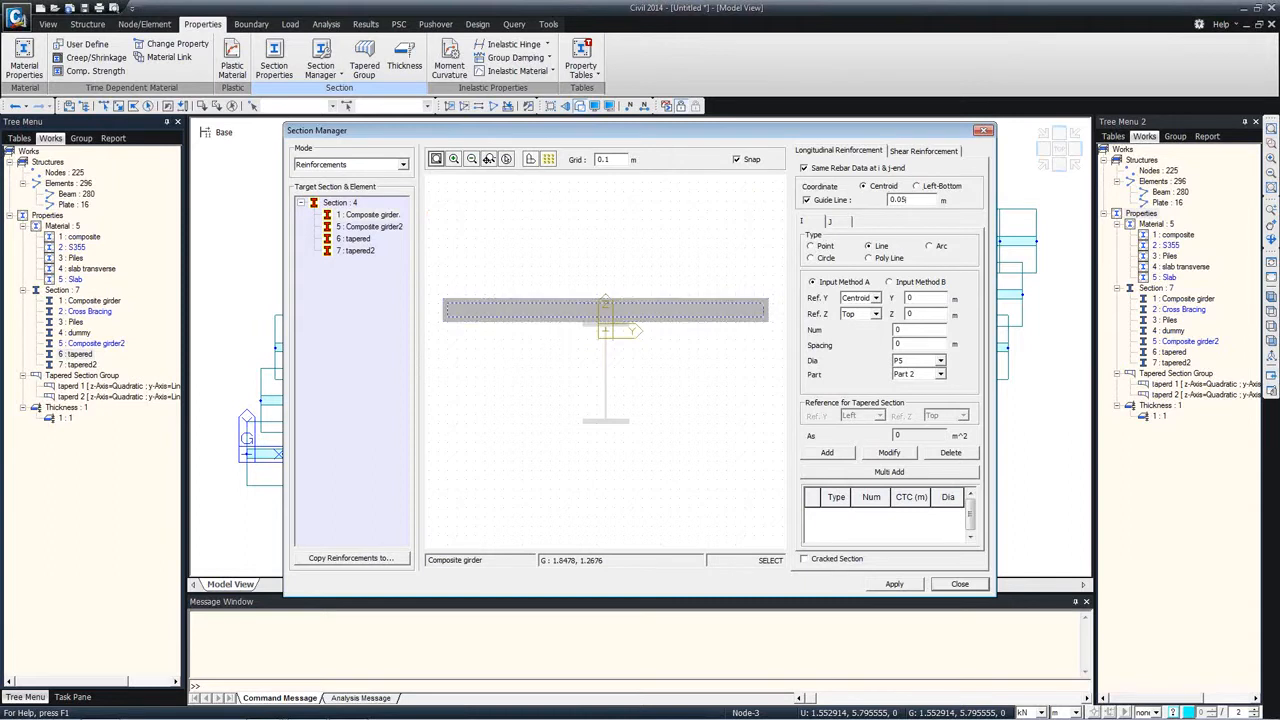
Step: Add a line of 20 P20 bars along the upper guide line of the Composite girder slab using Input Method B
left_click(900, 287)
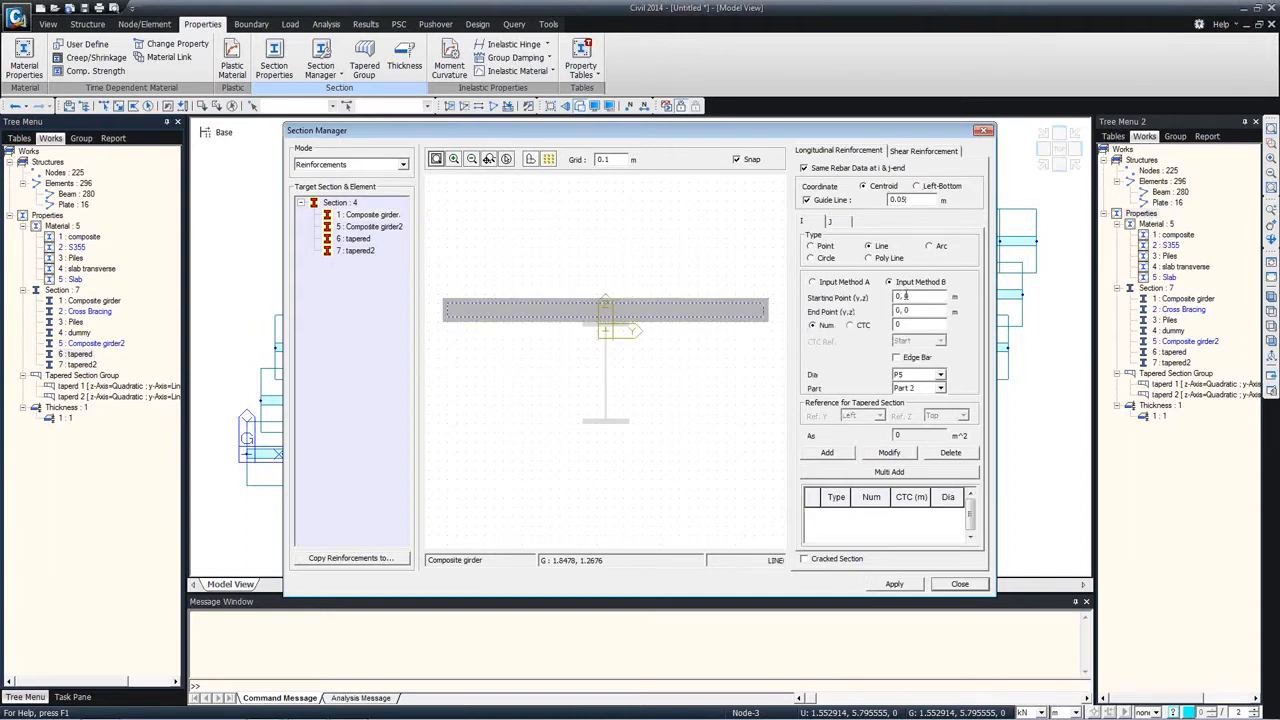
left_click(449, 310)
left_click(766, 310)
left_click(912, 374)
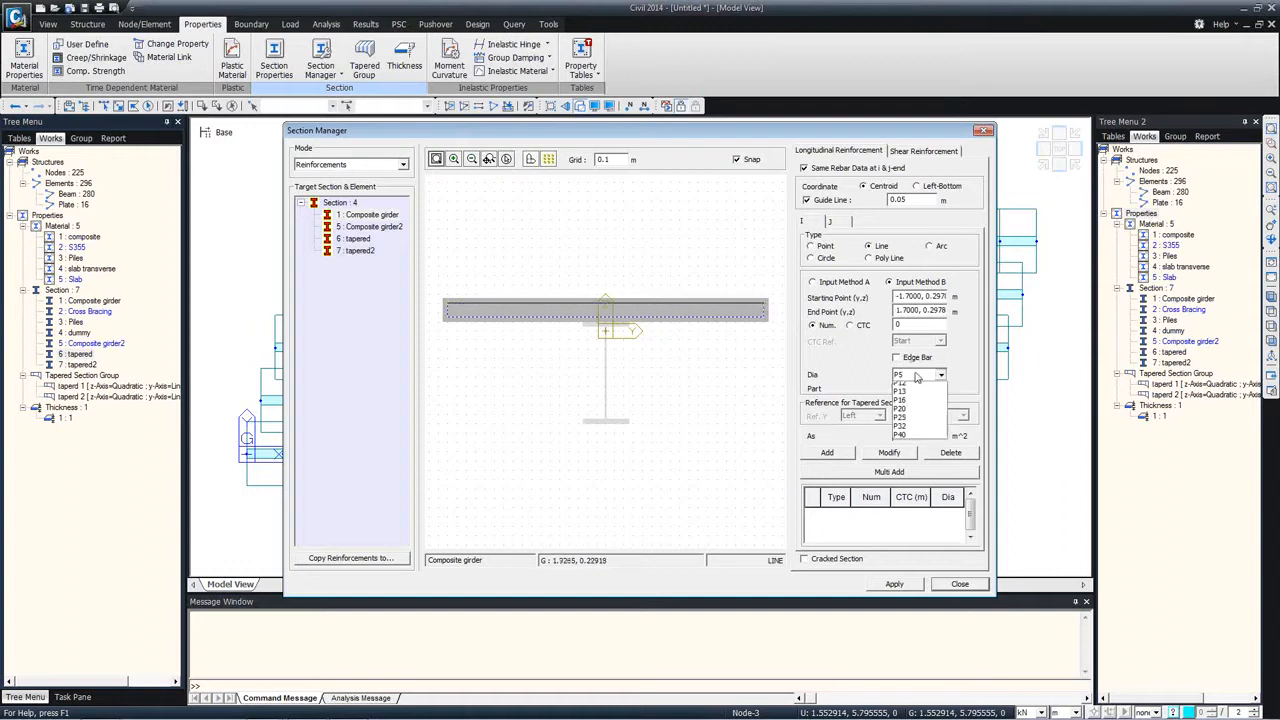
left_click(903, 325)
left_click_drag(898, 326, 915, 326)
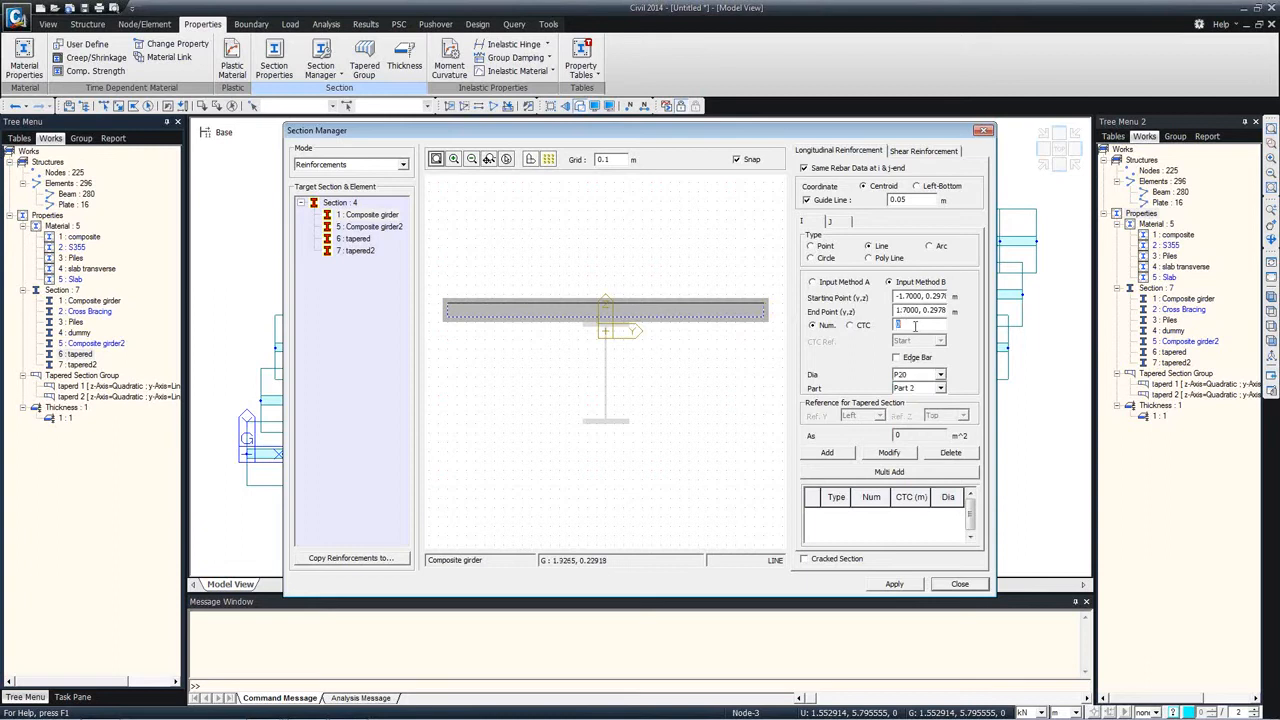
left_click(846, 452)
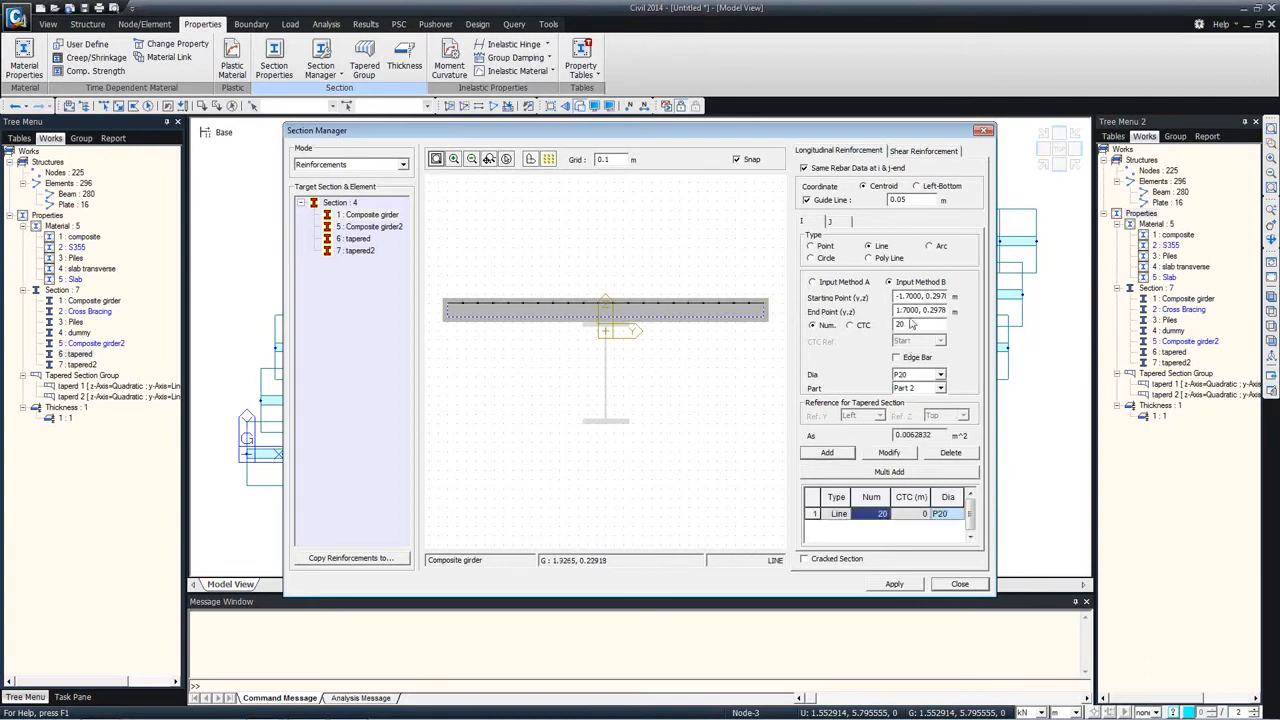
Step: Add a second line of 20 P20 bars along the slab's lower guide line and apply the Composite girder reinforcement
left_click(447, 318)
left_click(767, 318)
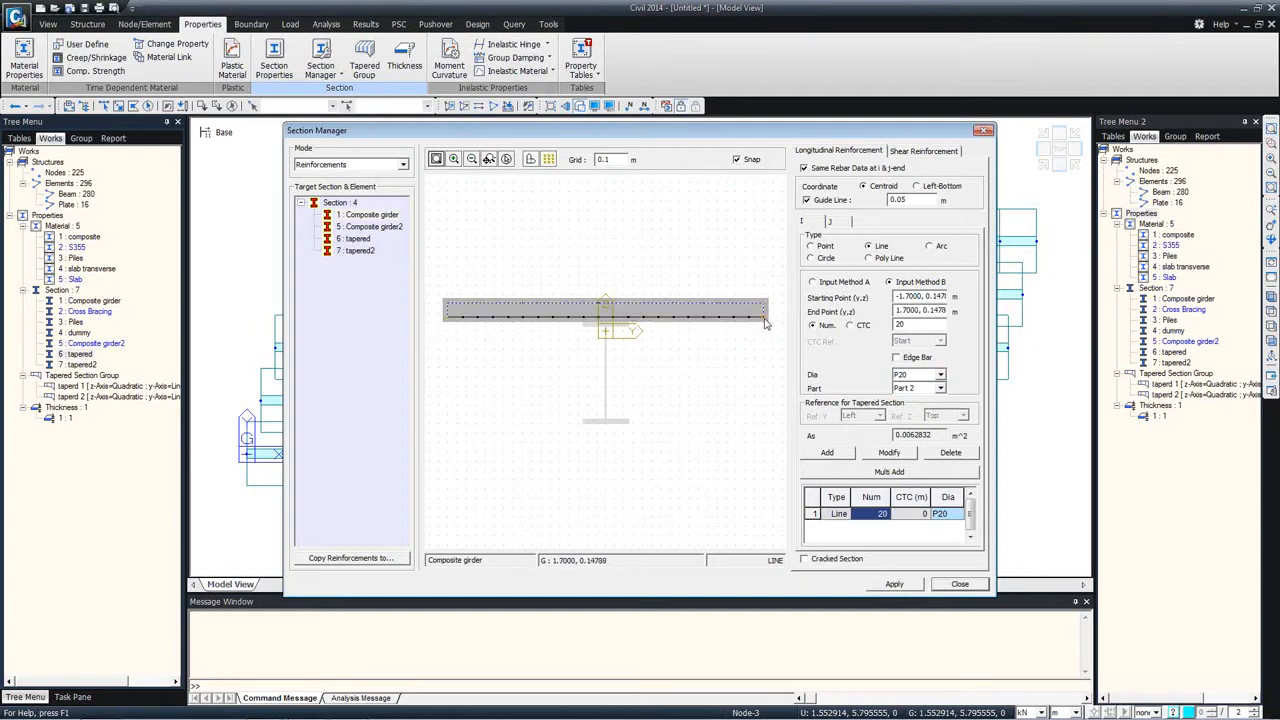
left_click(827, 452)
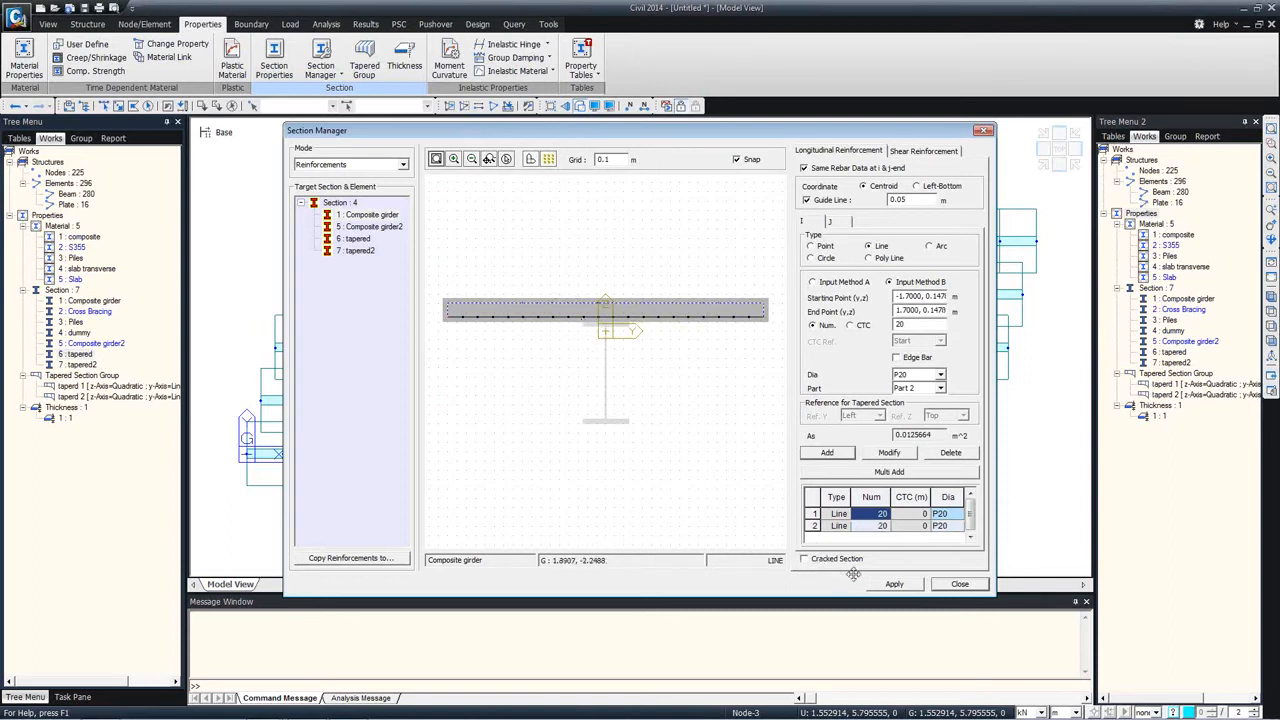
left_click(894, 583)
Step: Add a line of 20 P25 bars with edge bars along the upper guide line of the tapered section's slab
left_click(352, 239)
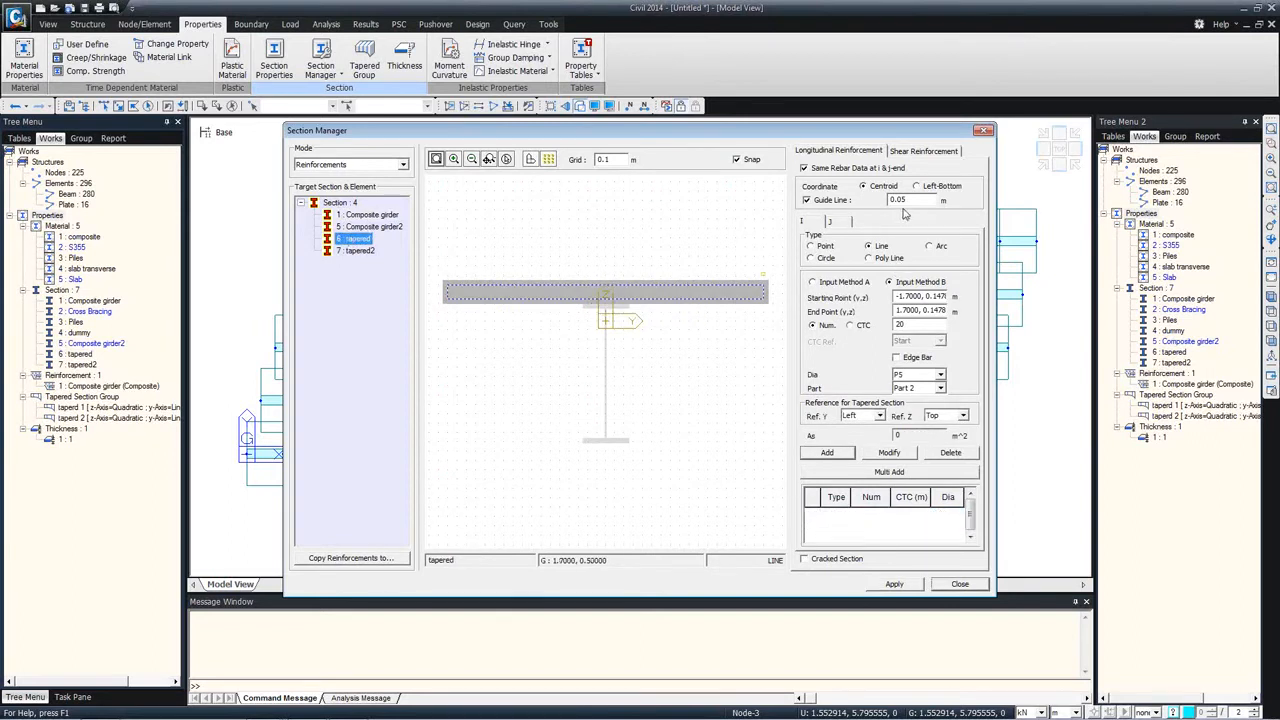
left_click(447, 290)
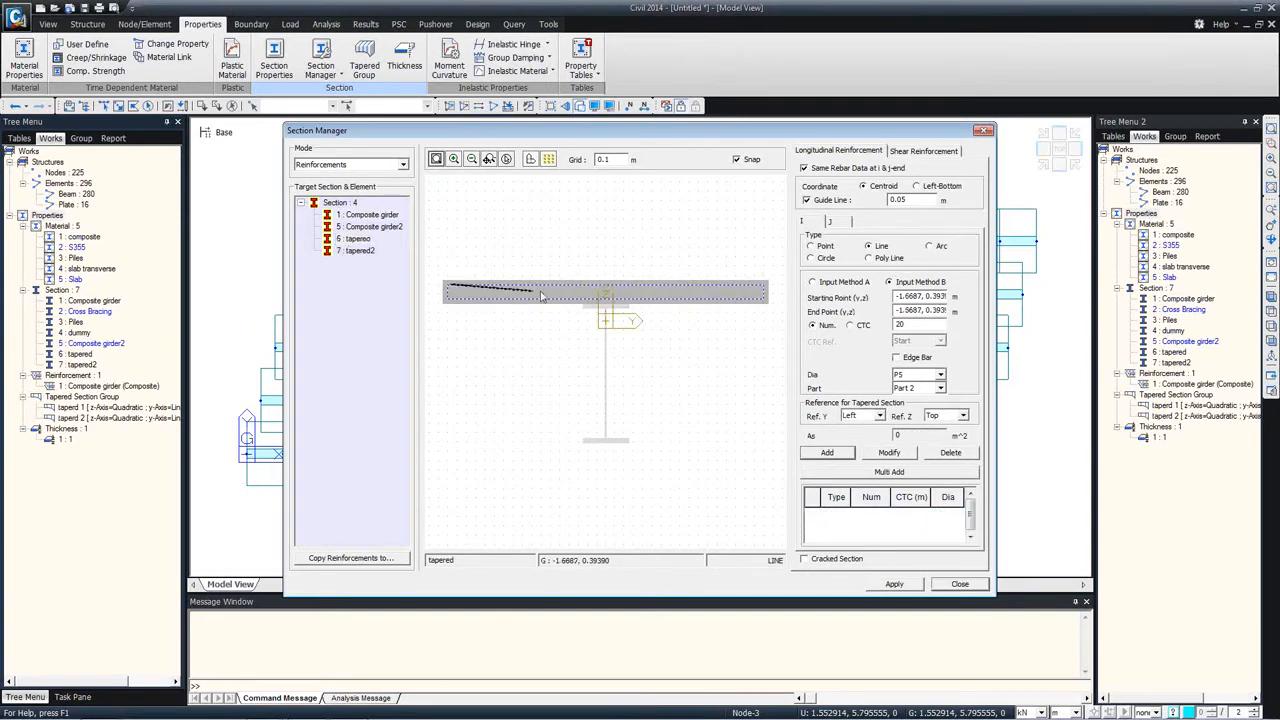
left_click(765, 289)
left_click(918, 358)
left_click(940, 374)
left_click(895, 474)
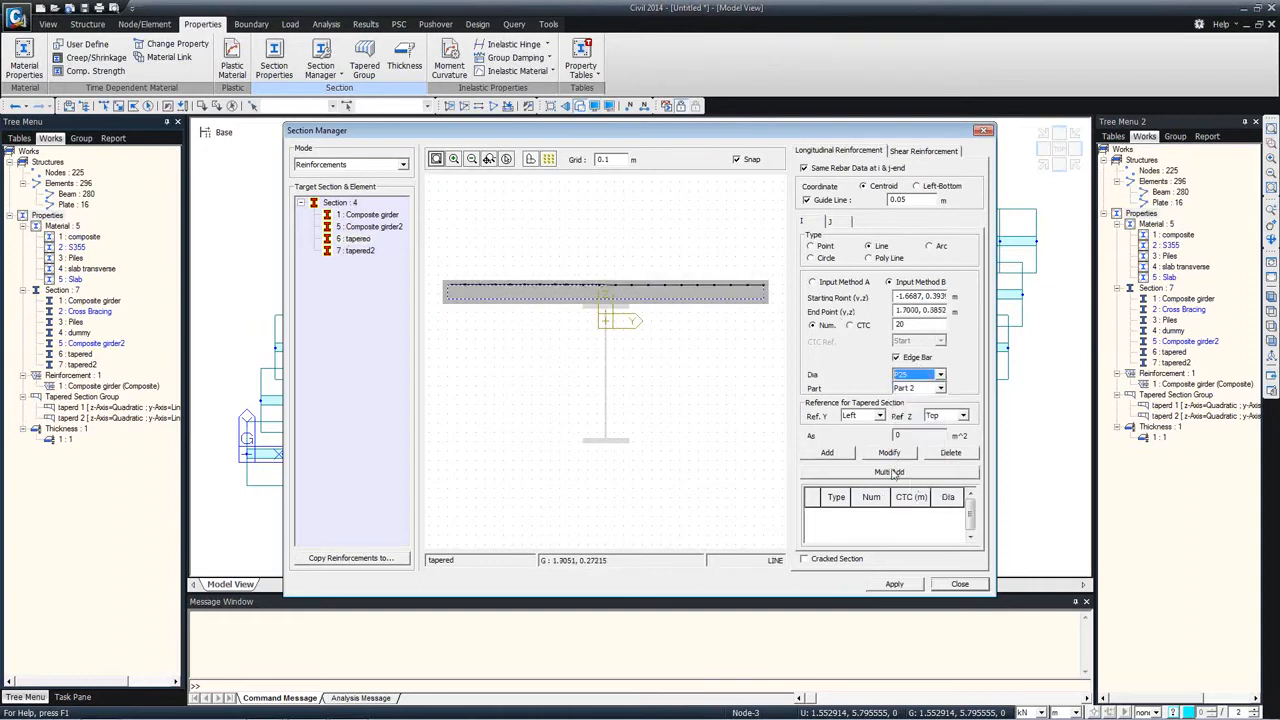
left_click(827, 452)
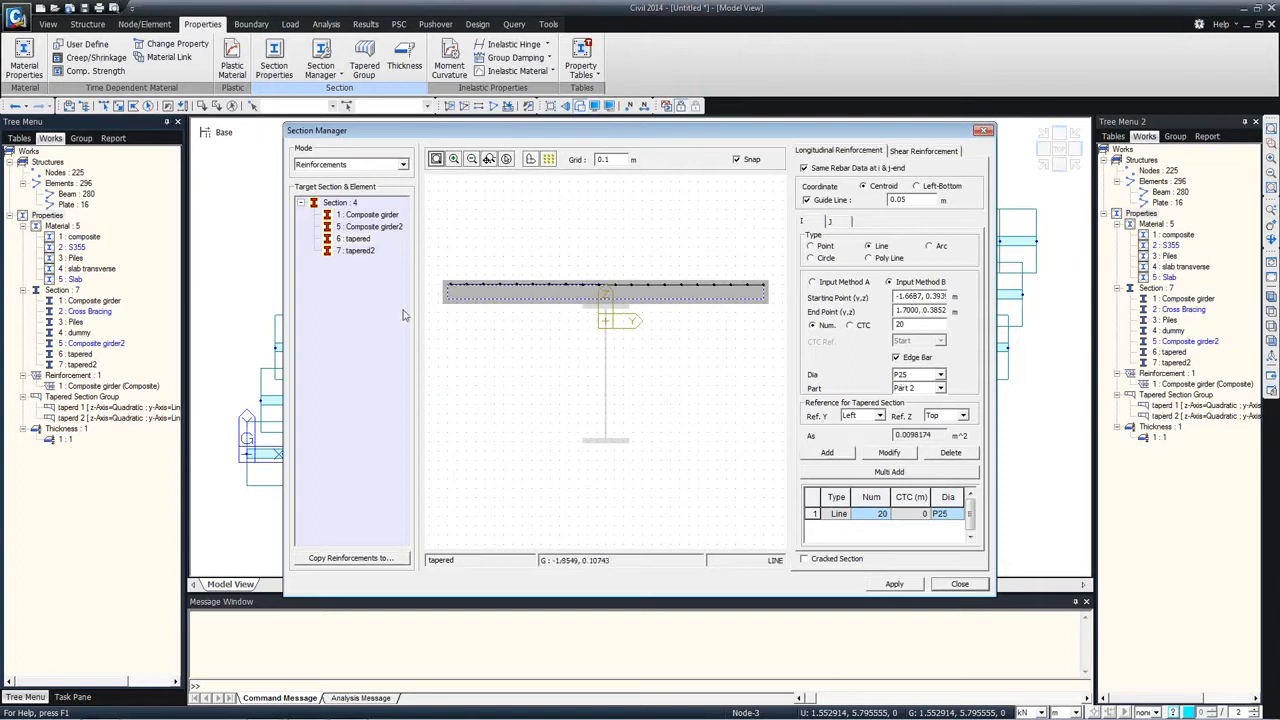
Step: Add a second line of 20 P25 bars along the lower guide line of the tapered section's slab
left_click(448, 298)
left_click(764, 298)
left_click(828, 454)
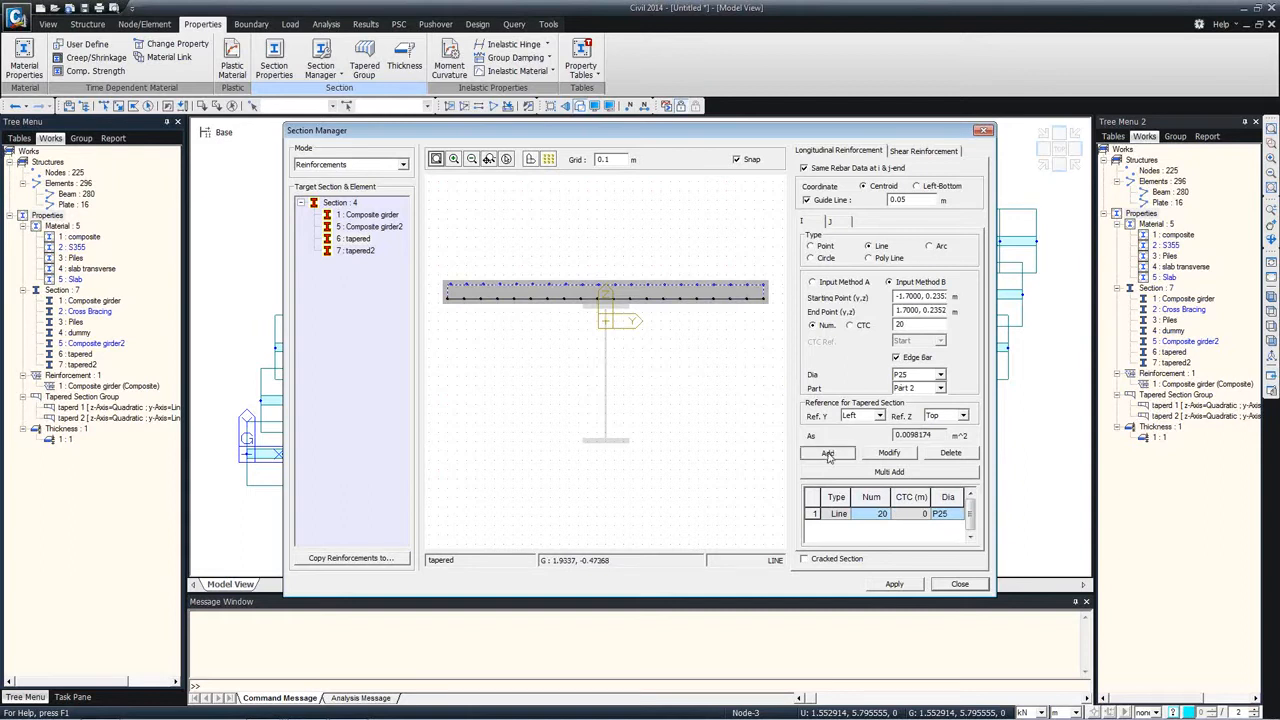
left_click(828, 454)
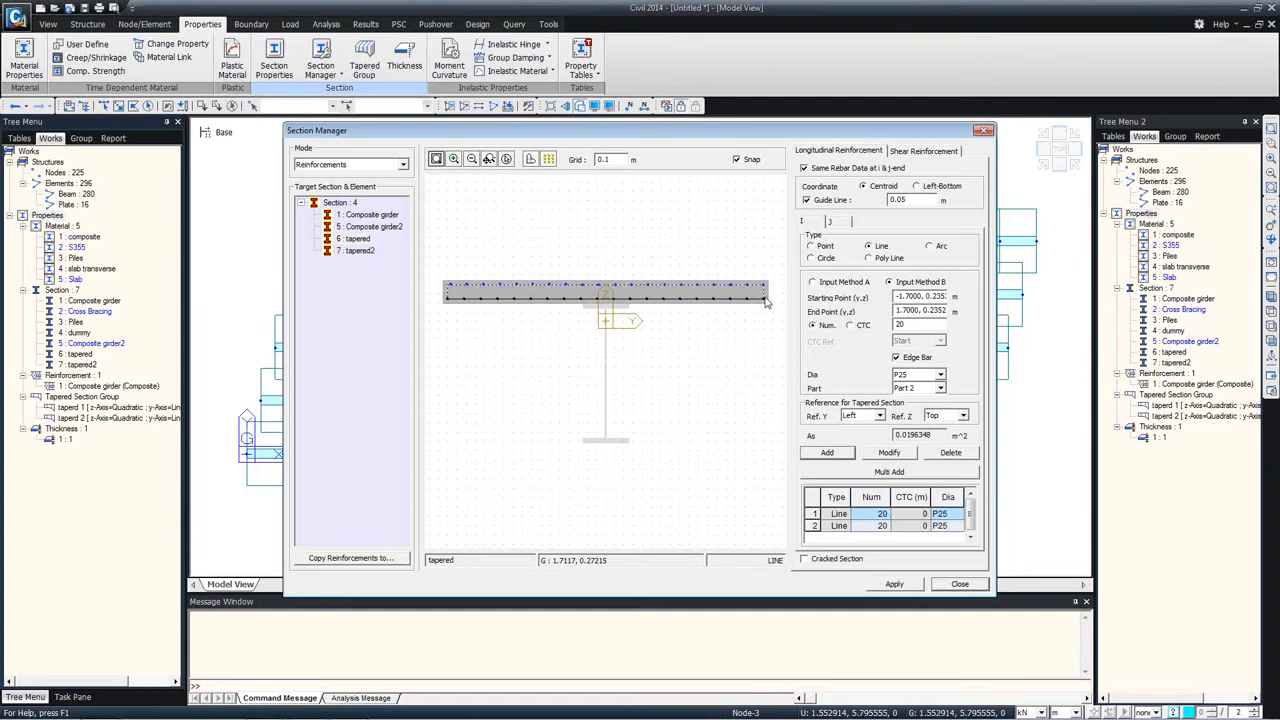
Step: Enable the cracked section option for the tapered section, apply its reinforcement and close the Section Manager
left_click(806, 561)
left_click(903, 588)
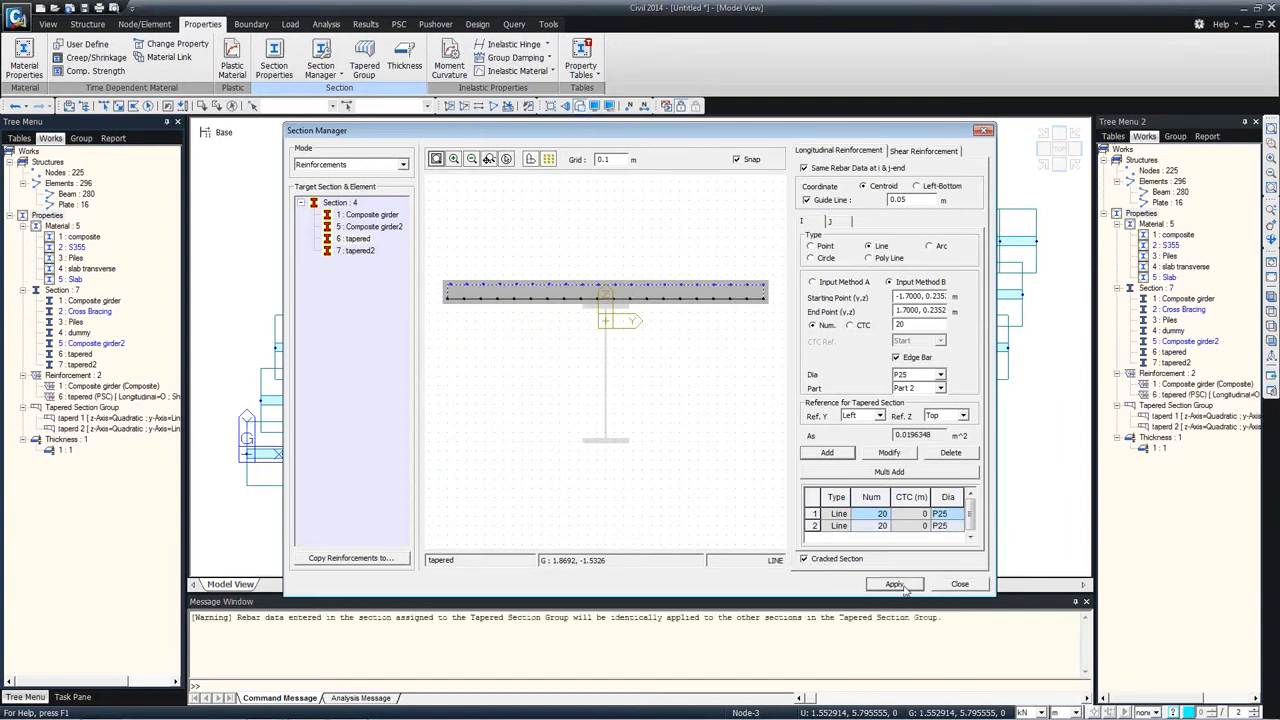
left_click(958, 584)
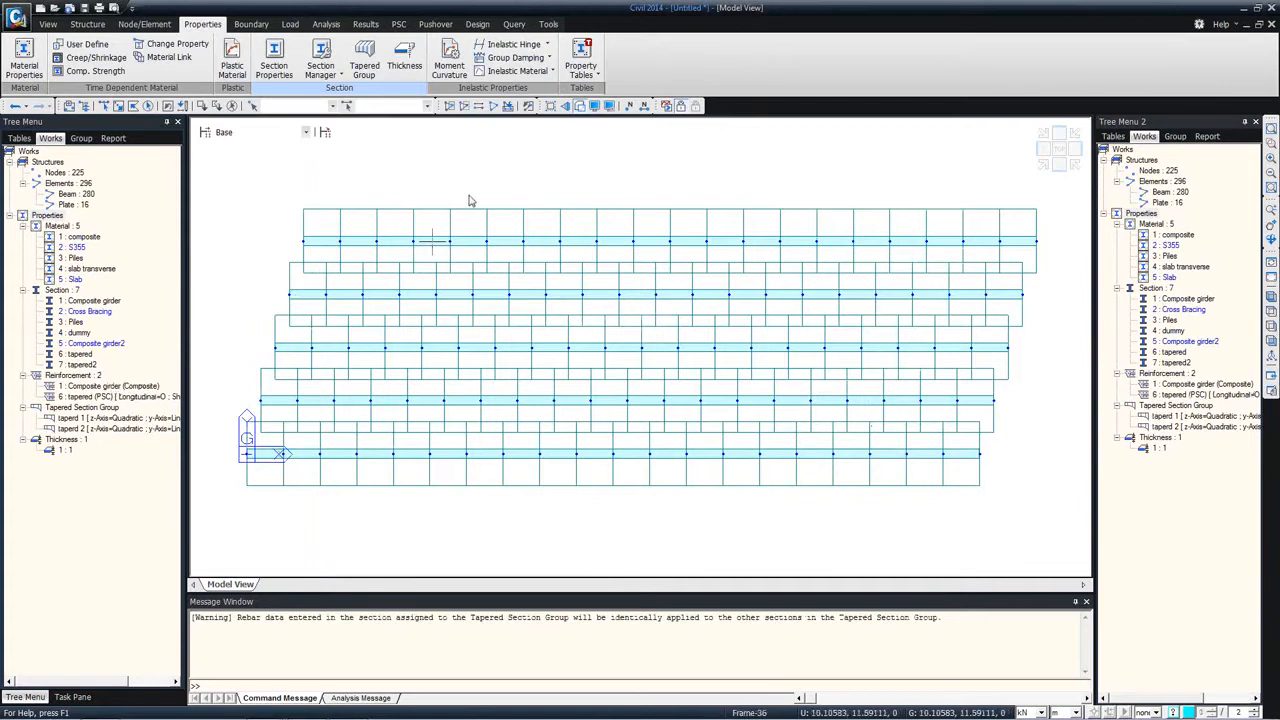
Step: Reactivate all elements and show the whole bridge with its abutment and piles in elevation
middle_click_drag(440, 360, 467, 281)
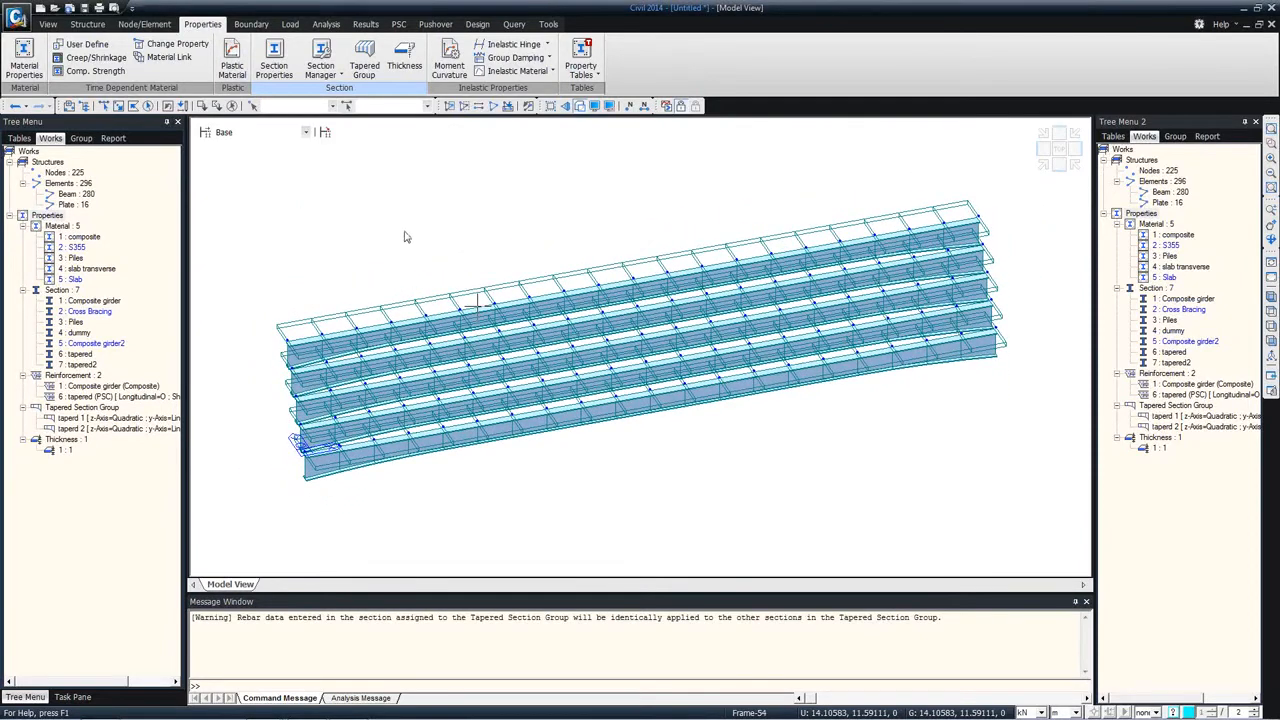
left_click(493, 106)
mouse_move(466, 300)
middle_mouse_down("ctrl")
mouse_move(517, 234)
mouse_move(498, 229)
middle_mouse_up("ctrl")
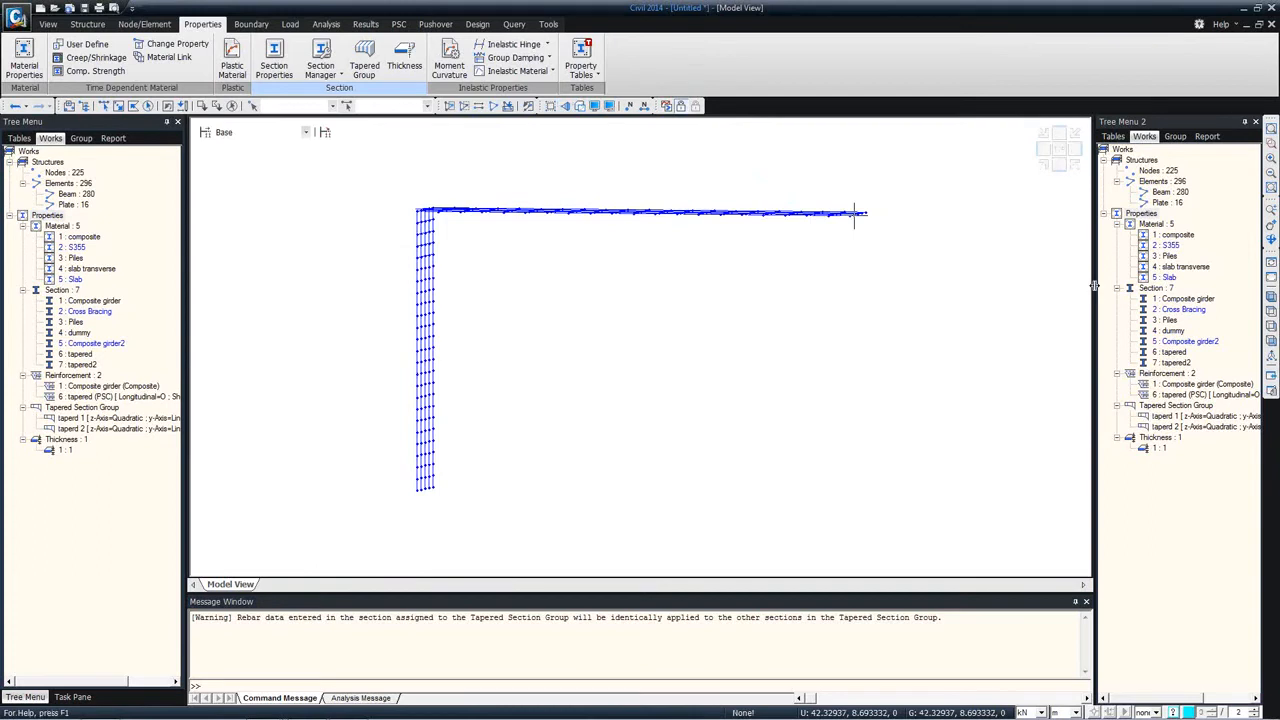
left_click(1270, 343)
Step: Examine the linear point spring stiffness settings for a pile node just below the abutment, and close them without applying
left_click(246, 25)
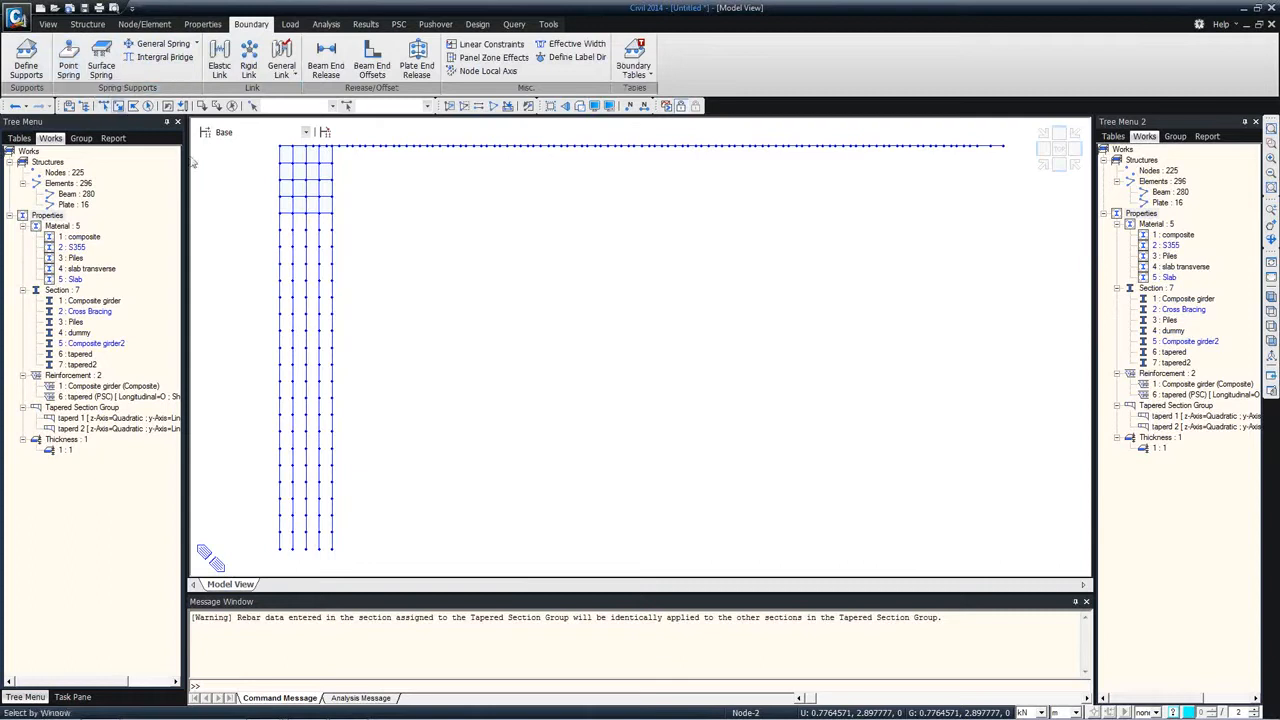
left_click(66, 68)
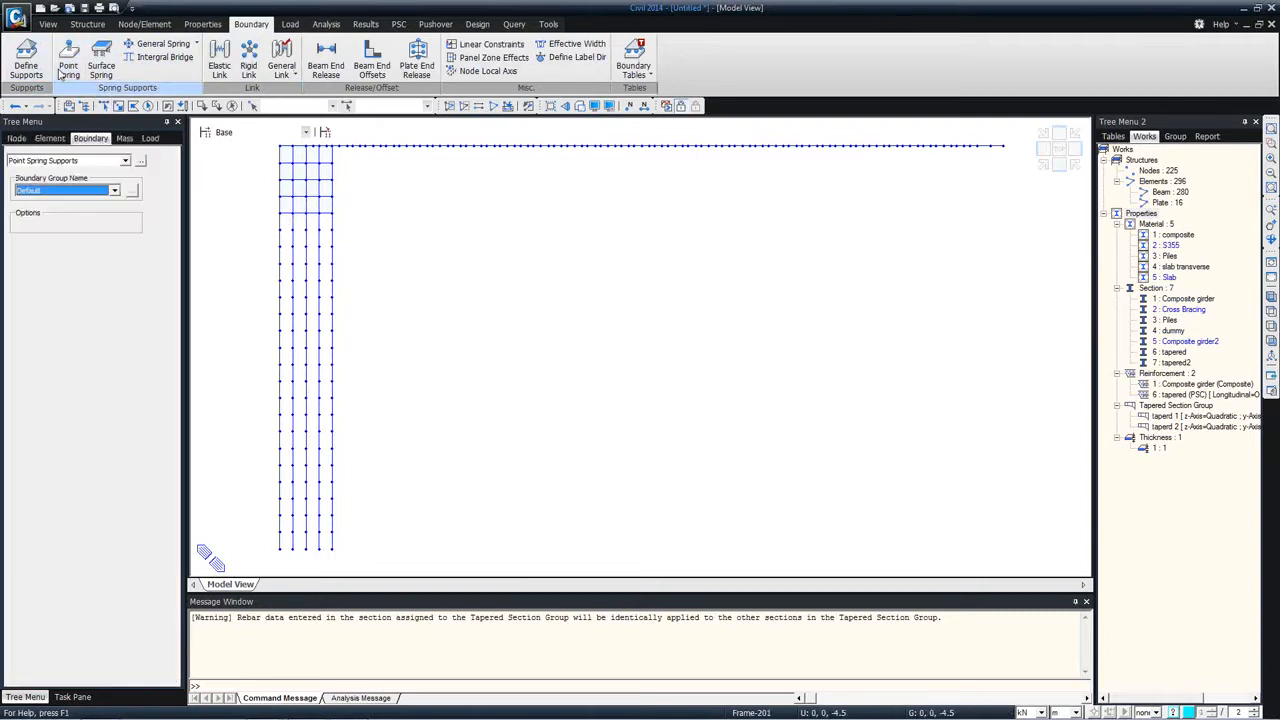
left_click(332, 230)
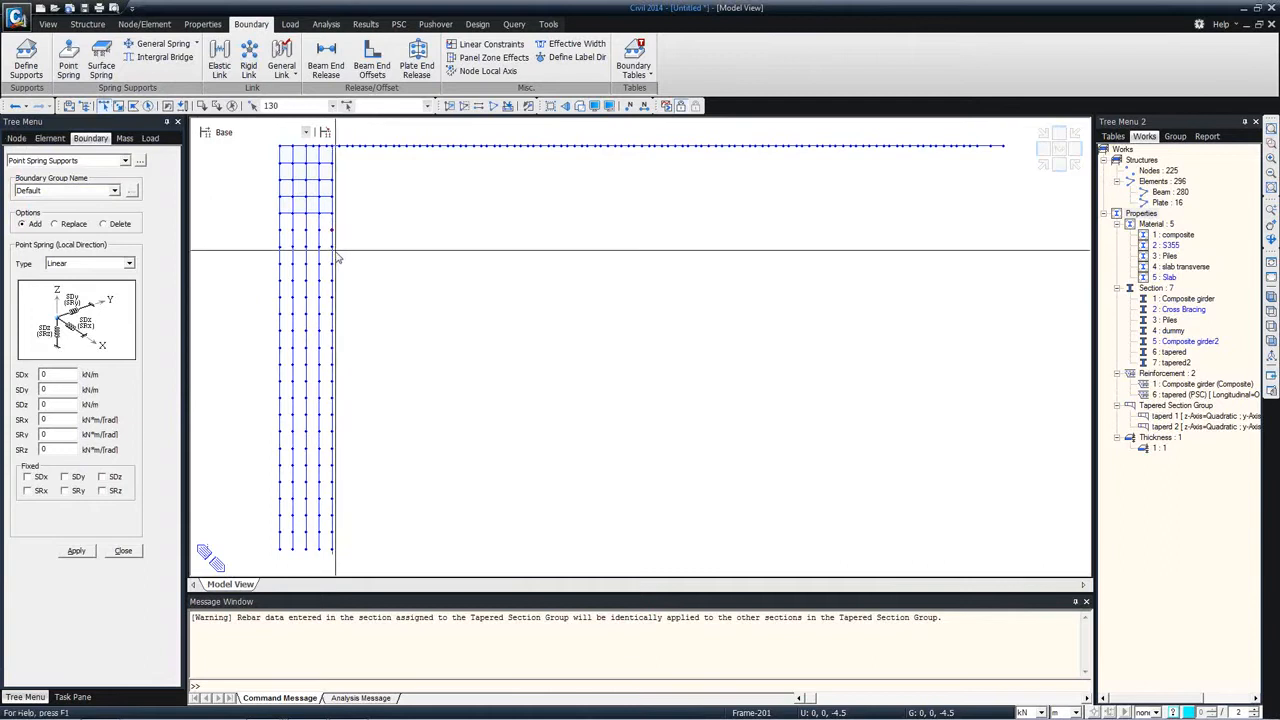
double_click(41, 404)
double_click(53, 418)
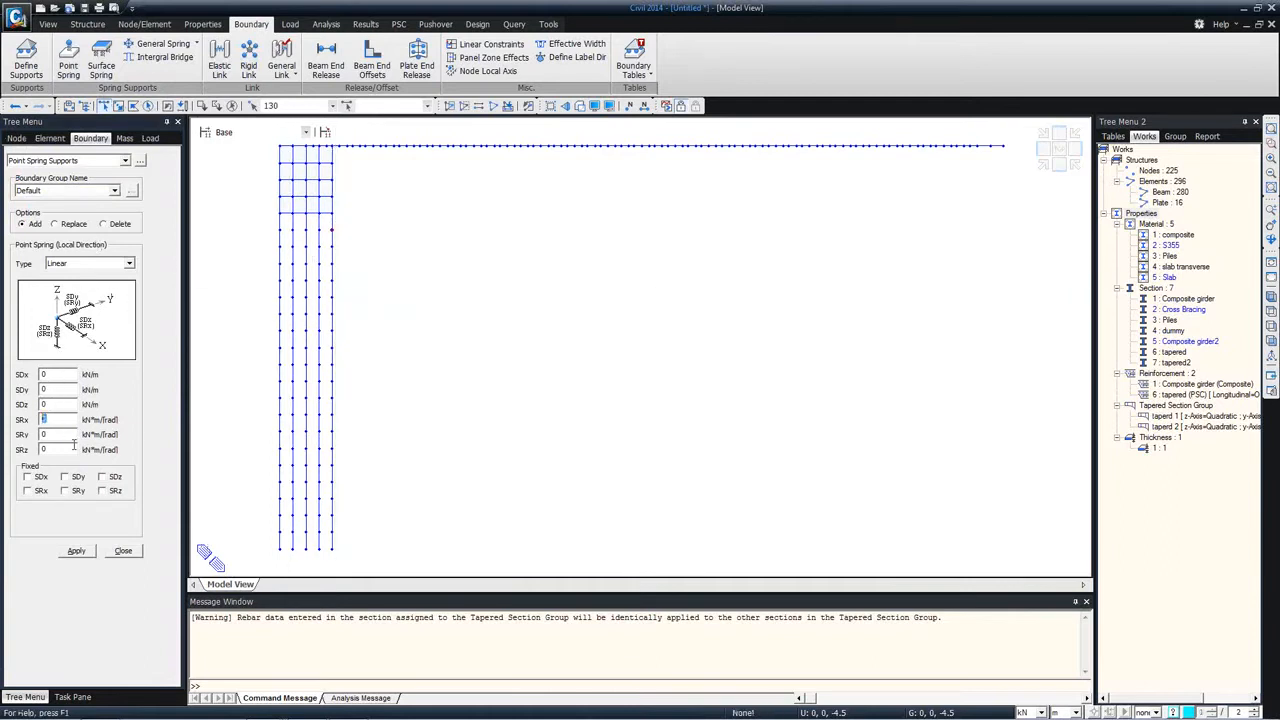
left_click(114, 554)
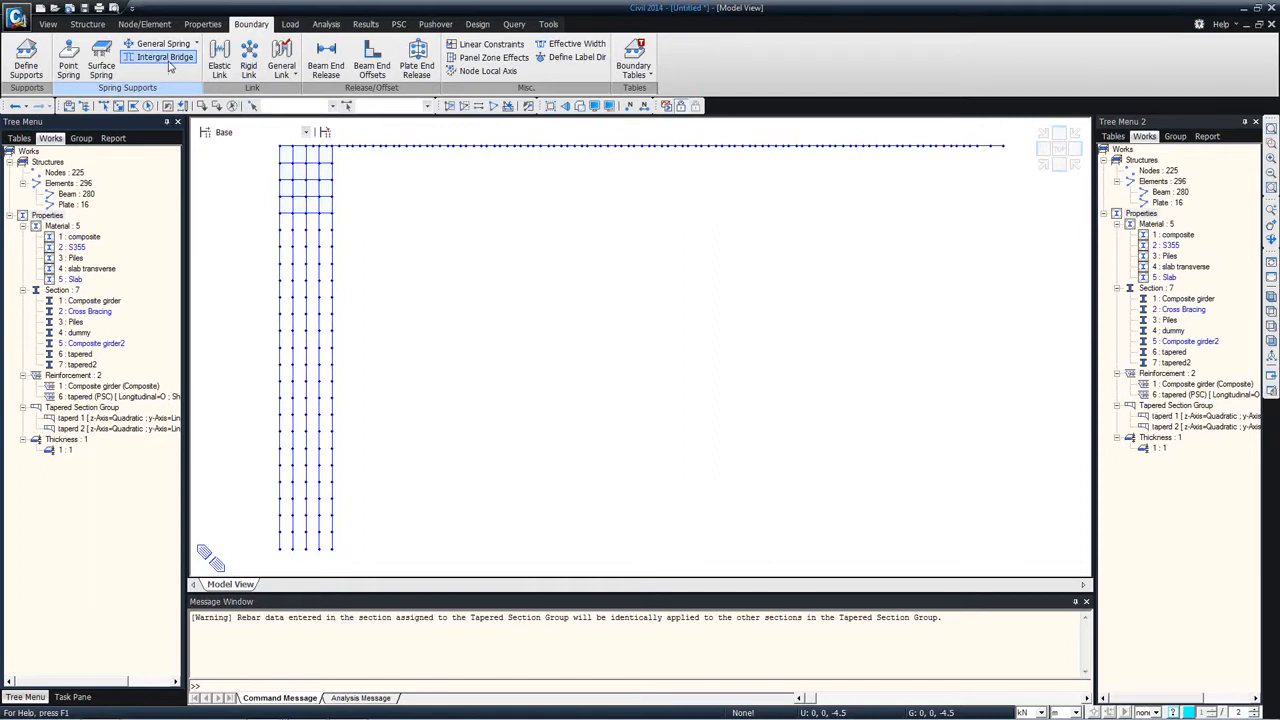
Step: Start defining integral bridge spring supports with the soil spring type set to Abutment Spring
left_click(166, 60)
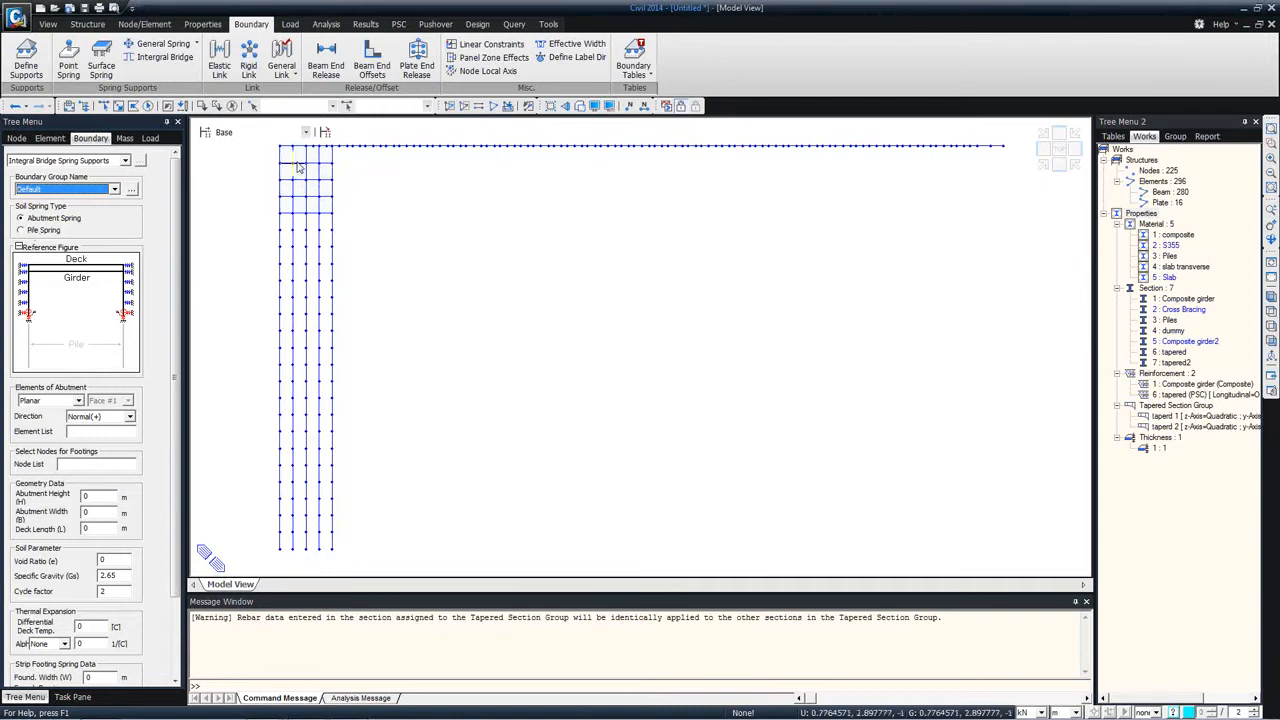
left_click(58, 230)
left_click(48, 218)
mouse_move(324, 174)
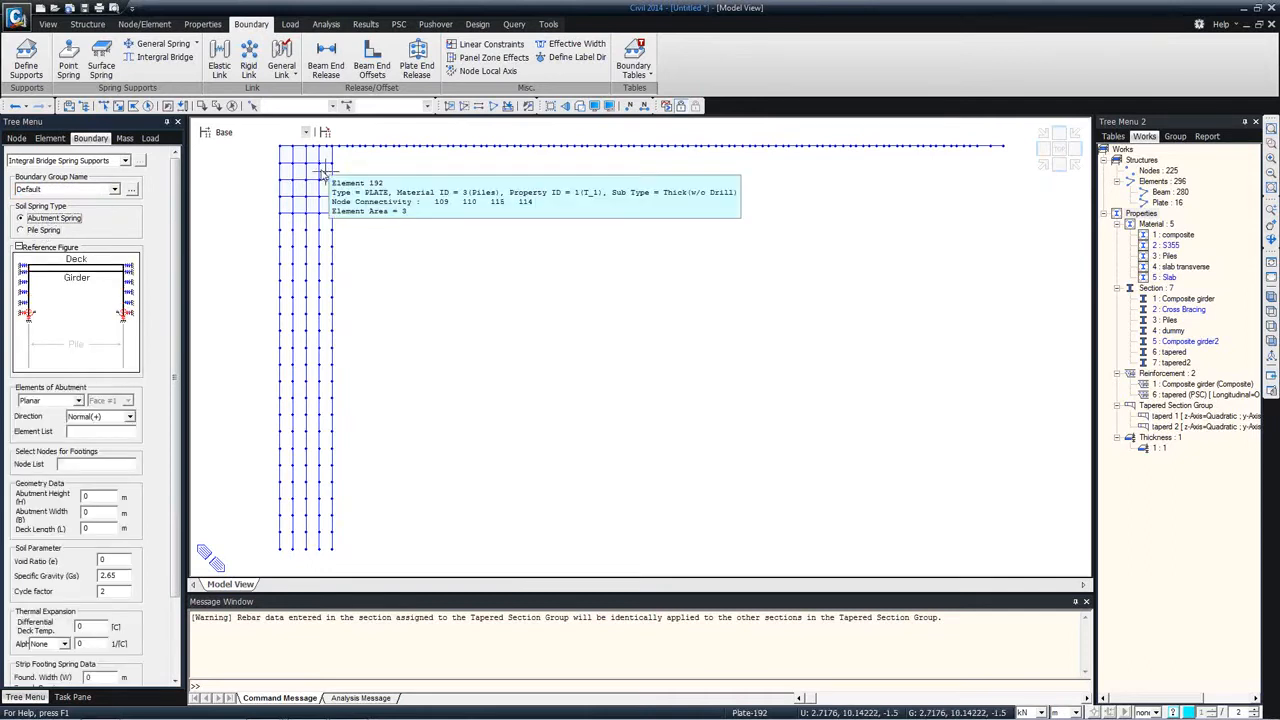
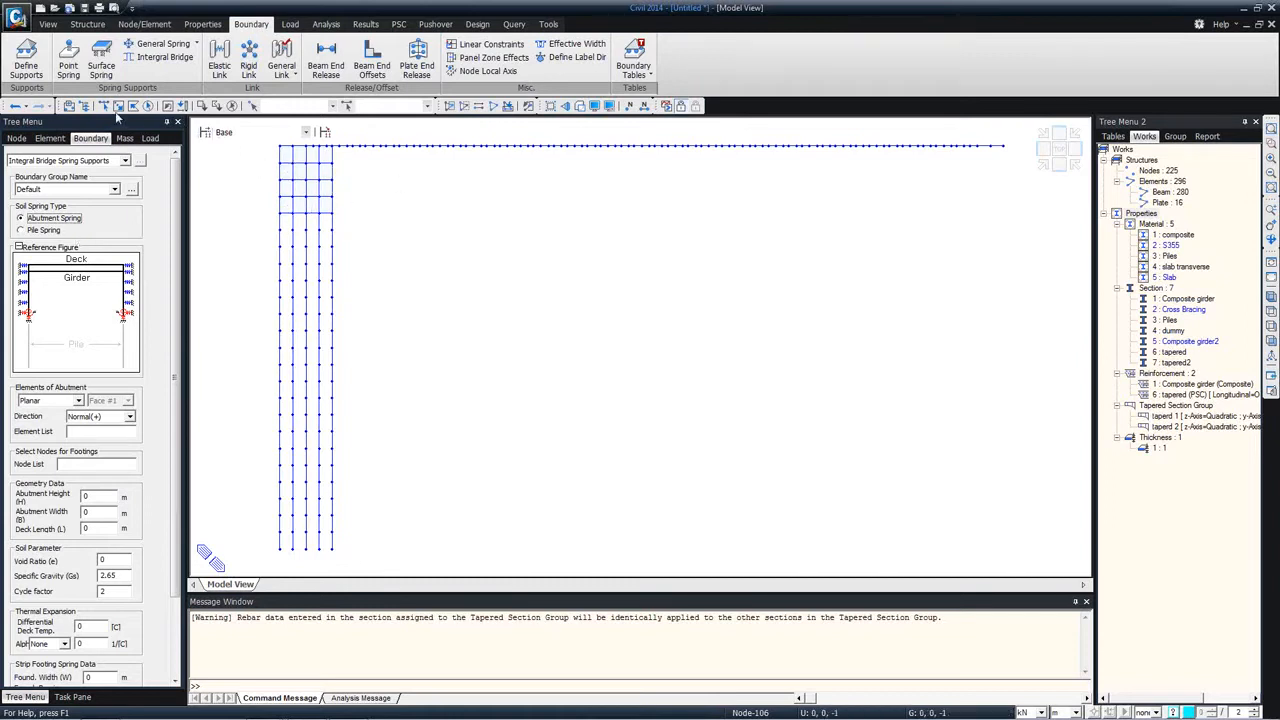
Step: Select all the abutment's plate elements as the elements that receive the abutment soil springs
left_click_drag(349, 211, 255, 155)
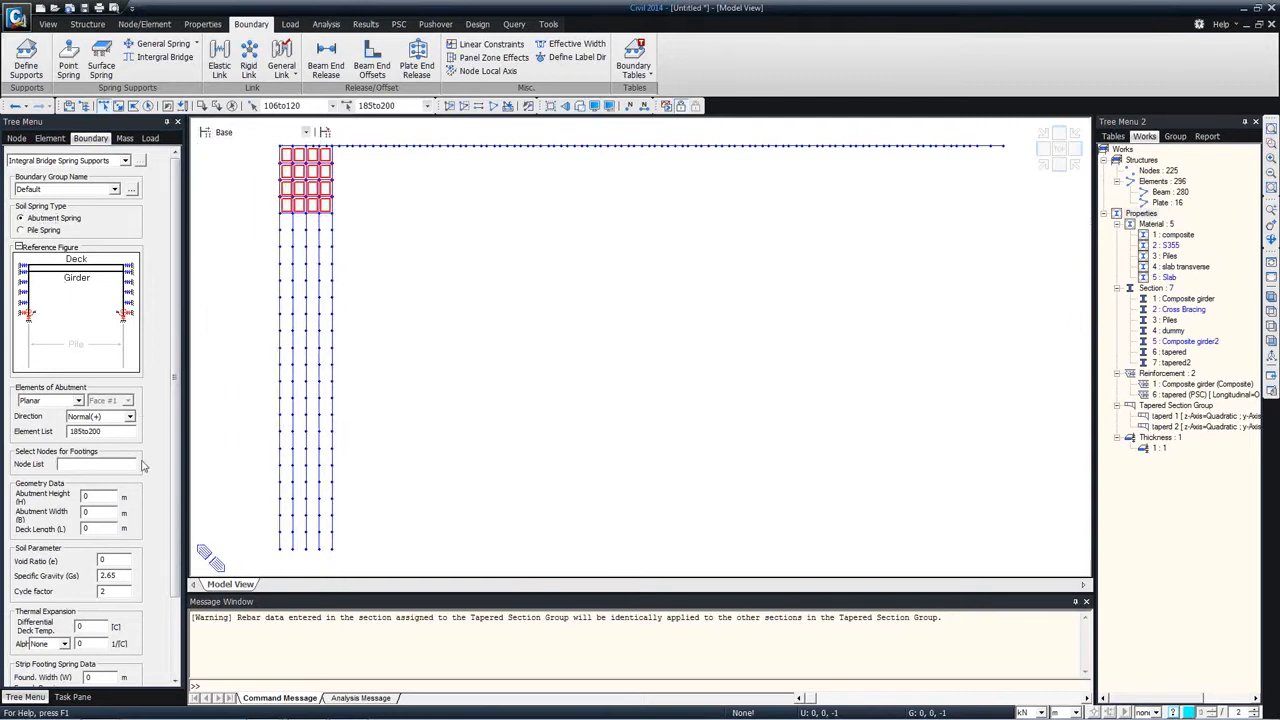
scroll(175, 441, "down", 3)
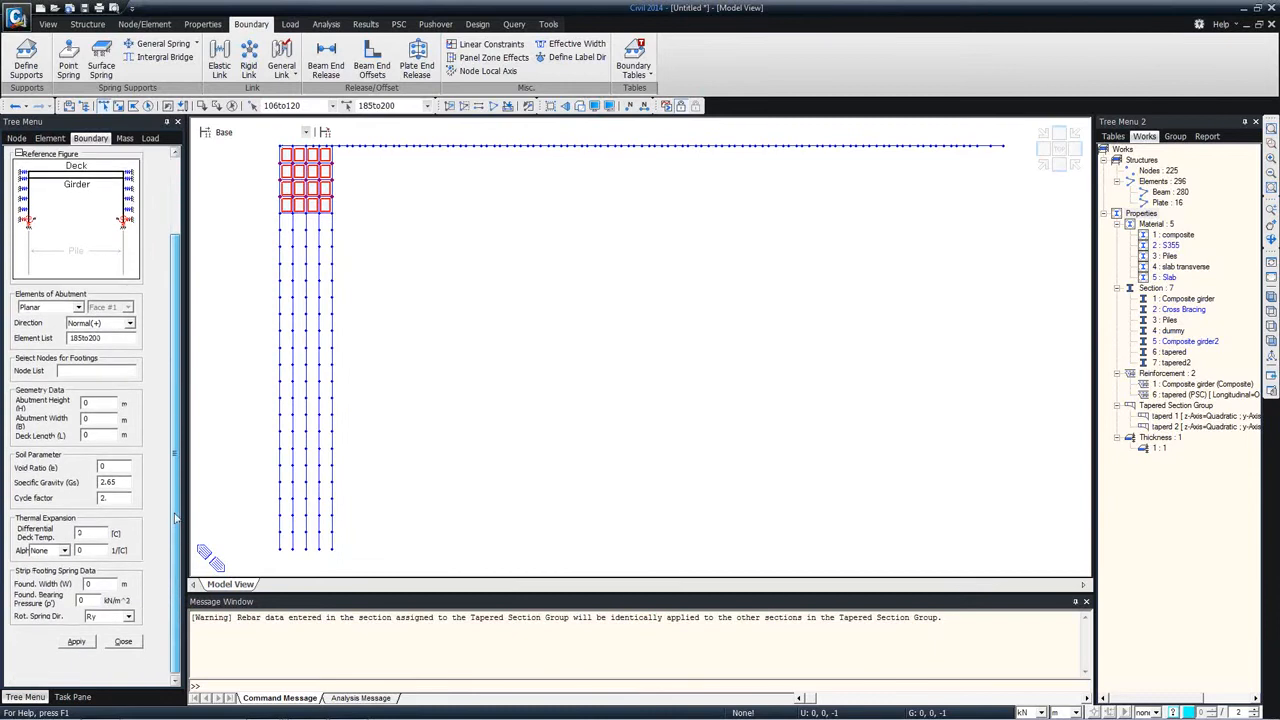
left_click(88, 402)
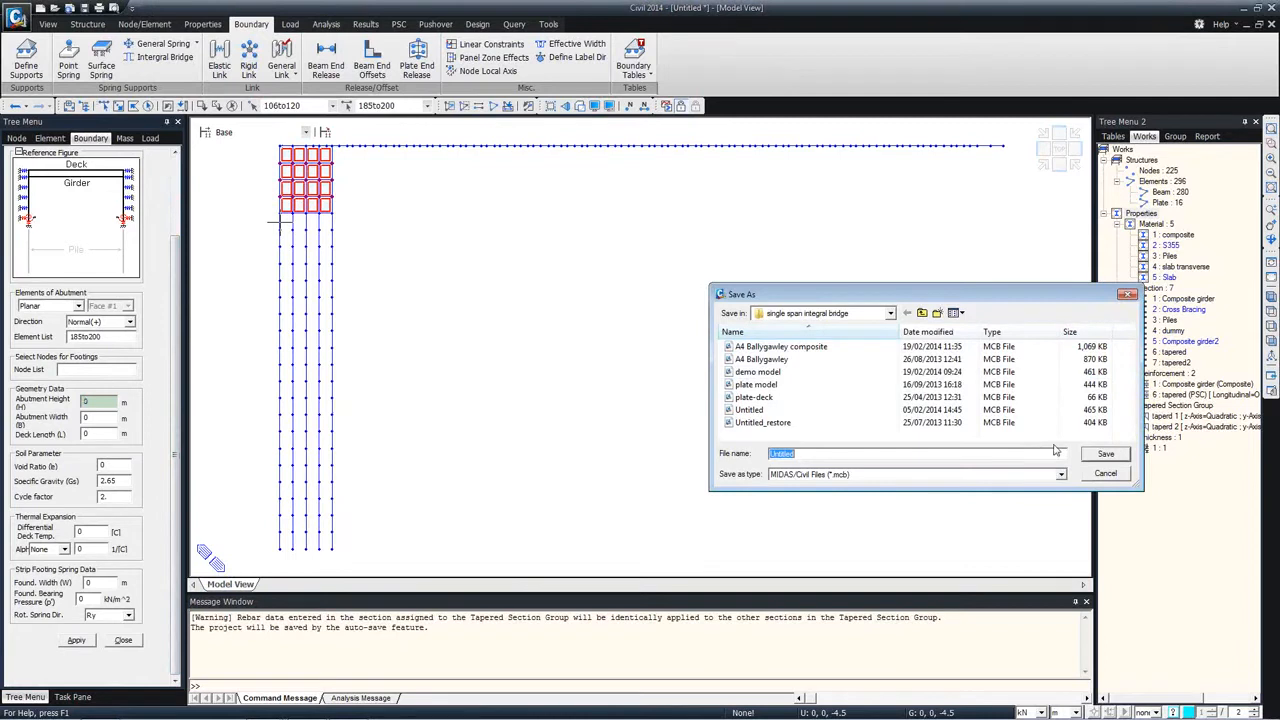
Step: Save the project under the file name "exa" in the single span integral bridge folder
type("demo")
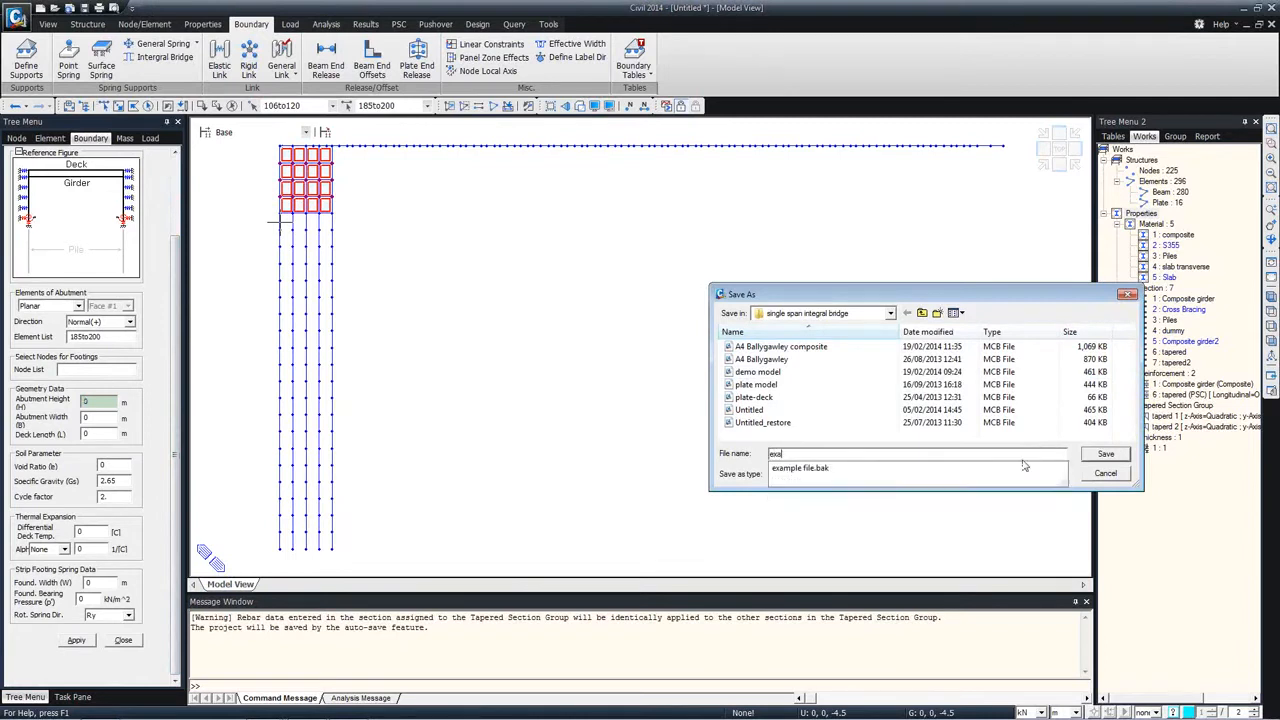
key("Return")
Step: Set the spring geometry data to abutment height 4 m, abutment width 12 m and deck length 40 m
type("4")
left_click(102, 419)
type("5")
key("BackSpace")
type("12")
key("Tab")
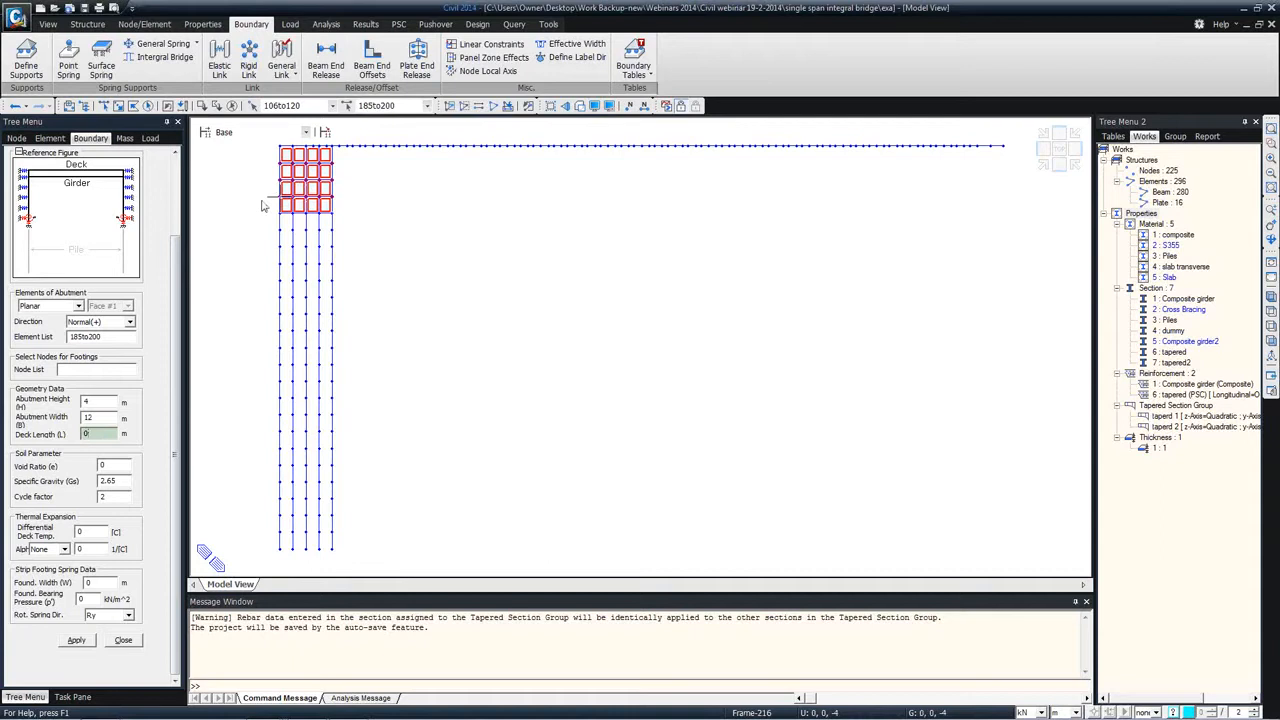
left_click(1271, 297)
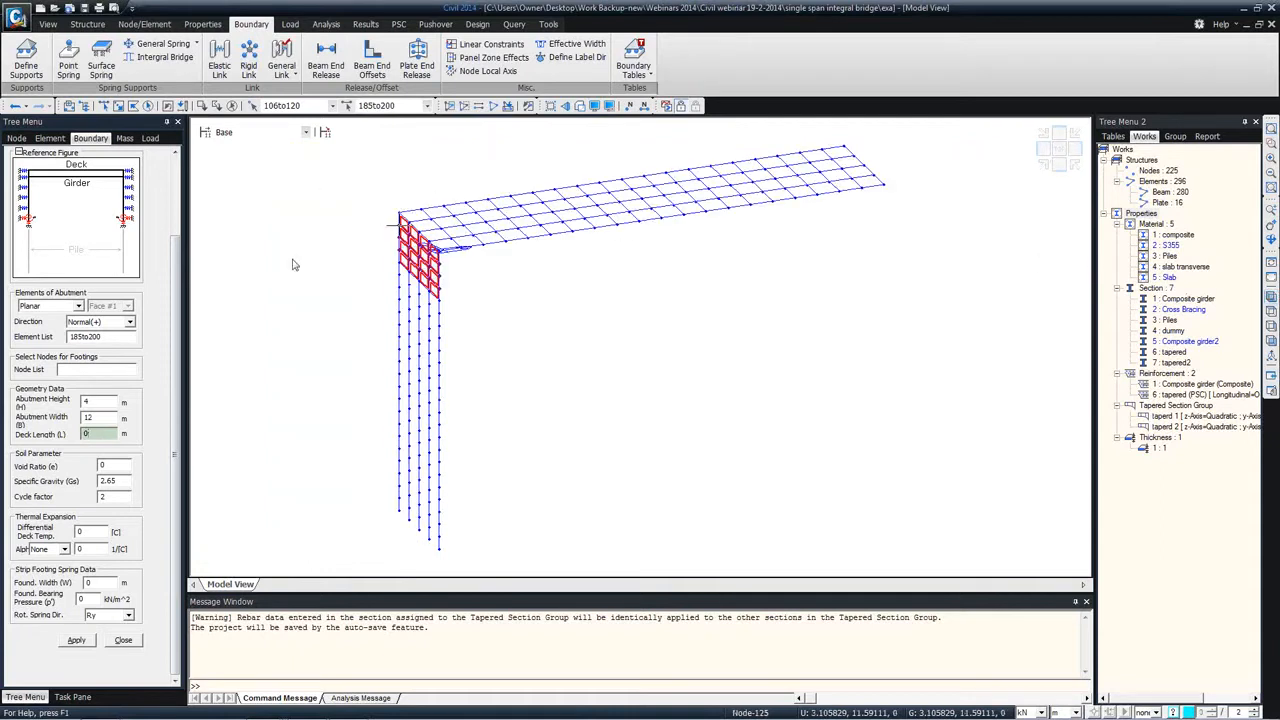
type("40")
left_click(844, 146)
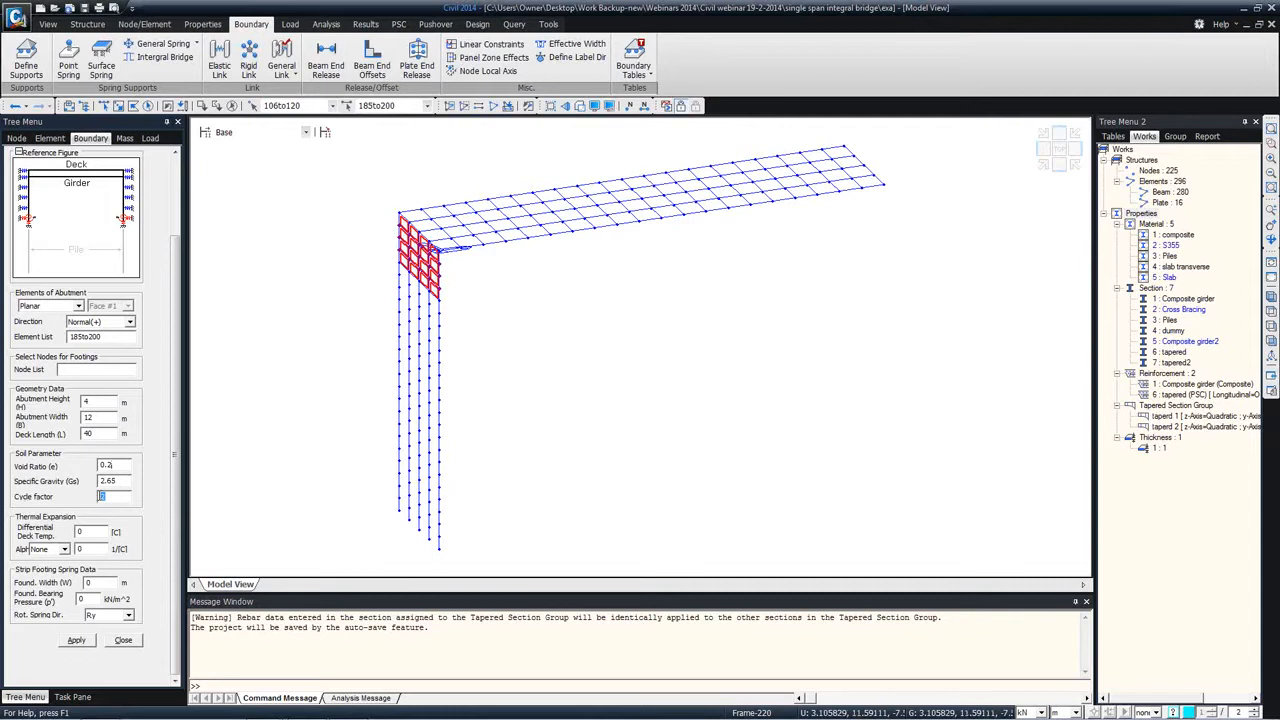
Step: Apply the abutment springs with void ratio 0.2, differential deck temperature 20 °C and the Piles material's thermal expansion coefficient, and close the settings
key("Tab")
left_click(63, 549)
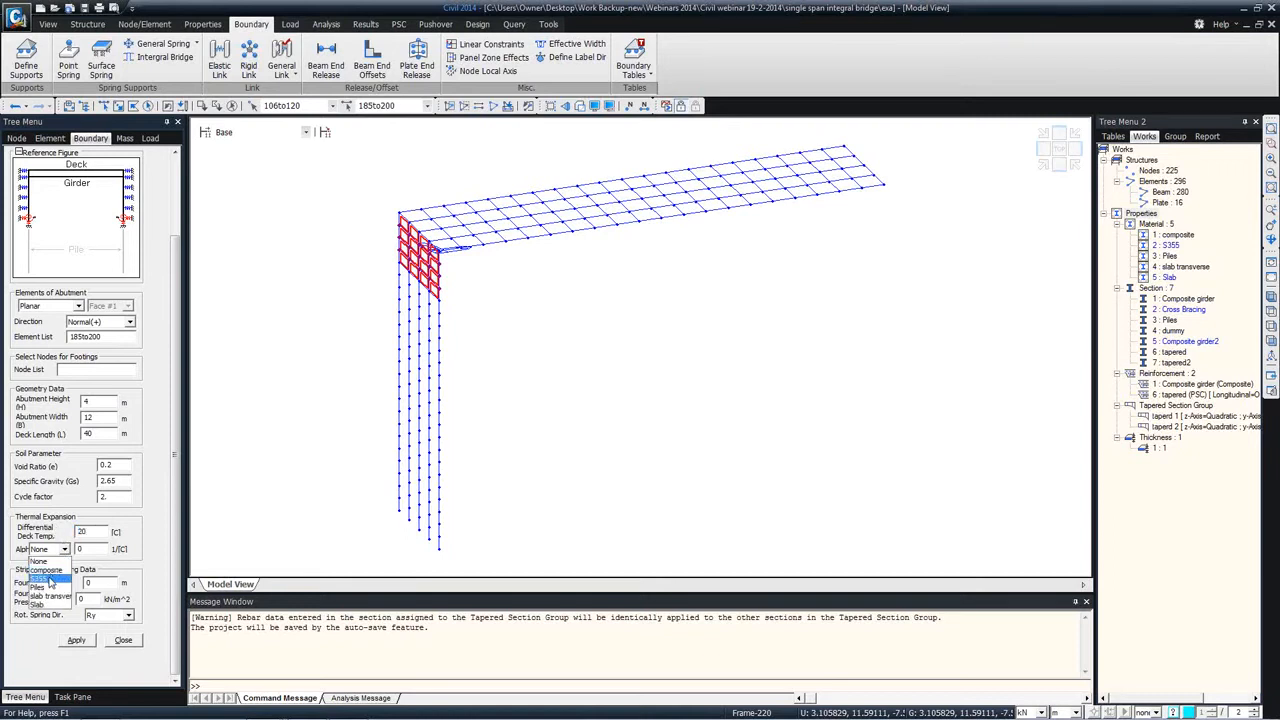
left_click(42, 587)
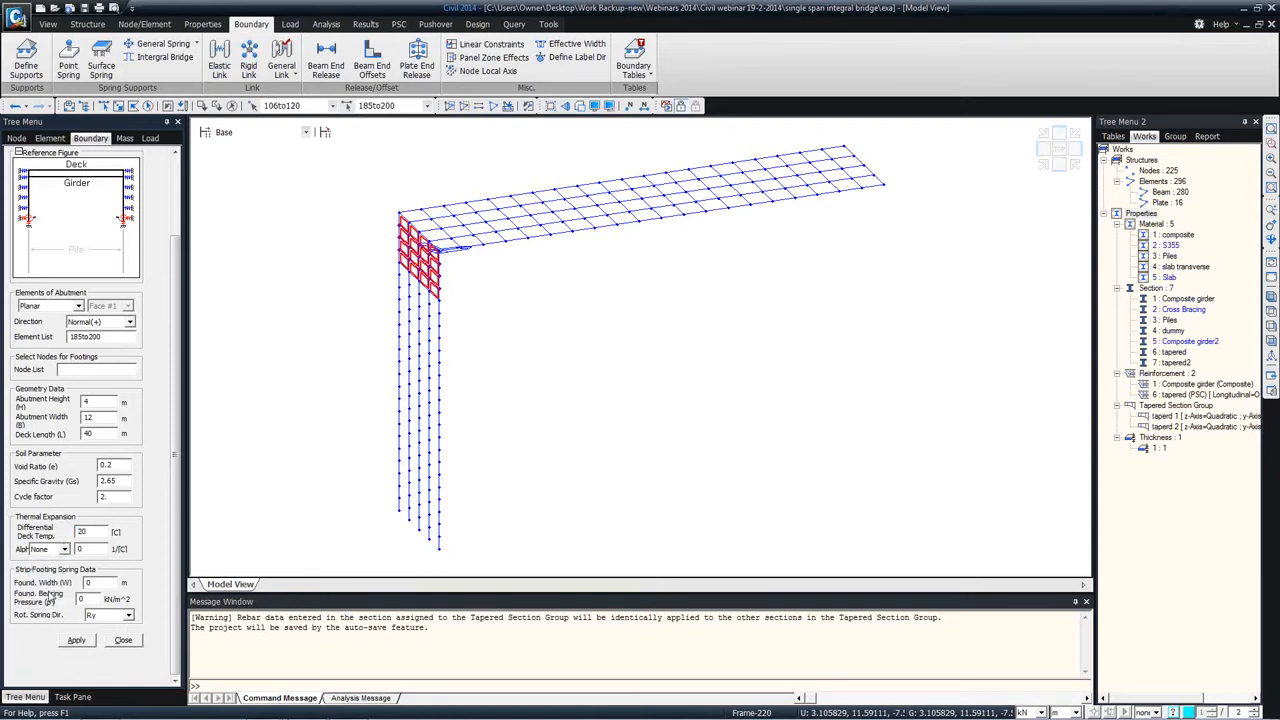
left_click(79, 640)
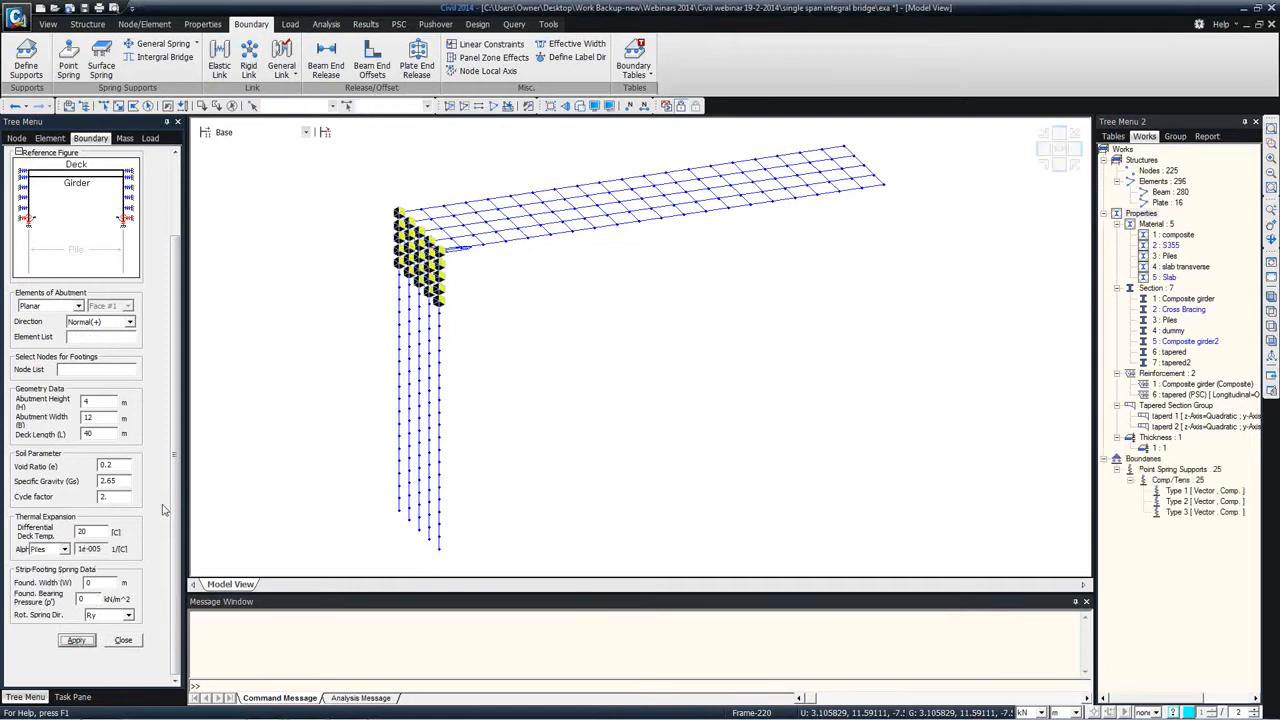
mouse_move(449, 313)
left_click(122, 640)
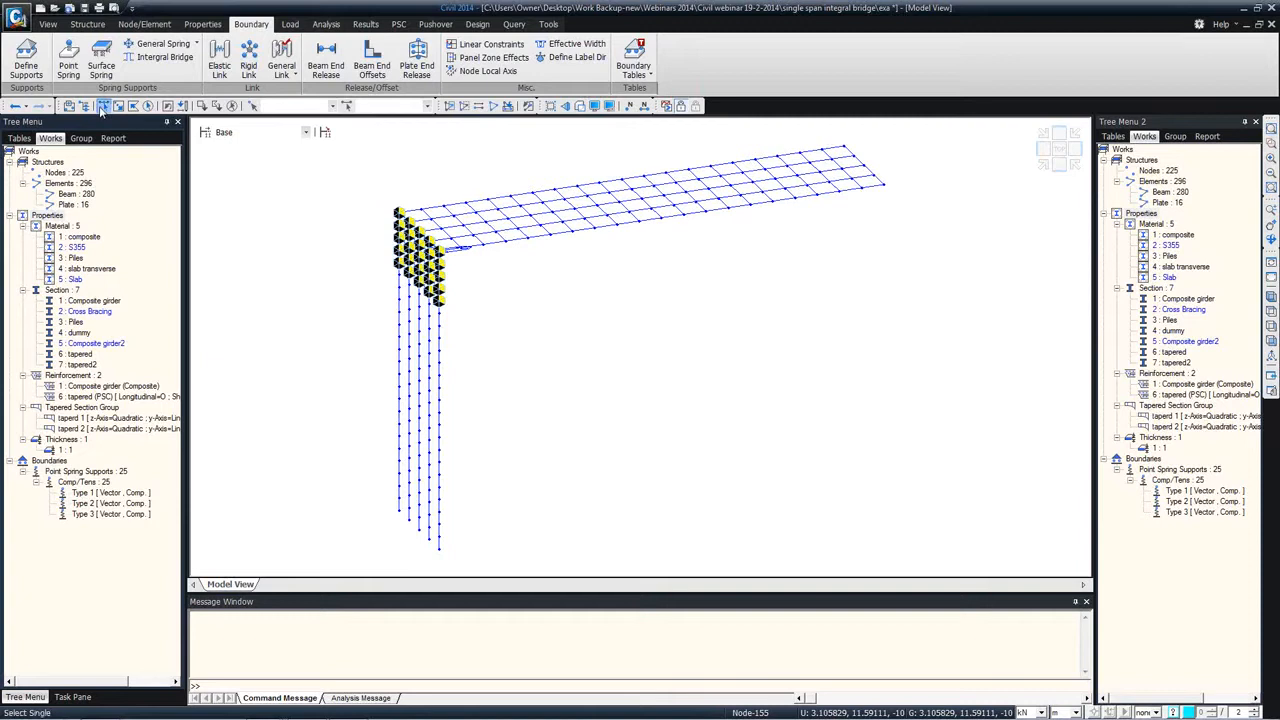
Step: Examine the stiffness and direction of compression-only point spring Type 1, and close its properties without applying
right_click(80, 492)
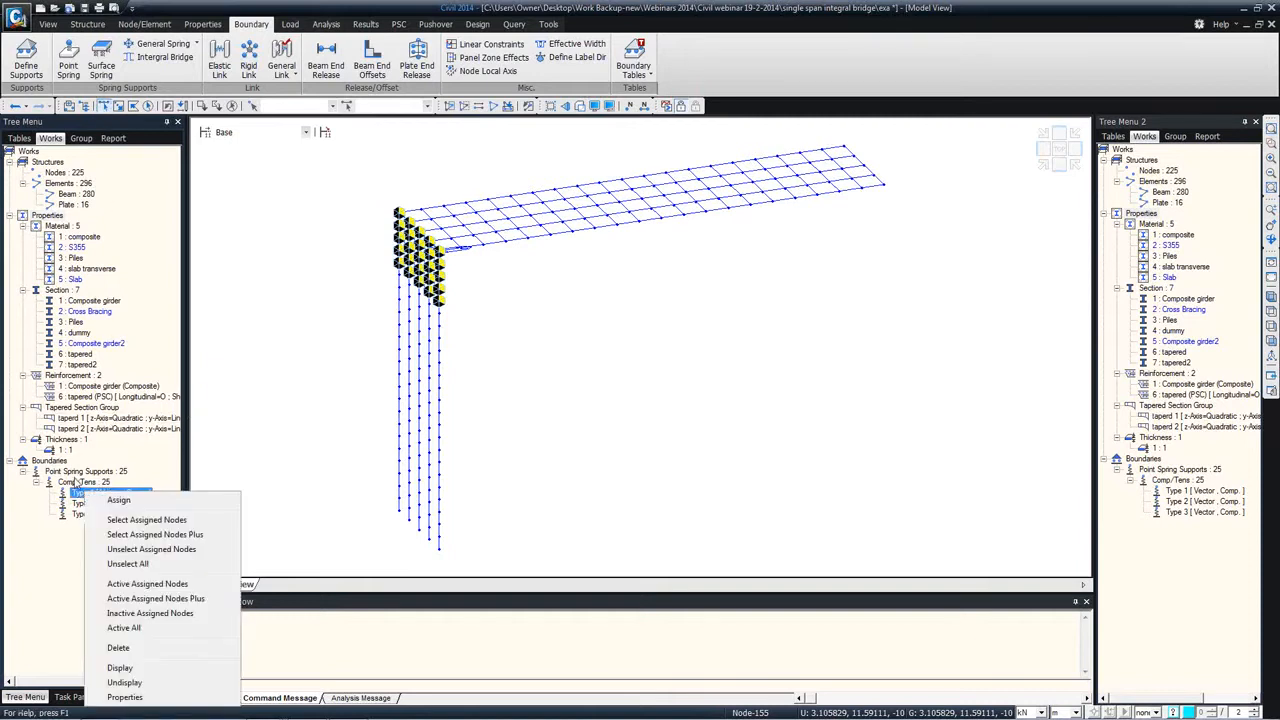
left_click(150, 697)
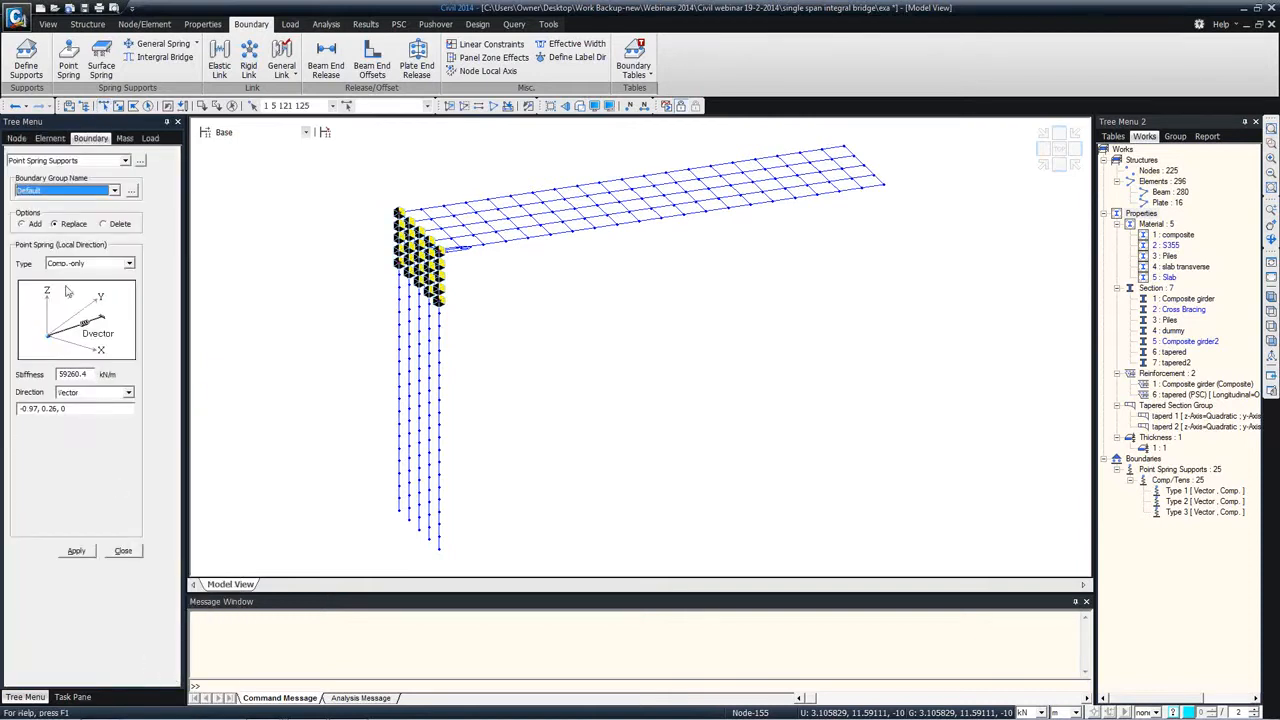
left_click_drag(90, 373, 50, 374)
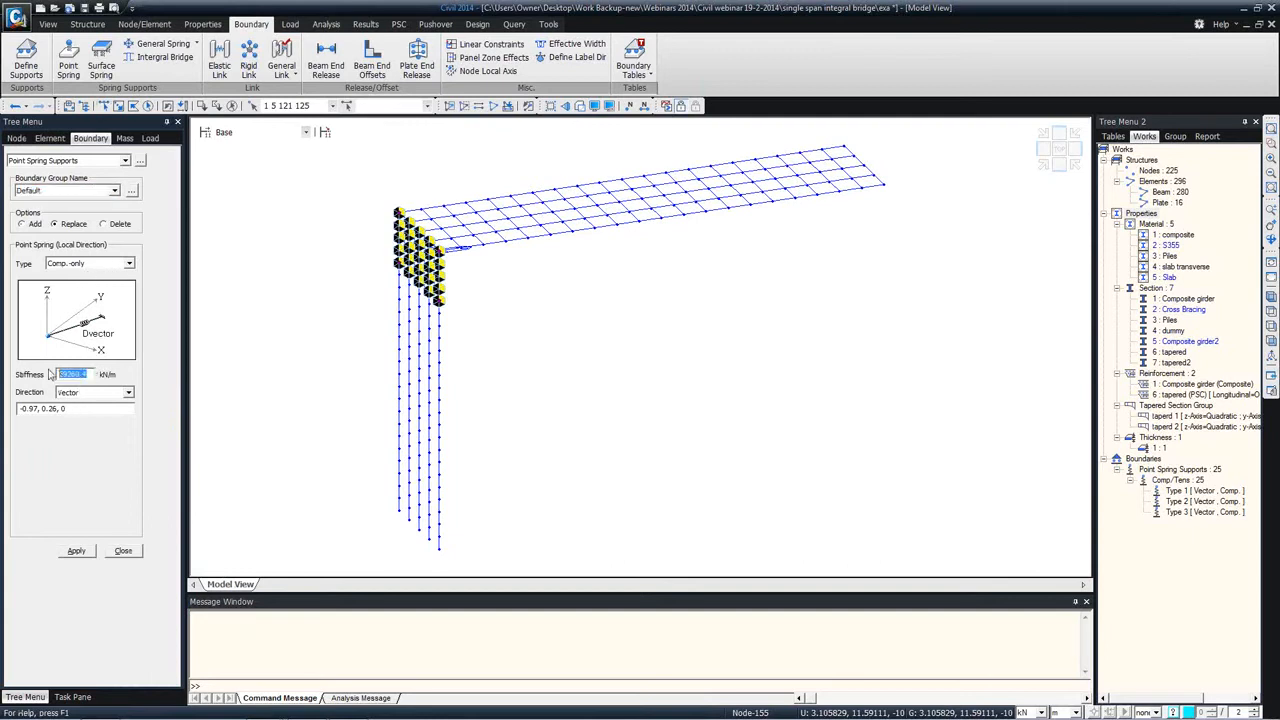
left_click(130, 551)
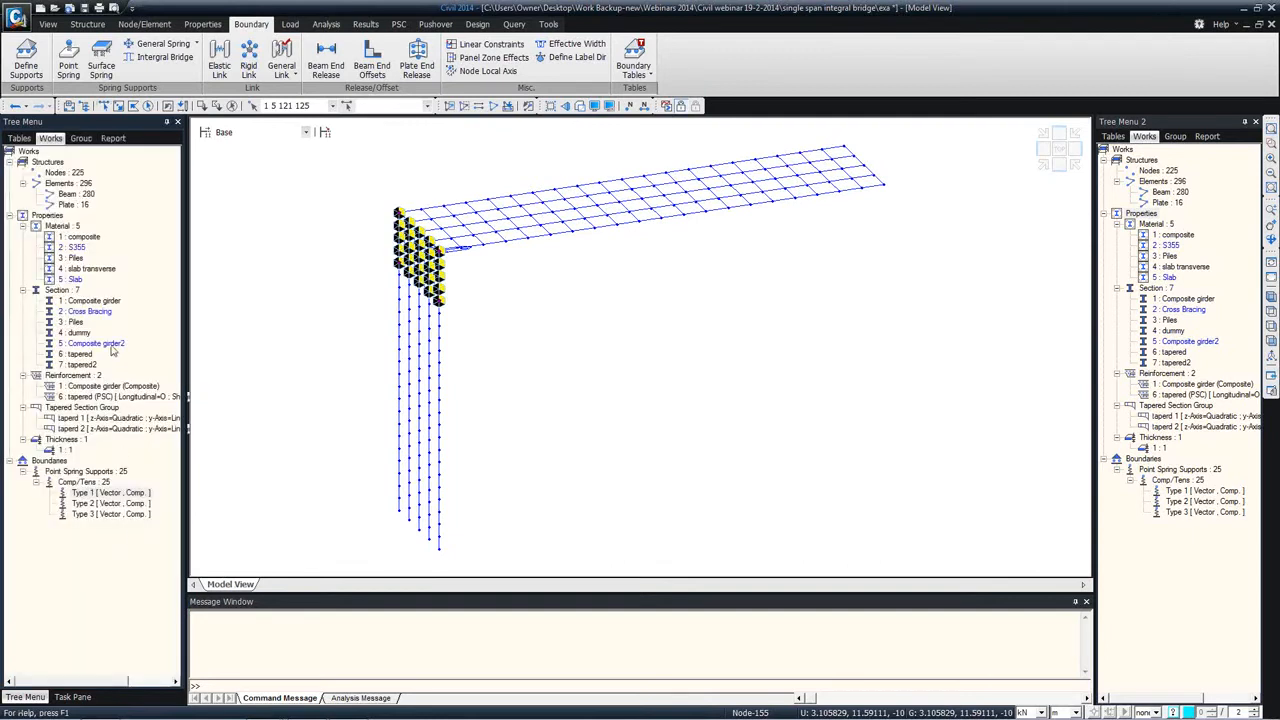
Step: Look up Integral Bridge Spring Supports in the online manual, review its function and input descriptions, and close the manual
left_click(1218, 30)
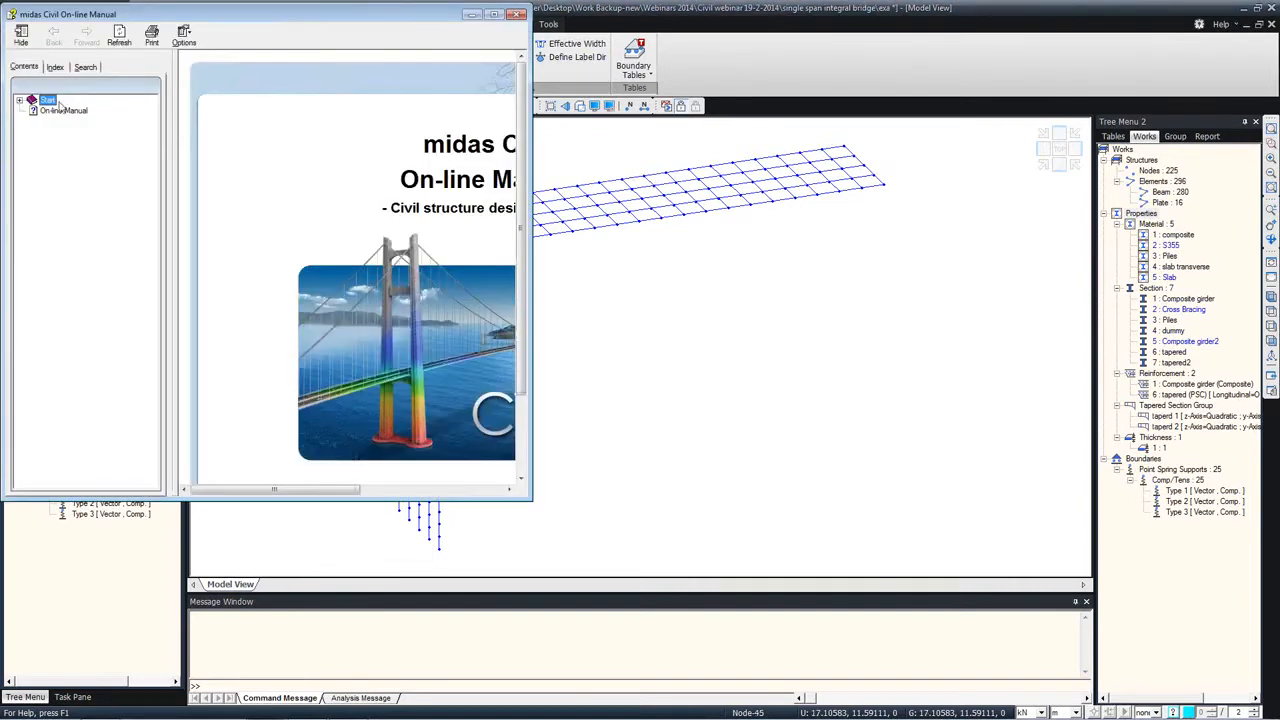
left_click(21, 101)
left_click(33, 175)
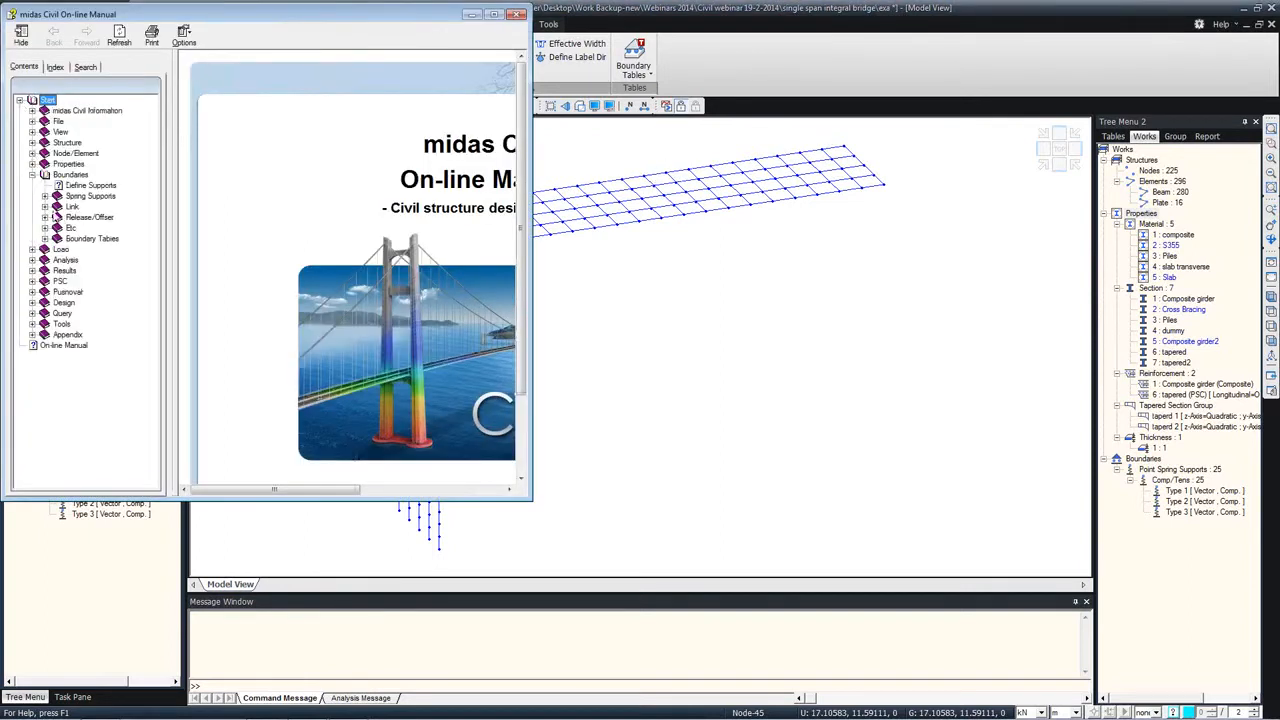
left_click(44, 196)
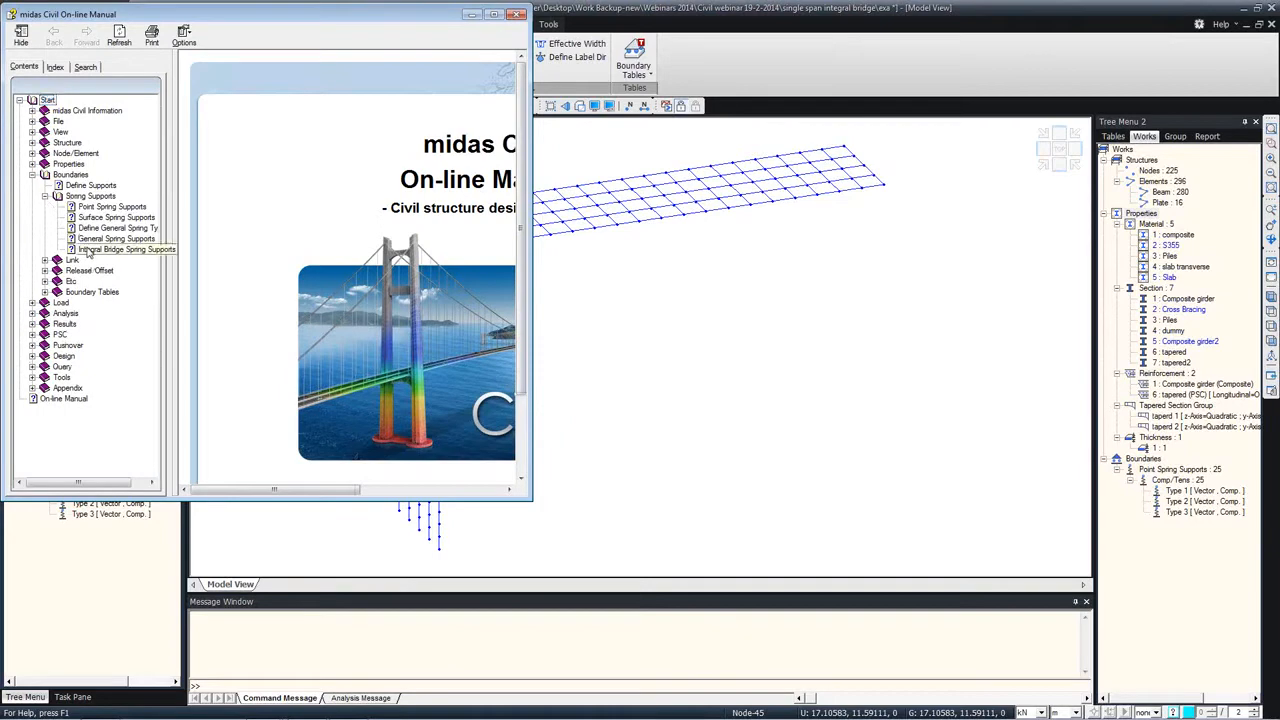
left_click(541, 262)
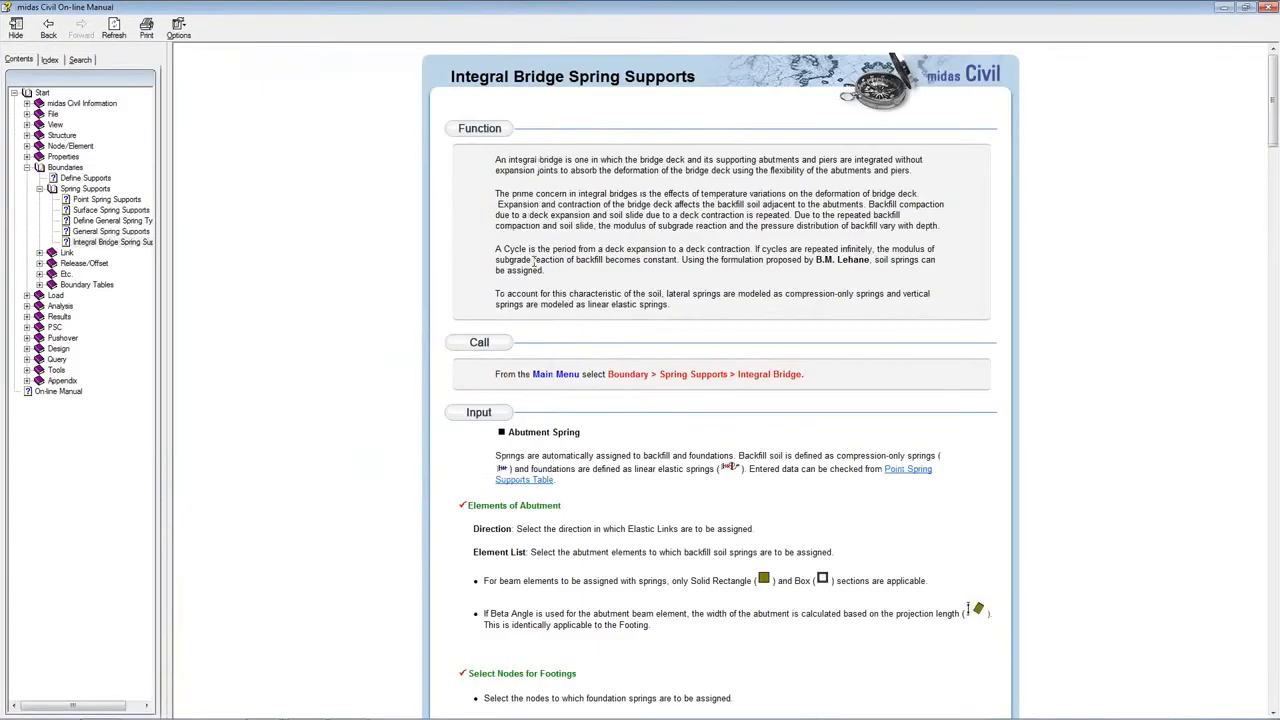
scroll(543, 263, "down", 10)
scroll(690, 262, "up", 4)
scroll(715, 263, "down", 2)
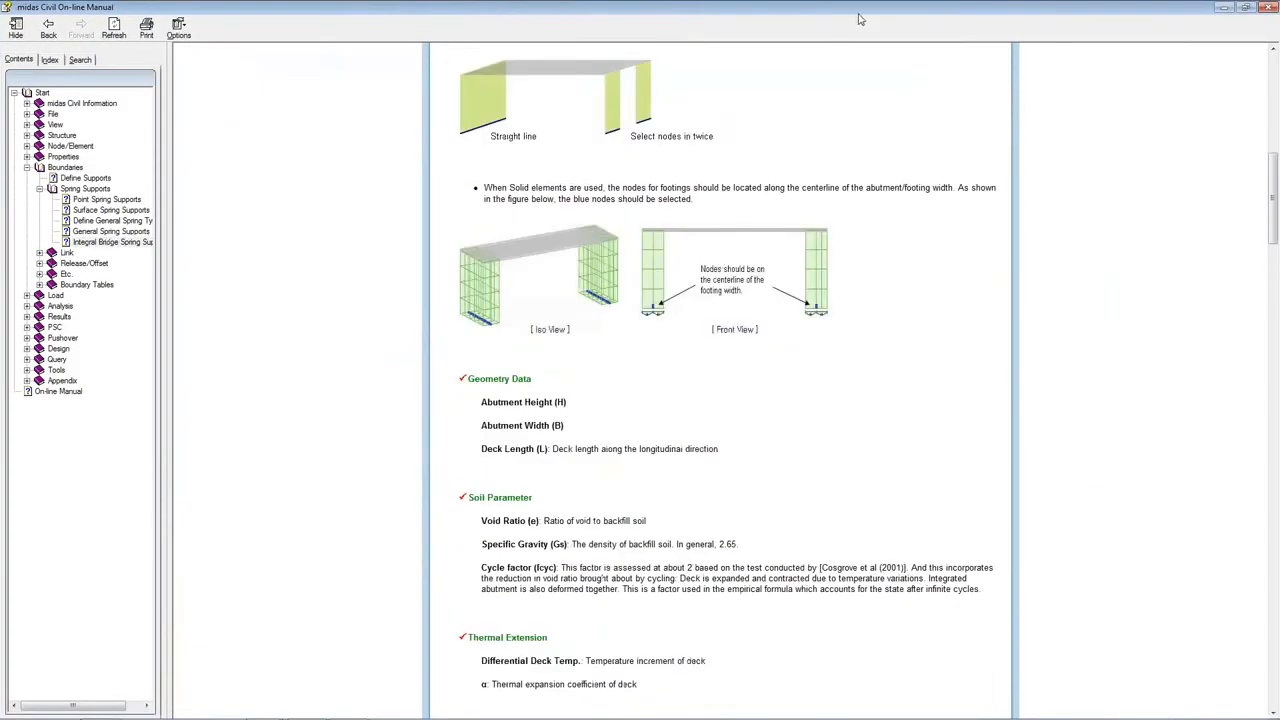
left_click_drag(862, 9, 944, 70)
left_click(1021, 72)
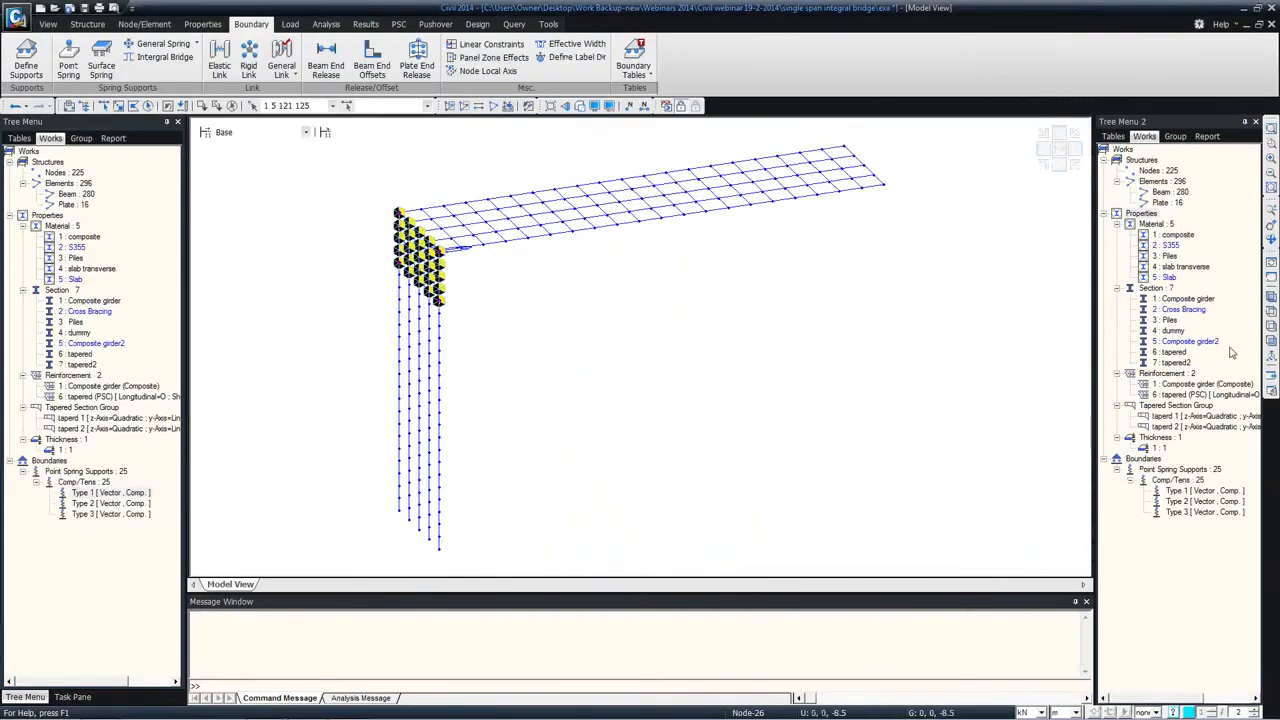
Step: In elevation view, define Pile Spring supports with sand soil, ground level -4 m, pile diameter 1 m and subgrade reaction coefficient 30000 kN/m^3
left_click(1271, 341)
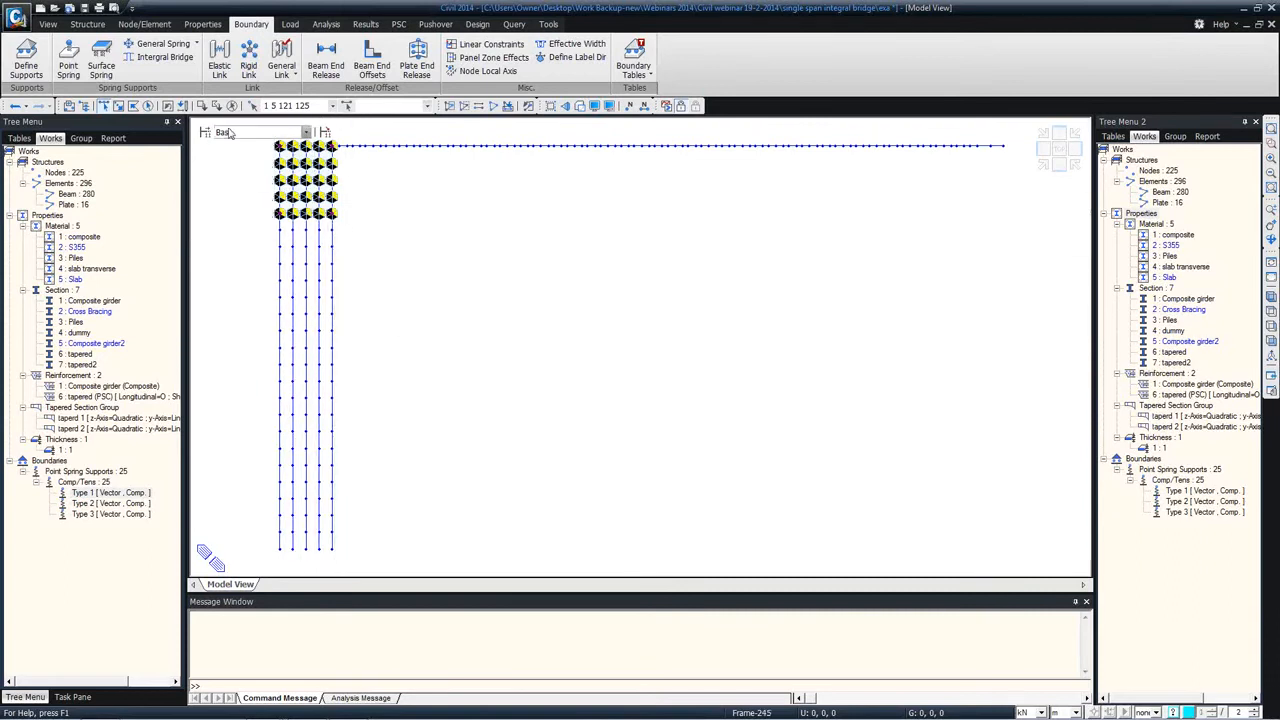
left_click(166, 56)
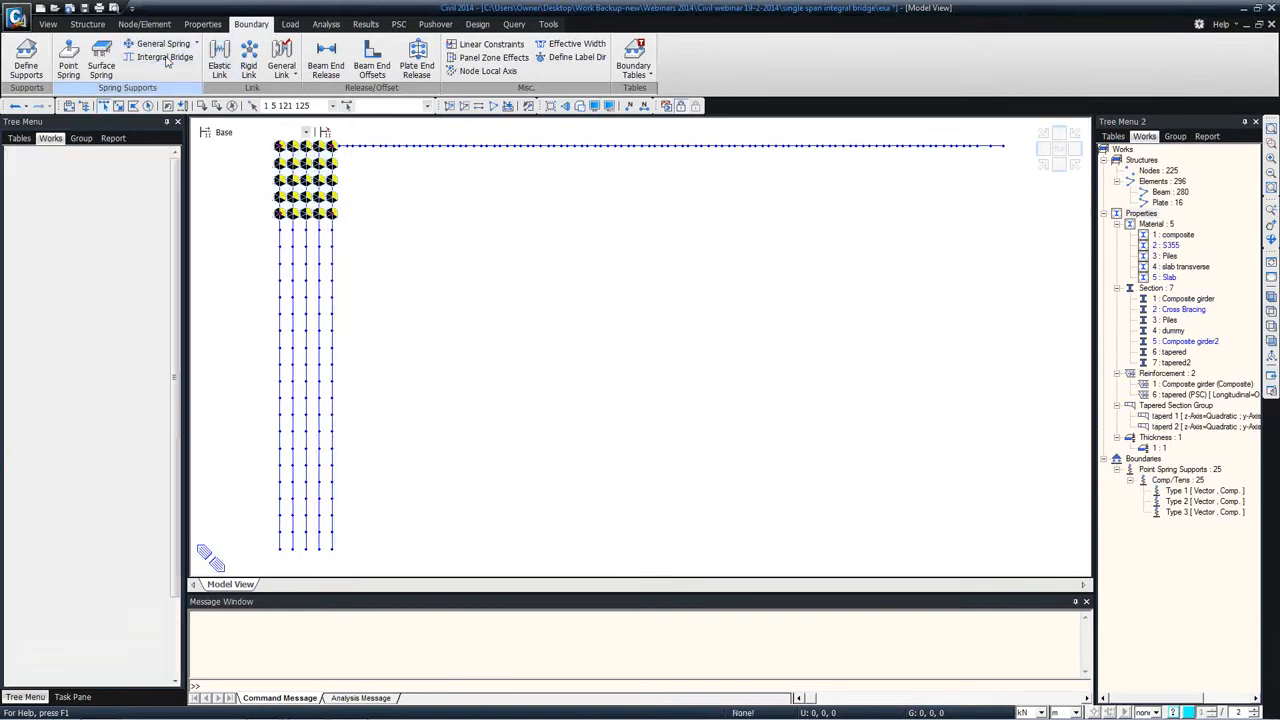
left_click(22, 230)
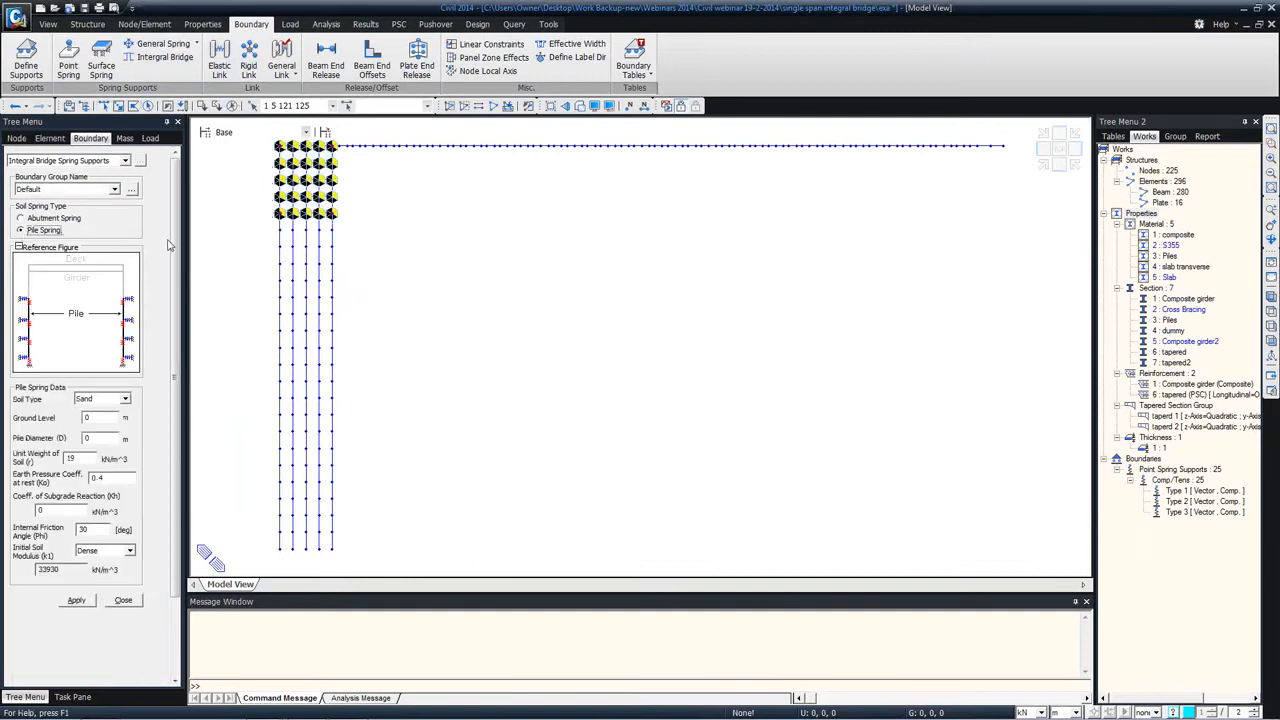
scroll(170, 245, "down", 2)
left_click(100, 303)
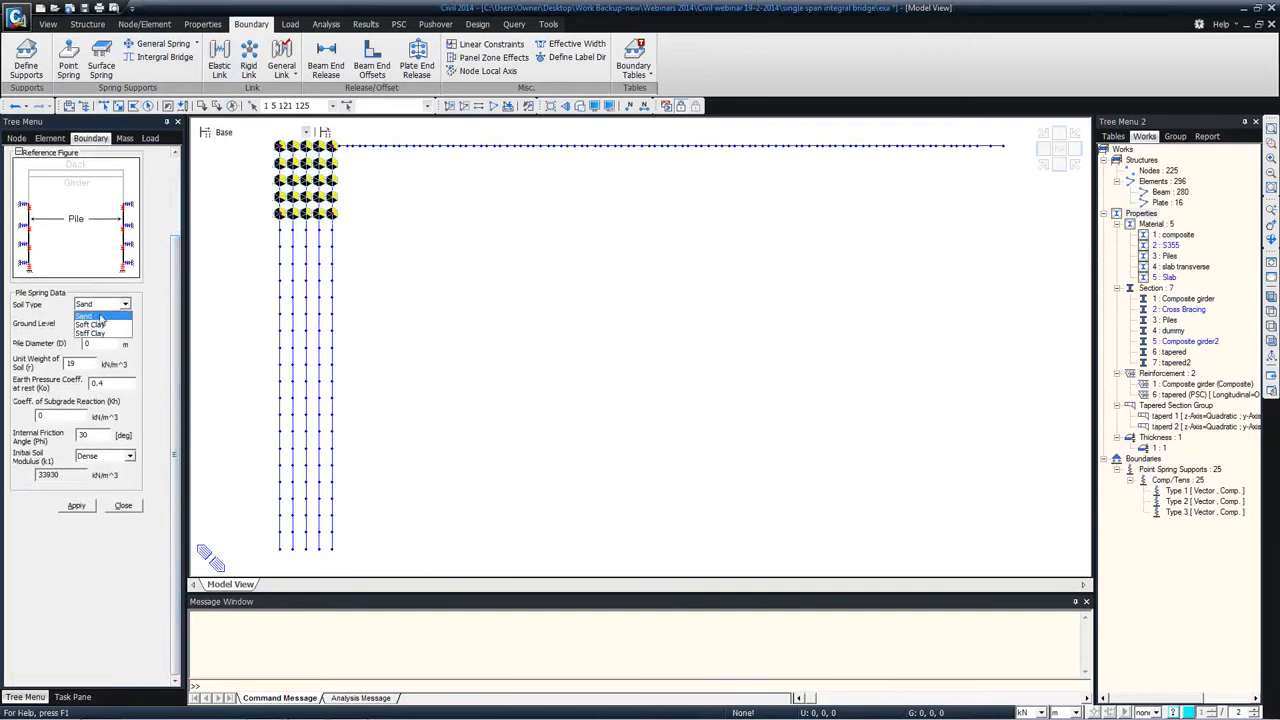
left_click(98, 317)
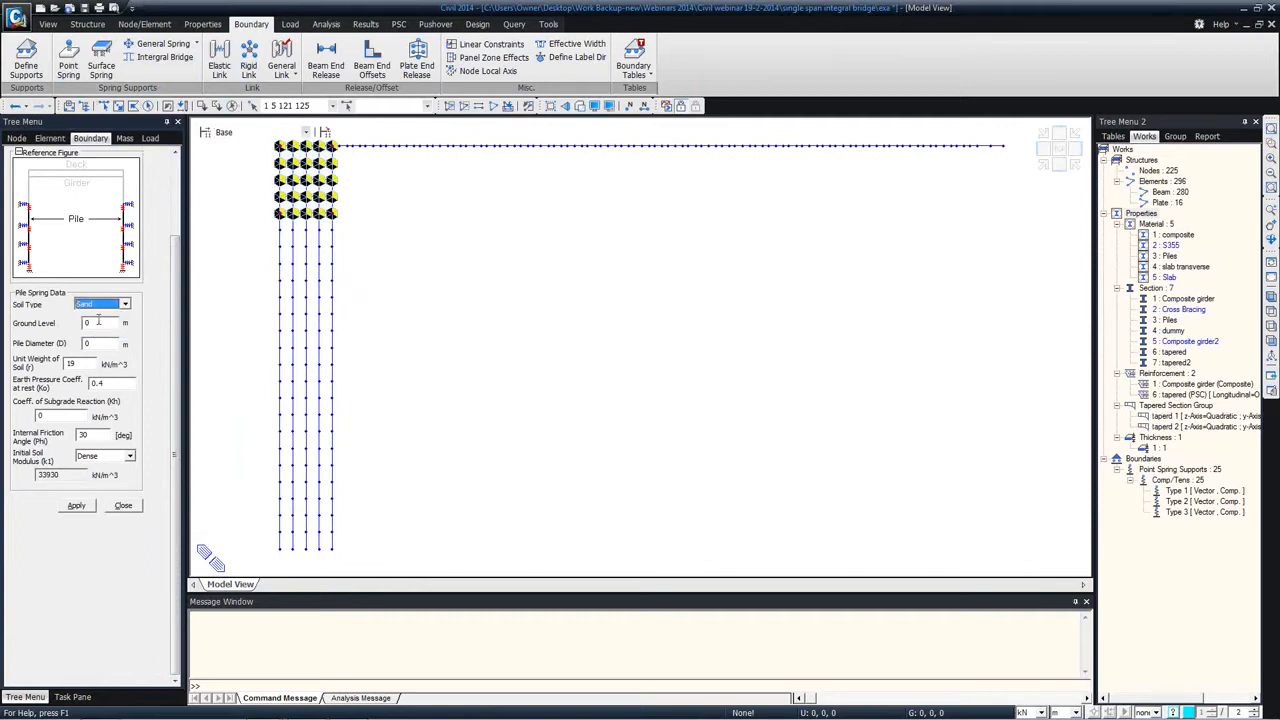
left_click(104, 324)
type("-4")
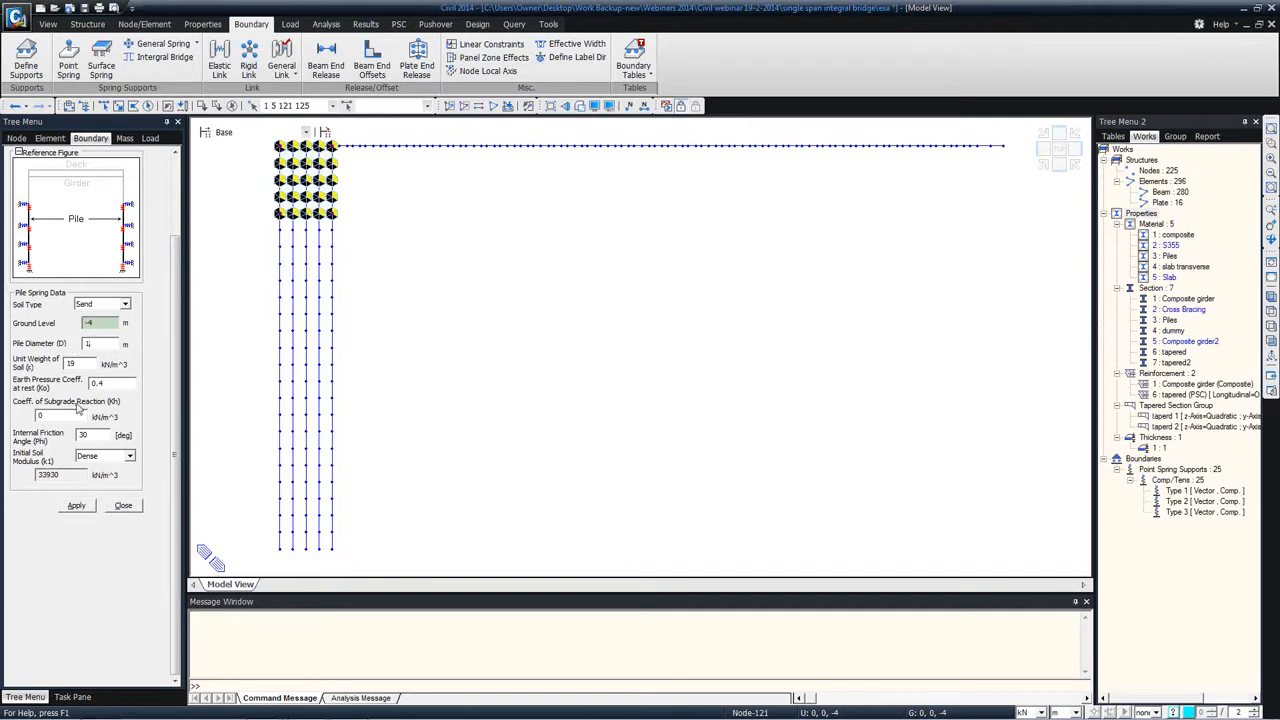
left_click_drag(50, 415, 26, 420)
Step: Apply the sand pile springs to the elements in the lower part of all the piles
left_click(106, 107)
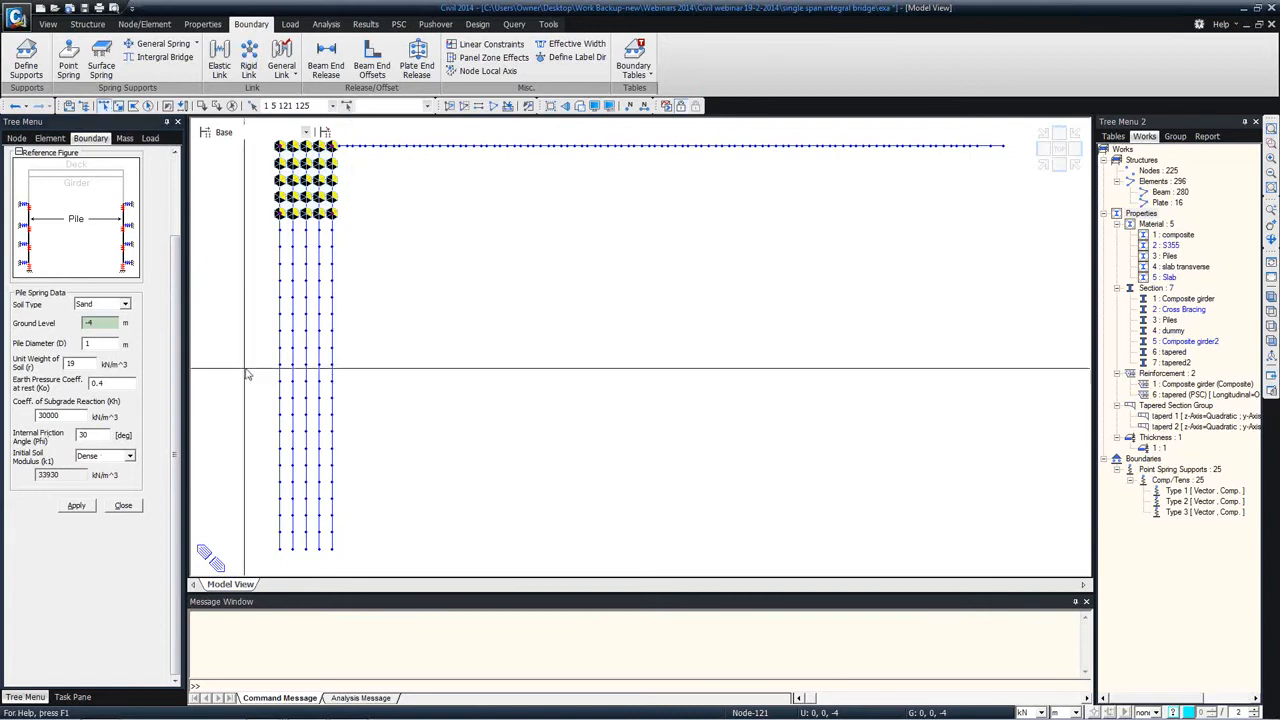
left_click_drag(255, 366, 478, 565)
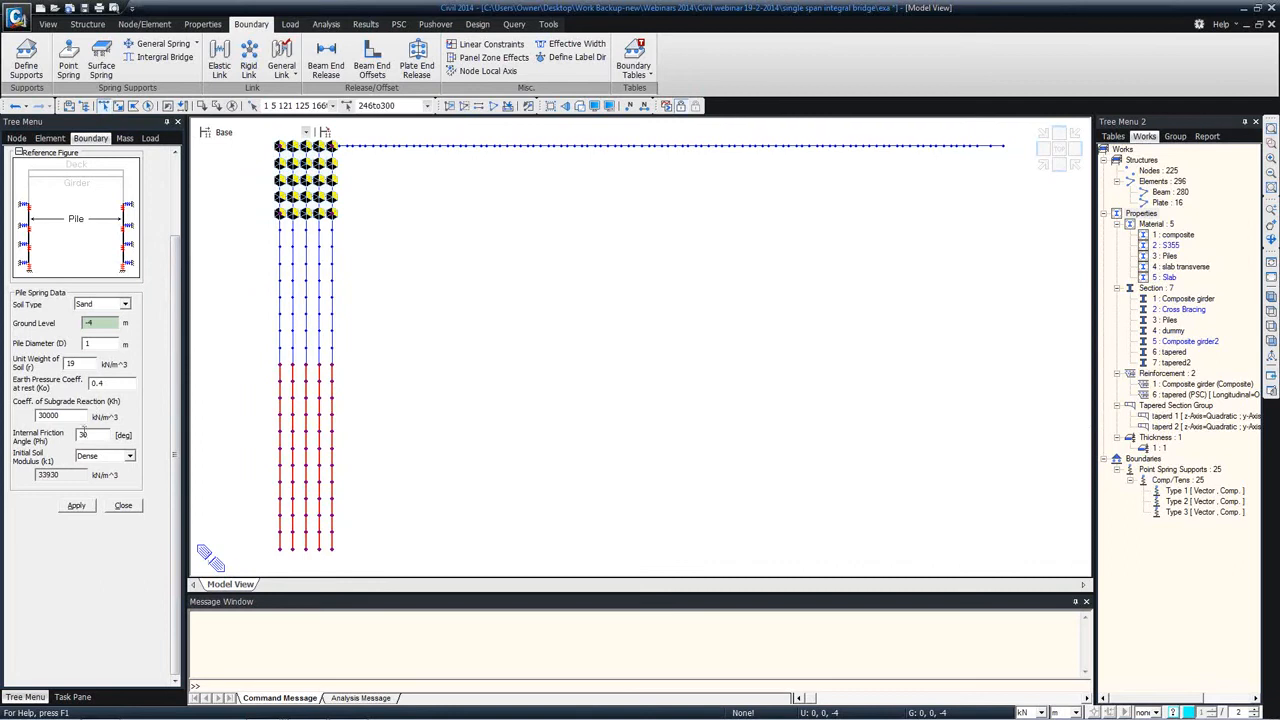
left_click(76, 506)
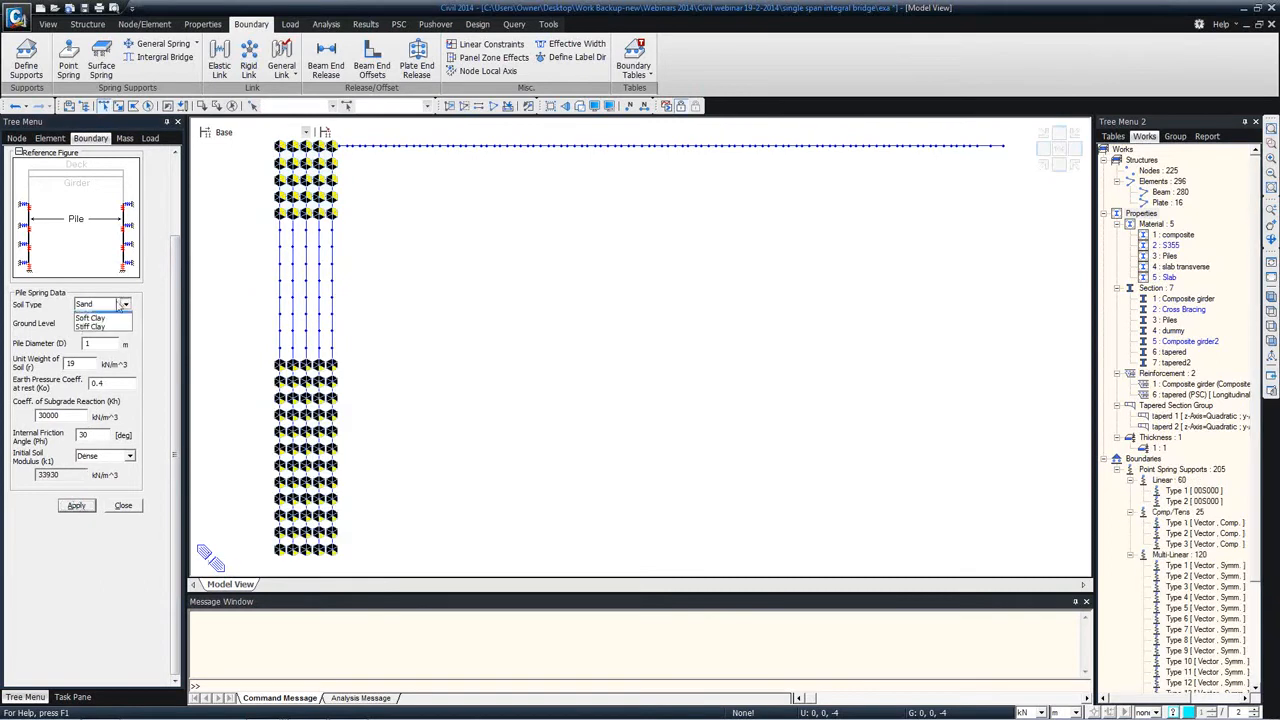
Step: Apply Soft Clay pile springs to the upper pile elements between the abutment and the sand layer, and close the settings
left_click(100, 330)
left_click_drag(357, 360, 247, 222)
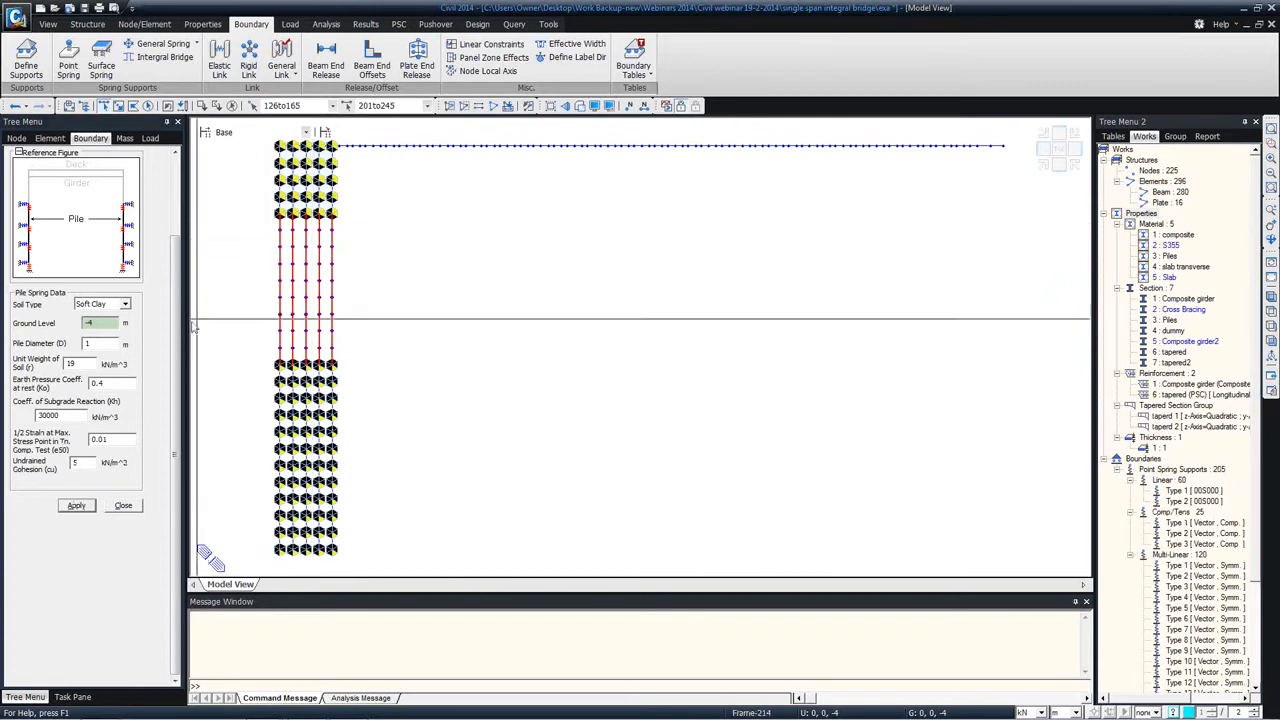
left_click(79, 505)
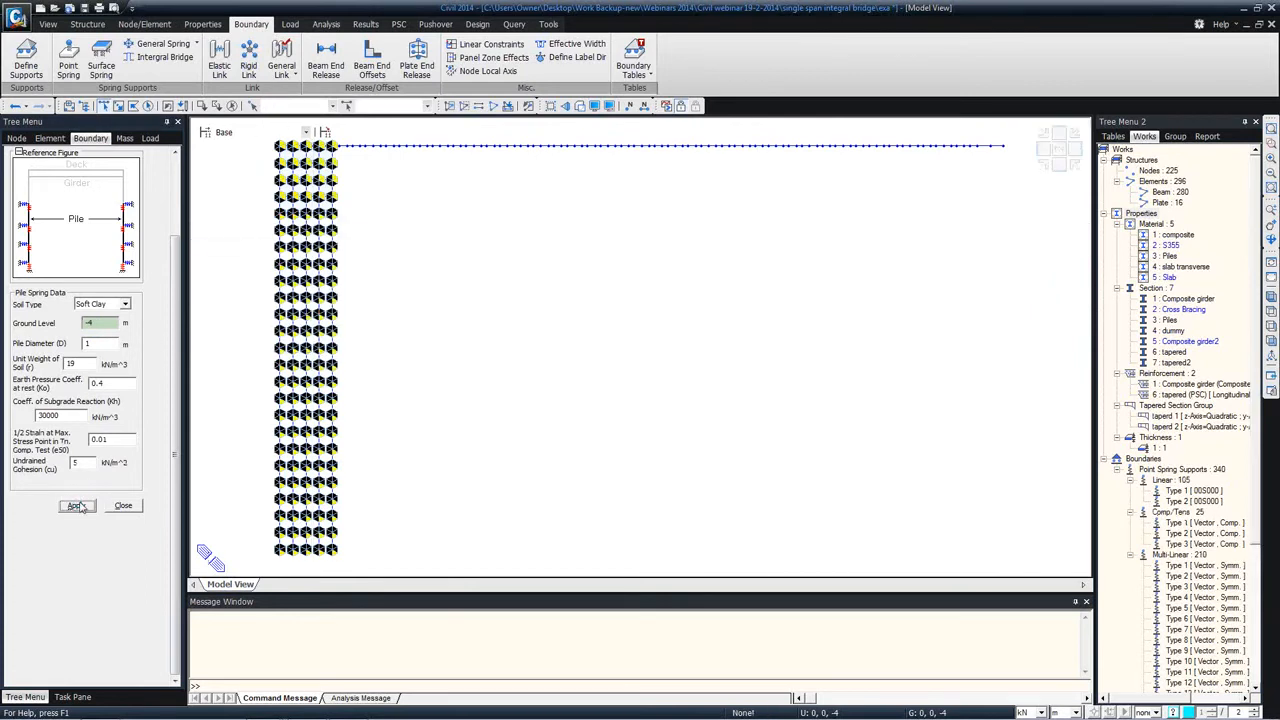
left_click(123, 506)
Step: Examine the force-displacement values of multi-linear point spring Type 1, and close its properties without applying
scroll(113, 442, "down", 6)
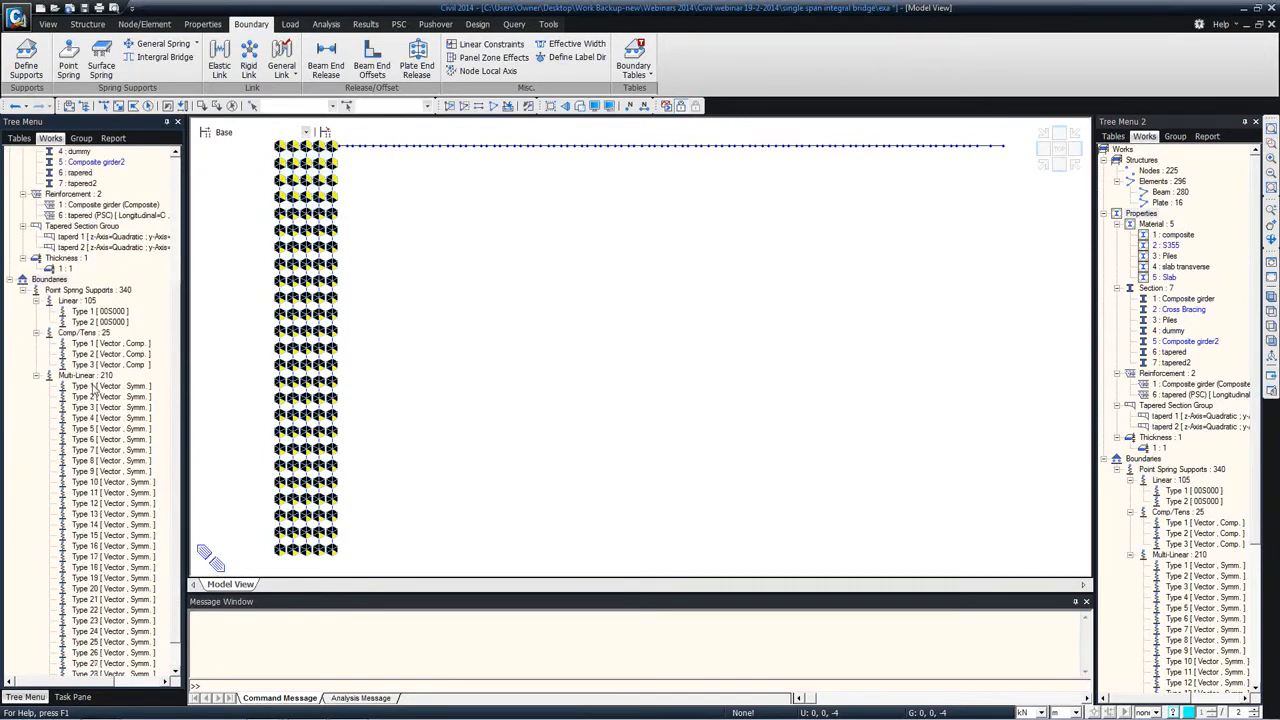
right_click(95, 388)
left_click(150, 583)
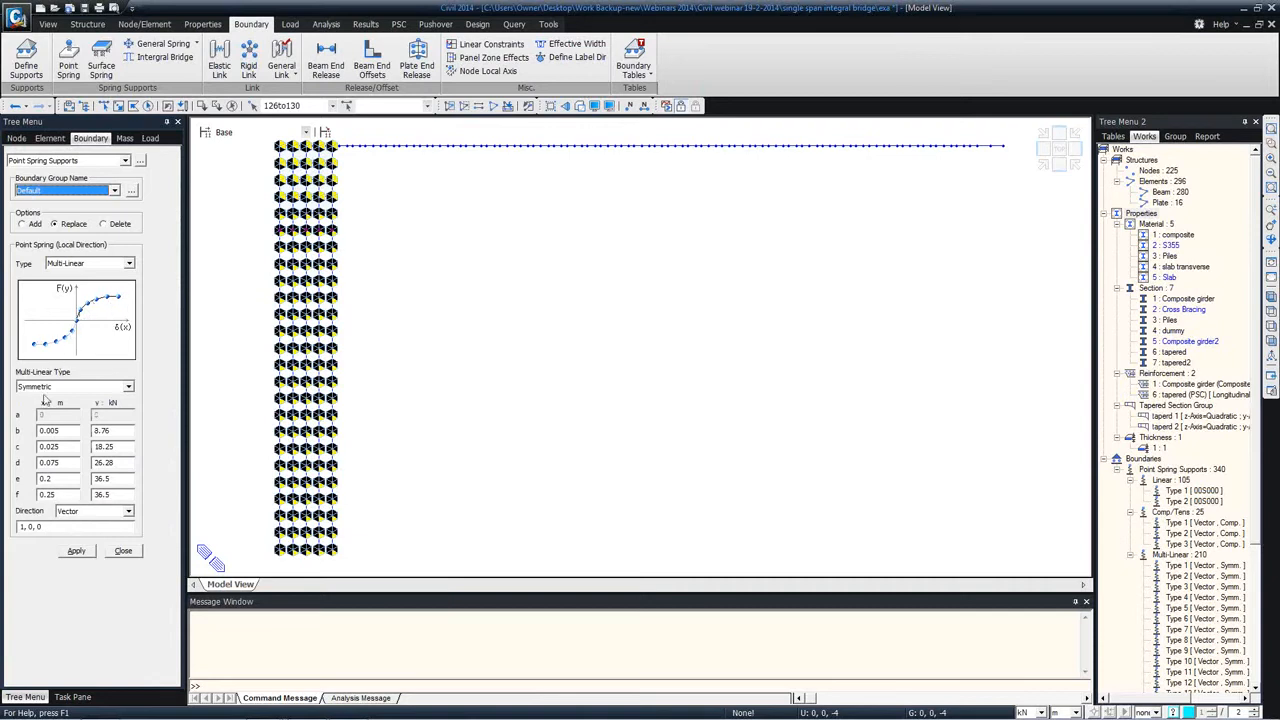
left_click(123, 551)
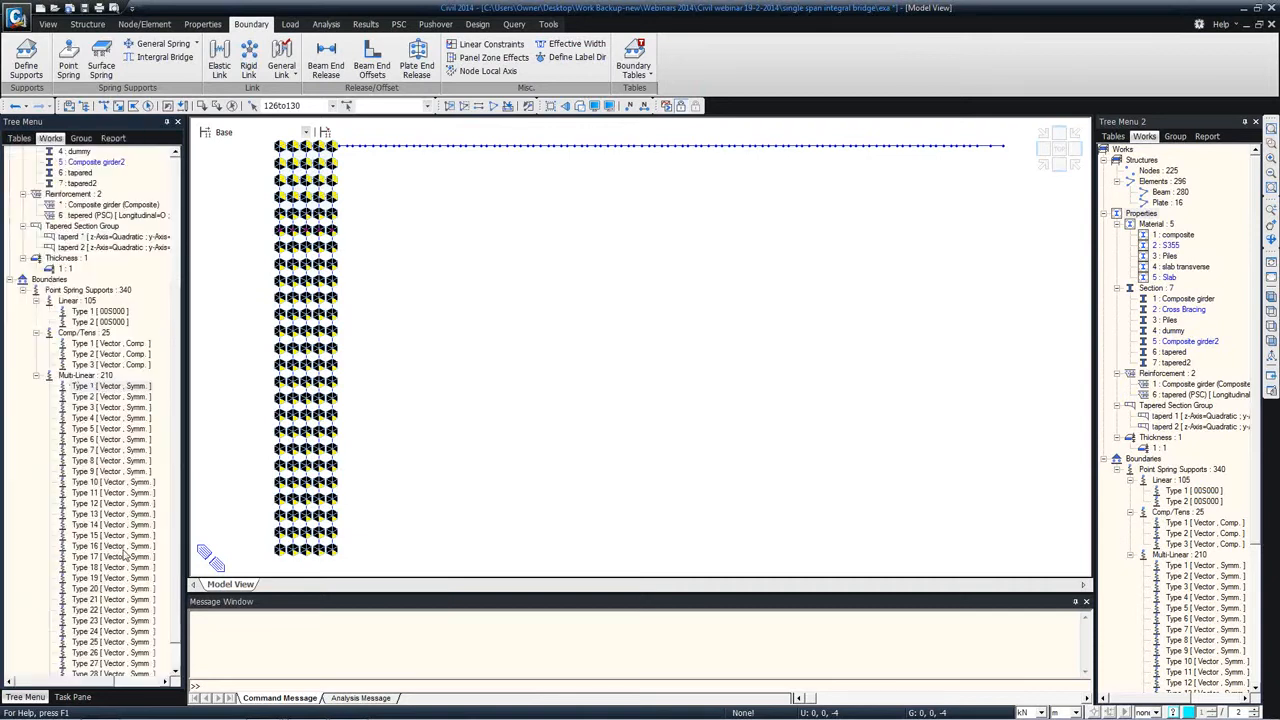
Step: Examine the deck grillage, abutment and piles with their spring supports from oblique, elevation and top views
scroll(174, 290, "up", 3)
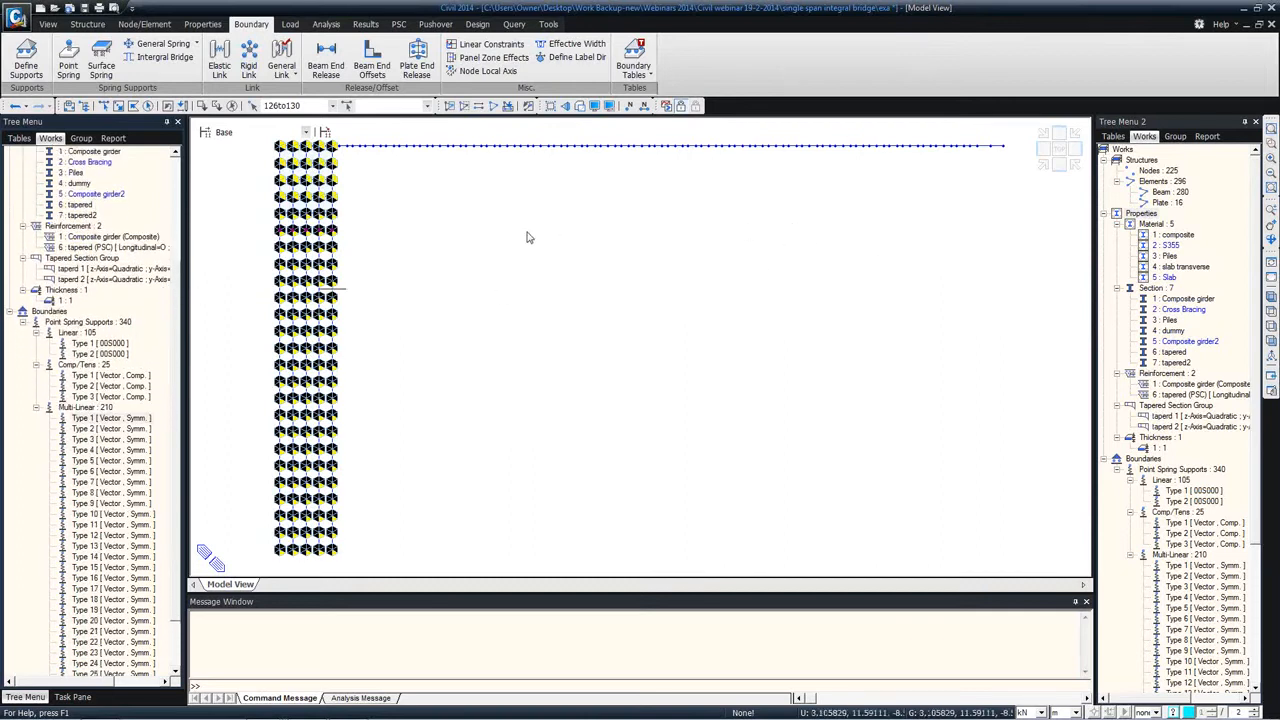
middle_click_drag(441, 232, 530, 248, "ctrl")
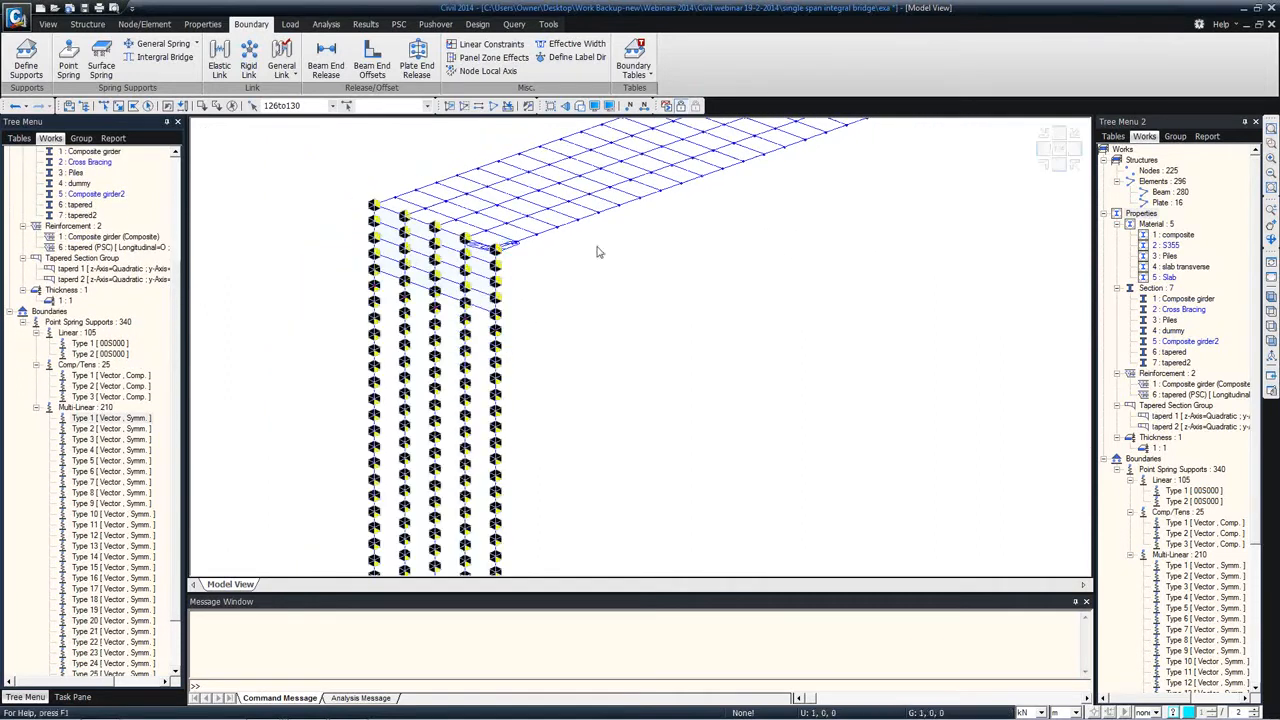
left_click(1271, 341)
middle_click_drag(548, 214, 568, 303)
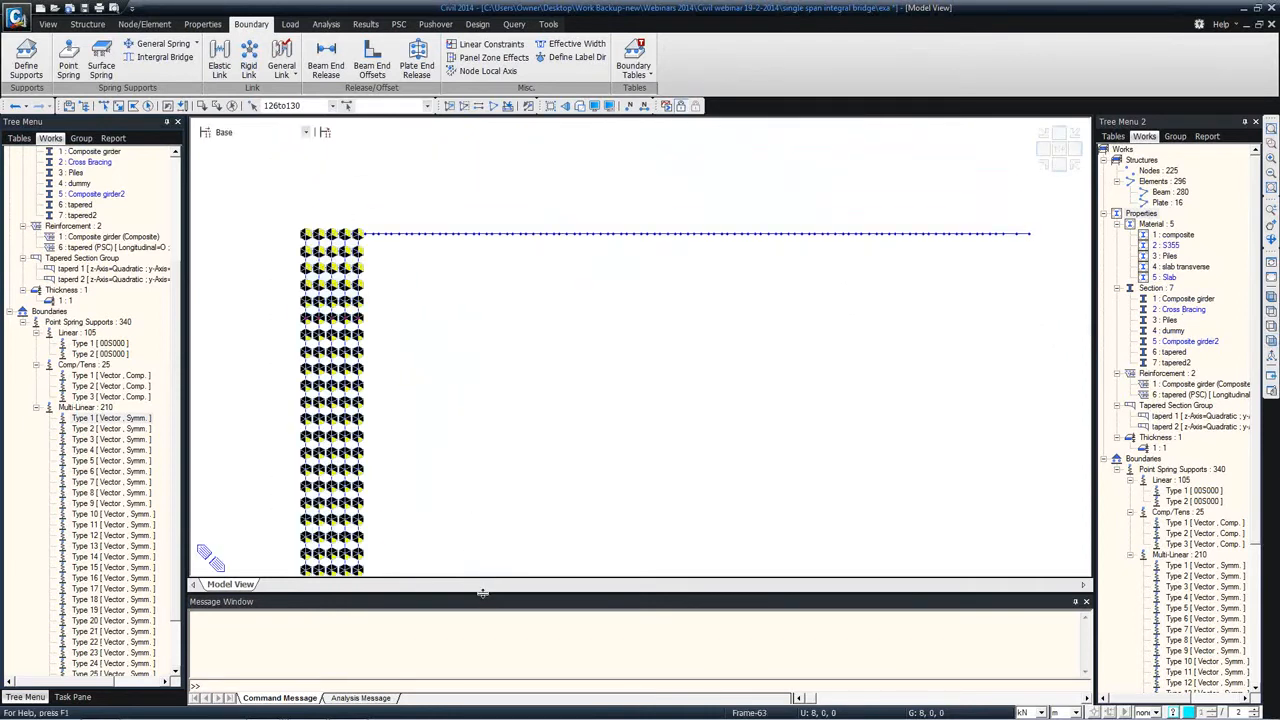
left_click_drag(482, 596, 481, 643)
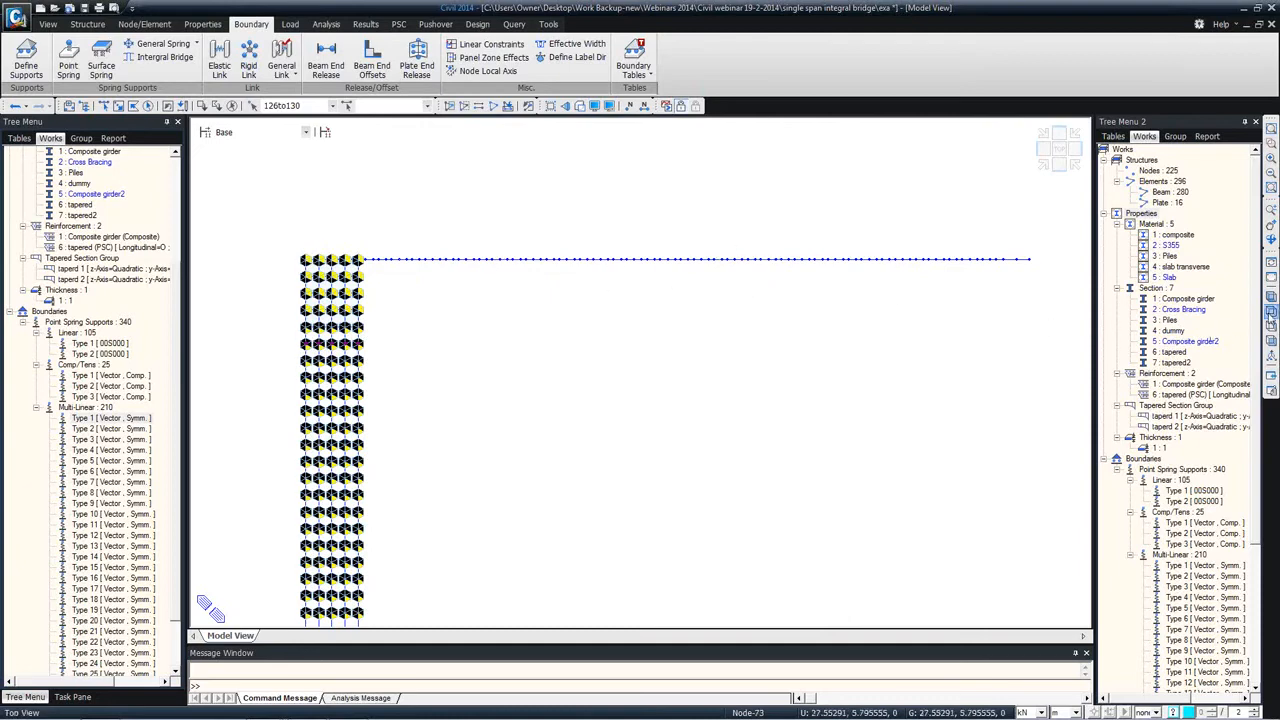
left_click(1271, 316)
middle_click_drag(766, 328, 757, 274)
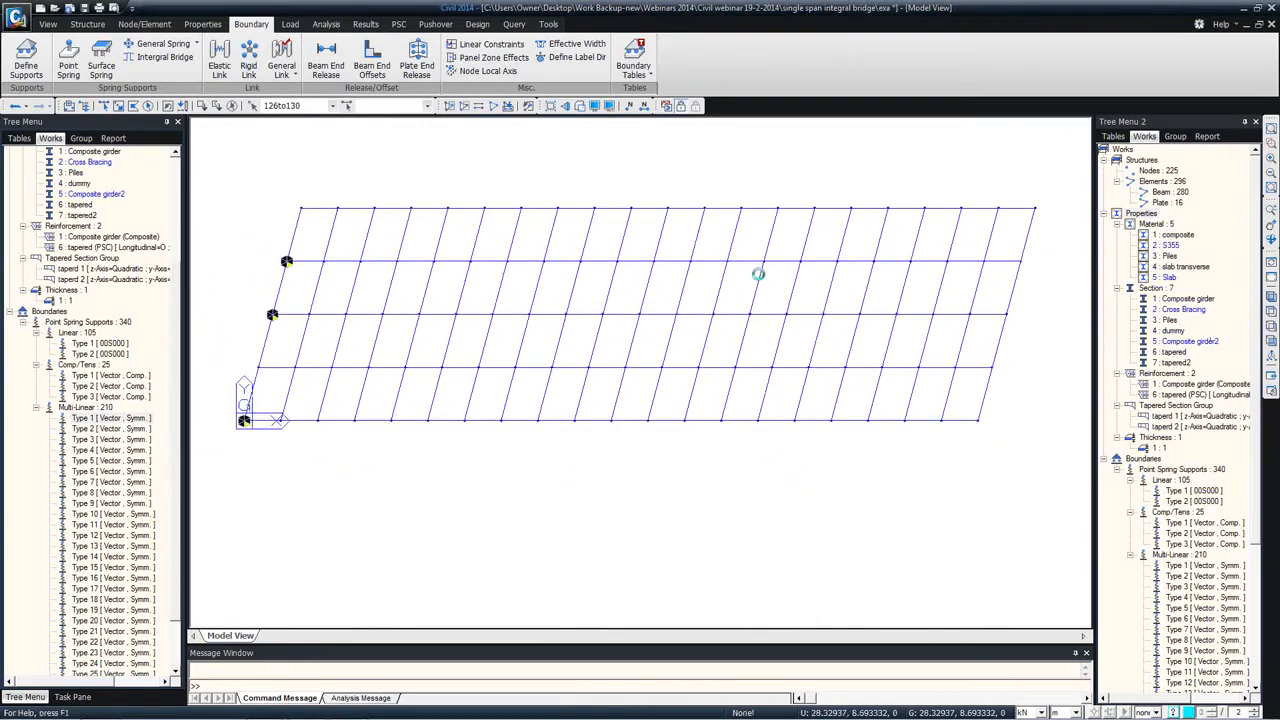
middle_click_drag(595, 330, 641, 375, "ctrl")
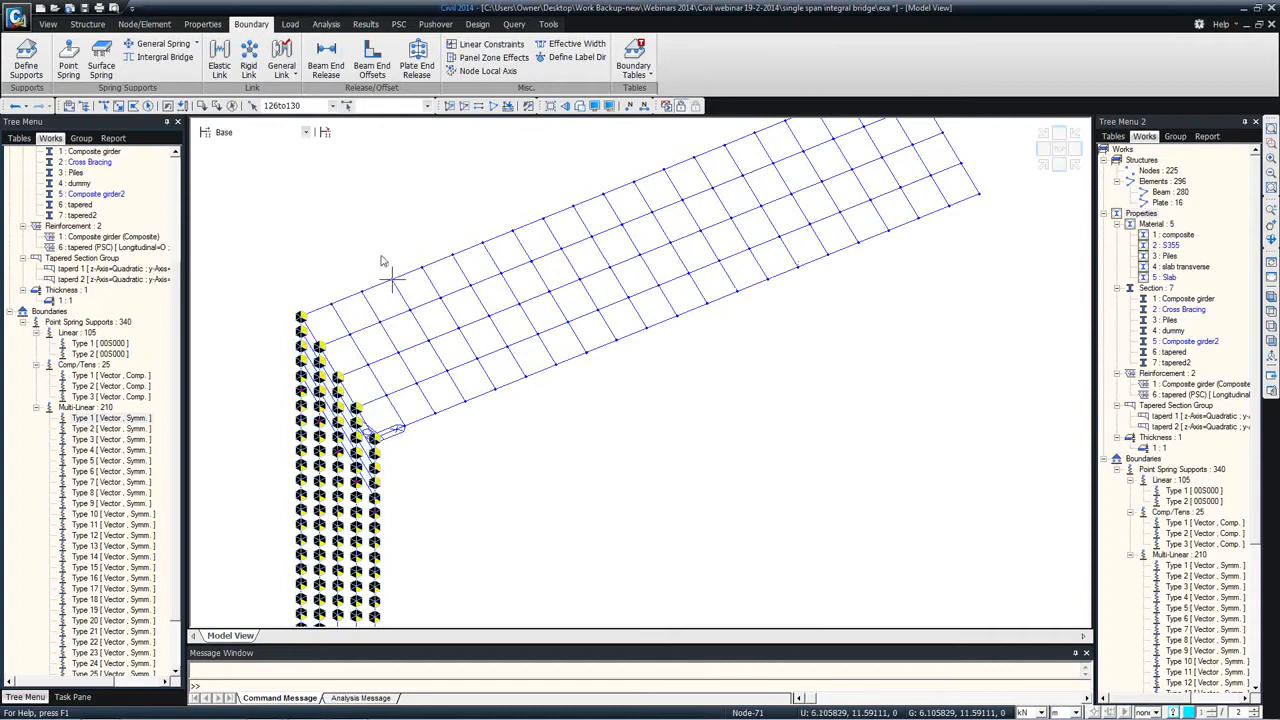
mouse_move(458, 268)
middle_mouse_down("ctrl")
mouse_move(434, 220)
mouse_move(431, 237)
middle_mouse_up("ctrl")
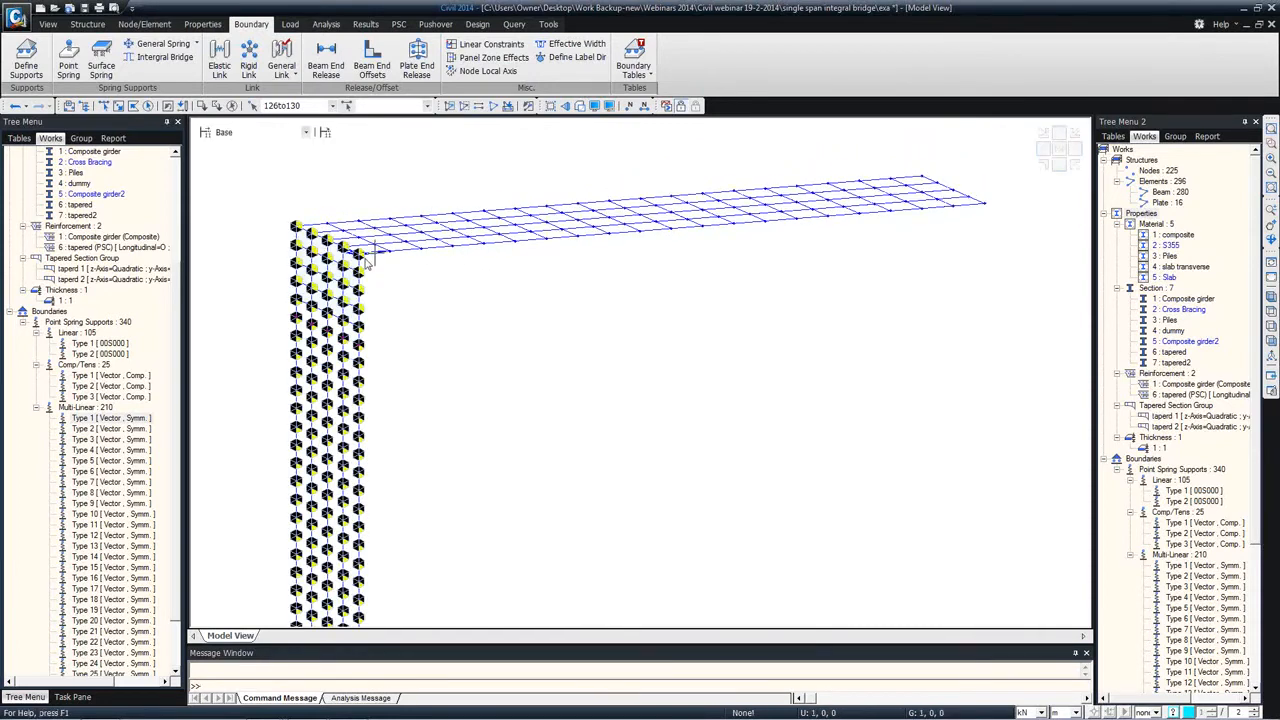
Step: Inspect the section shape variation settings of tapered section group taperd 1, and close them without modifying
right_click(148, 277)
left_click(212, 421)
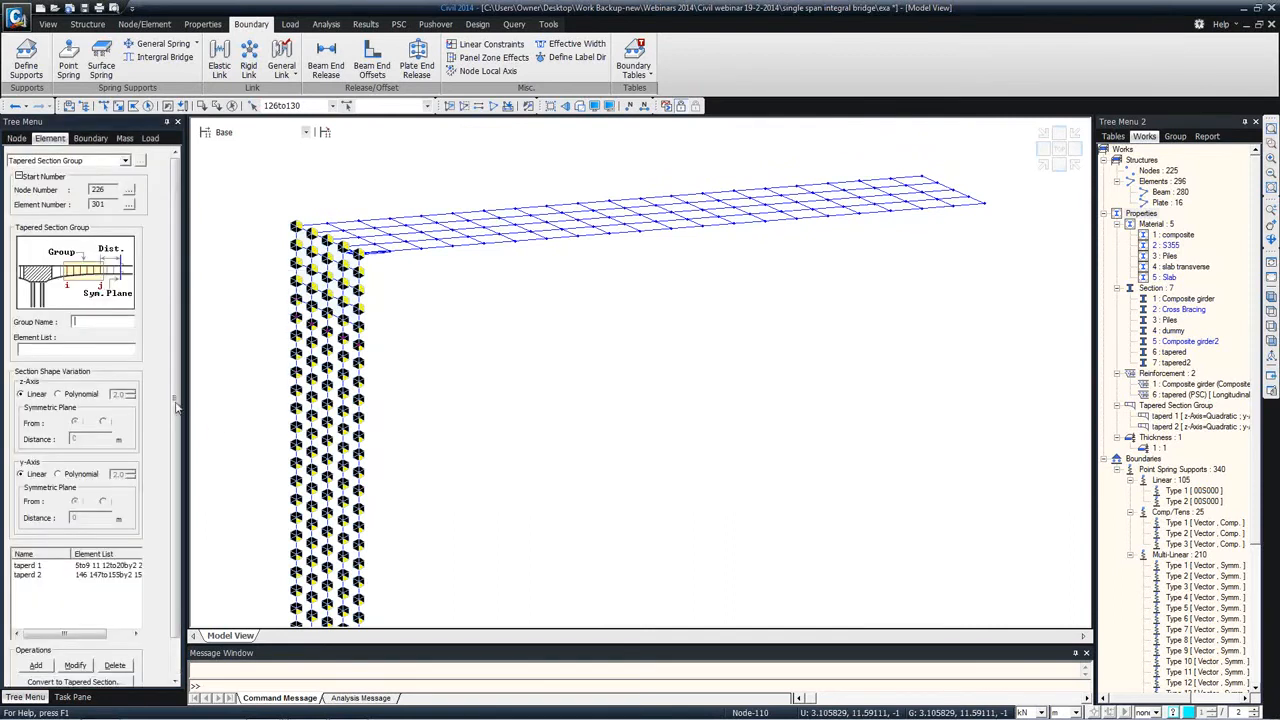
left_click(77, 566)
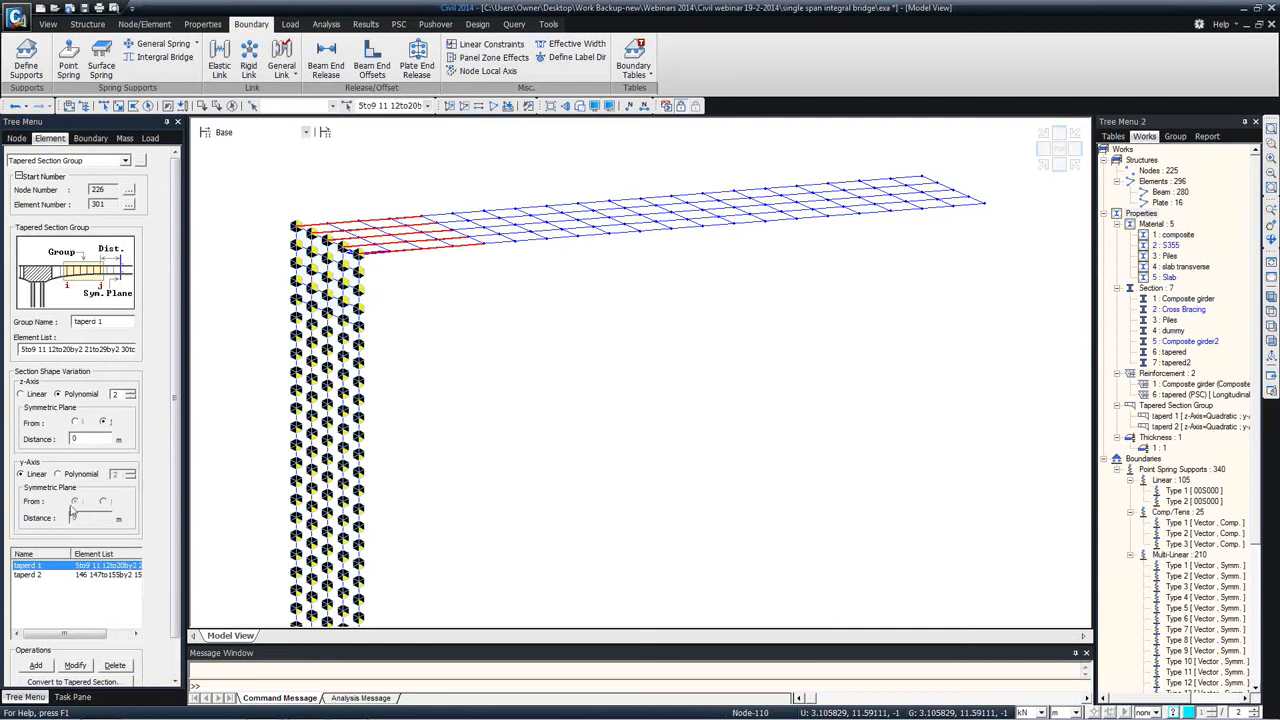
left_click(117, 394)
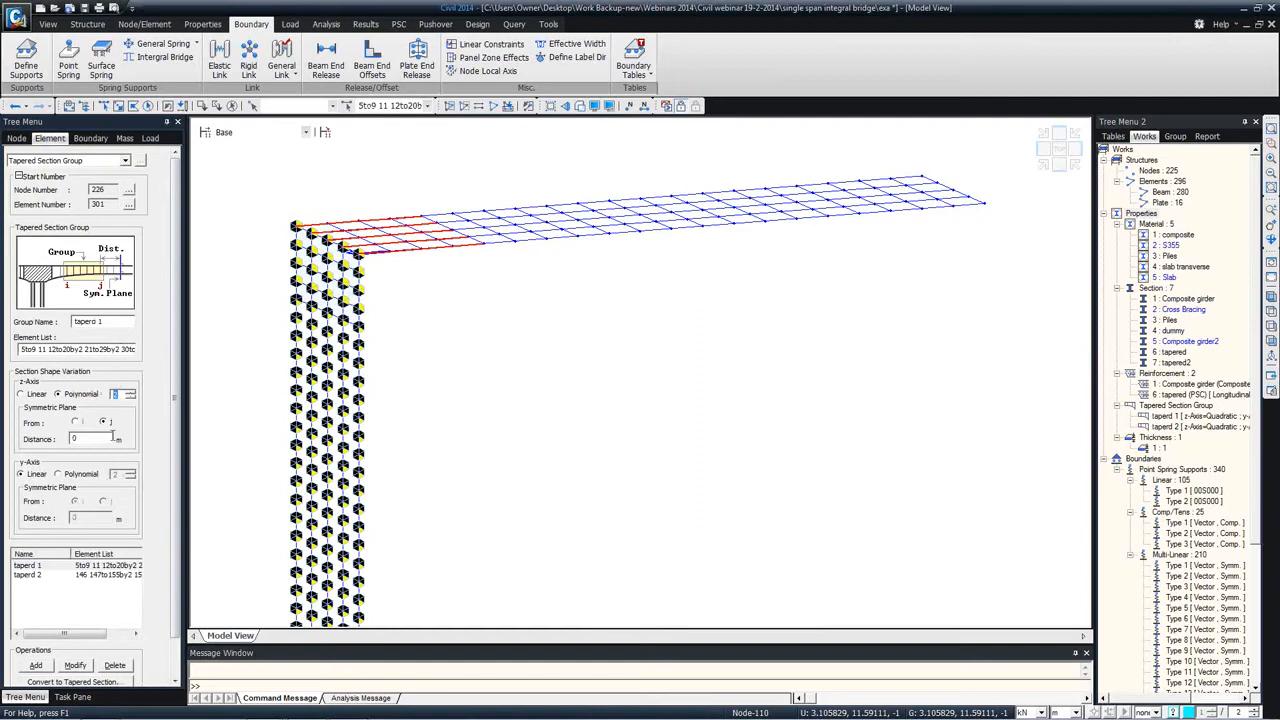
left_click_drag(173, 629, 149, 688)
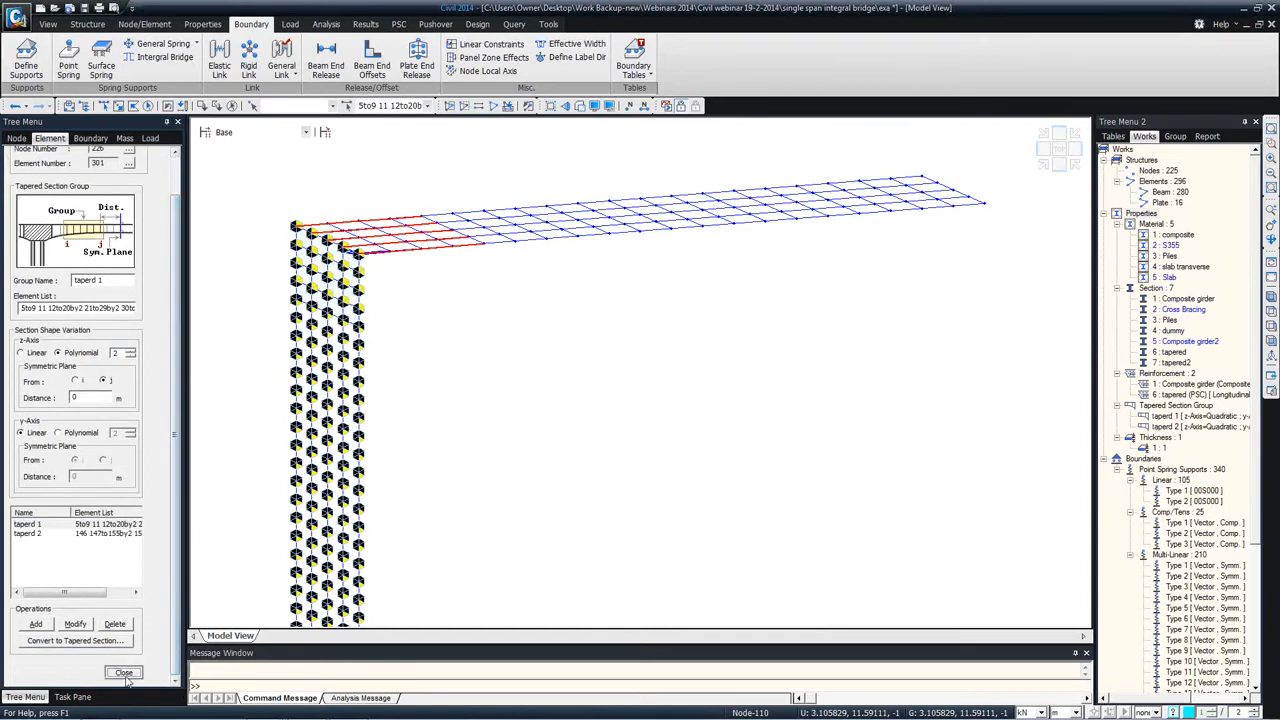
left_click(126, 677)
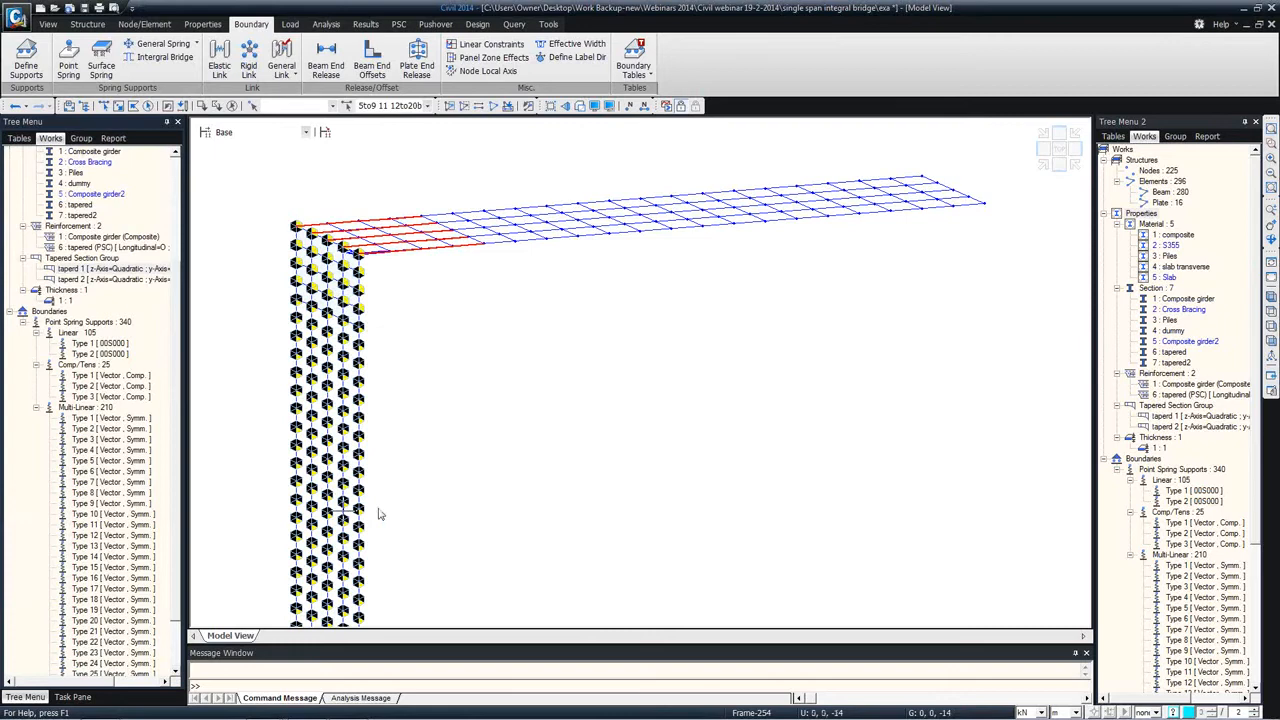
Step: Clear the selection of the tapered girder elements and bring the bridge into top view
middle_click_drag(543, 299, 518, 320, "ctrl")
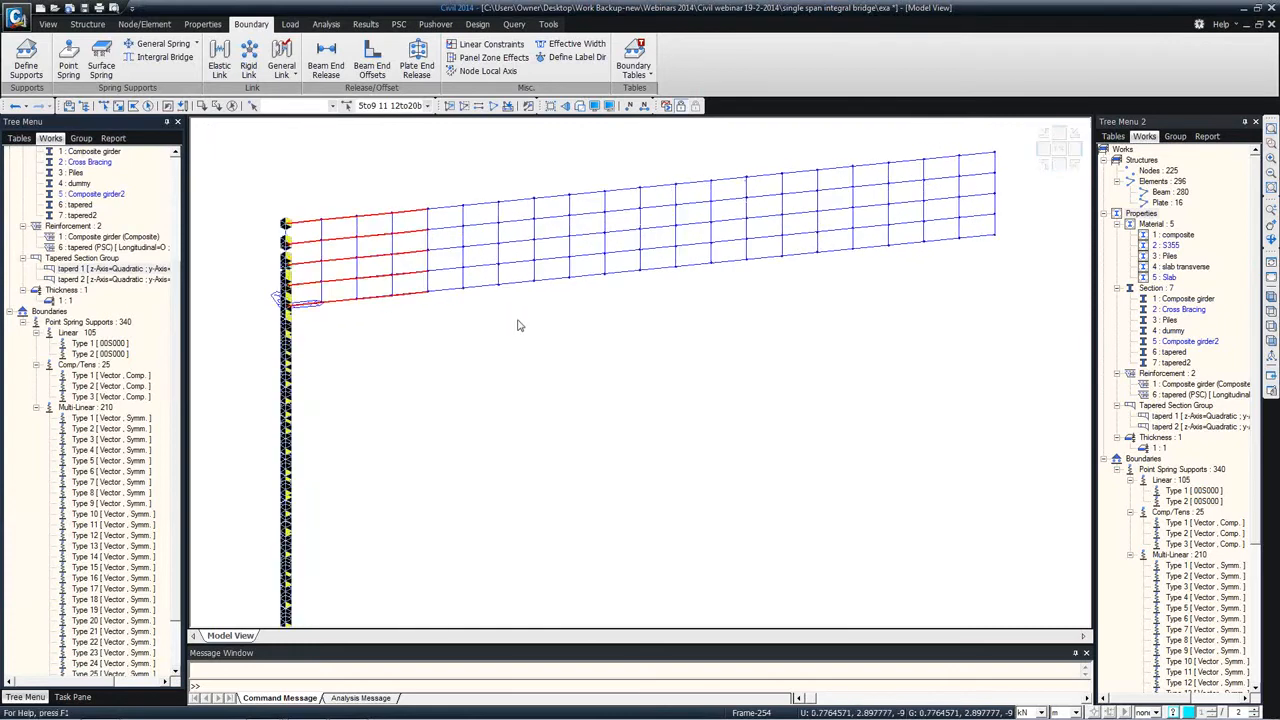
left_click(231, 107)
middle_click_drag(337, 214, 369, 187, "ctrl")
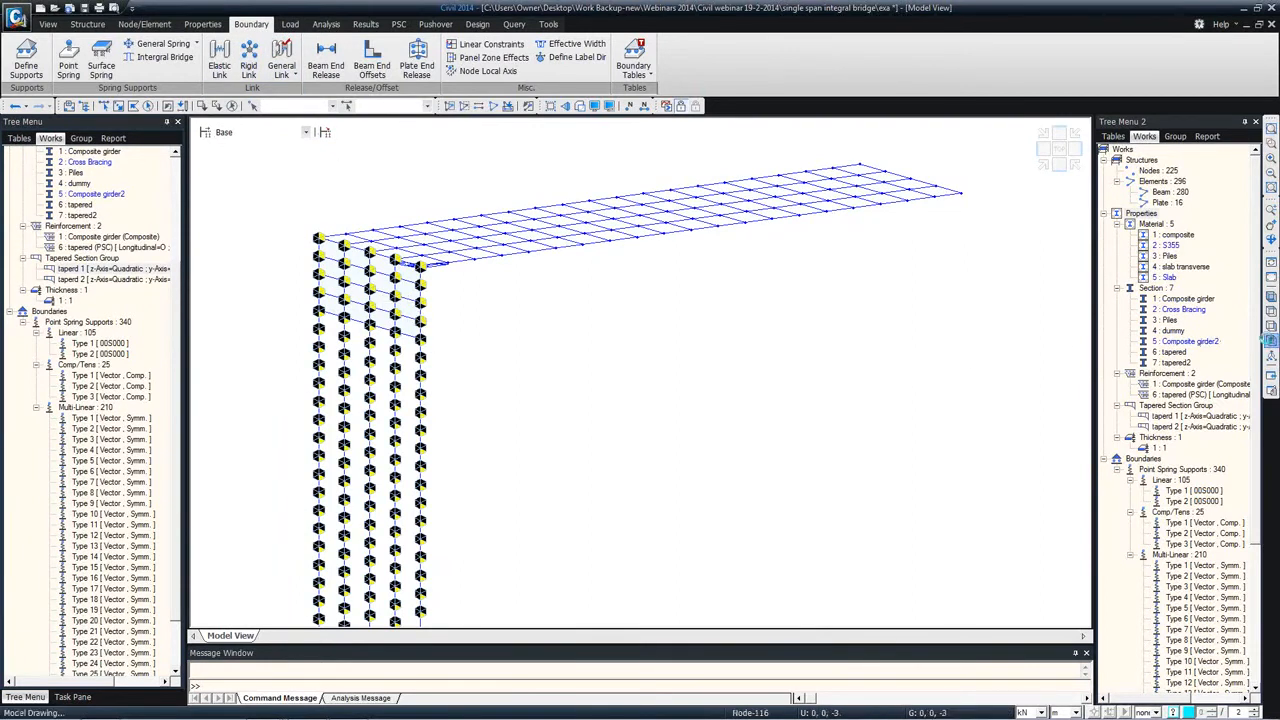
left_click(1270, 342)
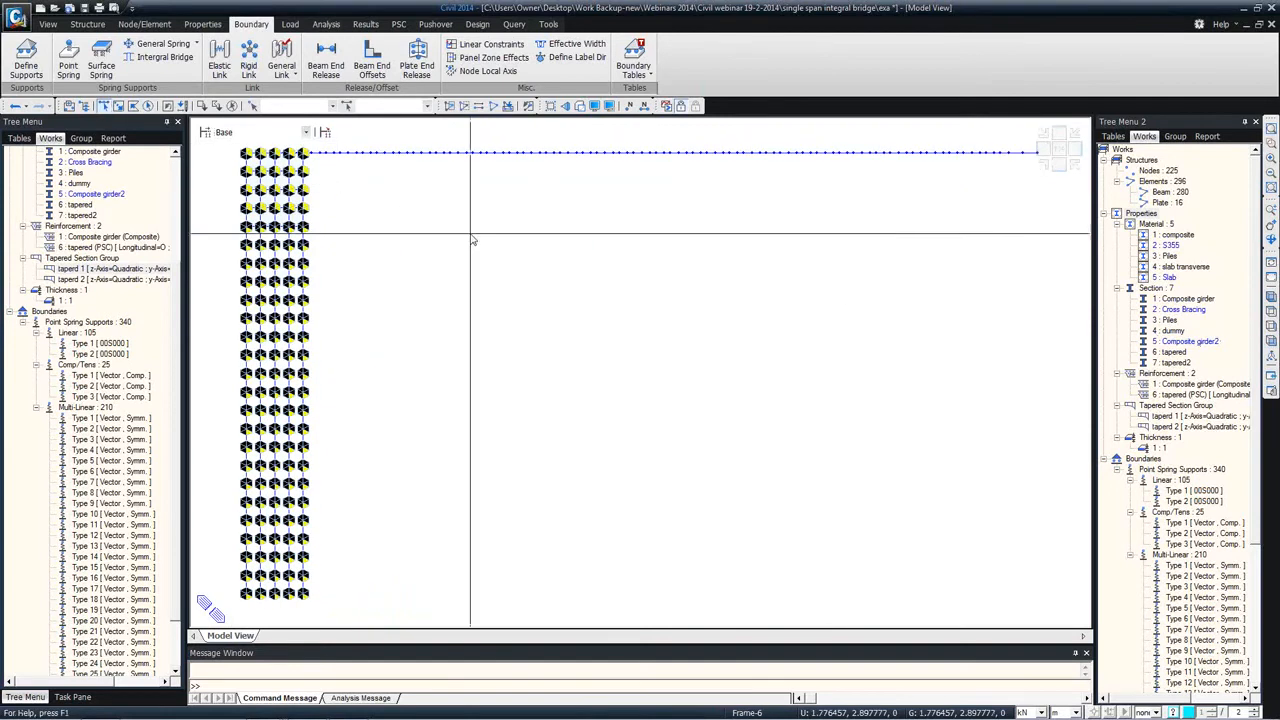
left_click(1270, 312)
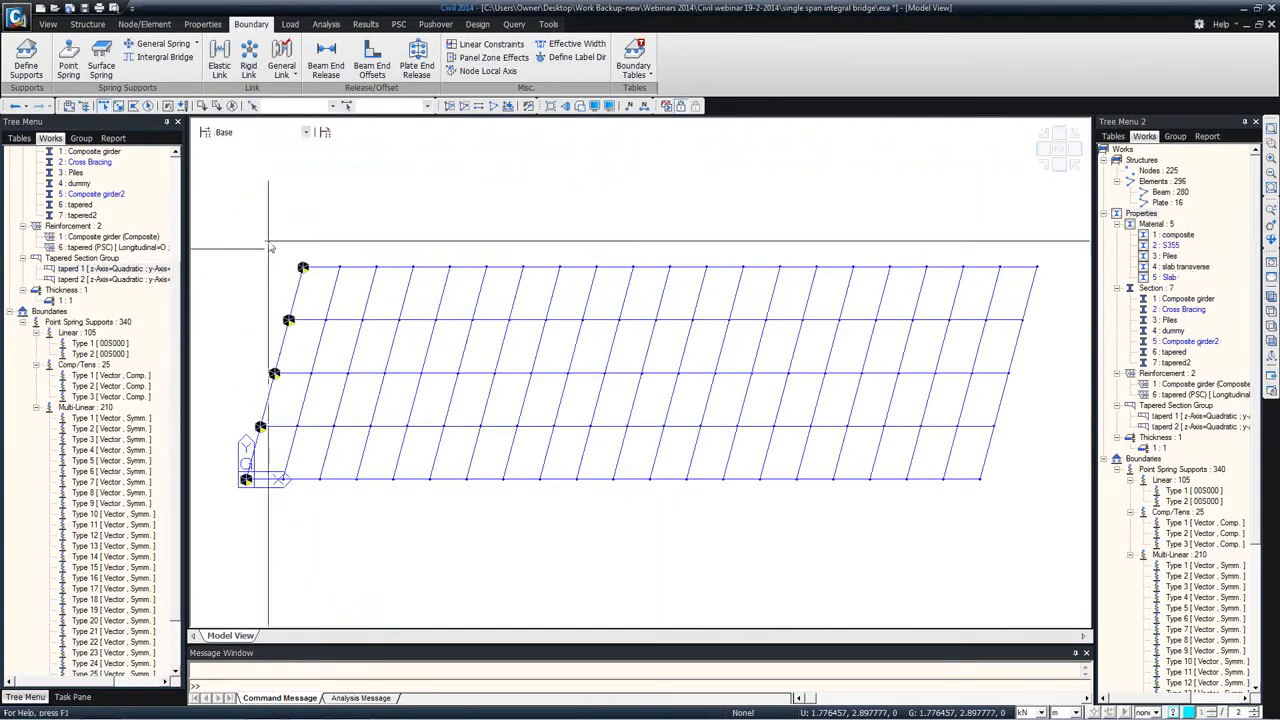
Step: Copy the whole abutment with its piles by 40, 0, 0 m, intersecting nodes and elements and copying node and element attributes
left_click(135, 108)
left_click(262, 243)
left_click(322, 248)
double_click(253, 500)
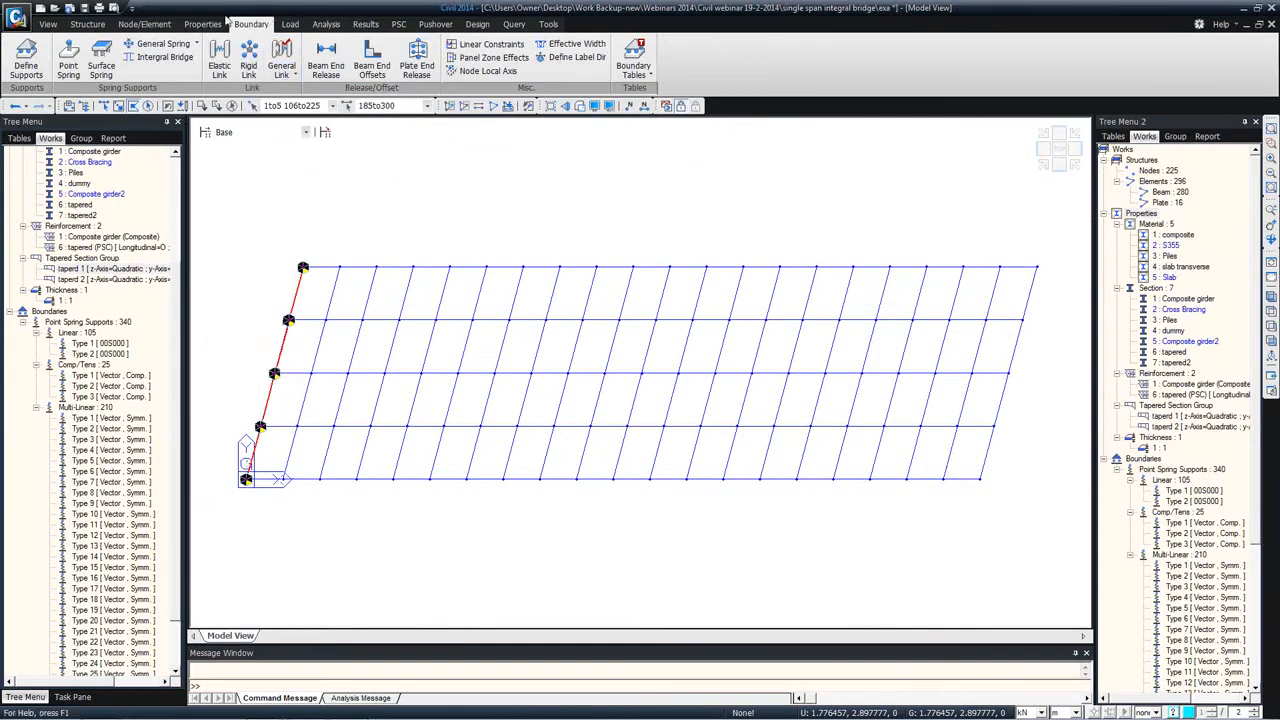
left_click(144, 24)
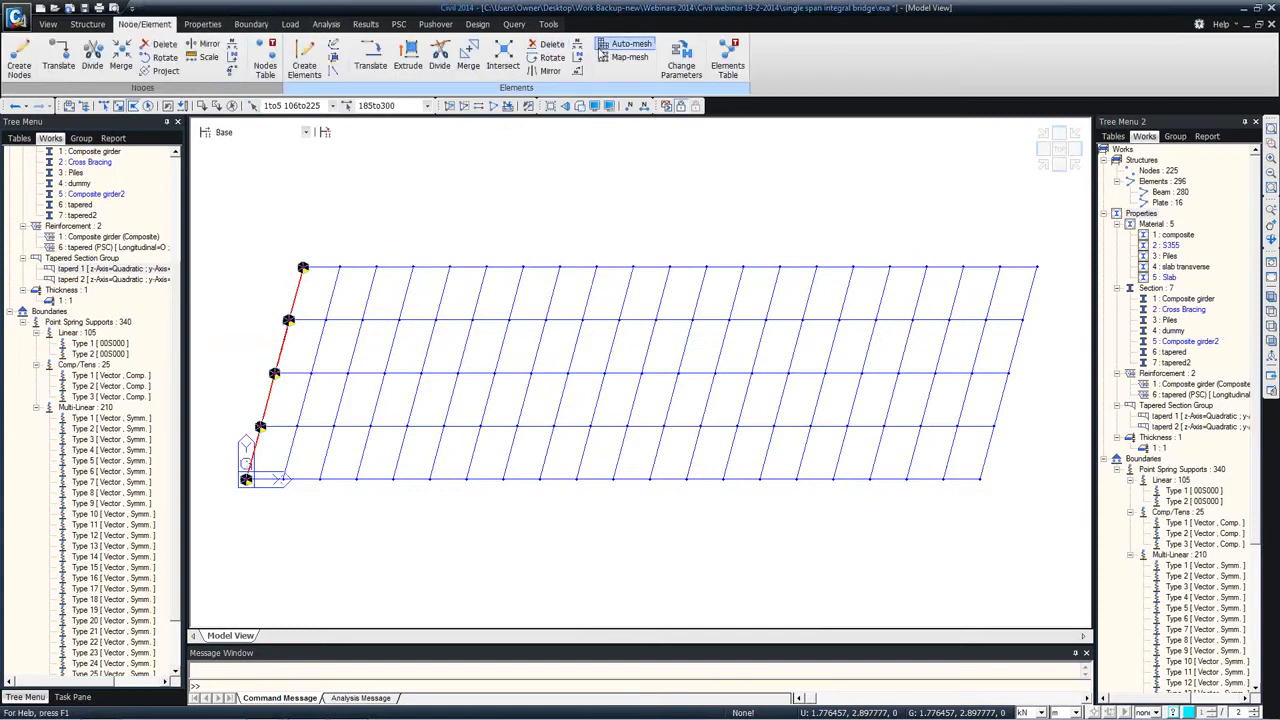
left_click(370, 58)
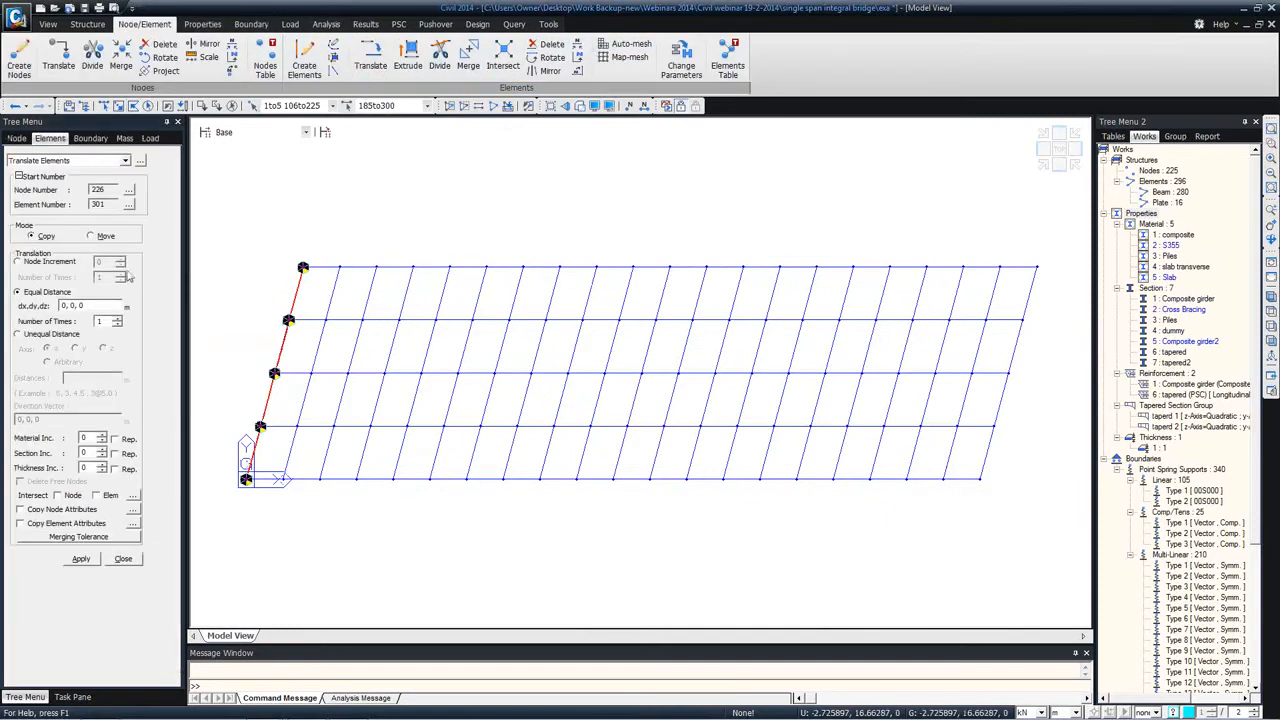
left_click(100, 305)
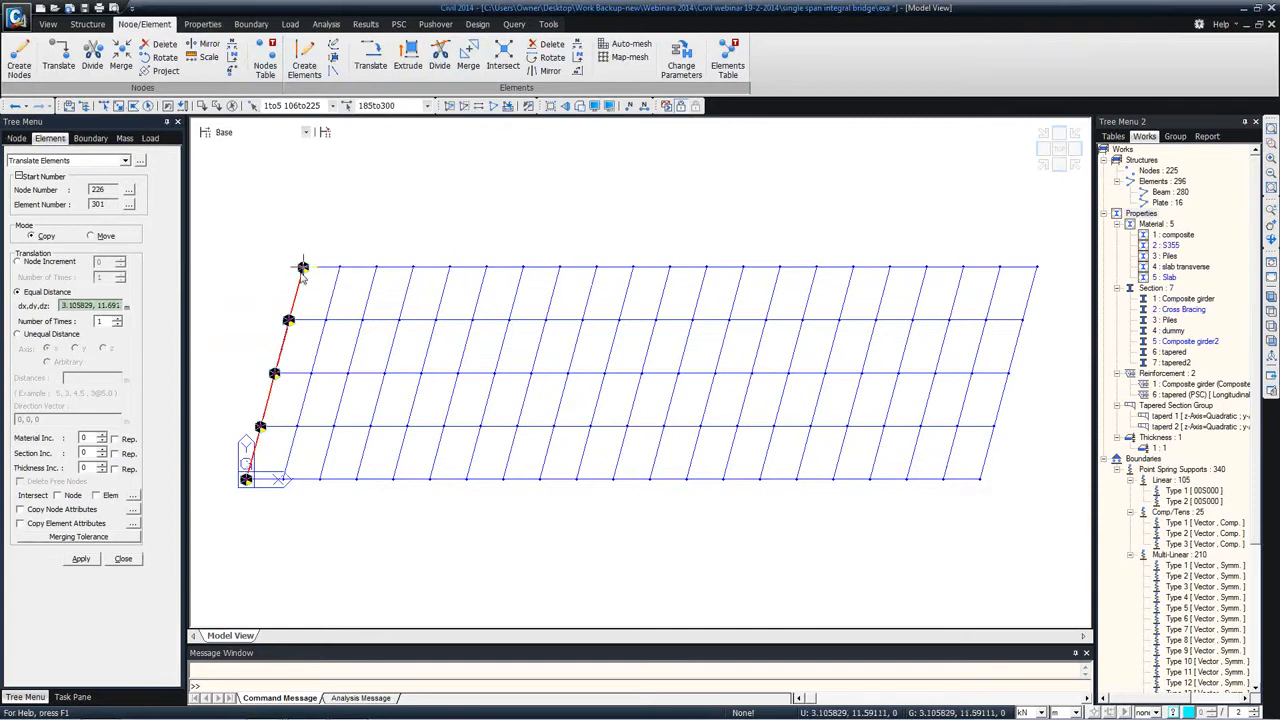
left_click(1037, 267)
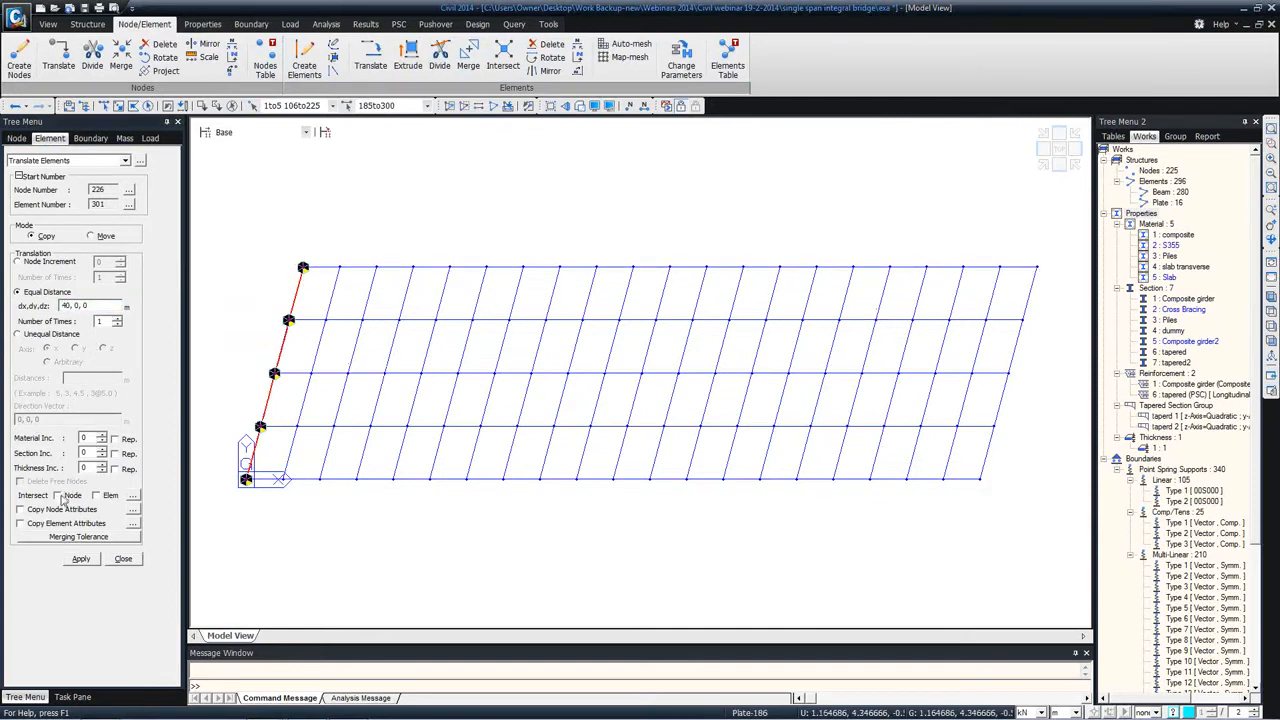
left_click(96, 496)
left_click(44, 512)
left_click(55, 525)
left_click(86, 562)
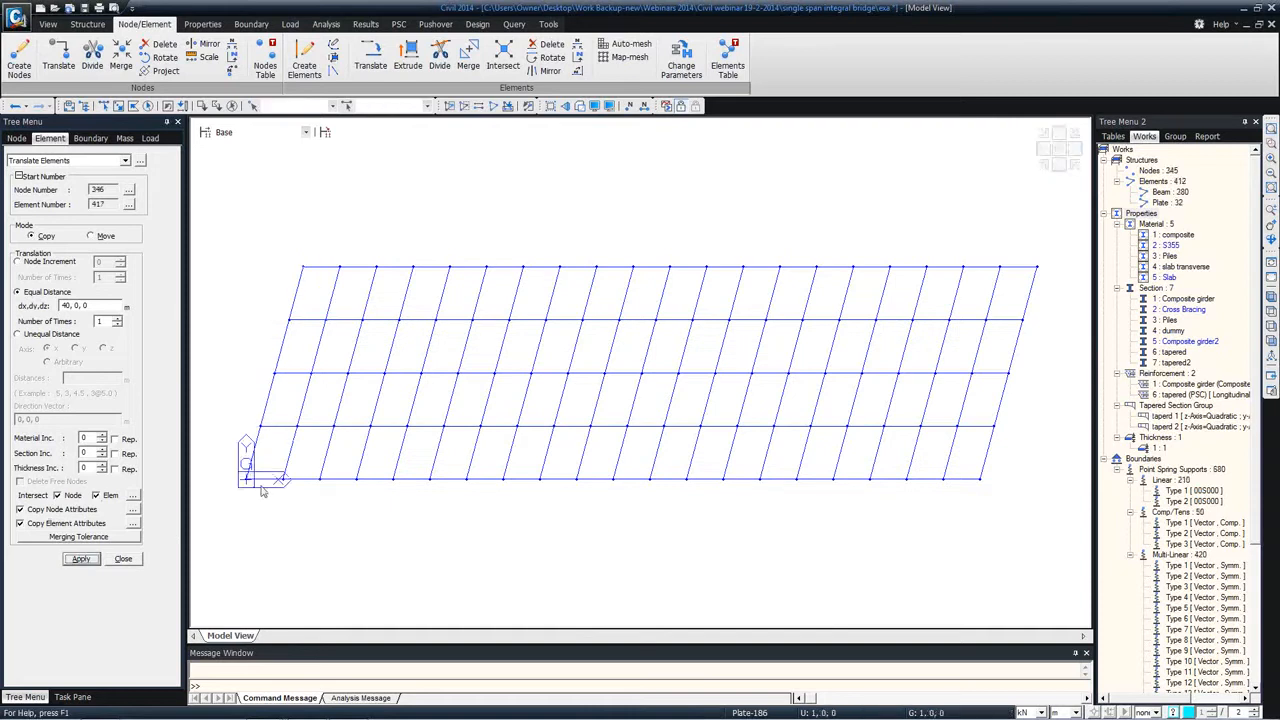
left_click(133, 563)
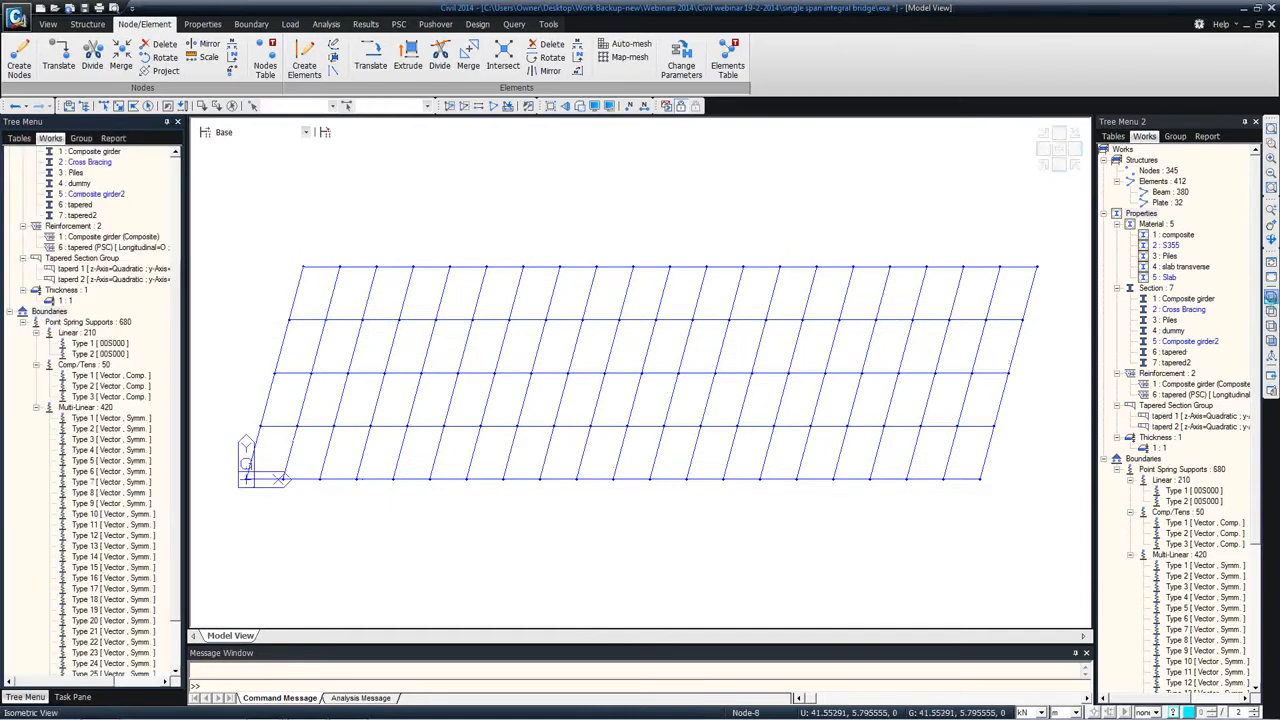
Step: In isometric view, display the multi-linear Type 1 springs and the compression-only Type 2 springs on both ends, and hide them again
left_click(1270, 297)
right_click(93, 418)
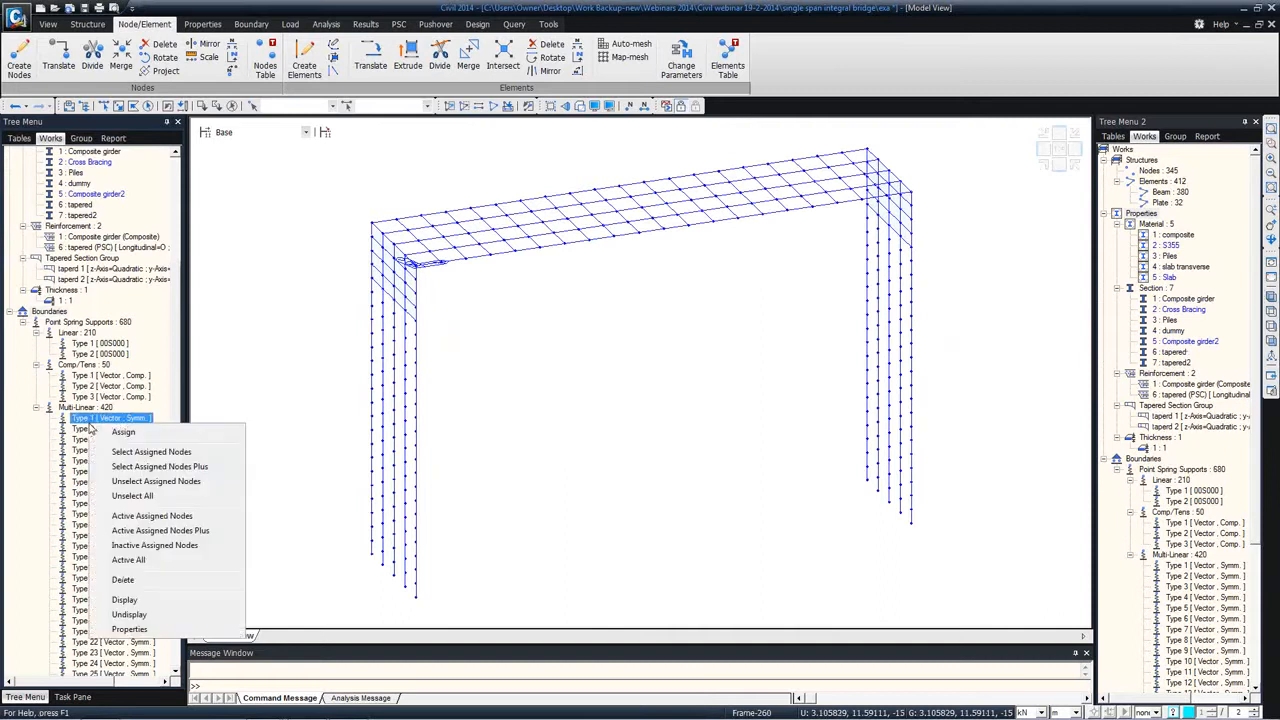
left_click(125, 598)
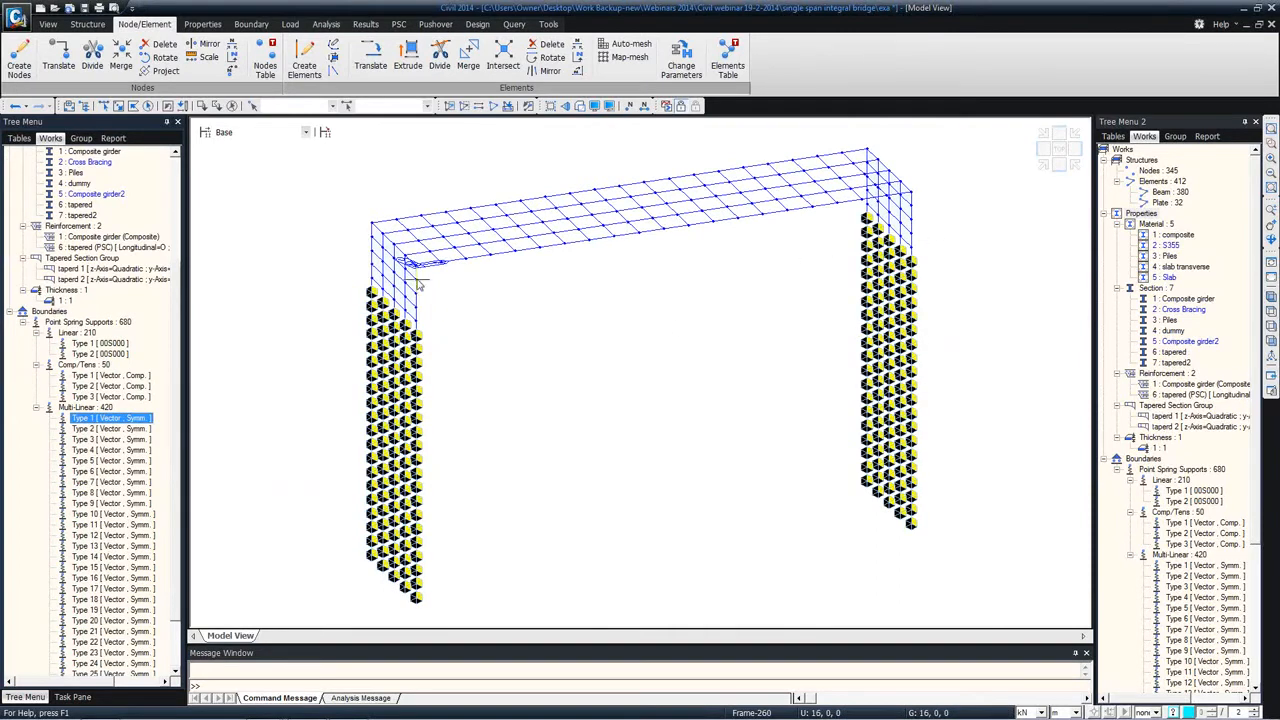
right_click(100, 387)
left_click(160, 560)
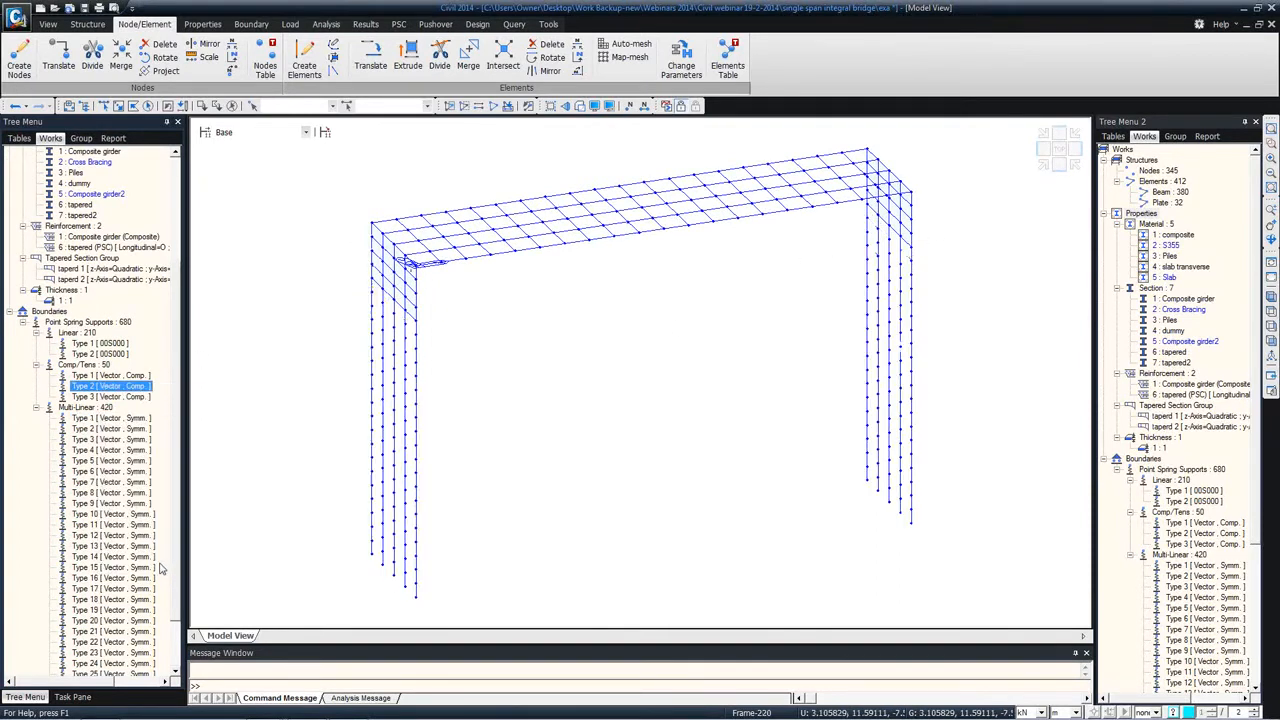
right_click(103, 390)
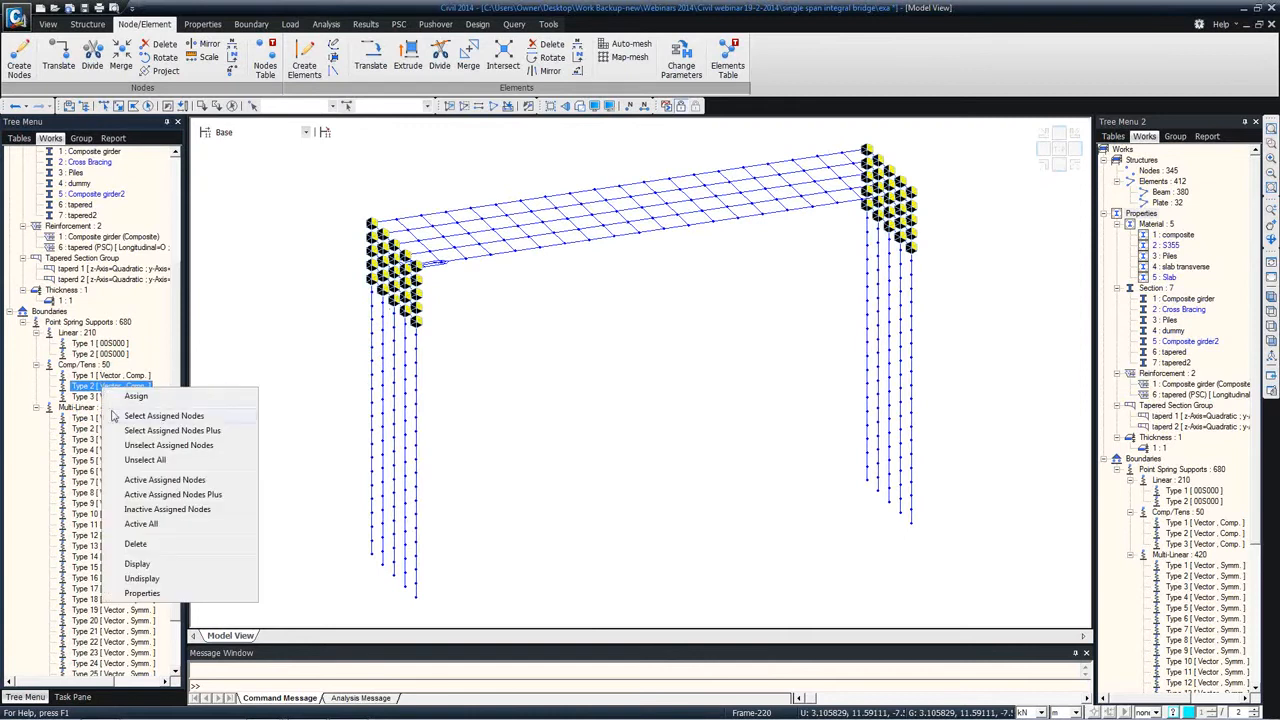
left_click(165, 571)
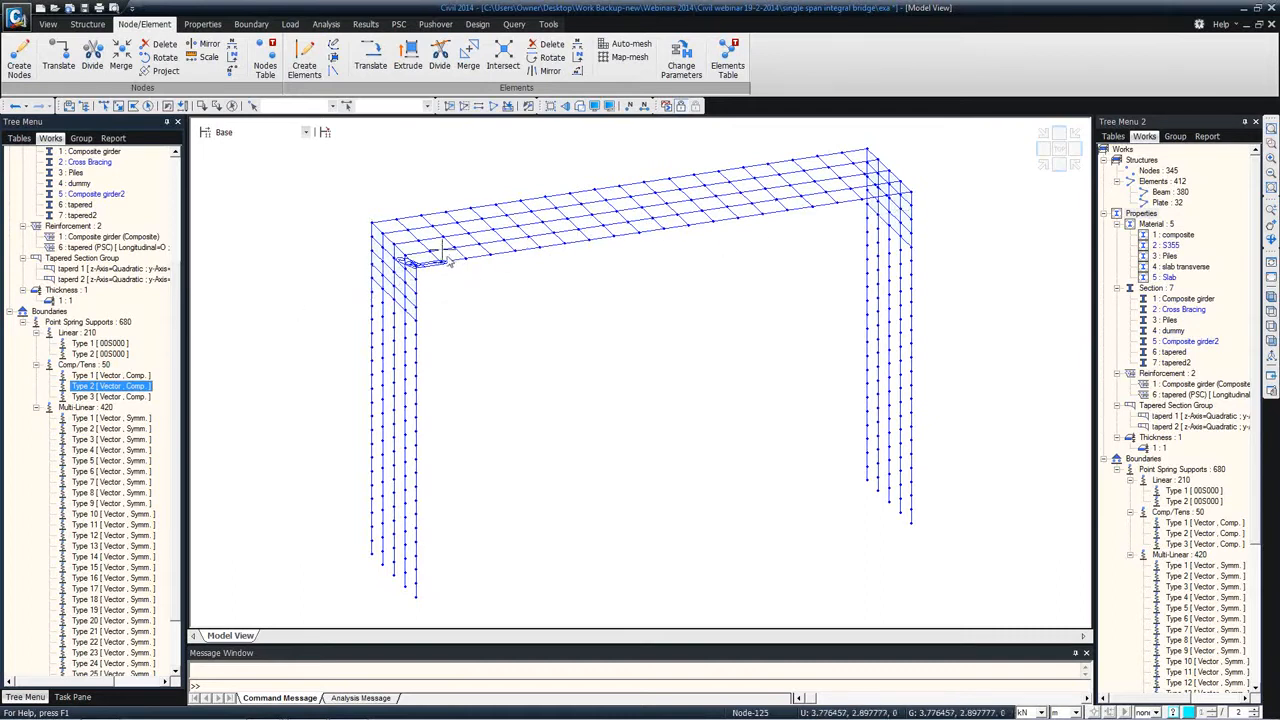
Step: Turn on the element Local Axis display and compare the plate axes of the two abutments
left_click(600, 107)
left_click(589, 228)
left_click(542, 345)
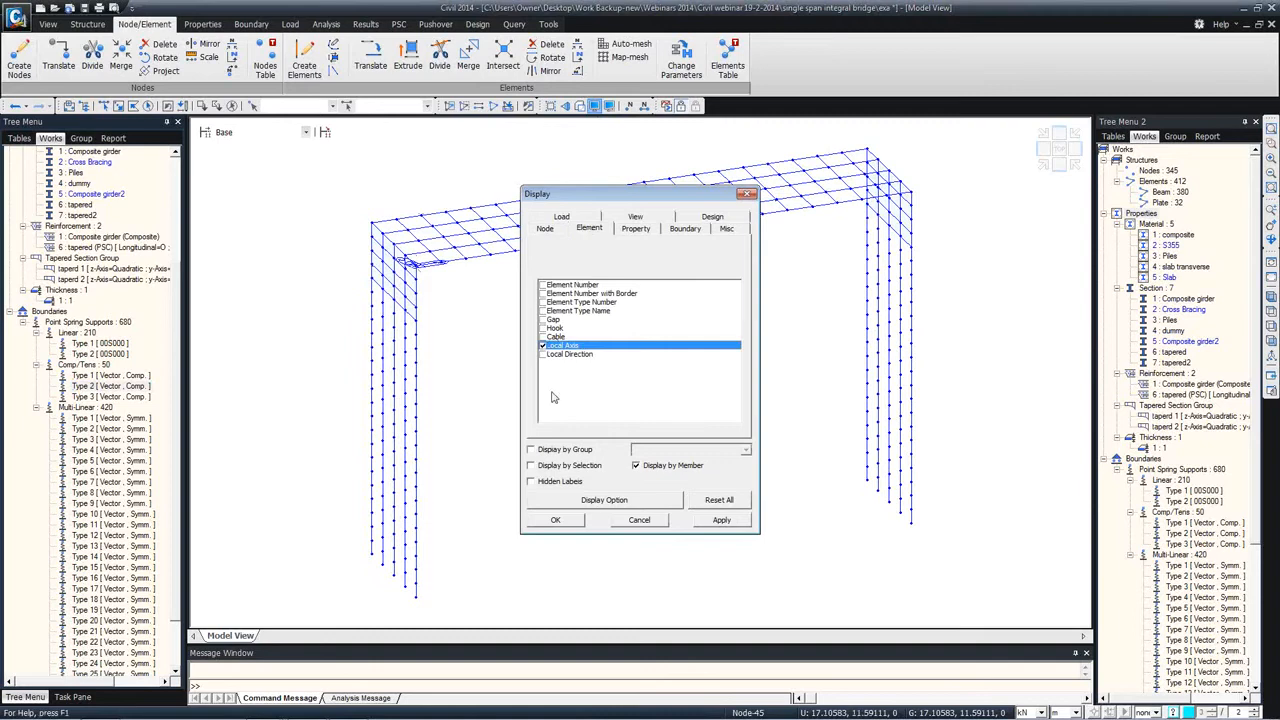
left_click(555, 520)
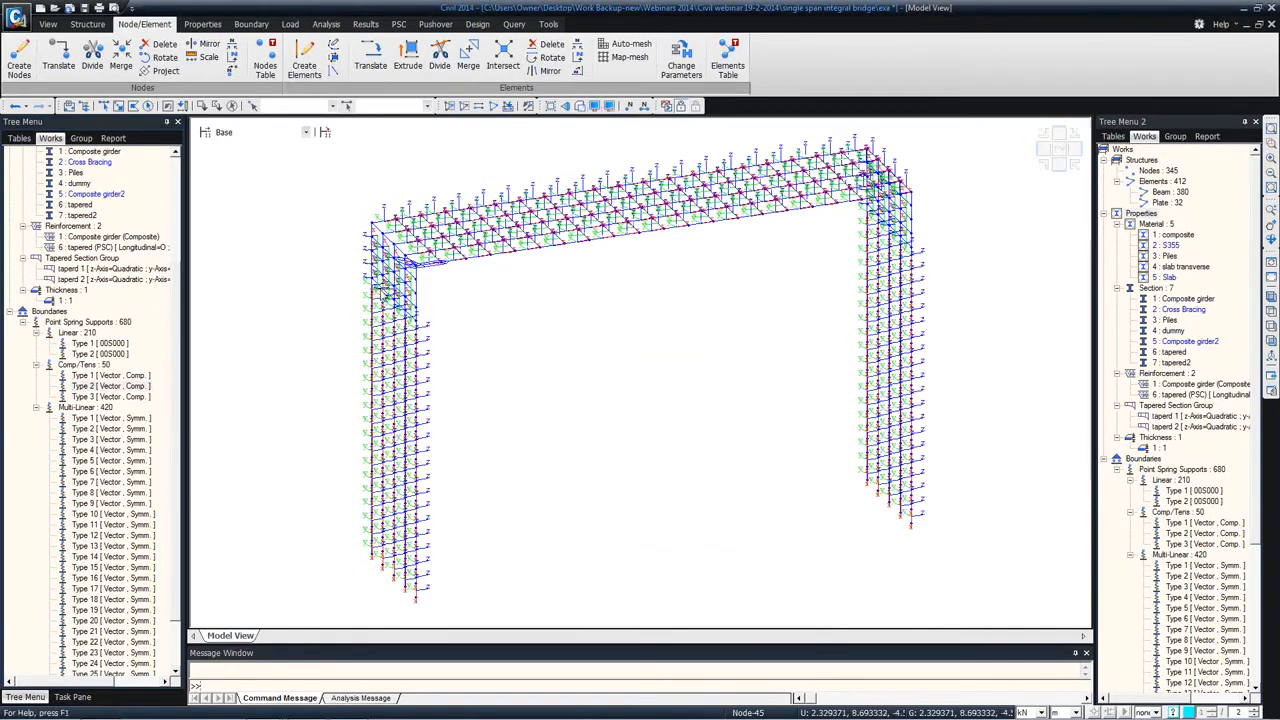
middle_click_drag(380, 298, 396, 293)
scroll(396, 293, "up", 3)
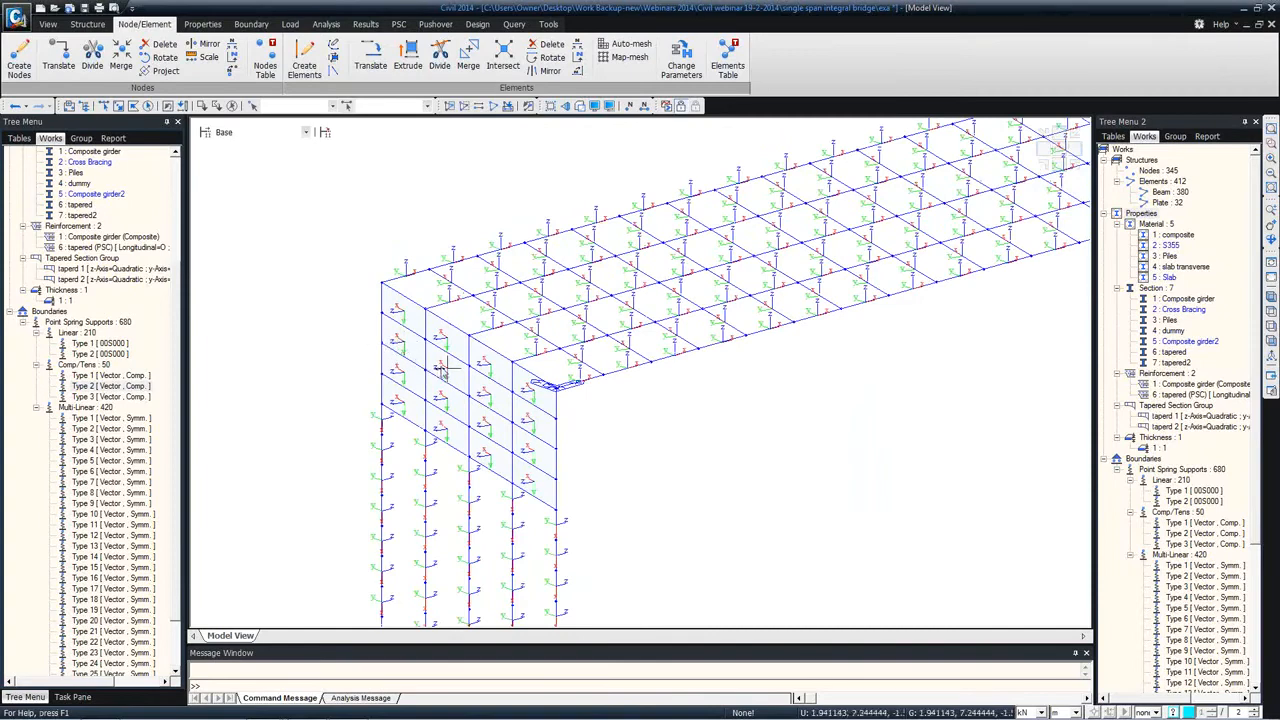
middle_click_drag(505, 370, 628, 333)
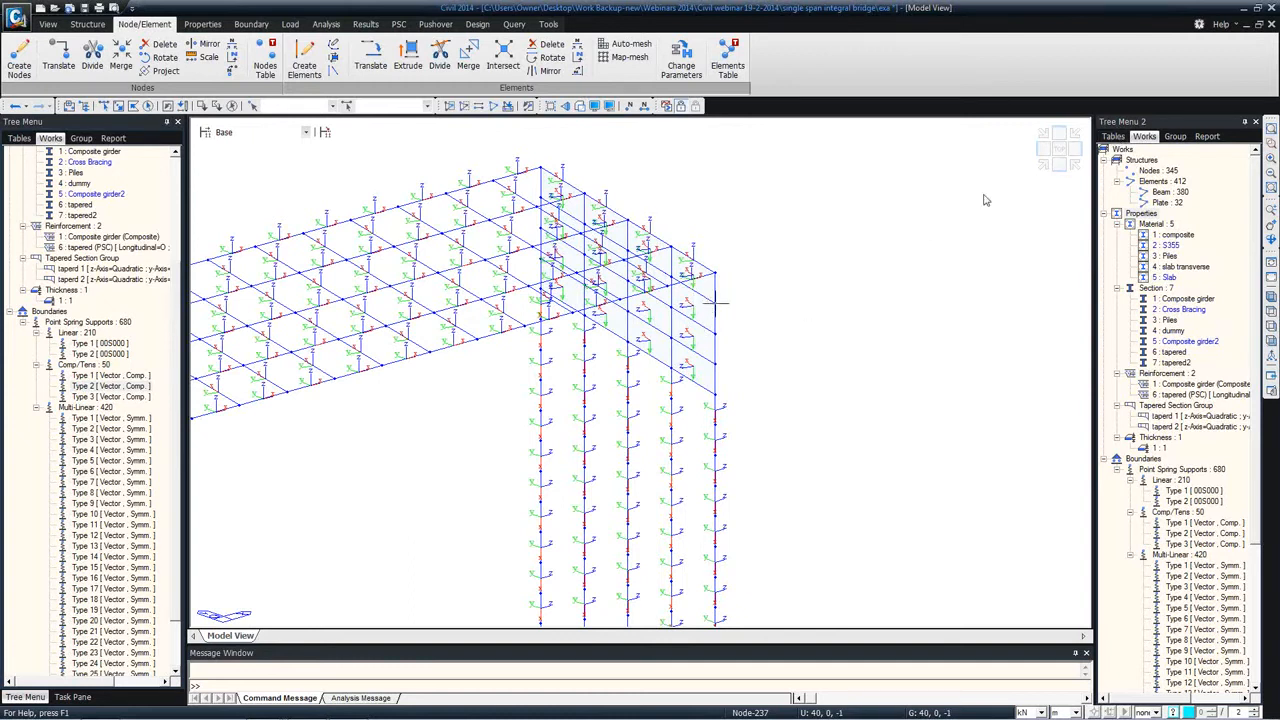
Step: Isolate the plate elements and reverse the element local axes of the far abutment's planar elements, with Reverse Element Attribute enabled
double_click(1162, 202)
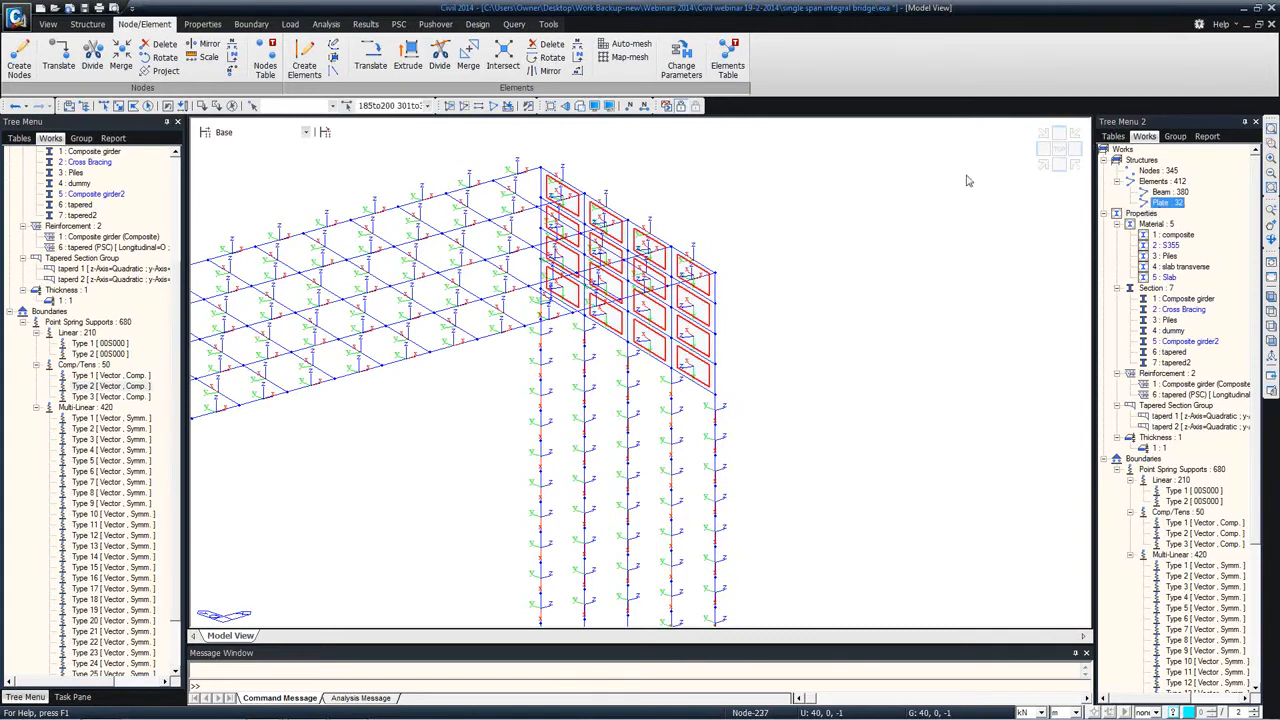
left_click(449, 107)
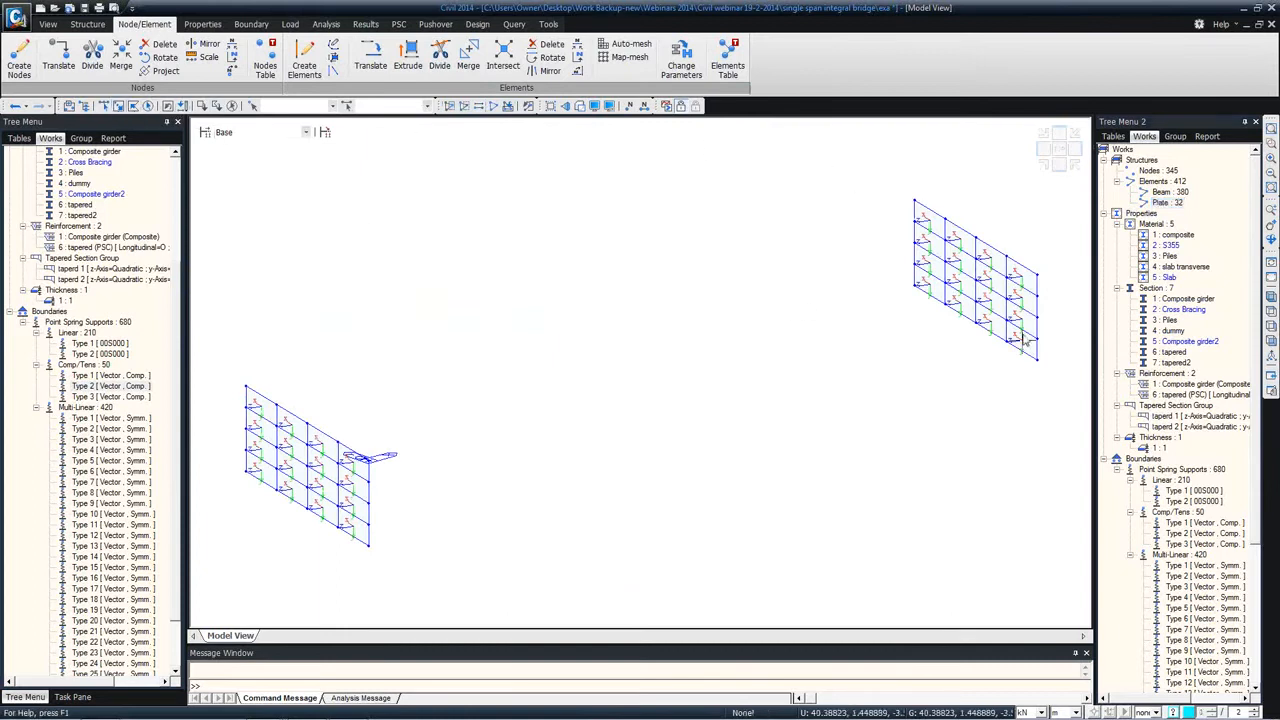
left_click(104, 107)
left_click_drag(865, 177, 1028, 345)
right_click(379, 181)
mouse_move(415, 203)
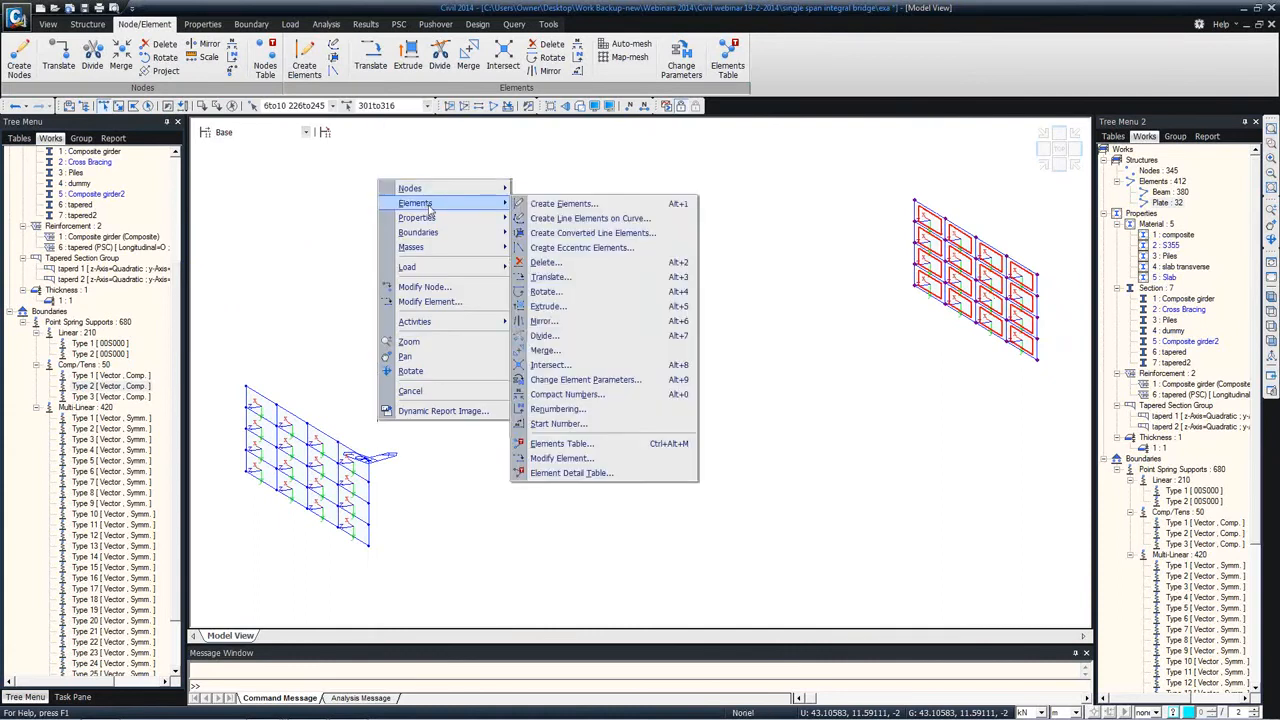
left_click(585, 380)
left_click(45, 320)
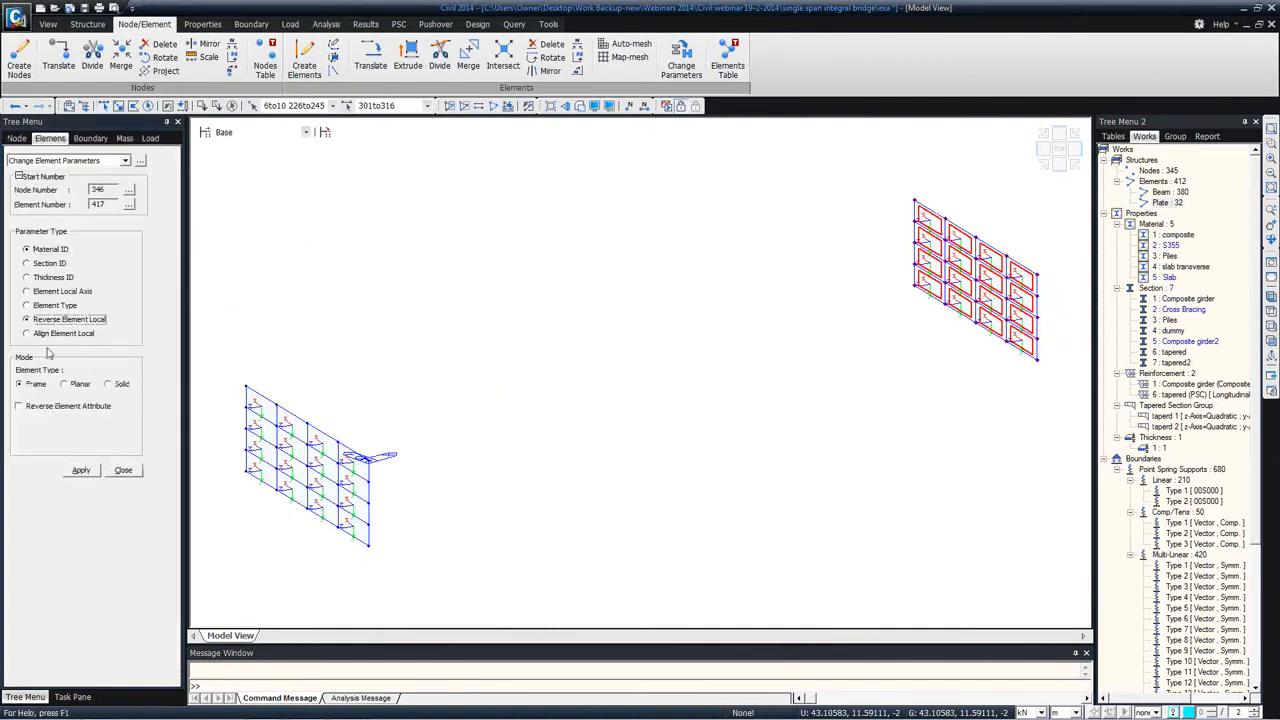
left_click(66, 385)
left_click(40, 406)
left_click(83, 470)
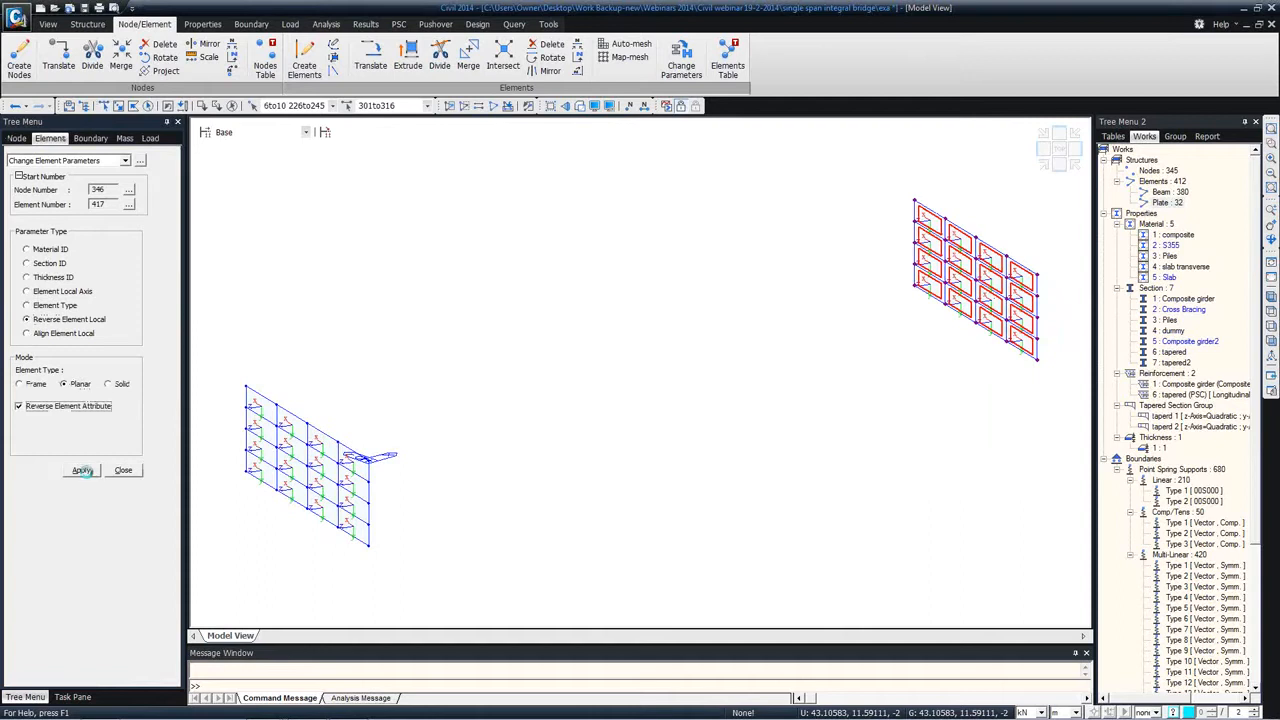
left_click(120, 471)
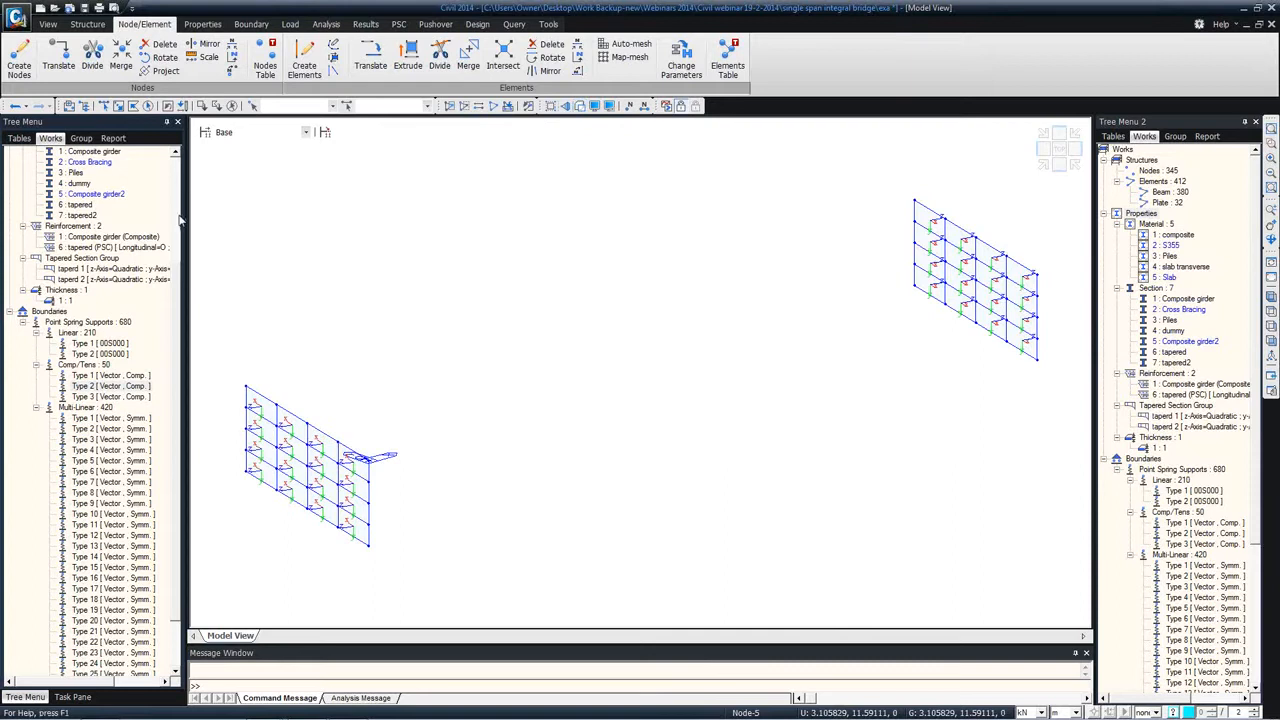
Step: Show the group list, reactivate the whole bridge model and turn off the element Local Axis display
scroll(178, 218, "up", 5)
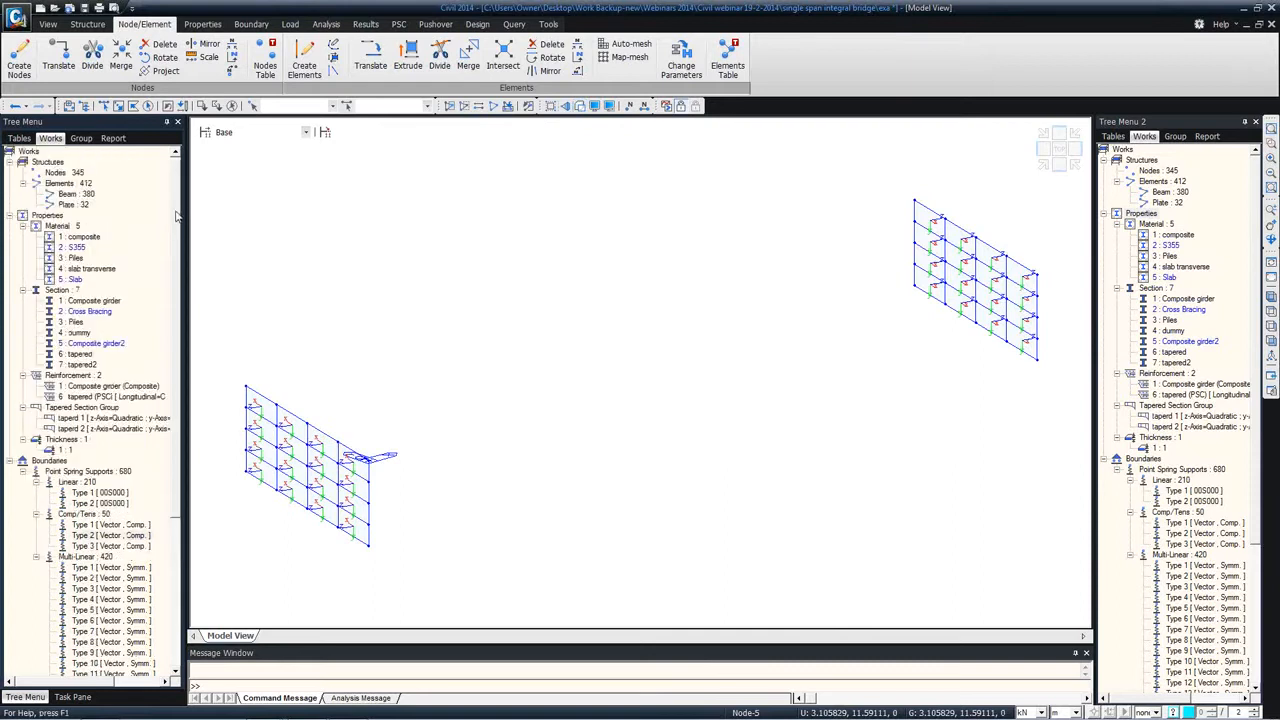
left_click(82, 139)
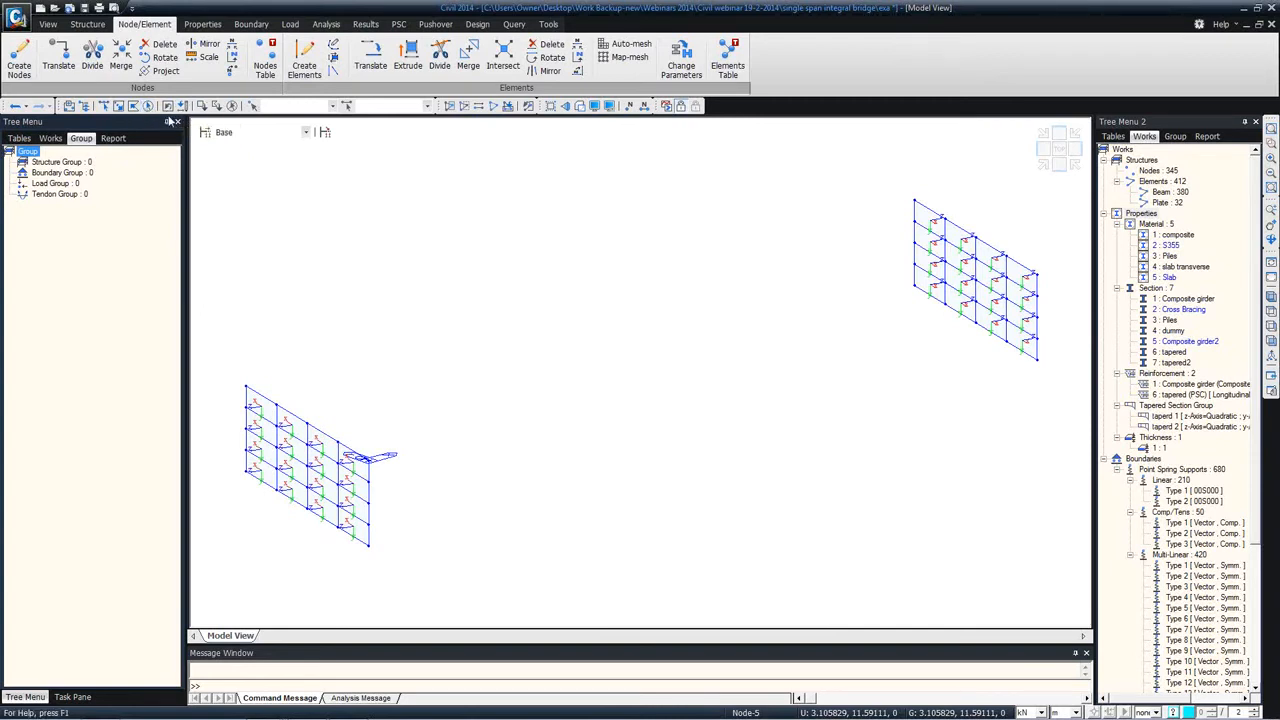
left_click(493, 107)
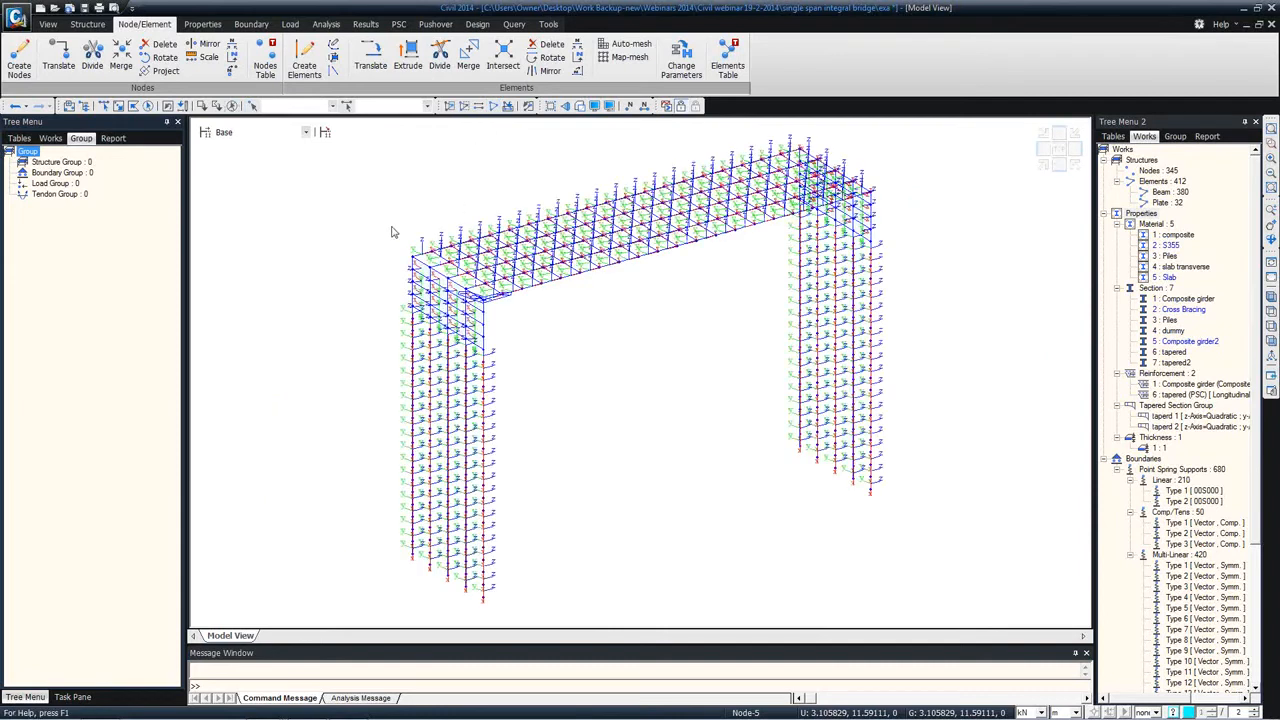
left_click(595, 106)
left_click(546, 346)
left_click(563, 519)
Step: Create three structure groups named Substructure, Steel girders and Transverse
right_click(54, 165)
left_click(72, 172)
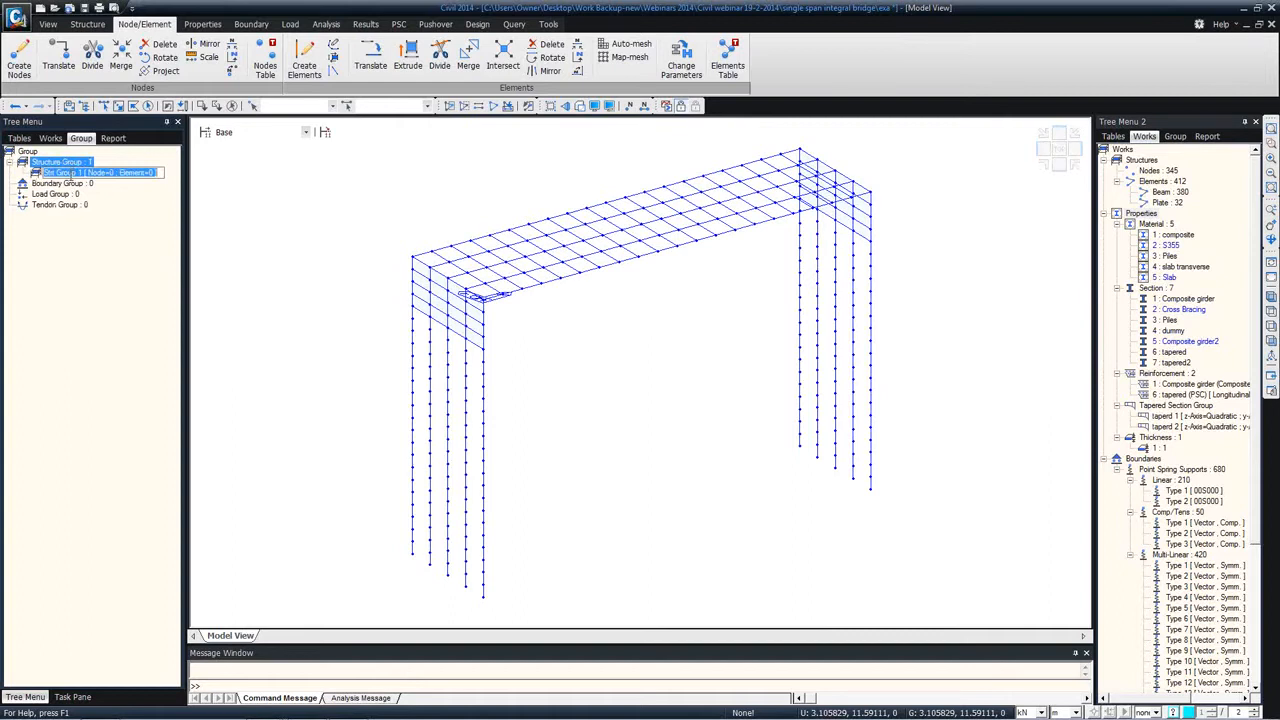
type("Pi")
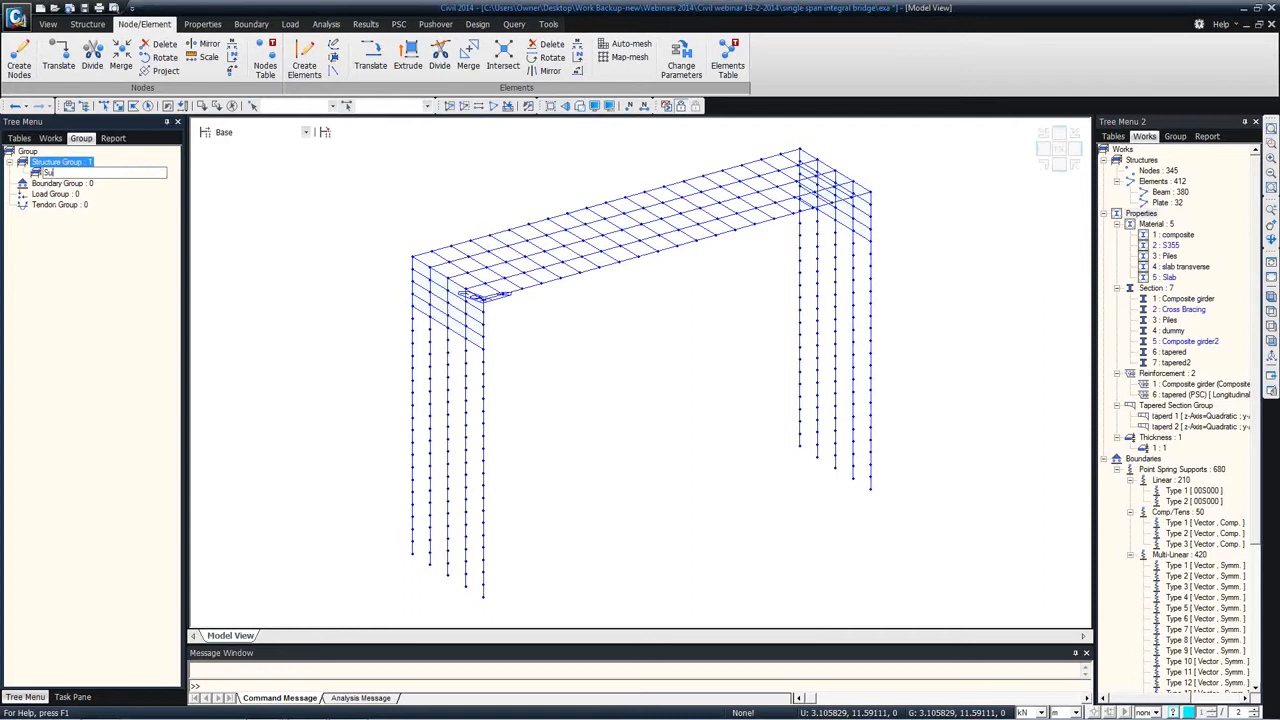
key("Return")
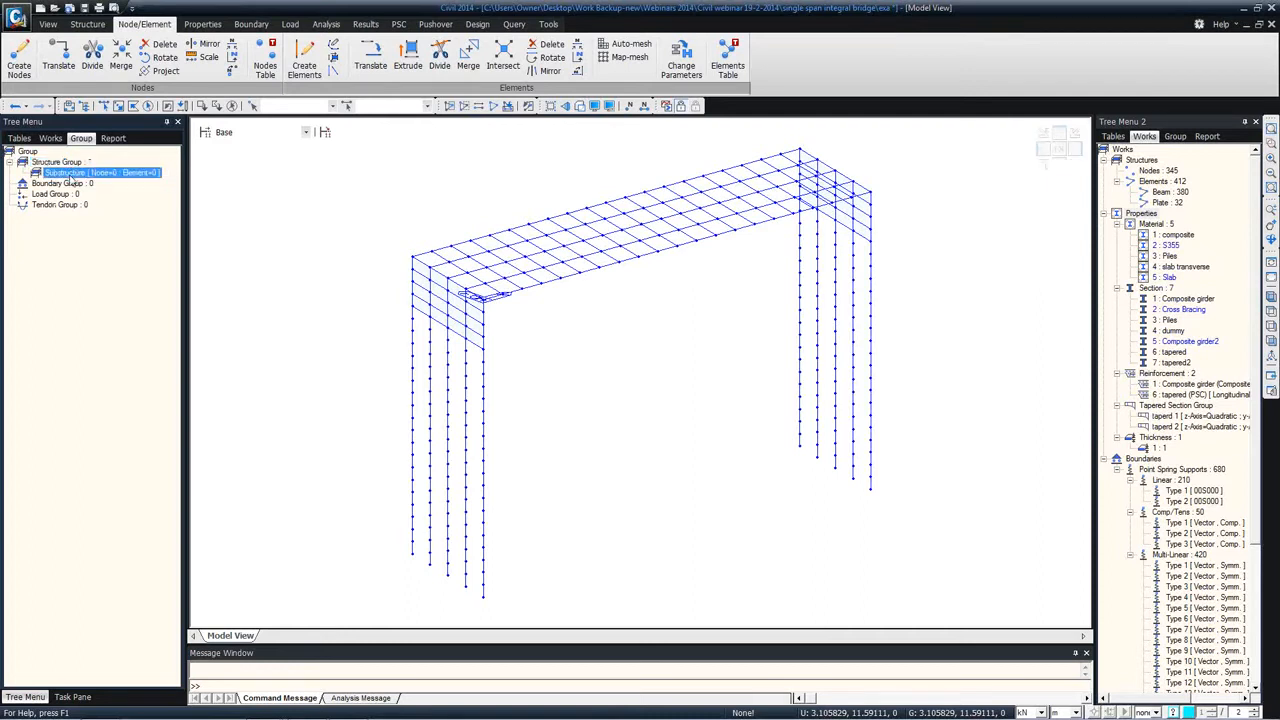
right_click(75, 166)
left_click(100, 168)
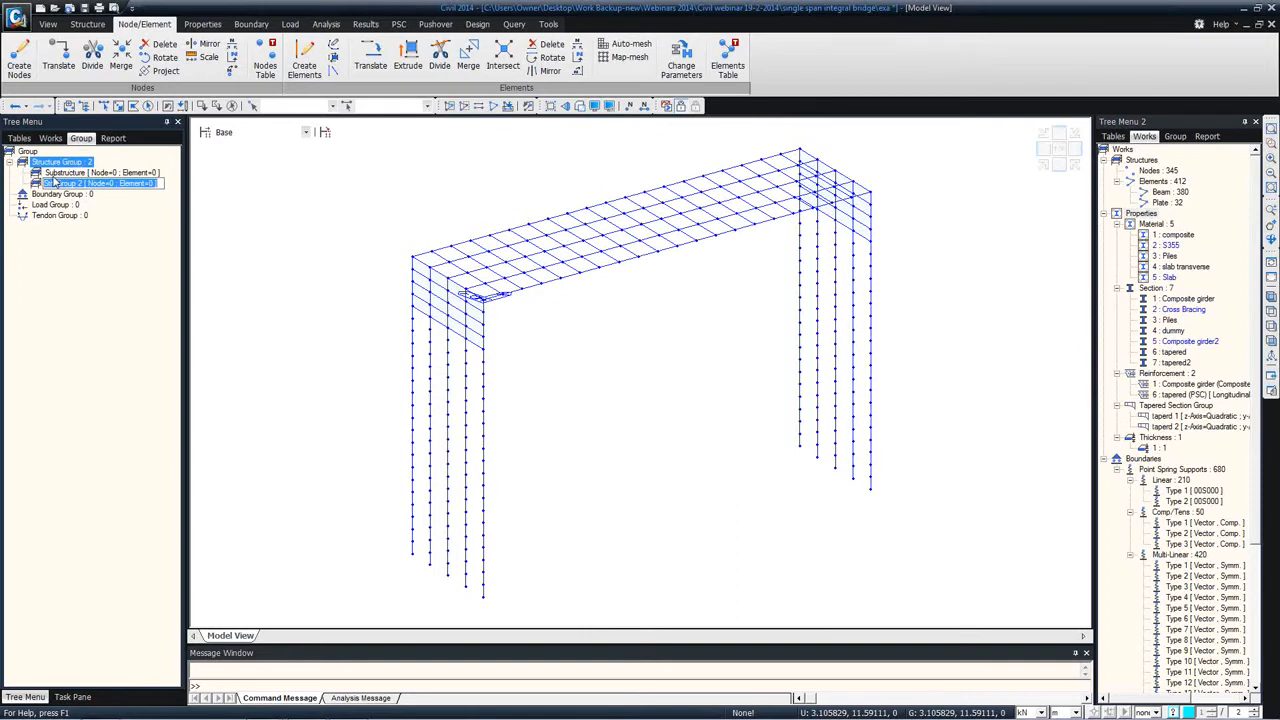
type("Steel girders")
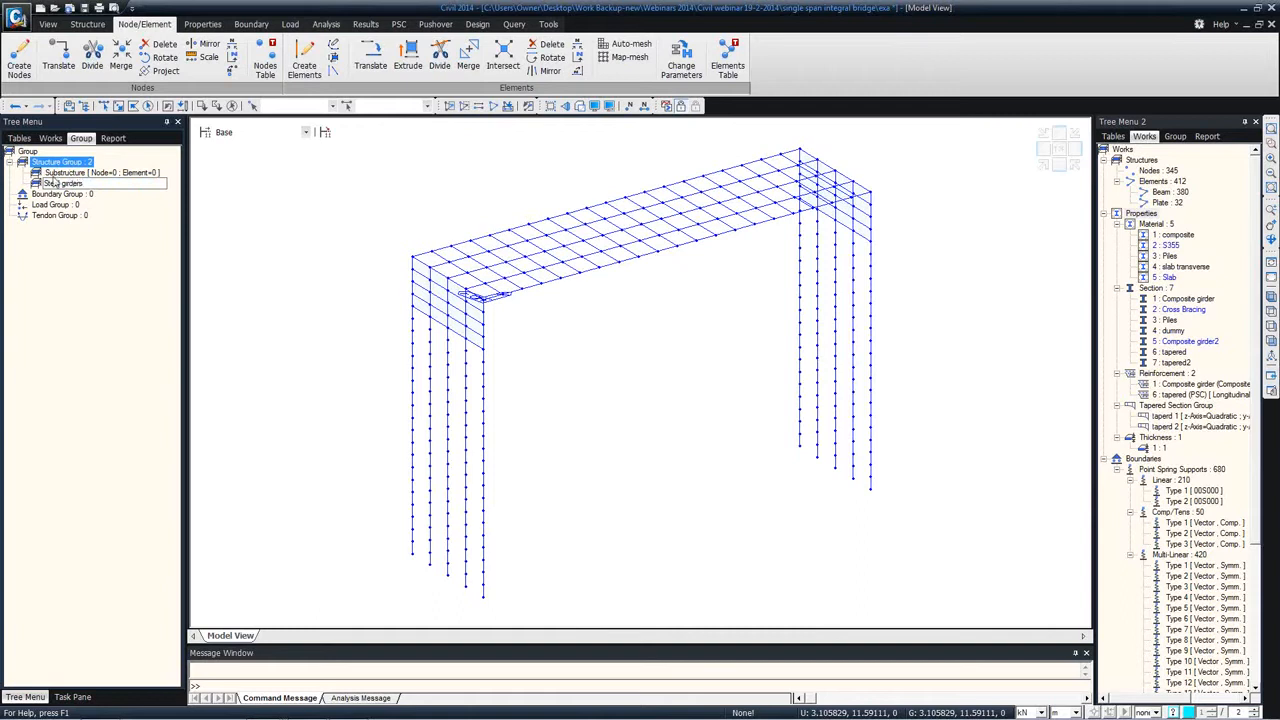
key("Return")
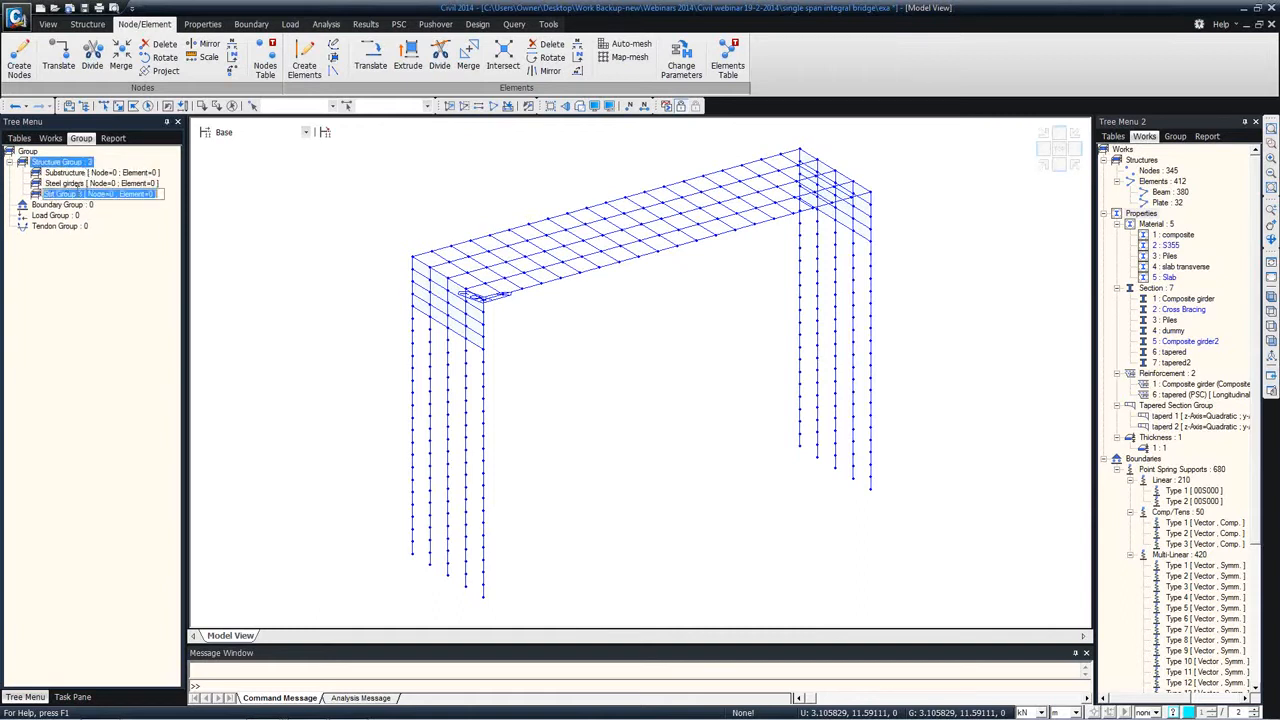
type("Th")
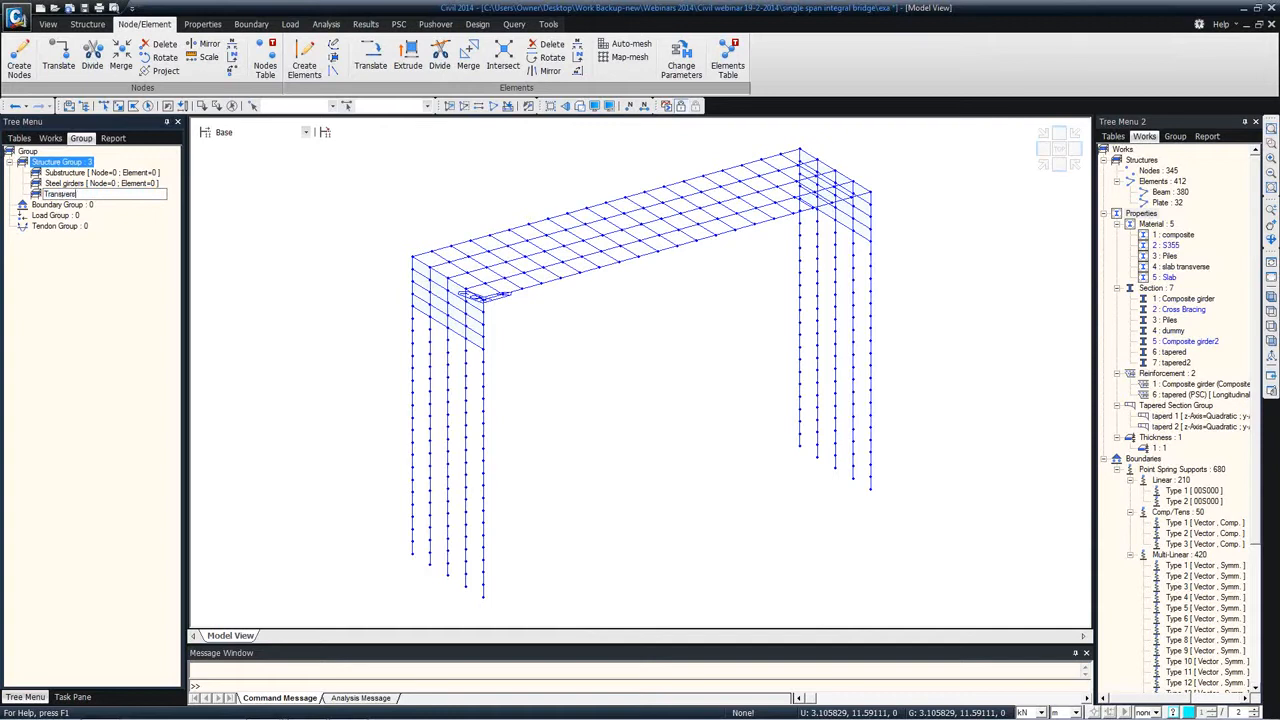
key("Return")
Step: Create a boundary group named Soil Springs
left_click(86, 208)
left_click(91, 209)
type("Soil Springs")
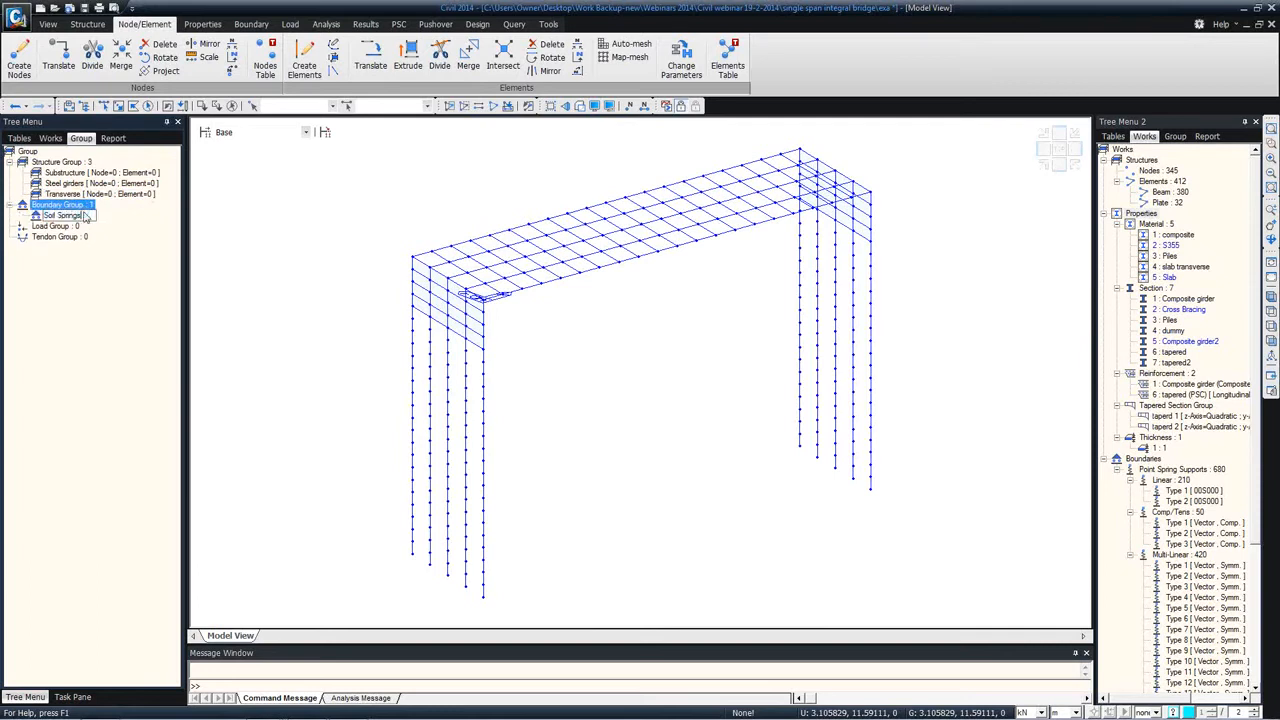
key("Return")
Step: Create a load group named Self weight
right_click(60, 230)
left_click(74, 238)
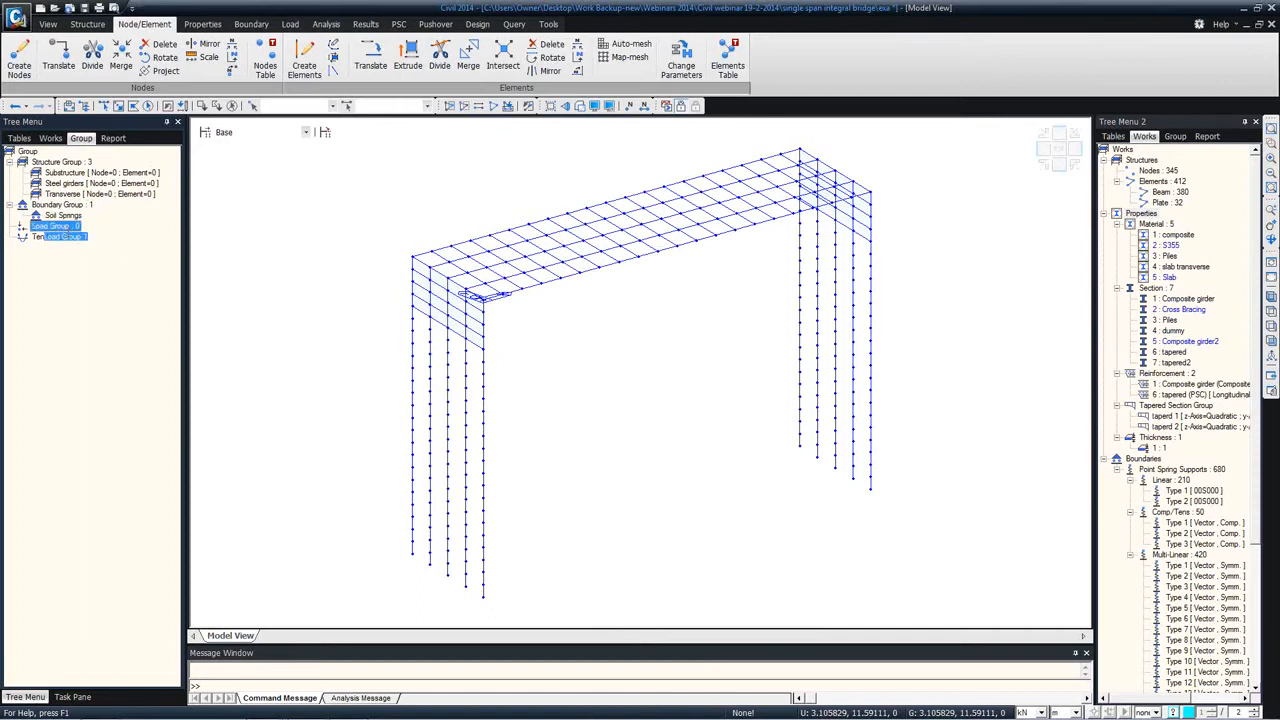
key("BackSpace")
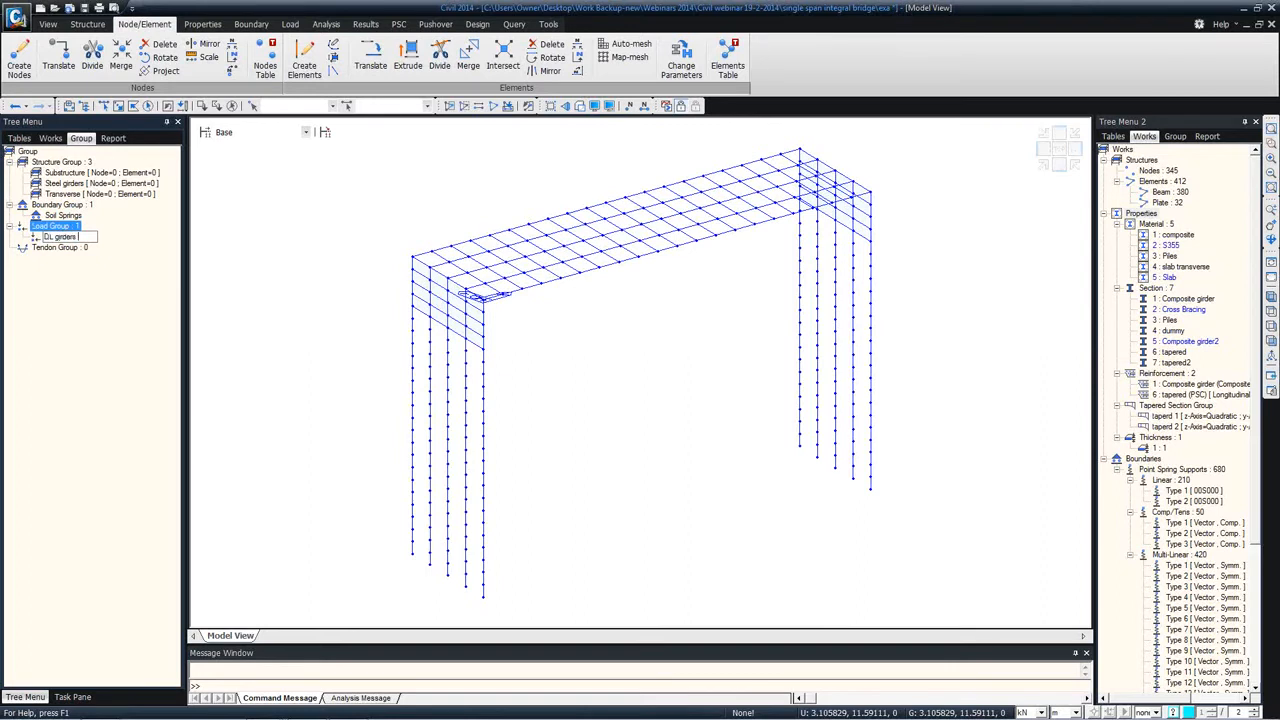
type("DL girders and su")
left_click(70, 236)
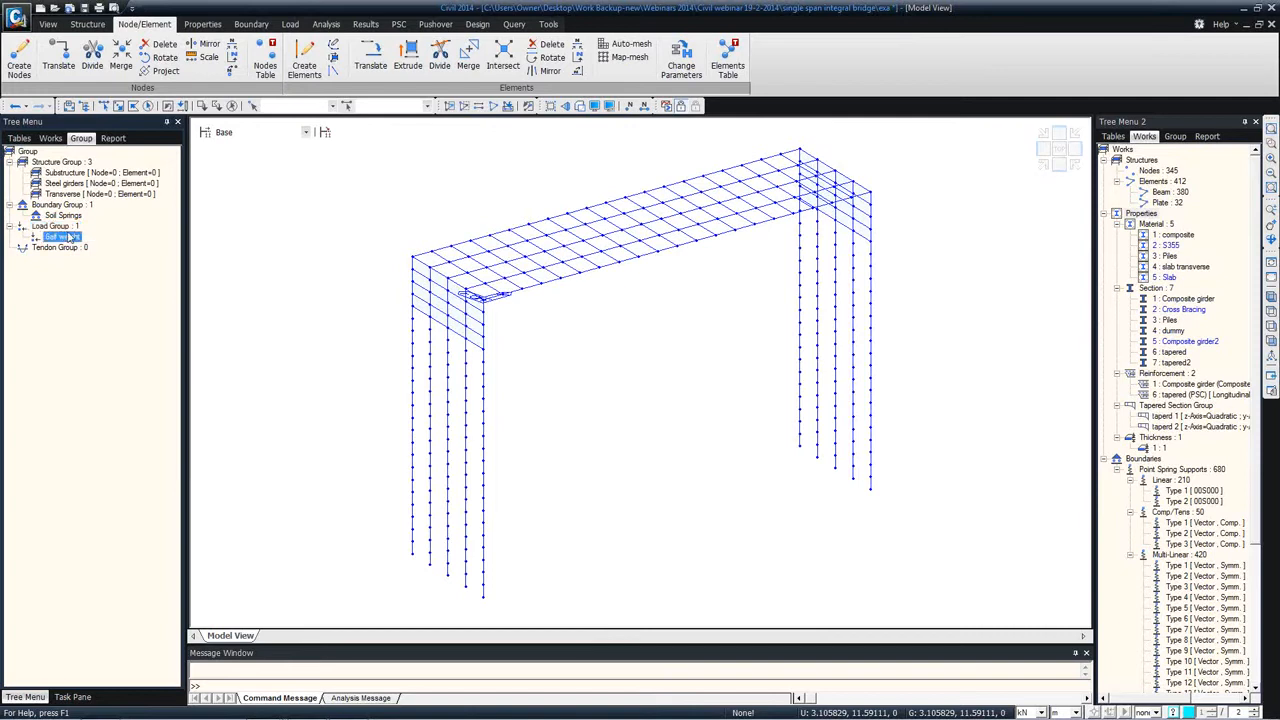
Step: Add two more load groups named Wet Concretre and Earth Pressure
right_click(72, 229)
left_click(95, 240)
type("Wet Concrete")
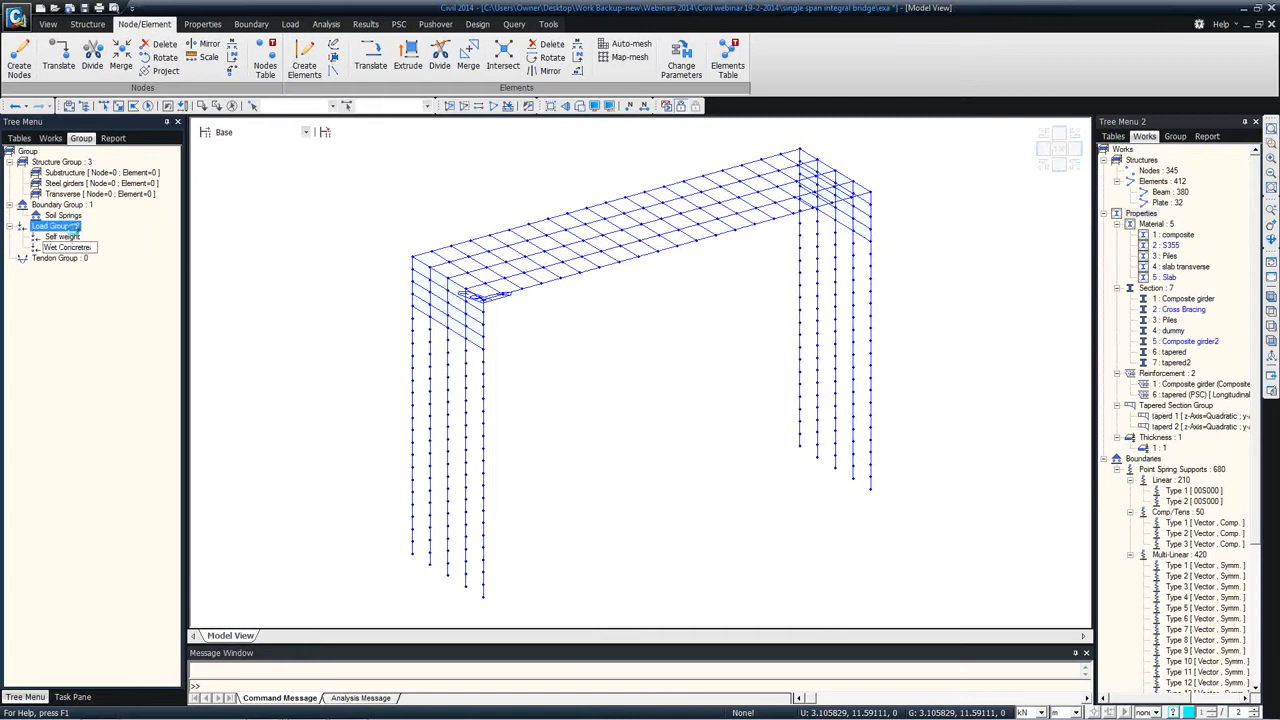
key("Return")
right_click(75, 229)
left_click(95, 237)
type("Earth Pressure")
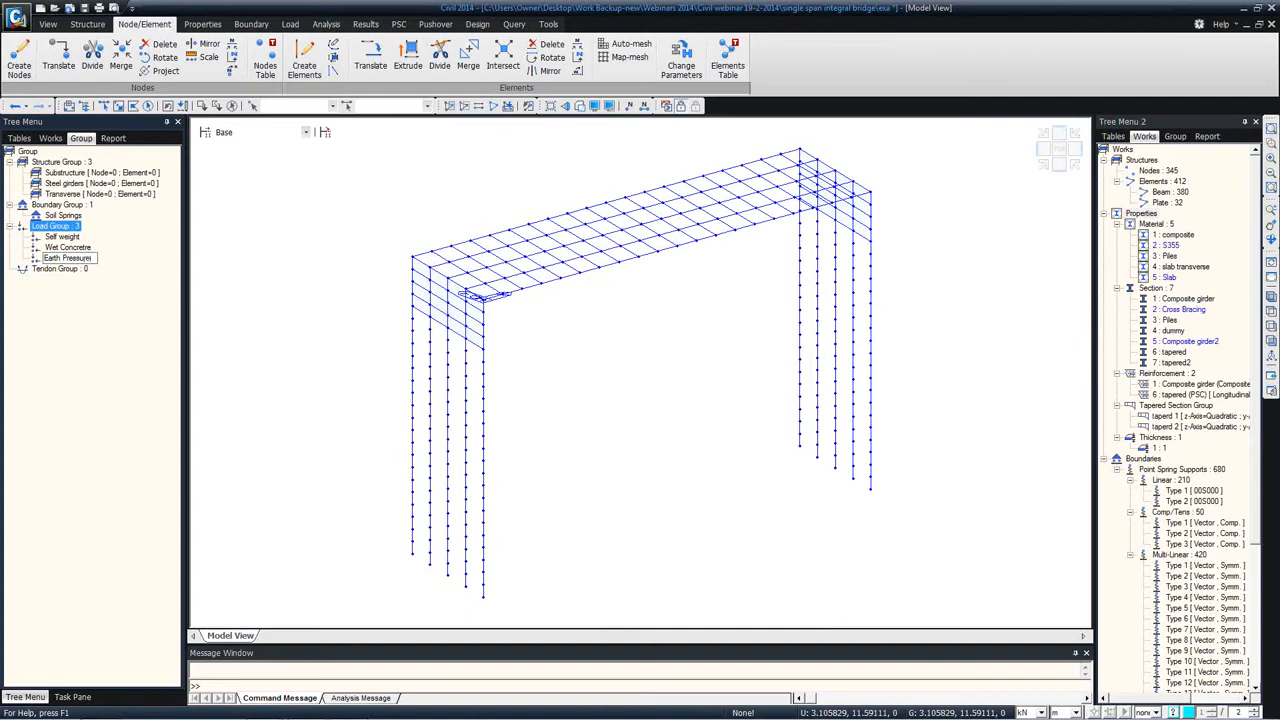
key("Return")
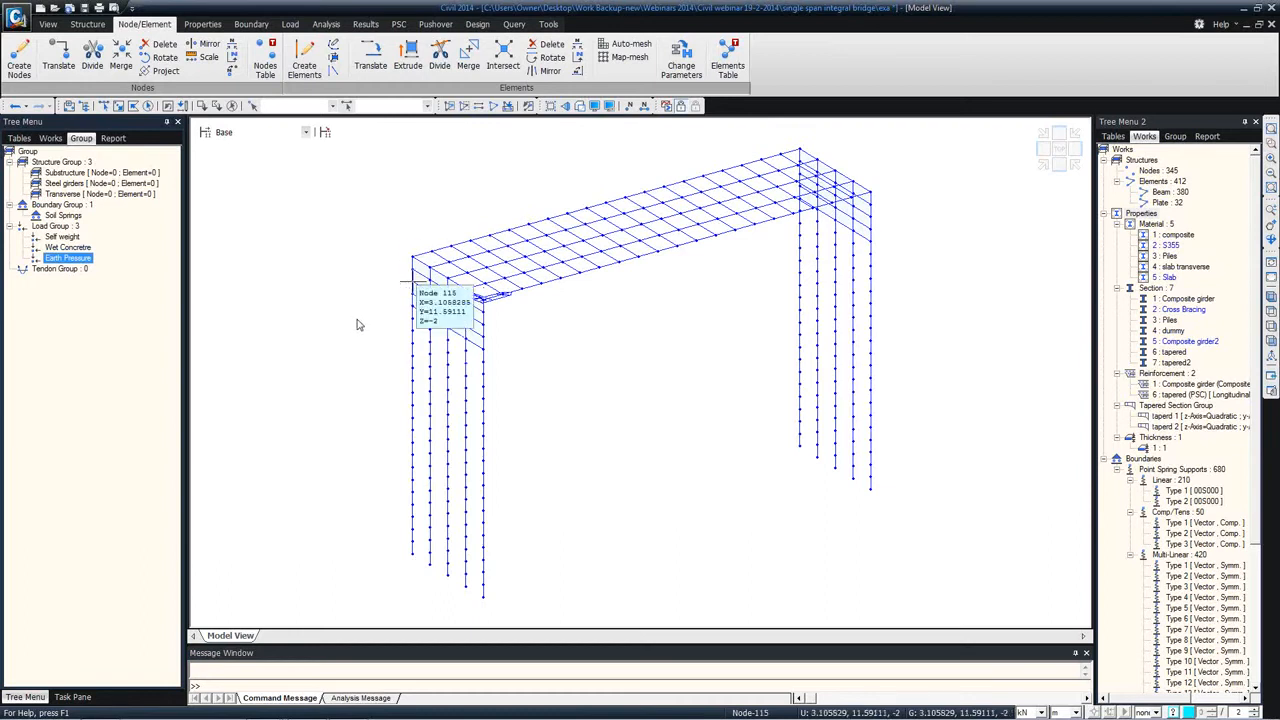
Step: Add a load group named Surfacing
left_click(76, 227)
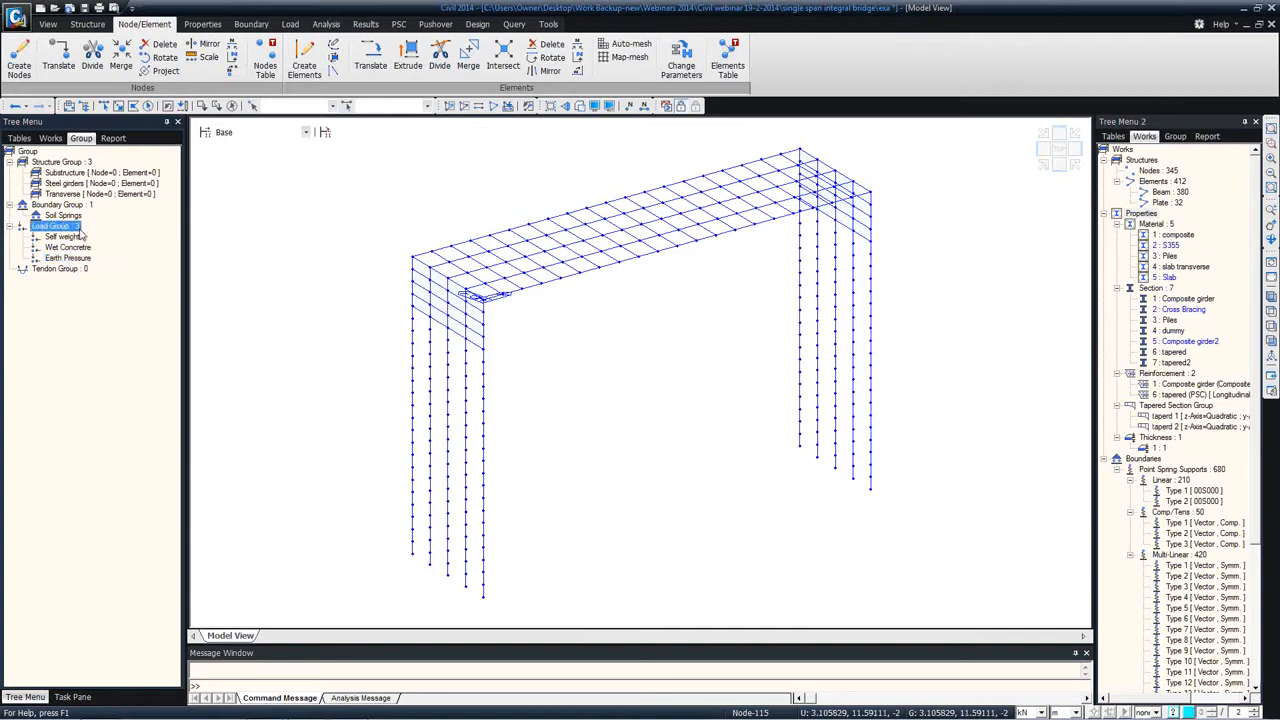
right_click(80, 231)
left_click(159, 236)
type("Surfacu")
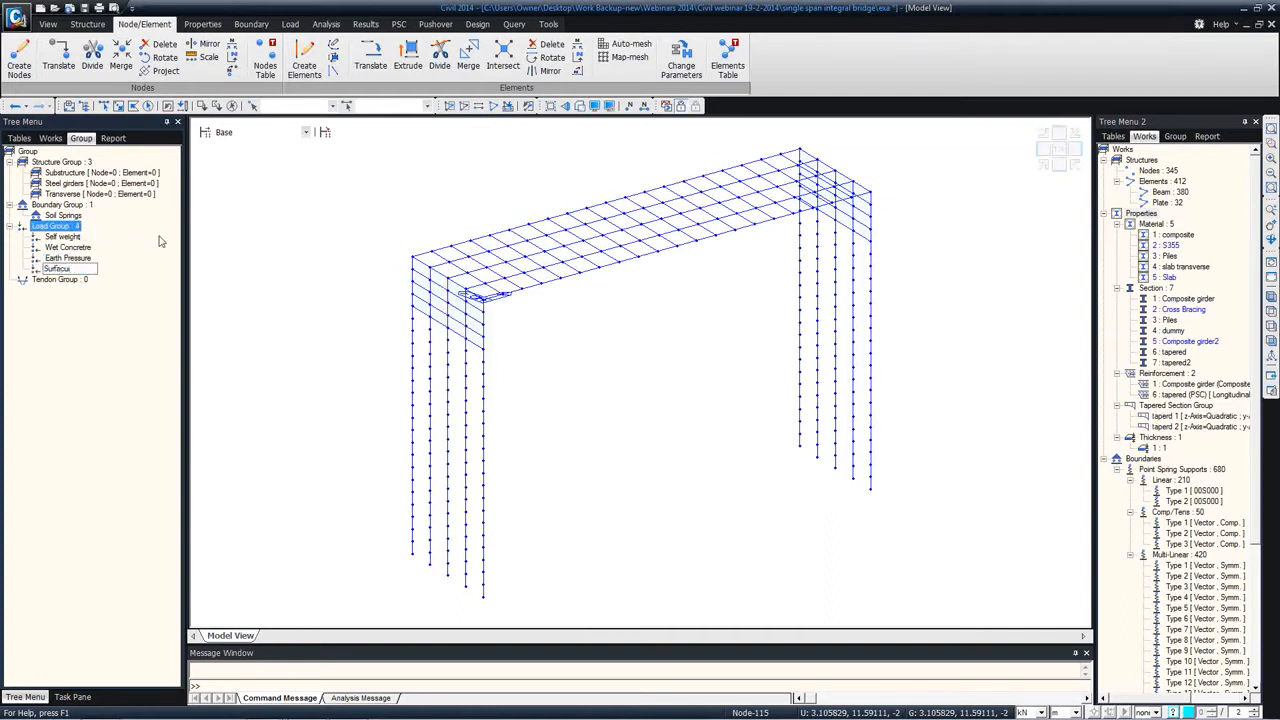
type("ng")
key("Return")
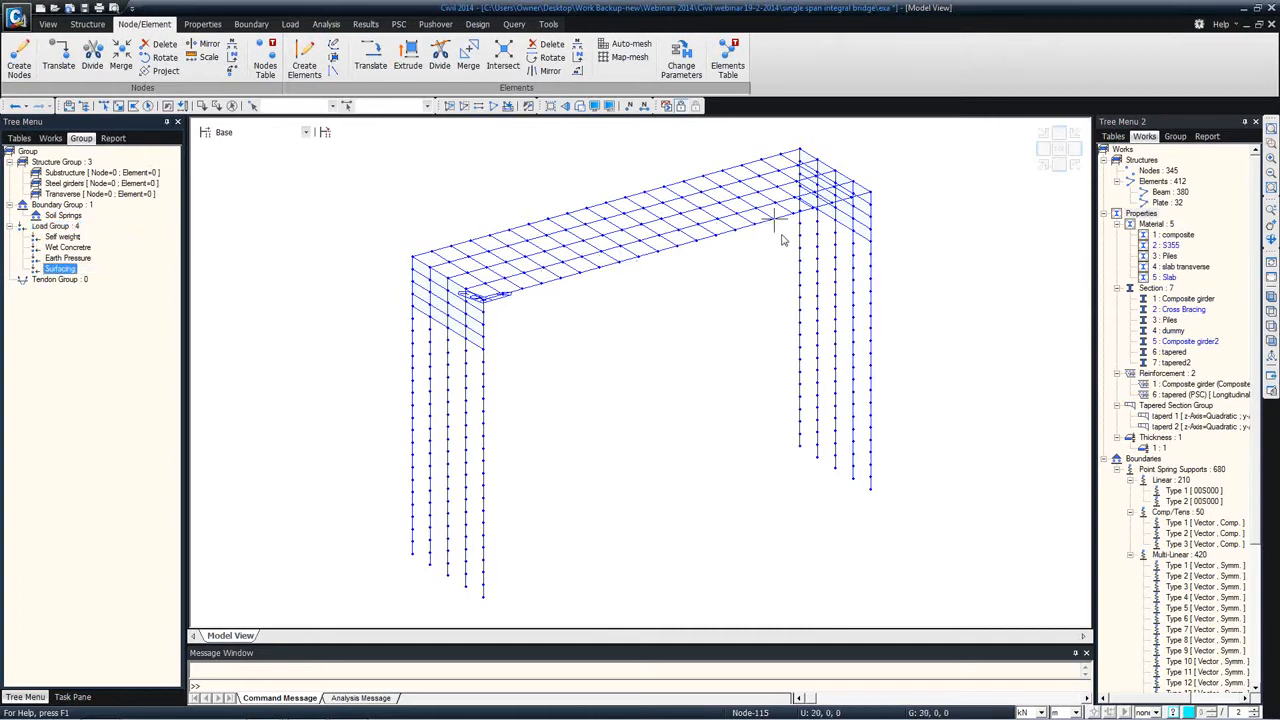
Step: Select both abutments together with their piles and assign them to the Substructure group
left_click(1271, 341)
left_click(105, 105)
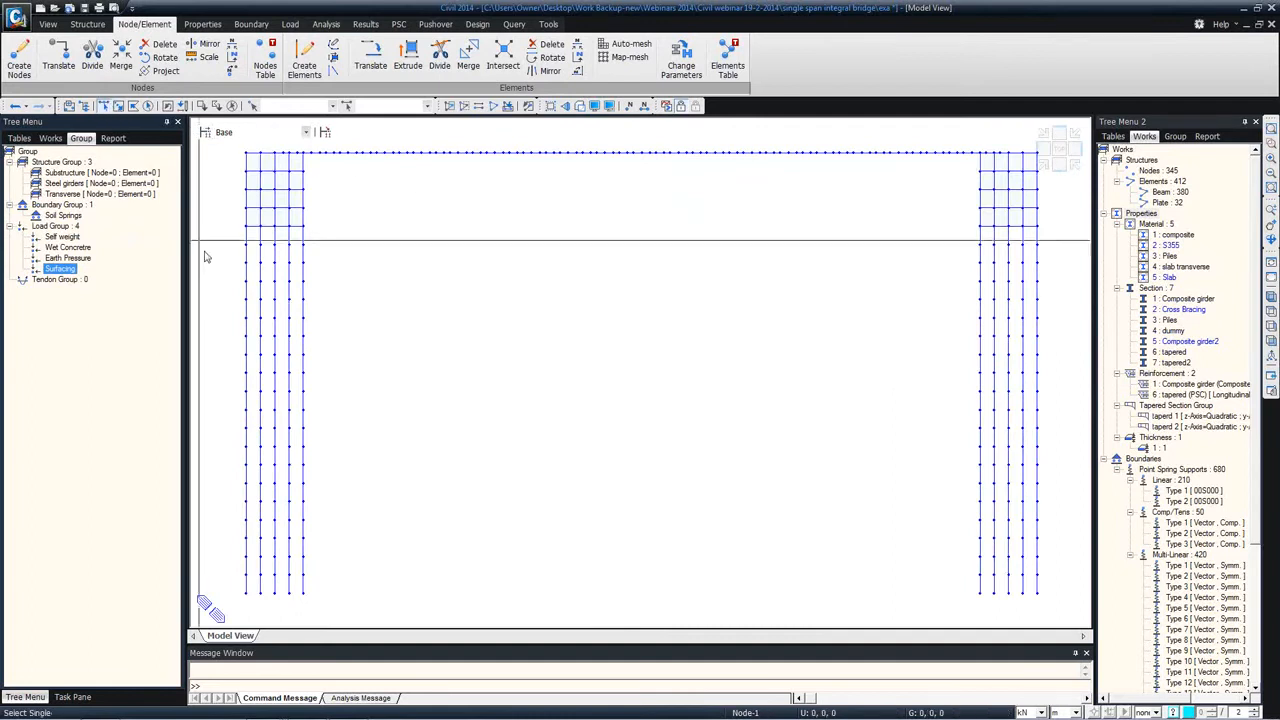
left_click_drag(396, 610, 228, 165)
left_click_drag(1046, 612, 900, 155)
left_click_drag(48, 176, 335, 213)
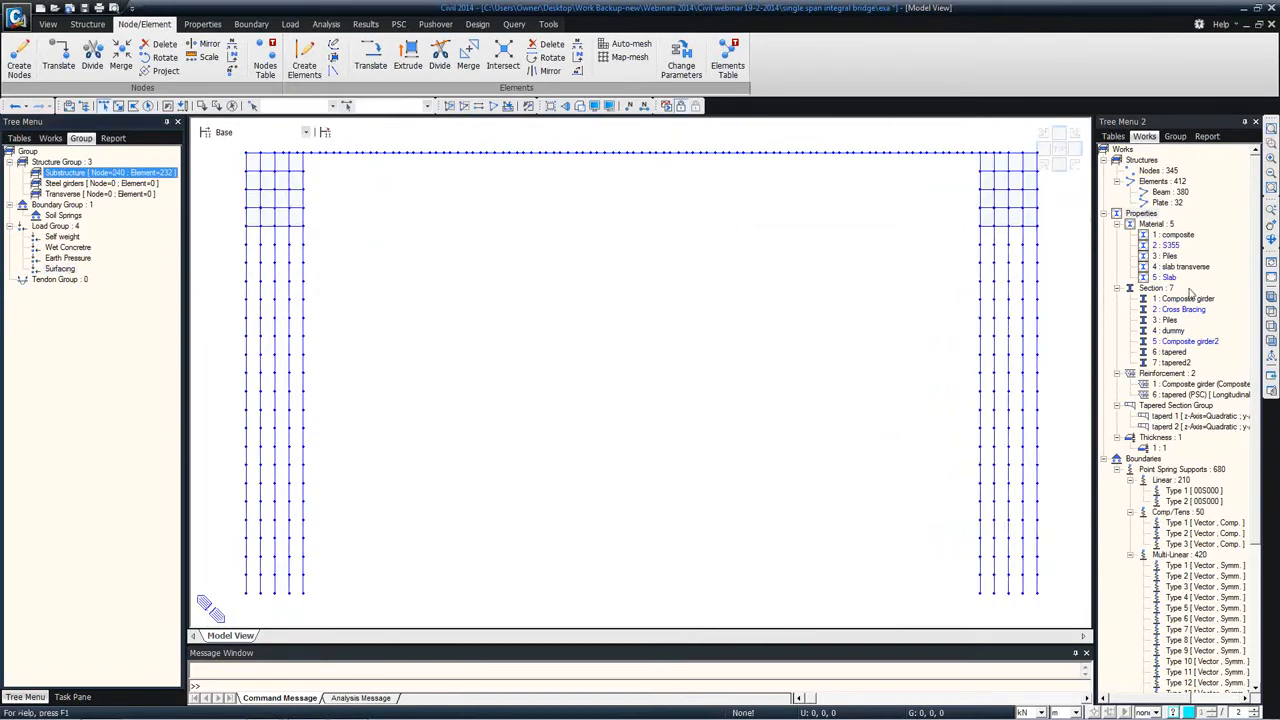
Step: Assign the elements of the composite material to the Steel girders group and those of the slab transverse material to the Transverse group
double_click(1185, 298)
middle_click_drag(466, 220, 760, 300, "ctrl")
double_click(1180, 236)
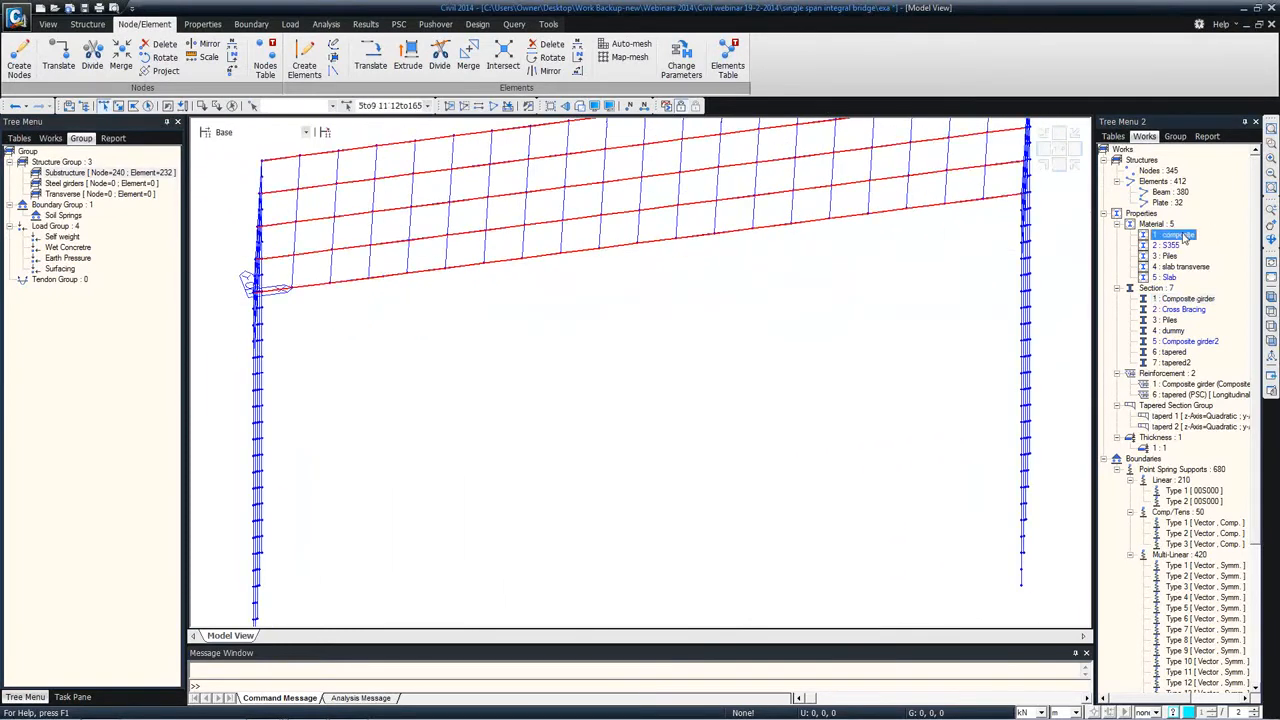
left_click_drag(90, 183, 530, 210)
double_click(1182, 267)
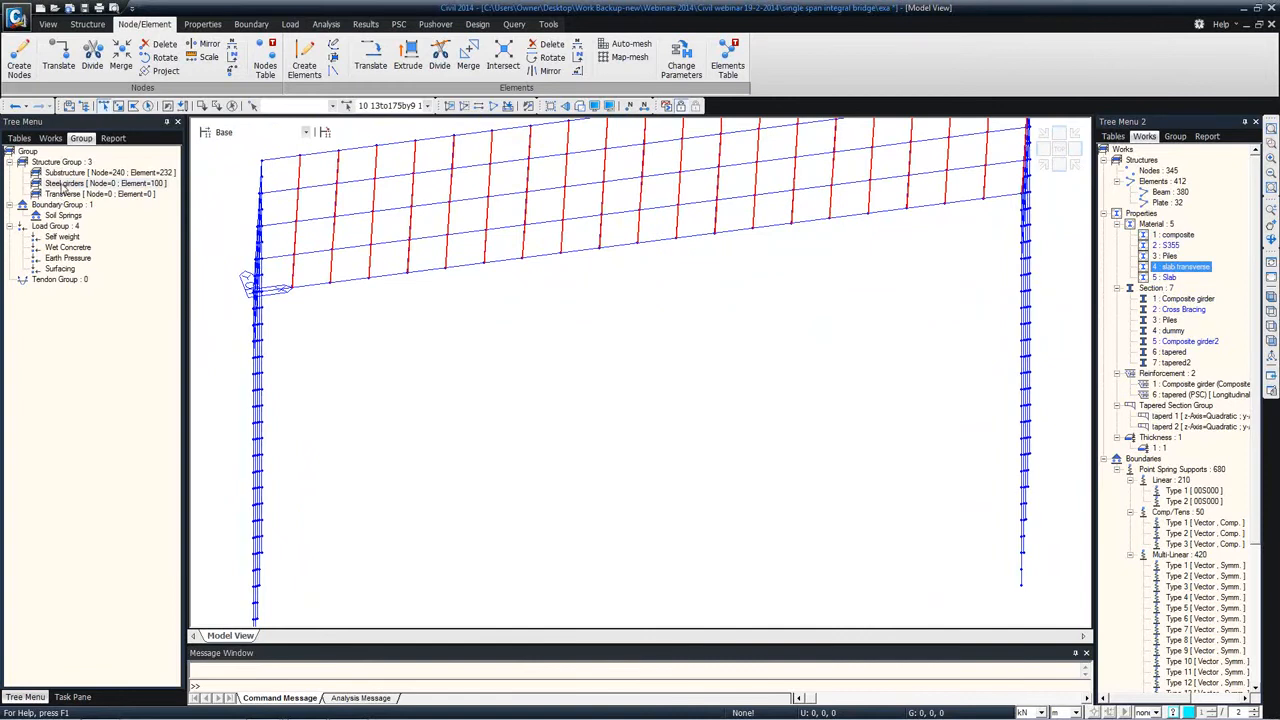
left_click_drag(65, 193, 630, 185)
Step: Select the entire model and assign its boundary conditions to the Soil Springs group, keeping all boundary types included
middle_click_drag(630, 185, 646, 246)
scroll(640, 241, "down", 4)
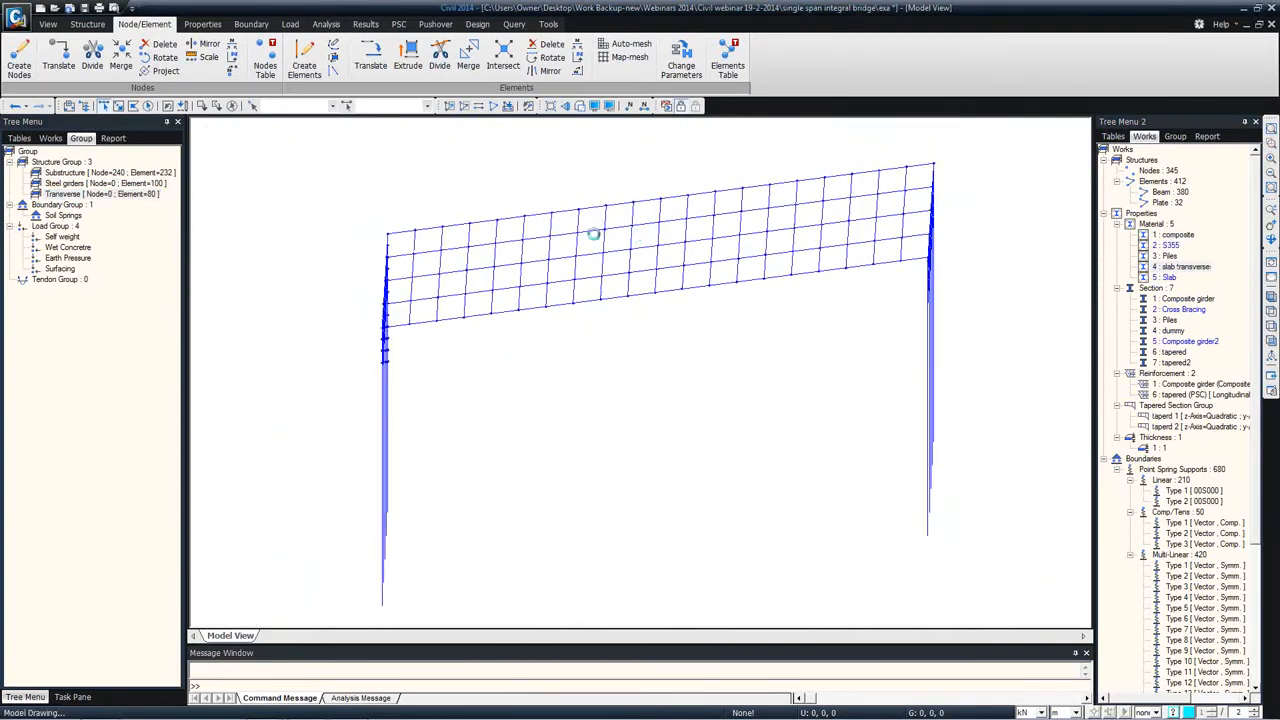
left_click(148, 106)
left_click_drag(69, 216, 512, 274)
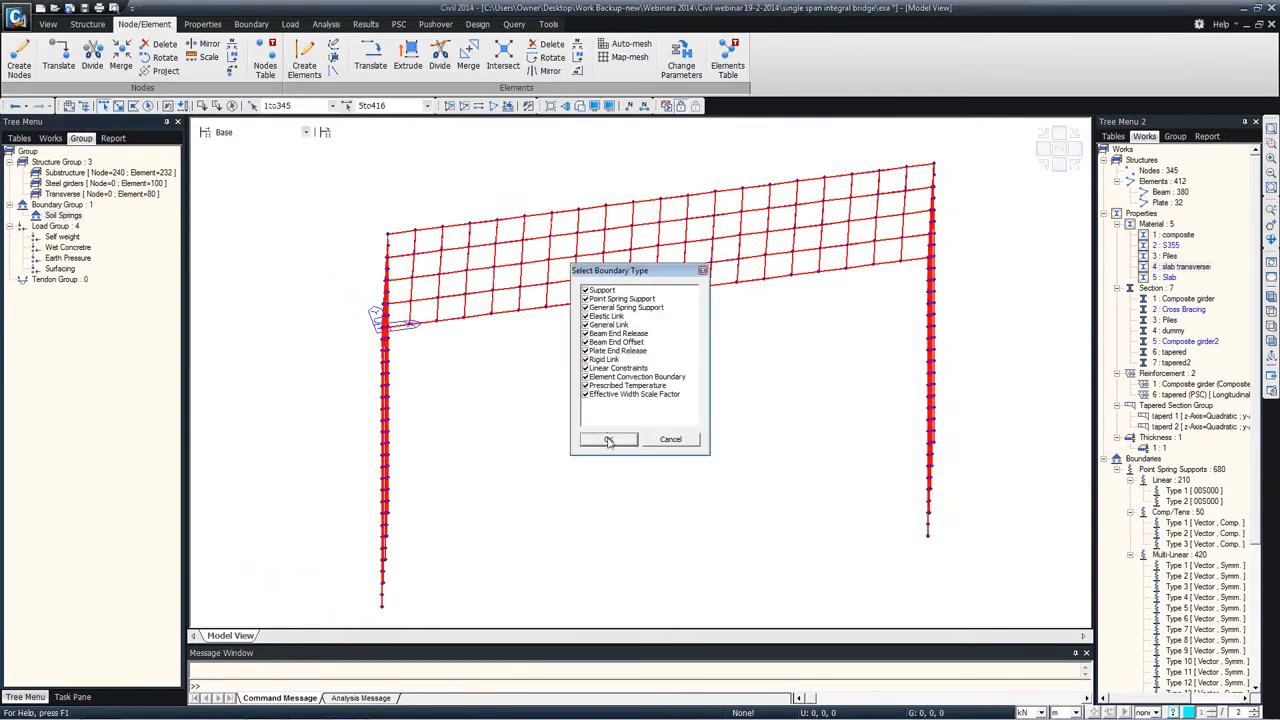
left_click(608, 439)
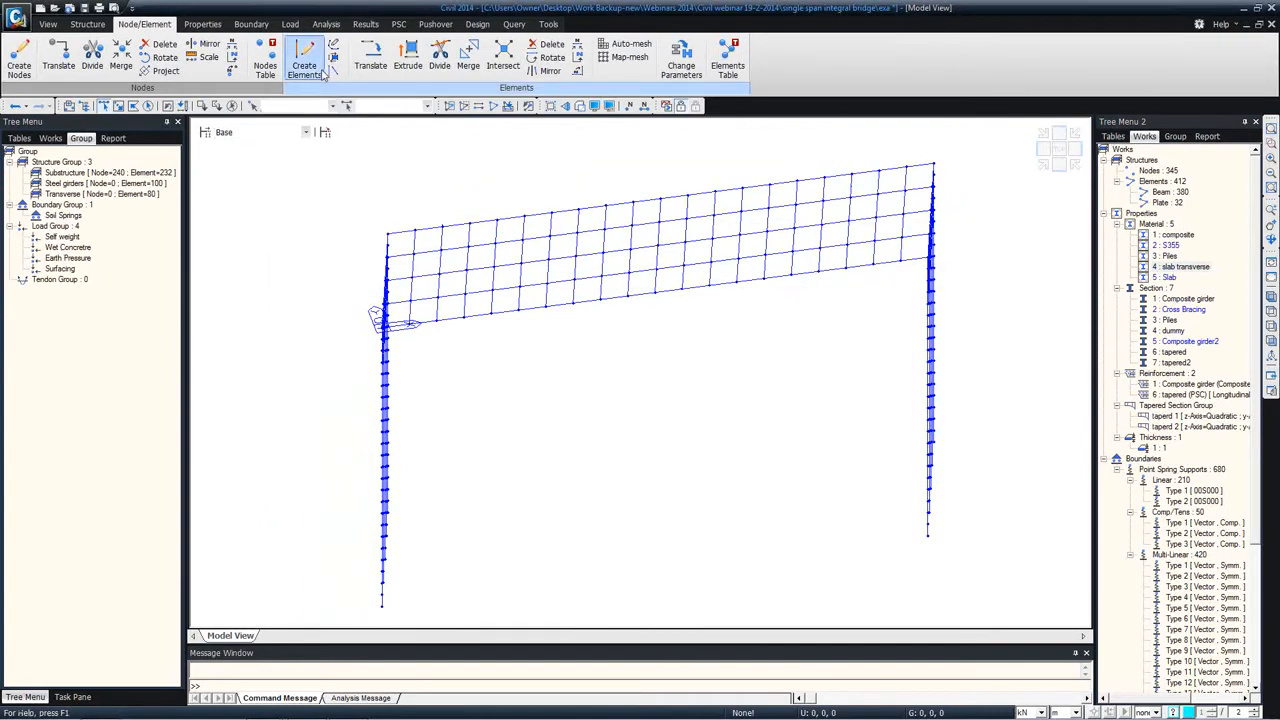
Step: Add a static load case named Self weight with the type Construction Stage Load (CS)
left_click(284, 25)
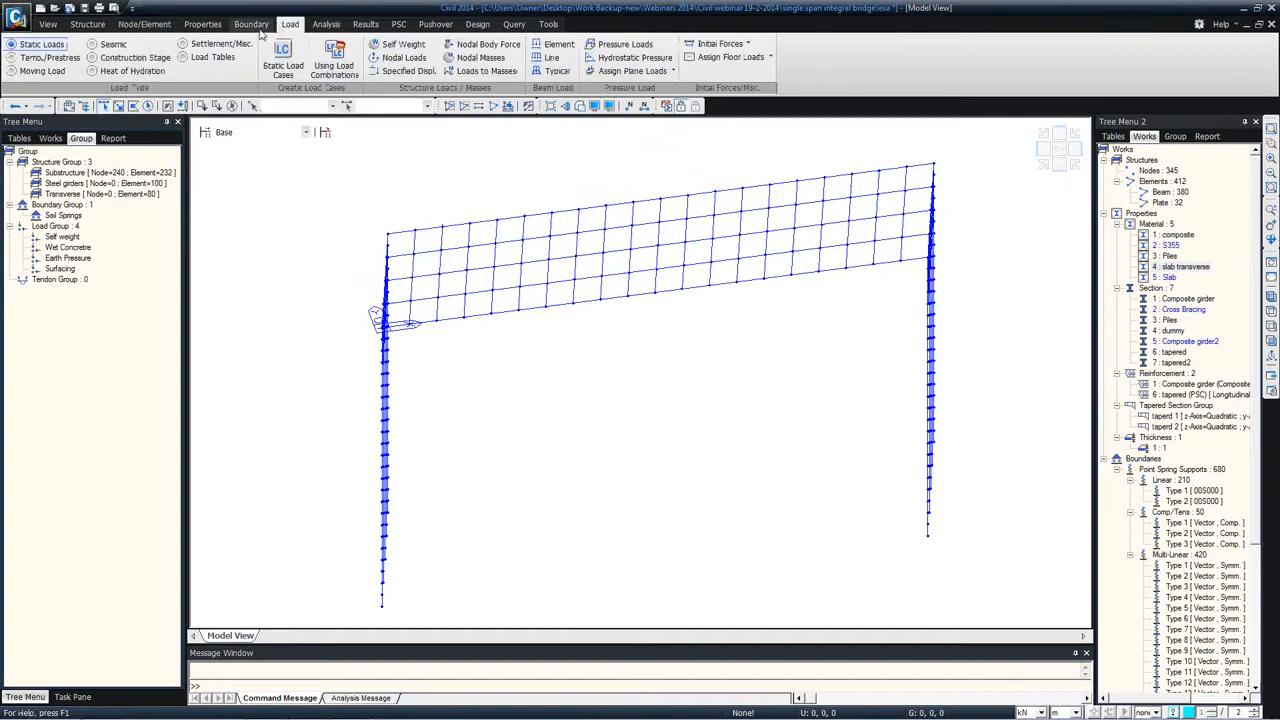
left_click(283, 62)
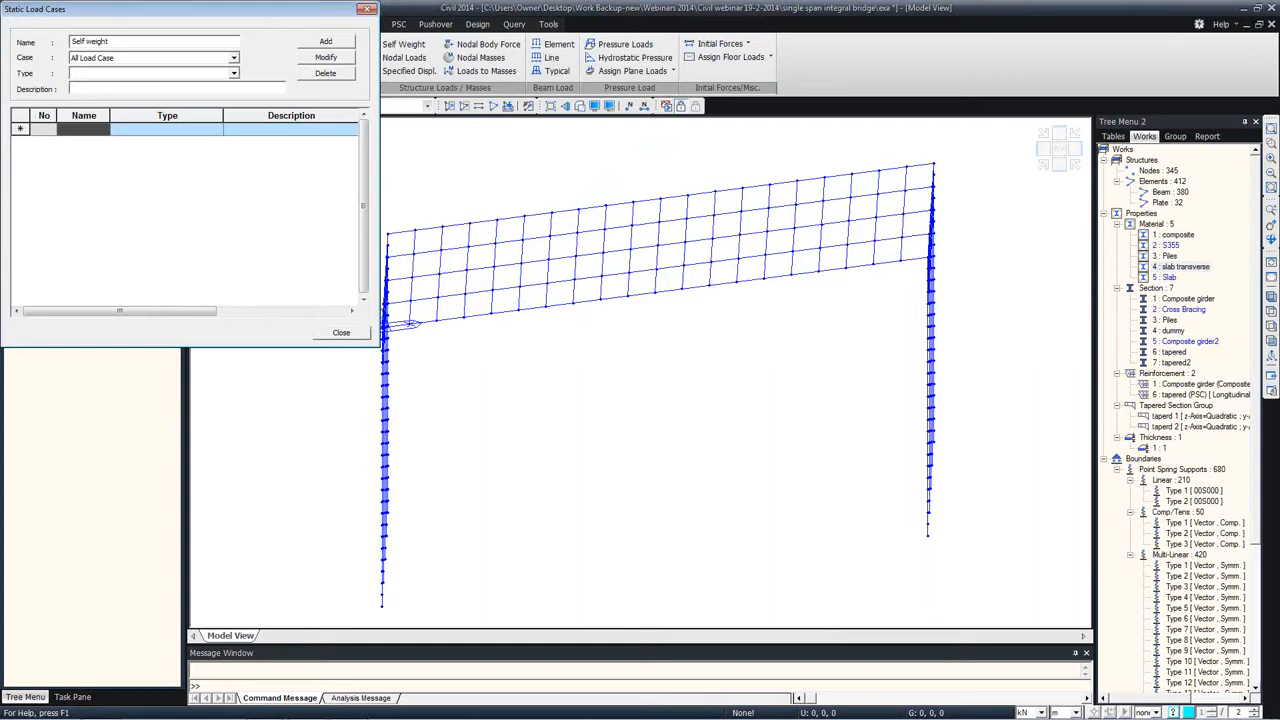
left_click(130, 74)
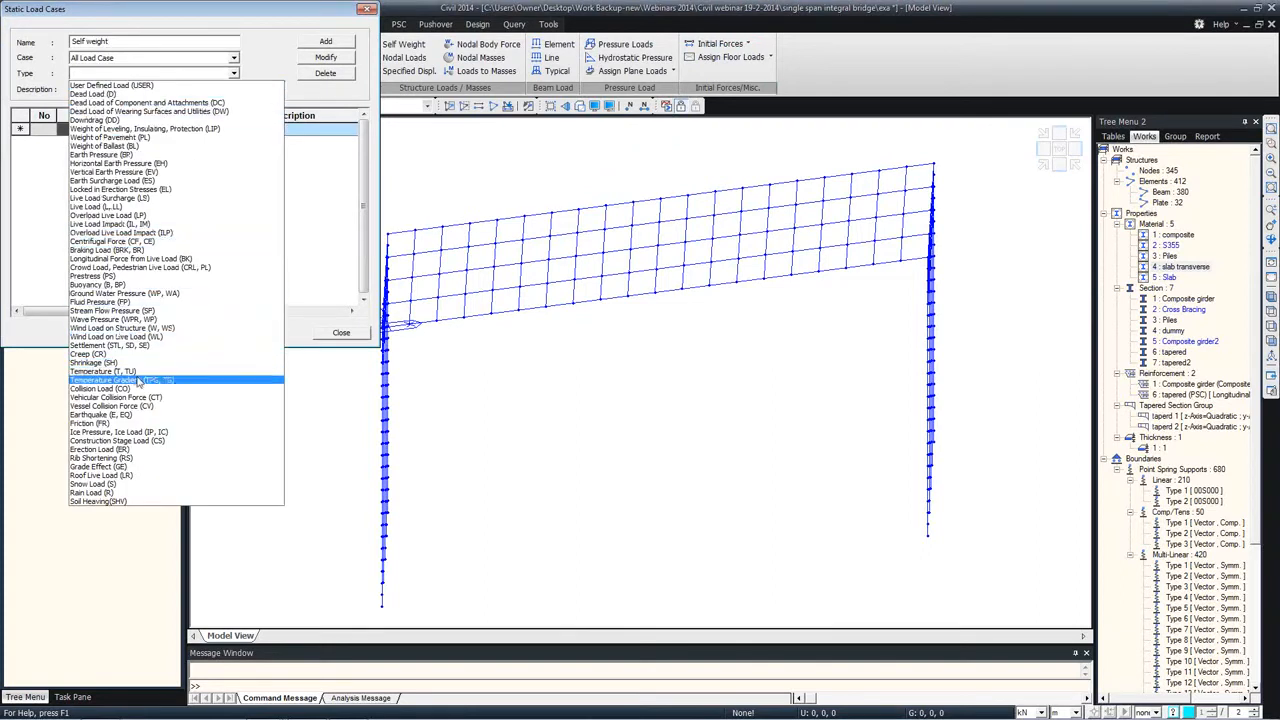
left_click(140, 440)
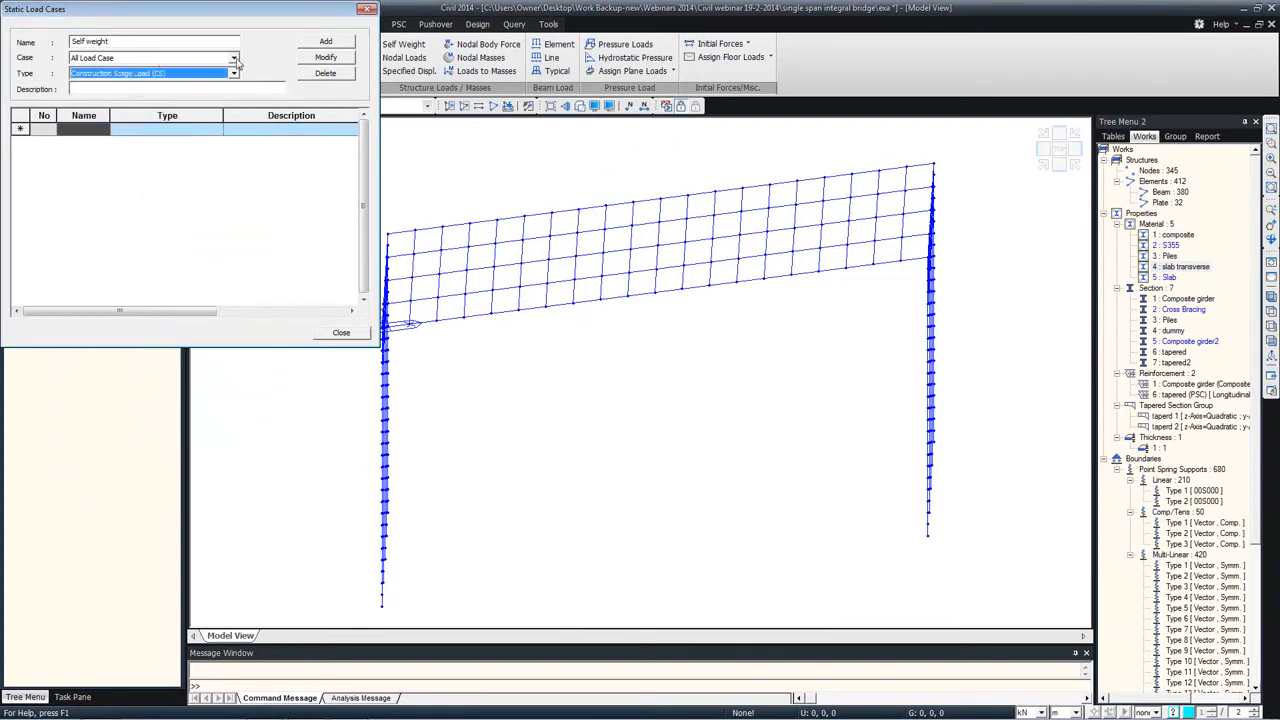
left_click(326, 45)
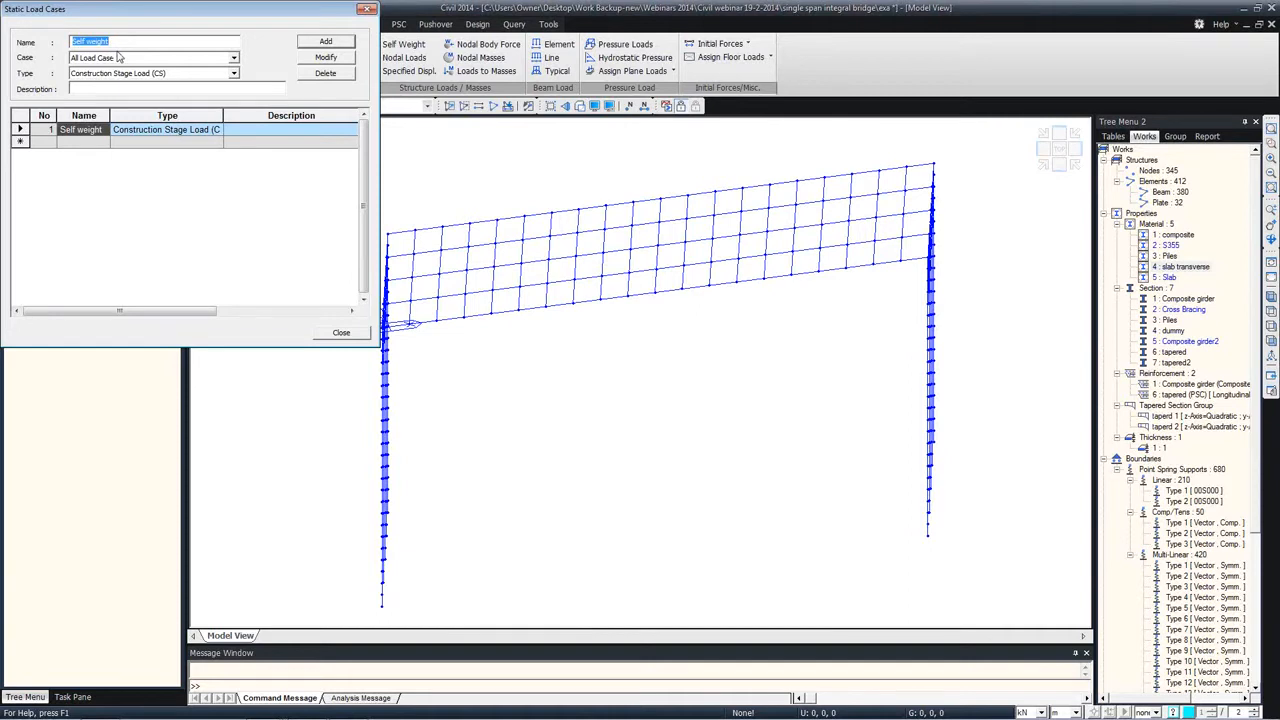
Step: Add three more Construction Stage Load (CS) cases named Wet Concrete, Surfacing and Earth Pressure
type("Wet Concrete")
left_click(71, 88)
left_click(302, 44)
type("Sl")
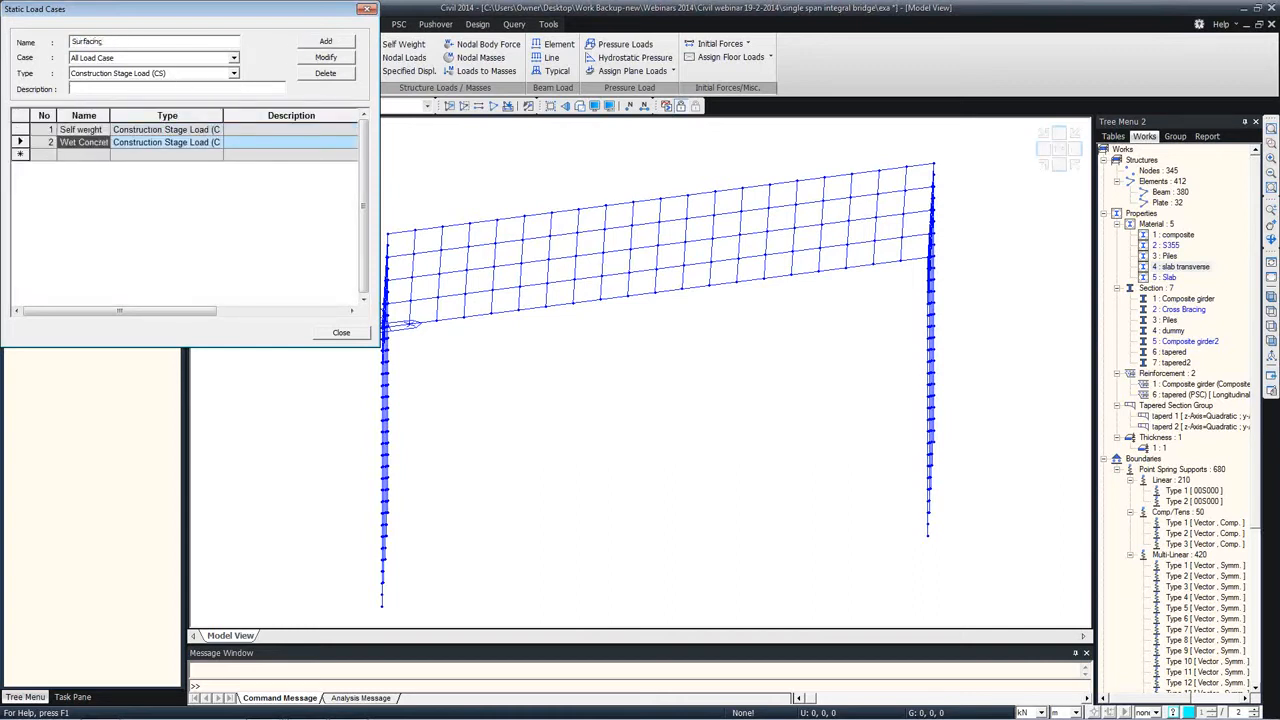
left_click(298, 43)
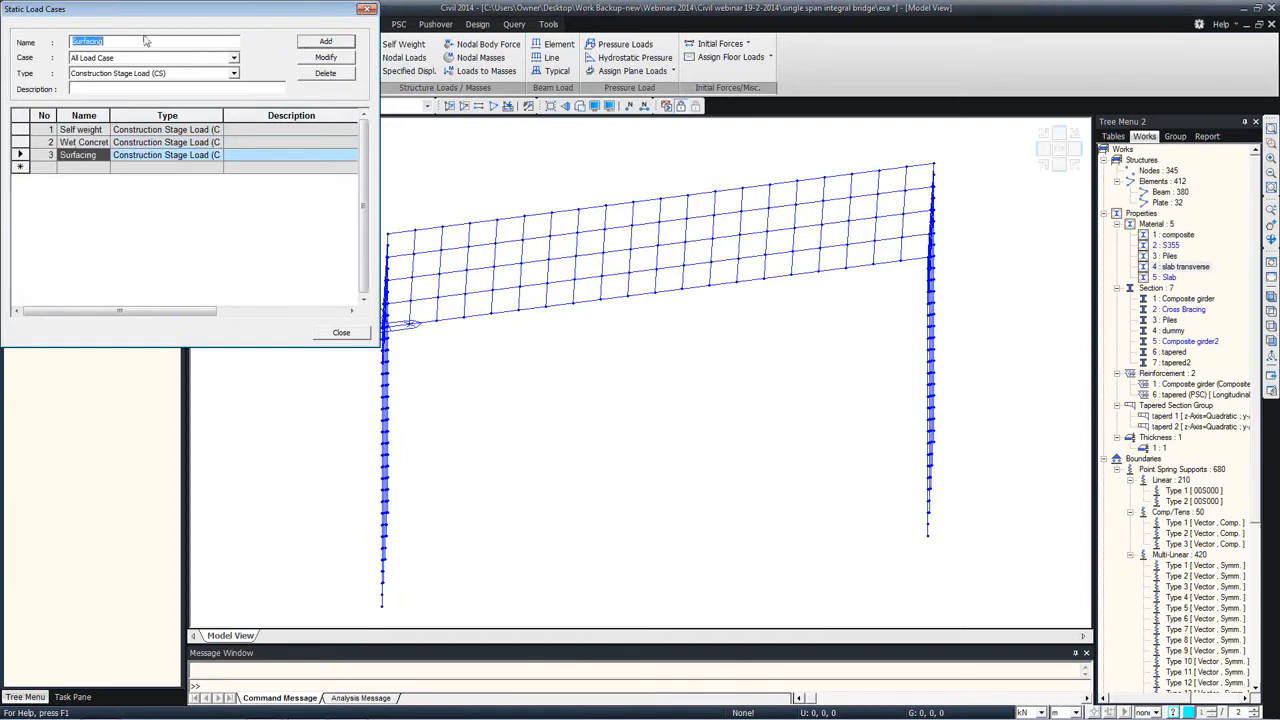
type("Earth Pressure")
left_click(300, 44)
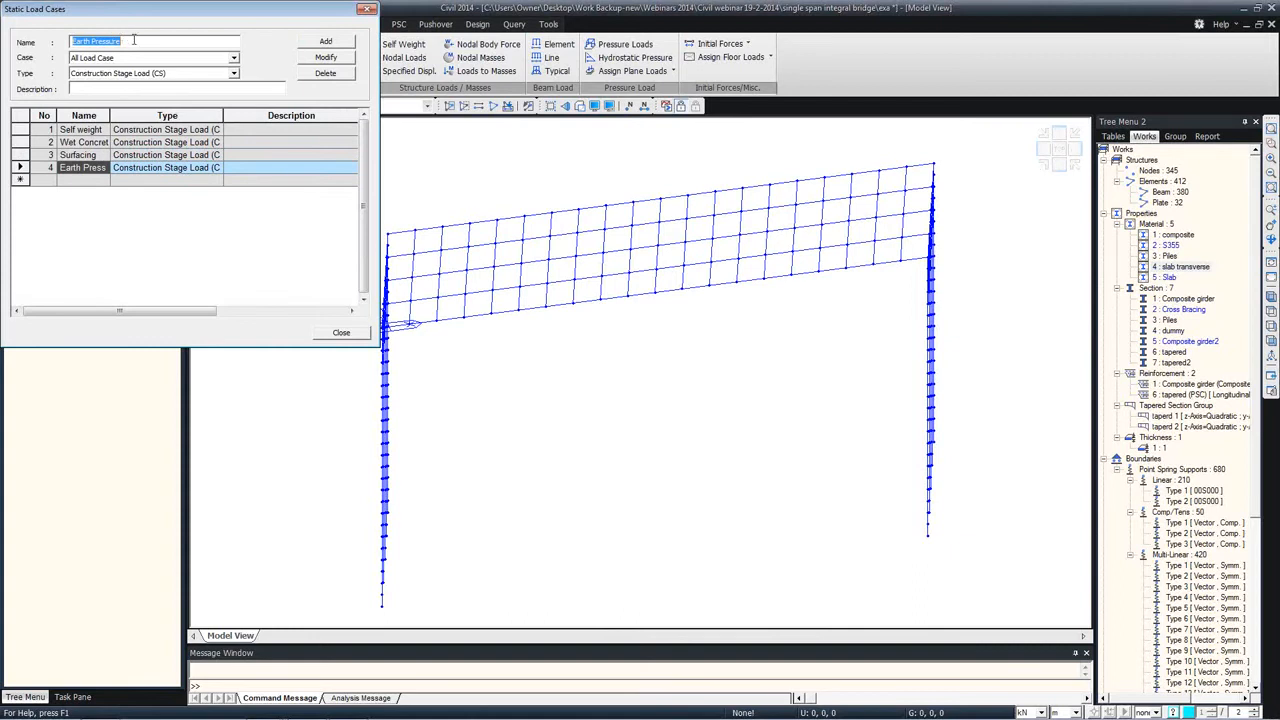
Step: Add a static load case named Uni Temp with the type Temperature (T, TU)
type("Uni Temp")
left_click(155, 73)
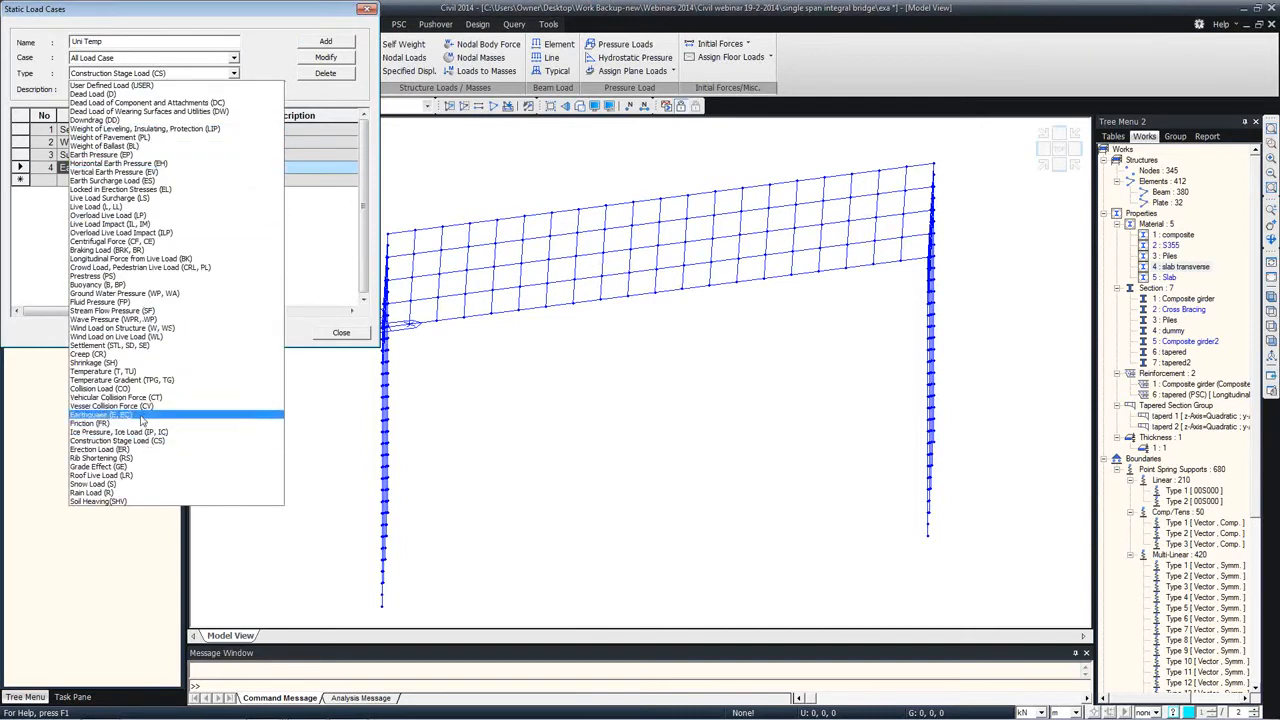
left_click(146, 372)
left_click(325, 41)
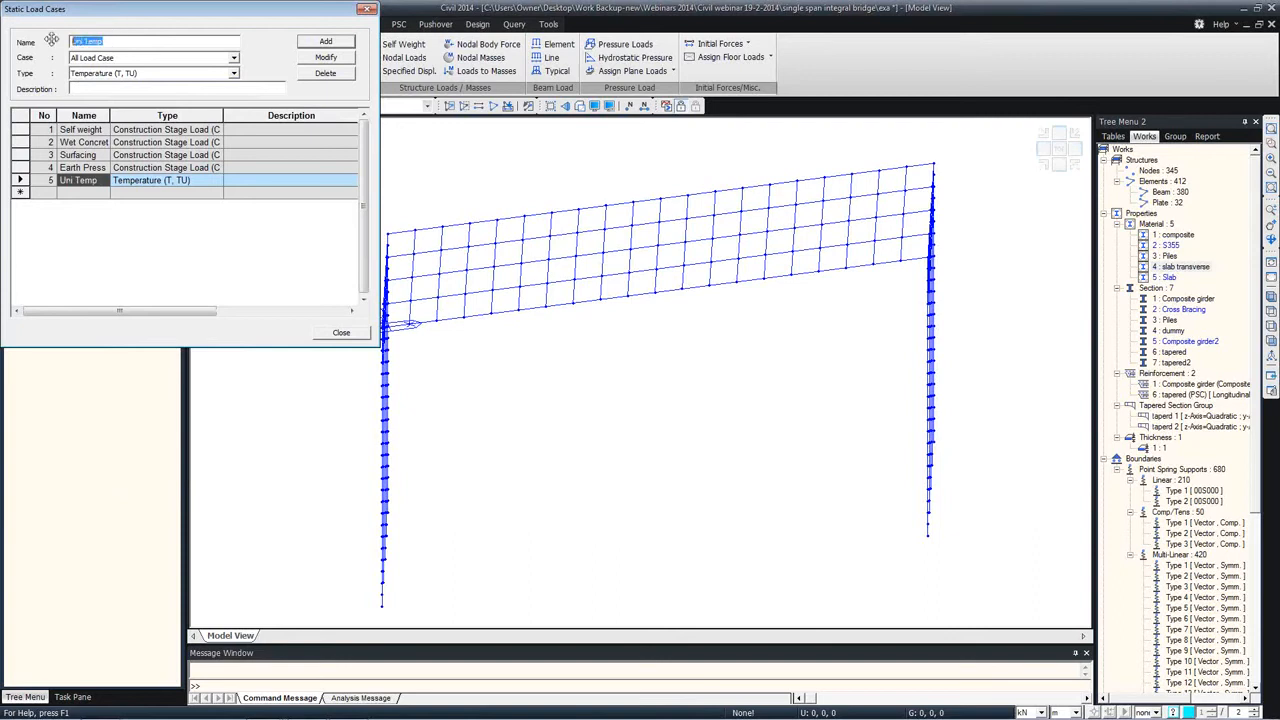
Step: Add a static load case named Temp Diff with the type Temperature Gradient (TPG, TG) and finish defining load cases
type("Temp.Diff")
left_click(87, 73)
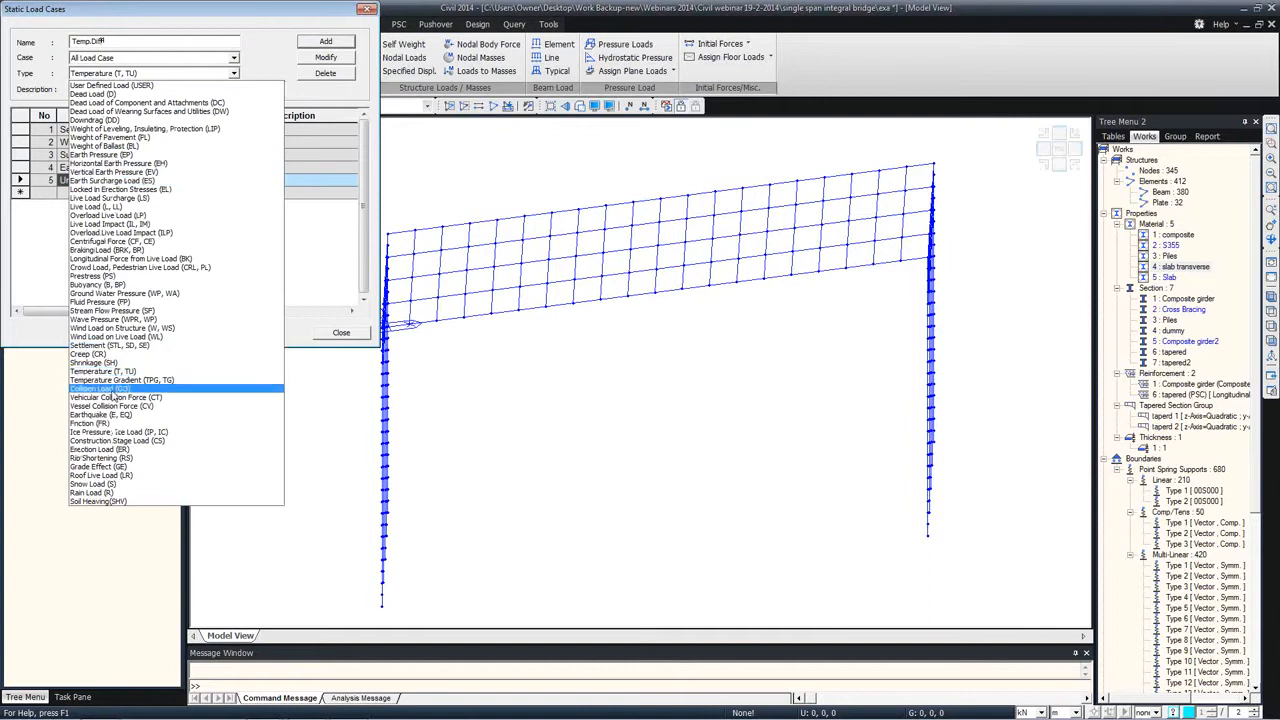
left_click(118, 380)
left_click(316, 45)
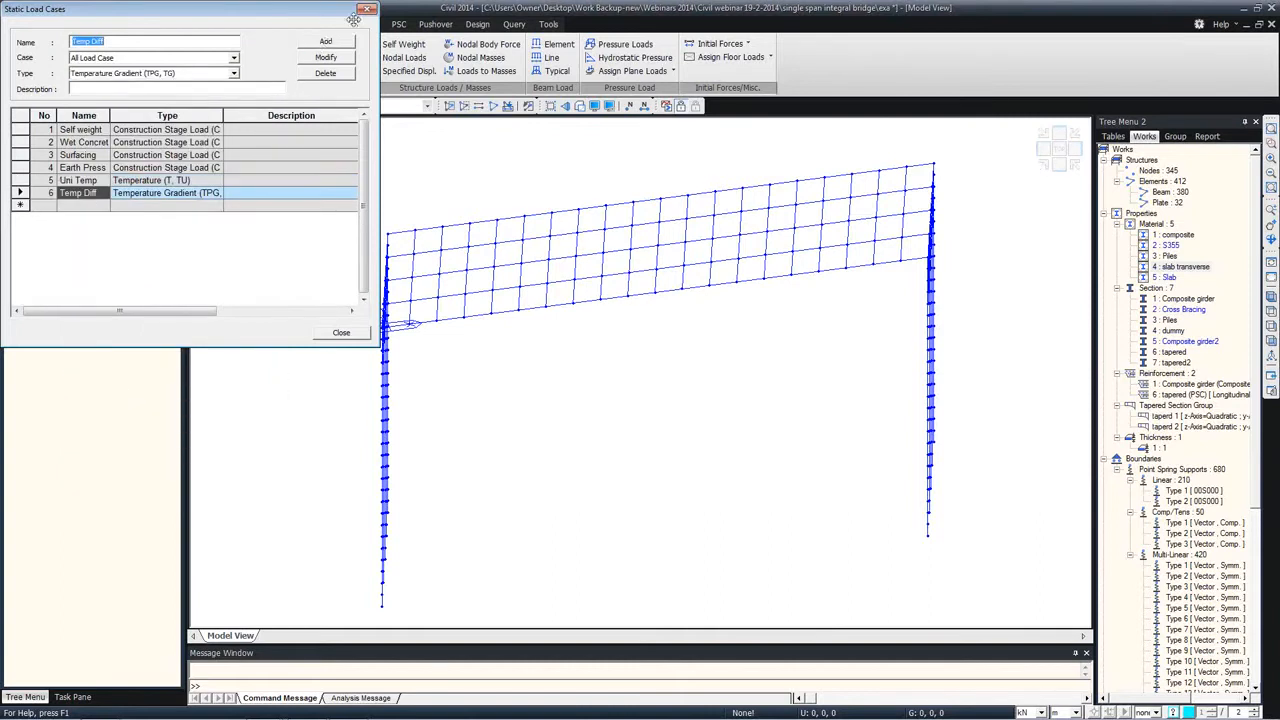
left_click(366, 13)
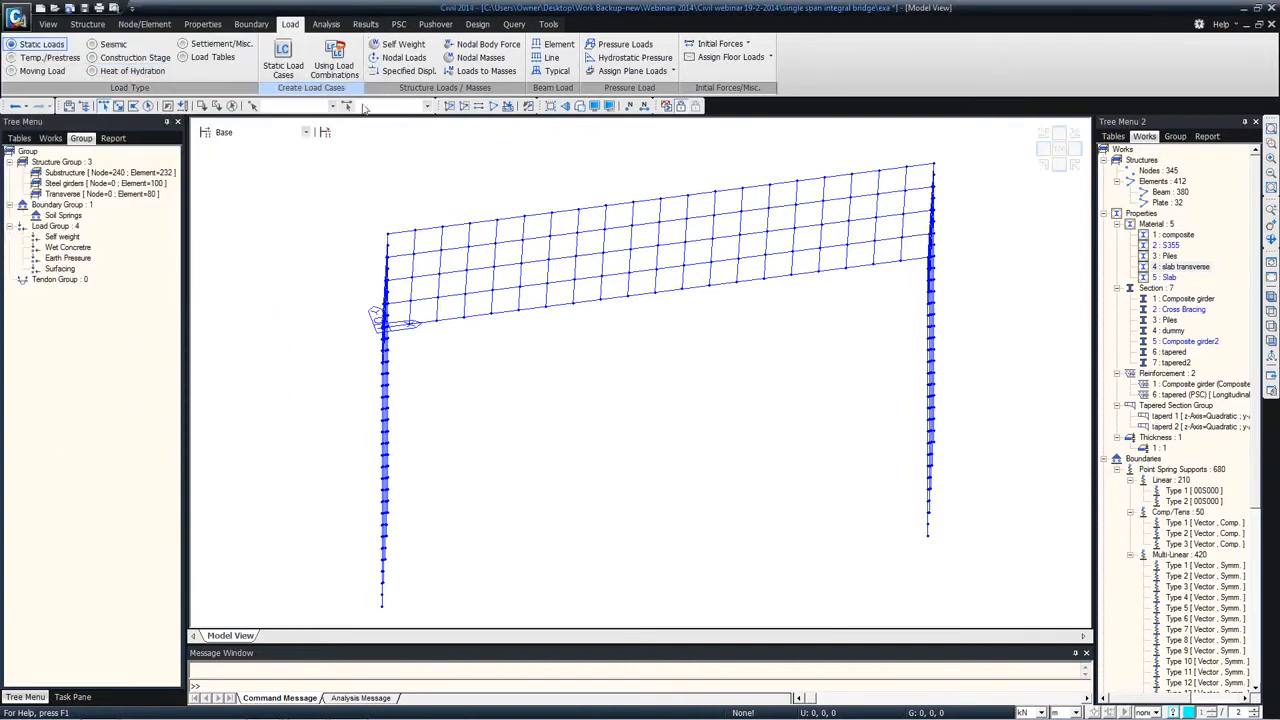
Step: Add the structure's self weight with a Z factor of -1 in the Self weight load case and Self weight load group
middle_click_drag(272, 208, 303, 206, "ctrl")
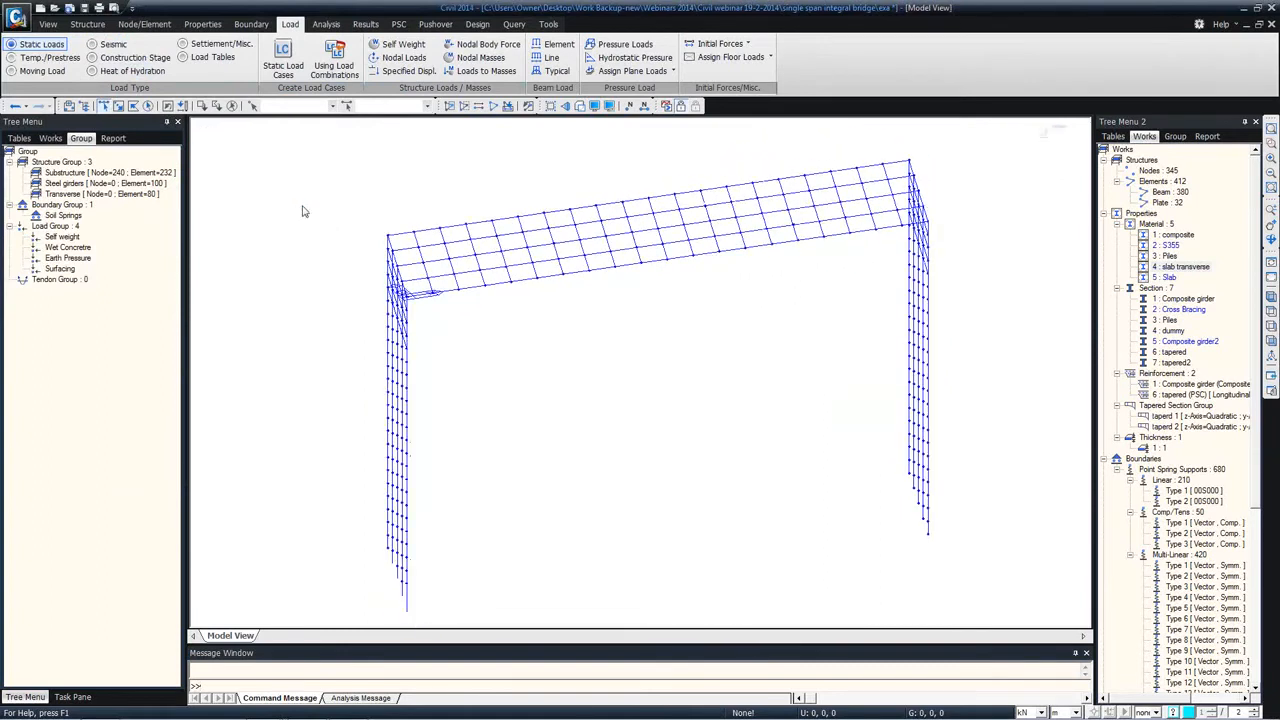
left_click(403, 45)
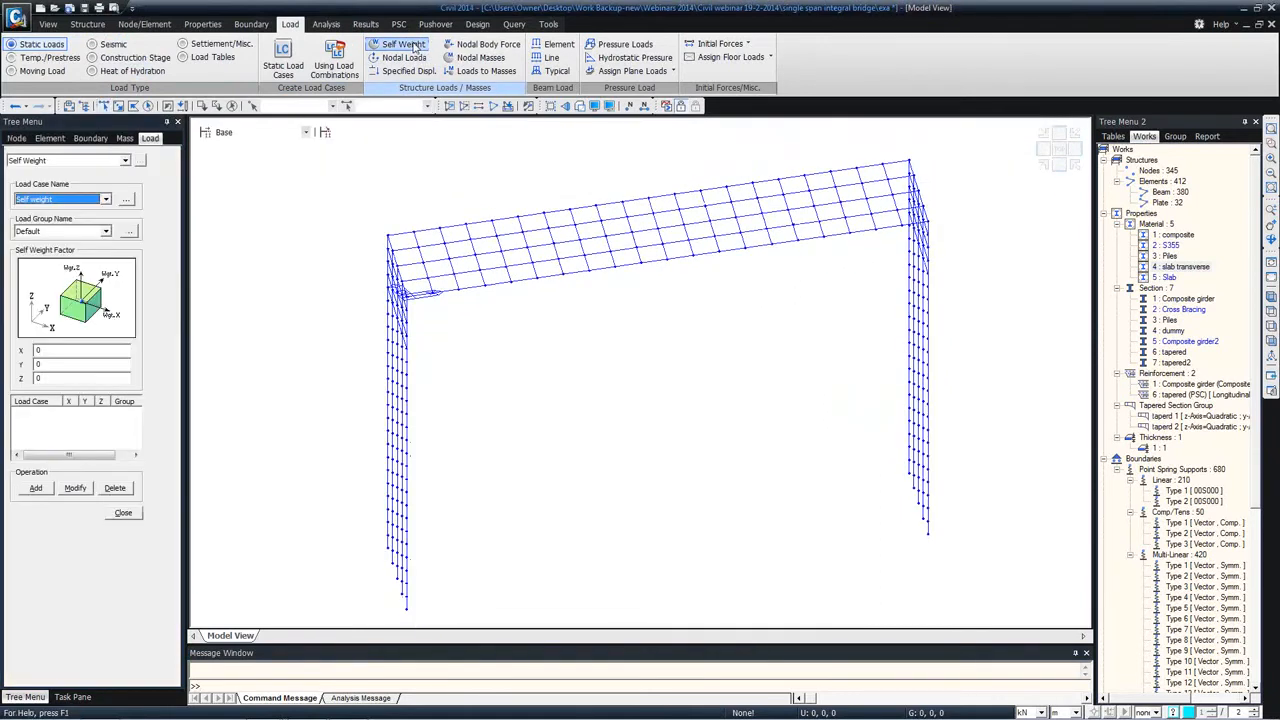
left_click(107, 232)
left_click(40, 253)
double_click(45, 378)
type("-1")
left_click(36, 488)
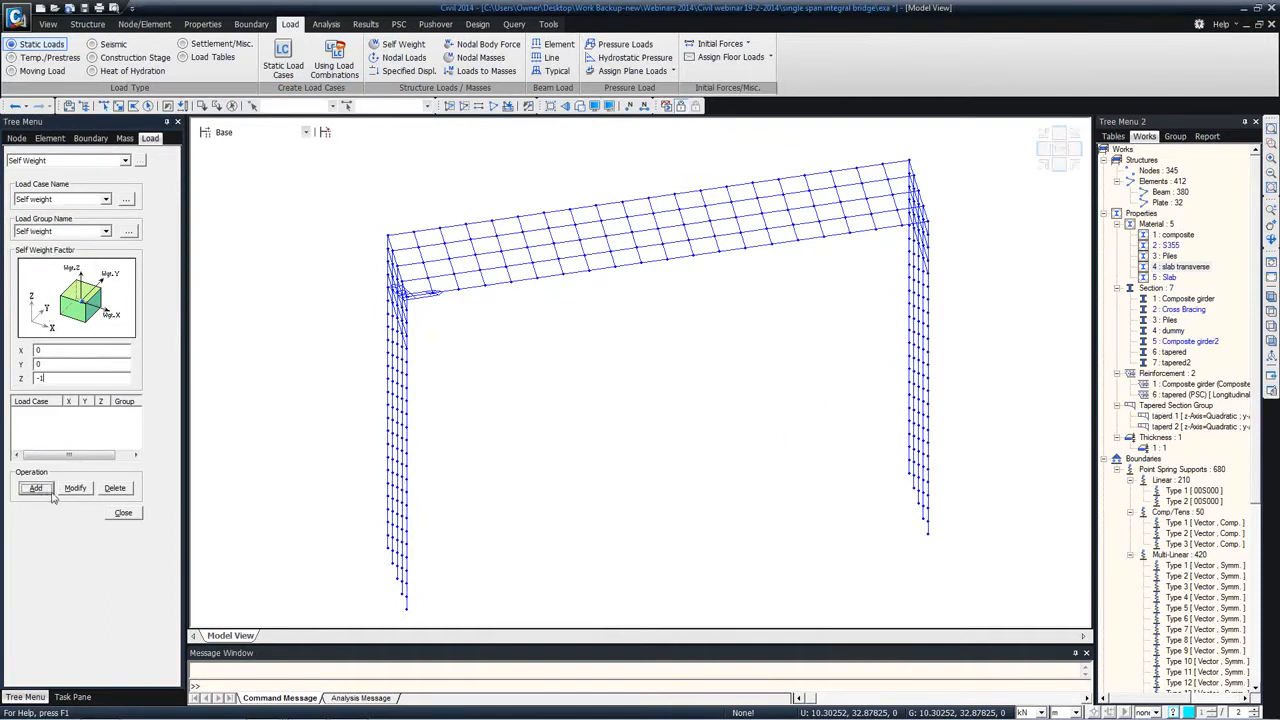
left_click(123, 513)
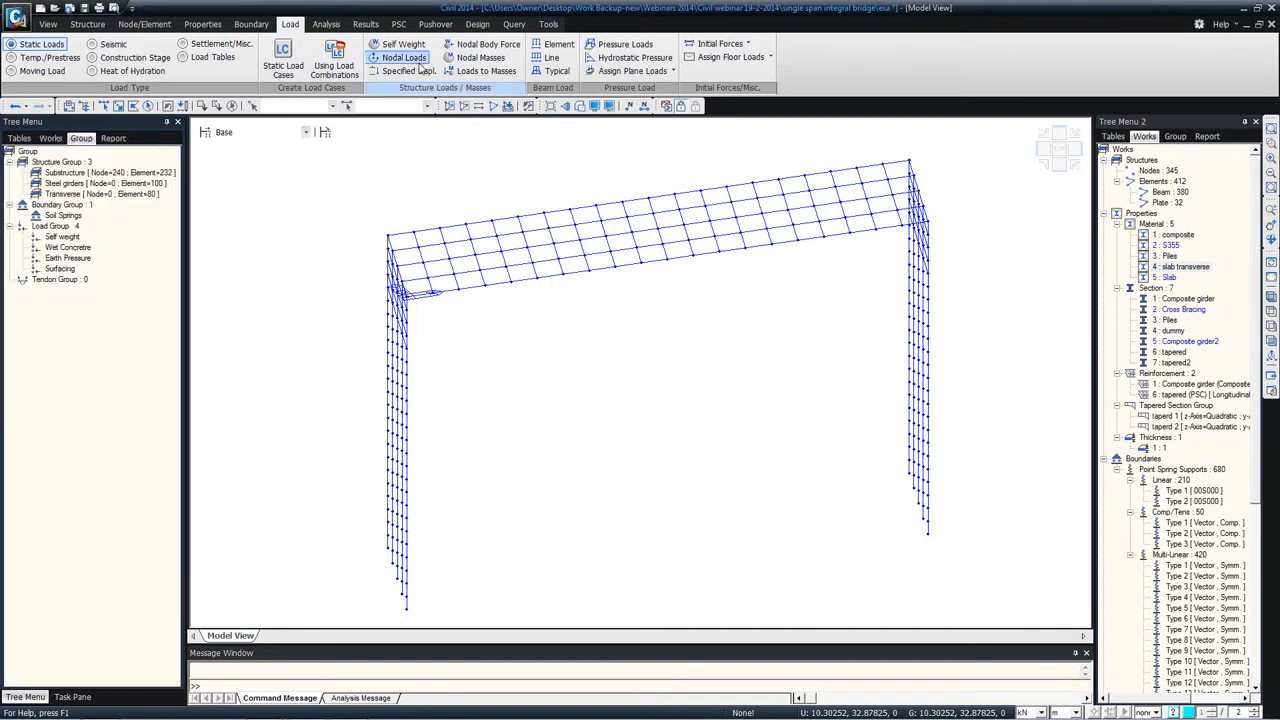
Step: Apply a uniform element beam load of -25*.3*3 kN/m in Global Z to the composite-material girders, using load case Wet Concrete and group Wet Concretre
left_click(552, 47)
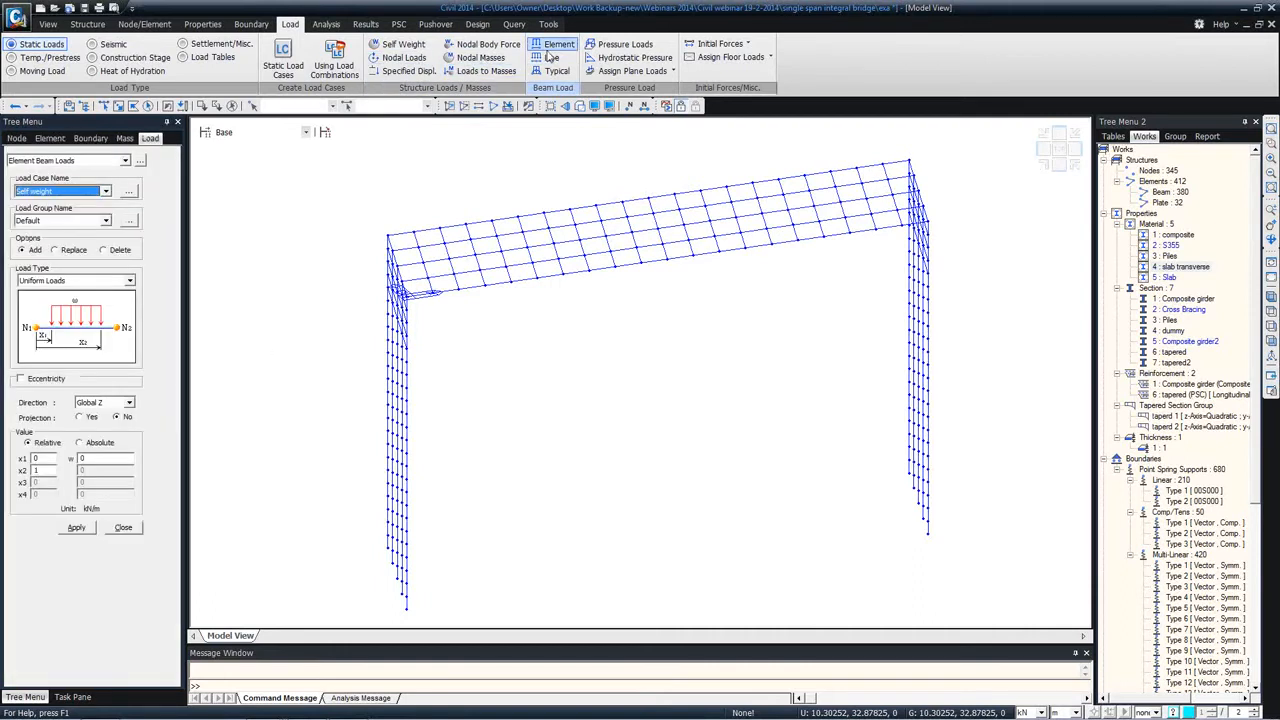
left_click(105, 191)
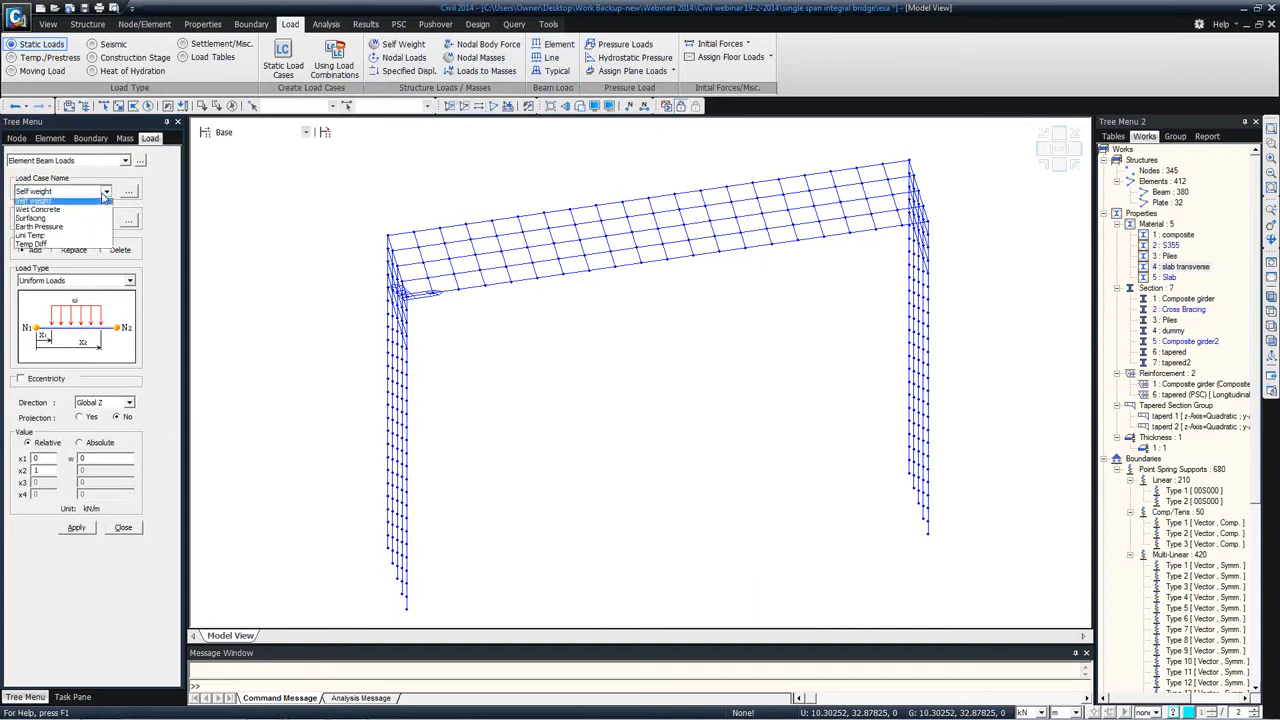
left_click(50, 204)
left_click(59, 222)
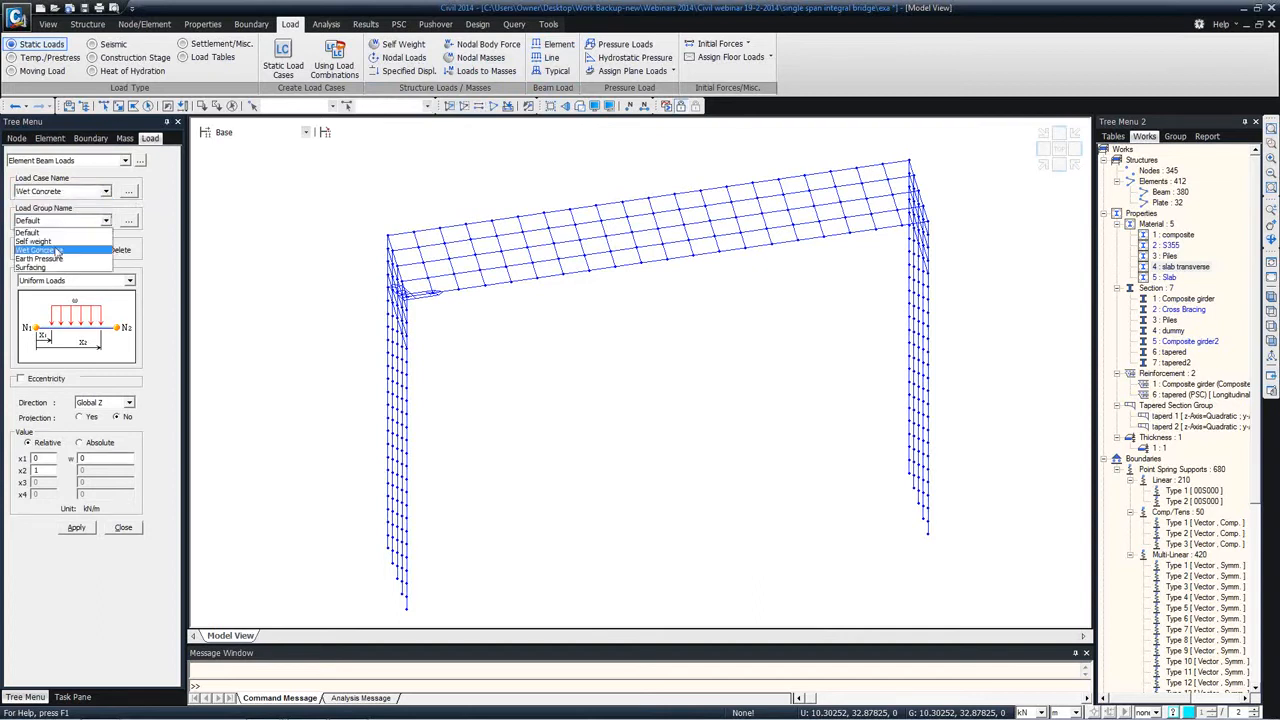
left_click(55, 251)
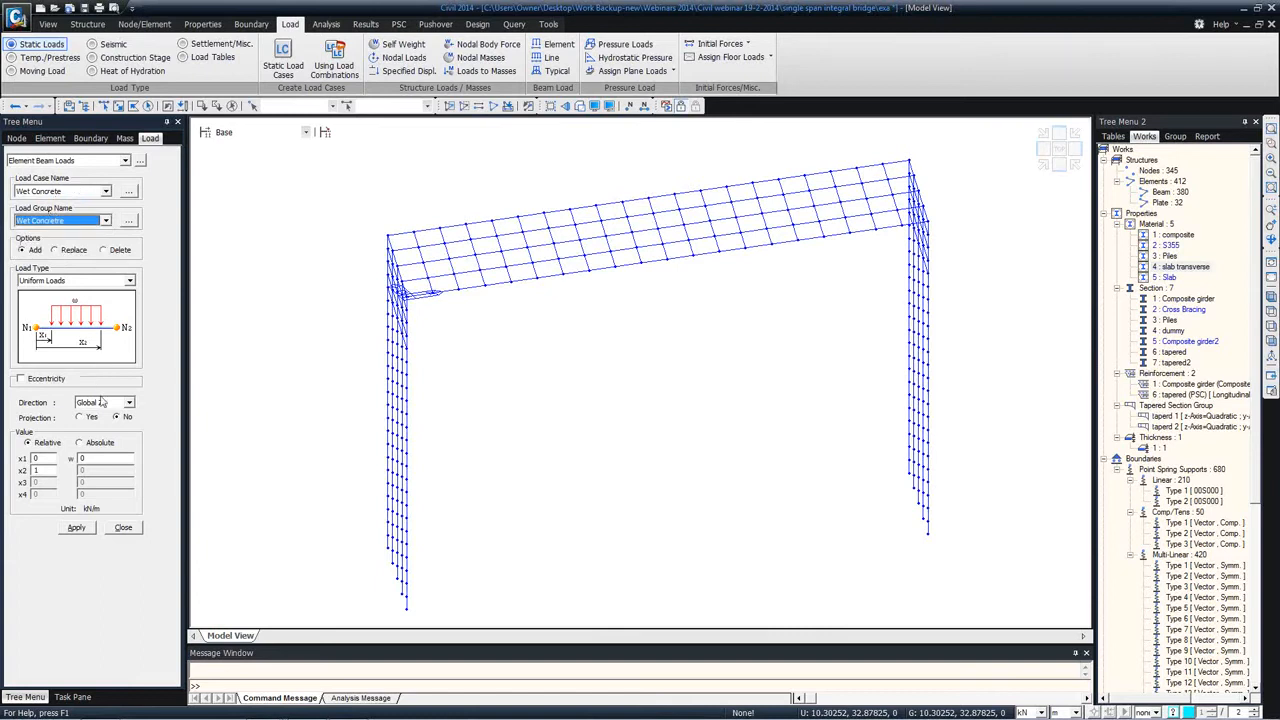
left_click(100, 458)
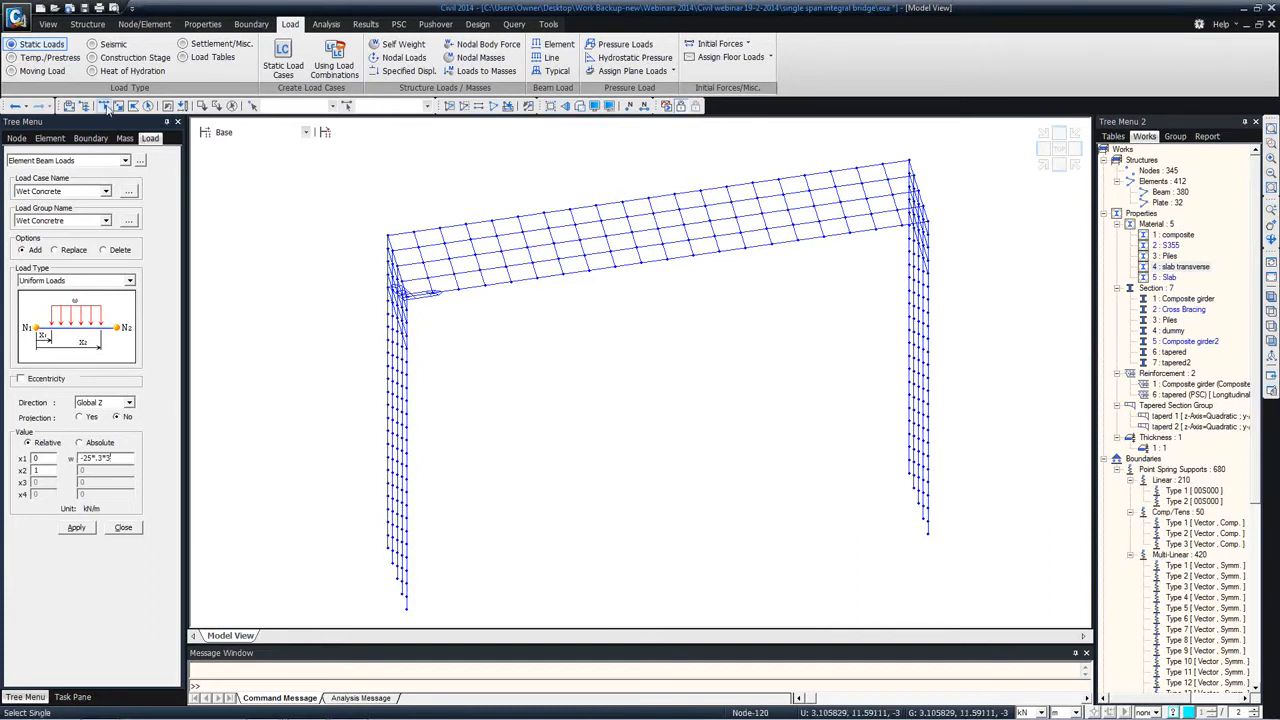
double_click(1172, 234)
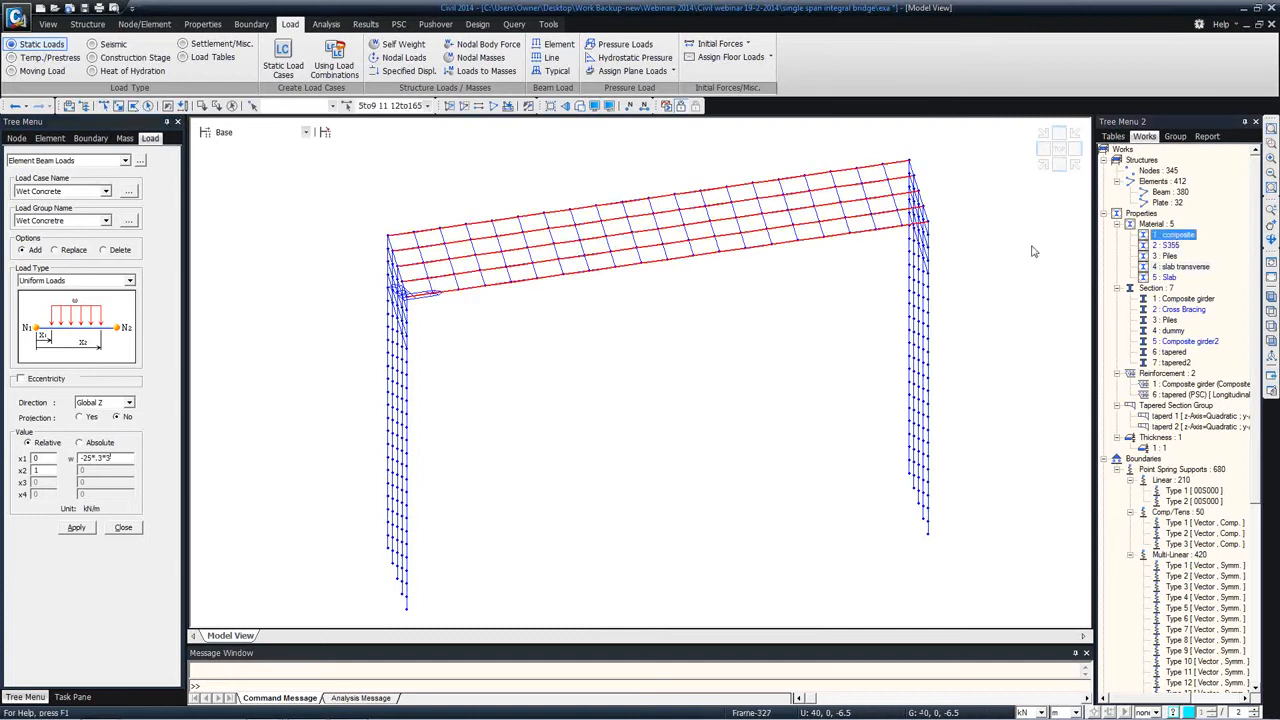
left_click(76, 528)
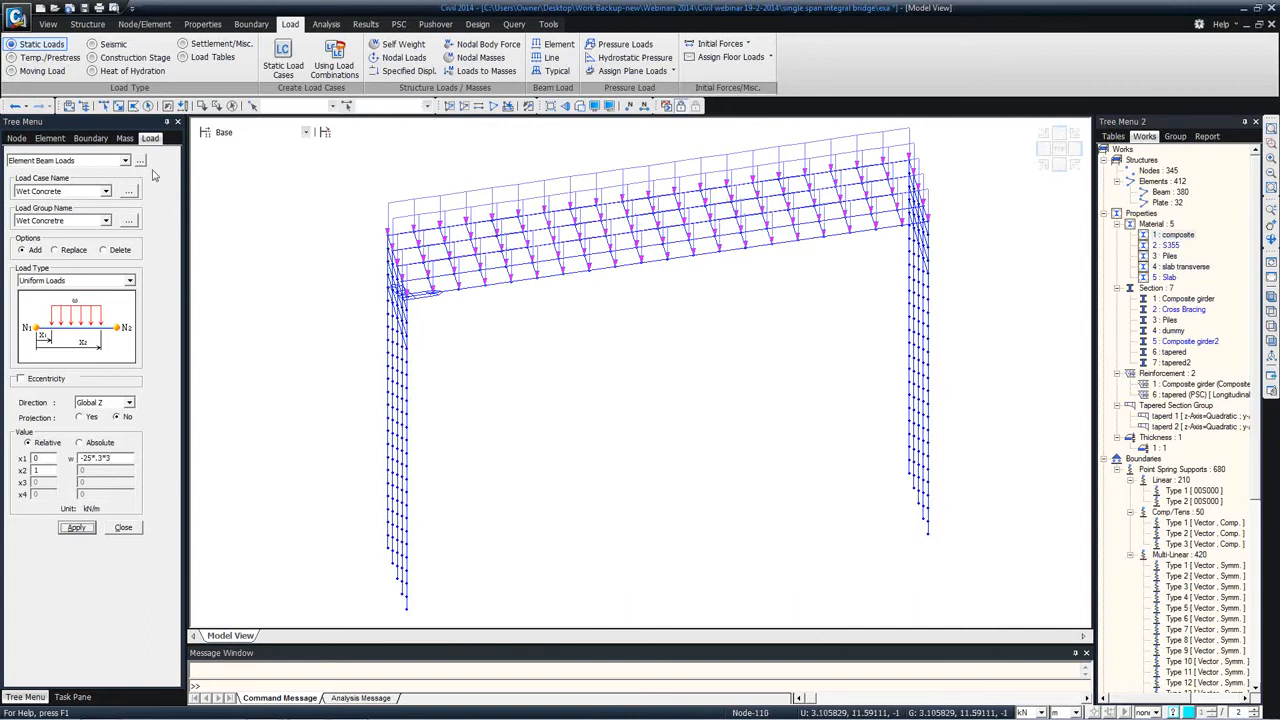
Step: Set both the load case and the load group of the element beam load to Surfacing and save the model
left_click(105, 191)
left_click(40, 237)
left_click(105, 220)
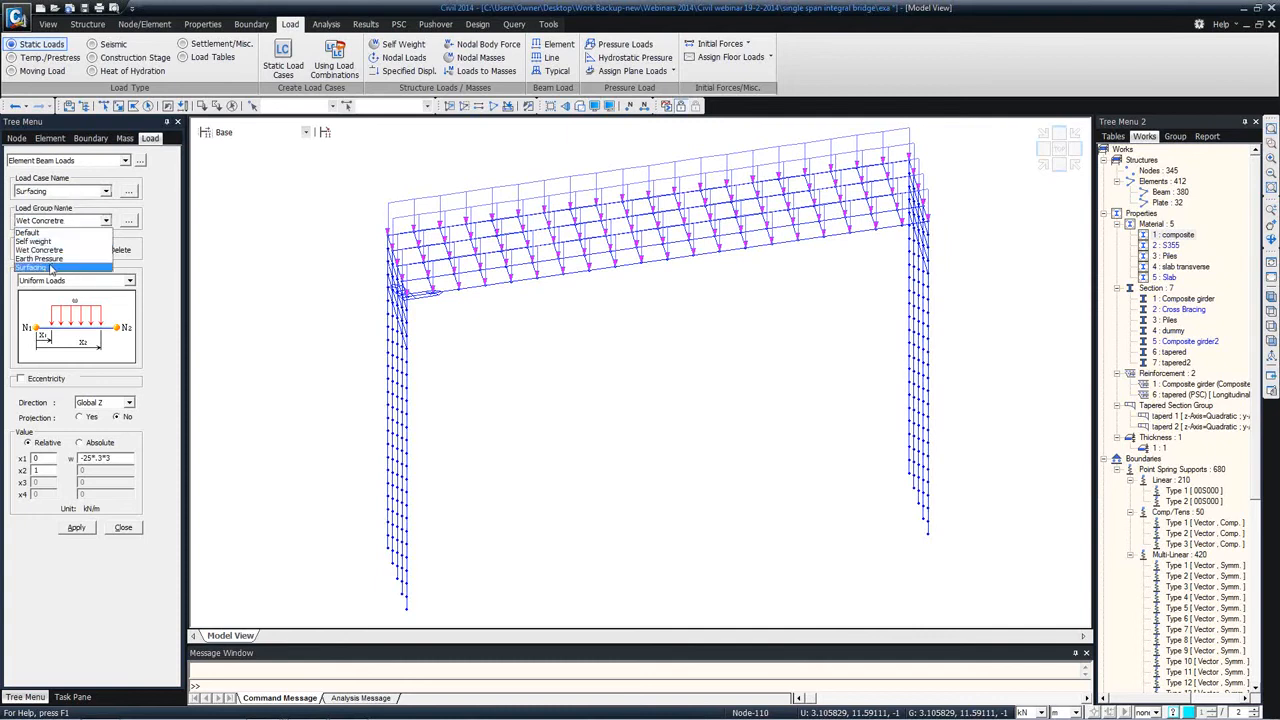
left_click(52, 268)
middle_click_drag(599, 252, 623, 289, "ctrl")
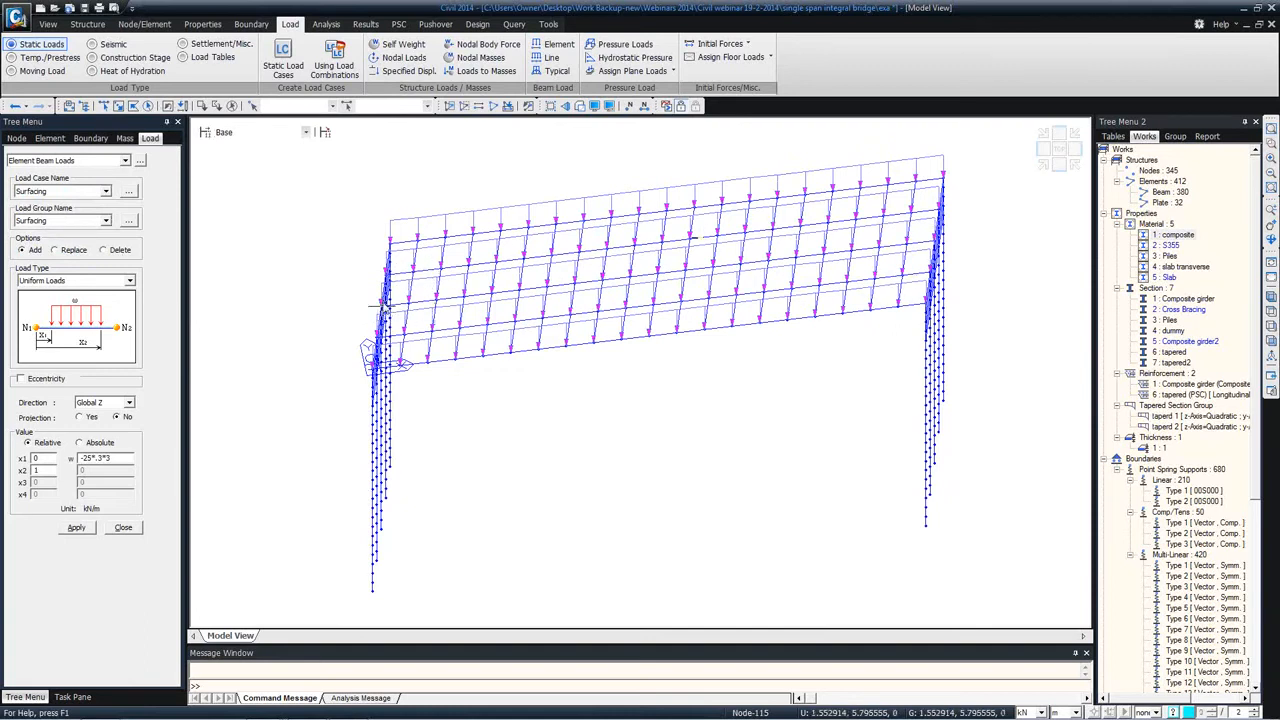
mouse_move(953, 187)
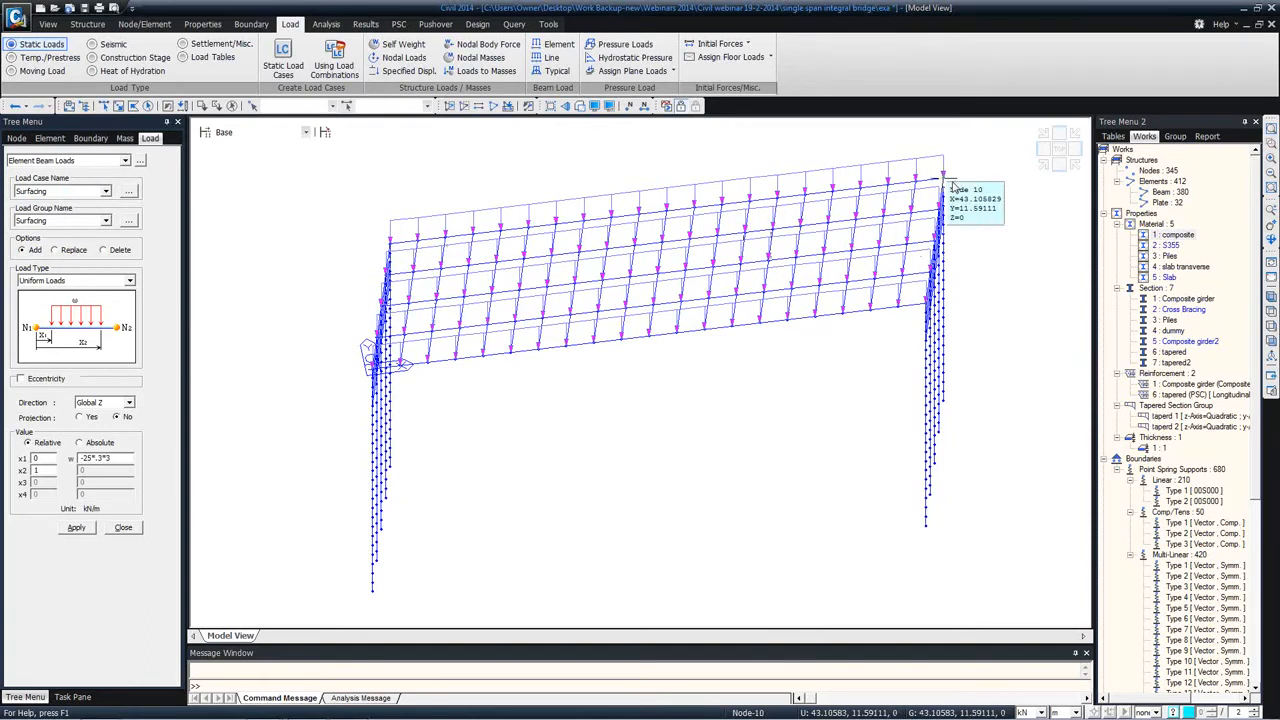
key("ctrl+s")
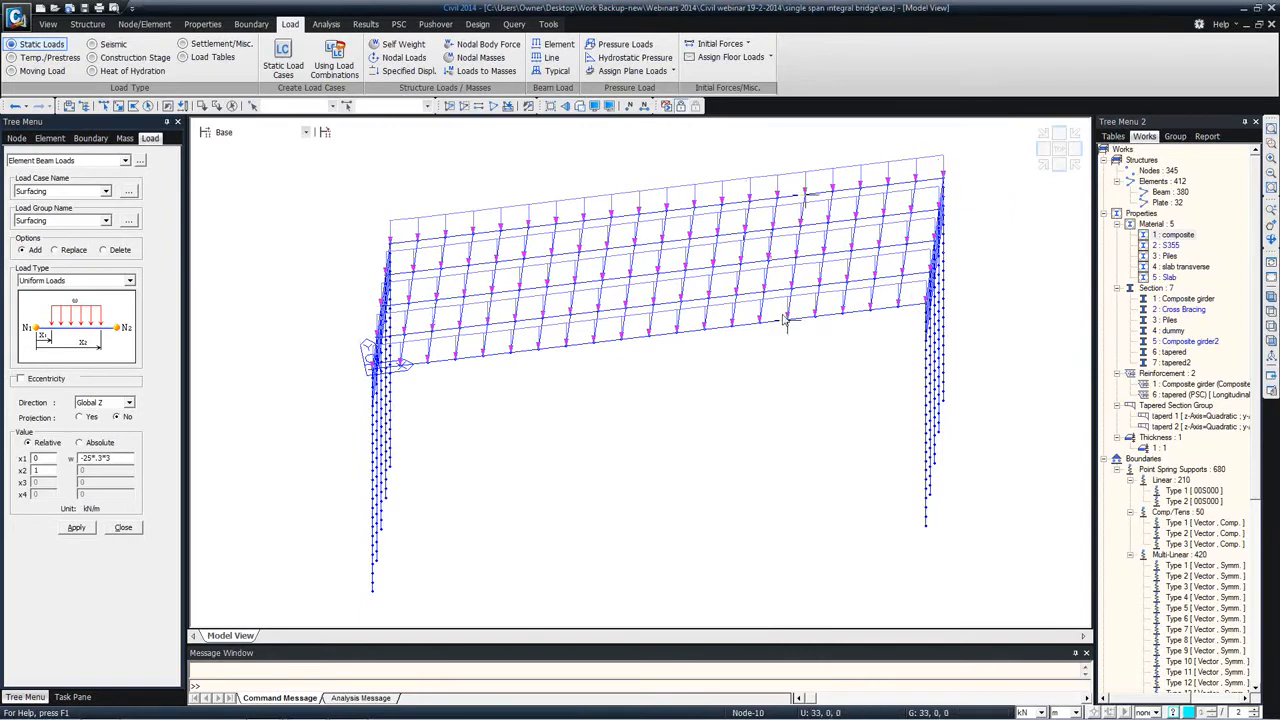
Step: Isolate the elements of the composite material and show them in top view
middle_click_drag(429, 271, 465, 283, "ctrl")
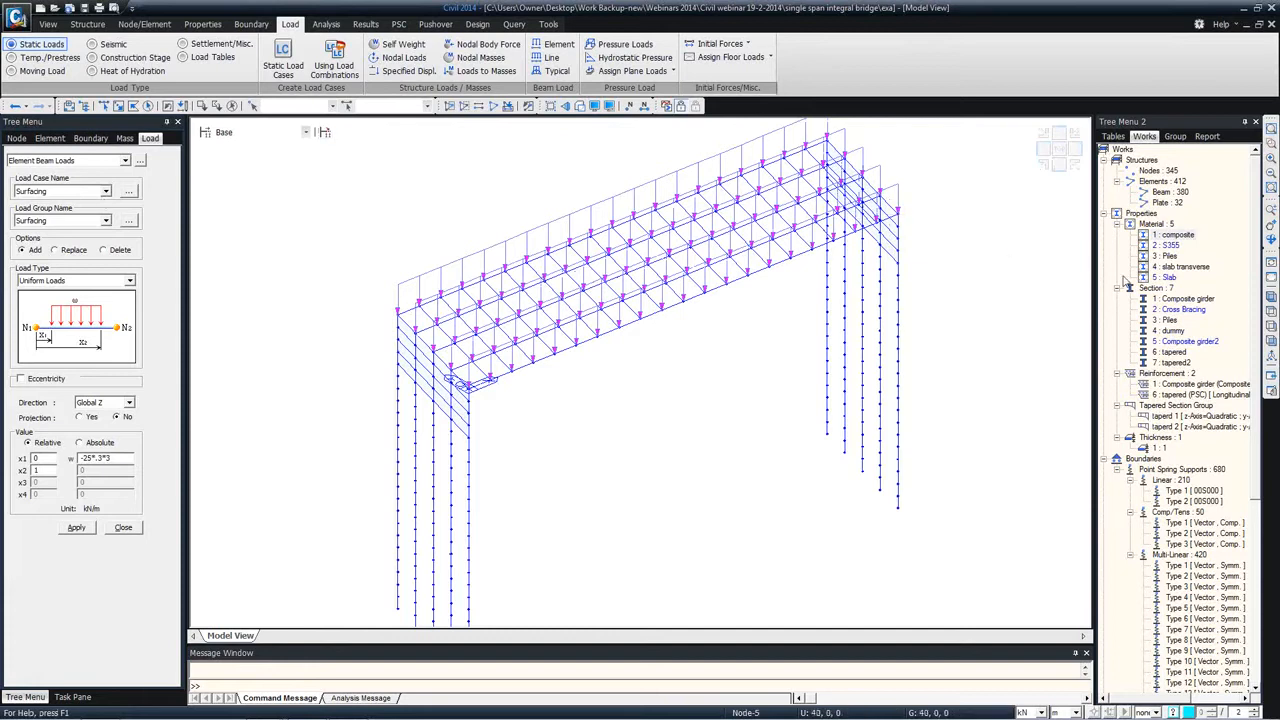
left_click_drag(1176, 235, 735, 275)
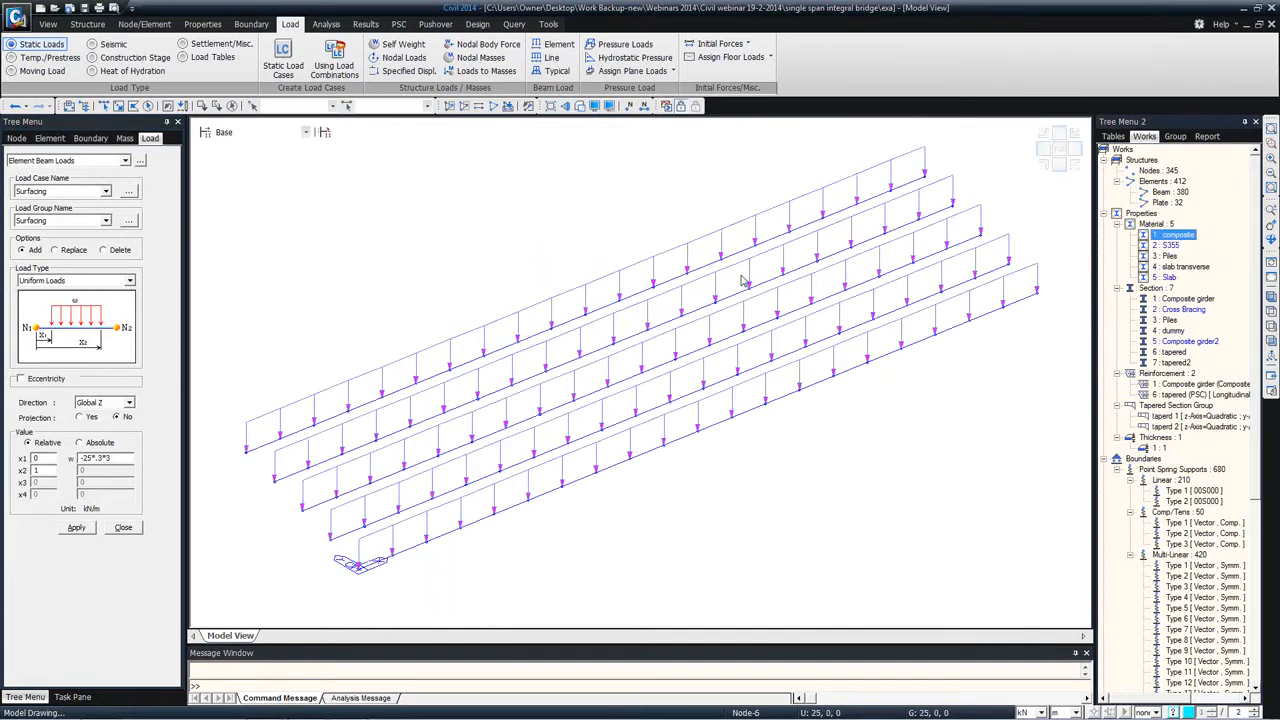
left_click(1271, 313)
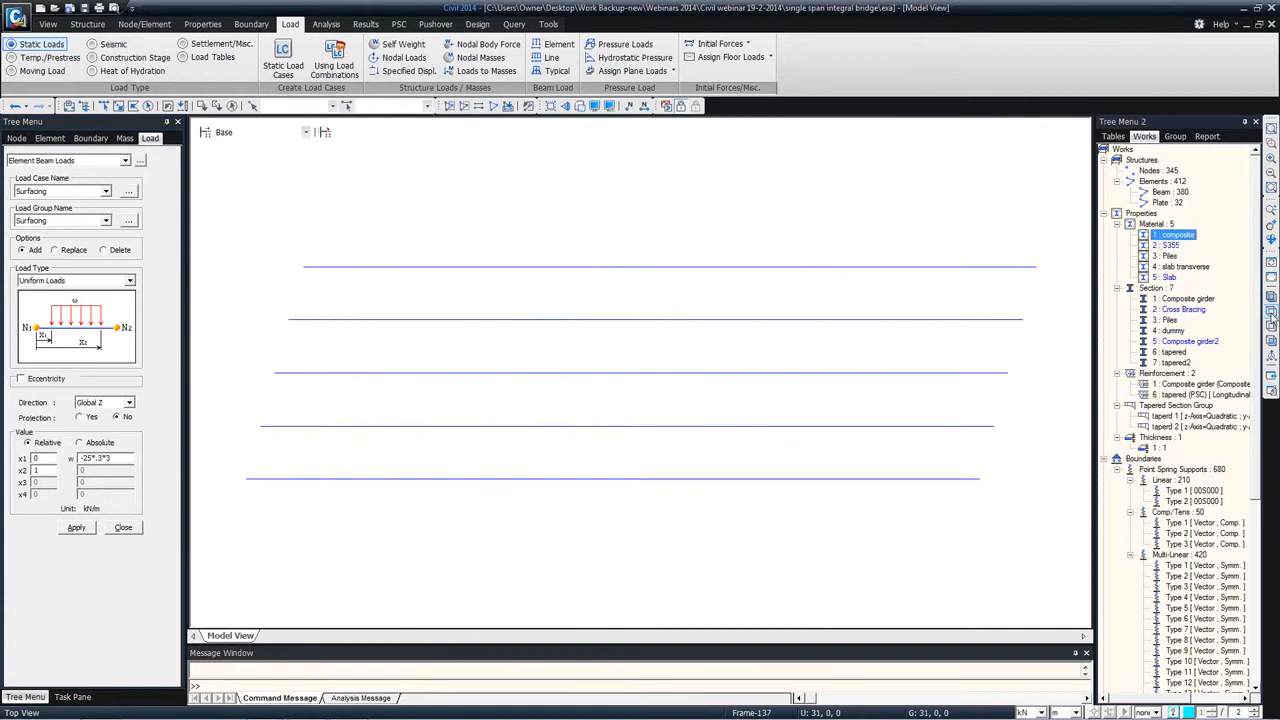
left_click(104, 107)
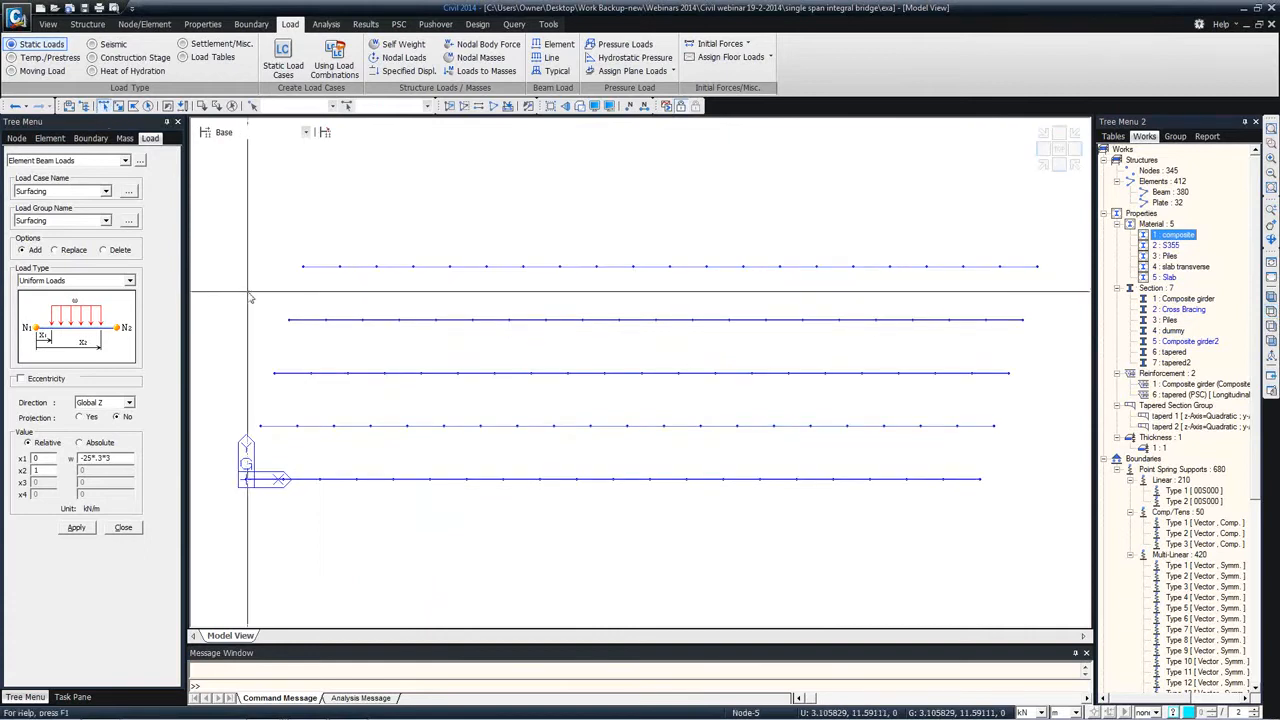
Step: Apply a uniform surfacing load of -10 kN/m in Global Z to the three inner girders and redisplay the whole model in isometric view
mouse_move(233, 296)
left_mouse_down()
mouse_move(874, 453)
mouse_move(1045, 472)
left_mouse_up()
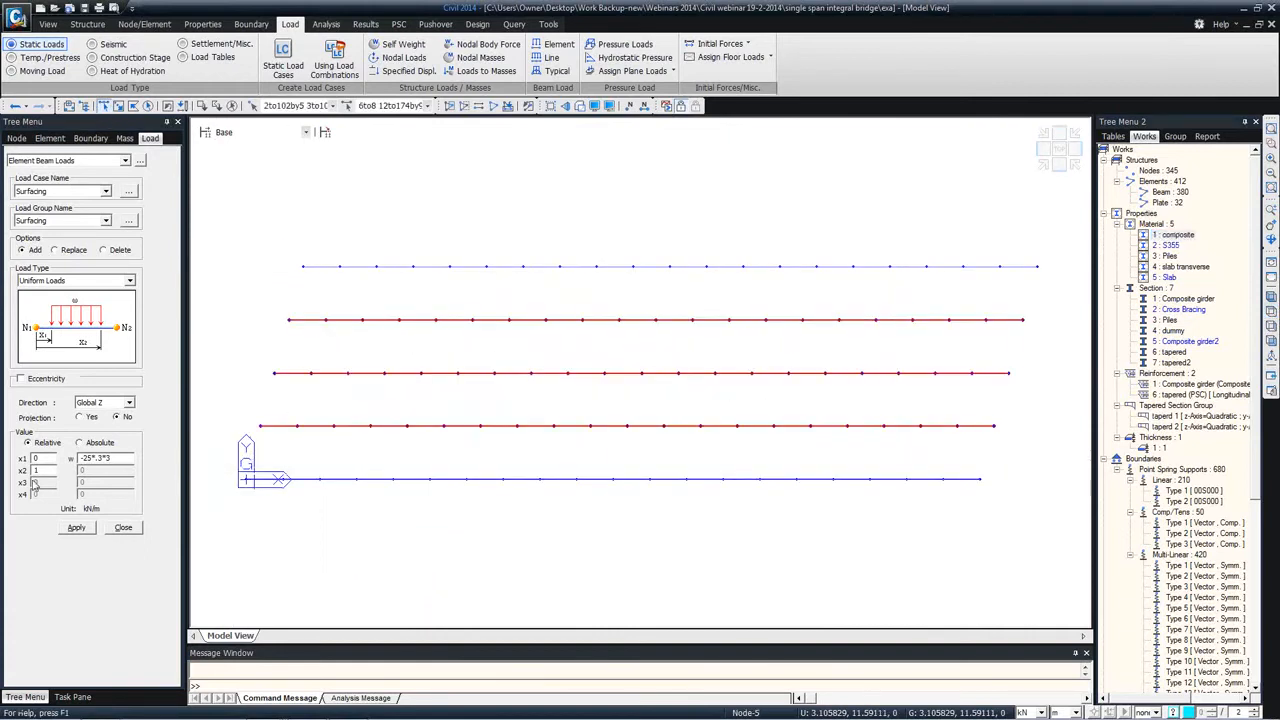
left_click_drag(117, 461, 78, 460)
type("-10")
left_click(72, 530)
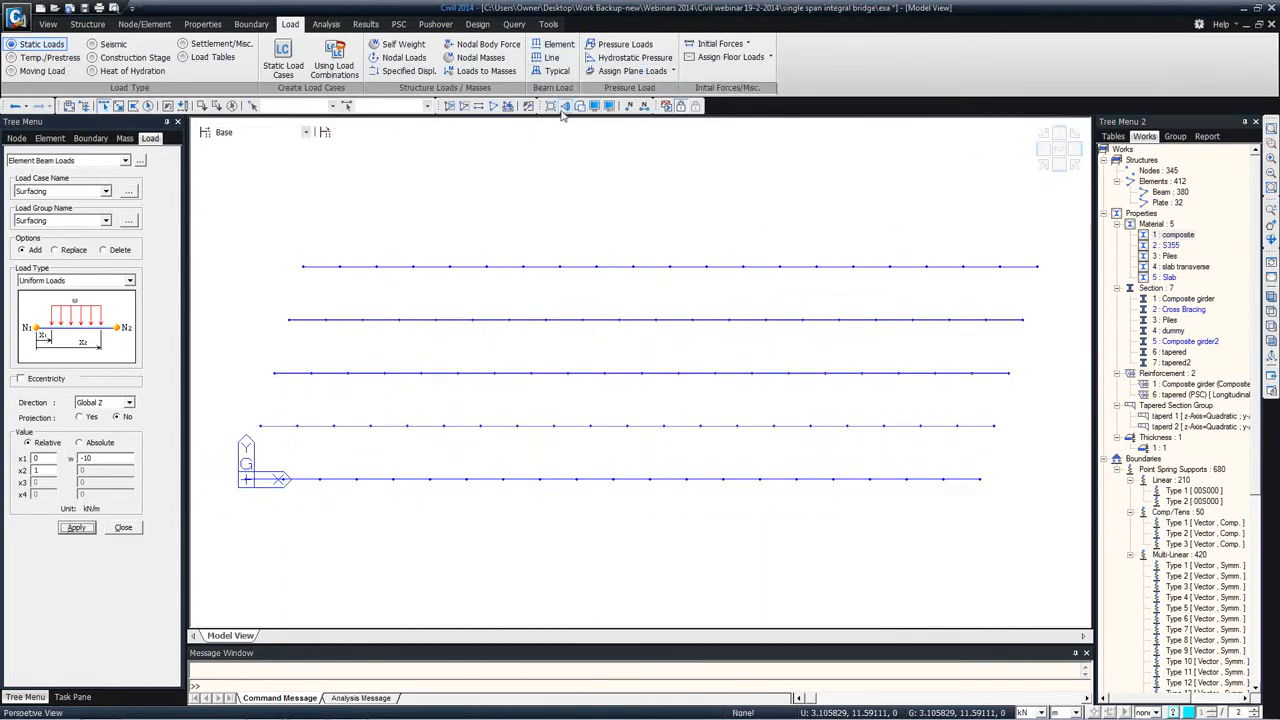
left_click(494, 106)
left_click(1271, 297)
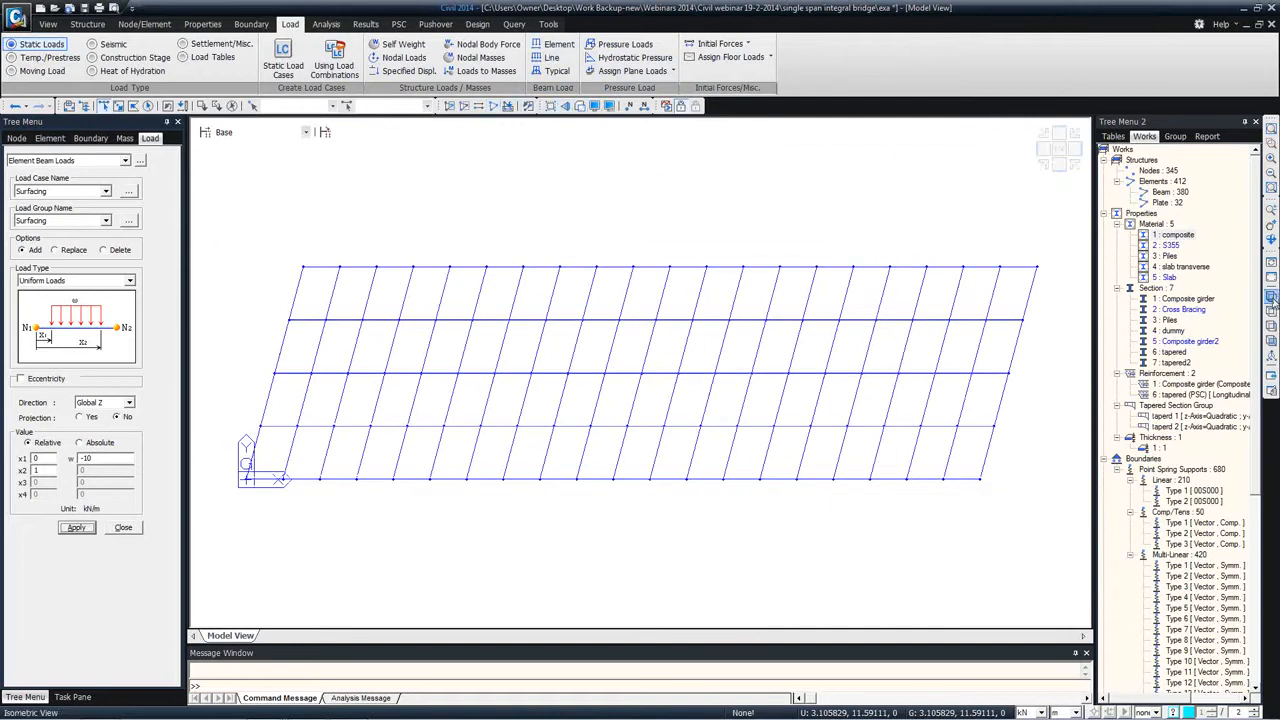
Step: Isolate the plate elements and set up a hydrostatic pressure load with load case Earth Pressure and load group Earth Pressure
double_click(1165, 202)
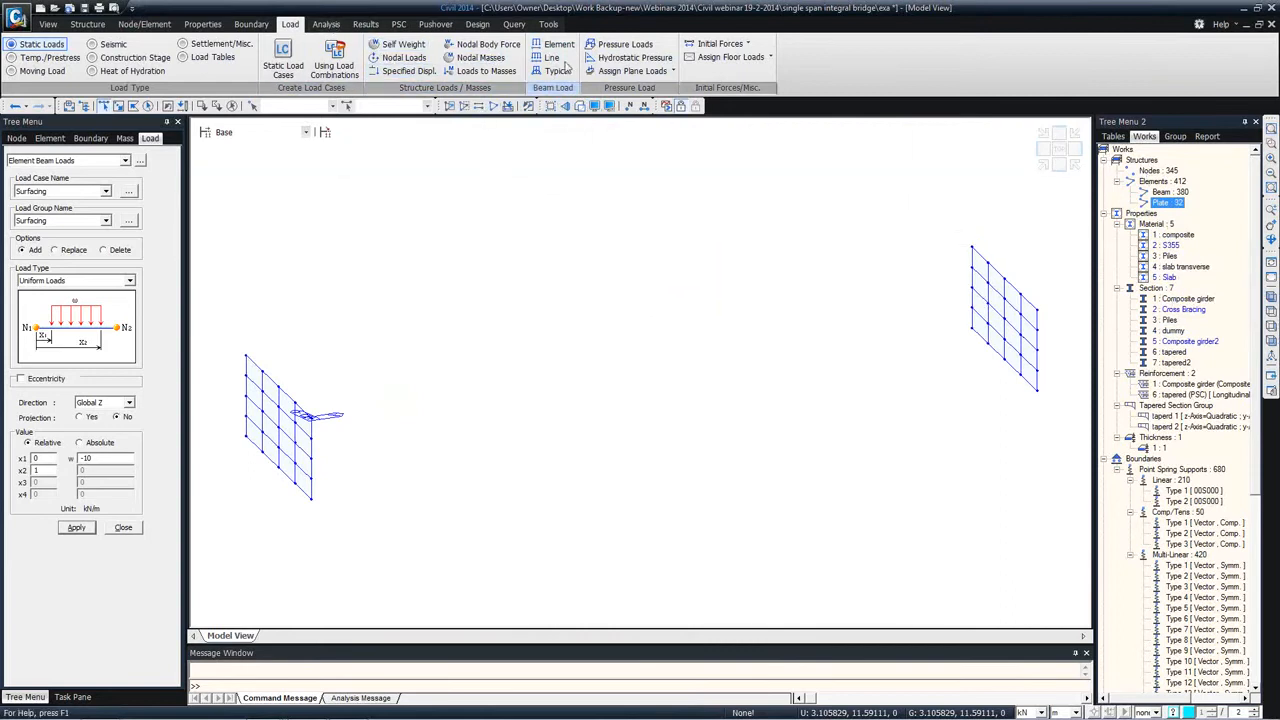
left_click(633, 58)
left_click(68, 193)
left_click(45, 221)
left_click(105, 221)
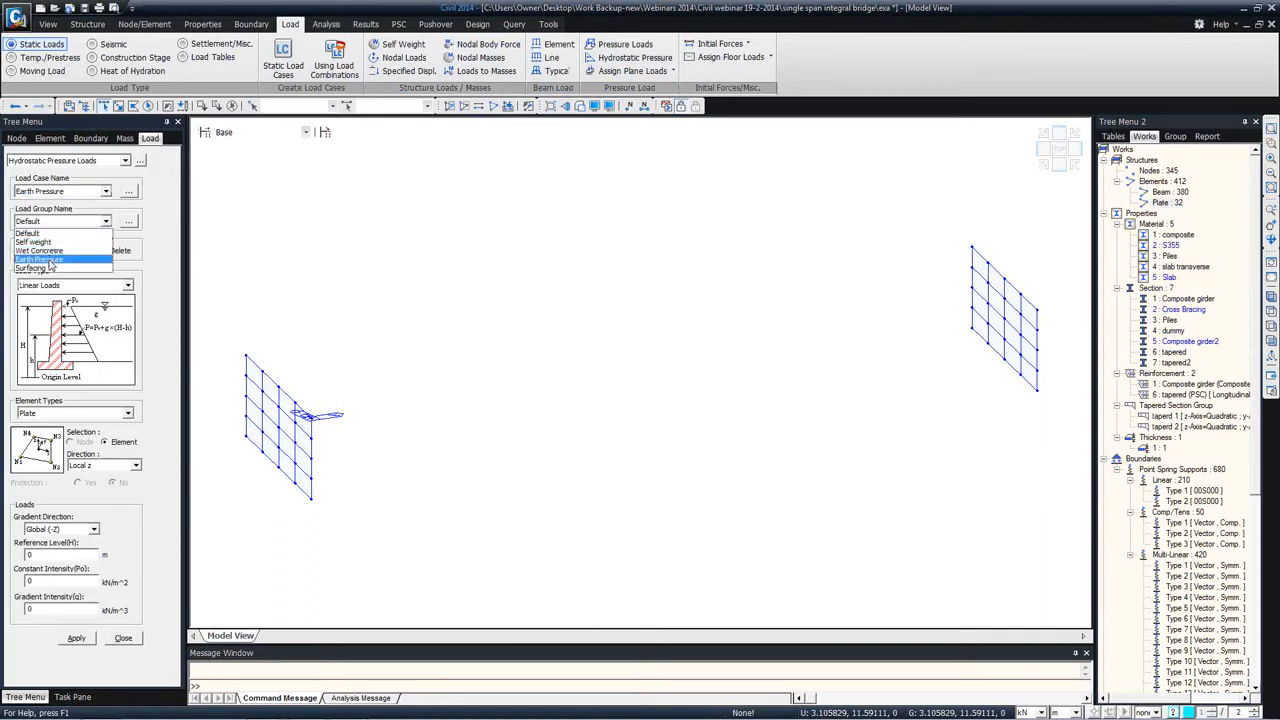
left_click(48, 259)
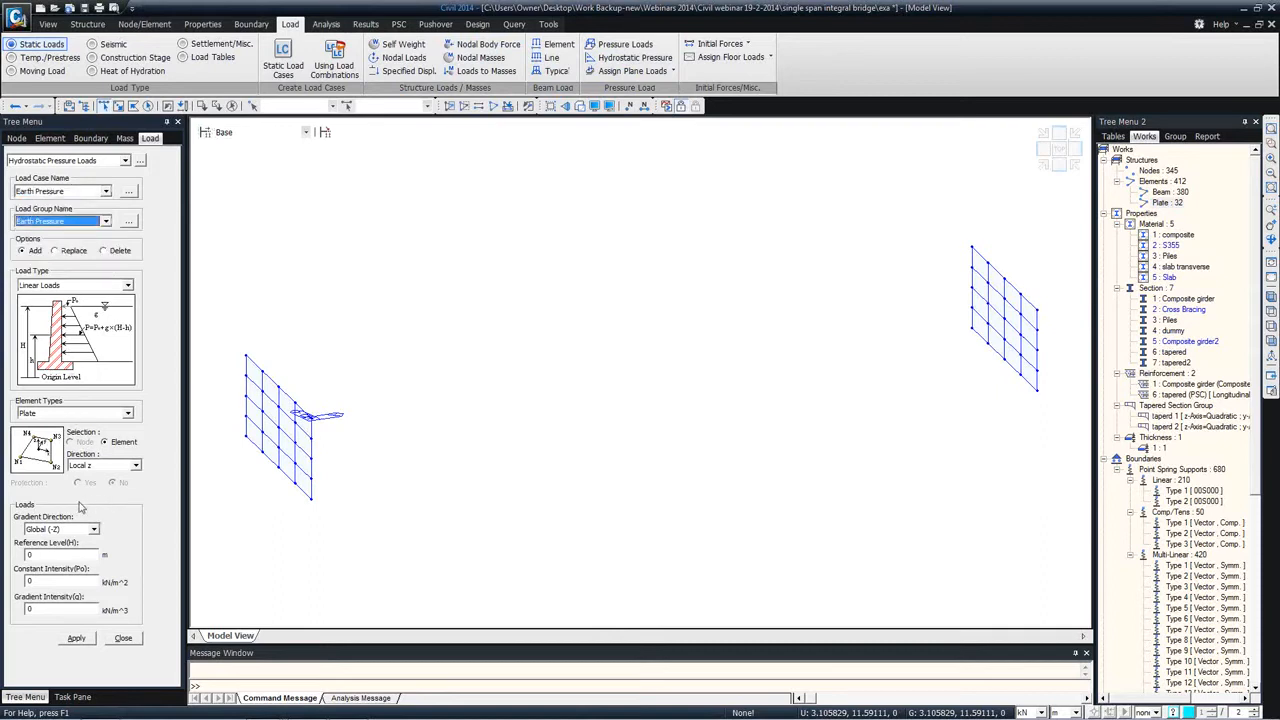
Step: Apply the linear hydrostatic pressure to all plates in local z with reference level 0 m and gradient intensity -19 kN/m^3, and redisplay the whole model
left_click(60, 554)
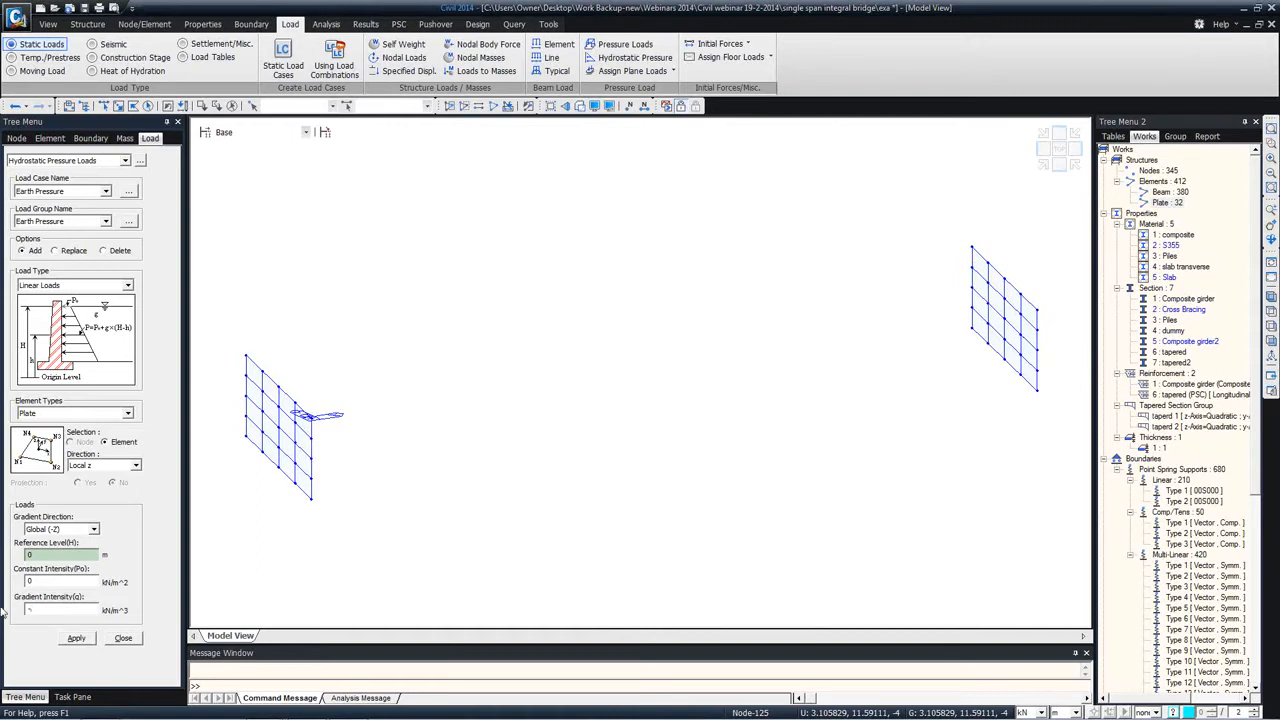
left_click(149, 105)
left_click(75, 640)
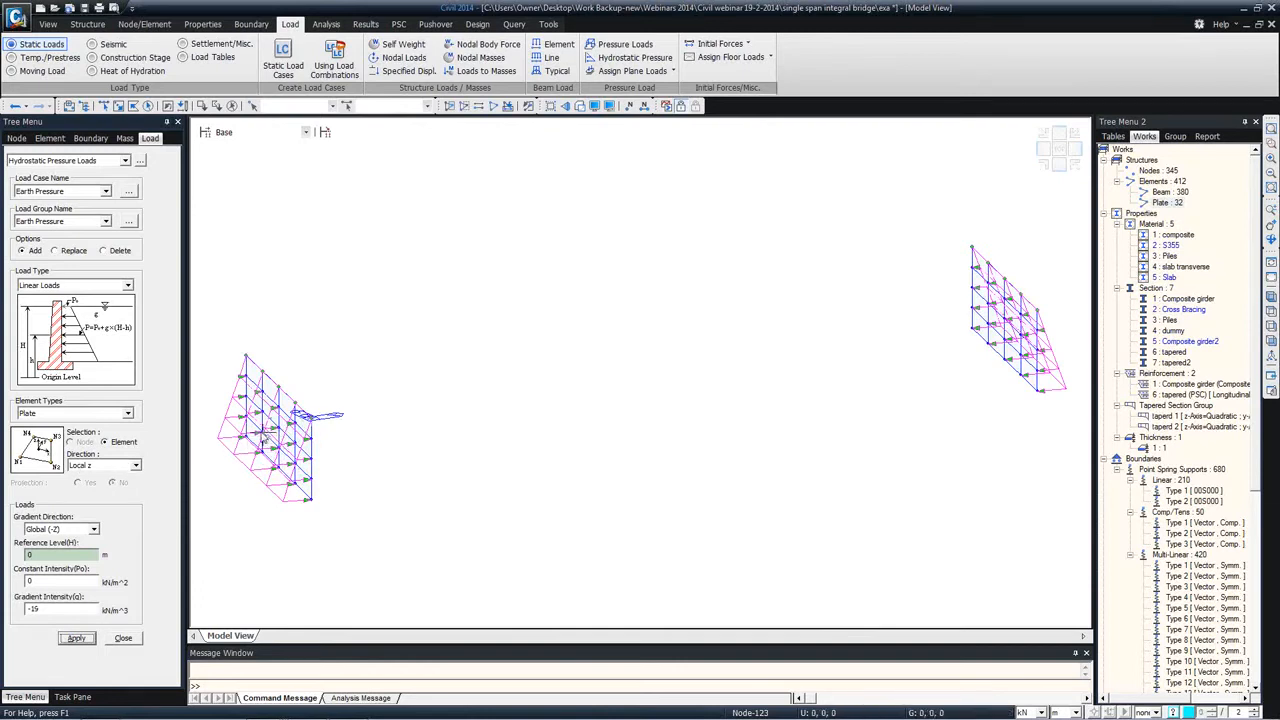
mouse_move(403, 450)
middle_mouse_down("ctrl")
mouse_move(360, 451)
mouse_move(404, 444)
mouse_move(400, 456)
middle_mouse_up("ctrl")
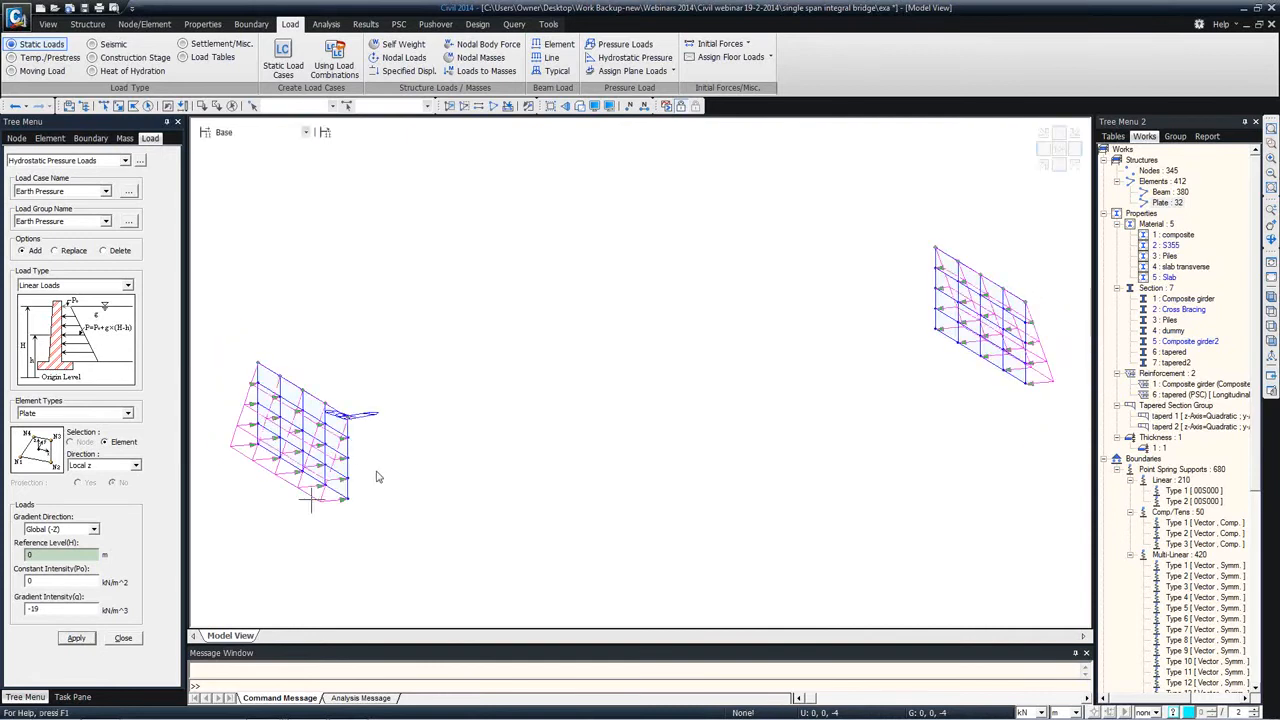
left_click(132, 640)
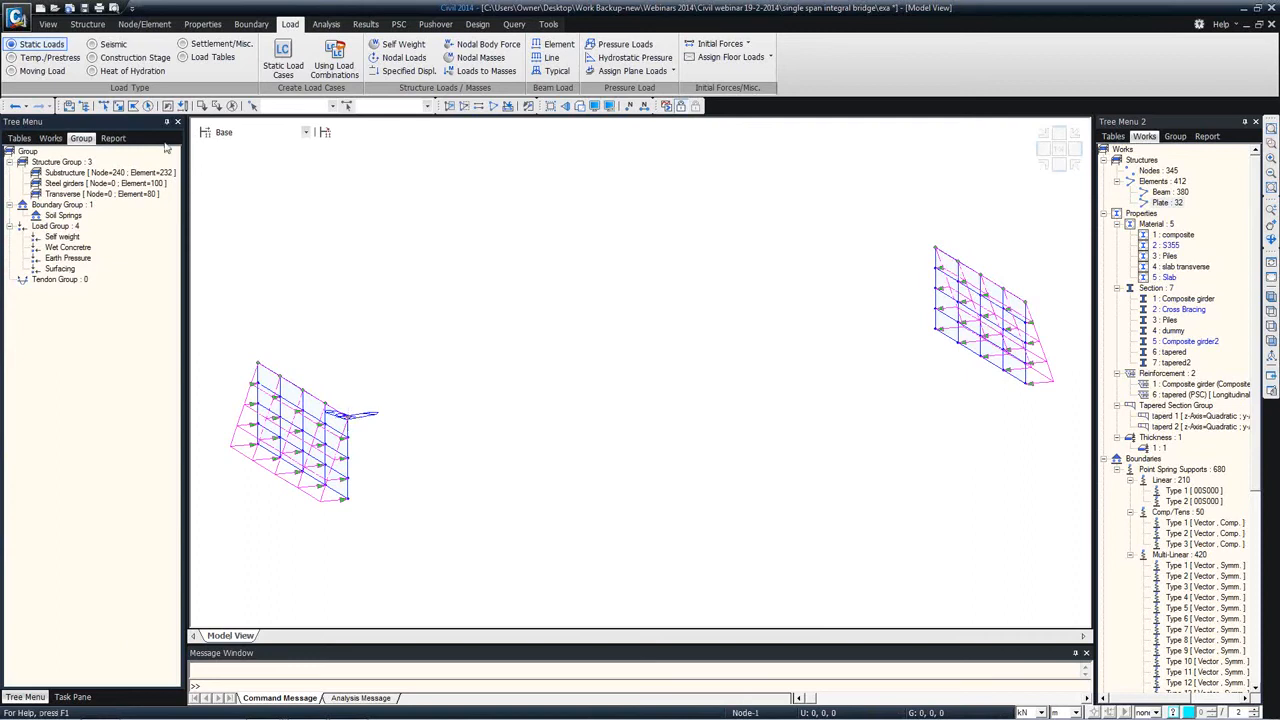
left_click(50, 138)
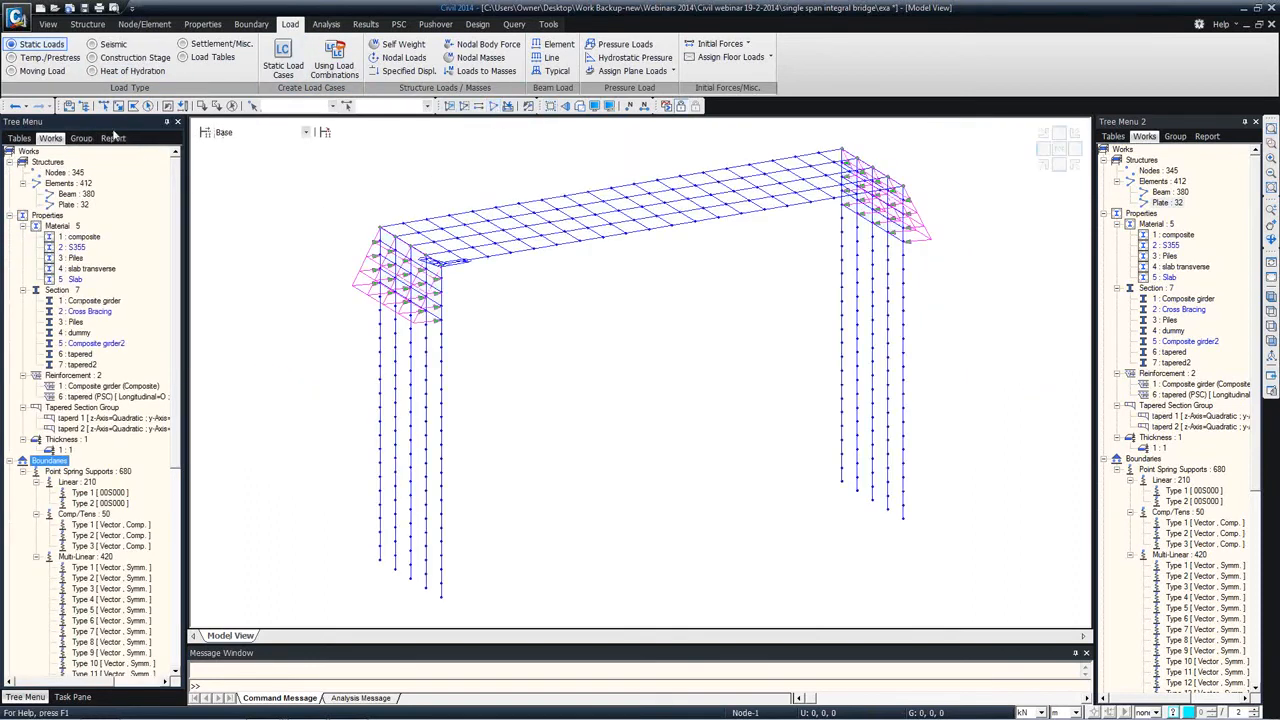
Step: Apply an element temperature load with a final temperature of 20 °C to the composite-material elements, using load case Uni Temp
left_click(40, 57)
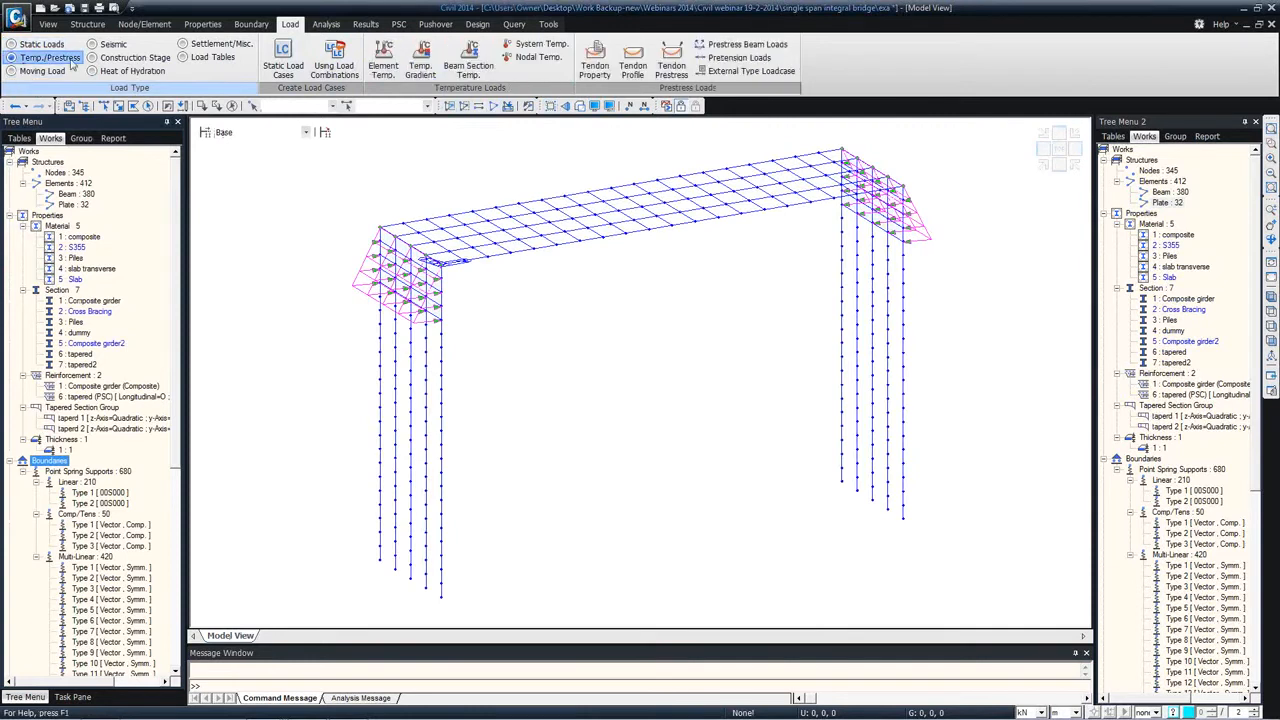
left_click(383, 62)
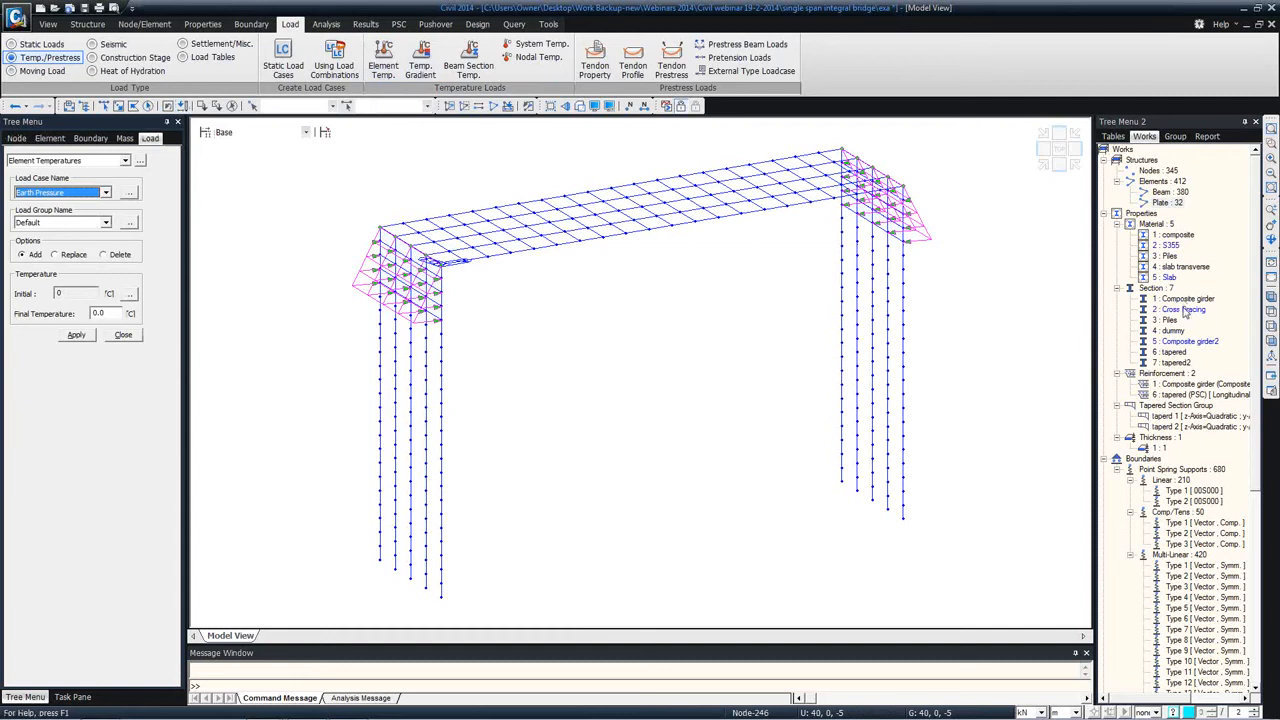
double_click(1176, 235)
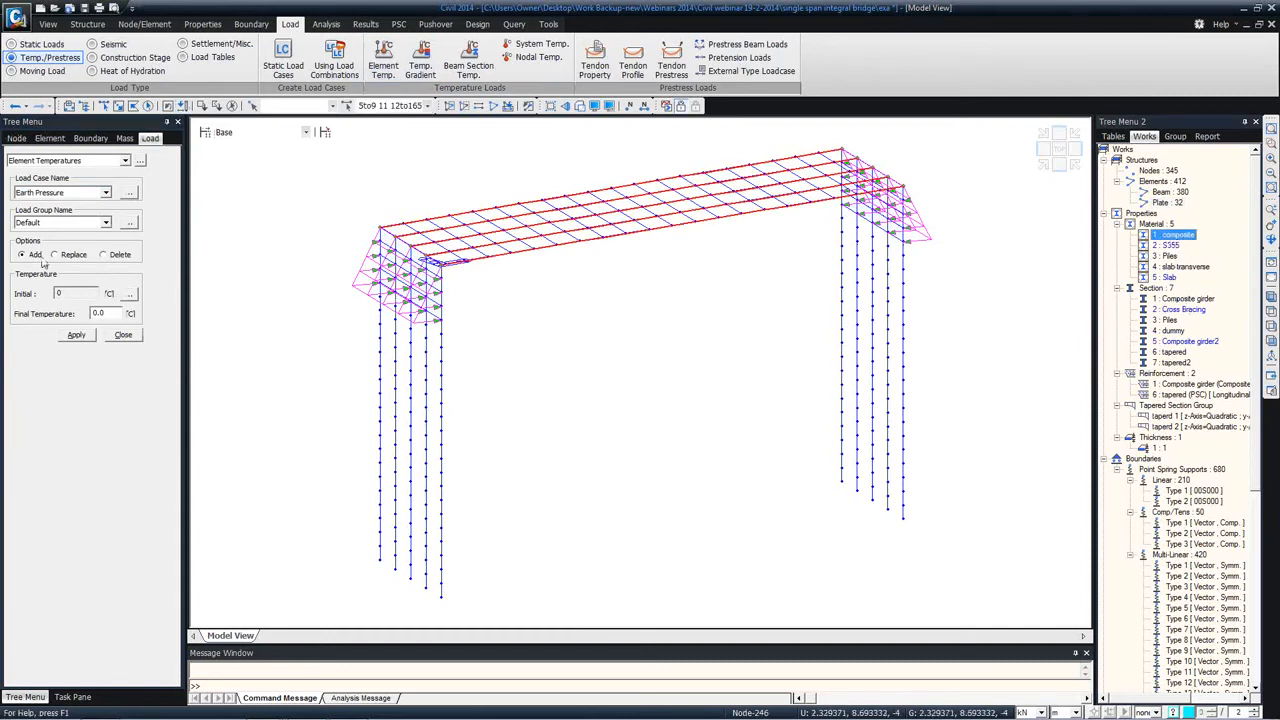
left_click(67, 196)
left_click(50, 226)
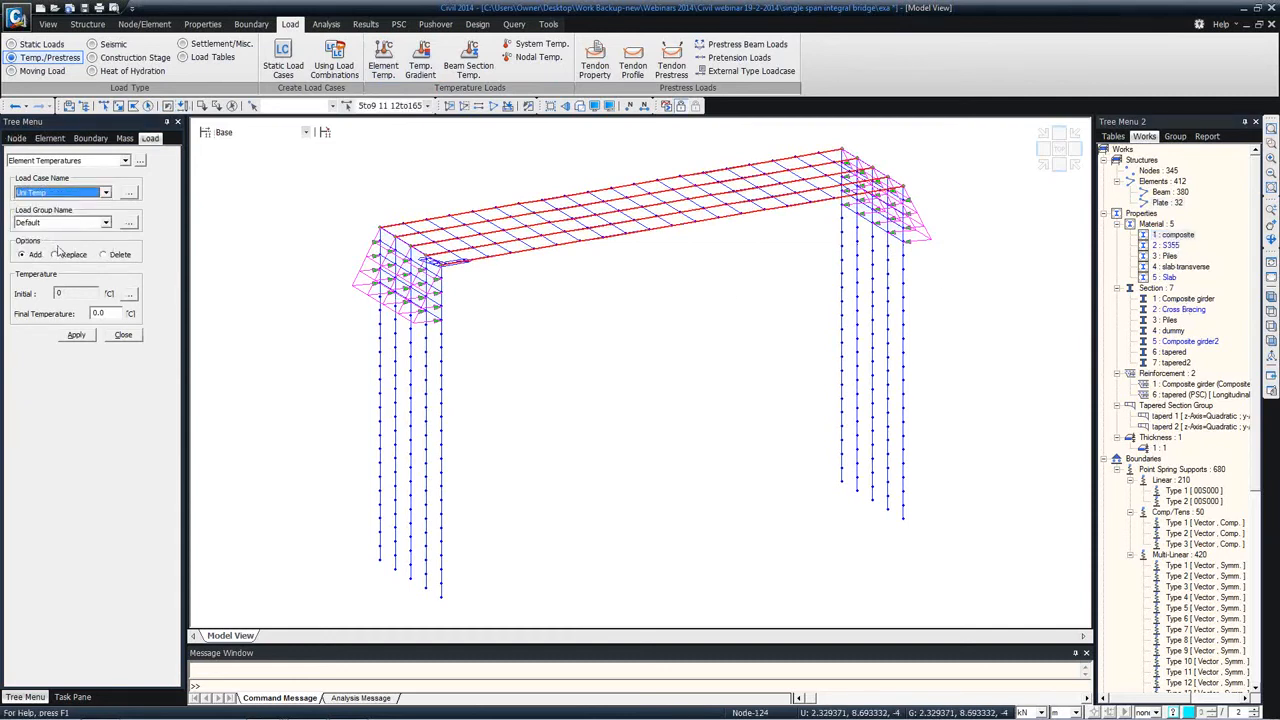
double_click(106, 313)
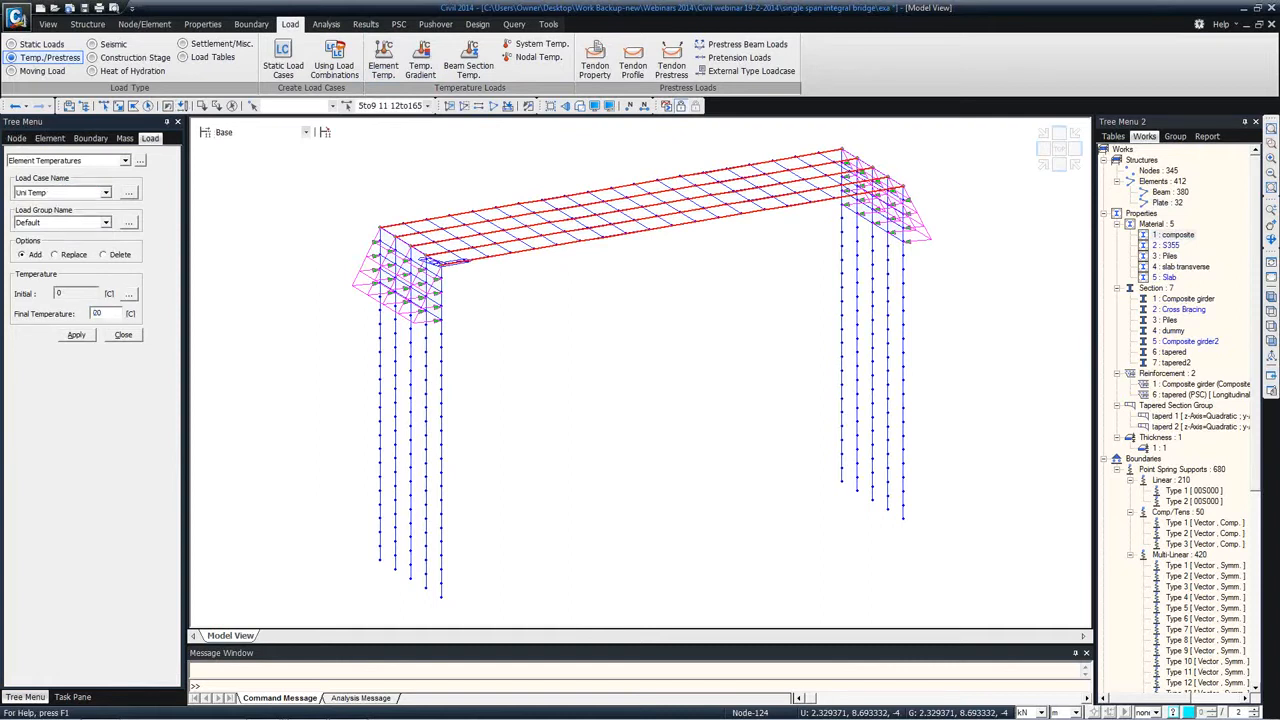
type("20")
left_click(74, 336)
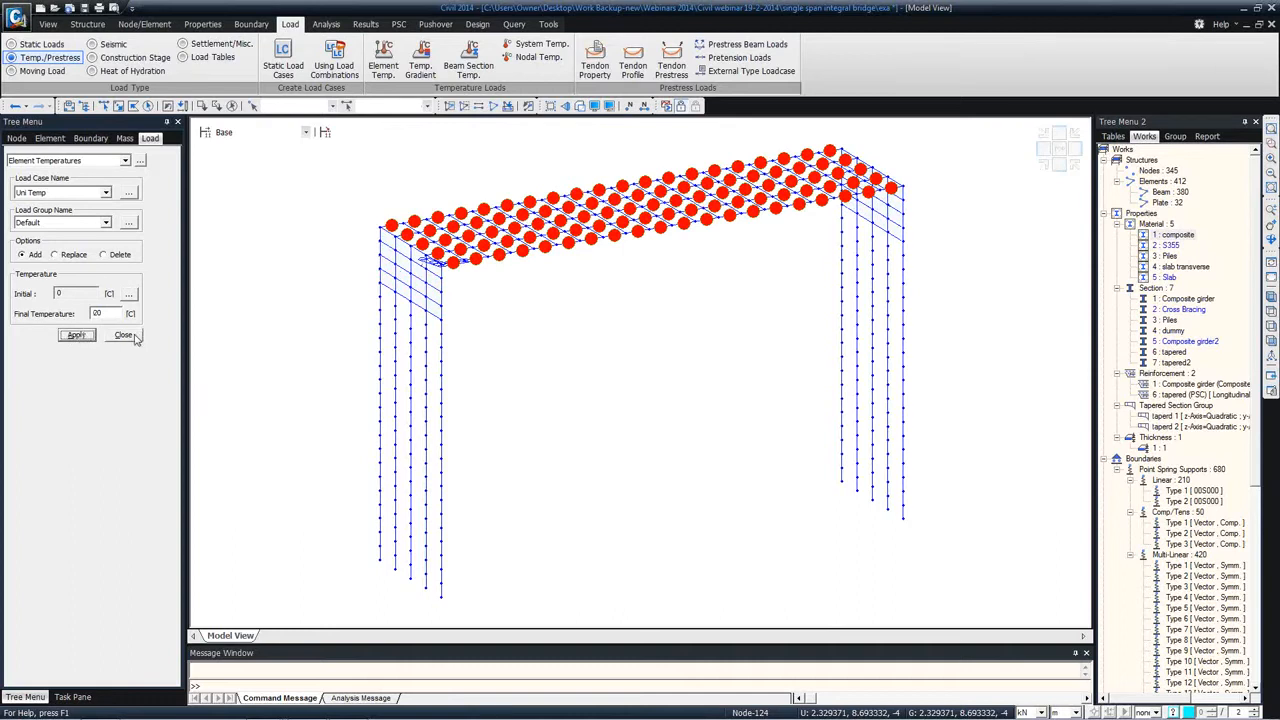
left_click(134, 337)
middle_click_drag(568, 211, 551, 246, "ctrl")
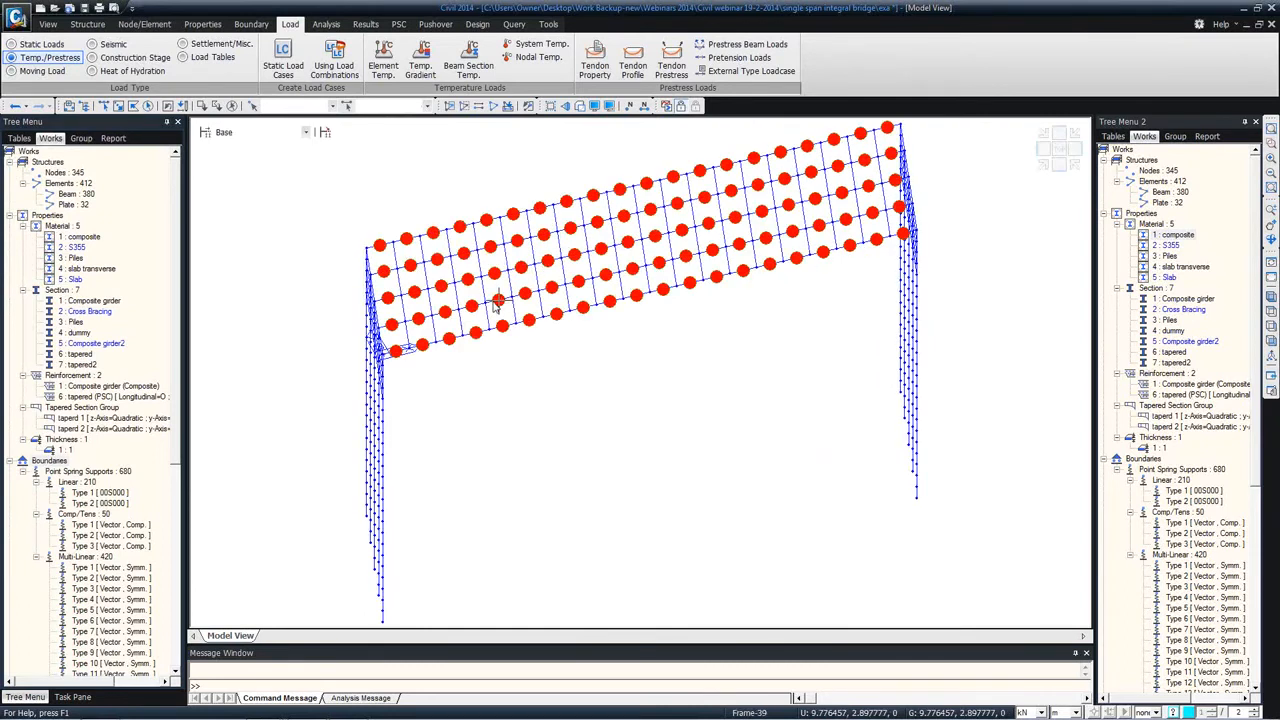
mouse_move(497, 303)
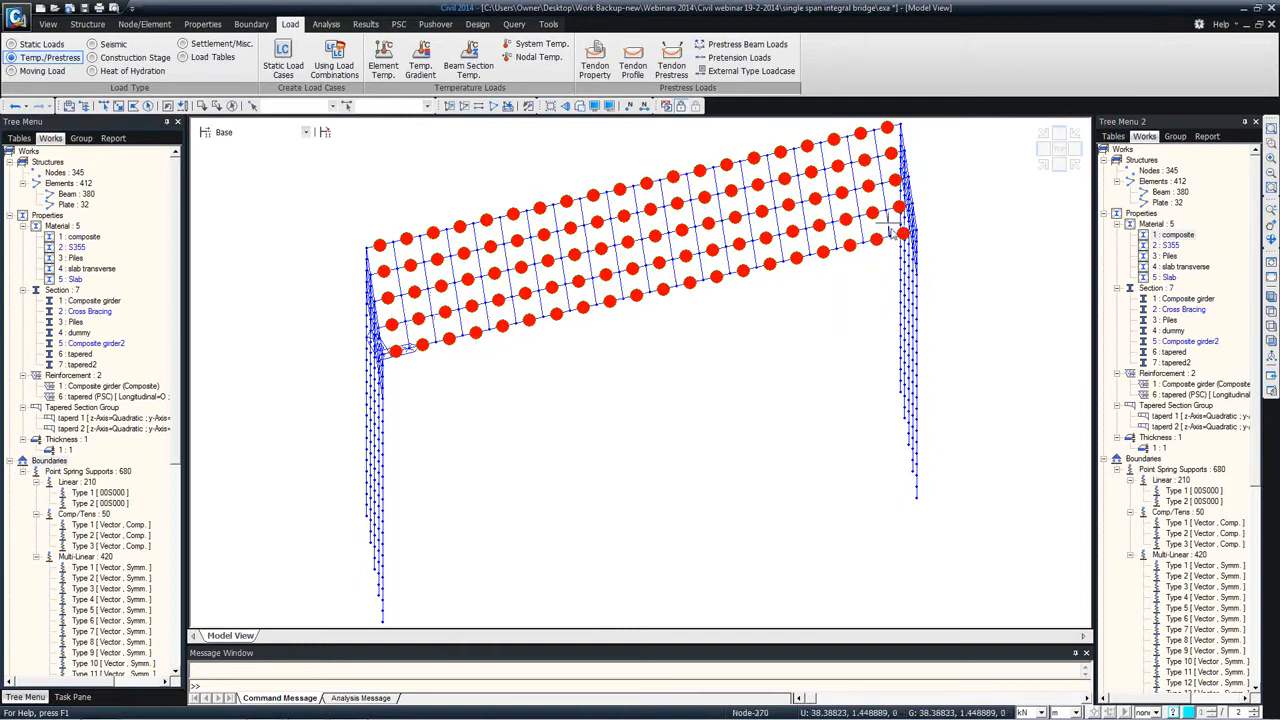
middle_click_drag(443, 313, 487, 300, "ctrl")
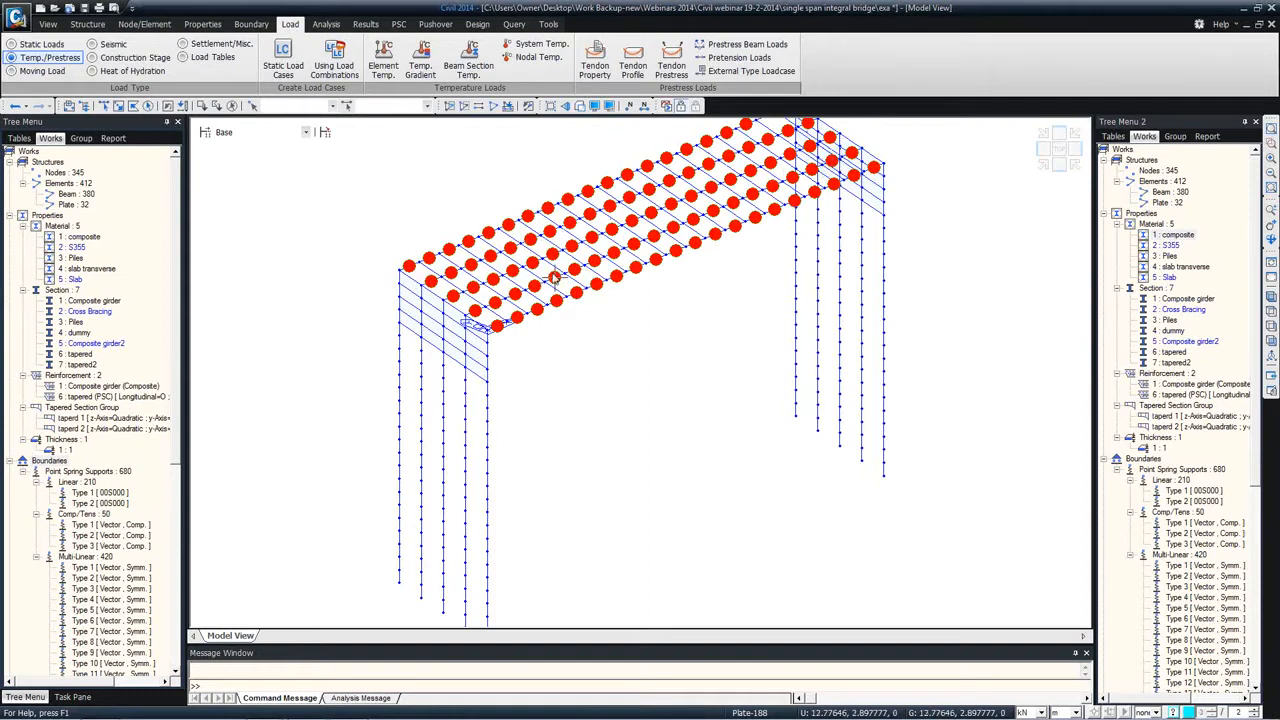
mouse_move(512, 292)
mouse_move(591, 259)
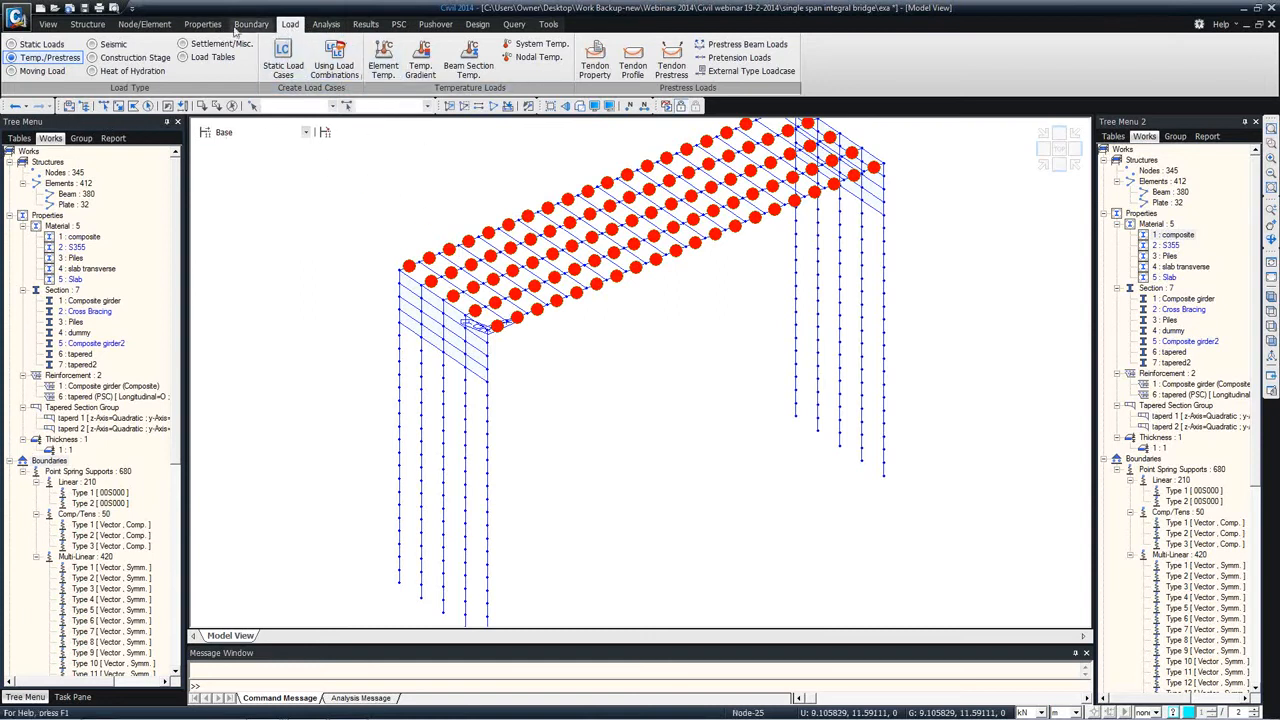
Step: Define a floor load type named surfacing with load case Surfacing and a floor load of -4 kN/m^2
left_click(42, 44)
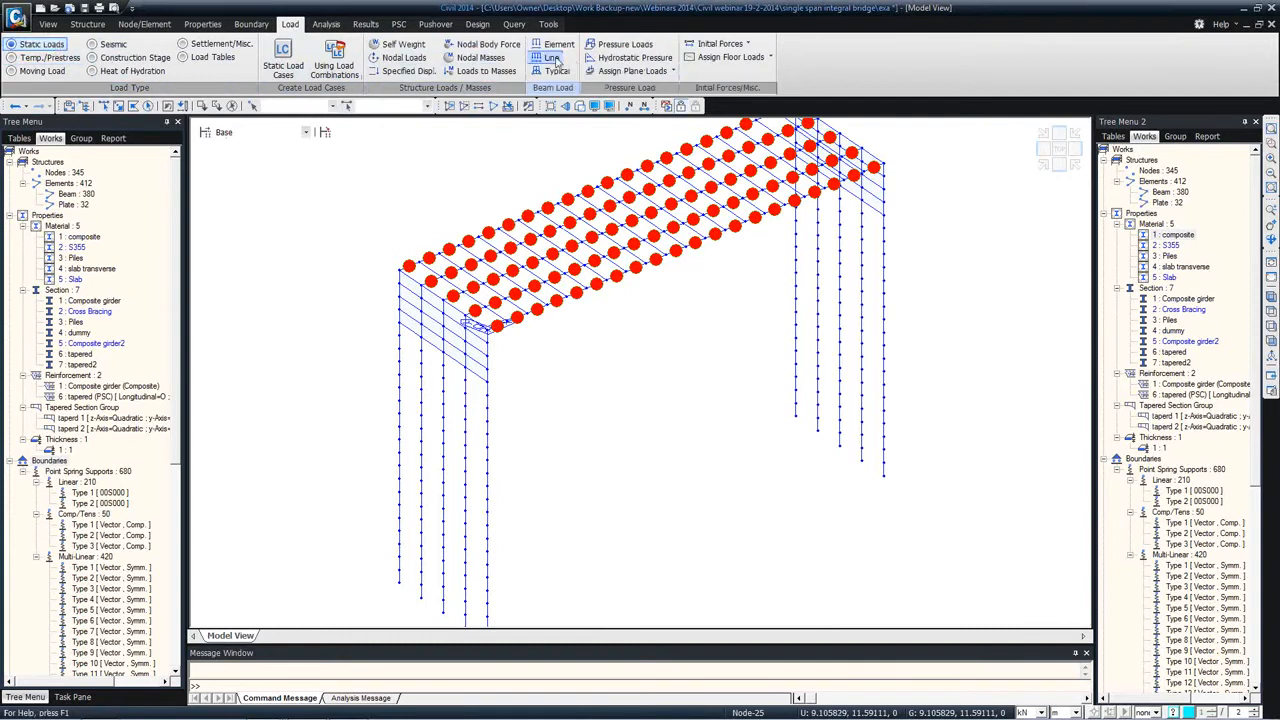
left_click(770, 57)
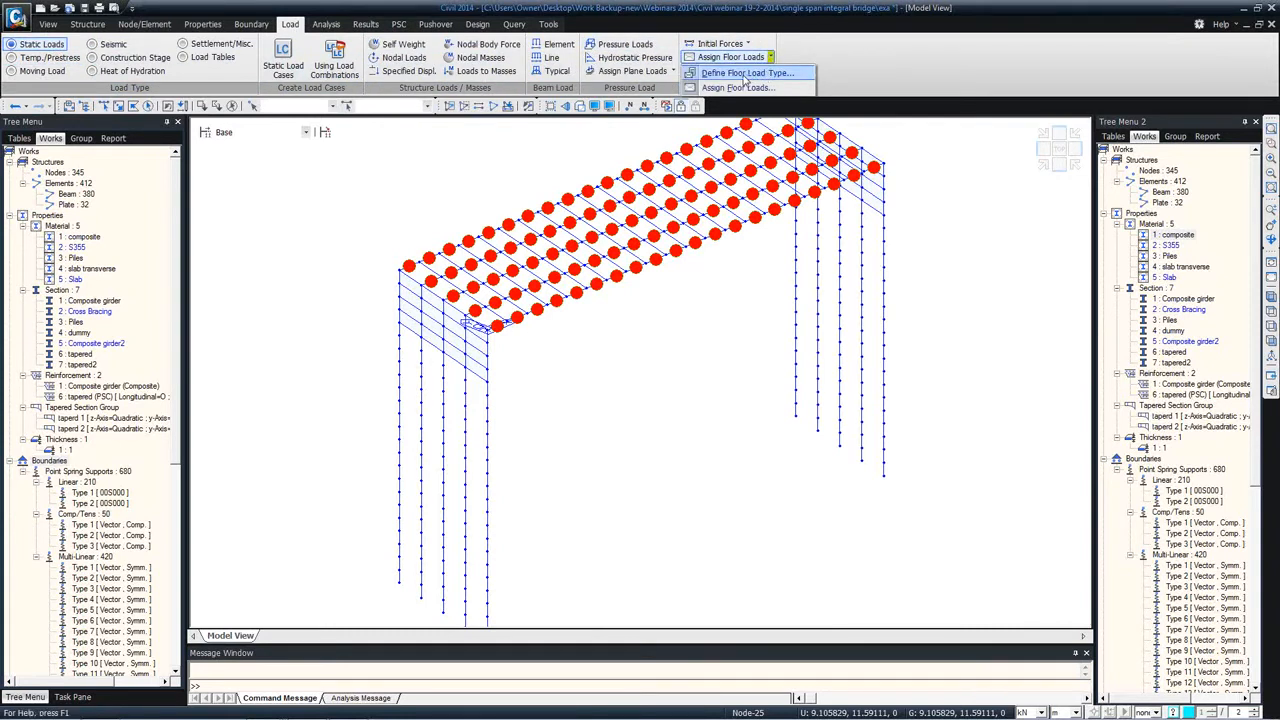
left_click(745, 73)
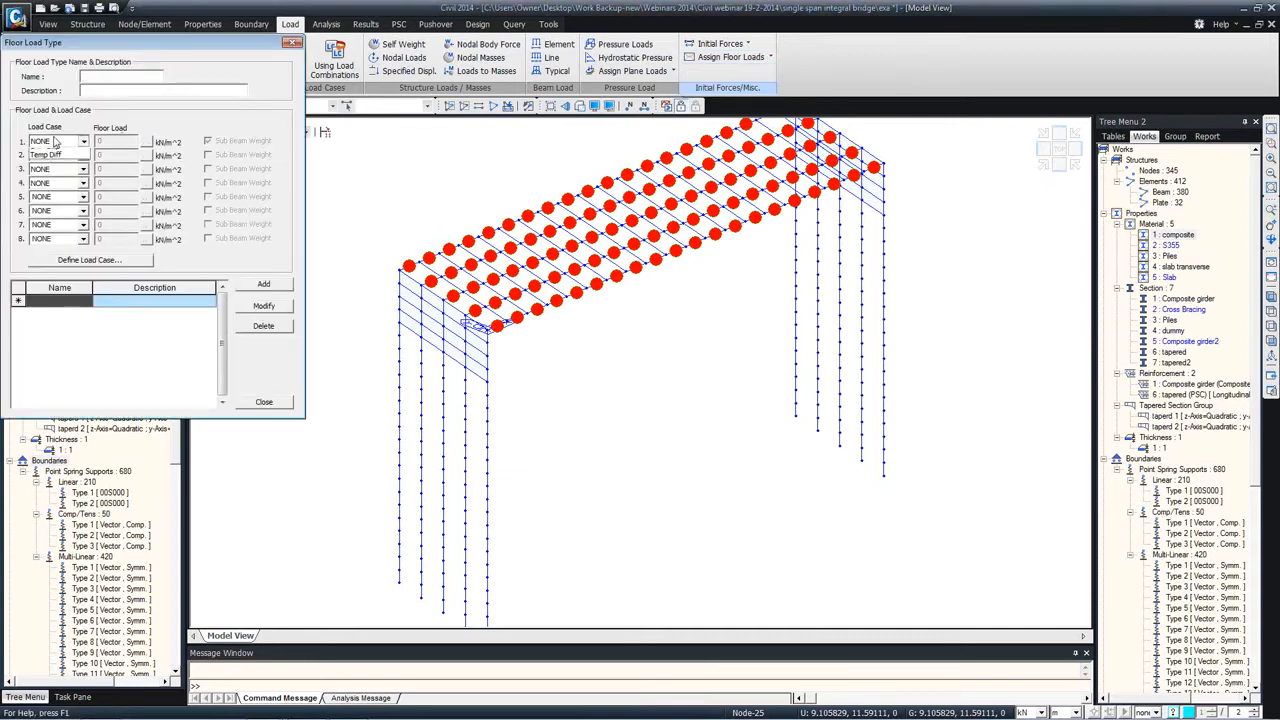
left_click(58, 141)
left_click(46, 179)
key("Tab")
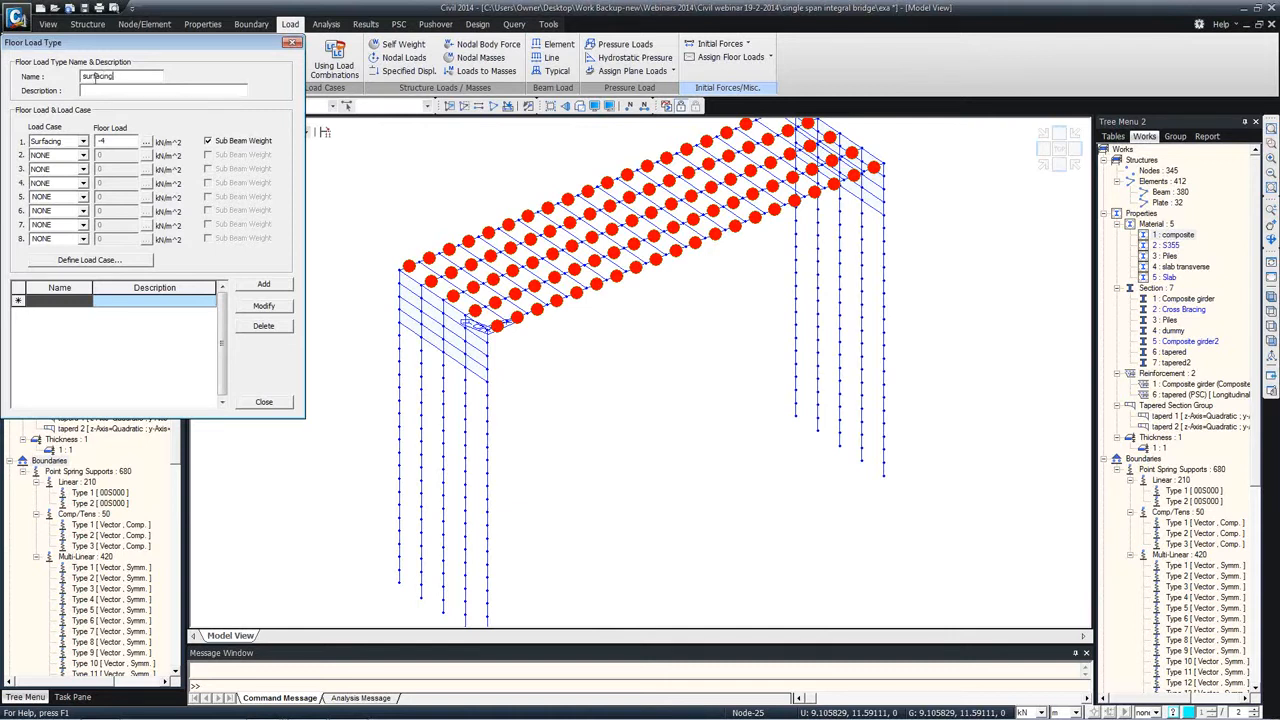
left_click(264, 285)
left_click(266, 401)
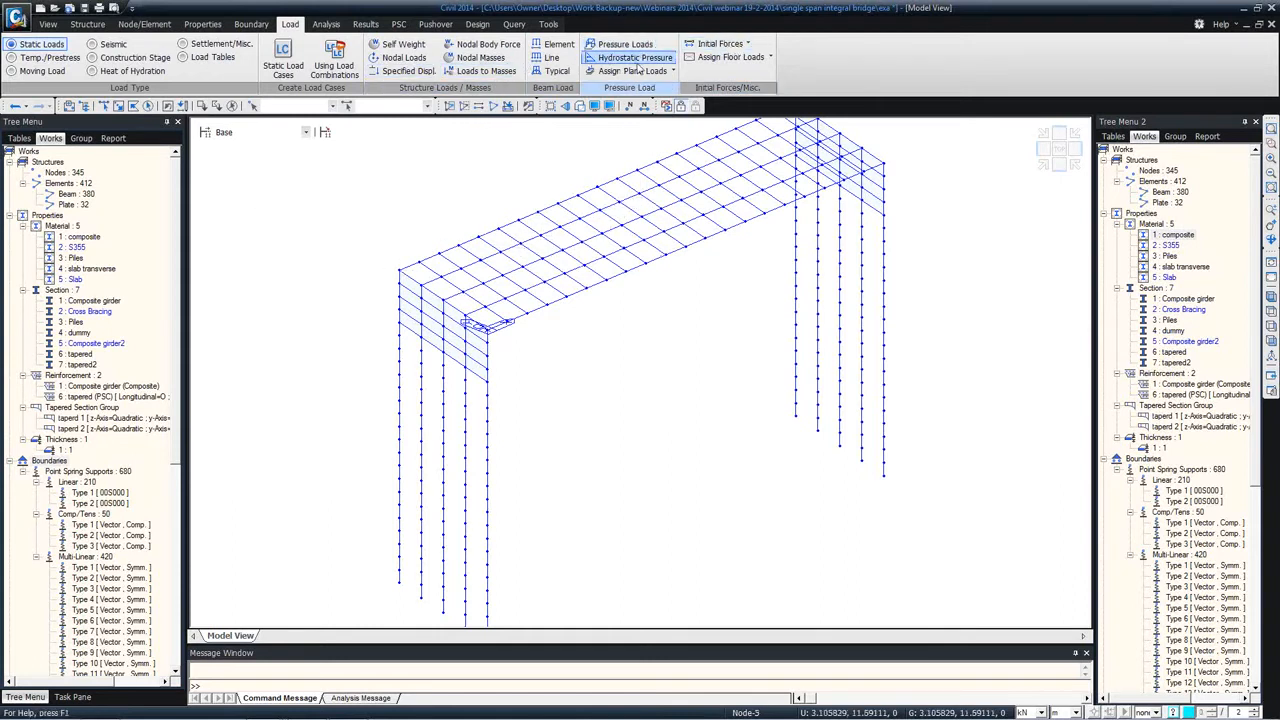
Step: Assign the surfacing floor load with two-way distribution in Global Z to the inner deck area bounded by nodes 14, 89, 87 and 12
left_click(756, 58)
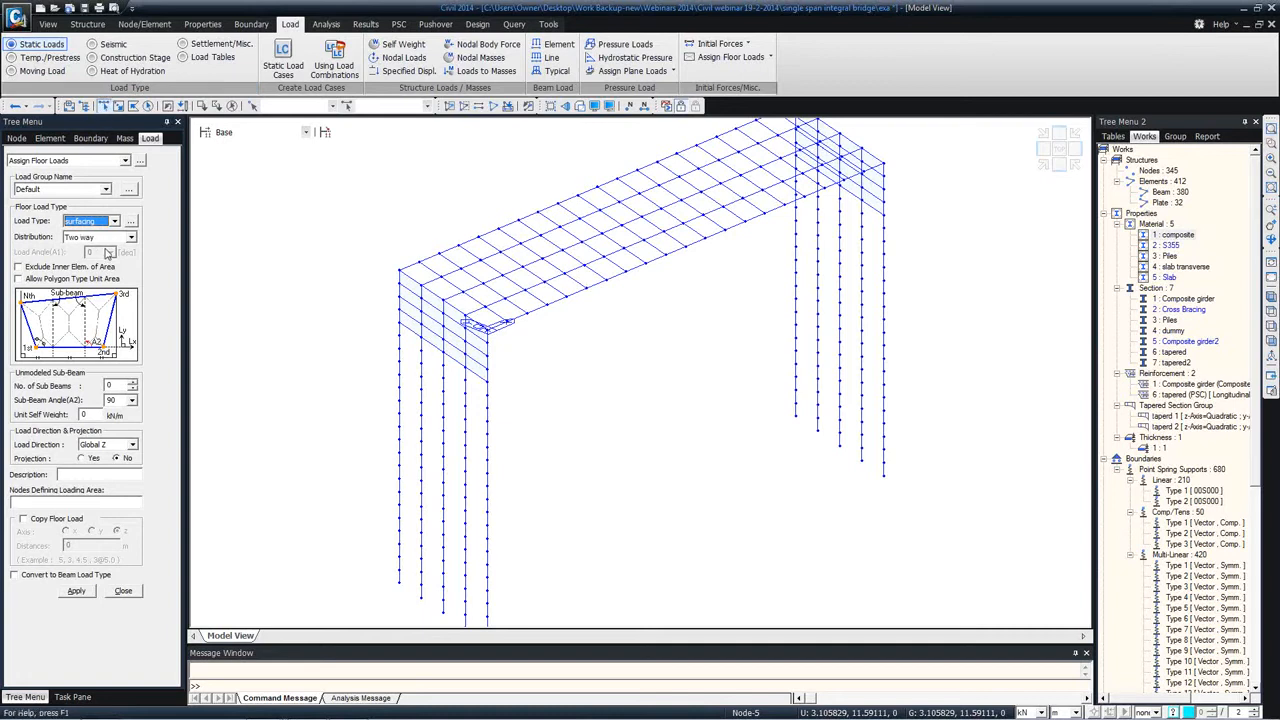
left_click(130, 237)
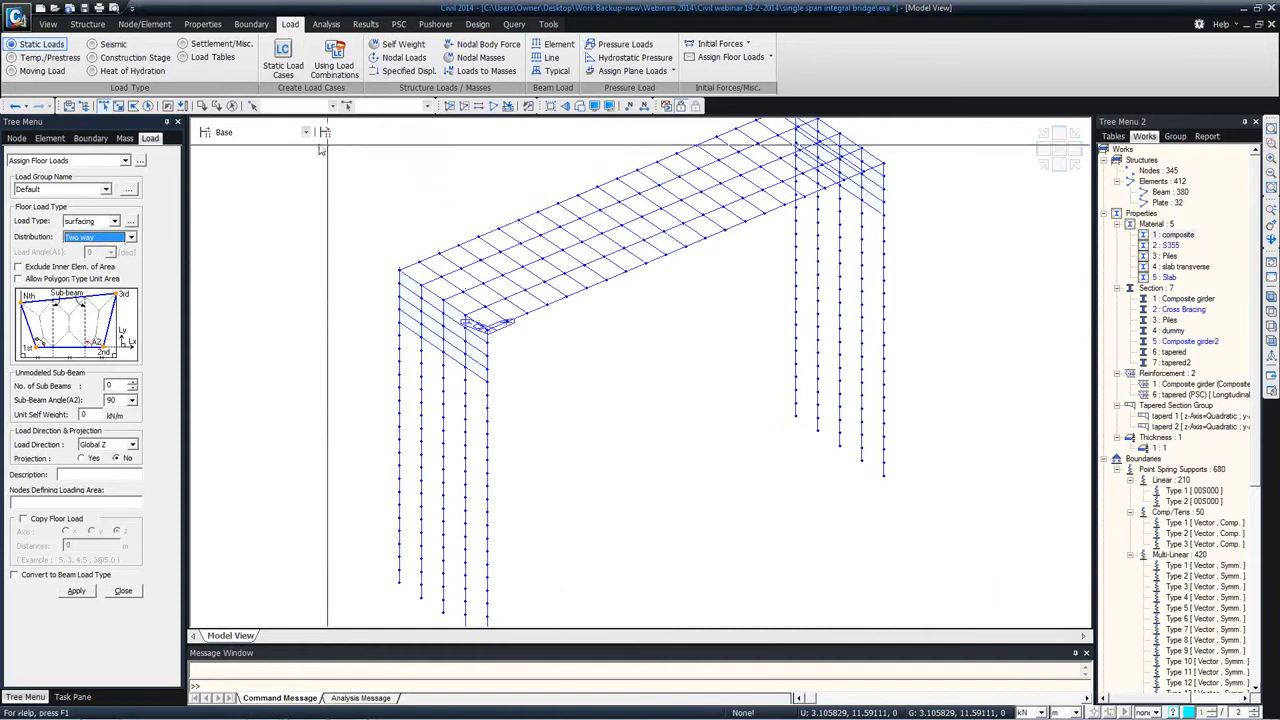
left_click(54, 500)
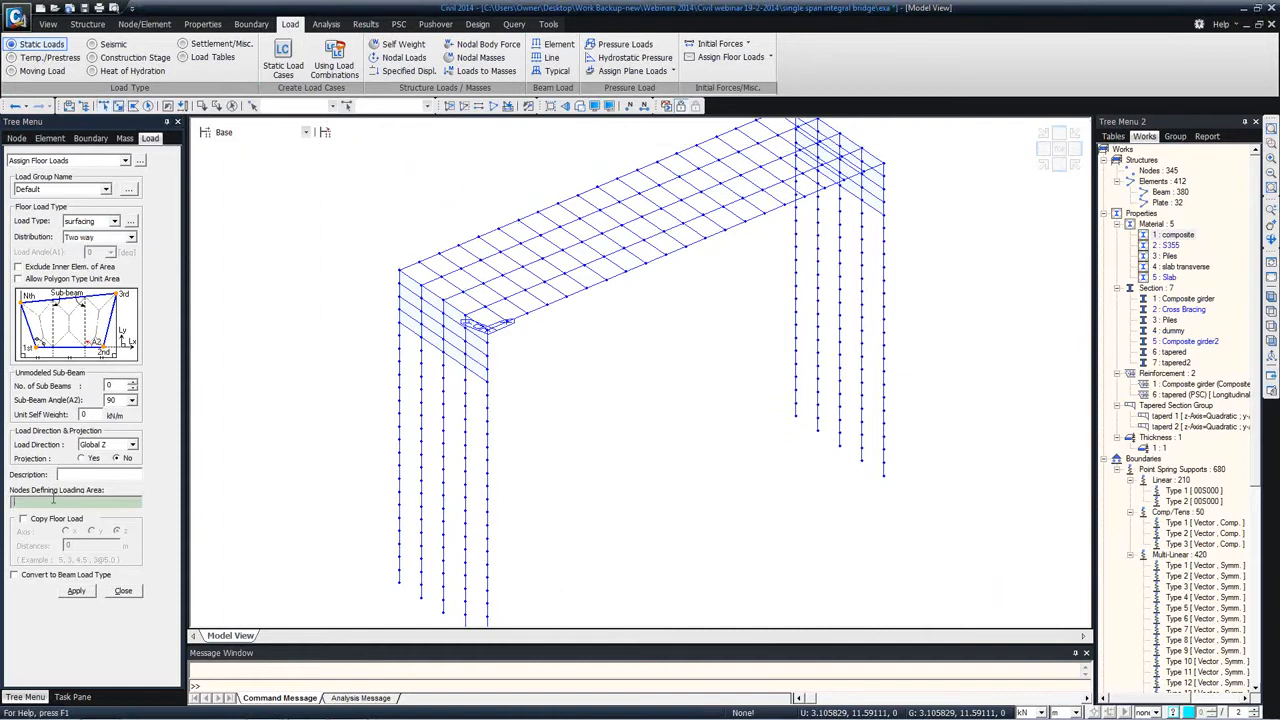
left_click(441, 274)
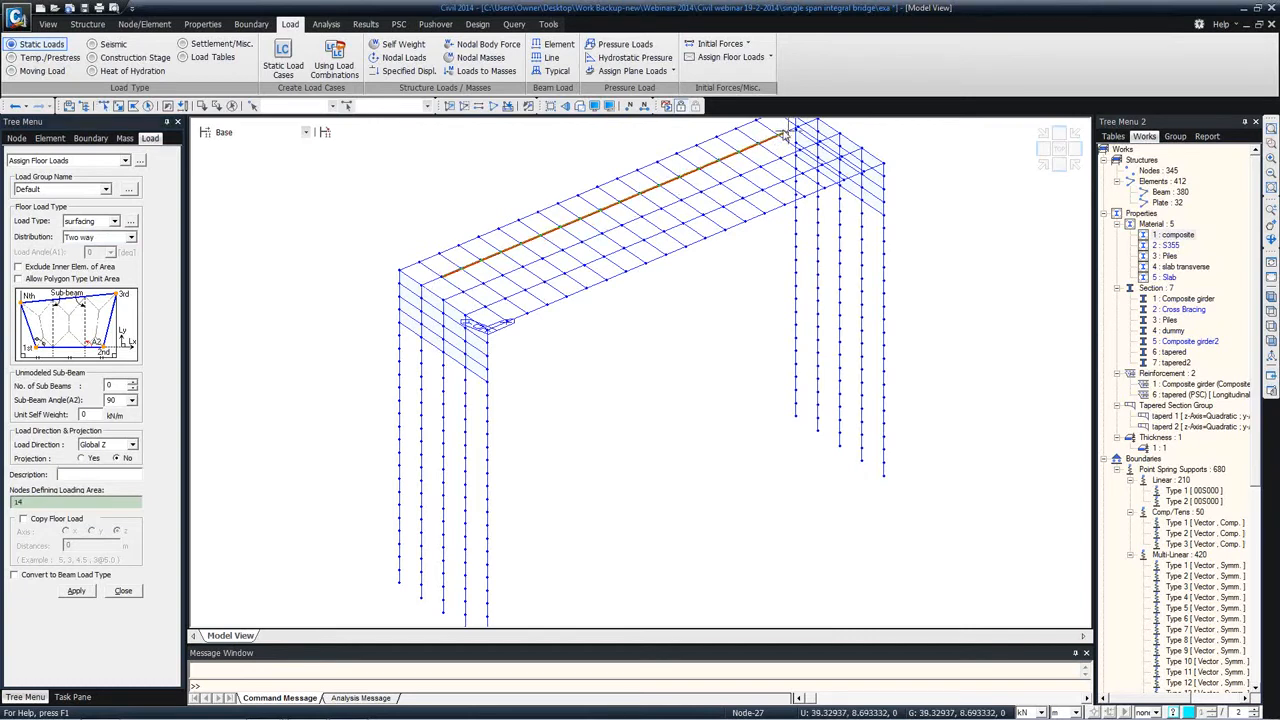
left_click(738, 153)
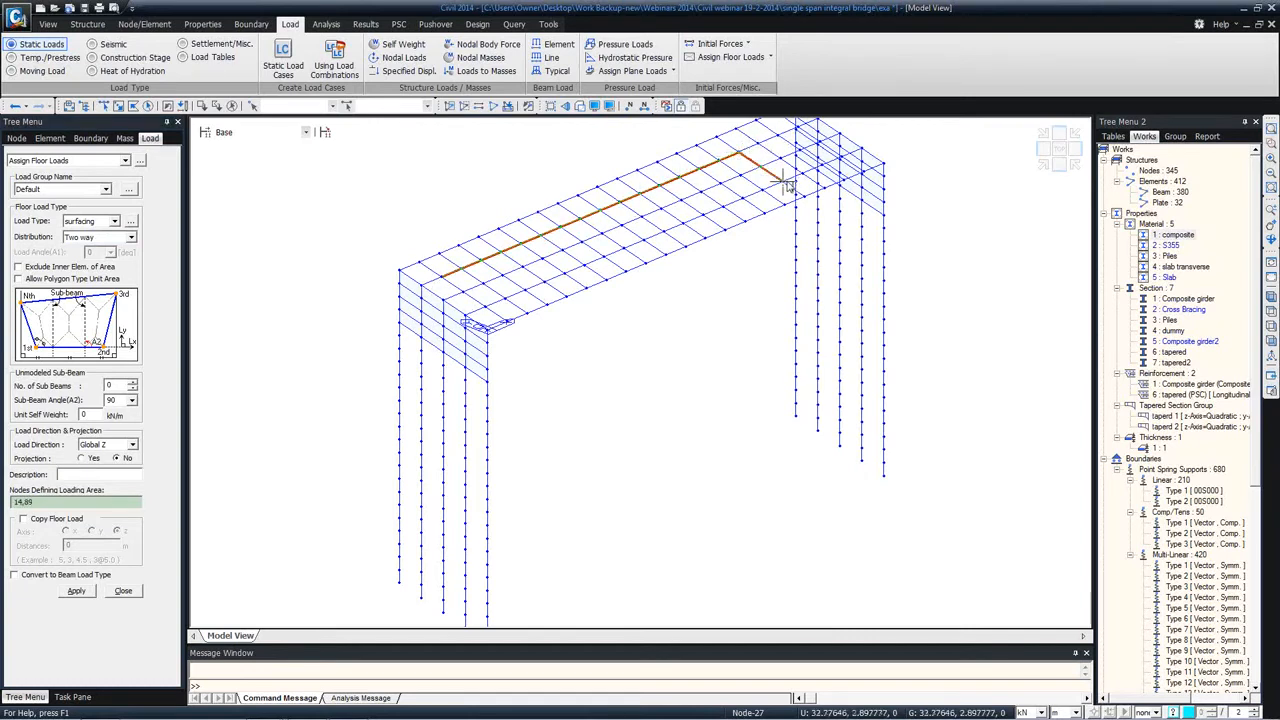
left_click(783, 183)
left_click(484, 305)
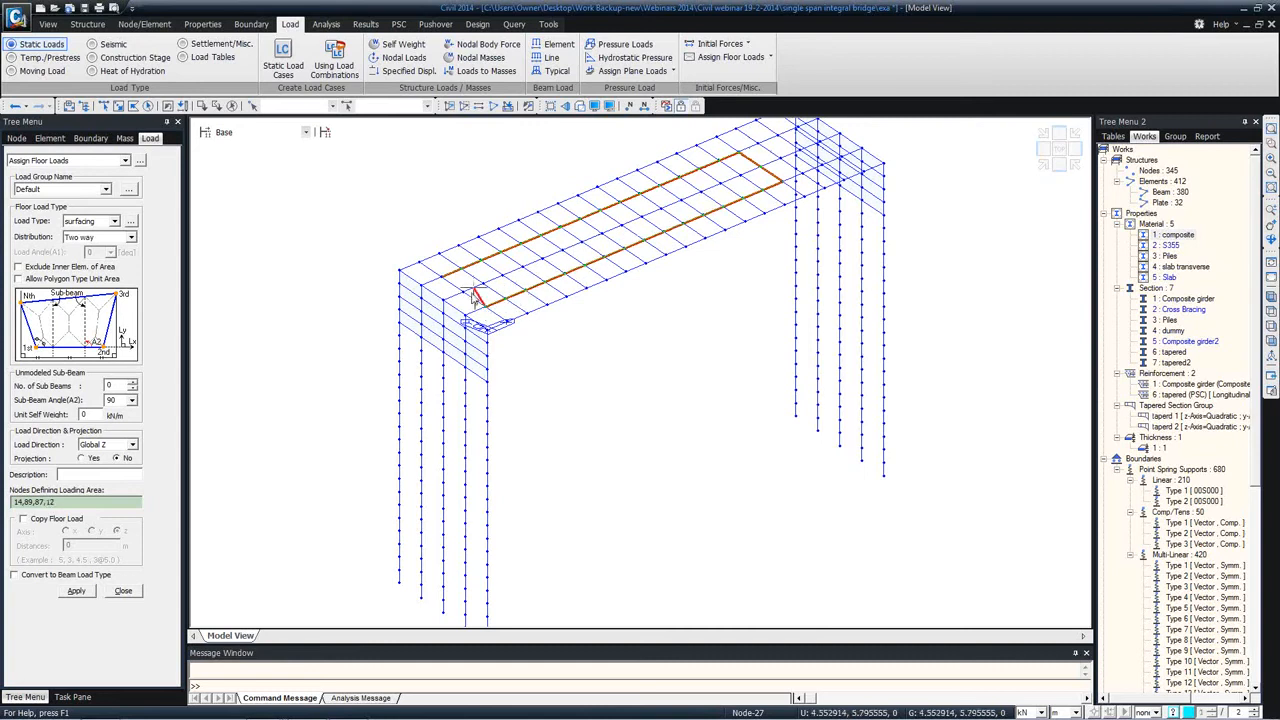
left_click(442, 277)
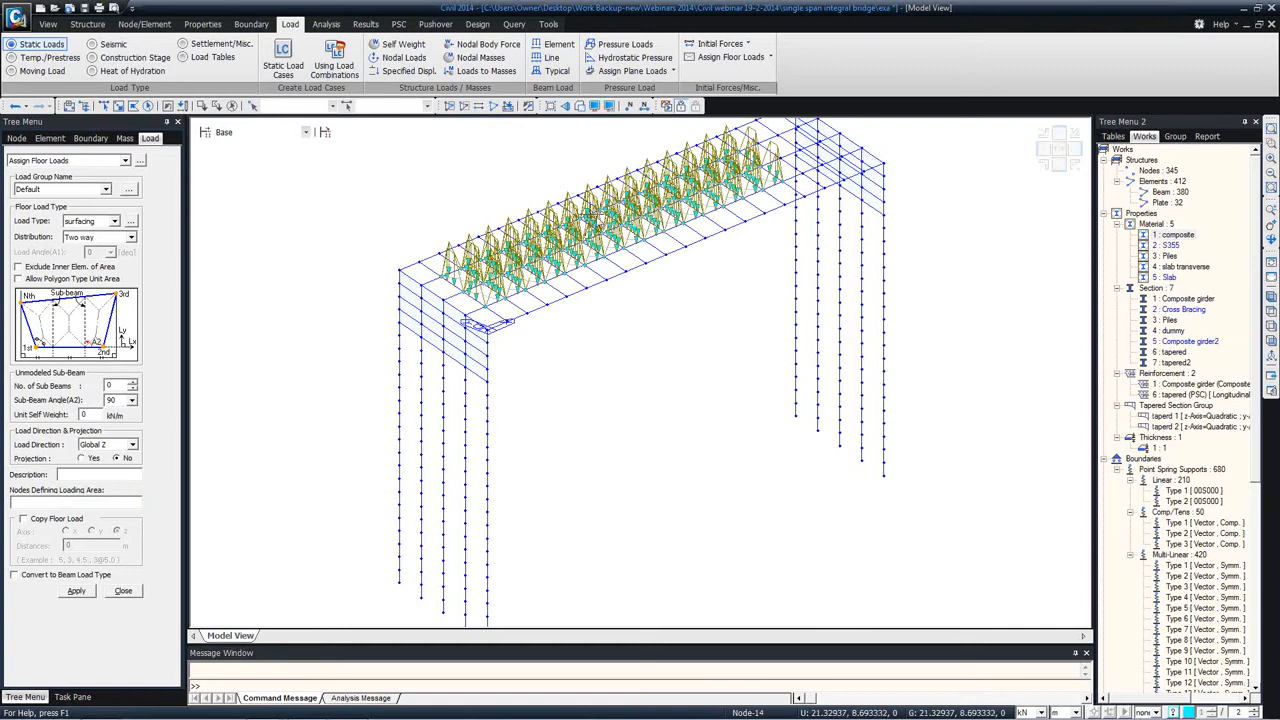
Step: Examine the floor load's distribution over the deck in top view and in 3D, and finish the floor load assignment
left_click(1271, 311)
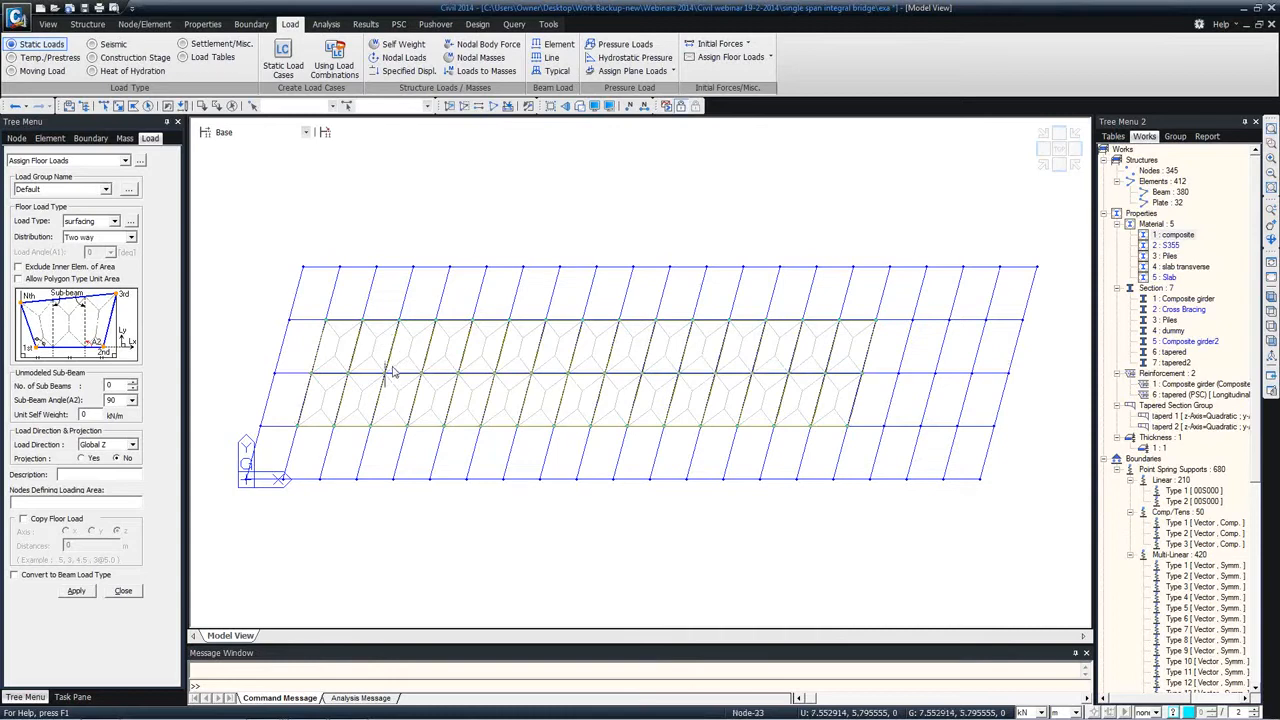
middle_click_drag(395, 366, 451, 285, "ctrl")
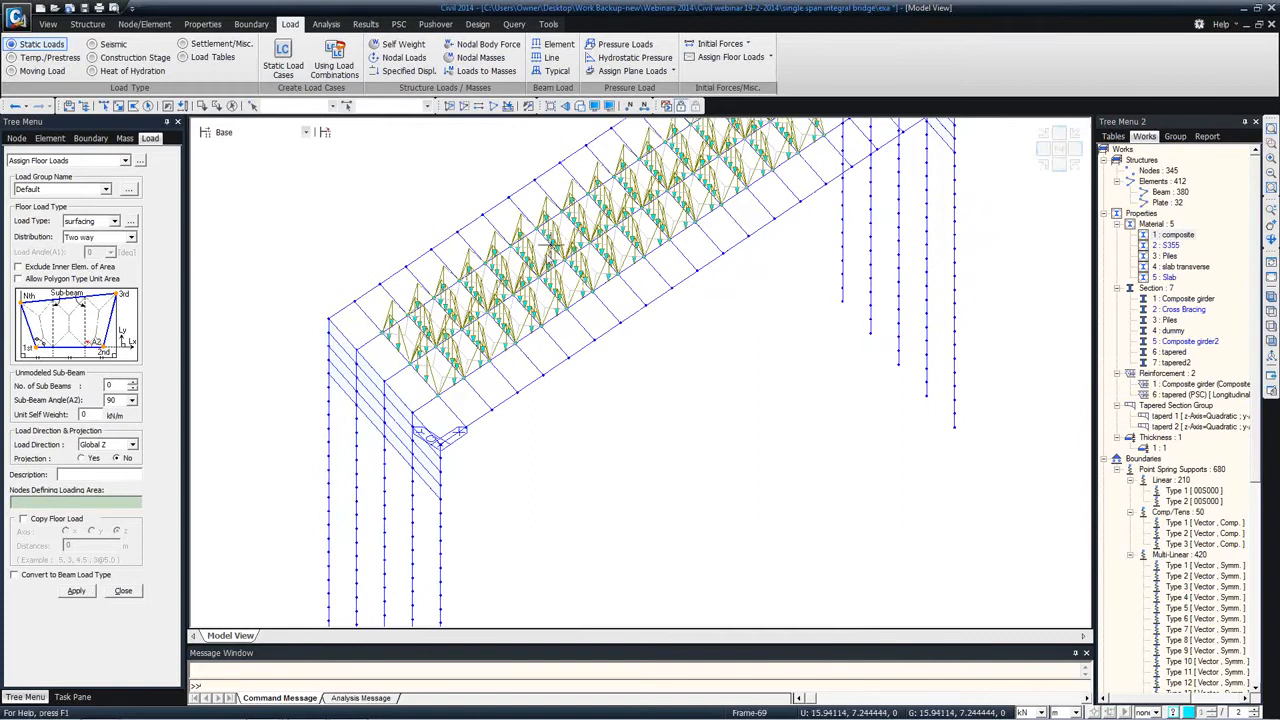
mouse_move(549, 246)
left_click(123, 590)
mouse_move(404, 318)
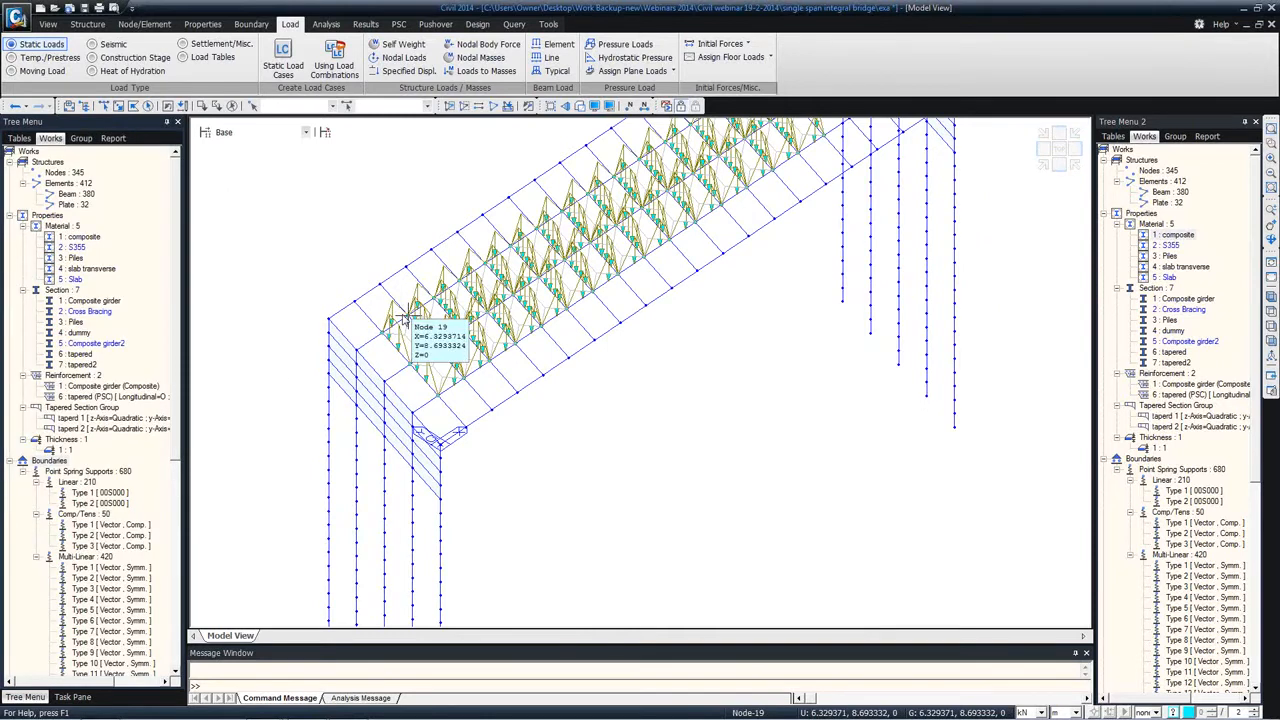
middle_click_drag(658, 248, 664, 305)
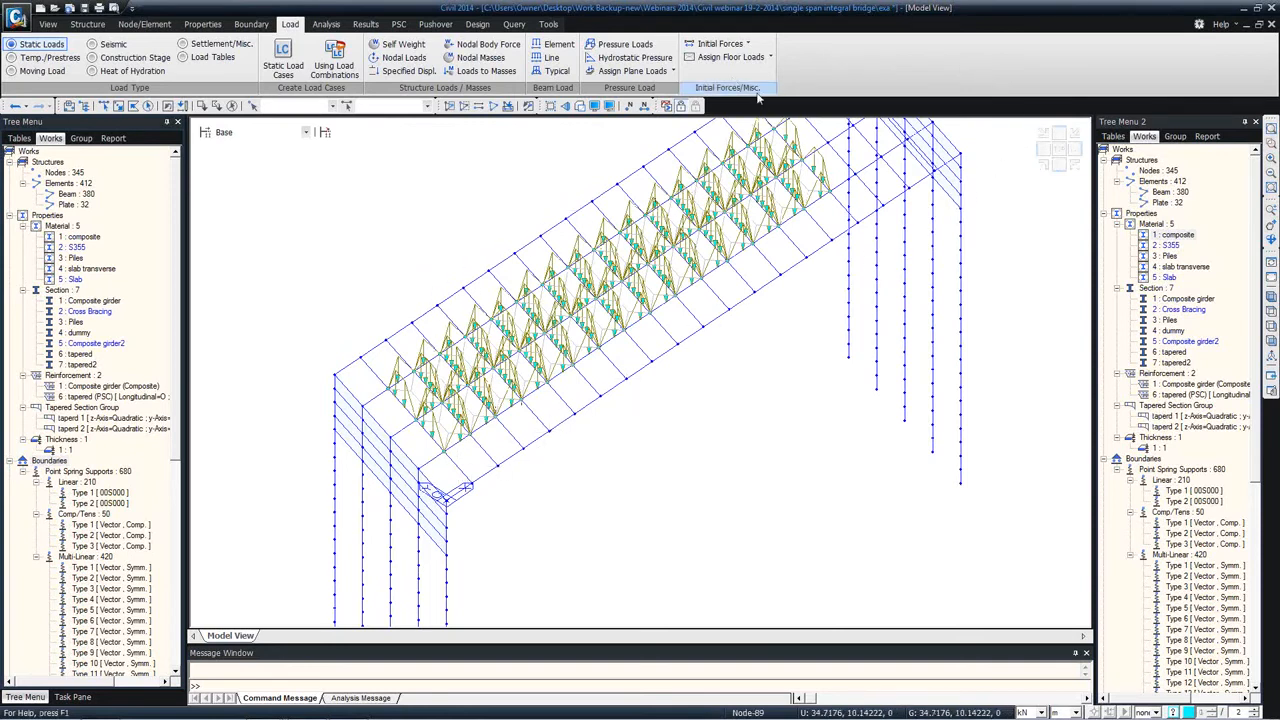
left_click(674, 71)
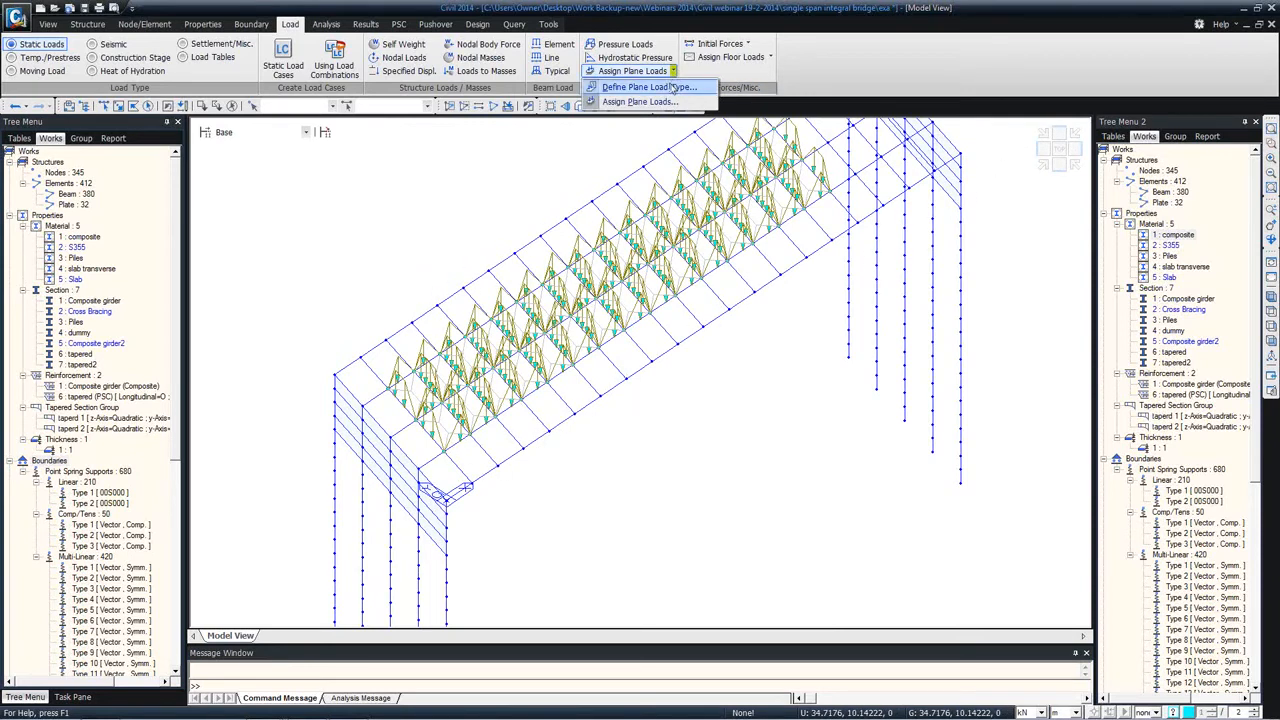
left_click(511, 151)
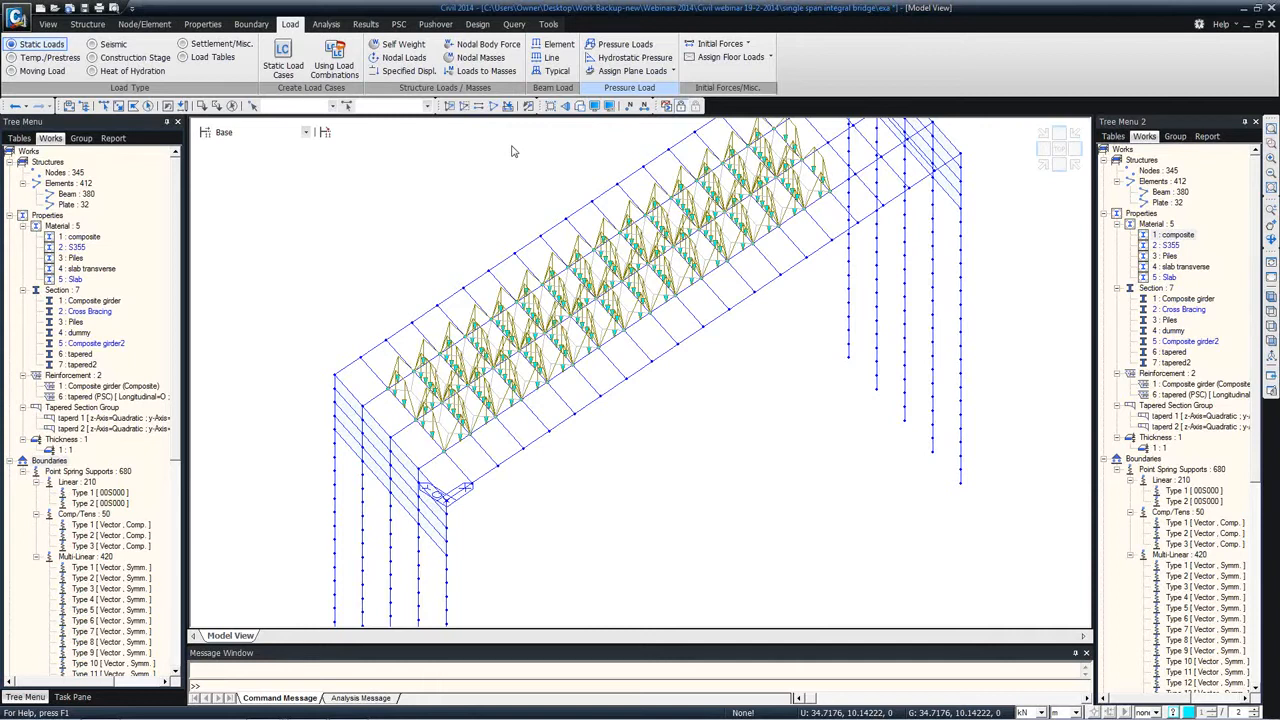
middle_click_drag(608, 209, 640, 280, "ctrl")
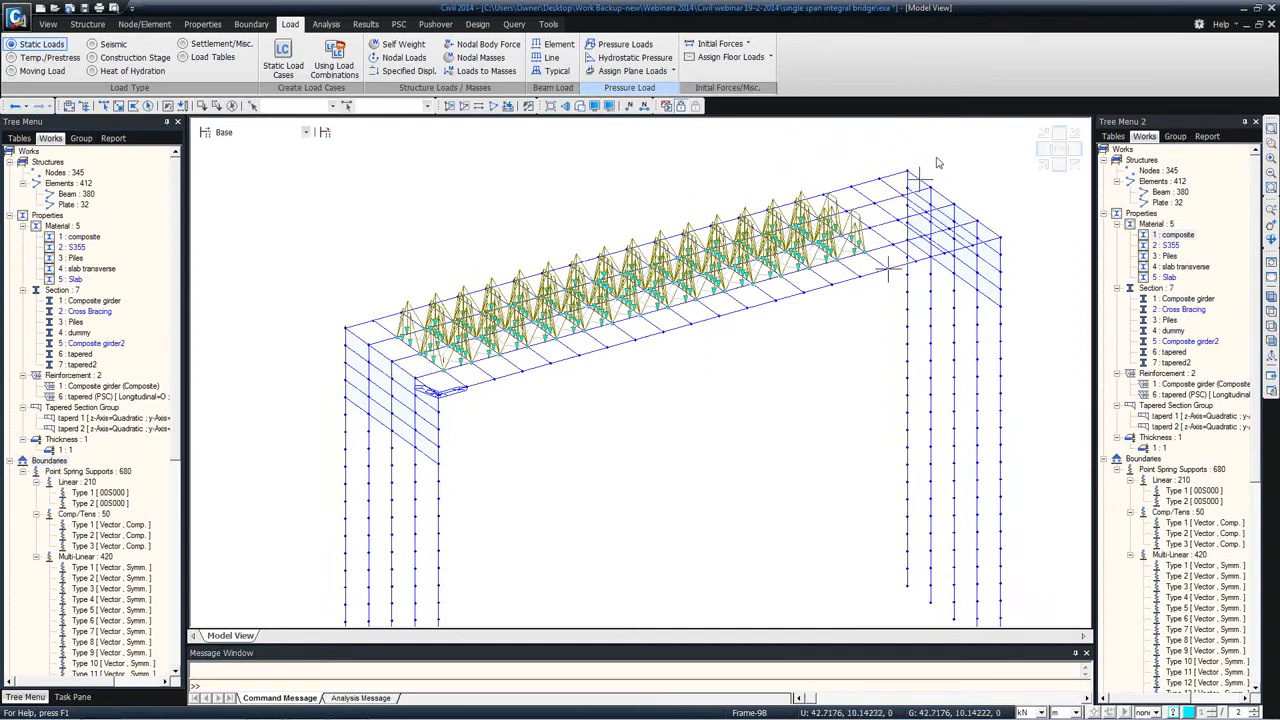
mouse_move(912, 160)
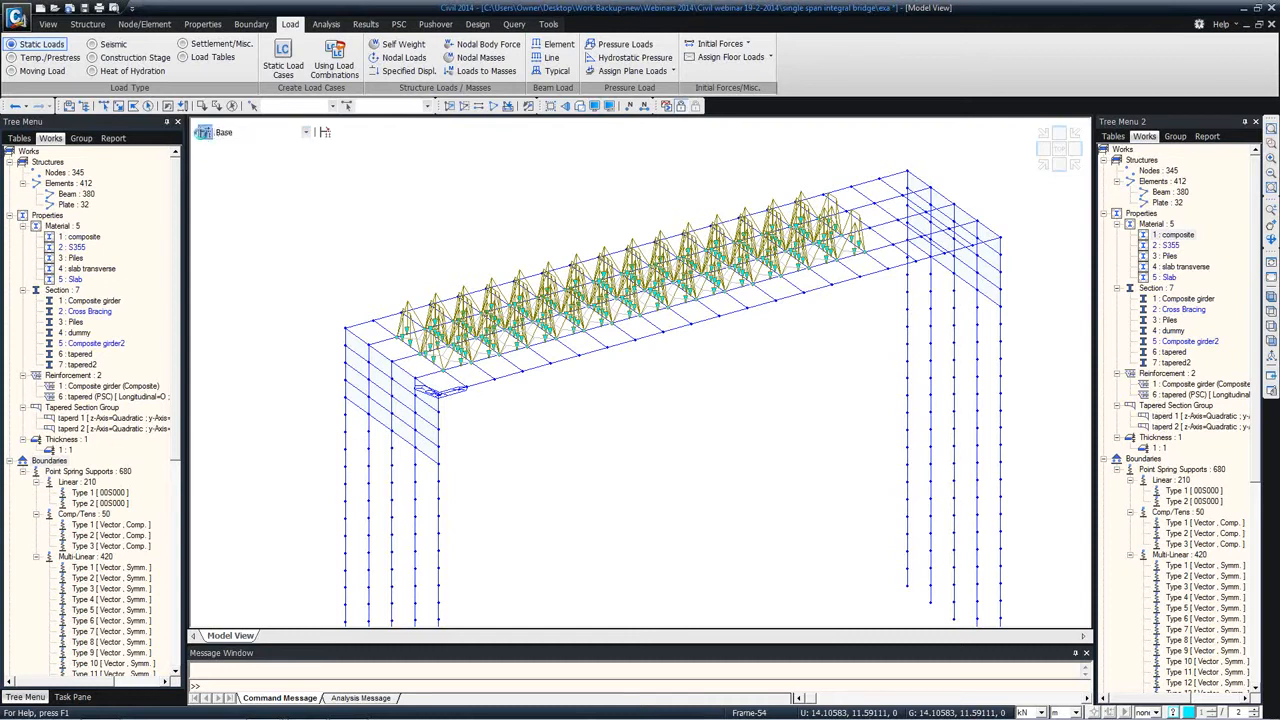
Step: Add a construction stage named Stage 1 with a 28-day duration and activate the Substructure element group at age 0
left_click(203, 132)
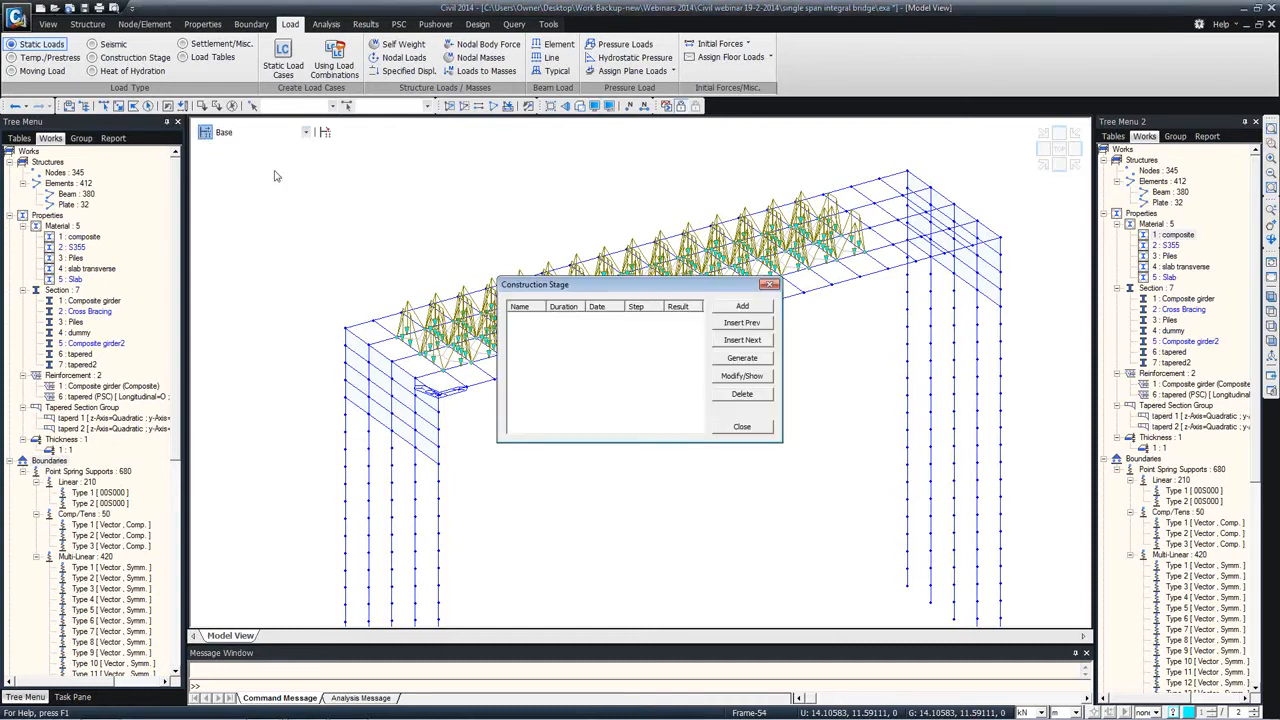
left_click(725, 310)
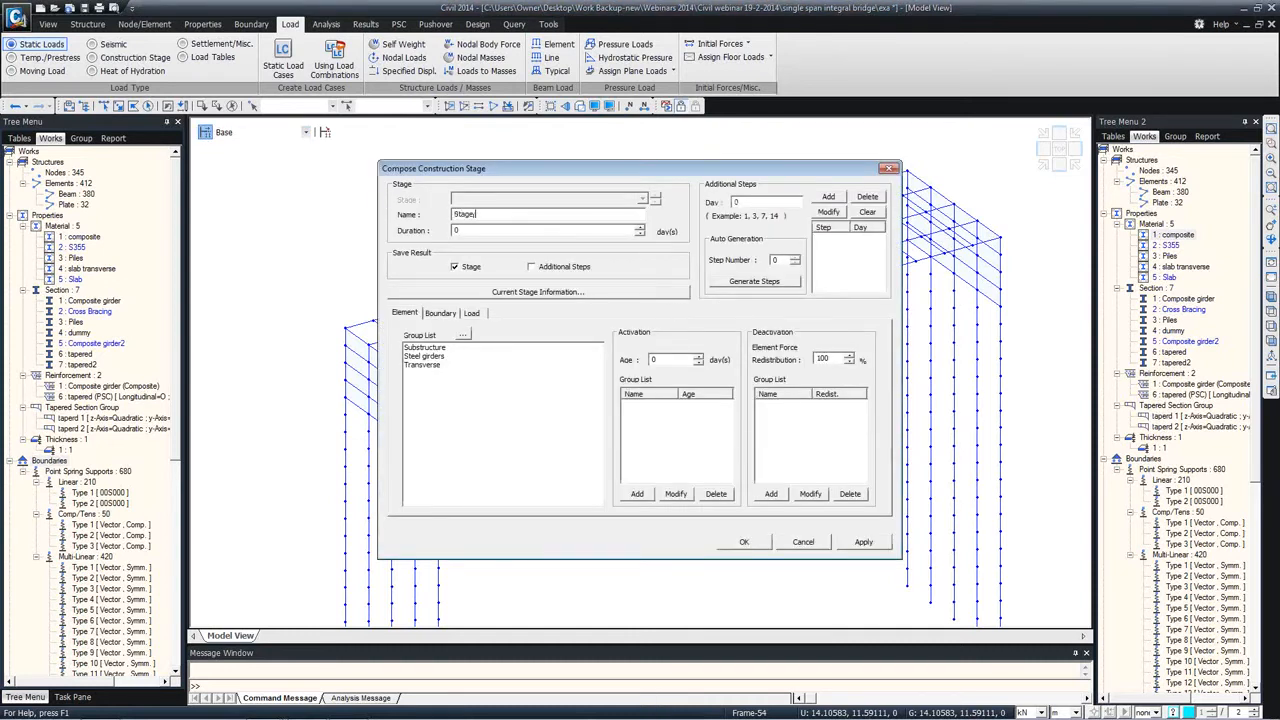
left_click(430, 348)
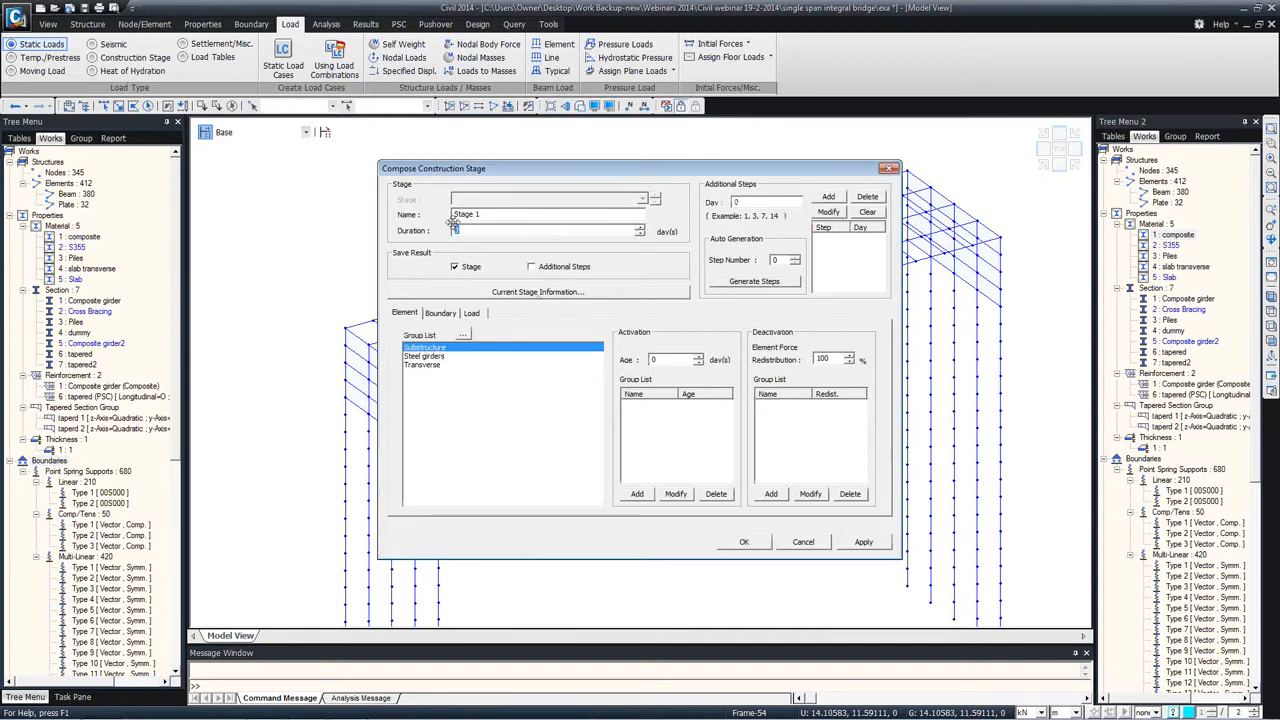
type("28")
left_click(637, 494)
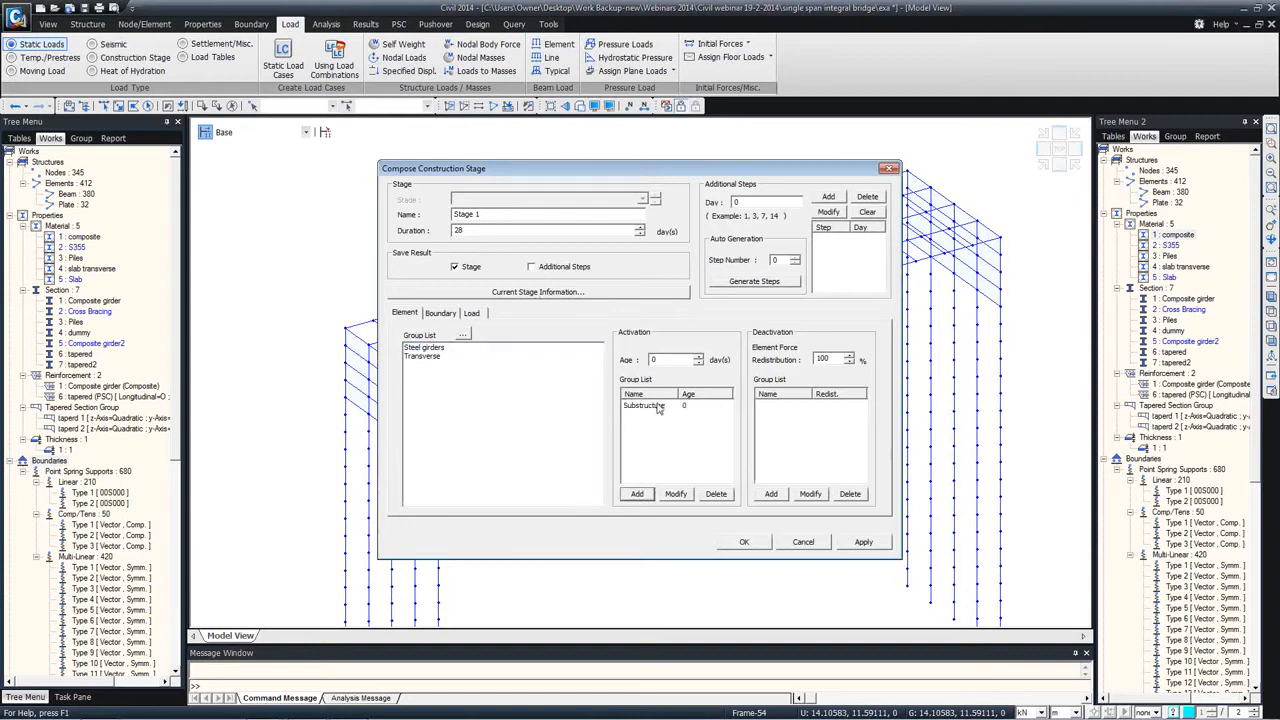
left_click(658, 406)
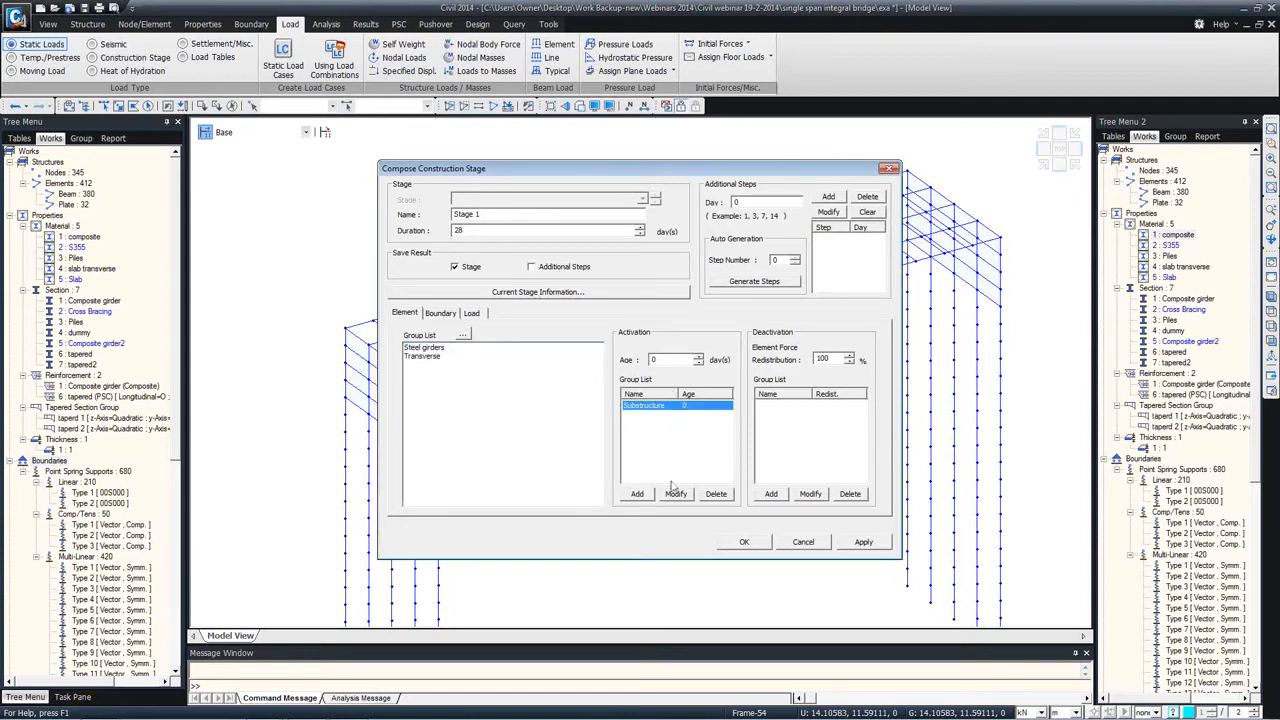
Step: Activate the Soil Springs boundary group in Stage 1 with the deformed support position
left_click(436, 316)
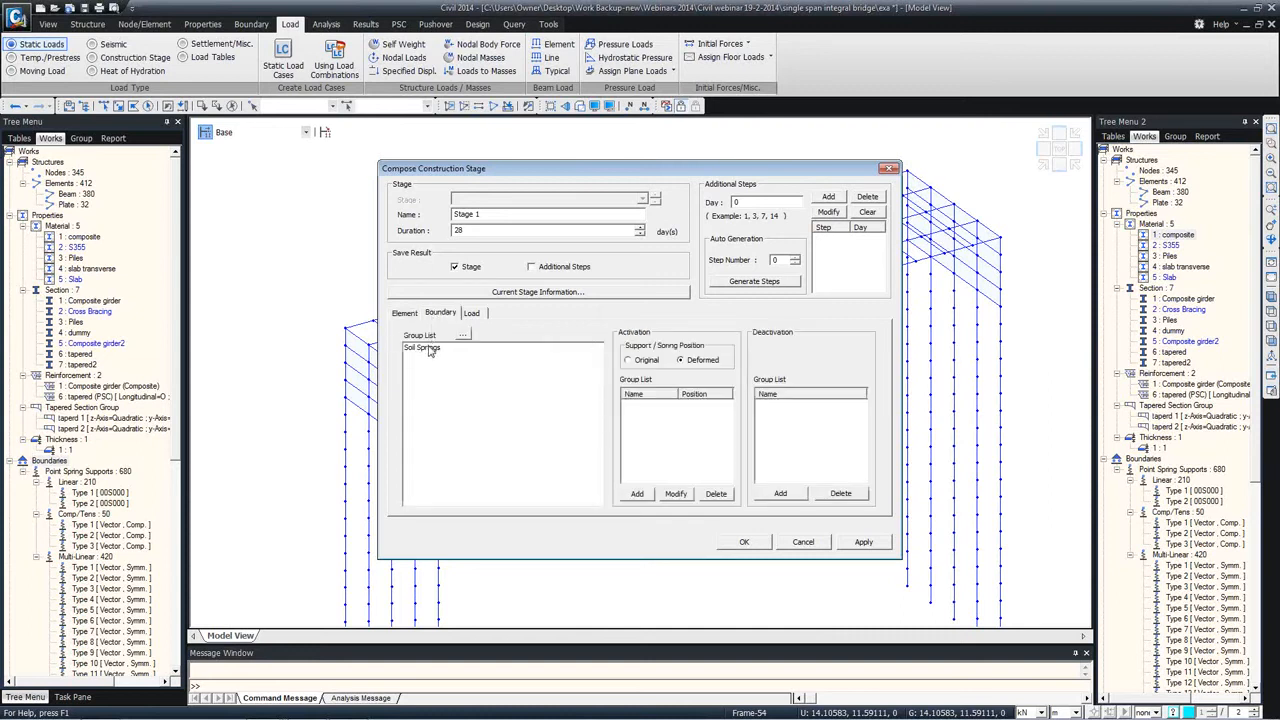
left_click(430, 349)
left_click(637, 494)
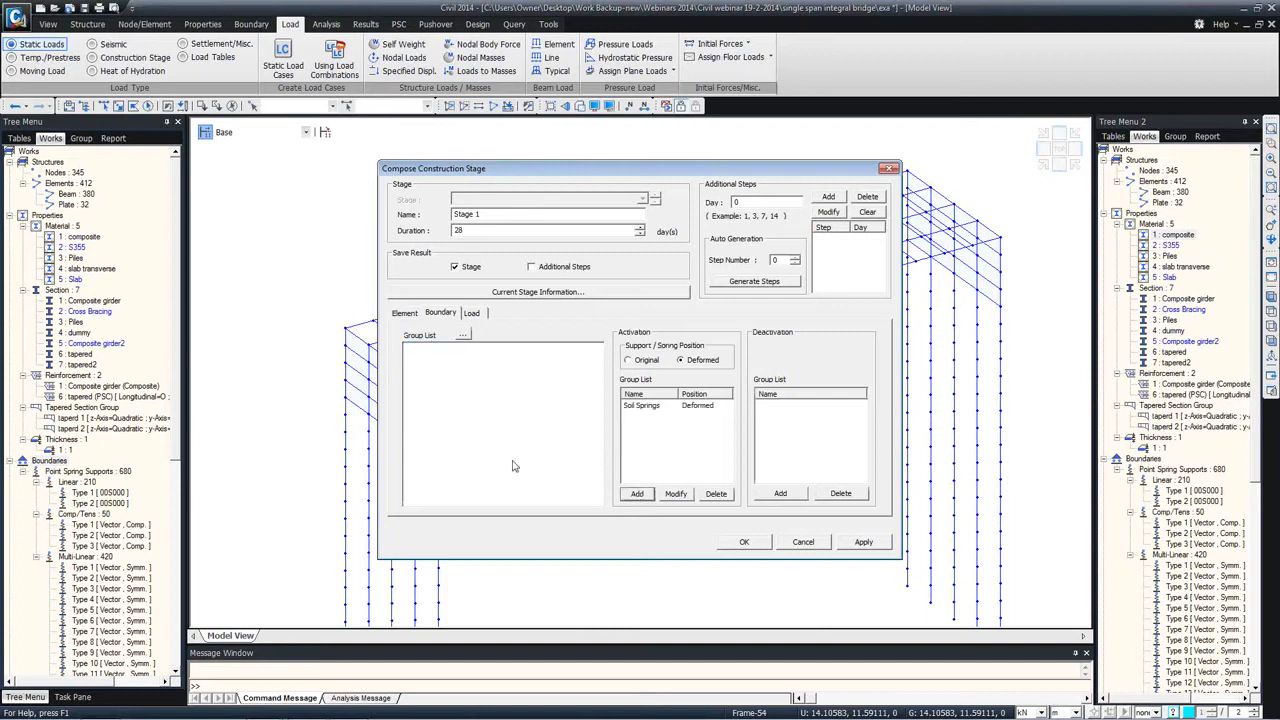
Step: Activate the Self weight and Earth Pressure load groups on the first day of Stage 1 and apply the stage
left_click(470, 313)
left_click(425, 365)
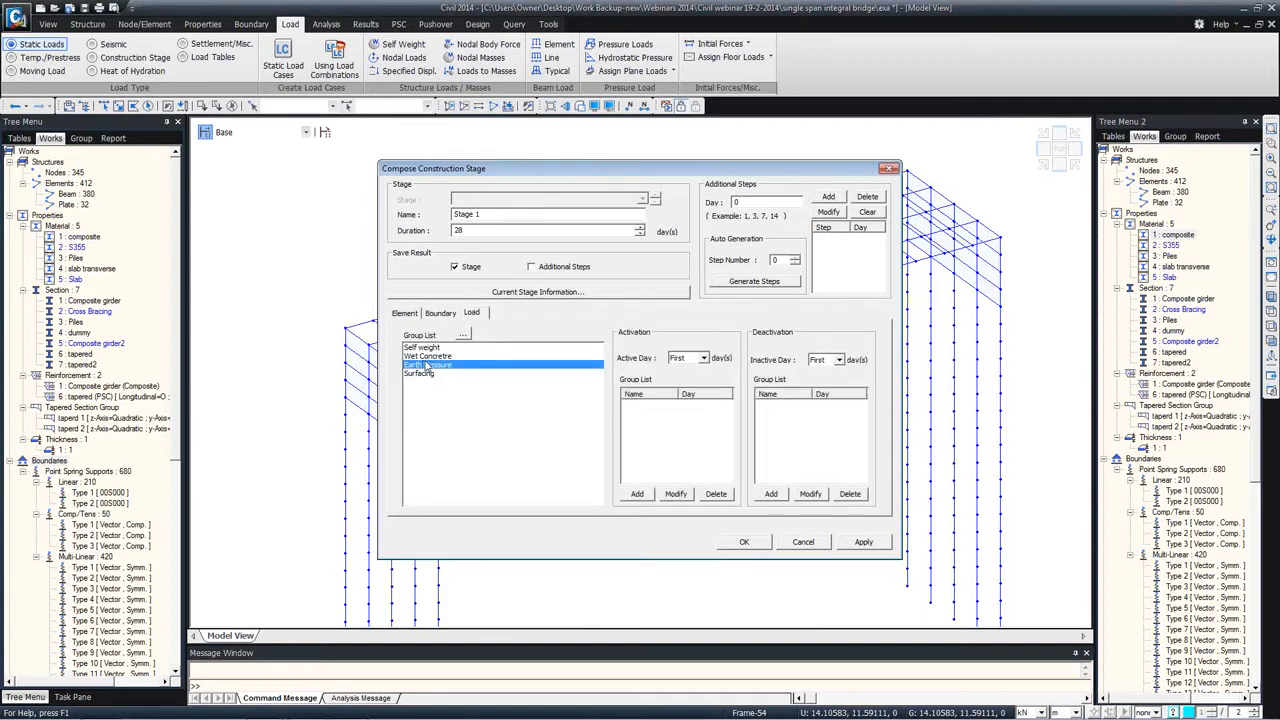
left_click(430, 348, "ctrl")
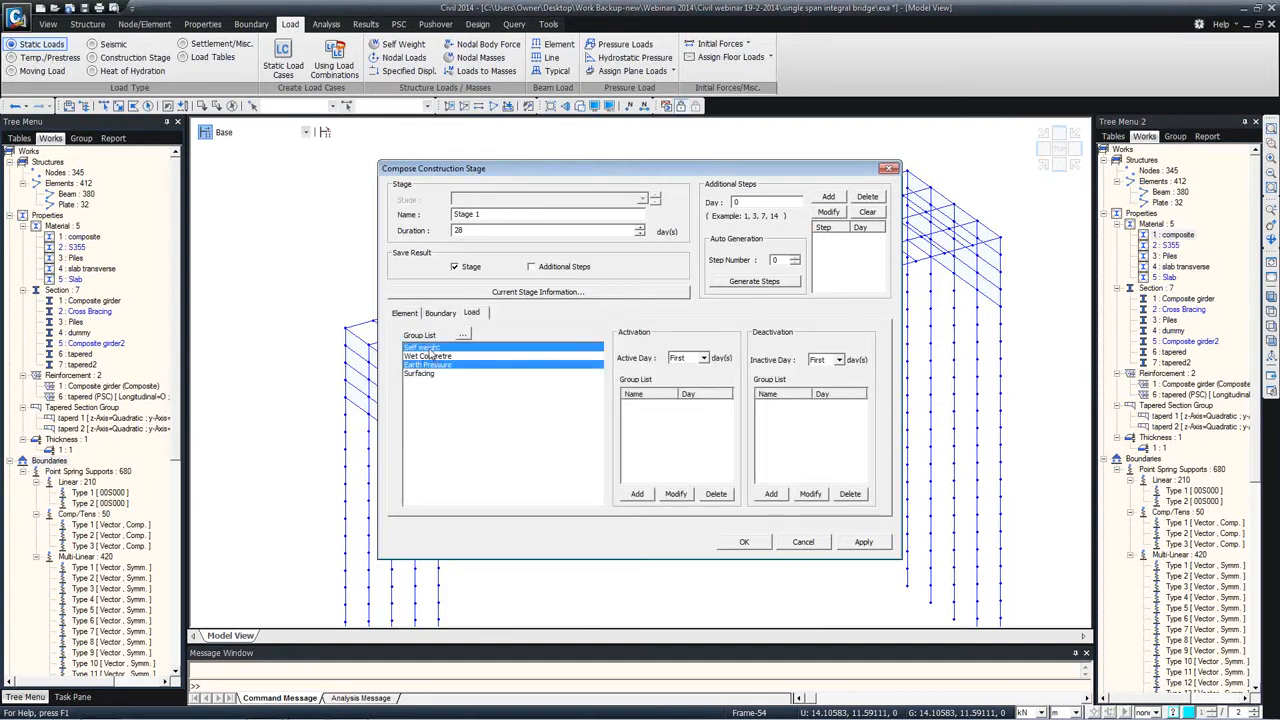
left_click(637, 494)
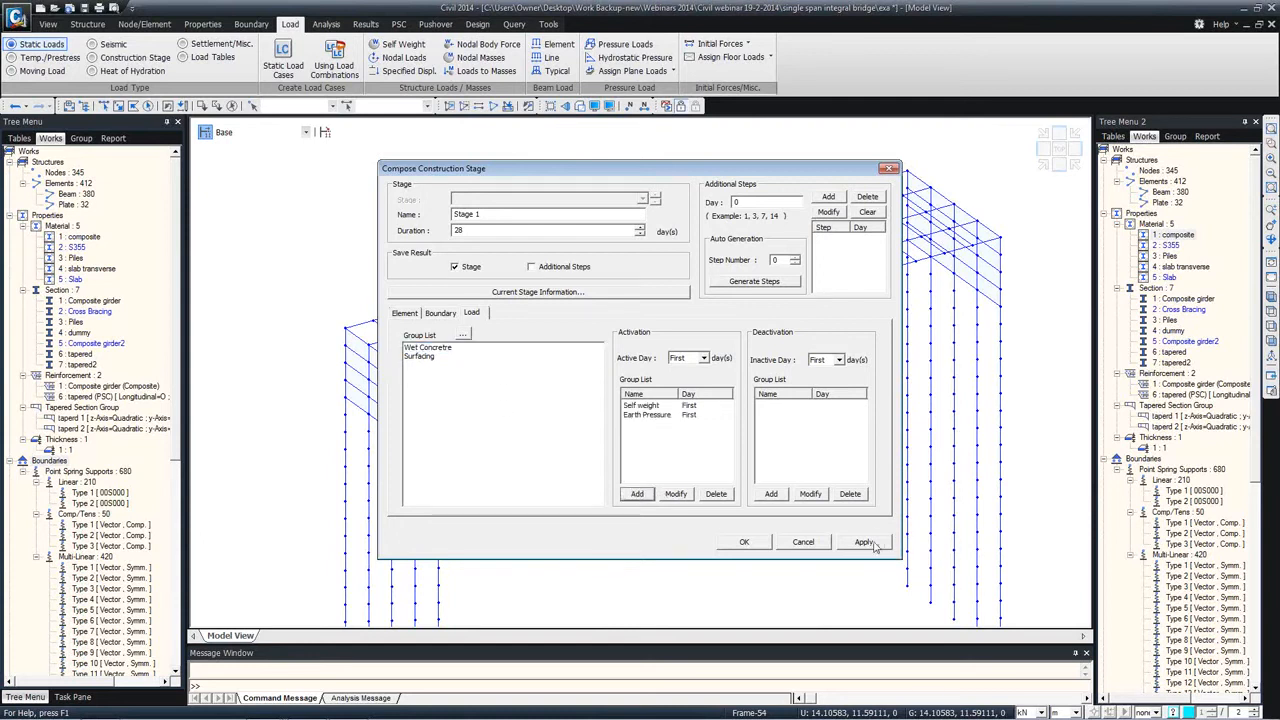
left_click(864, 542)
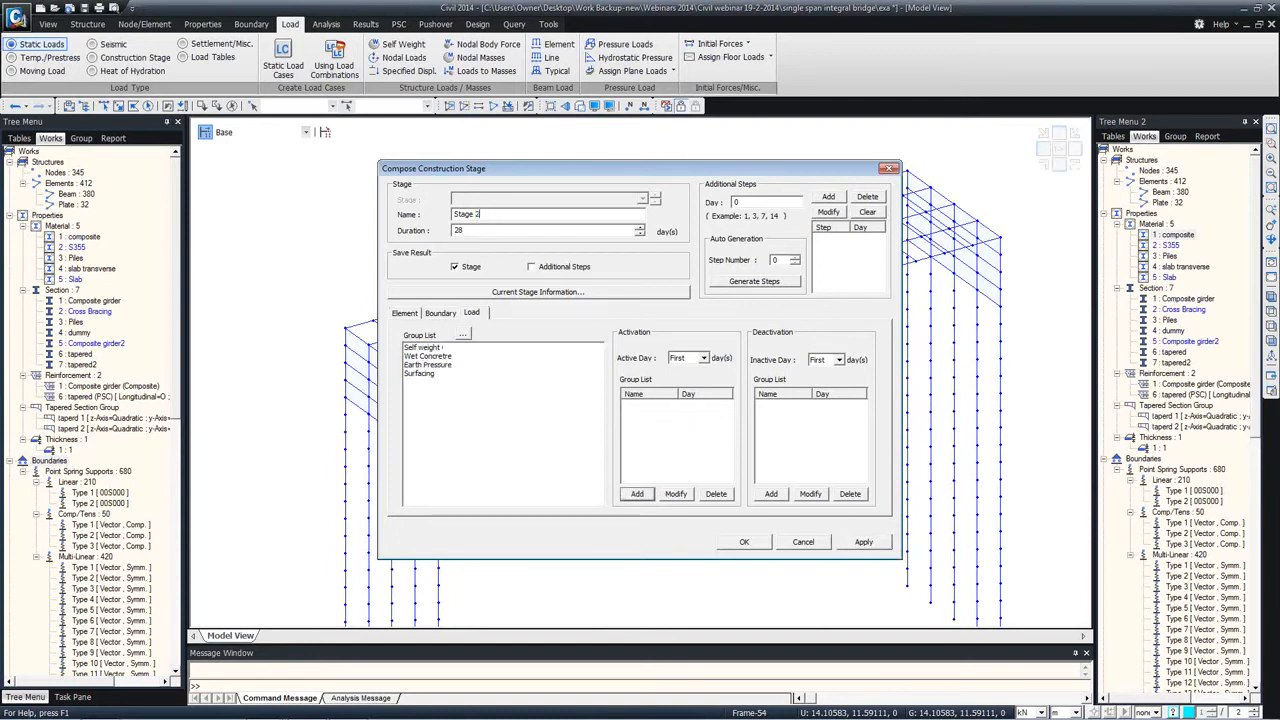
Step: Define Stage 2 with a duration of 7 days and activate the Steel girders element group at age 0
double_click(452, 231)
left_click(405, 313)
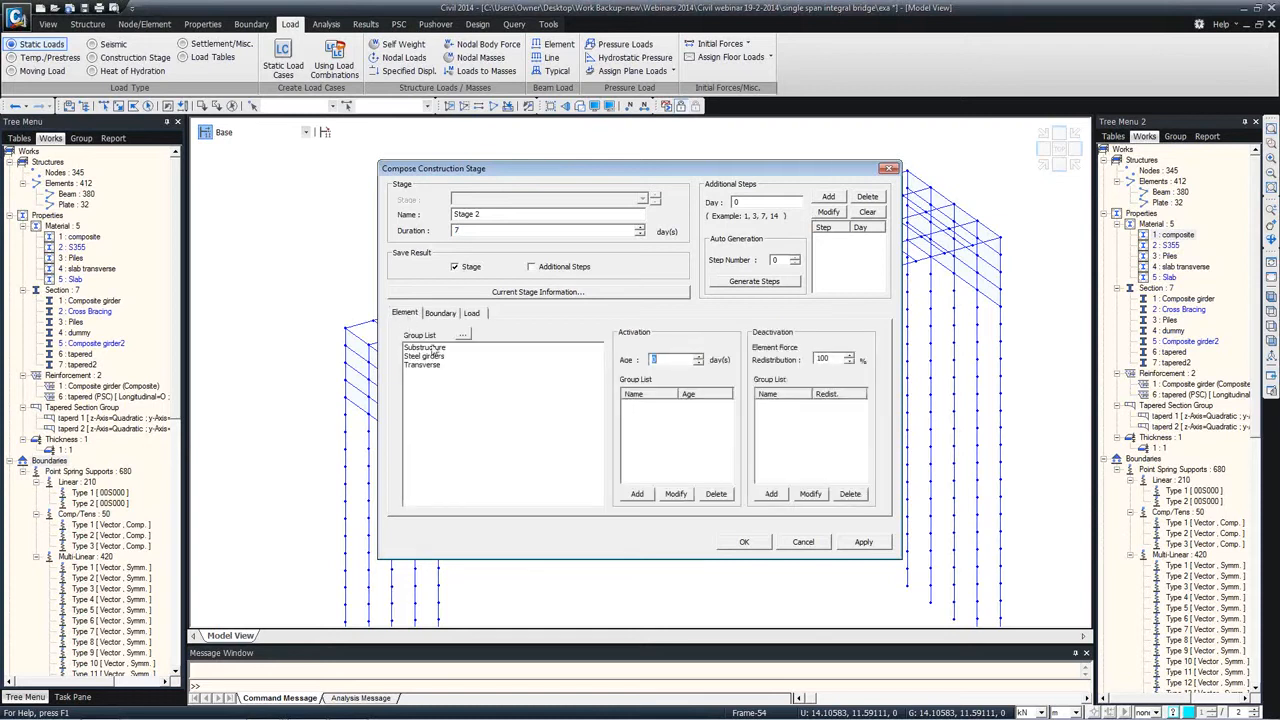
left_click(428, 357)
left_click(637, 493)
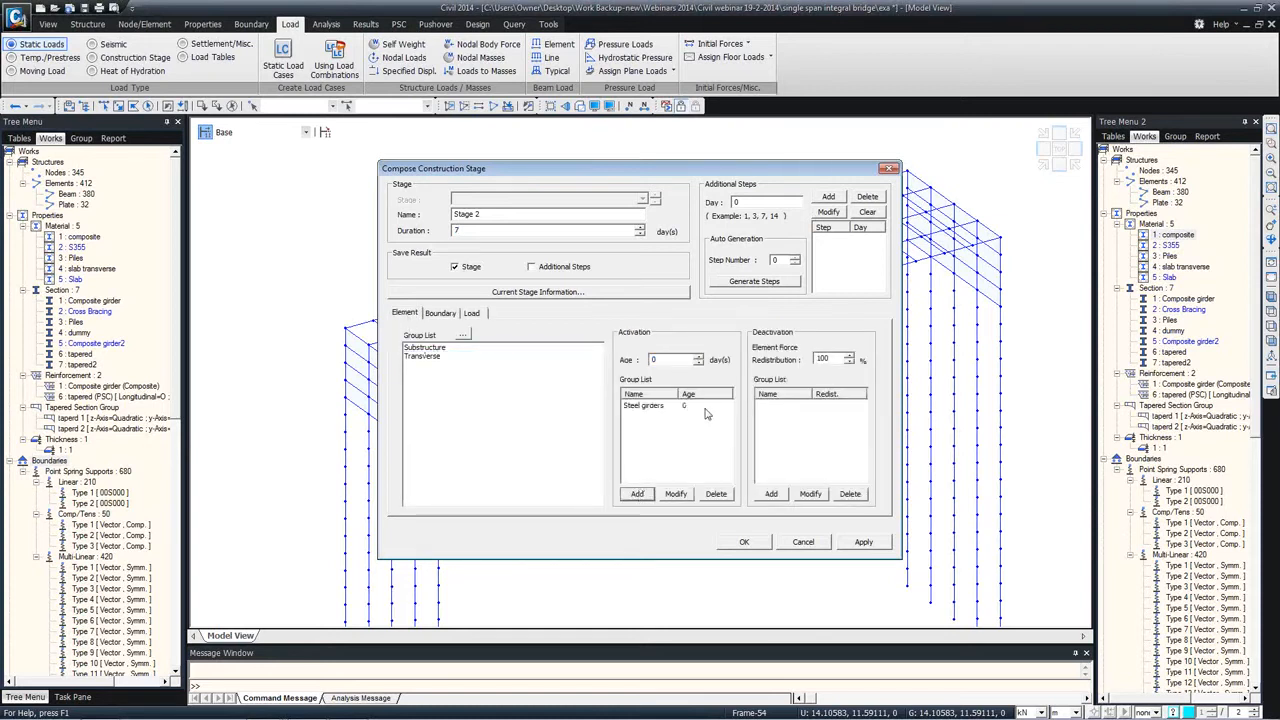
left_click(690, 406)
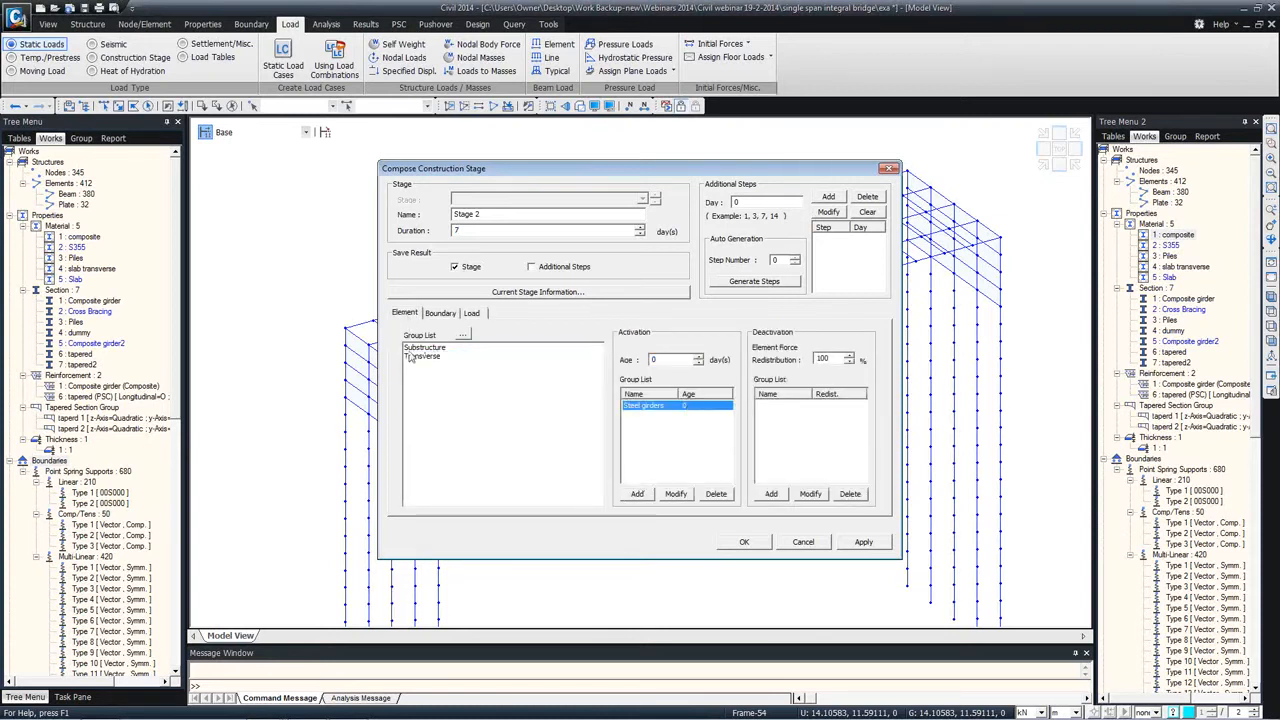
Step: Add an additional step at day 3 to Stage 2, activate the Wet Concretre load group on that day, and apply the stage
left_click(470, 313)
left_click(440, 357)
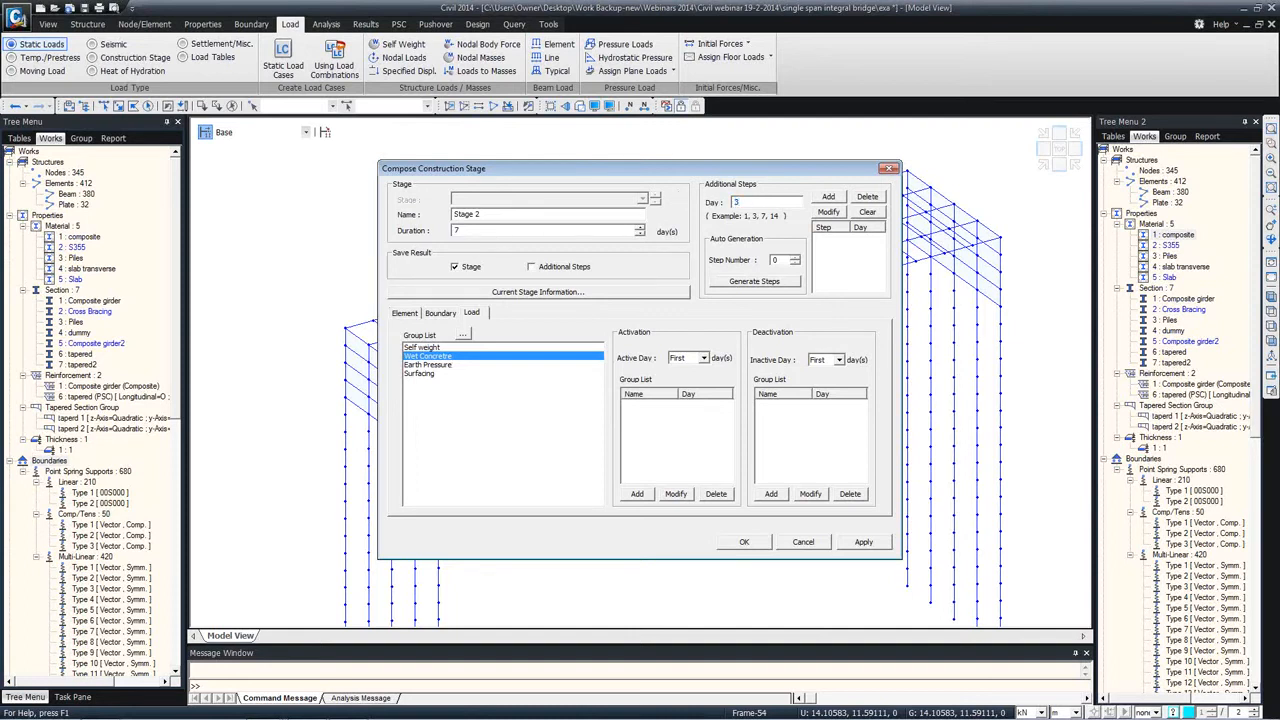
left_click(826, 199)
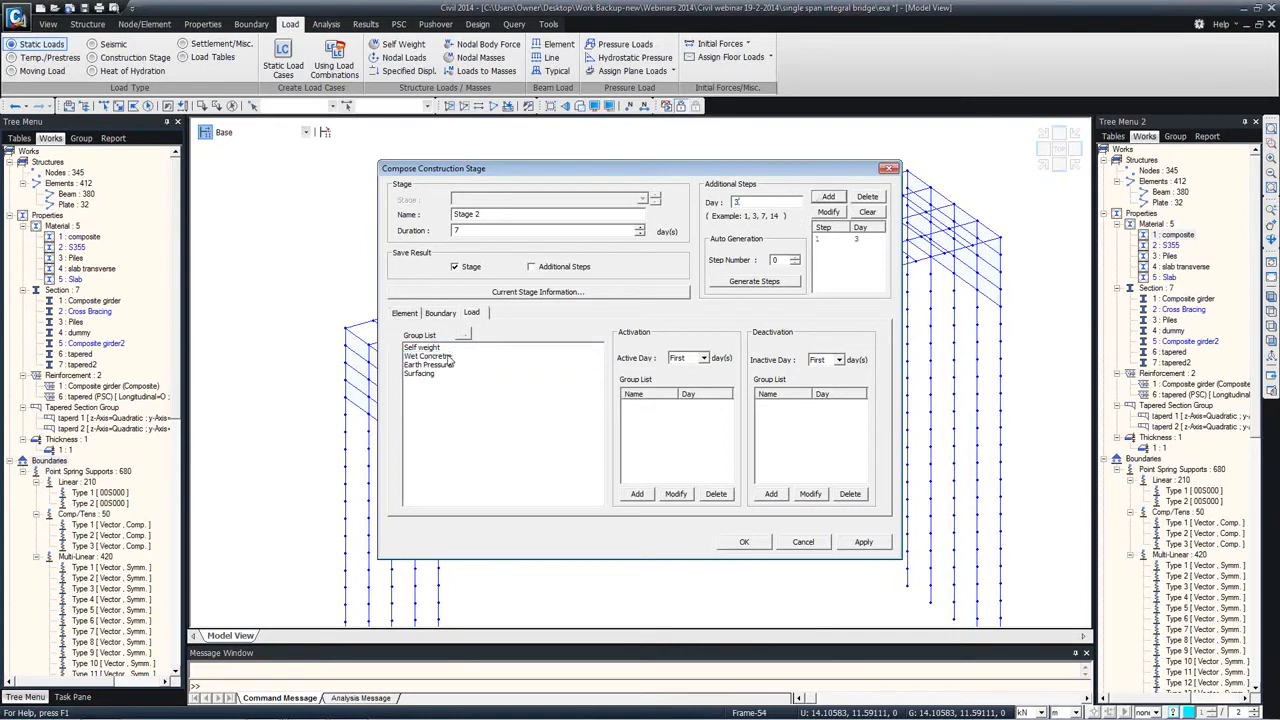
left_click(703, 357)
left_click(686, 384)
left_click(640, 496)
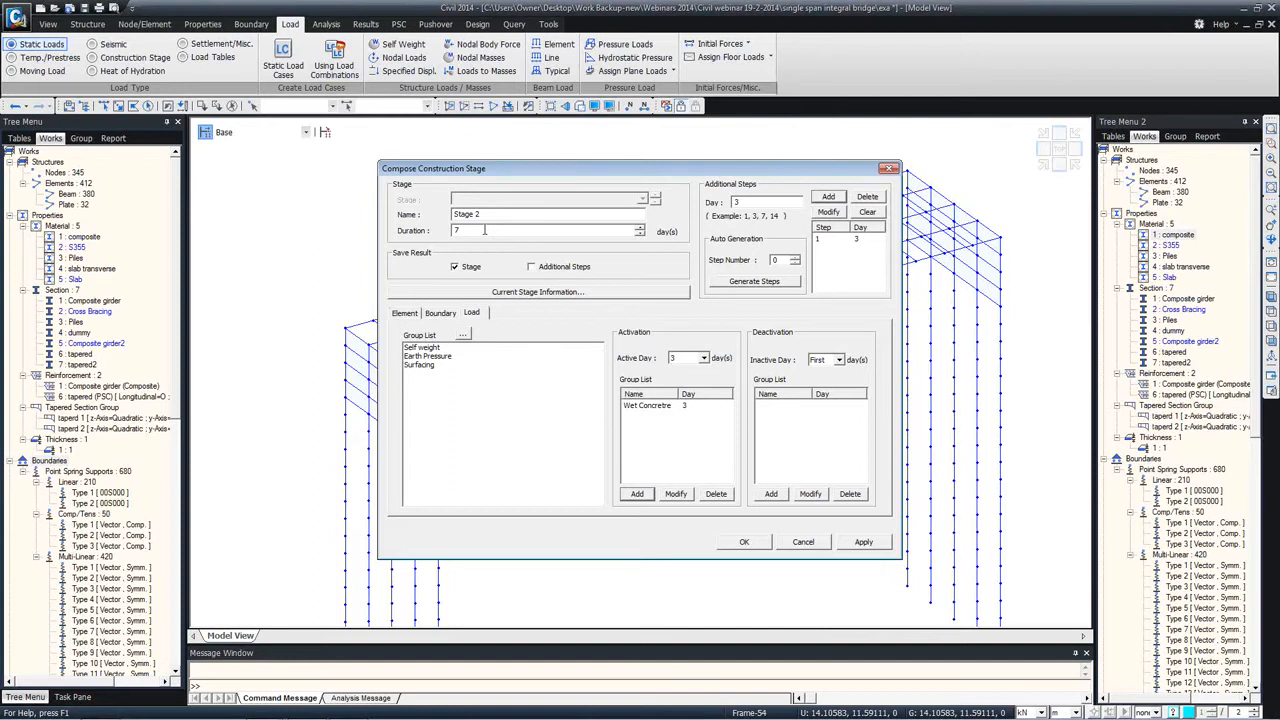
left_click(862, 542)
Step: Define Stage 3 with a duration of 10000 days and activate the Transverse element group at age 0
left_click_drag(477, 214, 483, 214)
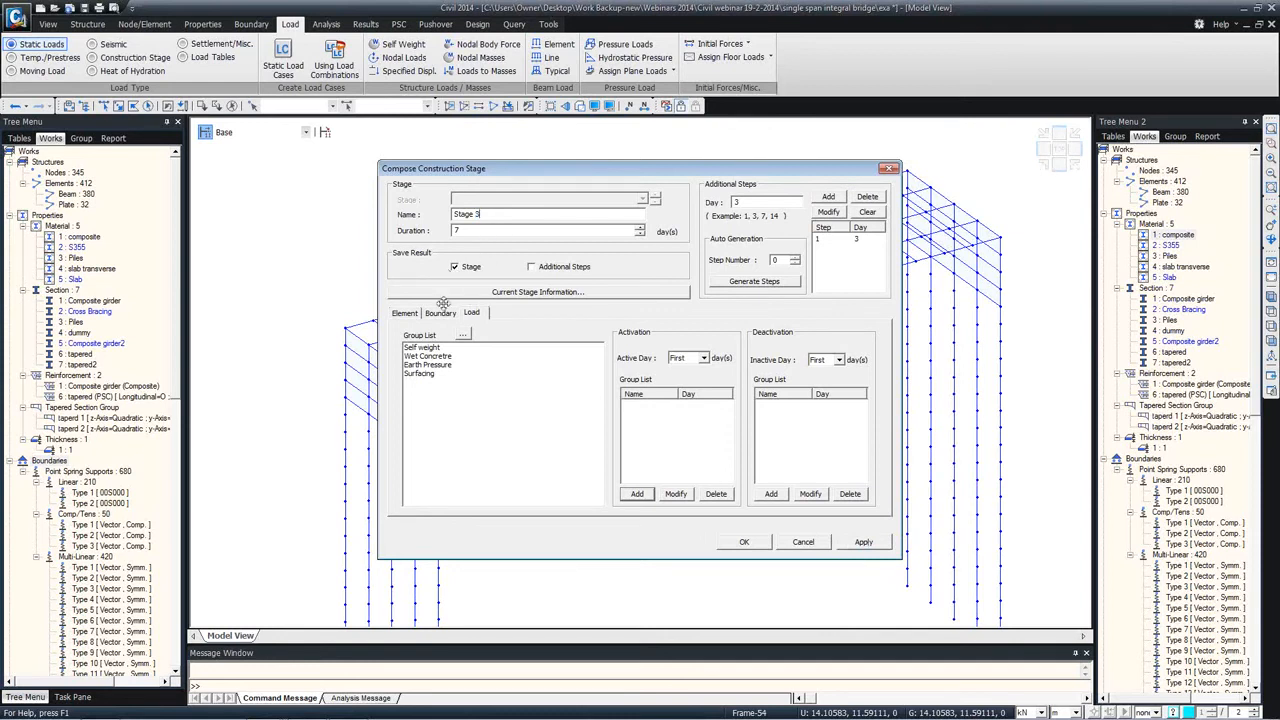
left_click_drag(475, 231, 433, 232)
left_click(406, 312)
left_click(432, 365)
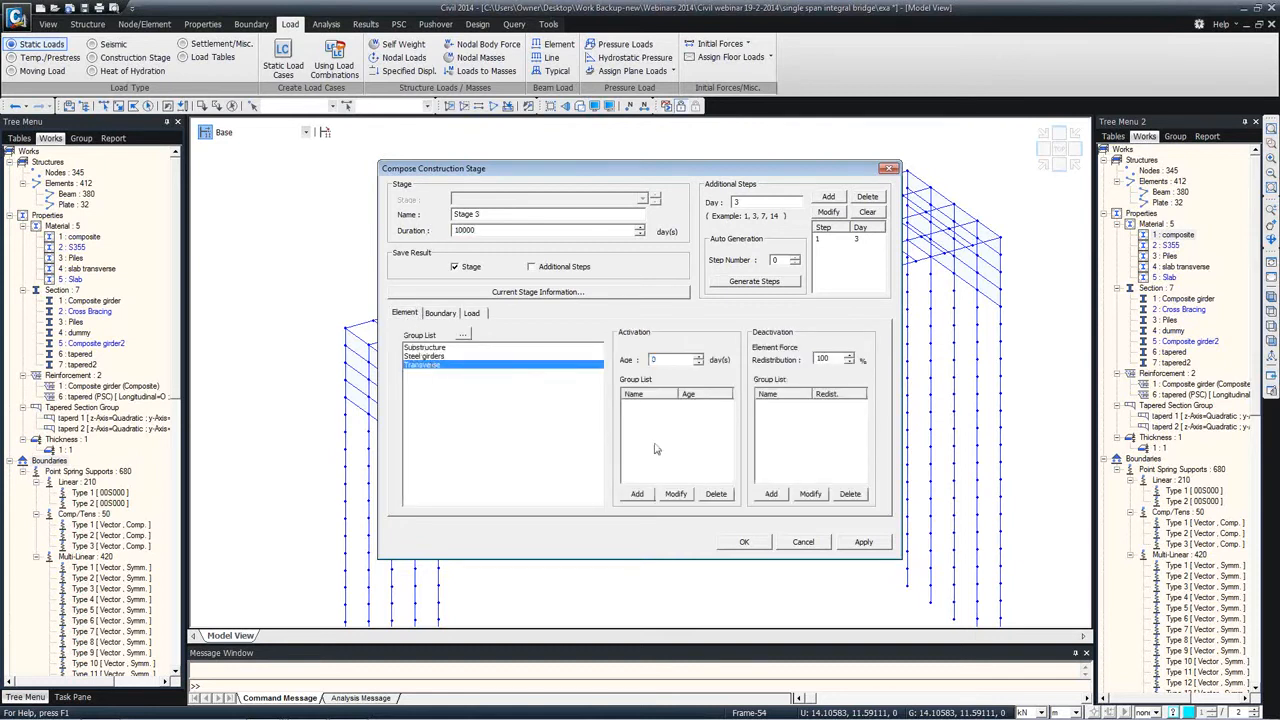
left_click(637, 494)
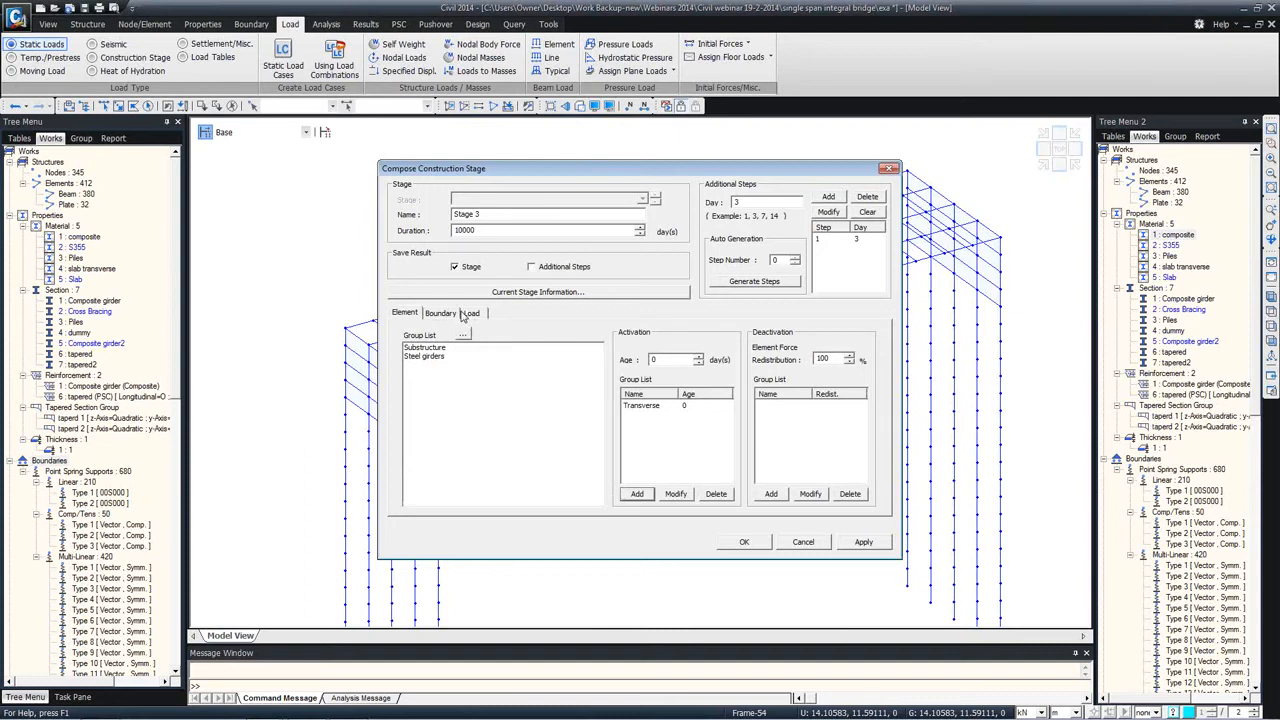
Step: Activate the Surfacing load group on the first day of Stage 3
left_click(458, 313)
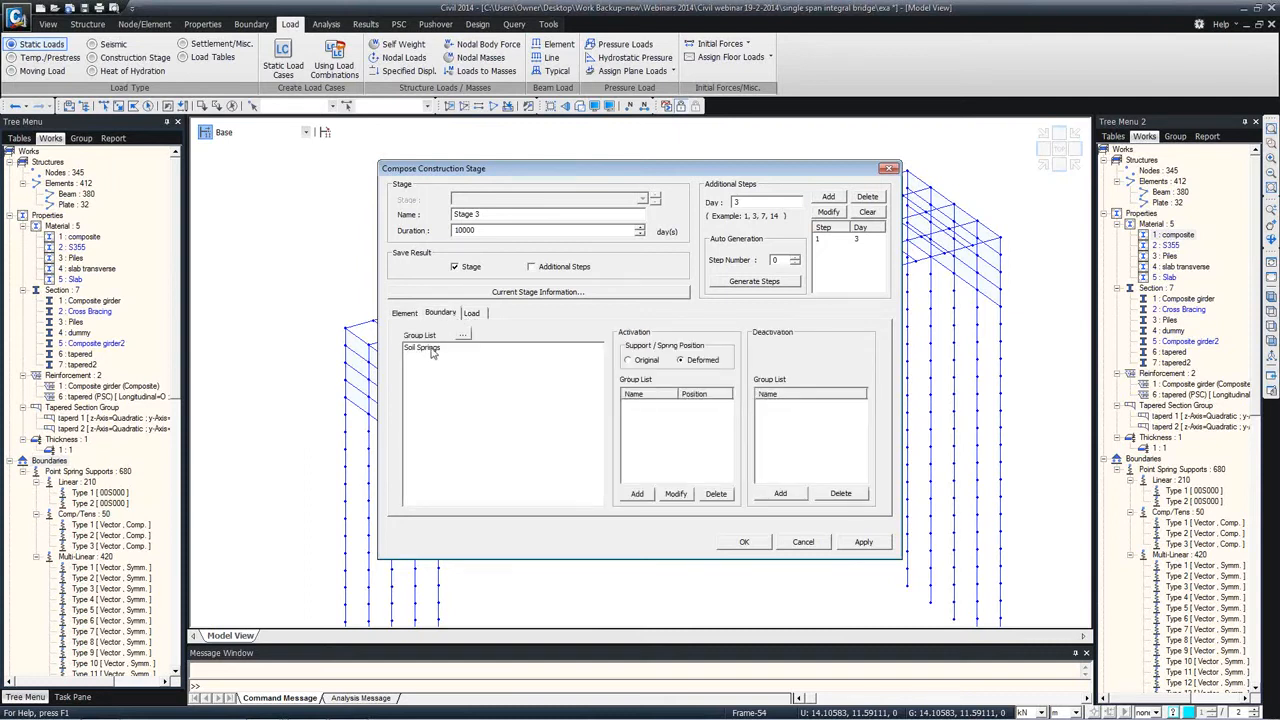
left_click(469, 315)
left_click(430, 375)
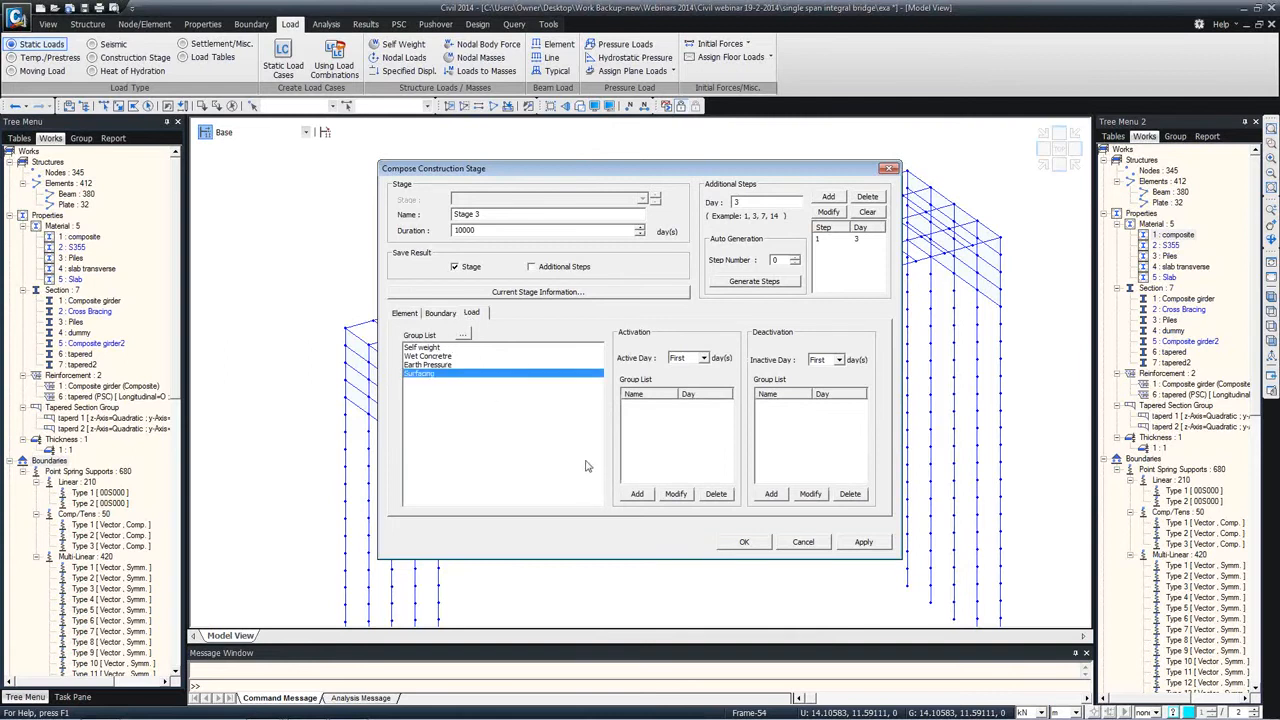
left_click(638, 494)
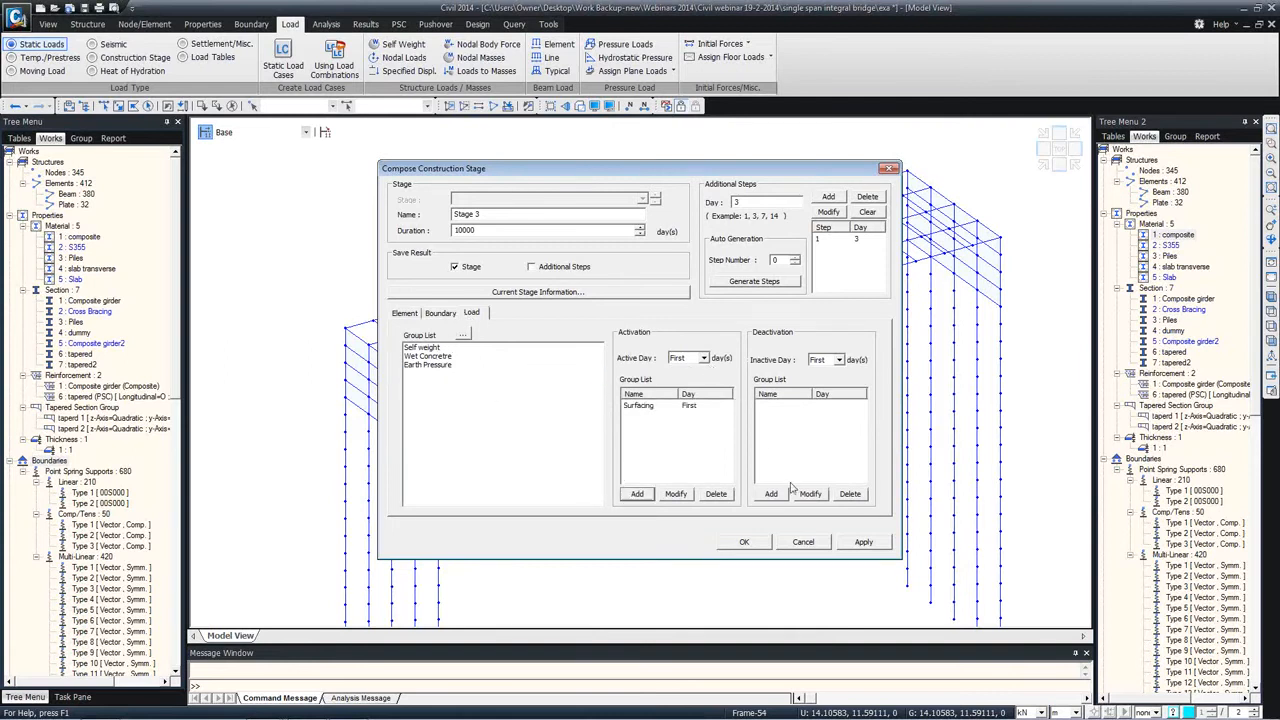
Step: Add an additional step at day 28 to Stage 3, change the Surfacing load's active day to 28, and finish the construction stage definition
left_click(690, 405)
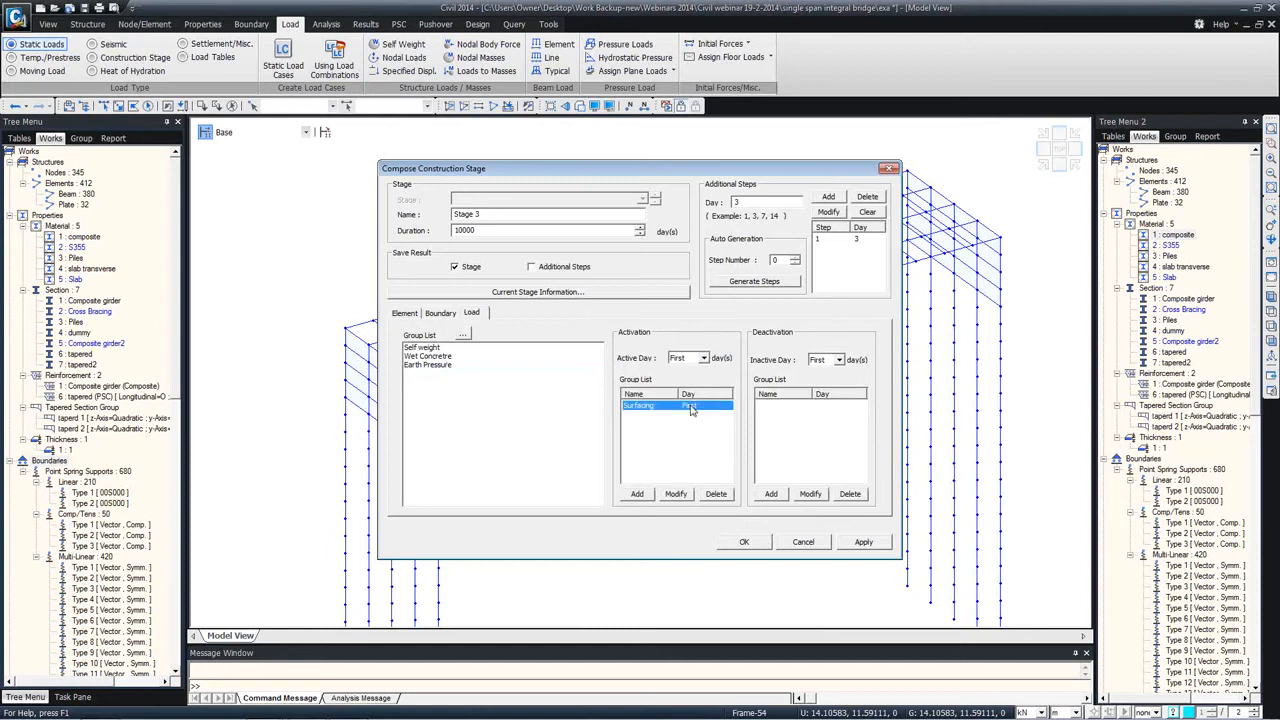
left_click_drag(748, 203, 722, 198)
type("28")
left_click(829, 197)
left_click(690, 405)
left_click(703, 358)
left_click(686, 397)
left_click(676, 494)
left_click(744, 544)
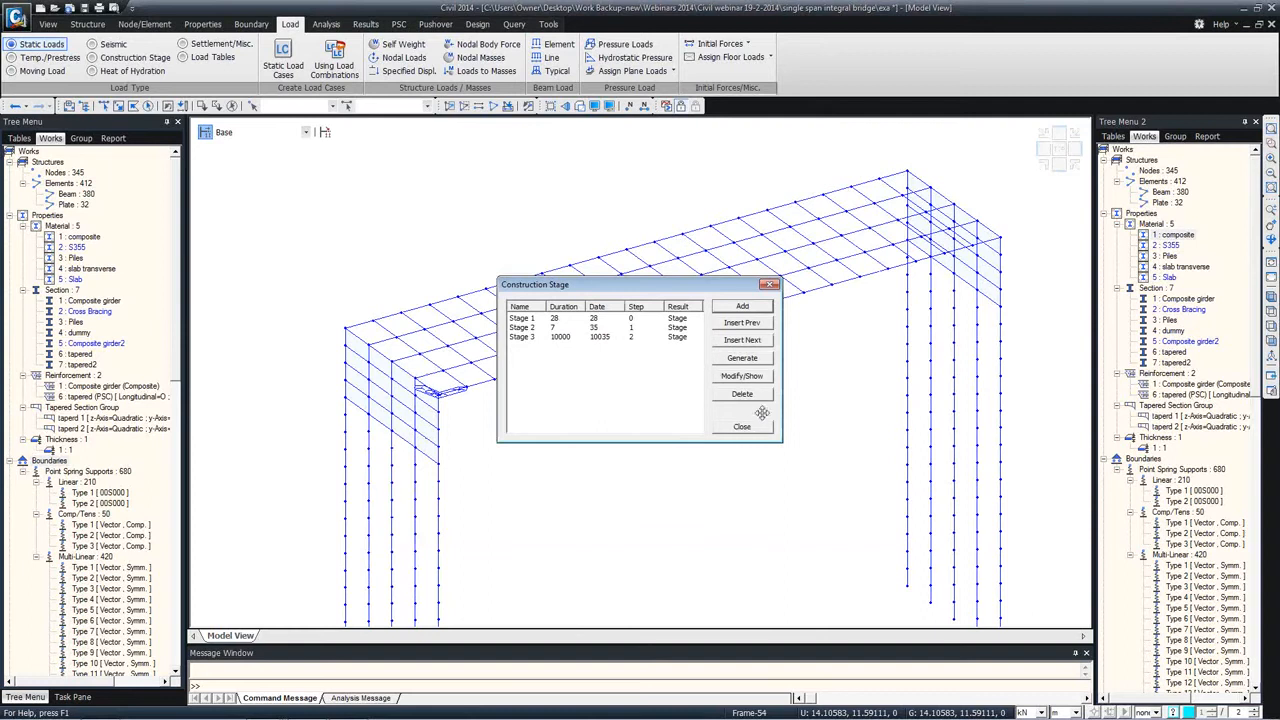
left_click(742, 428)
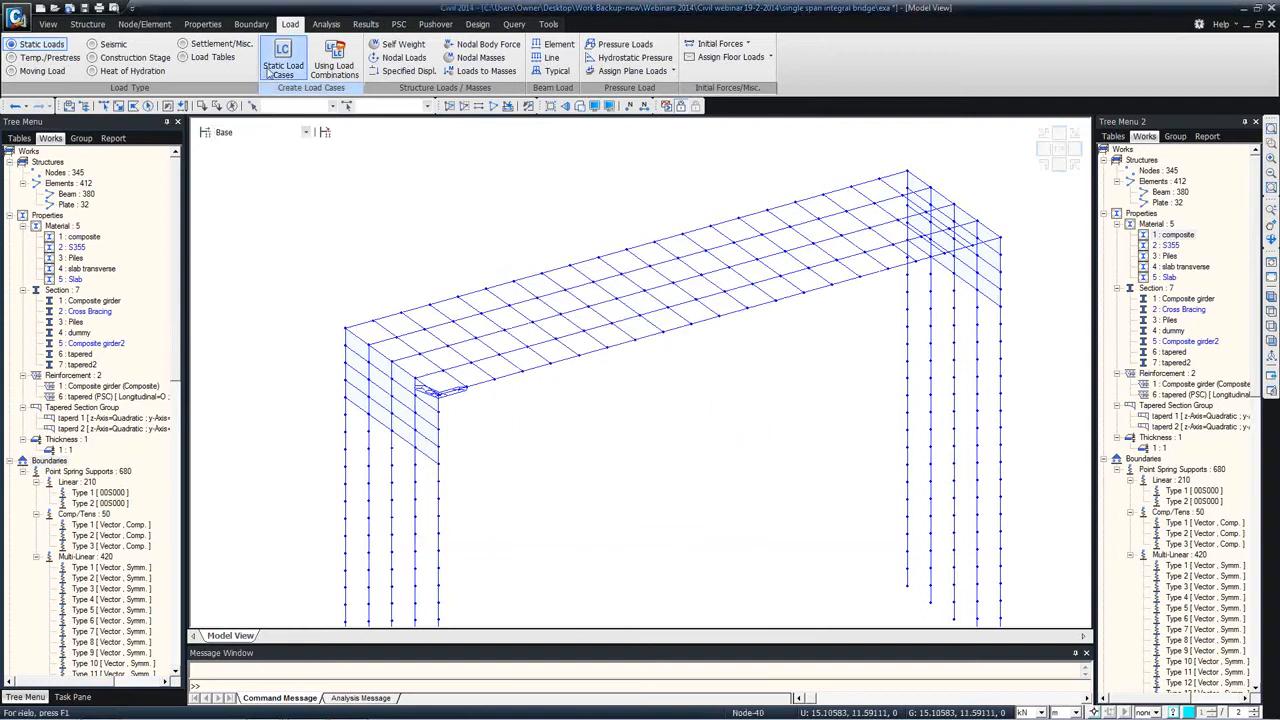
left_click(324, 133)
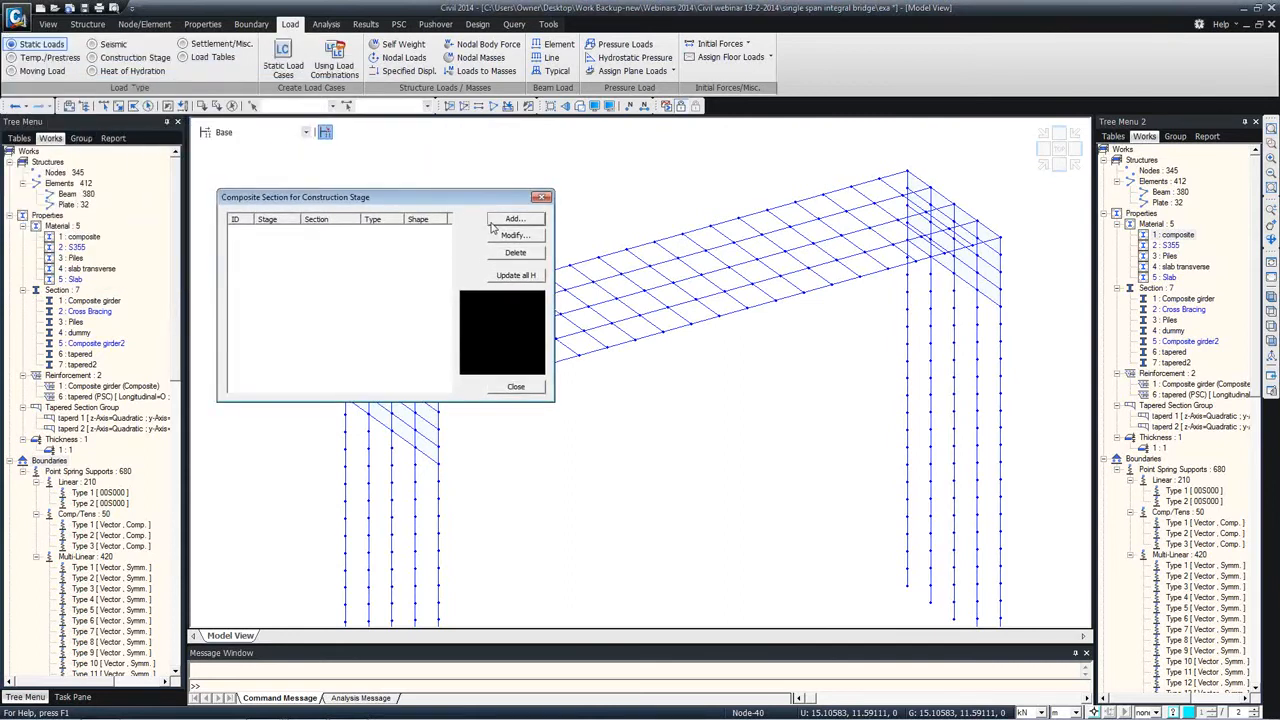
left_click(494, 223)
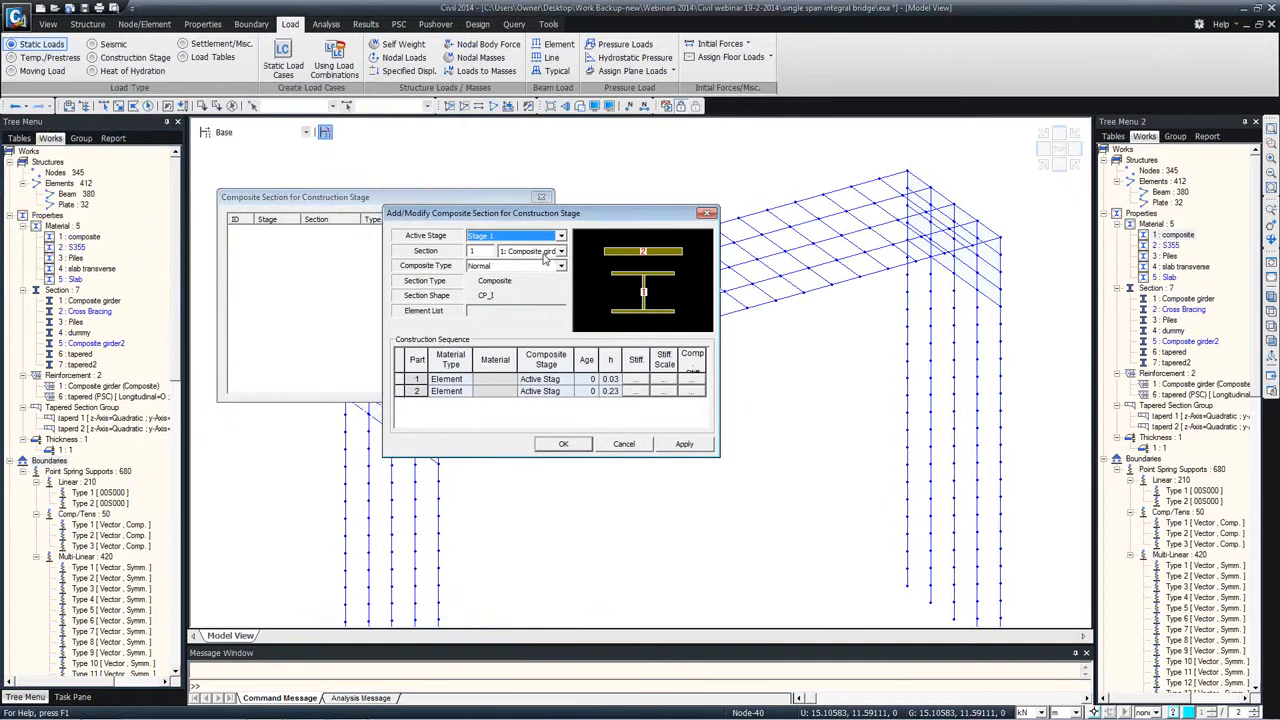
left_click(545, 254)
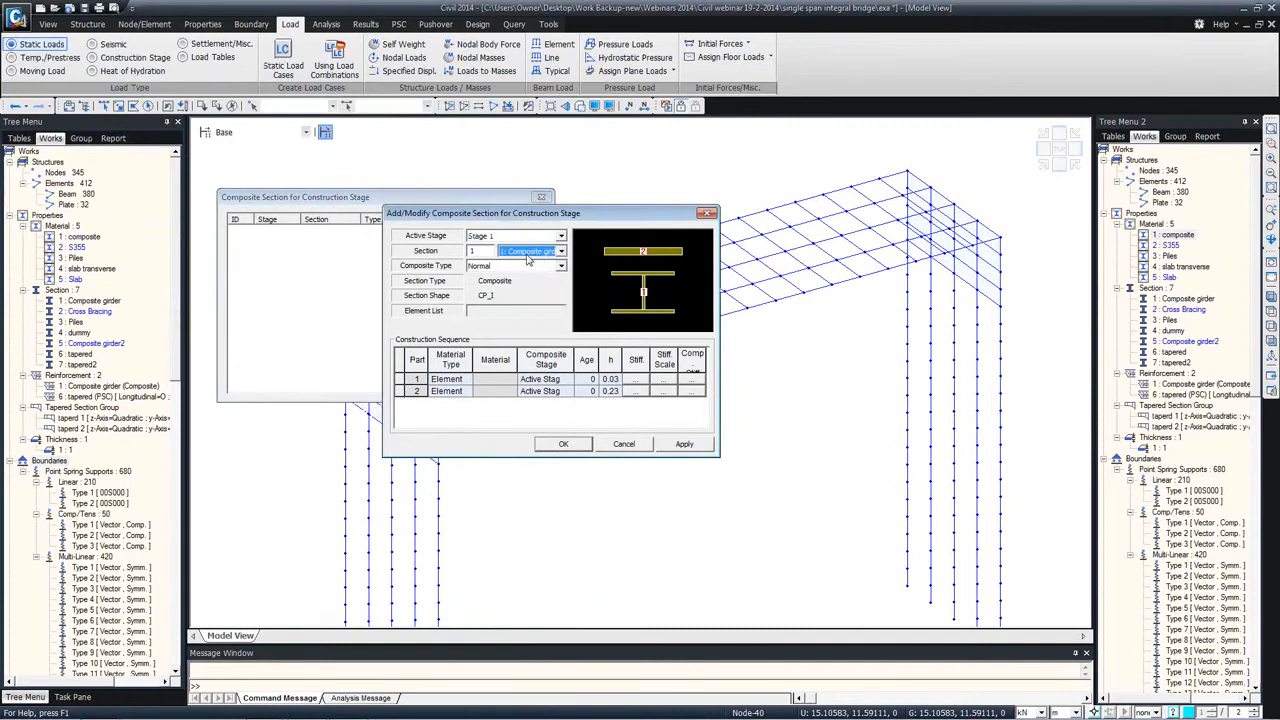
left_click(546, 256)
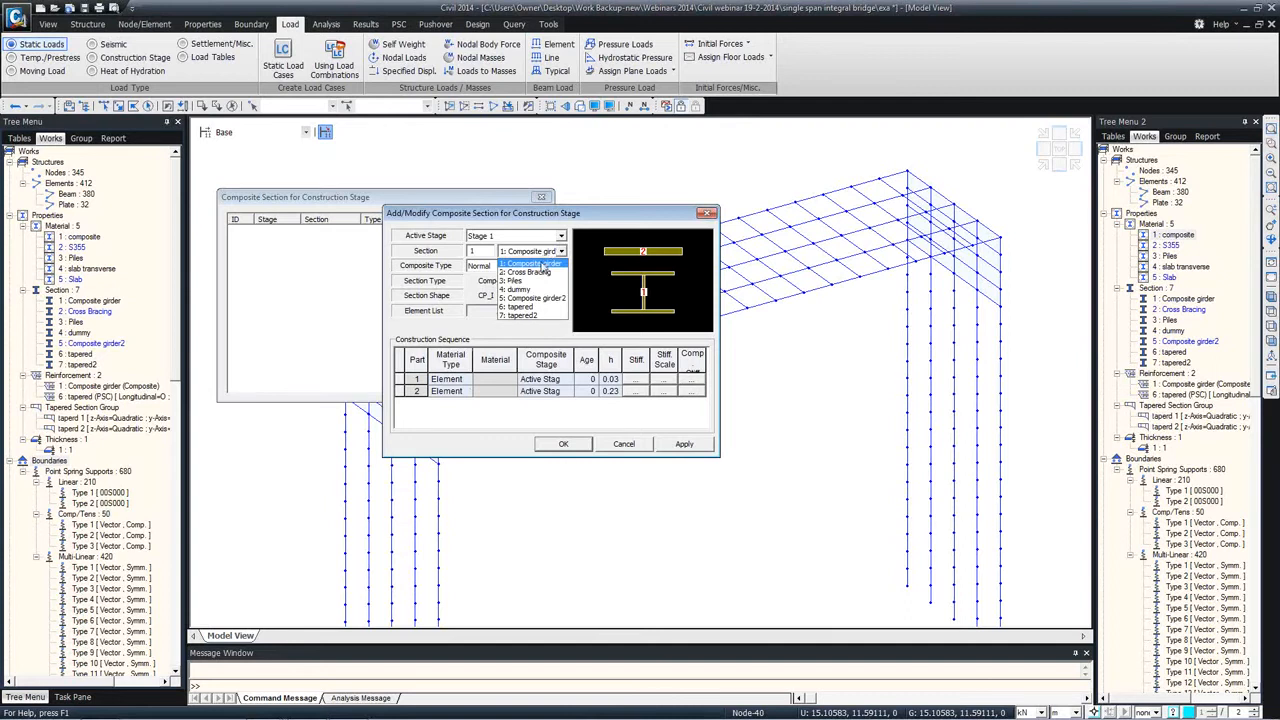
left_click(520, 264)
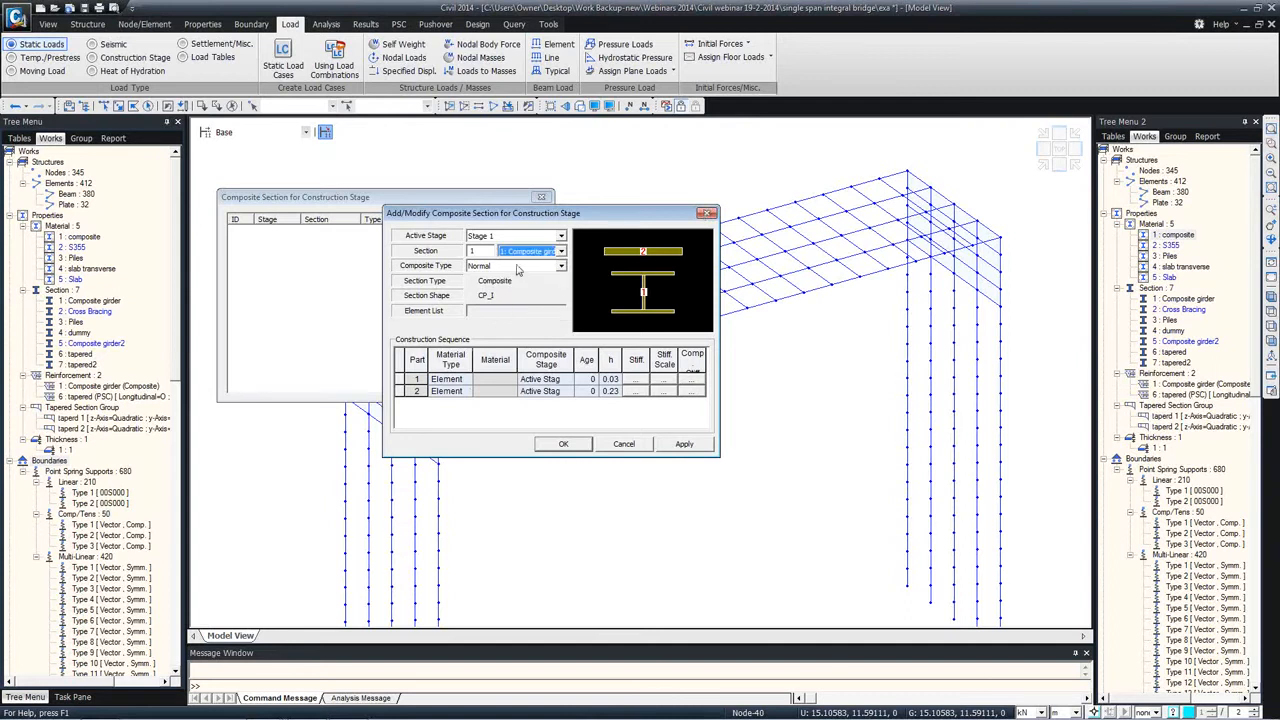
left_click(707, 213)
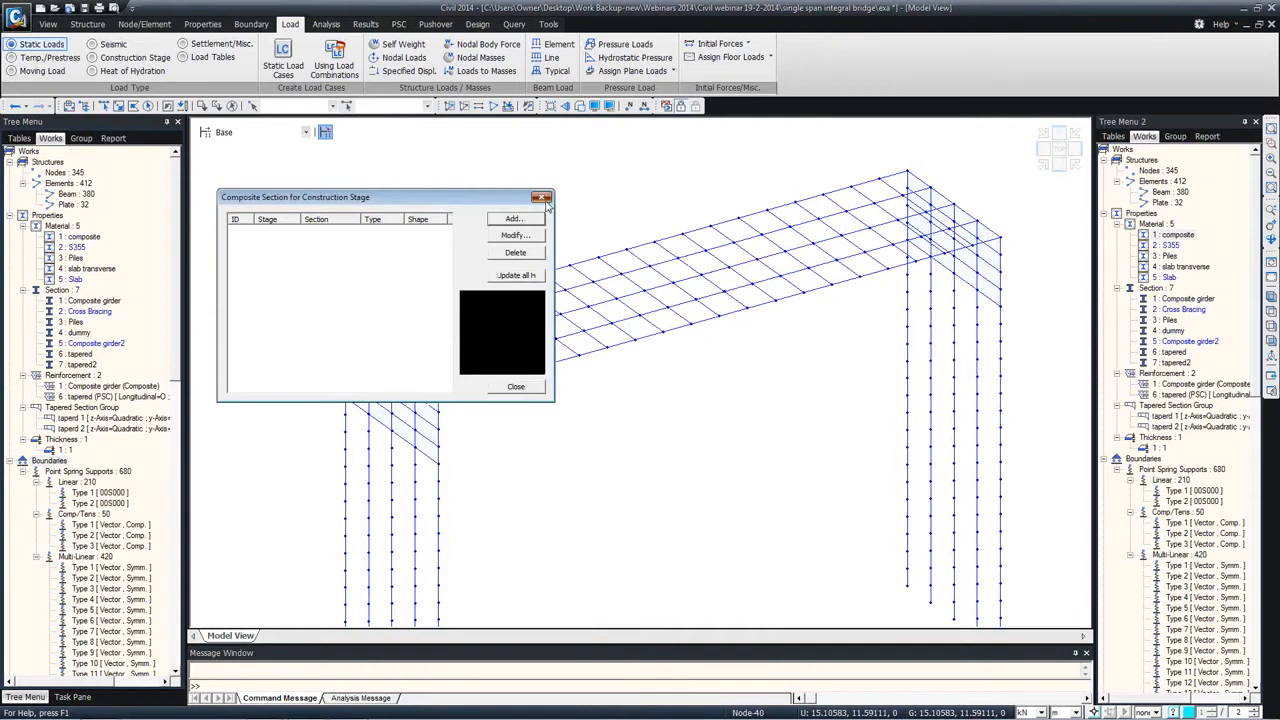
left_click(541, 196)
Step: Display the model at Stage 1 and Stage 2, and return to the Base stage
left_click(260, 132)
left_click(240, 154)
left_click(250, 132)
left_click(252, 163)
left_click(274, 133)
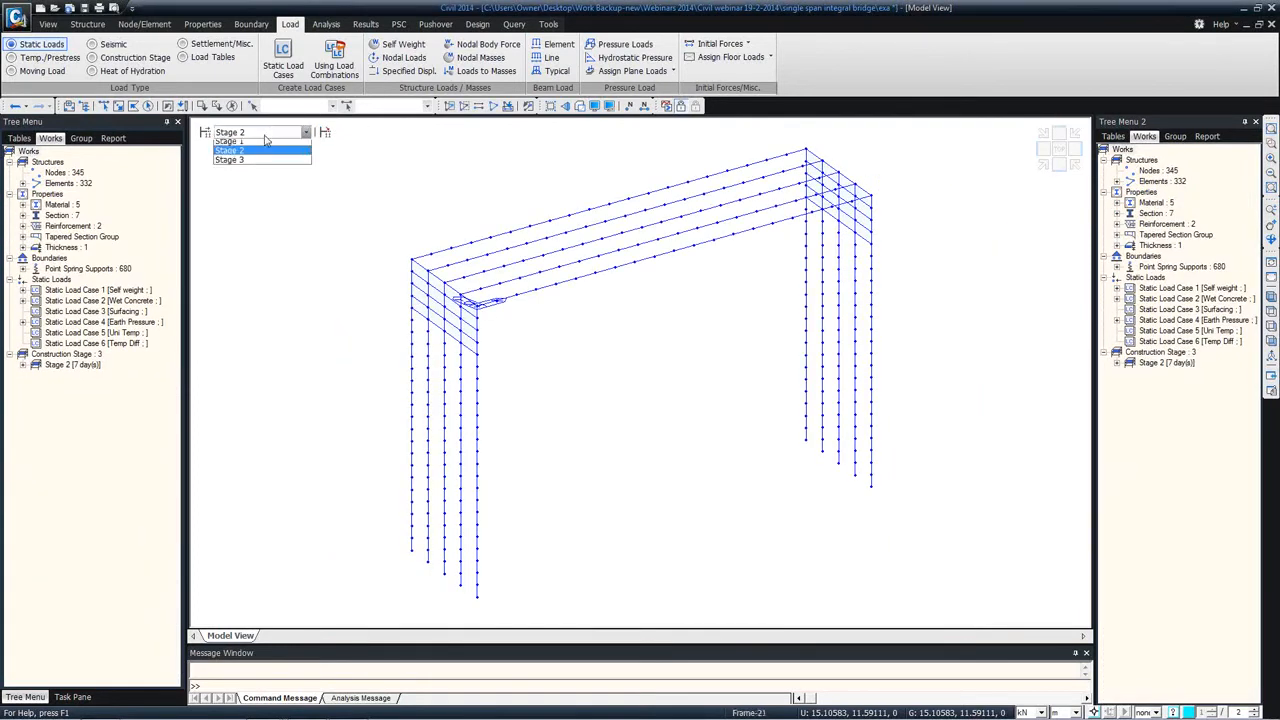
left_click(240, 145)
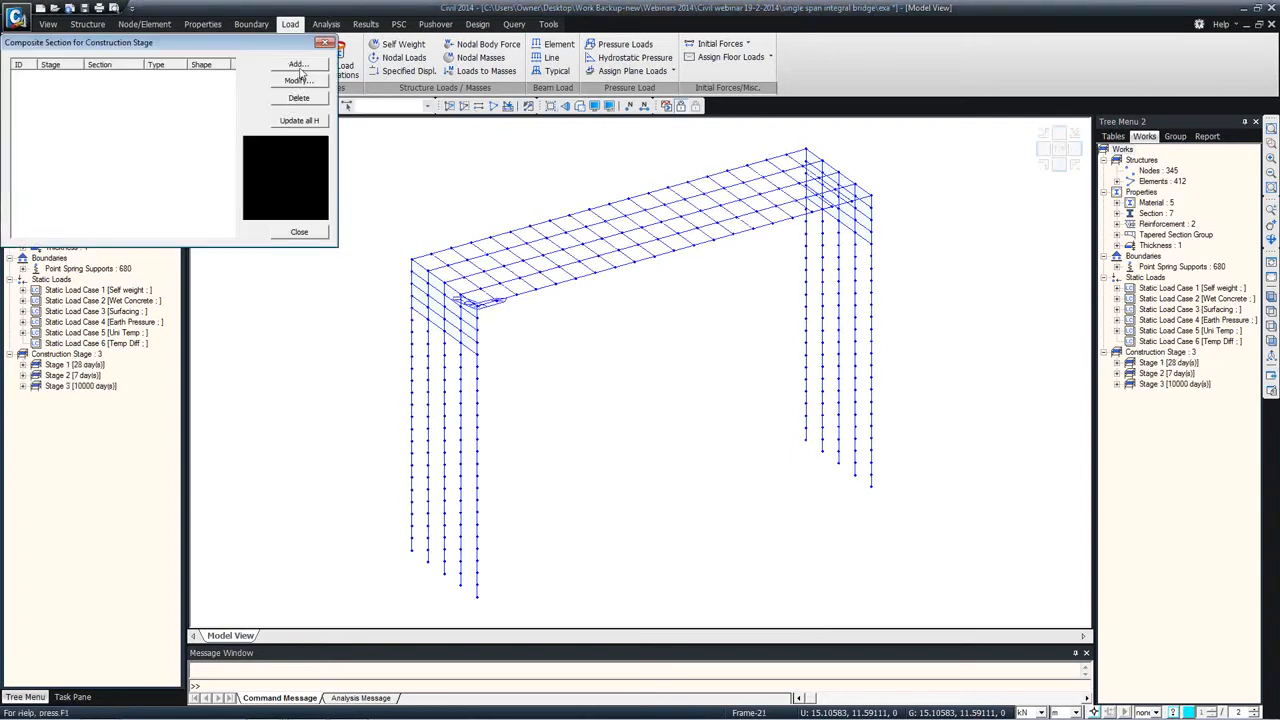
Step: Start a composite section for construction stage on section 1, Composite girder, with Stage 2 as its active stage
left_click(298, 64)
left_click_drag(176, 256, 307, 154)
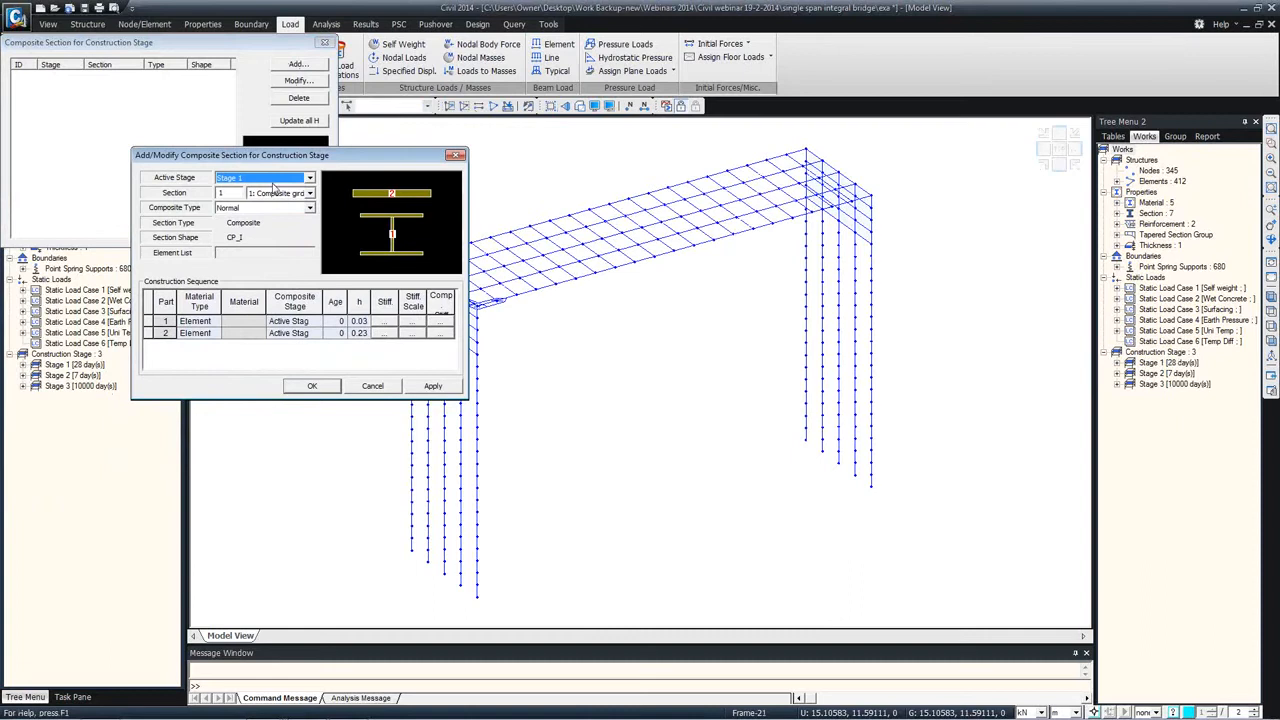
left_click(276, 179)
left_click(254, 200)
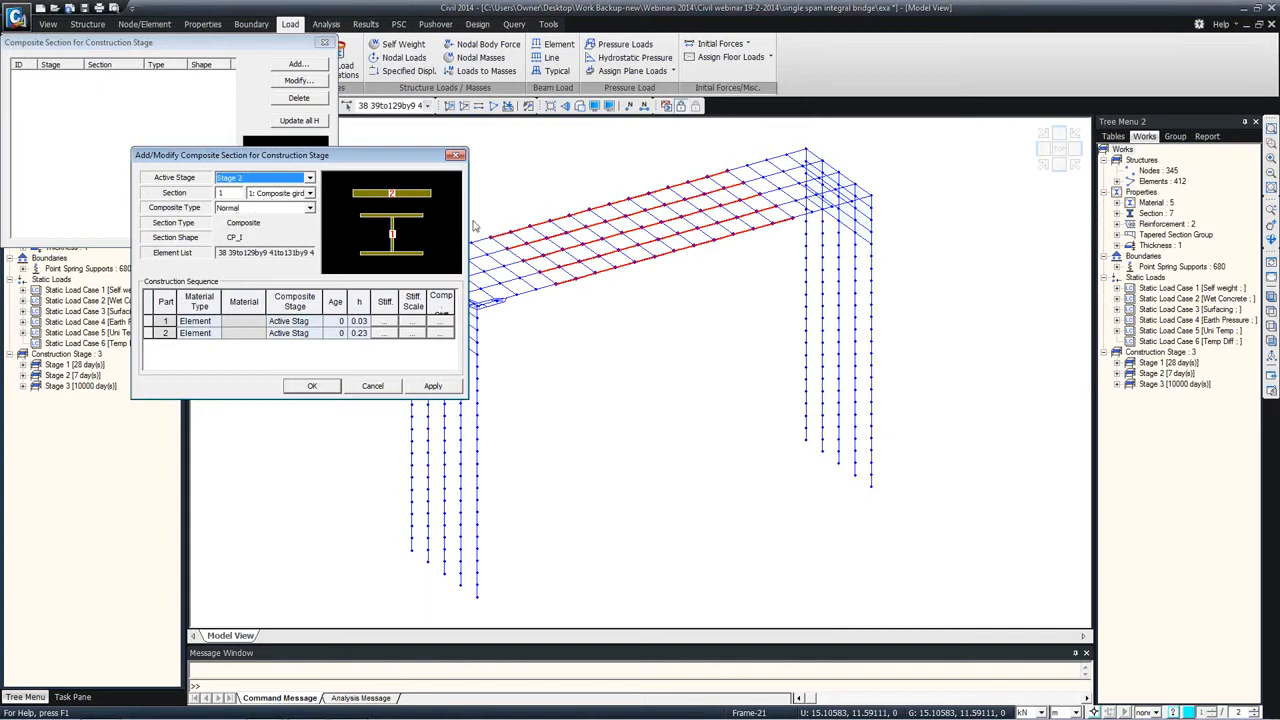
Step: Assign part 1 of the composite girder the S355 material by material type, with Stage 2 as its composite stage
left_click(214, 321)
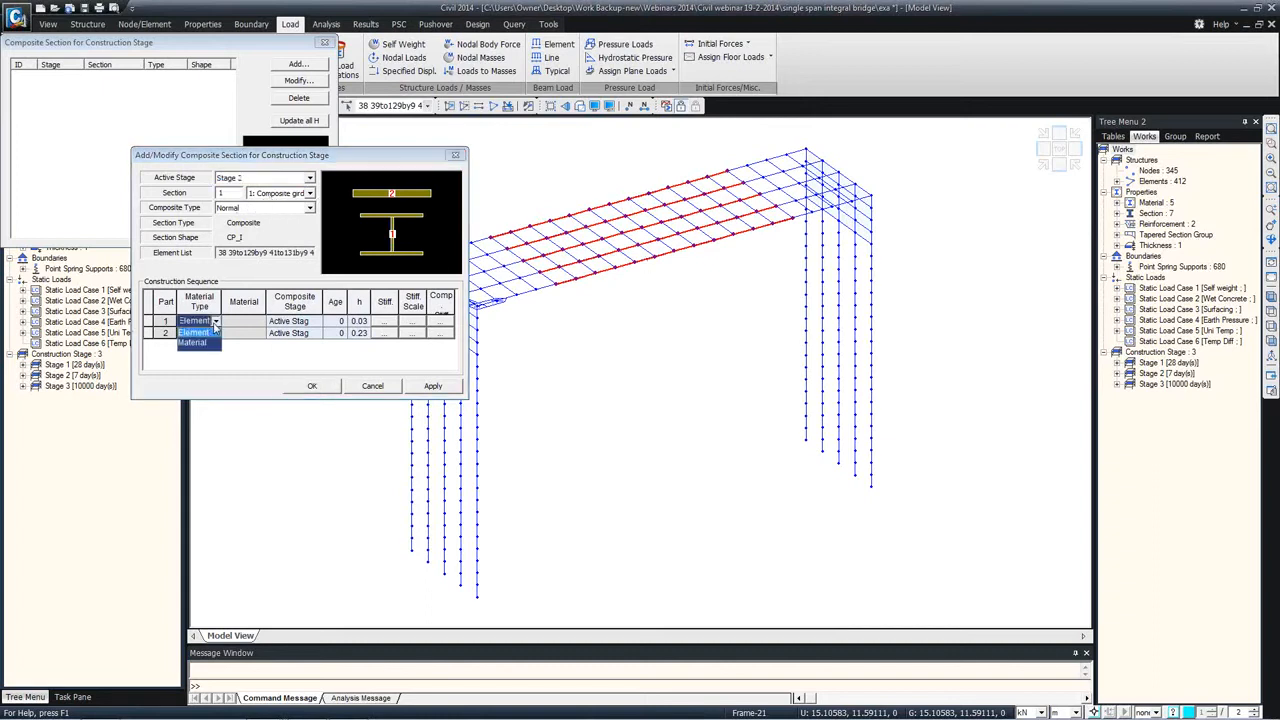
left_click(202, 344)
left_click(241, 321)
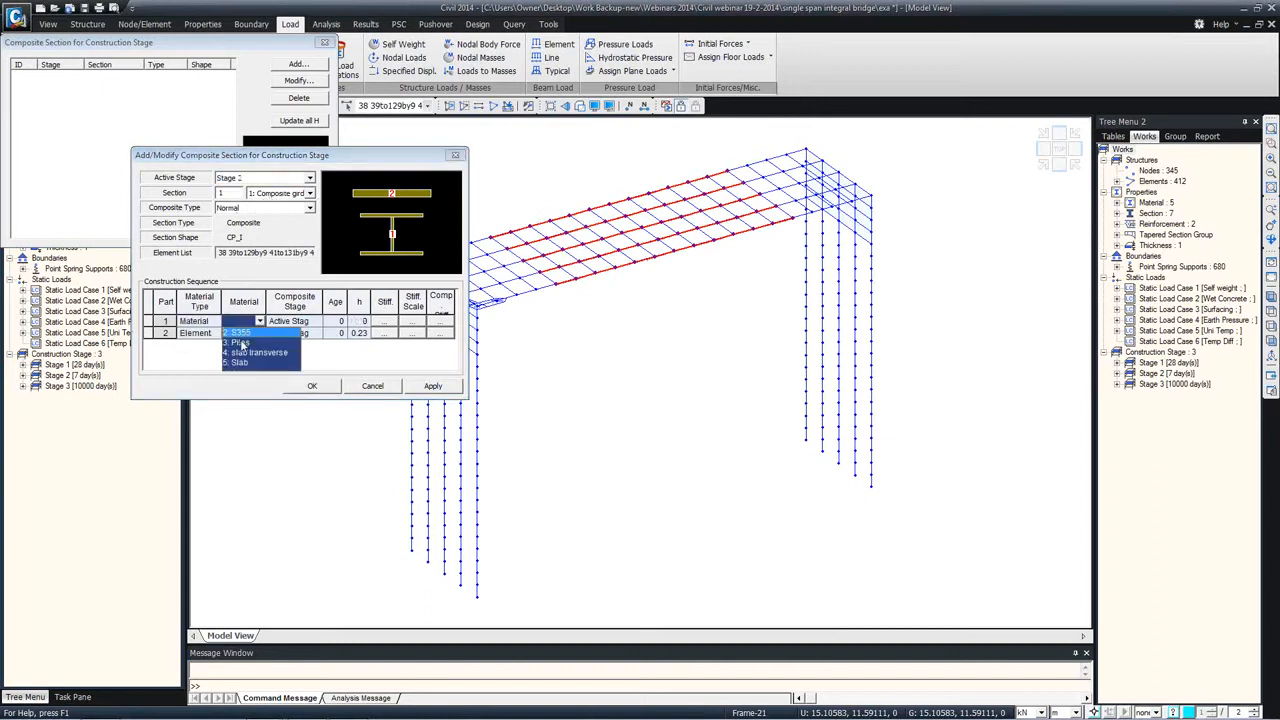
left_click(240, 332)
left_click(316, 321)
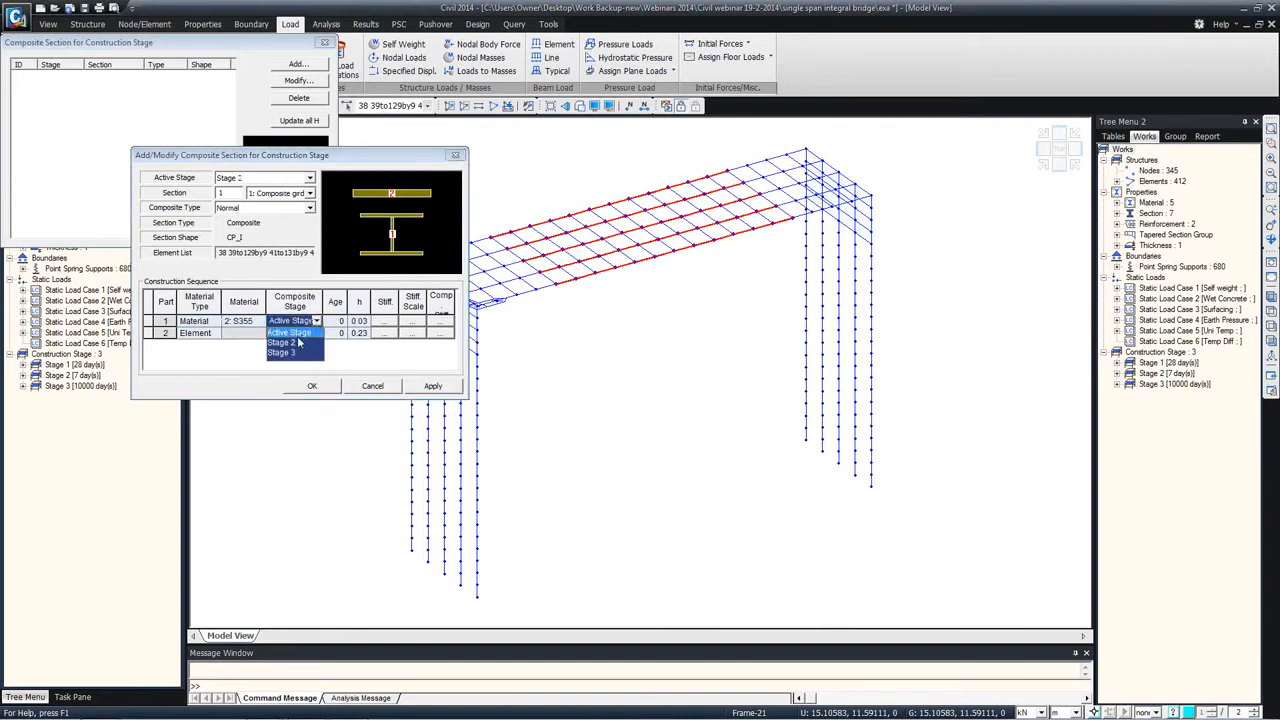
left_click(283, 343)
left_click(333, 321)
Step: Assign part 2 of the composite girder the Slab material by material type, composite in Stage 3 at age 4
left_click(200, 333)
left_click(214, 333)
left_click(200, 356)
left_click(245, 333)
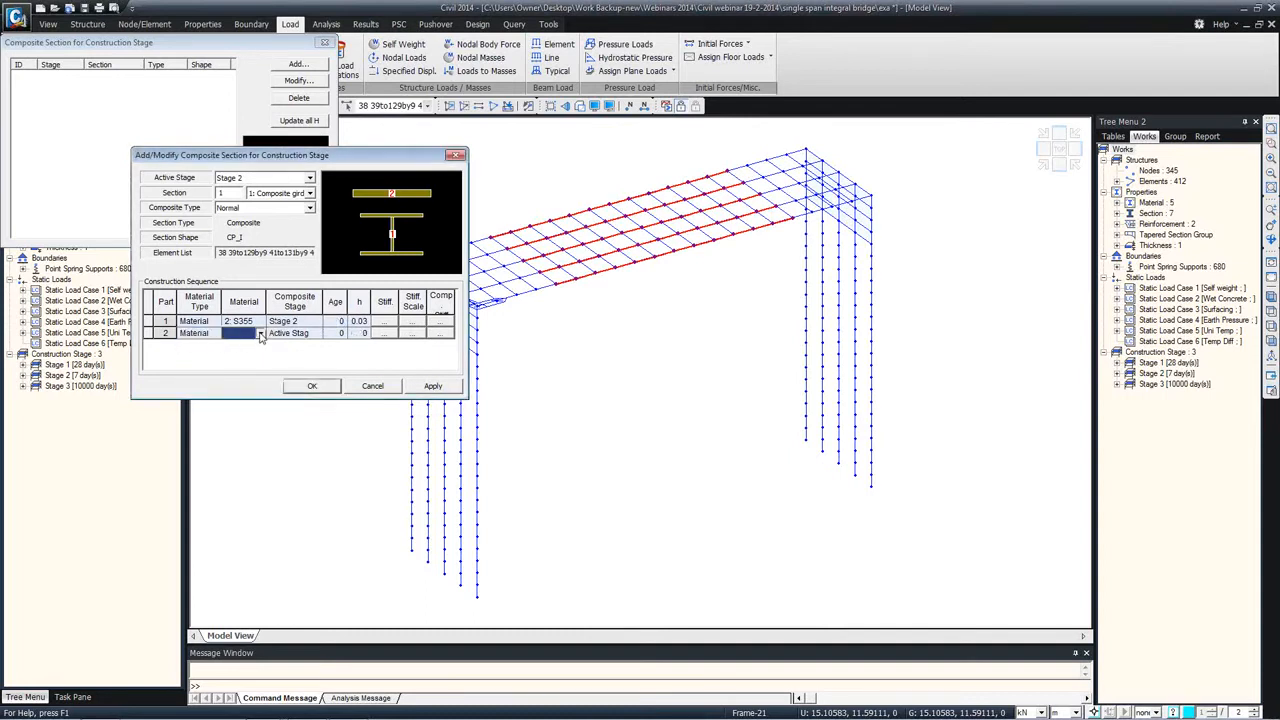
left_click(259, 333)
left_click(241, 375)
left_click(318, 333)
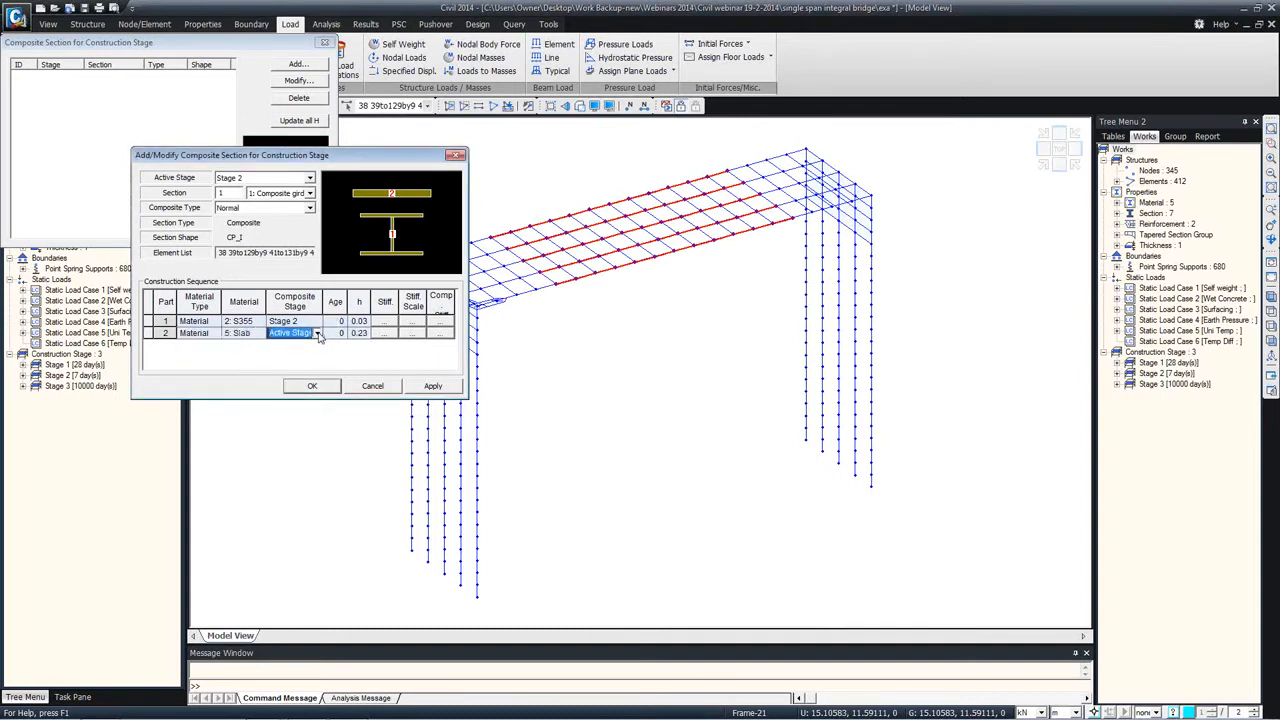
left_click(318, 333)
left_click(281, 365)
left_click(333, 335)
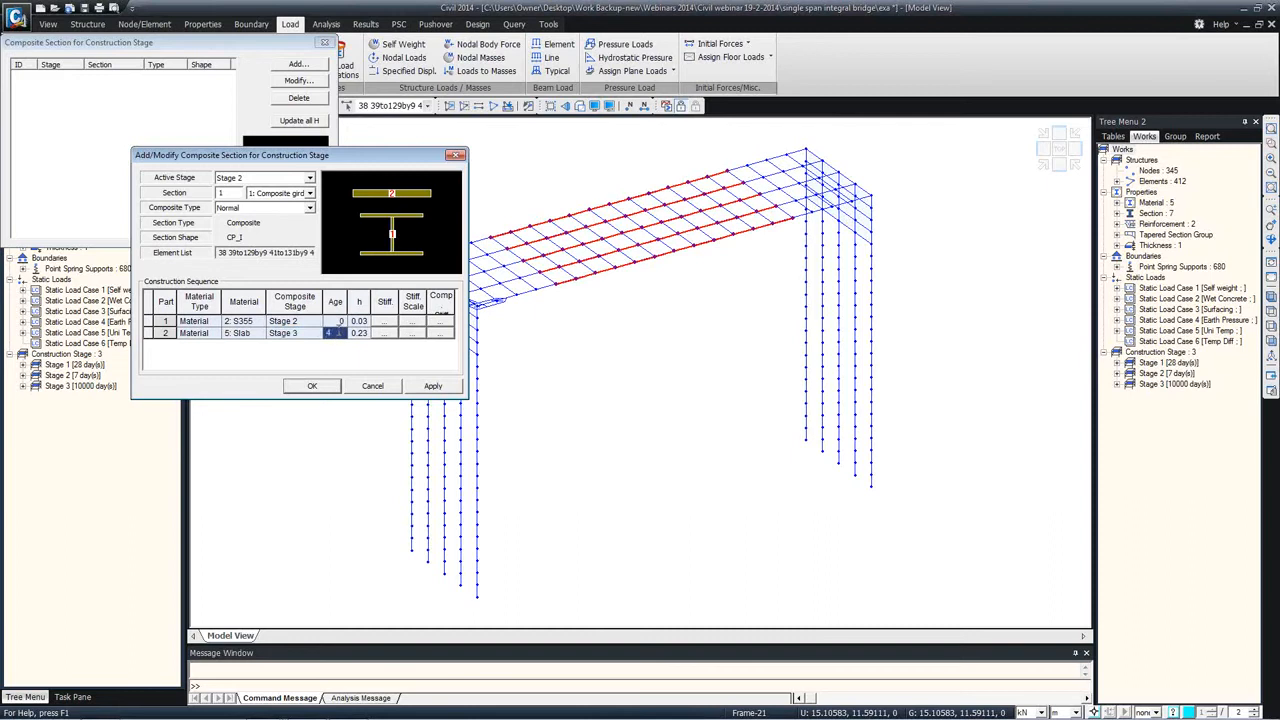
type("4")
Step: Check the part 2 notional size, stiffness and stiffness scale factors, and save the staged composite section definition
left_click(357, 334)
left_click_drag(367, 312, 378, 305)
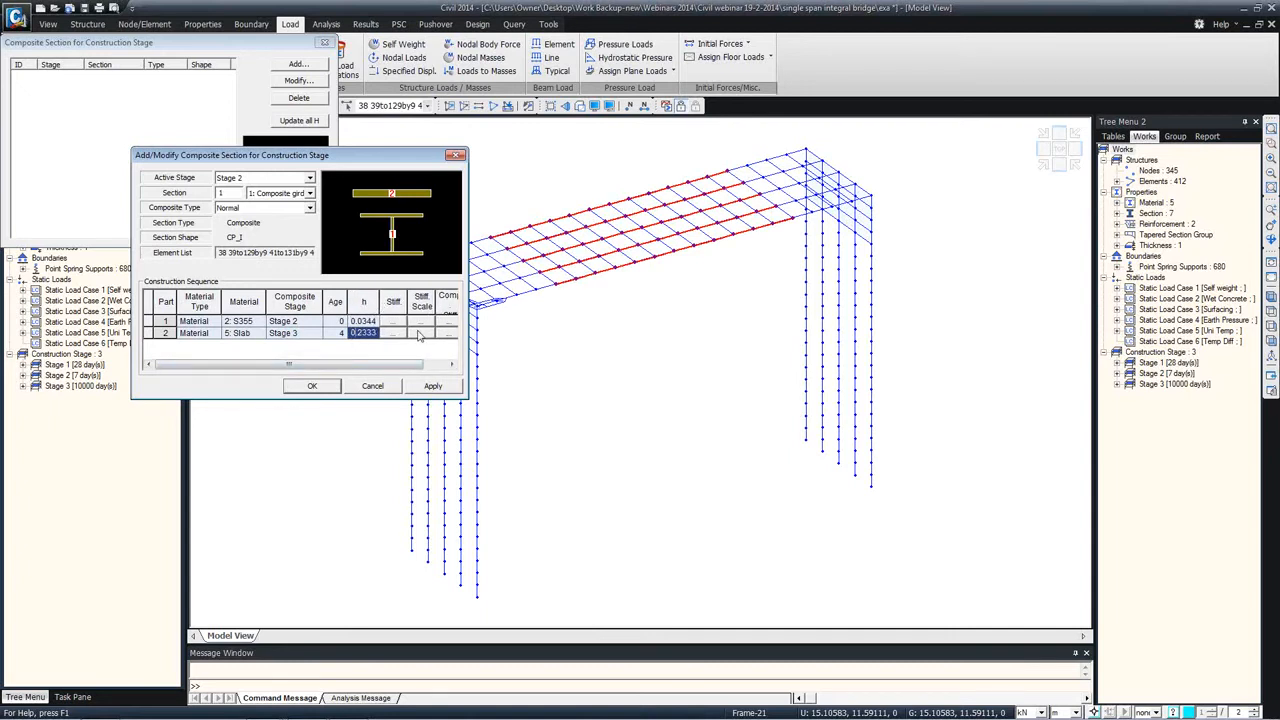
left_click(396, 336)
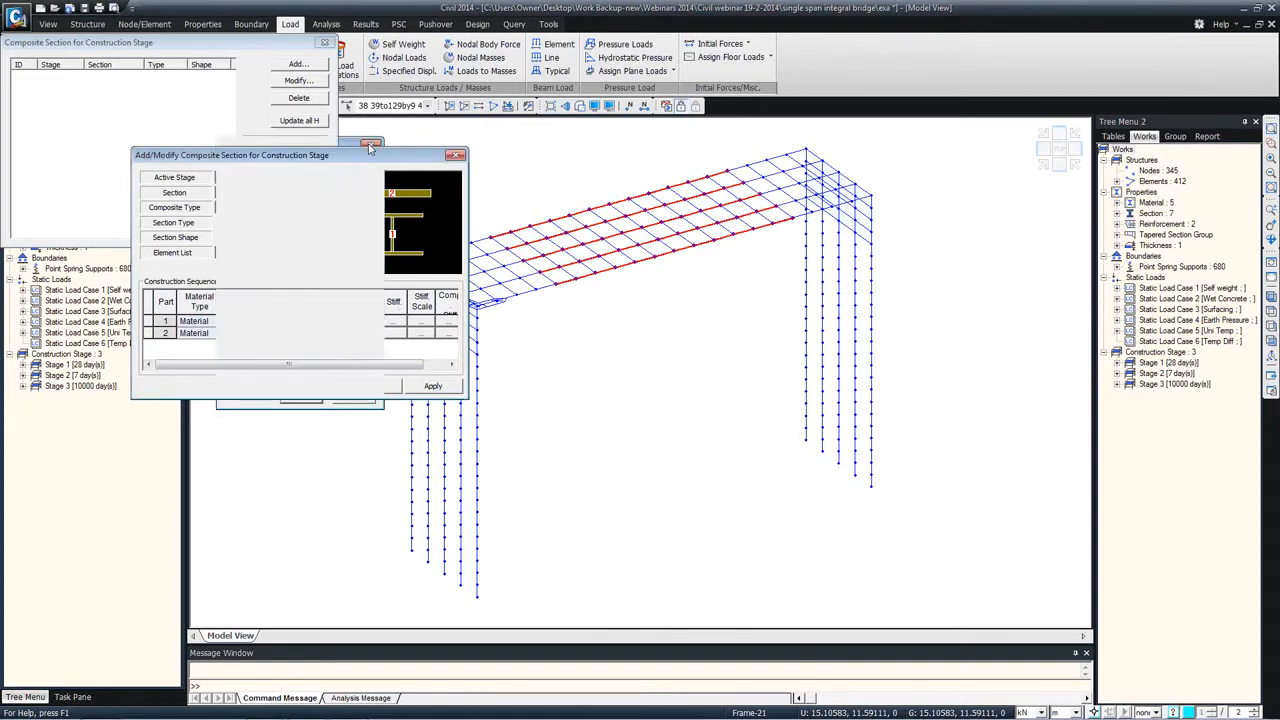
left_click(420, 333)
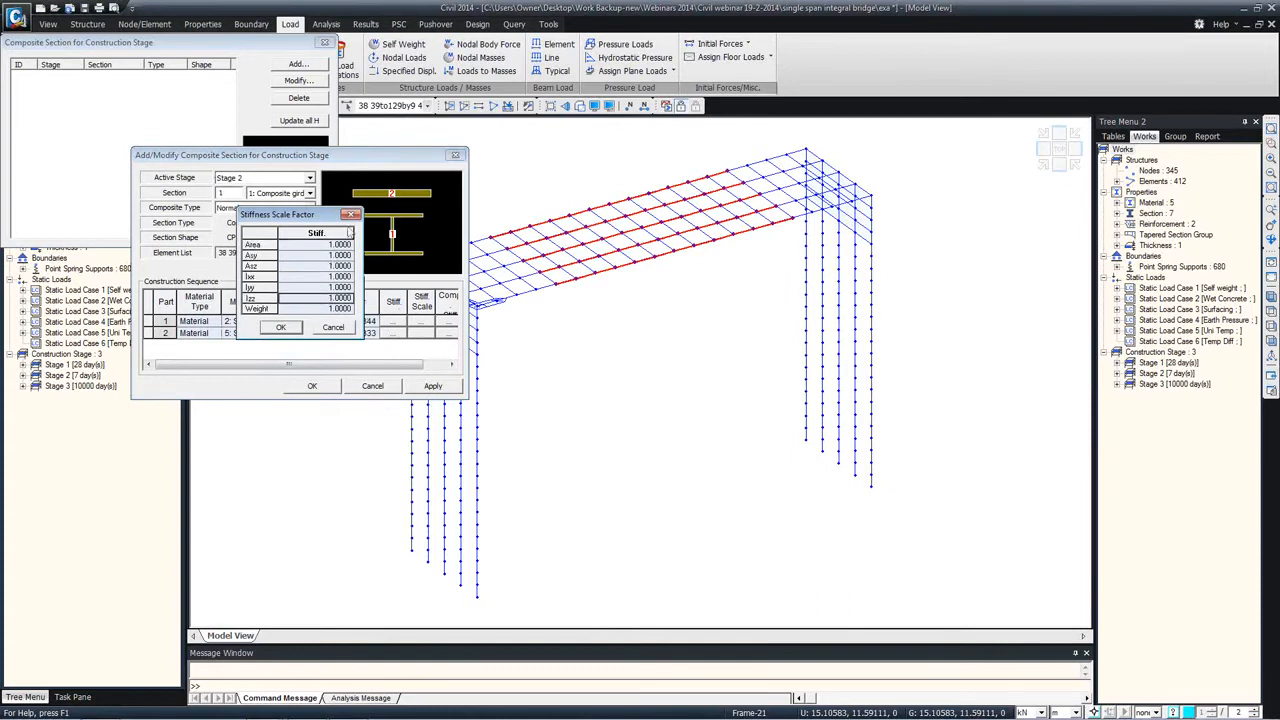
left_click(351, 214)
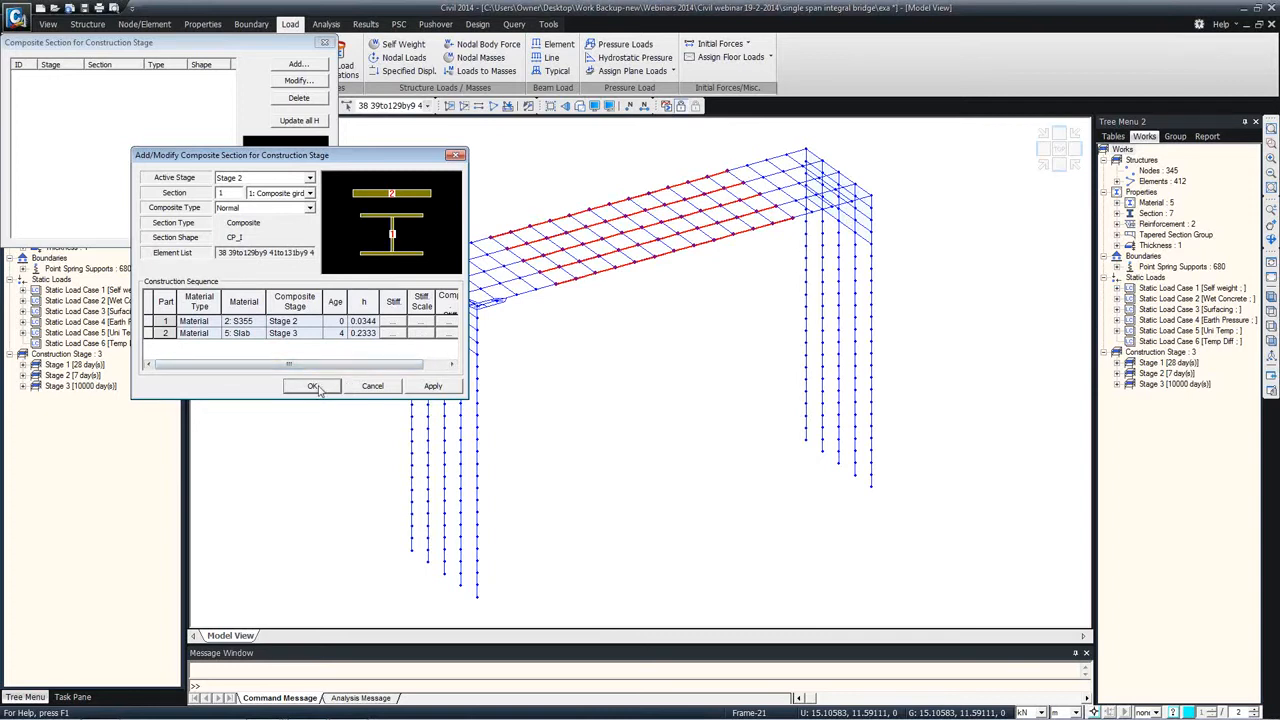
left_click(313, 386)
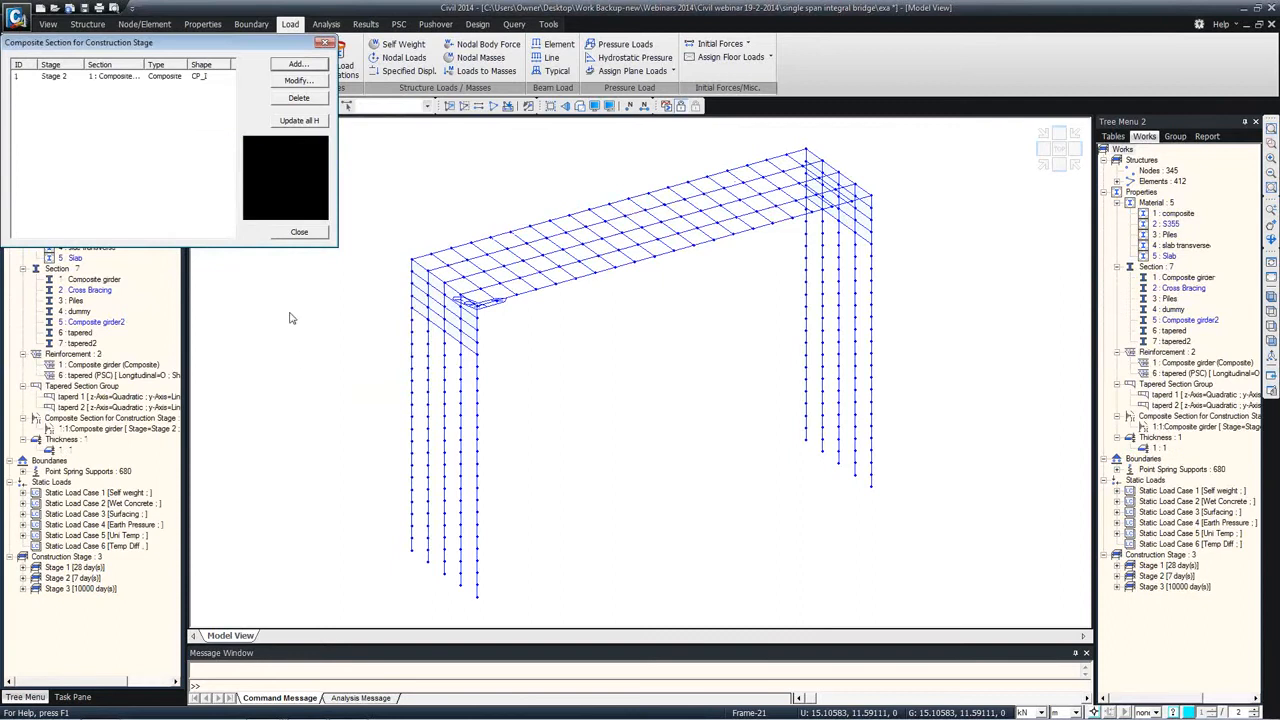
left_click(313, 233)
Step: Display Stage 1 as a solid rendered model and inspect its point spring supports and self weight load in the works list
left_click(282, 132)
left_click(249, 156)
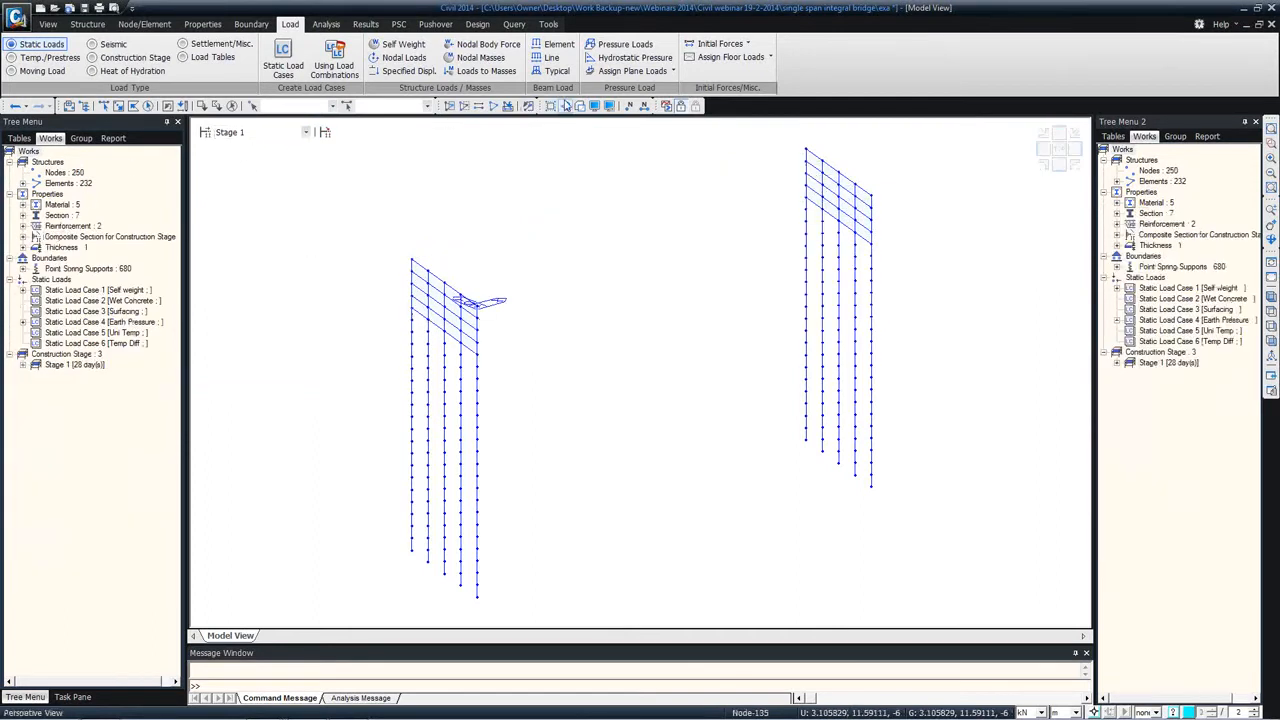
left_click(578, 105)
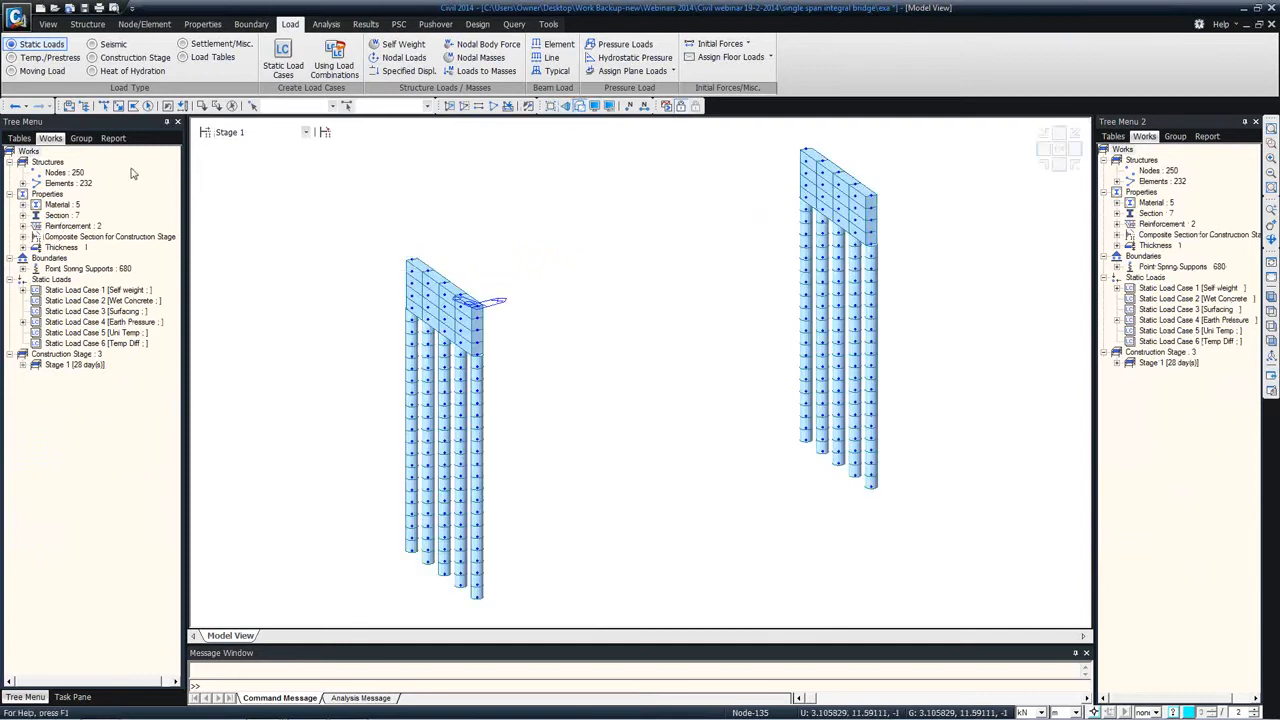
left_click(23, 268)
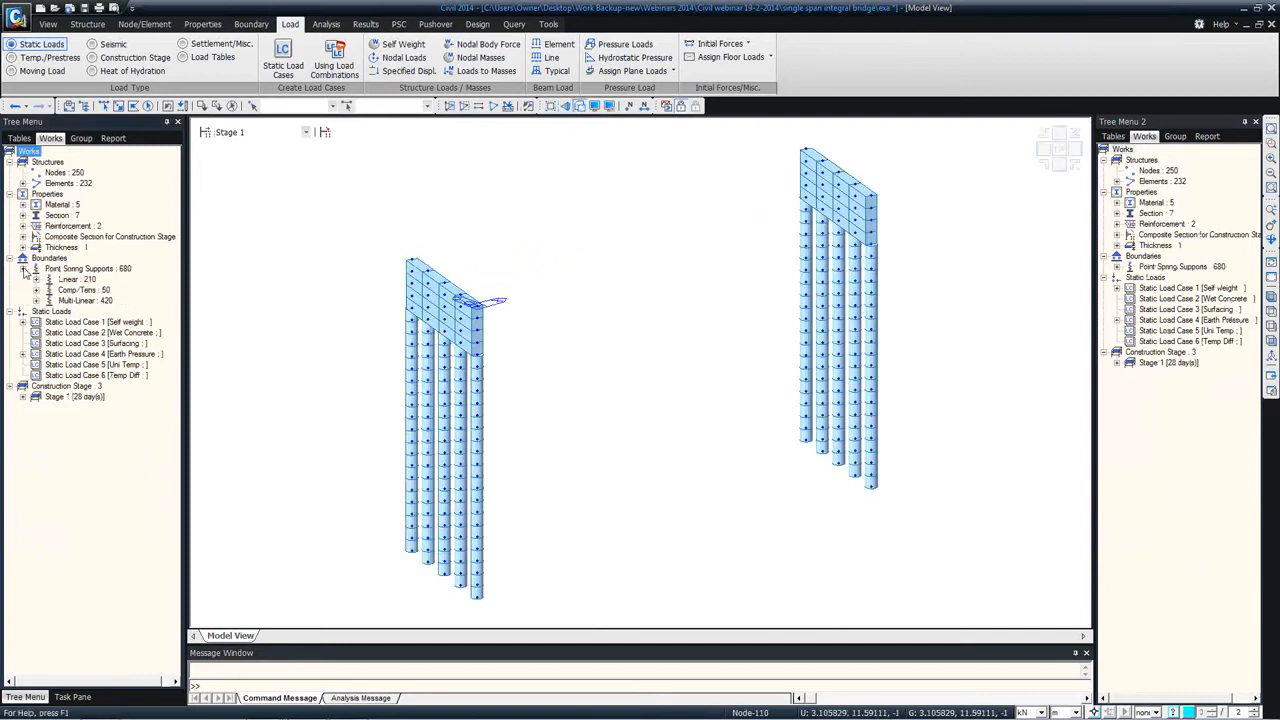
left_click(23, 322)
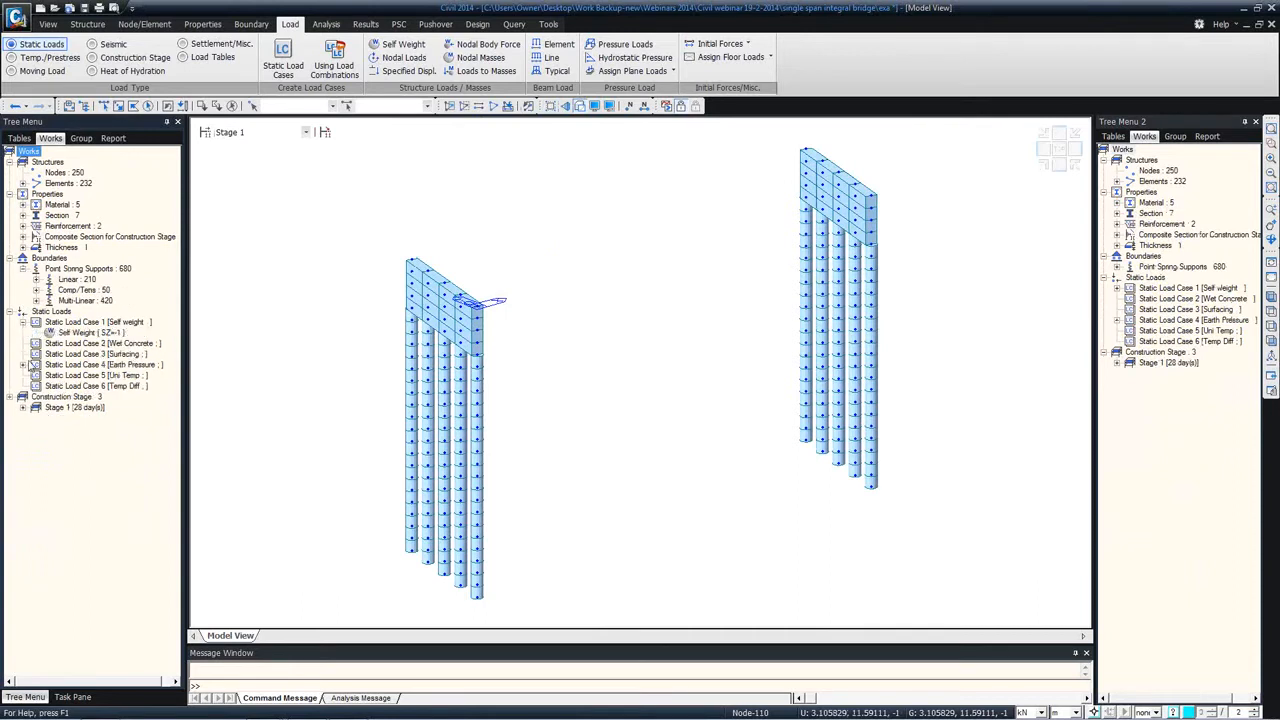
Step: Display the rendered model at Stage 2 and Stage 3 to examine the elements active in each
left_click(278, 133)
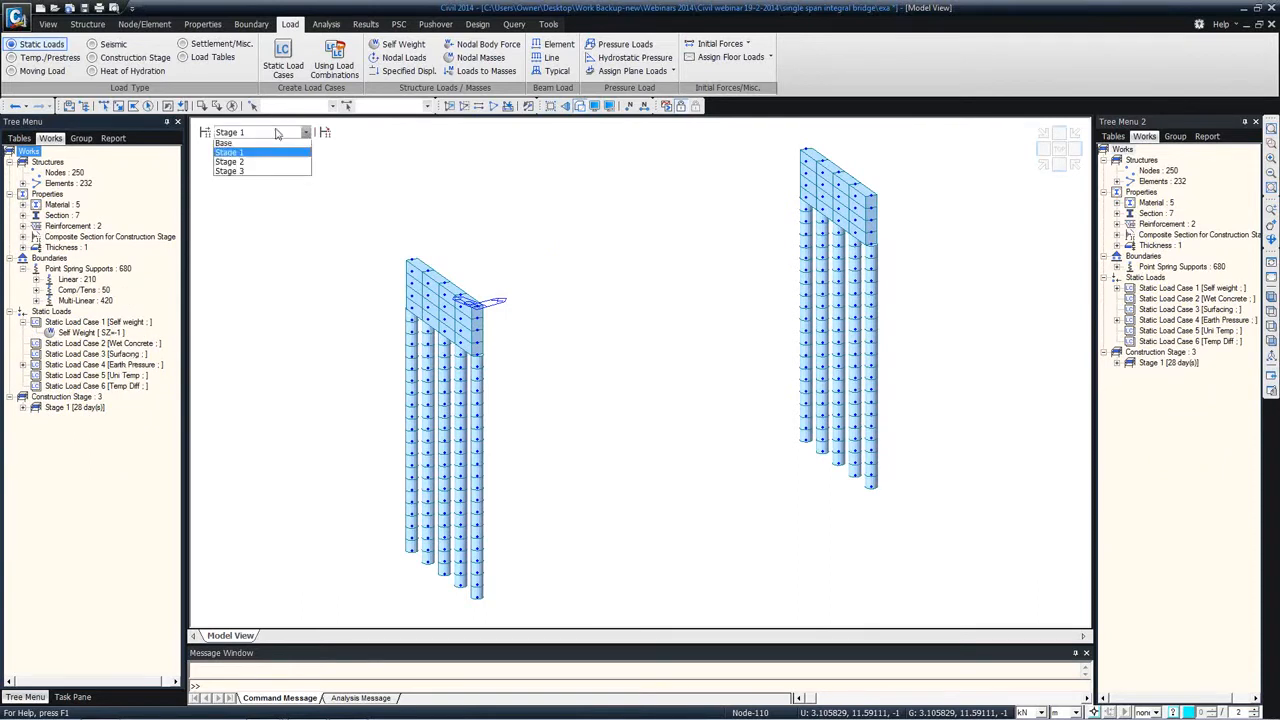
left_click(243, 162)
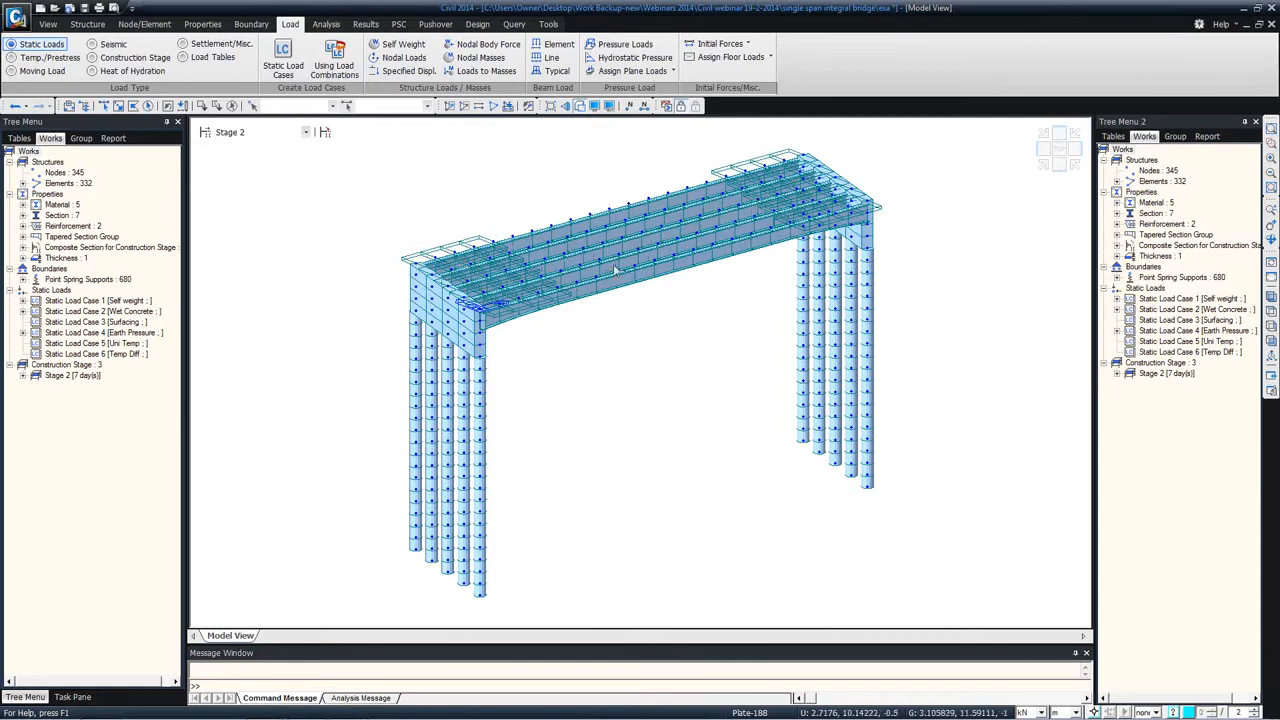
left_click(305, 132)
left_click(261, 174)
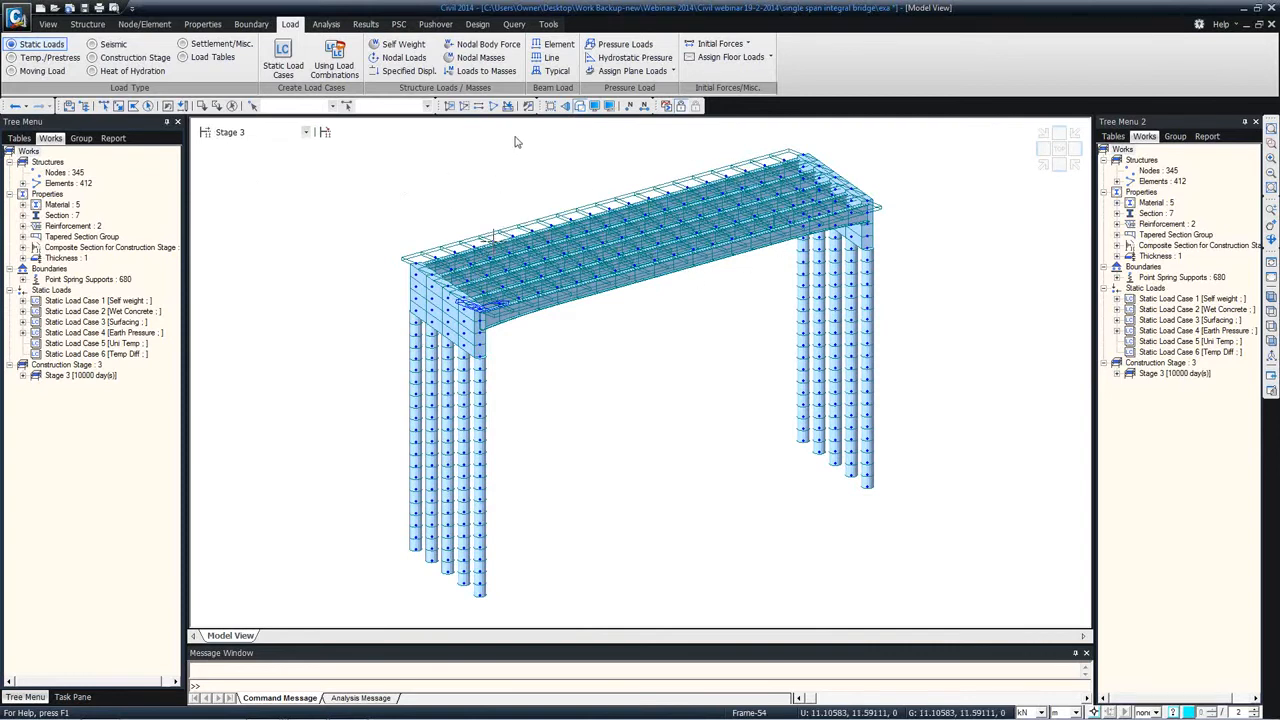
Step: Switch the model back to wireframe display and return to the Base stage
left_click(580, 107)
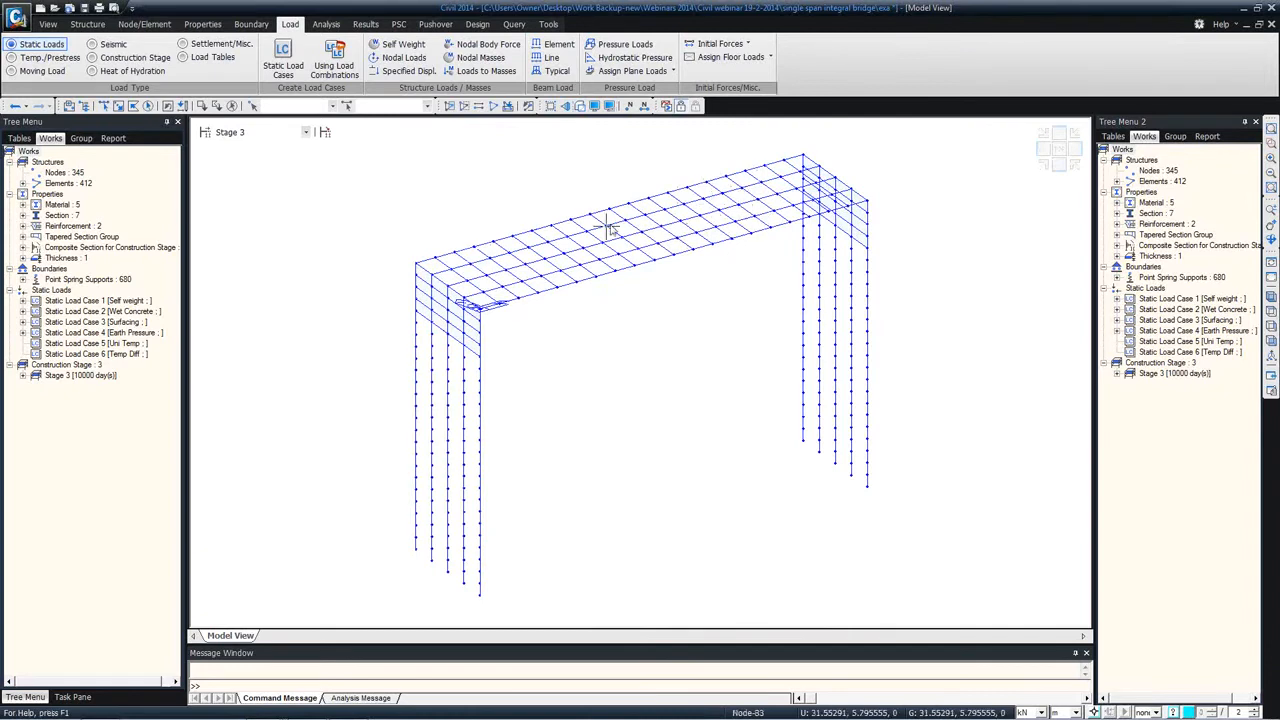
left_click(23, 329)
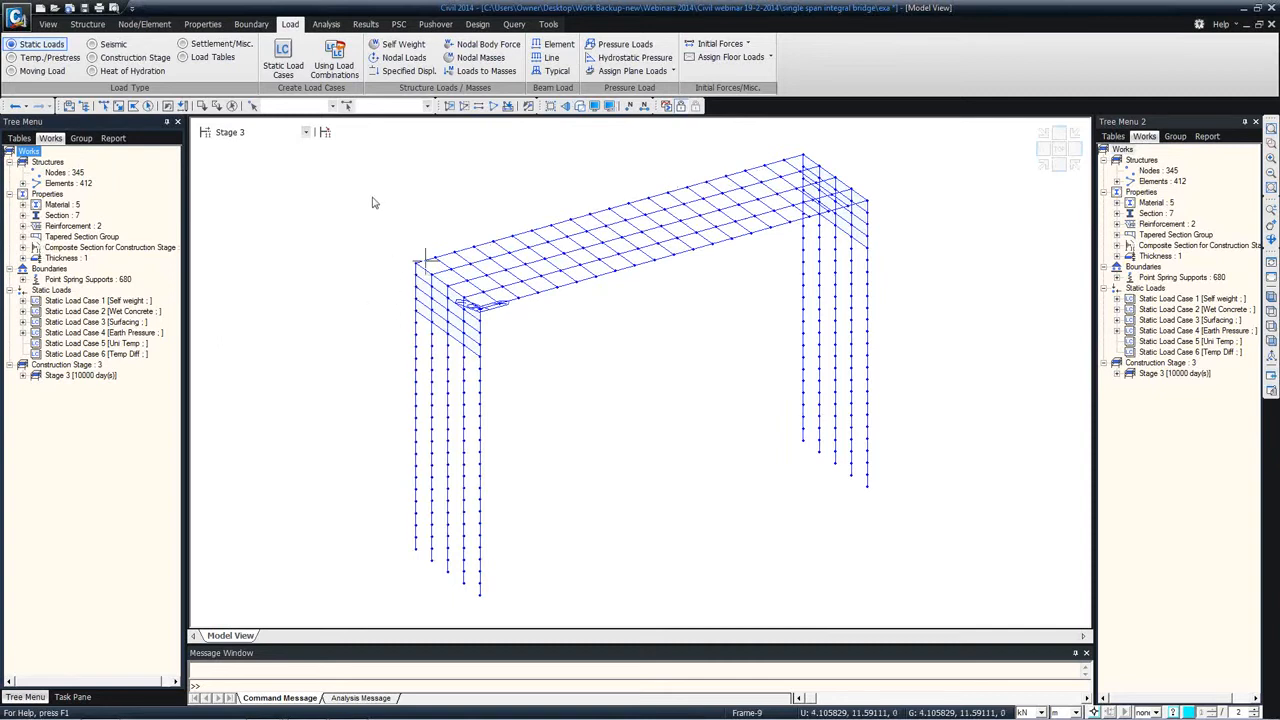
left_click(258, 137)
left_click(242, 146)
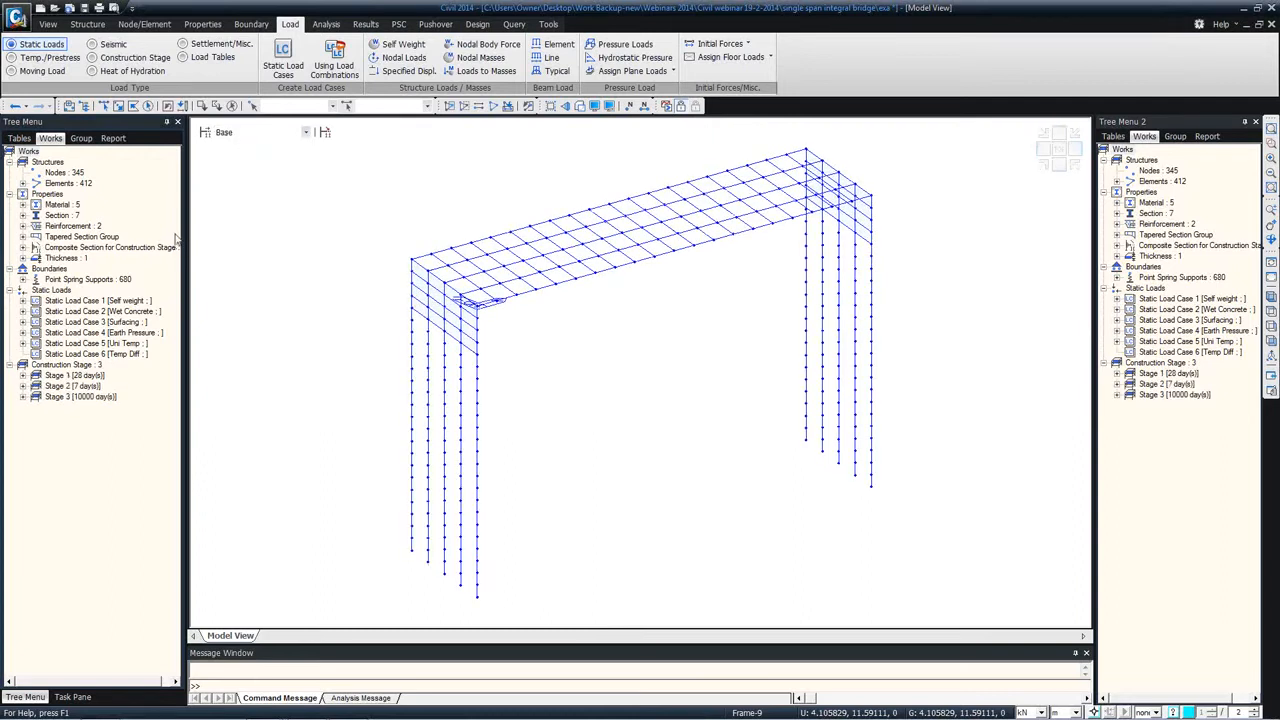
left_click(186, 25)
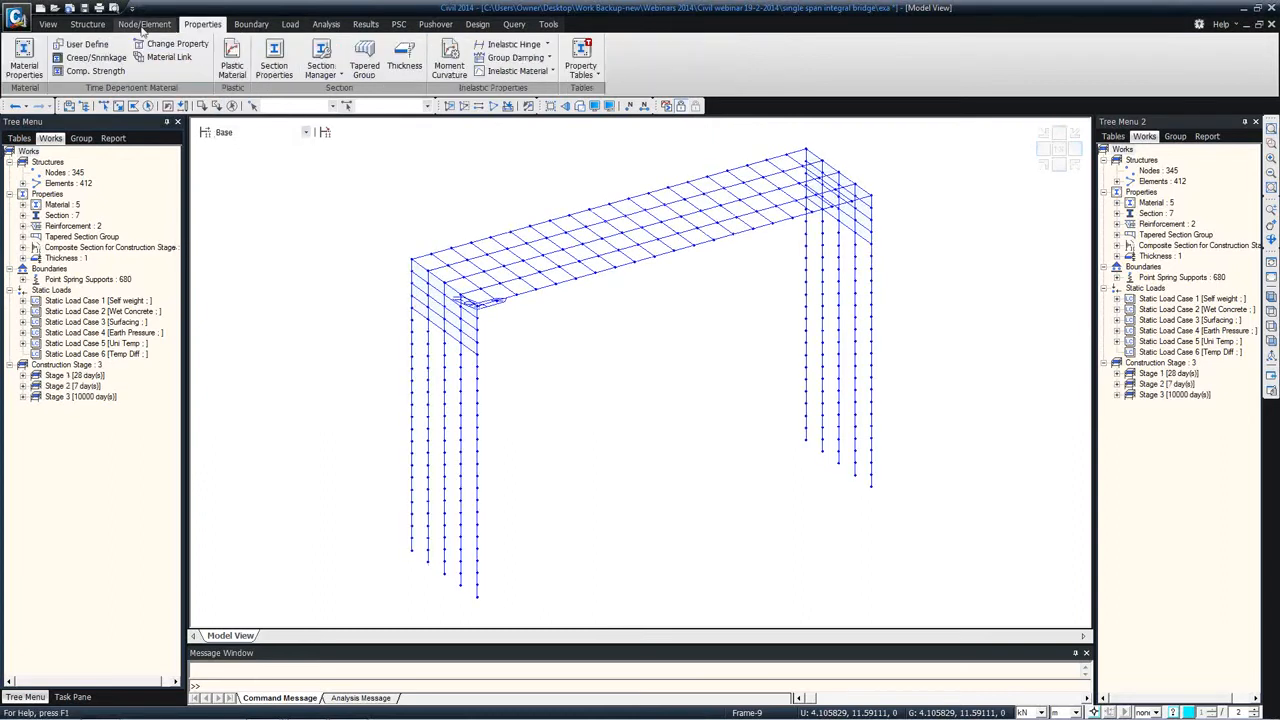
left_click(100, 70)
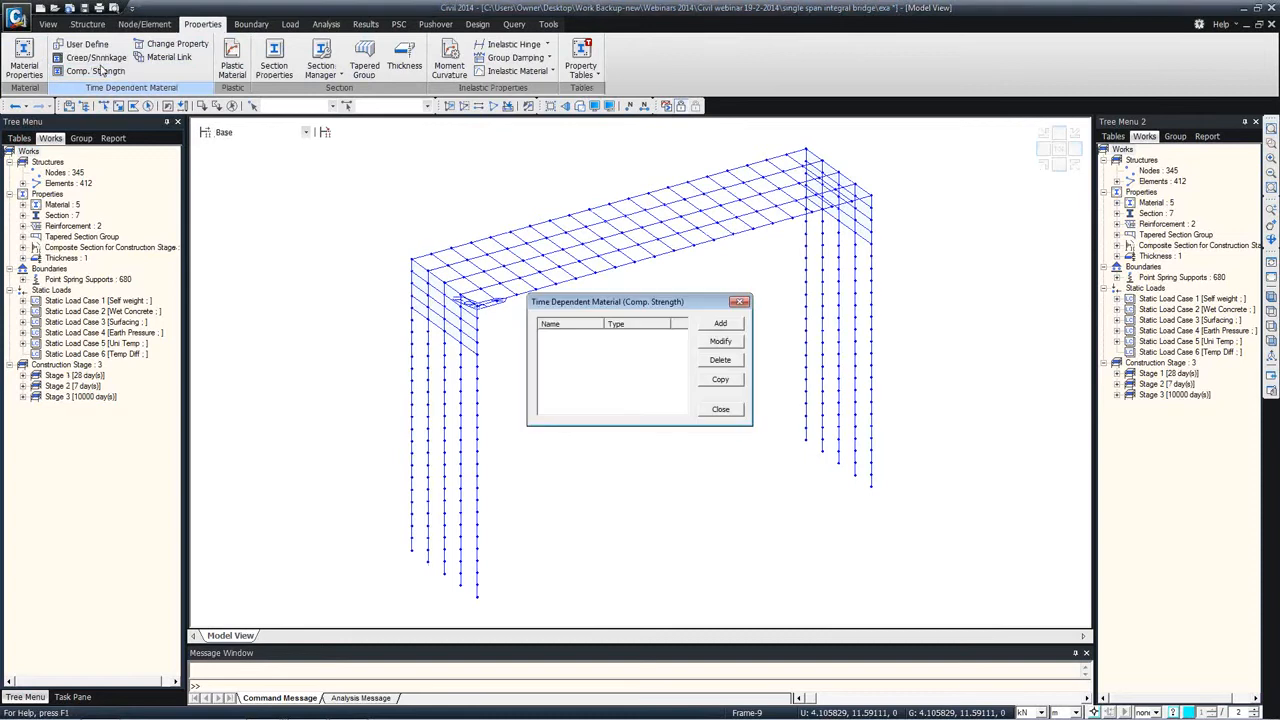
left_click(739, 303)
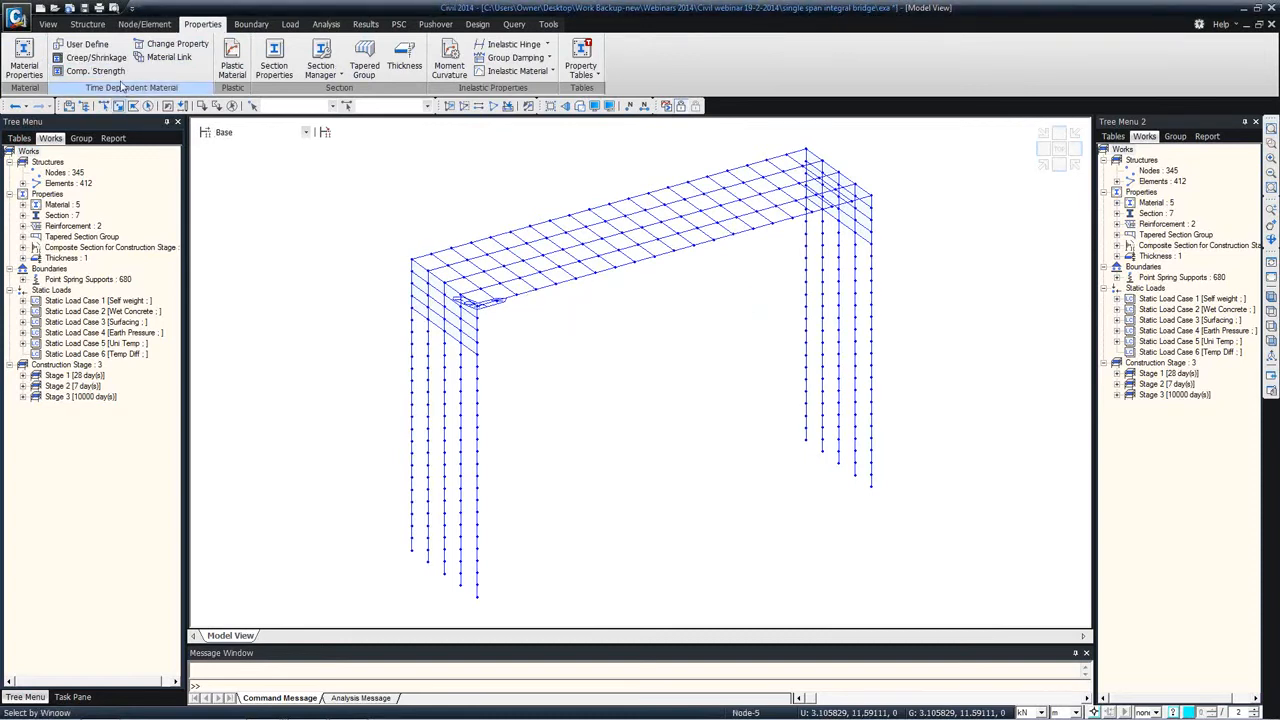
Step: Start a new creep and shrinkage time-dependent material with the European code and name it Creep
left_click(95, 57)
left_click(736, 318)
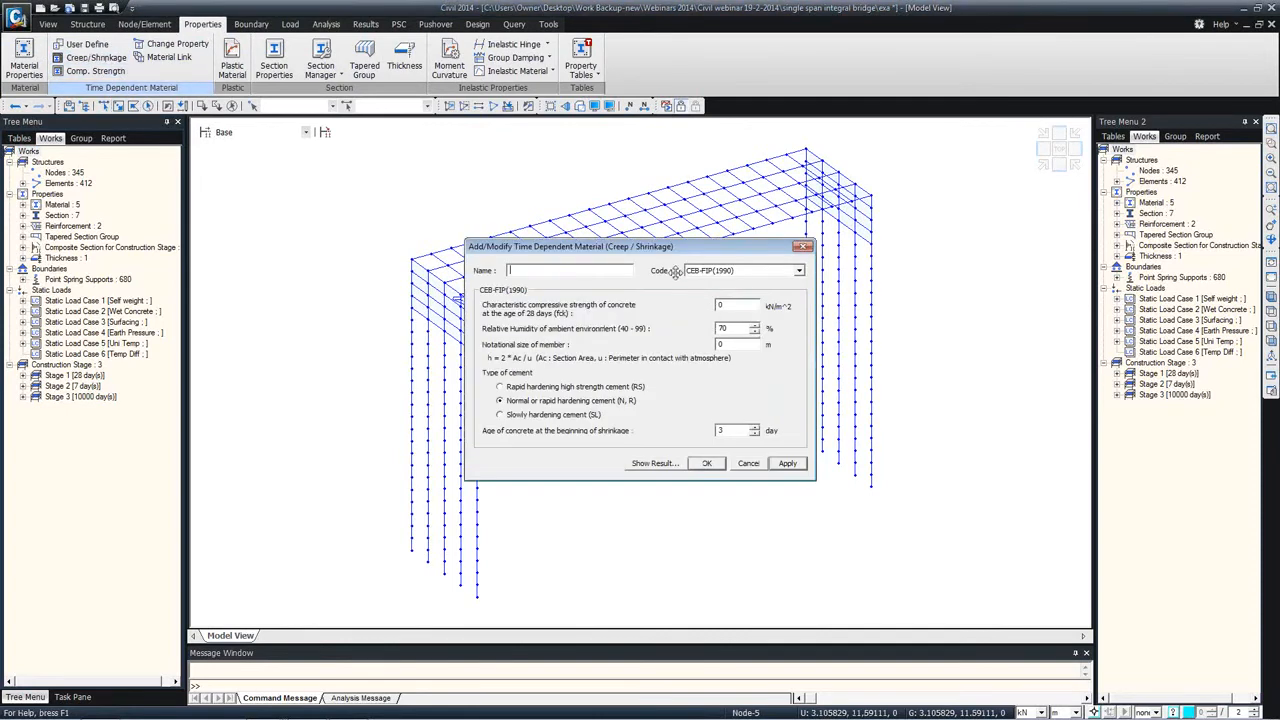
left_click(722, 270)
left_click(720, 342)
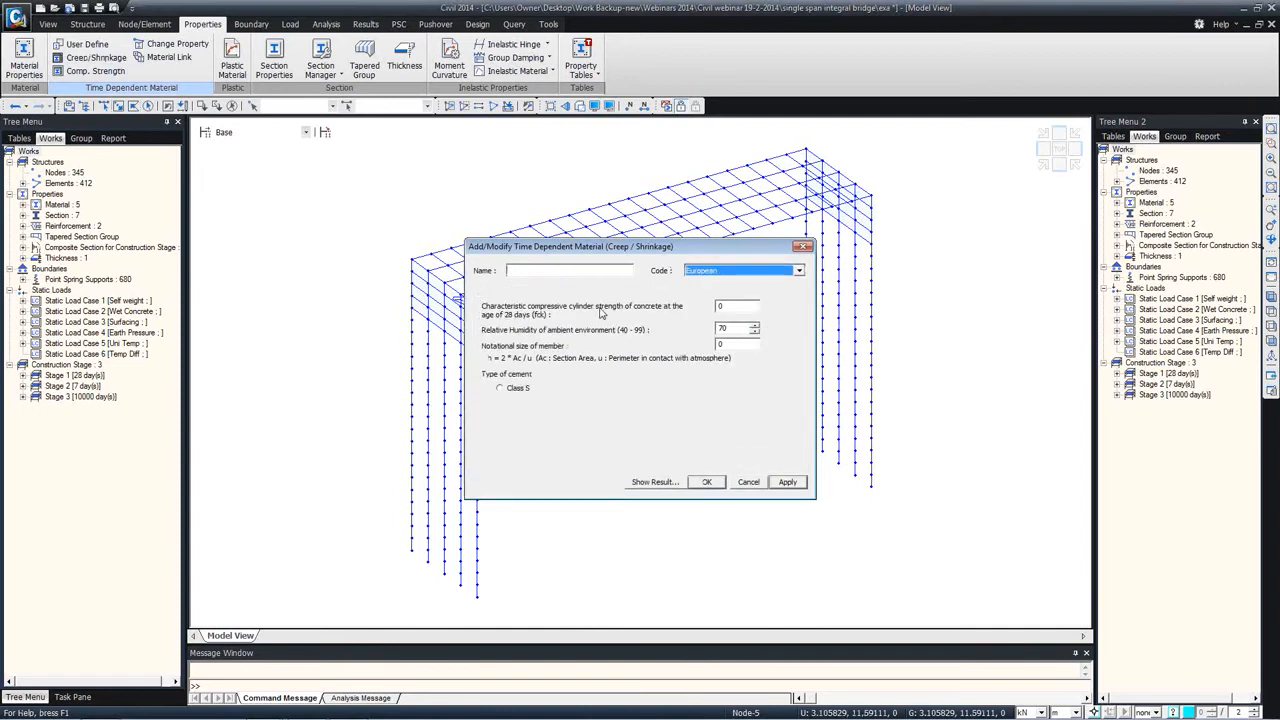
left_click(531, 270)
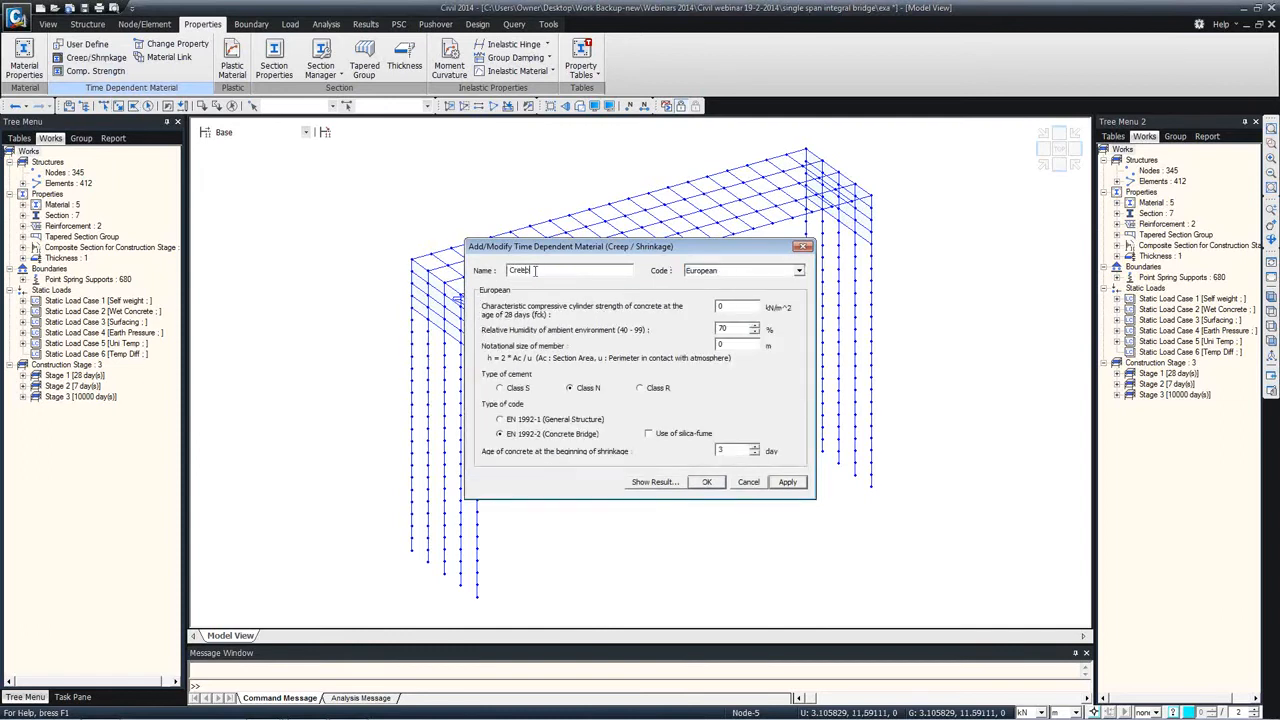
Step: Enter the 28-day cylinder strength of the Creep material, preview its creep coefficient curve, and save the material
double_click(729, 310)
left_click(665, 484)
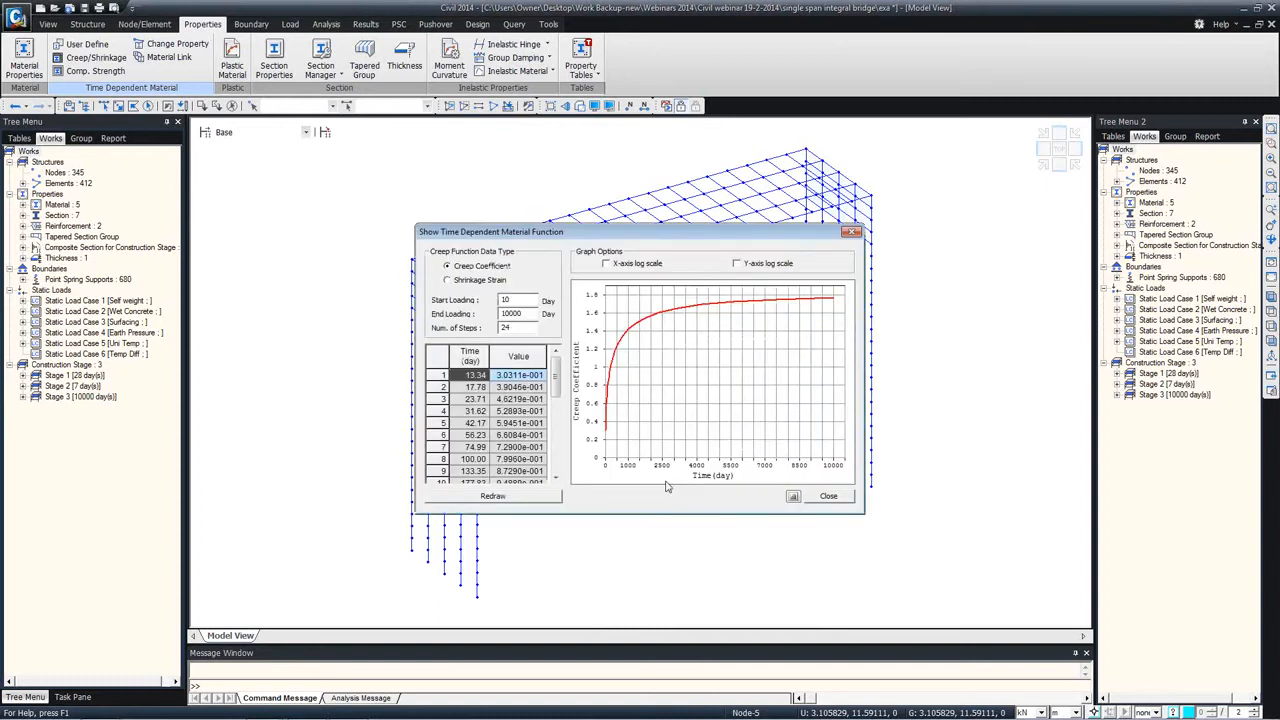
left_click(851, 232)
left_click(710, 484)
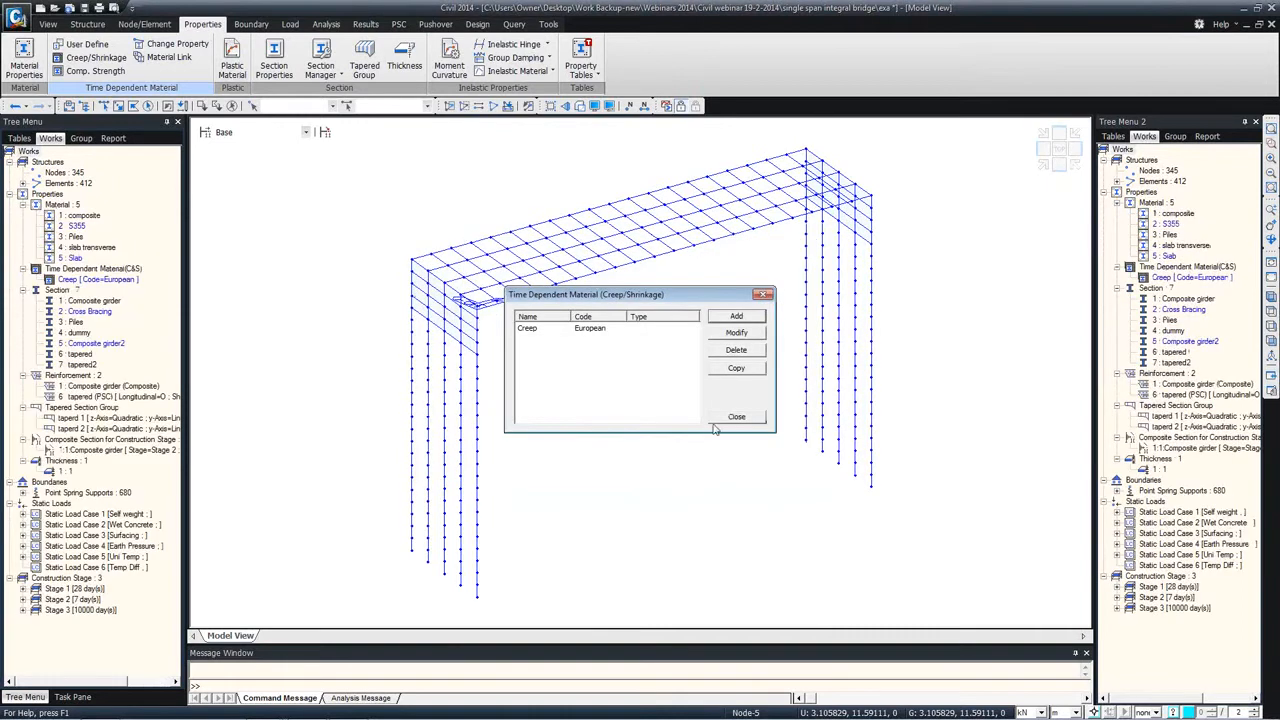
left_click(736, 416)
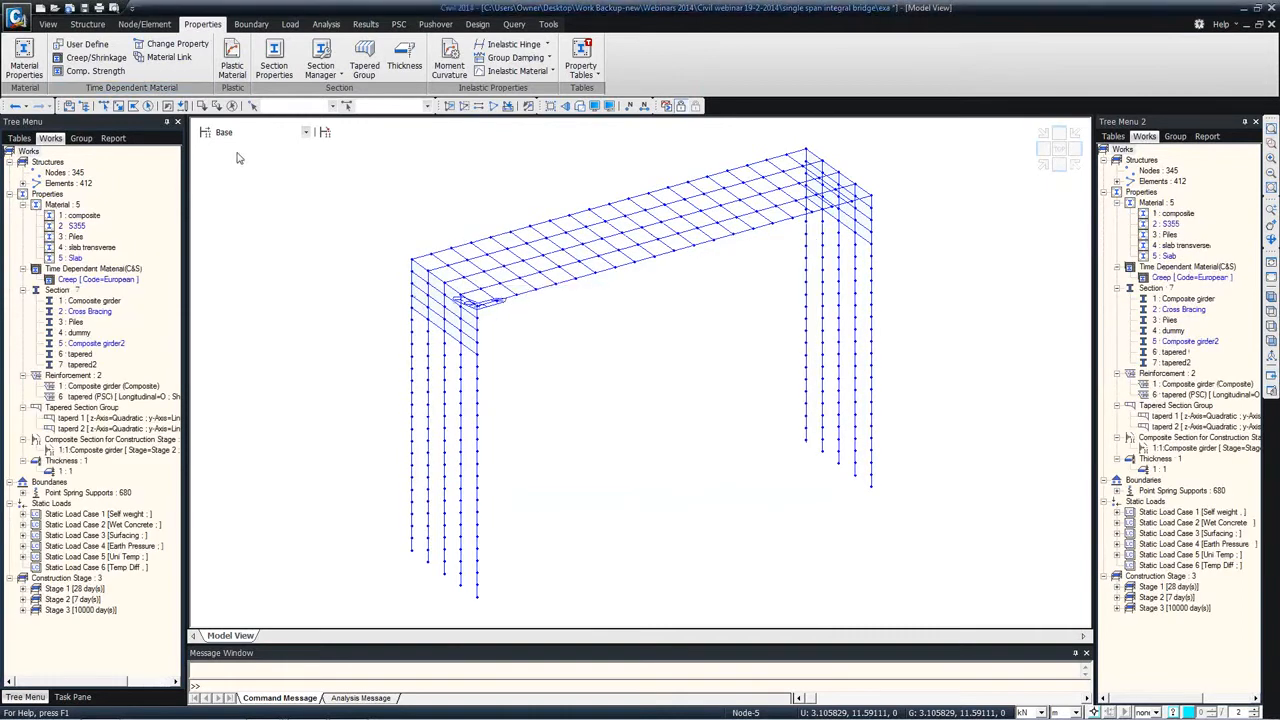
Step: Start a new time-dependent compressive strength material named Comp strength using the European code
left_click(104, 72)
left_click(712, 326)
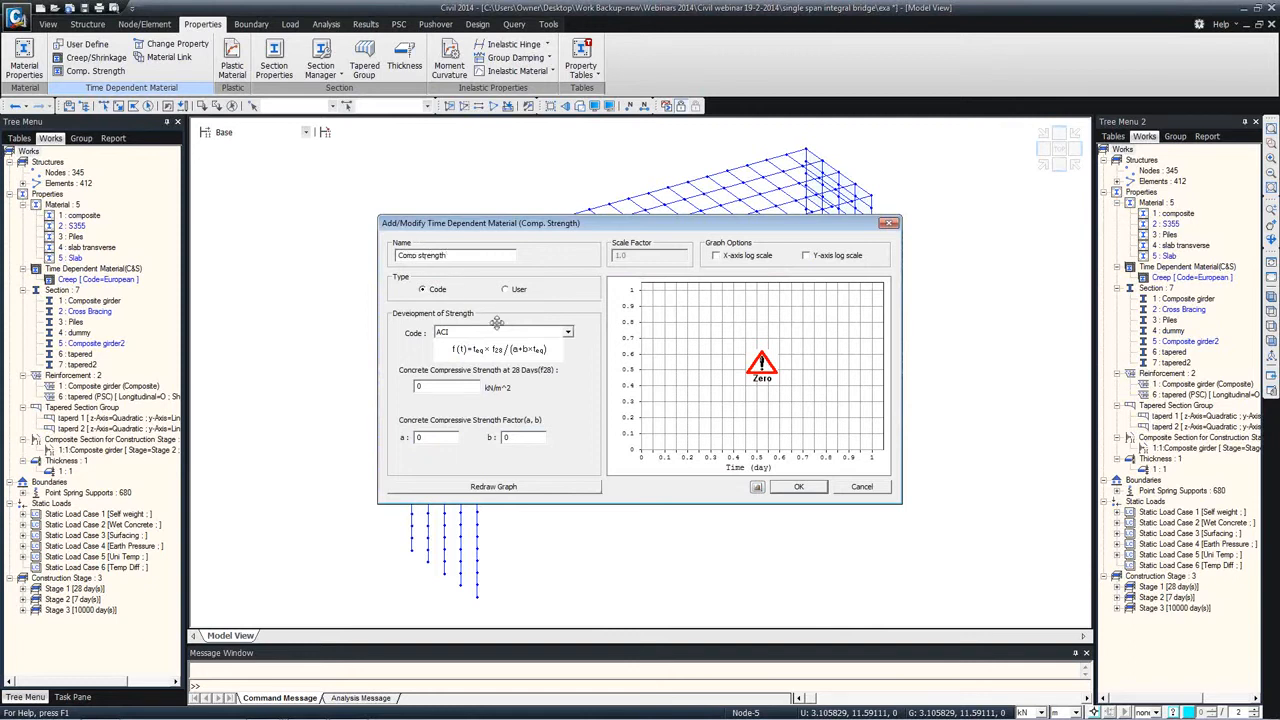
left_click(567, 332)
left_click(461, 378)
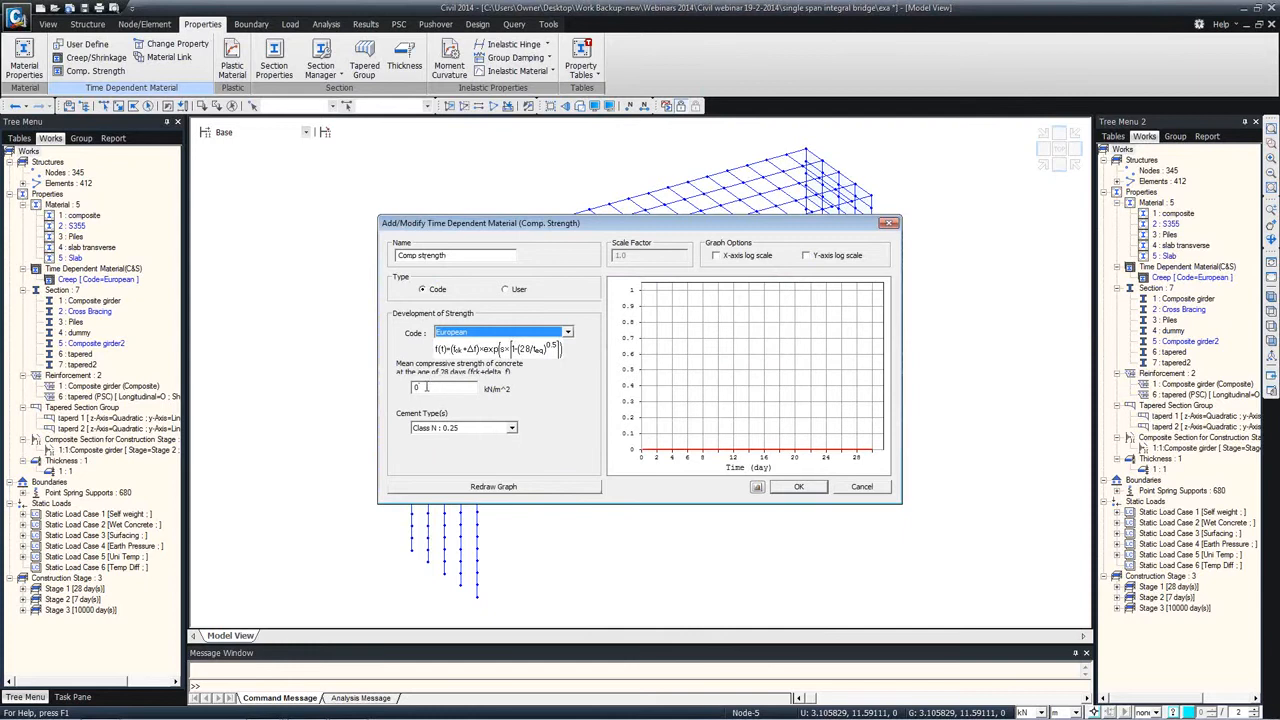
Step: Set the mean 28-day compressive strength to 43000 kN/m^2, redraw the strength graph, and save the Comp strength material
key("Tab")
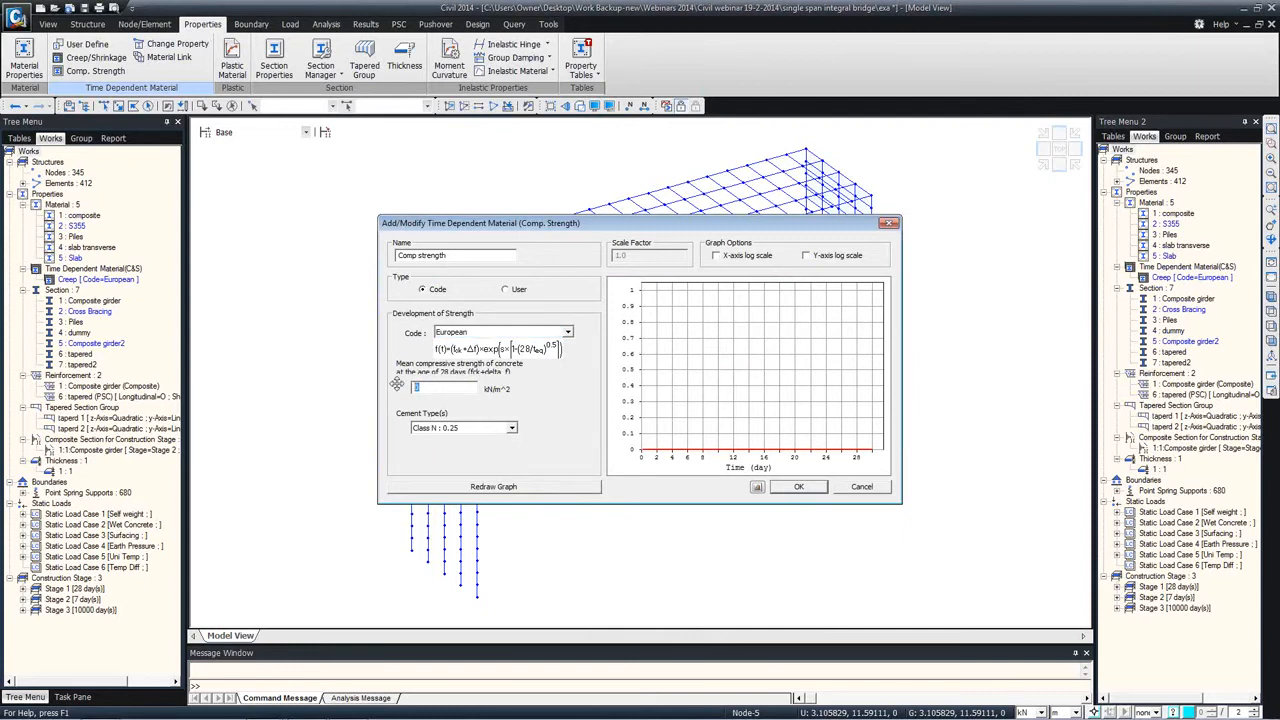
type("43000")
left_click(485, 488)
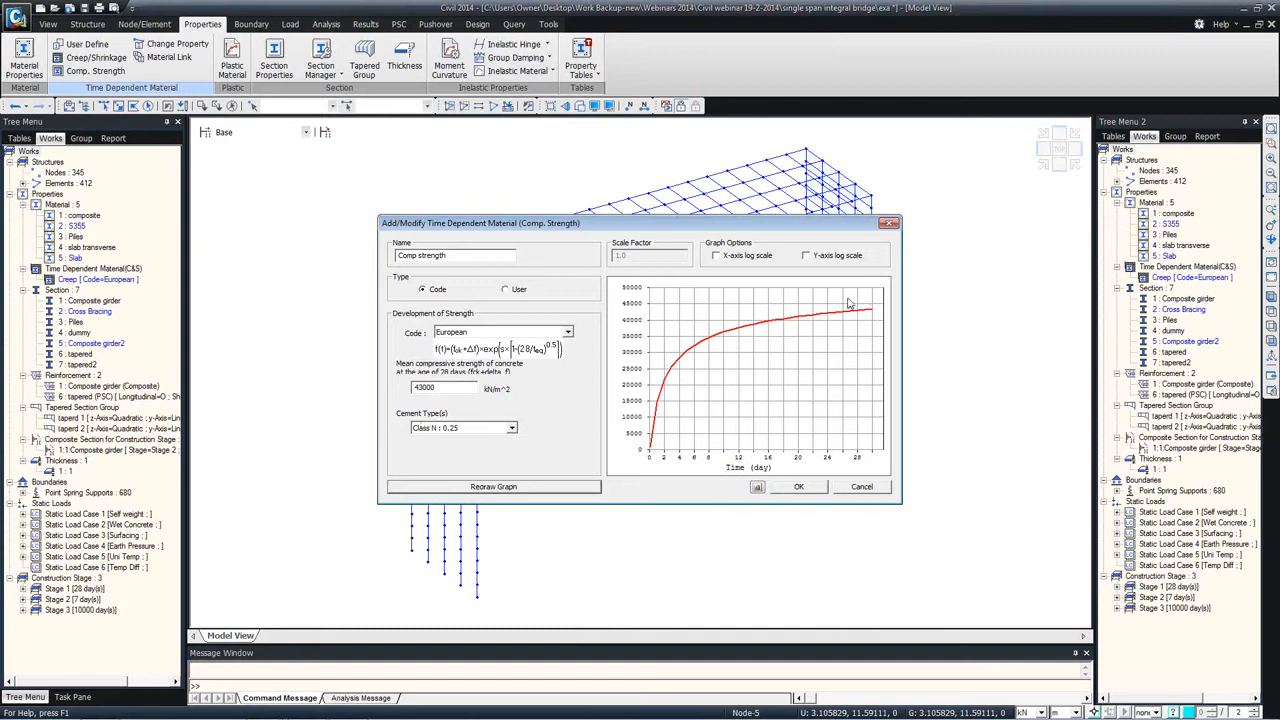
left_click(816, 490)
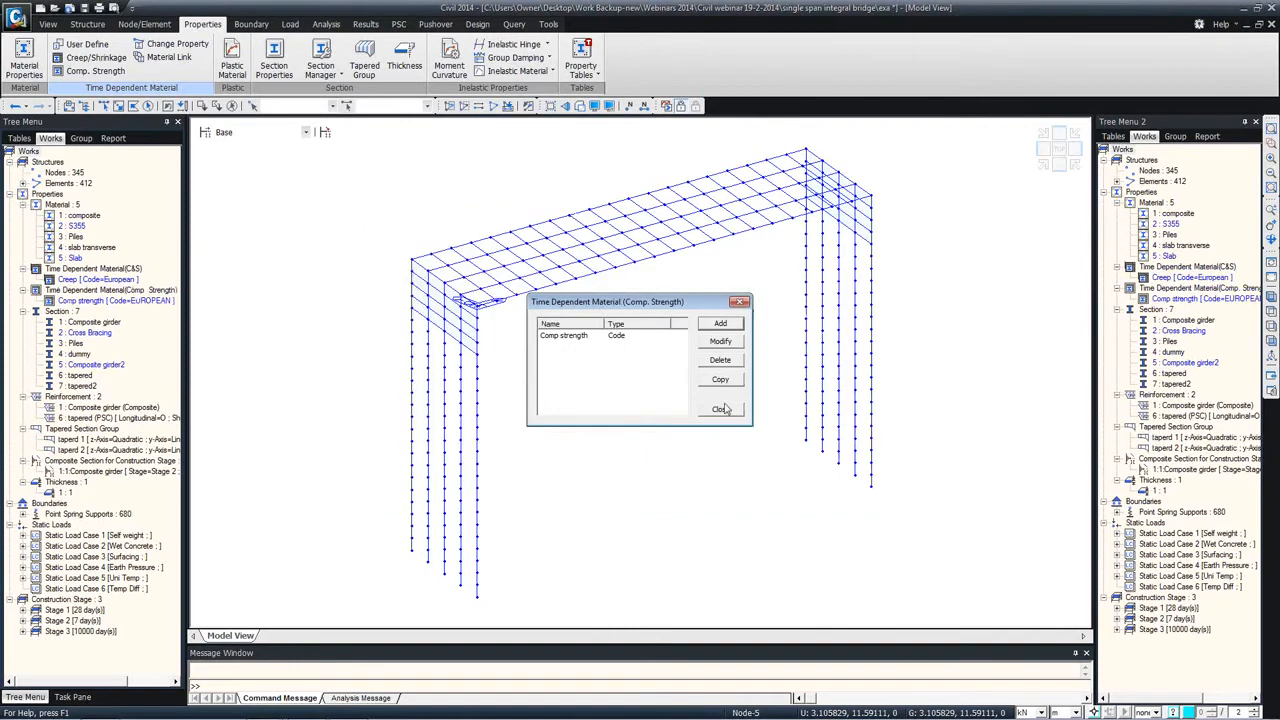
left_click(720, 409)
Step: Link the Creep and Comp strength time-dependent properties to the Slab material
left_click(168, 57)
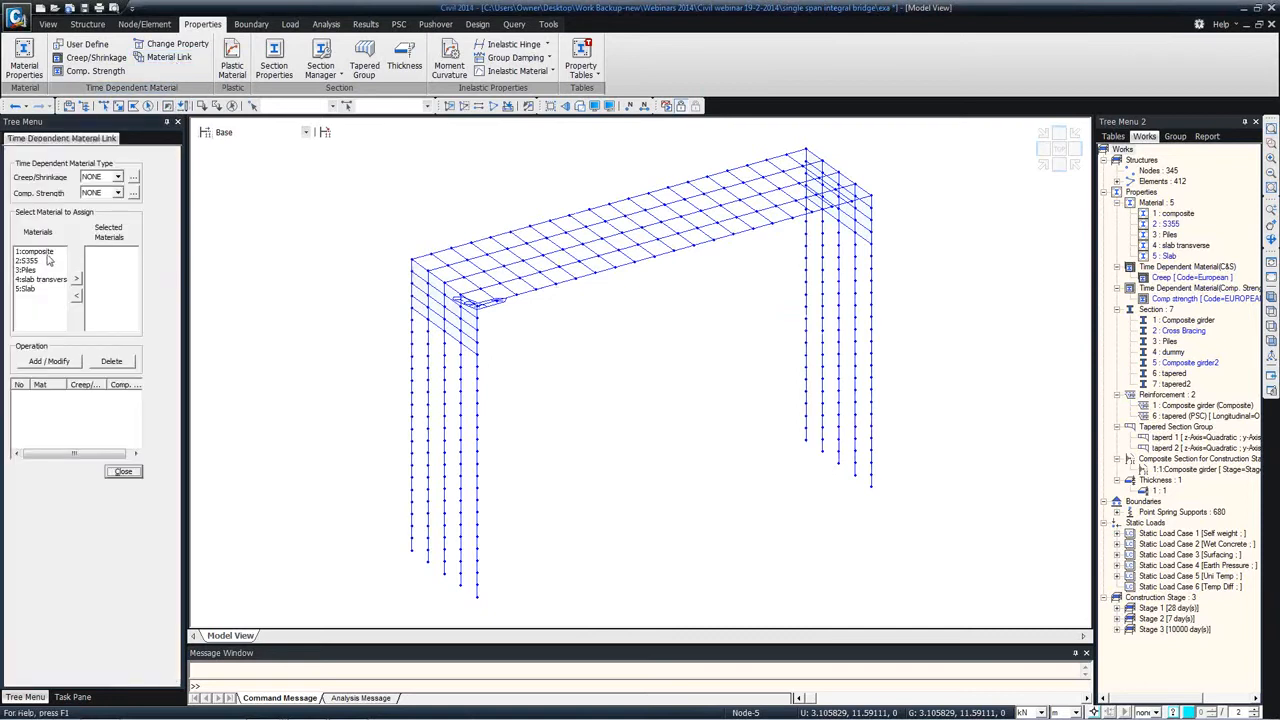
left_click(102, 178)
left_click(100, 197)
left_click(100, 192)
left_click(100, 212)
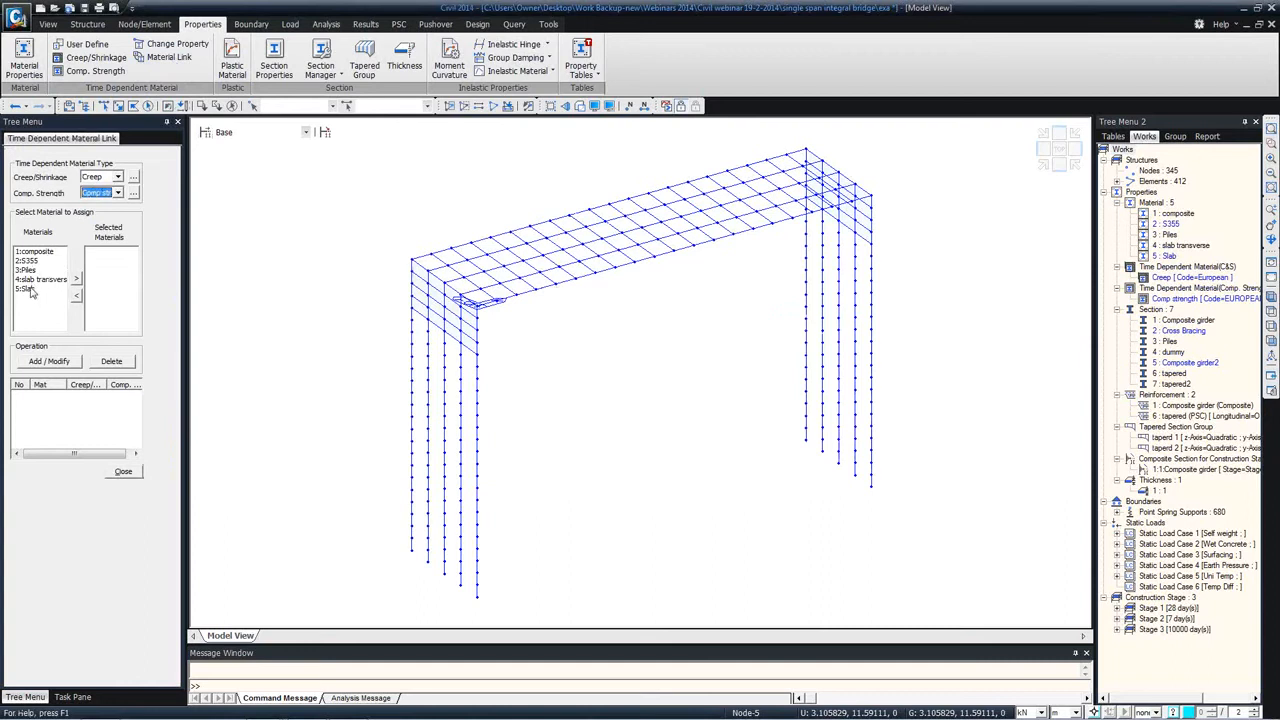
left_click(62, 289)
left_click(76, 279)
left_click(45, 364)
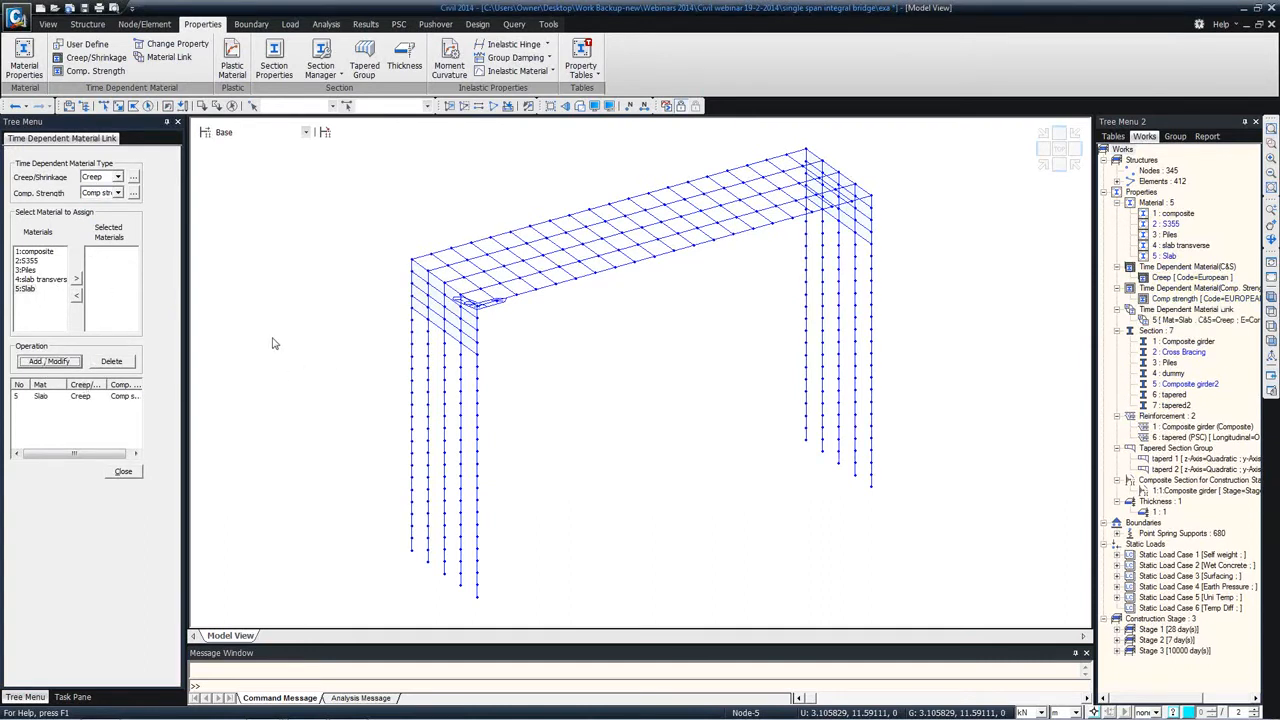
left_click(124, 471)
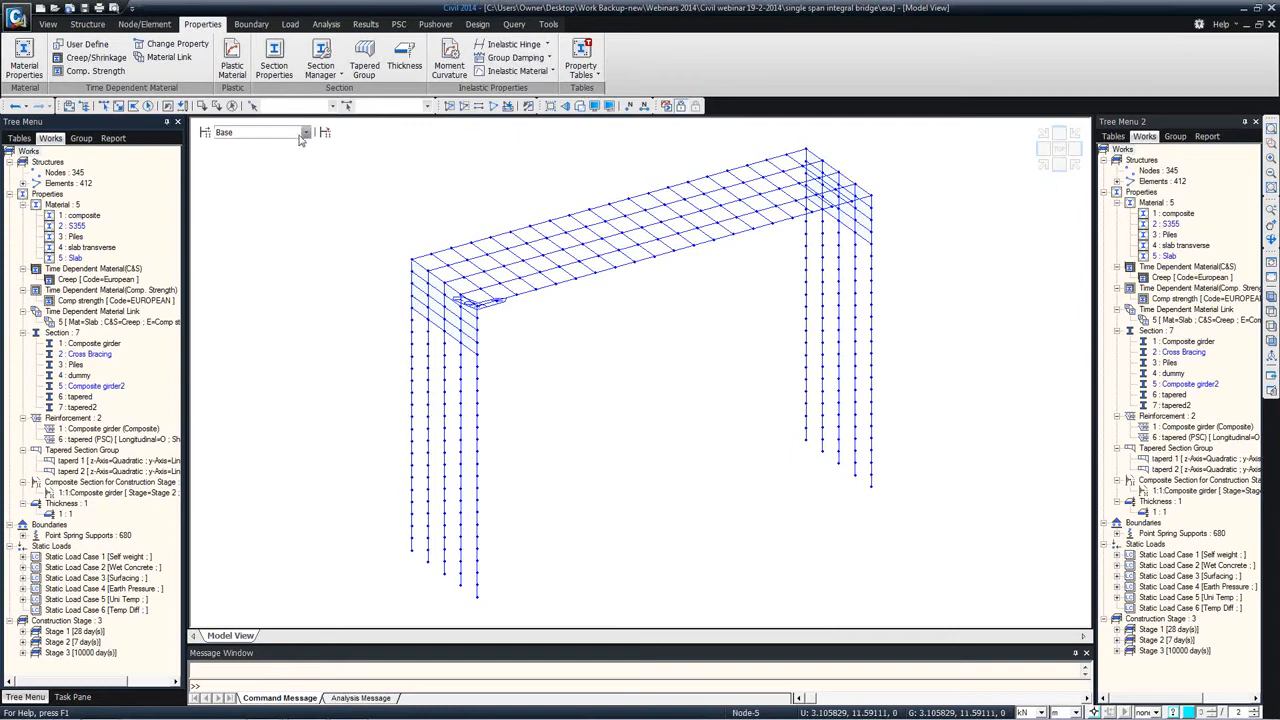
Step: Set the moving load code of the bridge model to EUROCODE
middle_click_drag(622, 230, 549, 262, "ctrl")
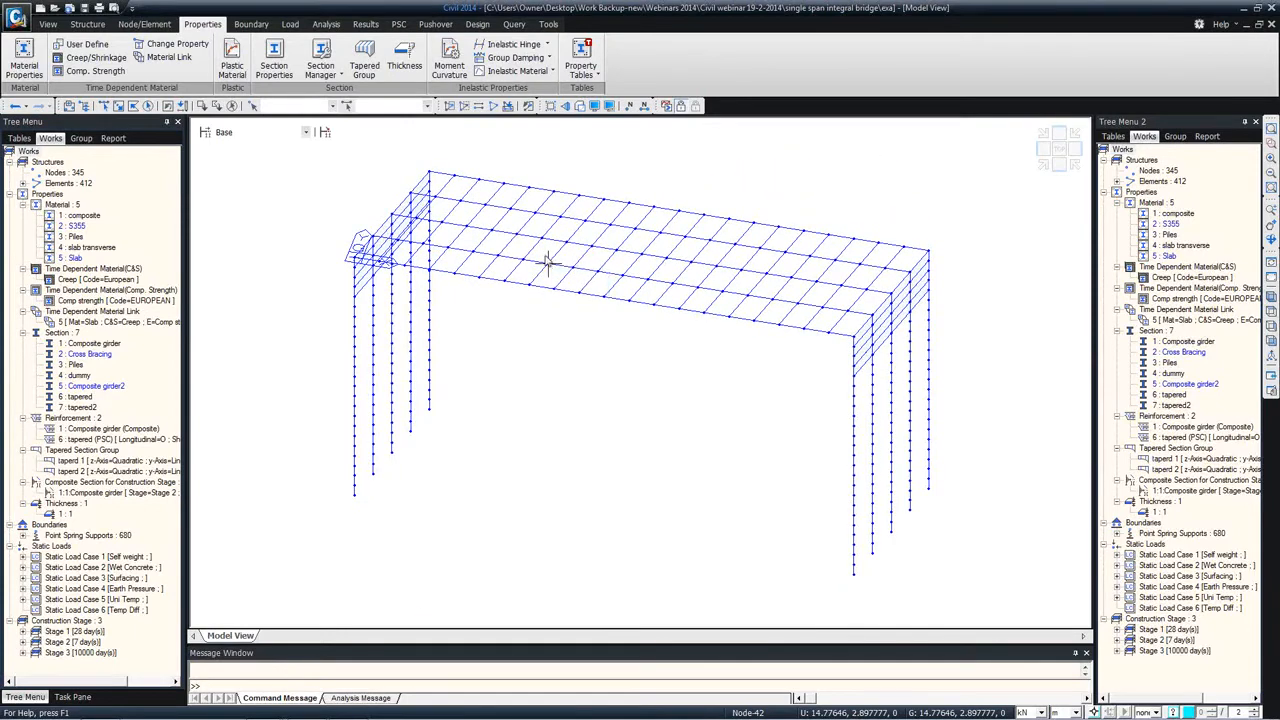
middle_click_drag(421, 285, 411, 286, "ctrl")
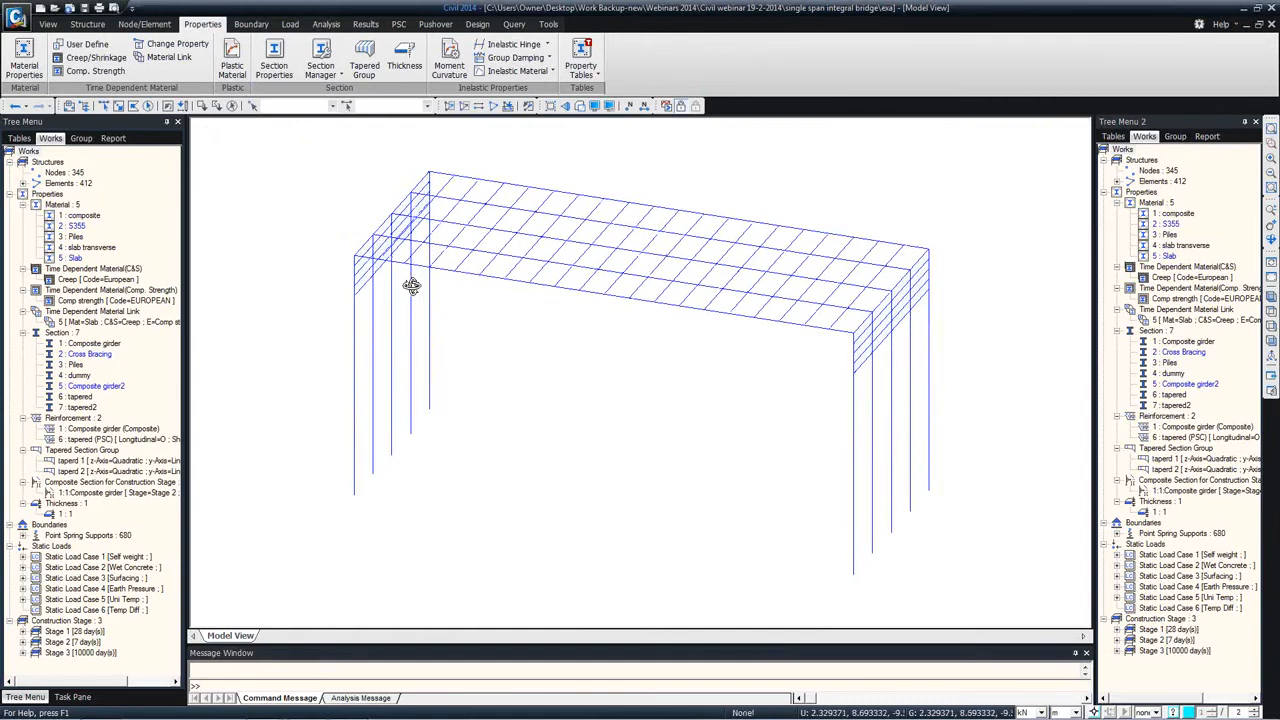
left_click(288, 25)
left_click(251, 24)
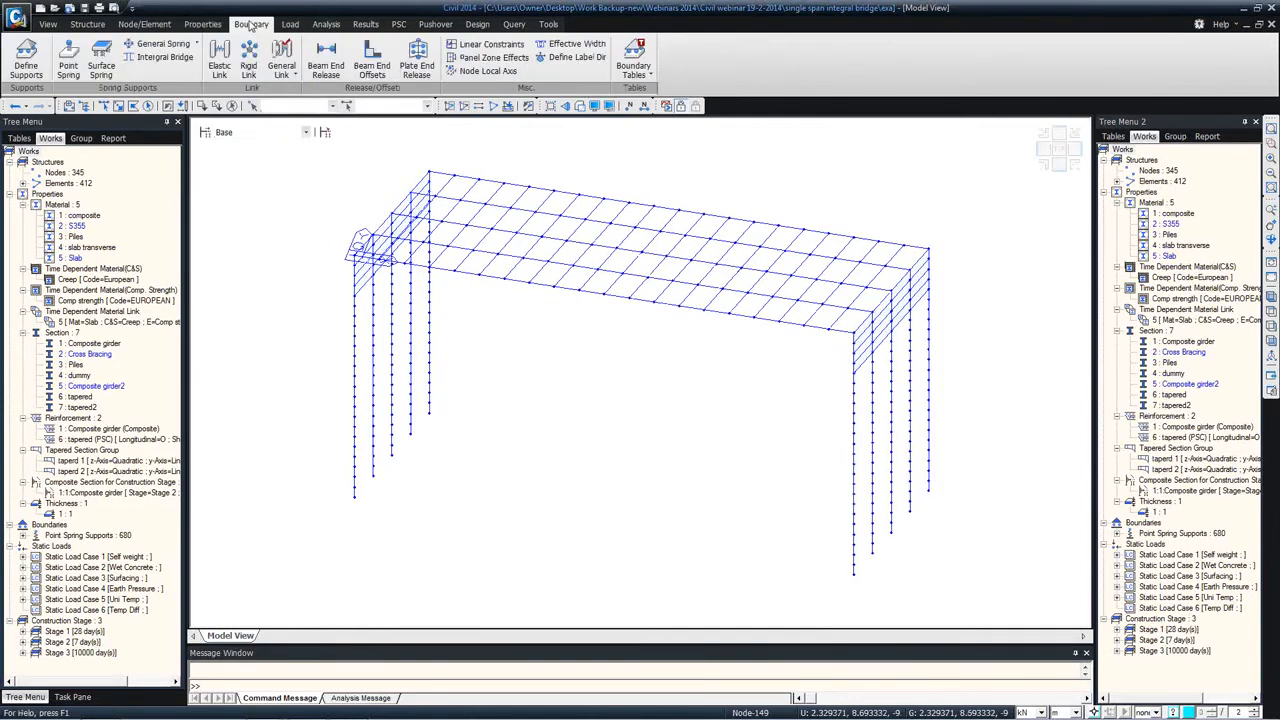
left_click(289, 25)
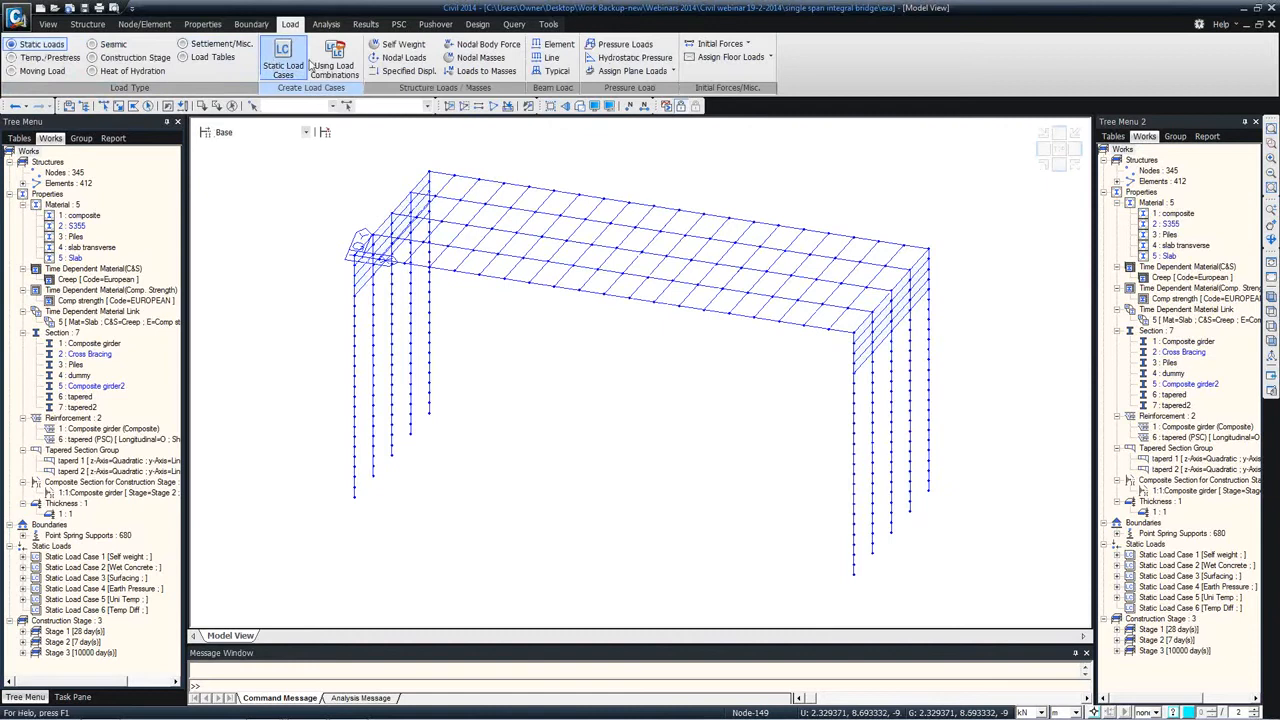
left_click(40, 71)
left_click(343, 64)
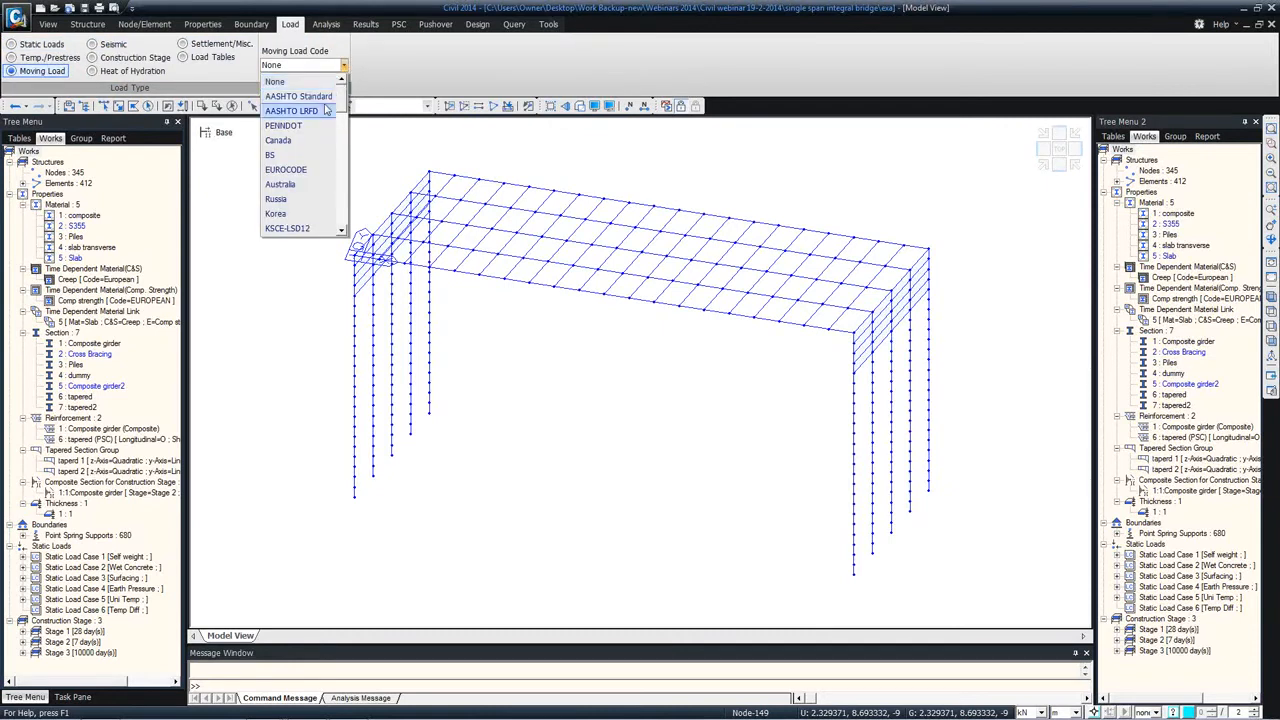
left_click(286, 169)
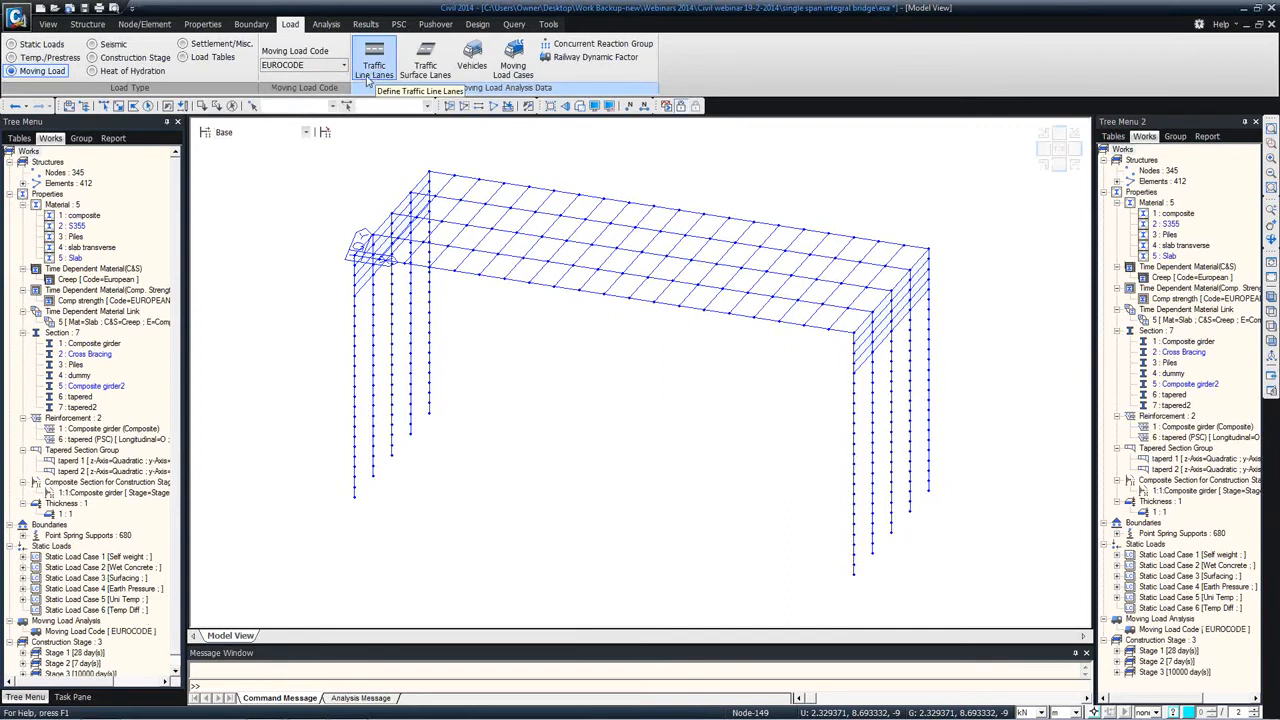
Step: Start a new traffic line lane named RA1 with an eccentricity of -1 m and a lane width of 2 m
left_click(380, 78)
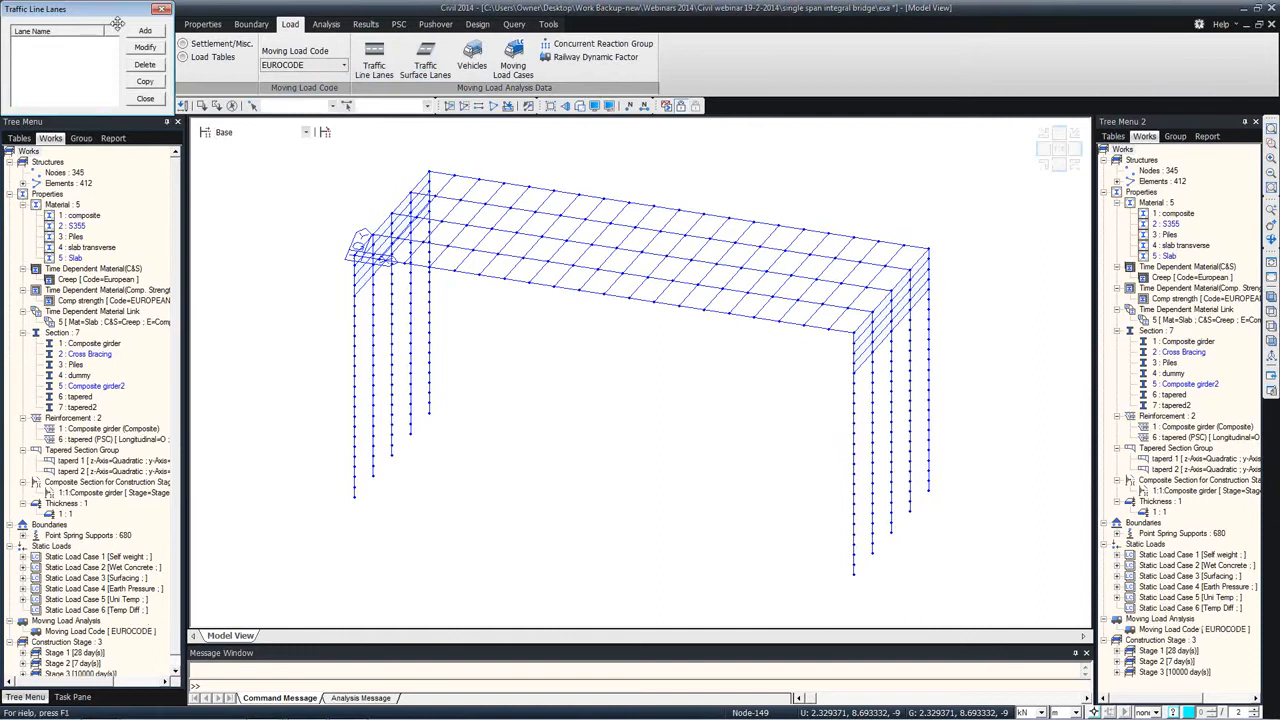
left_click(148, 31)
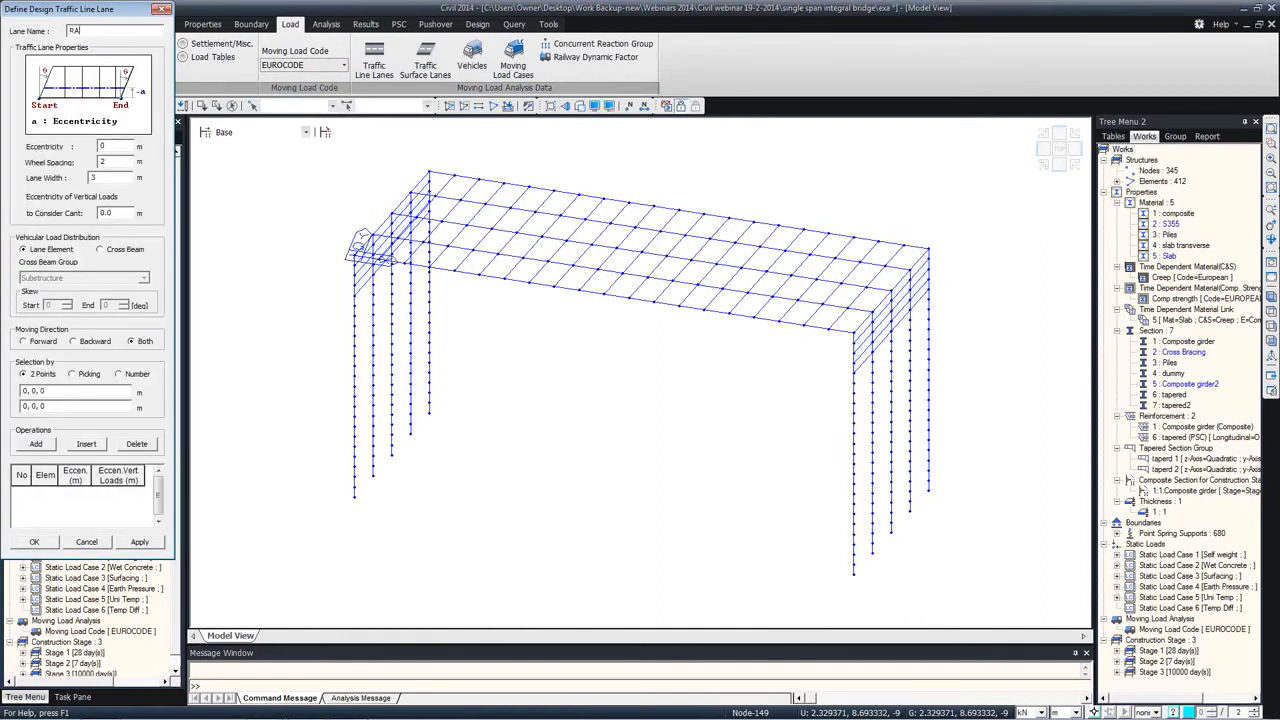
type("RA1")
left_click(126, 145)
type("-1")
Step: Distribute the RA1 lane's vehicular load through the Transverse cross beam group, with start and end skew angles of 15 degrees
left_click(100, 250)
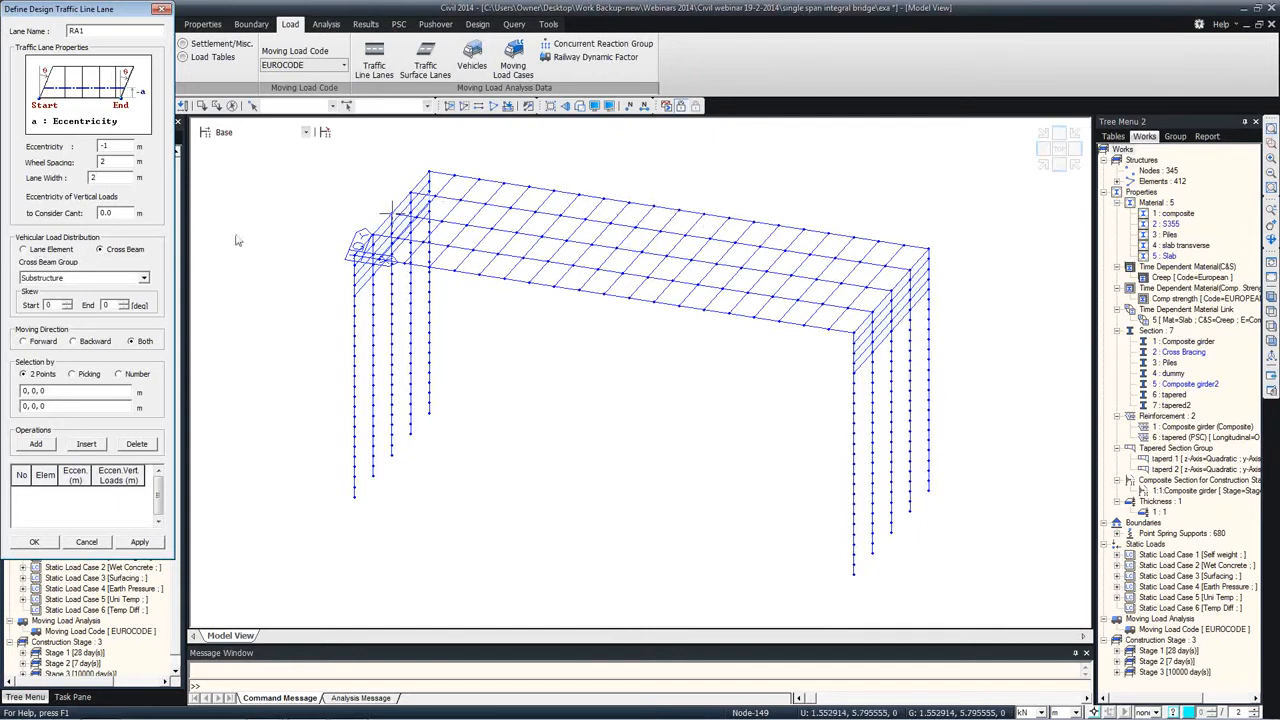
left_click(129, 279)
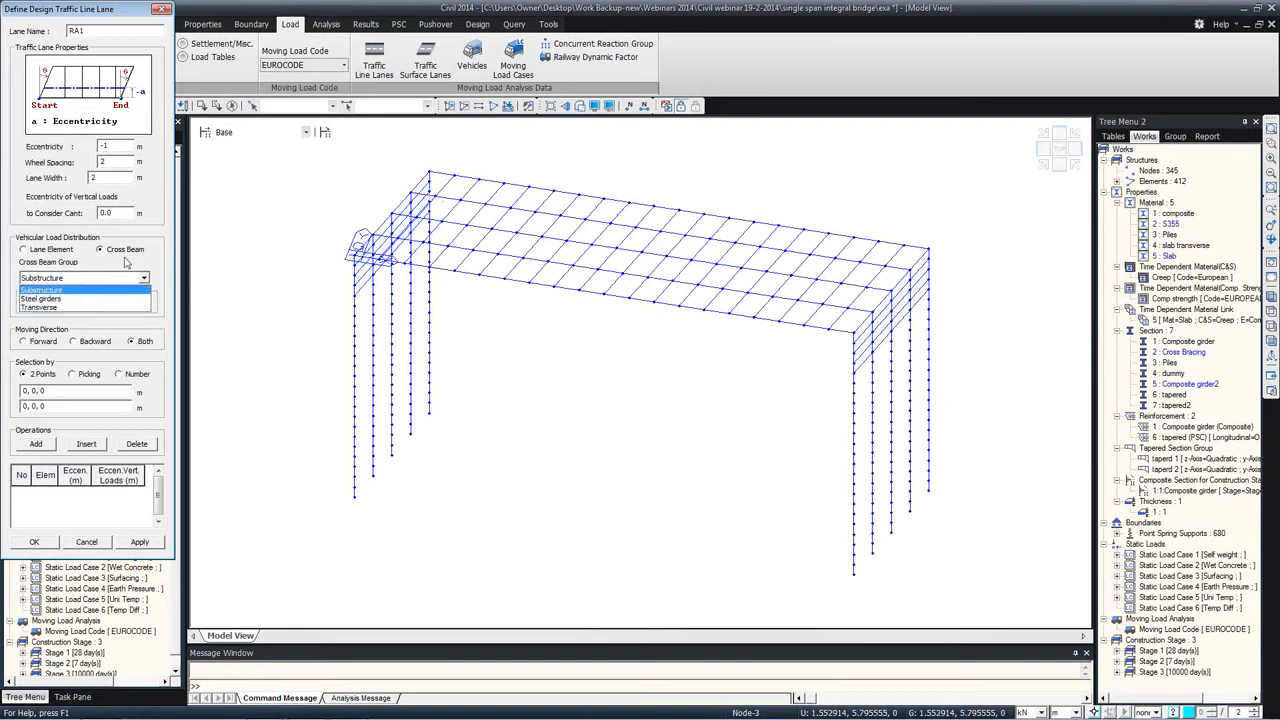
left_click(68, 307)
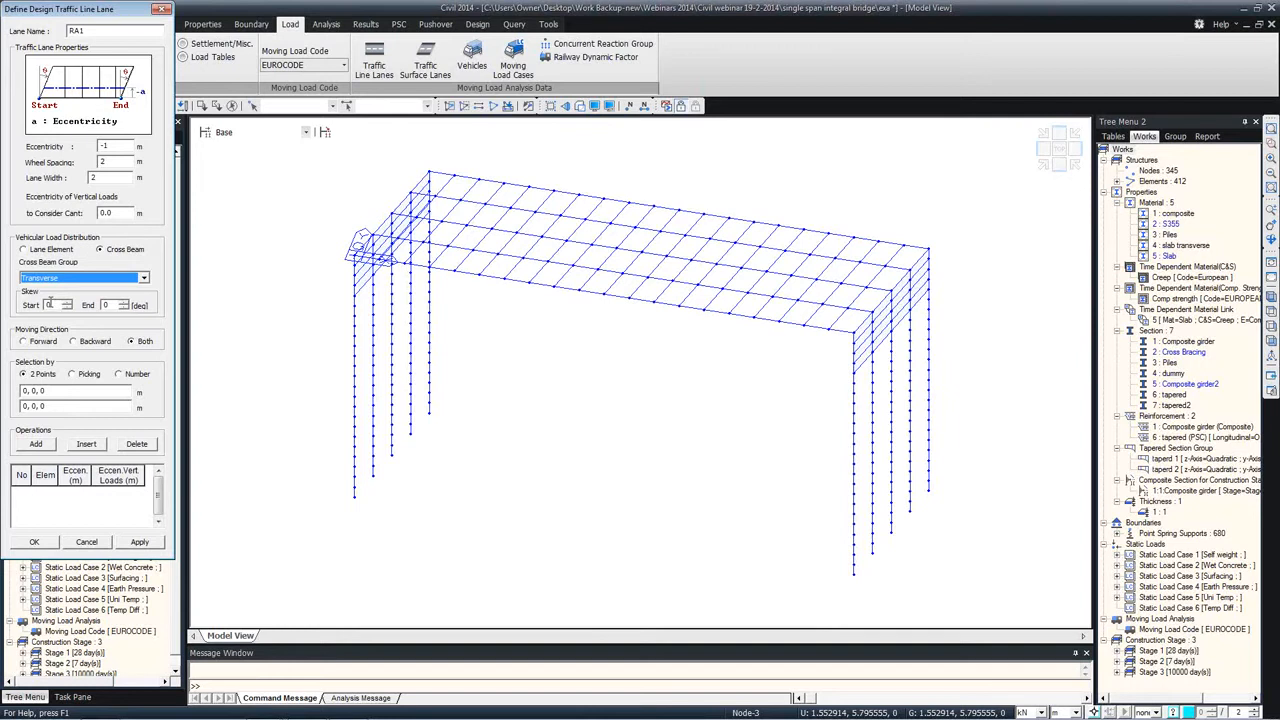
left_click(42, 252)
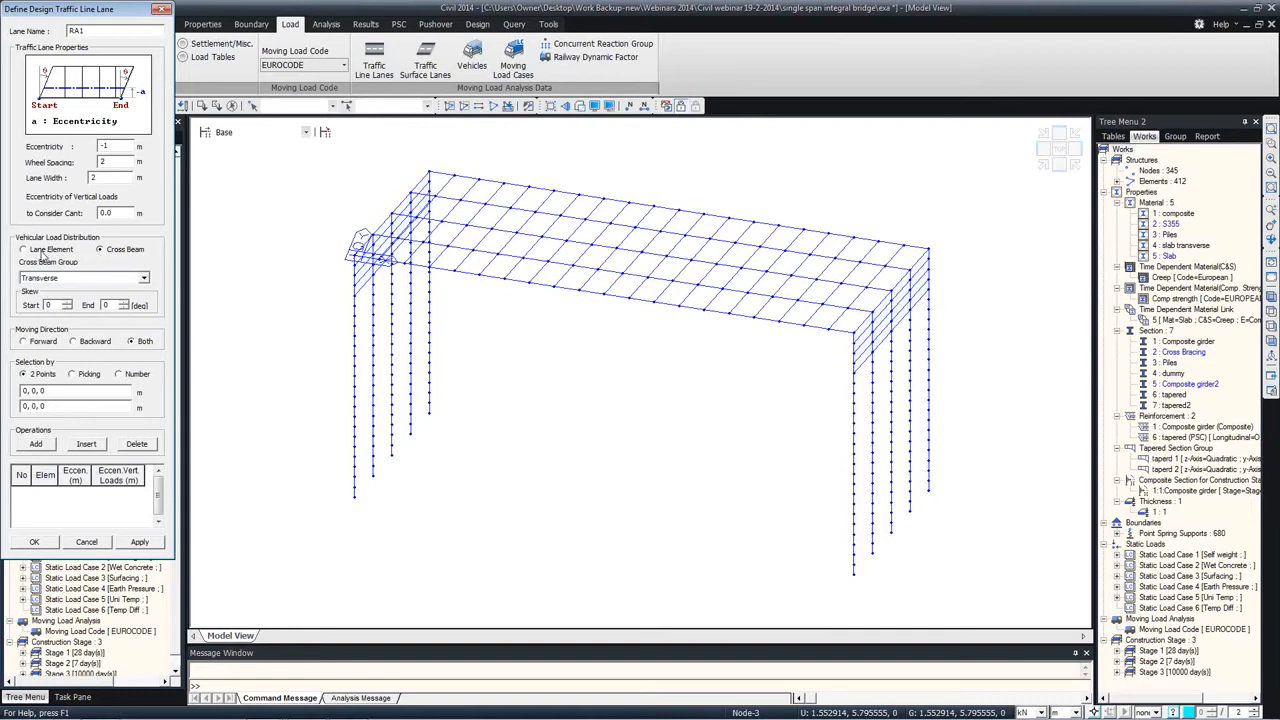
left_click(46, 251)
left_click(101, 250)
left_click_drag(56, 304, 33, 304)
type("1515")
Step: Assign lane RA1 by two points along the front edge girder from 0, 0, 0 to 40, 0, 0, and apply it
left_click(49, 393)
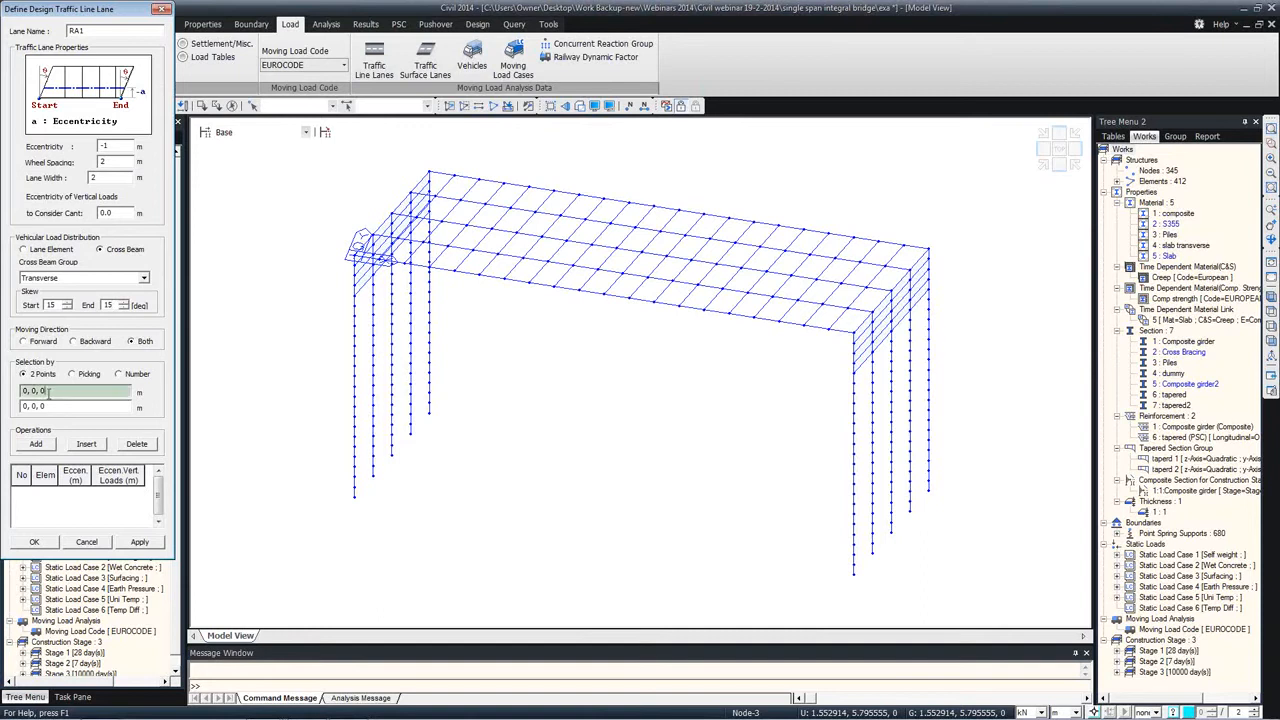
left_click(360, 252)
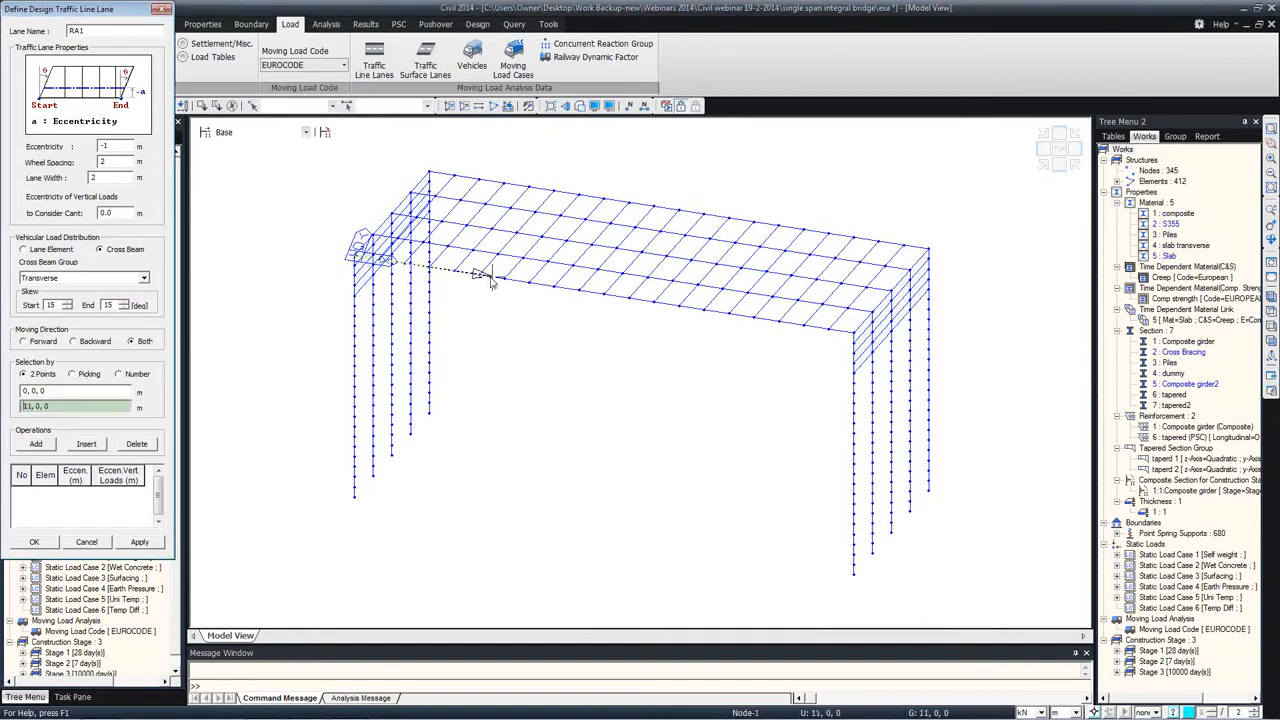
left_click(848, 331)
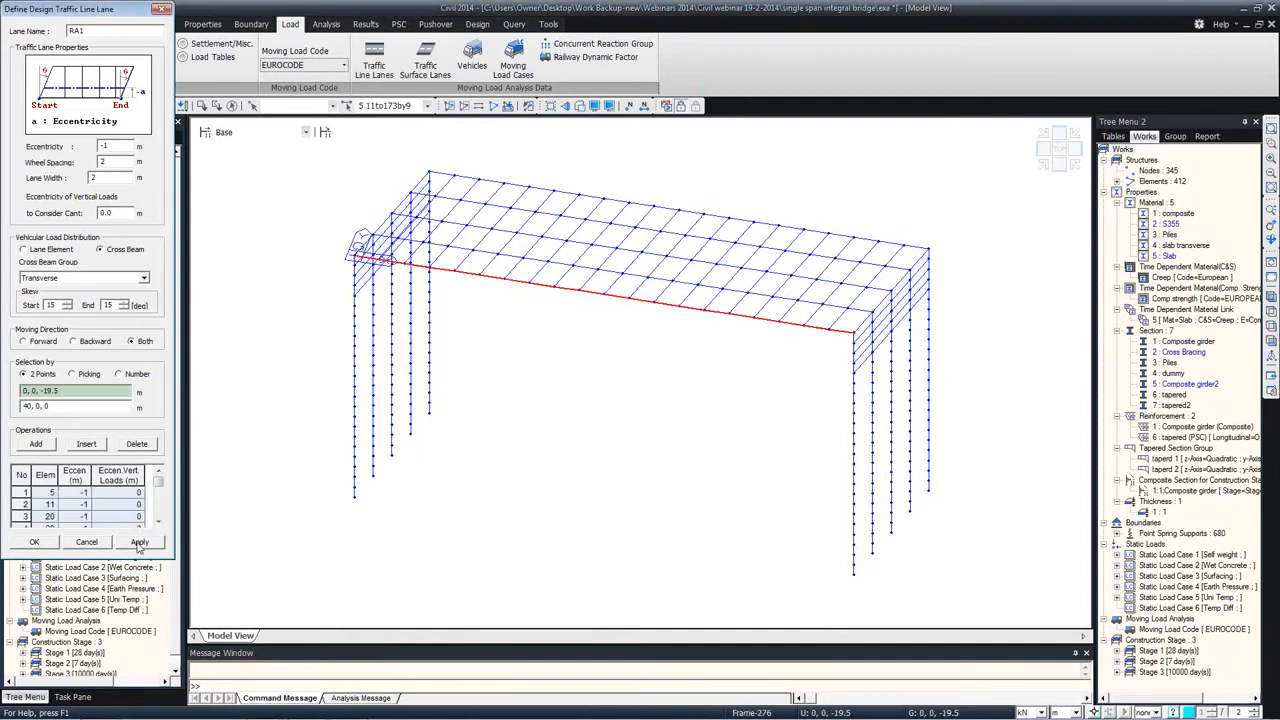
left_click(139, 542)
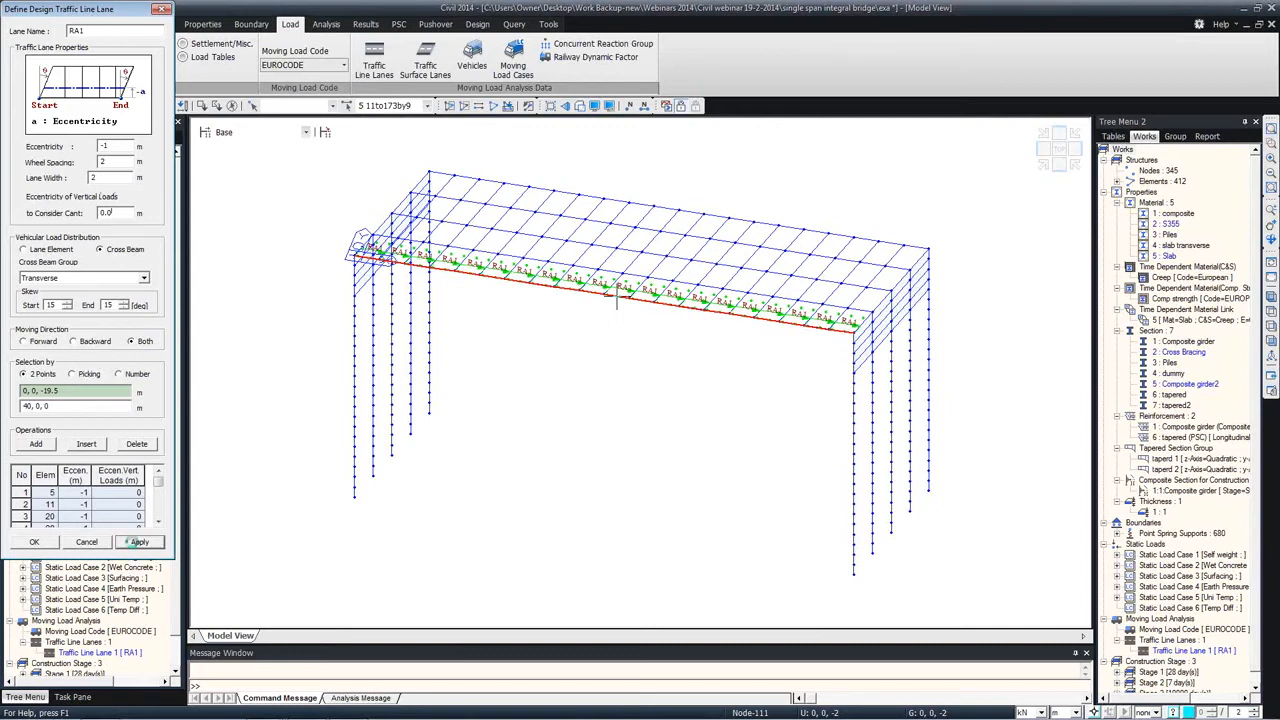
Step: Set up another traffic line lane named Lane A with an eccentricity of -3 m and a lane width of 3 m
double_click(78, 30)
type("Lane A")
double_click(110, 148)
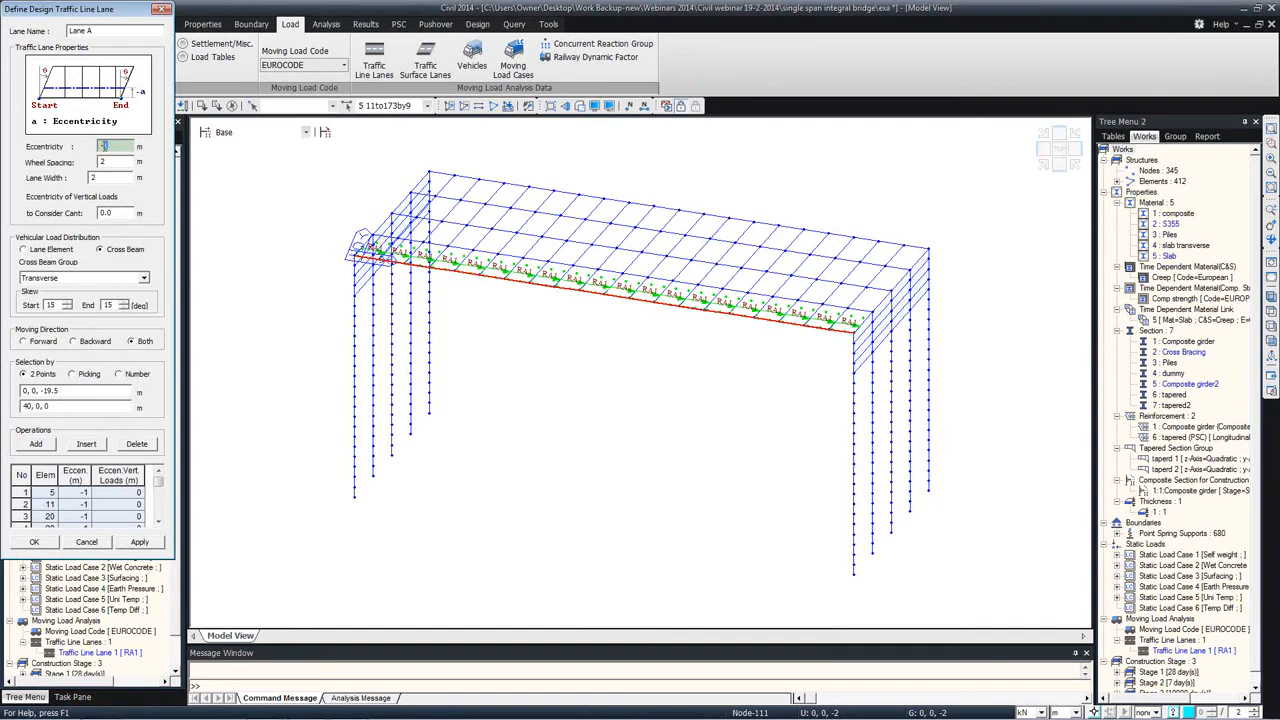
type("3")
left_click_drag(105, 175, 70, 174)
type("3")
Step: Clear the old lane elements, assign Lane A by two points along the front edge girder from 0, 0, 0 to 40, 0, 0, and apply it
left_click(26, 475)
left_click(118, 444)
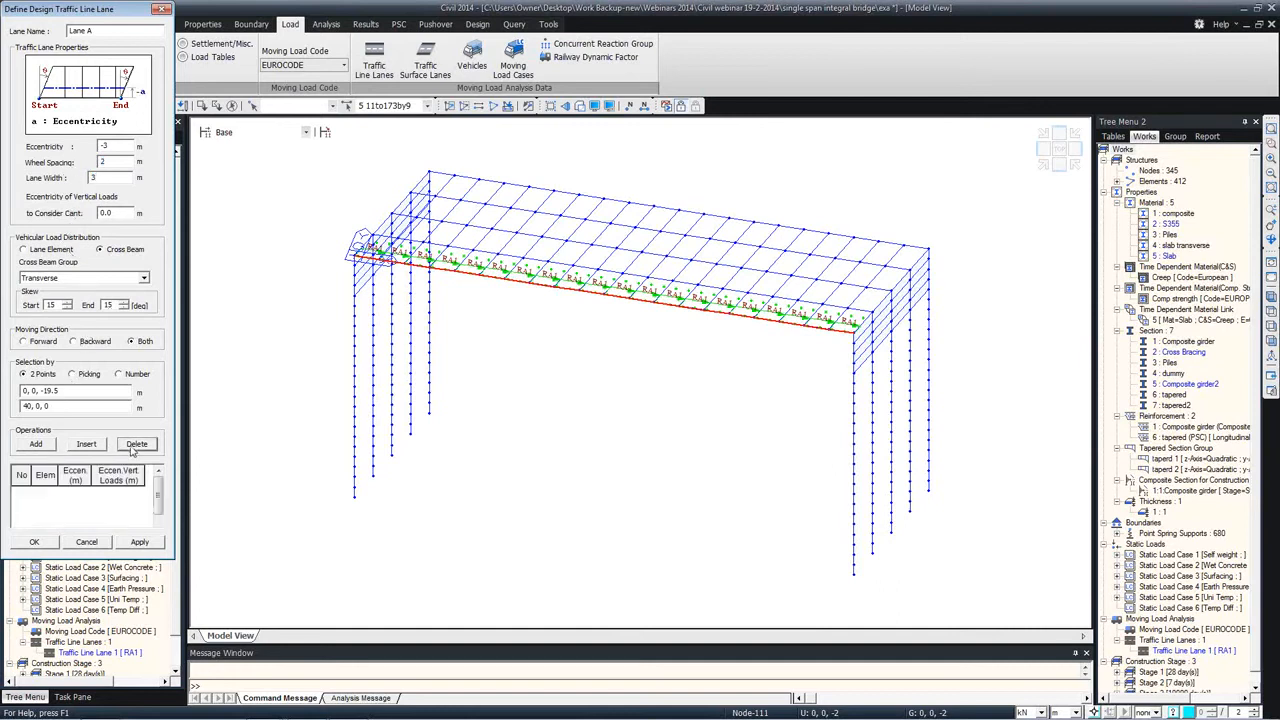
left_click(70, 390)
left_click(356, 258)
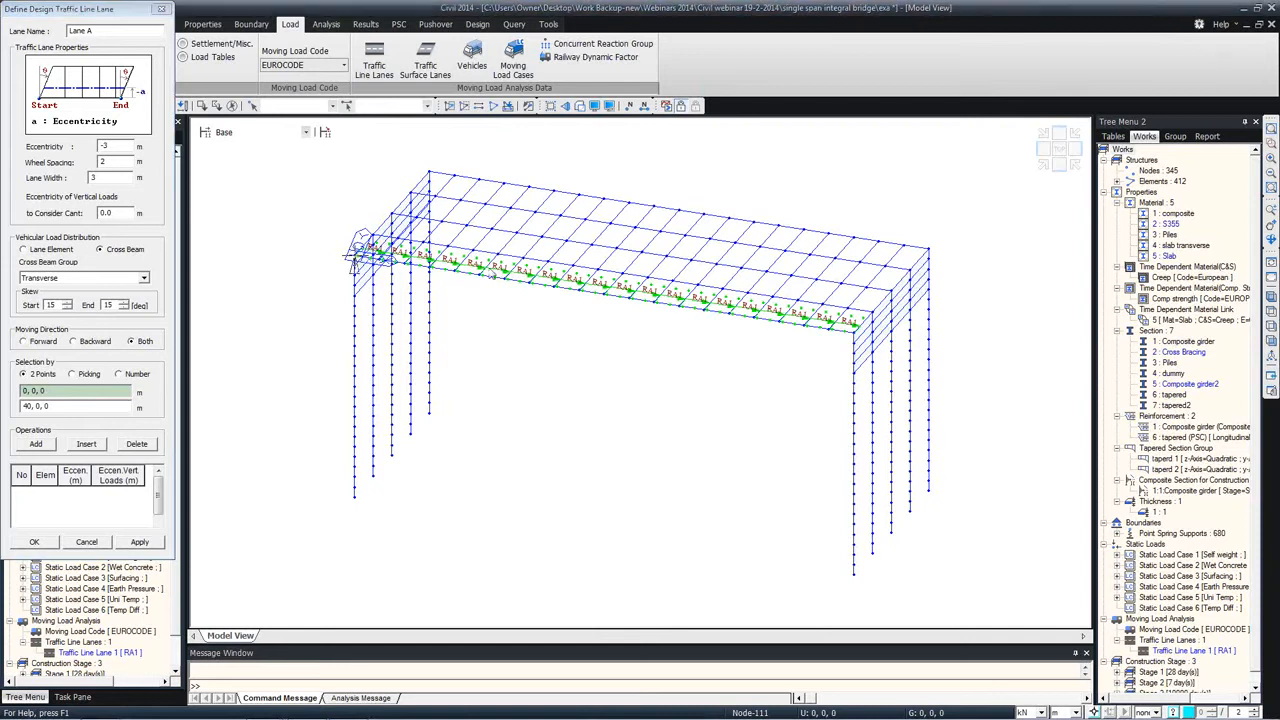
left_click(856, 331)
left_click(36, 444)
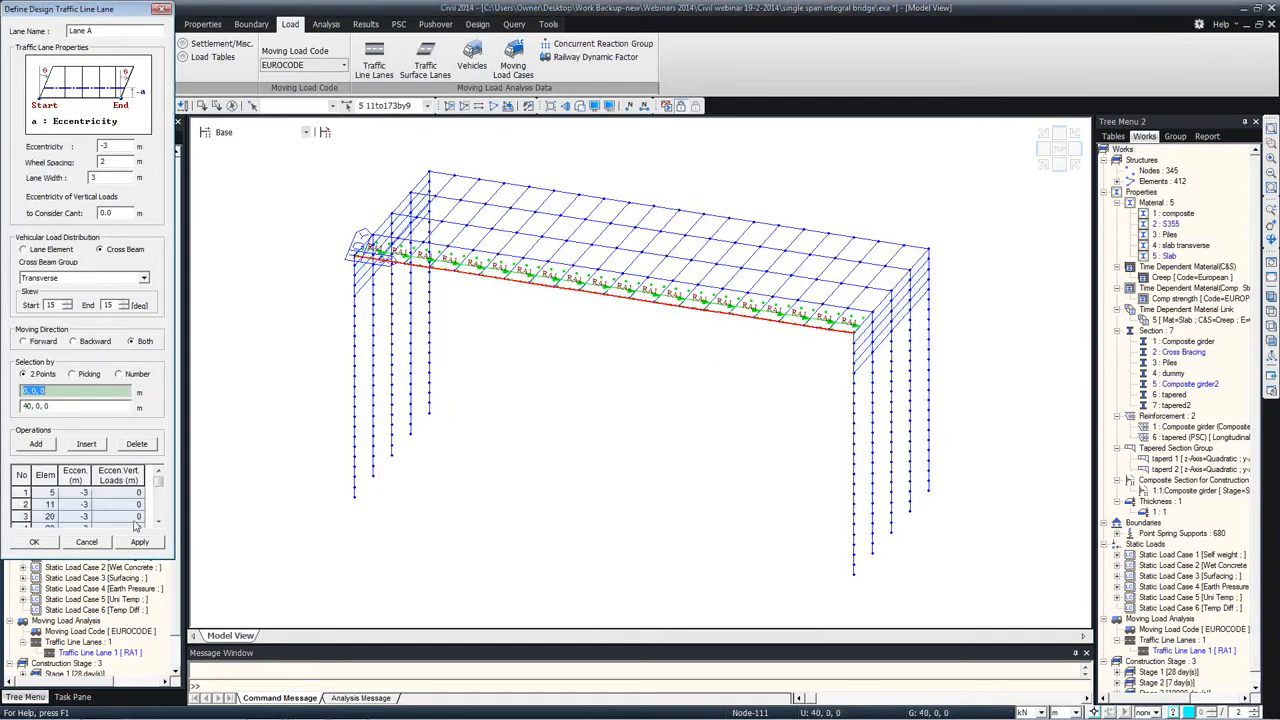
left_click(141, 542)
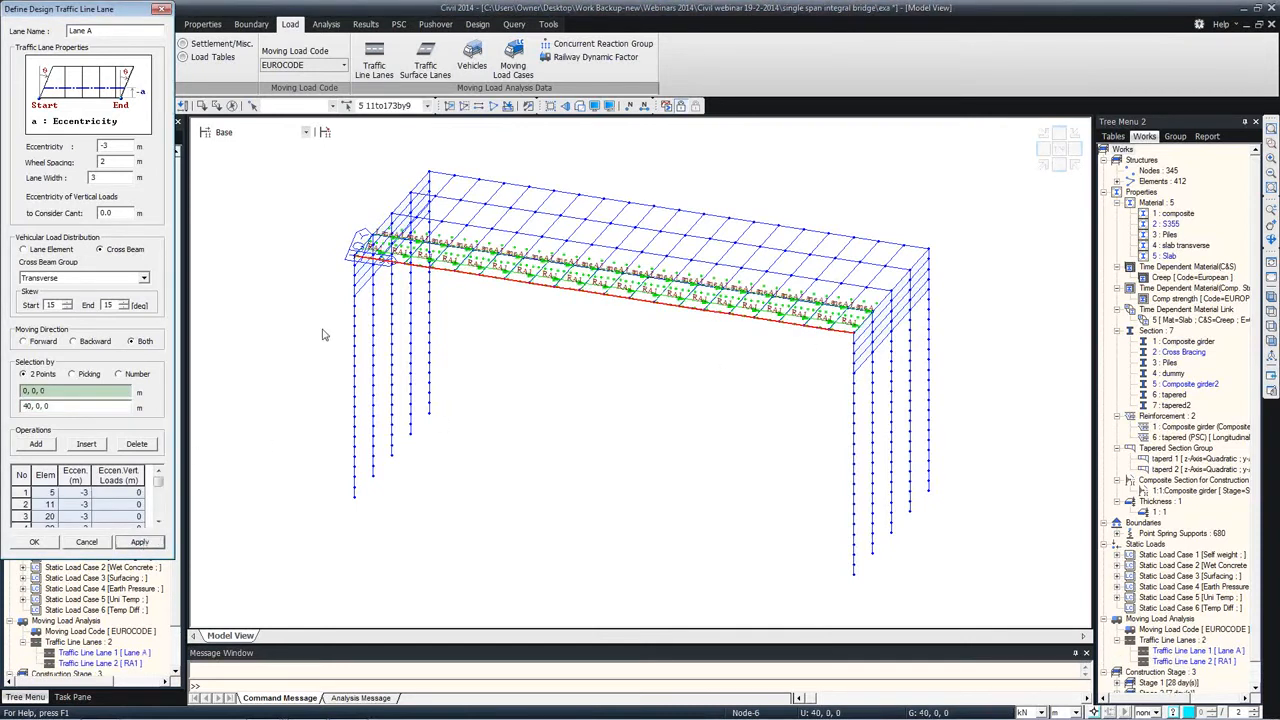
Step: Set up a further traffic line lane named LaneB with an eccentricity of -6 m
left_click(98, 32)
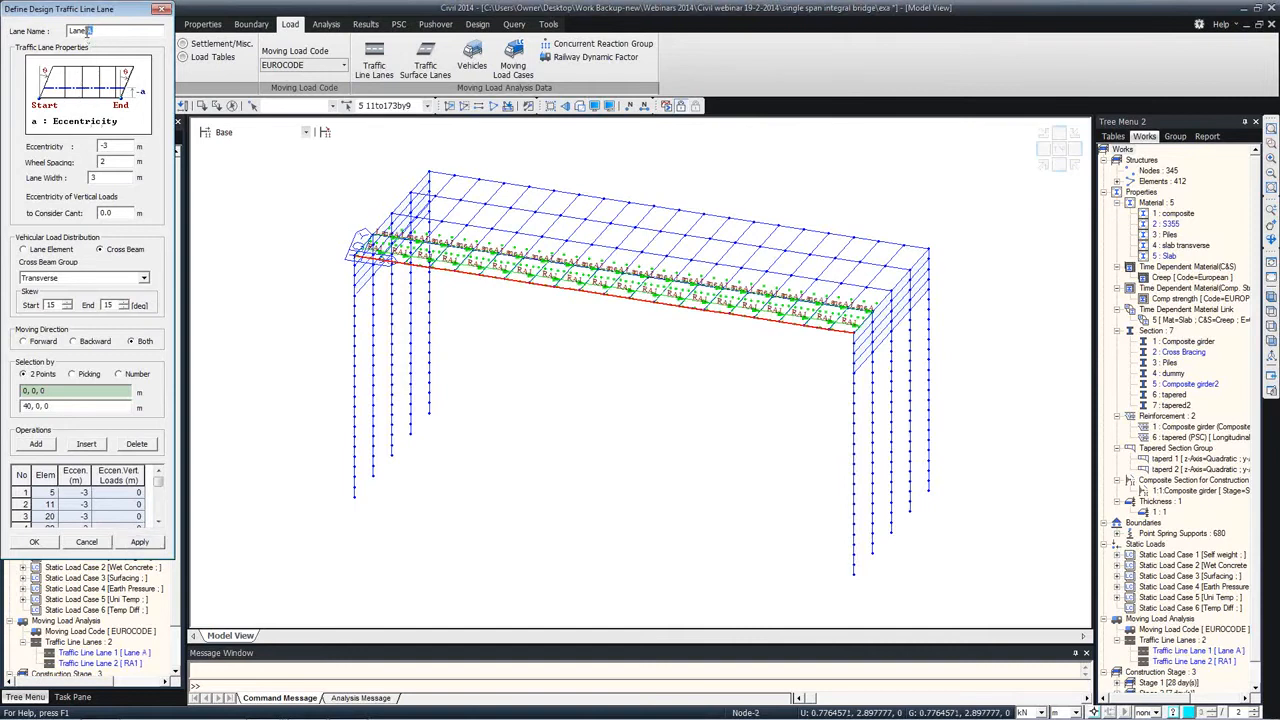
type("B")
left_click(106, 148)
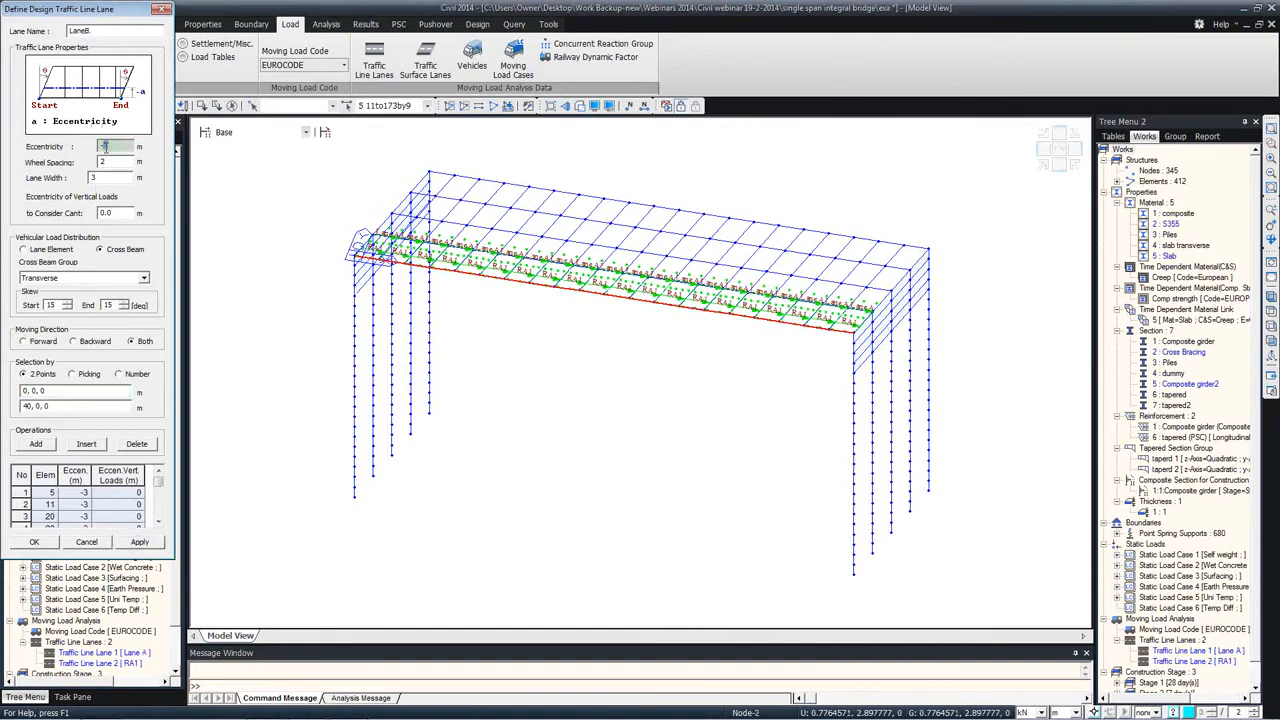
type("-6")
Step: Reassign the elements of LaneB by two points from 0, 0, 0 to 40, 0, 0, and finish the lane definitions
left_click(36, 443)
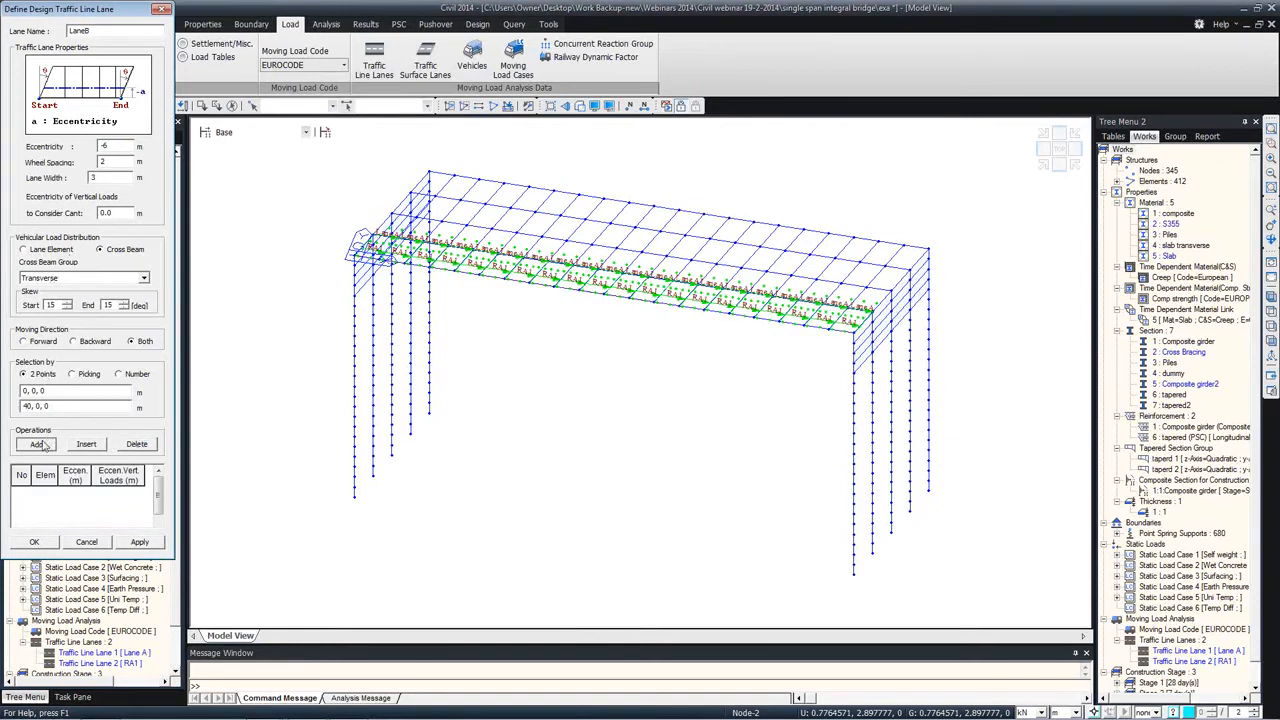
left_click(175, 233)
left_click(40, 390)
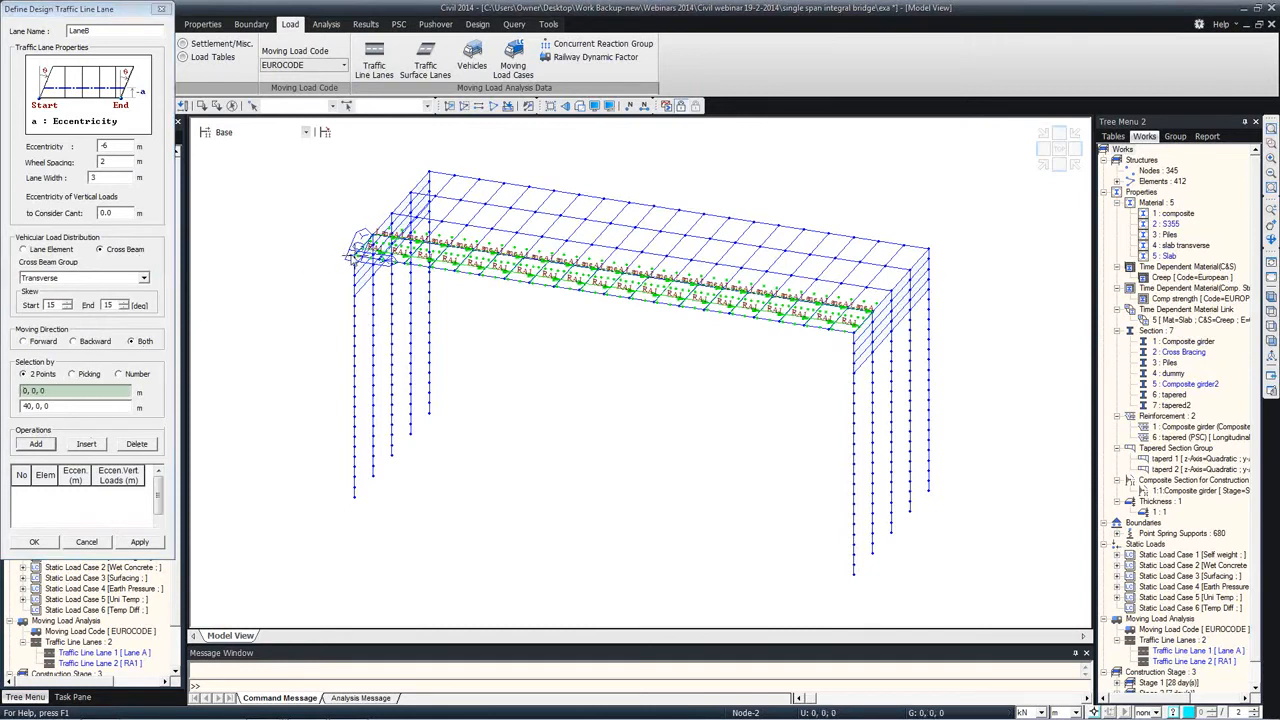
left_click(357, 252)
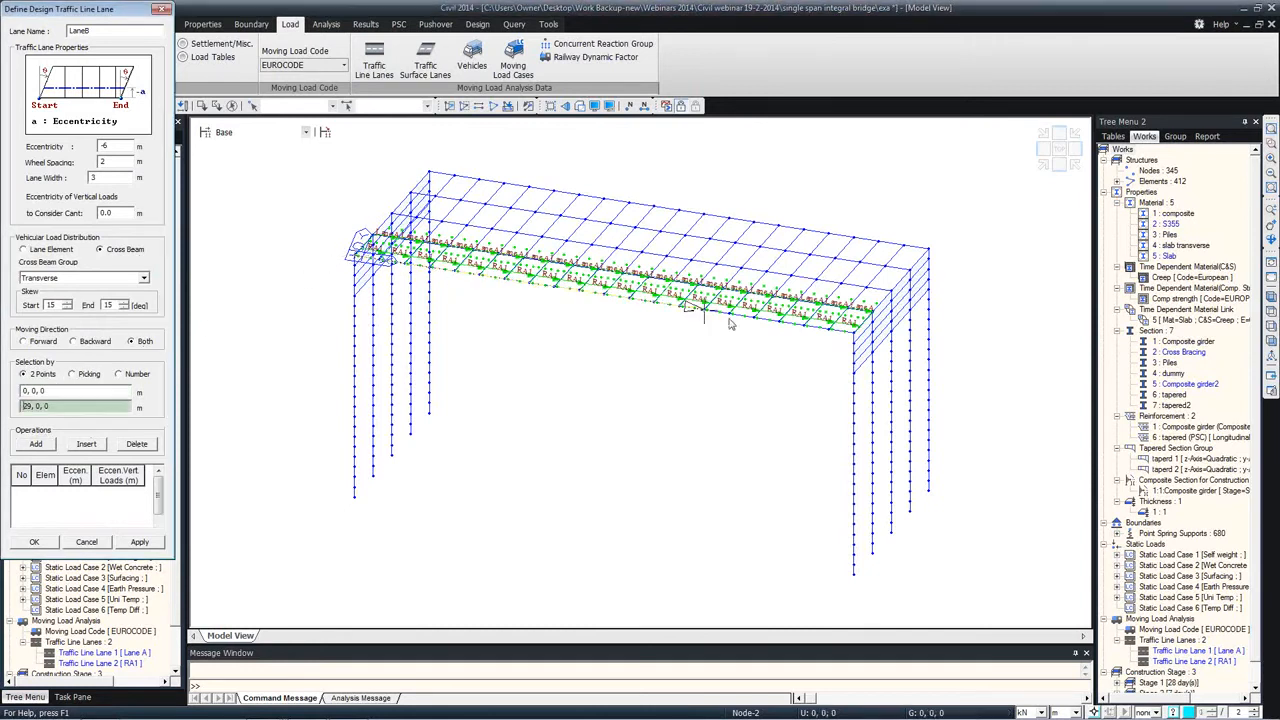
left_click(852, 331)
left_click(34, 541)
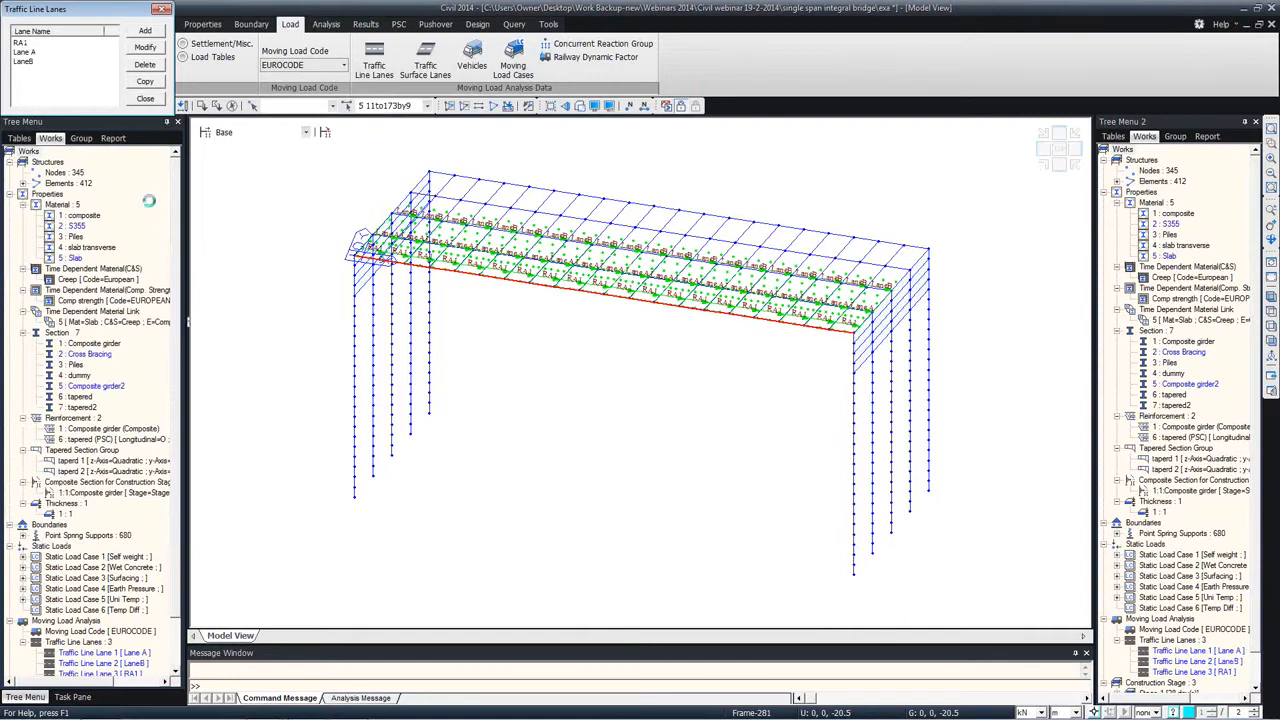
left_click(145, 98)
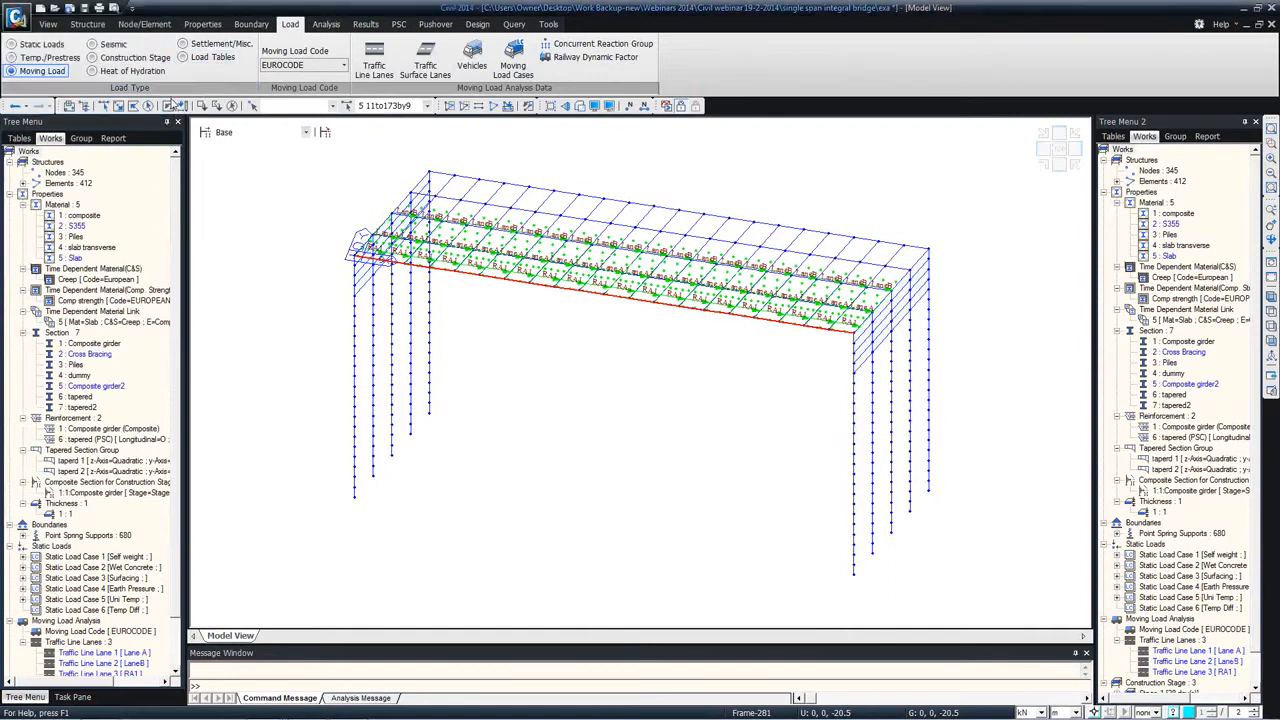
Step: Add the standard vehicle Load Model 1 with UDL adjustment factors of 0.61 for lane 1 and 2.2 for lanes 2, 3 and the remaining area
left_click(471, 64)
left_click_drag(165, 42, 575, 120)
left_click(618, 145)
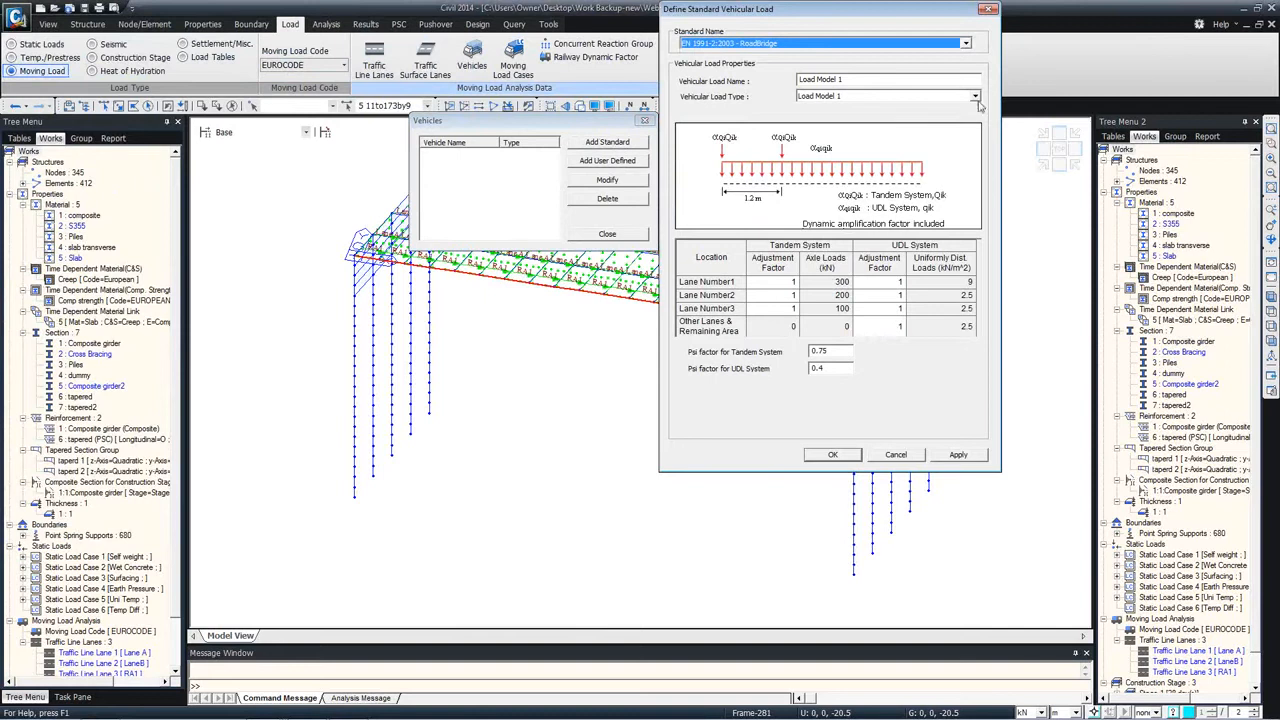
left_click(897, 285)
key("BackSpace")
left_click(889, 296)
type("2.2")
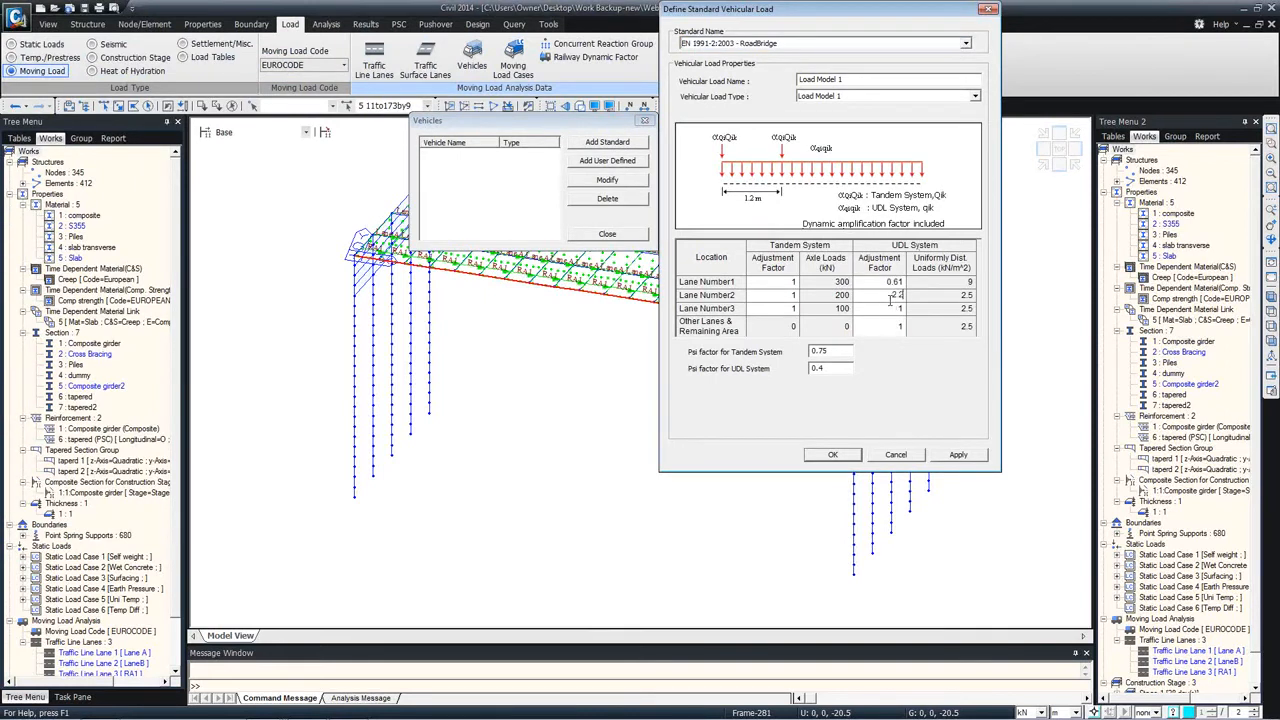
left_click(886, 309)
type("2.2")
left_click(886, 320)
type("2")
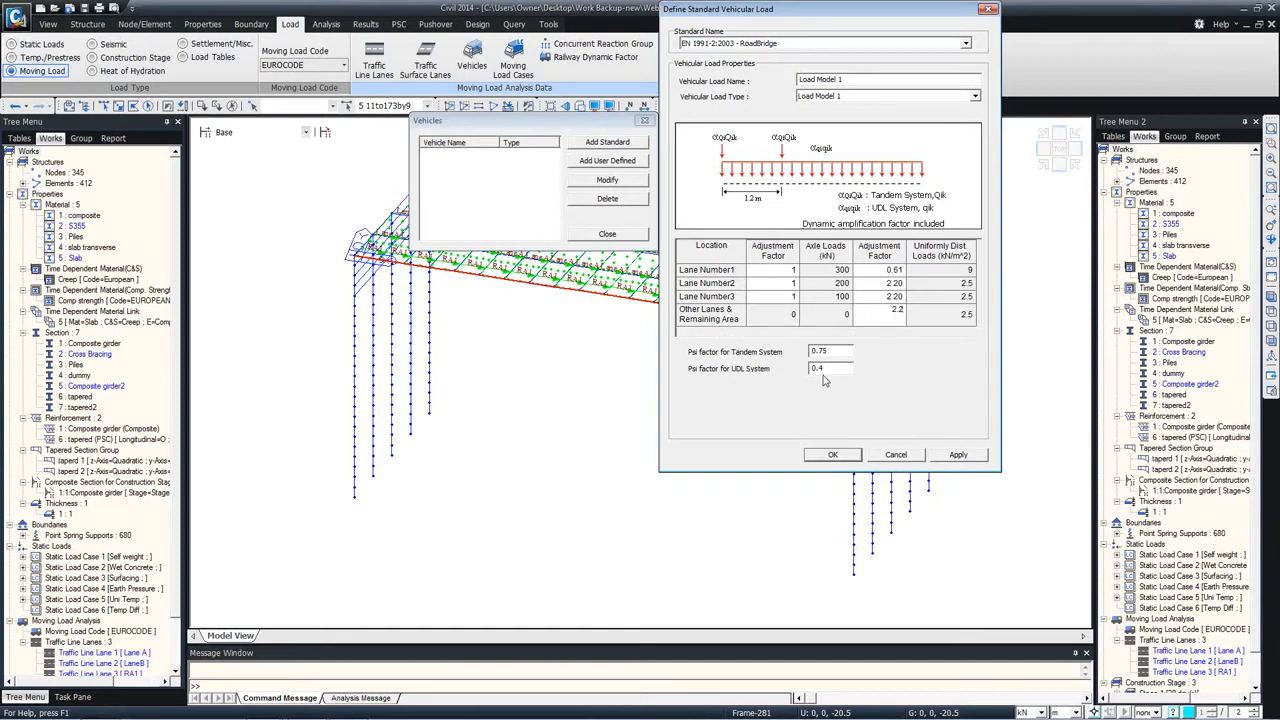
left_click(950, 455)
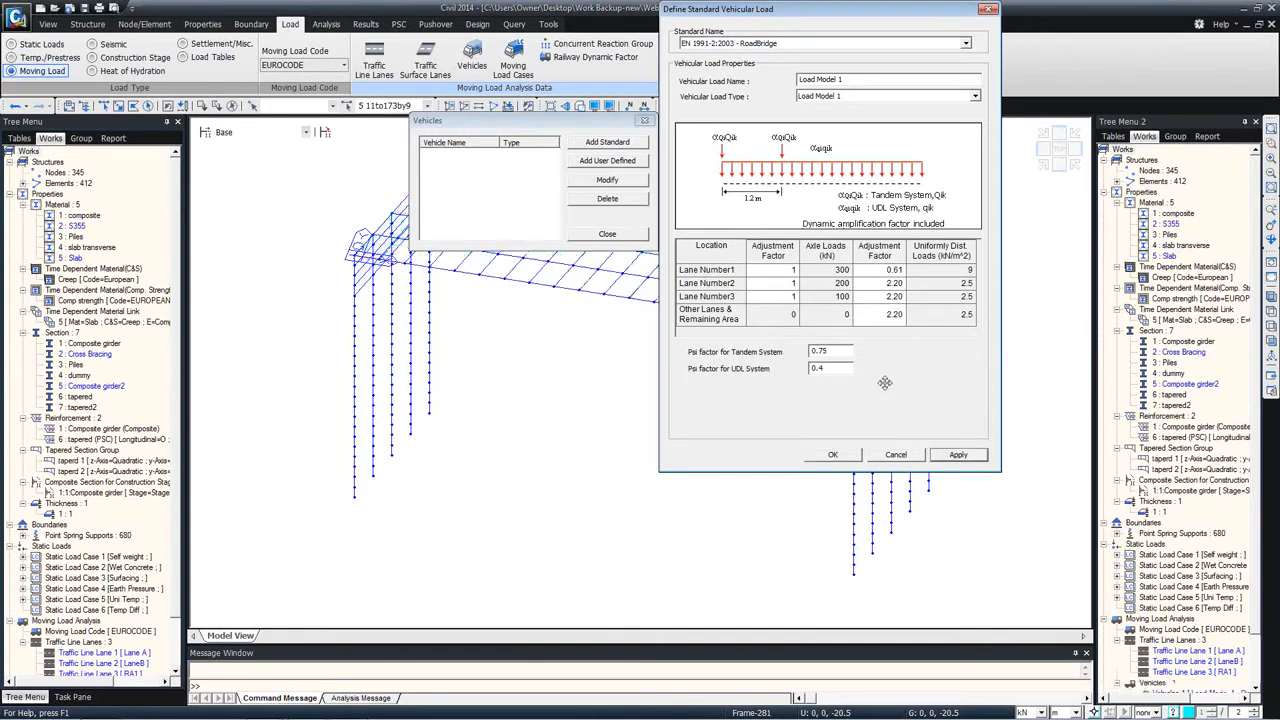
Step: Add a standard vehicle of type Load Model 3 (UK NA) using the SOV 250 vehicle
left_click(870, 96)
left_click(858, 134)
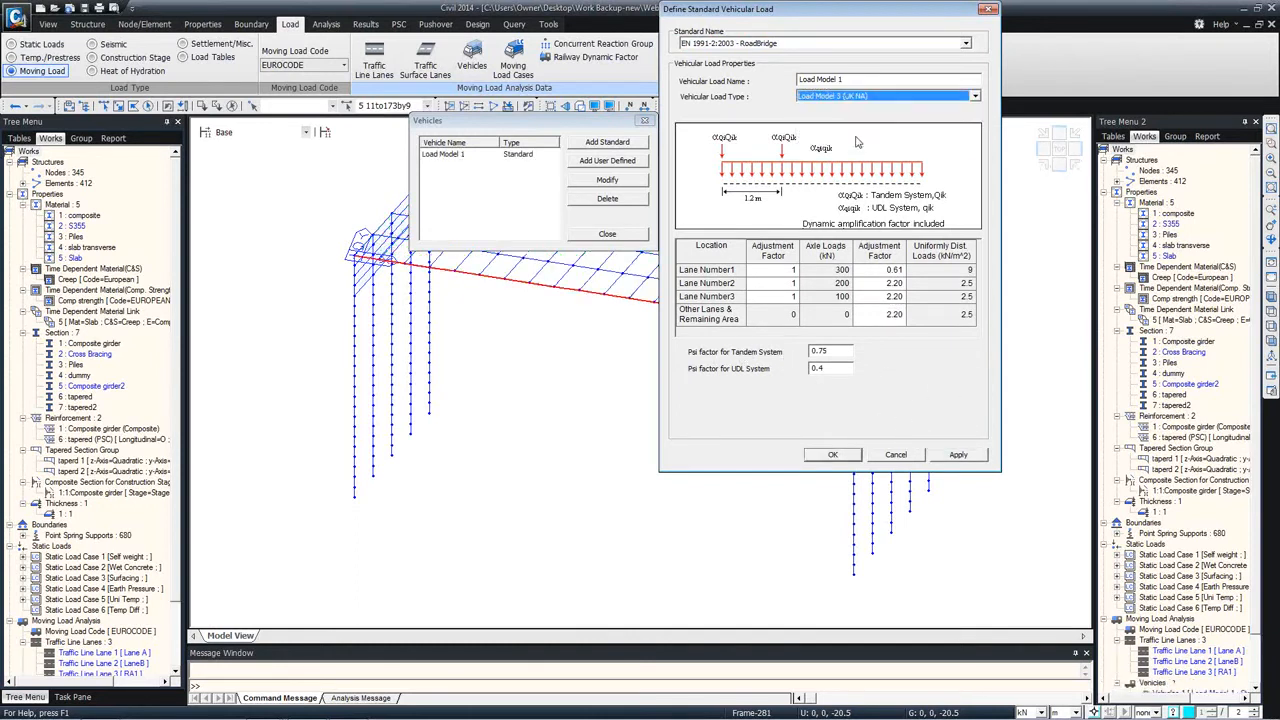
left_click(831, 112)
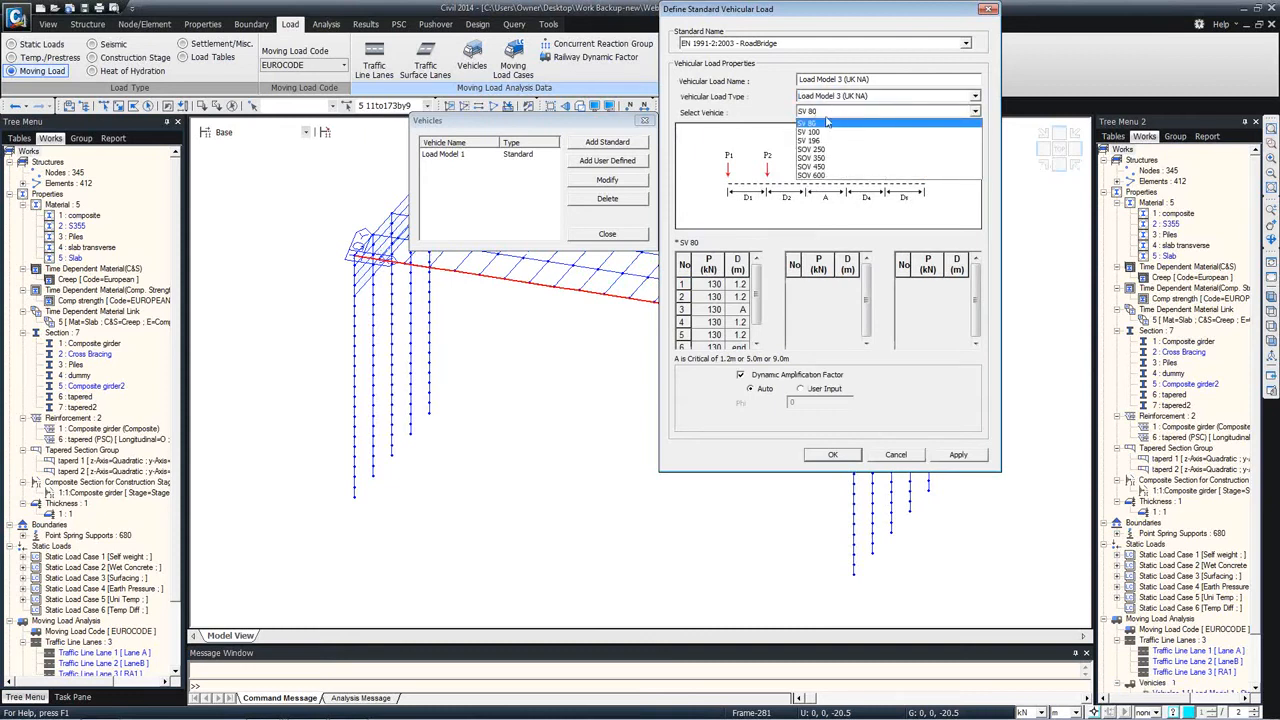
left_click(828, 149)
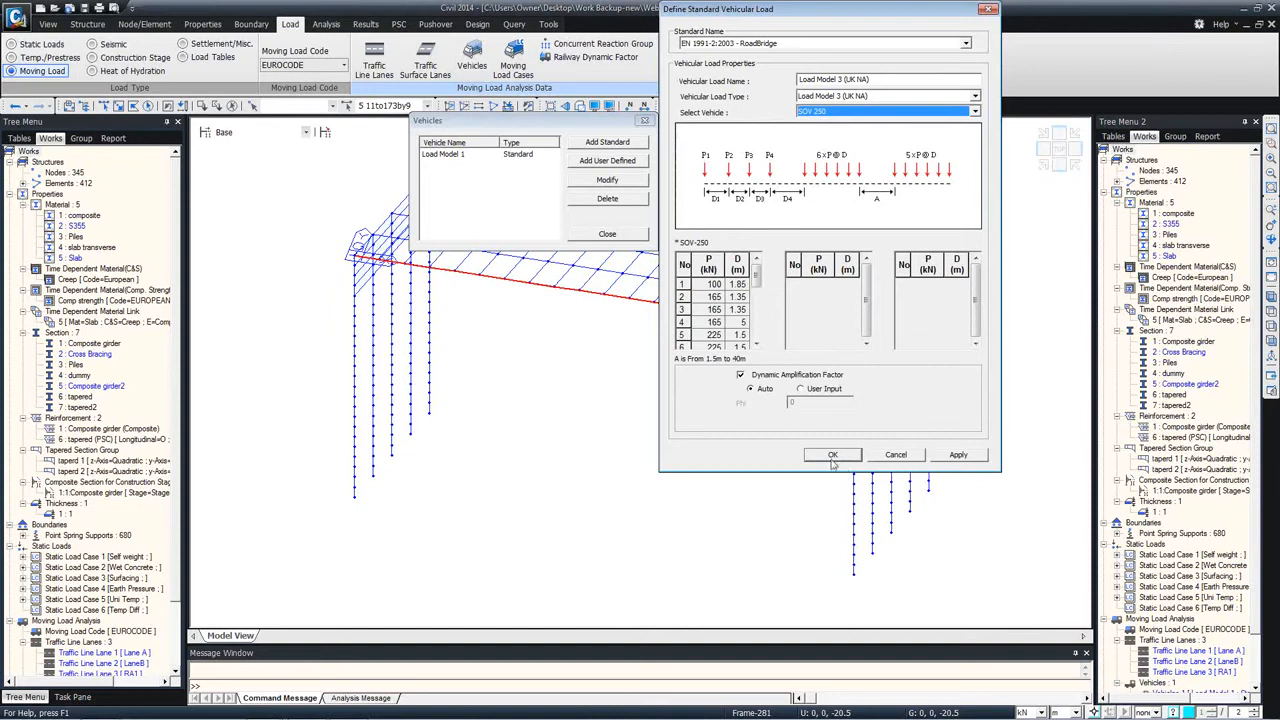
left_click(950, 456)
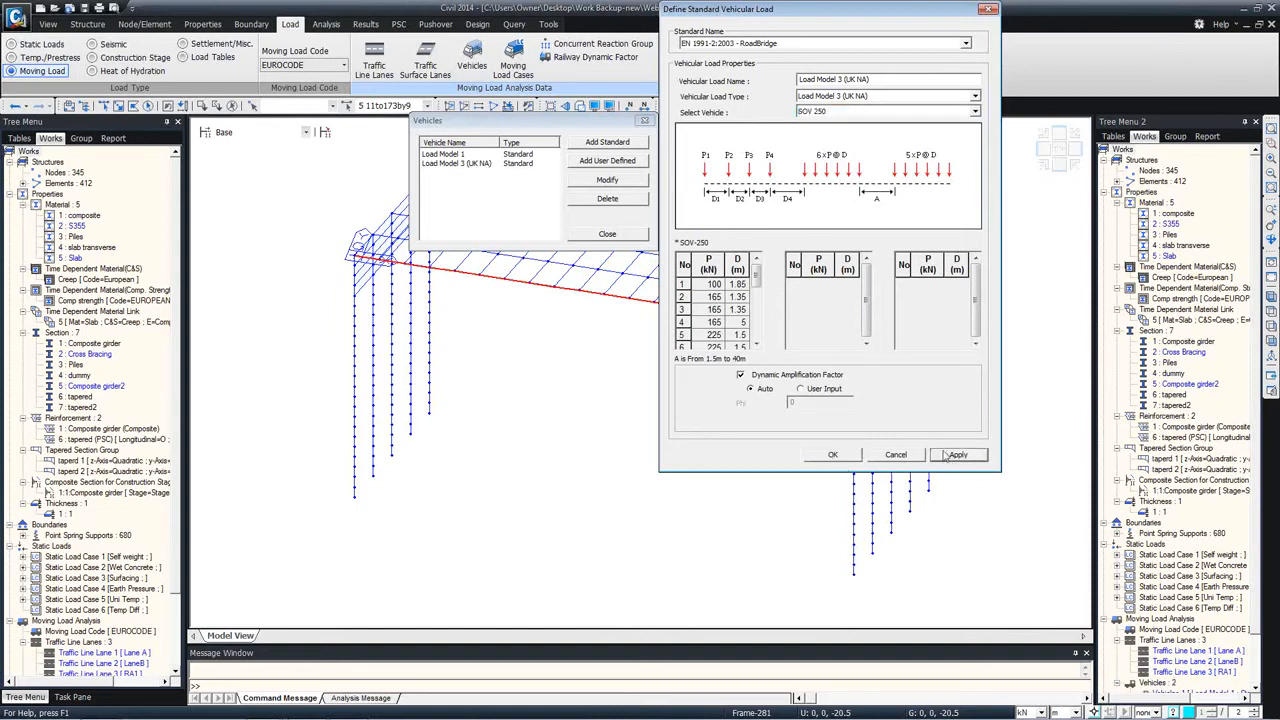
Step: Look at the vehicular load types offered by the EN 1991-2:2003 Rail Traffic Load standard, without adding one
left_click(768, 45)
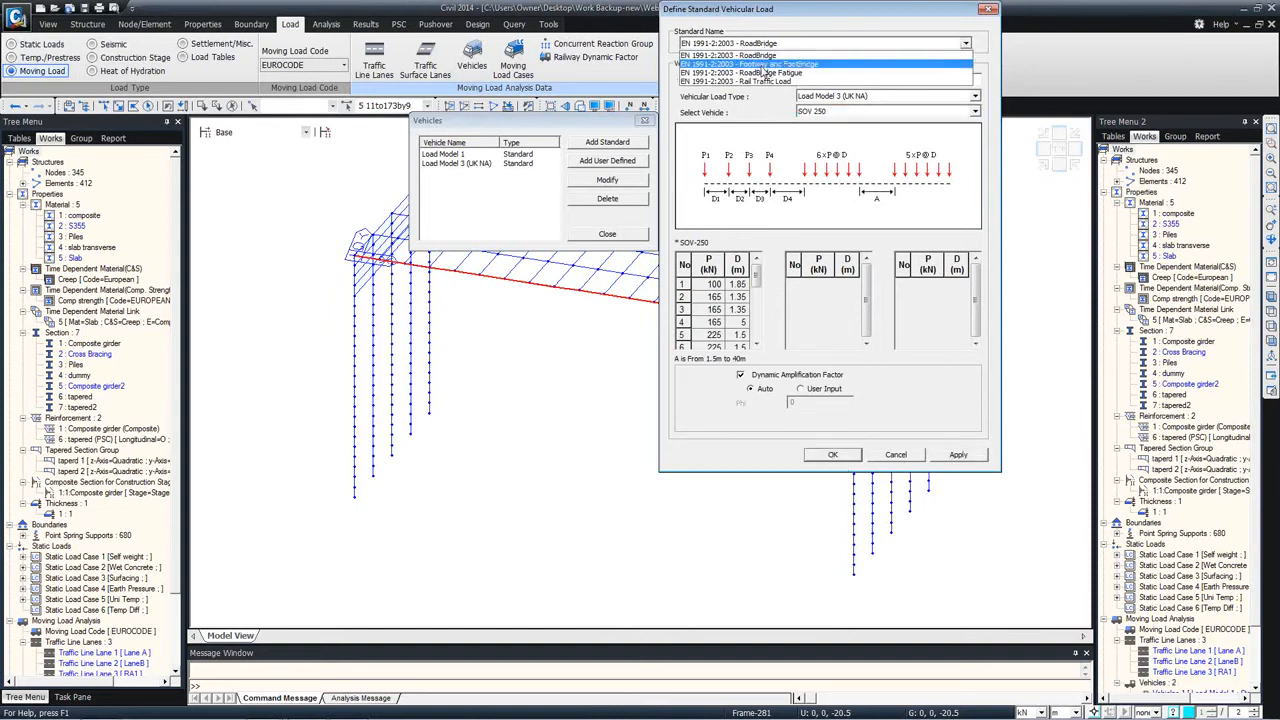
left_click(762, 81)
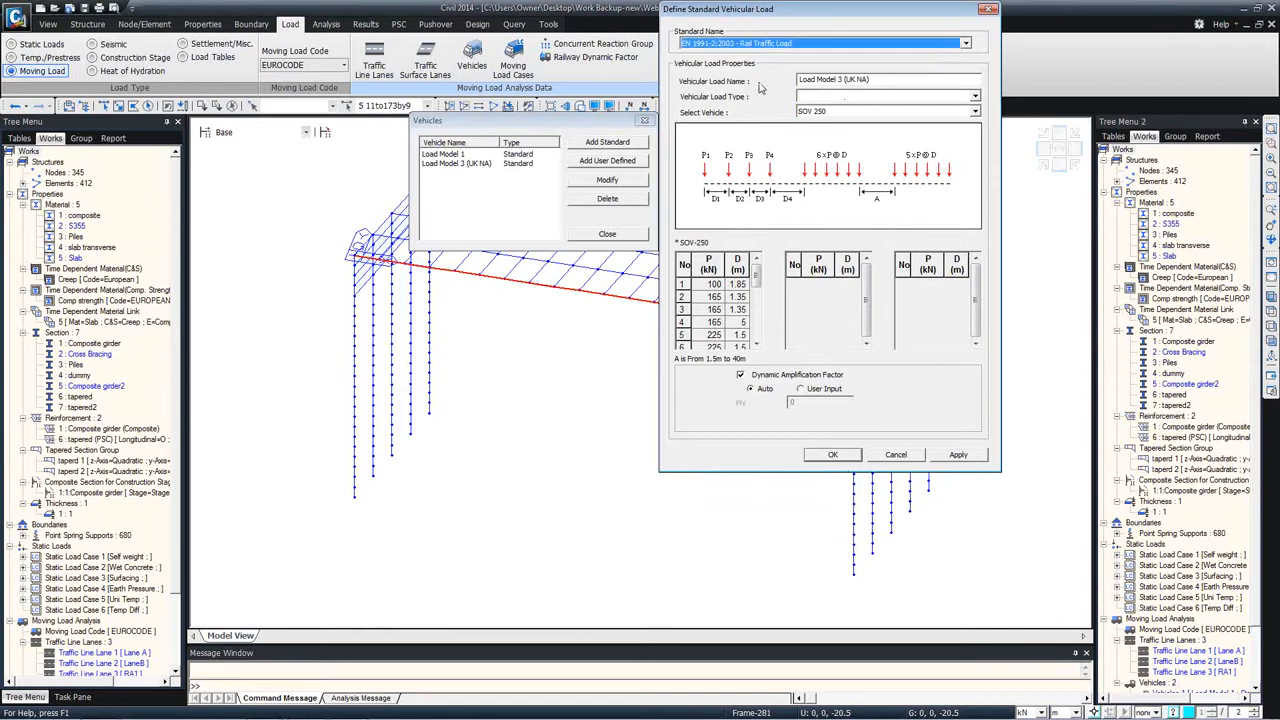
left_click(860, 96)
left_click(898, 462)
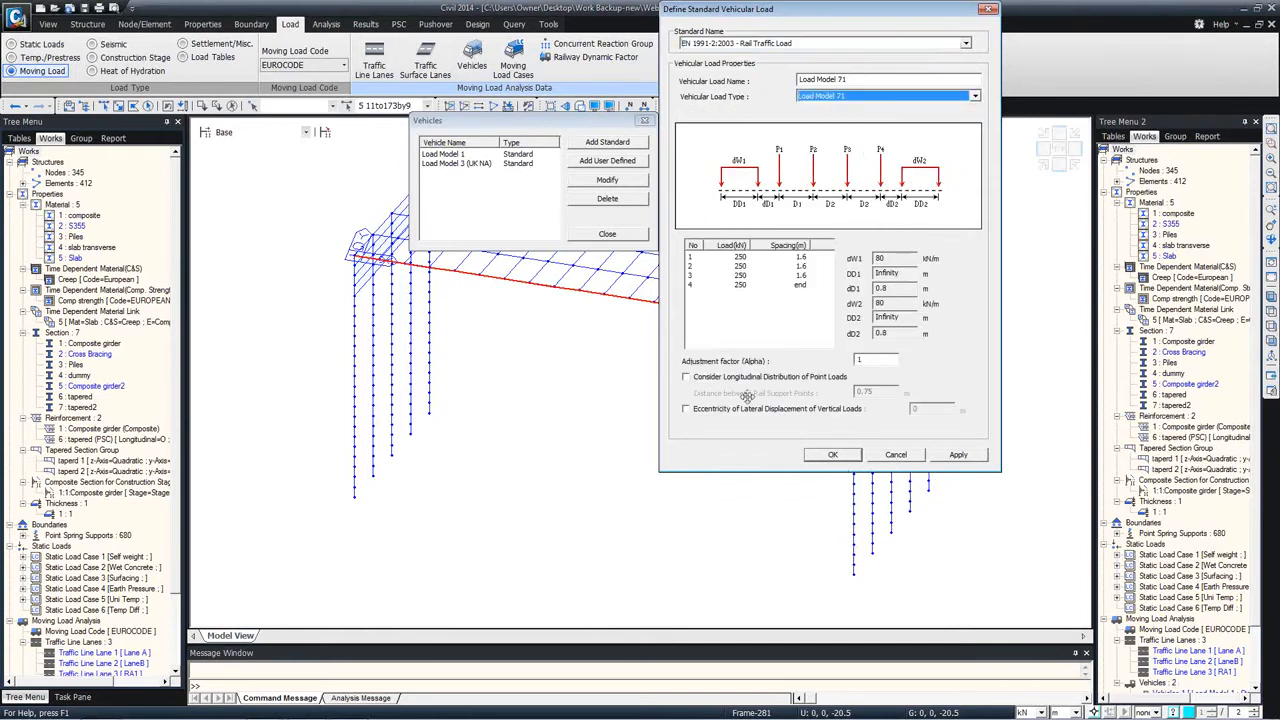
left_click(896, 455)
Step: Look at the Permit Truck settings for user-defined vehicular loads, and leave the vehicle definitions
left_click(604, 163)
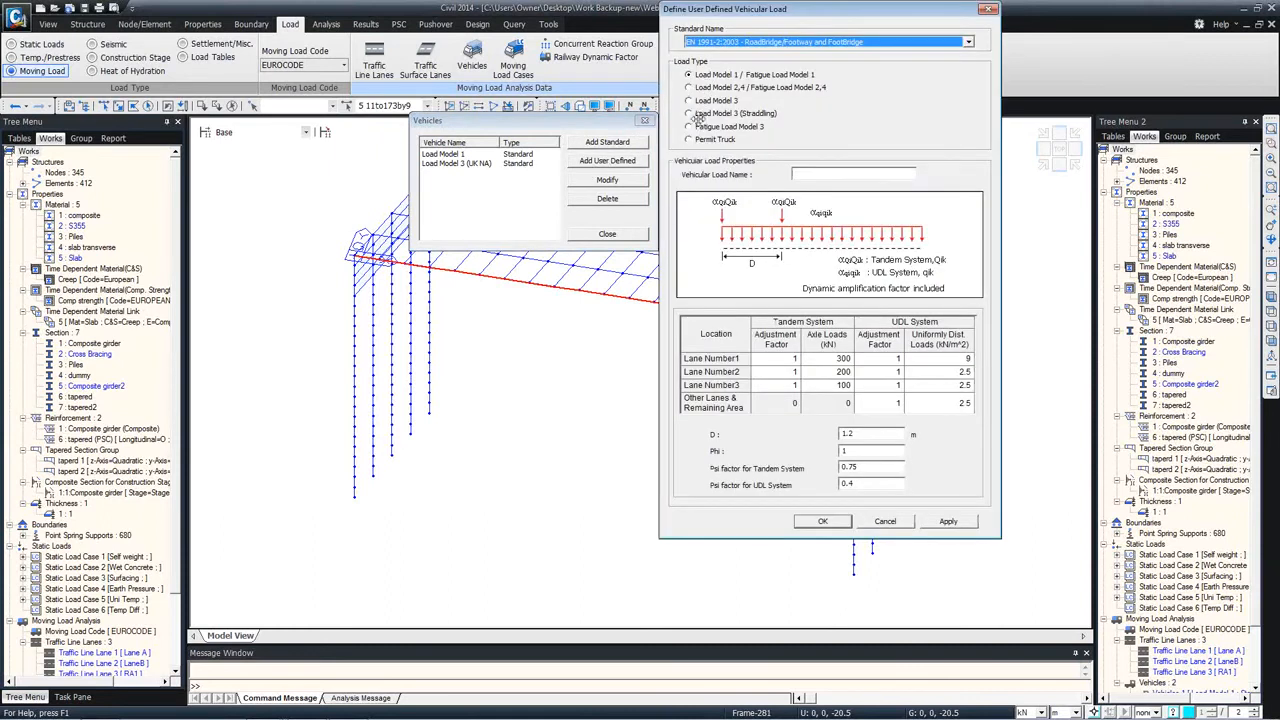
left_click(700, 142)
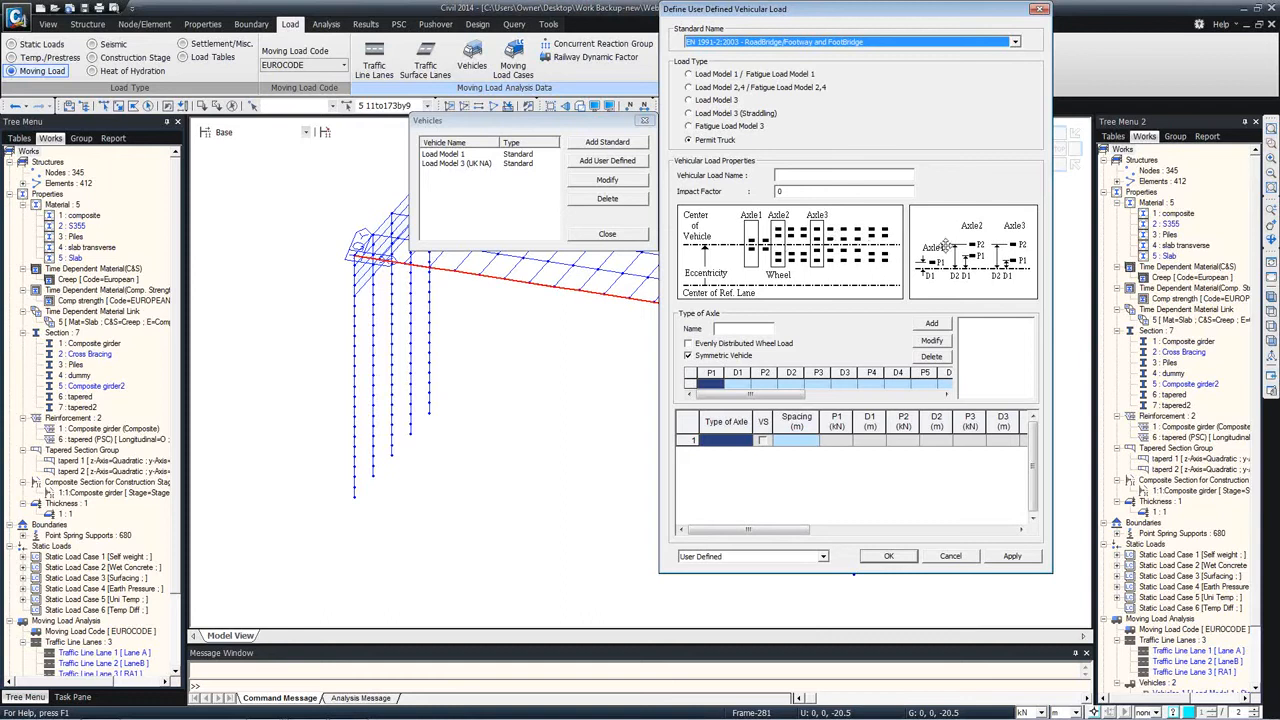
left_click(1040, 10)
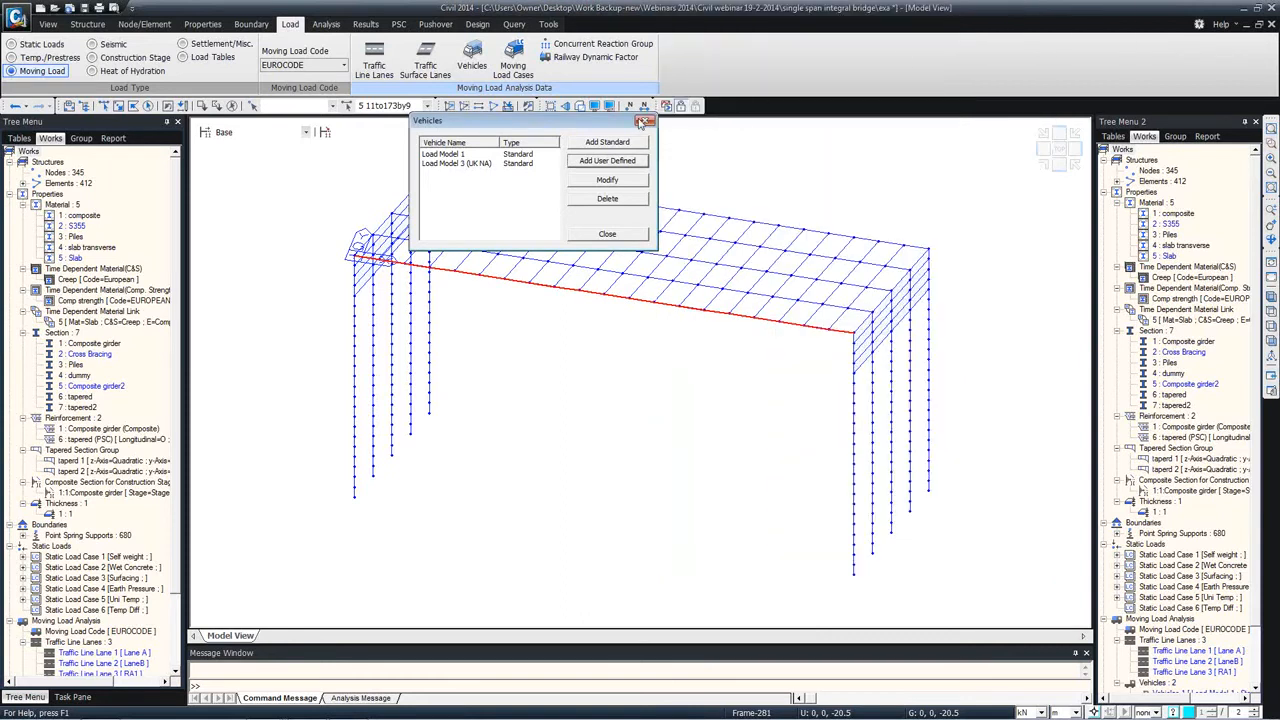
left_click(643, 121)
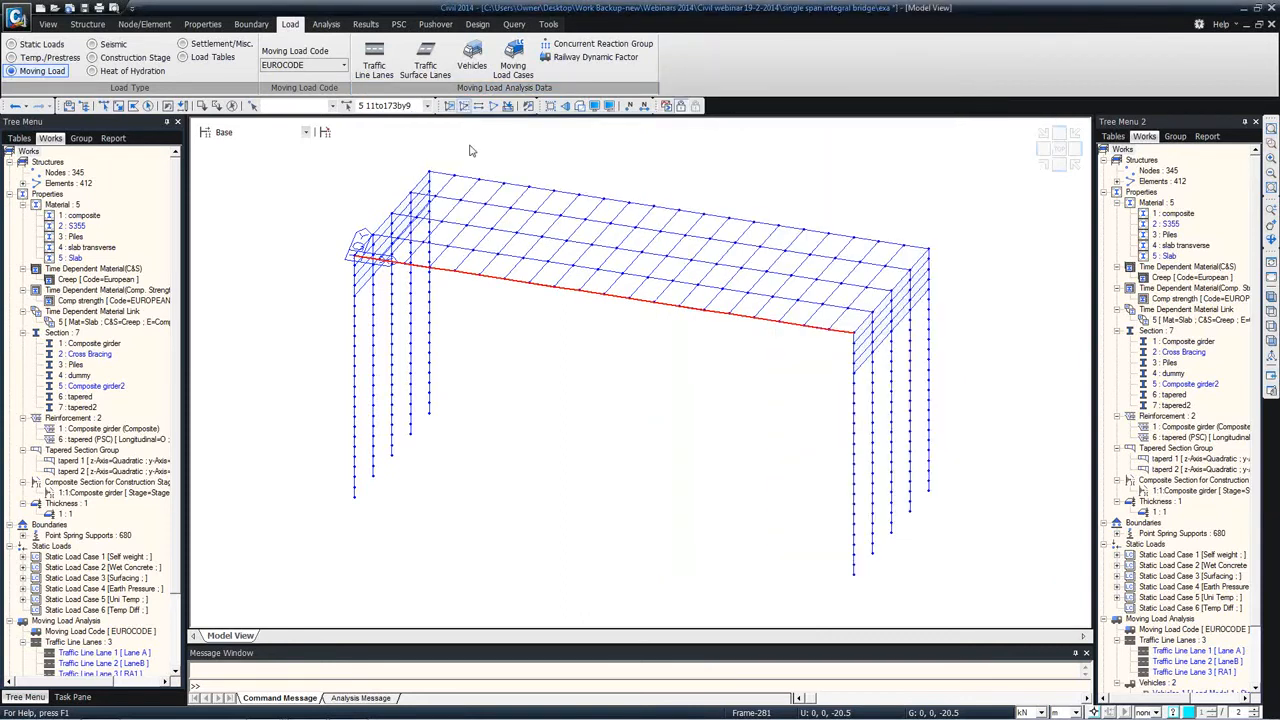
Step: Start a moving load case named gr1a for LM 1 with Load Model 1 as the vehicle, ignoring the psi factor
left_click(512, 64)
left_click(222, 64)
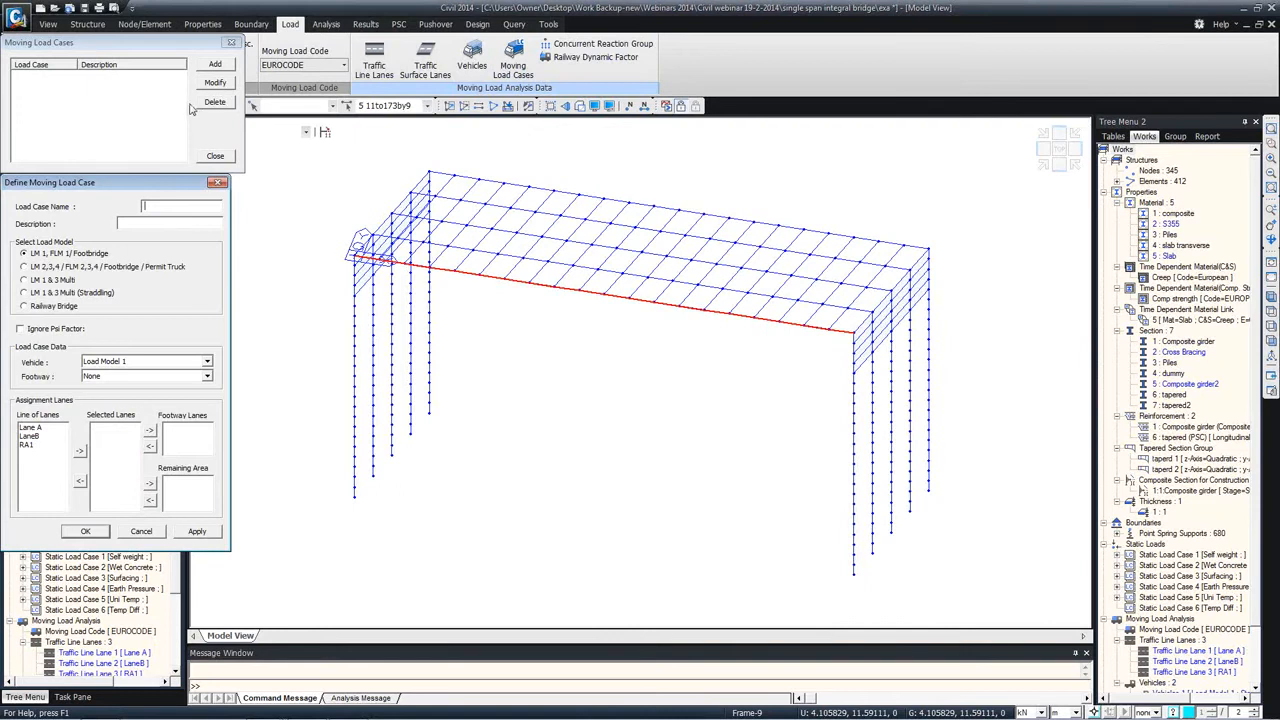
left_click_drag(131, 187, 471, 131)
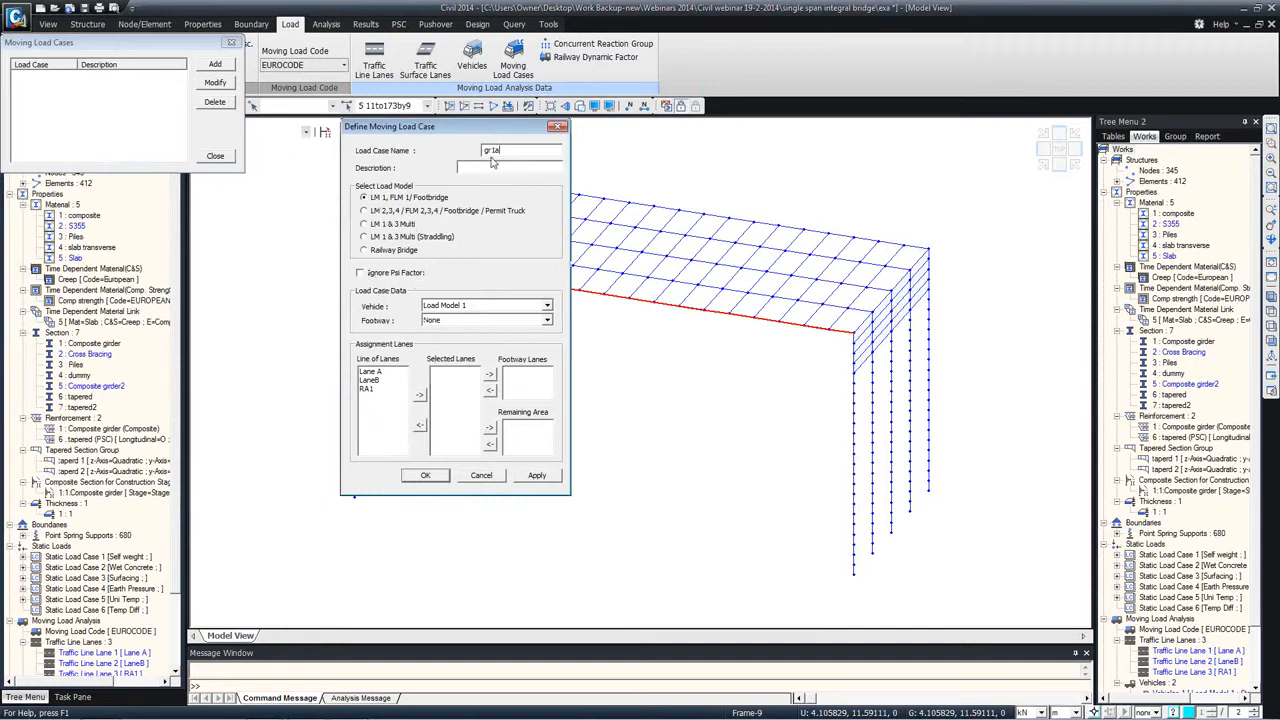
left_click(360, 273)
Step: Assign Lane A and LaneB as selected lanes and RA1 as the remaining area of gr1a, and apply the load case
left_click_drag(368, 372, 376, 398)
left_click(424, 393)
left_click(442, 390)
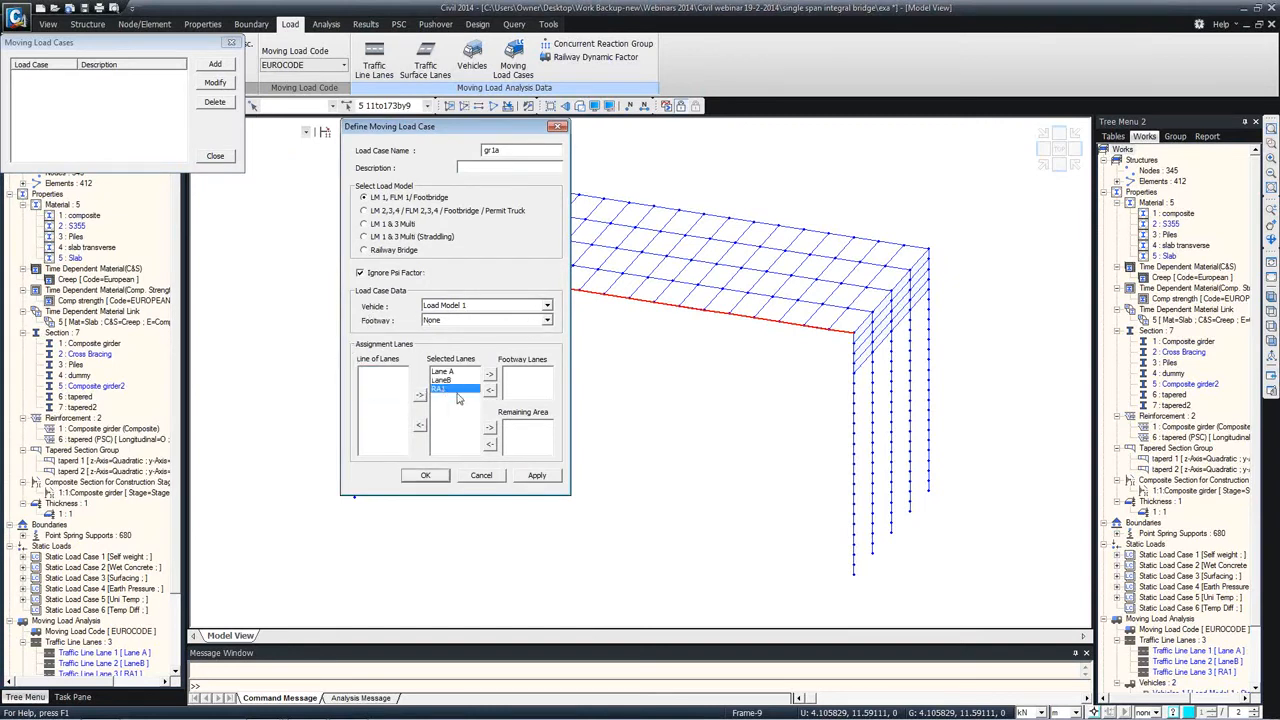
left_click(490, 429)
left_click(537, 476)
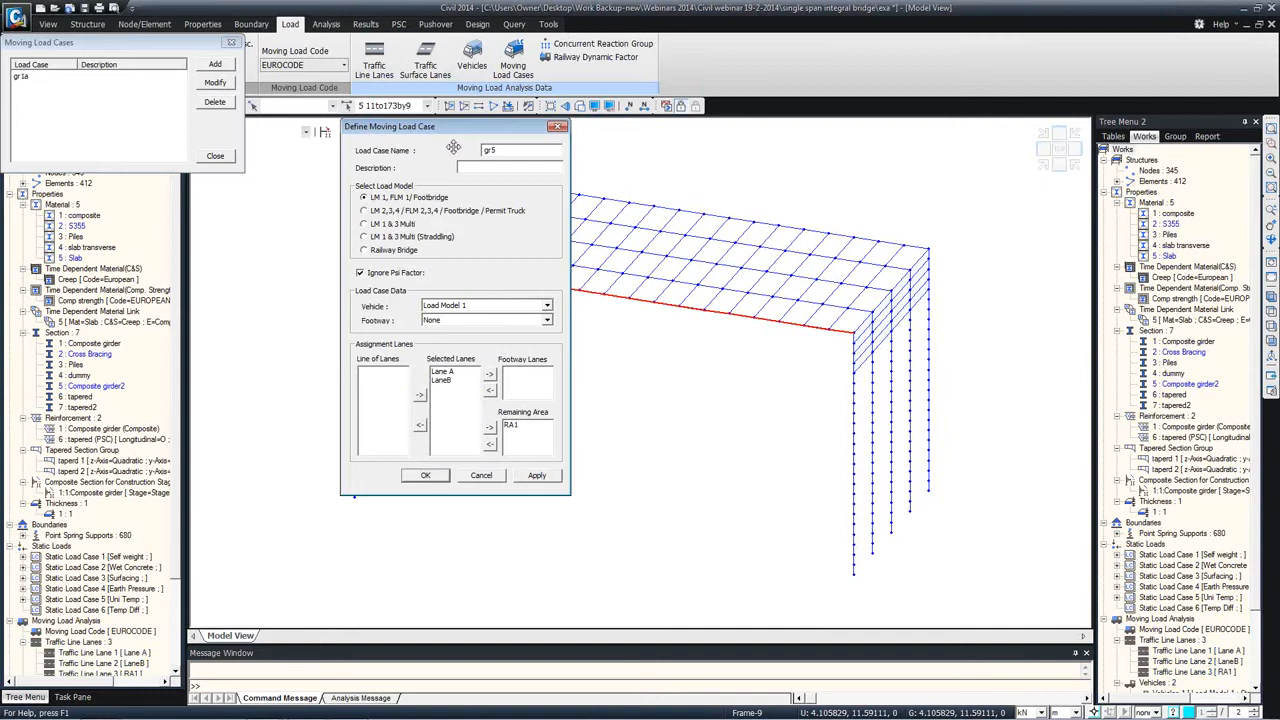
Step: Define load case gr5 as LM 1 & 3 Multi (Straddling) with Load Model 3 (UK NA) as special vehicle and Lane A and LaneB as straddling lanes
left_click(365, 237)
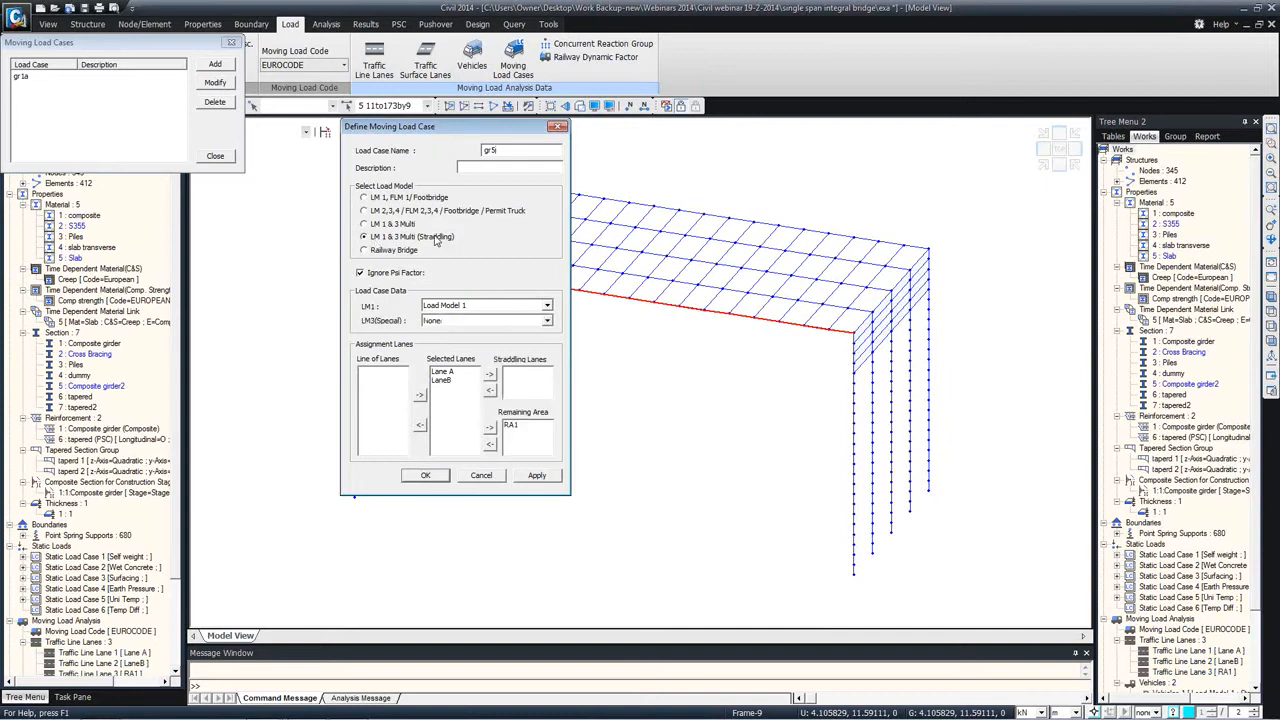
left_click(436, 320)
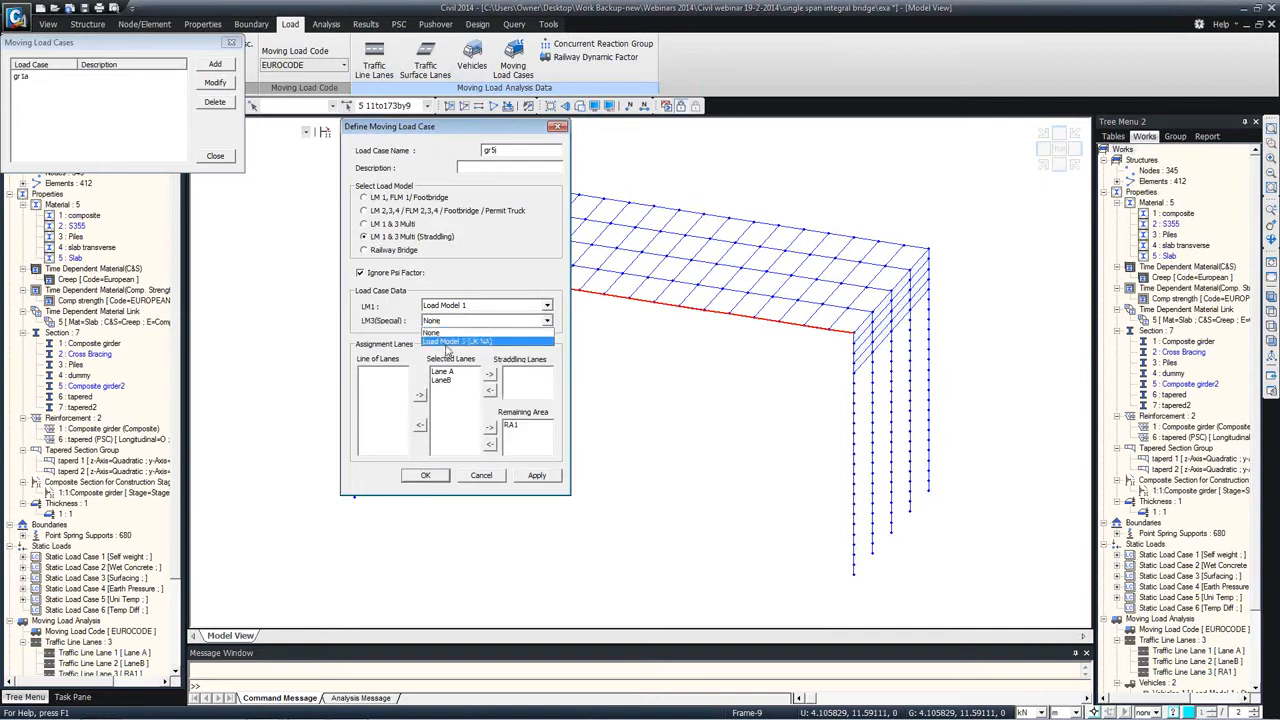
left_click(452, 342)
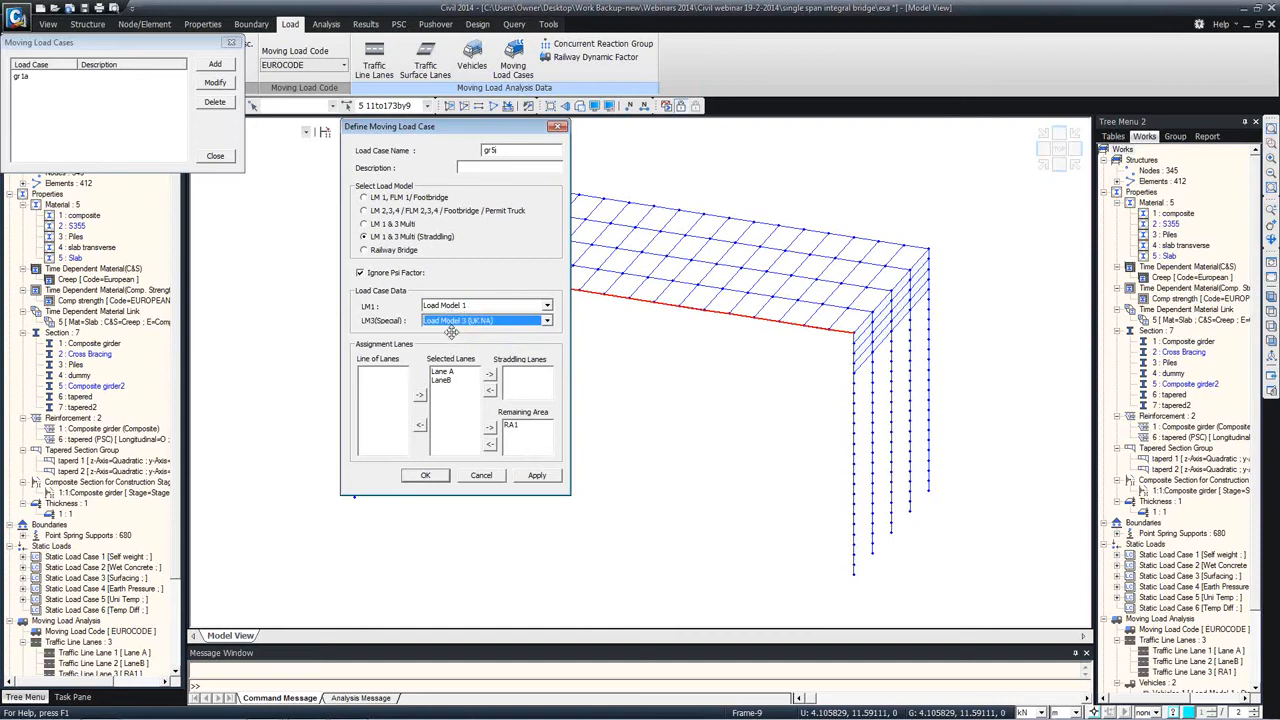
left_click_drag(443, 371, 458, 381)
left_click(489, 377)
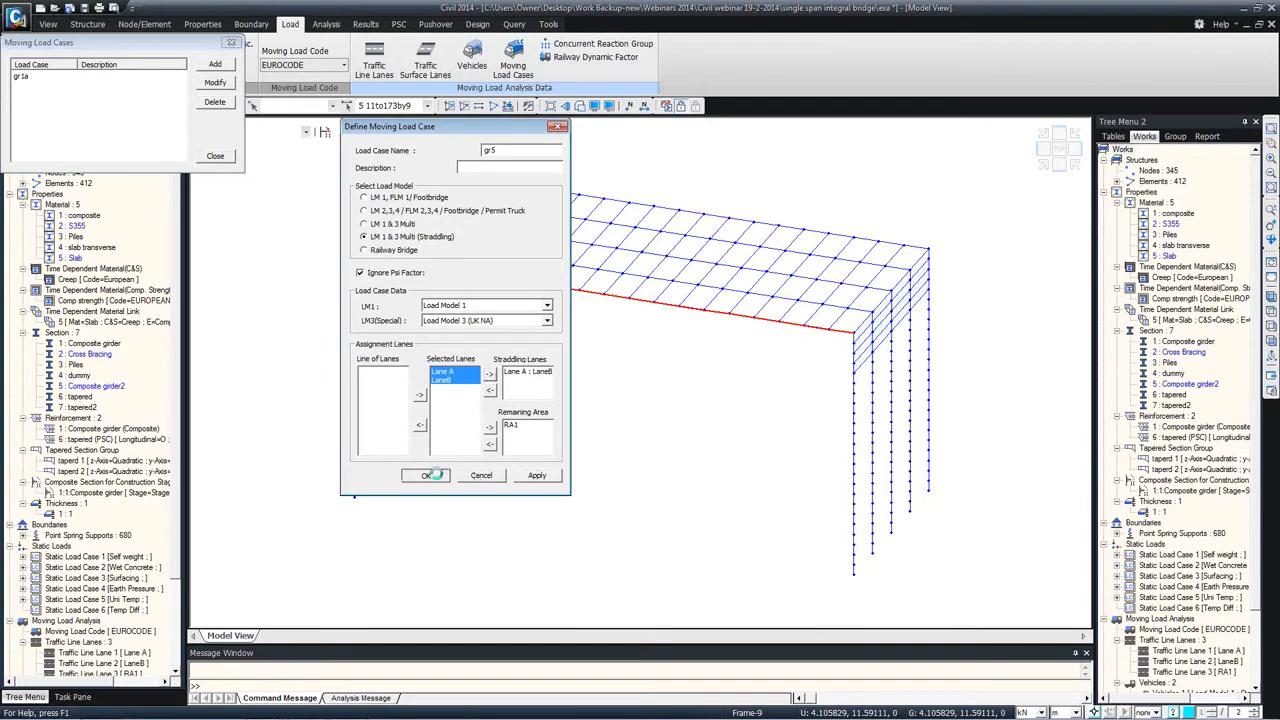
Step: Save moving load case gr5 and close the list of moving load cases
left_click(425, 475)
left_click(215, 155)
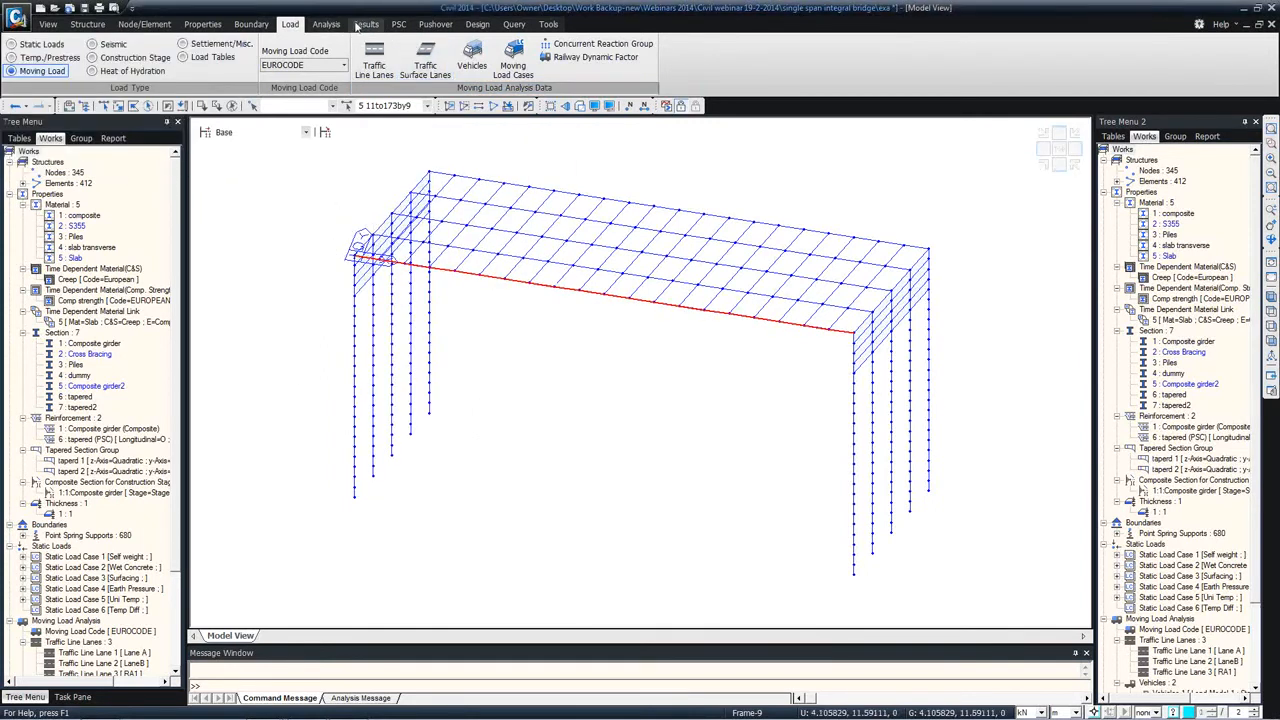
Step: Try moving load analysis filters with reactions and displacements off and forces/moments limited by group, and cancel the settings
left_click(326, 24)
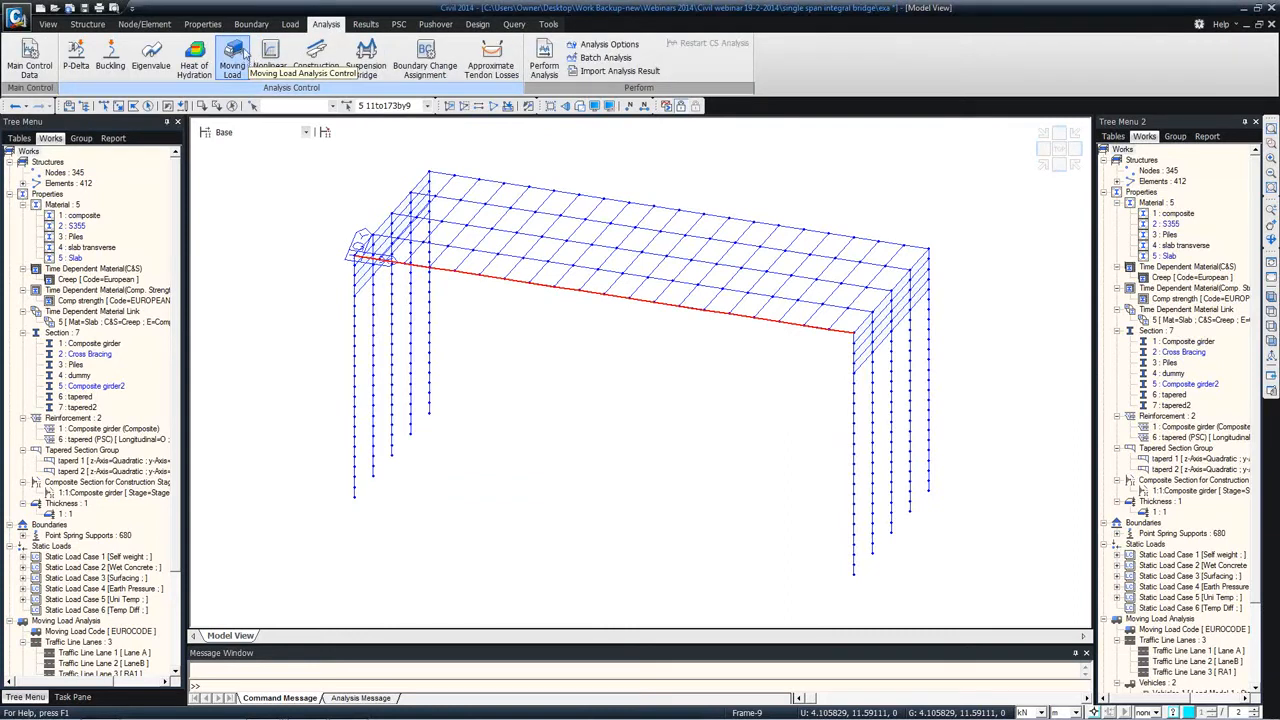
left_click(234, 60)
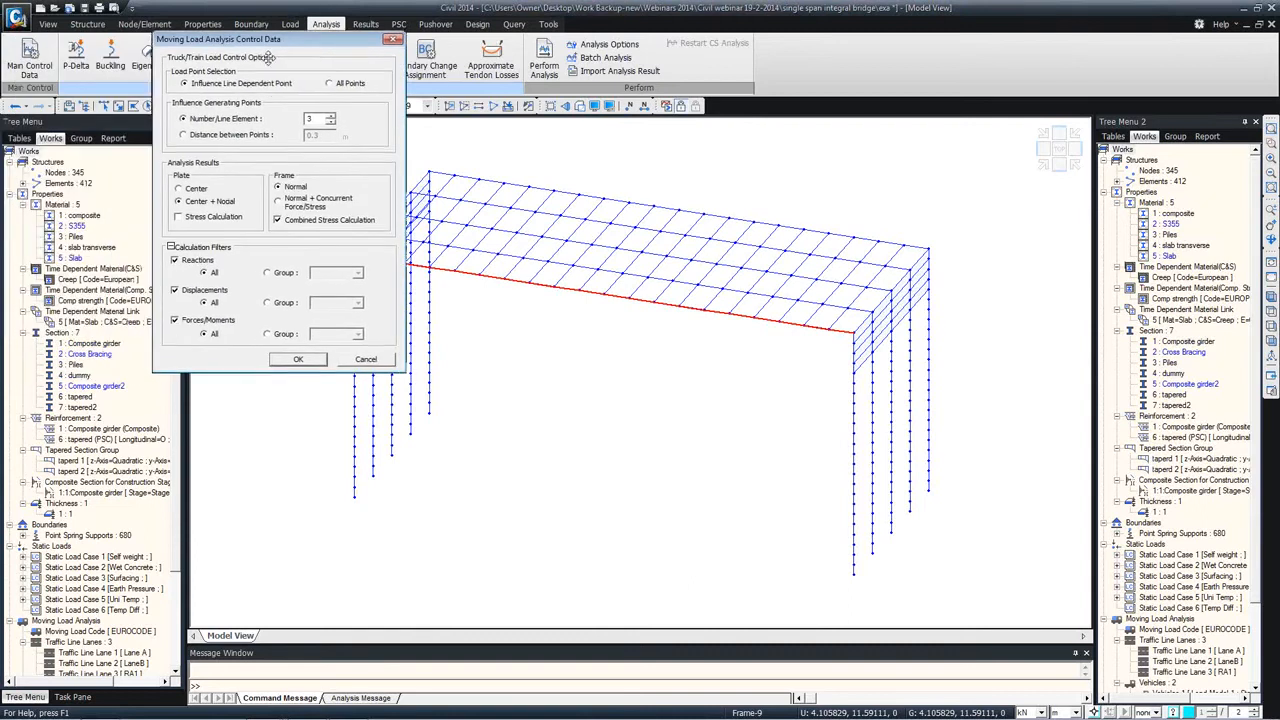
left_click(176, 263)
left_click(186, 292)
left_click(186, 292)
left_click(268, 336)
left_click(357, 336)
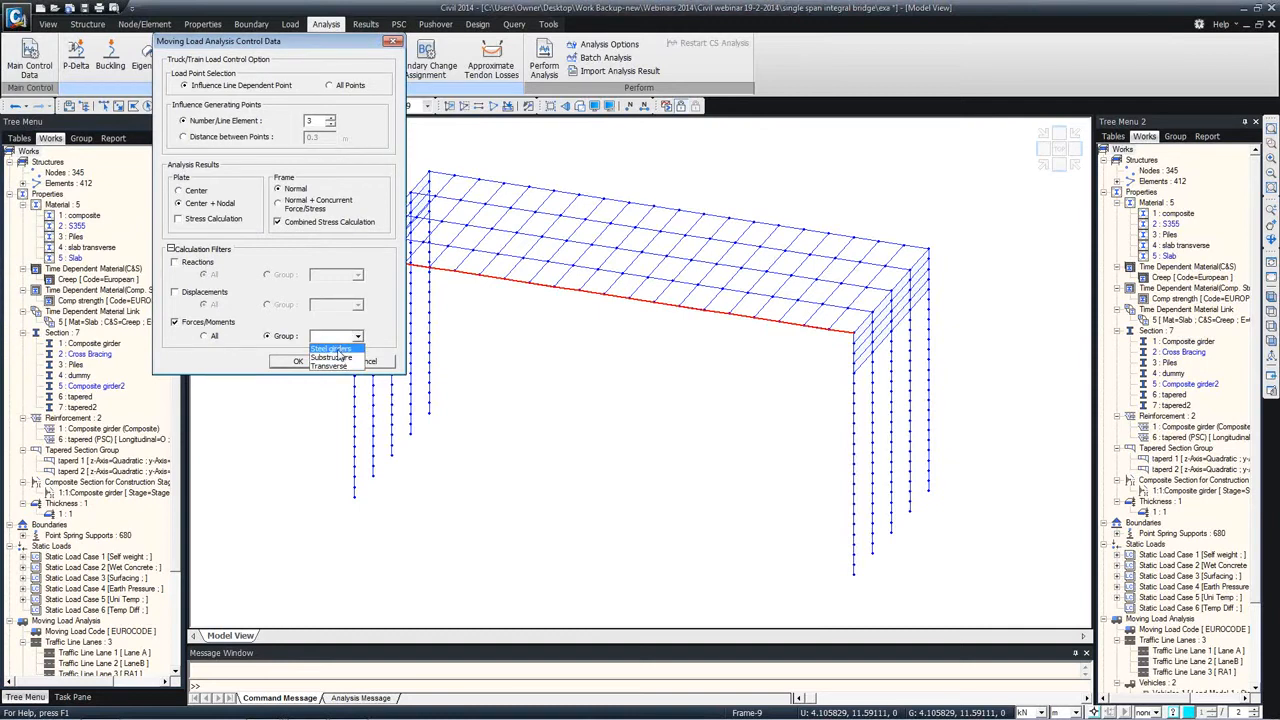
left_click(255, 338)
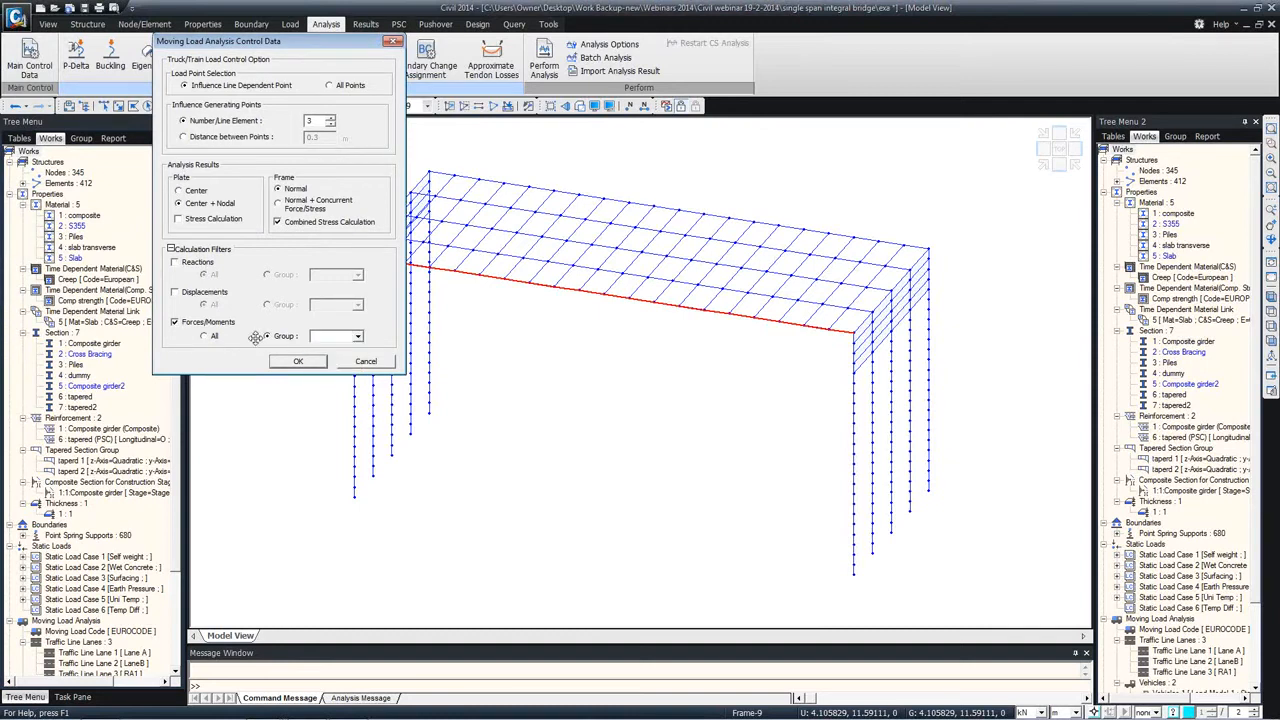
left_click(373, 364)
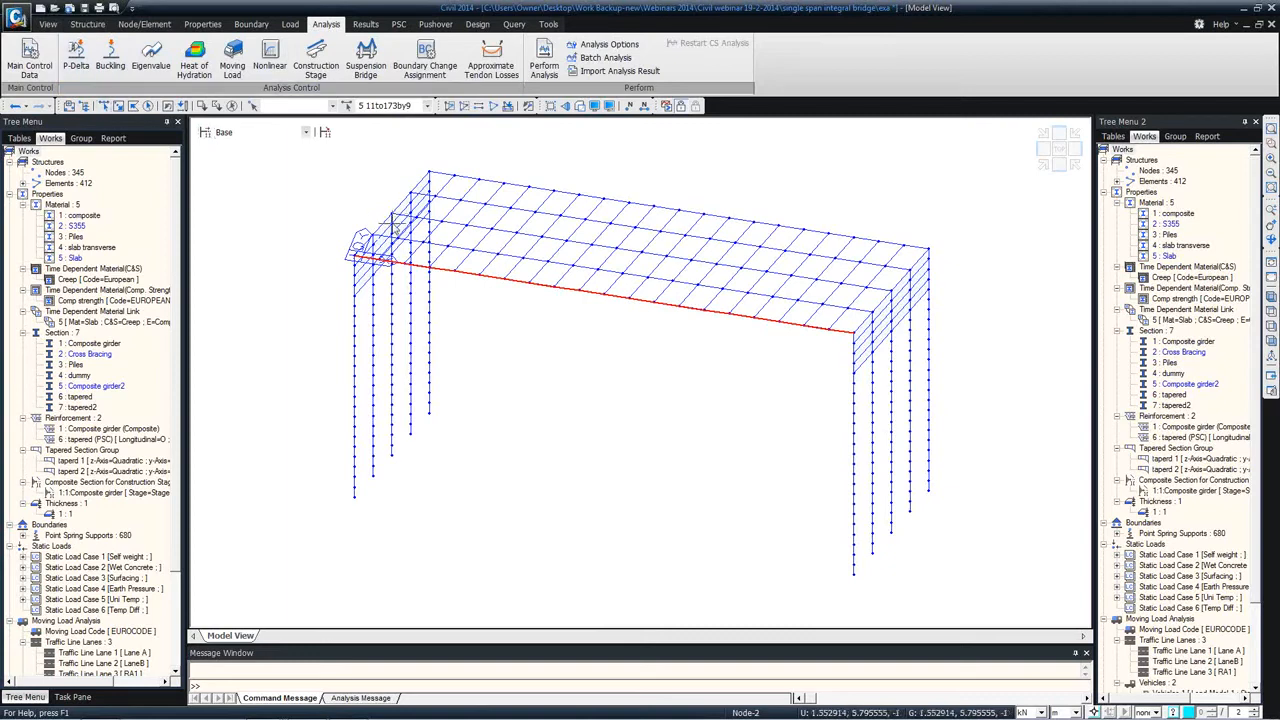
mouse_move(534, 258)
middle_mouse_down("ctrl")
mouse_move(580, 301)
mouse_move(518, 260)
mouse_move(543, 246)
mouse_move(520, 274)
middle_mouse_up("ctrl")
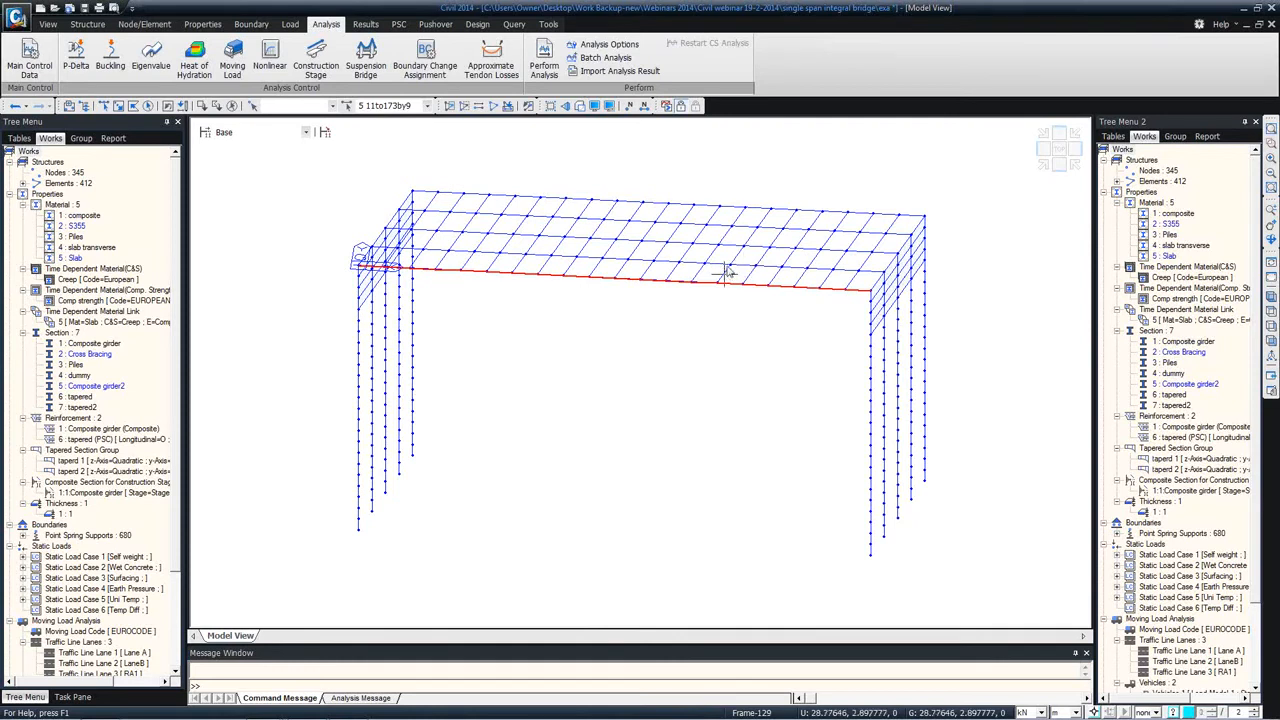
mouse_move(705, 266)
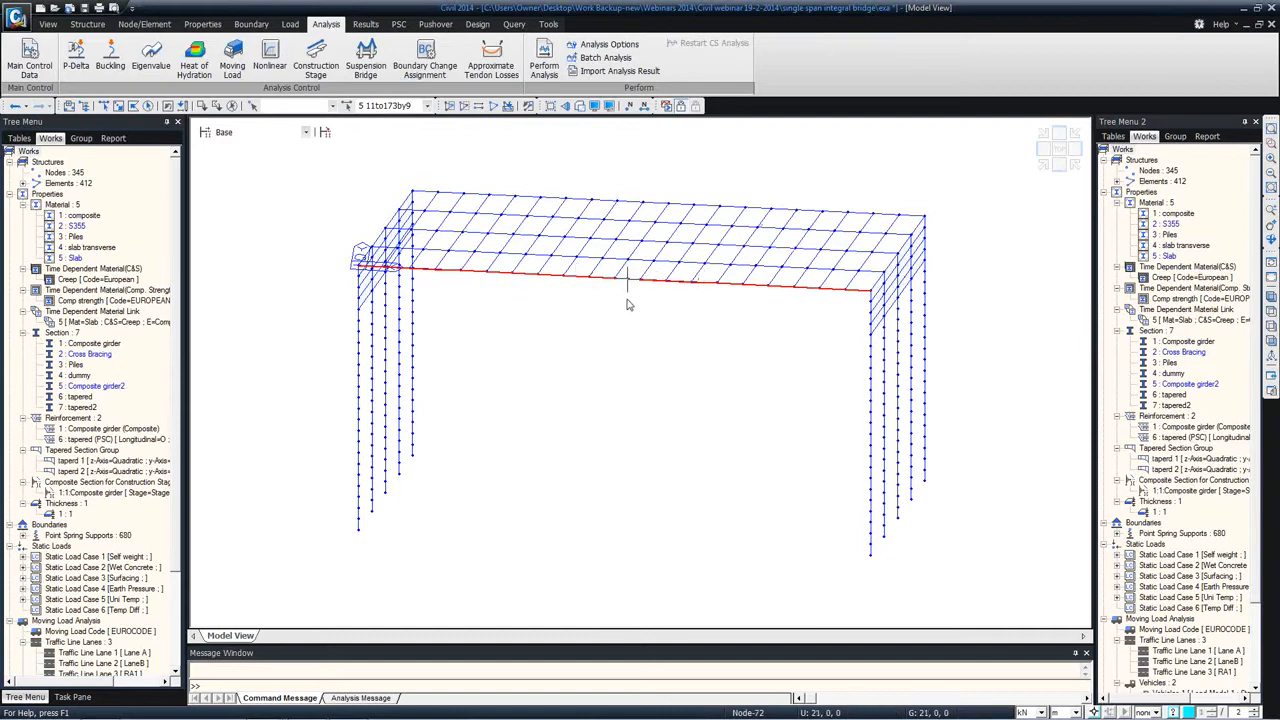
mouse_move(632, 304)
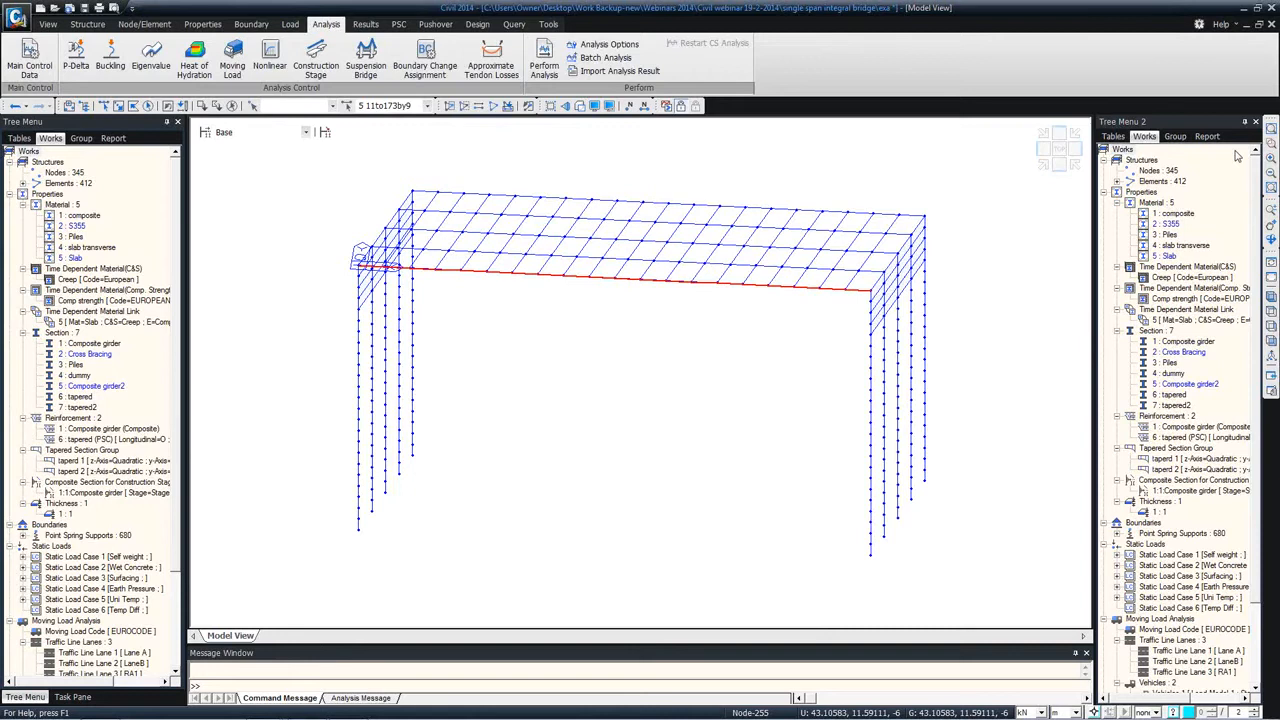
Step: Clear the element selection and start a new PSC section of the PSC-Value type
left_click(233, 106)
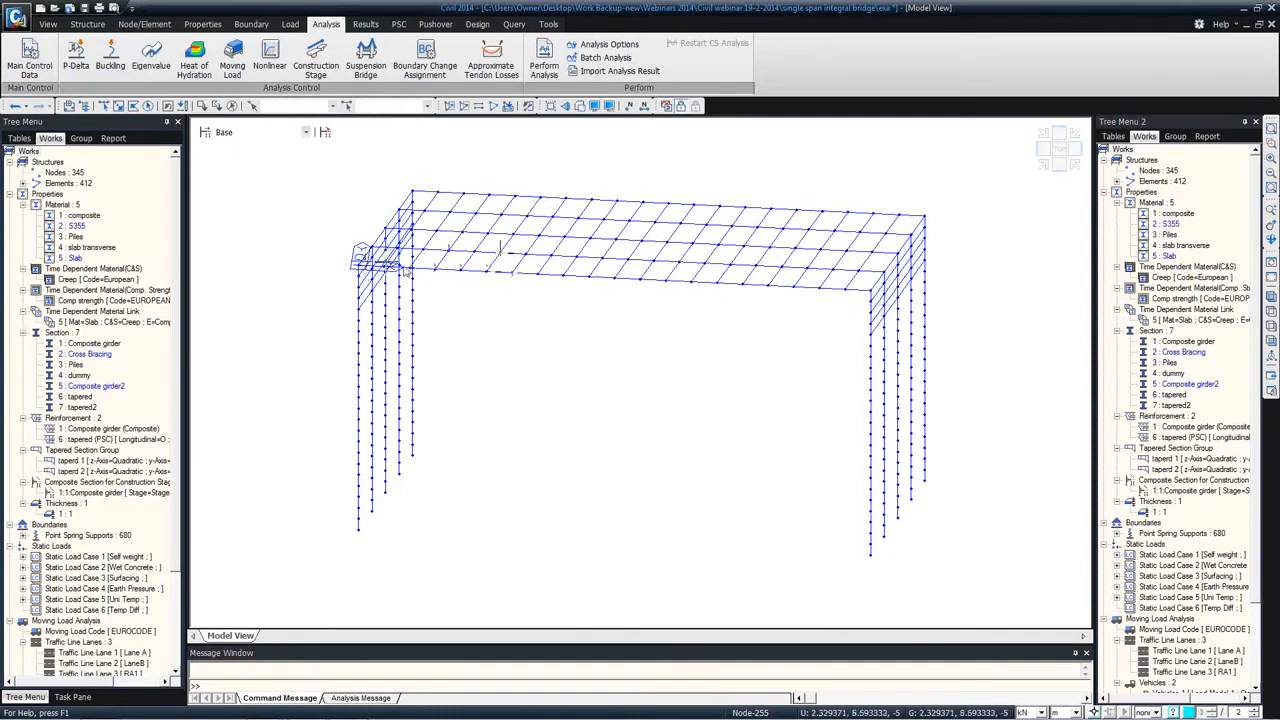
middle_click_drag(310, 212, 404, 178)
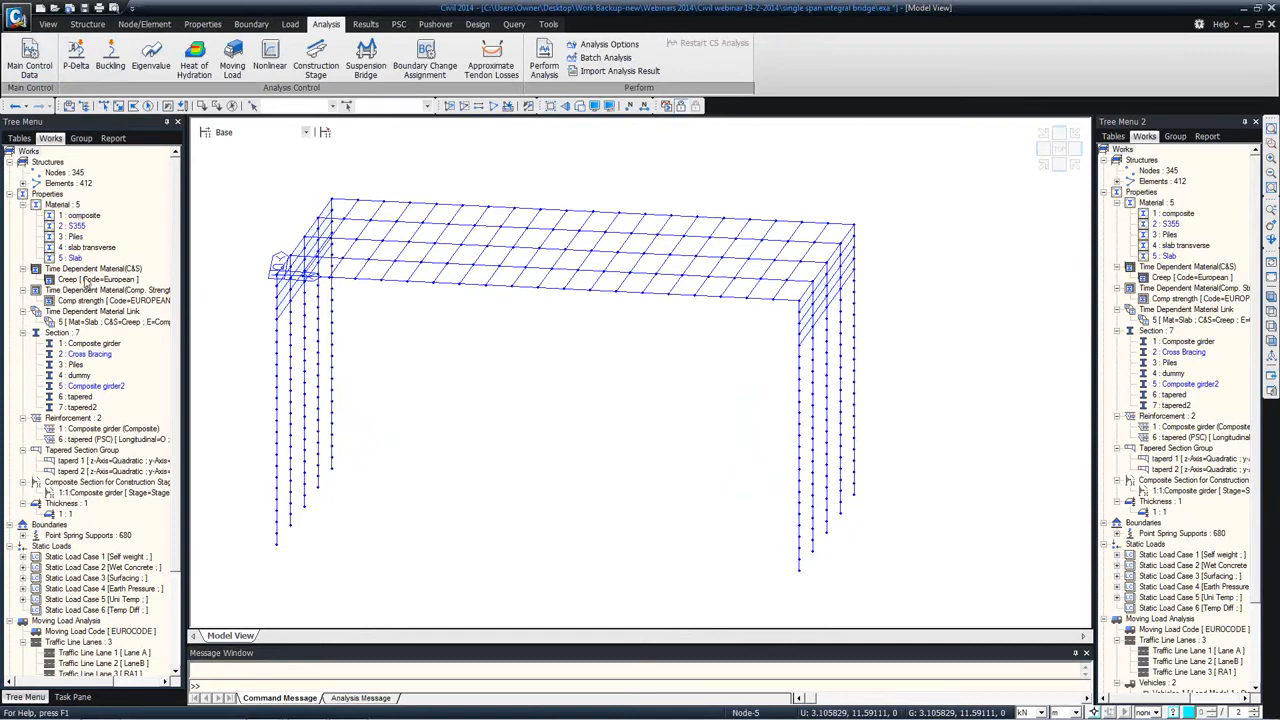
right_click(66, 332)
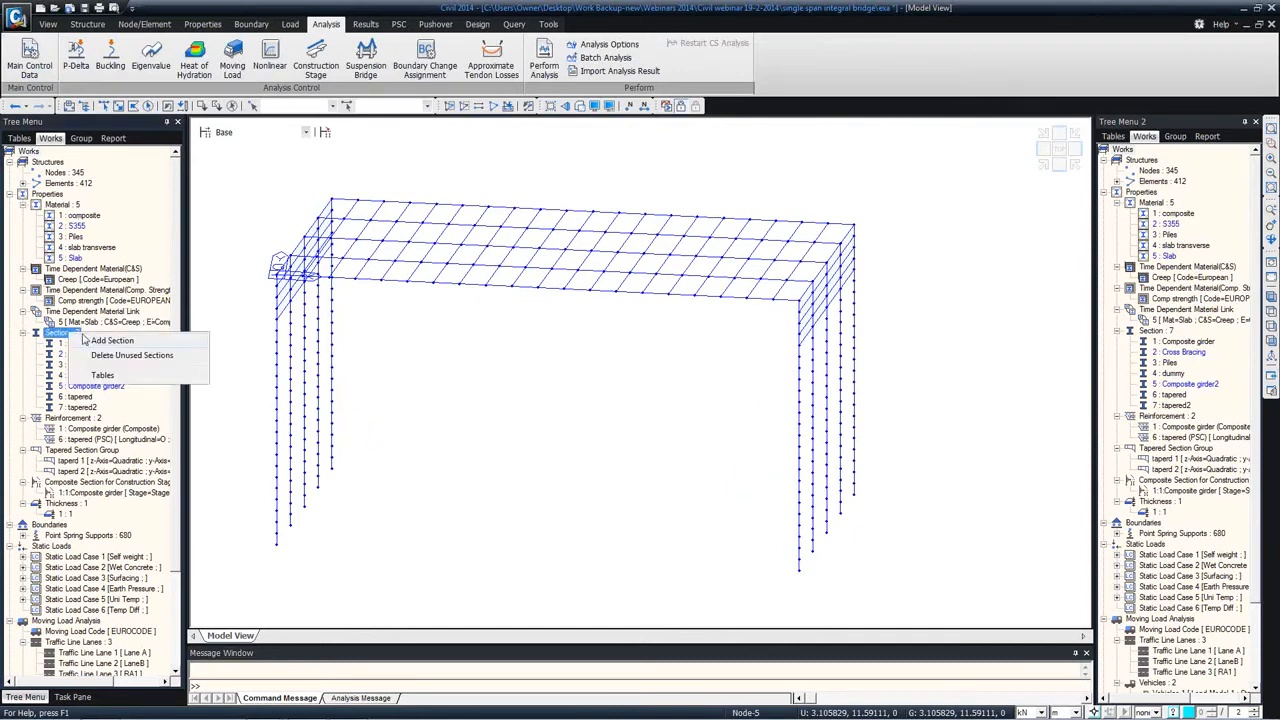
left_click(112, 341)
left_click(634, 167)
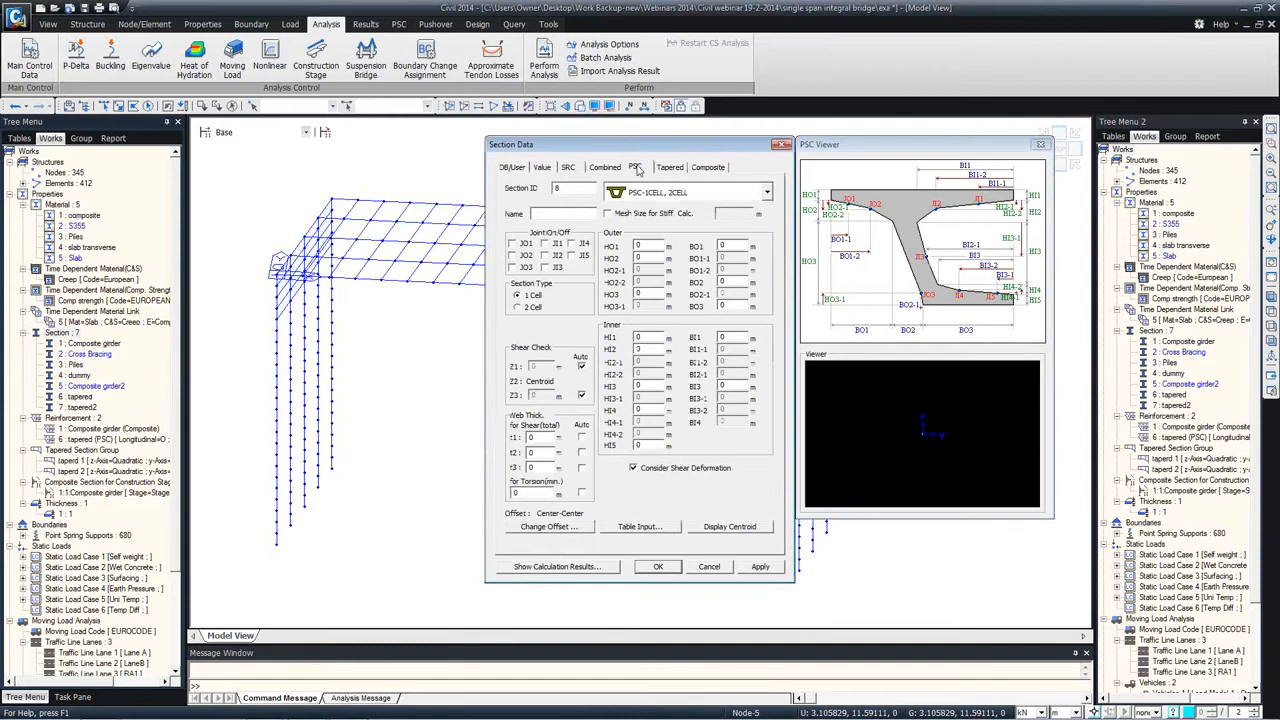
left_click(645, 197)
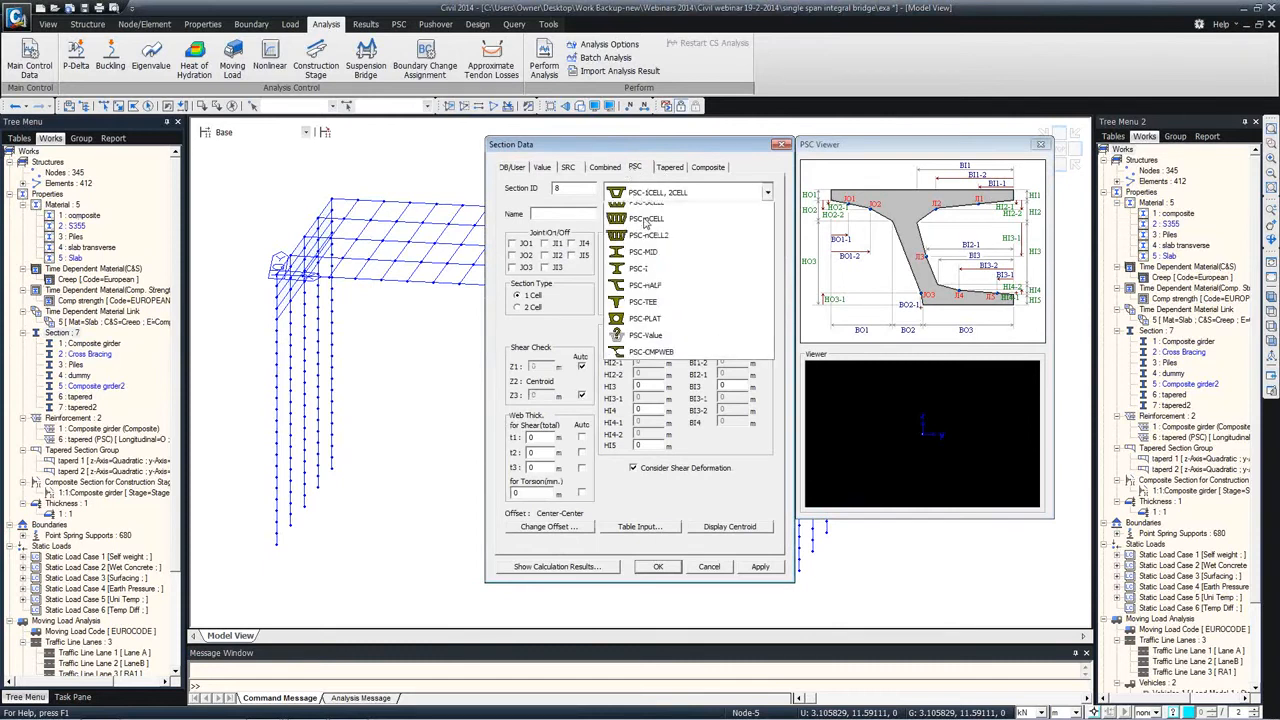
left_click(647, 362)
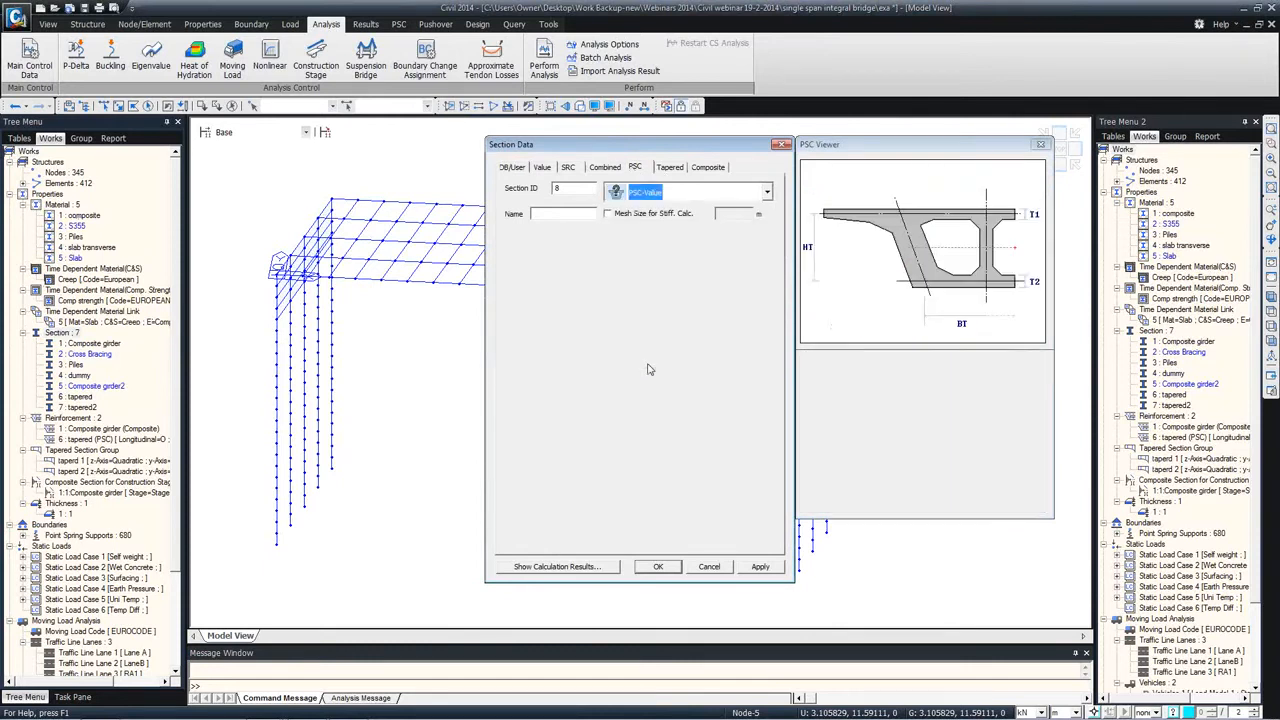
Step: Import the TY8 beam of type UK-TY(Rebate) from the UK PSC database as the section shape
left_click(574, 255)
left_click(574, 255)
left_click(567, 277)
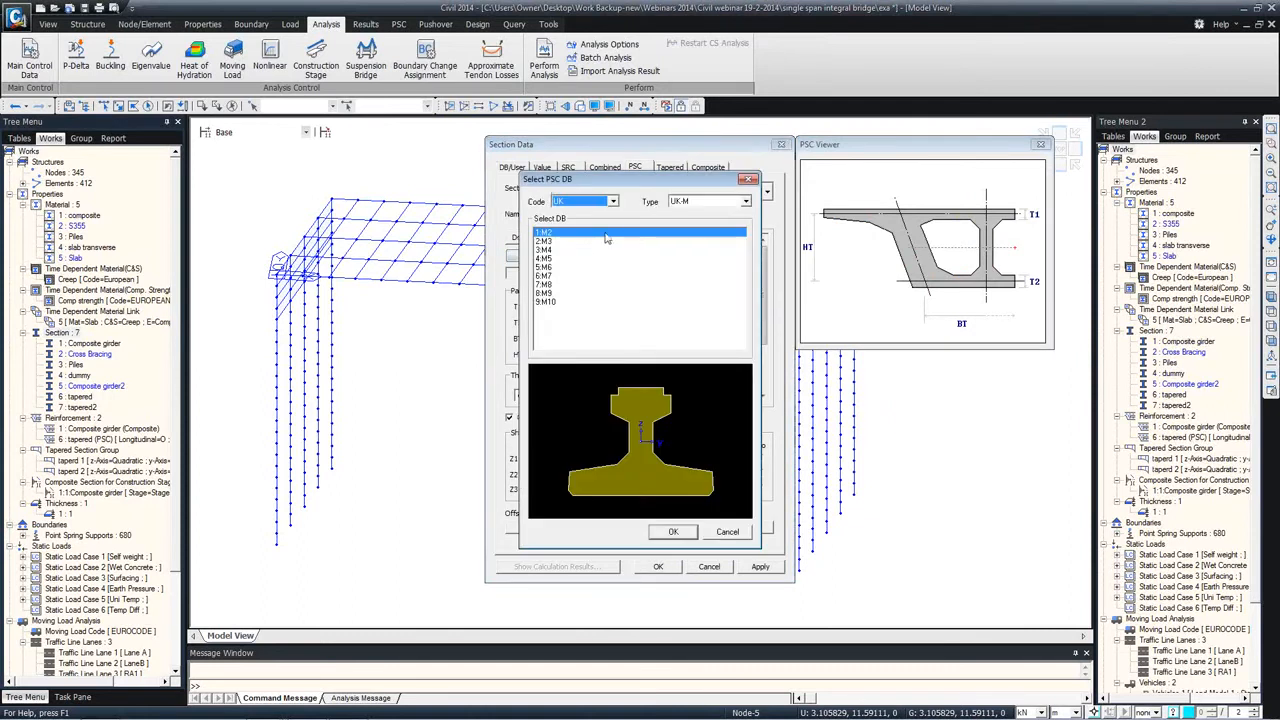
left_click(720, 202)
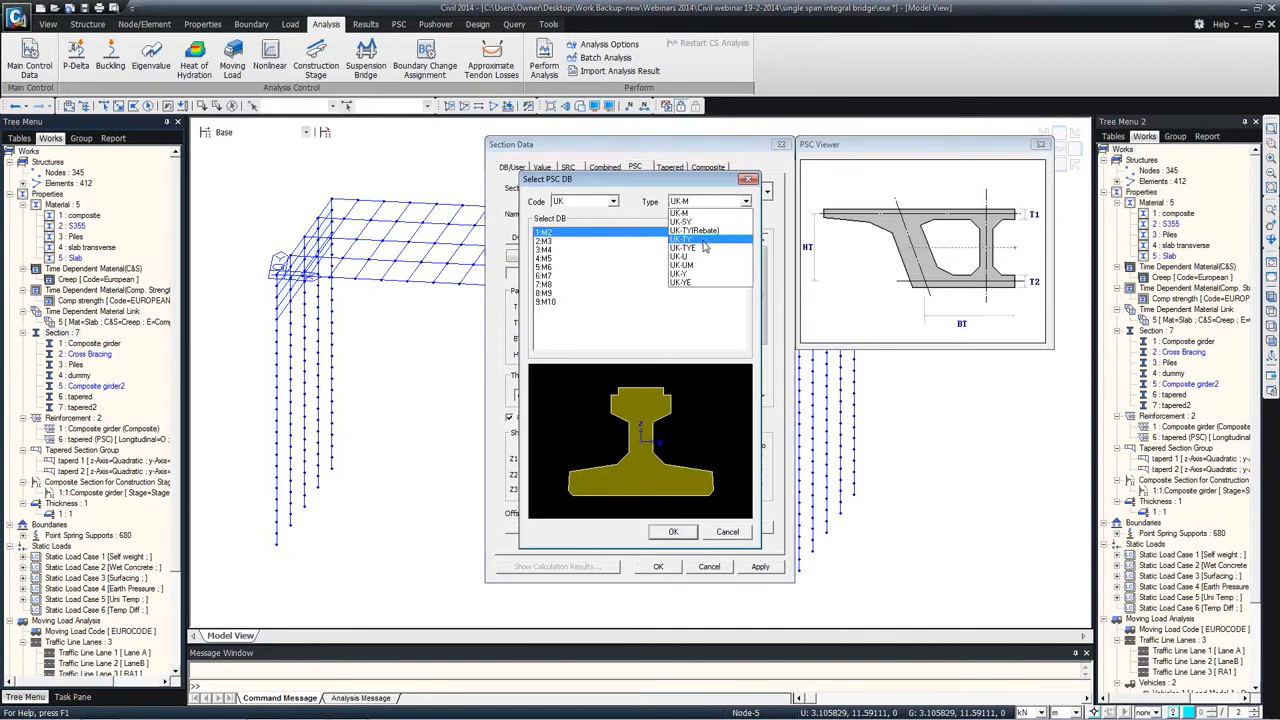
left_click(697, 241)
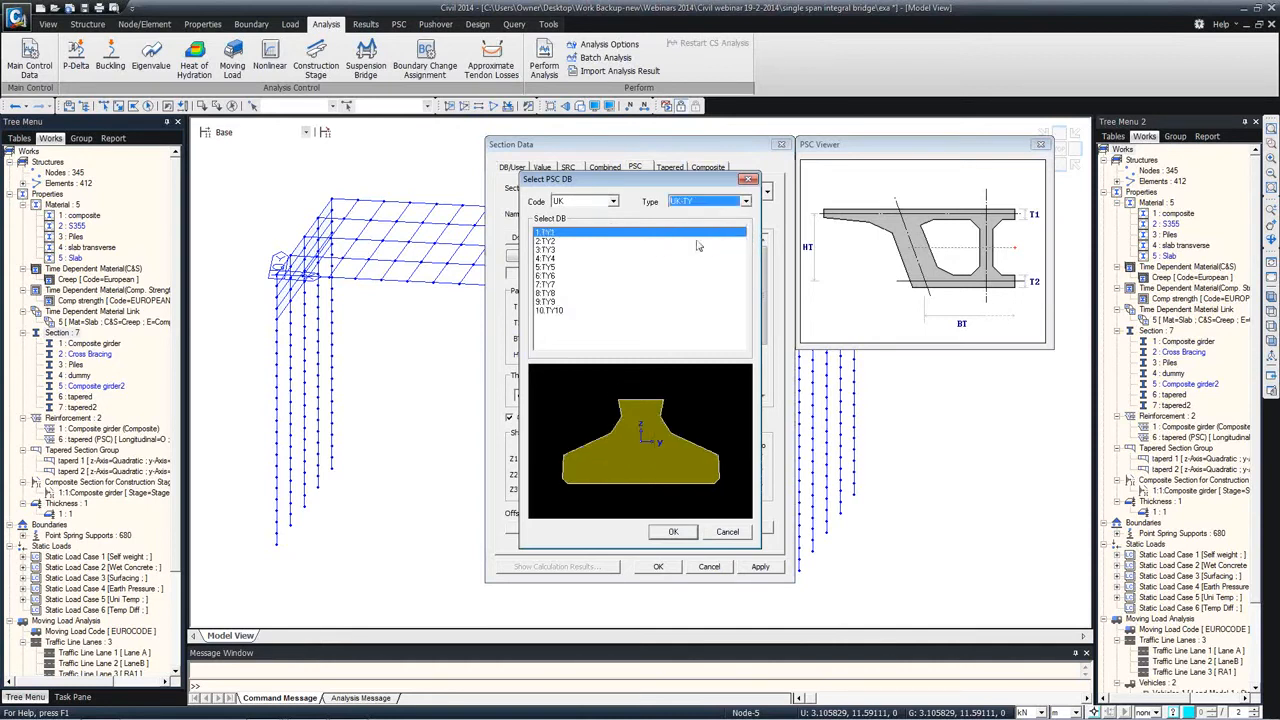
left_click(699, 204)
left_click(703, 230)
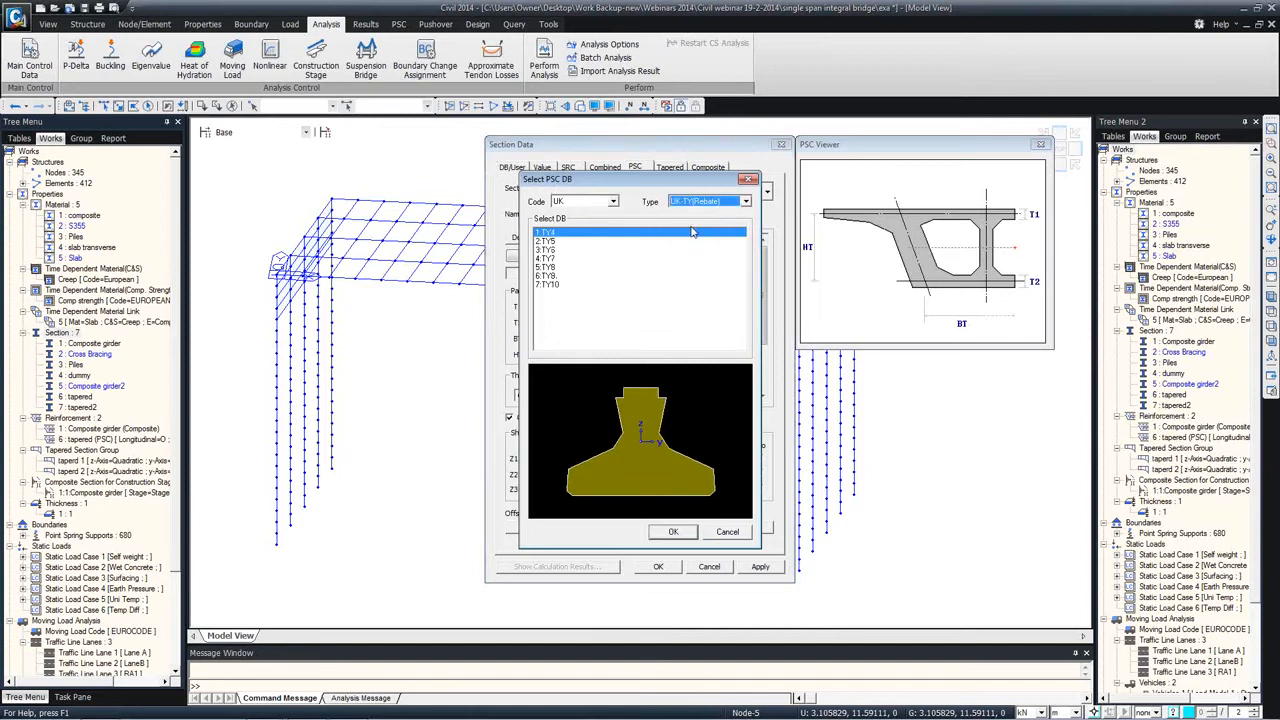
left_click(549, 268)
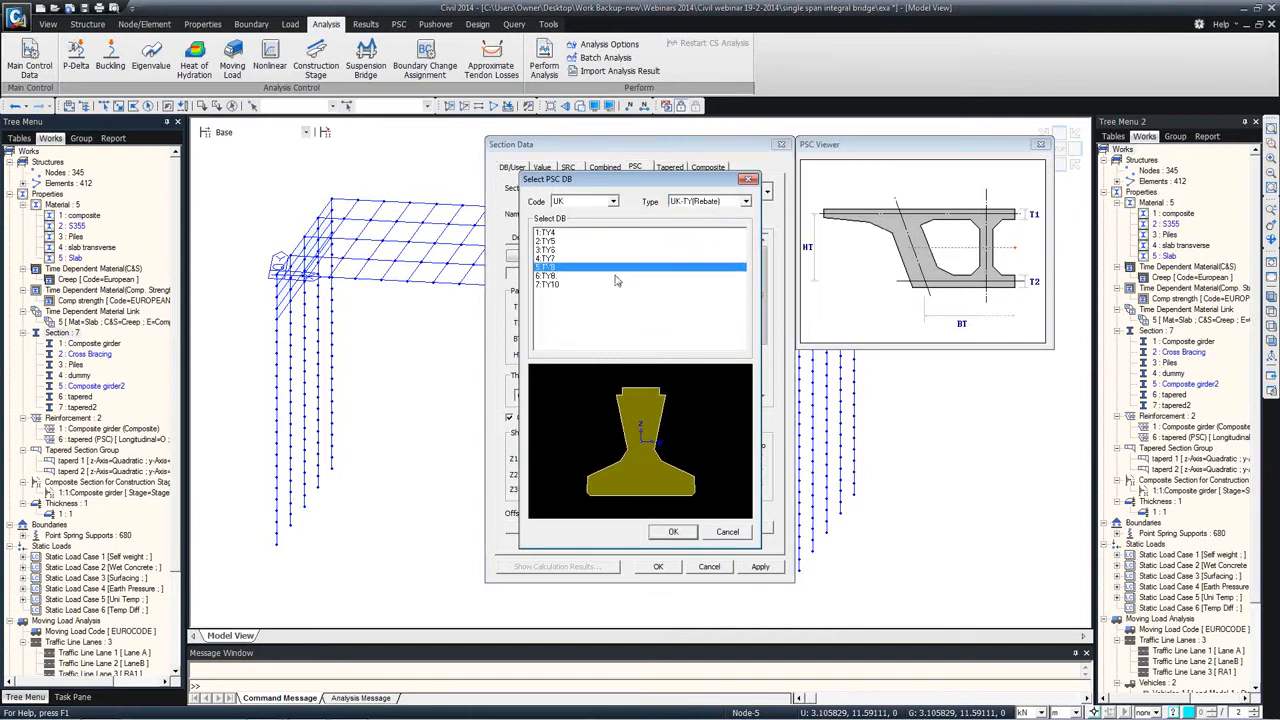
left_click(673, 533)
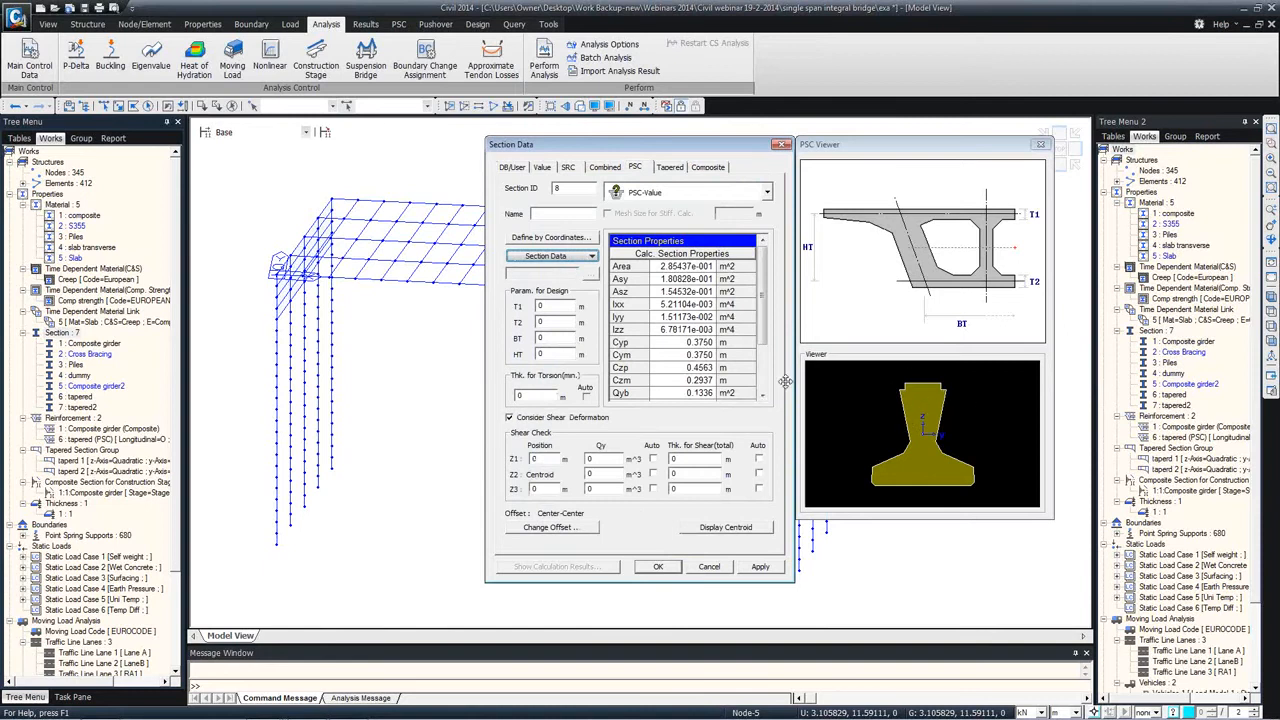
Step: Name the section TY8 and set T1 and T2 to 0.2, BT and HT to 1, torsion thickness 0.4, Z1 0.7 and Z3 0.3 m
left_click(543, 211)
type("TYP")
type("1")
left_click_drag(541, 459, 521, 459)
type("7")
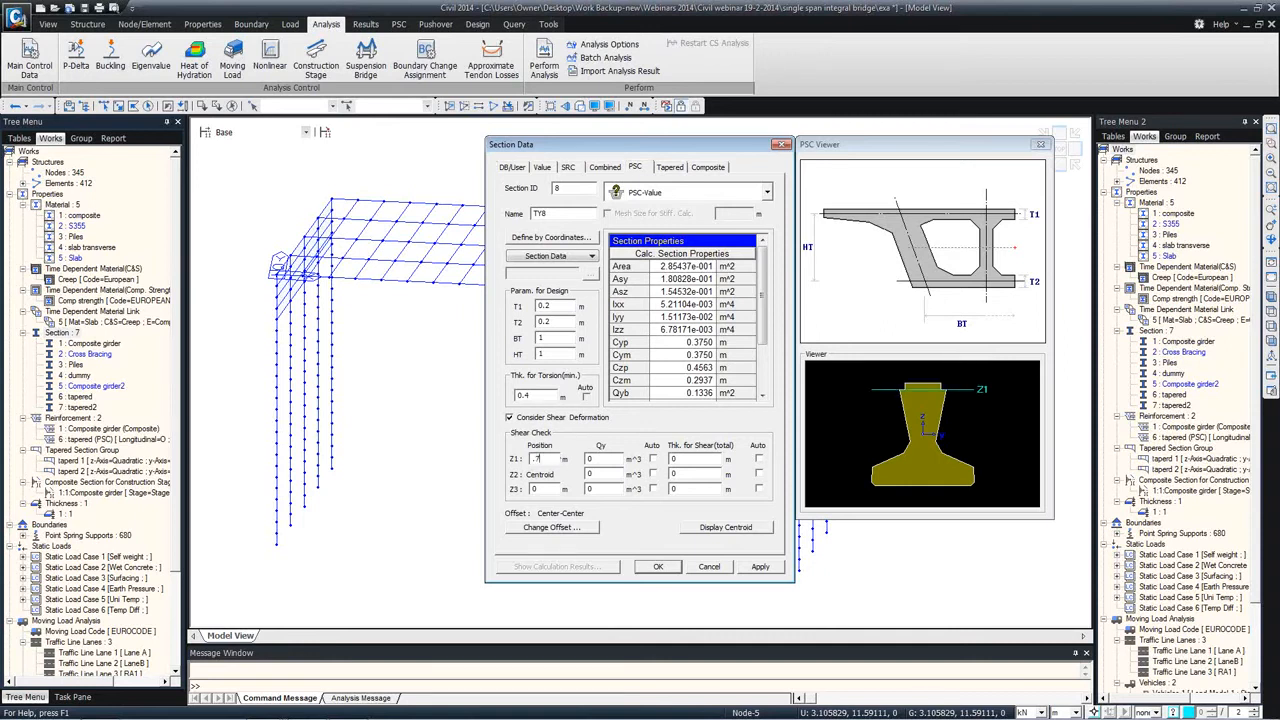
type("3")
Step: Set Qy and the shear thickness to automatic for Z1, Z2 and Z3, and save the TY8 section
left_click(653, 459)
left_click(653, 474)
left_click(653, 489)
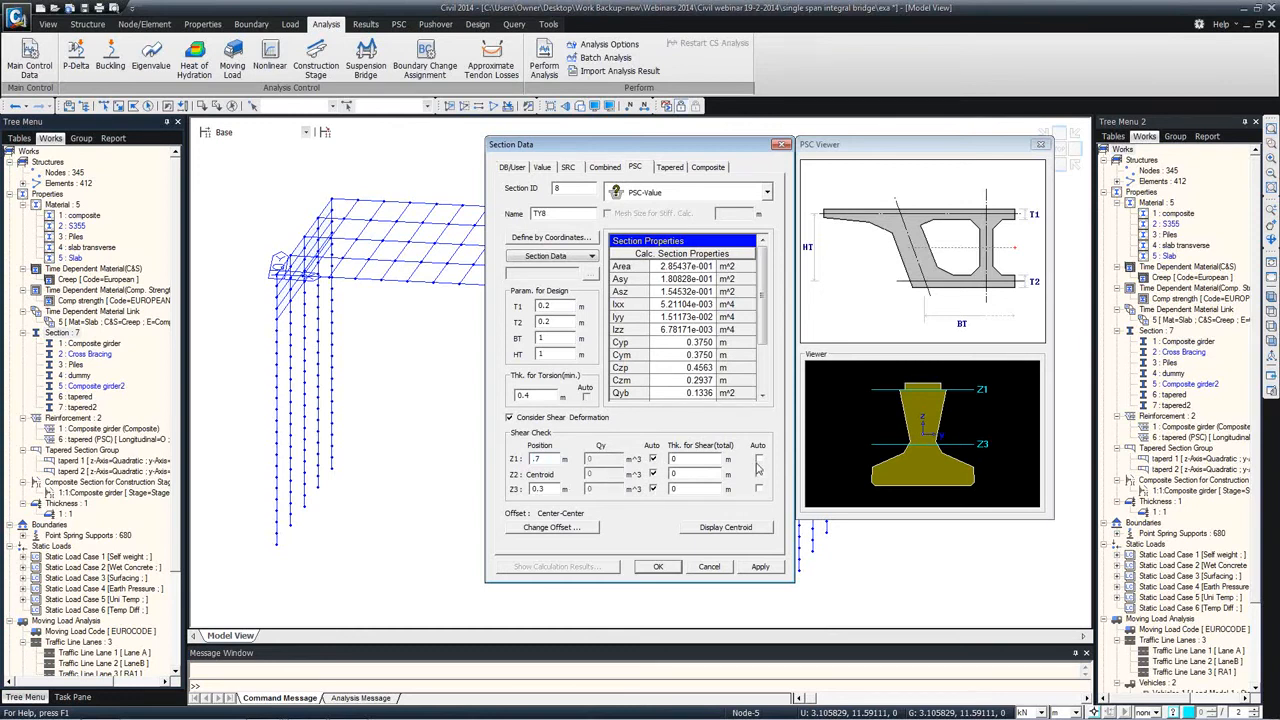
left_click(758, 459)
left_click(758, 474)
left_click(758, 489)
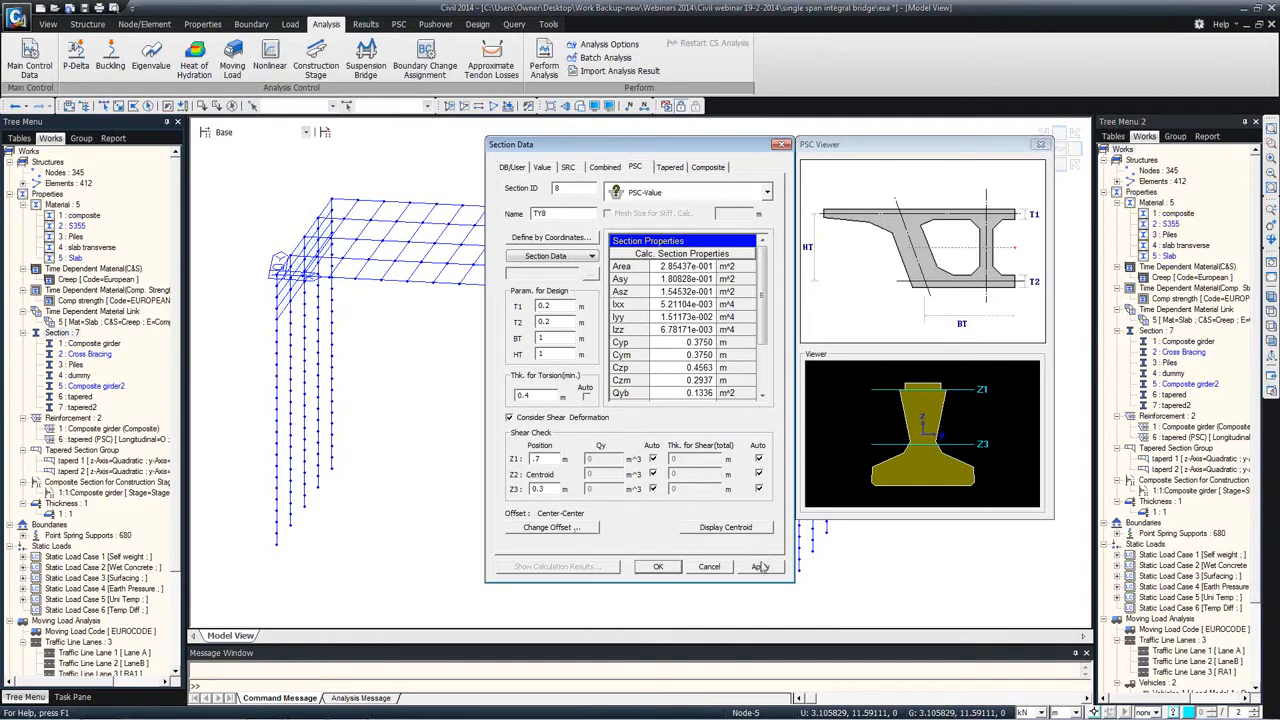
left_click(659, 568)
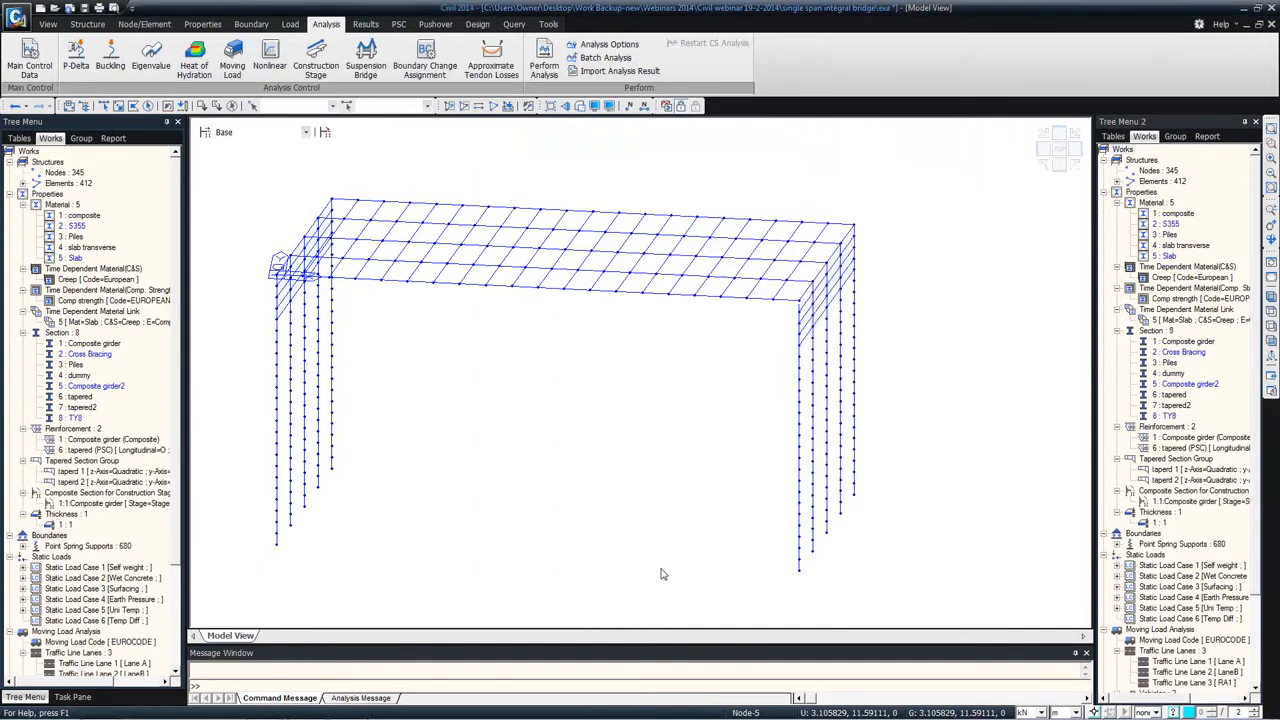
Step: Start another new section as a composite section of the Composite-PSC type
left_click(72, 334)
right_click(74, 338)
left_click(125, 345)
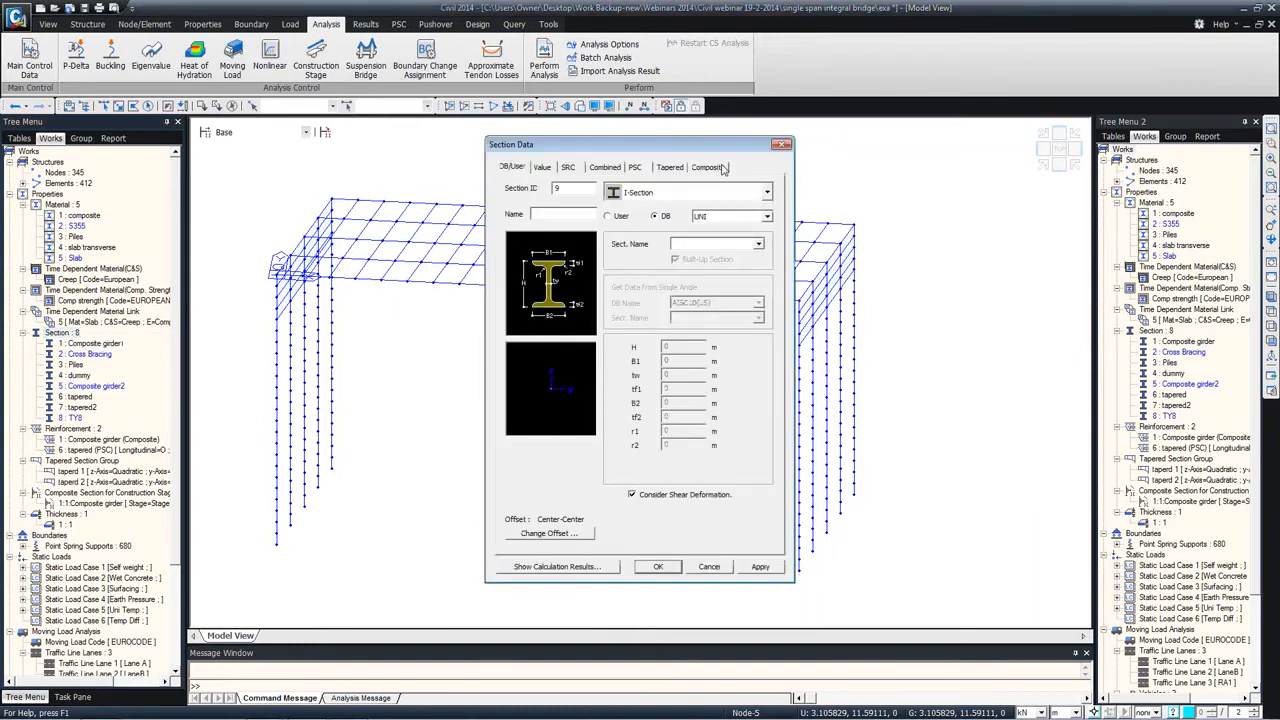
left_click(712, 167)
left_click(766, 216)
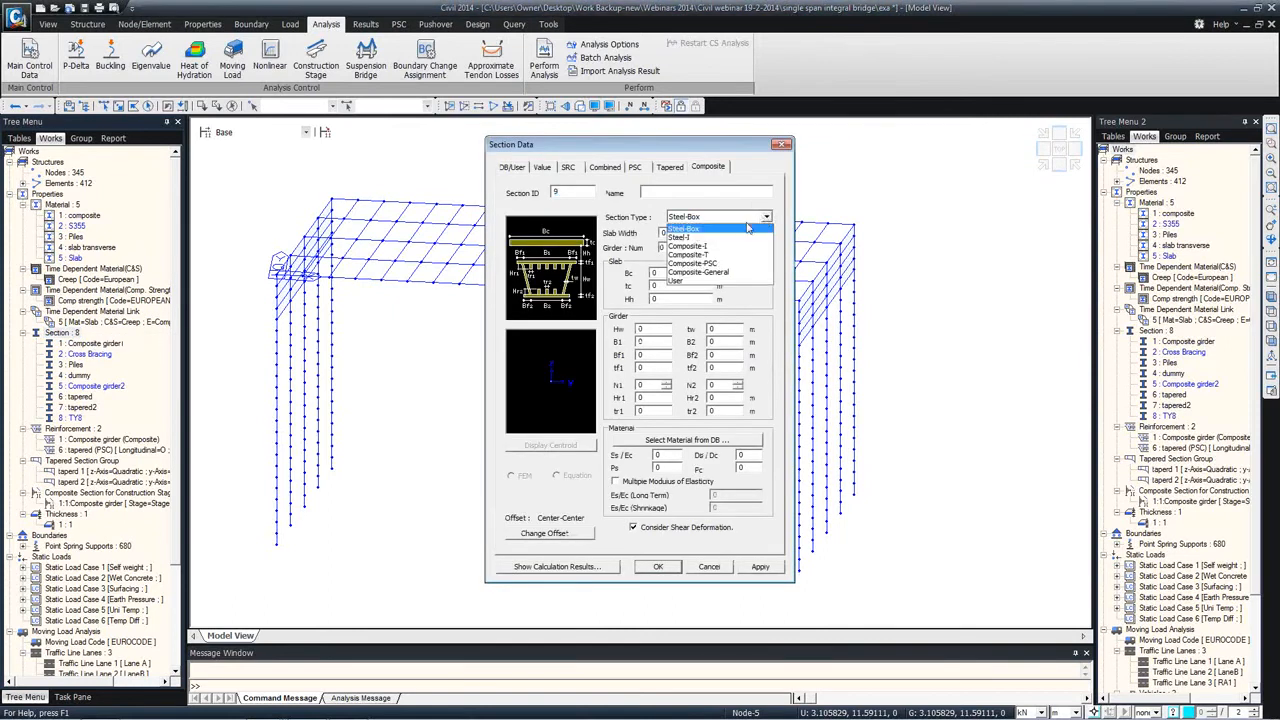
left_click(700, 263)
Step: Name the section COmposite precast, set slab width and Bc to 3 m and tc to 0.3 m, and import TY8 as girder
left_click(660, 192)
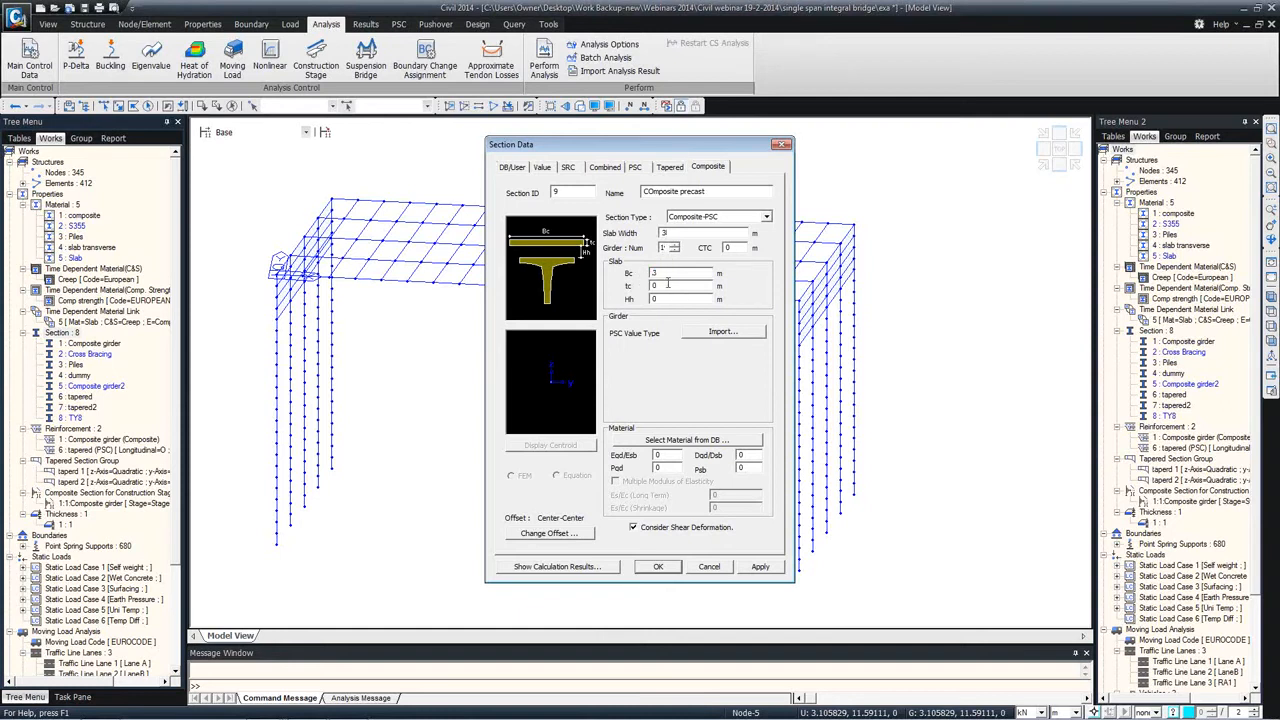
type(".3")
left_click(718, 335)
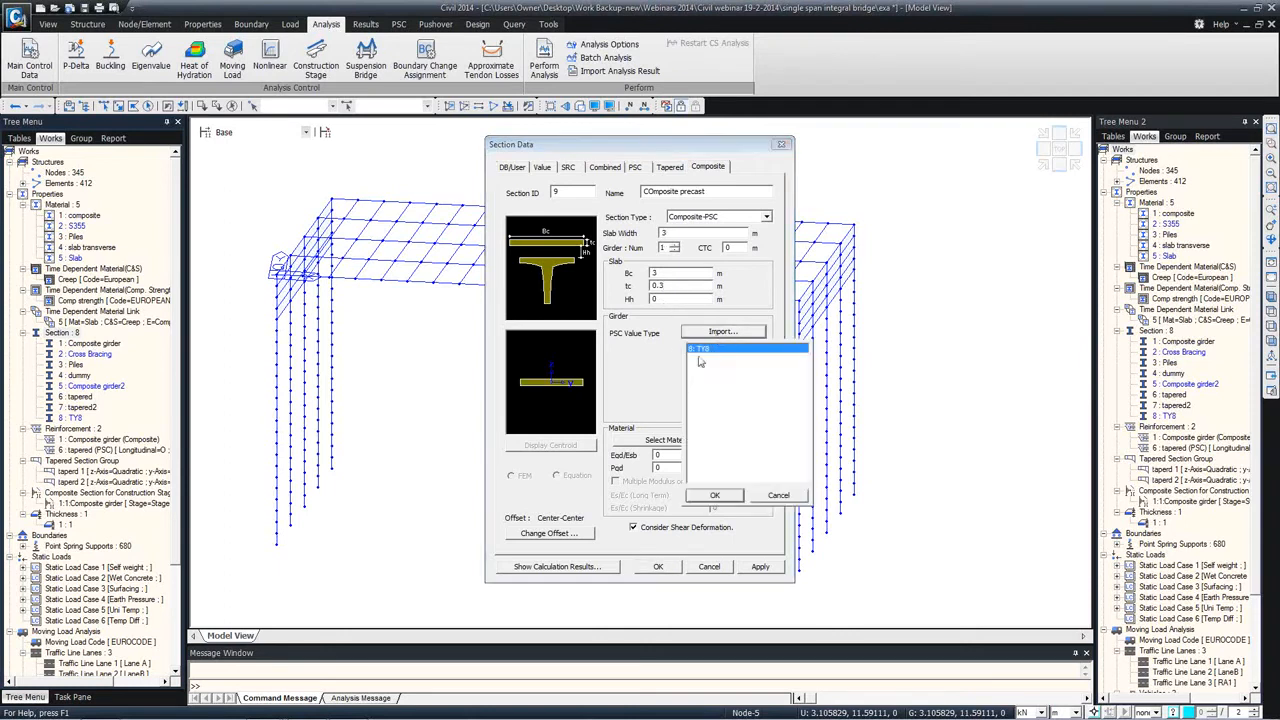
left_click(714, 494)
Step: Choose EN04(RC) concrete C40/50 for the slab and C50/60 for the girder of the composite section
left_click(686, 441)
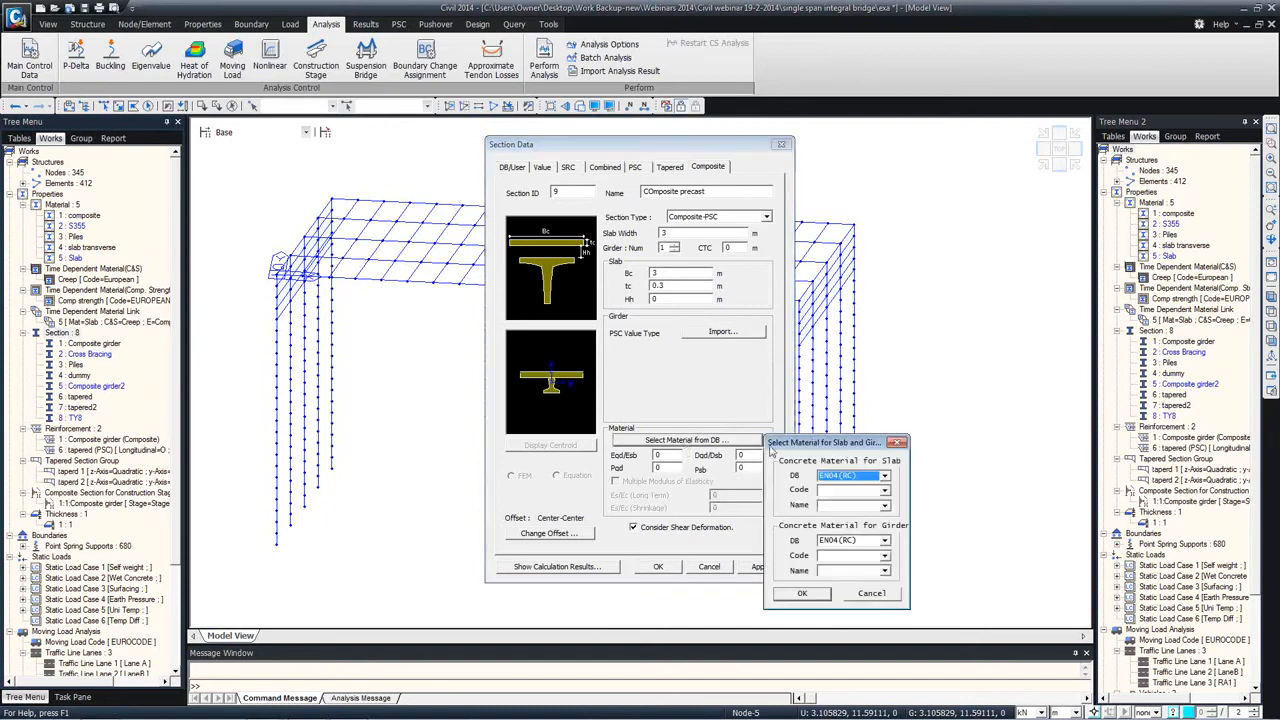
left_click(884, 505)
left_click(840, 598)
left_click(884, 570)
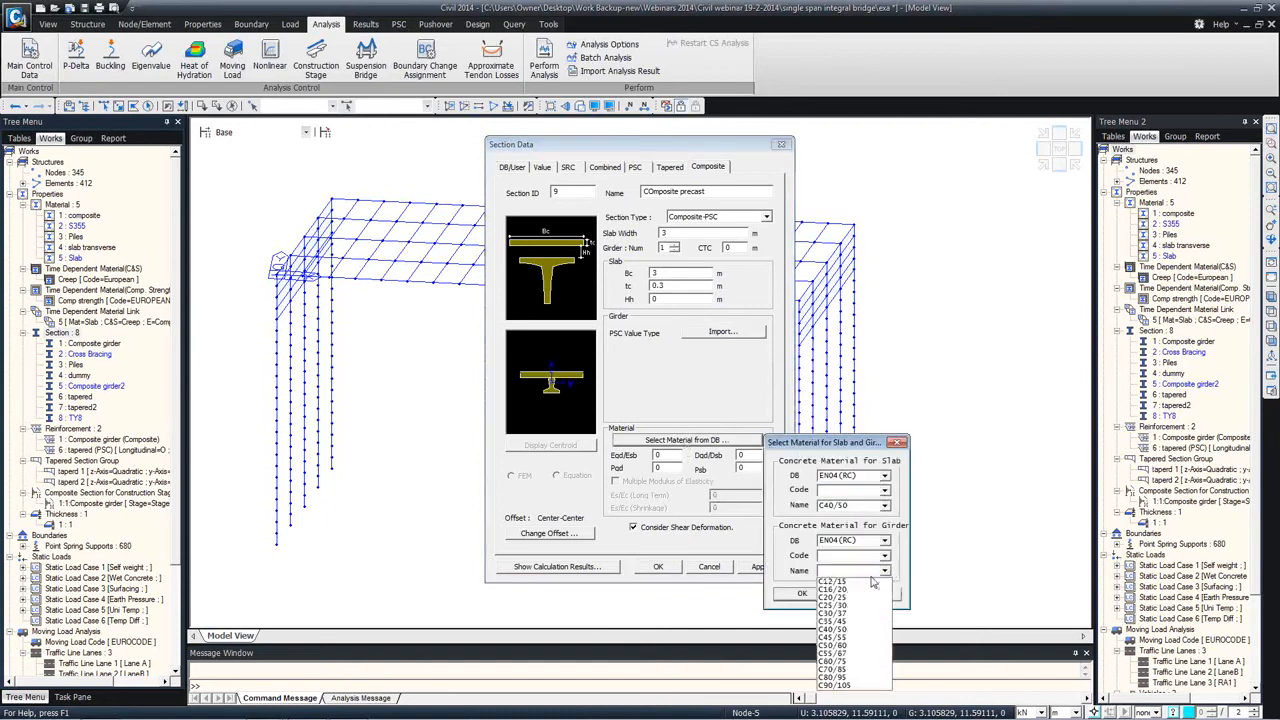
left_click(840, 646)
left_click(801, 594)
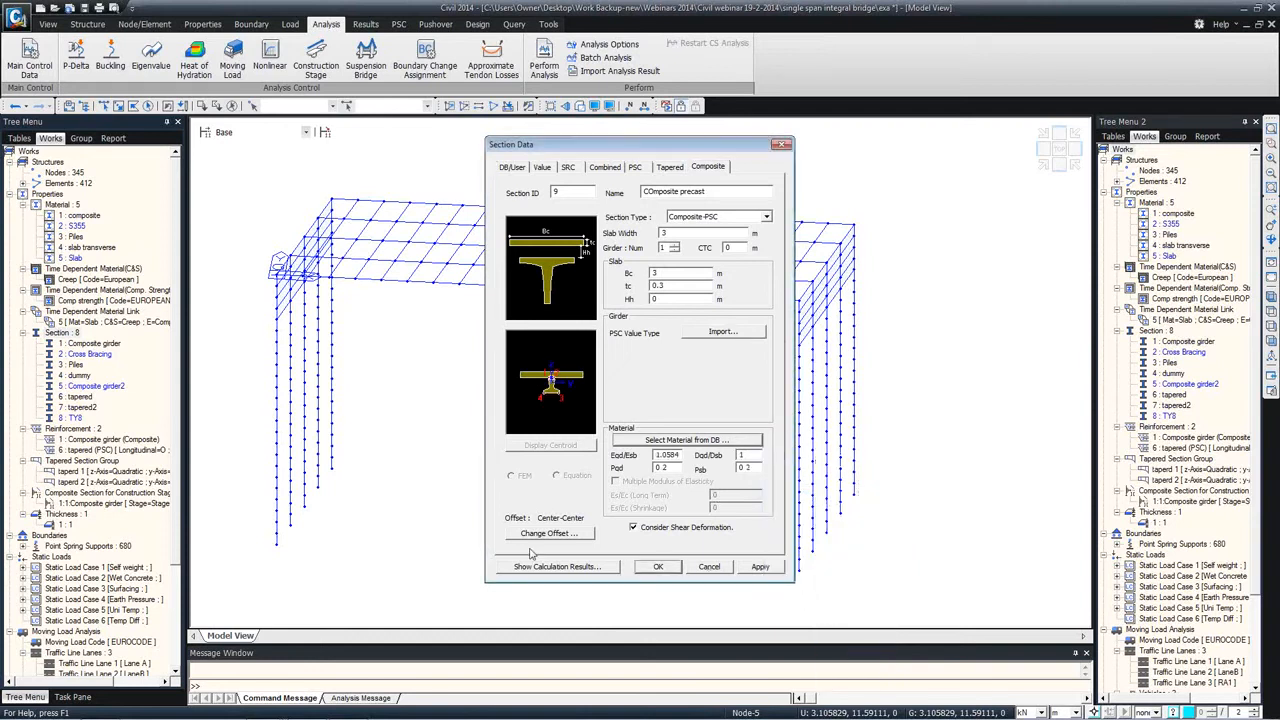
Step: Change the offset of the COmposite precast section and save the section
left_click(549, 533)
left_click(560, 333)
left_click(534, 349)
left_click(706, 401)
left_click(658, 567)
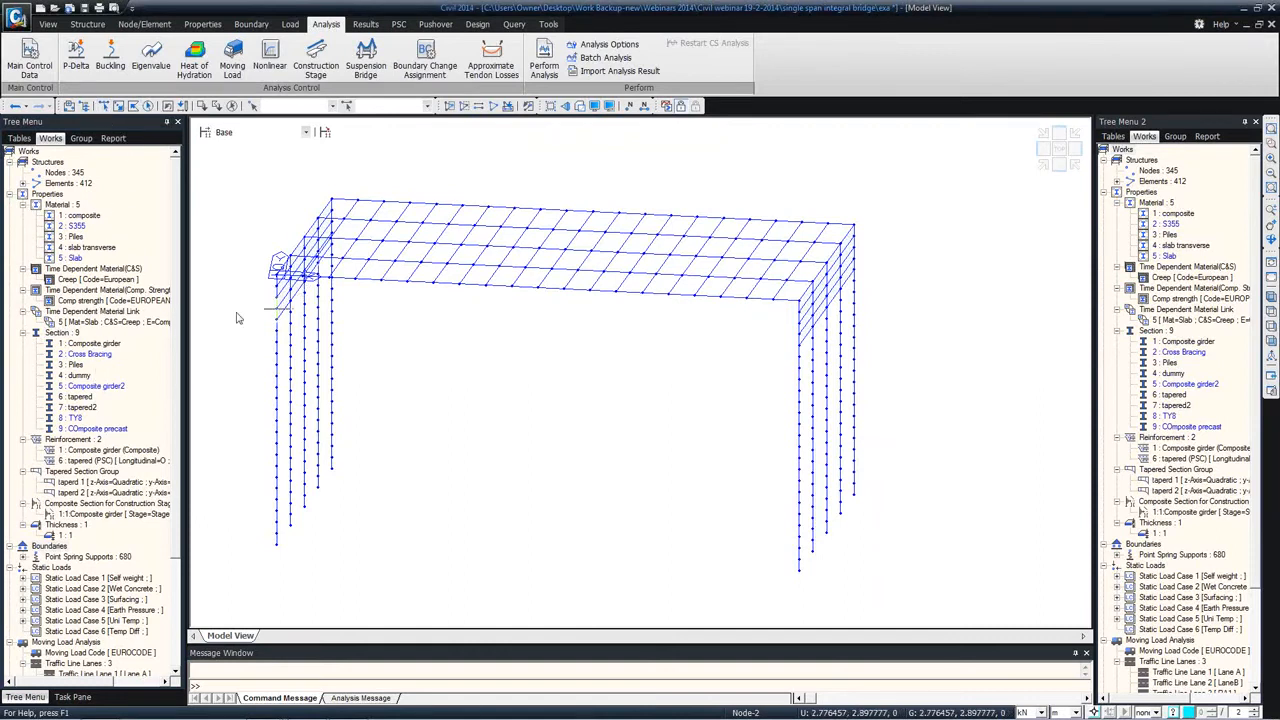
Step: Assign the COmposite precast section to all elements of the composite material
left_click(83, 217)
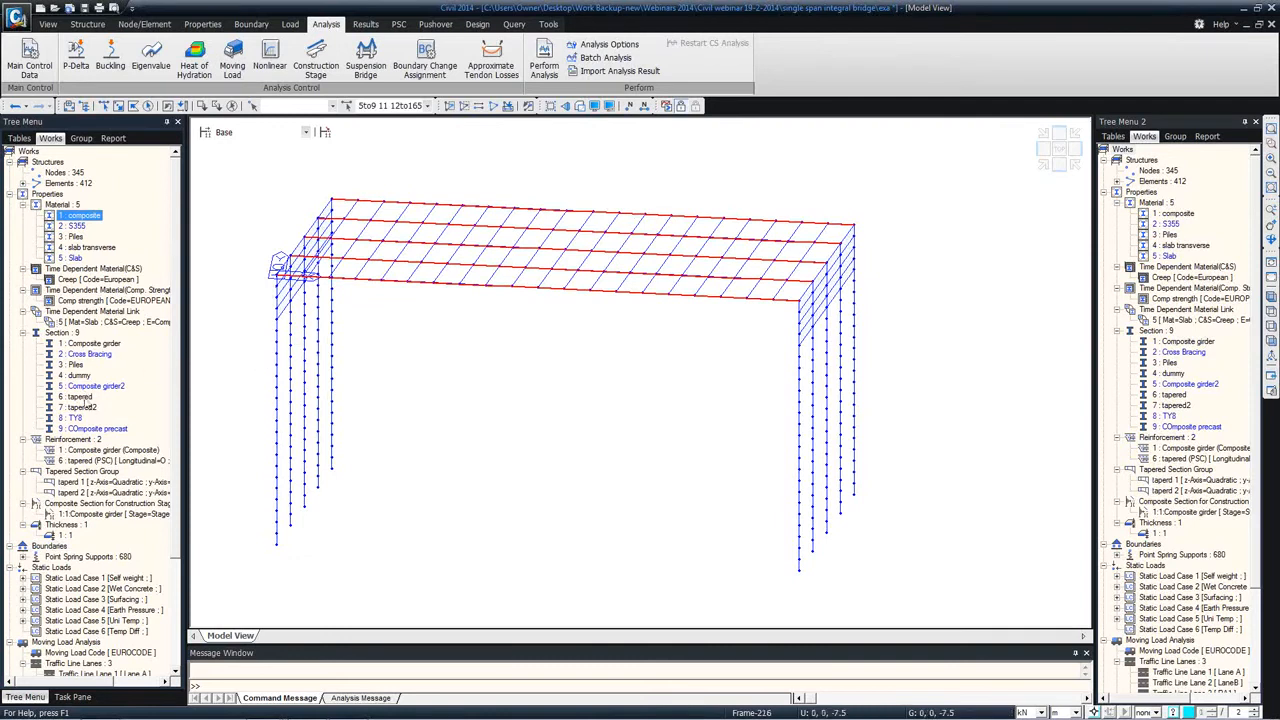
left_click_drag(90, 430, 370, 275)
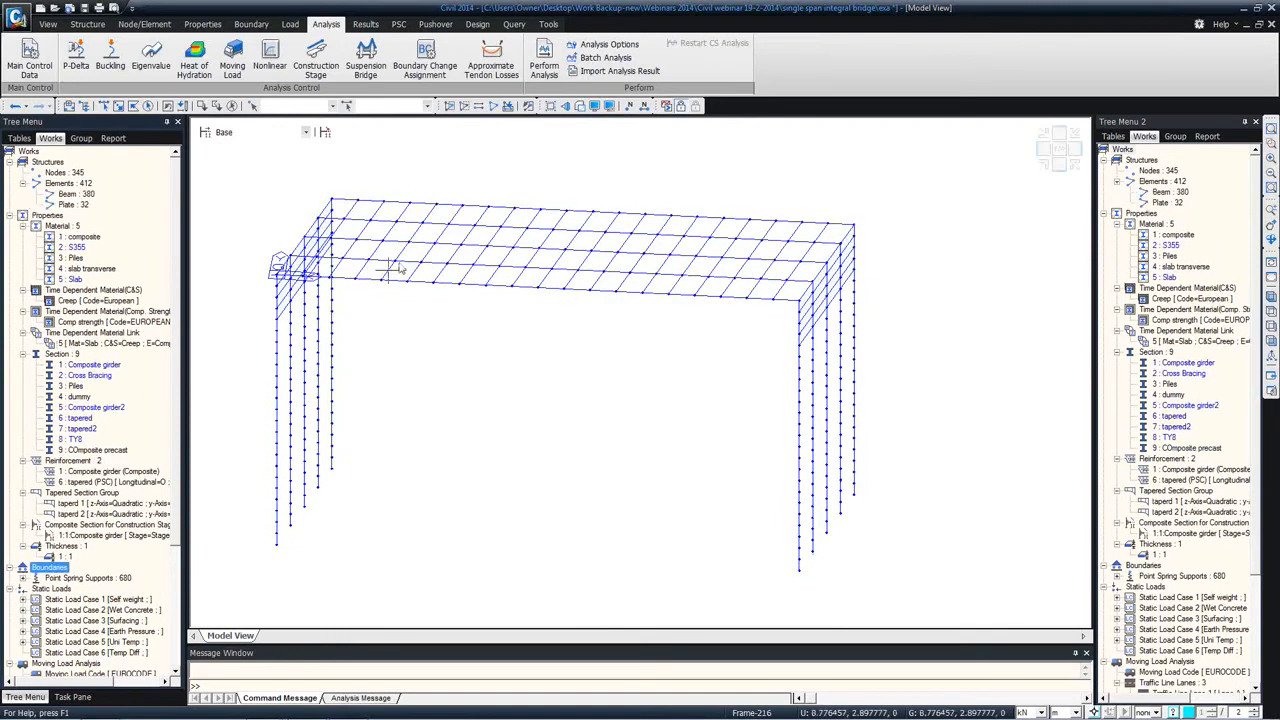
Step: Show the model with solid section shapes and activate only the elements using the COmposite precast section
left_click(581, 106)
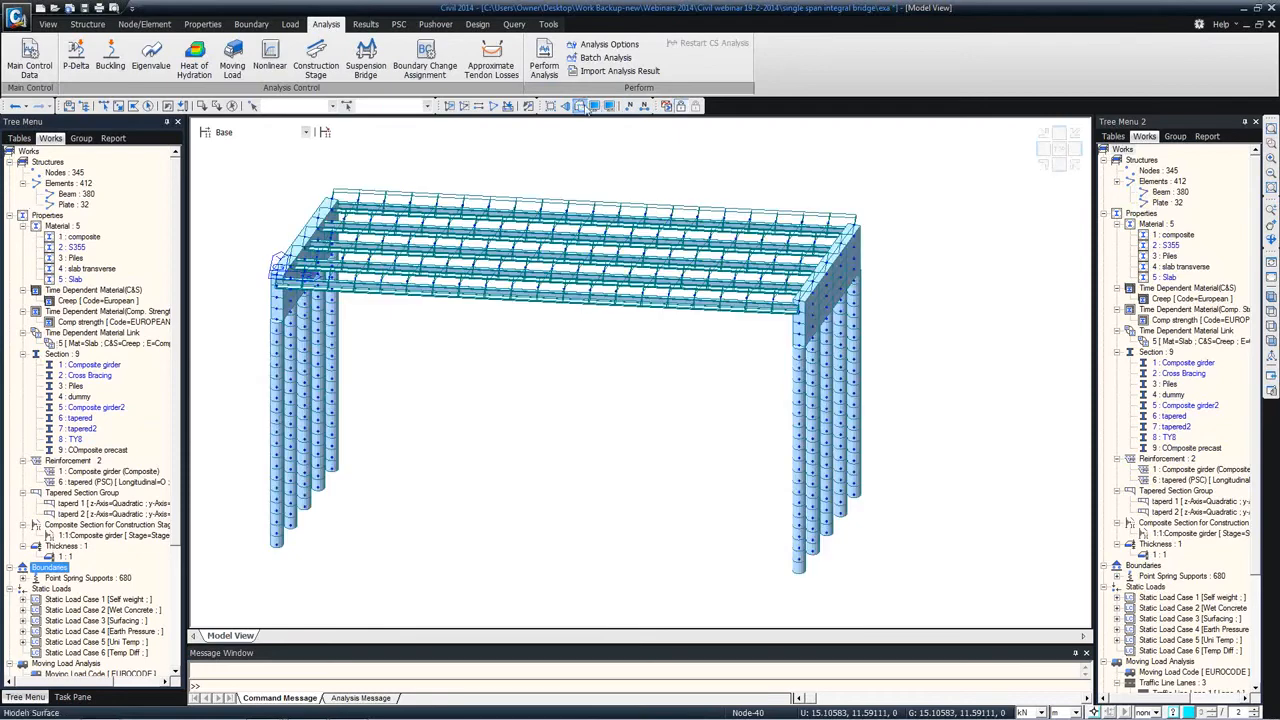
mouse_move(515, 255)
middle_mouse_down("ctrl")
mouse_move(632, 236)
mouse_move(636, 247)
mouse_move(620, 252)
mouse_move(586, 210)
mouse_move(543, 248)
mouse_move(537, 234)
mouse_move(542, 270)
mouse_move(529, 269)
middle_mouse_up("ctrl")
scroll(529, 270, "up", 6)
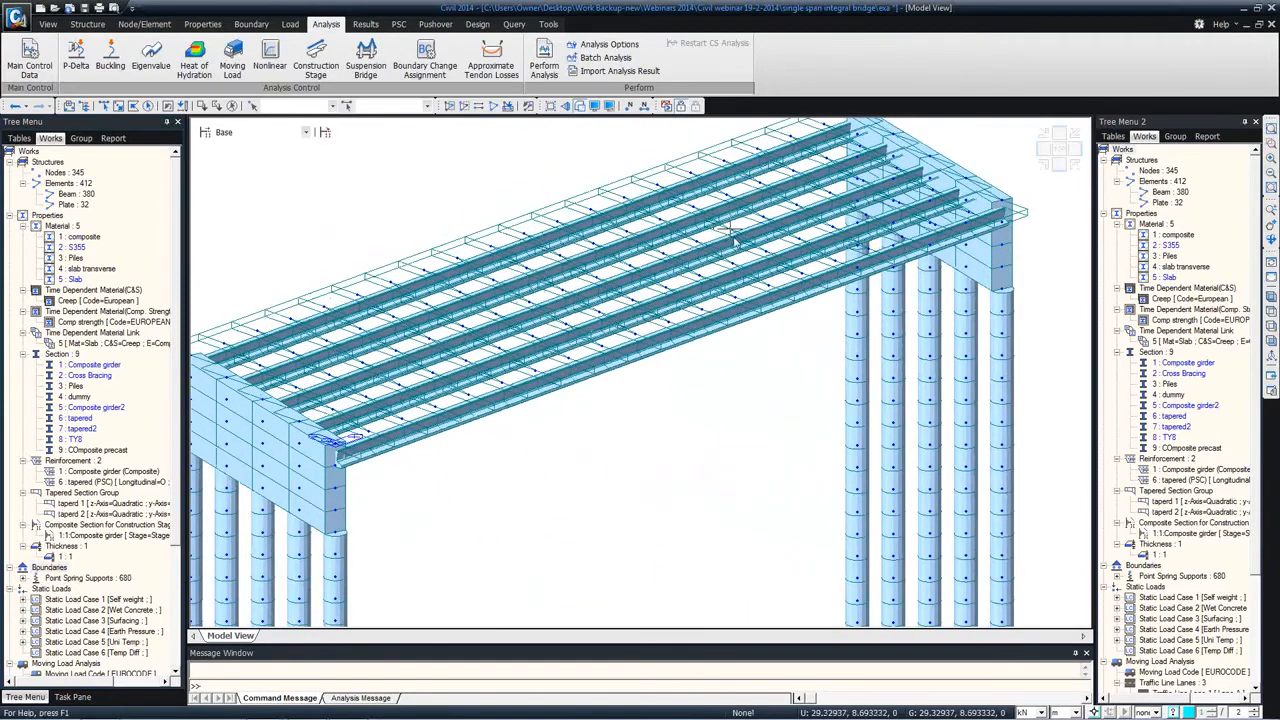
mouse_move(681, 290)
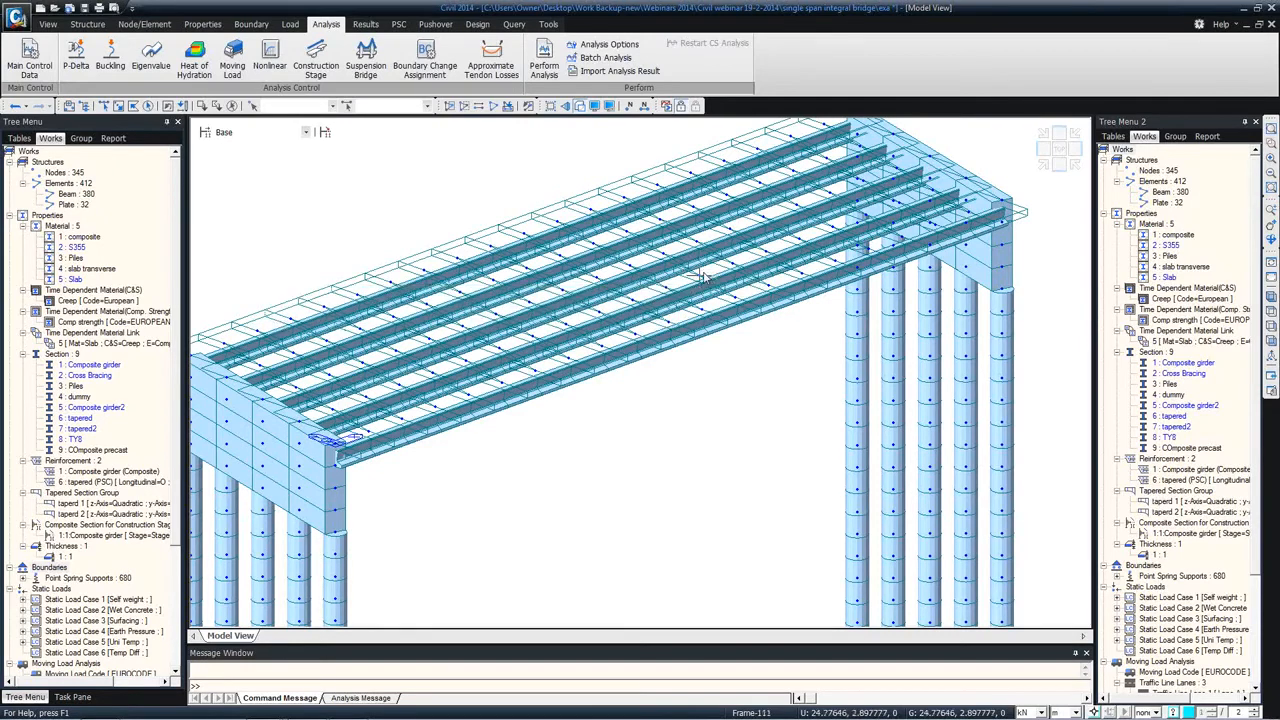
middle_click_drag(355, 282, 460, 298)
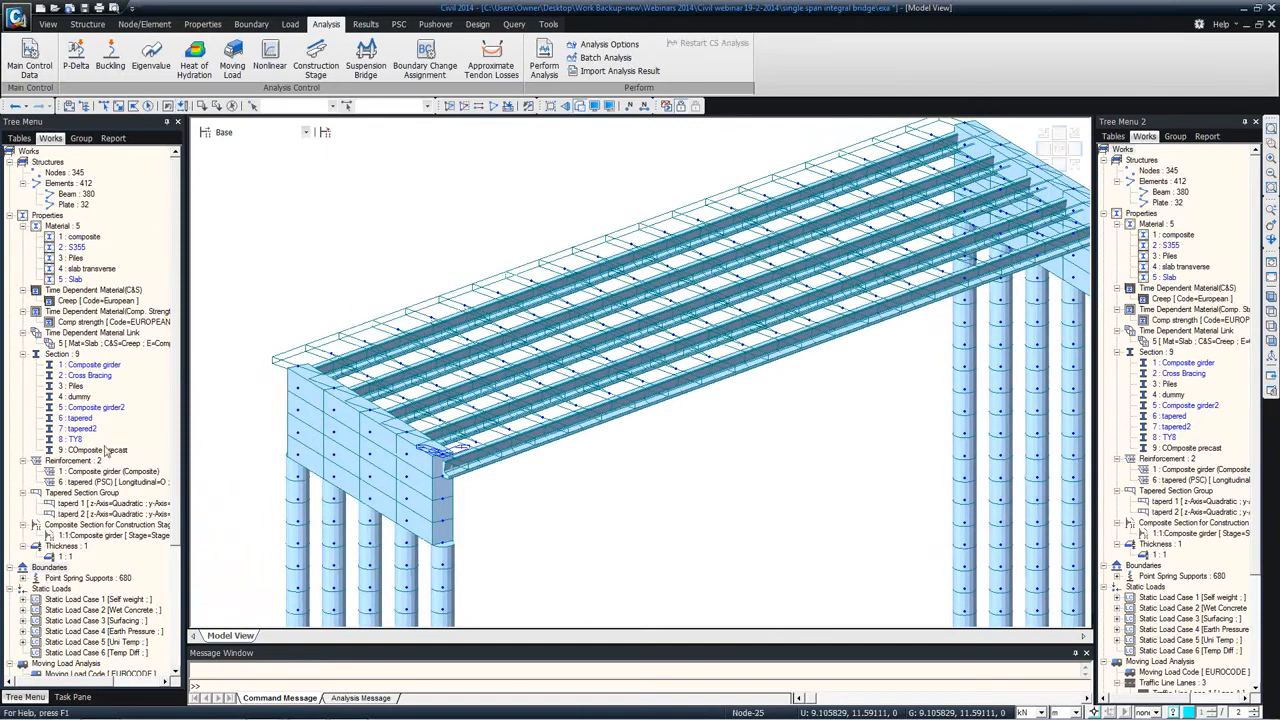
right_click(101, 452)
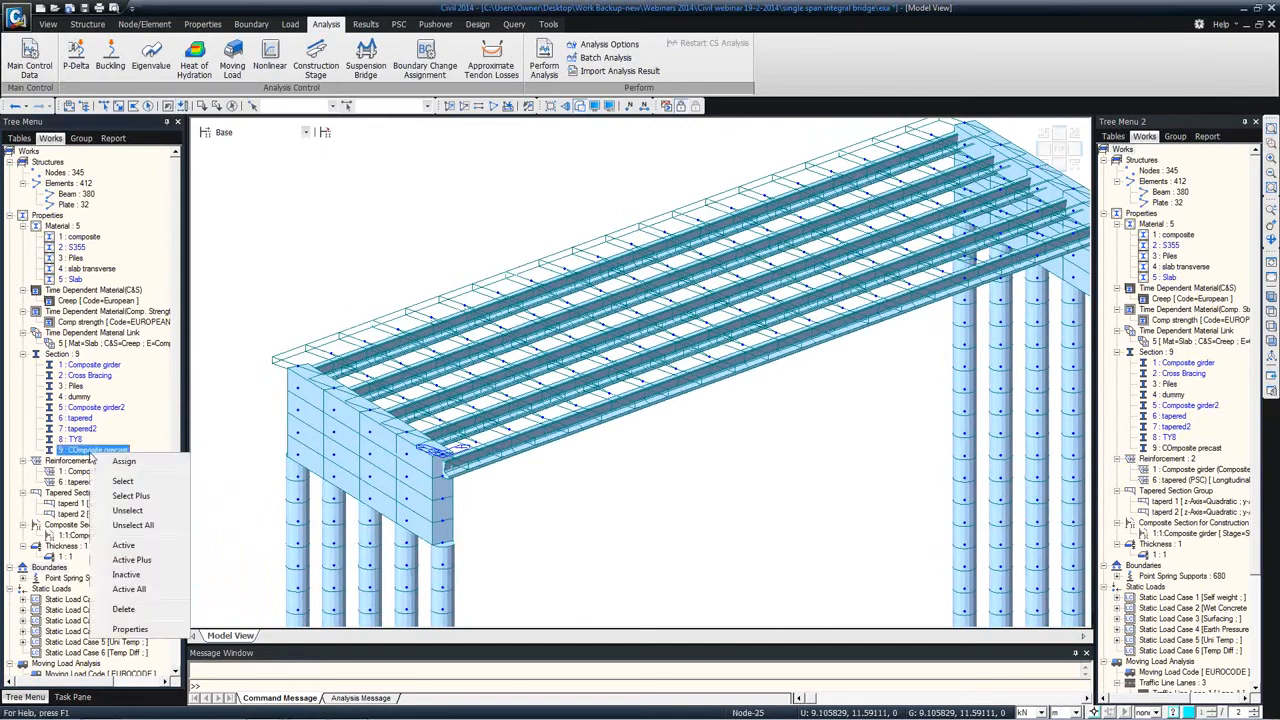
left_click(125, 546)
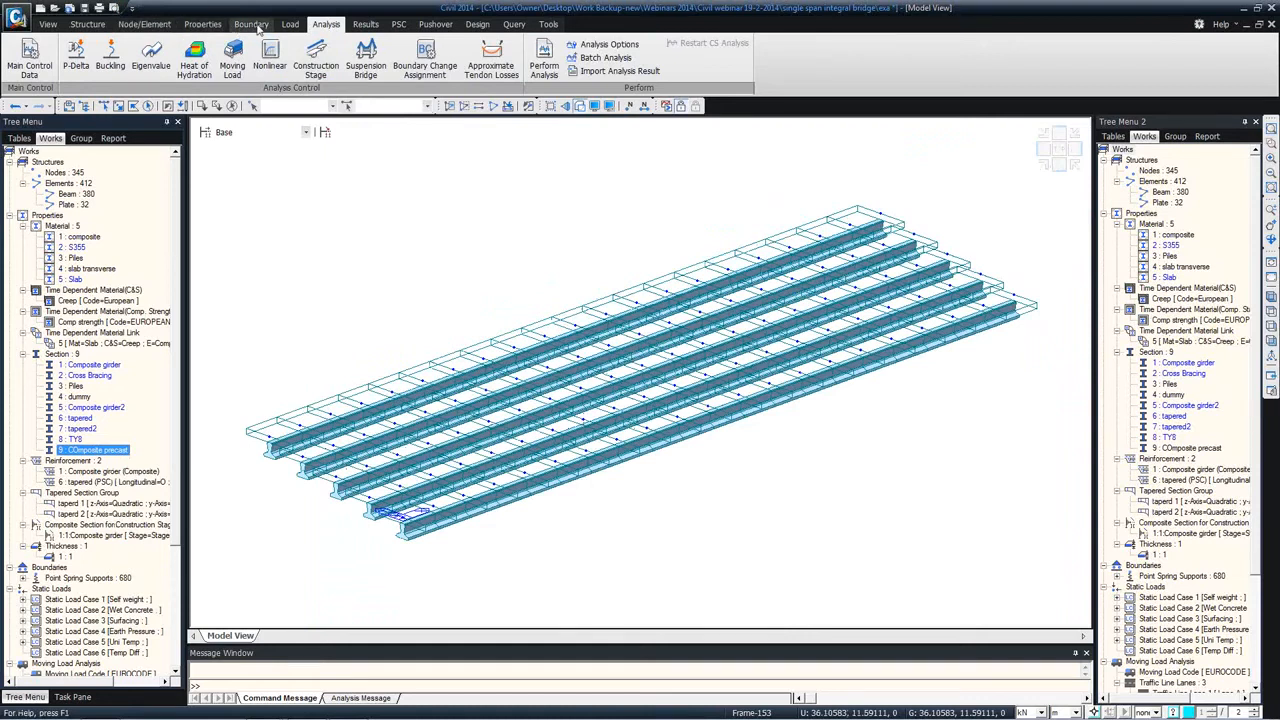
left_click(288, 25)
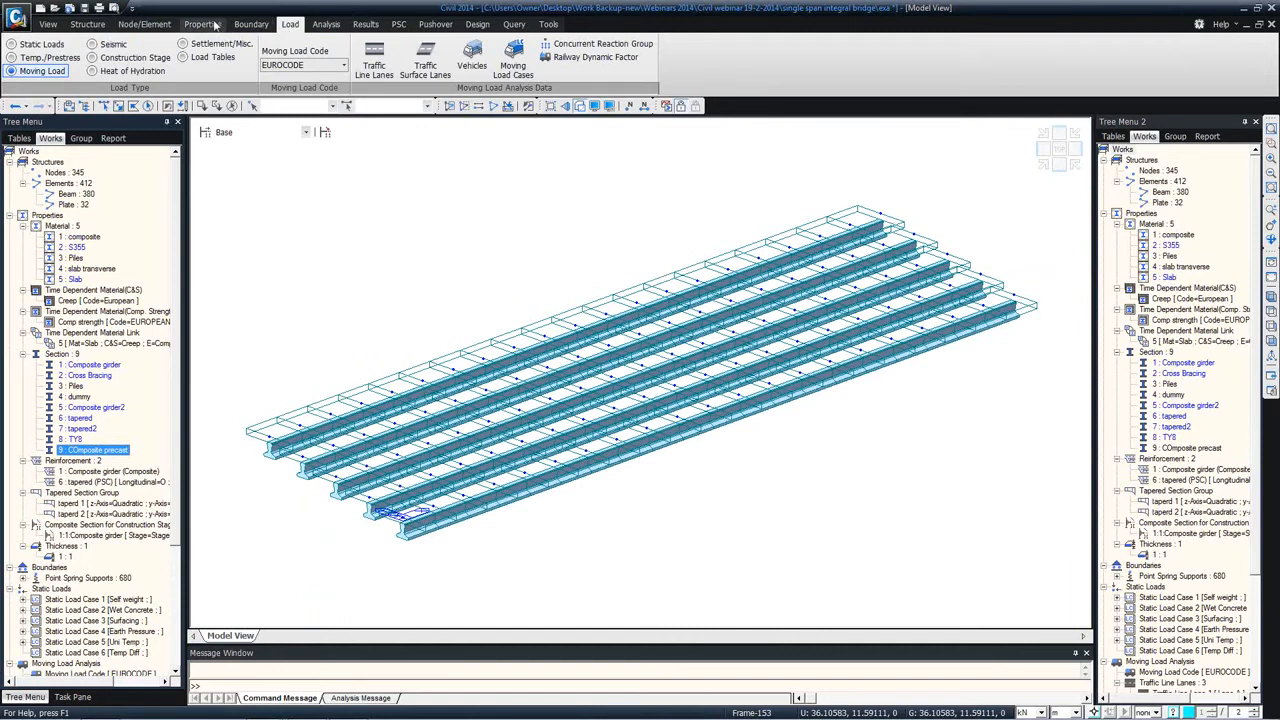
left_click(249, 25)
left_click(290, 24)
left_click(325, 24)
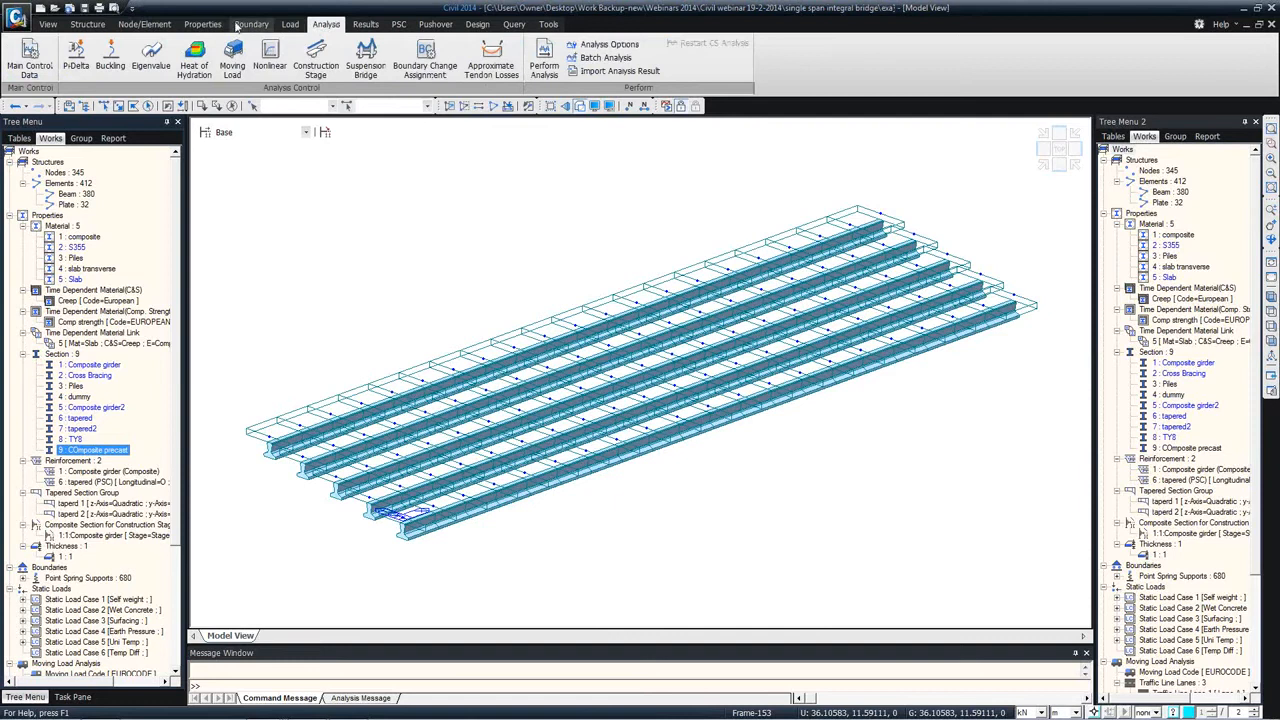
Step: Open the PSC bridge tendon template, assign the edge girder line along the X axis to it, and display the section at element 5
left_click(88, 24)
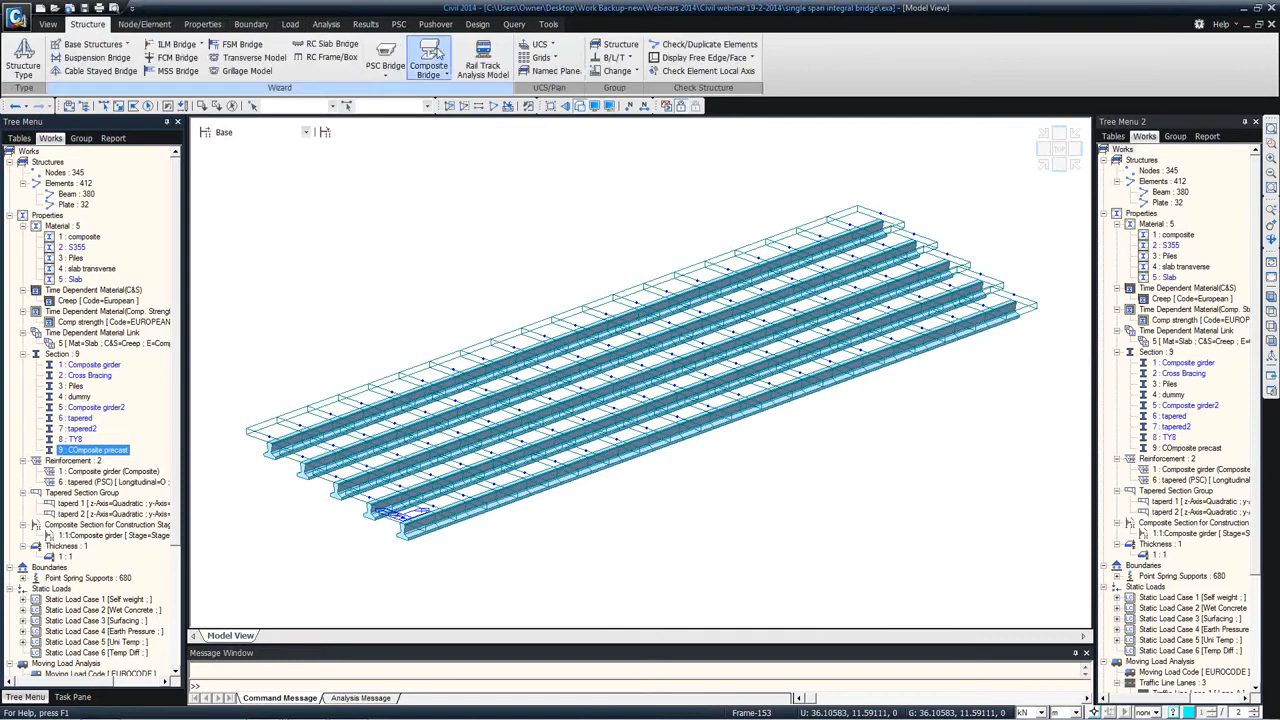
left_click(386, 62)
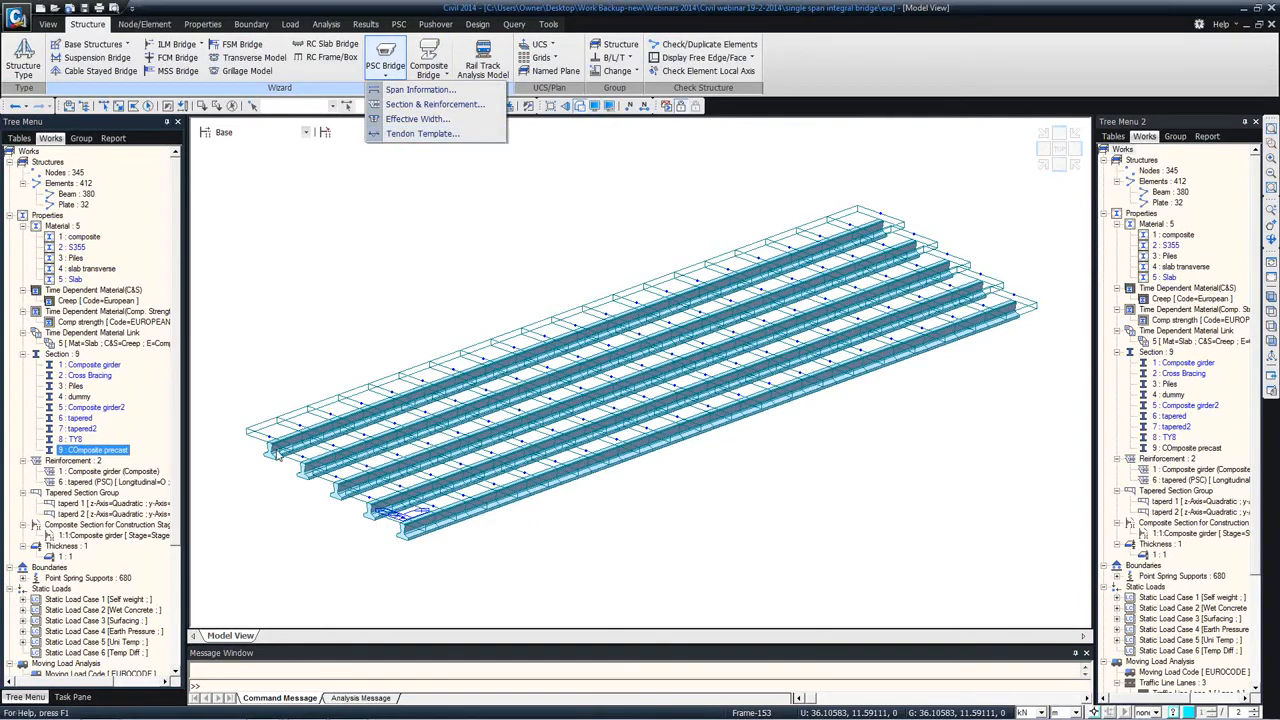
left_click(420, 134)
left_click_drag(265, 18, 433, 147)
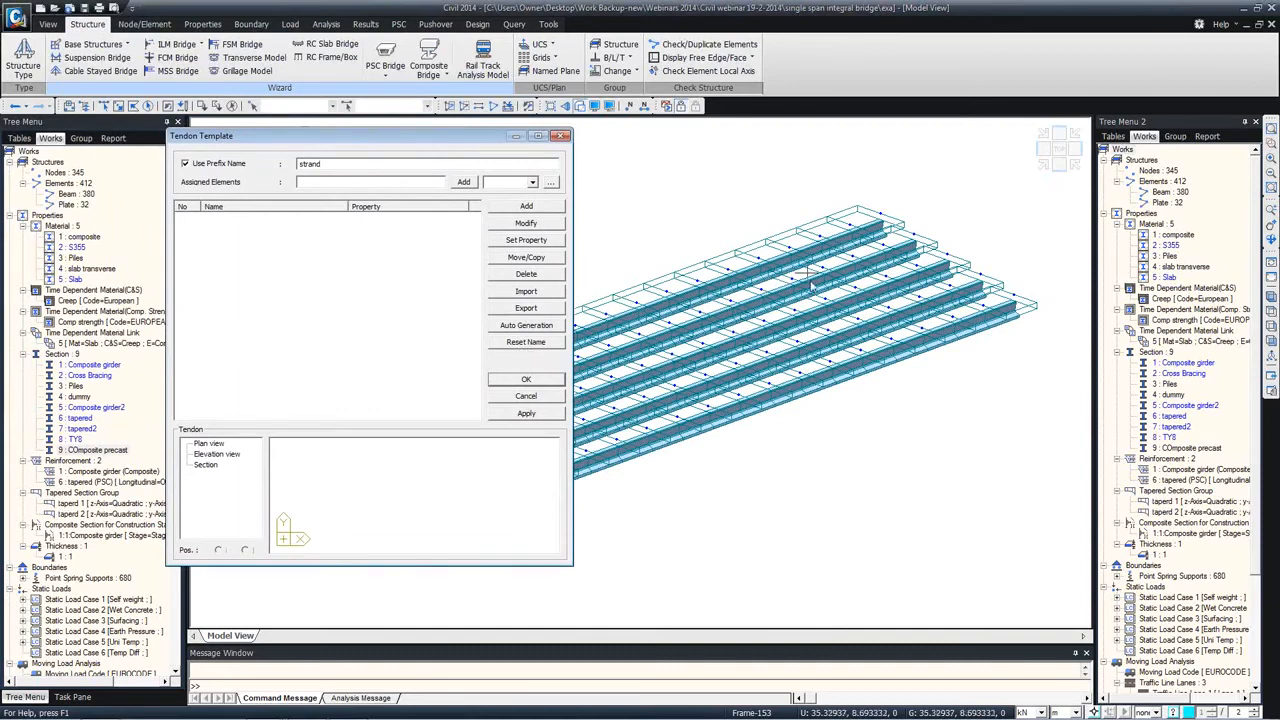
left_click(1271, 316)
left_click_drag(408, 152, 734, 28)
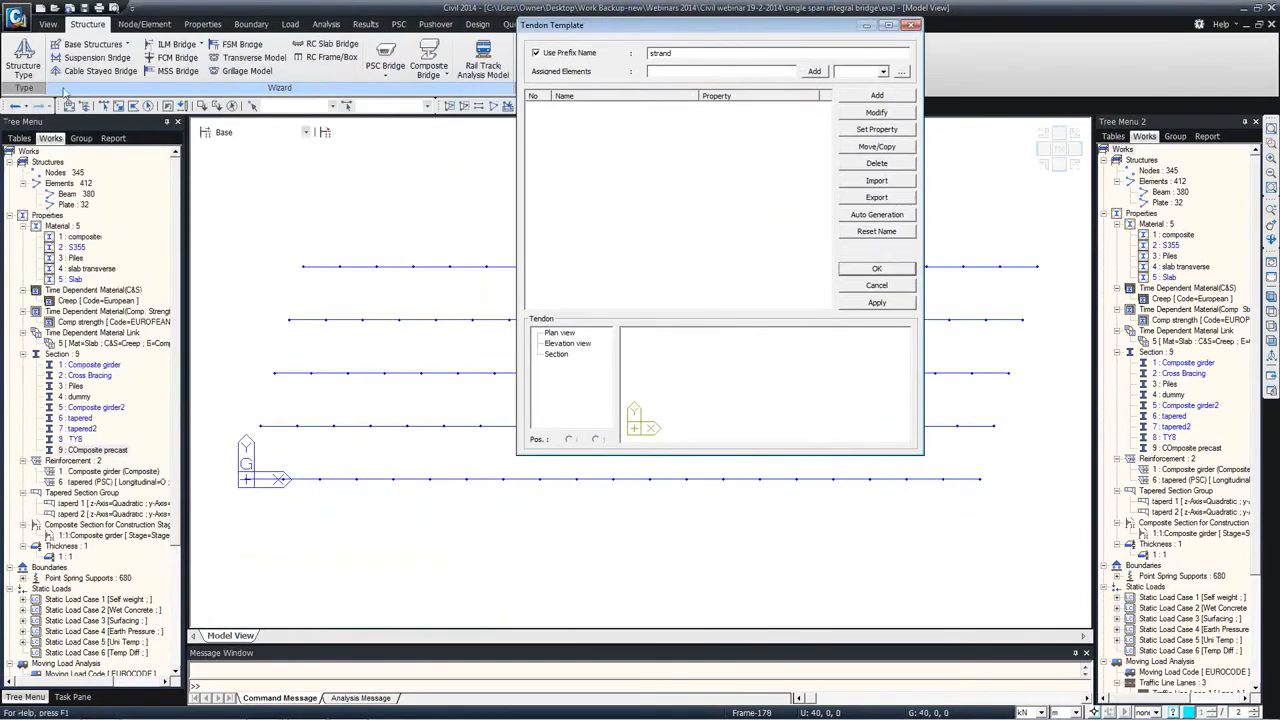
left_click_drag(228, 471, 843, 522)
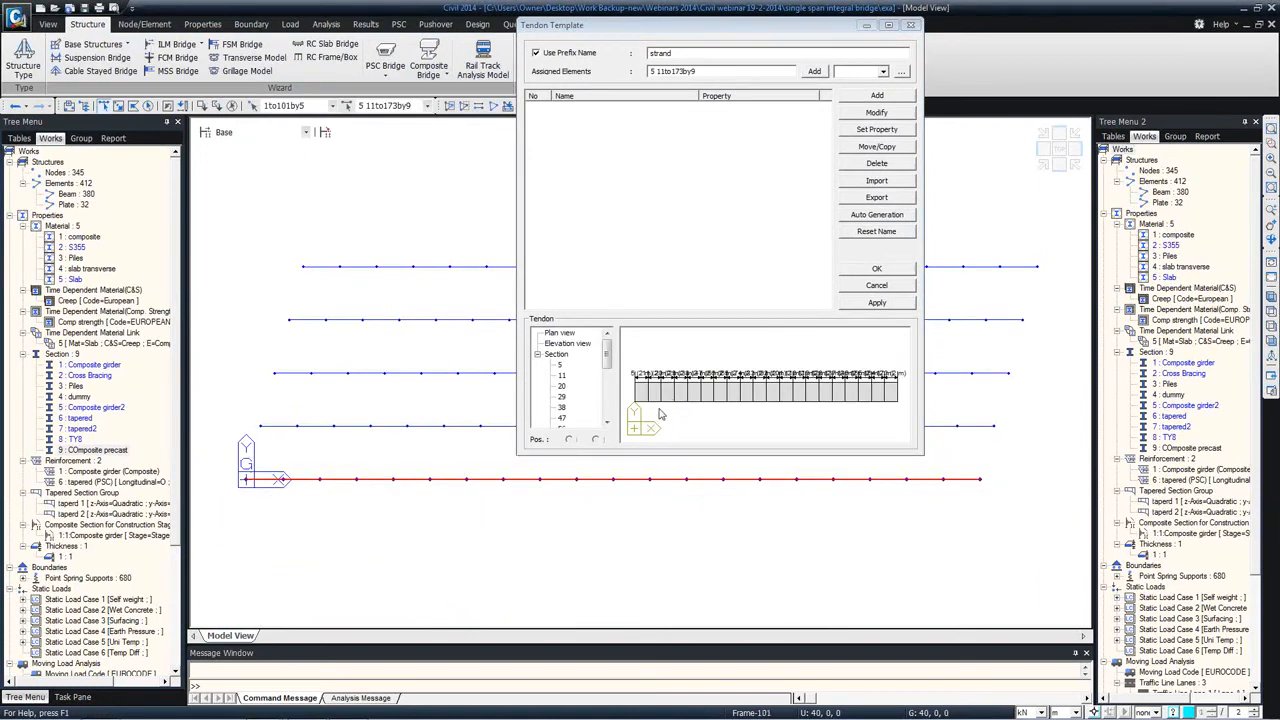
left_click(560, 366)
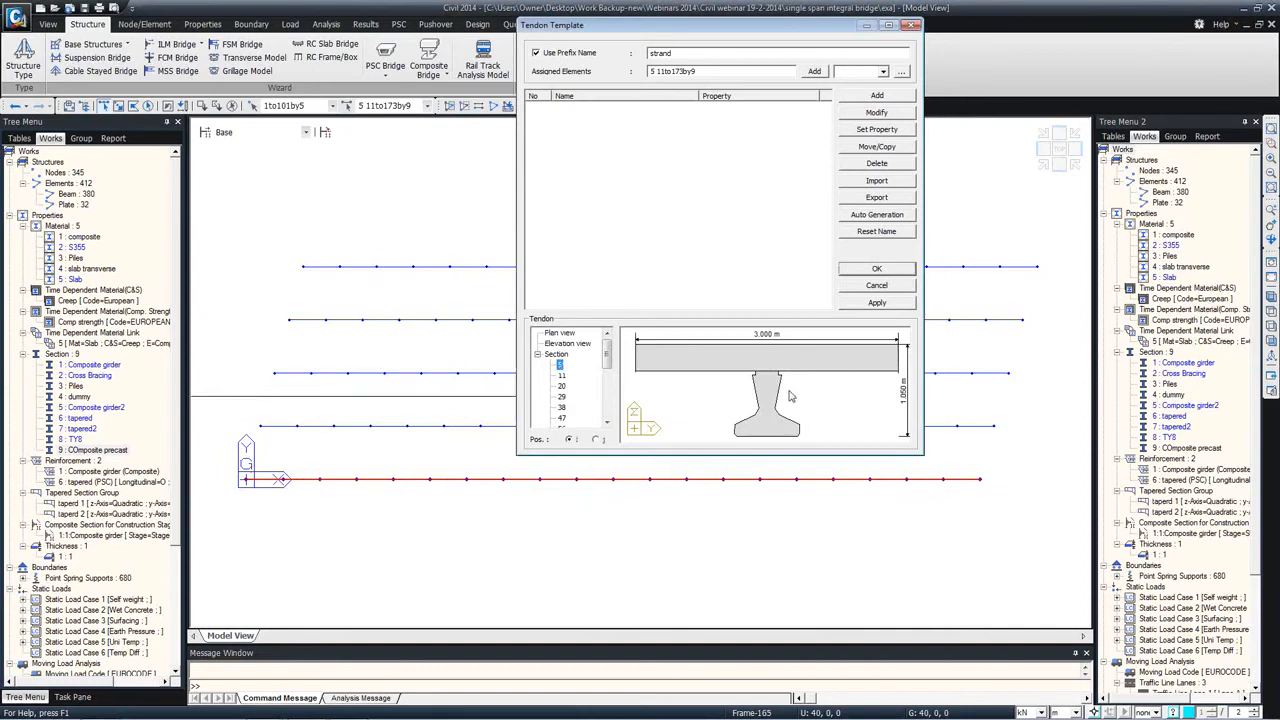
Step: Start auto generation of the strands and add a tendon property named Tendon, type Internal(Pre-Tension), material S355
left_click(877, 216)
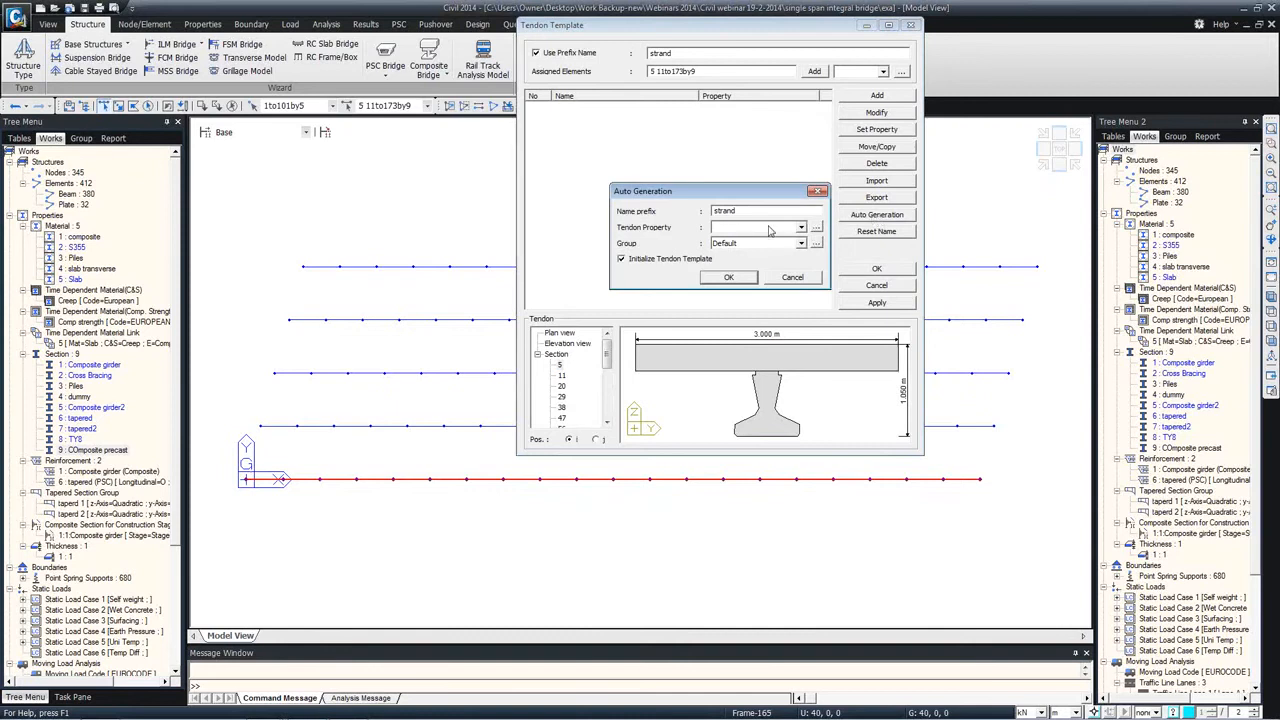
left_click(816, 227)
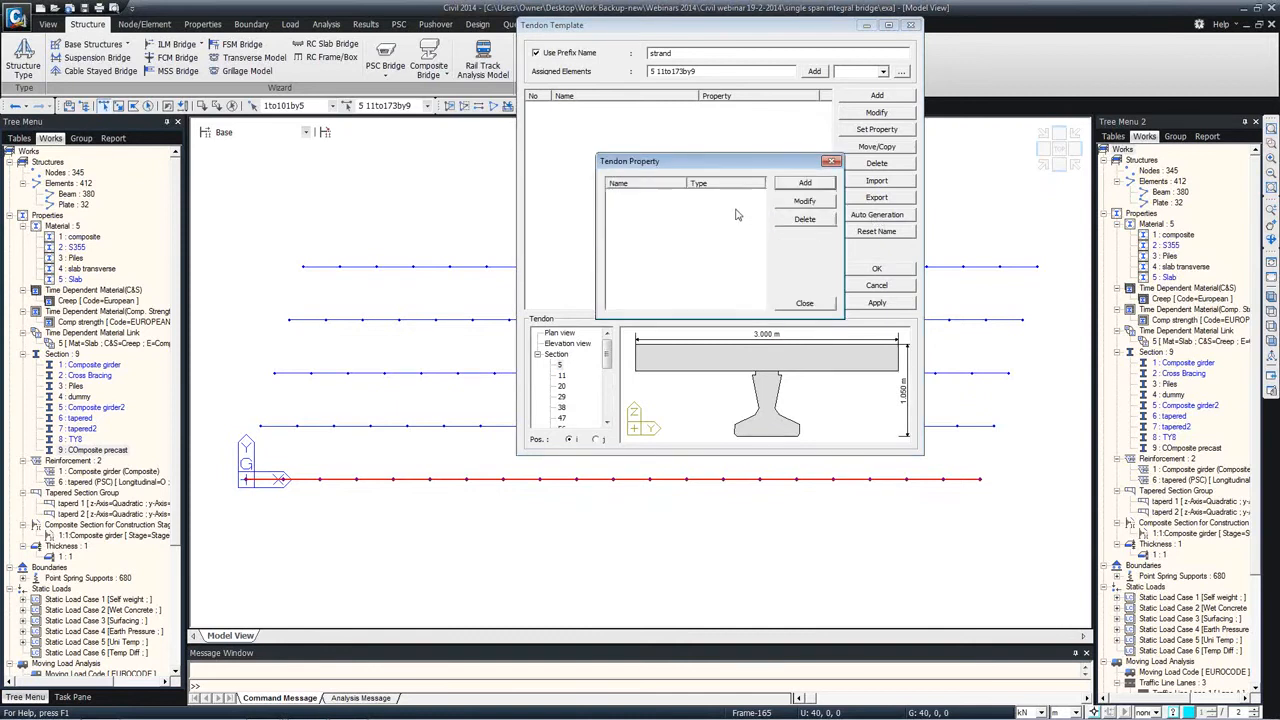
left_click(806, 185)
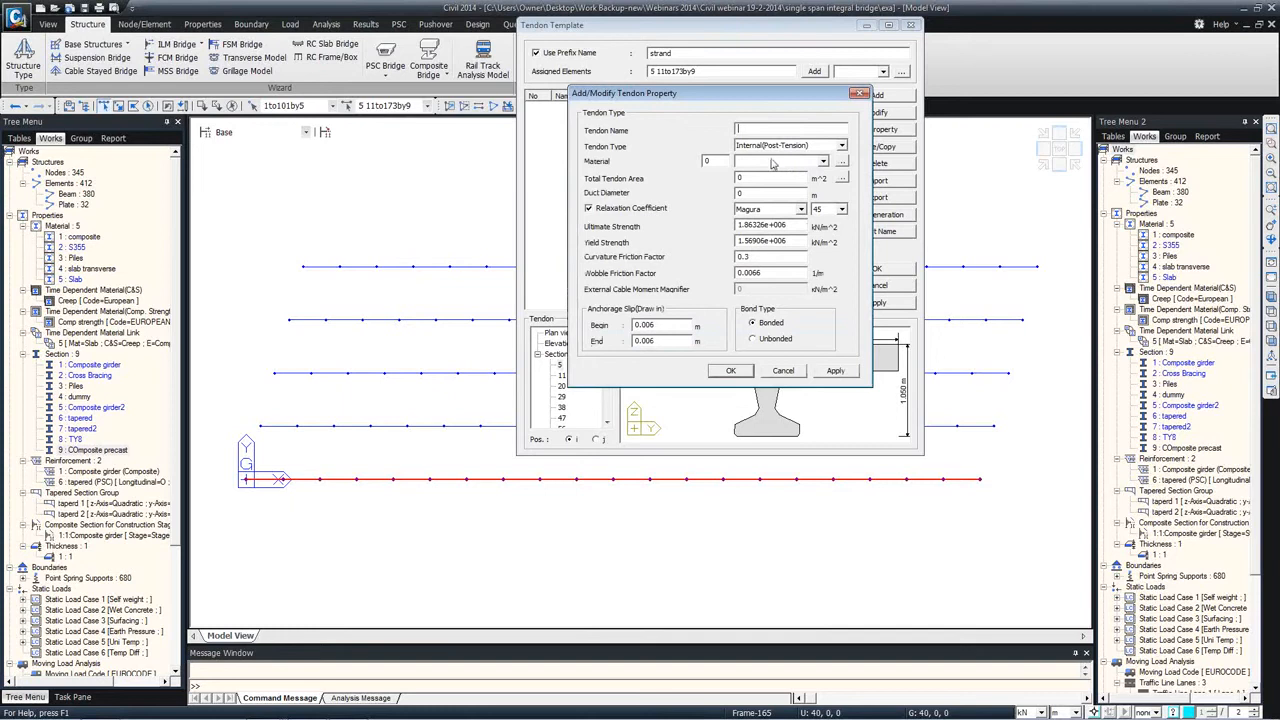
left_click(797, 162)
left_click(785, 178)
left_click(790, 147)
left_click(768, 157)
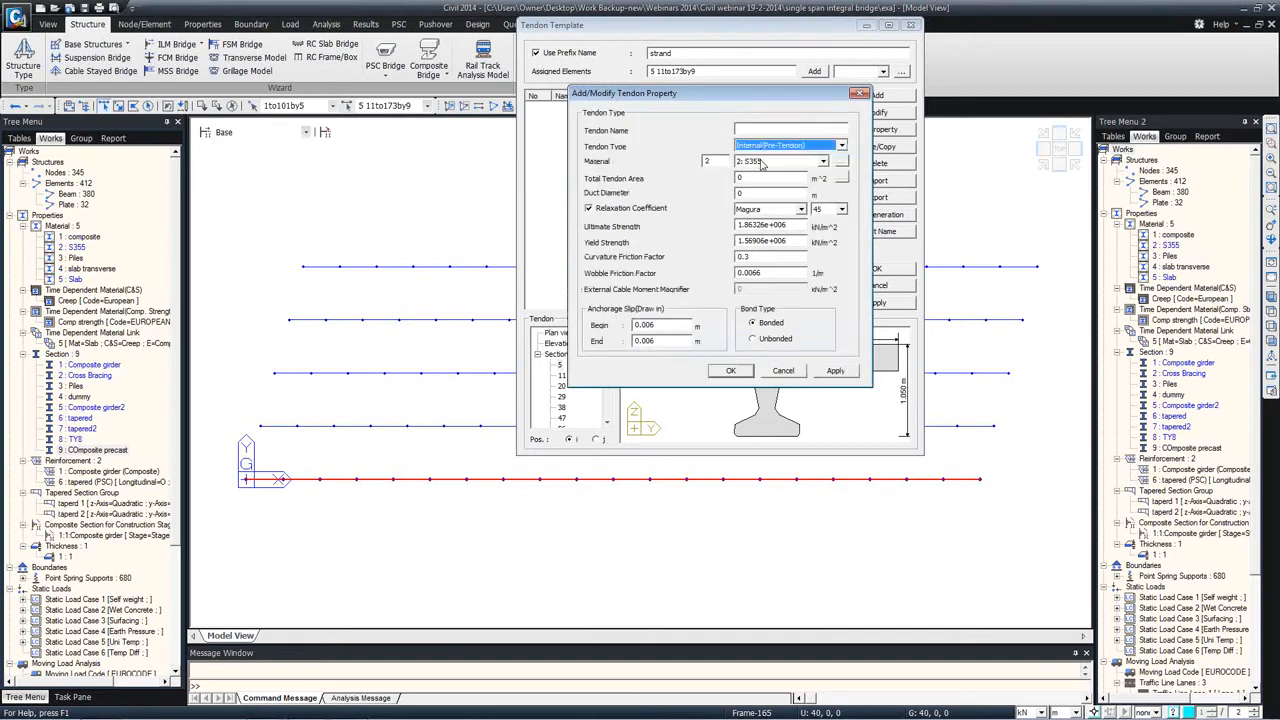
left_click(773, 128)
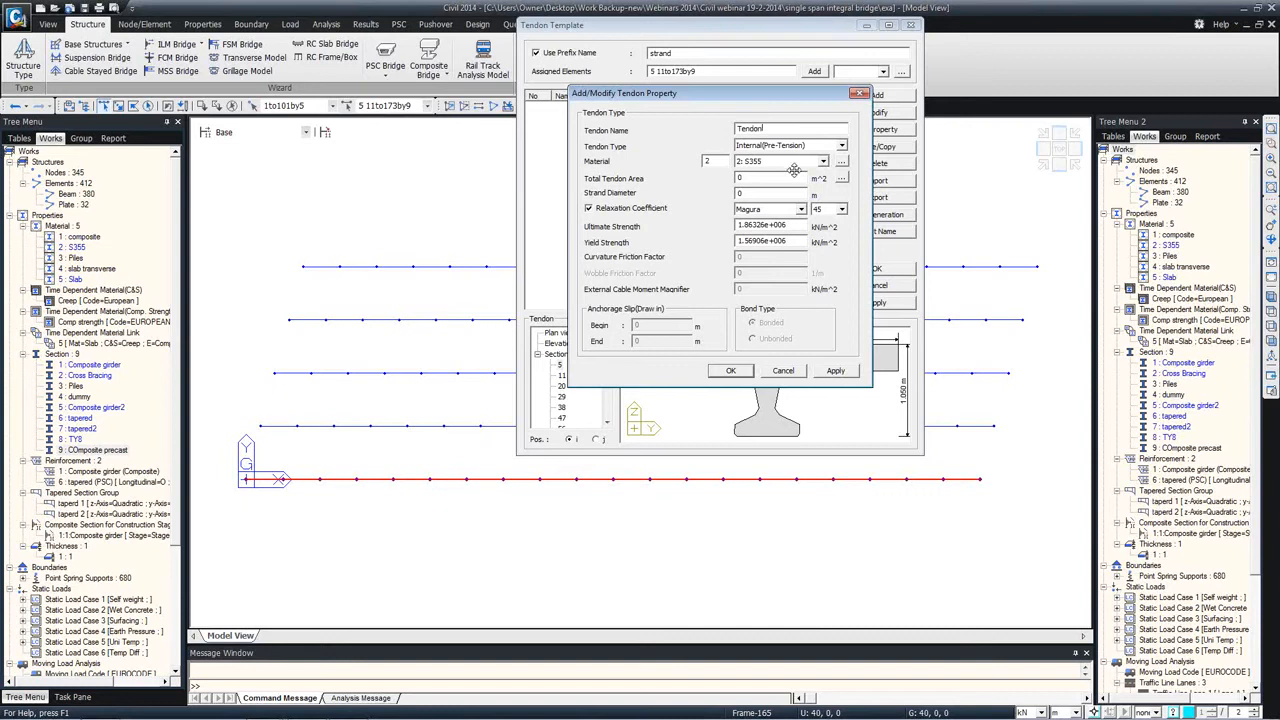
Step: Define the tendon area with strand diameter 15.2 and one strand
left_click(841, 180)
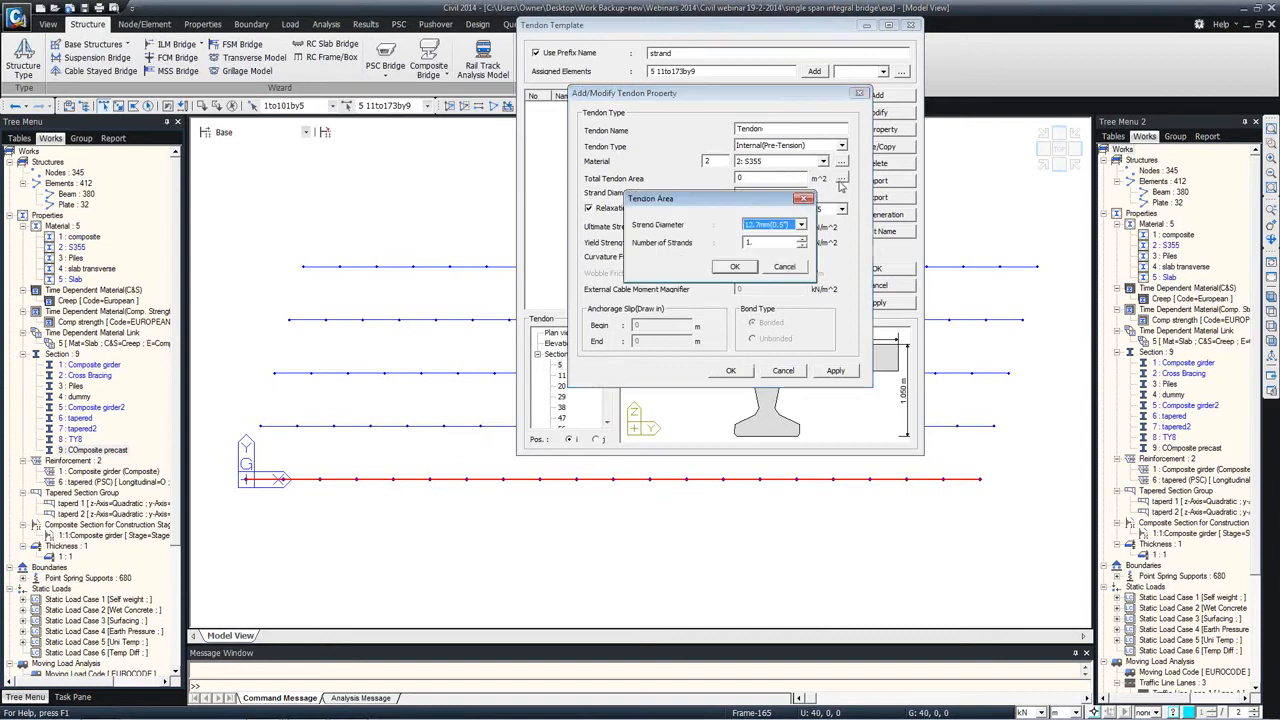
left_click(747, 242)
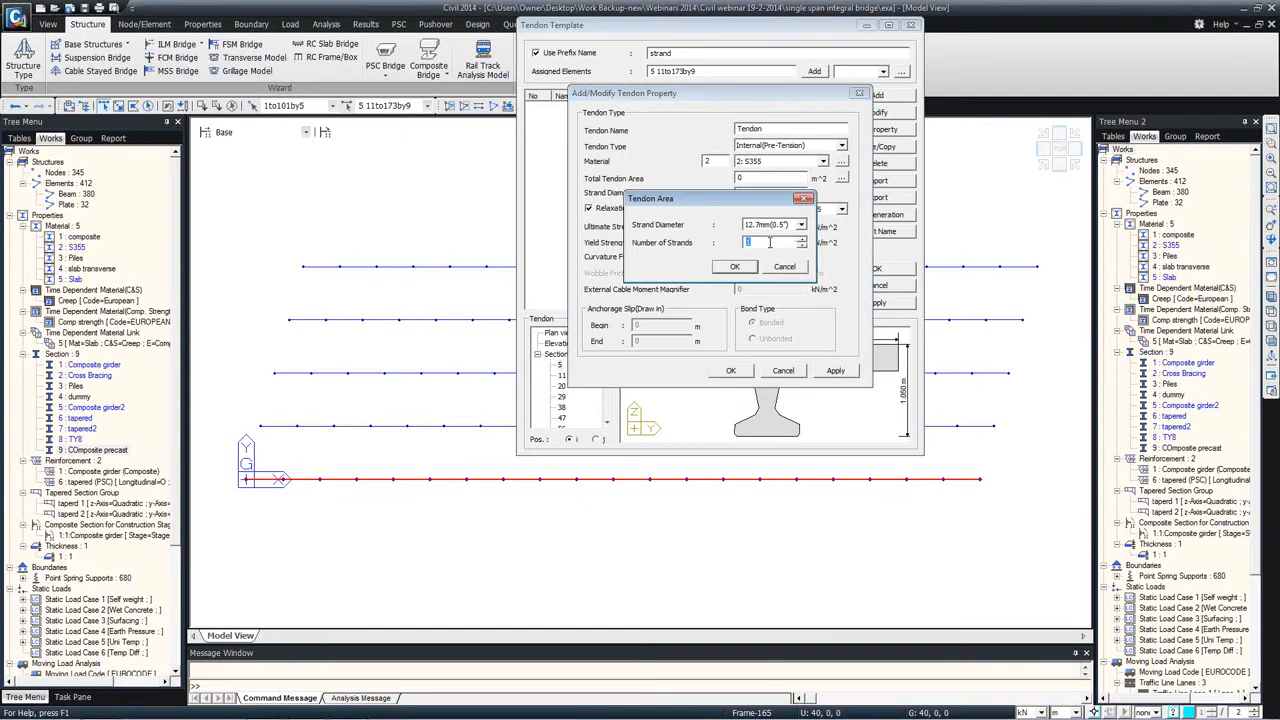
left_click(777, 226)
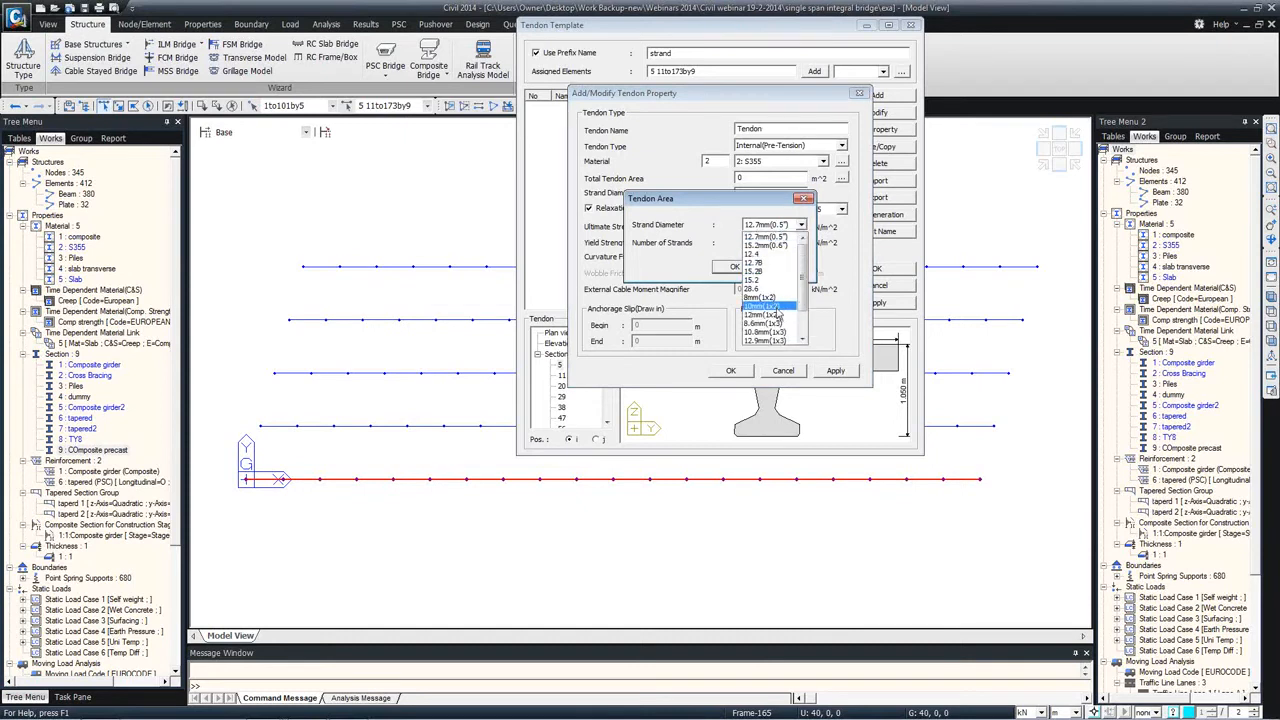
left_click(765, 281)
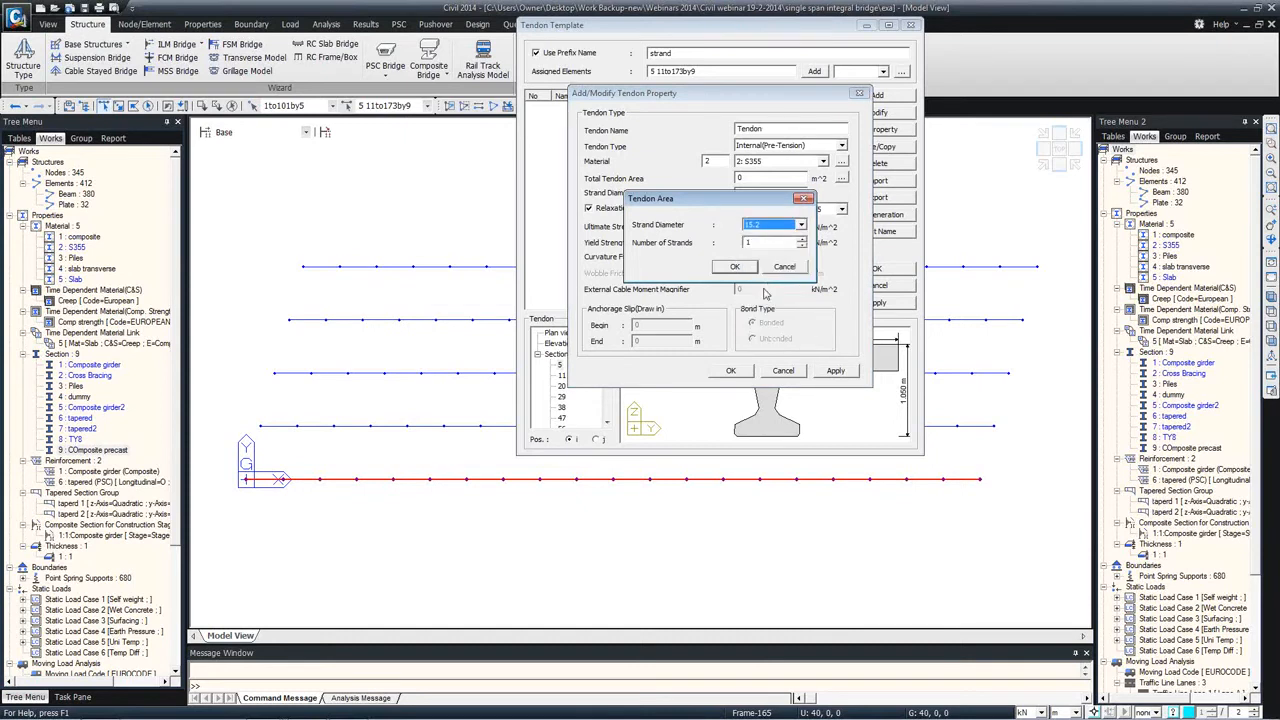
left_click(735, 268)
Step: Choose the code and class for the relaxation coefficient and save the tendon property
left_click(779, 209)
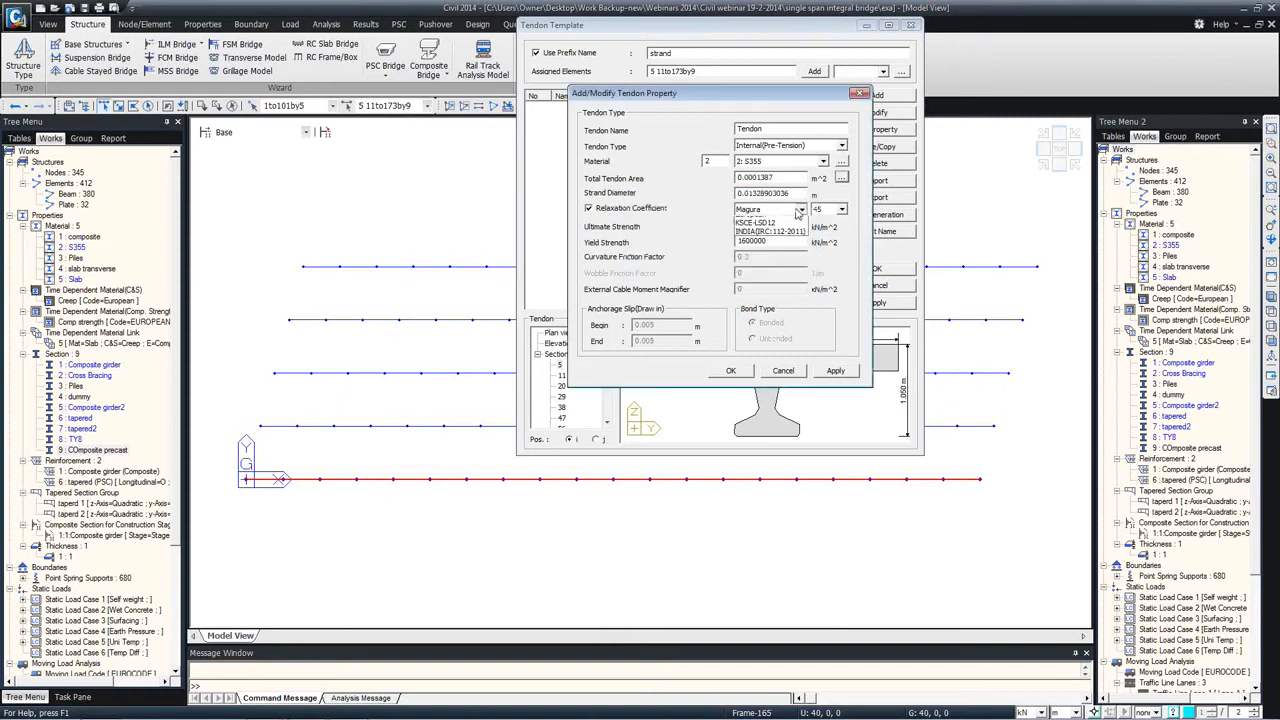
left_click(751, 264)
left_click(849, 209)
left_click(832, 222)
left_click(731, 372)
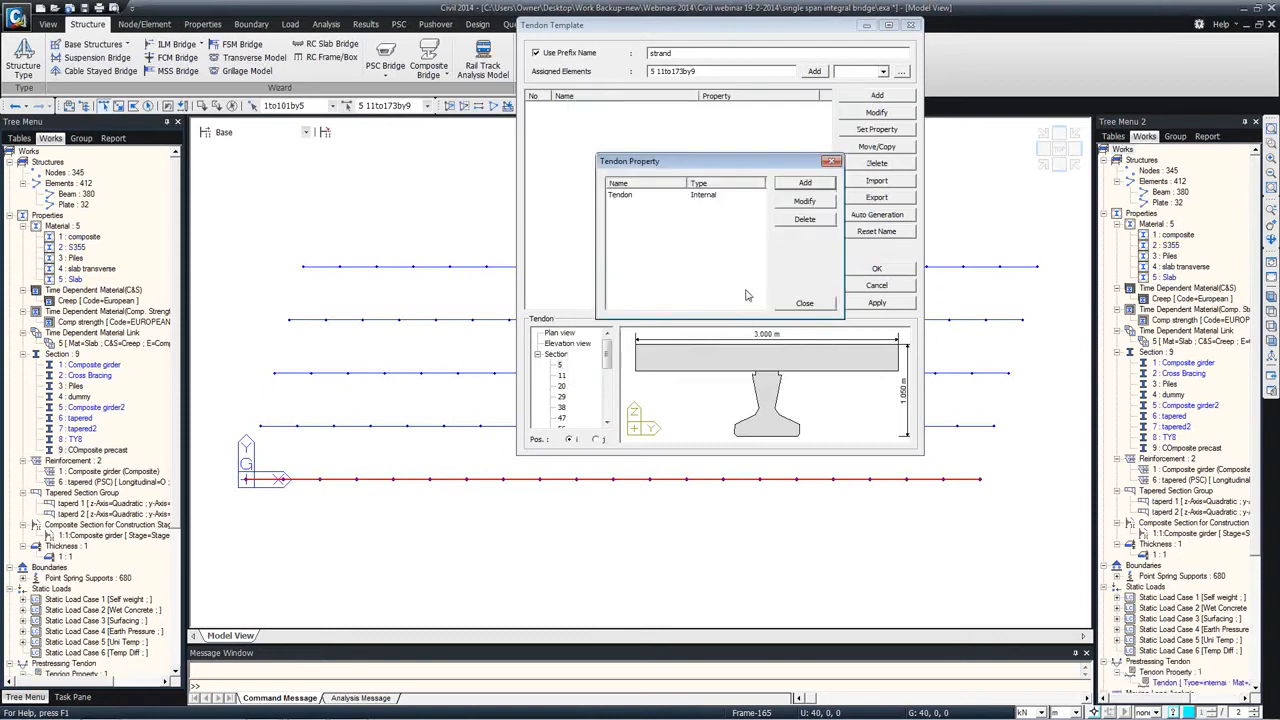
Step: Auto-generate the strands with prefix strand and the Tendon property, and examine their layout in the girder section
left_click(812, 306)
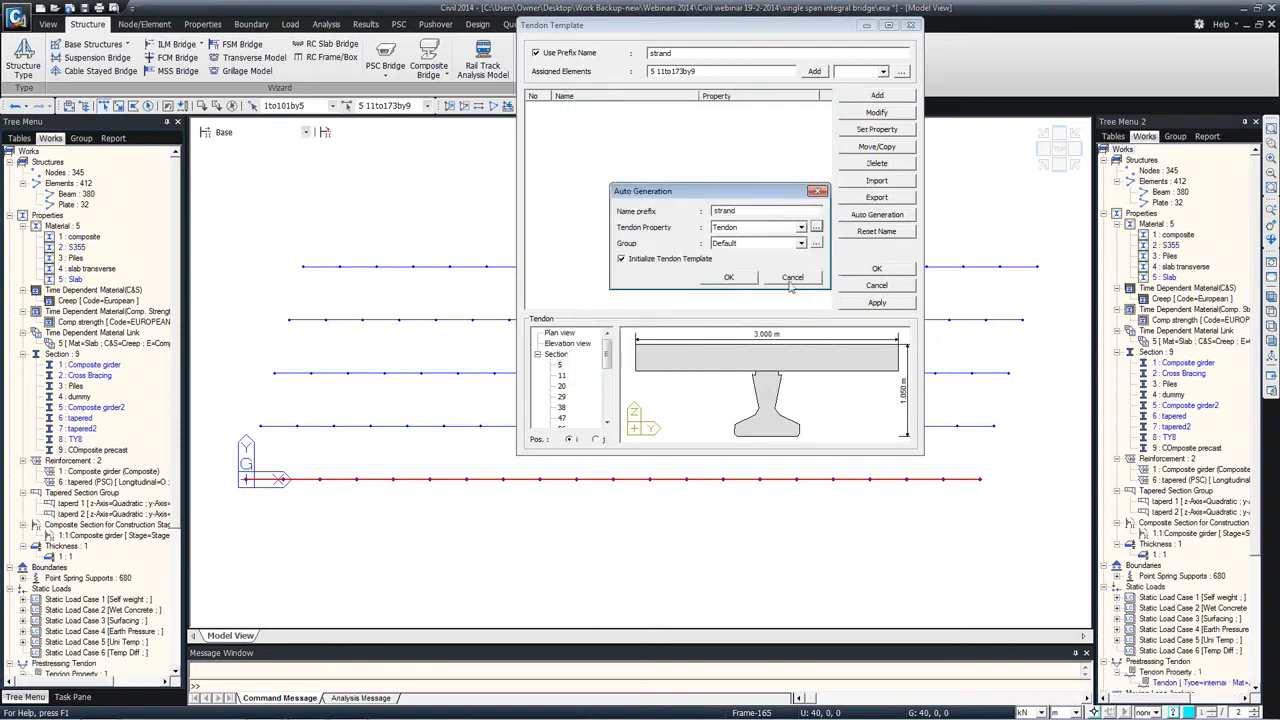
left_click(728, 277)
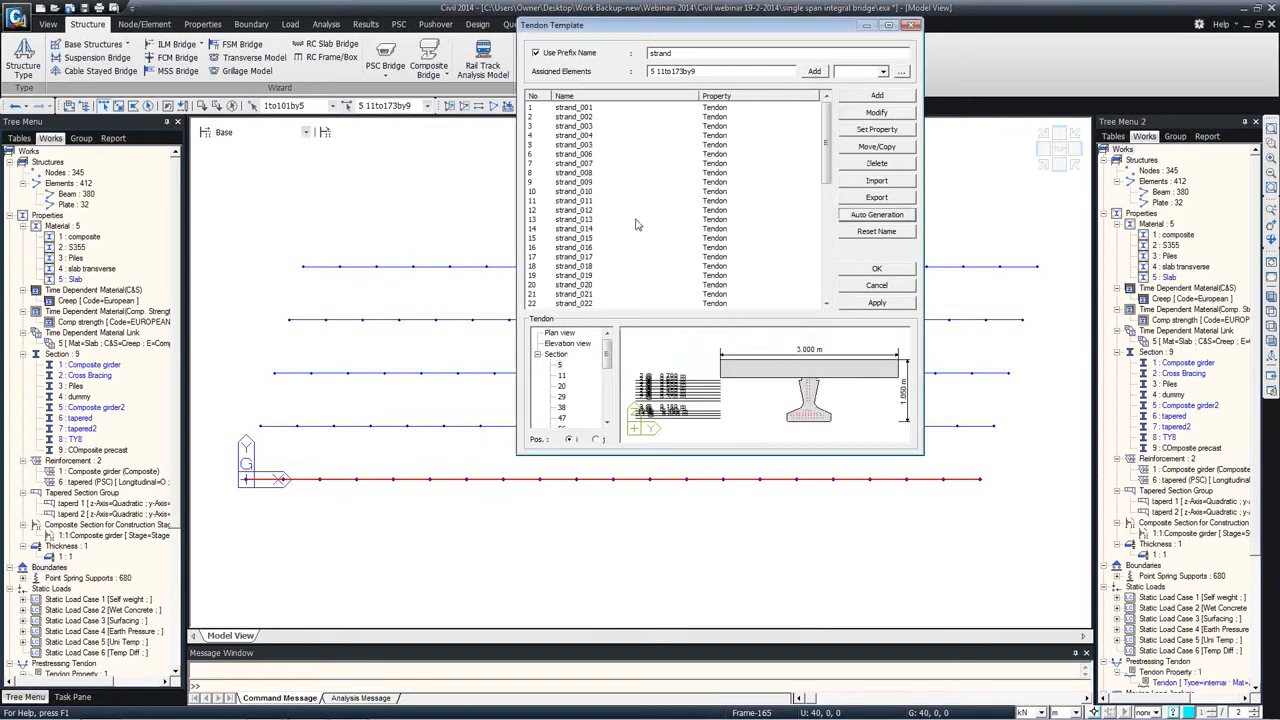
middle_click_drag(825, 361, 807, 346)
scroll(789, 371, "up", 4)
middle_click_drag(745, 358, 769, 413)
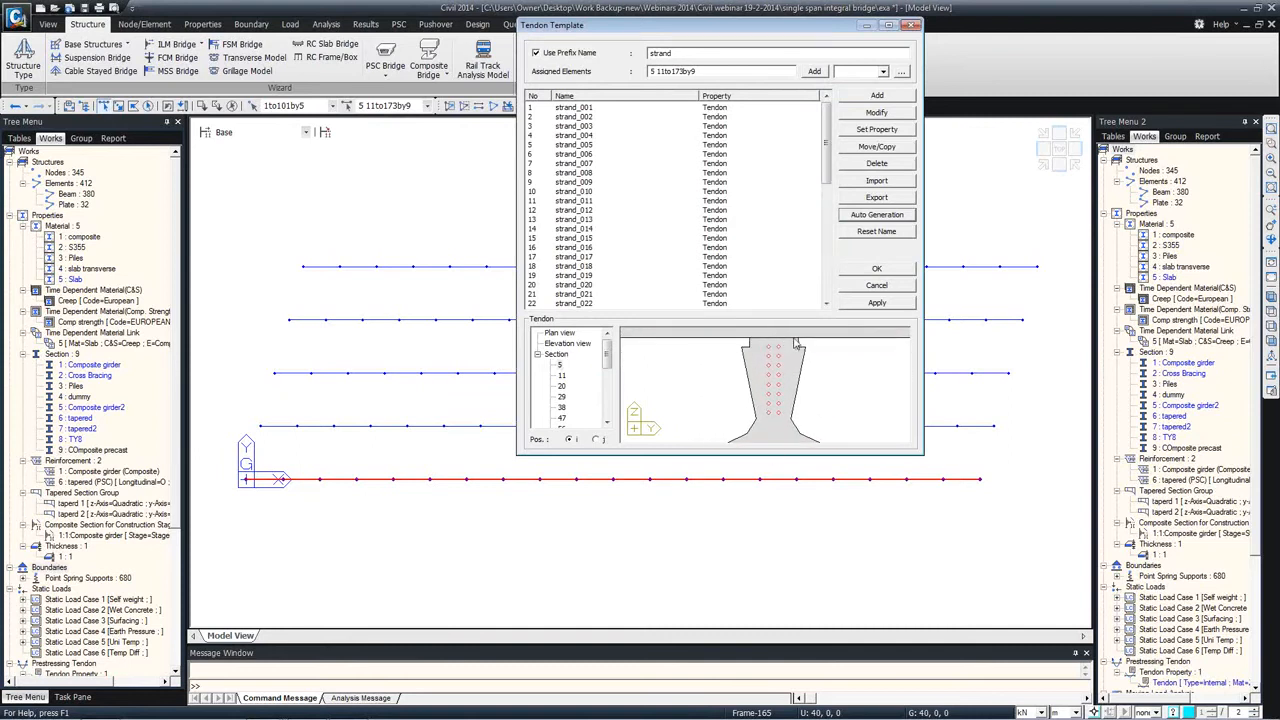
mouse_move(757, 400)
middle_mouse_down()
mouse_move(762, 353)
mouse_move(761, 379)
middle_mouse_up()
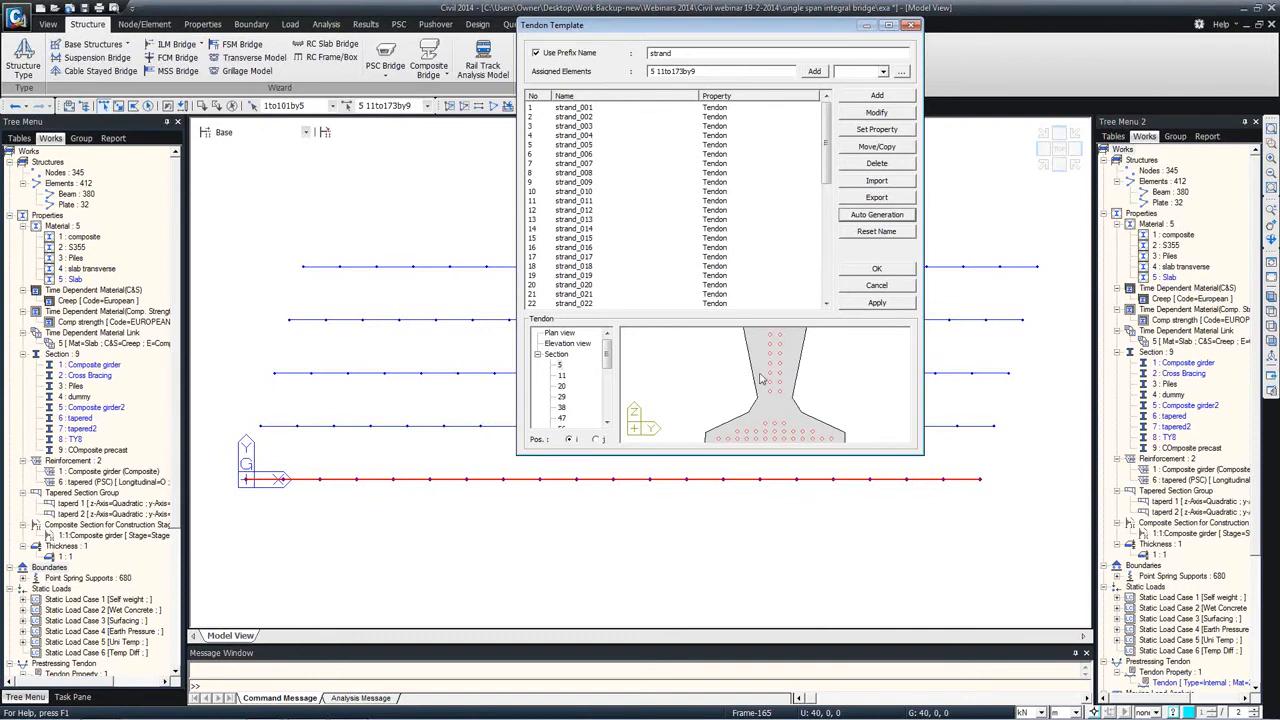
mouse_move(761, 368)
middle_mouse_down()
mouse_move(741, 387)
mouse_move(758, 368)
mouse_move(750, 375)
middle_mouse_up()
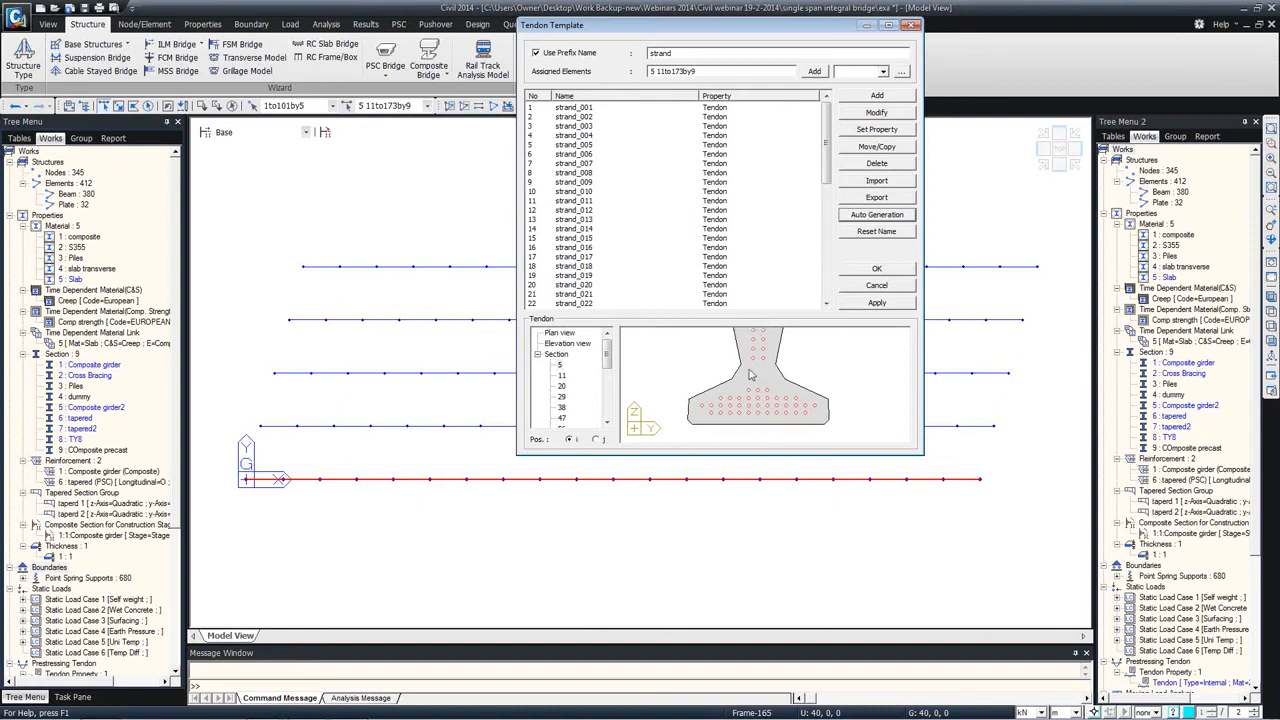
left_click(724, 418)
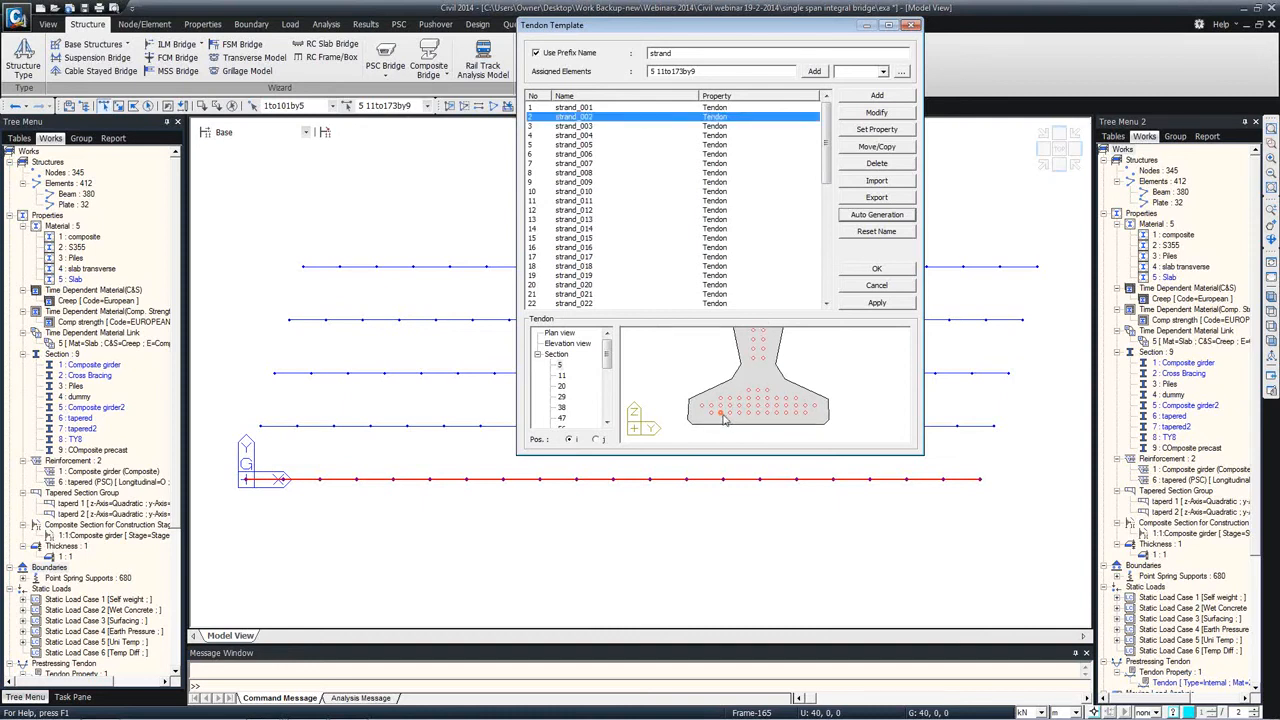
left_click(876, 112)
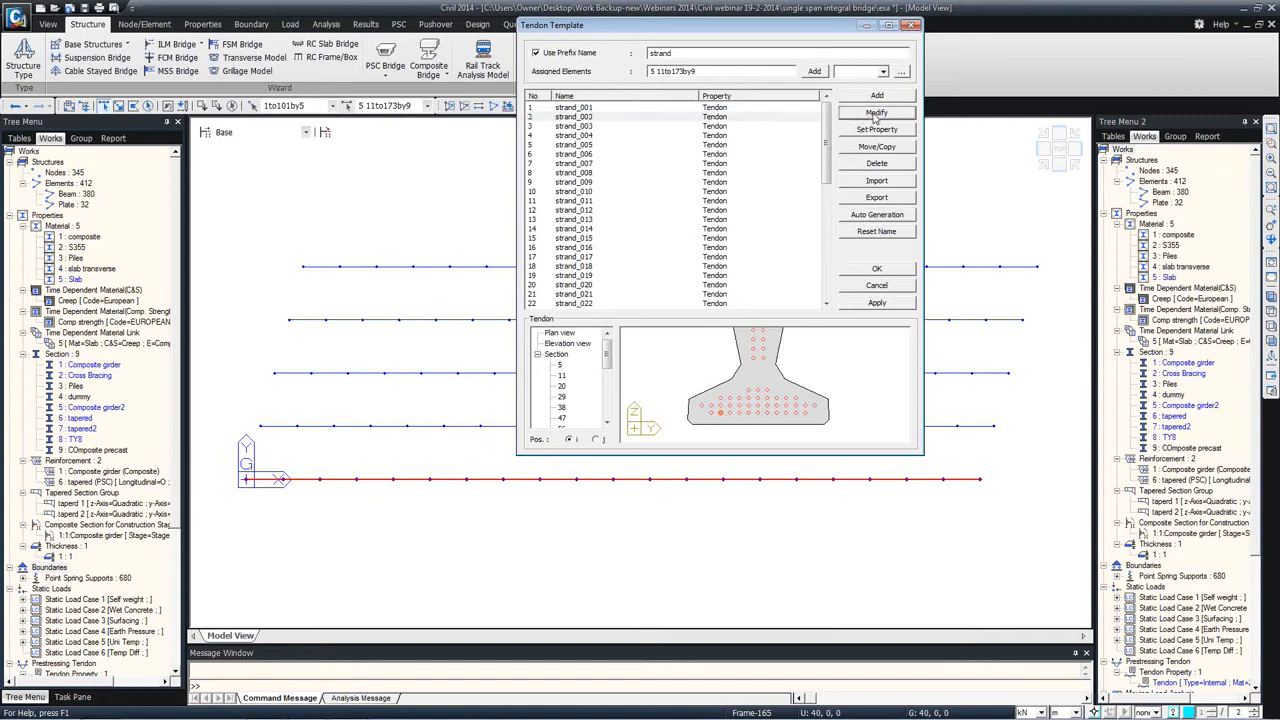
double_click(640, 93)
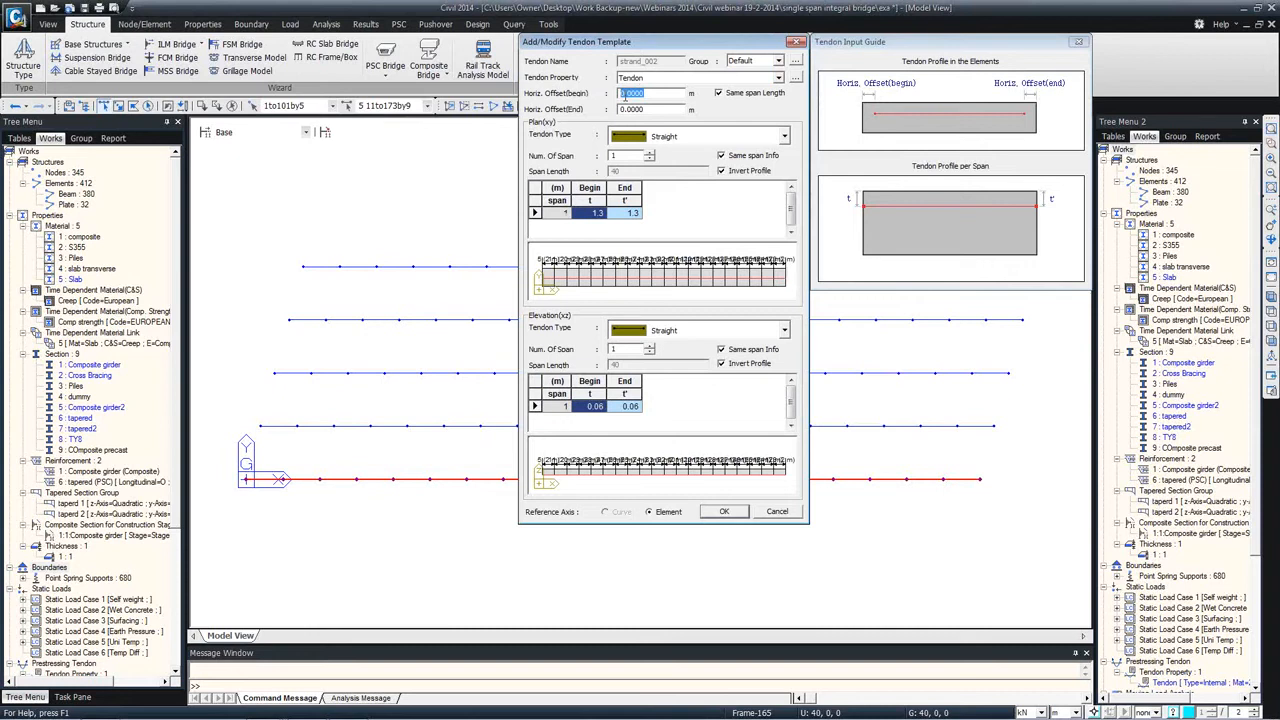
type("2")
double_click(645, 108)
type("2")
left_click(784, 137)
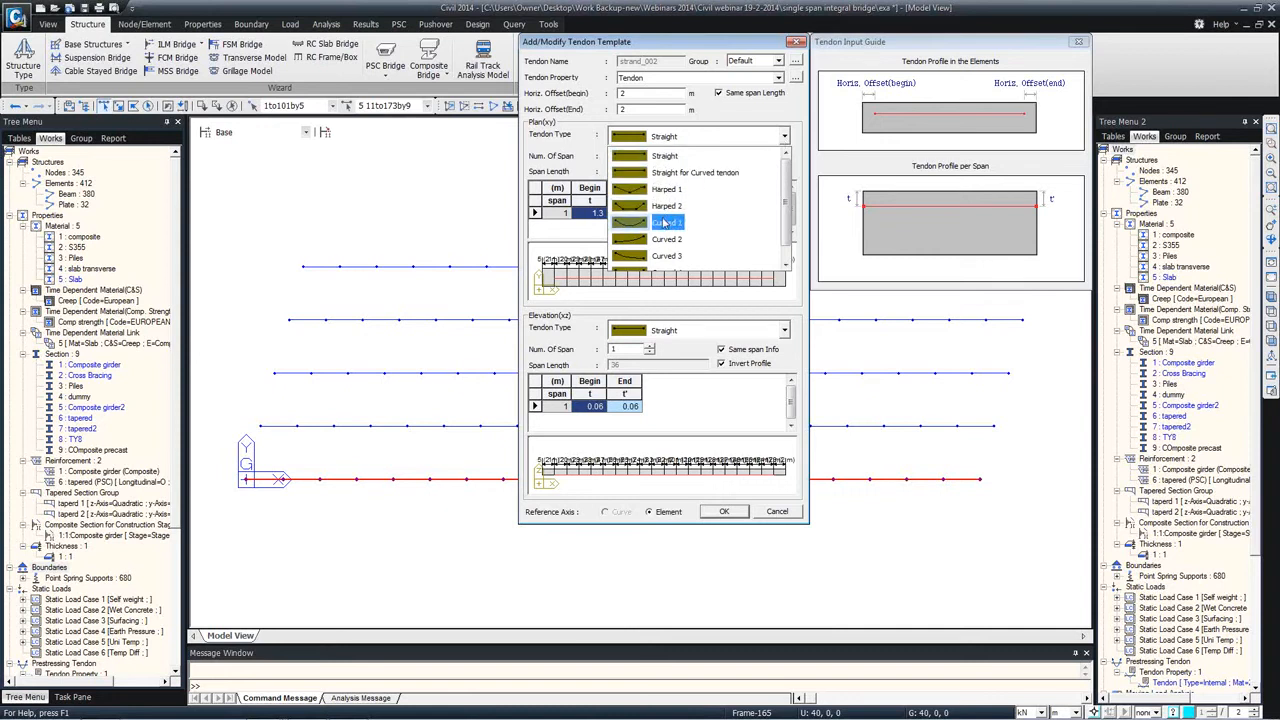
left_click(665, 222)
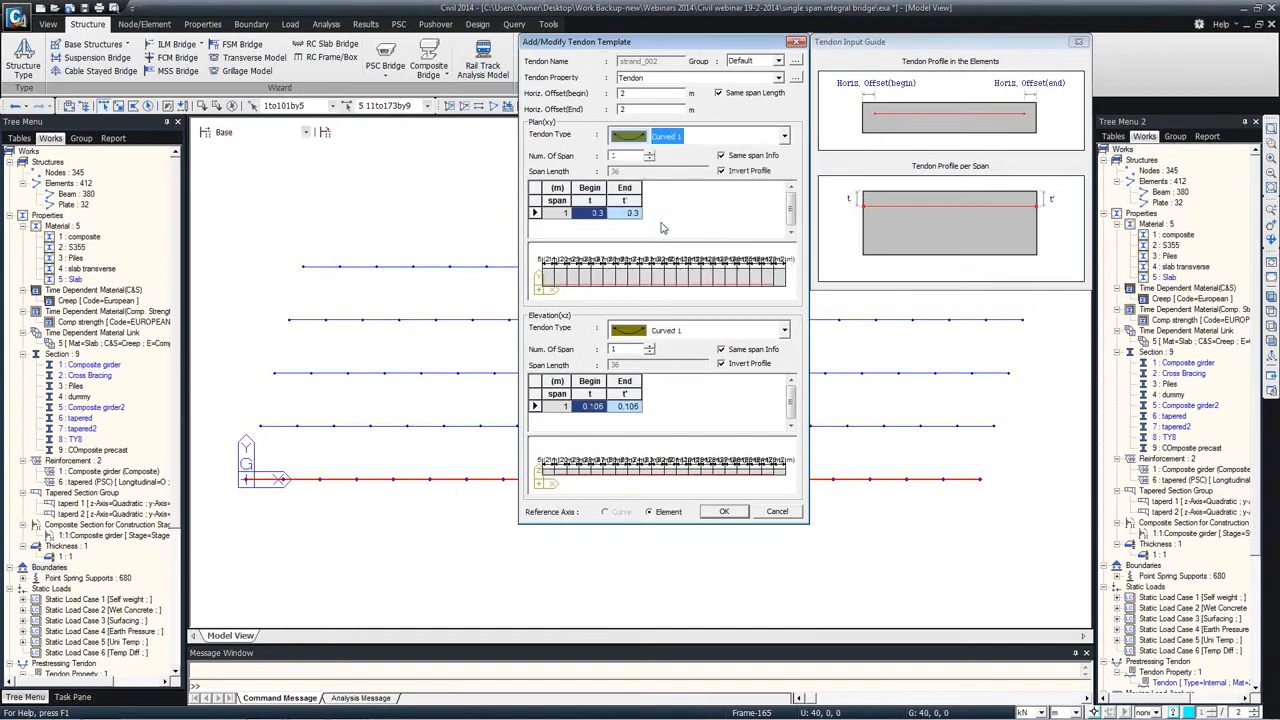
left_click(782, 141)
left_click(782, 141)
left_click(783, 141)
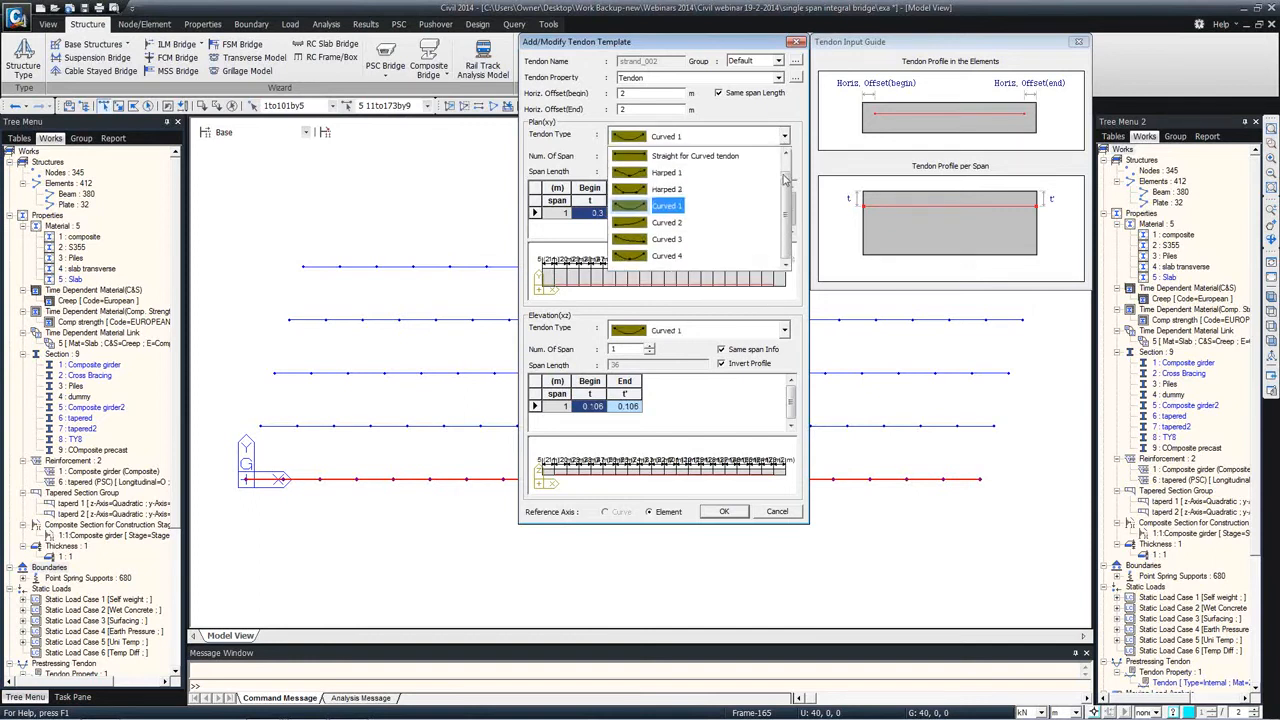
left_click(738, 222)
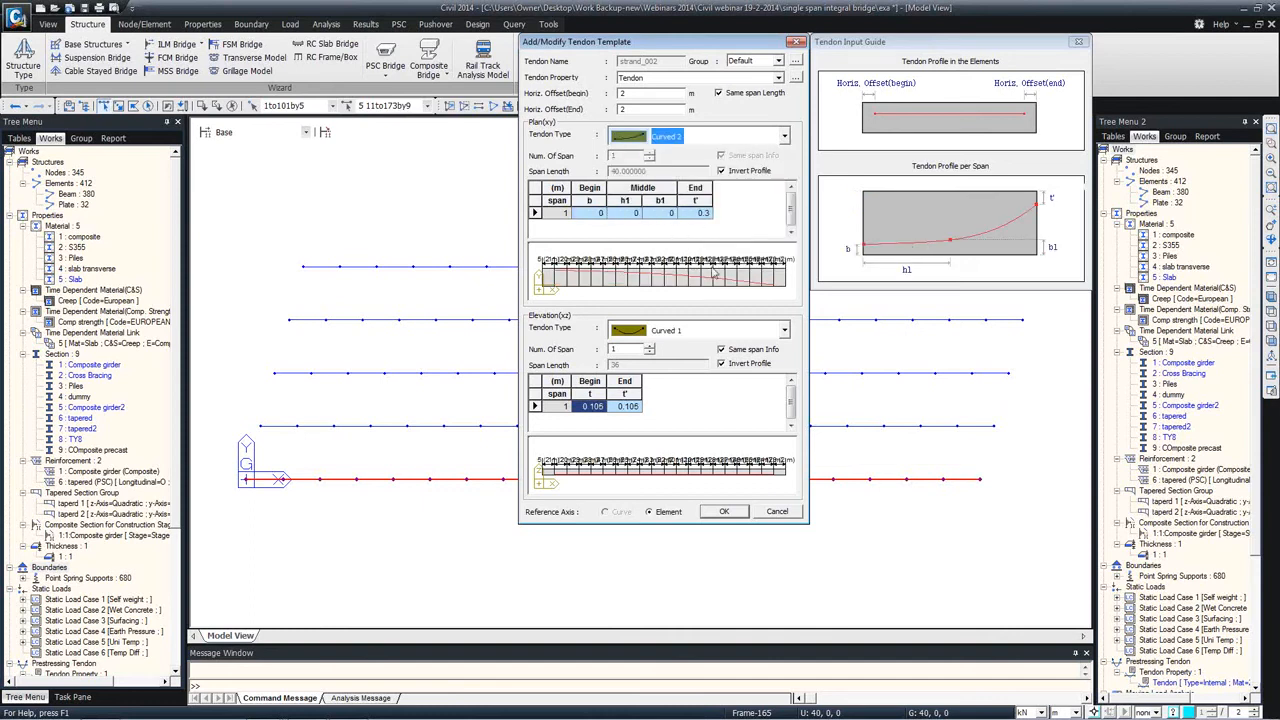
left_click(760, 142)
scroll(785, 175, "up", 1)
left_click(664, 156)
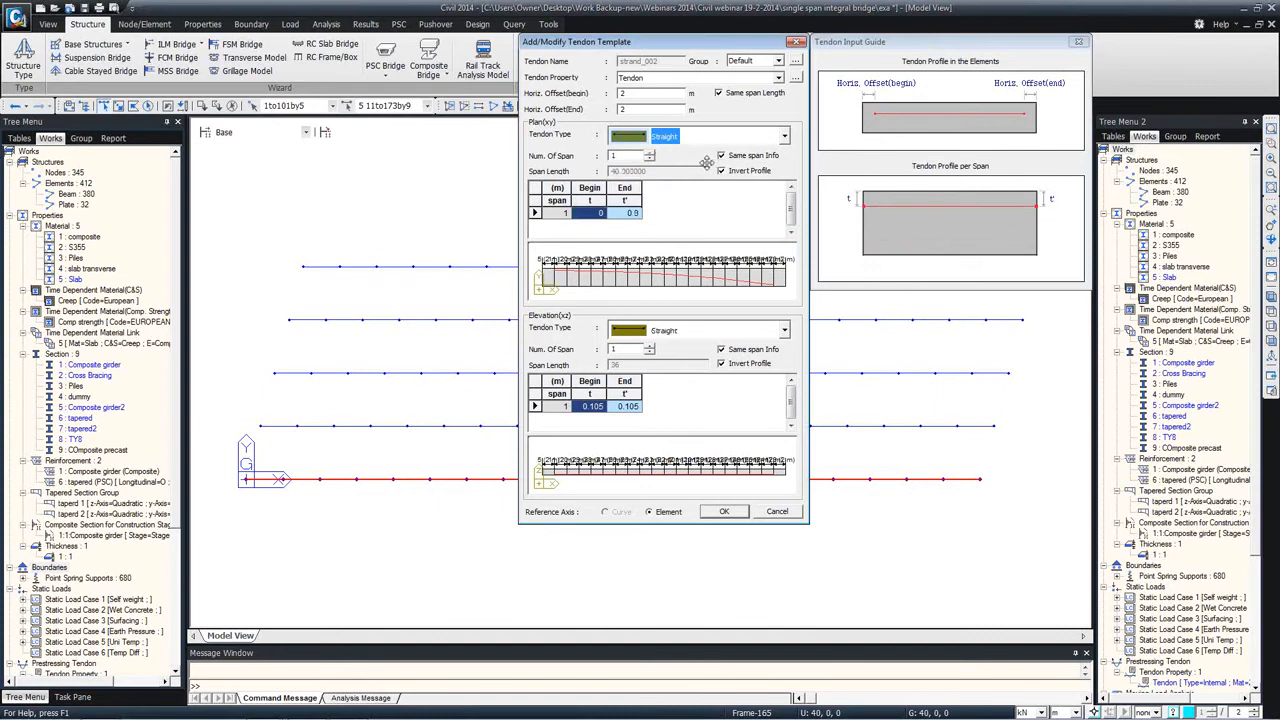
left_click(774, 514)
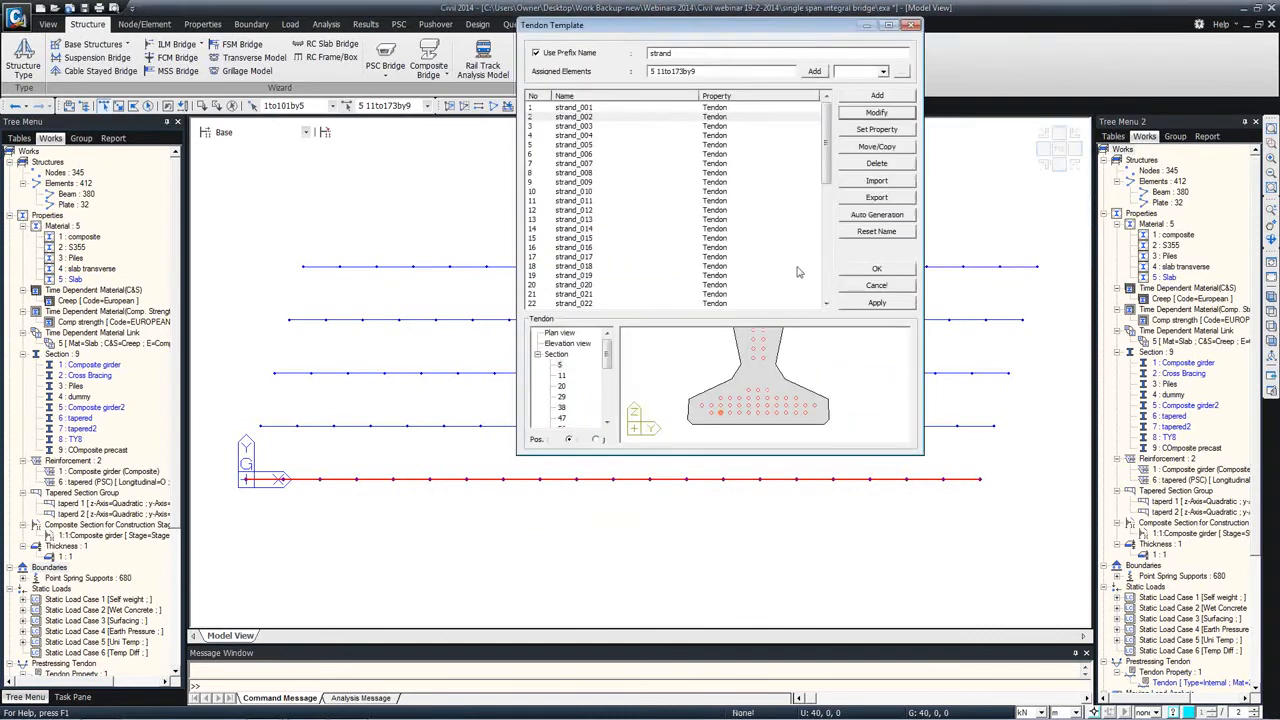
Step: Set strand_002's horizontal offset to 2 m at both the begin and the end in the tendon template
left_click(870, 114)
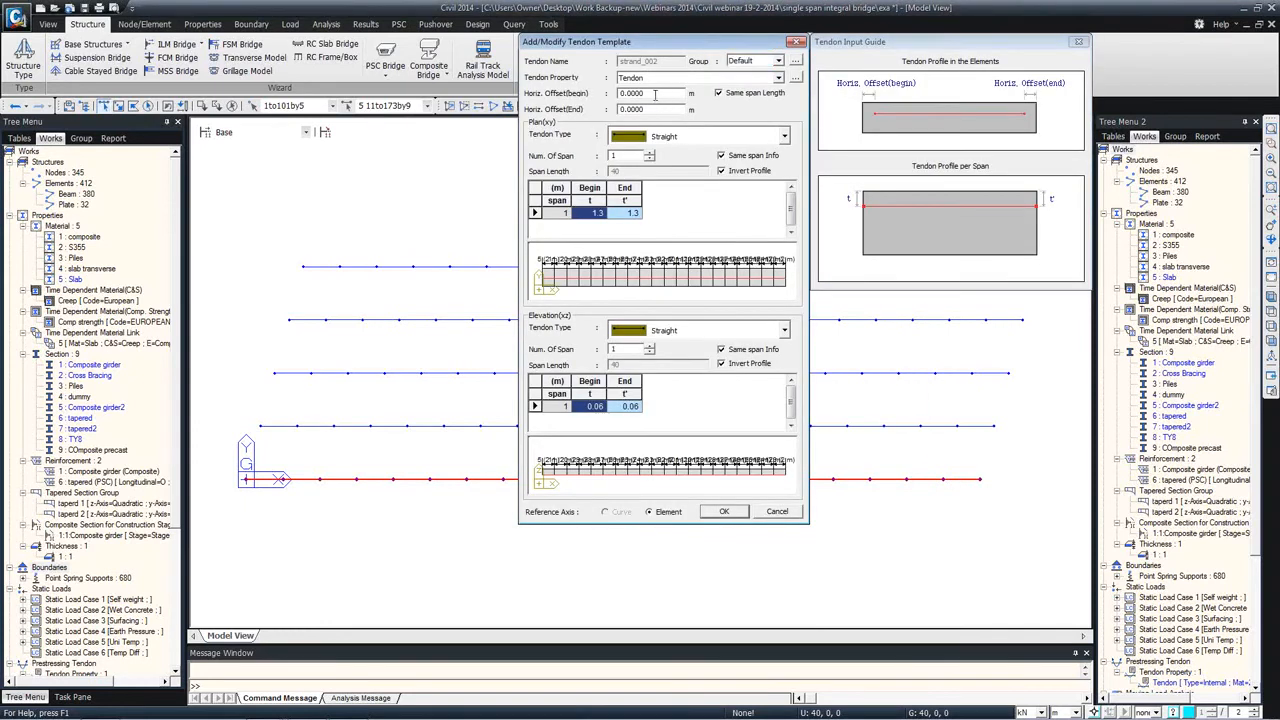
type("22")
left_click(722, 510)
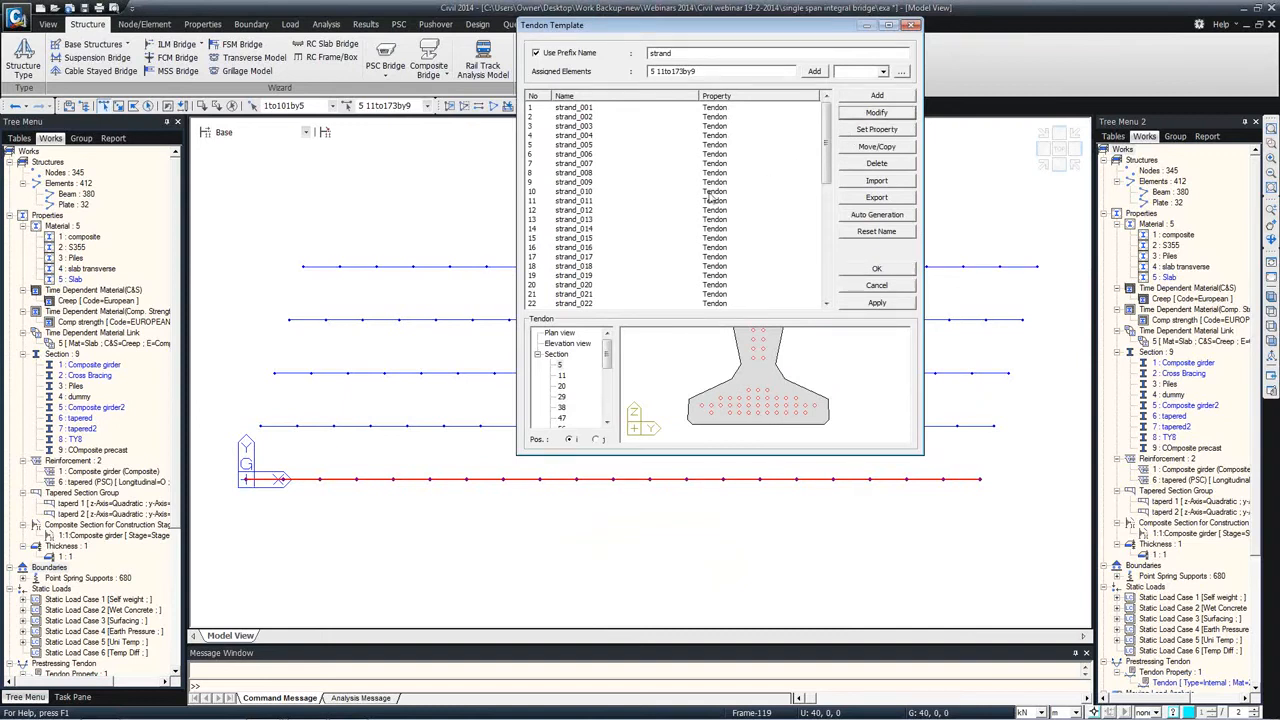
Step: Set strand_009's begin horizontal offset to 2 m and apply the template to the assigned girder elements
left_click(575, 182)
left_click(874, 112)
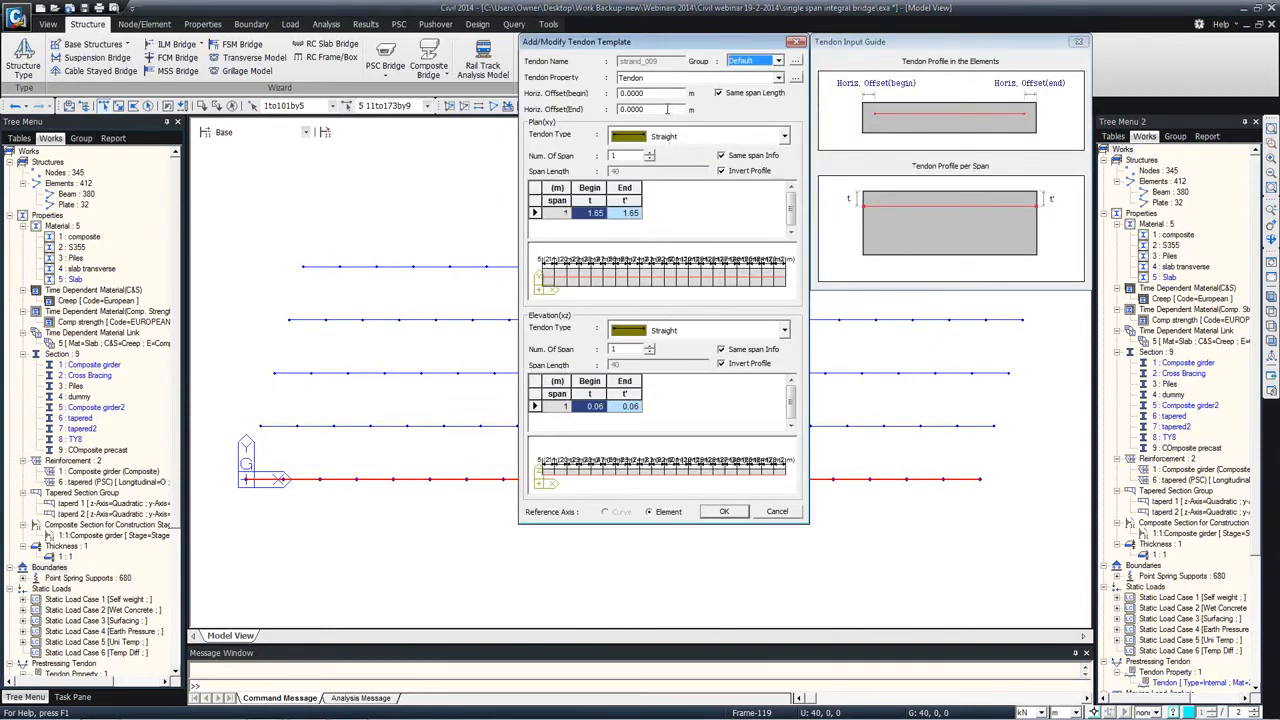
left_click_drag(639, 97, 551, 100)
type("0.")
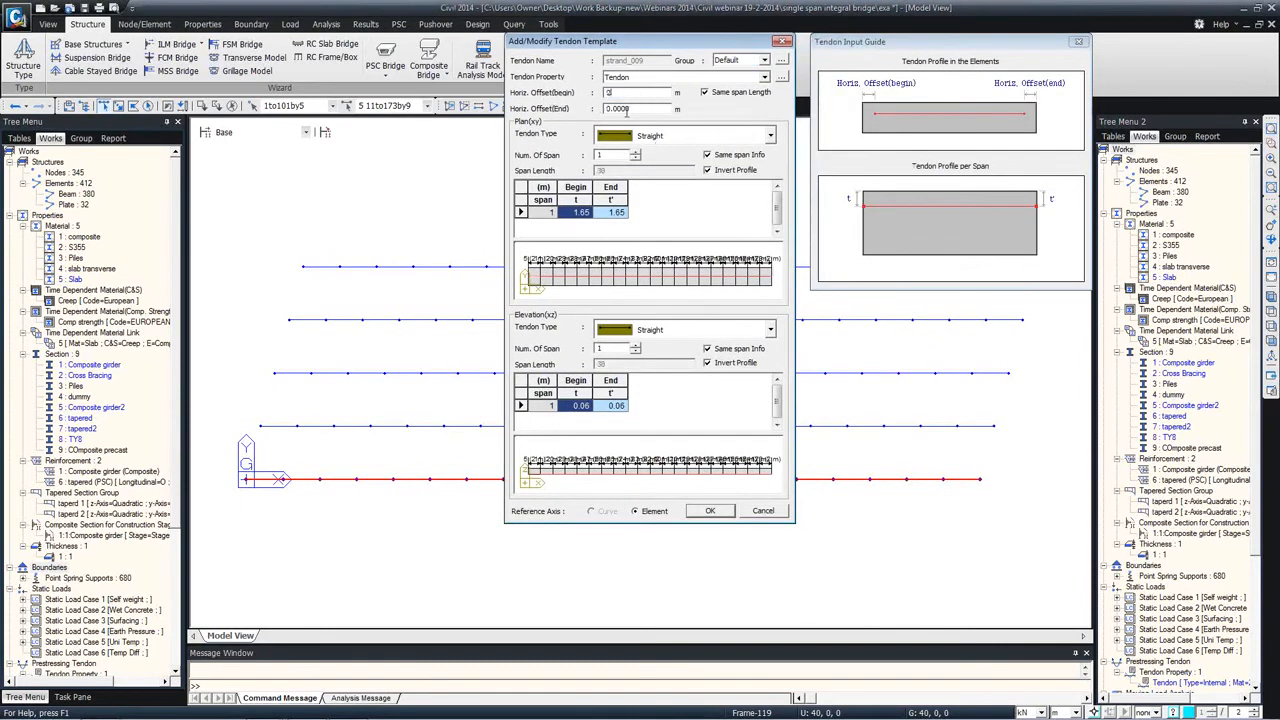
left_click(709, 511)
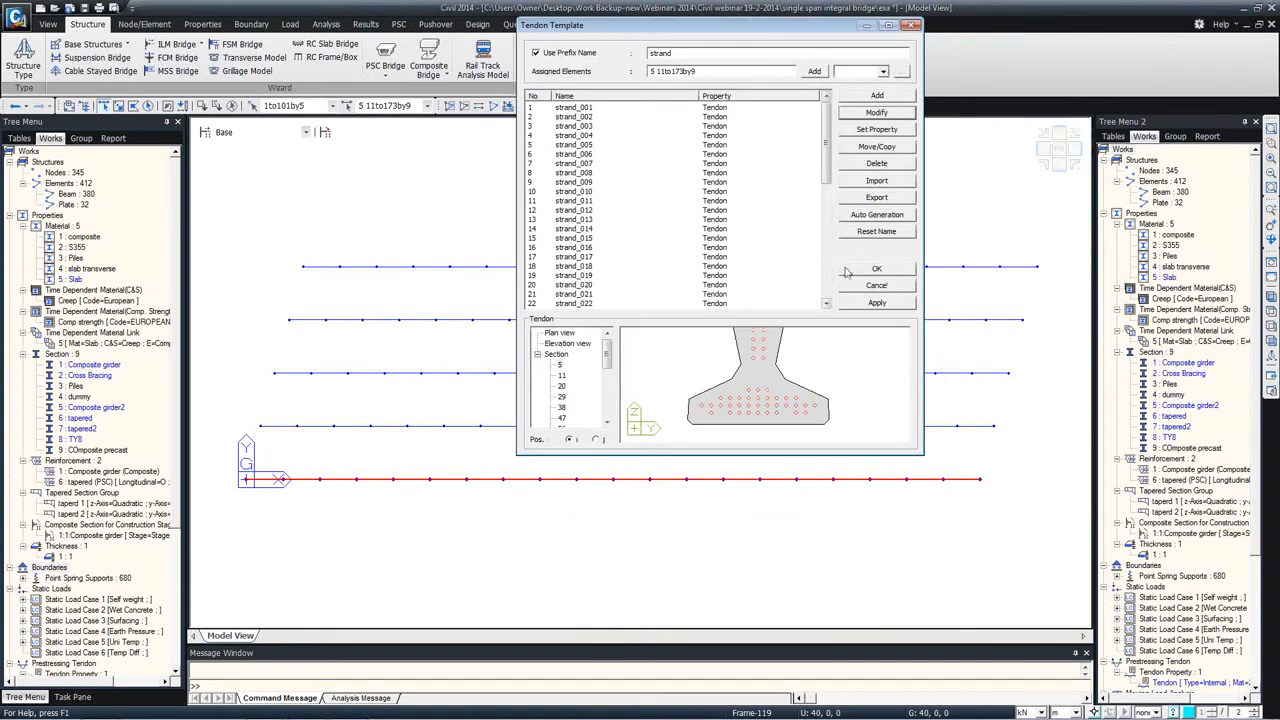
left_click(872, 302)
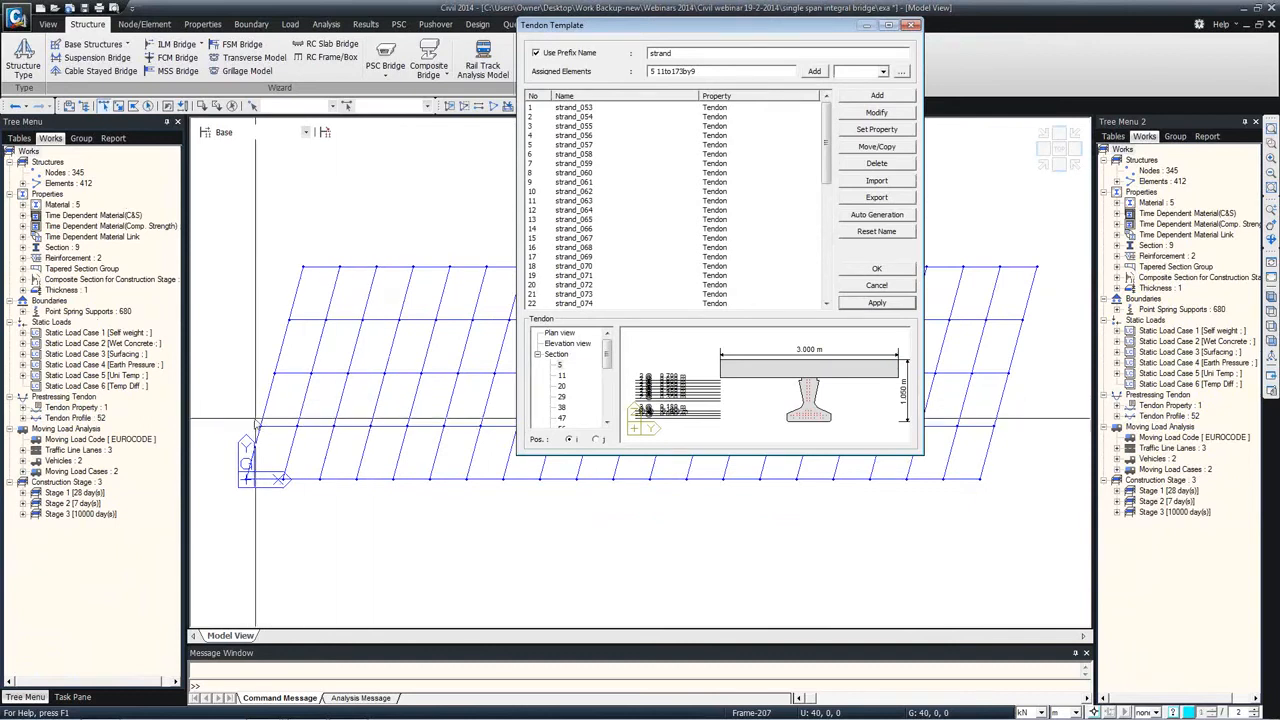
Step: View the bridge from its end and apply the strand template to the other girder line, elements 8 16to178by9
middle_click_drag(343, 406, 344, 332, "ctrl")
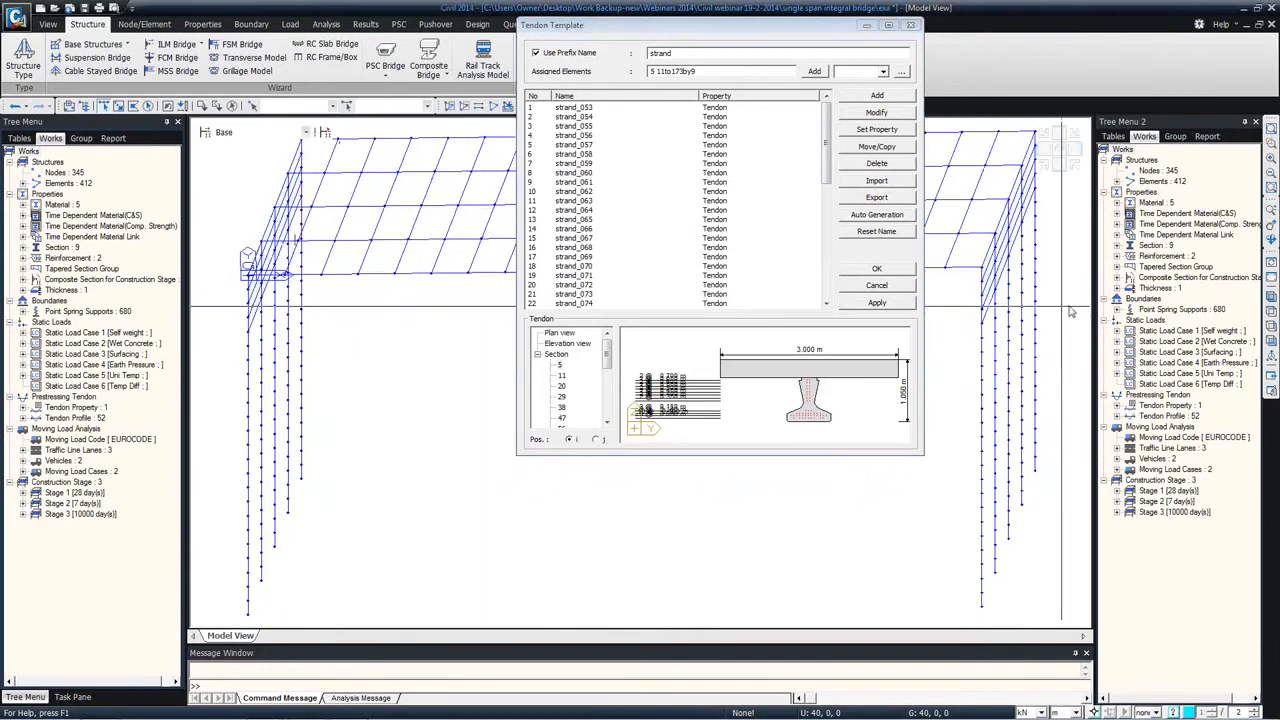
left_click(1271, 327)
left_click_drag(640, 25, 224, 49)
left_click(695, 149)
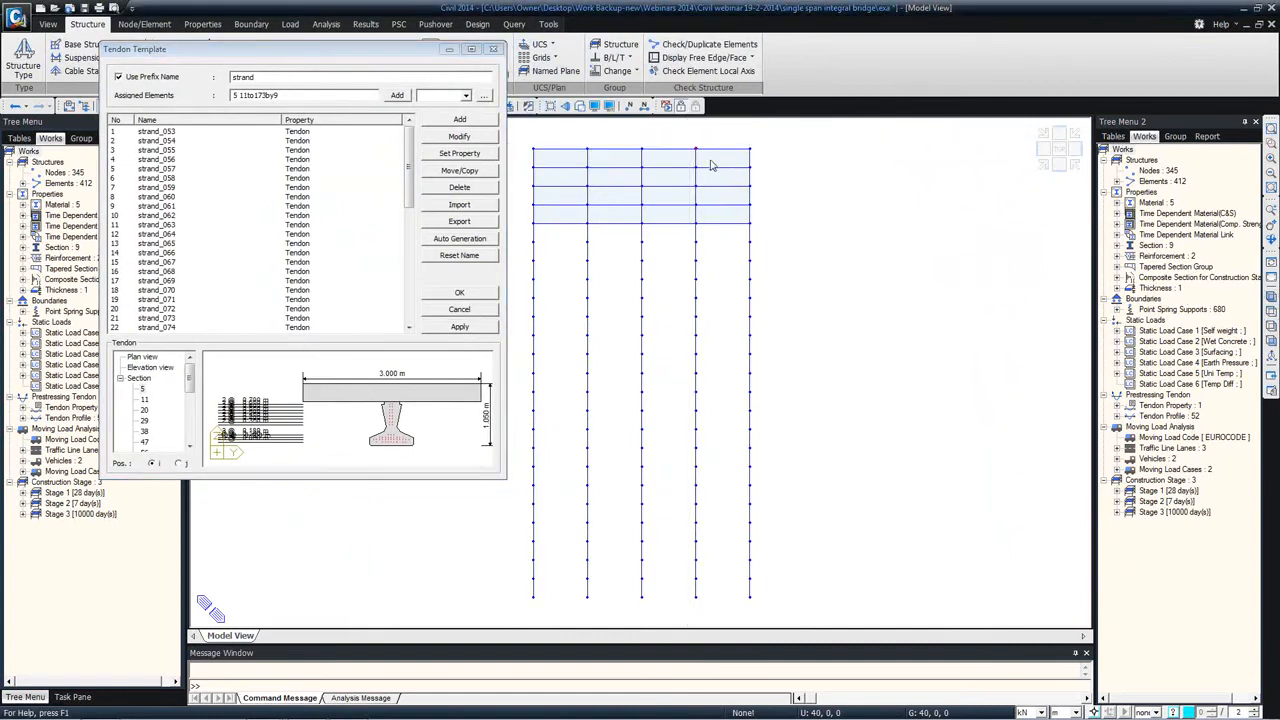
left_click(452, 326)
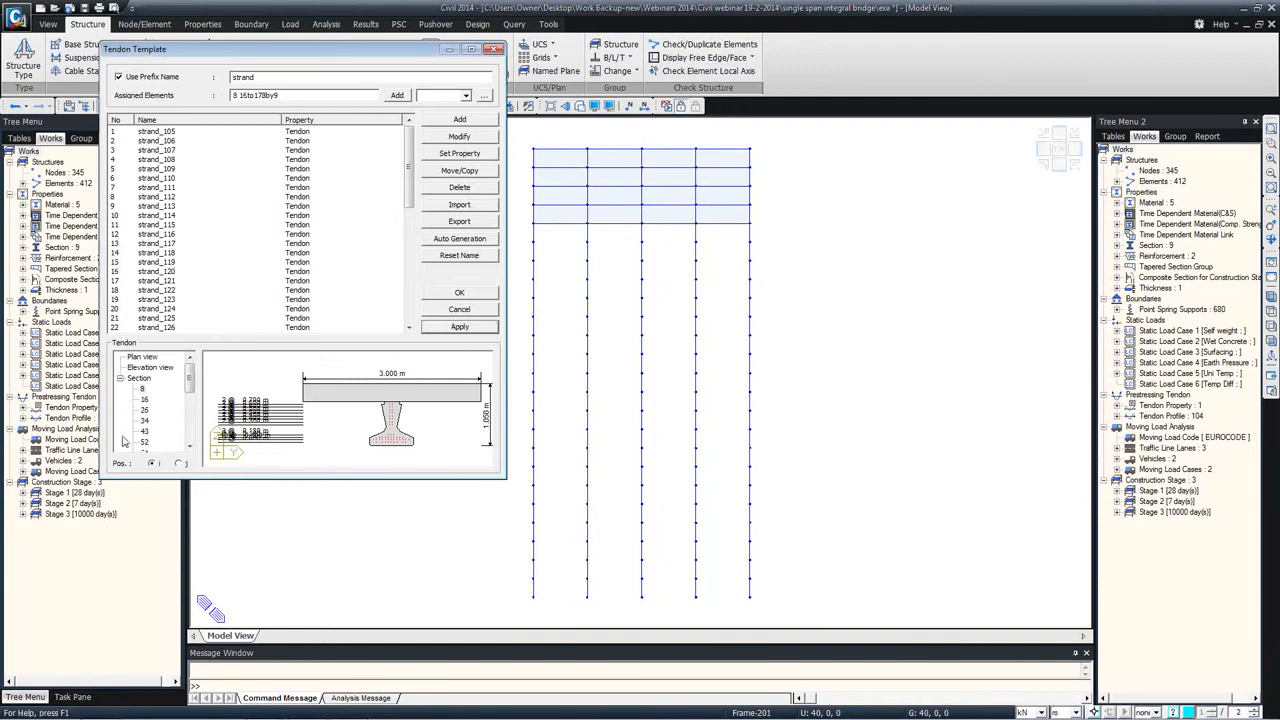
Step: Display the tendon profiles on the model, examine the strands of both girders up close, and close the tendon template
left_click(68, 417)
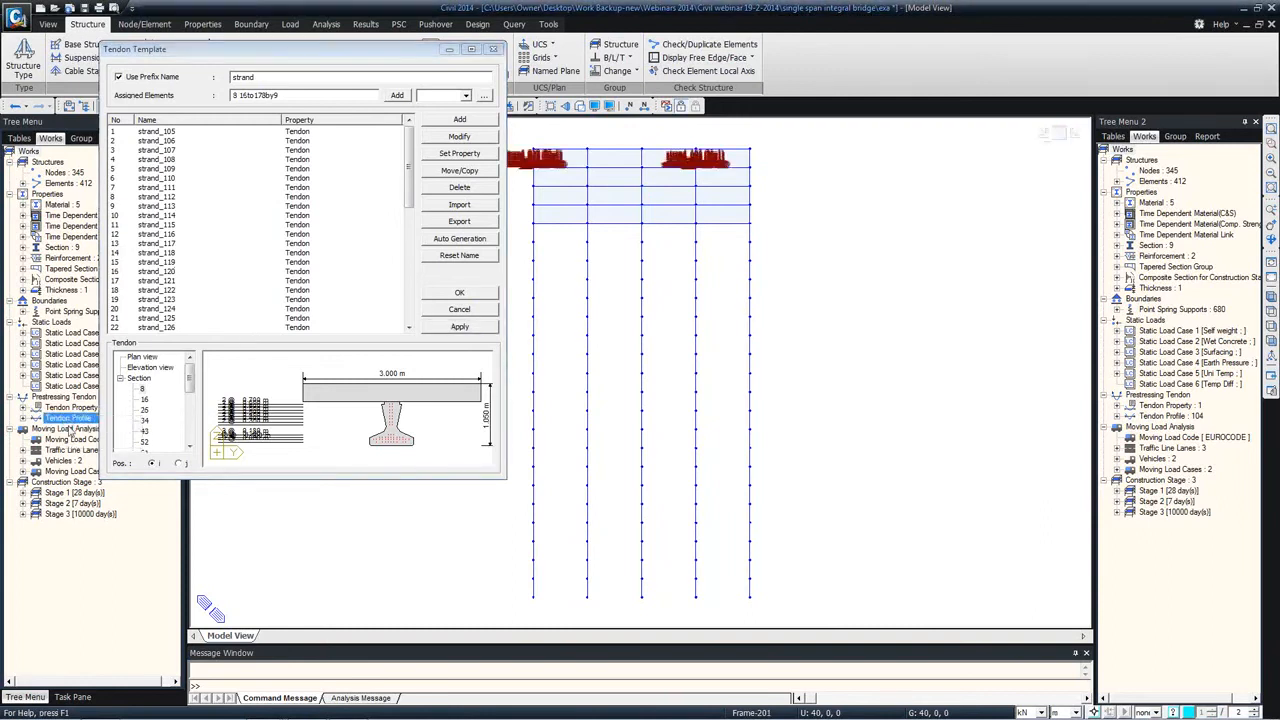
middle_click_drag(553, 215, 614, 300)
scroll(703, 268, "up", 2)
scroll(757, 261, "up", 3)
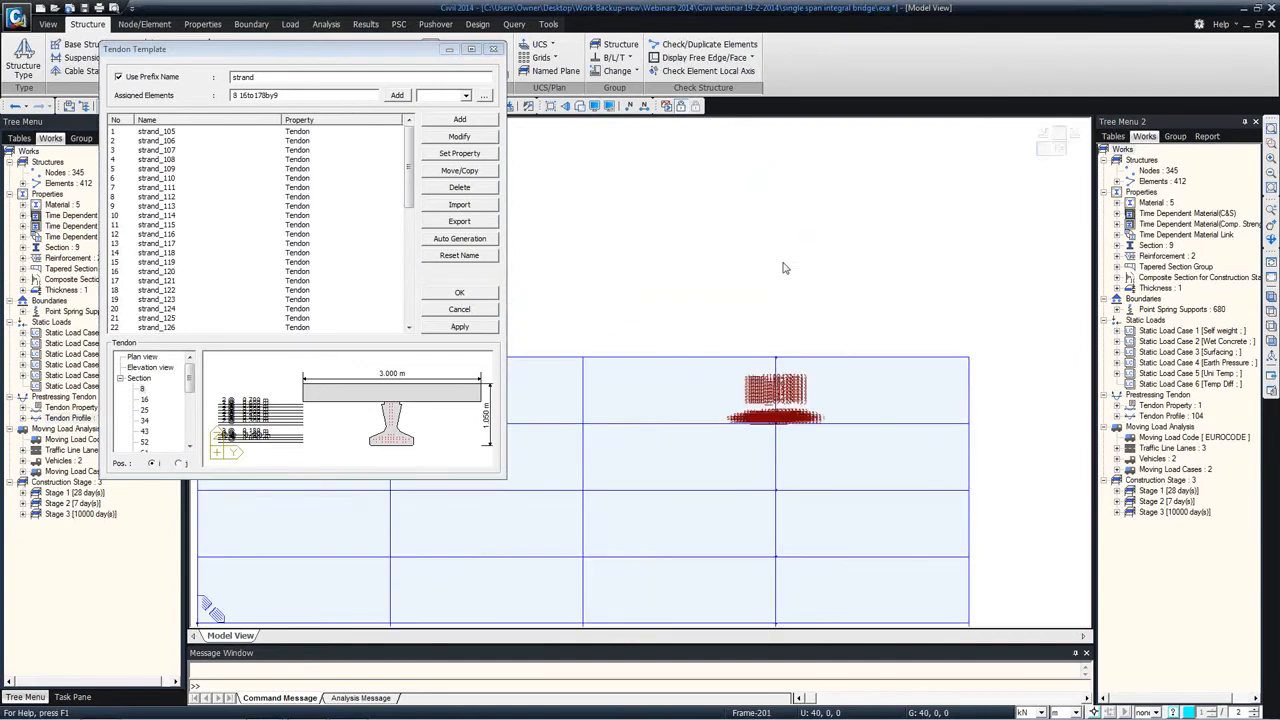
left_click(493, 51)
Step: Turn off the Tendon Profile Name display and turn on Tendon Profile Point
left_click(595, 105)
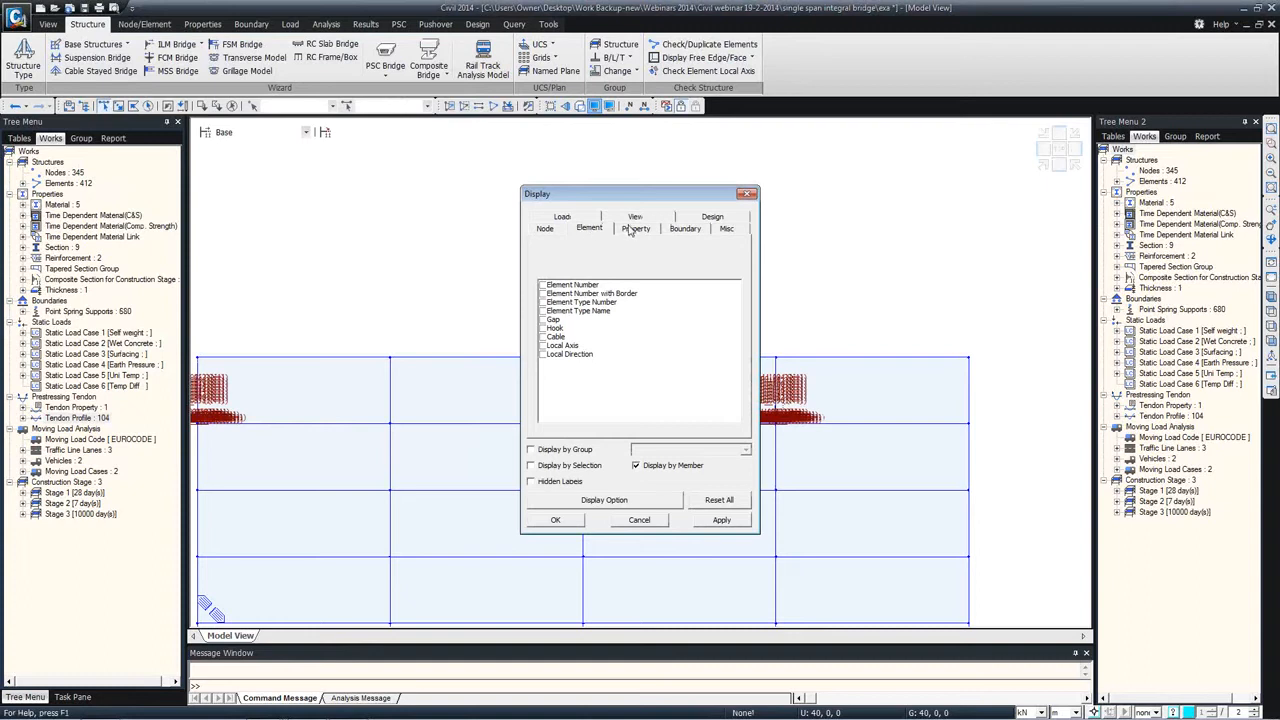
left_click(726, 228)
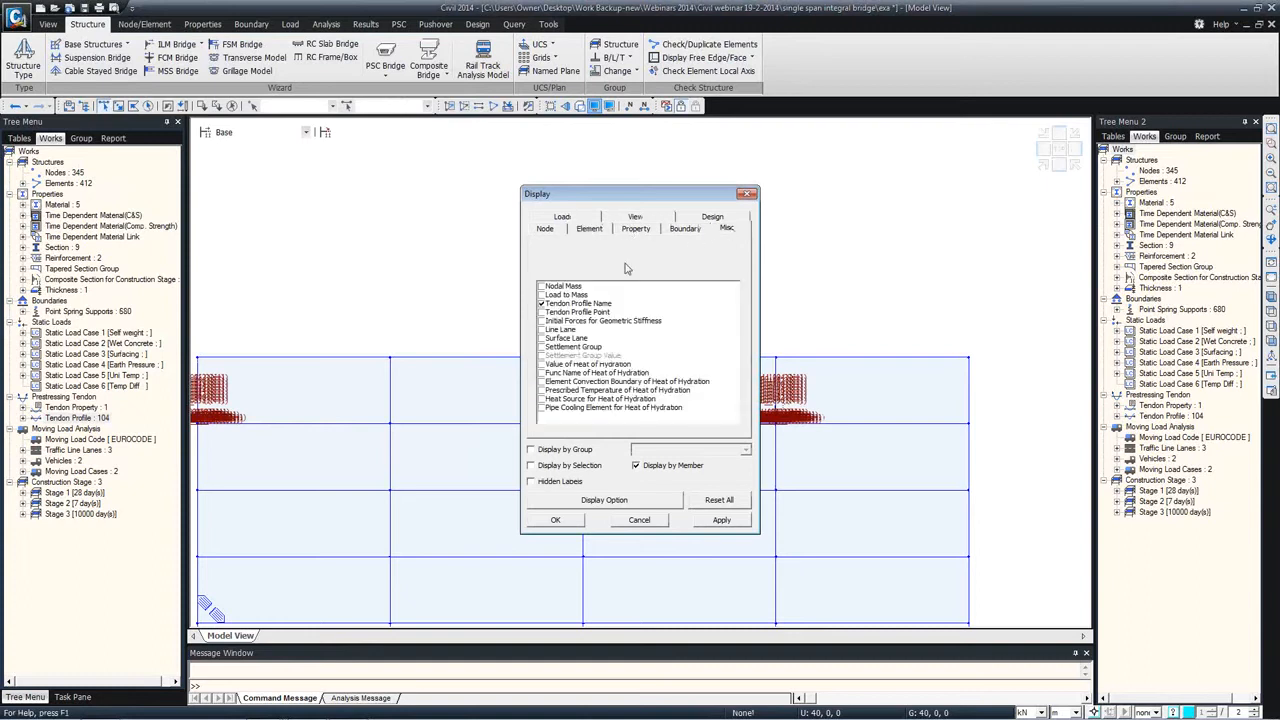
left_click(541, 303)
left_click(541, 312)
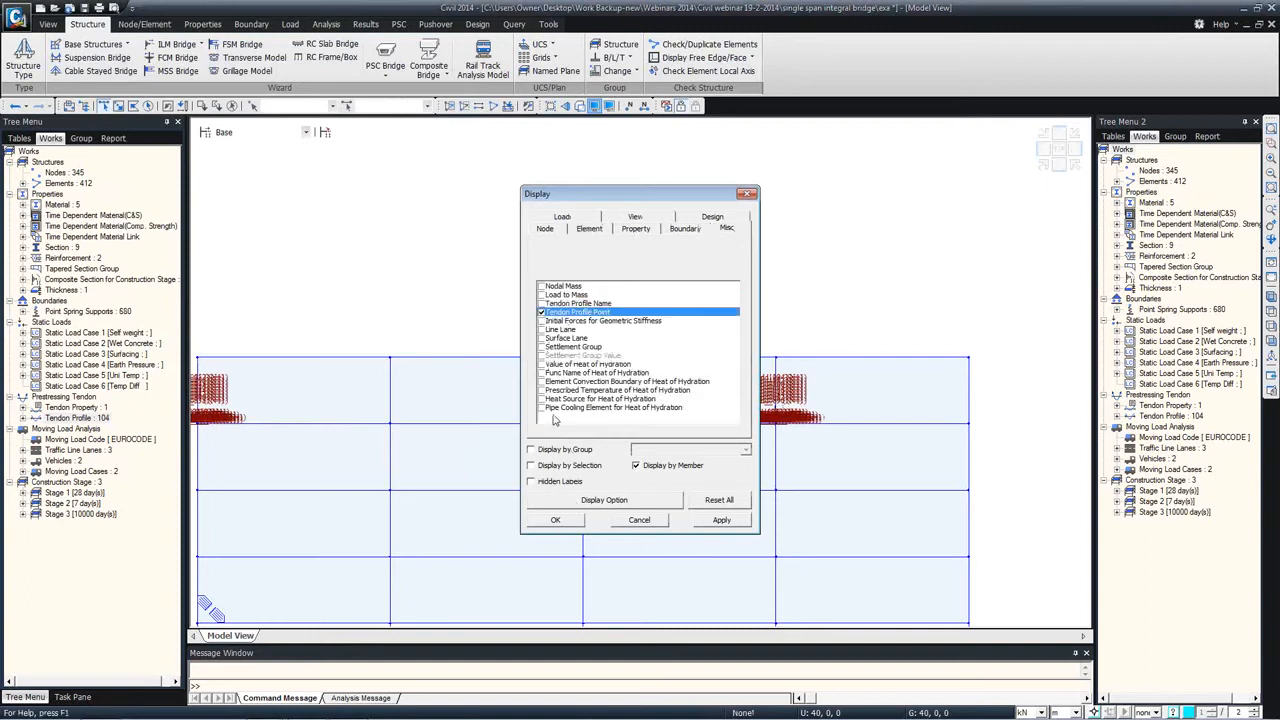
left_click(555, 520)
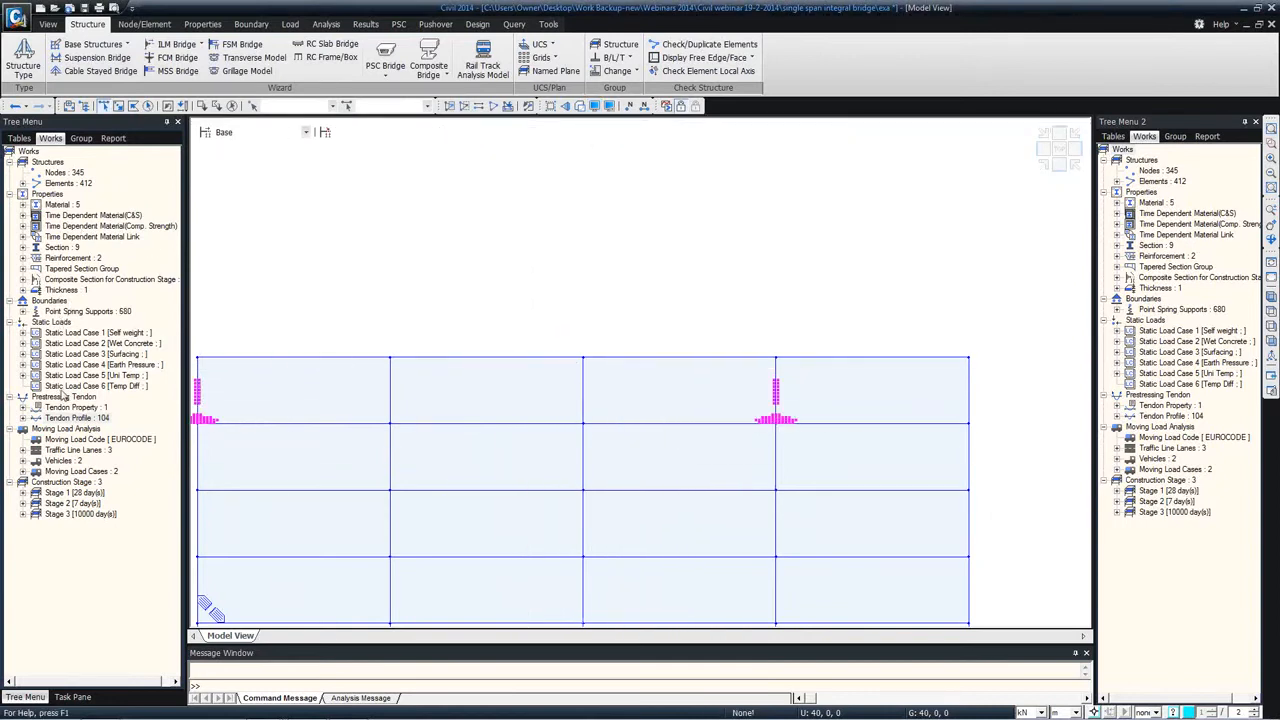
Step: Activate only the COmposite precast section's elements and examine the strands inside the girders with hidden surfaces, from the end and in isometric view
left_click(23, 247)
right_click(67, 341)
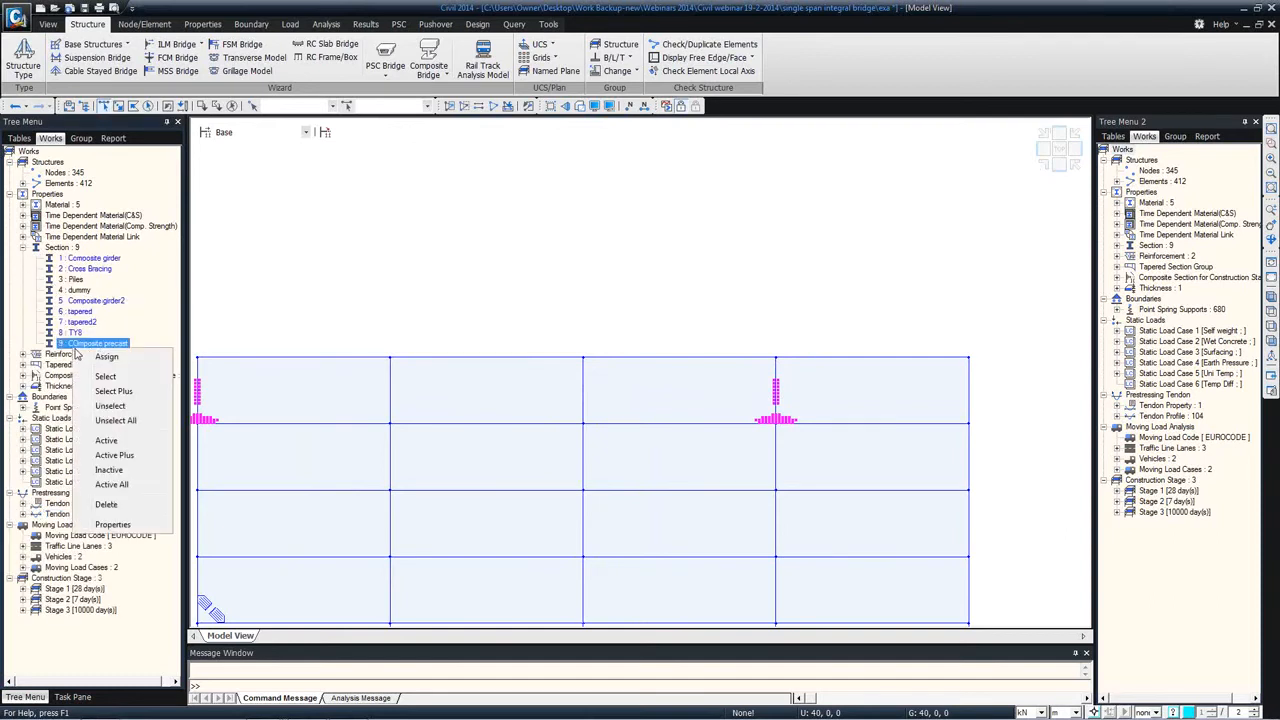
left_click(115, 440)
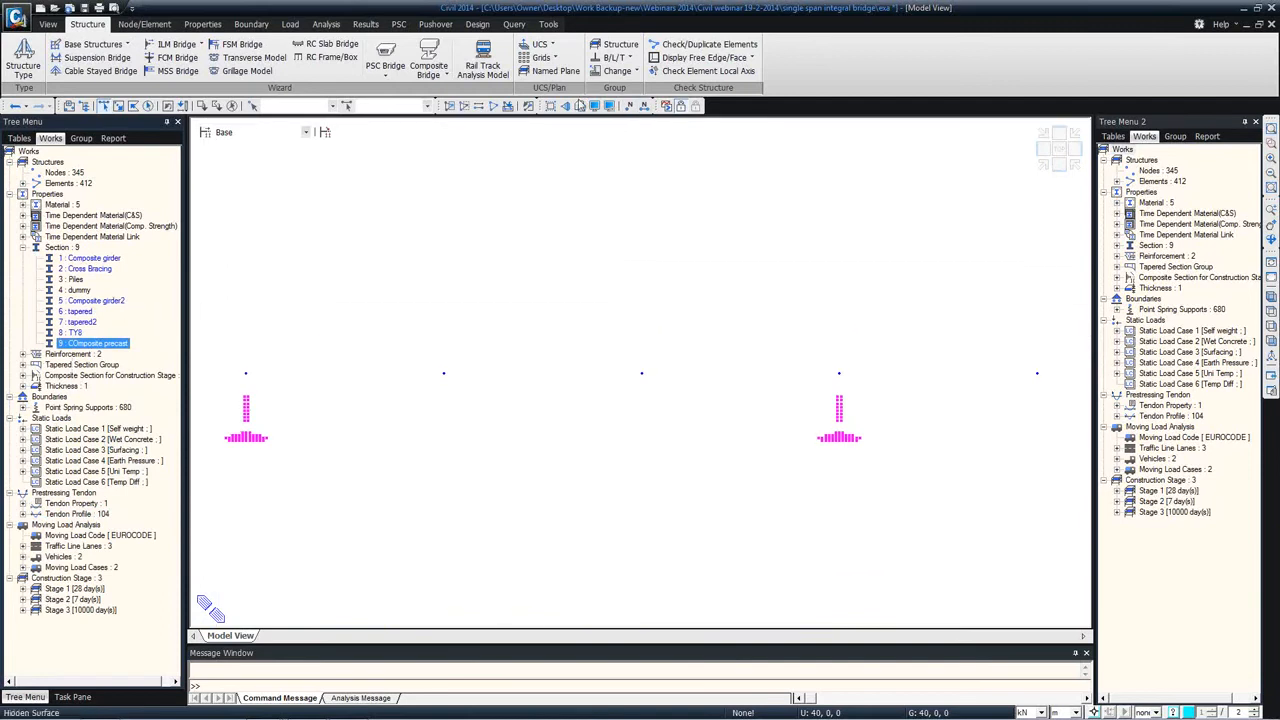
scroll(440, 374, "up", 4)
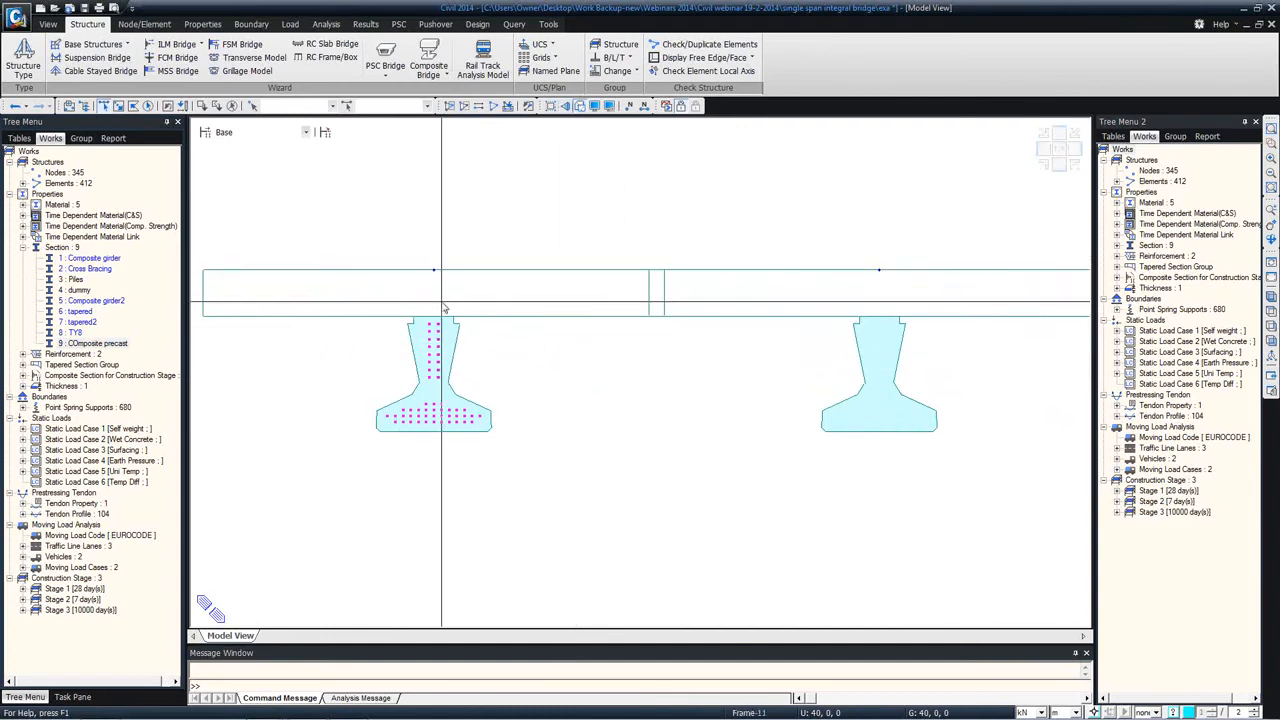
middle_click_drag(579, 362, 419, 352)
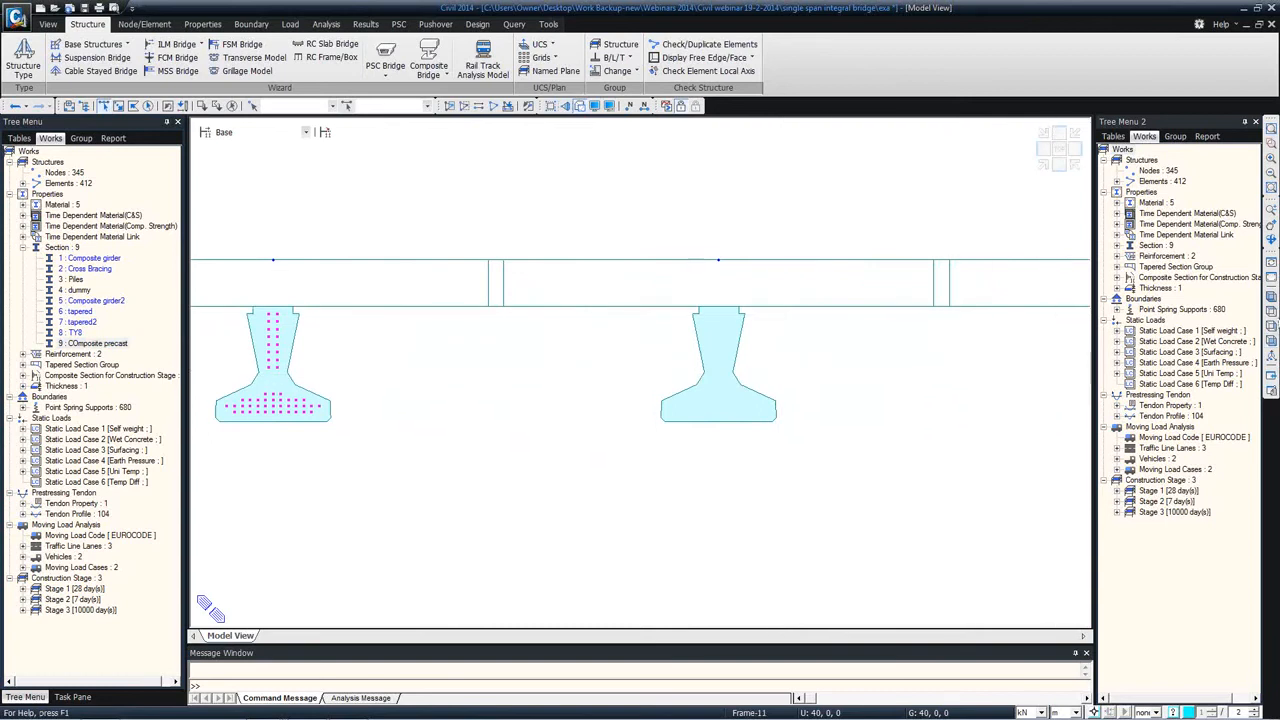
left_click(1271, 297)
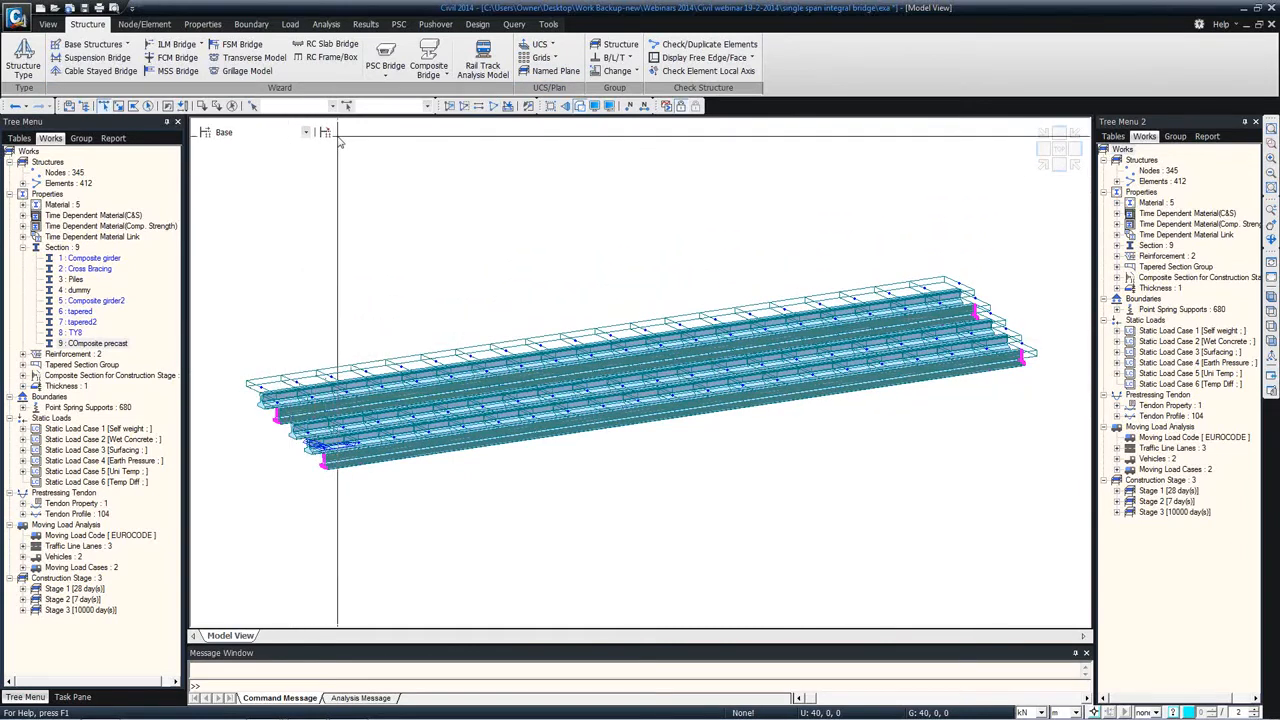
Step: Add a static load case named Prestress of type Construction Stage Load (CS)
left_click(290, 24)
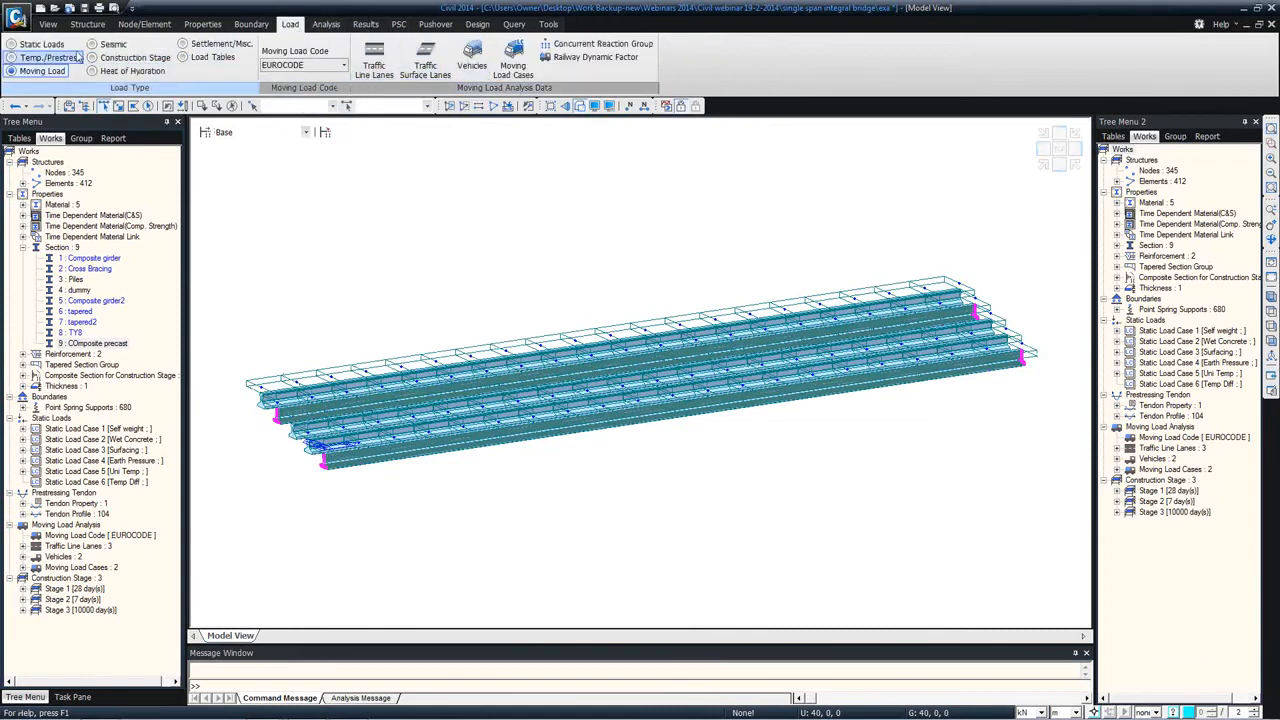
left_click(38, 44)
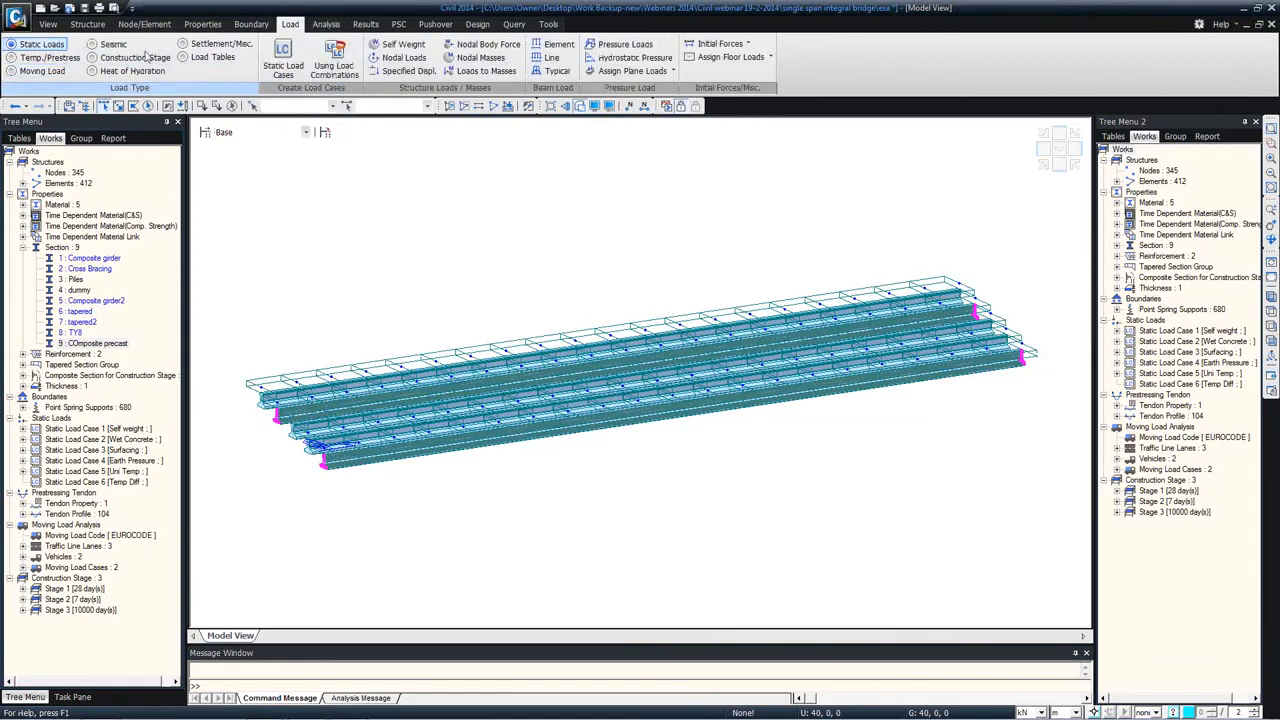
left_click(284, 62)
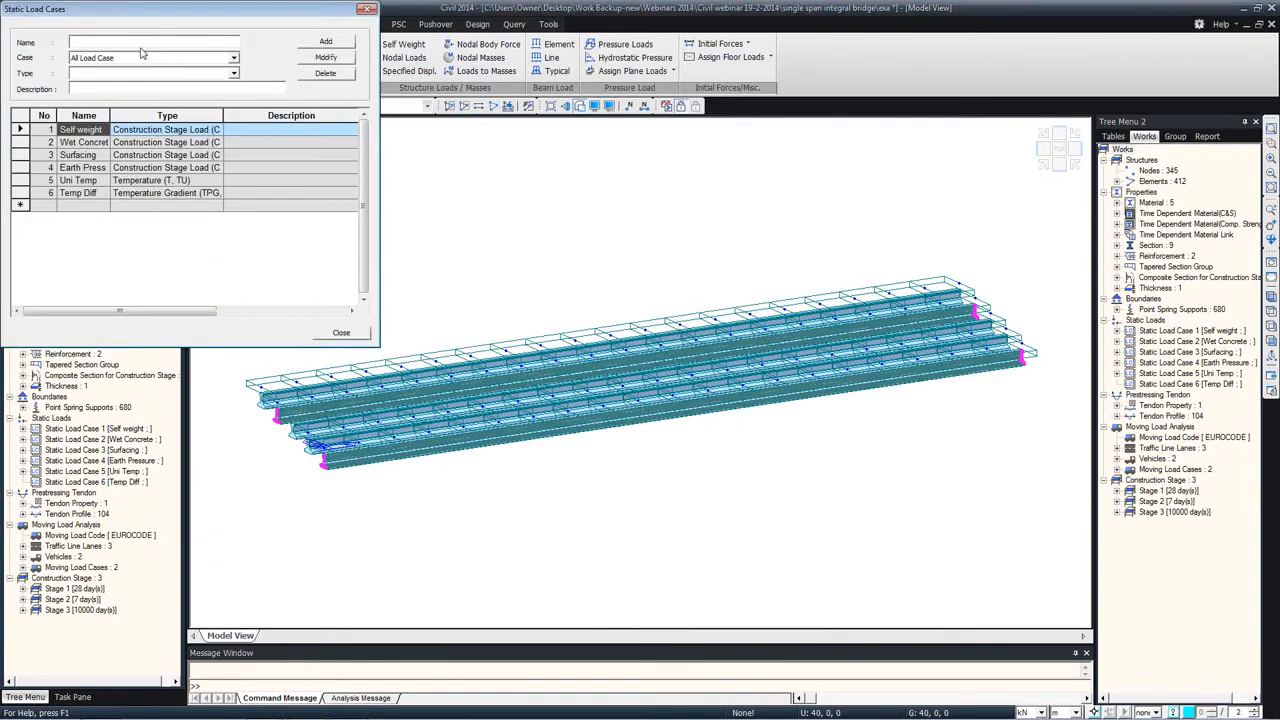
type("Prestress")
left_click(185, 73)
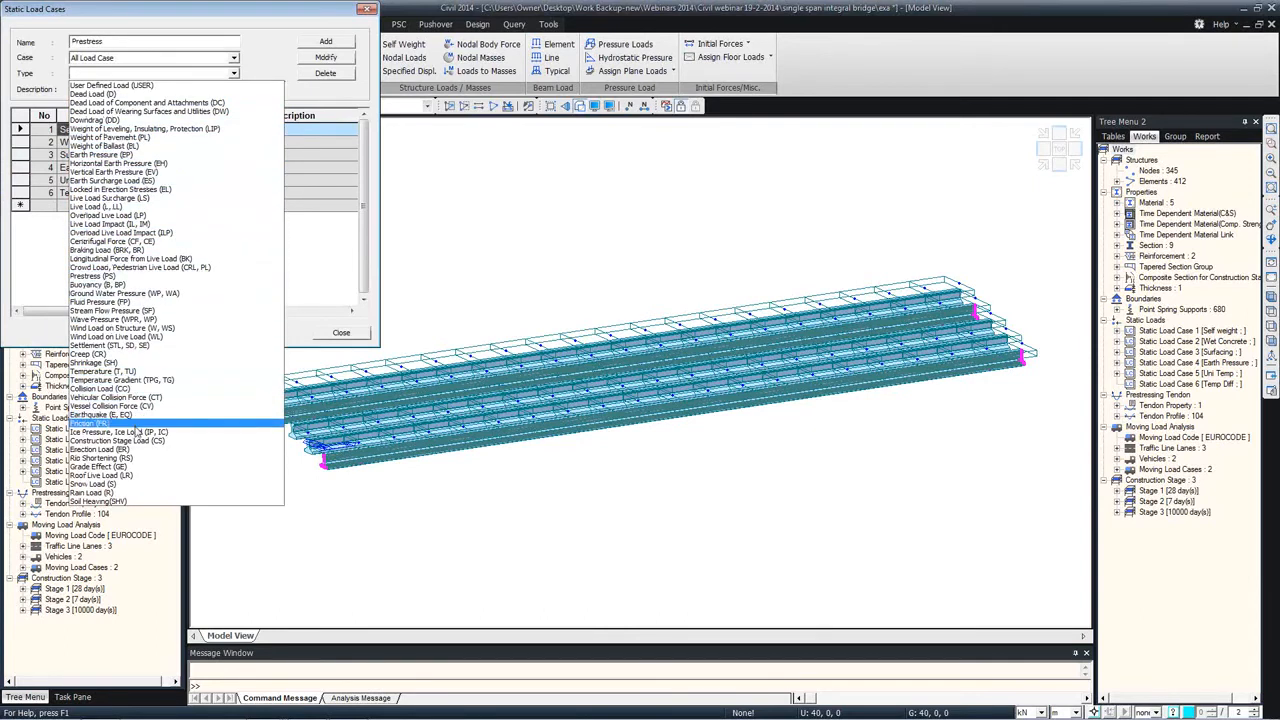
left_click(144, 442)
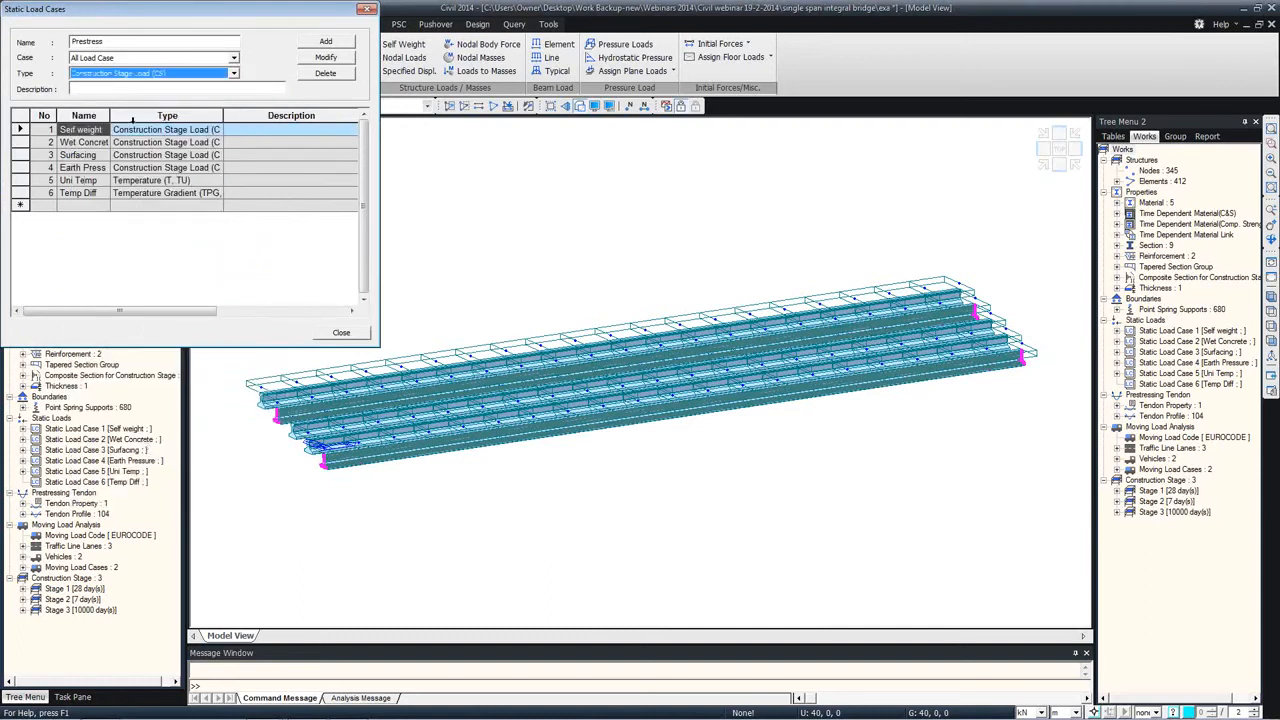
left_click(335, 42)
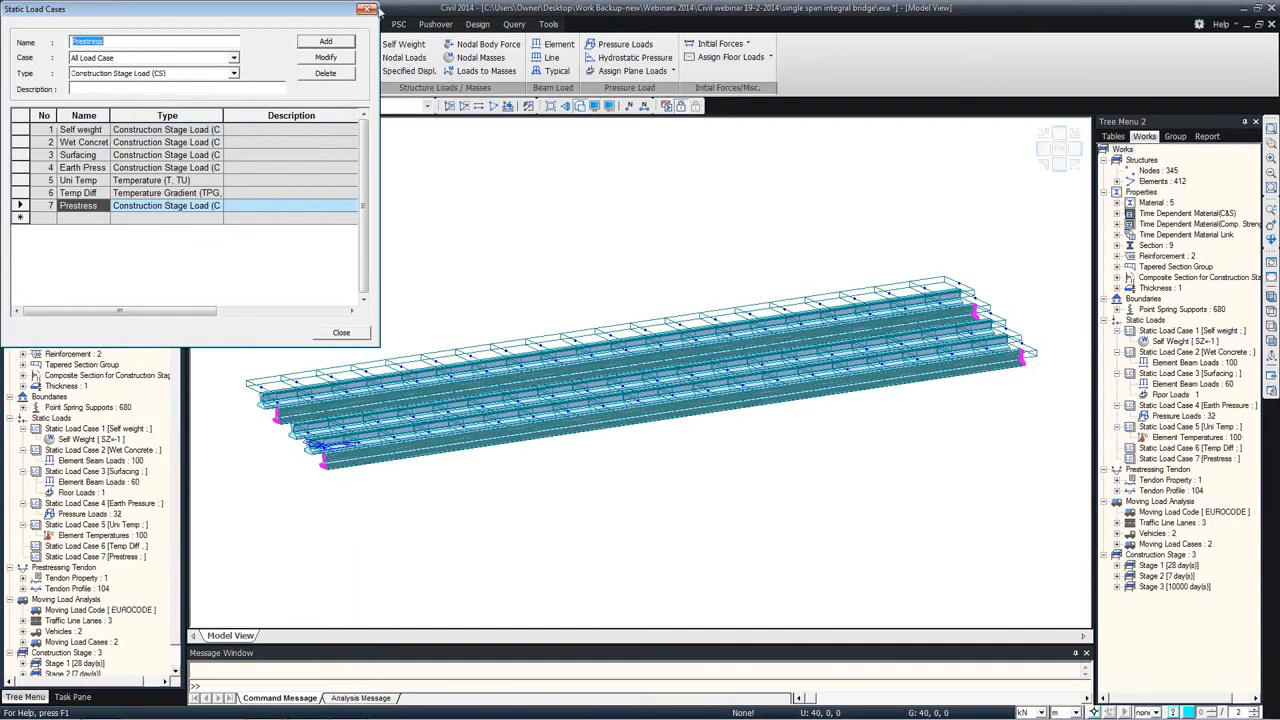
Step: Start defining tendon prestress loads and assign them to the Prestress load case
left_click(341, 332)
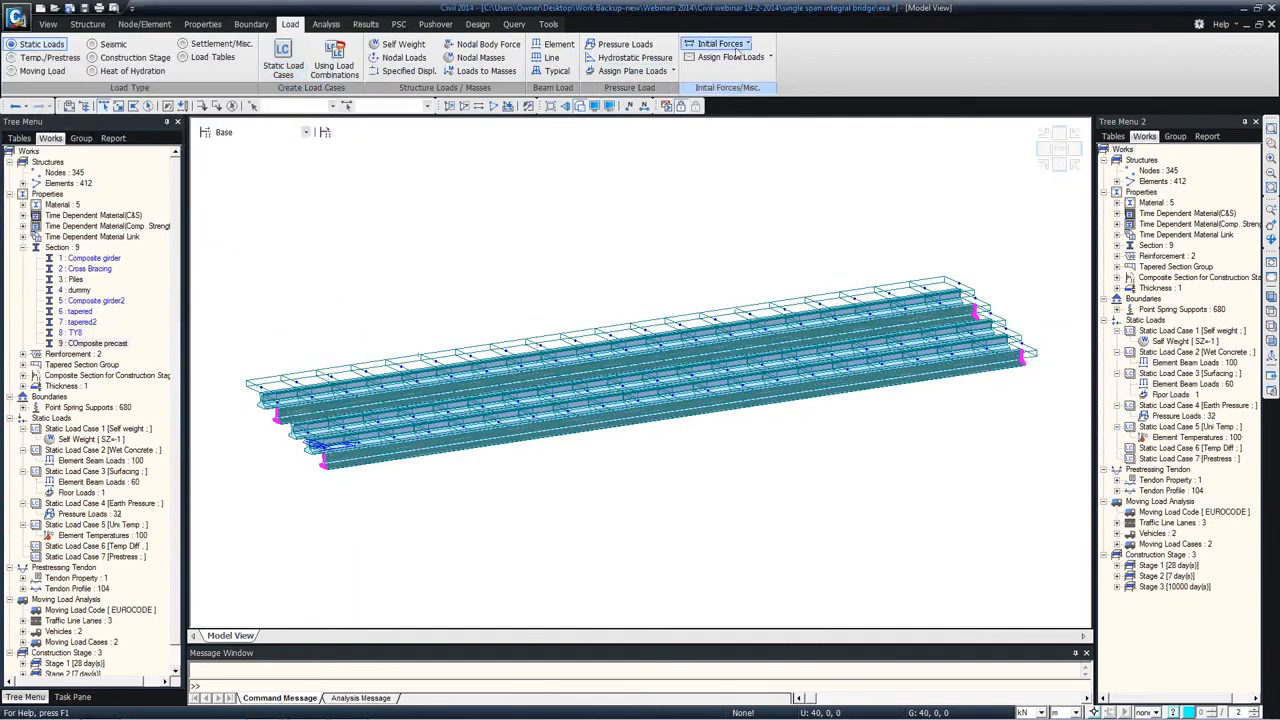
left_click(80, 60)
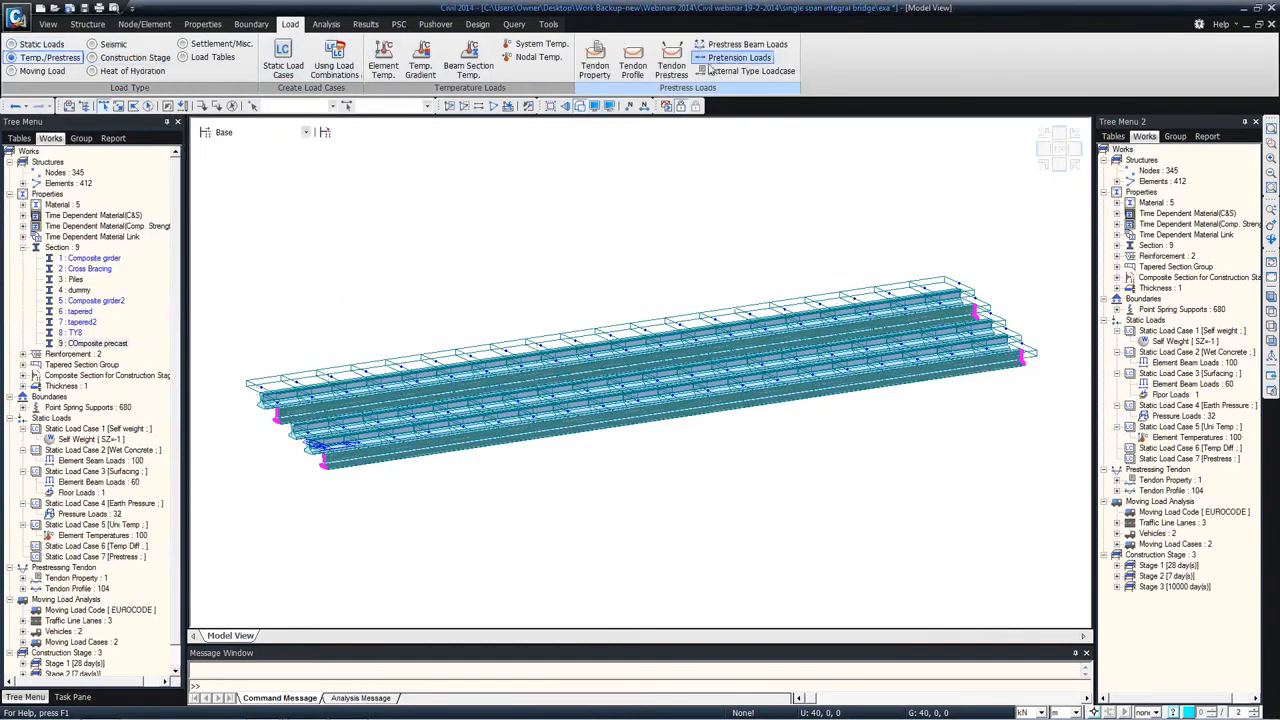
left_click(672, 66)
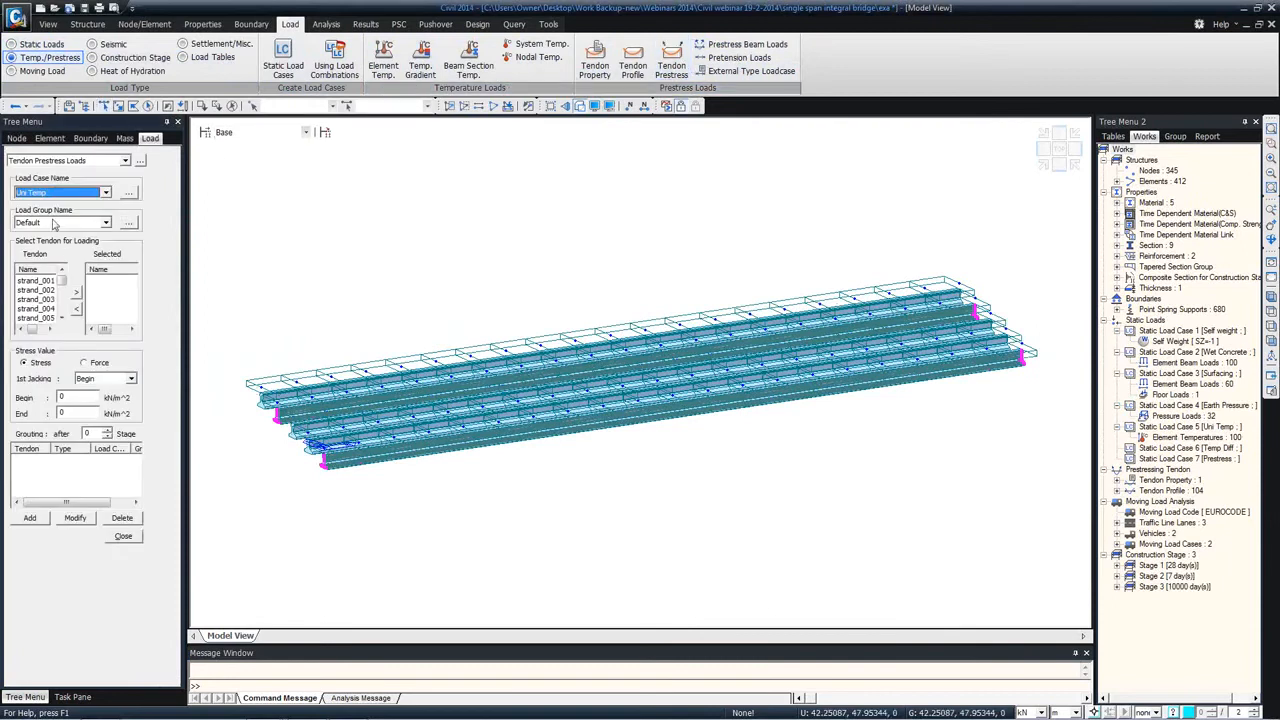
left_click(64, 193)
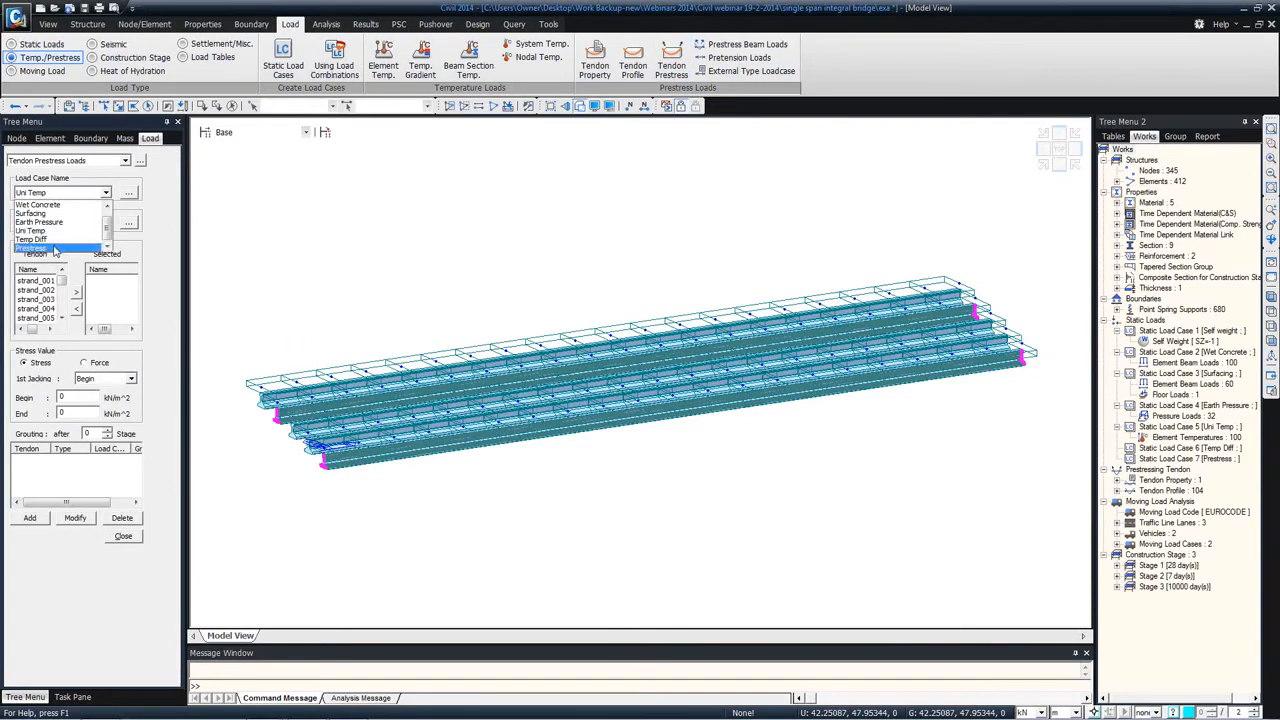
left_click(57, 248)
Step: Create a load group named Prestress and choose it for the tendon prestress loads
left_click(131, 223)
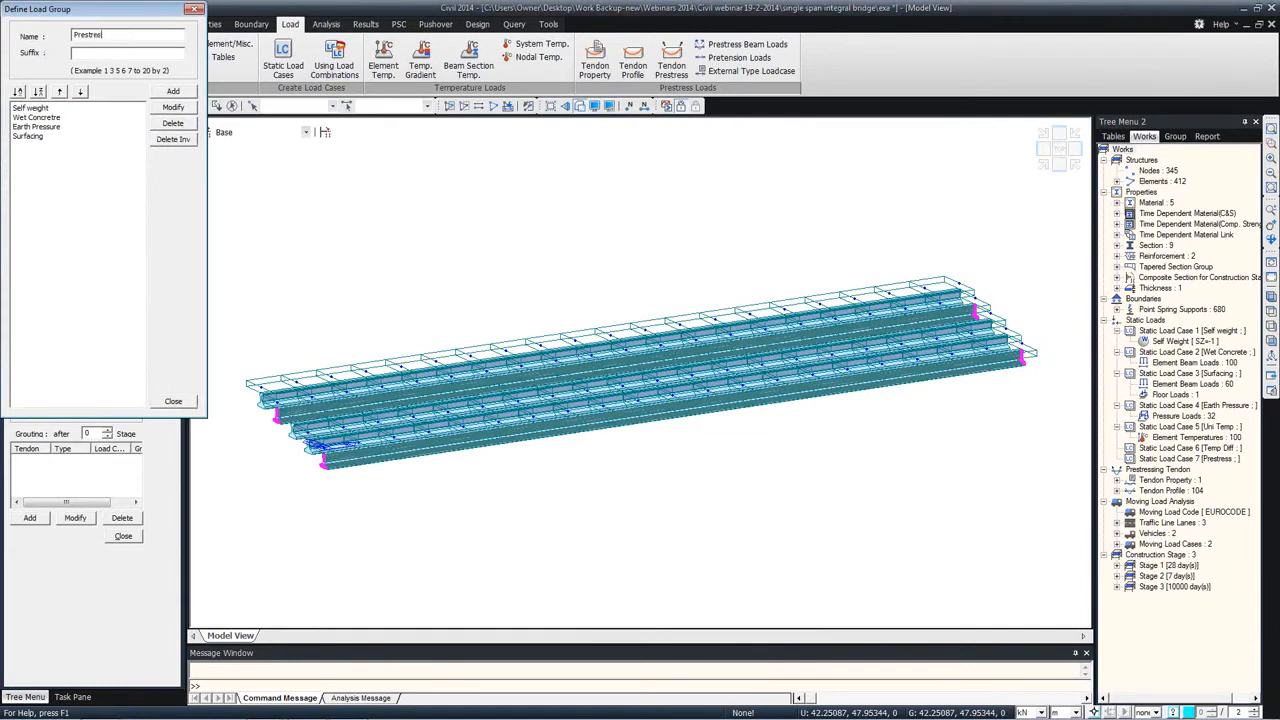
type("Prestress")
left_click(173, 91)
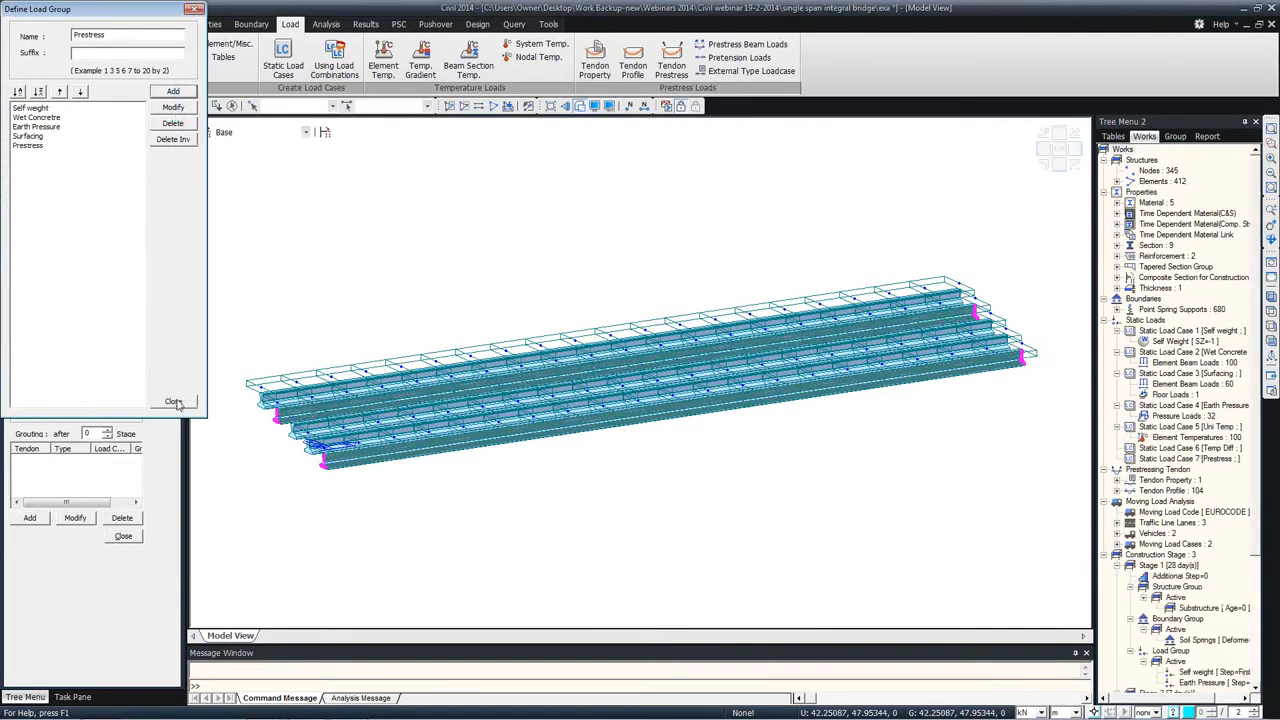
left_click(173, 401)
left_click(60, 223)
left_click(50, 277)
Step: Choose all strands for the prestress loading and set the 1st Jacking to Both
left_click(55, 282)
left_click(45, 318, "shift")
left_click(76, 292)
left_click(94, 379)
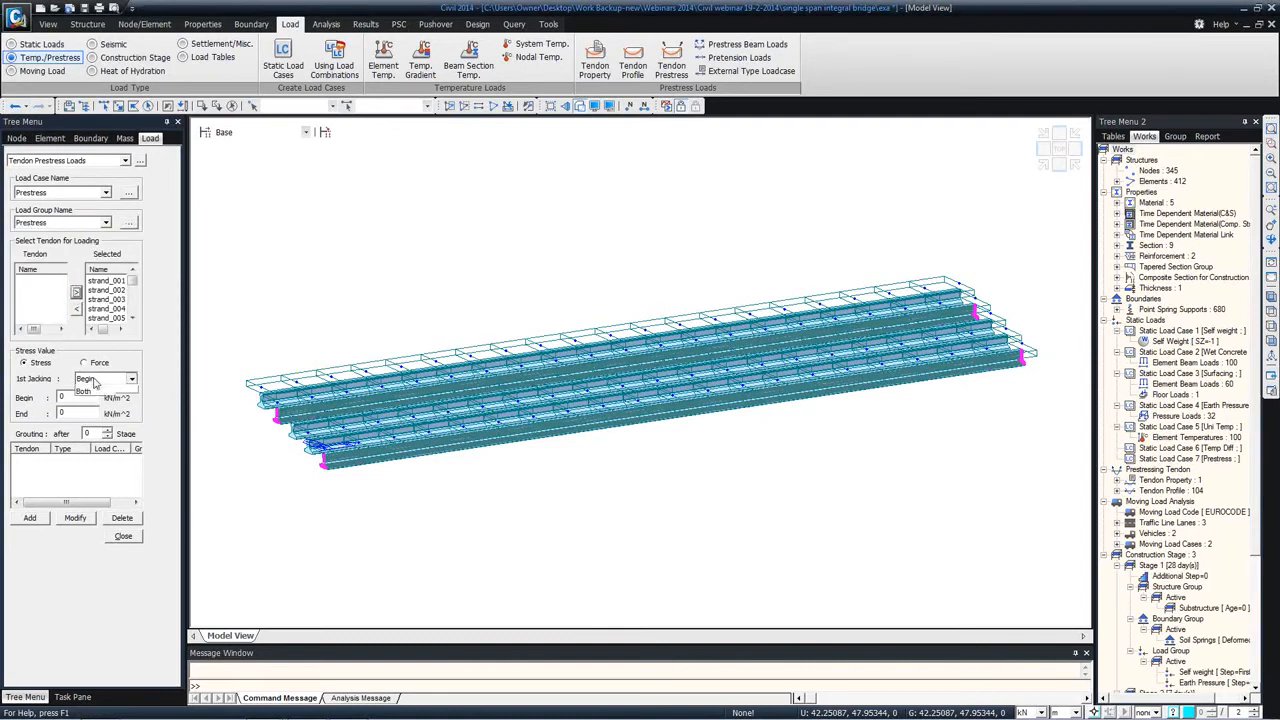
left_click(95, 410)
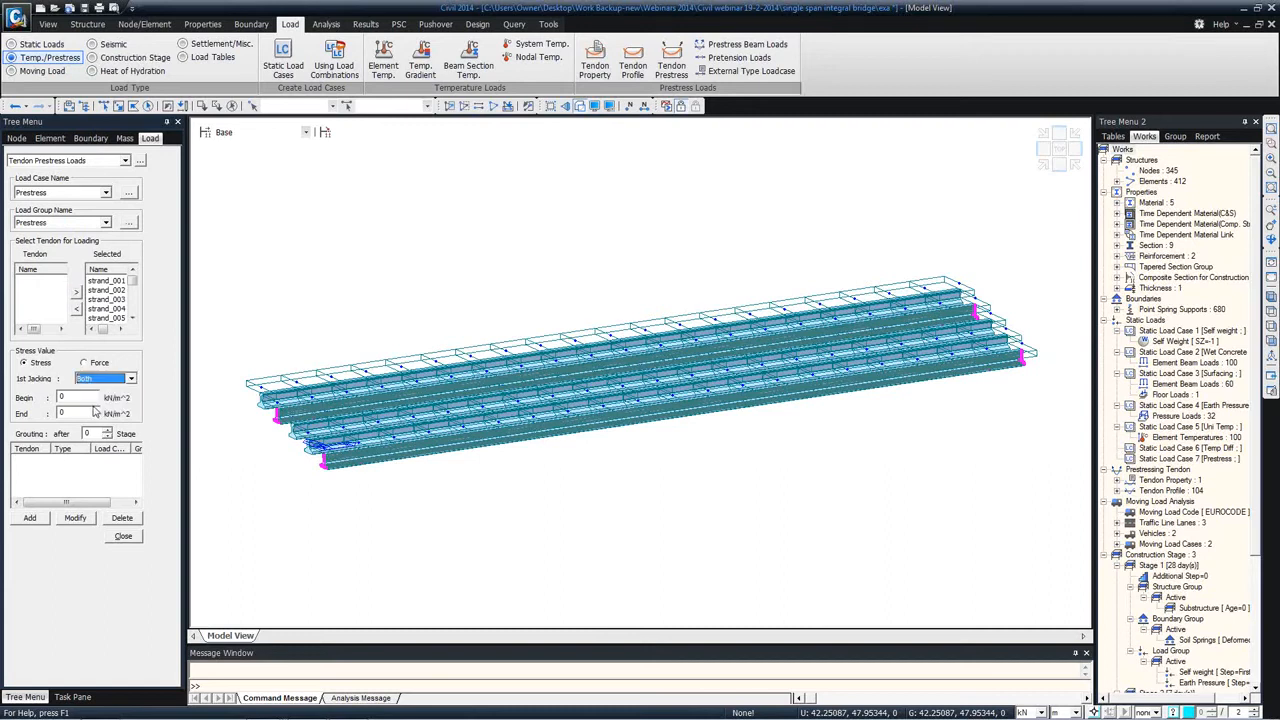
Step: Add the tendon prestress as a Force of 250 kN at both Begin and End, and finish the load definition
double_click(61, 397)
left_click(99, 363)
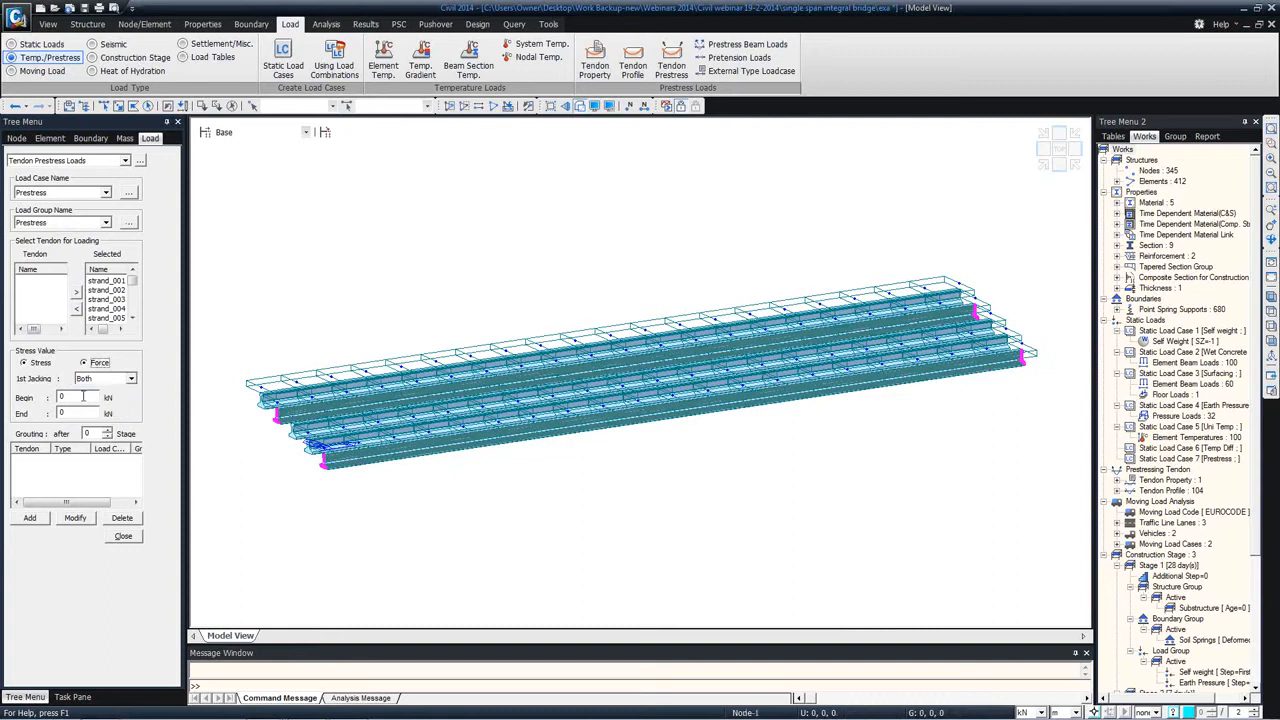
type("50")
key("Tab")
type("250")
left_click(33, 519)
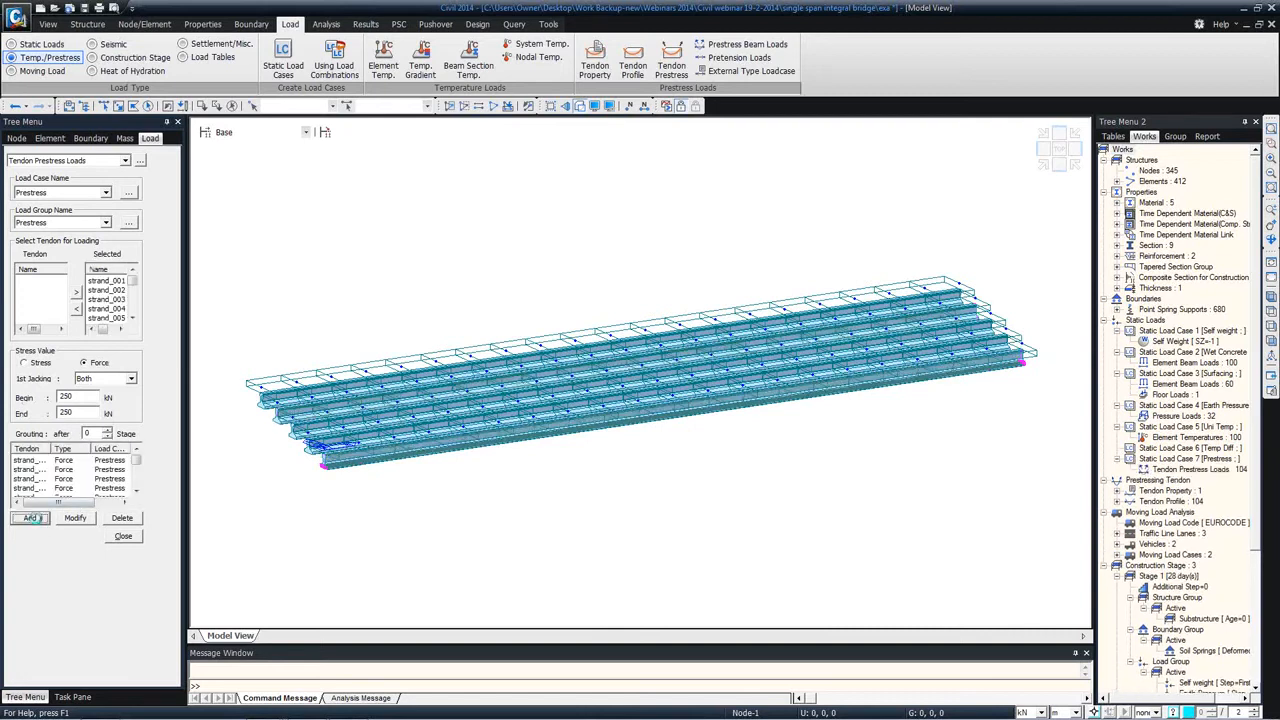
left_click(120, 537)
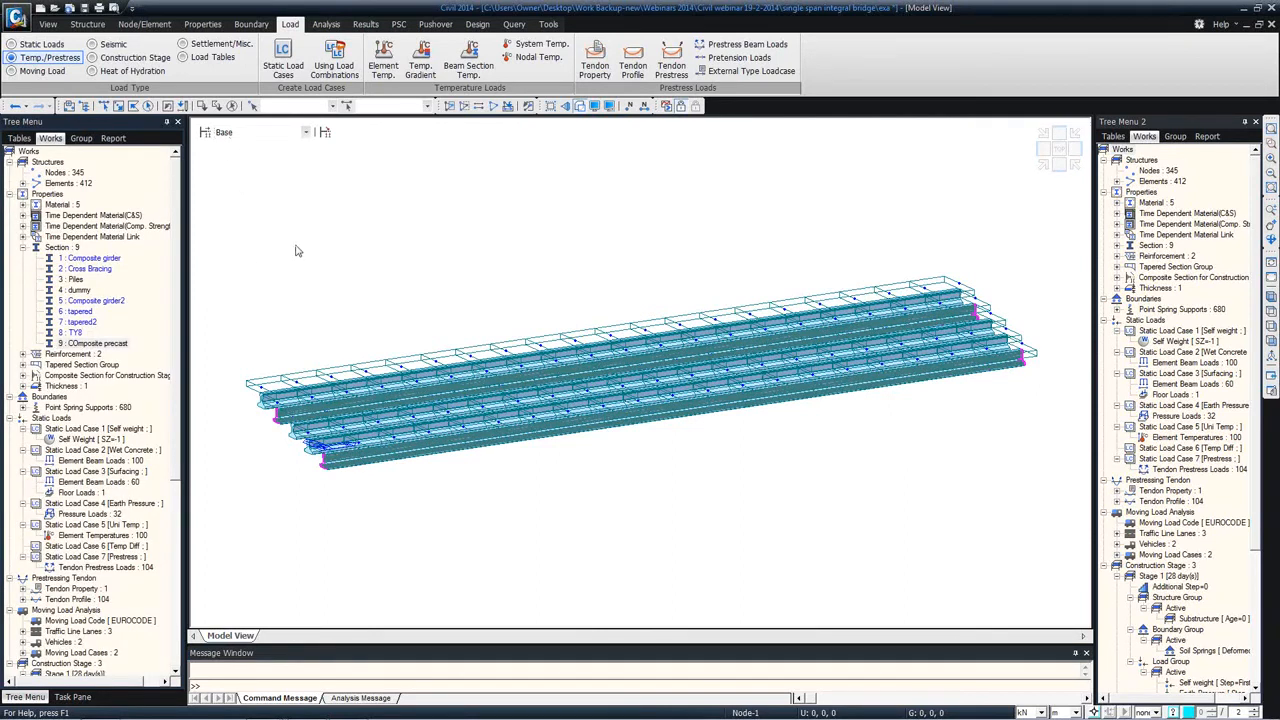
Step: In construction Stage 2, set the activation age of the Steel girders element group to 7 days
left_click(209, 133)
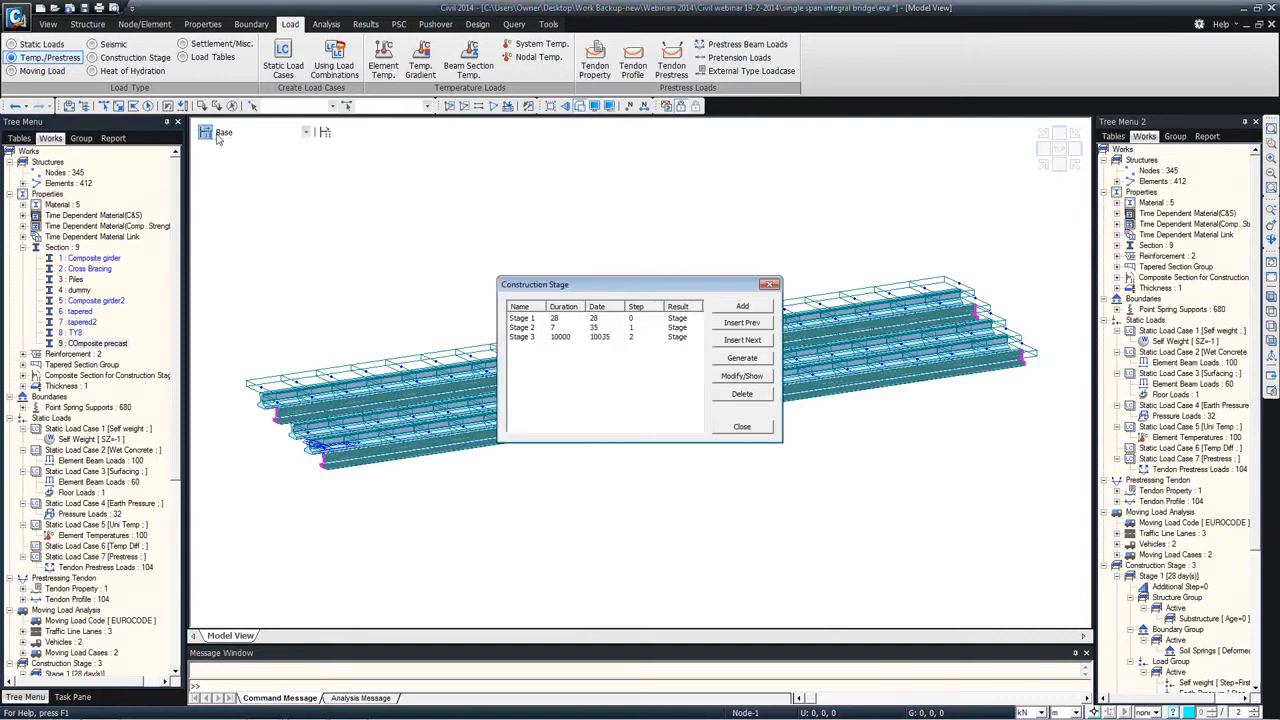
left_click(545, 318)
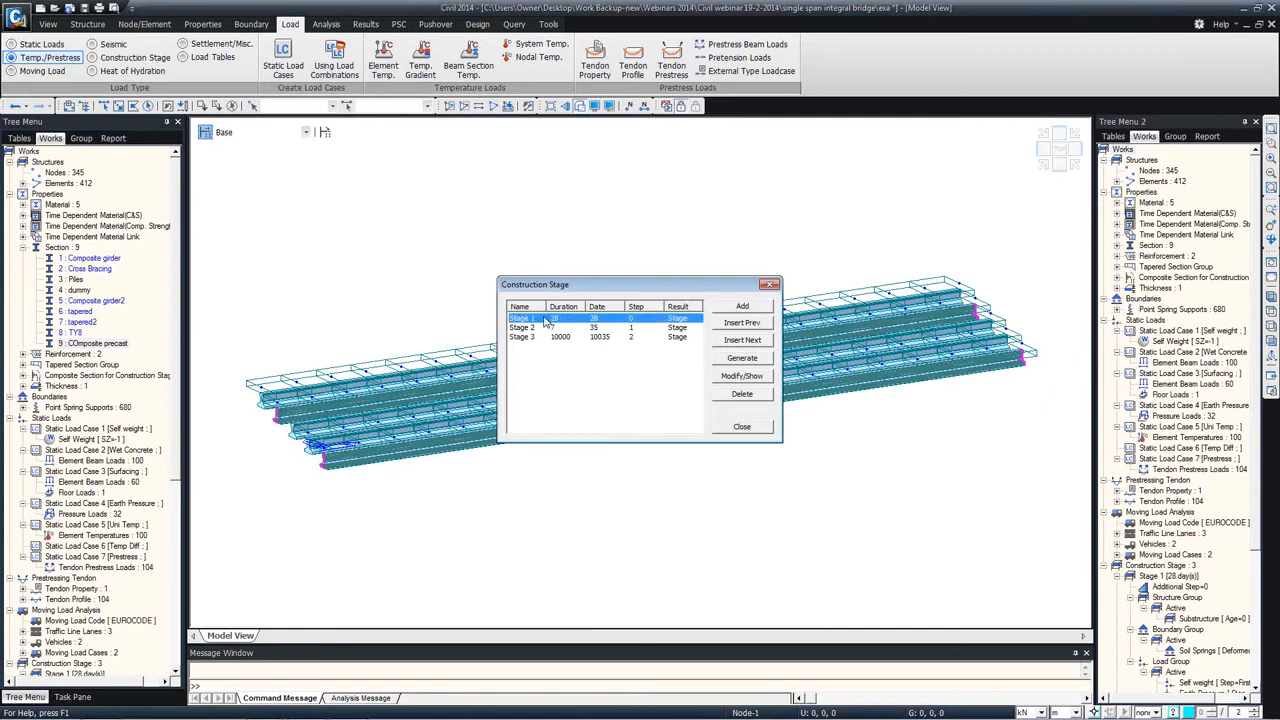
left_click(756, 378)
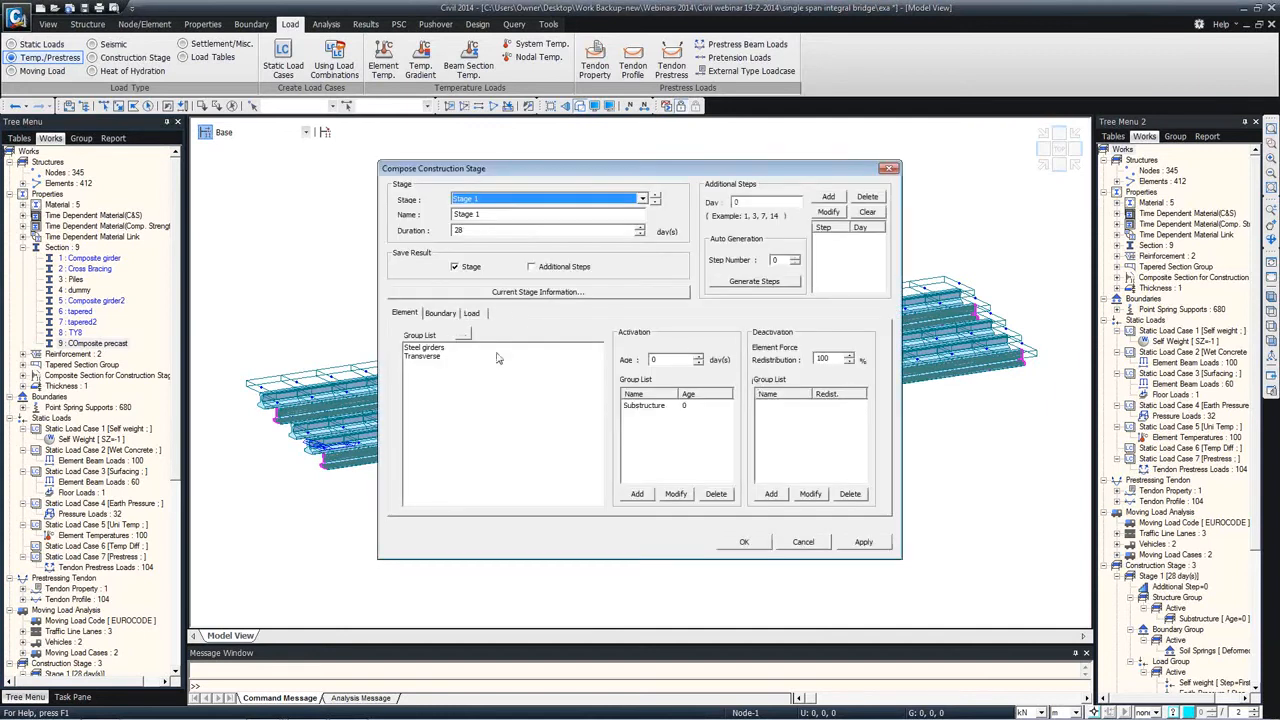
left_click(452, 314)
left_click(476, 314)
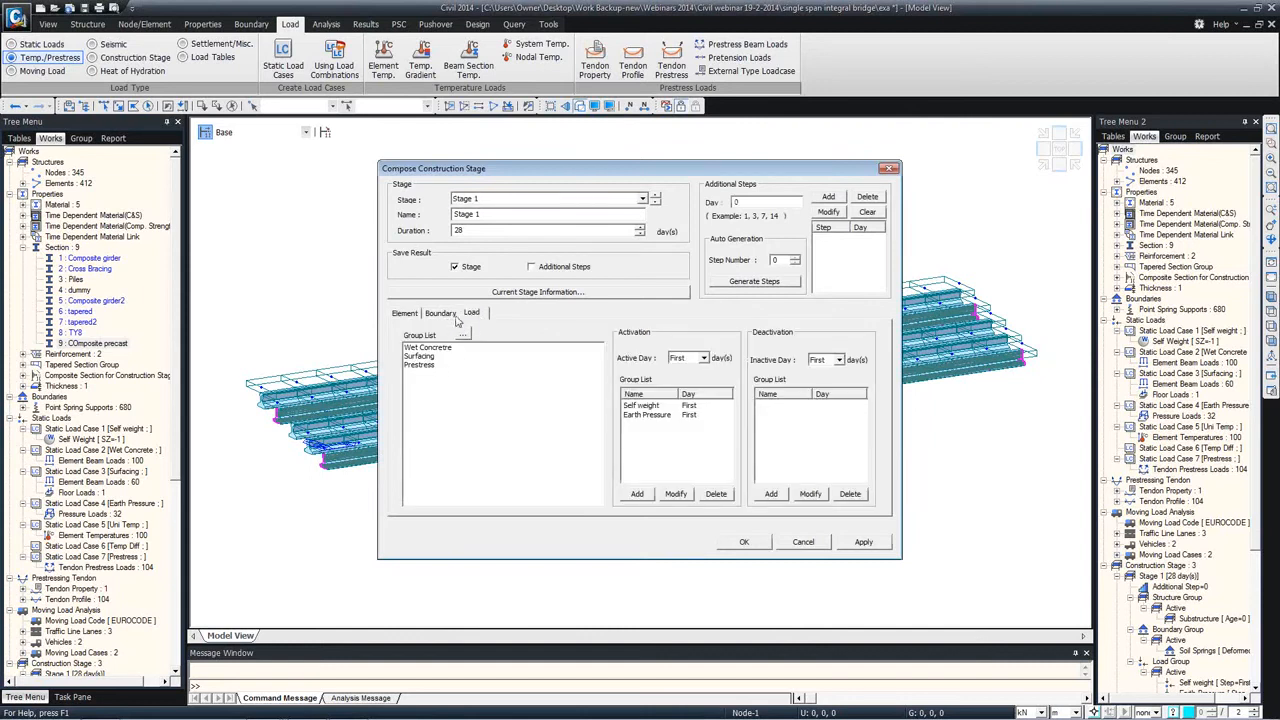
left_click(500, 199)
left_click(492, 218)
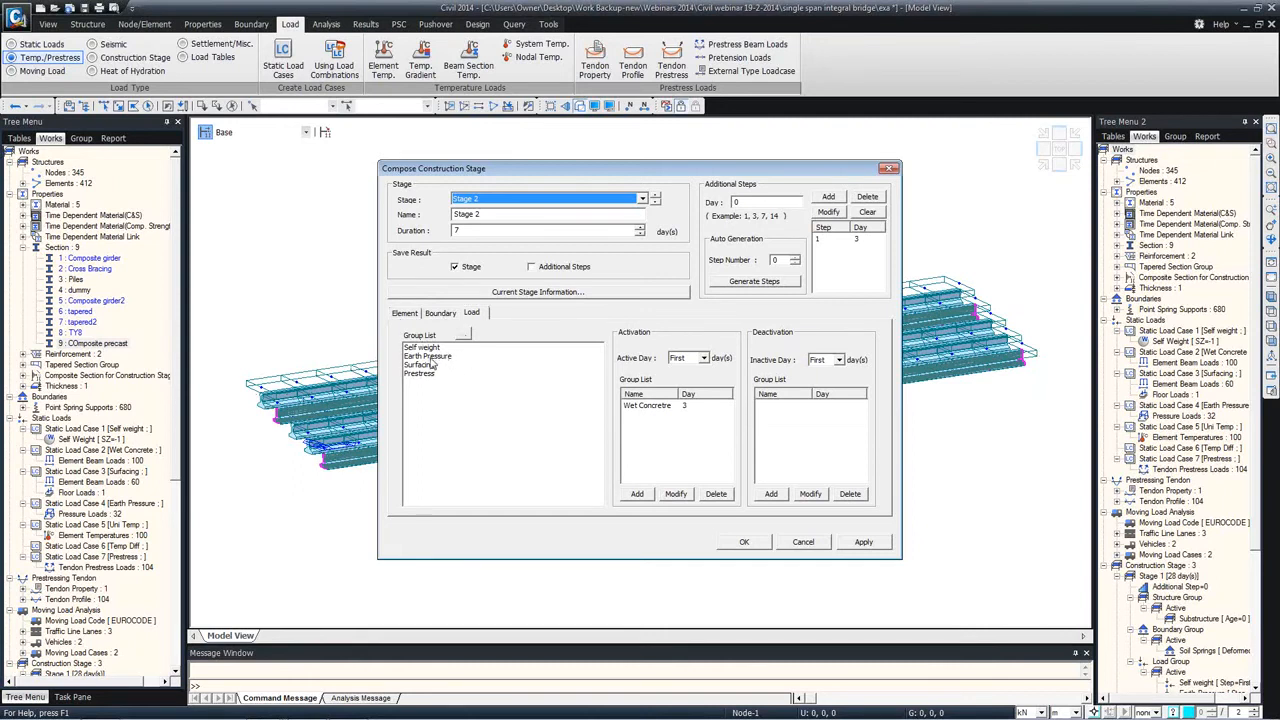
left_click(406, 313)
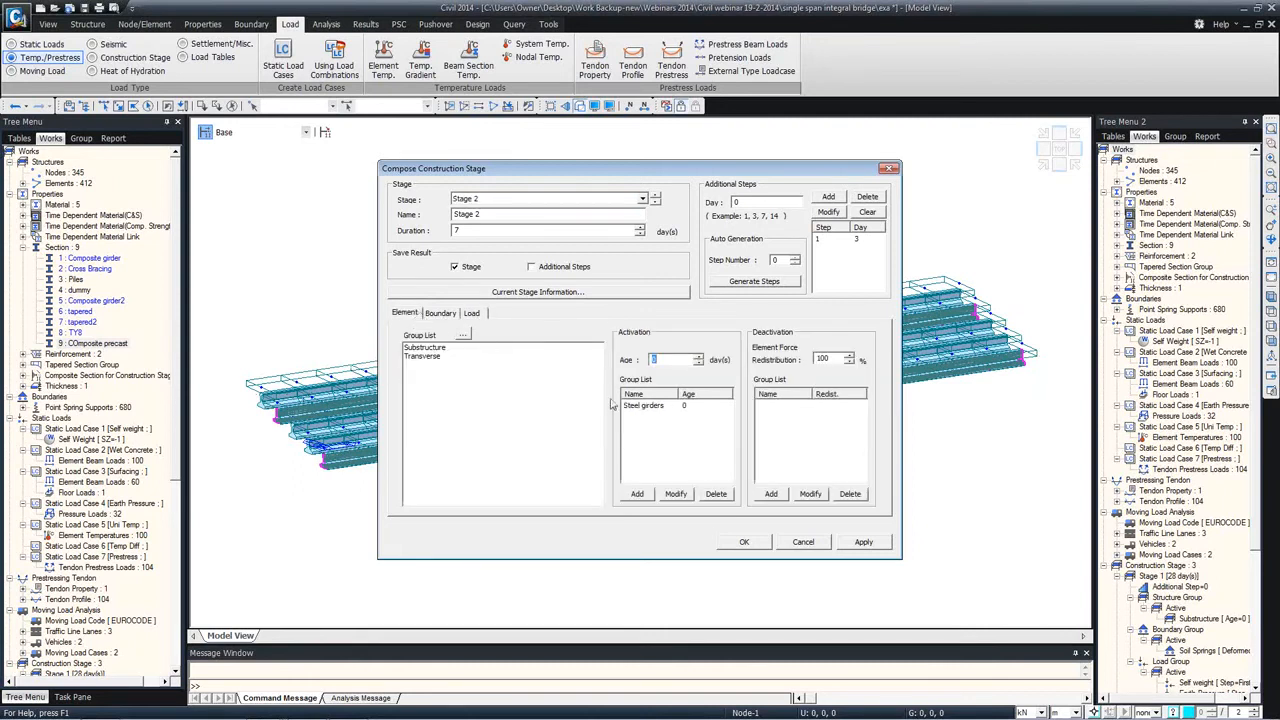
left_click(640, 405)
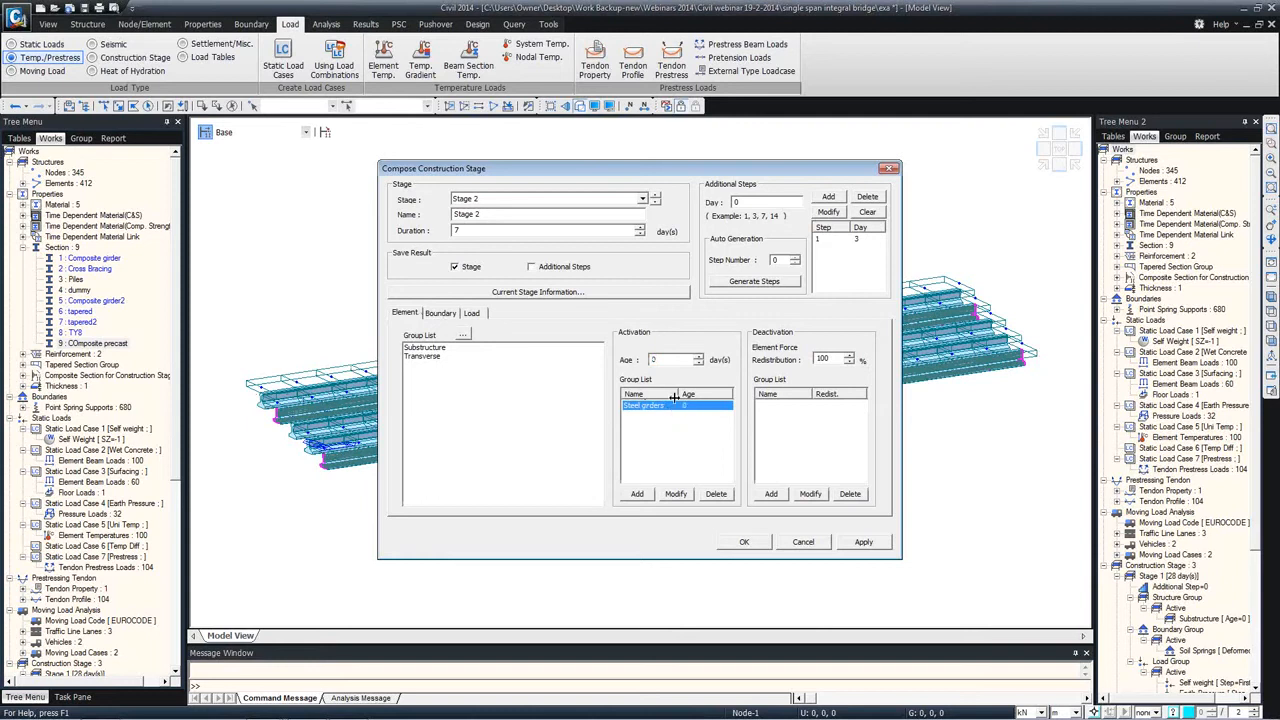
left_click(665, 358)
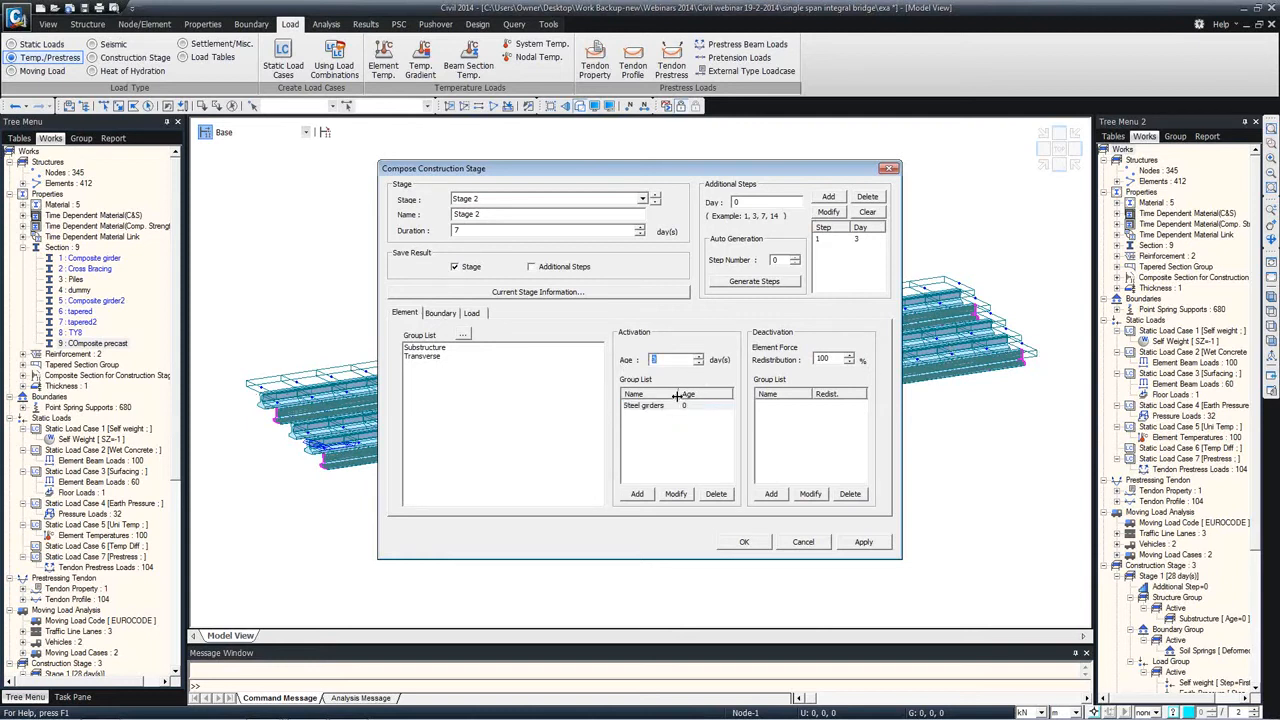
type("7")
left_click(676, 493)
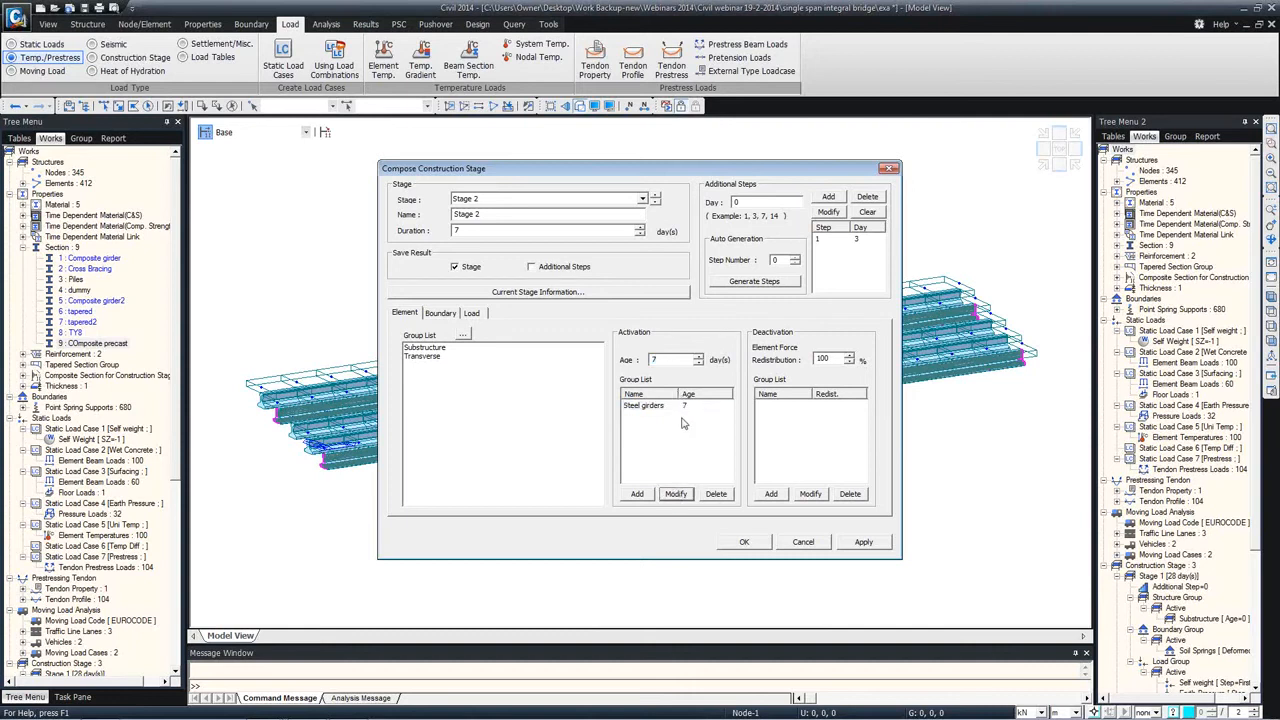
Step: Activate the Prestress load group in Stage 2 with First as the active day
left_click(645, 405)
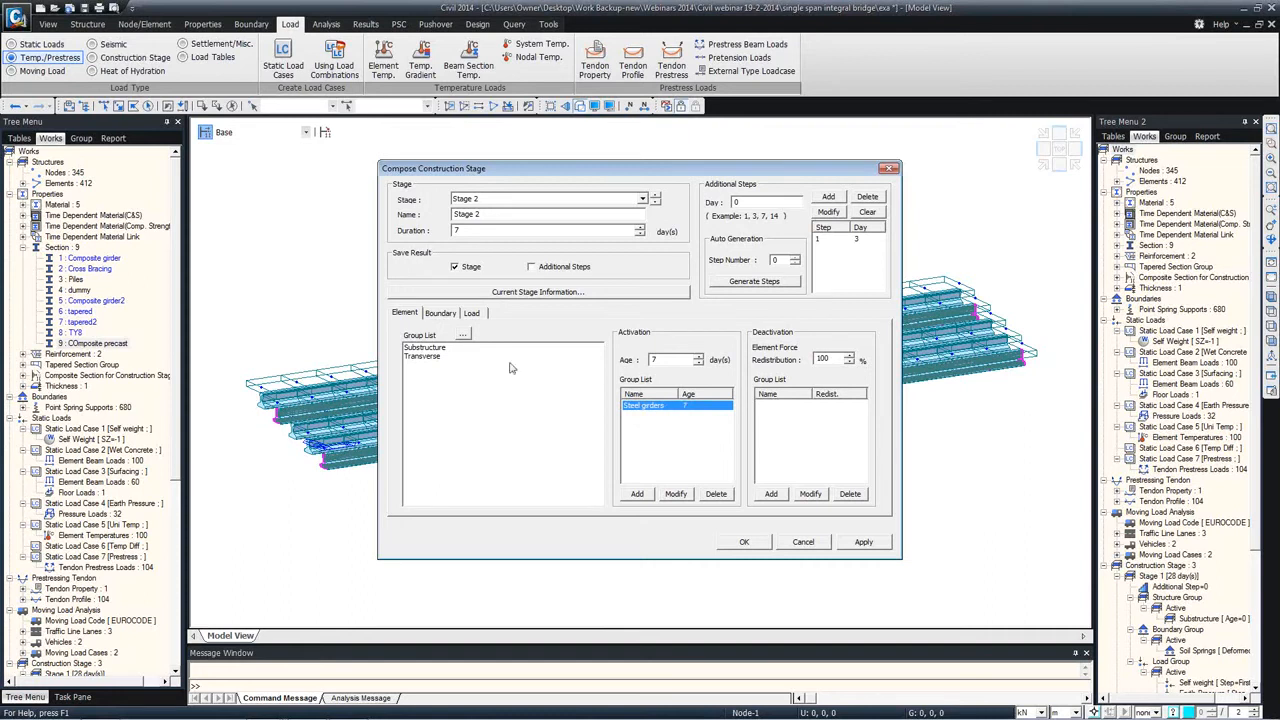
left_click(464, 315)
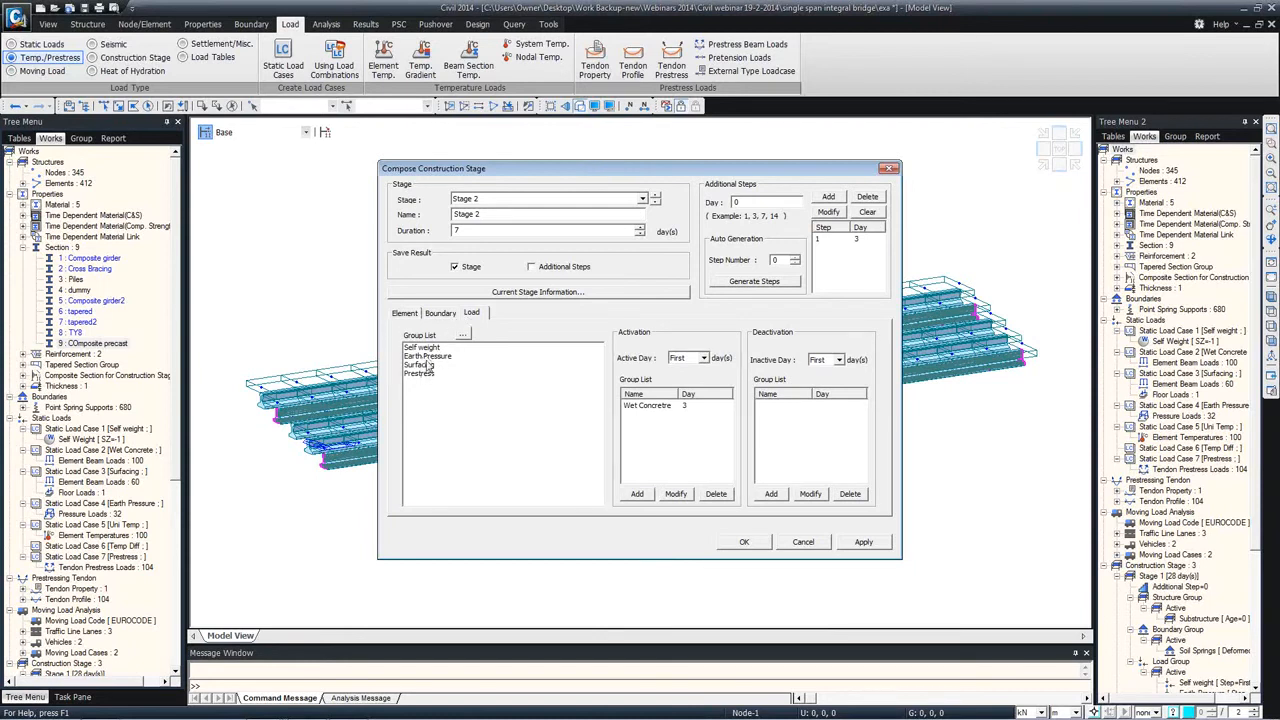
left_click(425, 373)
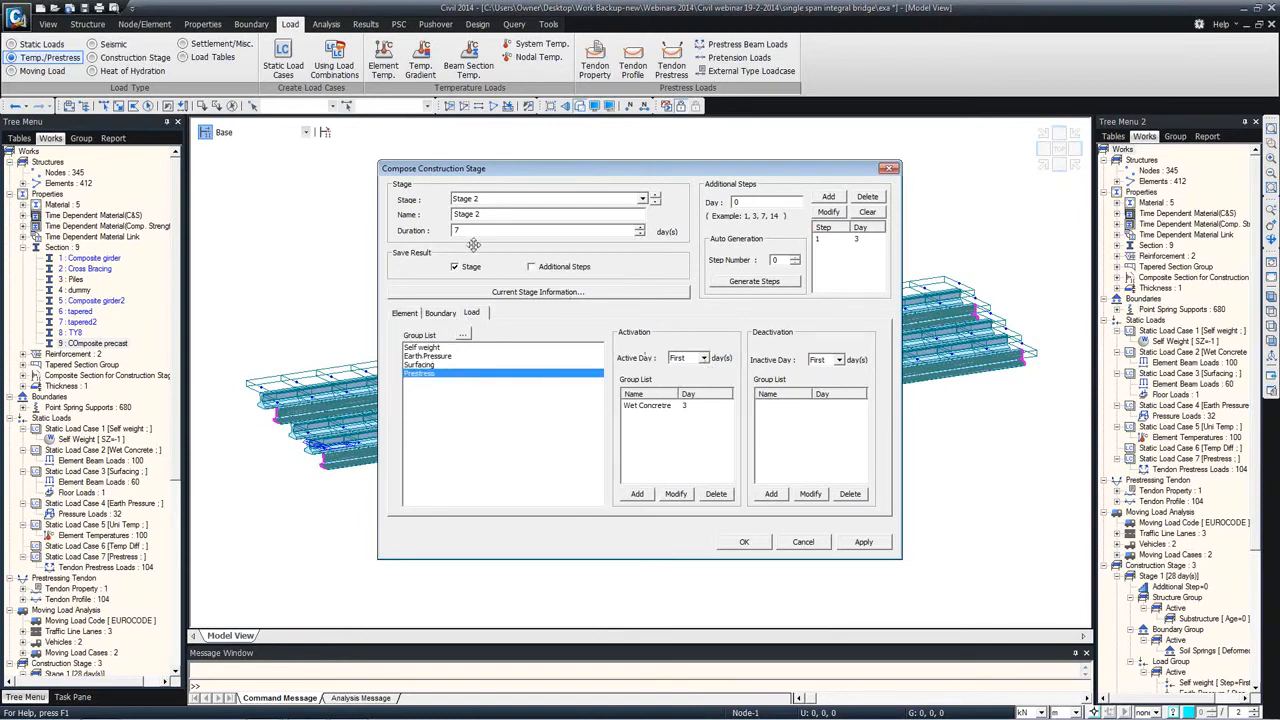
left_click(636, 494)
Step: Review the Steel girders age and the Prestress load activation in Stage 2, and leave the construction stages without saving the changes
left_click(405, 313)
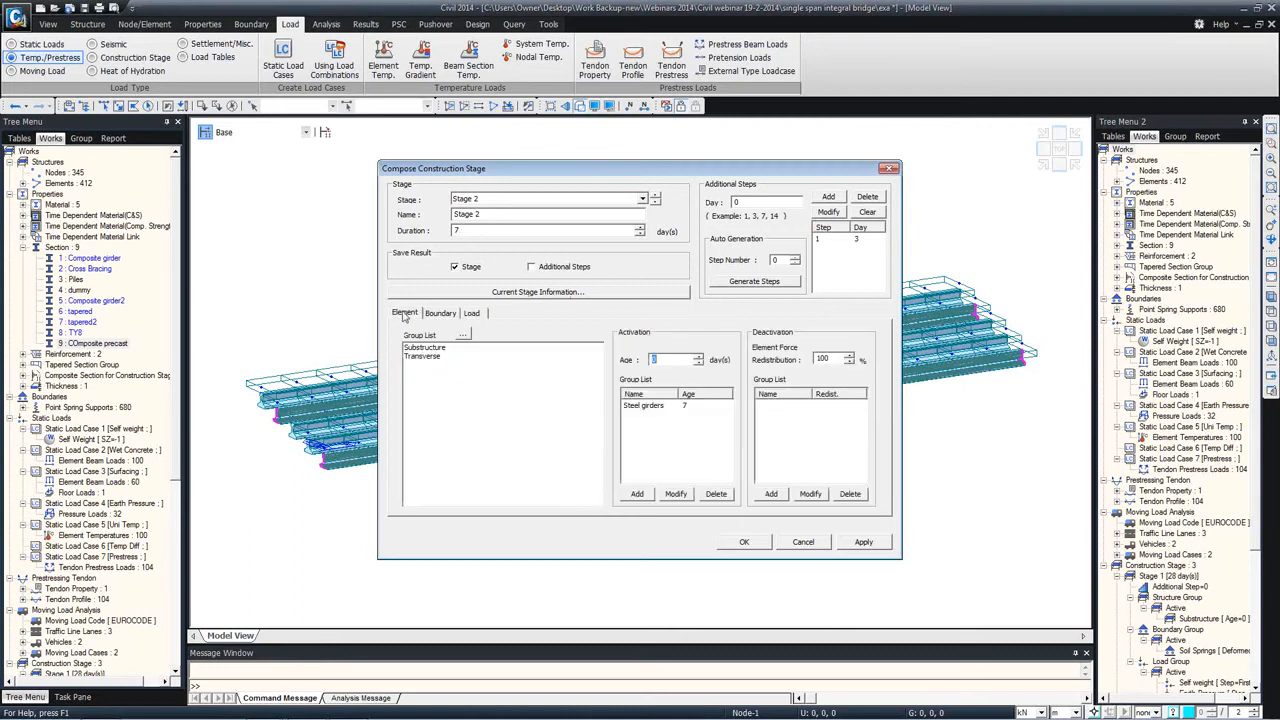
left_click(680, 406)
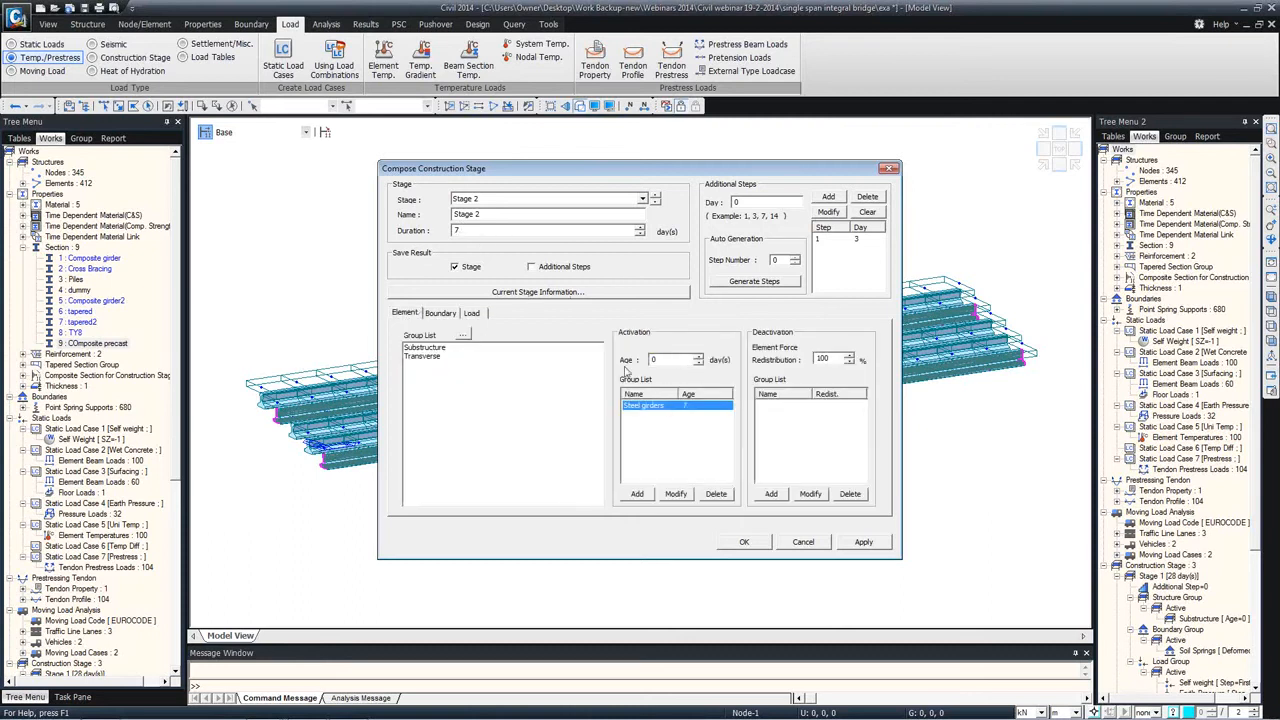
left_click(470, 313)
left_click(656, 416)
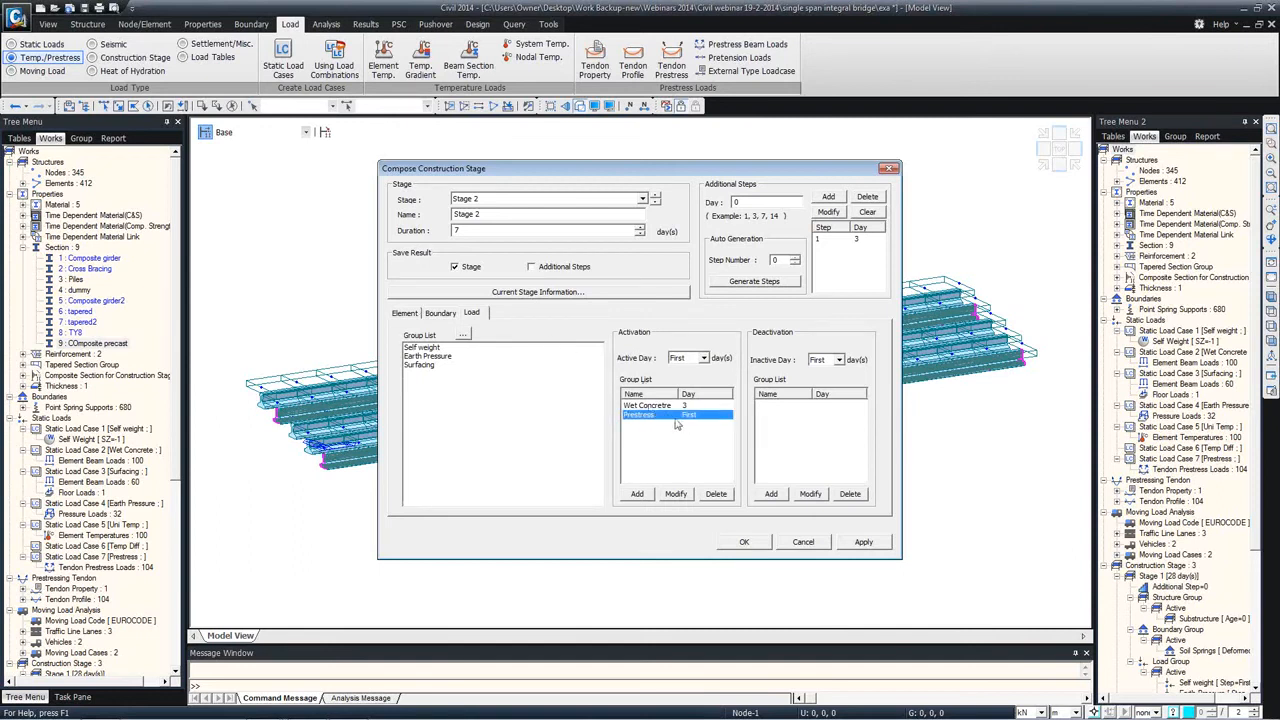
left_click(407, 316)
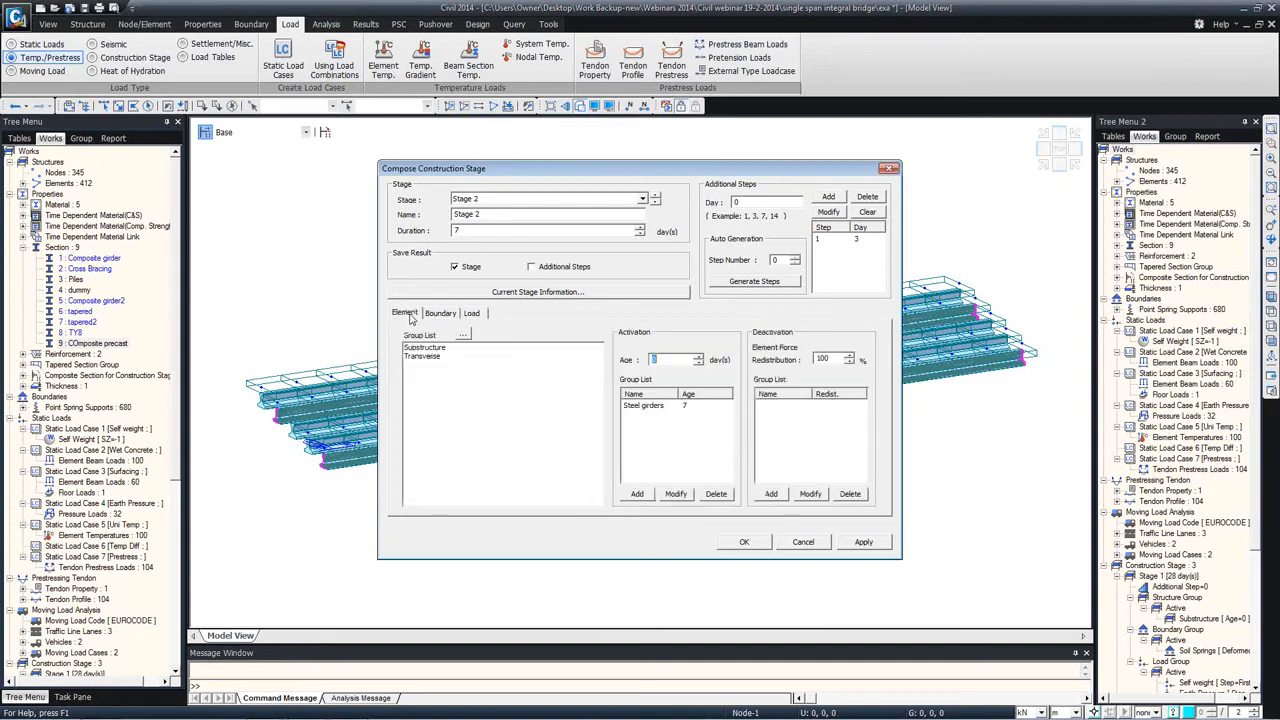
left_click(645, 410)
left_click(646, 359)
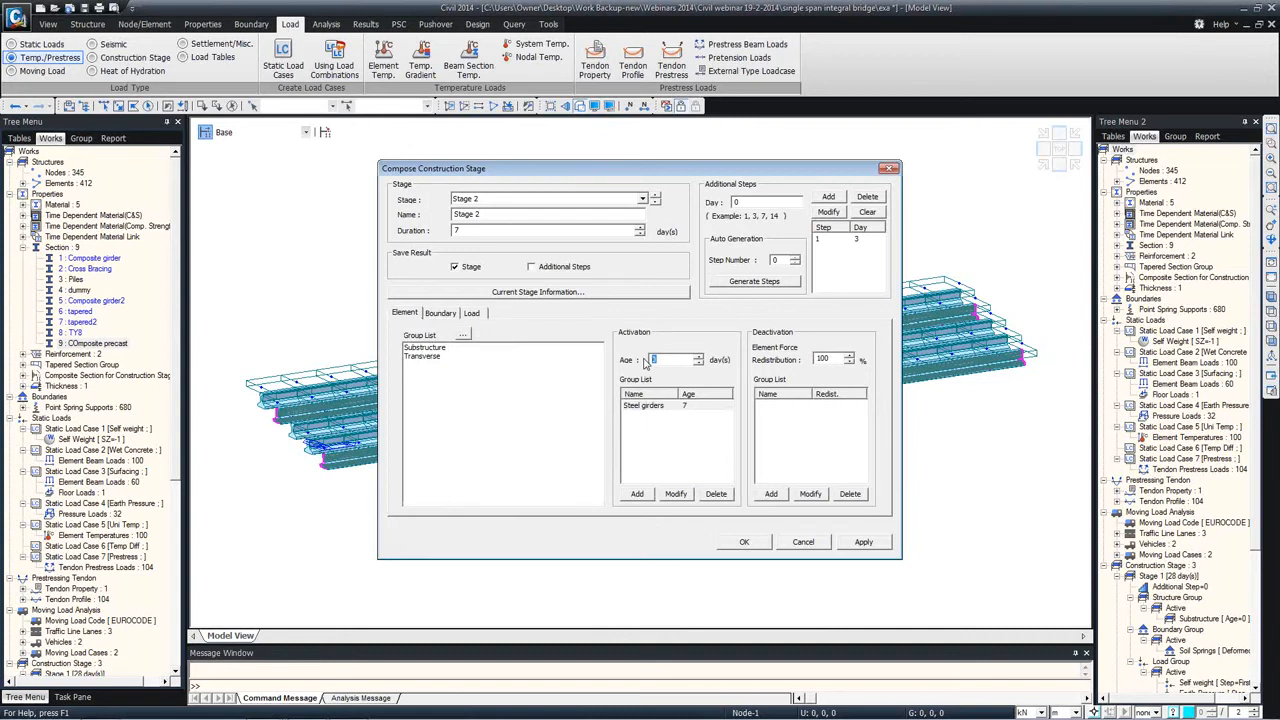
left_click(684, 407)
left_click(818, 545)
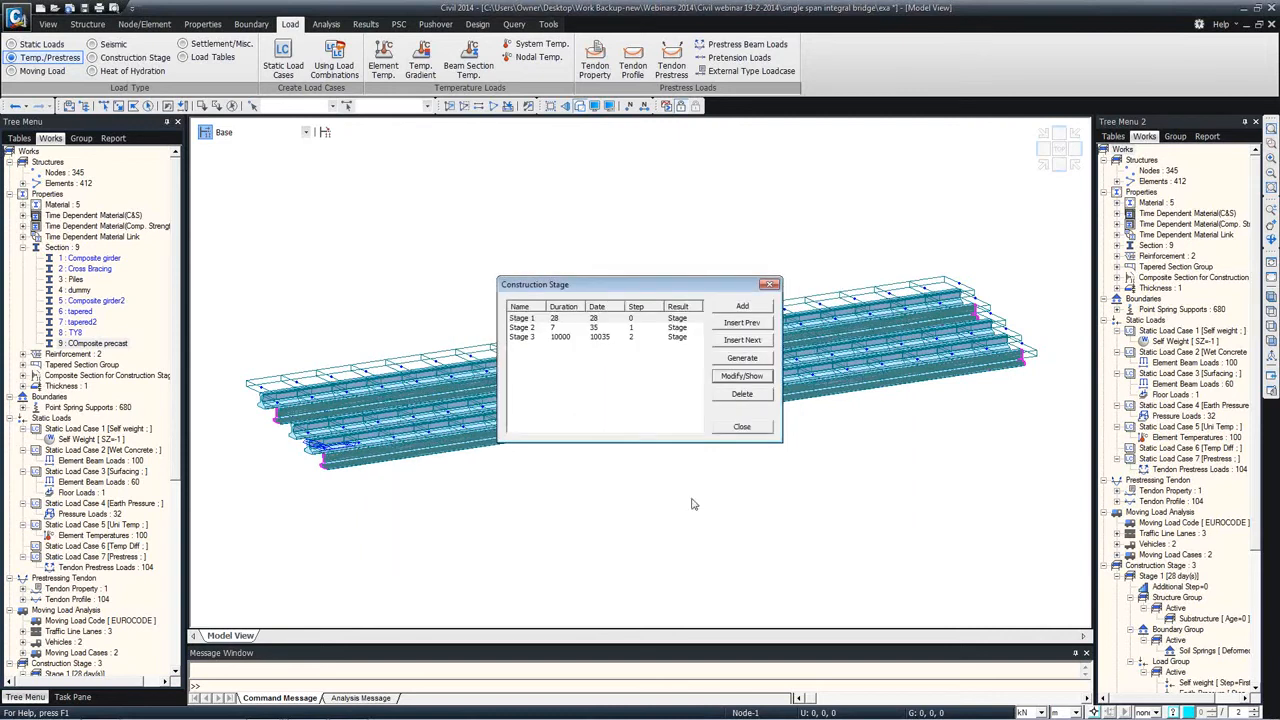
left_click(738, 424)
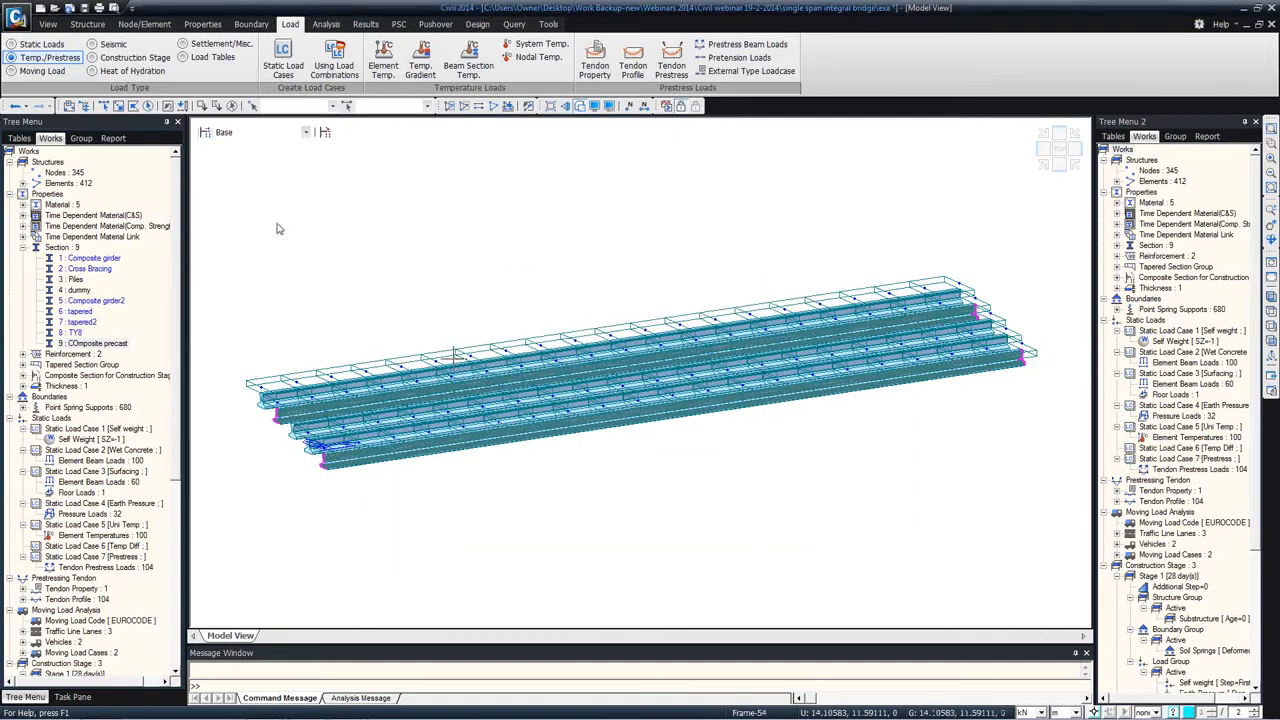
Step: Review the material choices, composite stages and ages of the Stage 2 composite section's construction sequence, and leave it without changes
left_click(326, 133)
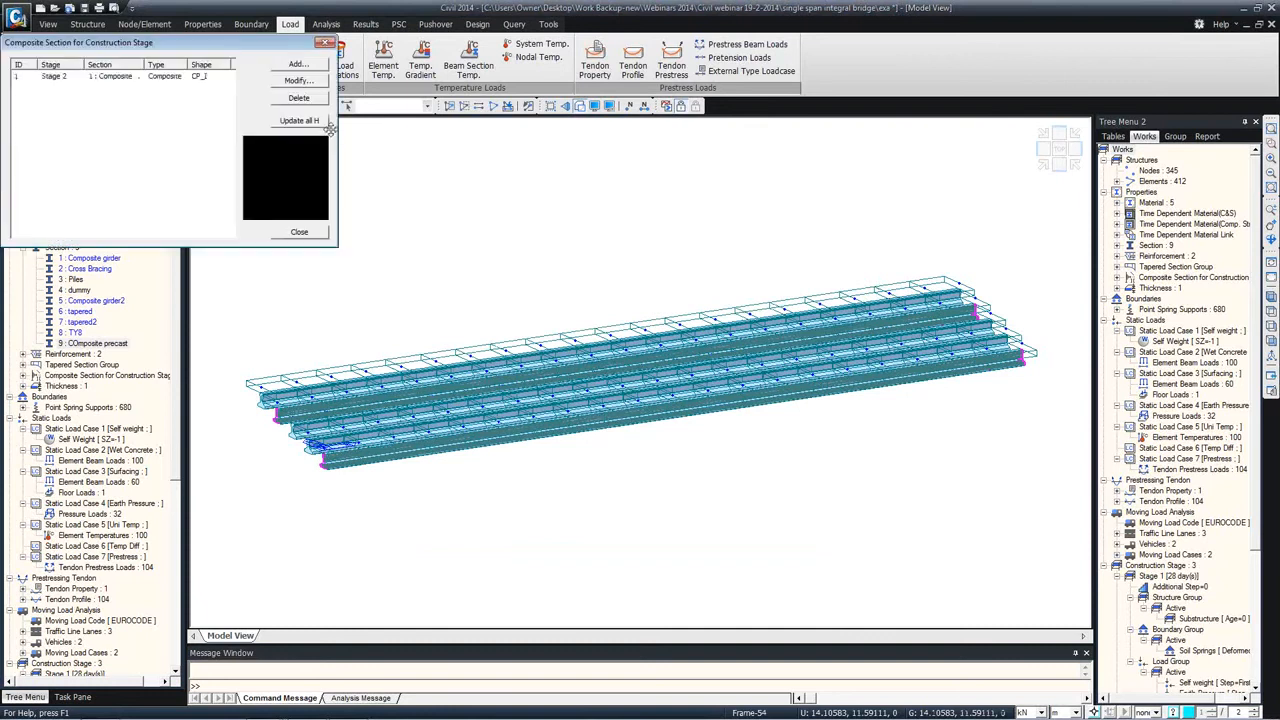
left_click(195, 78)
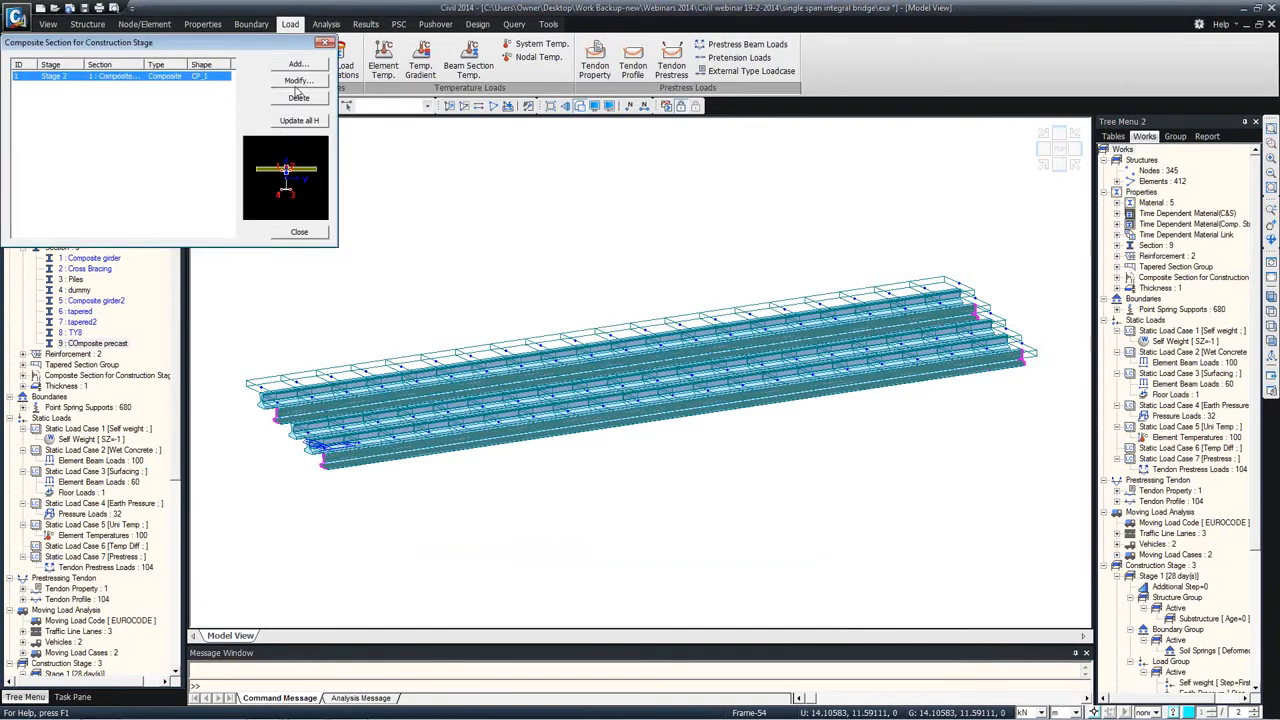
left_click(296, 81)
left_click(107, 424)
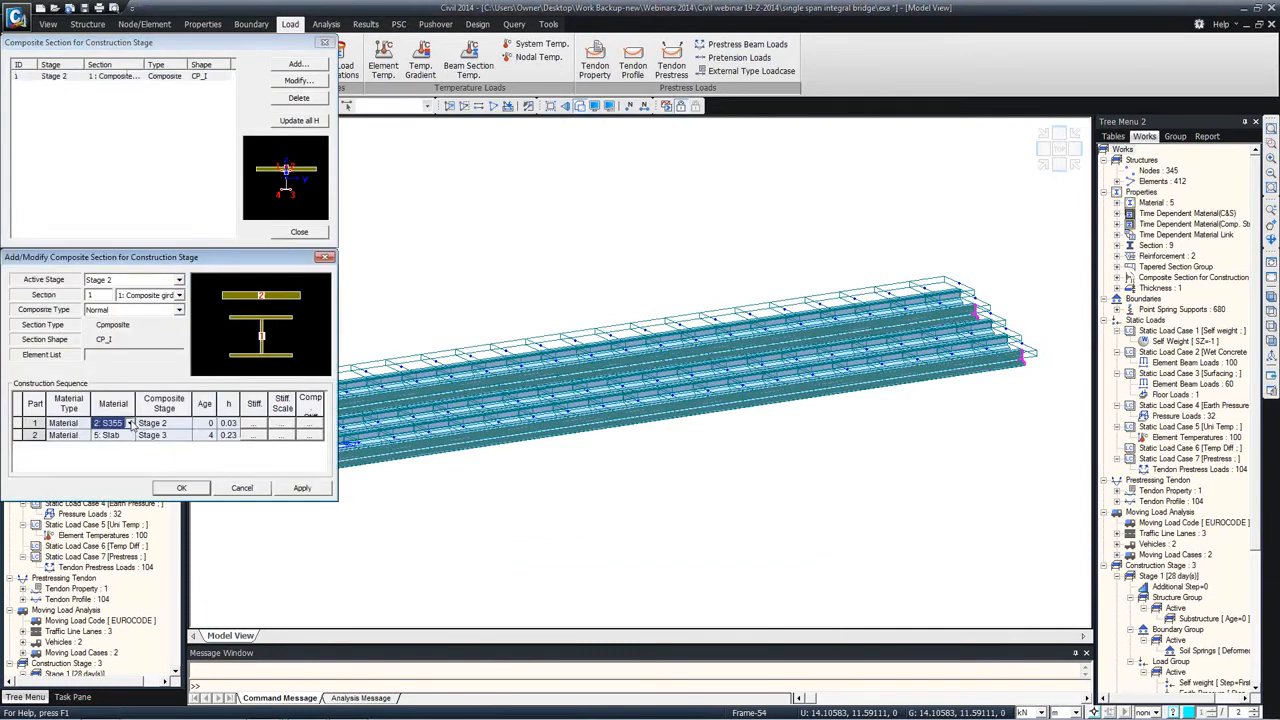
left_click(108, 424)
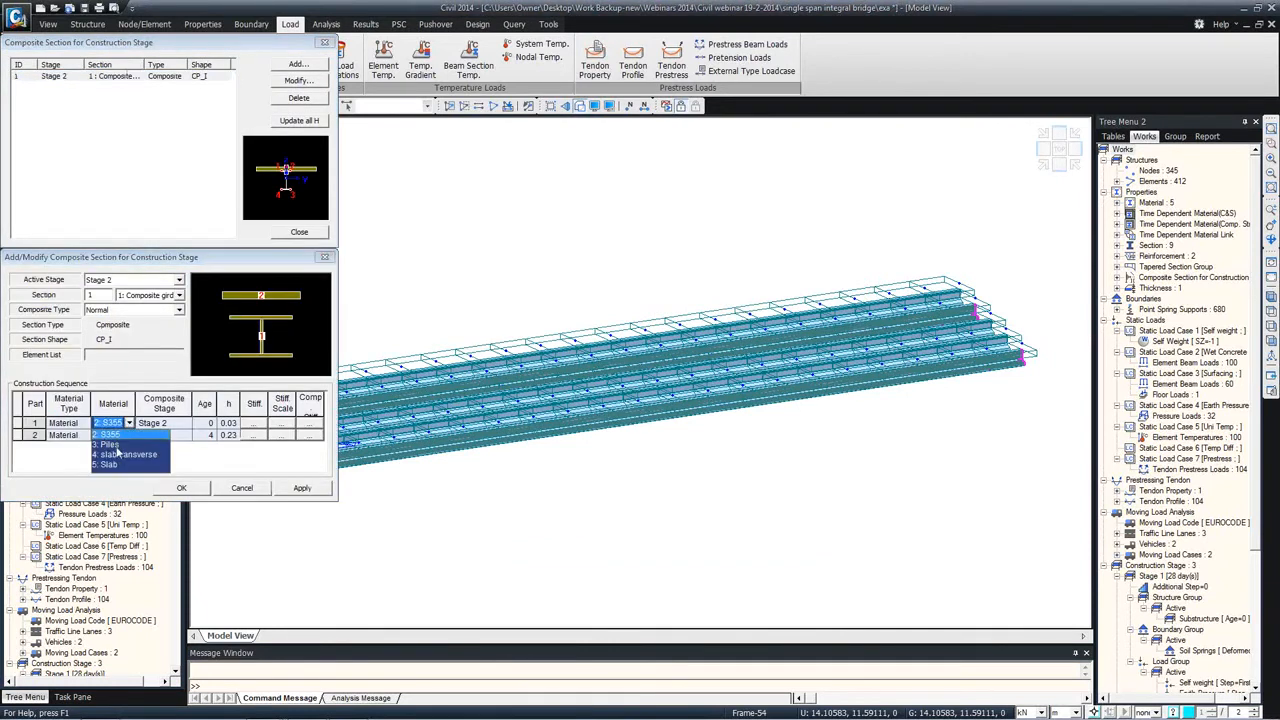
left_click(78, 443)
left_click(127, 438)
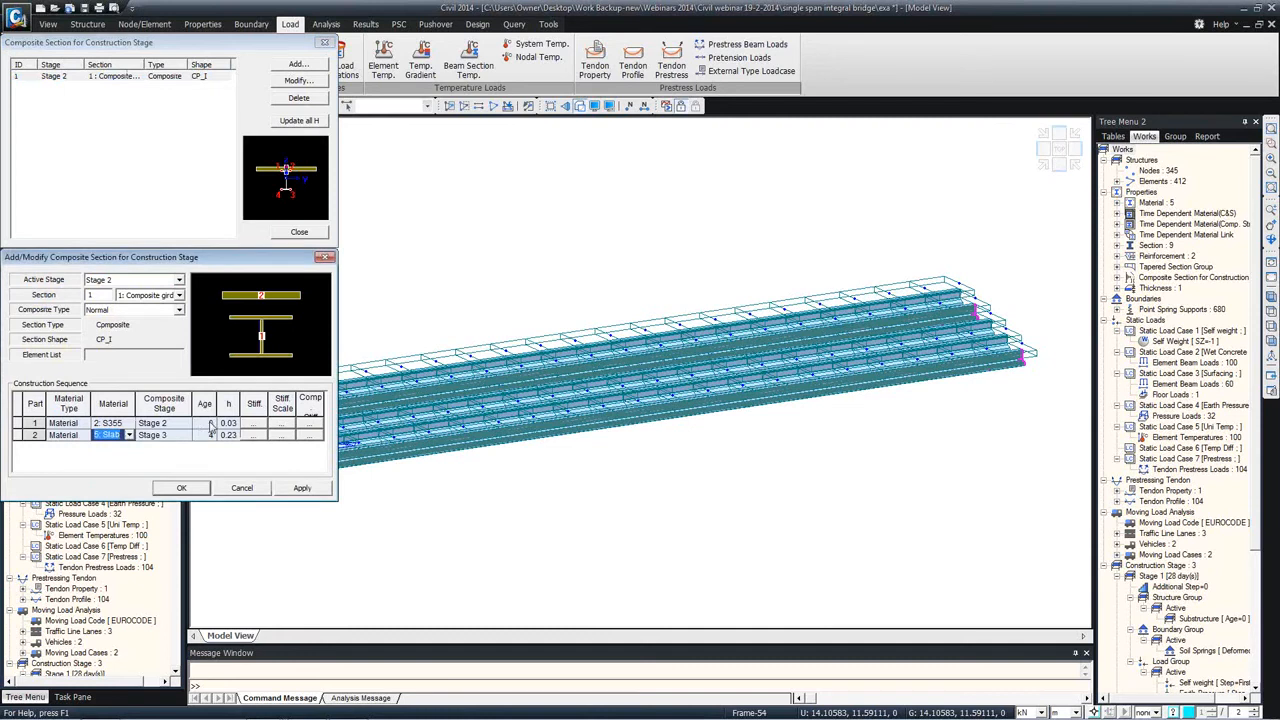
left_click(325, 258)
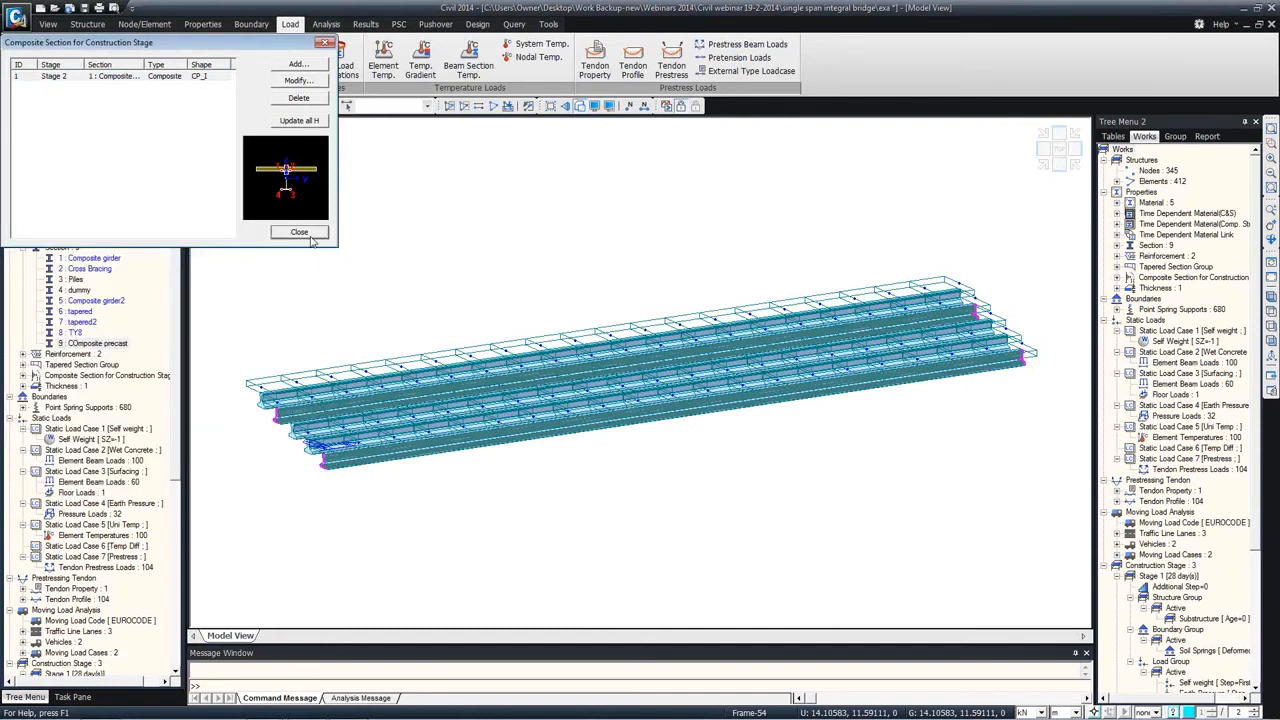
left_click(324, 42)
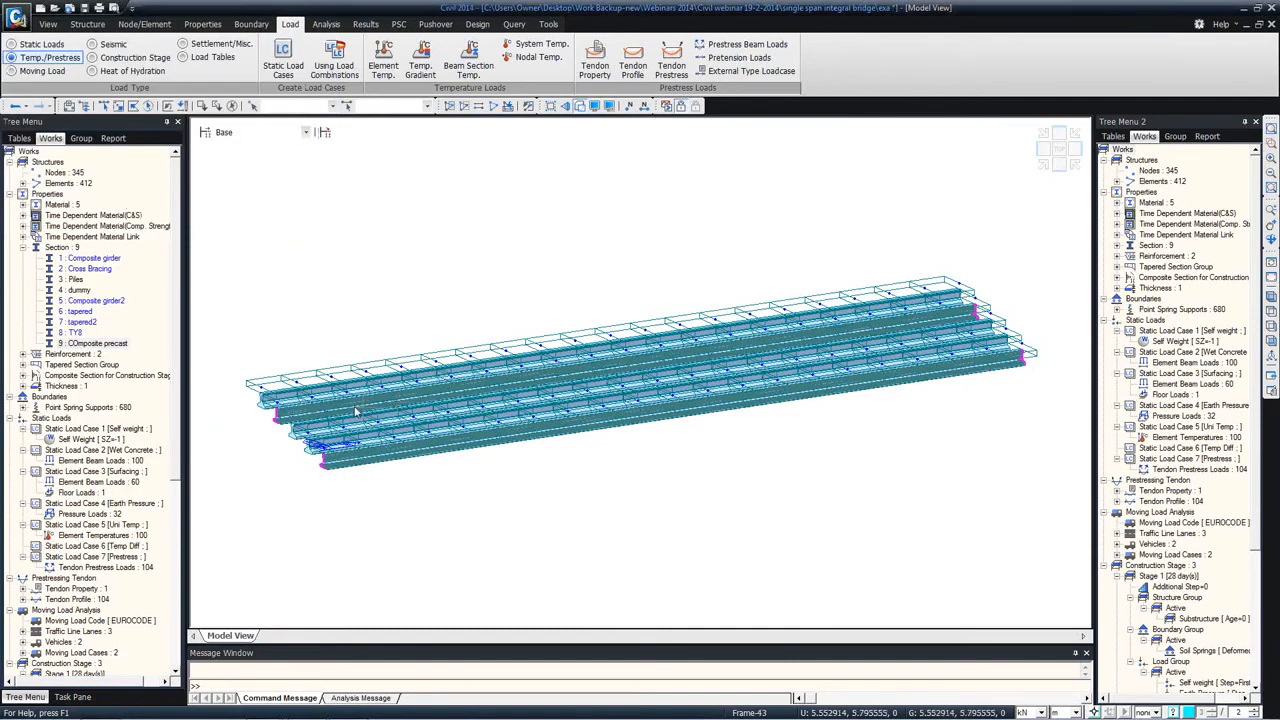
Step: Open construction Stage 1 for modification and set its duration to 7 days
middle_click_drag(437, 356, 434, 368, "ctrl")
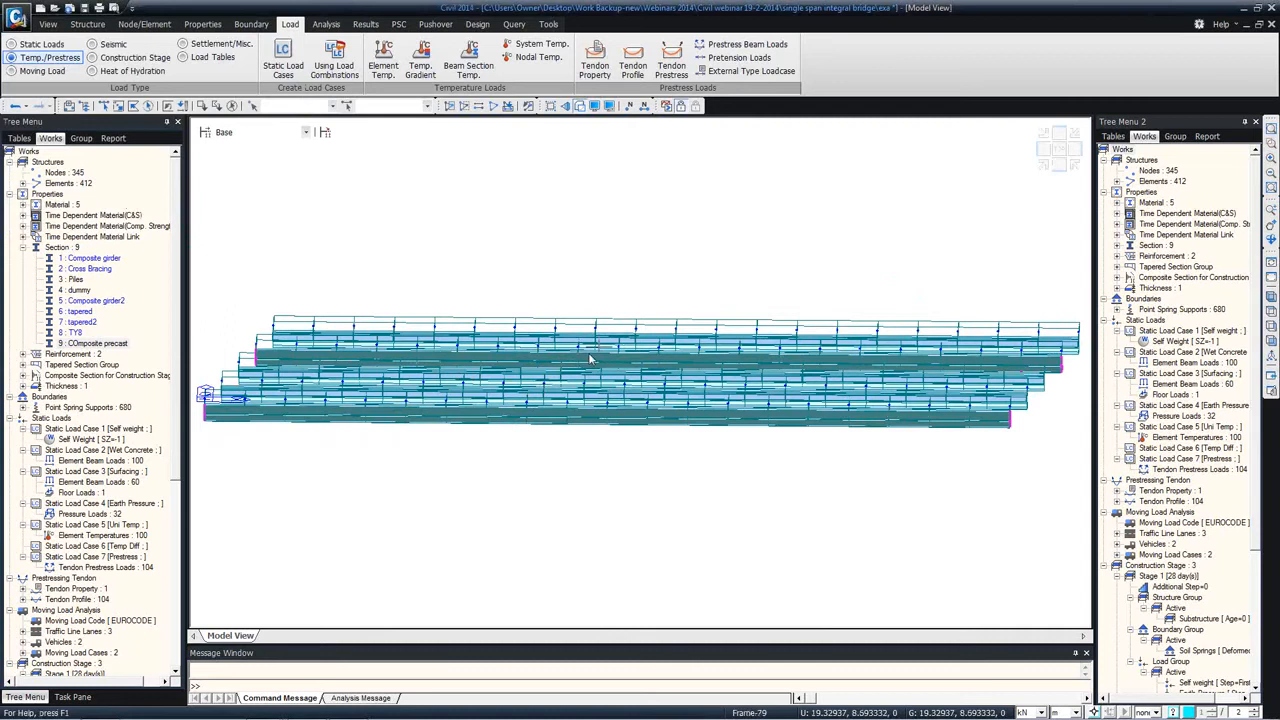
mouse_move(590, 358)
left_click(204, 134)
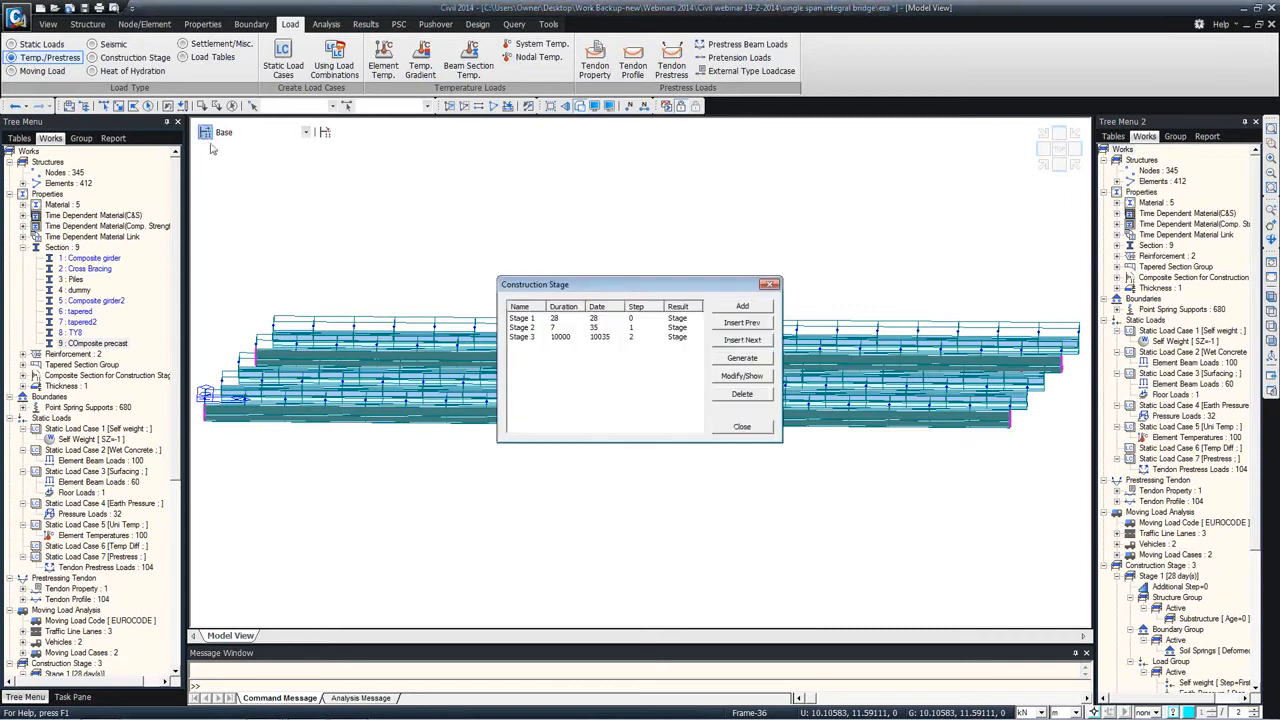
left_click(561, 319)
left_click(742, 376)
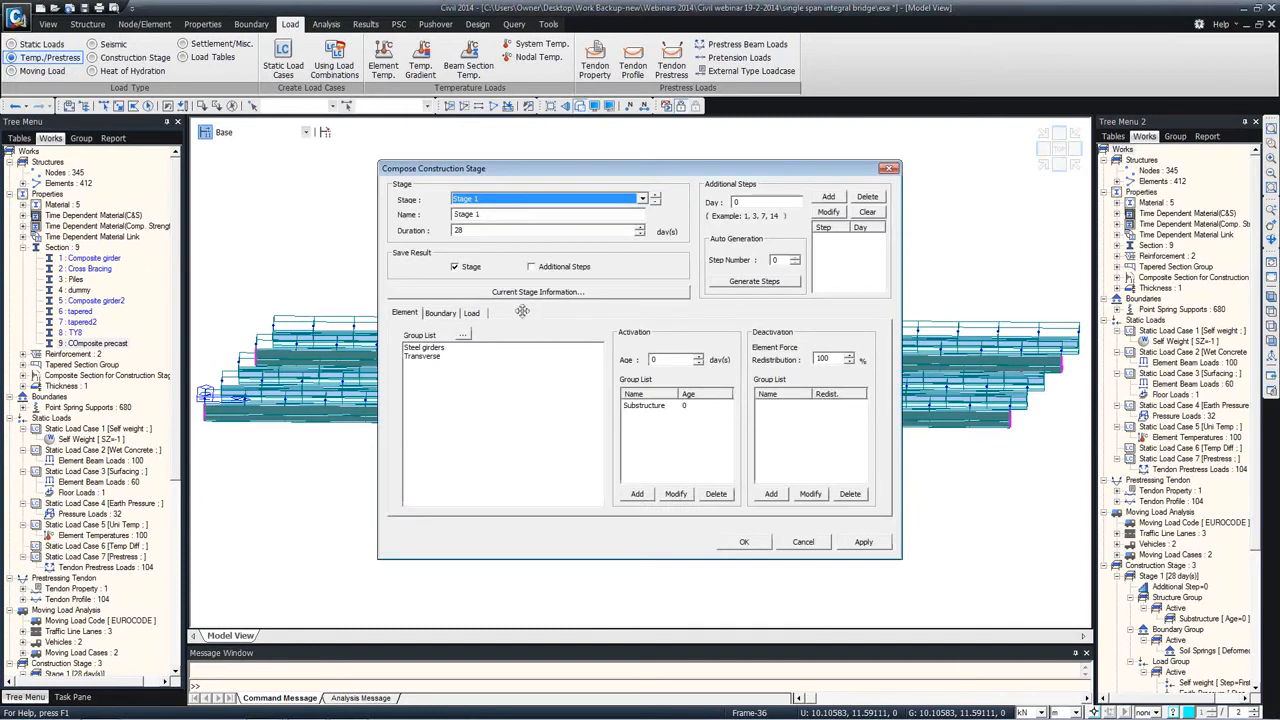
double_click(470, 230)
type("7")
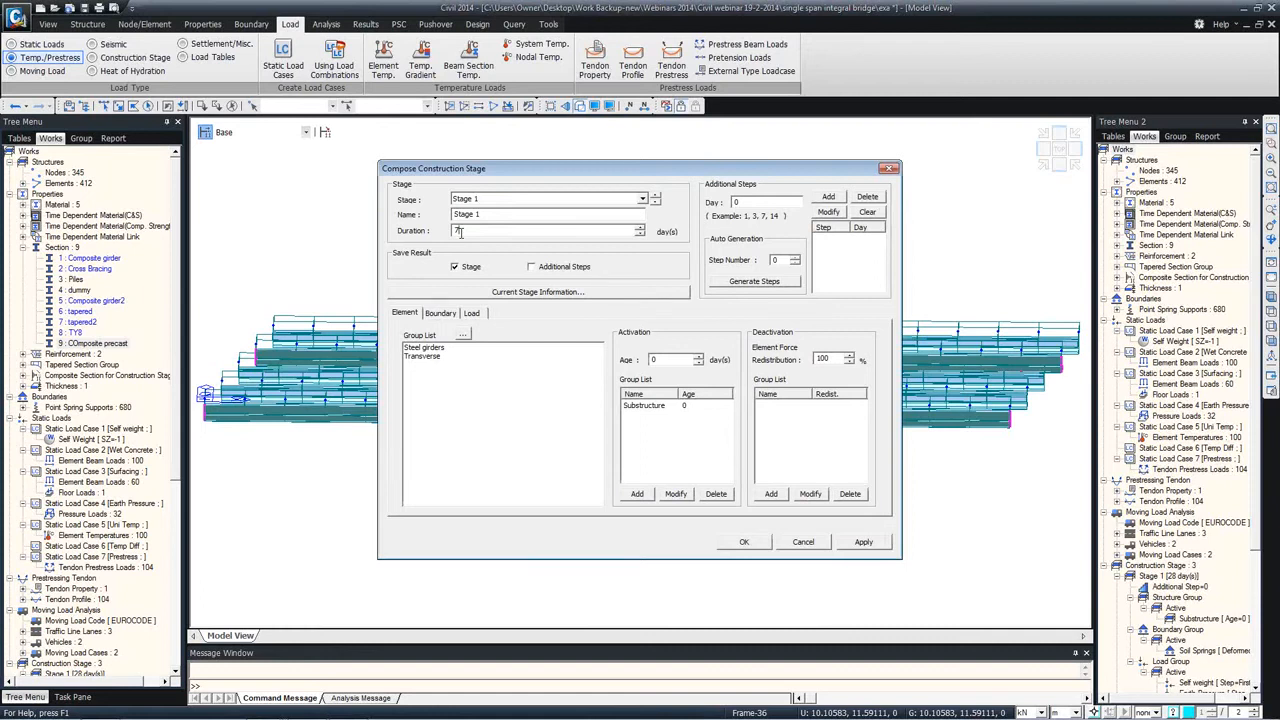
Step: Set the activation age of the Substructure element group in Stage 1 to 5 days, and leave the construction stages without saving
left_click(676, 406)
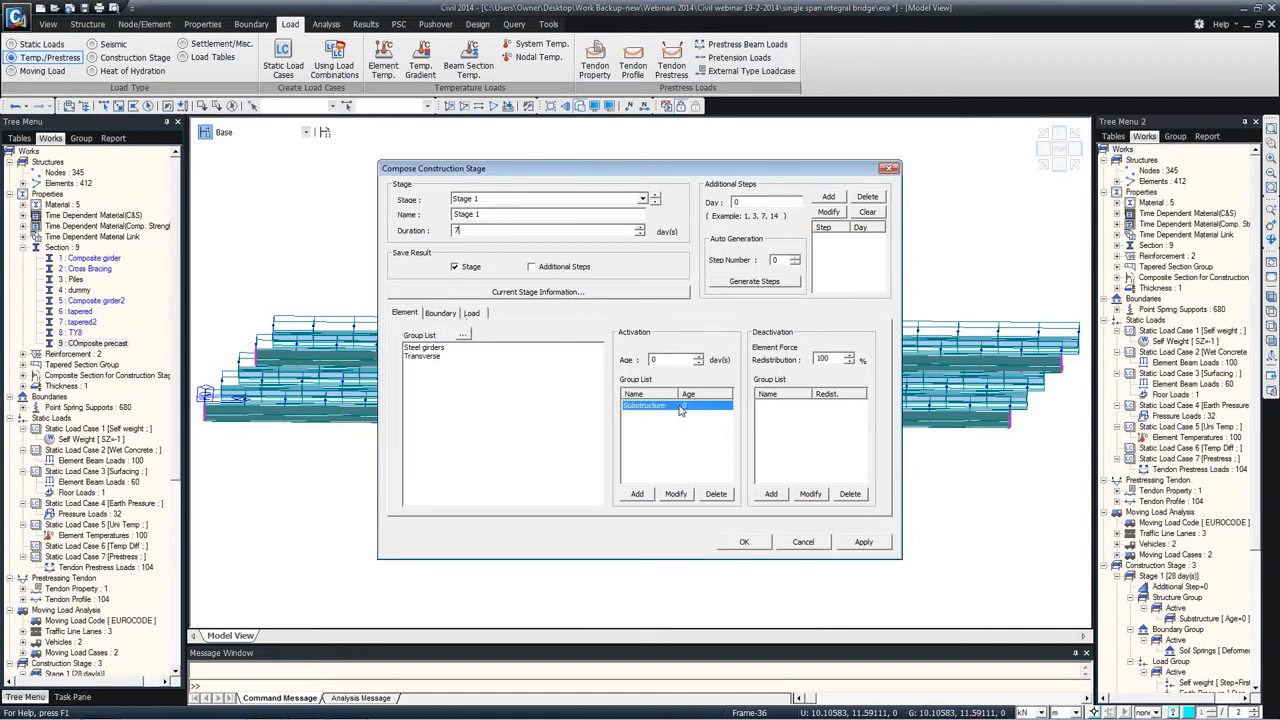
double_click(462, 231)
left_click(678, 410)
left_click(471, 229)
double_click(467, 229)
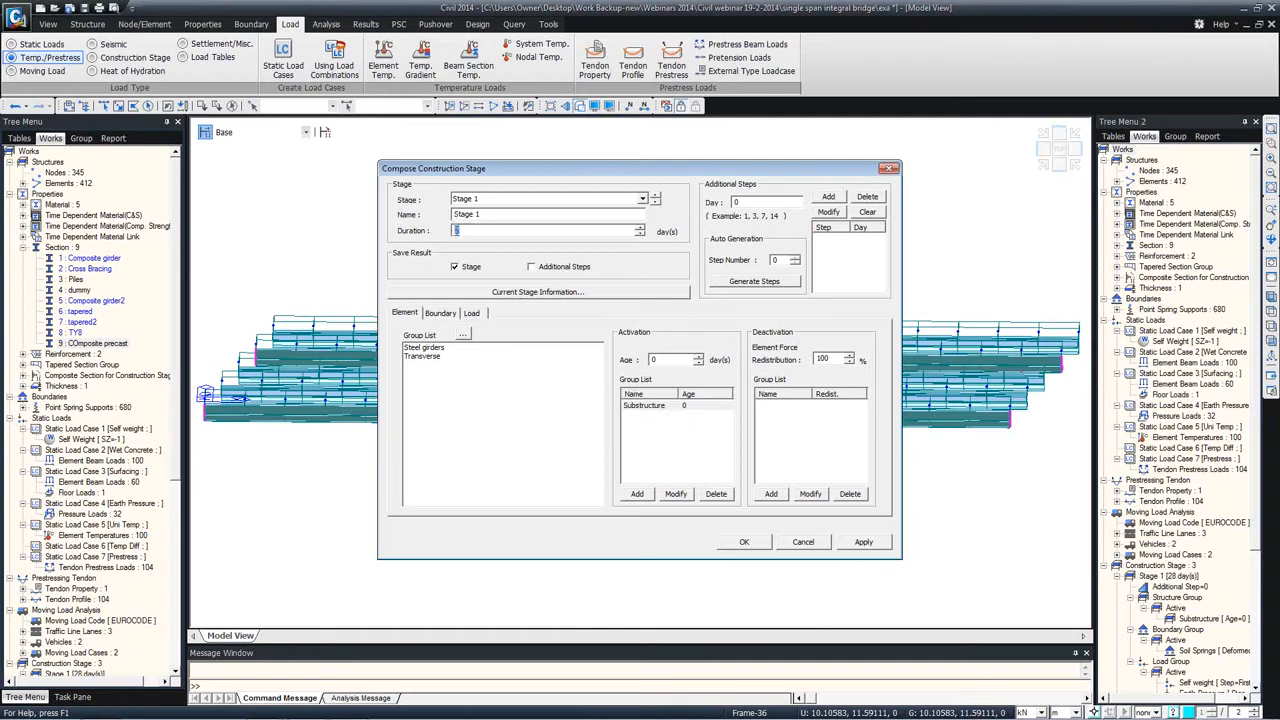
type("5")
left_click(678, 494)
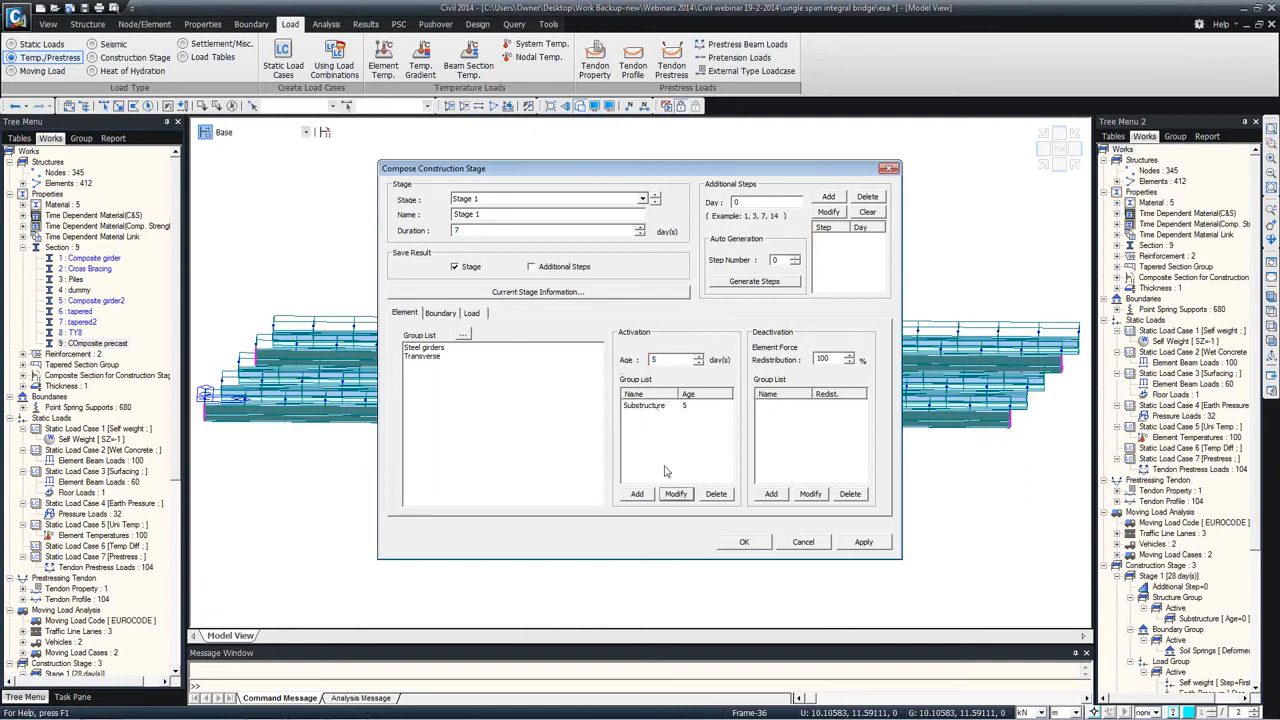
left_click(670, 405)
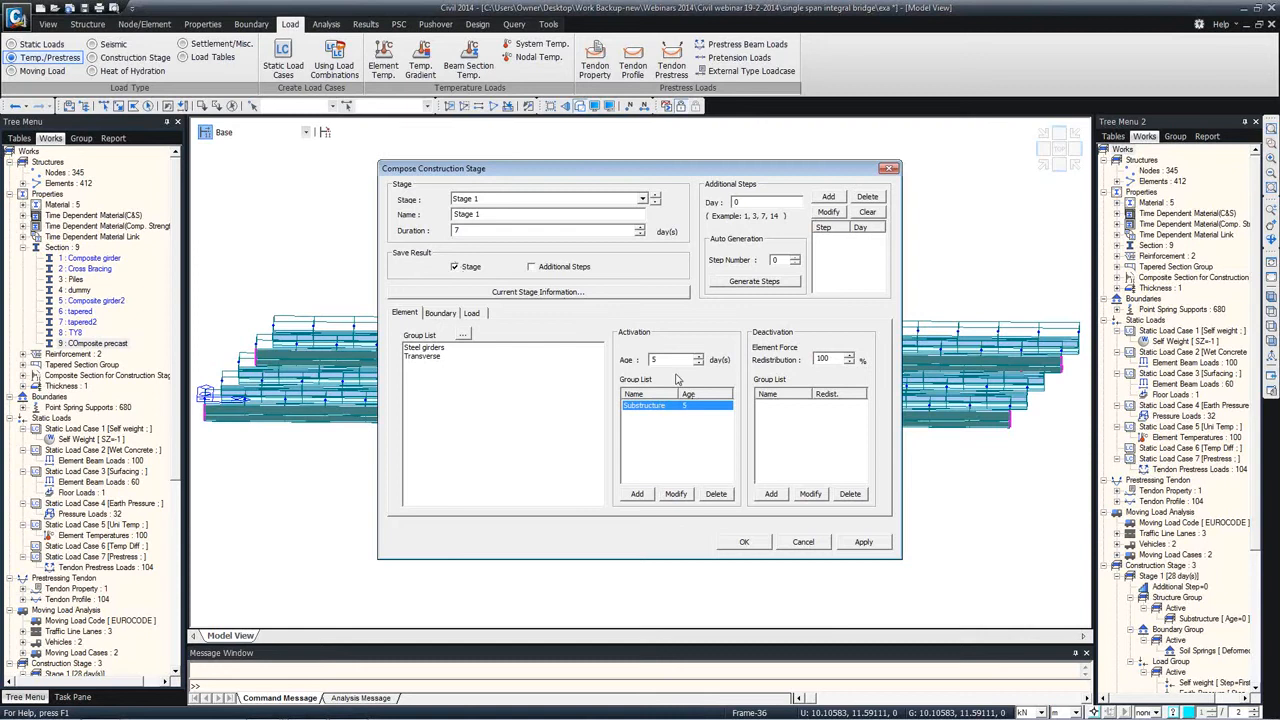
left_click(744, 541)
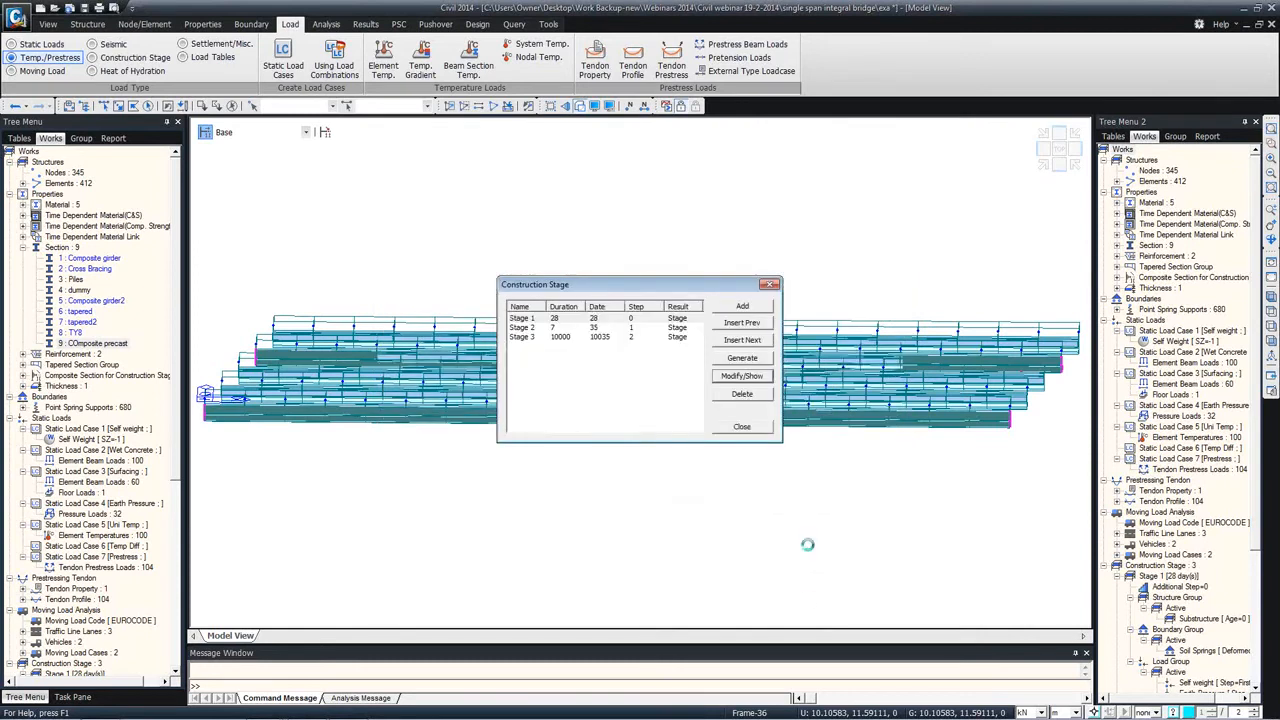
left_click(741, 428)
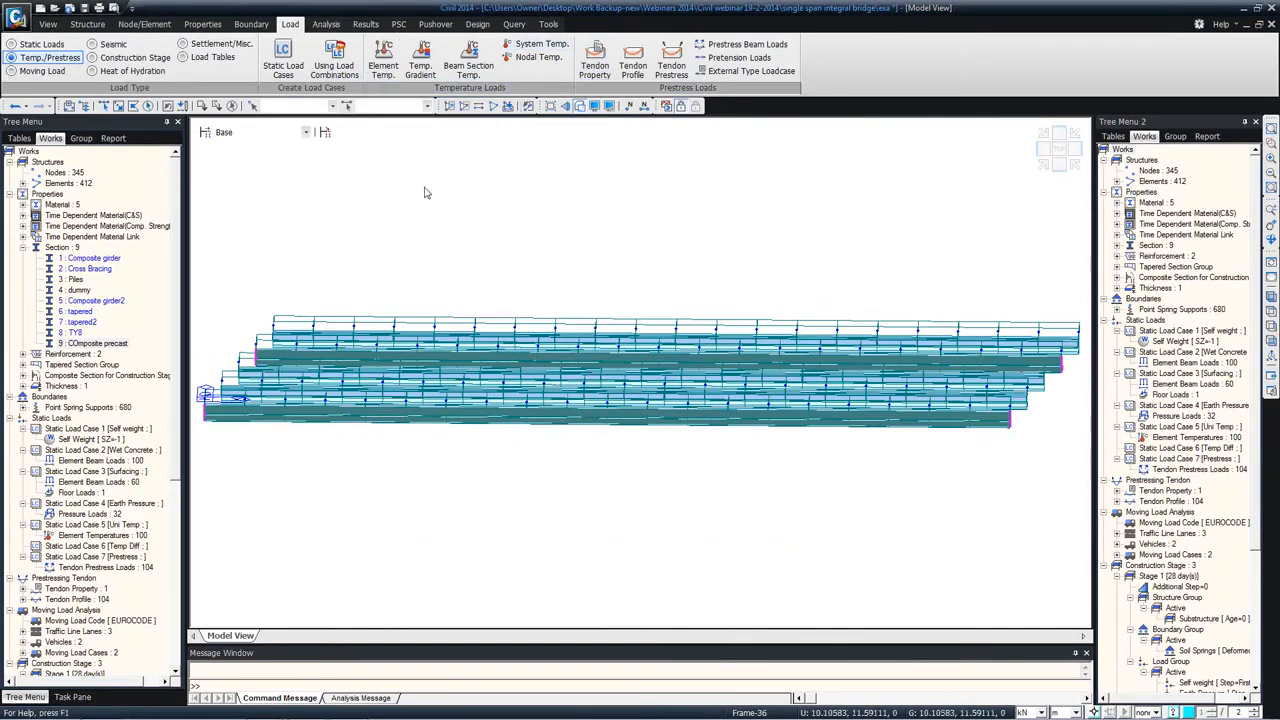
Step: View the girder deck model at an oblique angle, and switch to the Midas Civil Webinar presentation in PowerPoint
middle_click_drag(395, 324, 486, 350, "ctrl")
middle_click_drag(487, 329, 449, 333, "ctrl")
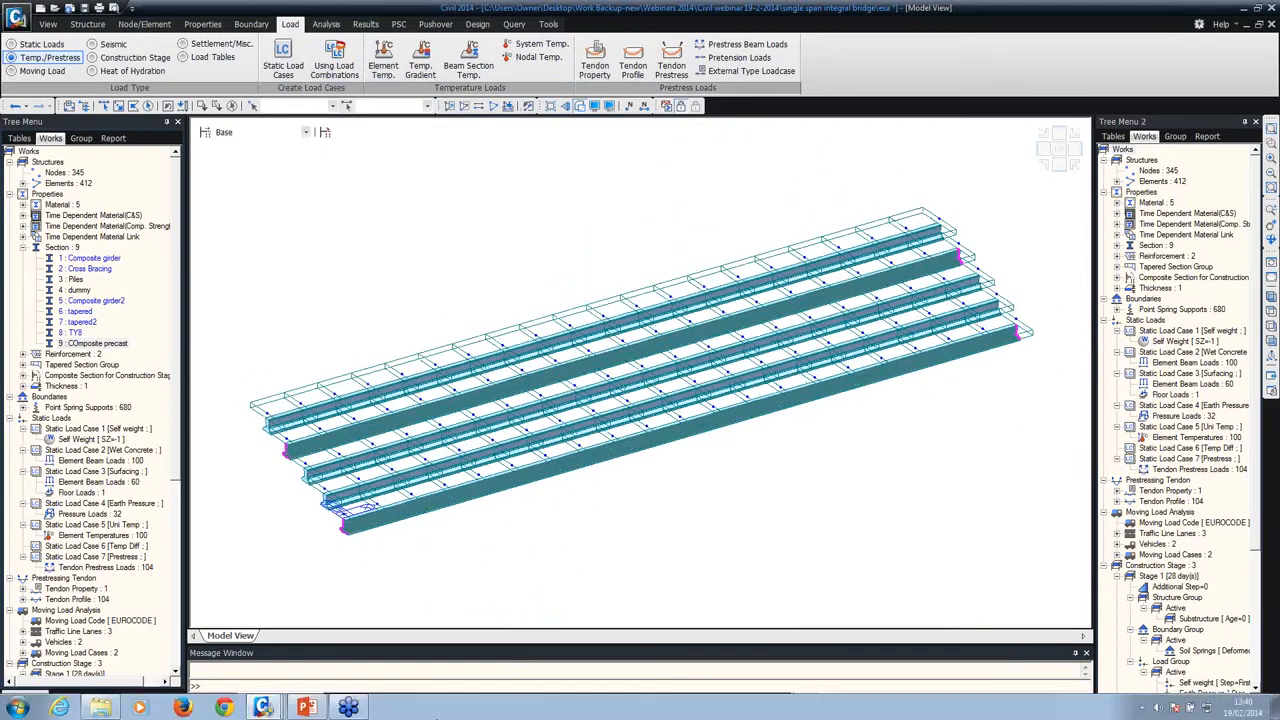
mouse_move(305, 708)
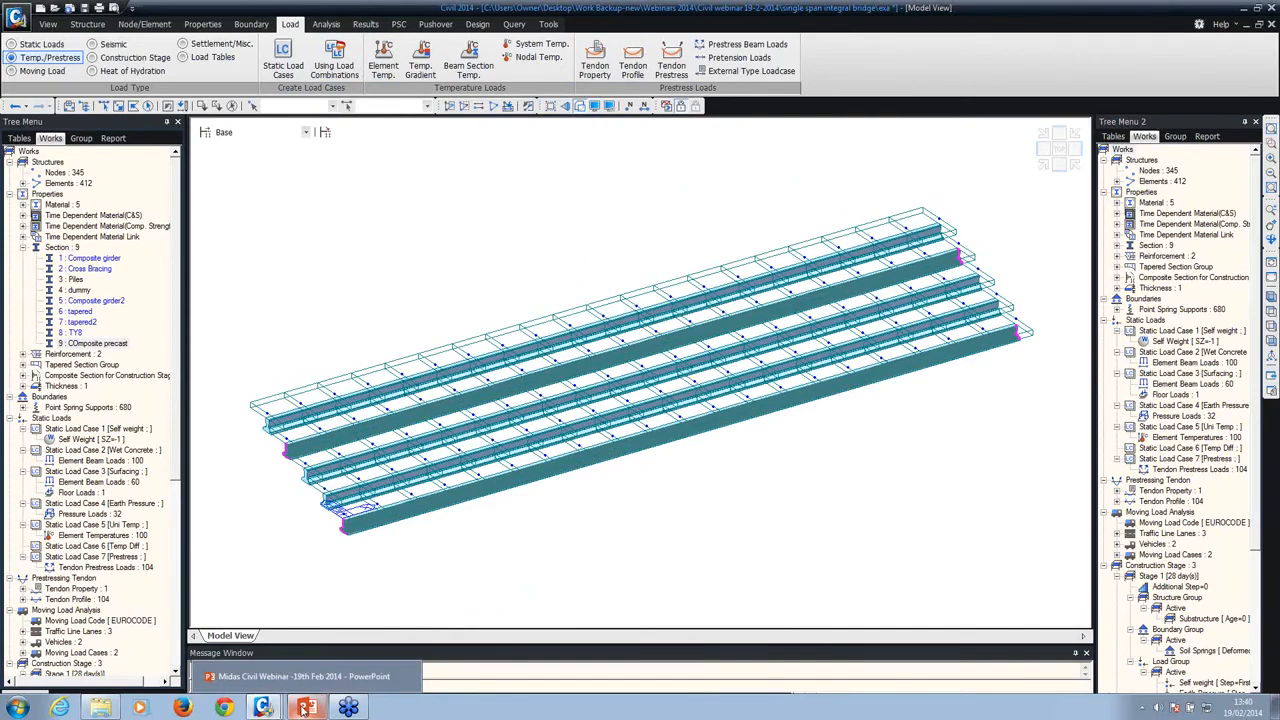
left_click(305, 677)
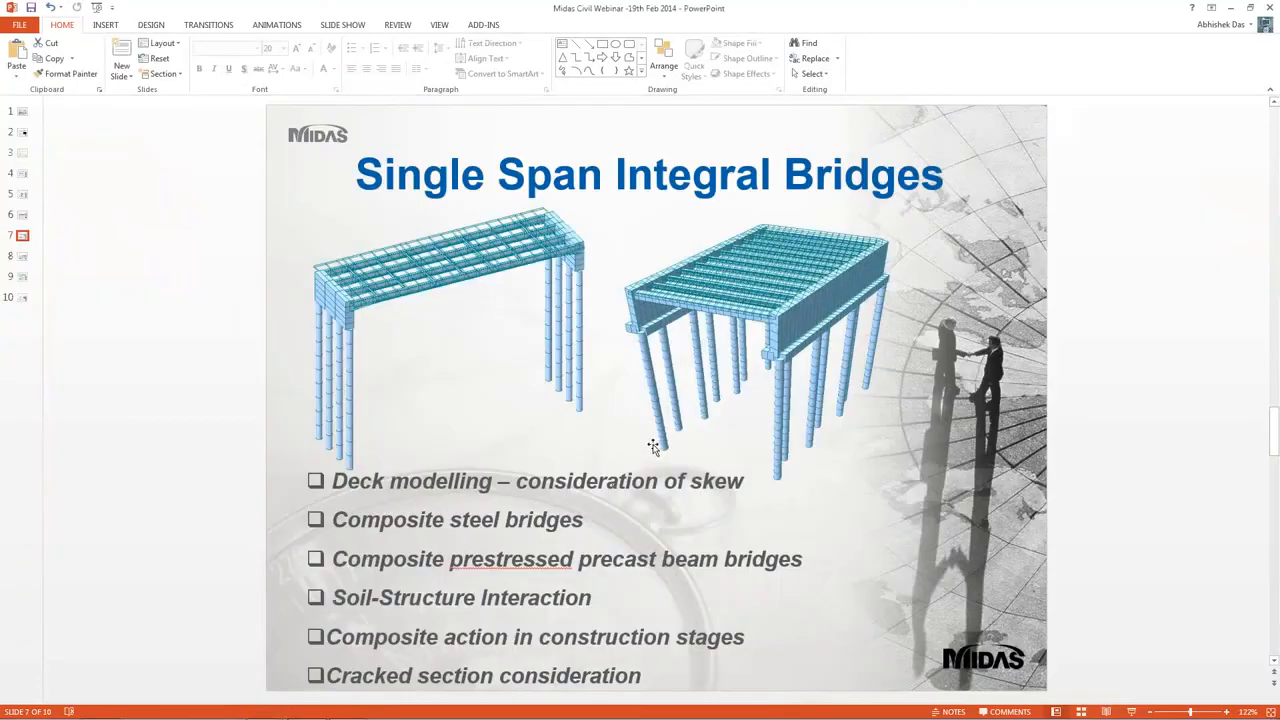
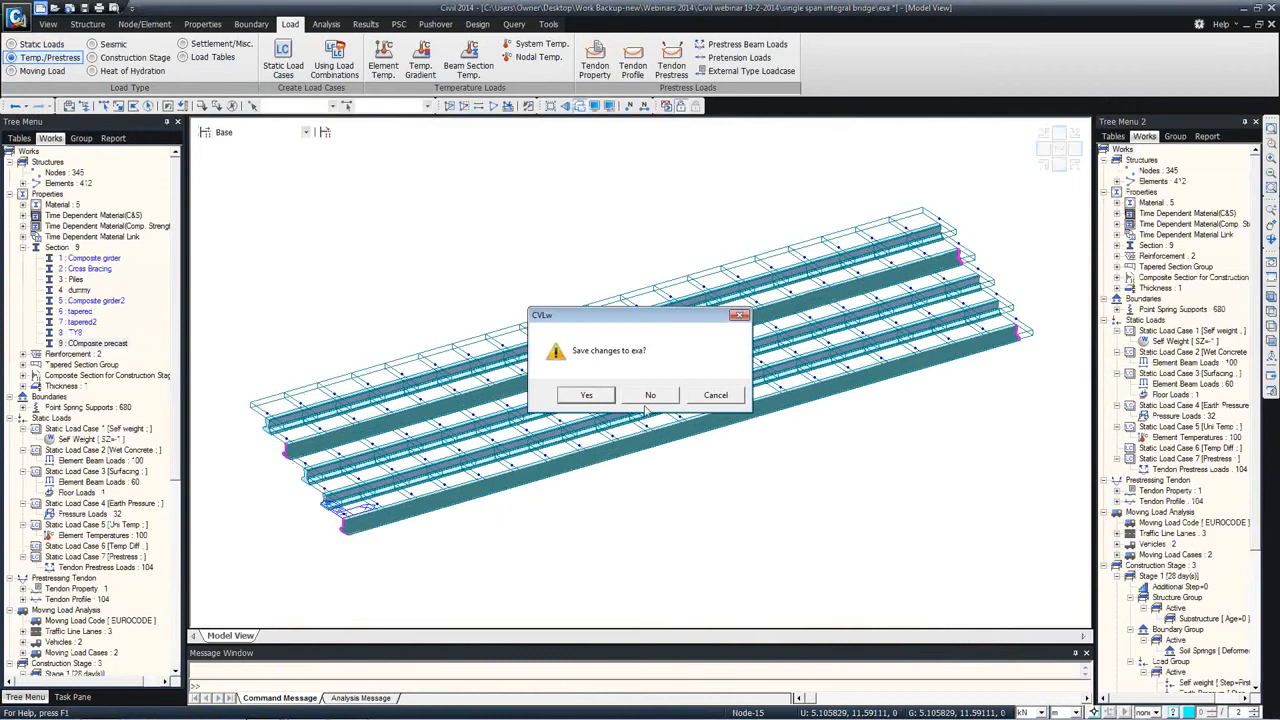
Step: Start a new project without saving the changes to exa, and create a node at the origin 0, 0, 0
left_click(646, 396)
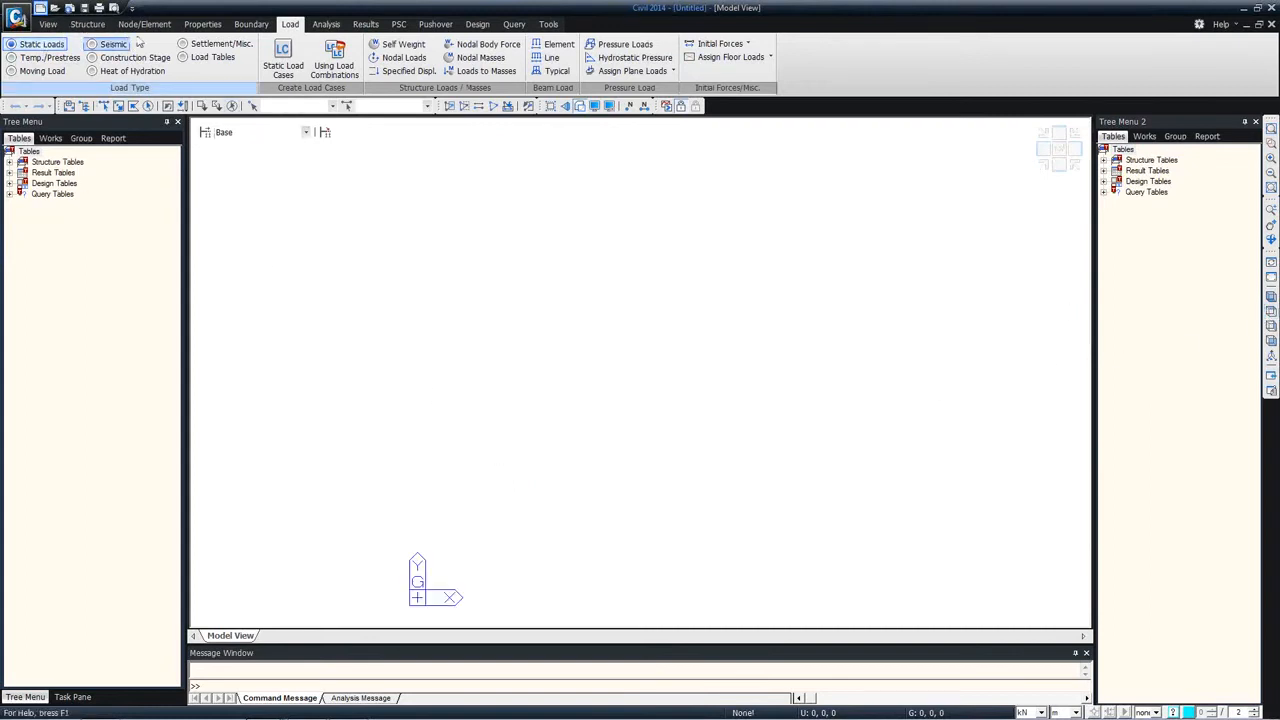
left_click(86, 25)
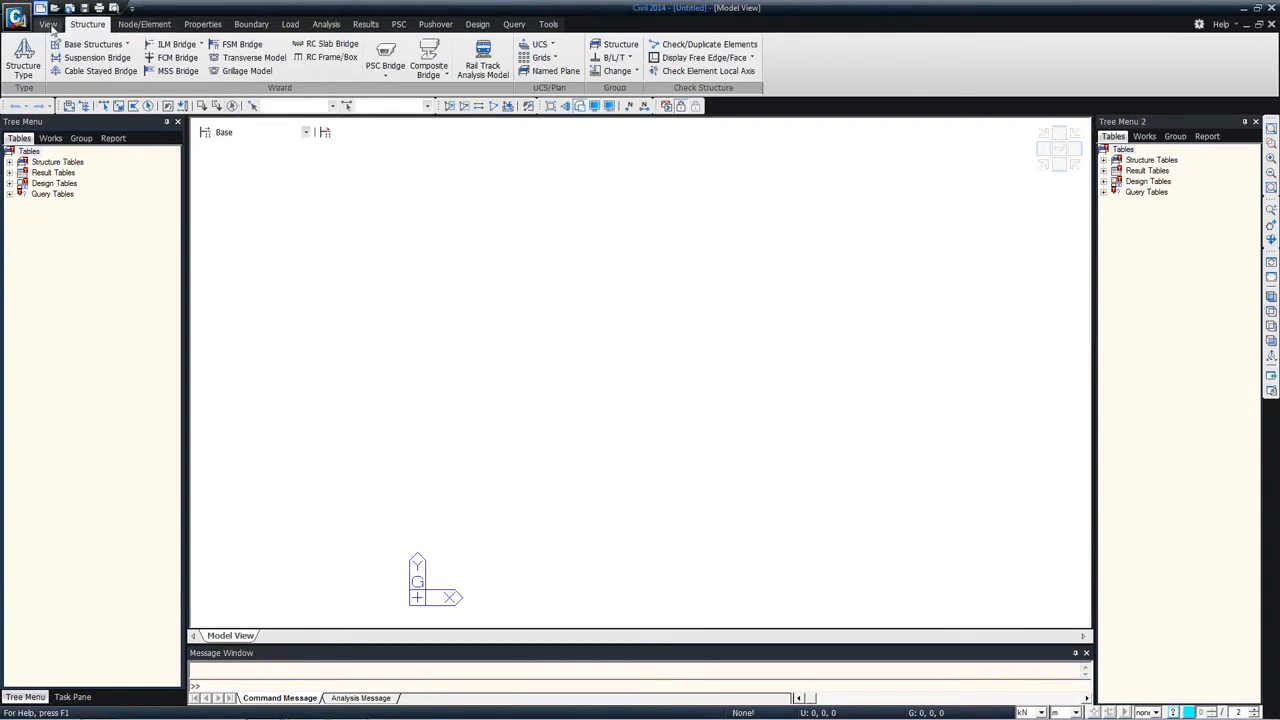
left_click(48, 24)
left_click(130, 26)
left_click(19, 62)
left_click(80, 338)
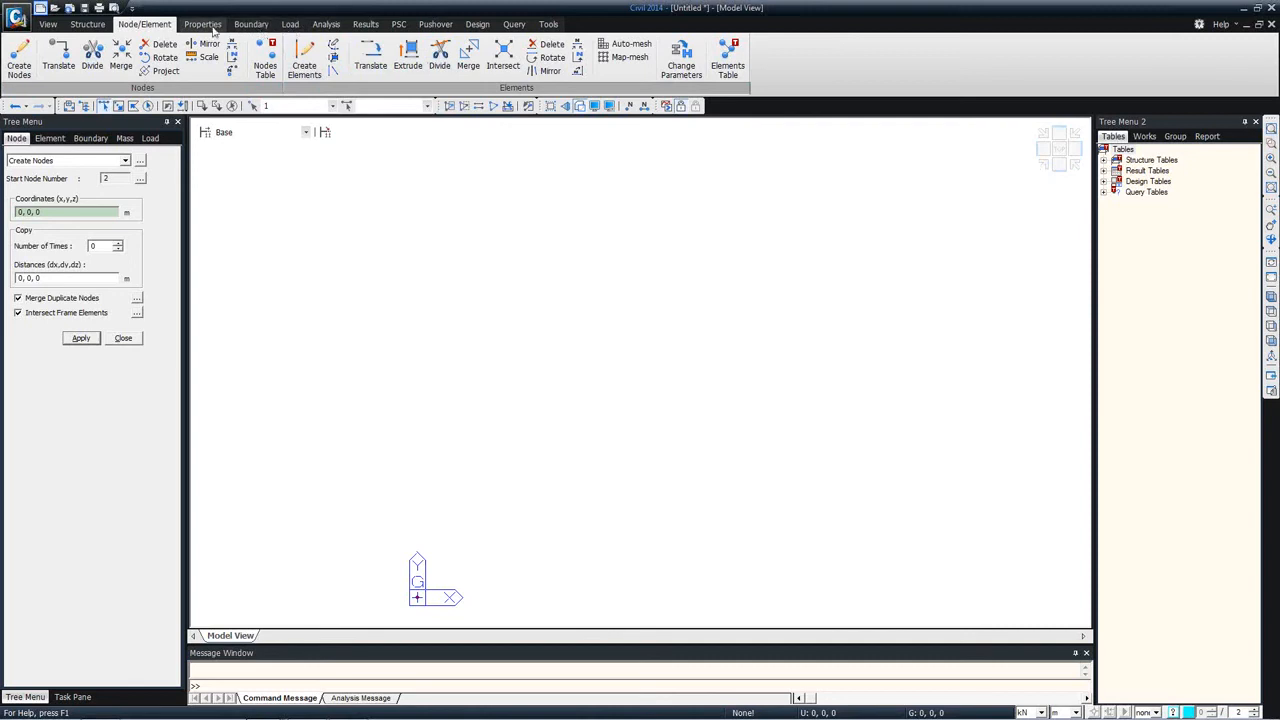
Step: Extrude the origin node into beam elements along the x-axis at unequal distances of 94, 3, 3, 3, 3 m
left_click(398, 62)
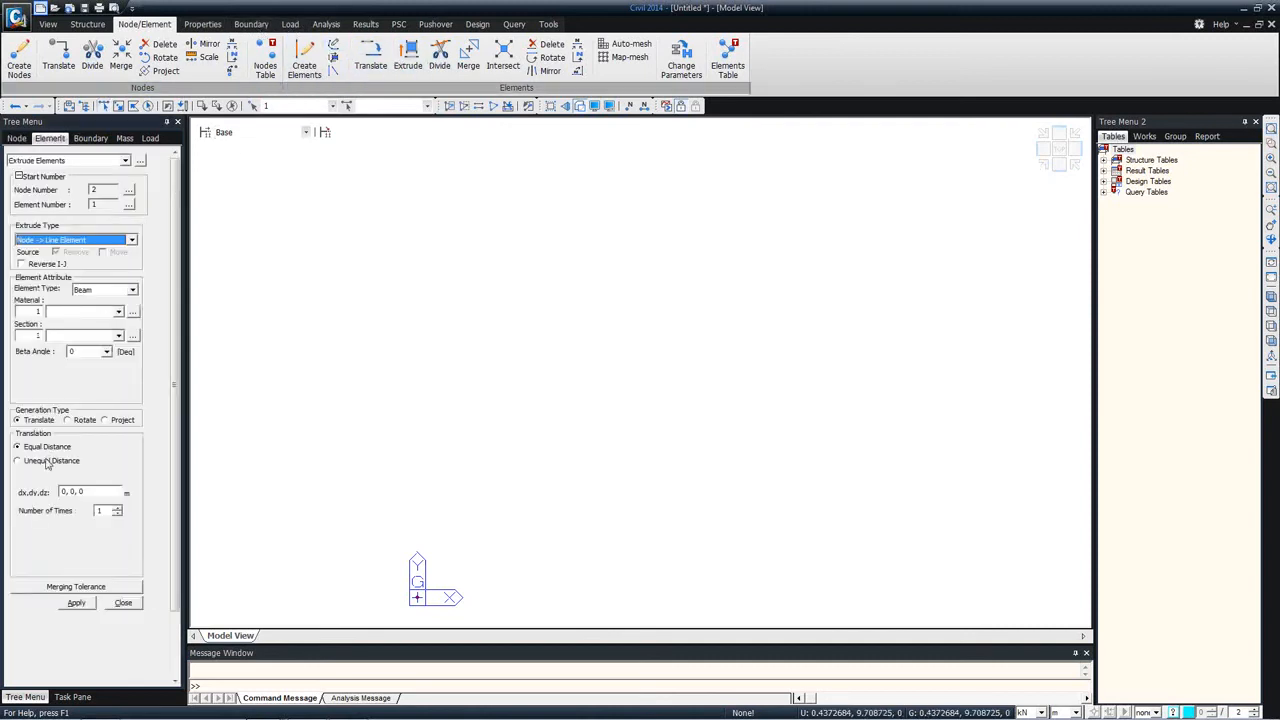
left_click(44, 461)
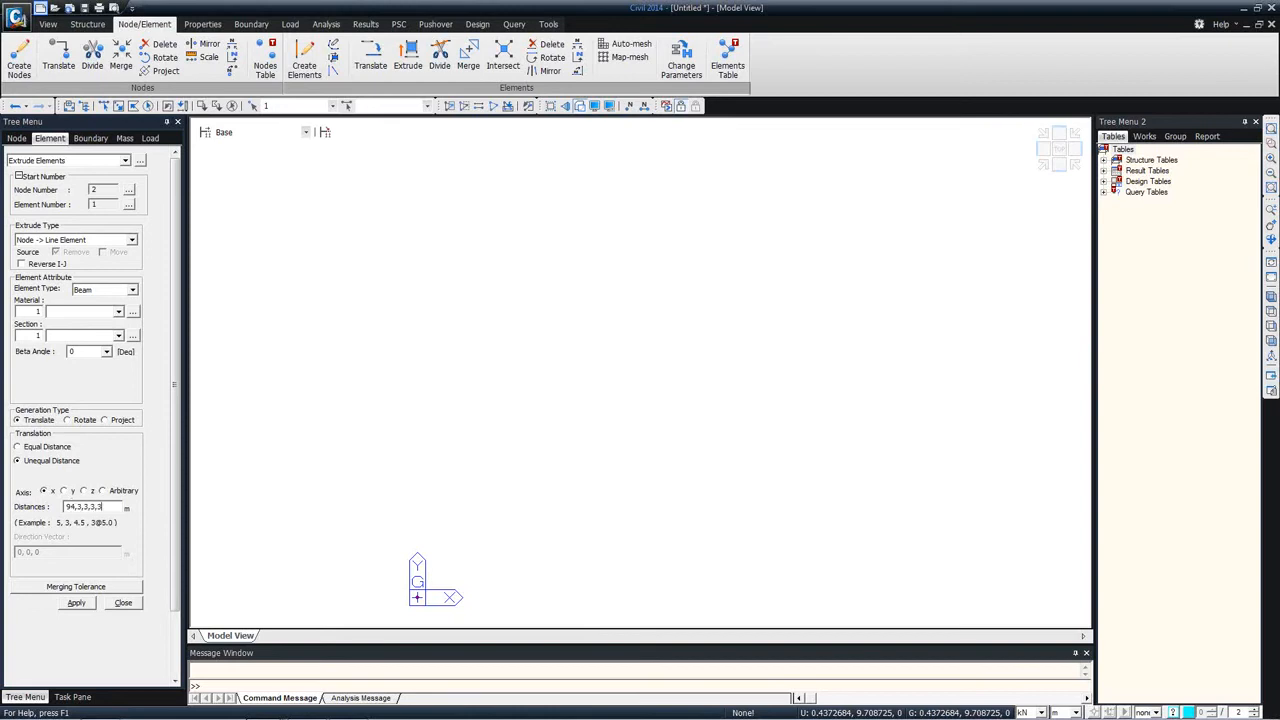
left_click(76, 603)
left_click(1270, 311)
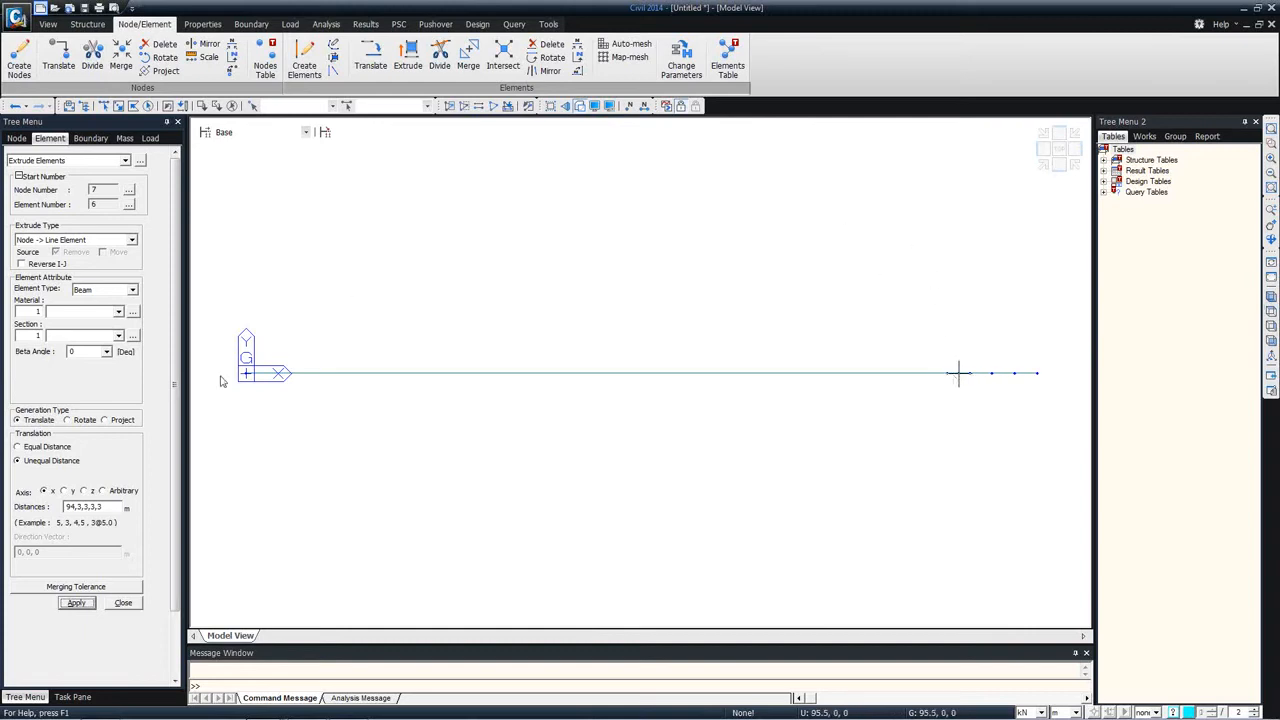
left_click(123, 604)
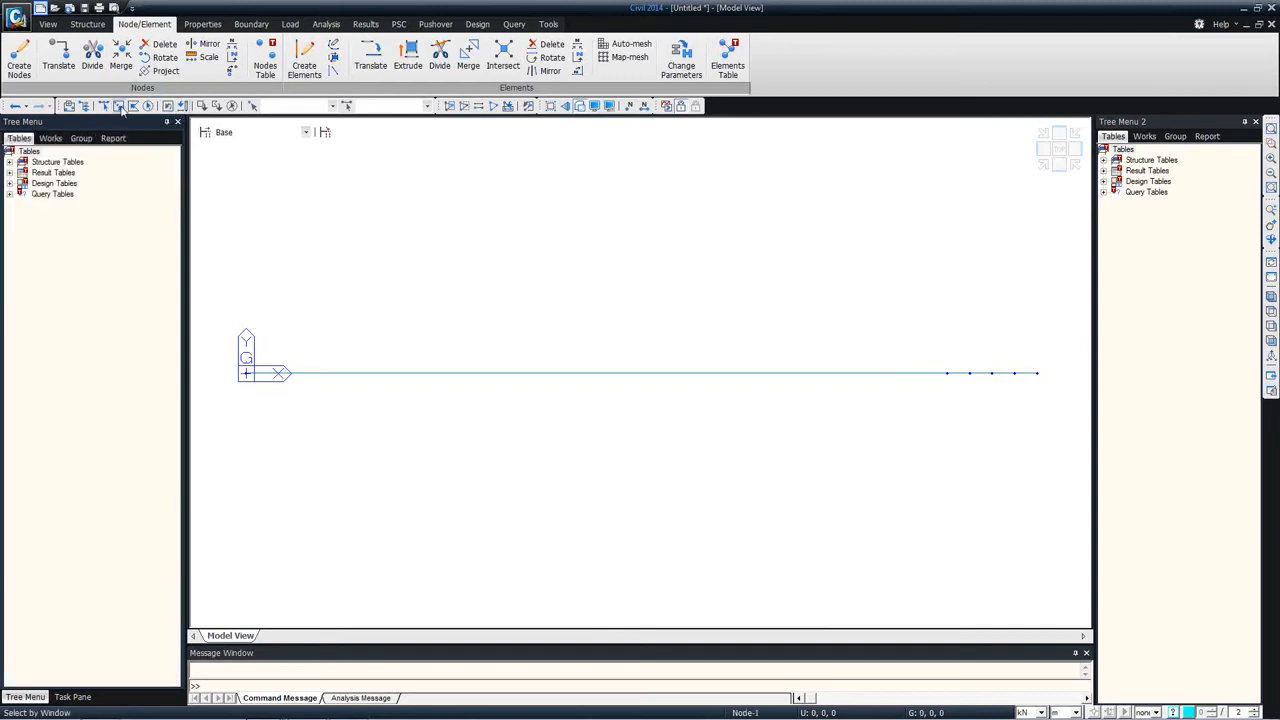
Step: Copy all elements by rotating them 40 times at 2 degrees about the z-axis through the origin, with node and element intersection enabled
left_click_drag(222, 323, 1074, 436)
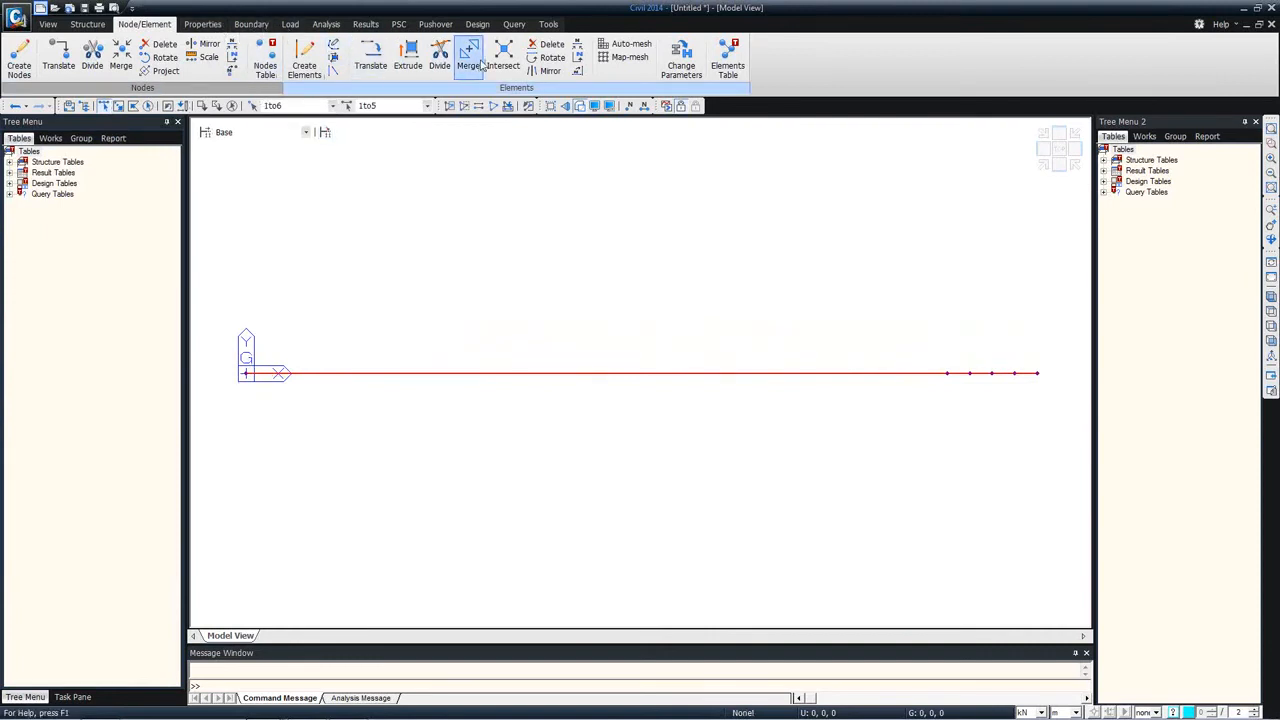
left_click(550, 57)
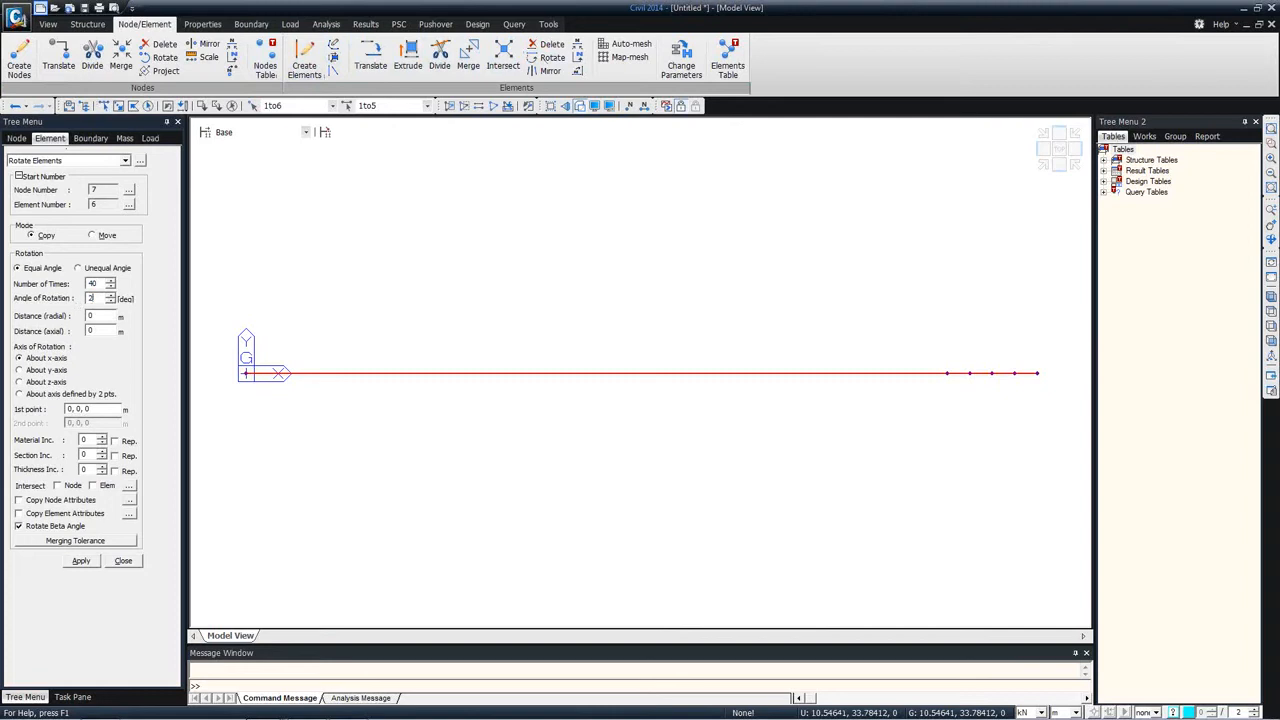
left_click(240, 378)
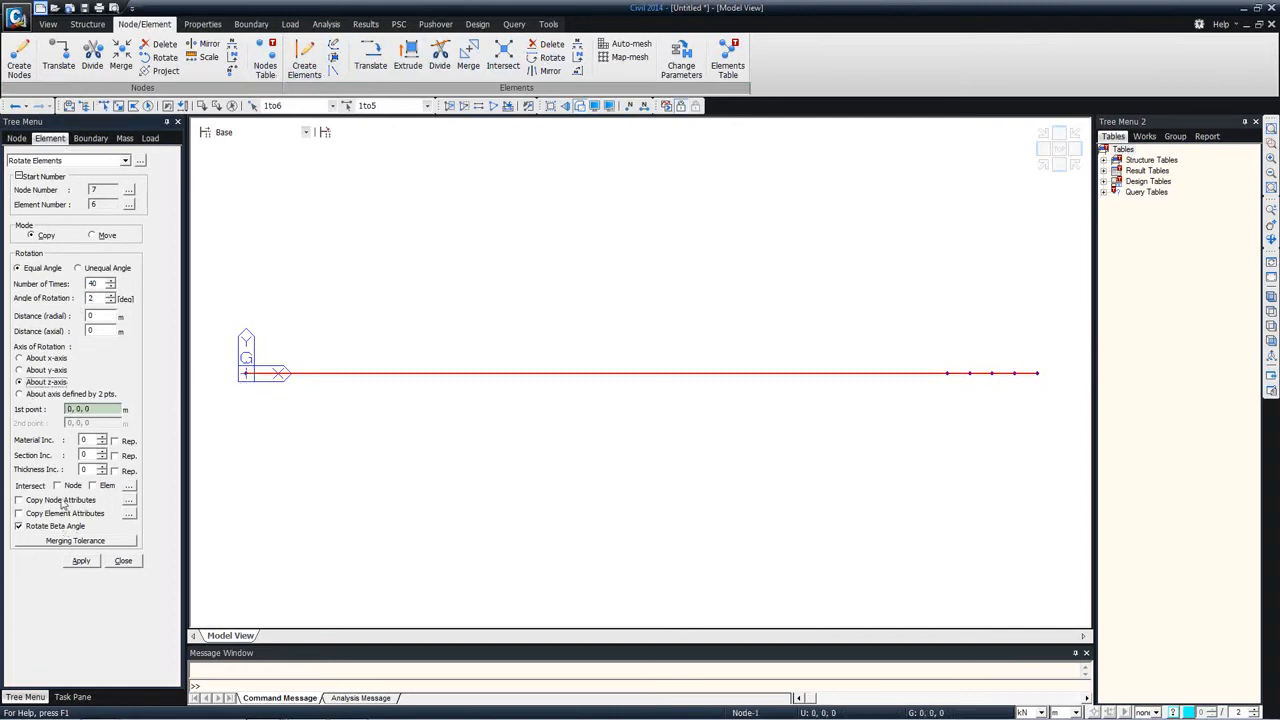
left_click(81, 560)
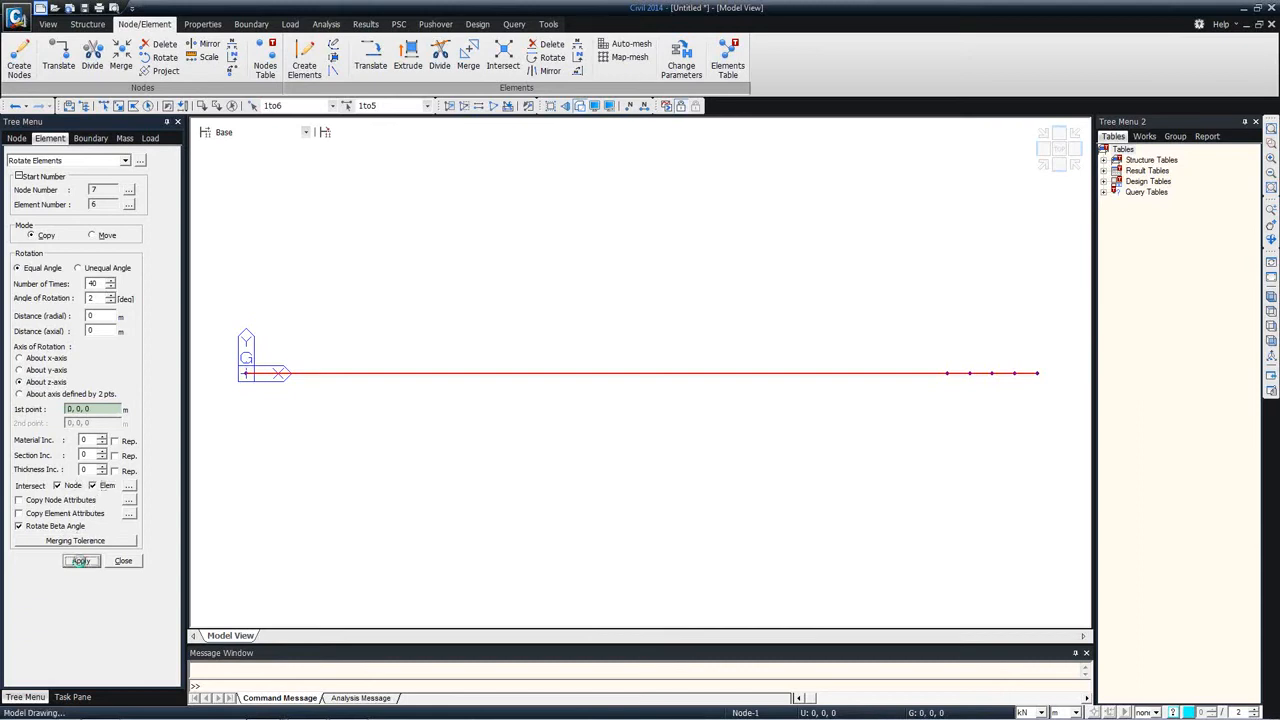
middle_click_drag(689, 234, 694, 347)
scroll(694, 348, "down", 5)
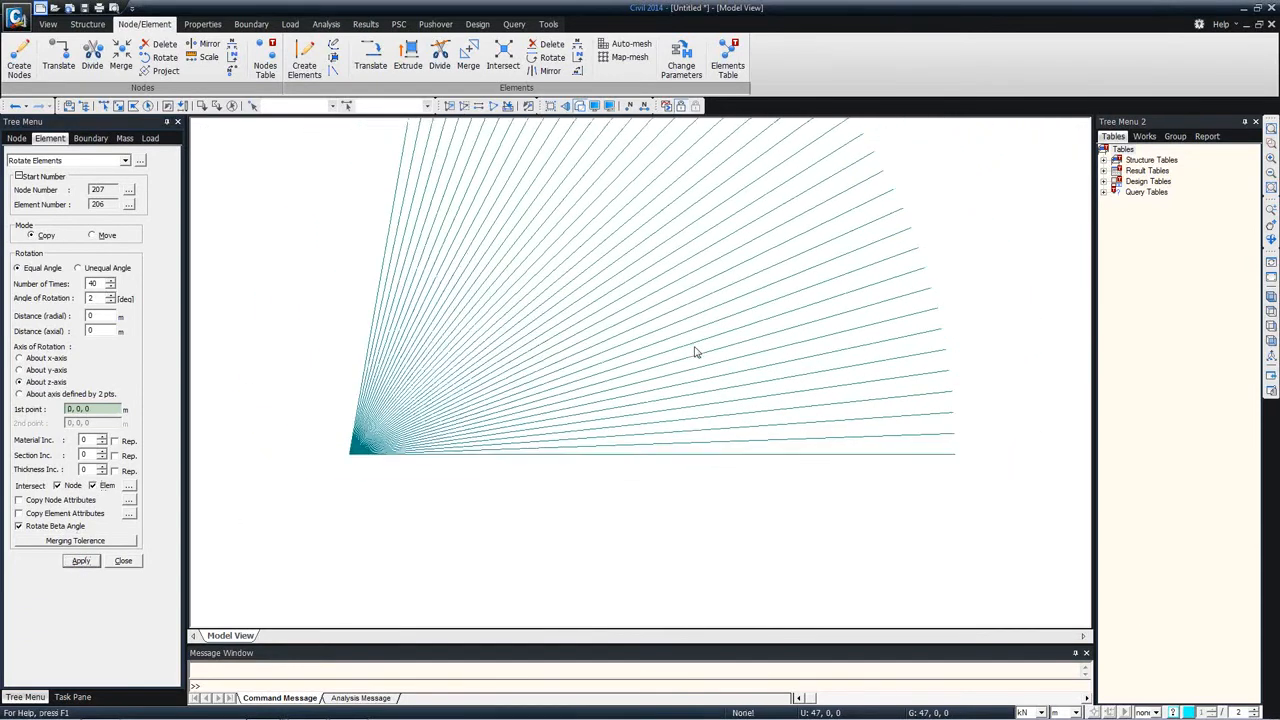
middle_click_drag(627, 230, 646, 354)
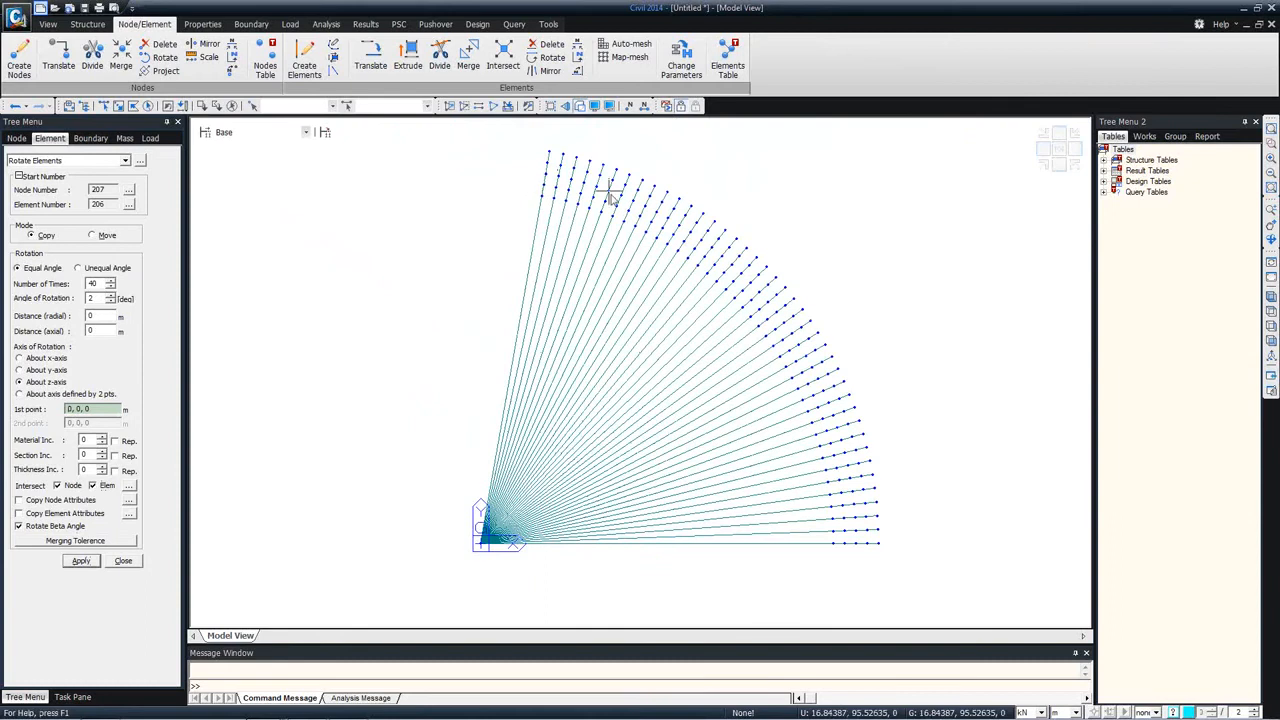
Step: Create the innermost 40-segment beam arc by center and 2 points, centred on the origin, from 16.32293, 92.57193, 0 to 94, 0, 0
left_click(53, 161)
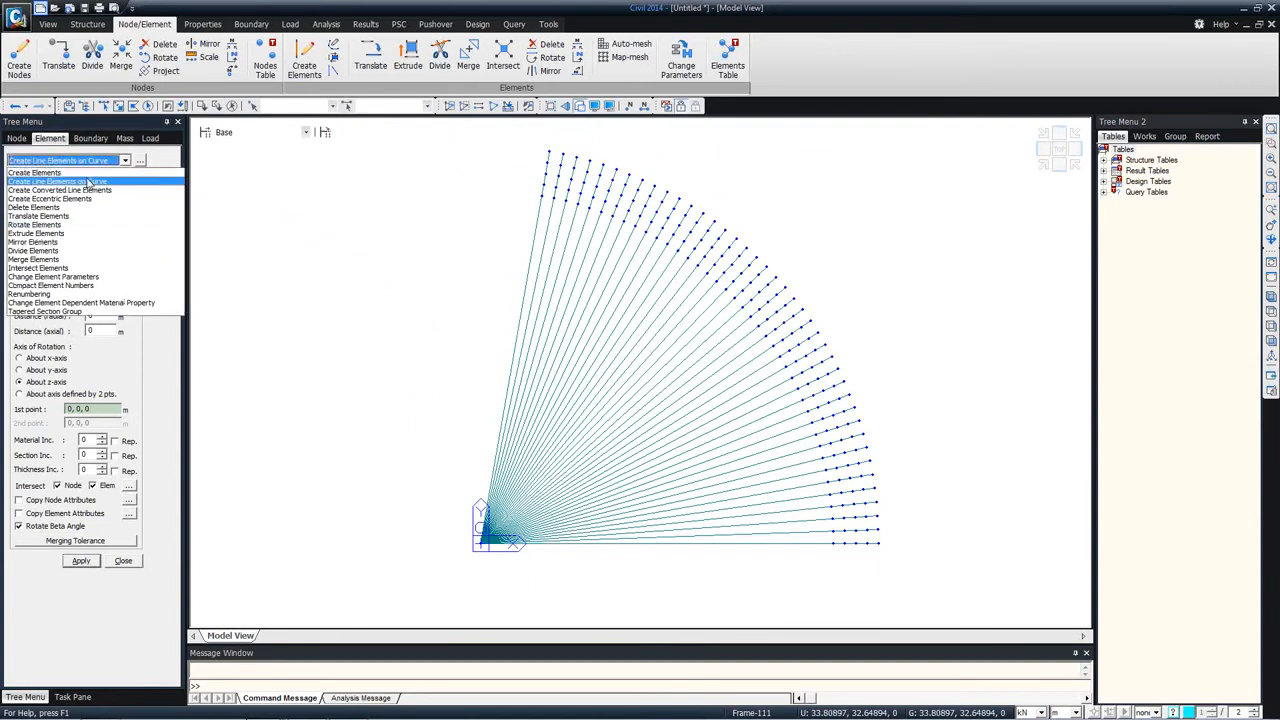
left_click(86, 181)
left_click(100, 237)
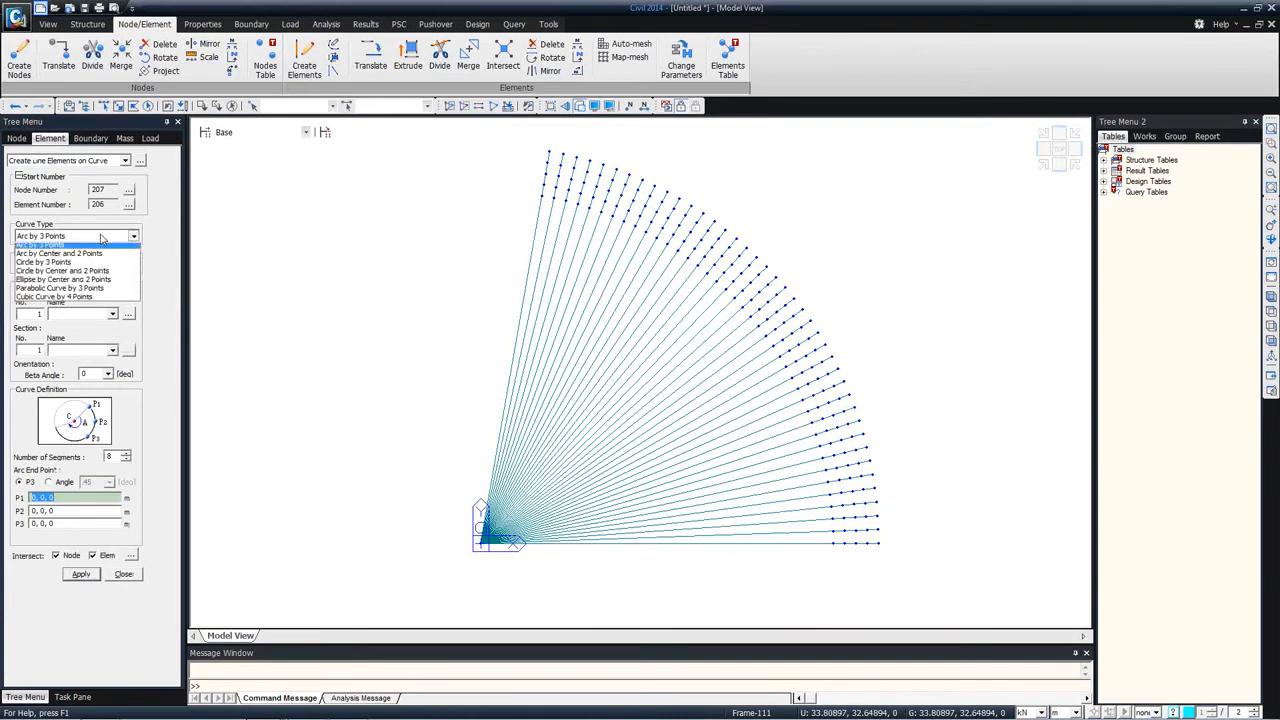
left_click(85, 256)
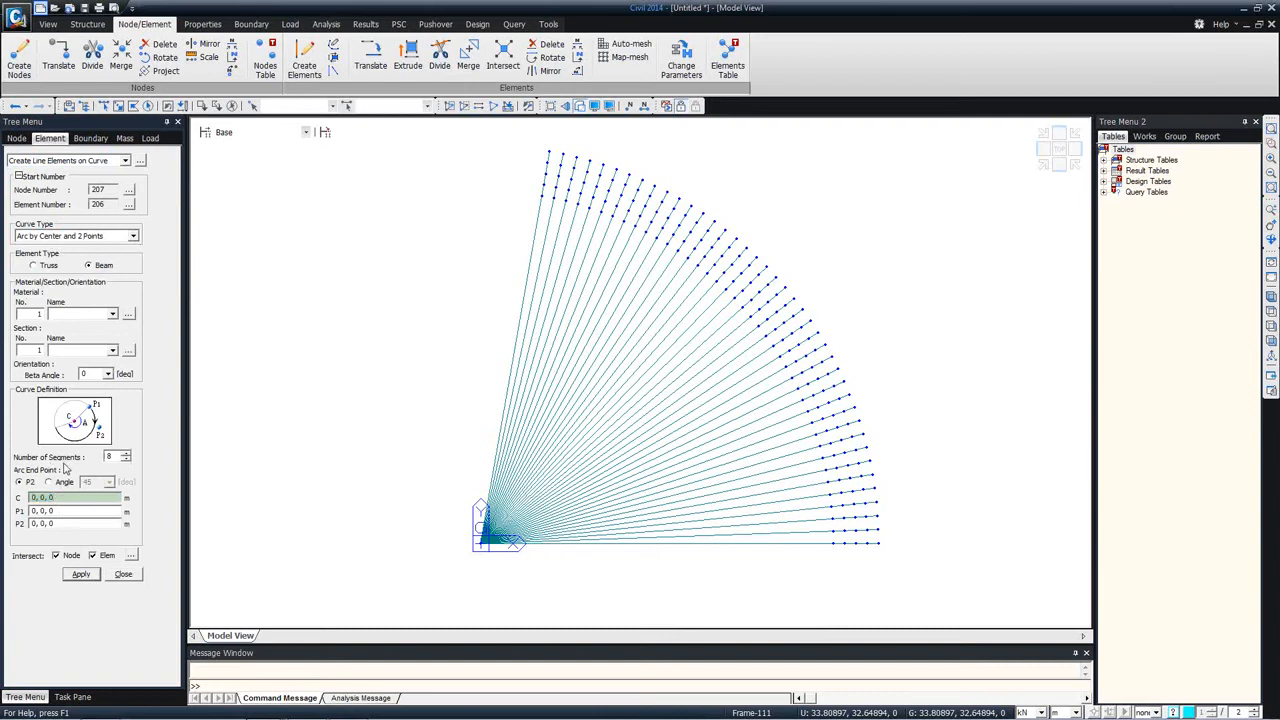
left_click(482, 549)
left_click(544, 178)
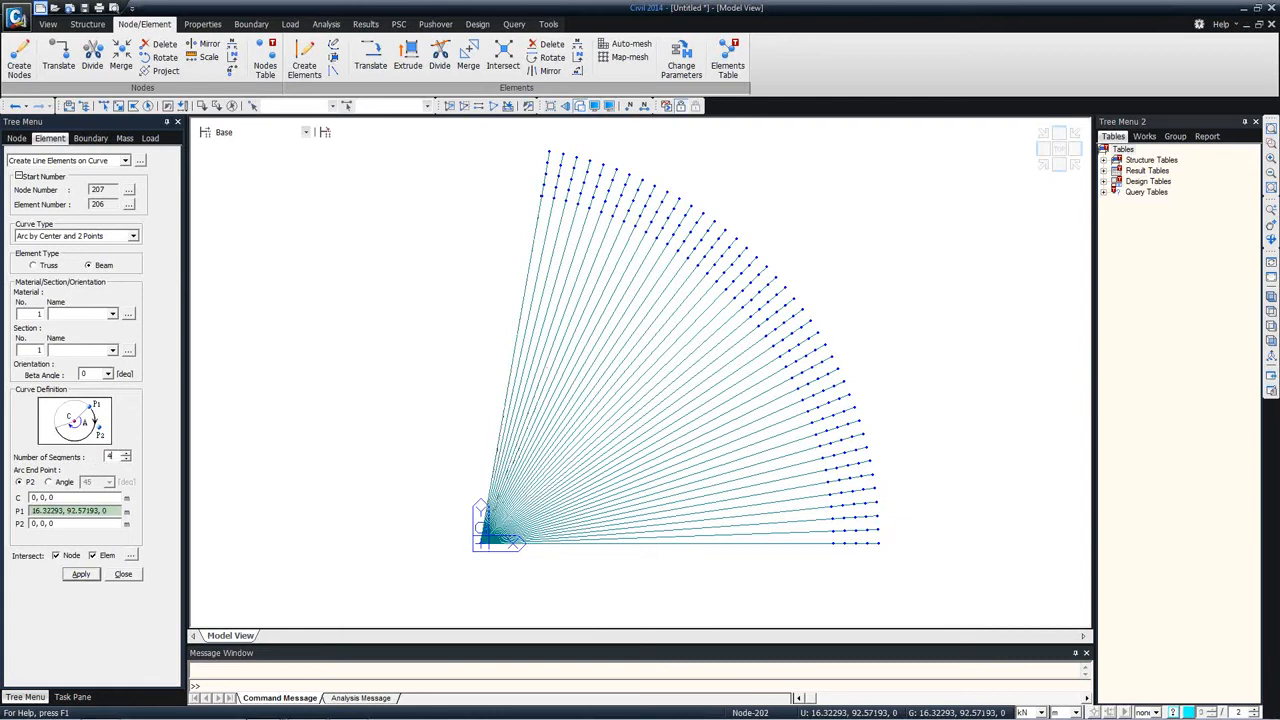
left_click(543, 197)
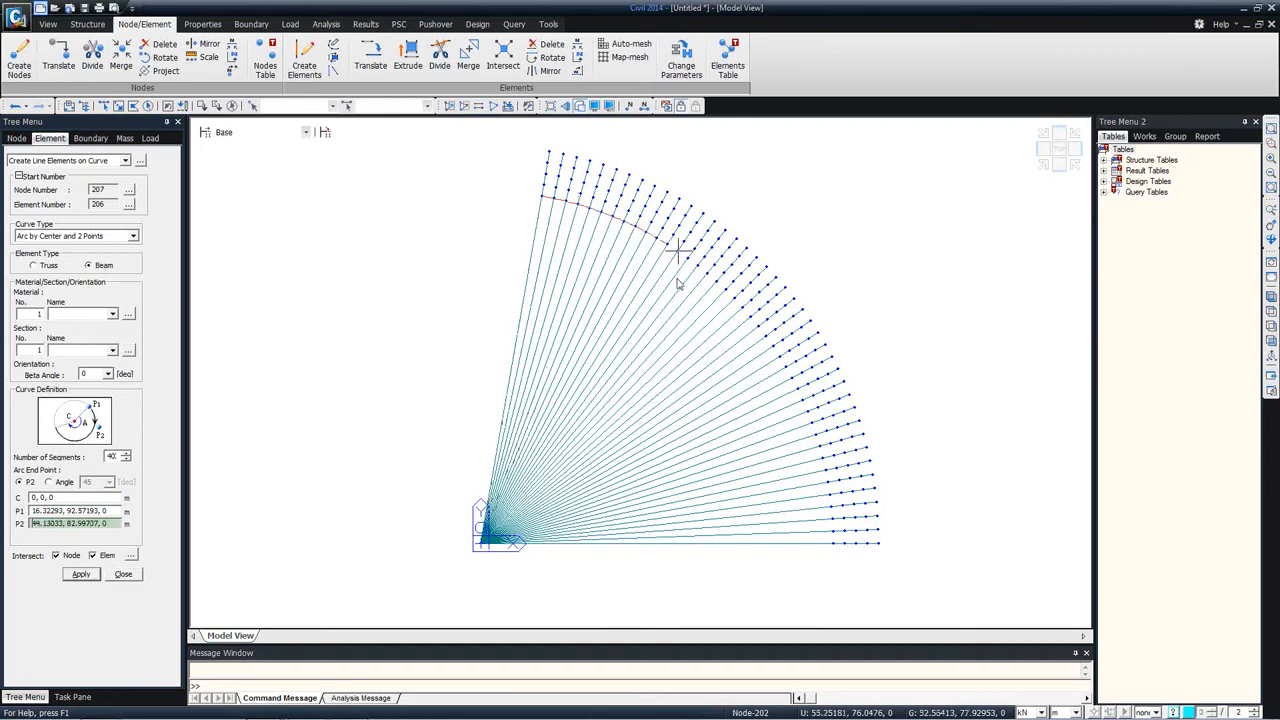
left_click(835, 553)
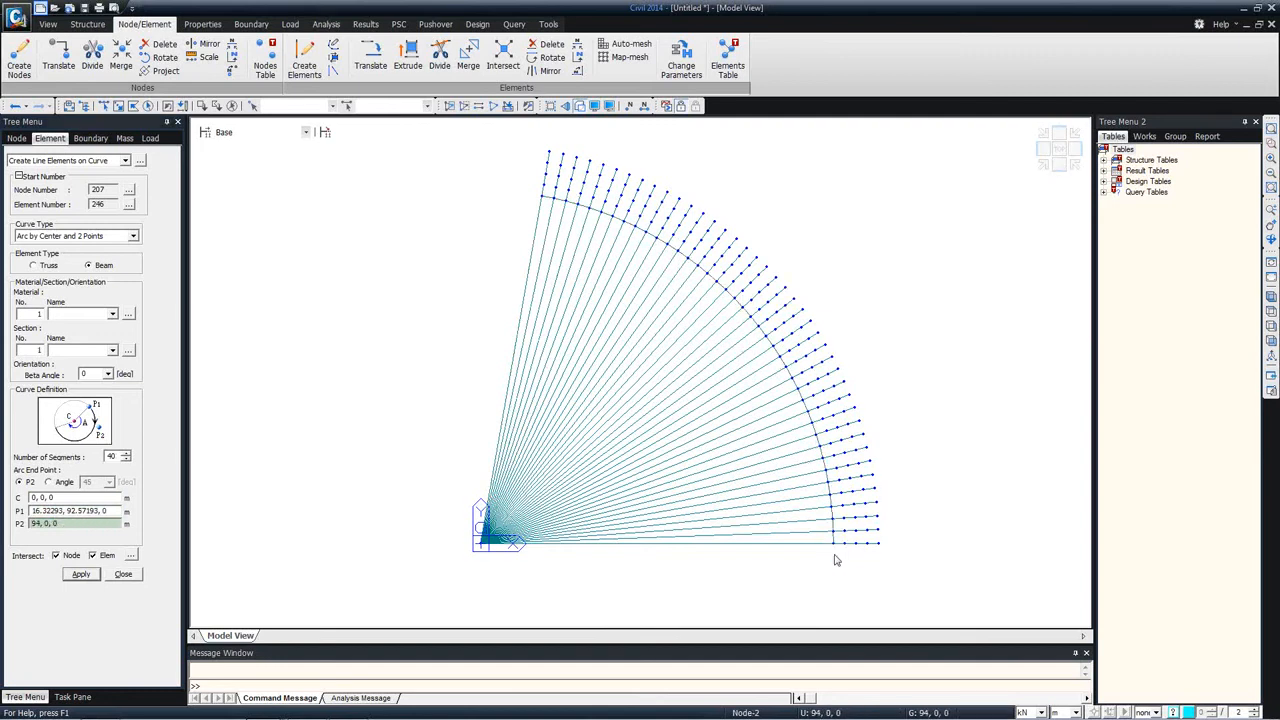
left_click(42, 496)
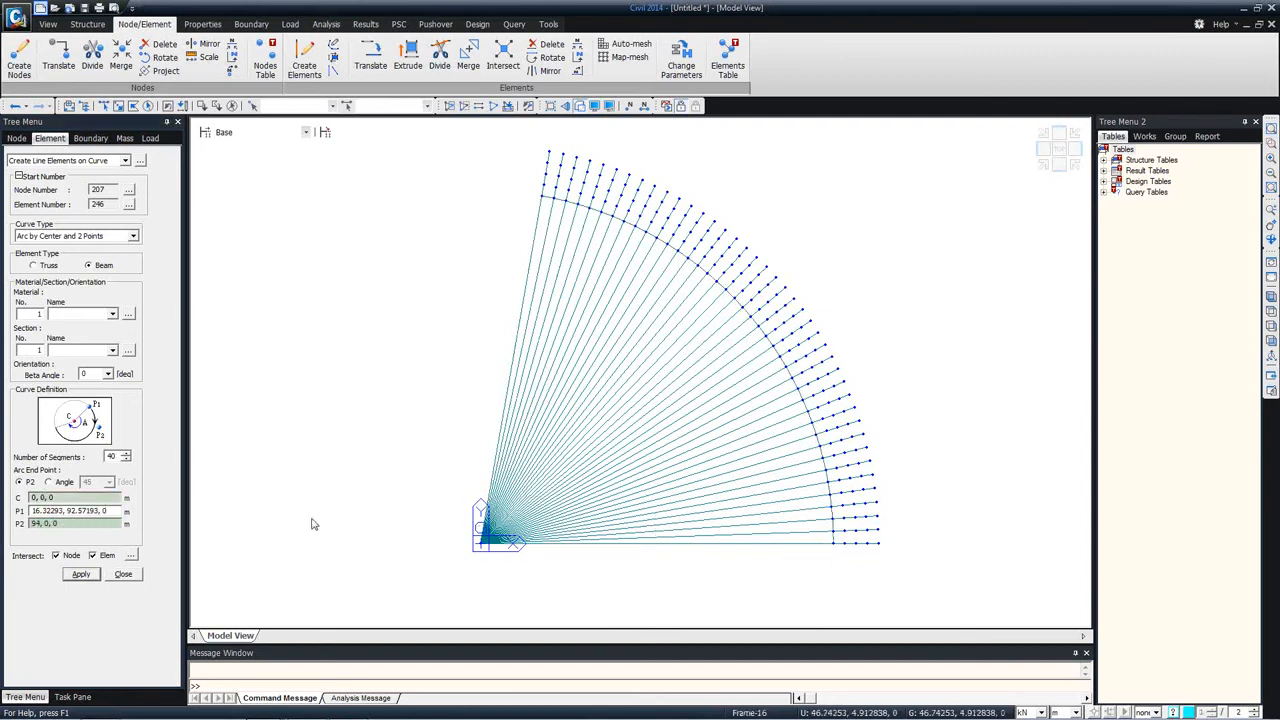
left_click(461, 545)
left_click(544, 181)
left_click(541, 197)
Step: Create the second 40-segment arc centred on the origin, from the end line's second node at 16.84387, 95.52635, 0 round to the x-axis
left_click(61, 499)
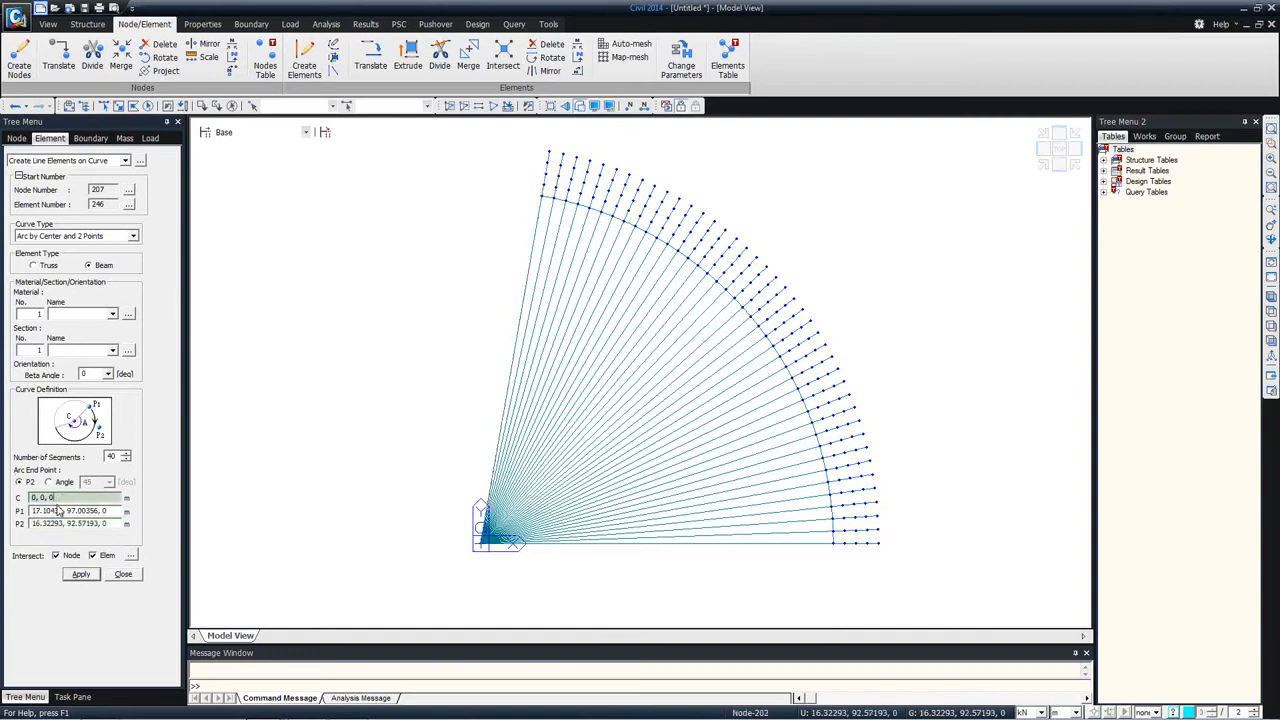
left_click(486, 548)
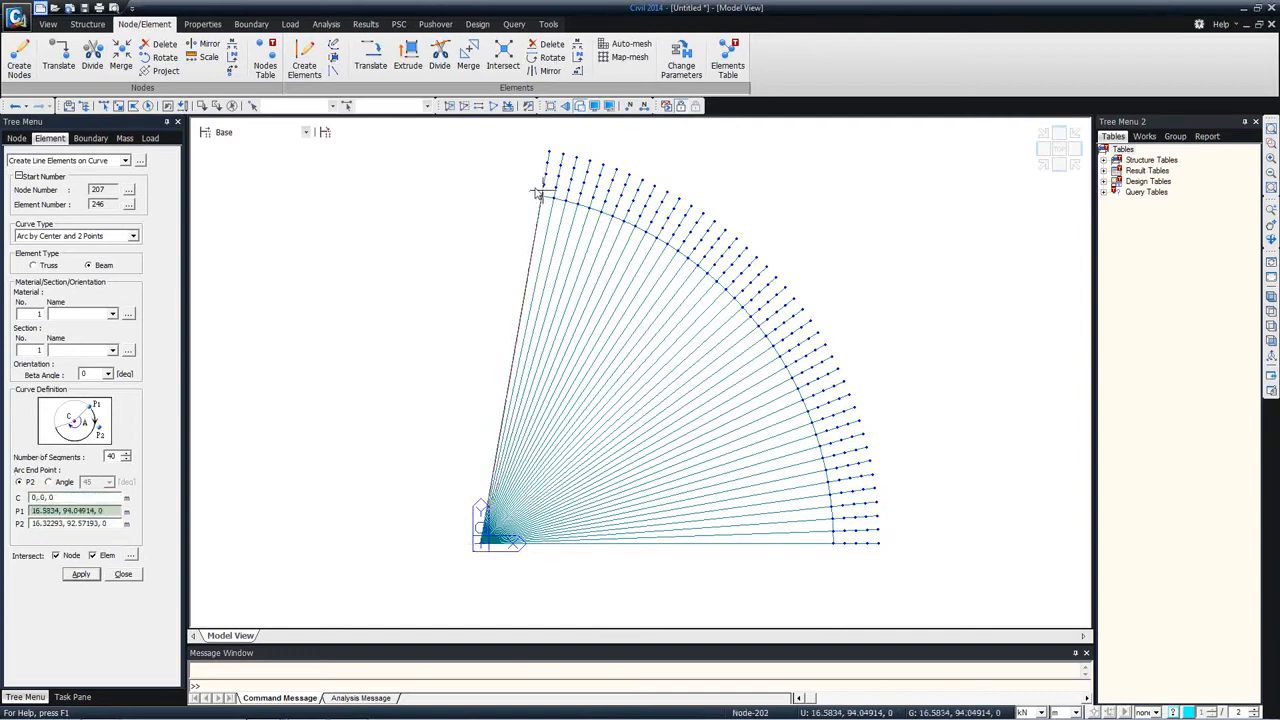
left_click(543, 186)
left_click(831, 543)
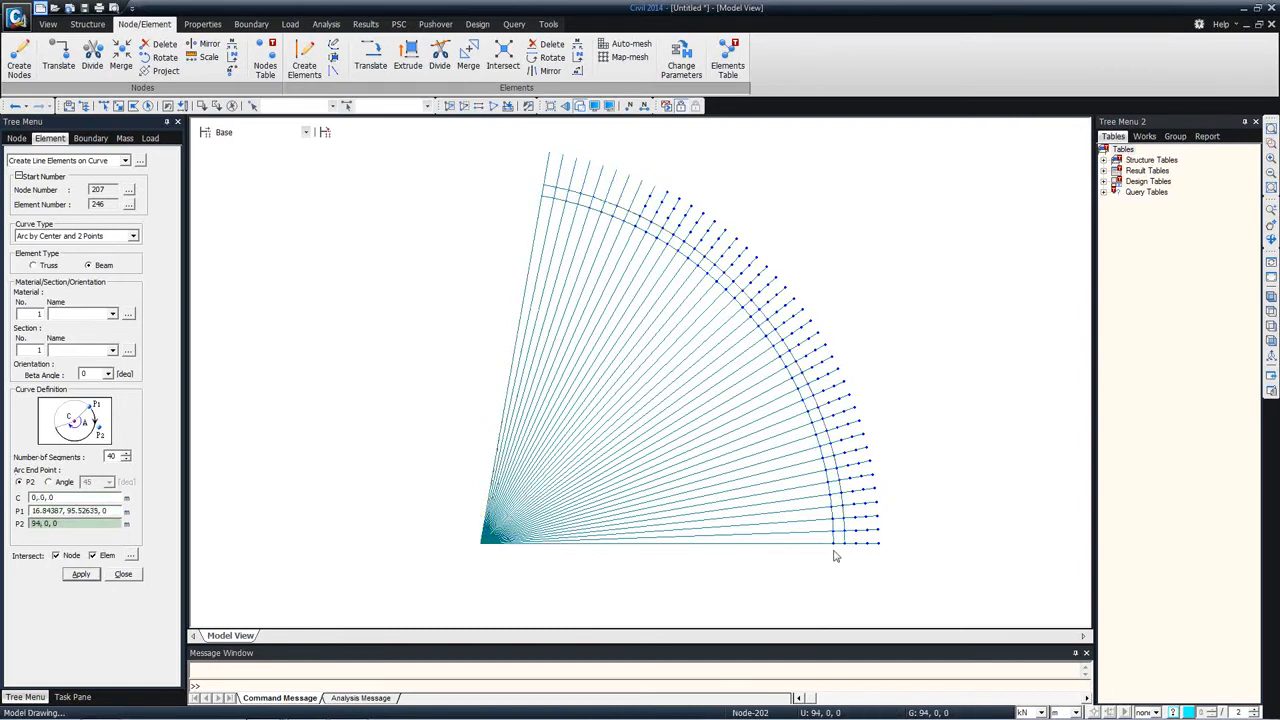
Step: Create the third 40-segment arc centred on the origin, from the end line's third node at 17.36482, 98.48078, 0 round to the x-axis
left_click(68, 497)
left_click(486, 546)
left_click(540, 178)
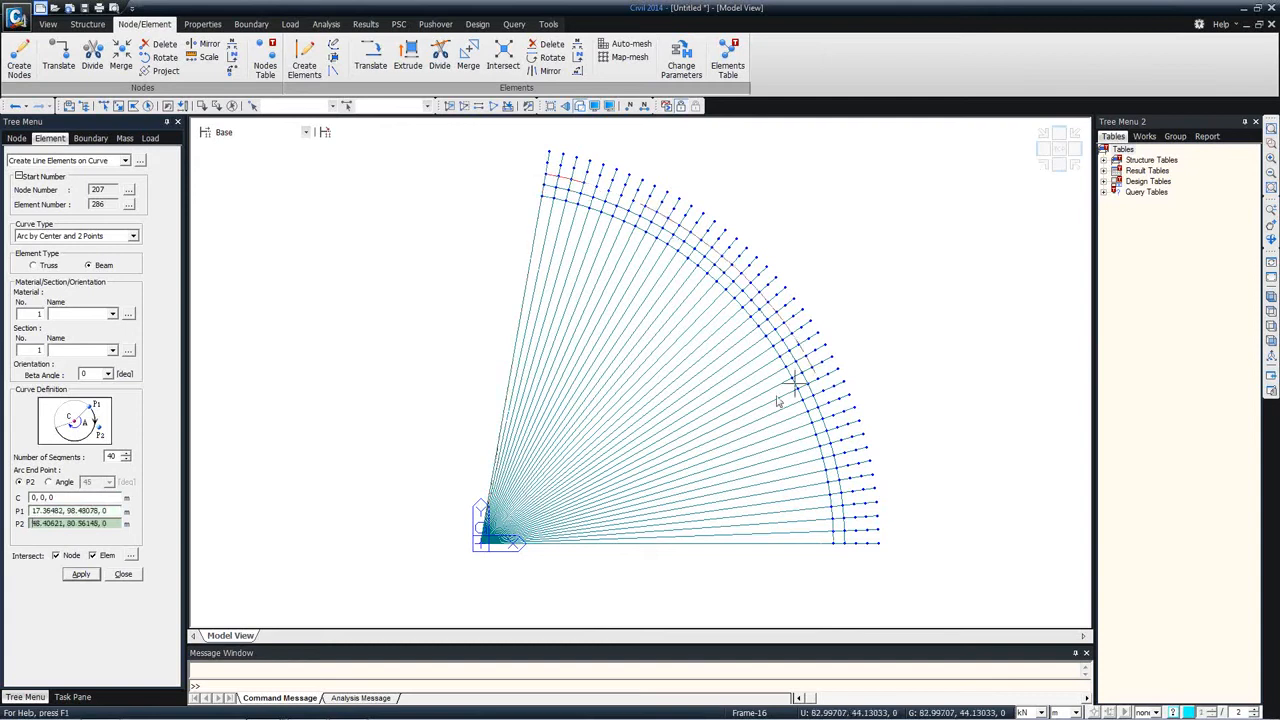
left_click(836, 543)
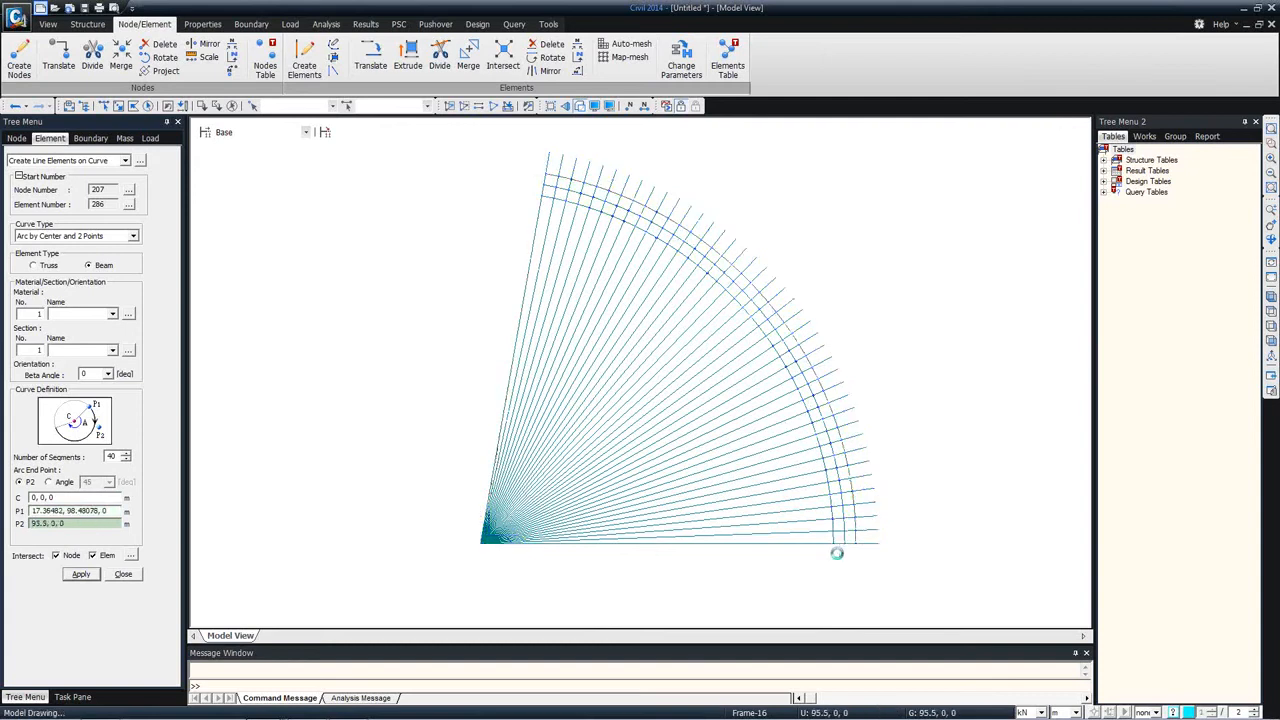
Step: Create the fourth 40-segment arc centred on the origin, from the end line's node at 17.88576, 101.4352, 0 round to the x-axis
left_click(36, 497)
left_click(486, 546)
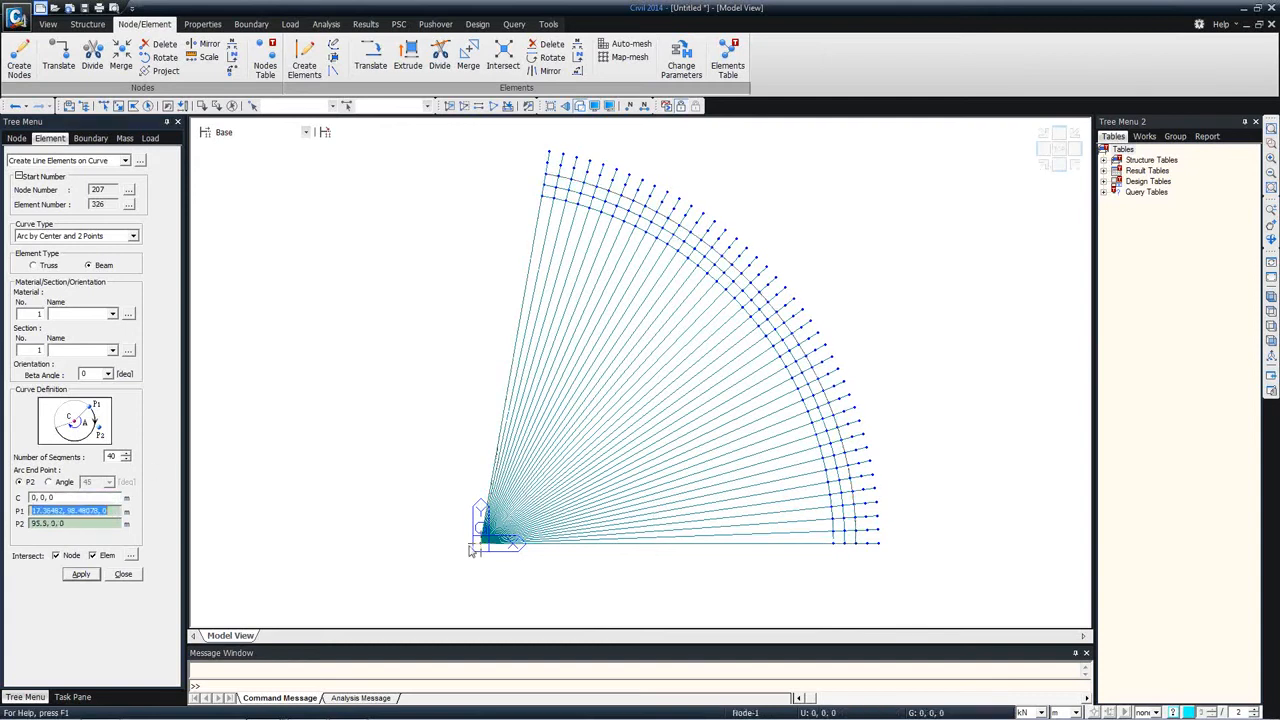
left_click(553, 167)
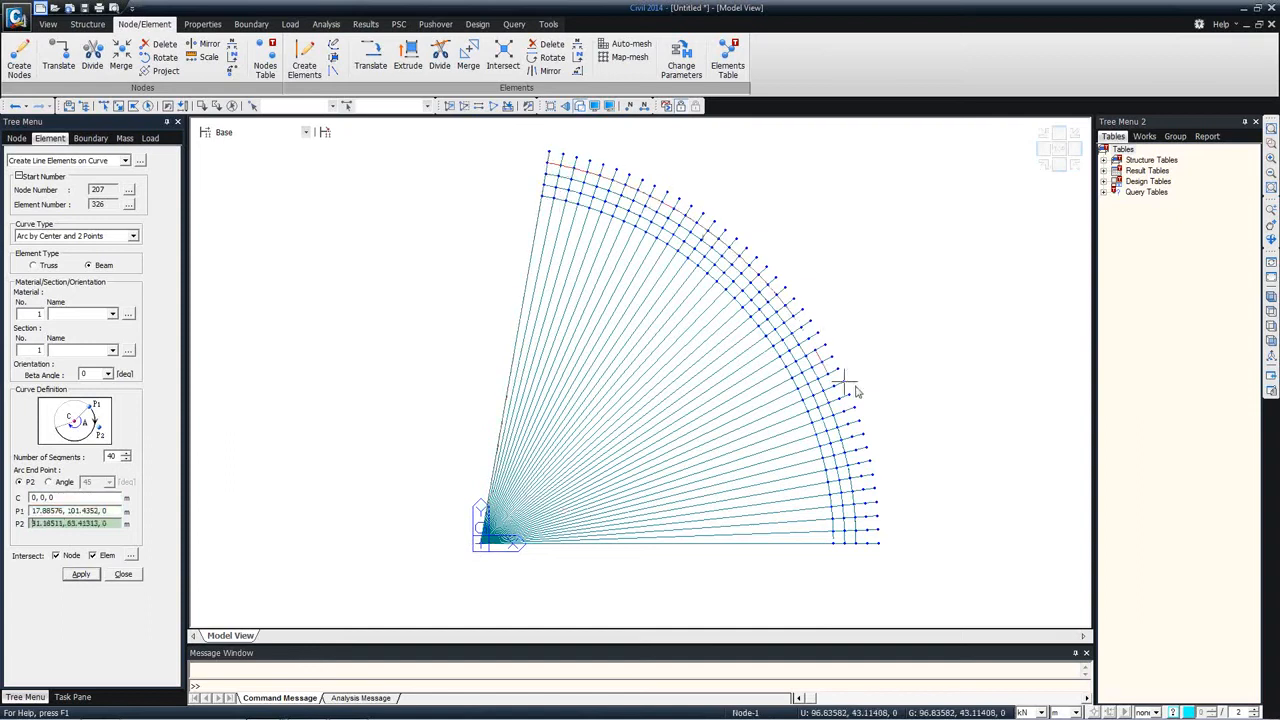
left_click(872, 563)
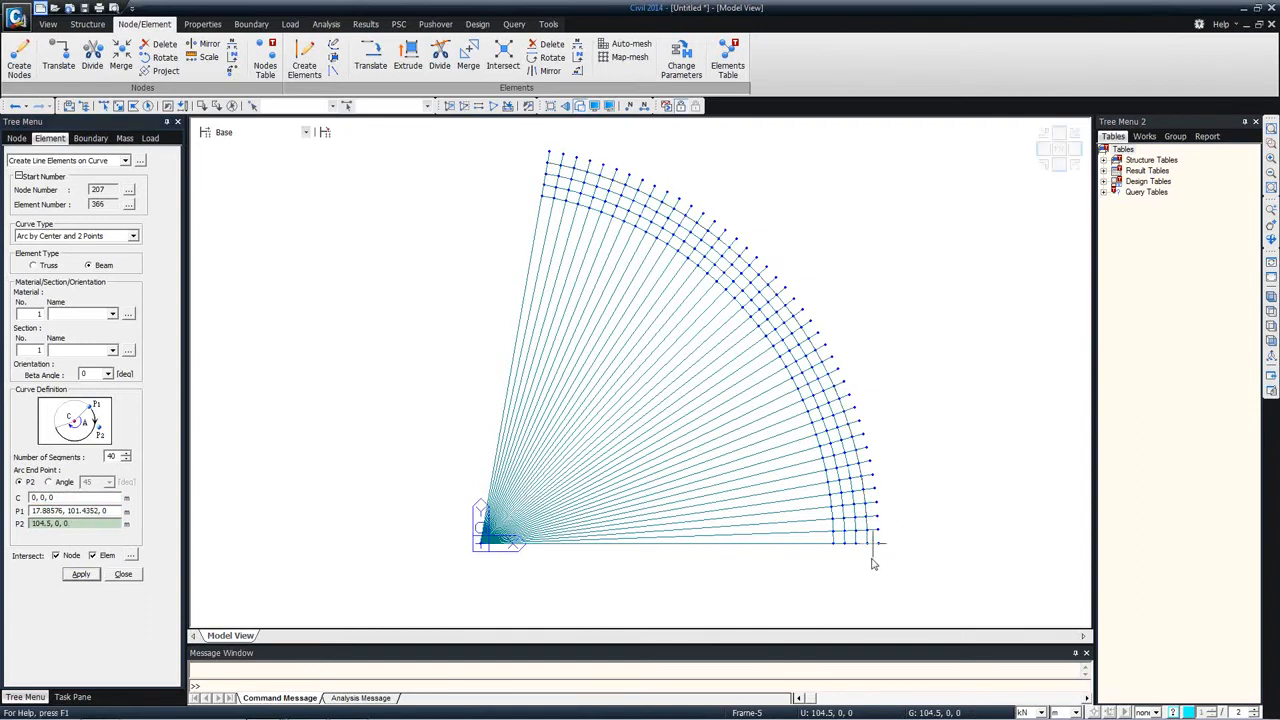
Step: Create the outermost 40-segment arc centred on the origin, from the end line's outer node round to the x-axis, and finish creating curved elements
left_click(486, 546)
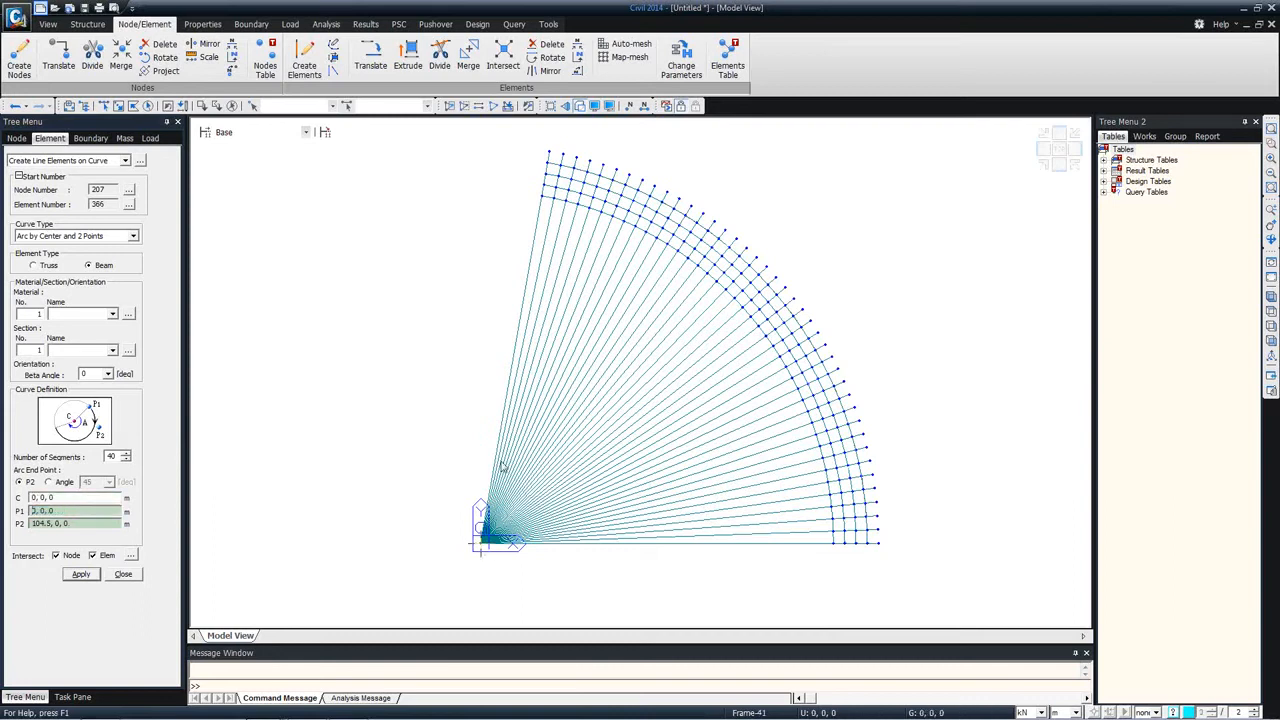
left_click(555, 156)
left_click(889, 570)
left_click(122, 574)
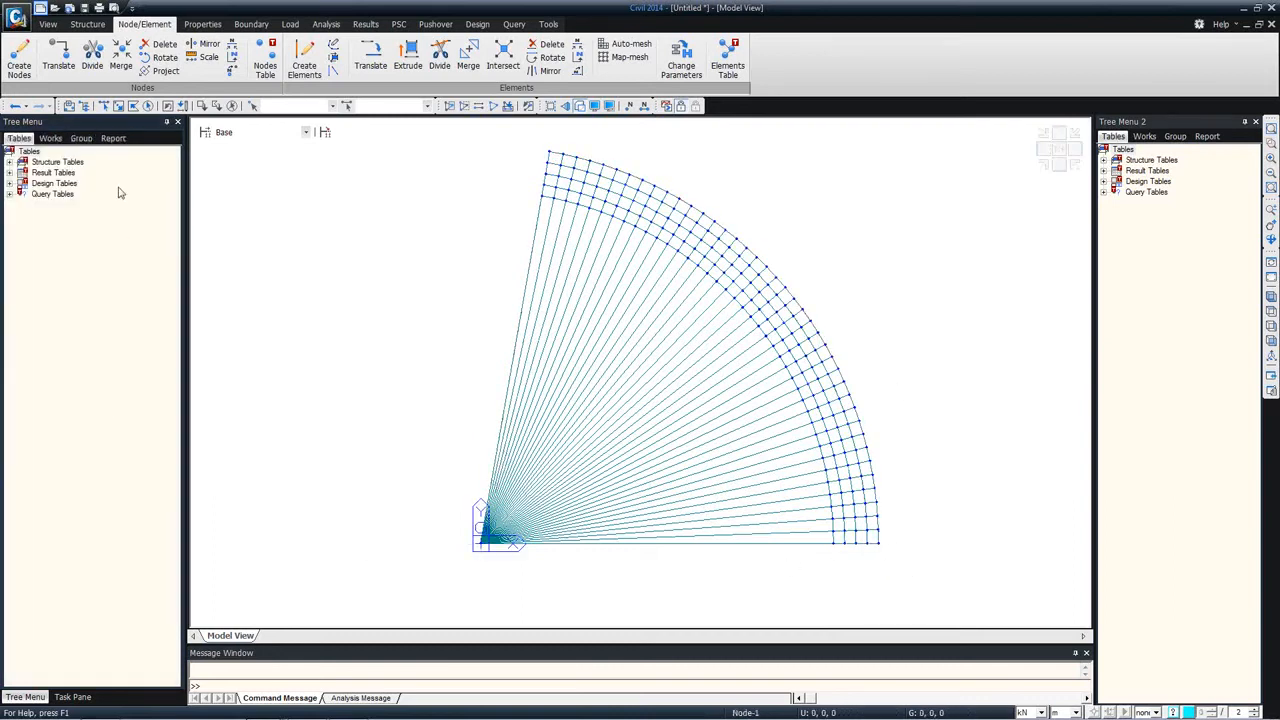
Step: Delete the origin node together with the long radial elements, keeping only the curved grillage
left_click(103, 111)
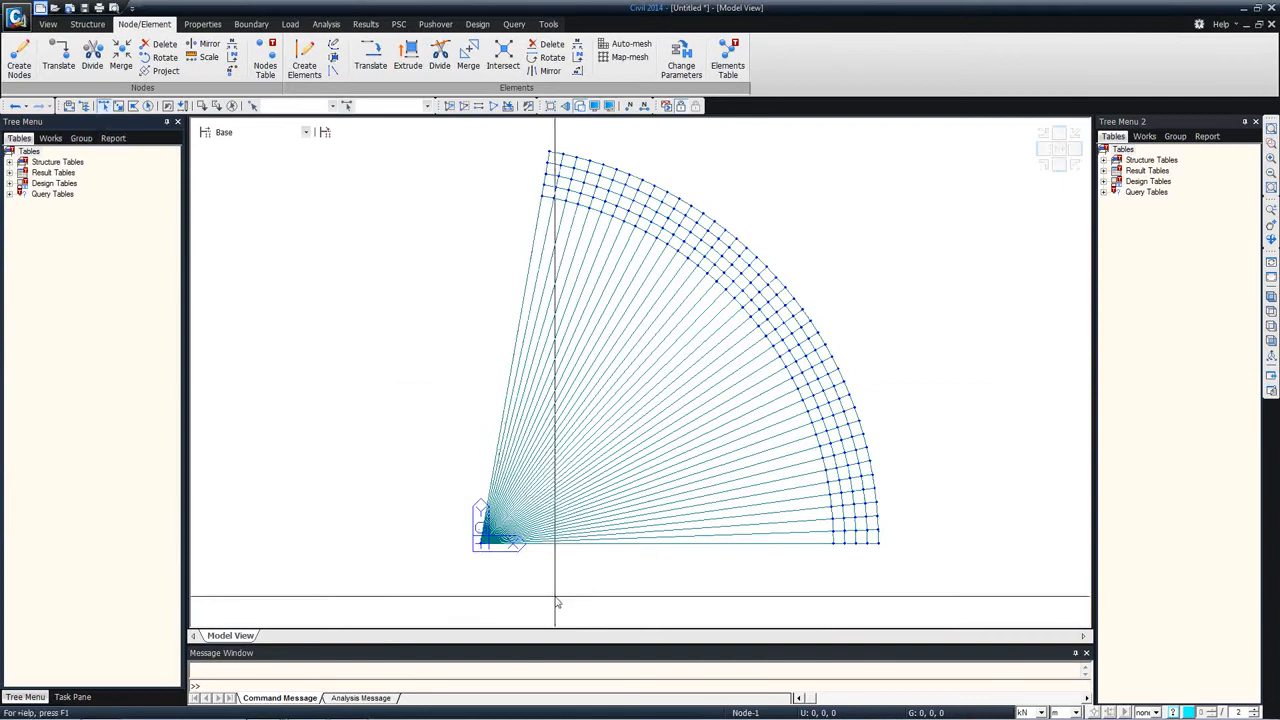
left_click_drag(556, 602, 473, 508)
key("Delete")
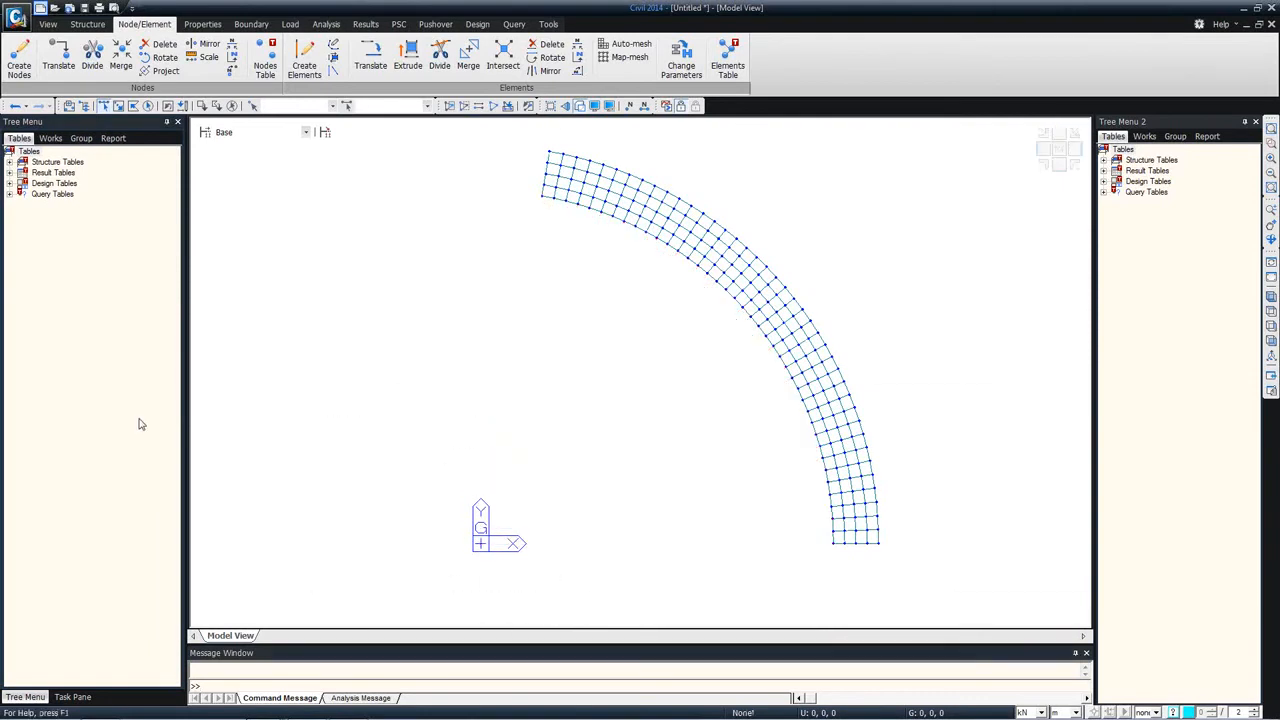
middle_click_drag(649, 334, 503, 343, "ctrl")
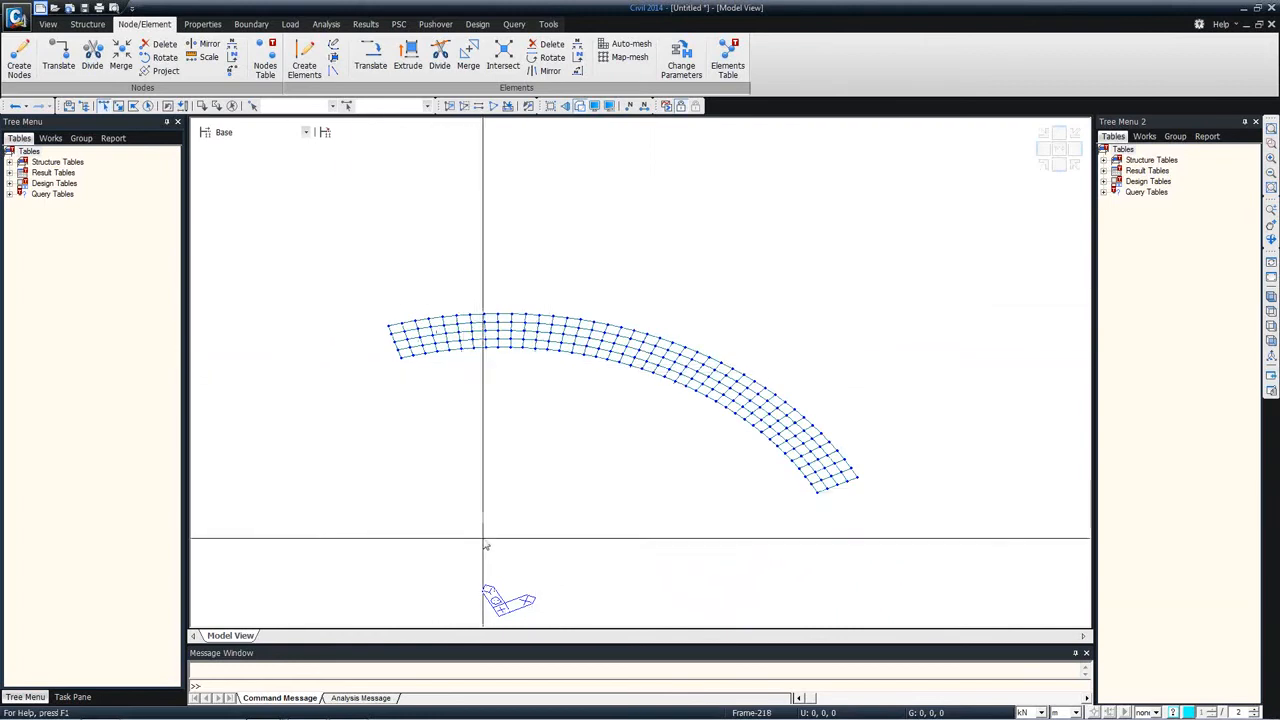
mouse_move(467, 598)
left_mouse_down()
mouse_move(468, 547)
mouse_move(457, 577)
left_mouse_up()
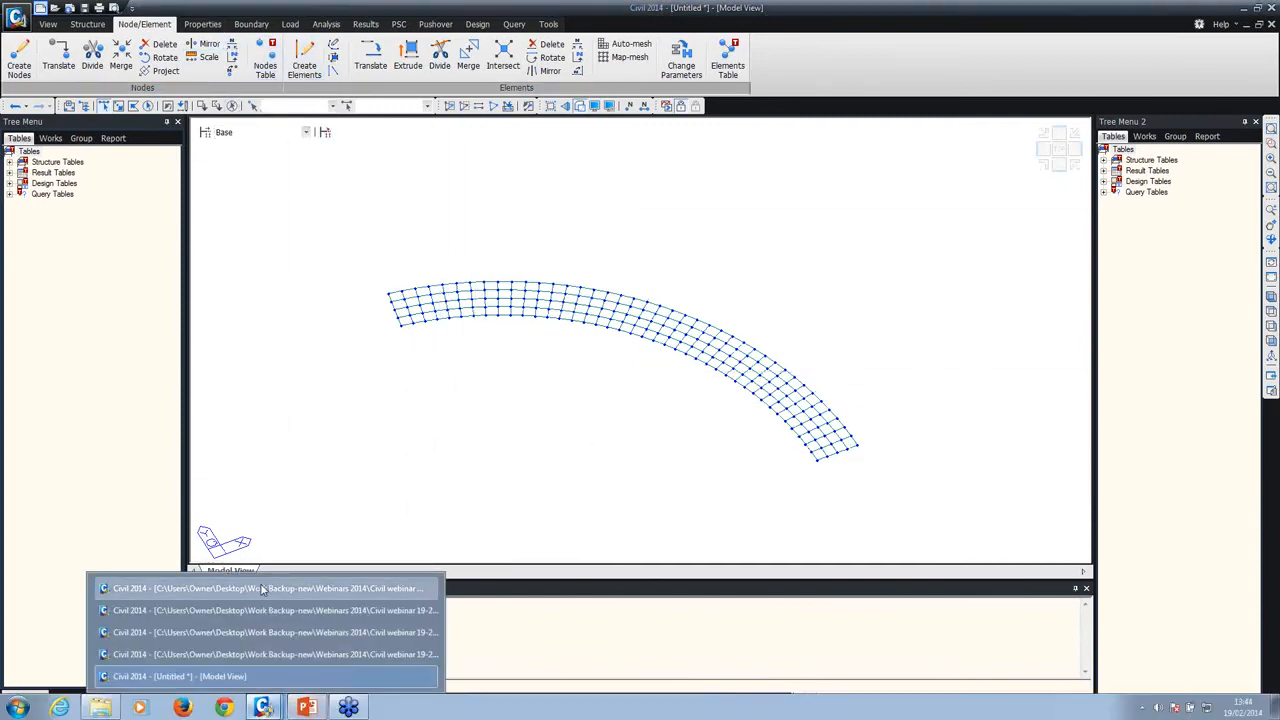
mouse_move(263, 708)
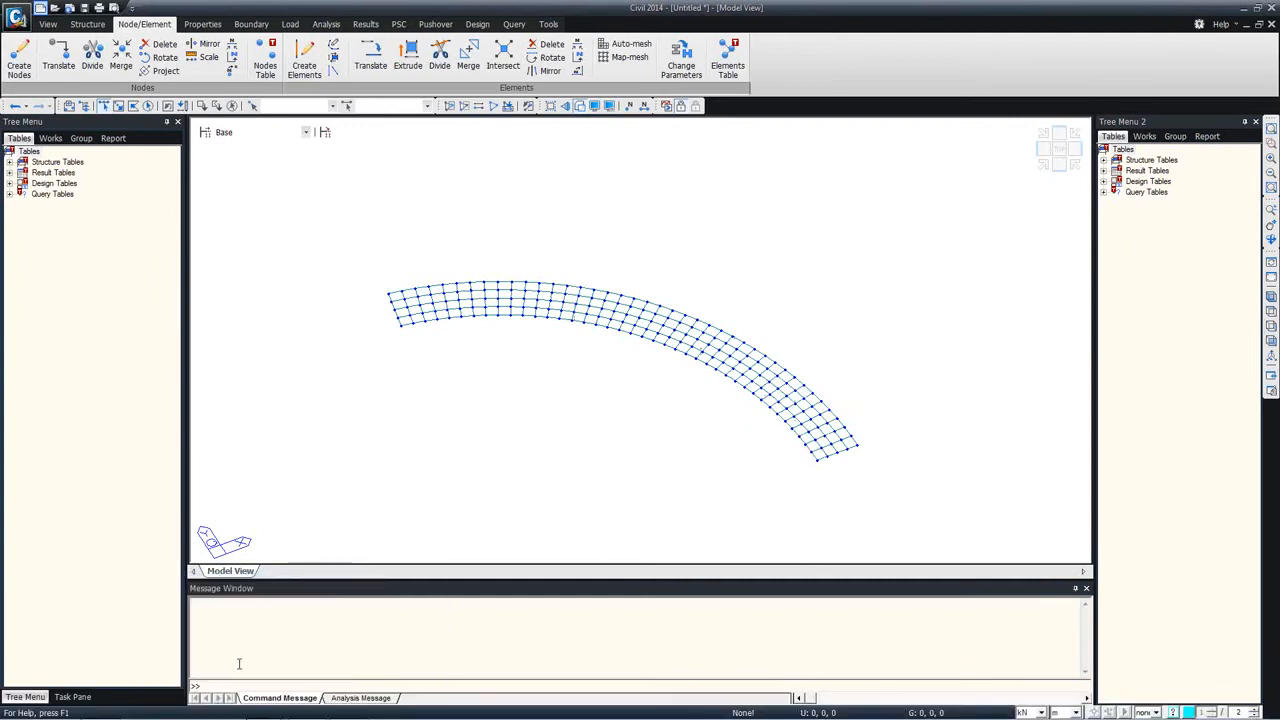
Step: Switch to the composite steel bridge model with rebars and substructures and display its Base stage
left_click(275, 661)
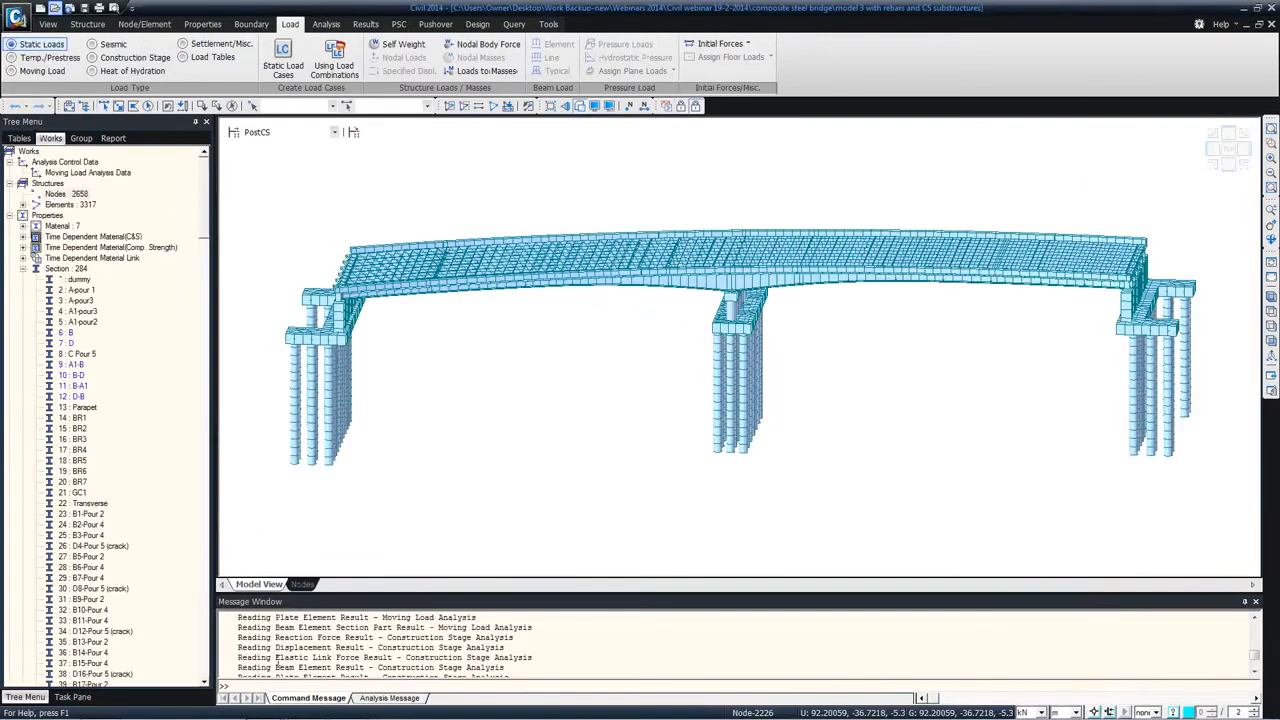
middle_click_drag(366, 251, 354, 180, "ctrl")
left_click(314, 134)
left_click(314, 134)
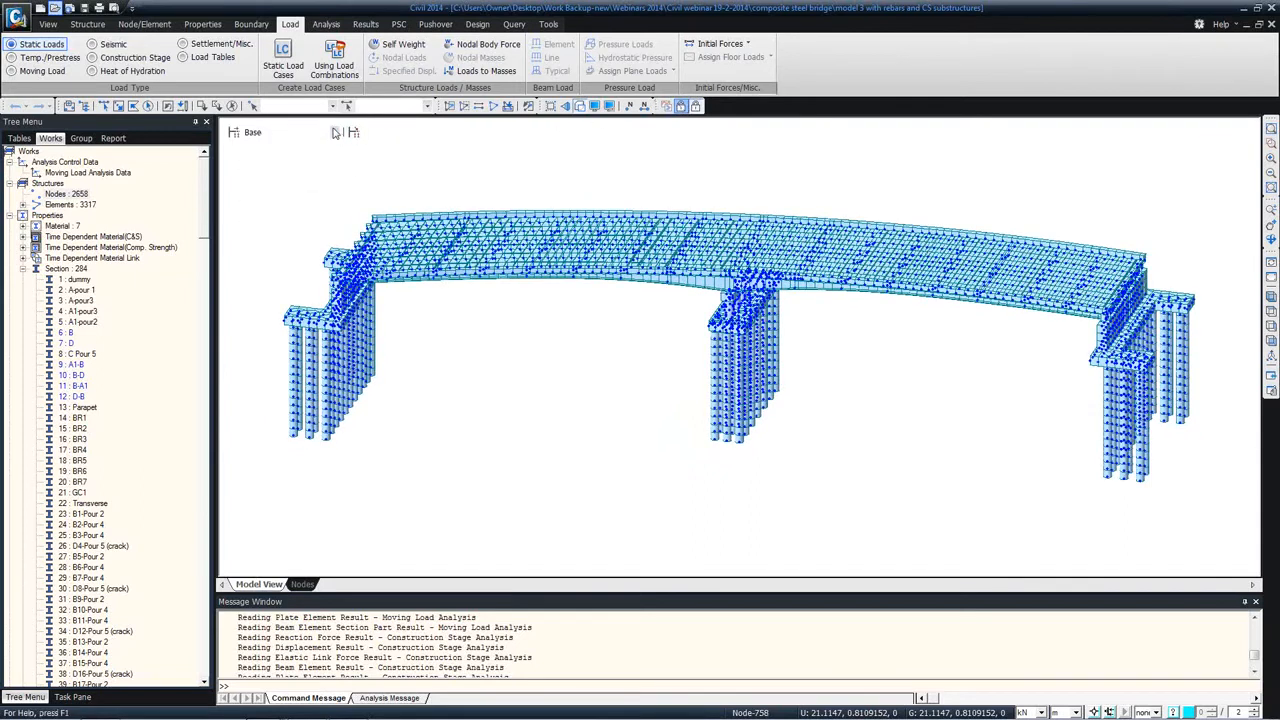
left_click(335, 132)
left_click(604, 103)
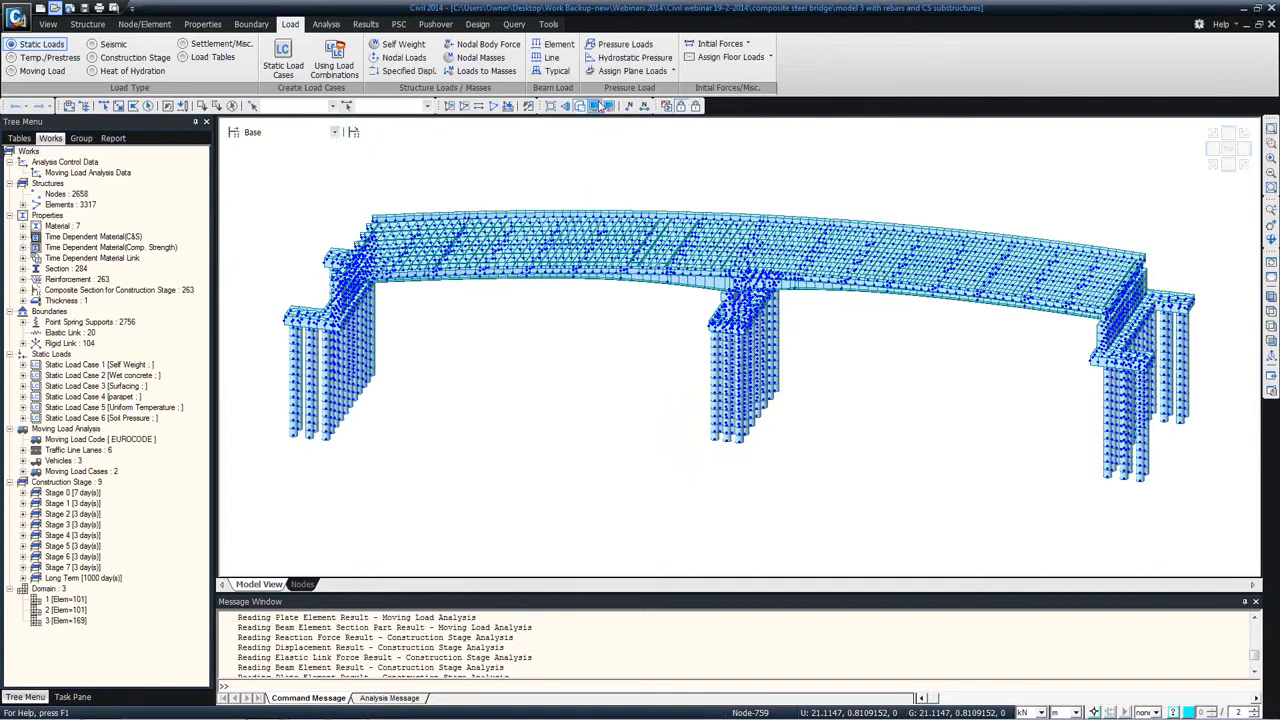
Step: Hide the node symbols in the composite bridge's model view
left_click(600, 105)
left_click(546, 218)
left_click(542, 285)
left_click(569, 523)
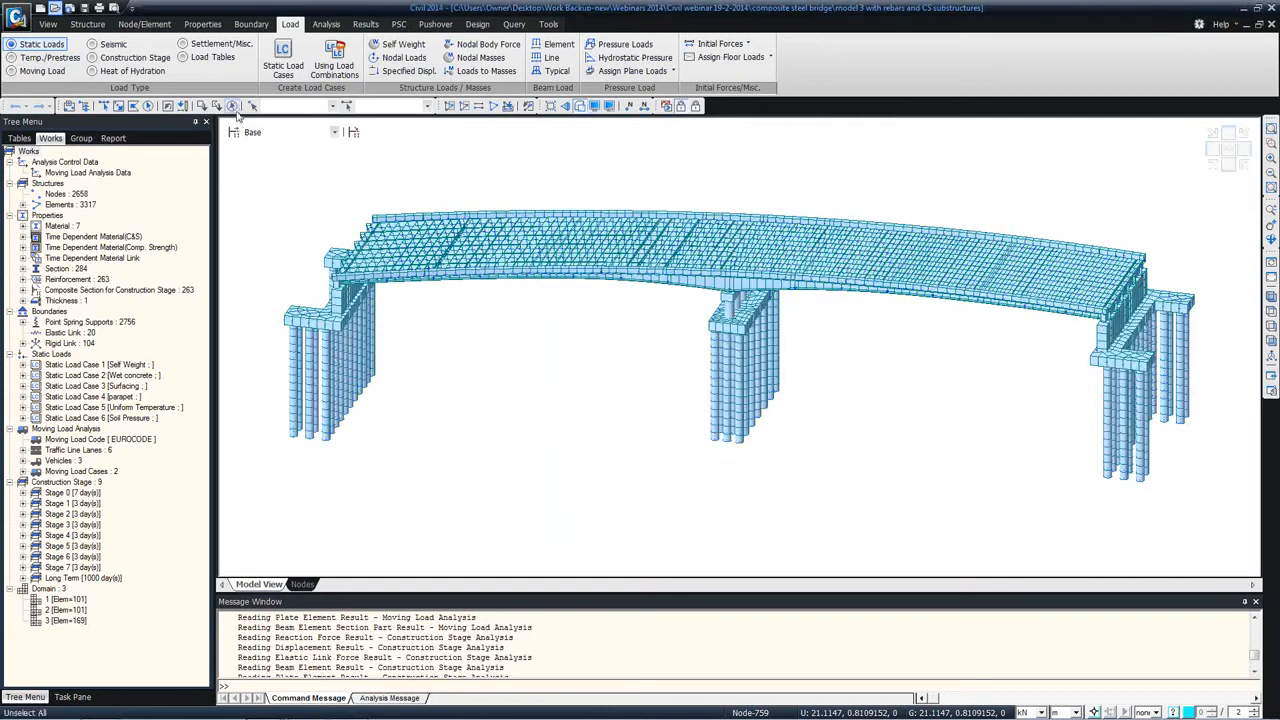
Step: Display construction Stage 0 and examine the girders and substructures from different angles
left_click(262, 131)
key("Down")
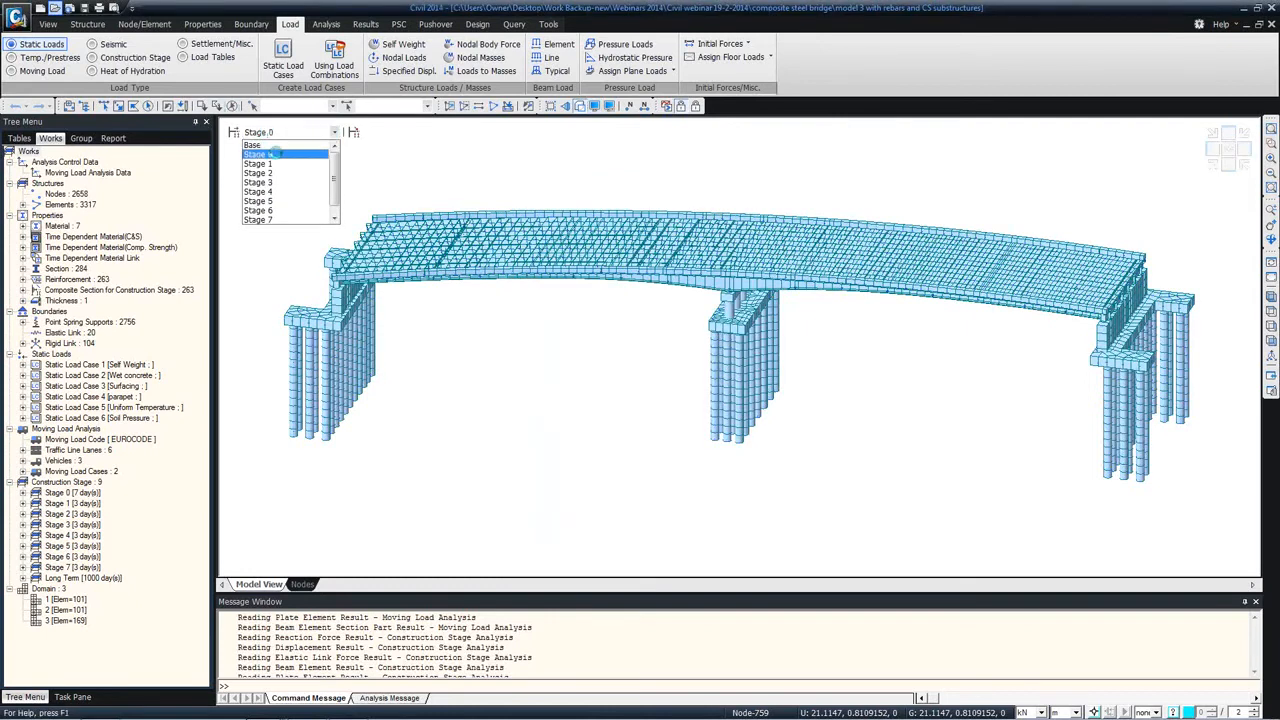
left_click(272, 155)
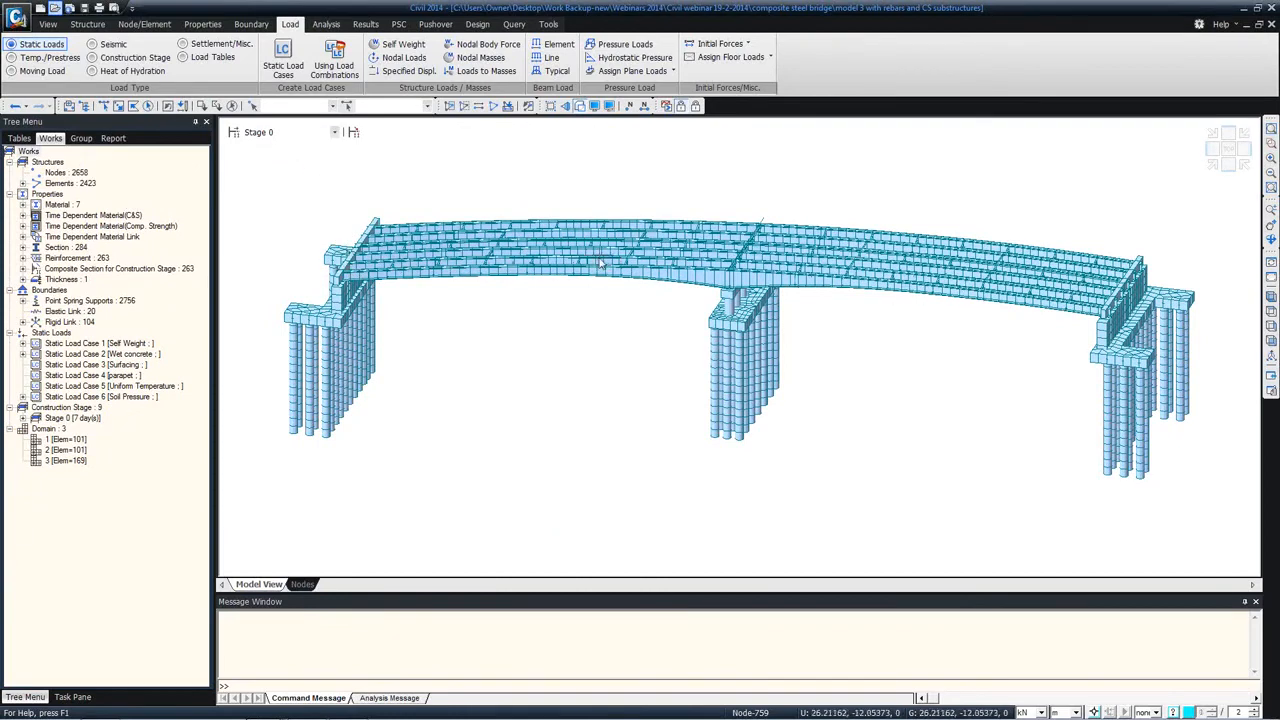
middle_click_drag(600, 251, 551, 275, "ctrl")
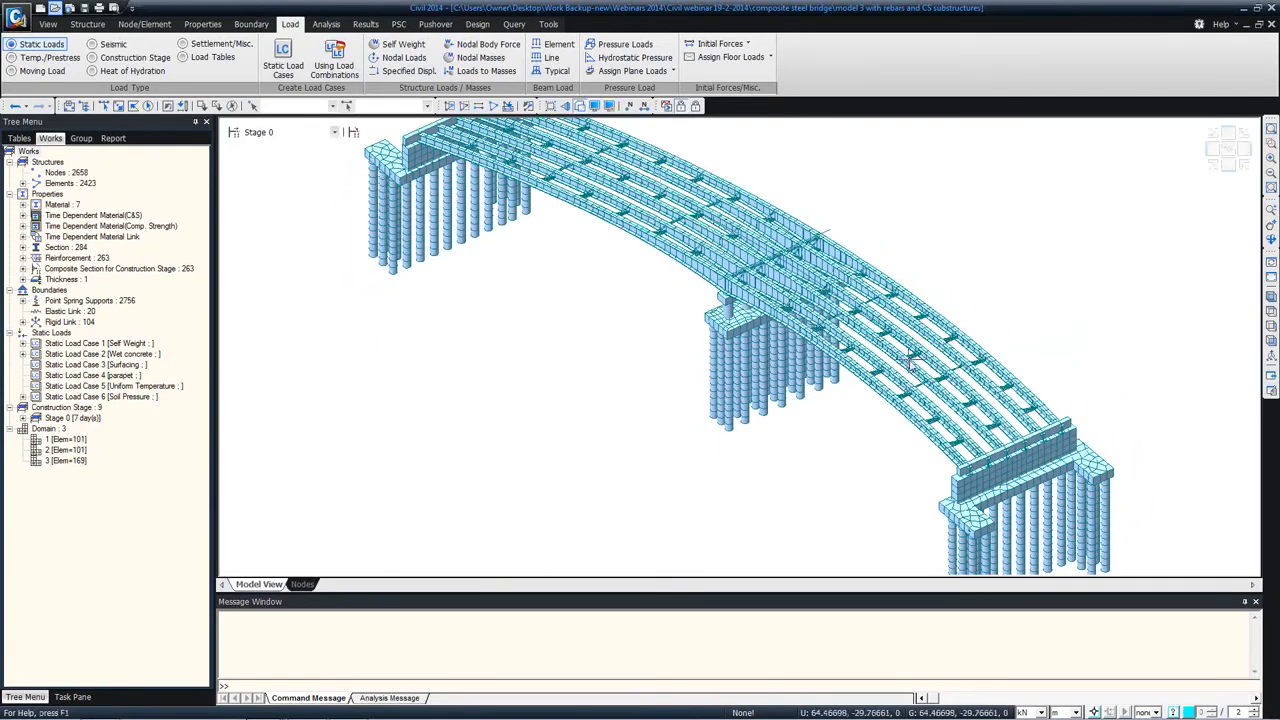
middle_click_drag(543, 299, 580, 286, "ctrl")
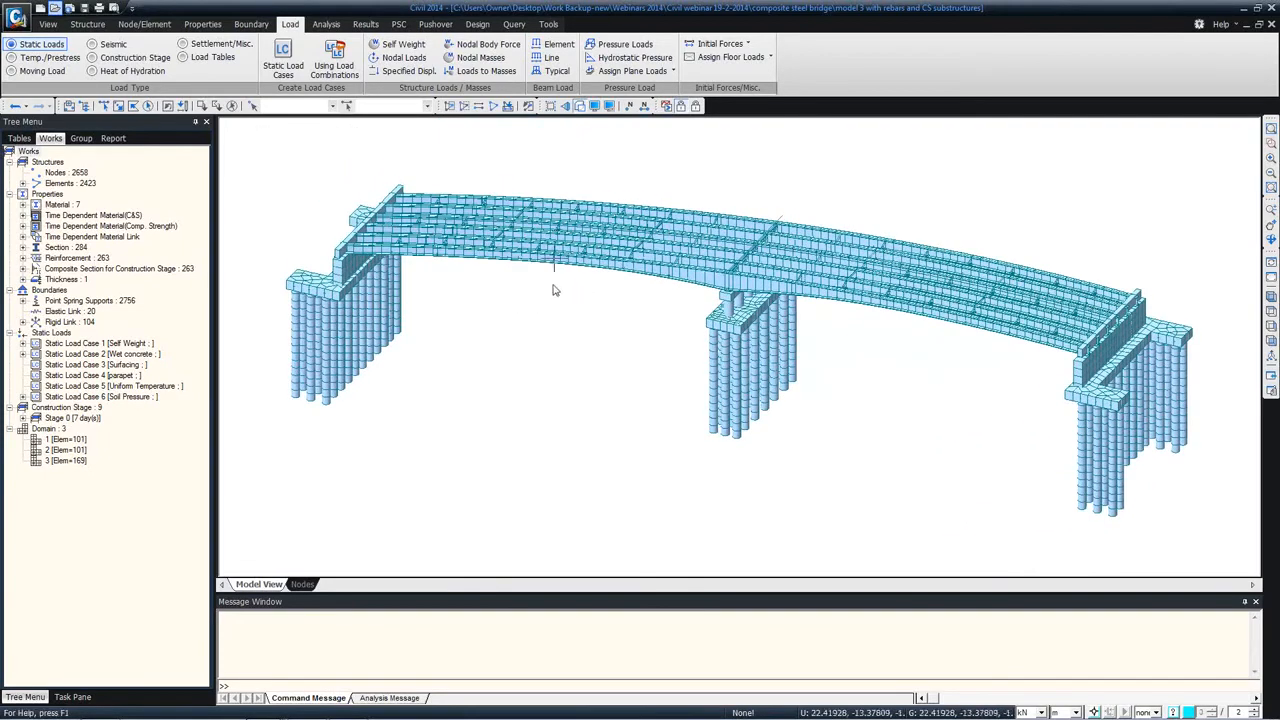
Step: Display construction Stage 1 and inspect the deck's transverse beam elements at the end of the bridge
left_click(278, 132)
left_click(274, 157)
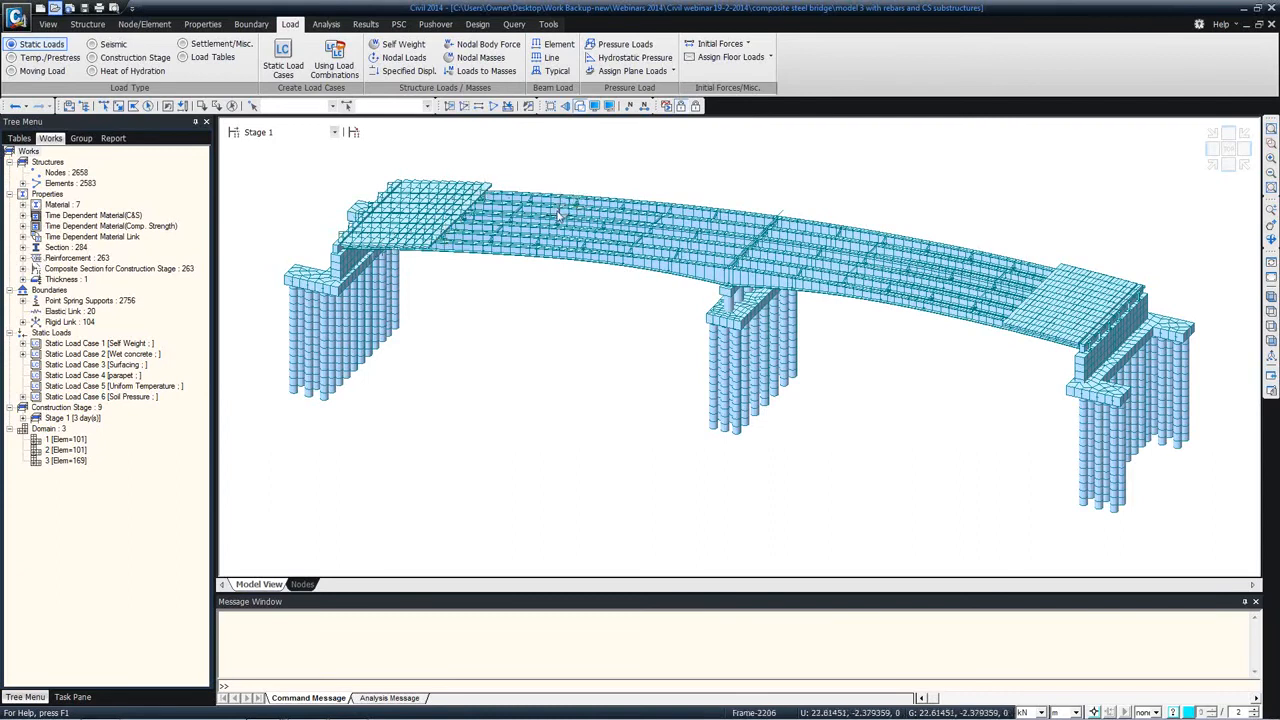
mouse_move(557, 217)
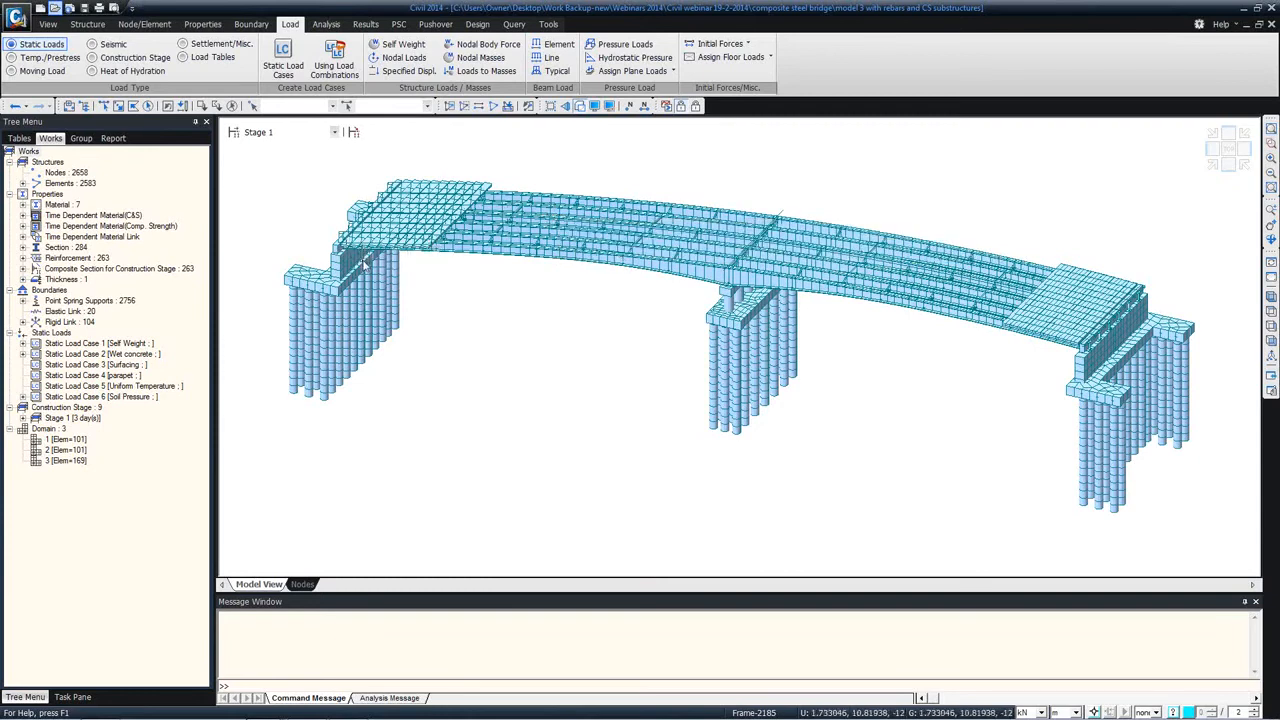
mouse_move(428, 239)
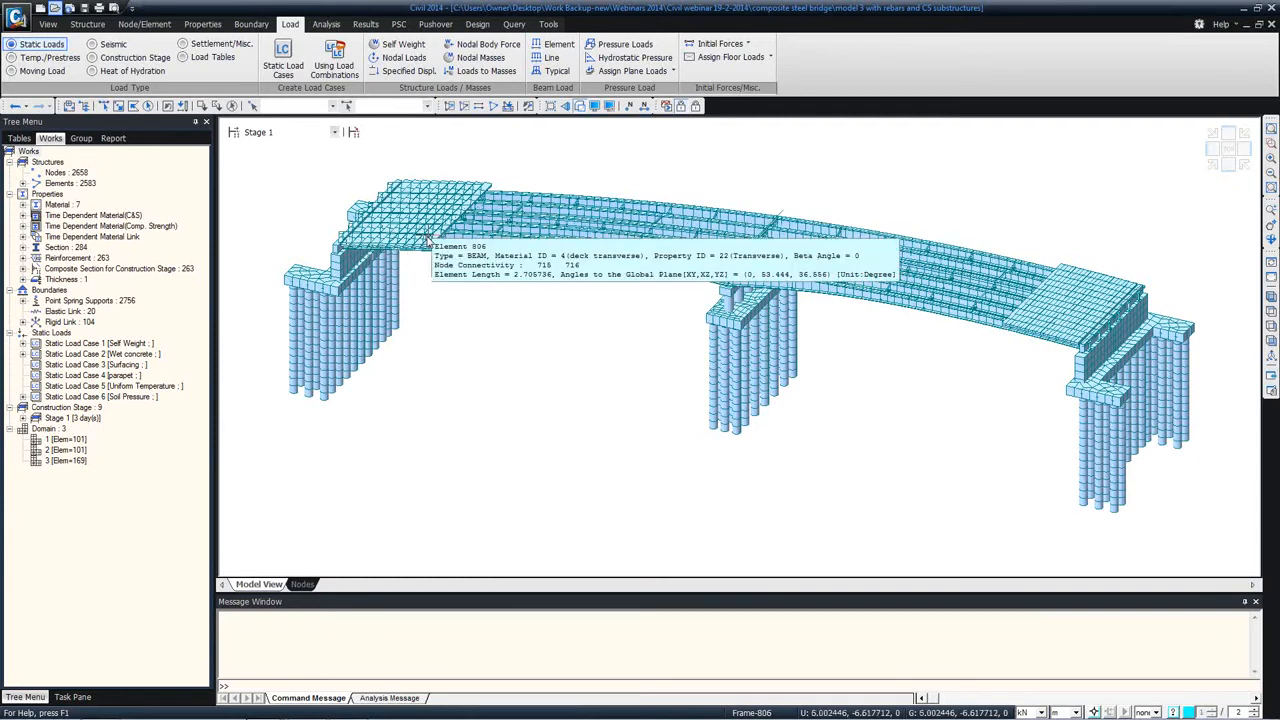
Step: Expand the Section list and go through the girder sections named by pour, as far as 27: B5-Pour 2
left_click(23, 248)
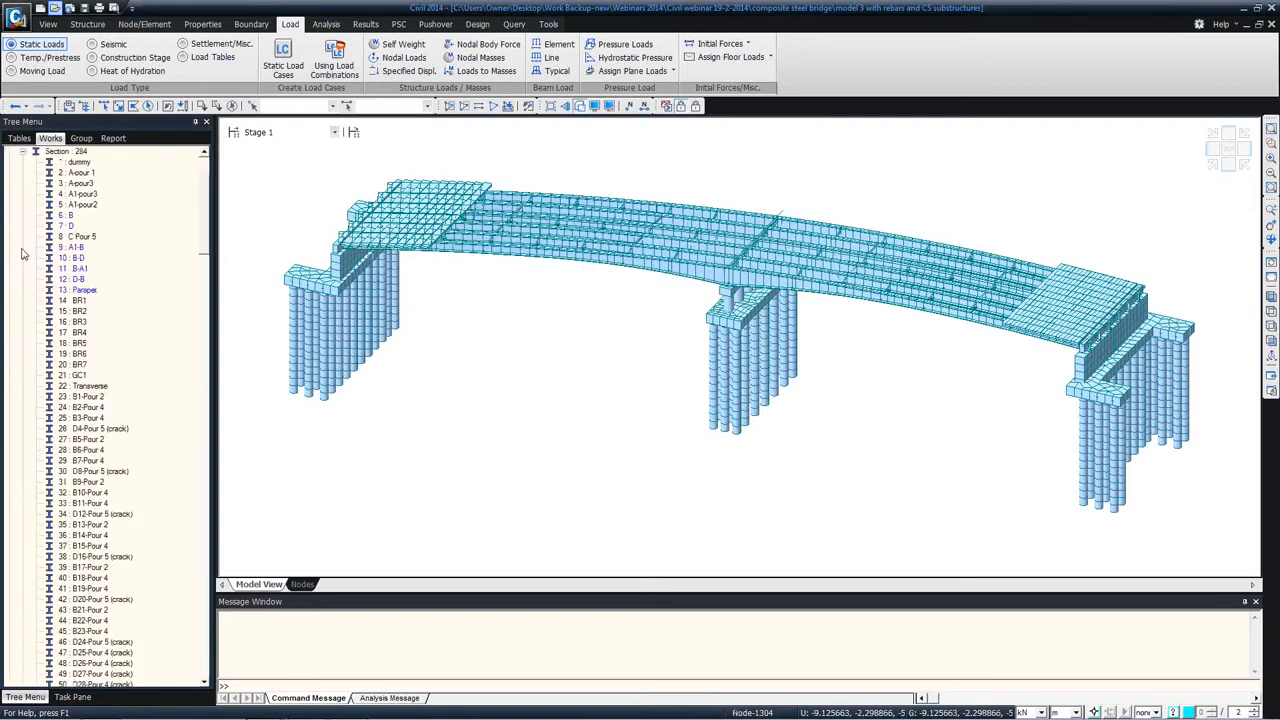
left_click(80, 398)
scroll(200, 270, "down", 5)
scroll(162, 306, "up", 4)
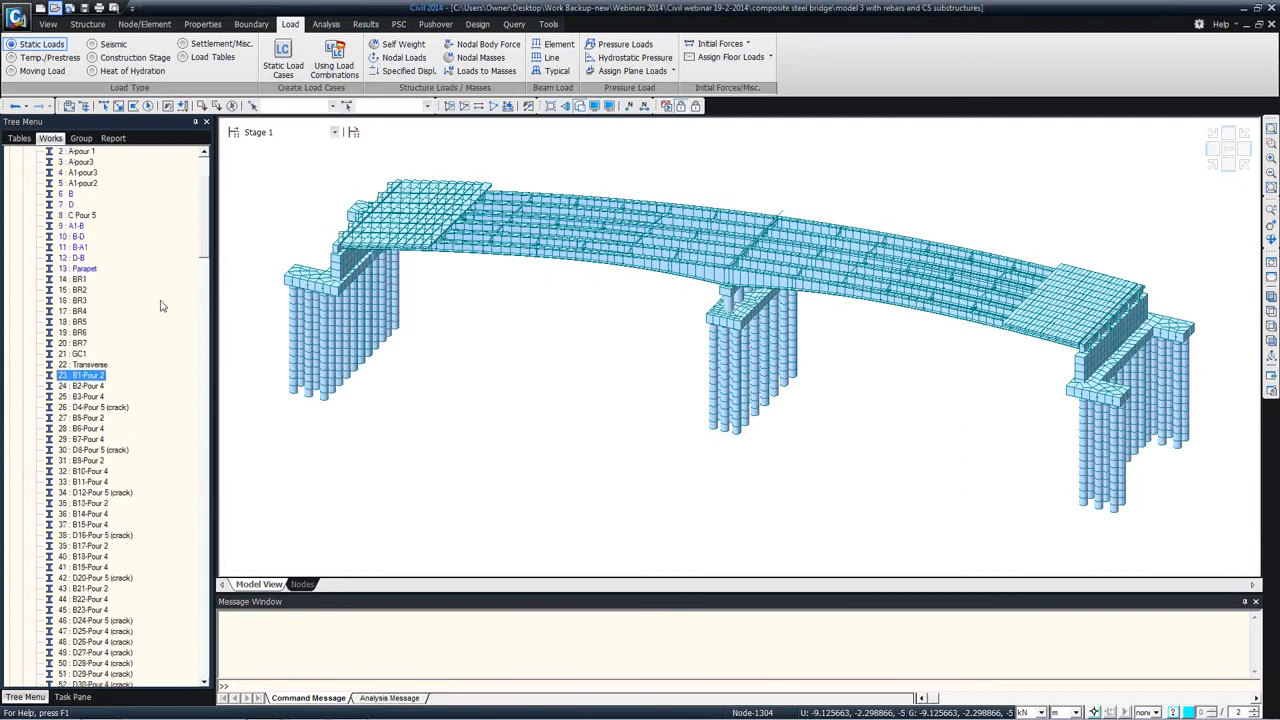
left_click(80, 397)
left_click(82, 407)
left_click(82, 418)
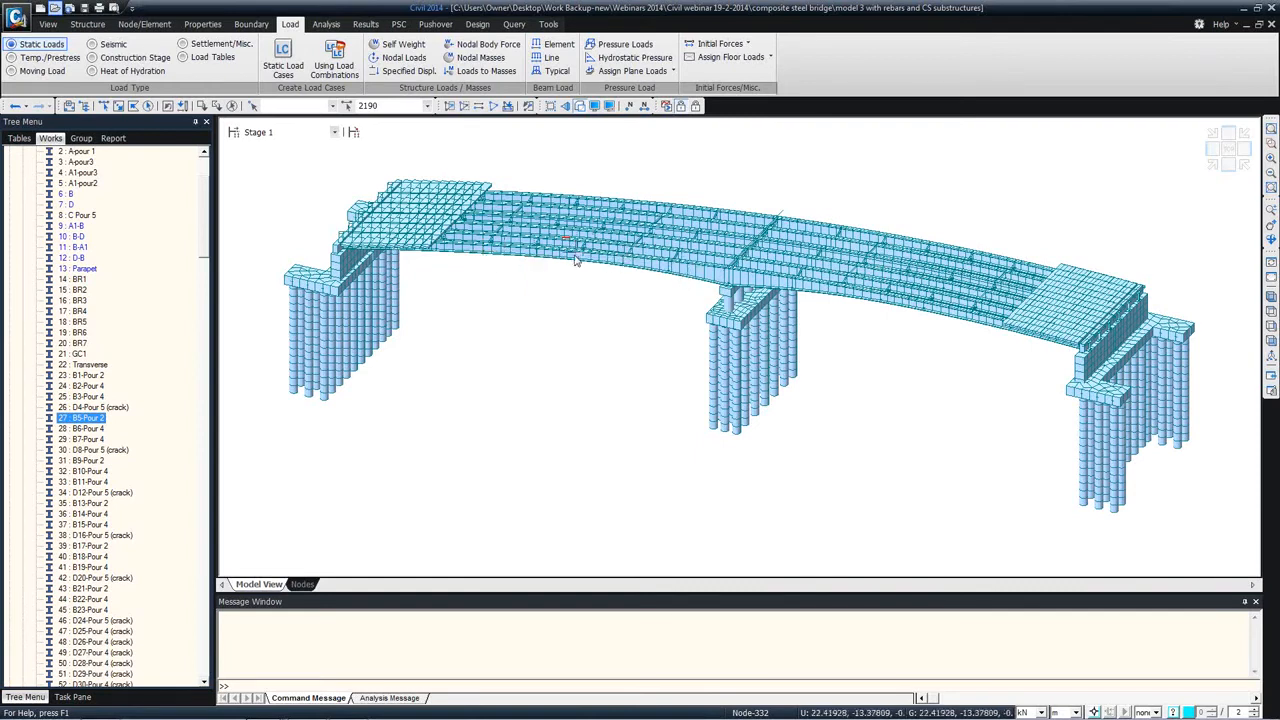
Step: Compare where sections 26: D4-Pour 5 (crack) and 23: B1-Pour 2 are used by selecting their elements in the model
left_click(74, 387)
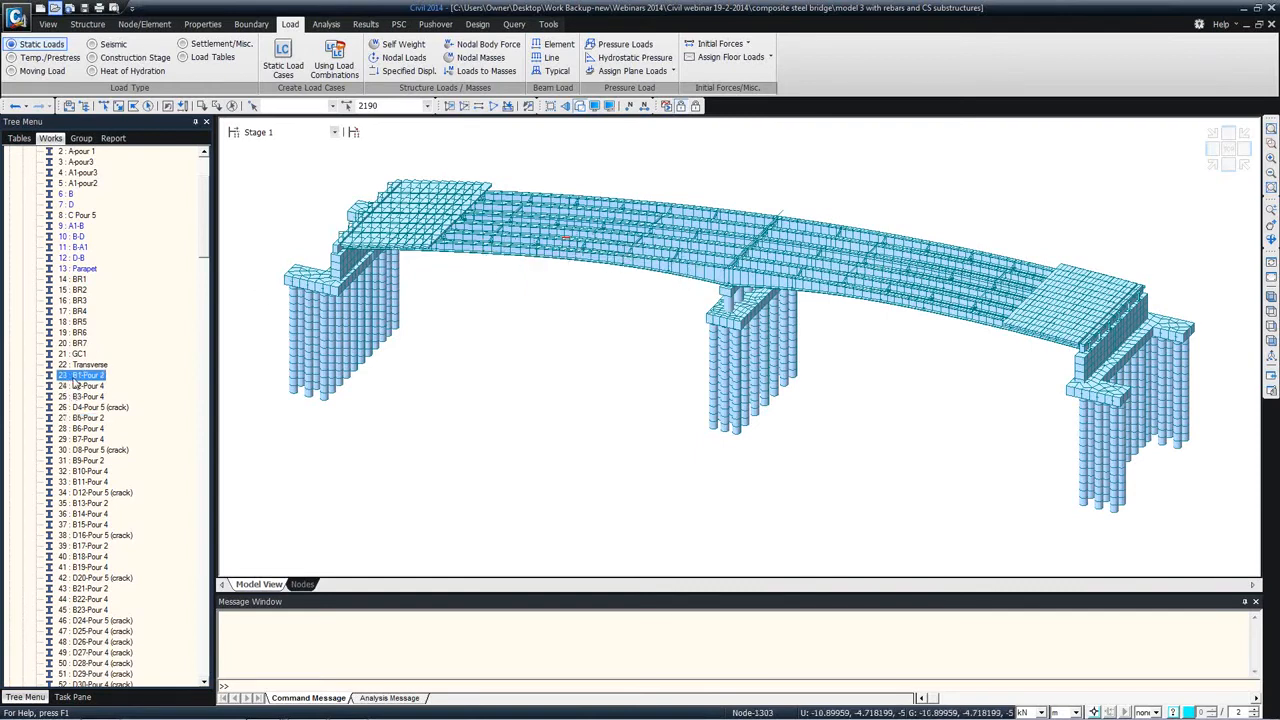
left_click(77, 397)
left_click(78, 407)
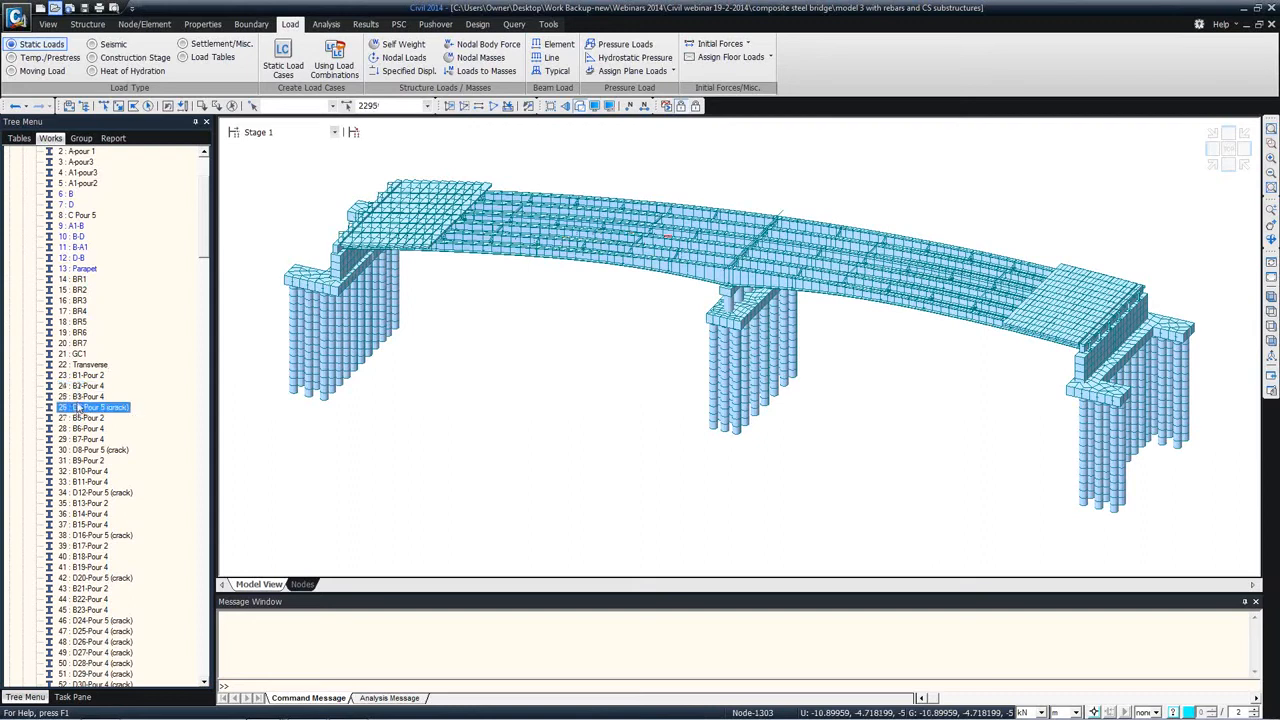
left_click(76, 375)
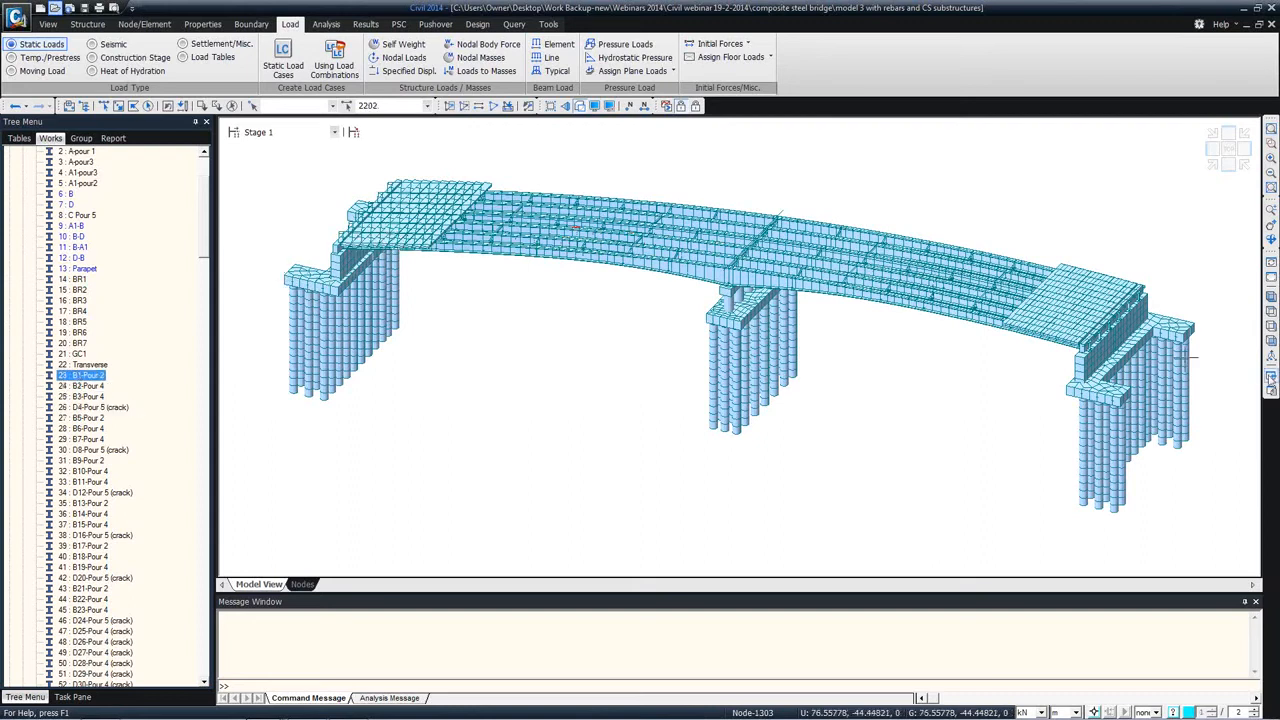
Step: Examine the tapered Composite Steel-I properties of section 28: B6-Pour 4, leaving them unedited
left_click(84, 438)
left_click(82, 429)
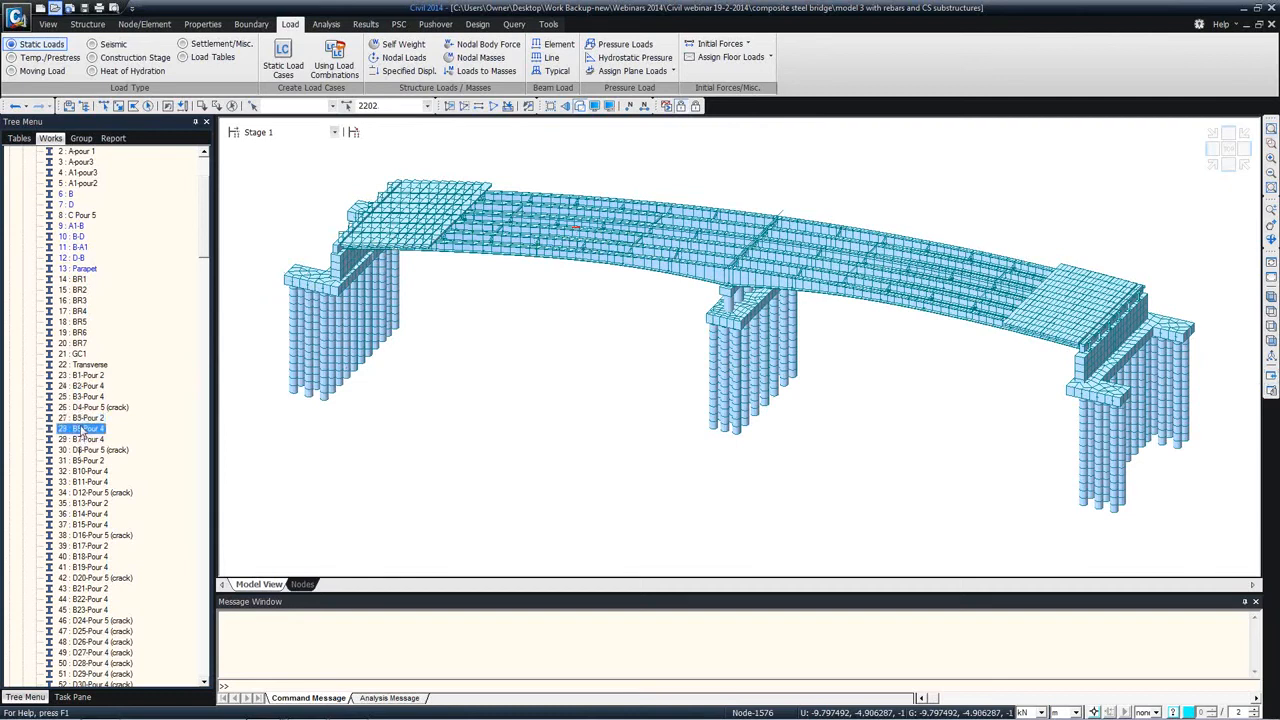
right_click(81, 431)
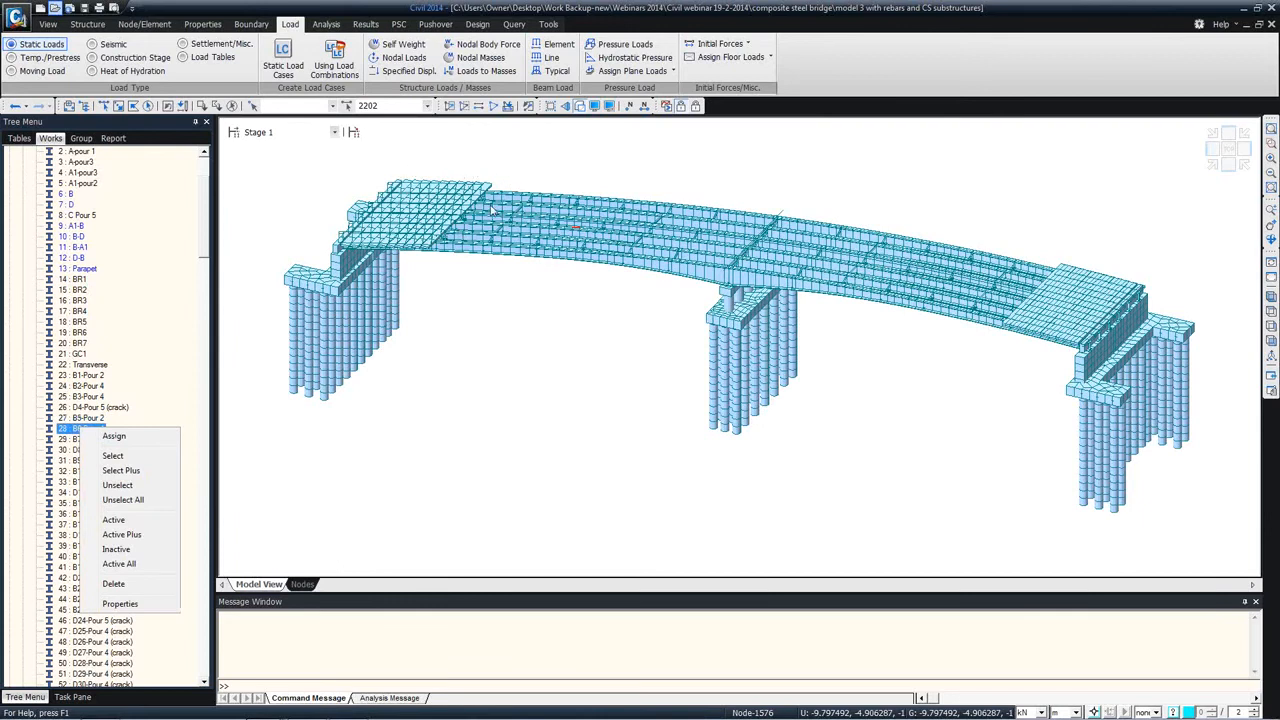
left_click(120, 604)
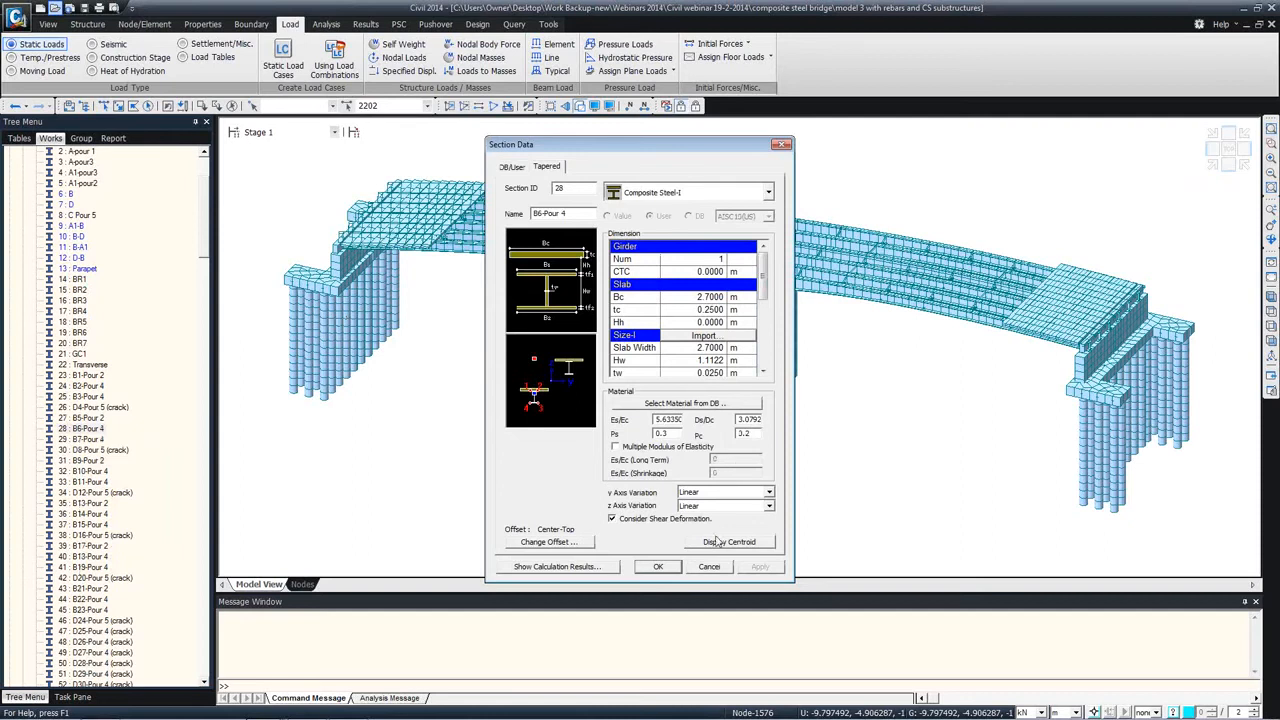
left_click(709, 566)
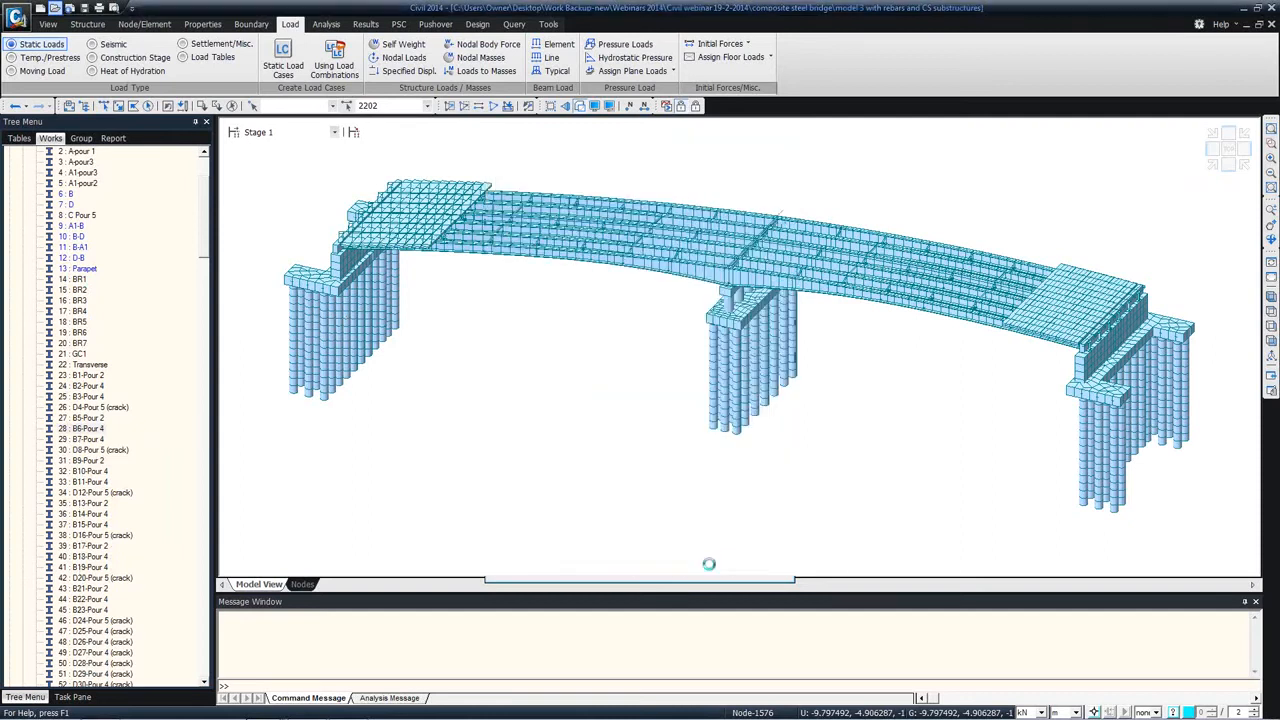
Step: Return the model from Stage 1 to the Base stage
left_click(334, 132)
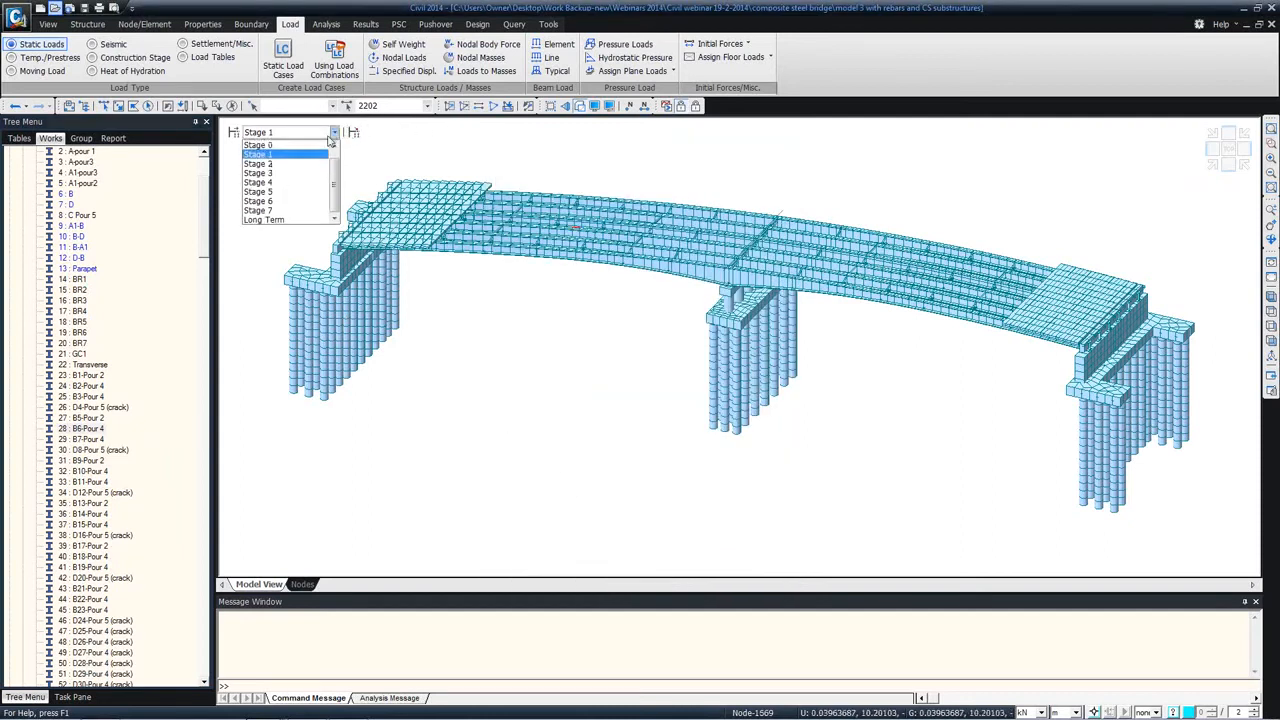
left_click_drag(336, 168, 336, 152)
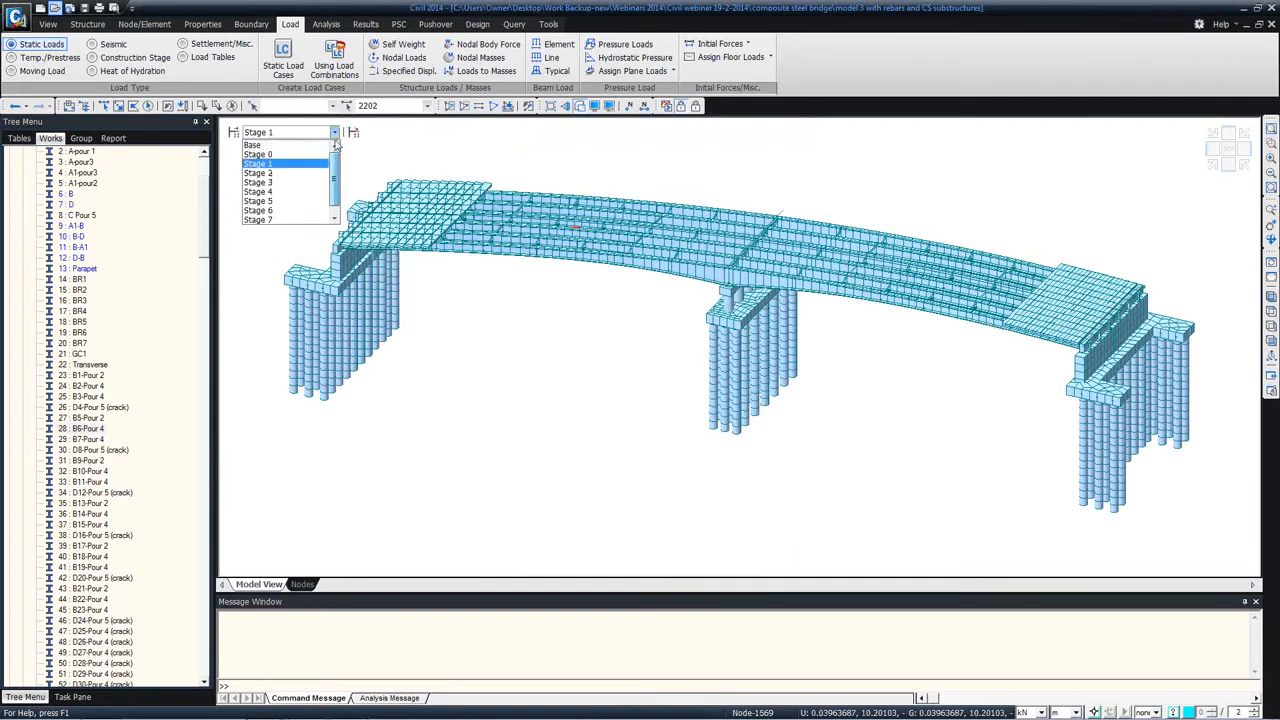
left_click(281, 145)
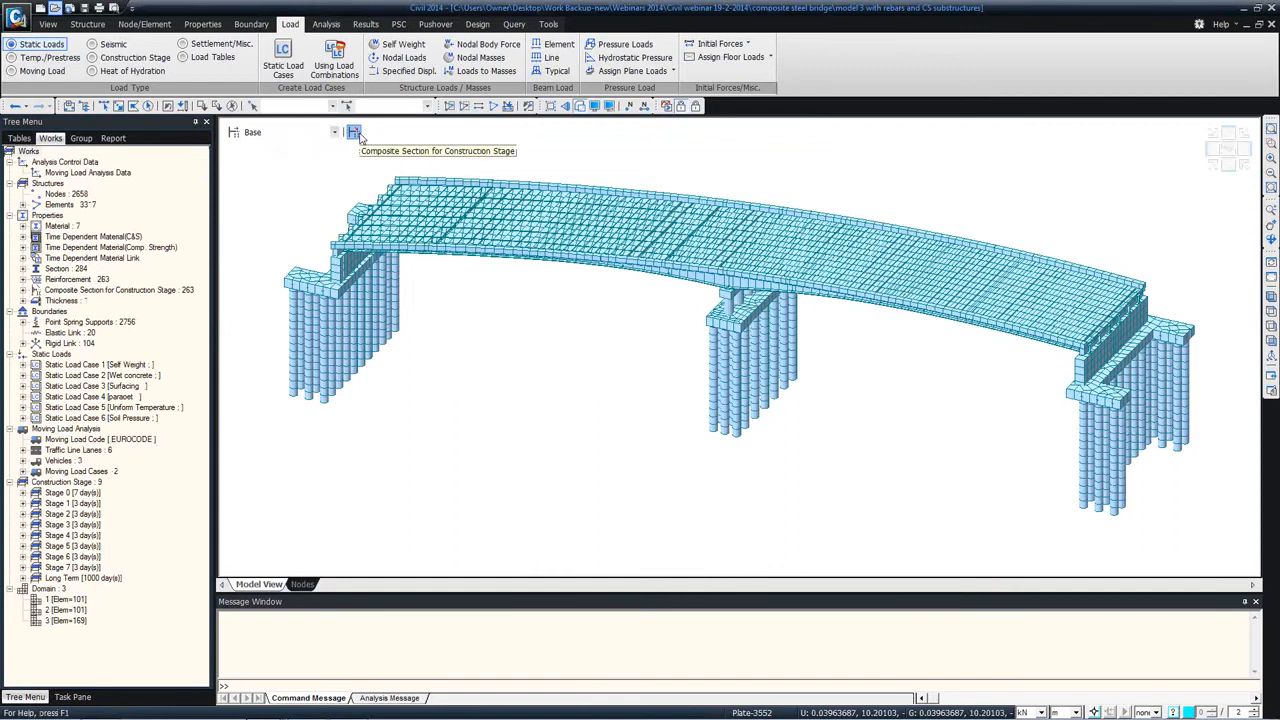
Step: Open the Composite Section for Construction Stage definition of 3: A-pour3 and examine its construction sequence
left_click(355, 133)
left_click(118, 88)
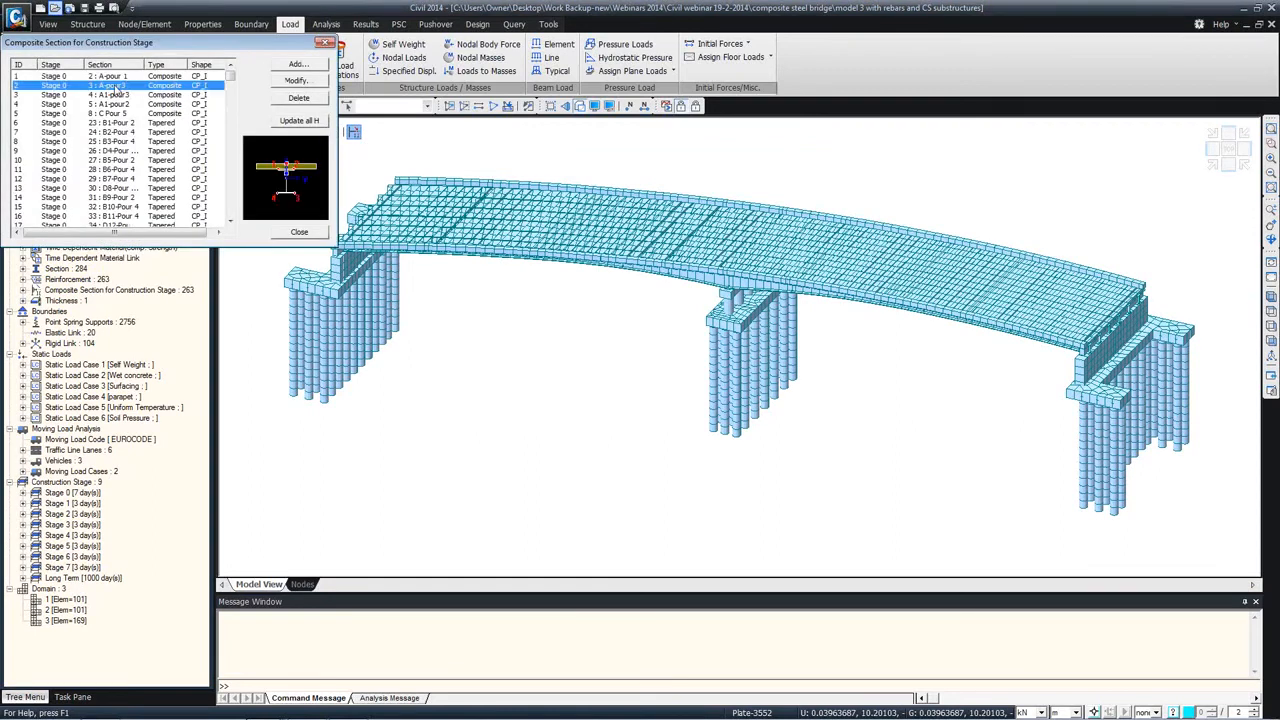
left_click(303, 82)
left_click_drag(230, 249, 575, 110)
left_click(523, 156)
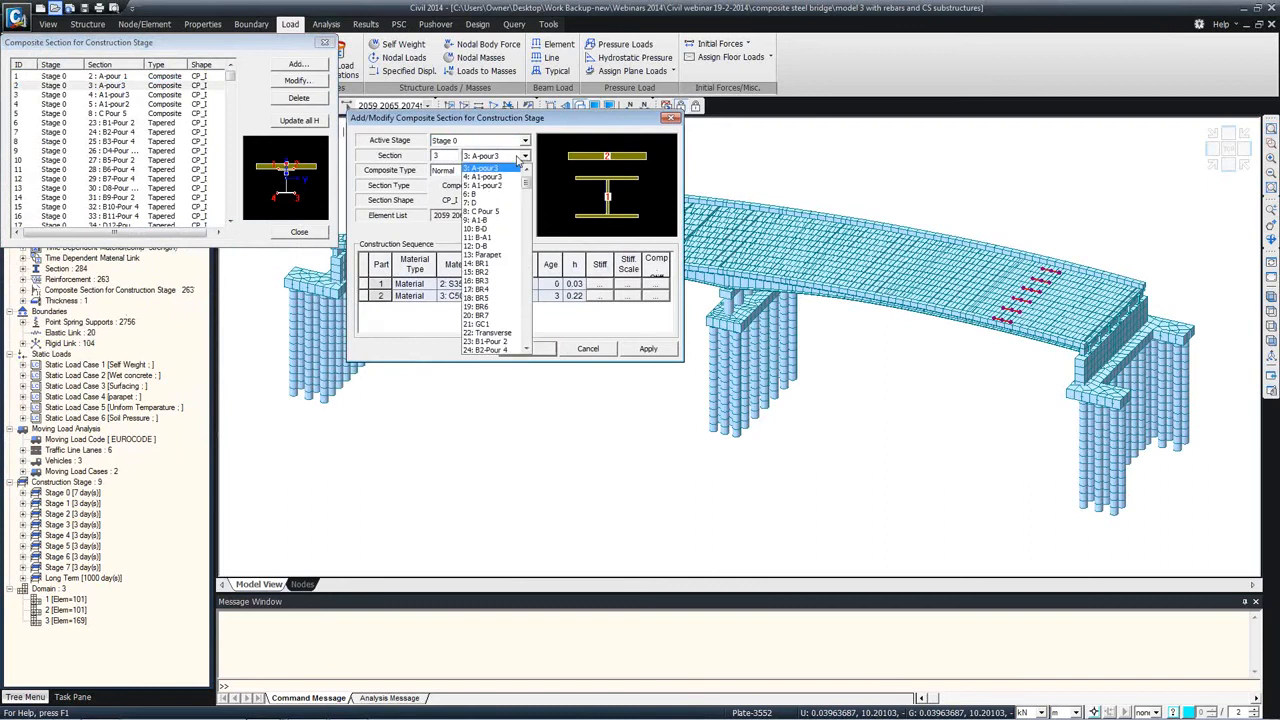
left_click(512, 167)
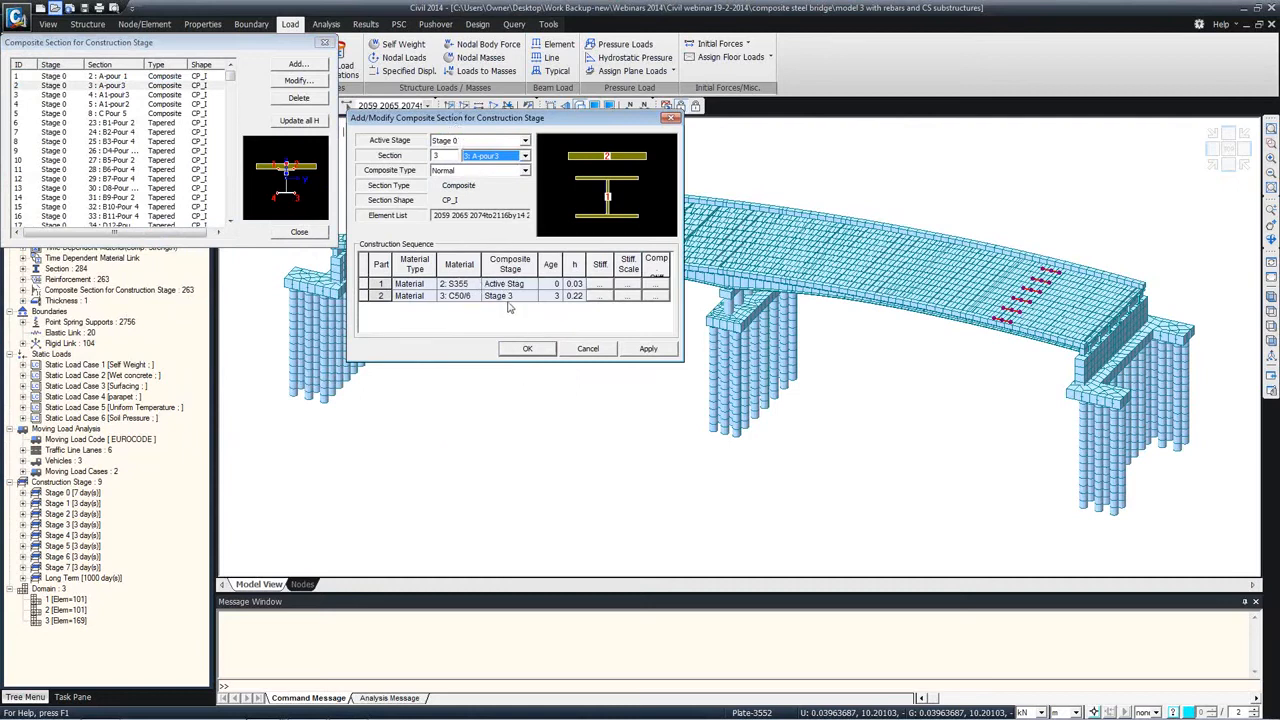
Step: Browse the section choices in the composite section definition, including 8: C Pour 5, and cancel without saving
left_click(524, 158)
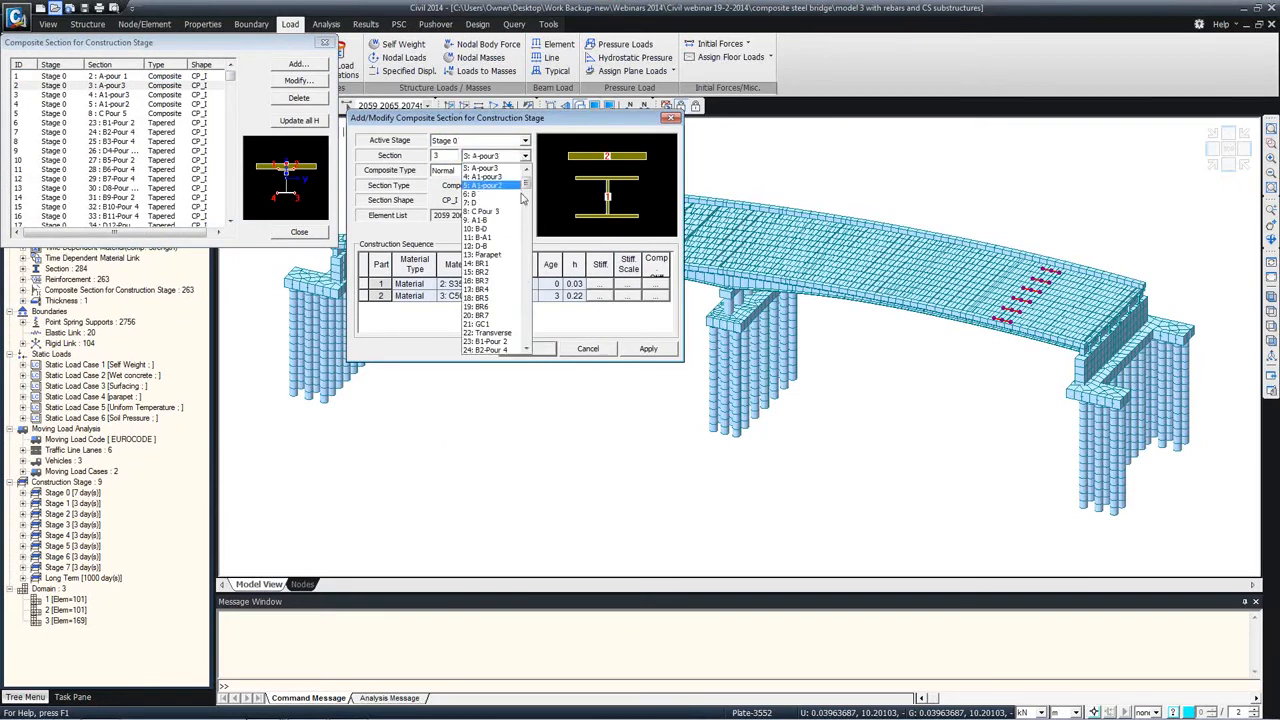
left_click(487, 211)
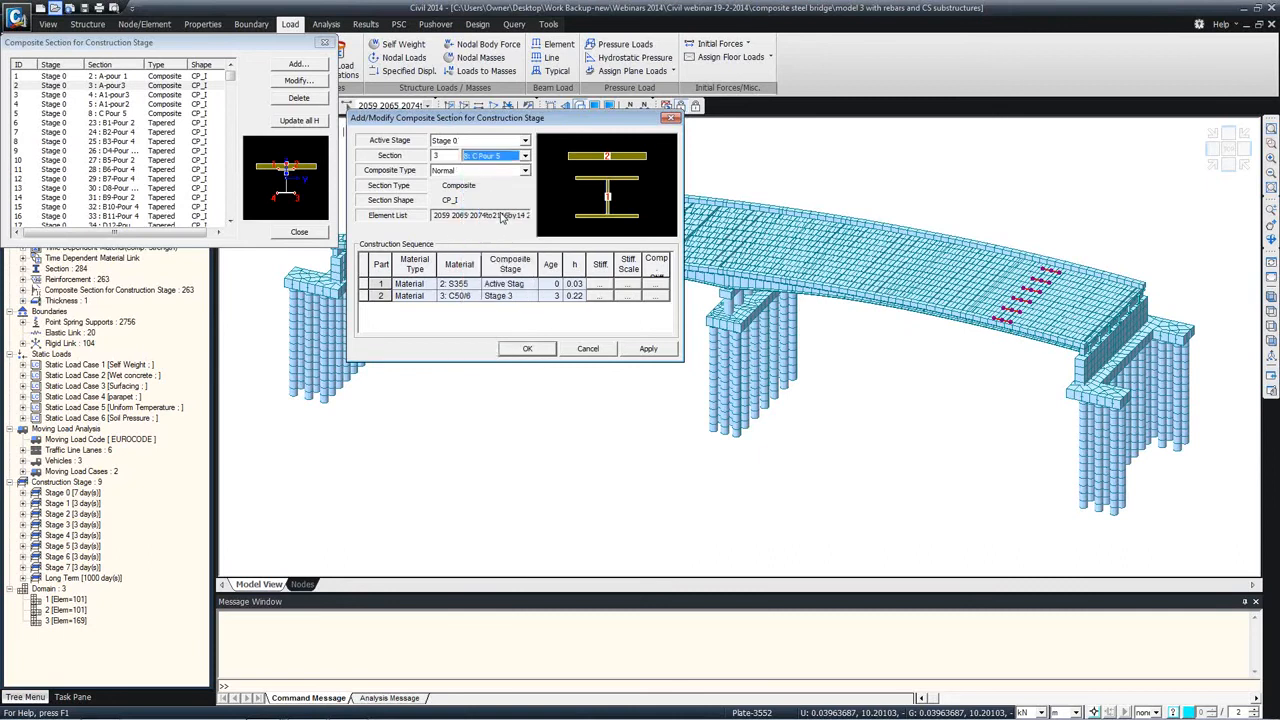
left_click(524, 156)
left_click_drag(527, 190, 527, 222)
left_click(493, 212)
left_click(590, 350)
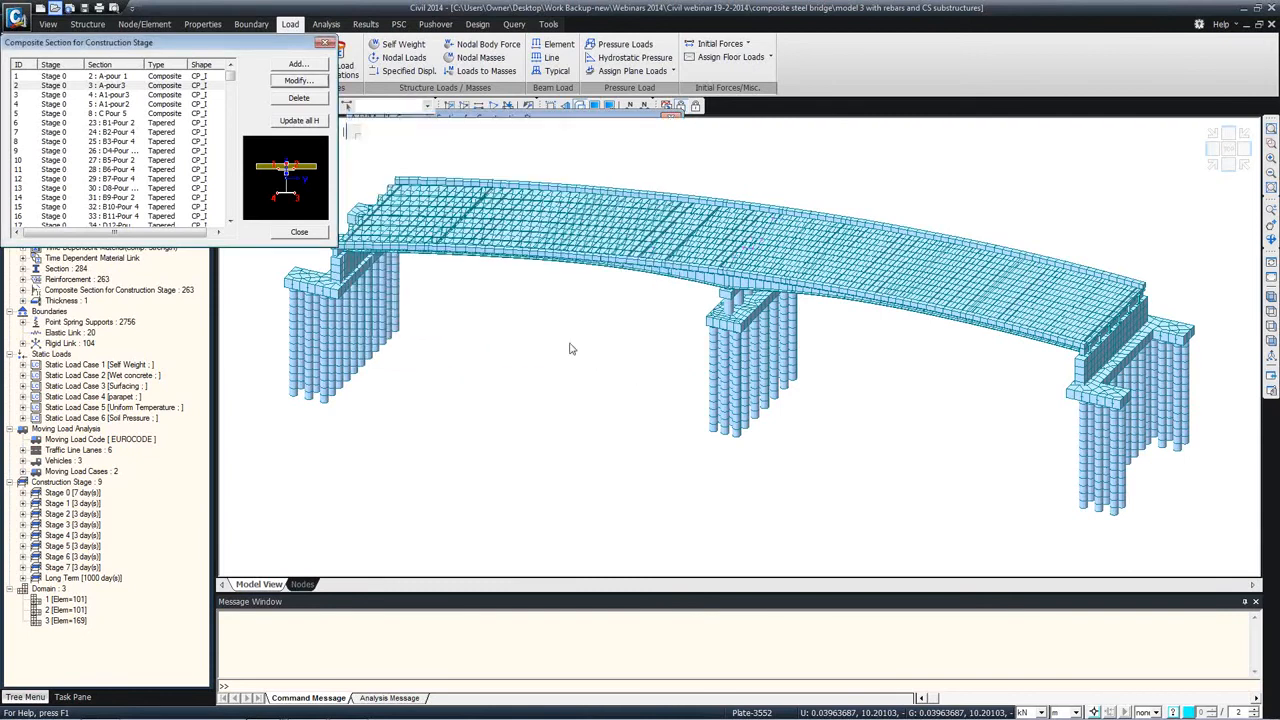
Step: Examine the construction sequence of composite section 29: B7-Pour 4 and close the composite section definitions
left_click(120, 179)
left_click(296, 81)
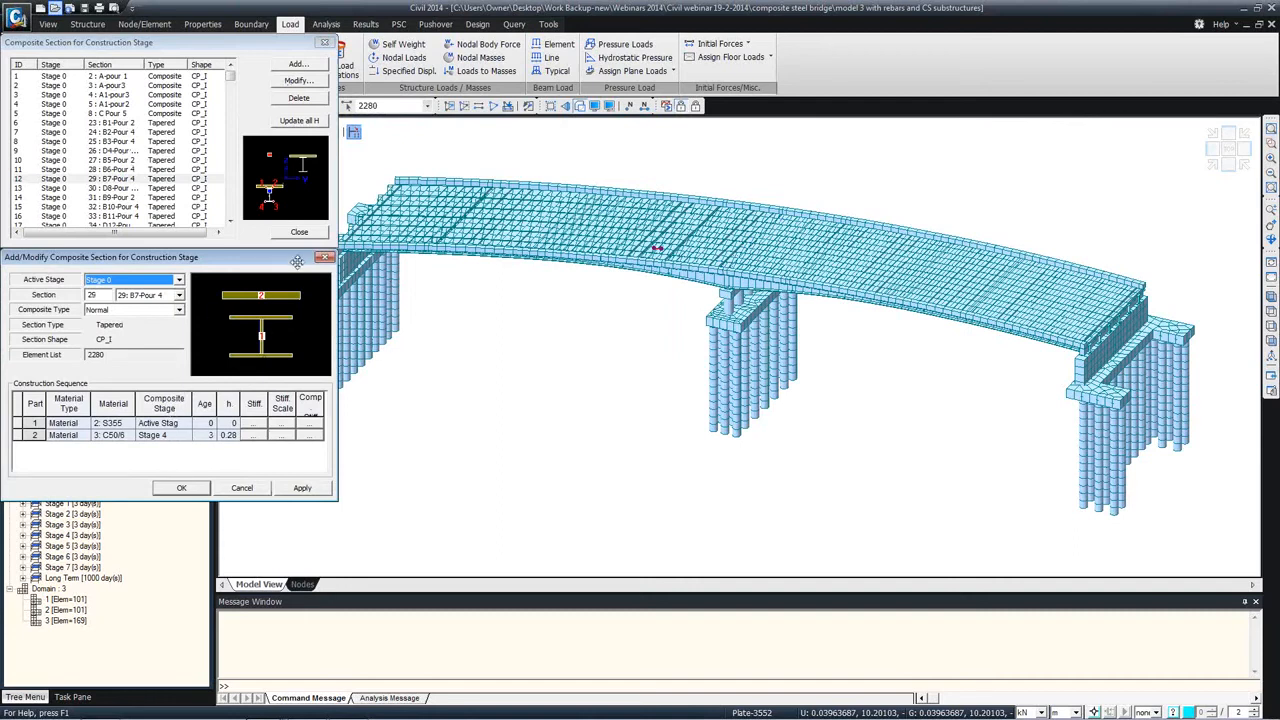
left_click(324, 257)
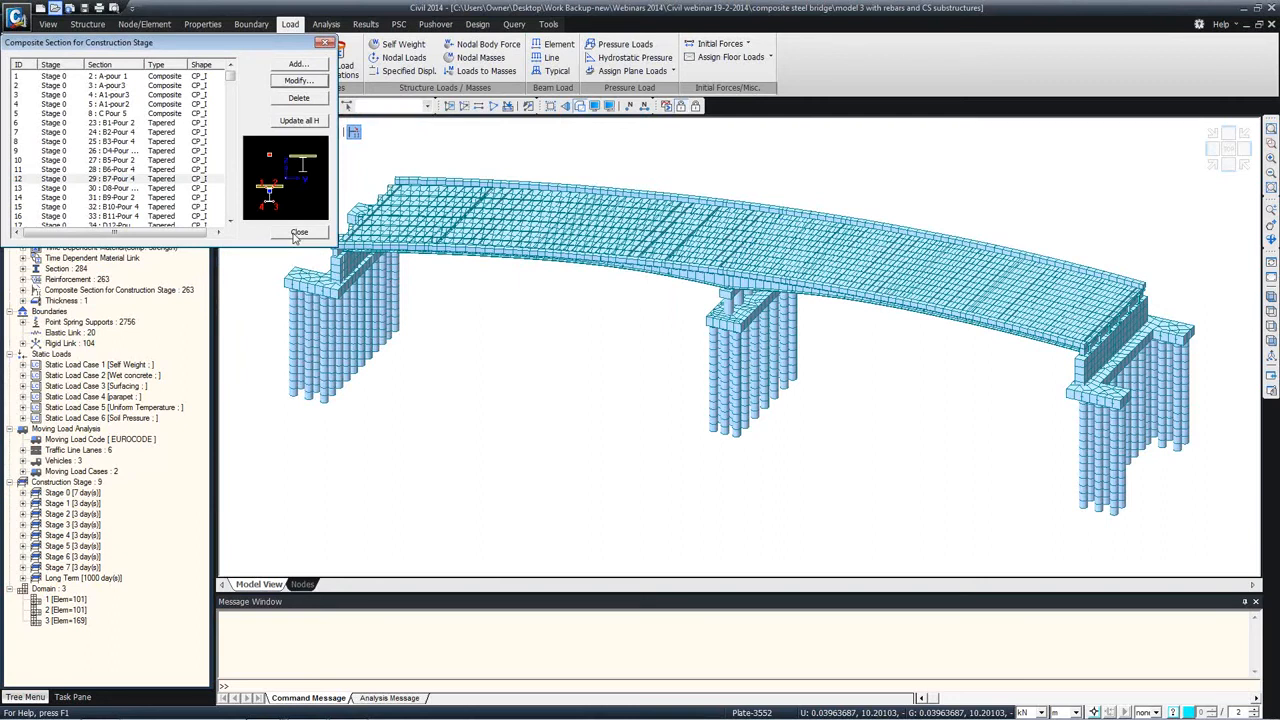
left_click(297, 233)
left_click(298, 233)
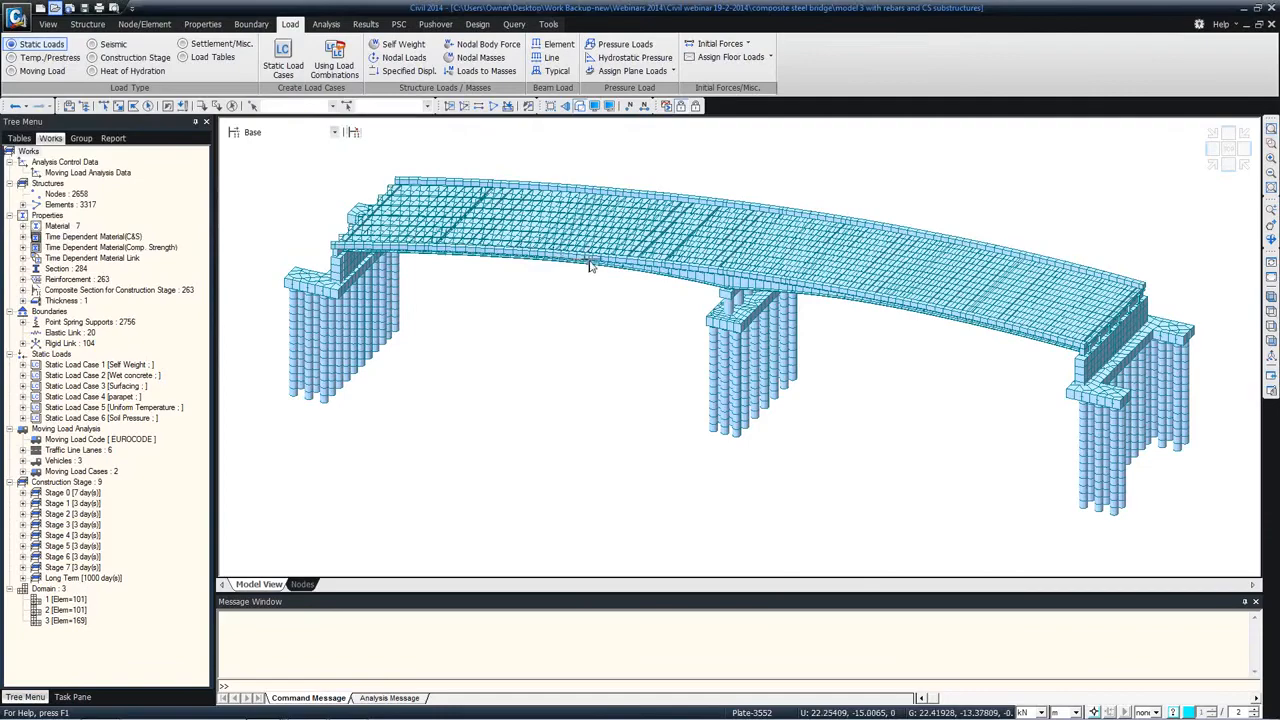
Step: Switch to the untitled curved grid model and show its works tree of structures and properties
mouse_move(589, 261)
middle_mouse_down("ctrl")
mouse_move(569, 201)
mouse_move(515, 250)
mouse_move(560, 240)
mouse_move(563, 217)
mouse_move(580, 291)
mouse_move(531, 235)
mouse_move(562, 240)
middle_mouse_up("ctrl")
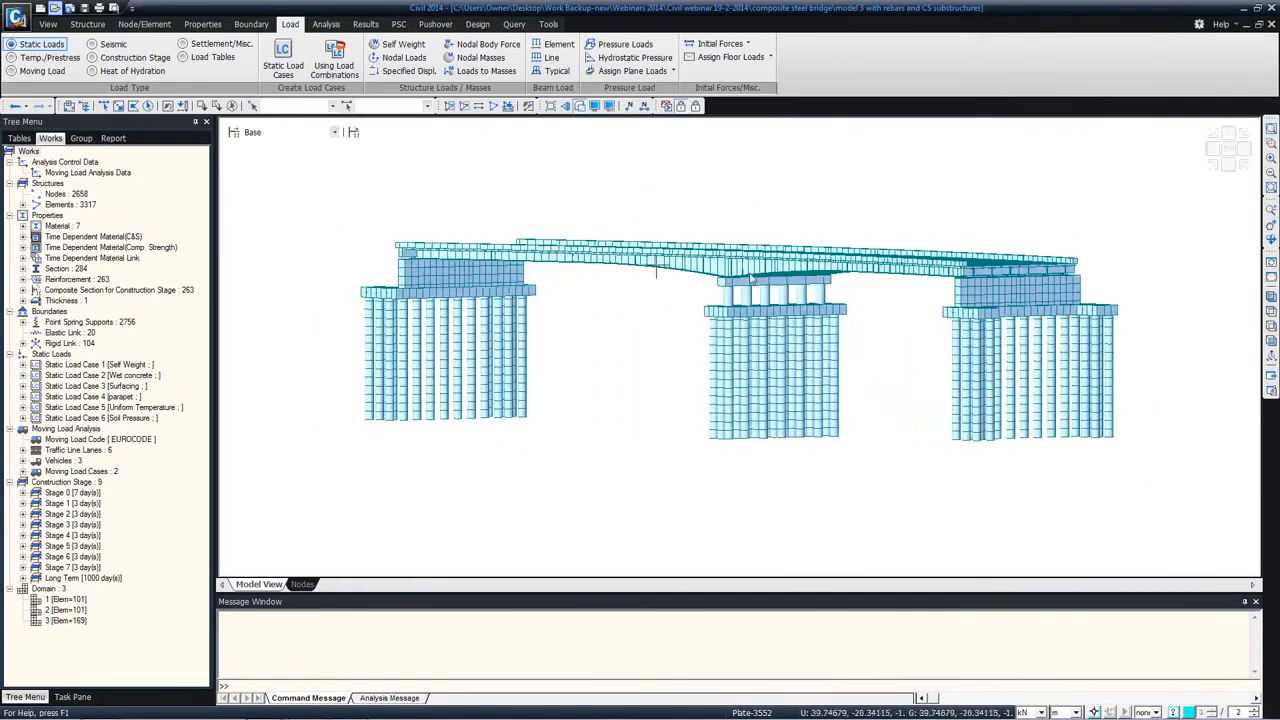
left_click(265, 708)
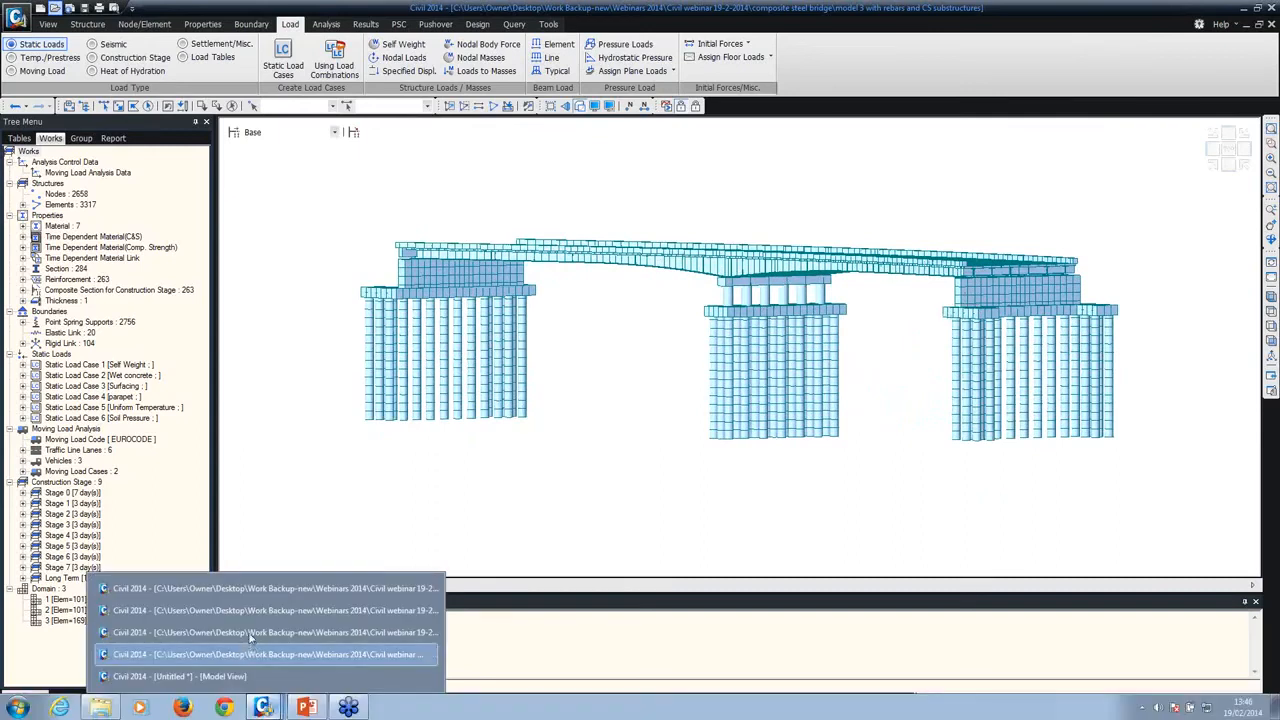
left_click(237, 676)
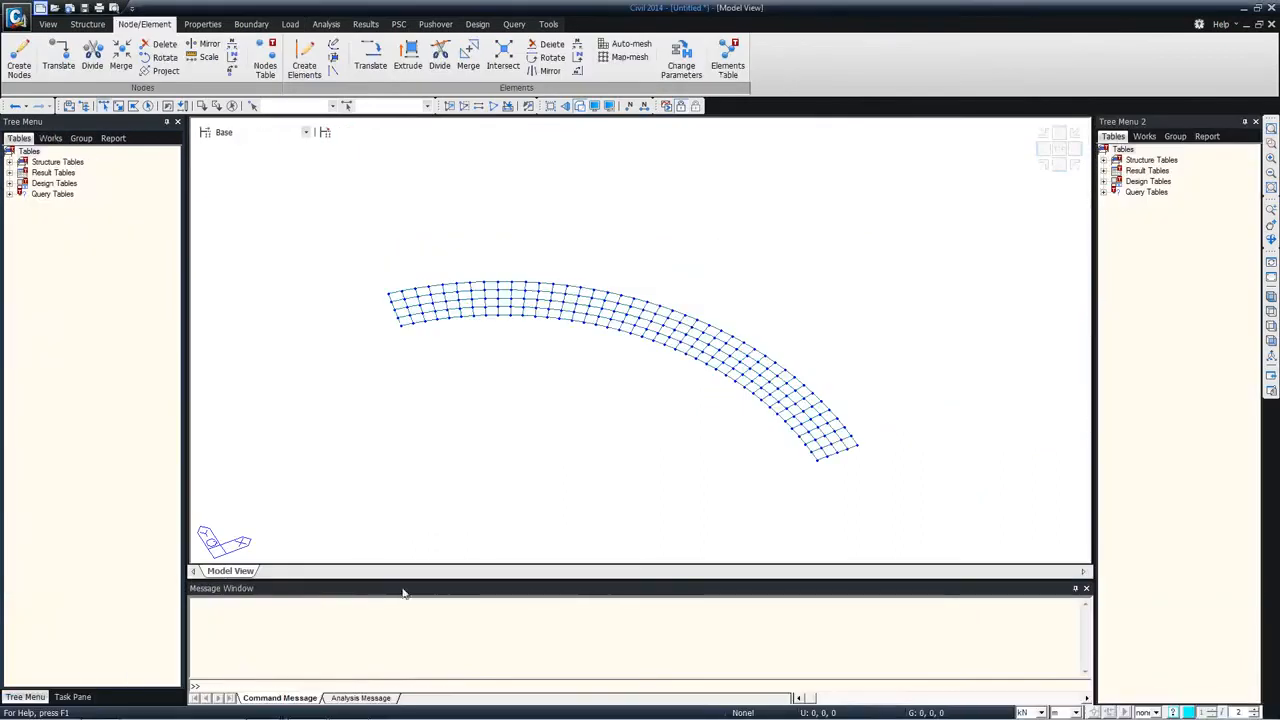
middle_click_drag(591, 463, 561, 409, "ctrl")
middle_click_drag(660, 421, 526, 343)
left_click(50, 139)
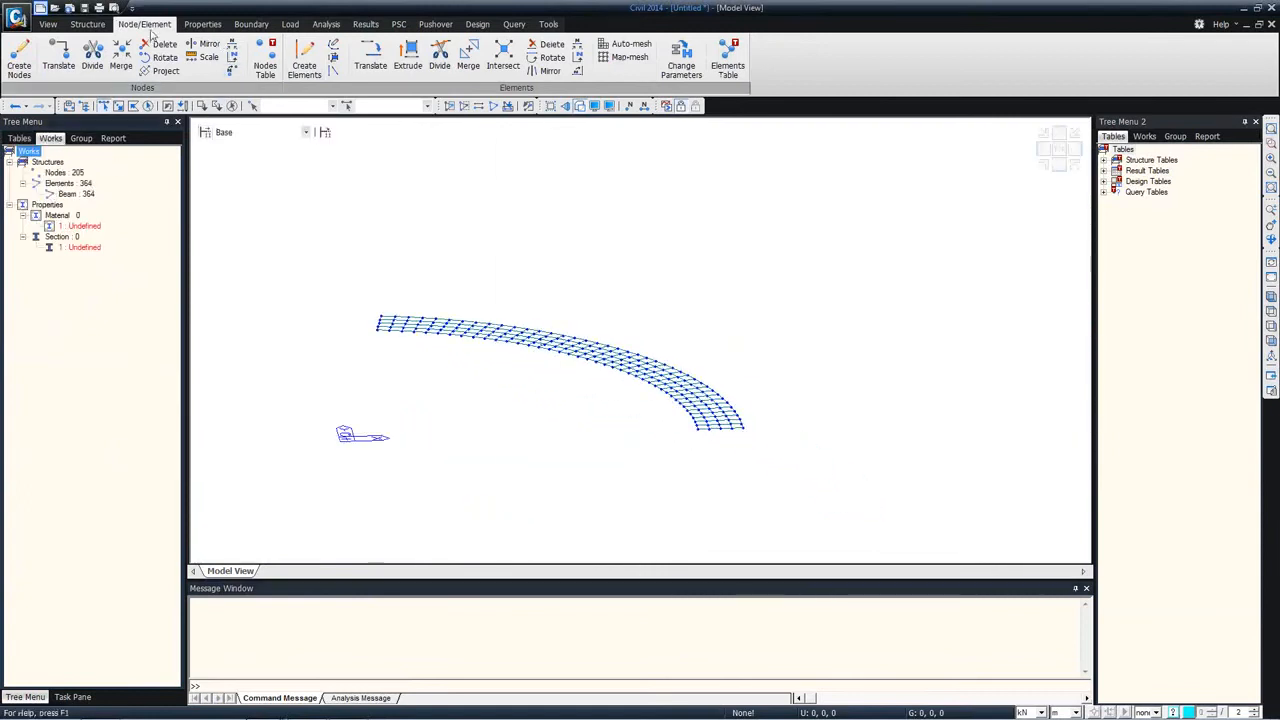
Step: Open the model "sections and materials" from the composite steel bridge folder without saving the untitled model
left_click(55, 8)
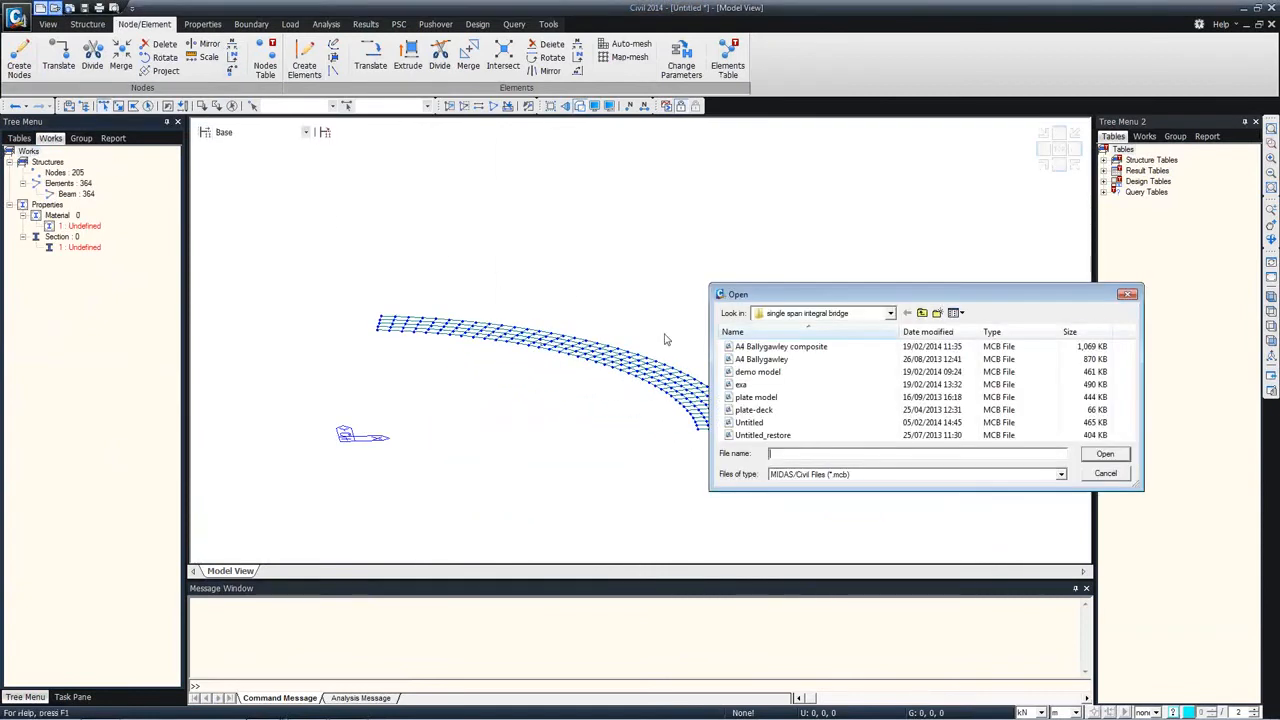
left_click(921, 313)
double_click(754, 347)
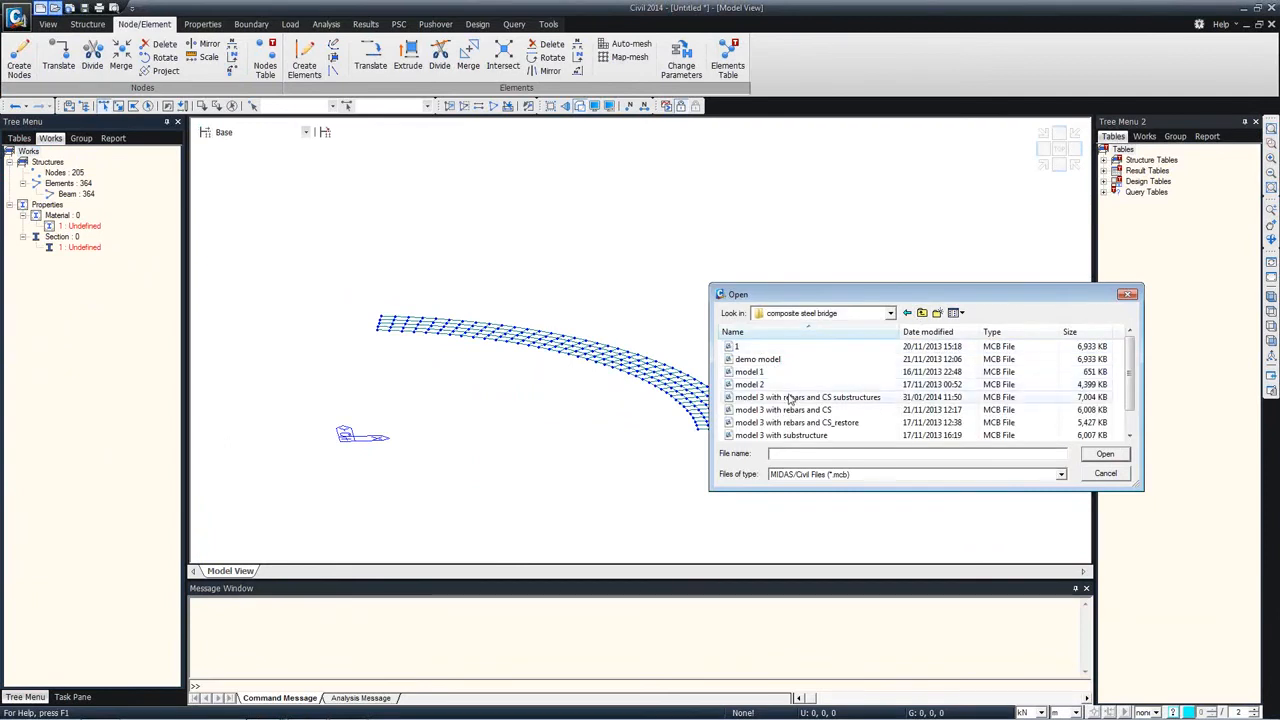
left_click(789, 396)
scroll(789, 396, "down", 1)
double_click(772, 426)
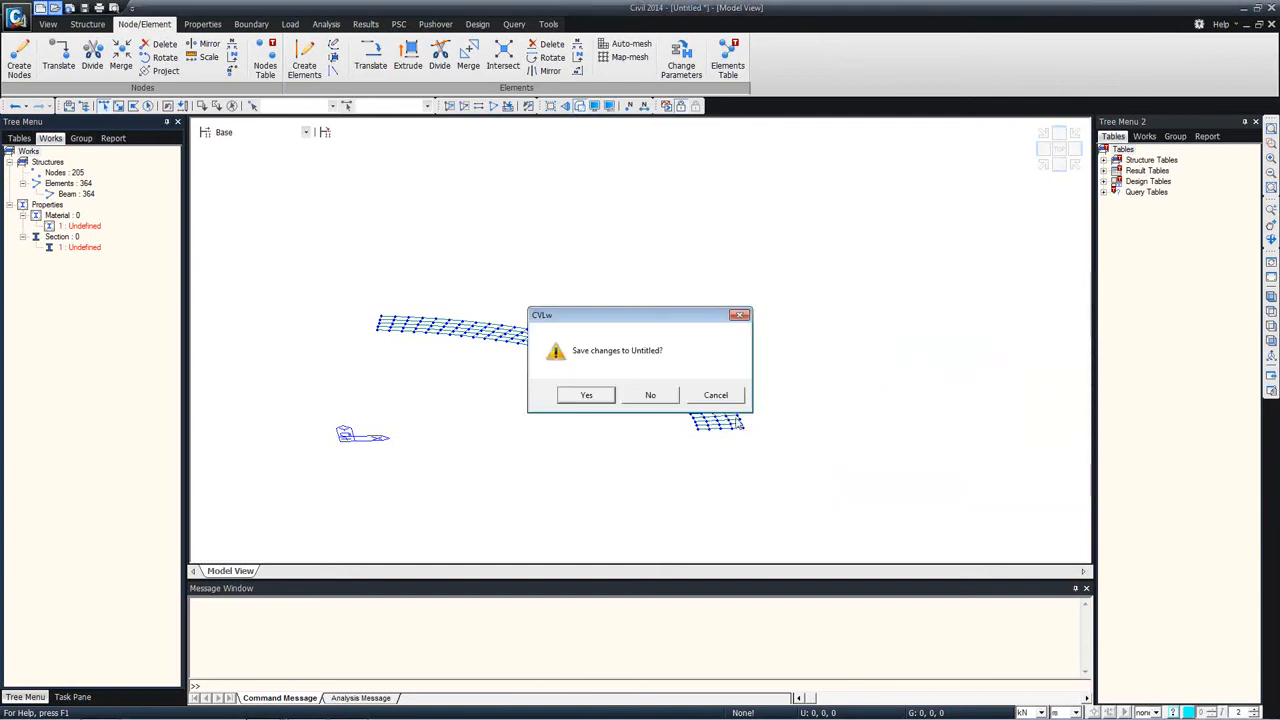
left_click(650, 395)
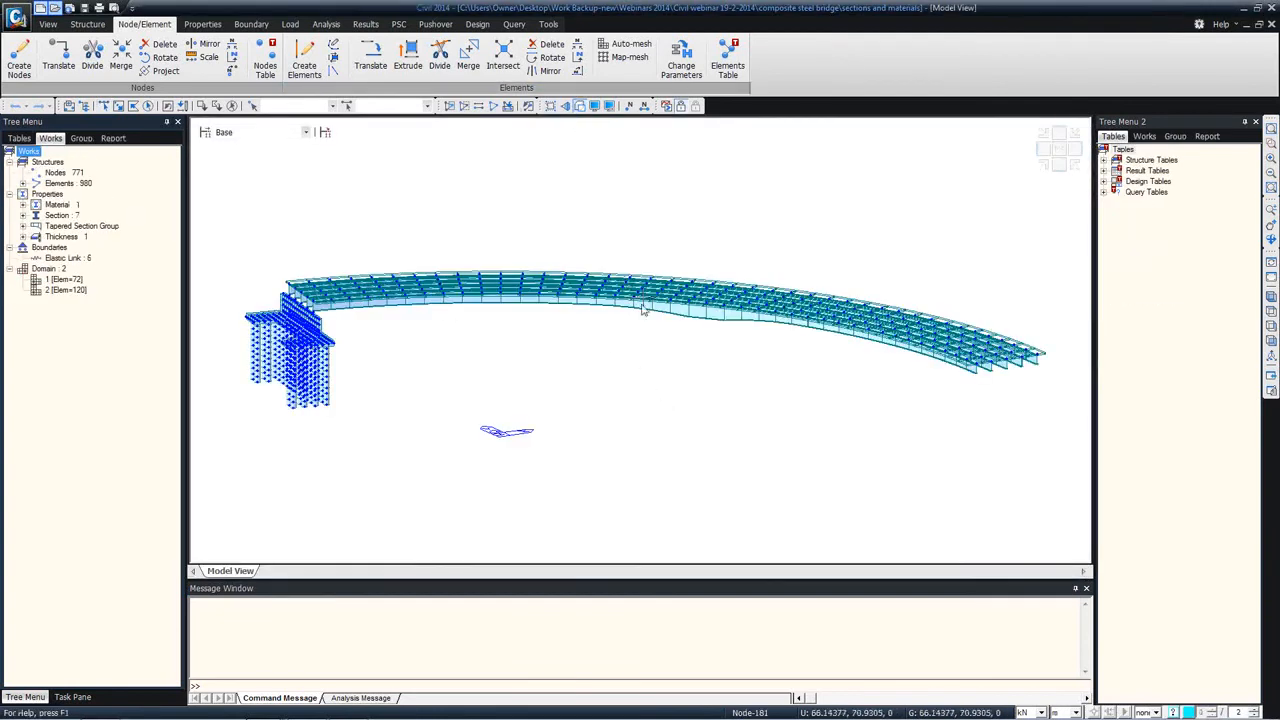
Step: Copy the five girder end nodes along the z axis at unequal distances of -1 and -1 m
middle_click_drag(643, 309, 535, 277)
scroll(645, 315, "up", 5)
middle_click_drag(658, 308, 671, 297, "ctrl")
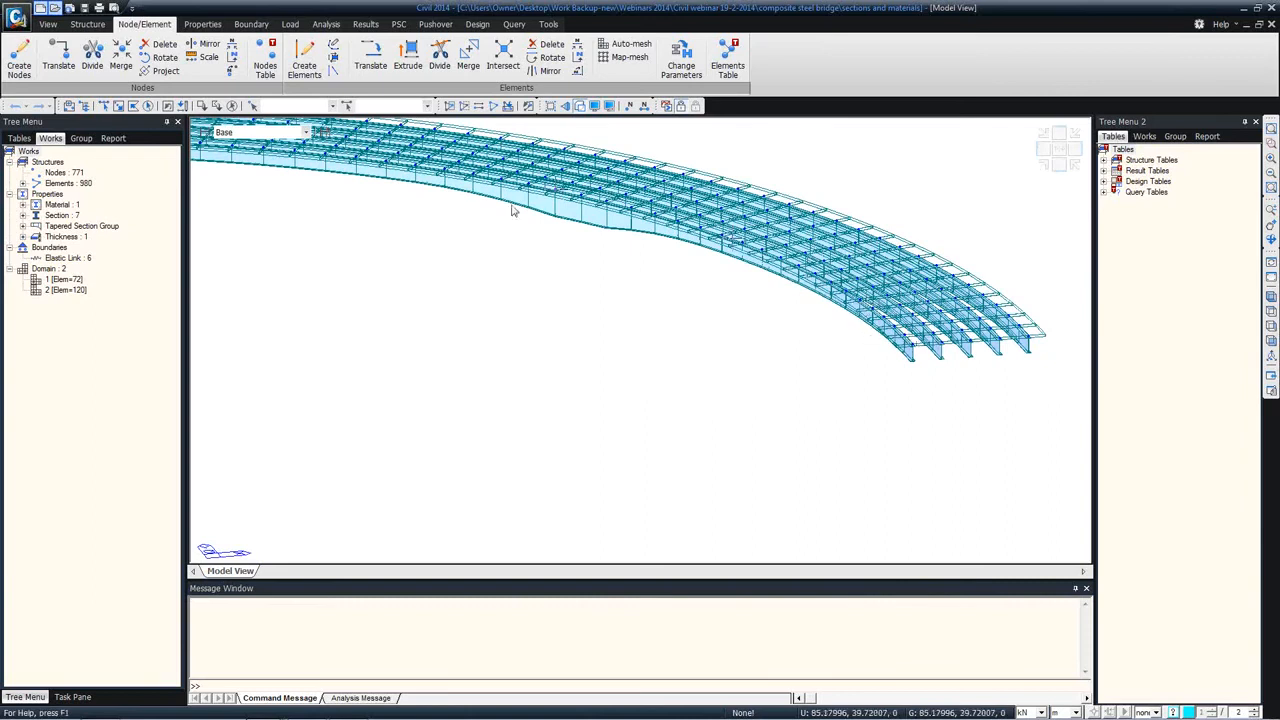
left_click(105, 107)
left_click(911, 343)
left_click(942, 343)
left_click(970, 342)
left_click(998, 339)
left_click(1026, 336)
right_click(333, 255)
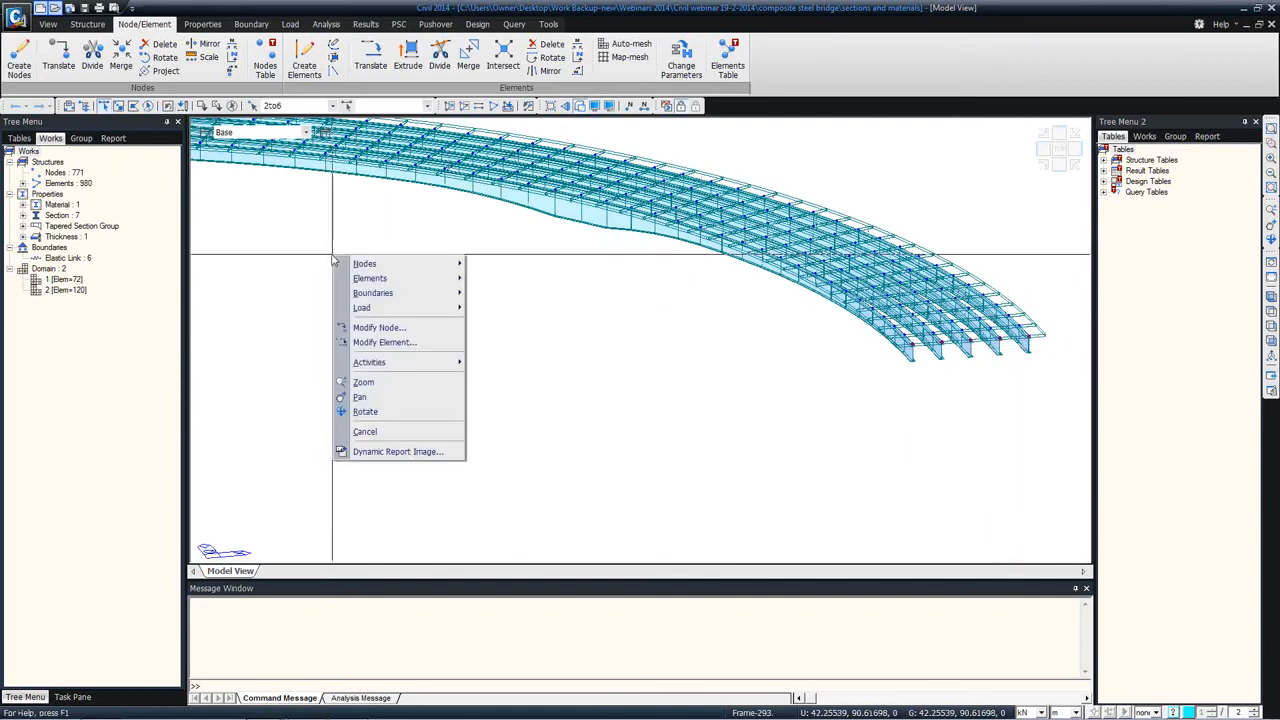
mouse_move(362, 264)
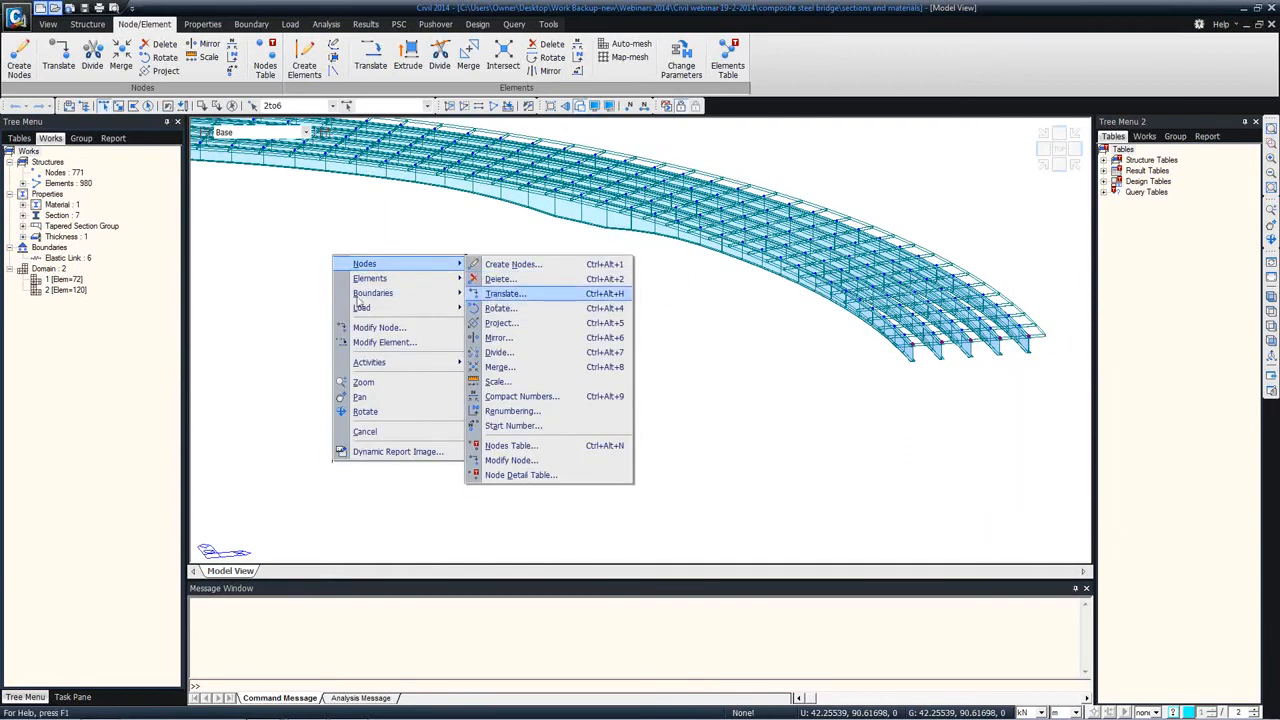
left_click(494, 295)
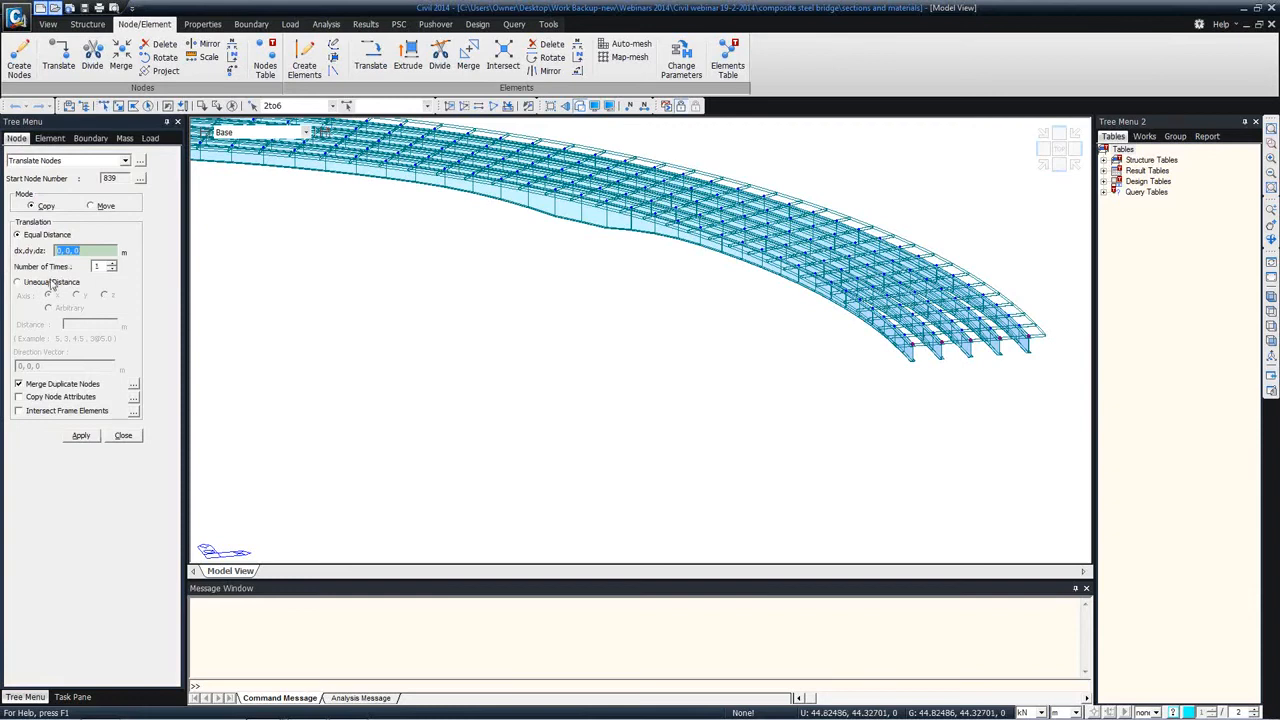
left_click(52, 284)
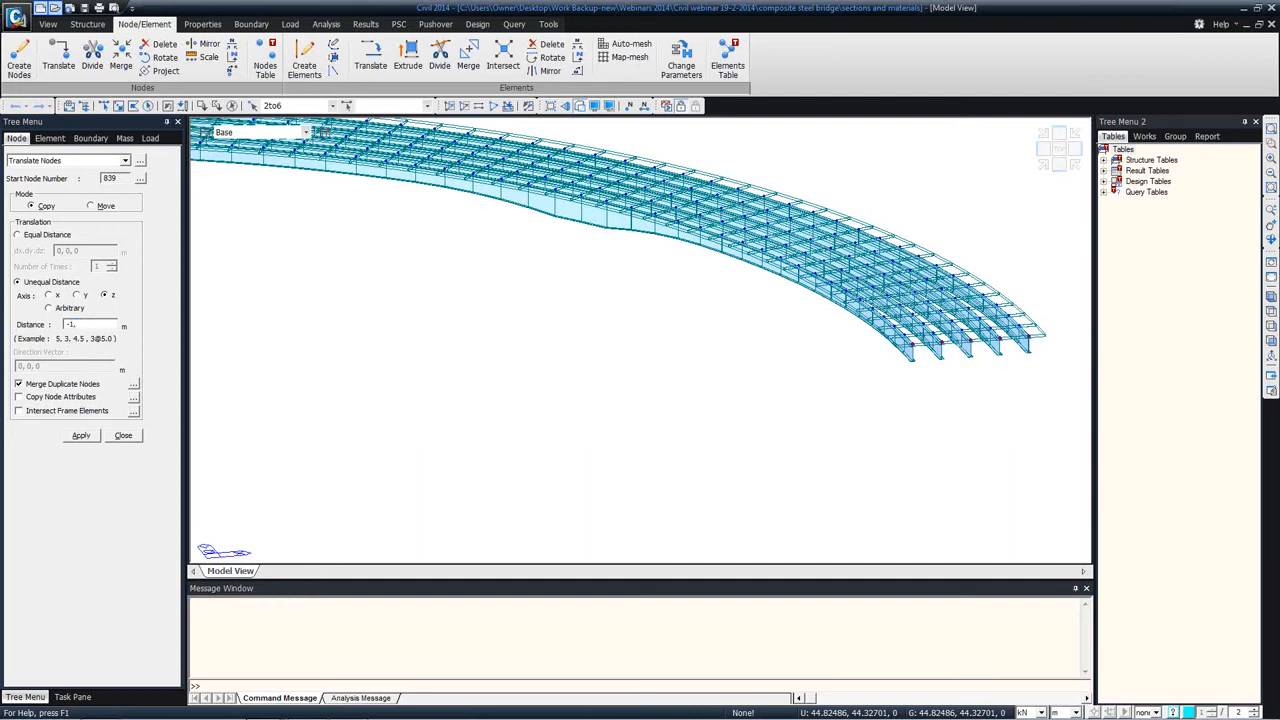
left_click(81, 436)
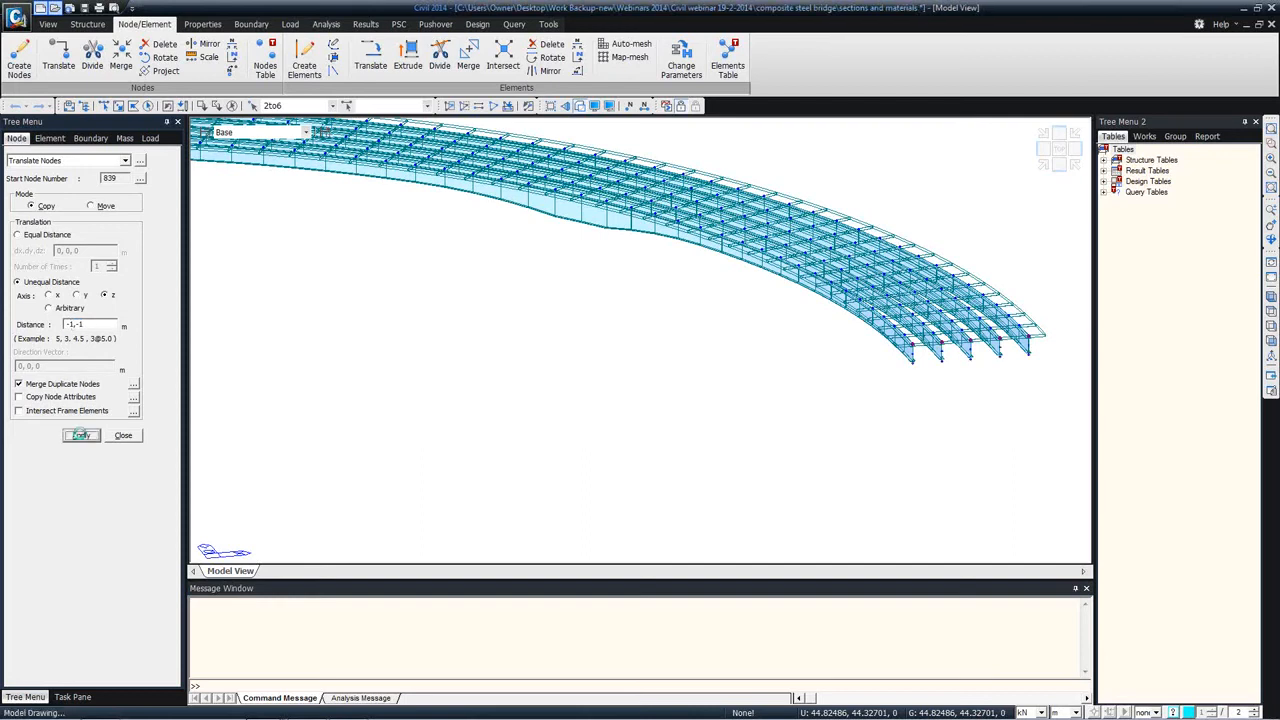
left_click(126, 438)
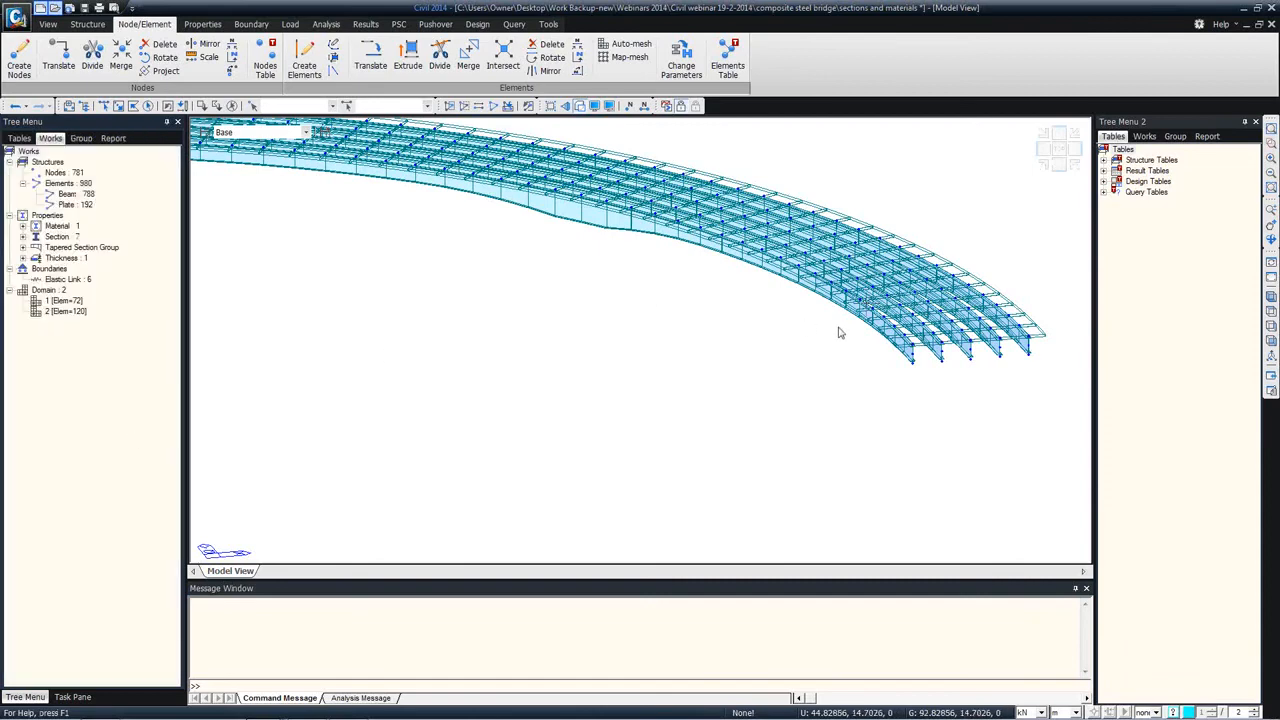
Step: Create a Rigid Body link at the first girder's end with master node 2 and the copied nodes below as slaves
middle_click_drag(868, 332, 708, 301)
scroll(778, 308, "up", 2)
scroll(779, 312, "up", 1)
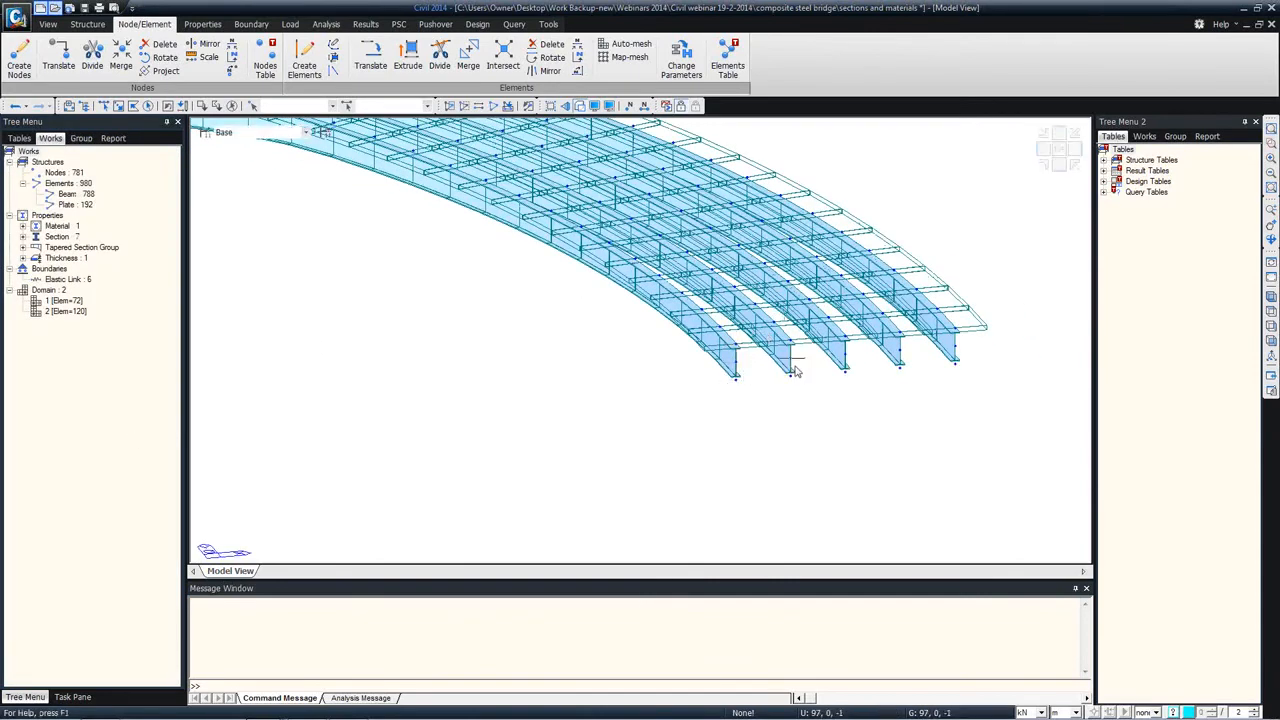
left_click(251, 24)
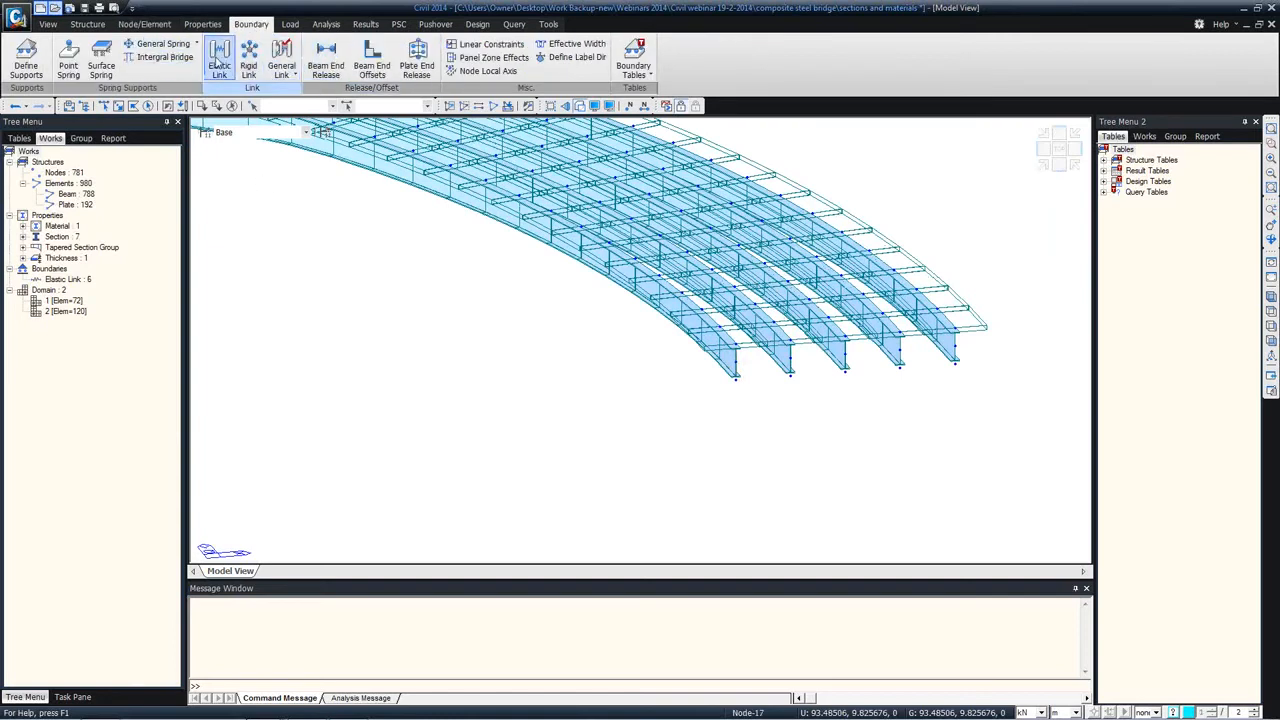
left_click(248, 62)
left_click(121, 258)
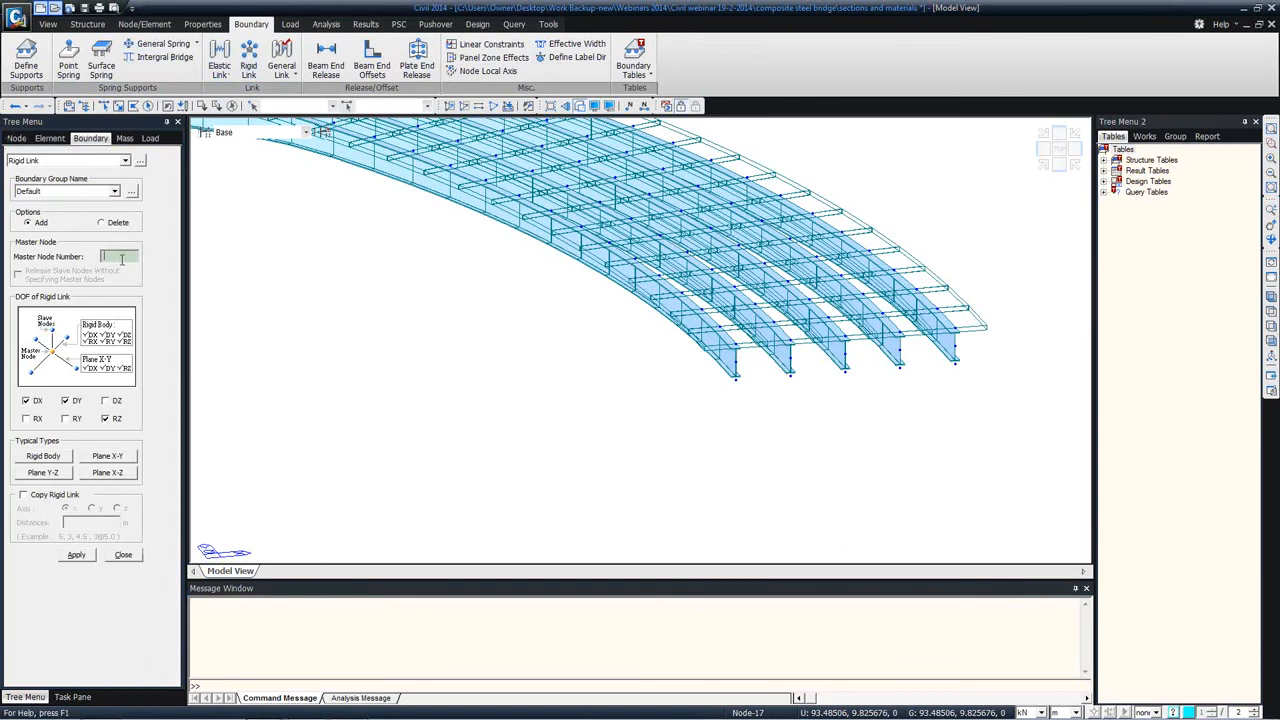
left_click(735, 344)
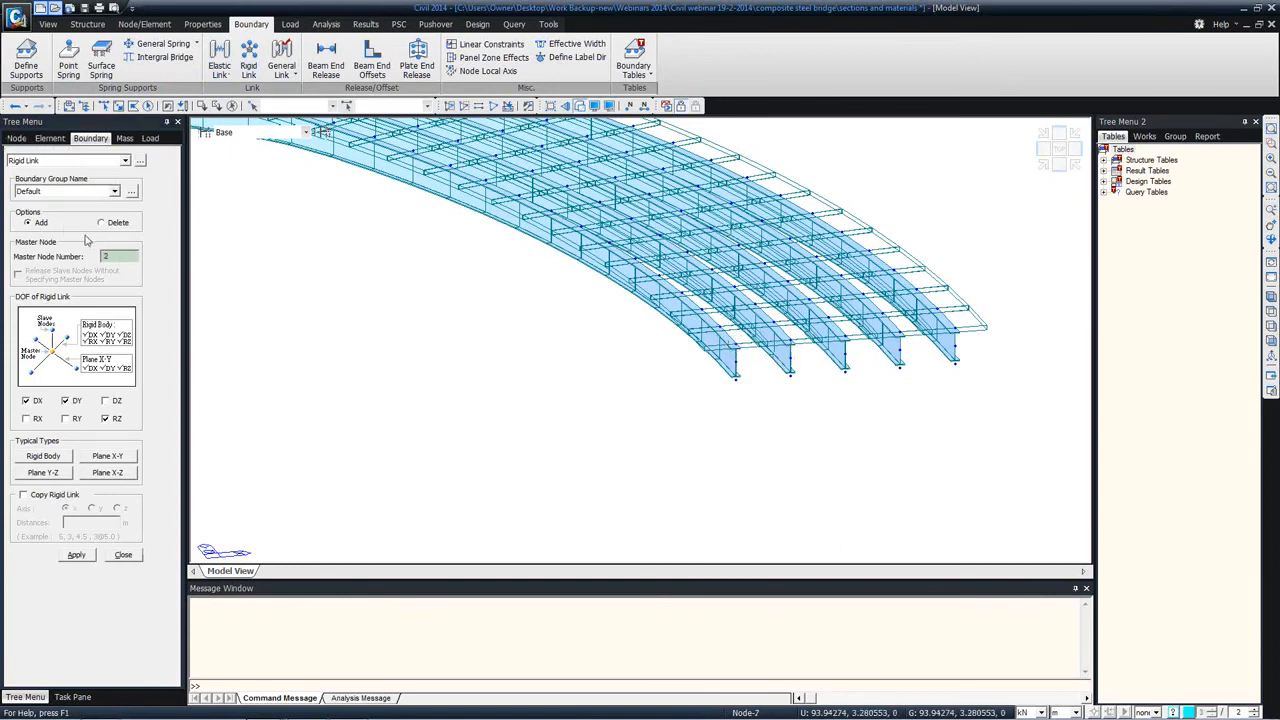
left_click(50, 455)
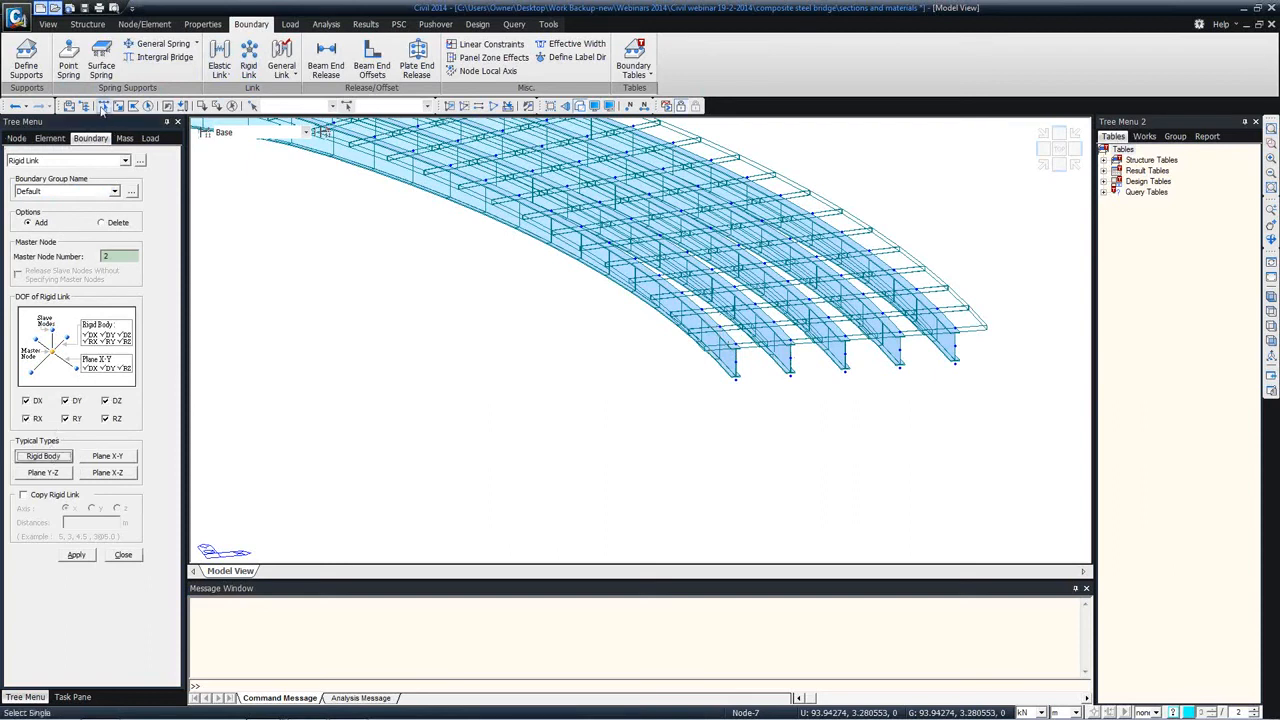
left_click(76, 555)
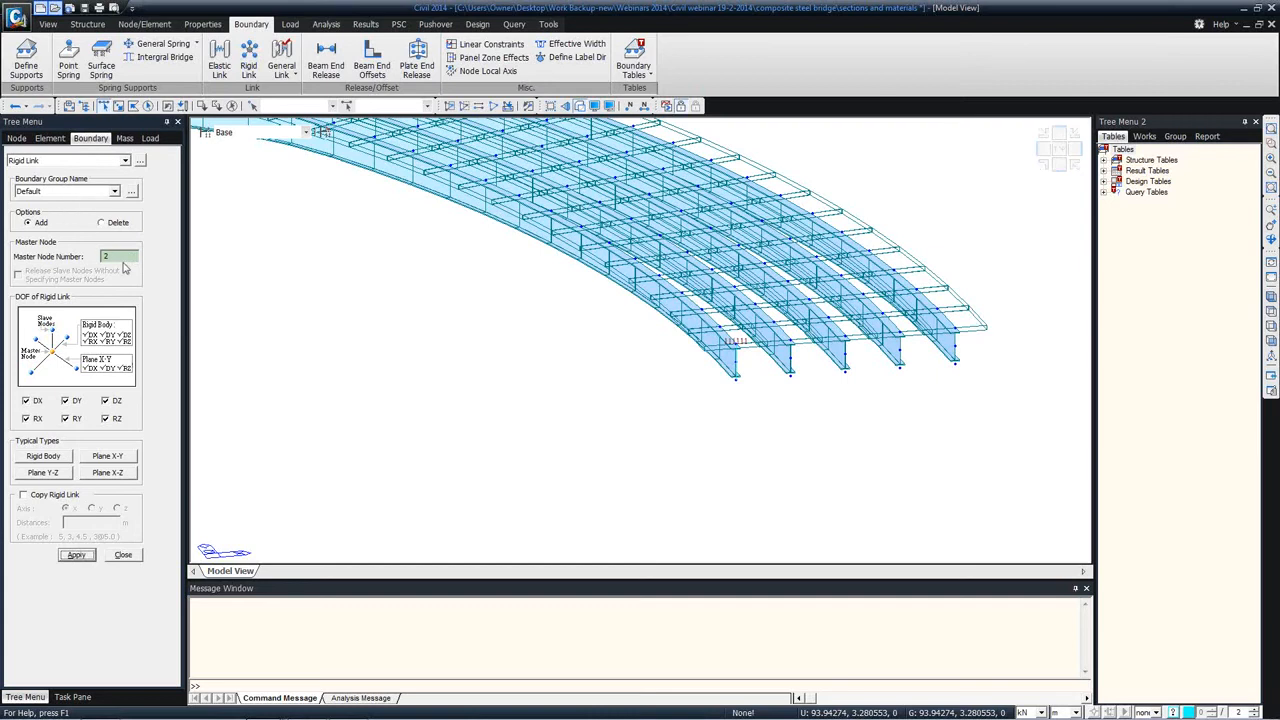
Step: Add the same rigid link at the second girder's end with master node 3 and close the Rigid Link settings
left_click(790, 344)
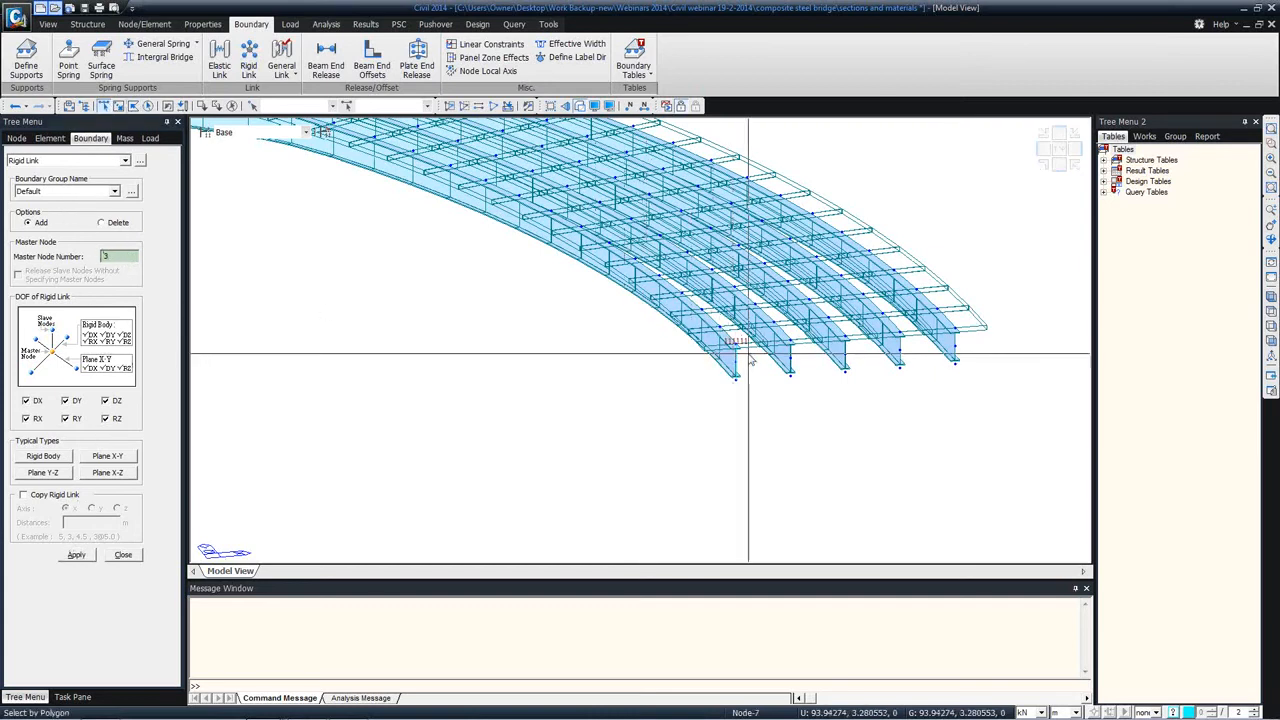
left_click(76, 555)
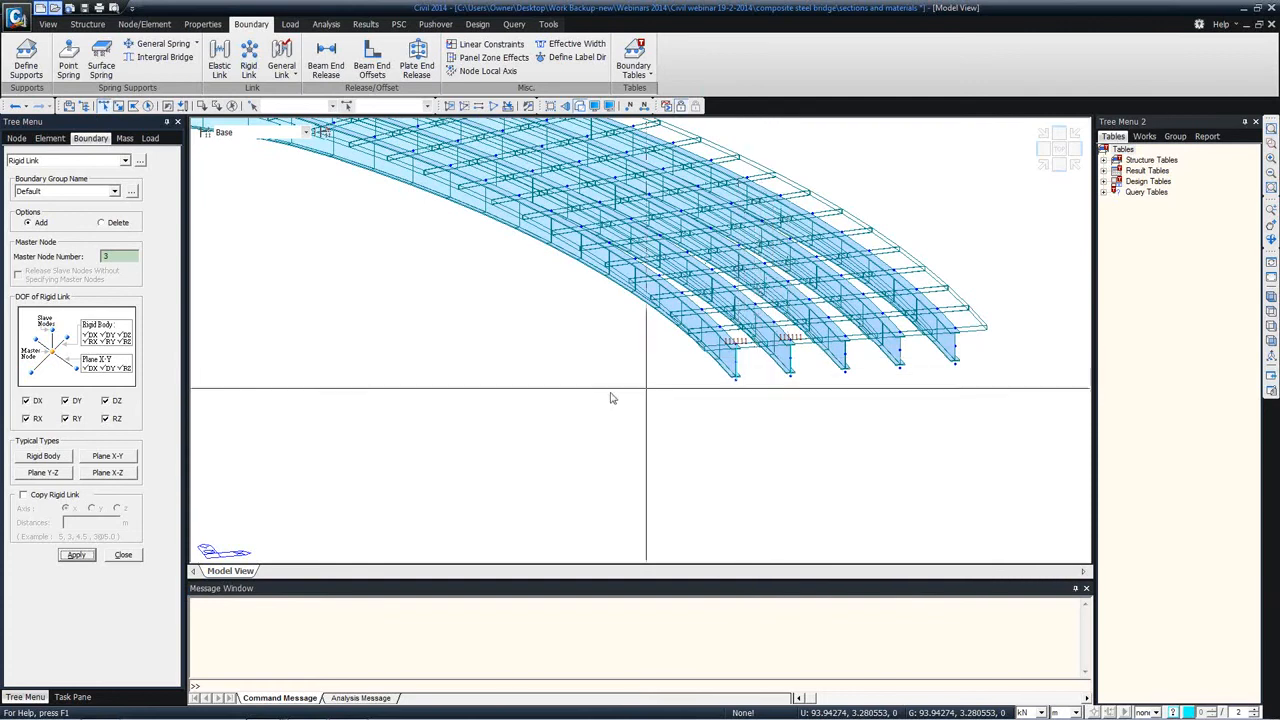
left_click(123, 555)
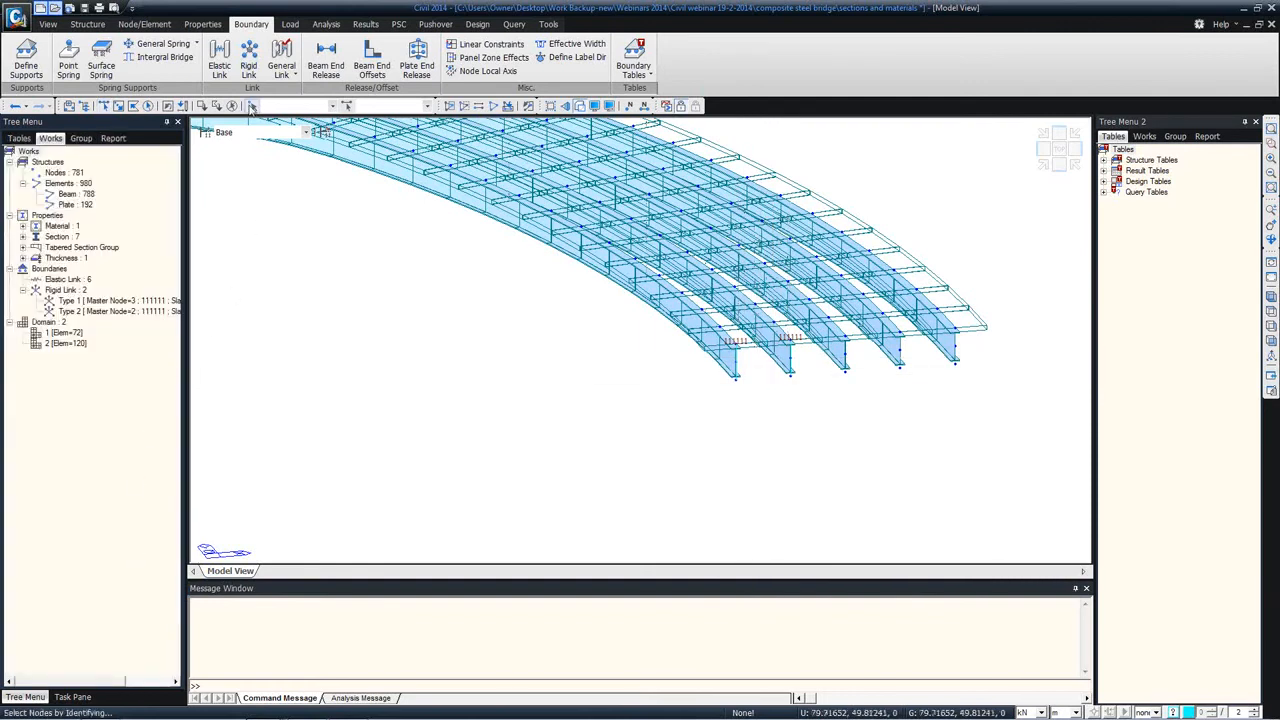
Step: Create two crossing beam elements with section 4: dummy between the first two girders' copied end nodes, with node and element intersection off
left_click(140, 24)
left_click(294, 60)
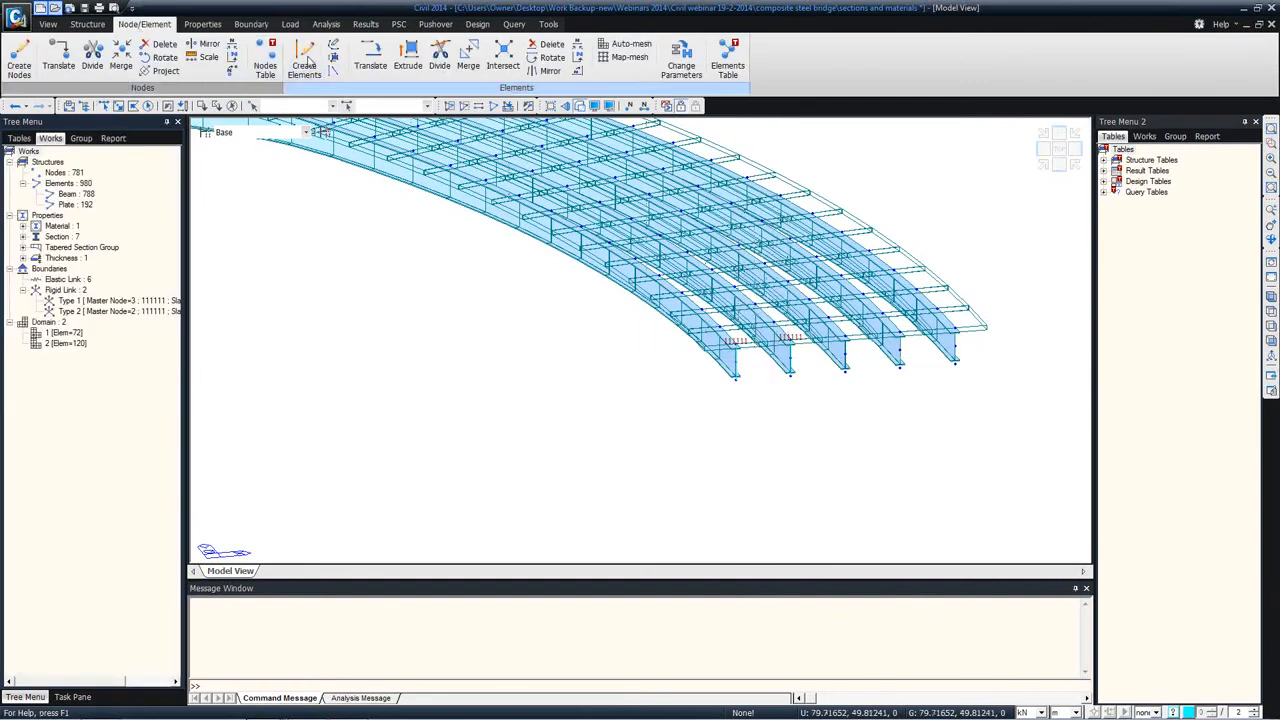
left_click(118, 457)
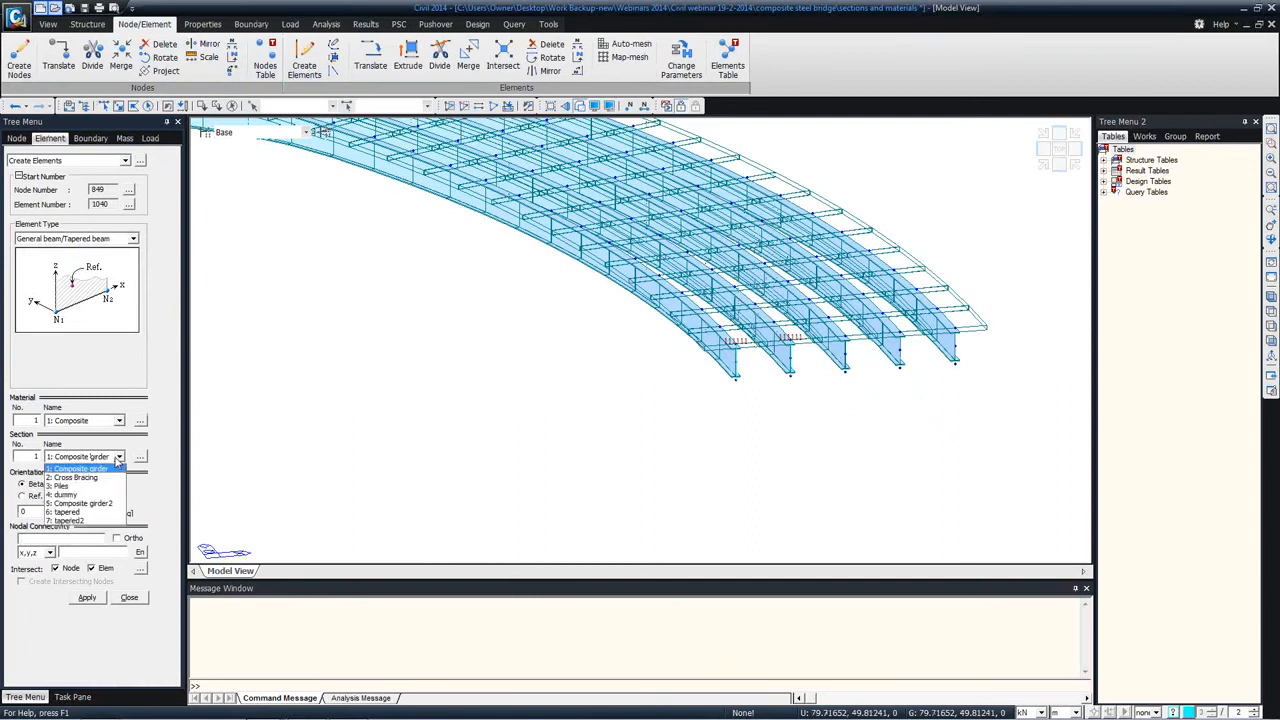
left_click(84, 494)
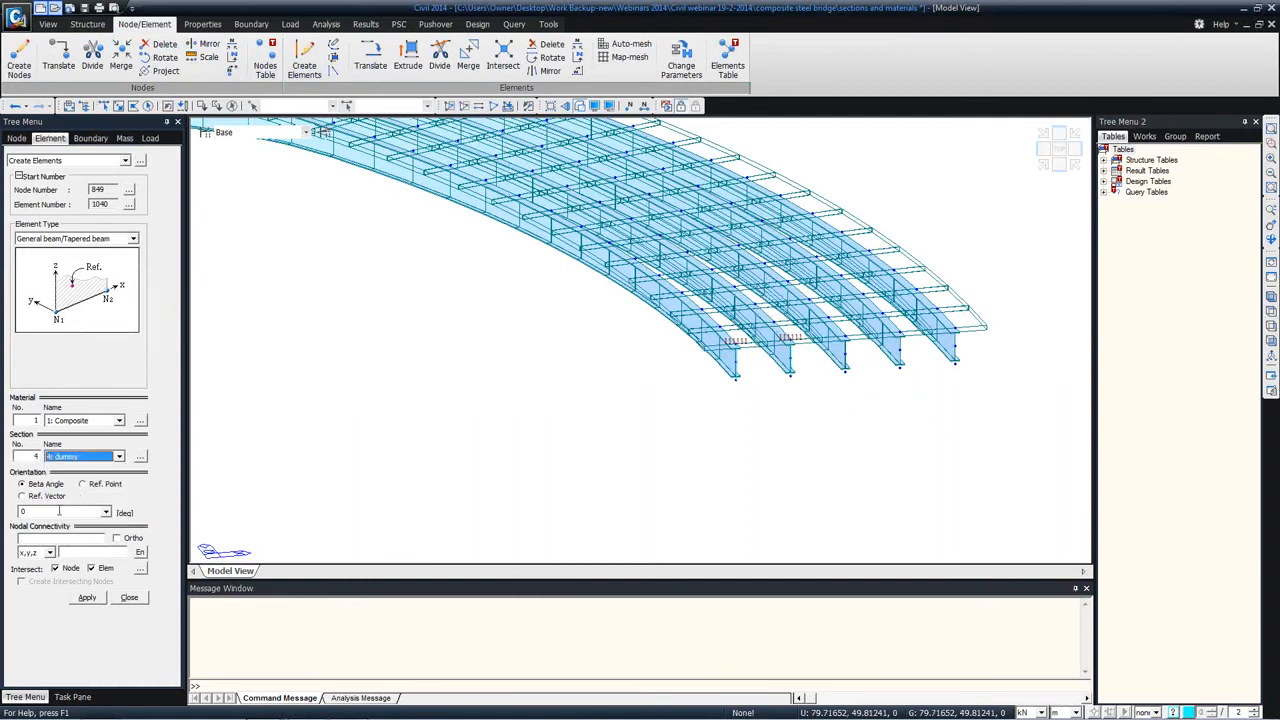
left_click(48, 539)
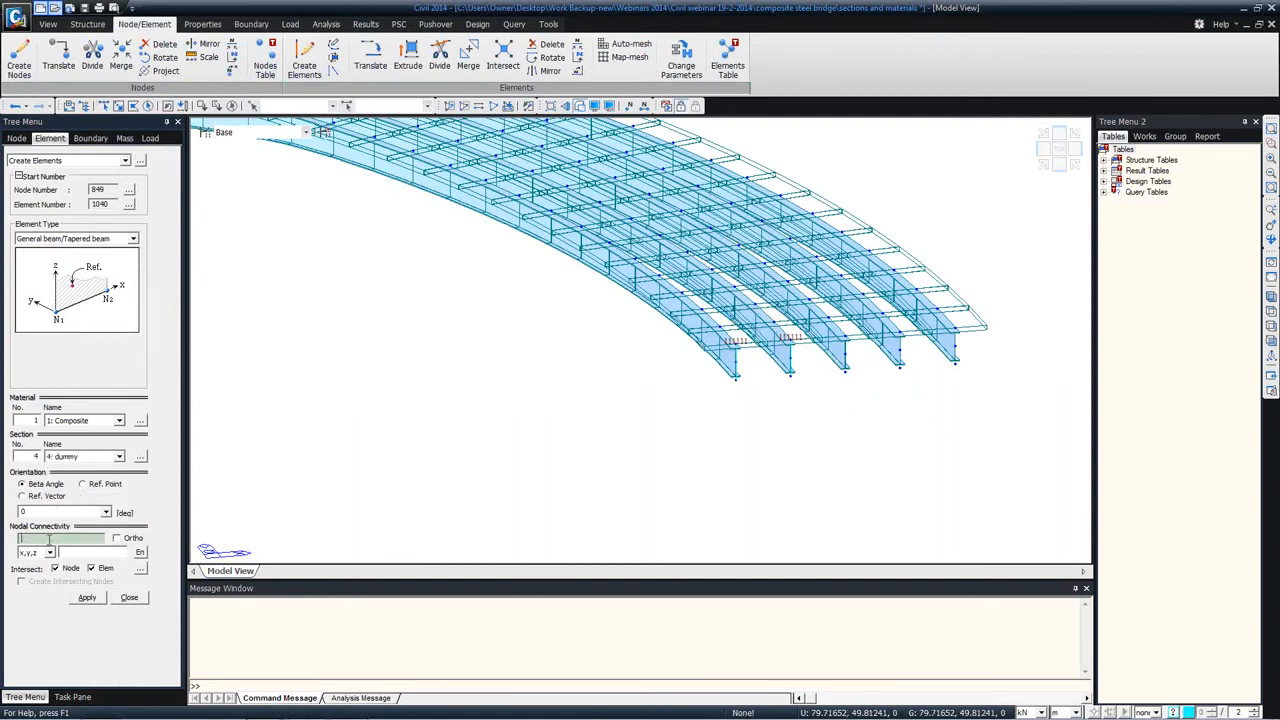
left_click(790, 375)
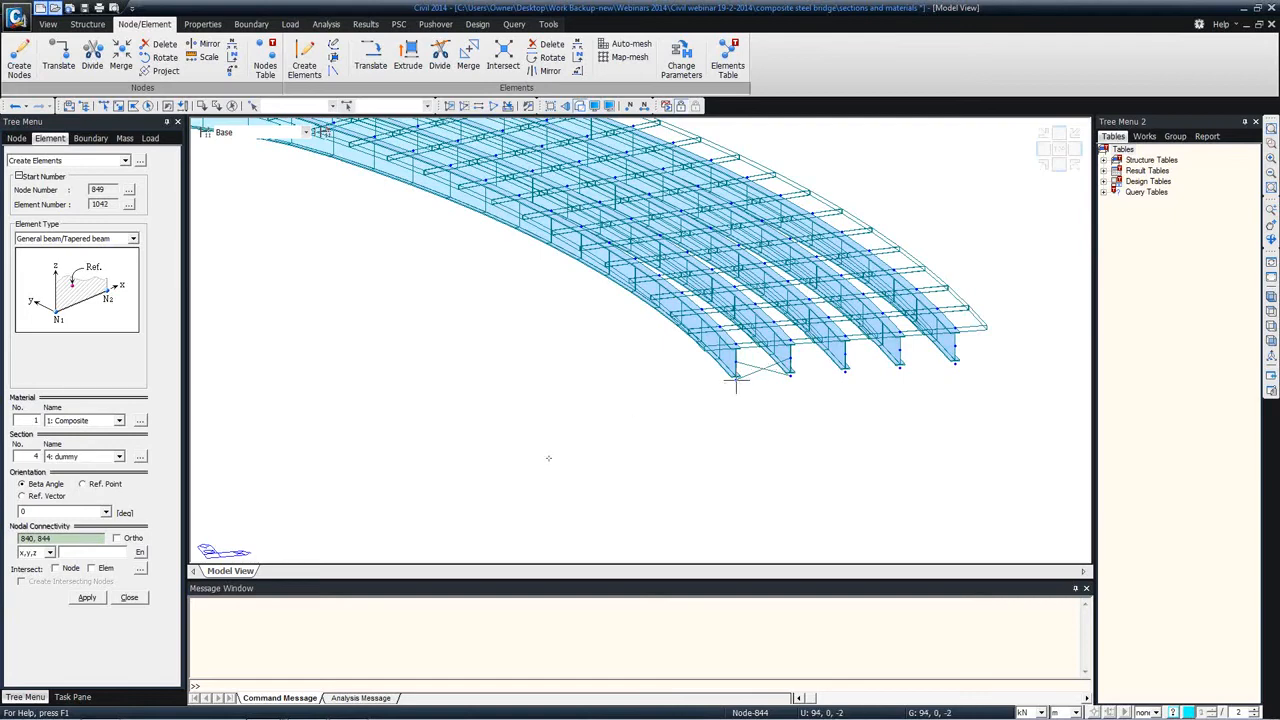
left_click(129, 598)
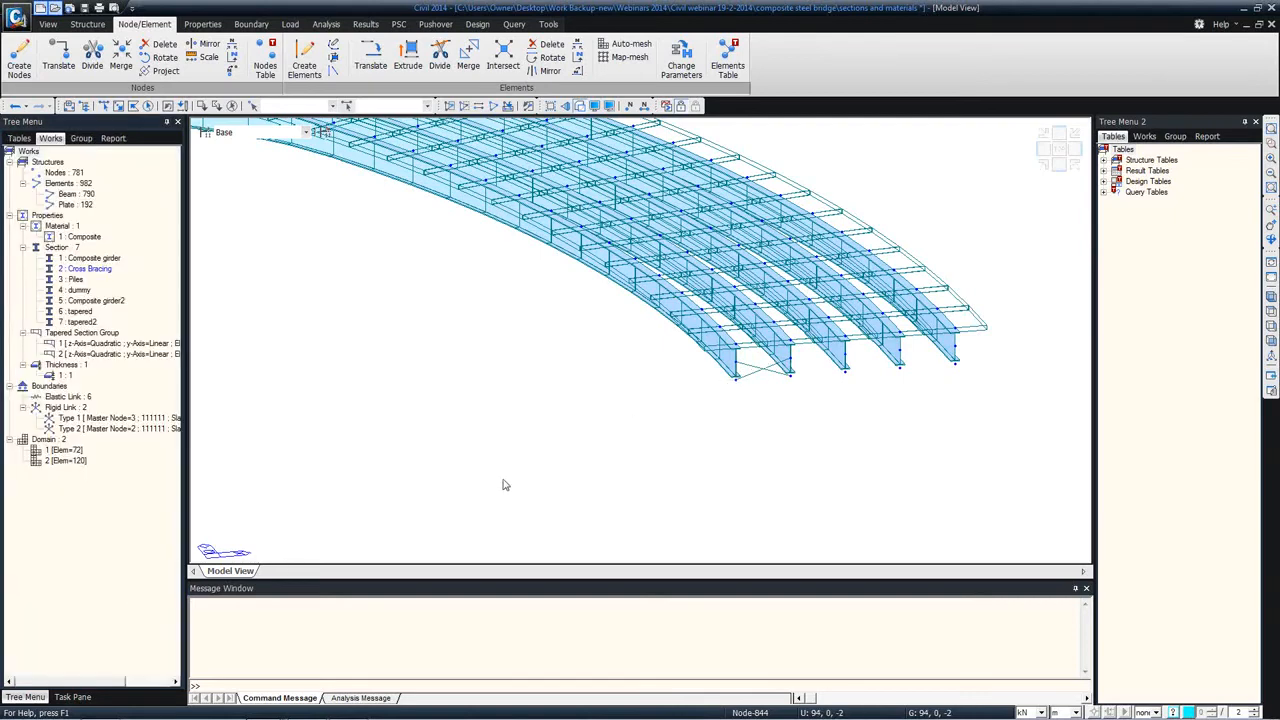
Step: Create a beam element with section 4: dummy between the lowest end nodes of the first and fifth girders
middle_click_drag(393, 247, 394, 310)
middle_click_drag(311, 289, 684, 373)
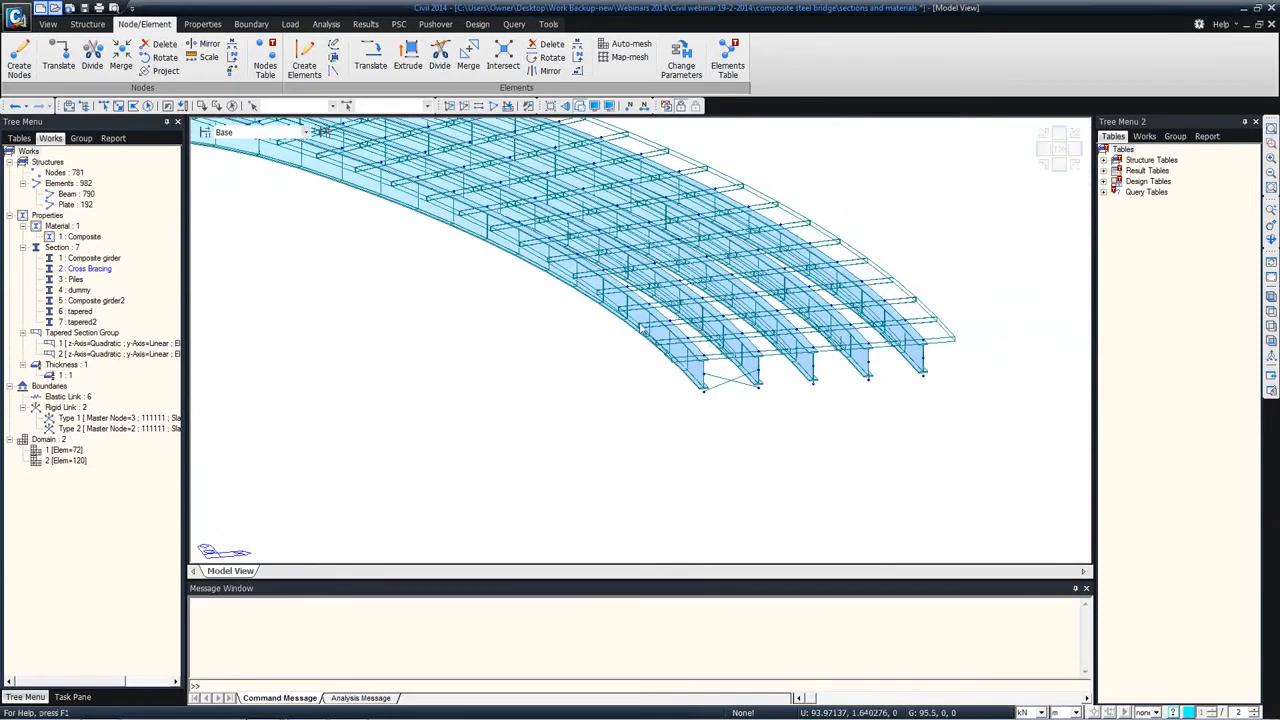
scroll(571, 363, "up", 3)
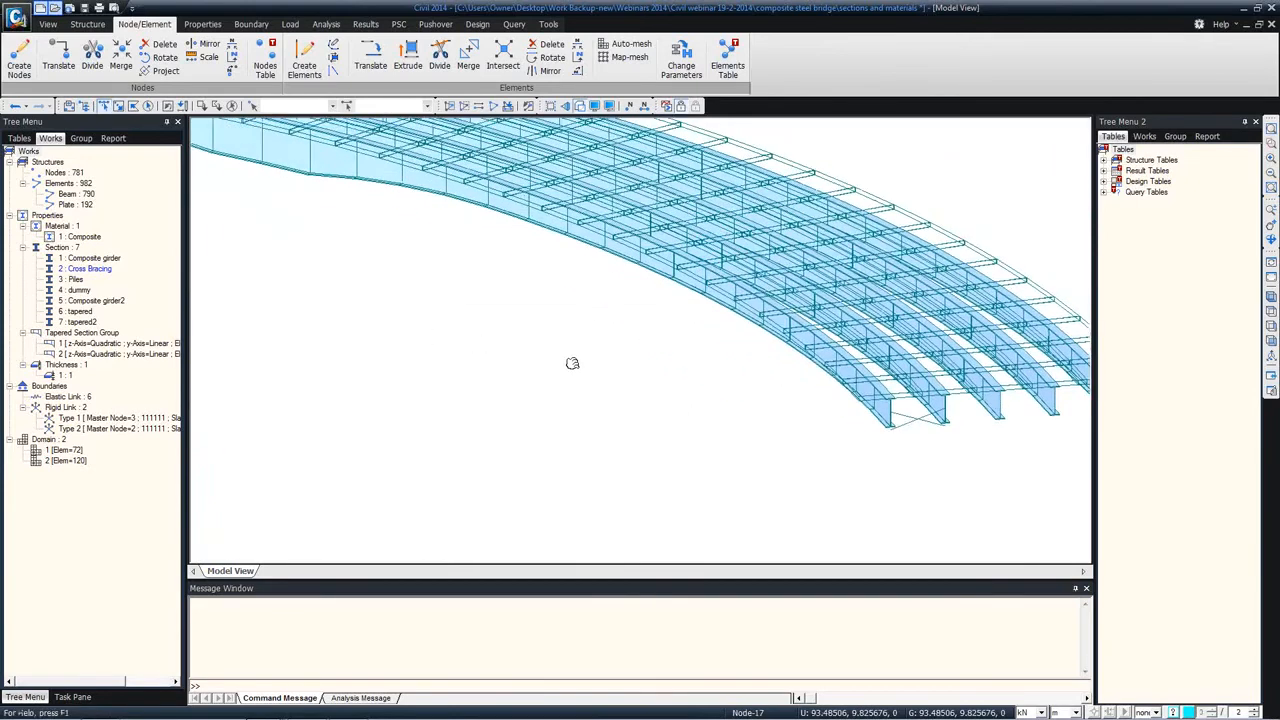
scroll(226, 294, "down", 3)
right_click(306, 312)
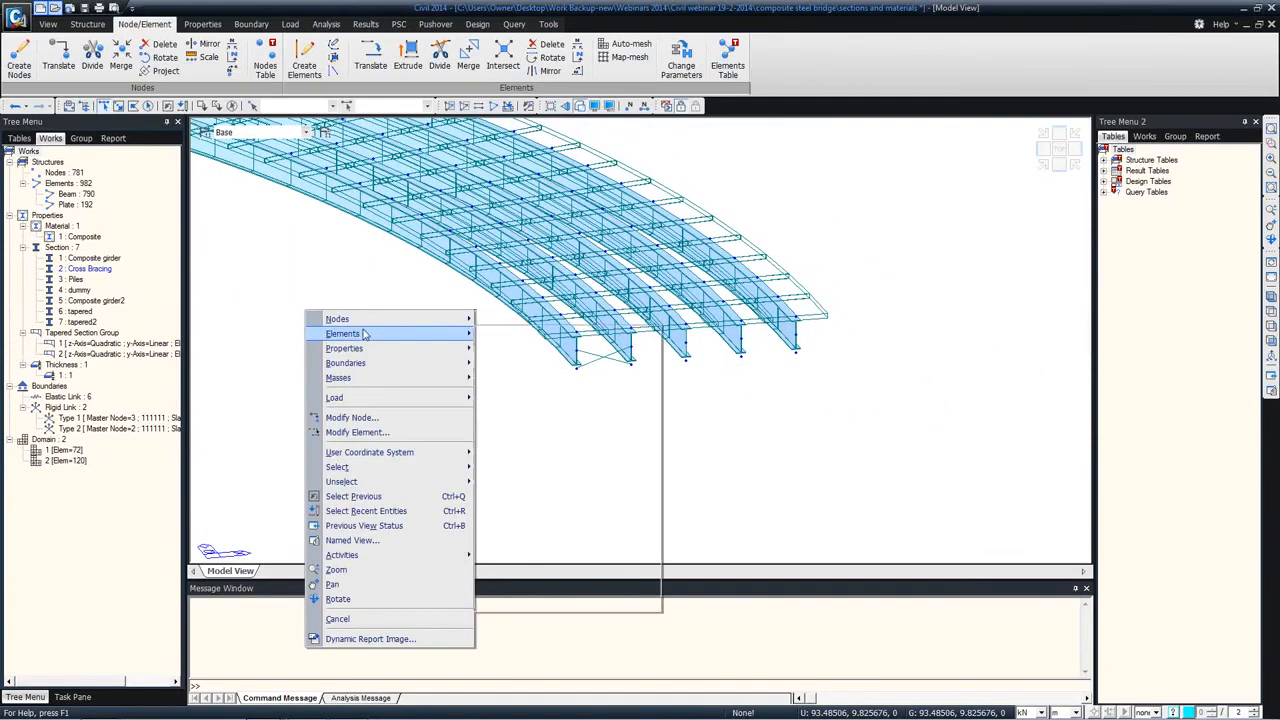
mouse_move(430, 335)
left_click(527, 335)
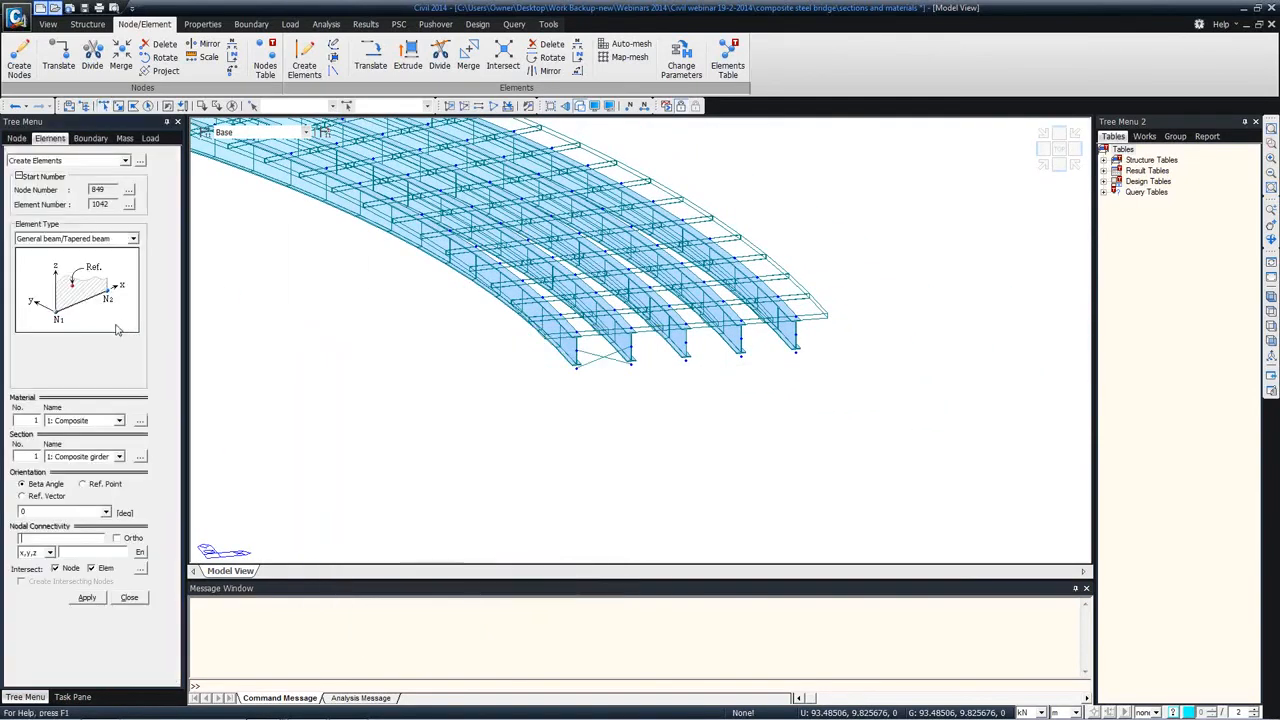
left_click(68, 500)
left_click(71, 540)
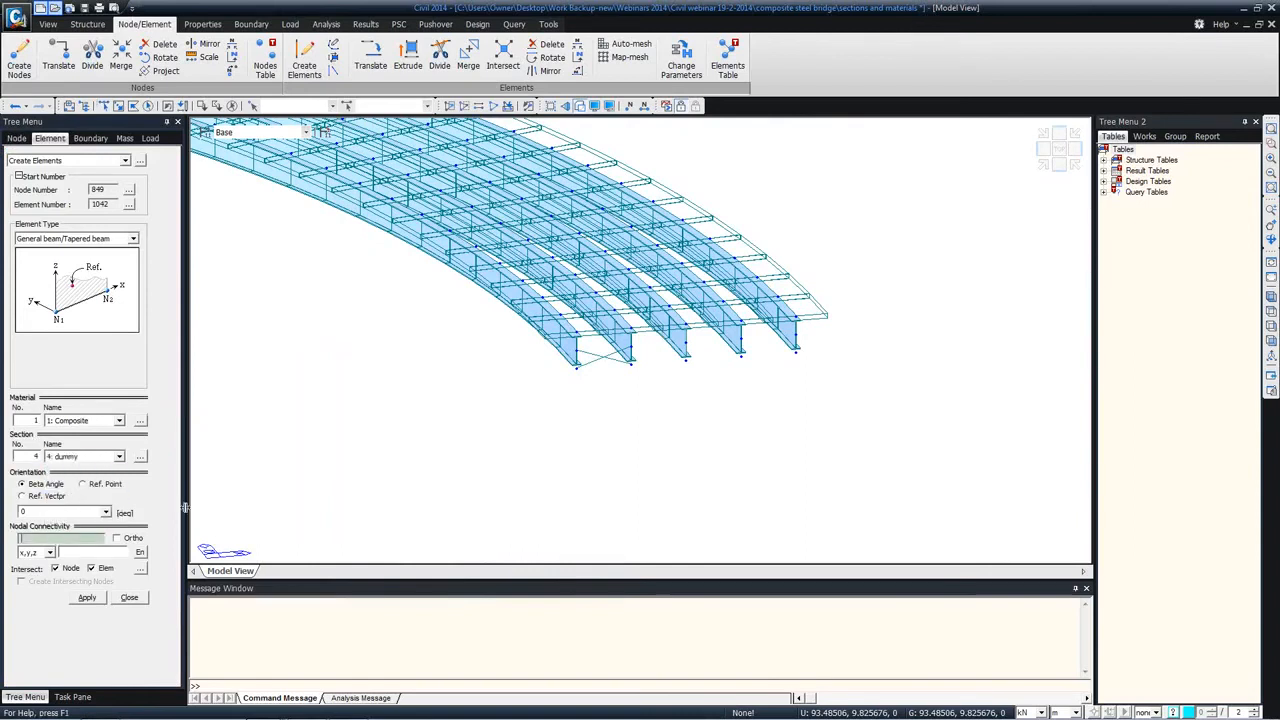
left_click(576, 365)
left_click(796, 352)
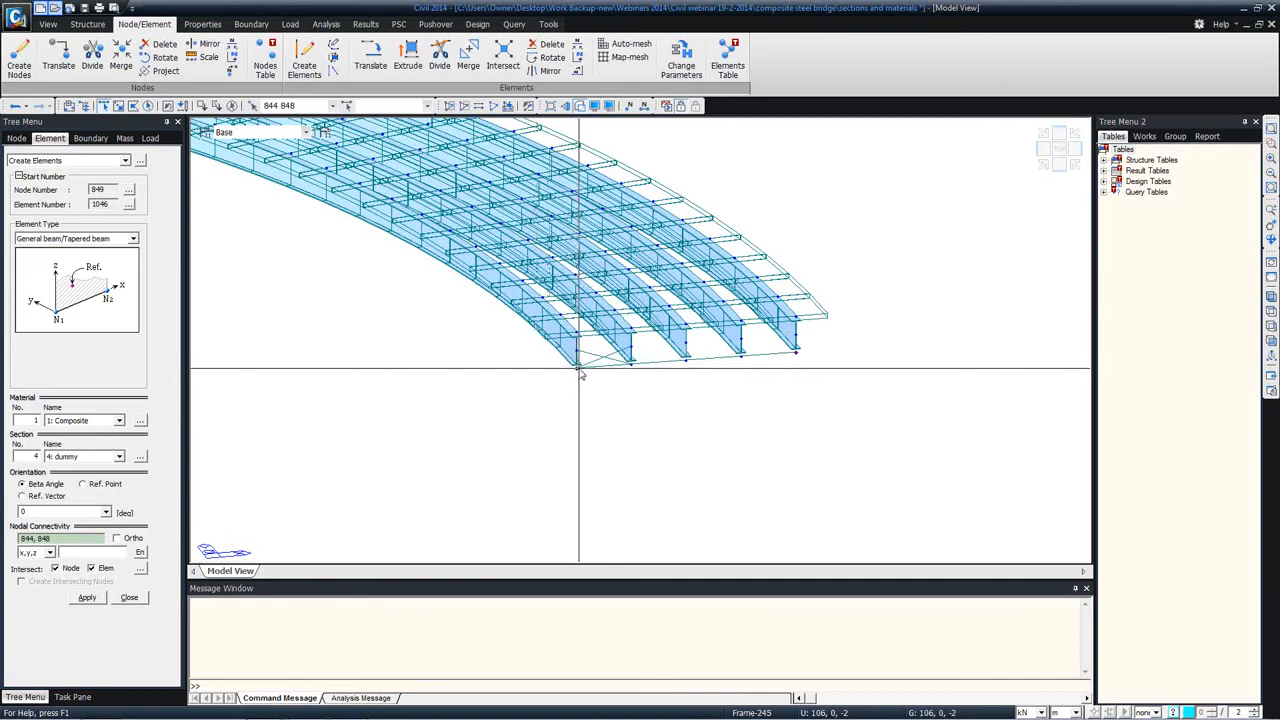
scroll(577, 373, "up", 5)
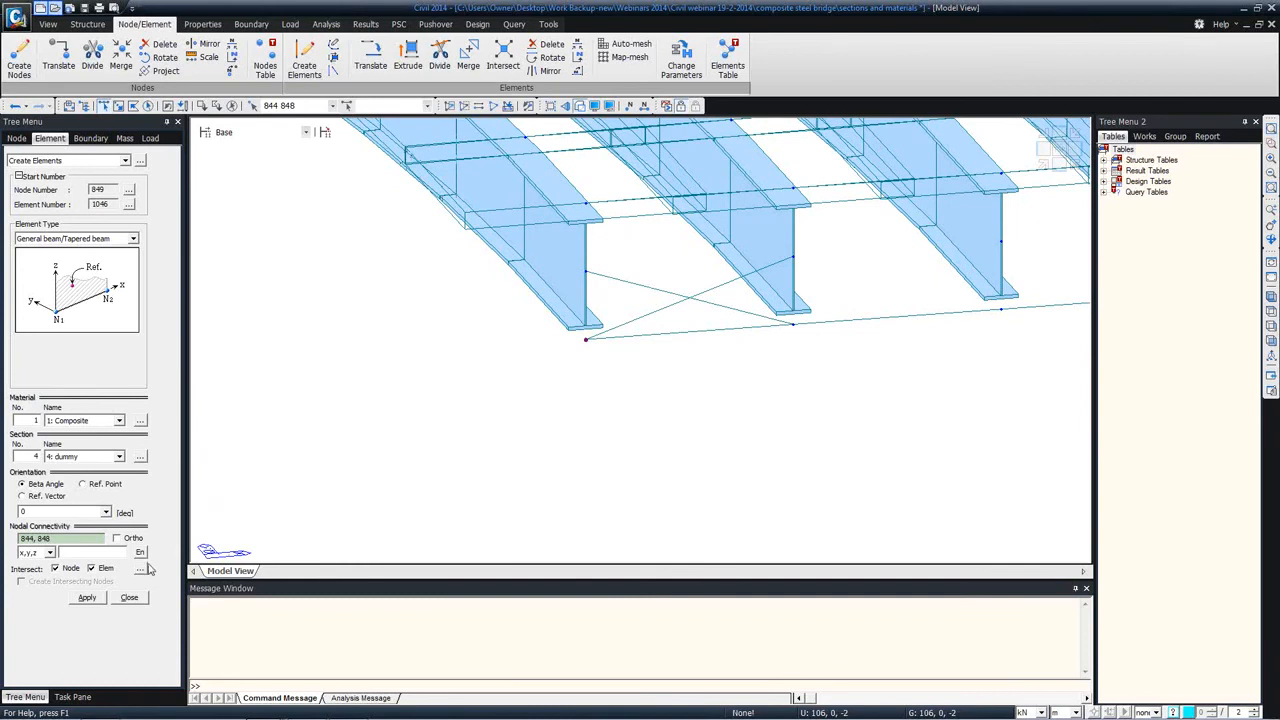
scroll(514, 346, "down", 5)
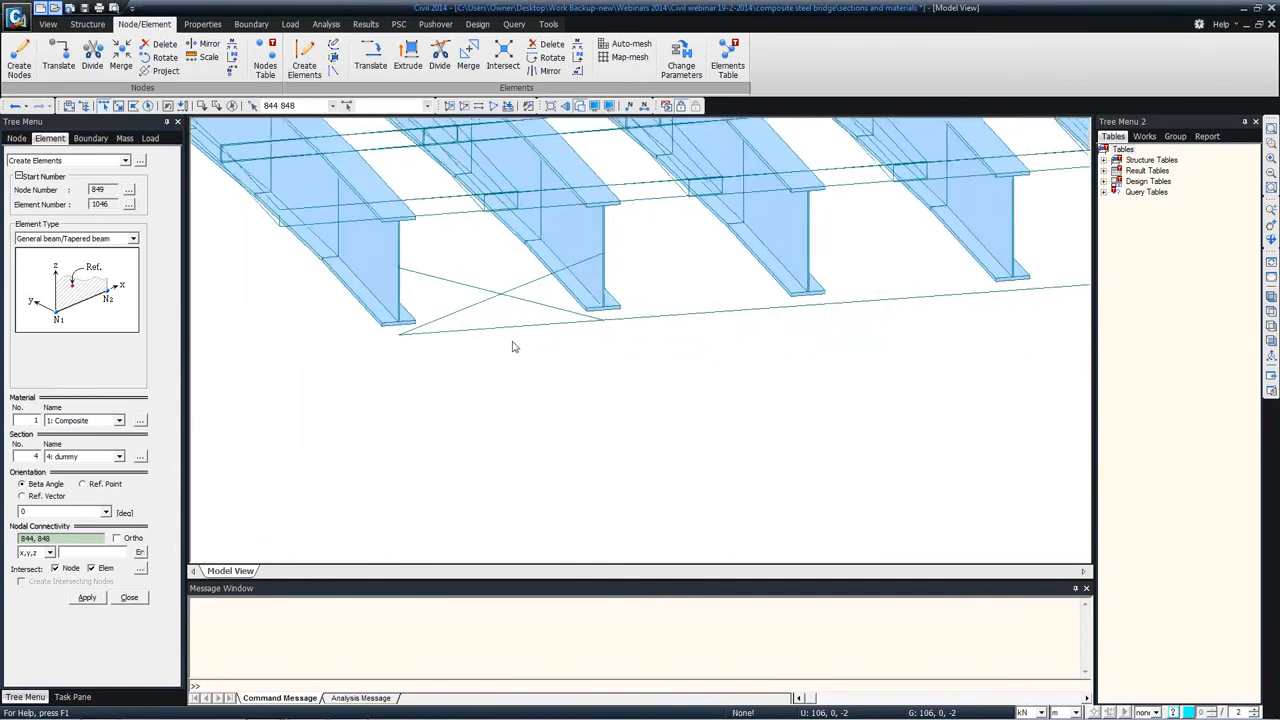
Step: Extrude the two end nodes 844 and 848 into beam elements with section 4: dummy by 0, 0, -4 m
left_click(60, 160)
left_click(50, 233)
left_click(84, 490)
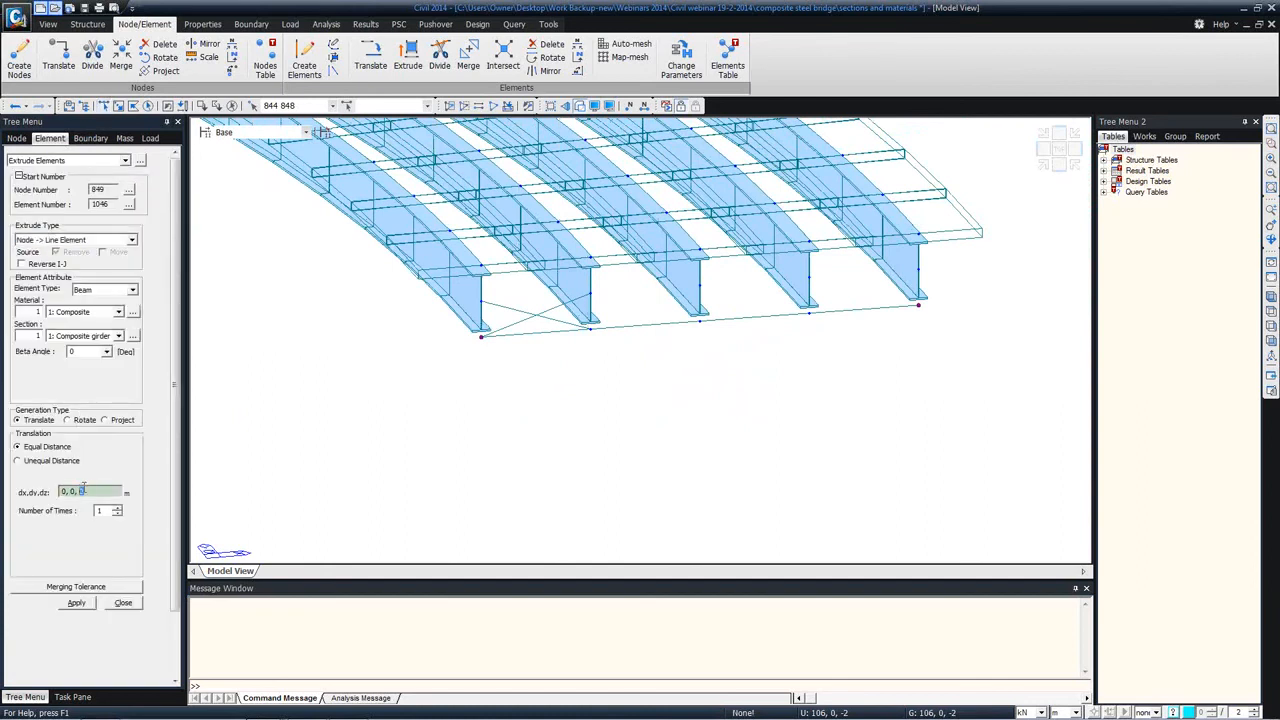
left_click(74, 338)
left_click(75, 381)
left_click(79, 602)
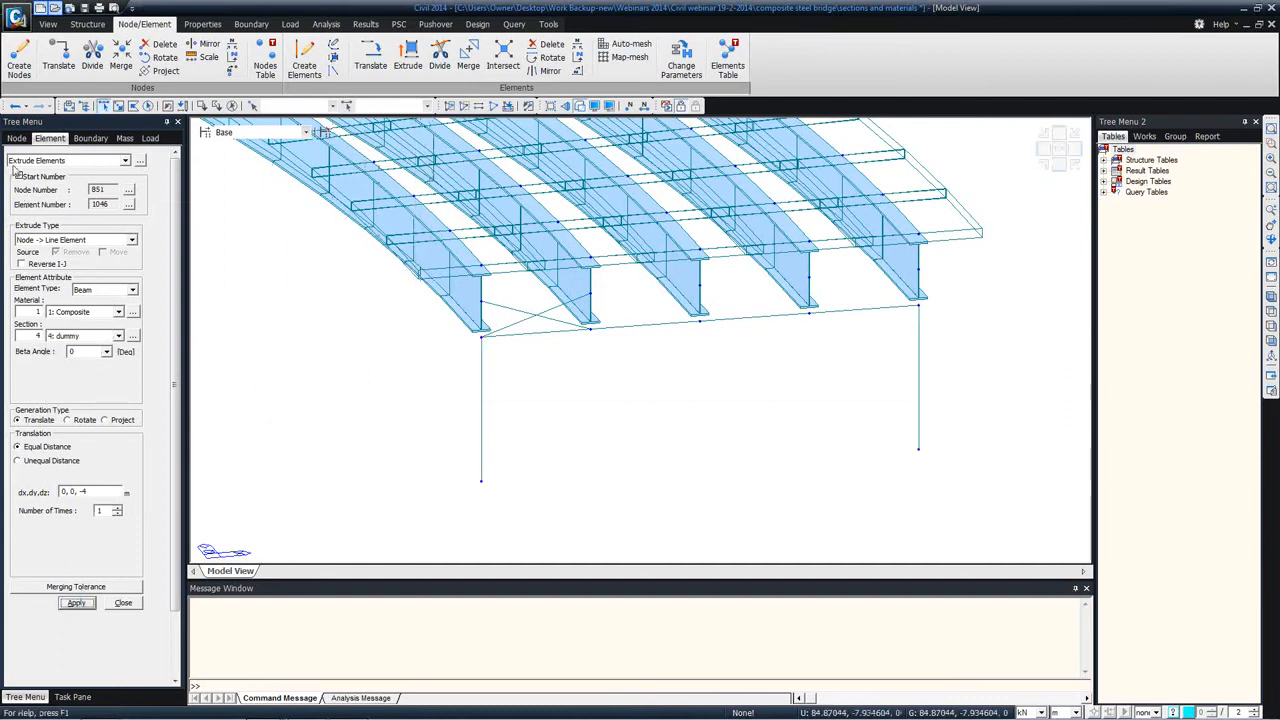
Step: Create a beam element with section 4: dummy between the lower ends of the two posts and close the element creation settings
left_click(125, 160)
left_click(67, 229)
left_click(91, 456)
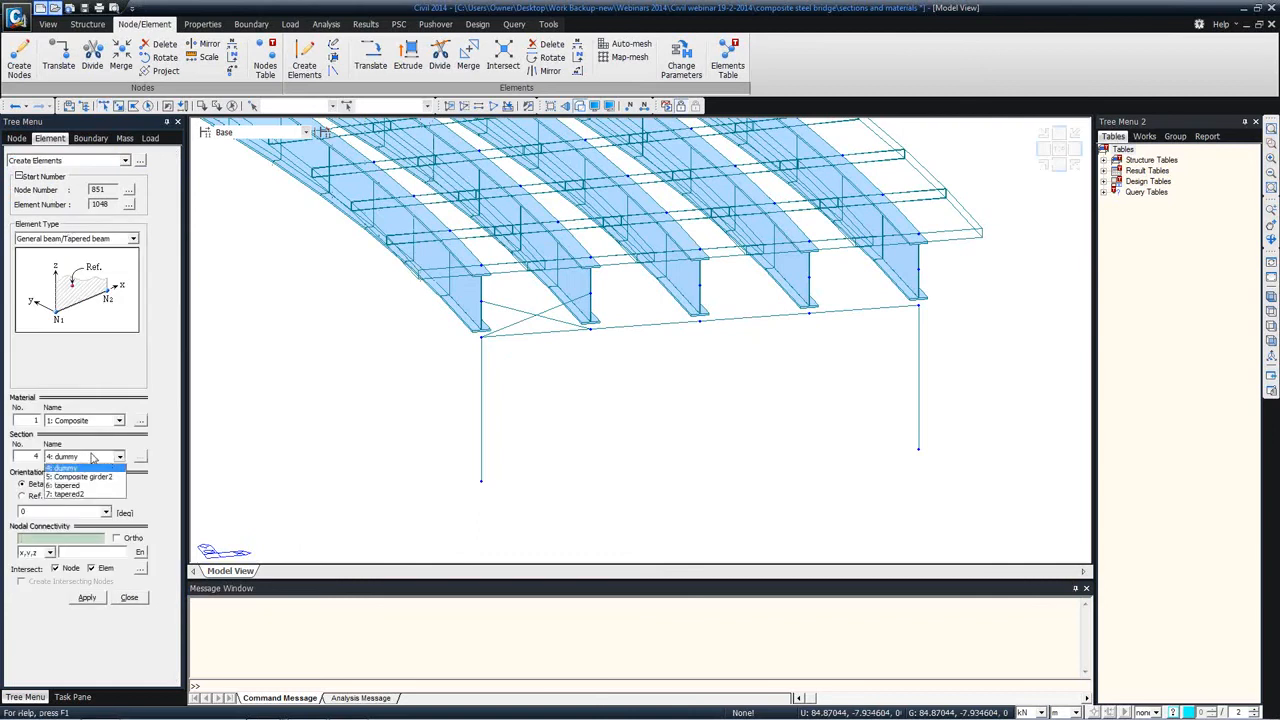
left_click(91, 456)
left_click(64, 539)
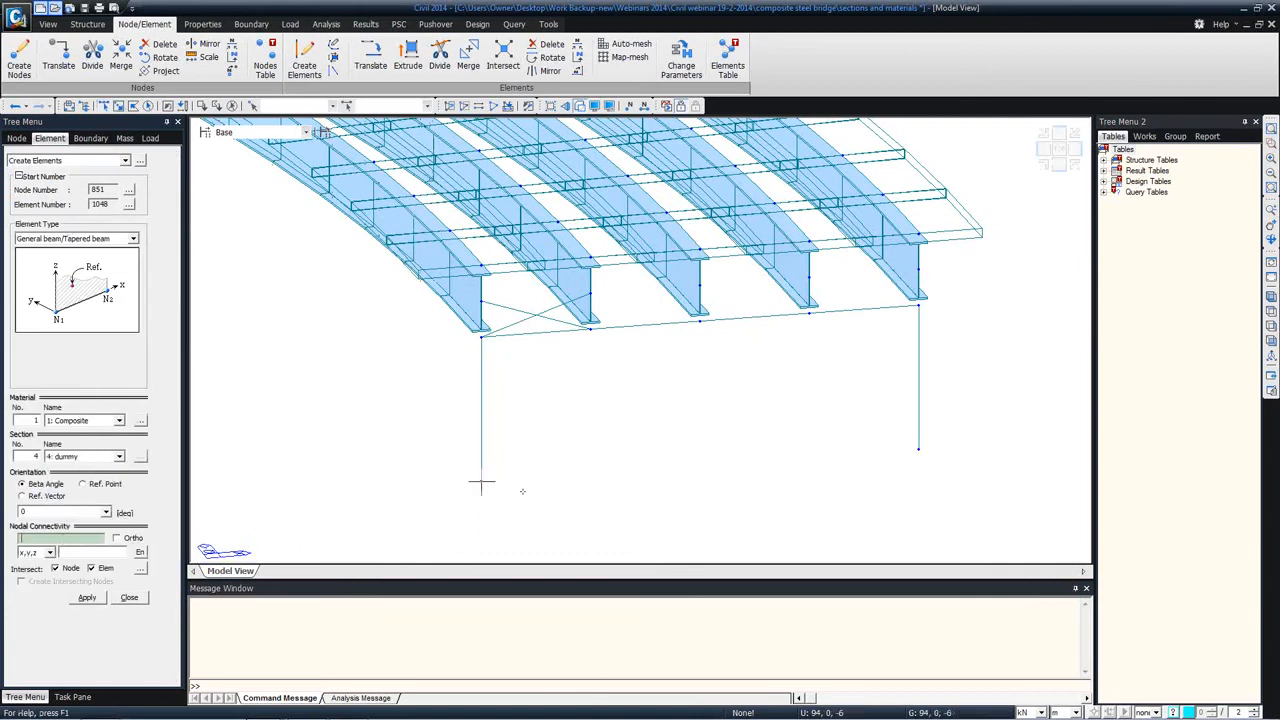
left_click(918, 450)
scroll(419, 381, "up", 4)
middle_click_drag(429, 317, 215, 330)
middle_click_drag(735, 282, 343, 342)
middle_click_drag(441, 325, 547, 281)
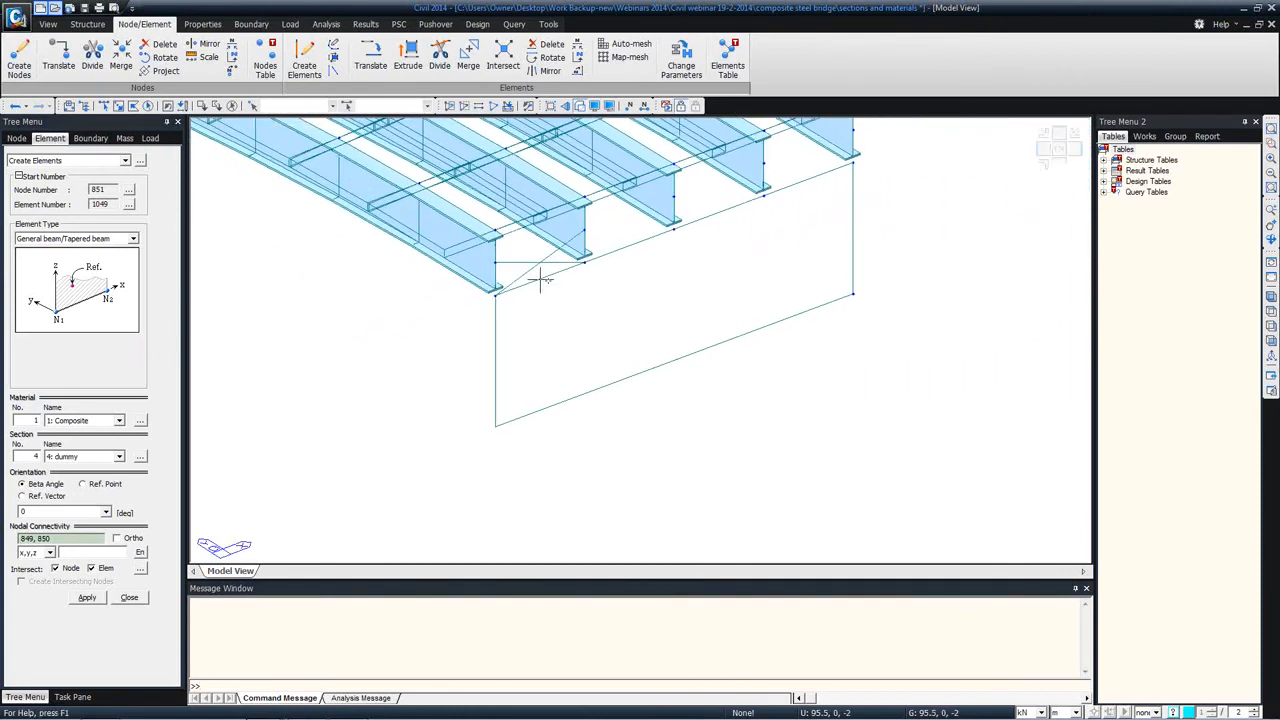
left_click(104, 105)
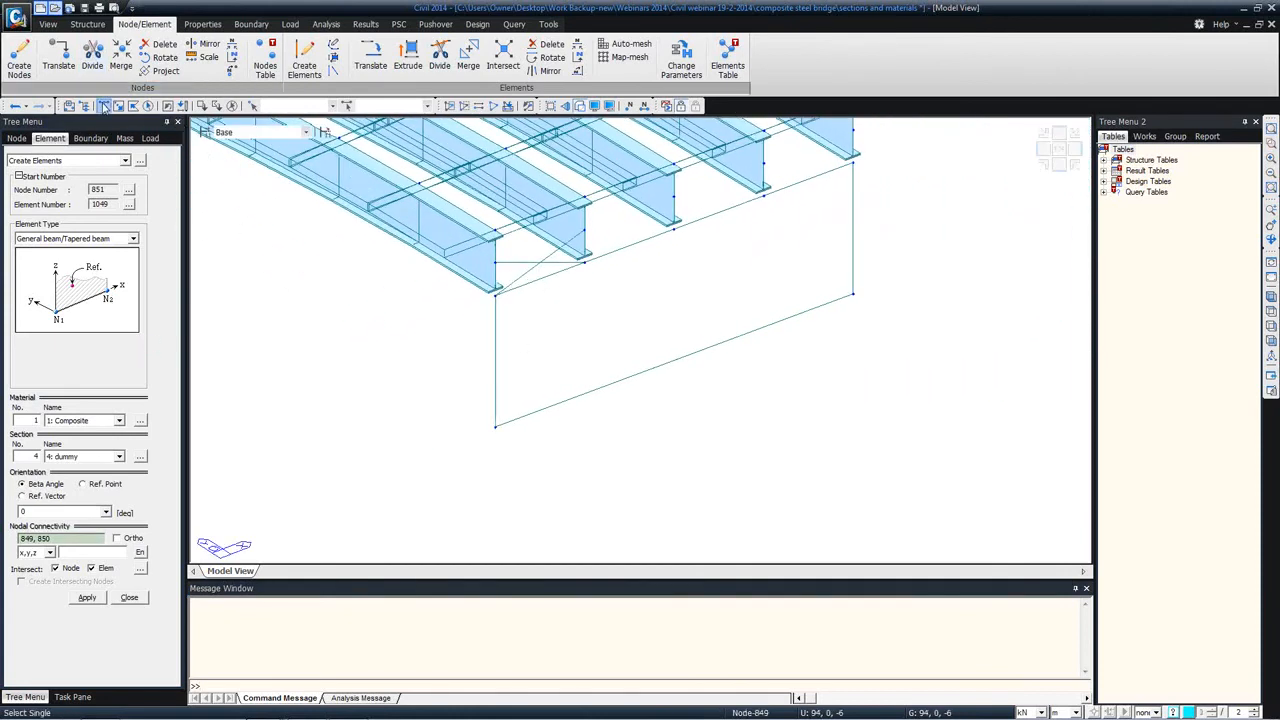
left_click(495, 427)
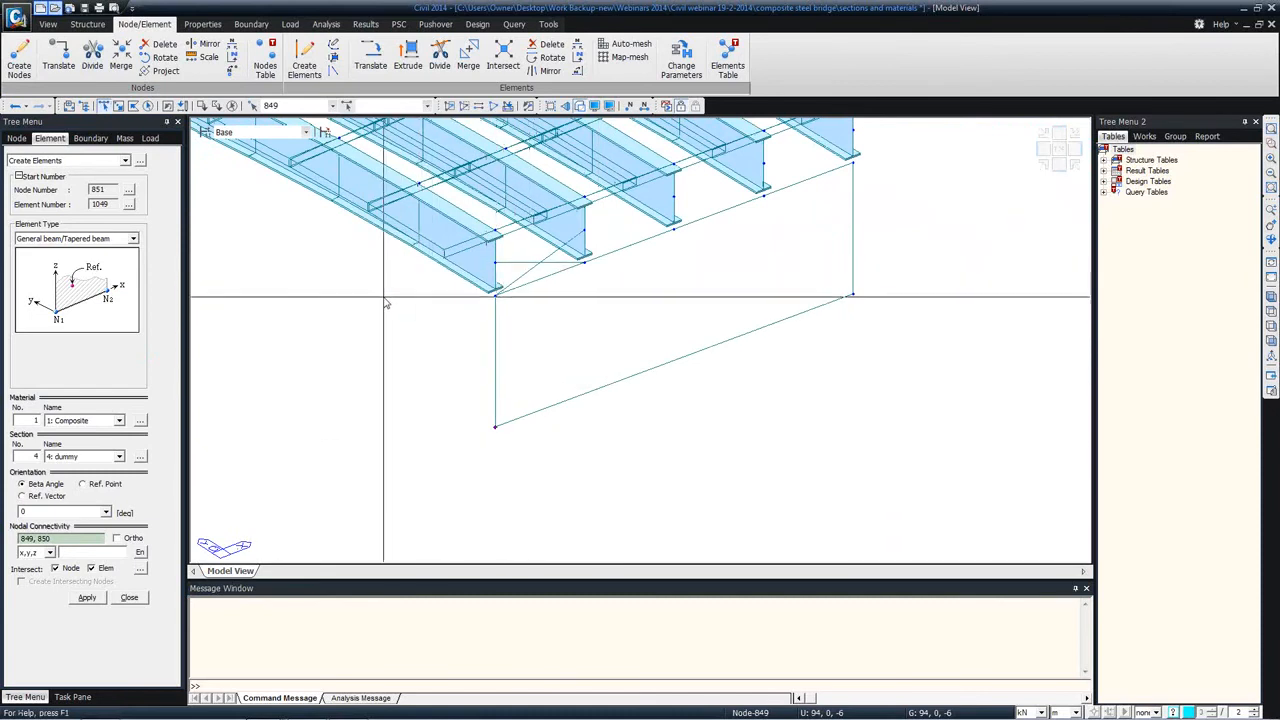
middle_click_drag(395, 306, 643, 372)
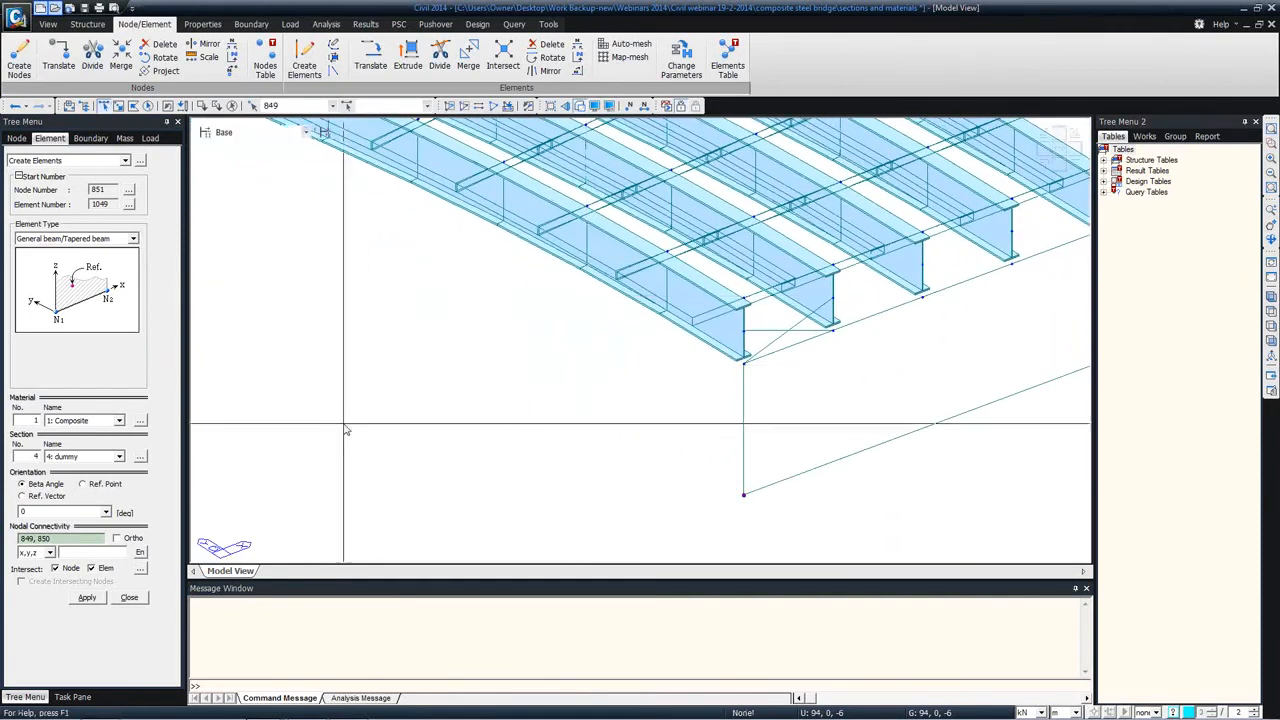
left_click(129, 597)
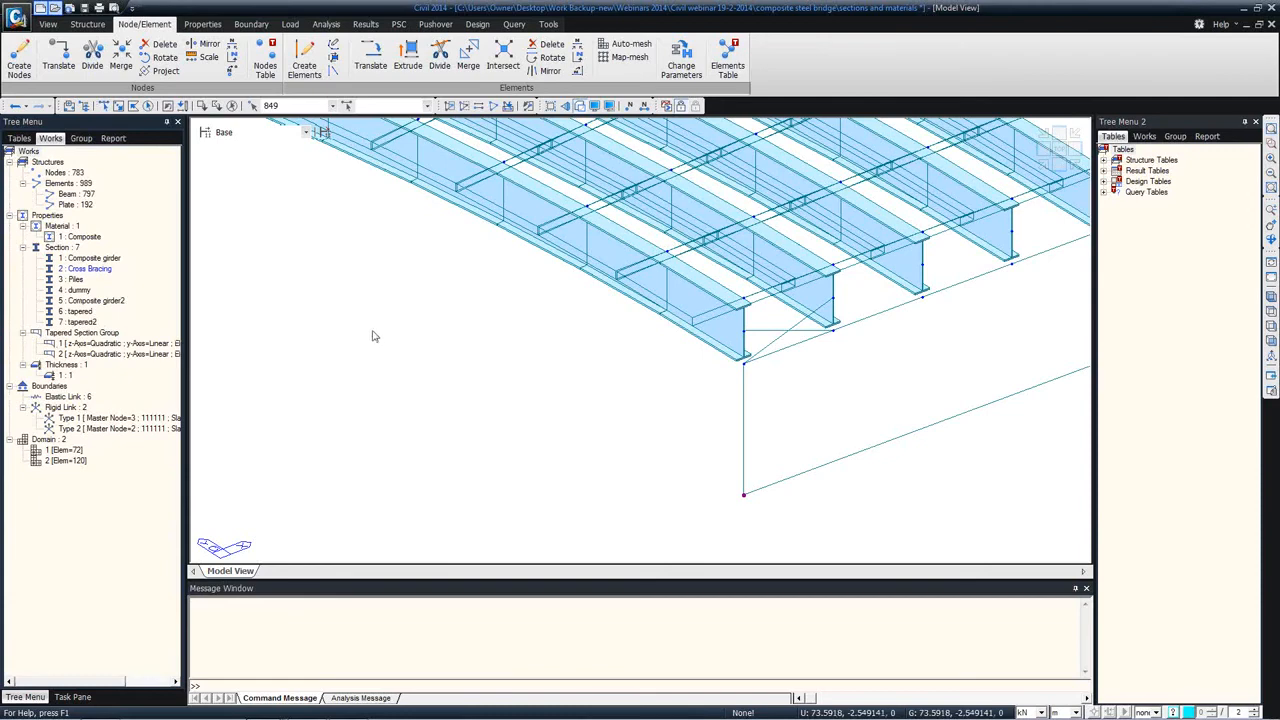
Step: Activate only the elements that use section 4: dummy and bring the pile cap outline at the far end into view
scroll(536, 369, "down", 5)
middle_click_drag(502, 346, 1003, 367)
right_click(70, 290)
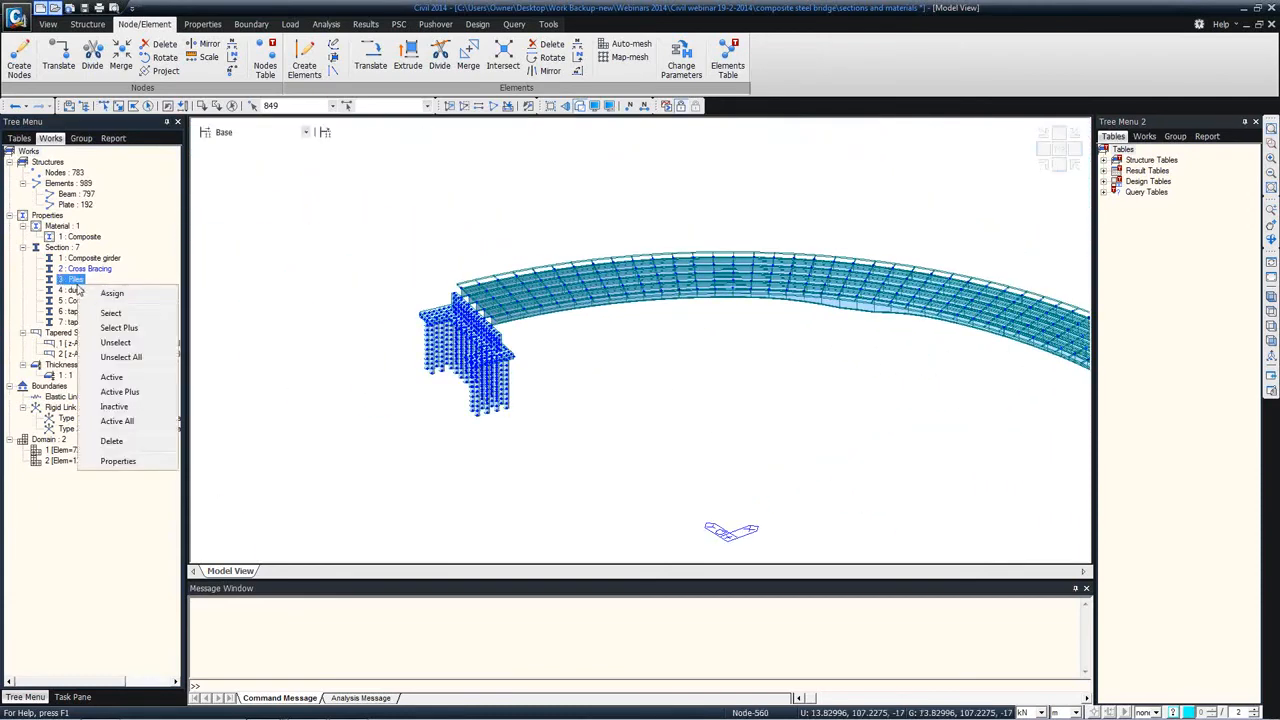
left_click(96, 385)
middle_click_drag(460, 357, 338, 334)
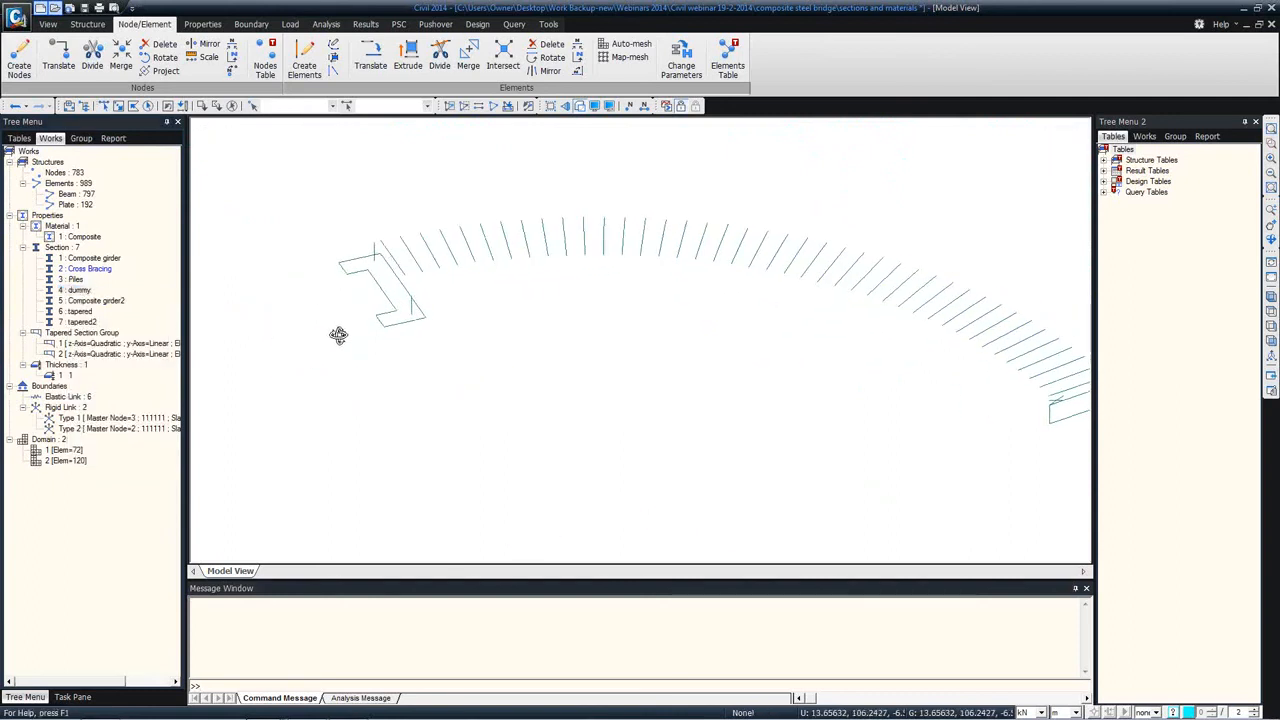
scroll(377, 278, "up", 1)
scroll(377, 278, "up", 2)
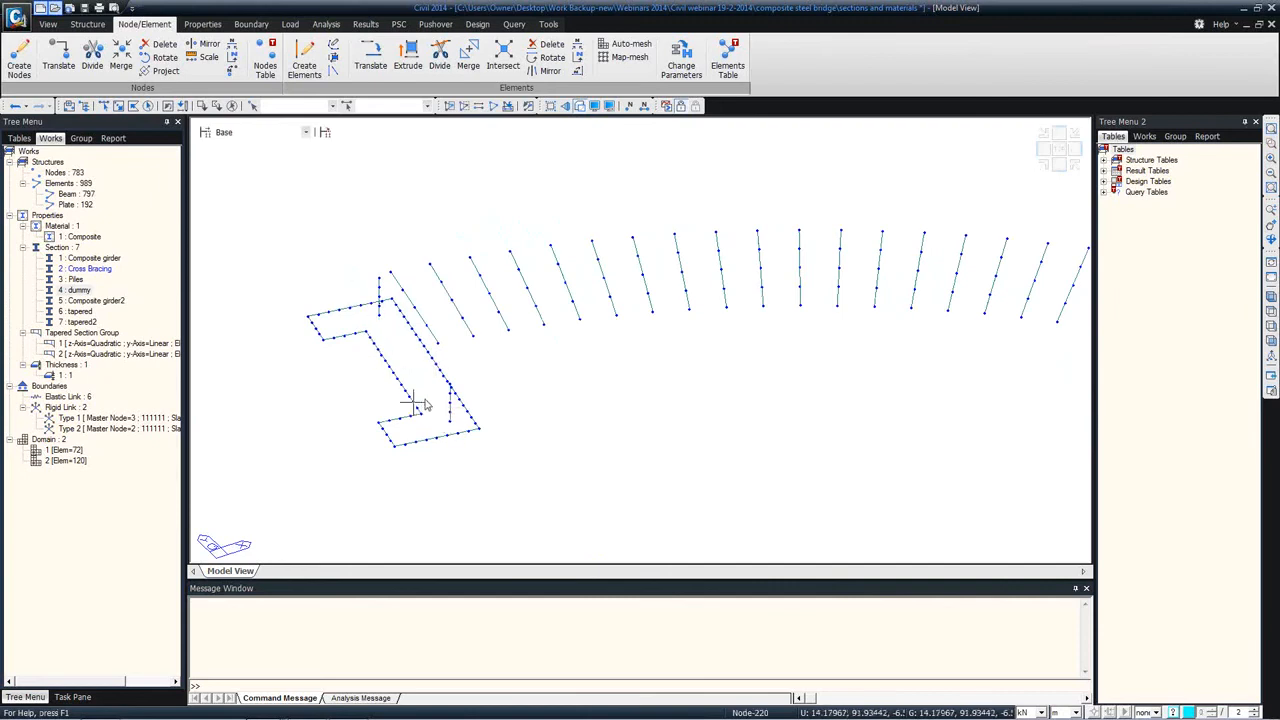
scroll(374, 321, "down", 1)
middle_click_drag(374, 321, 377, 291, "shift")
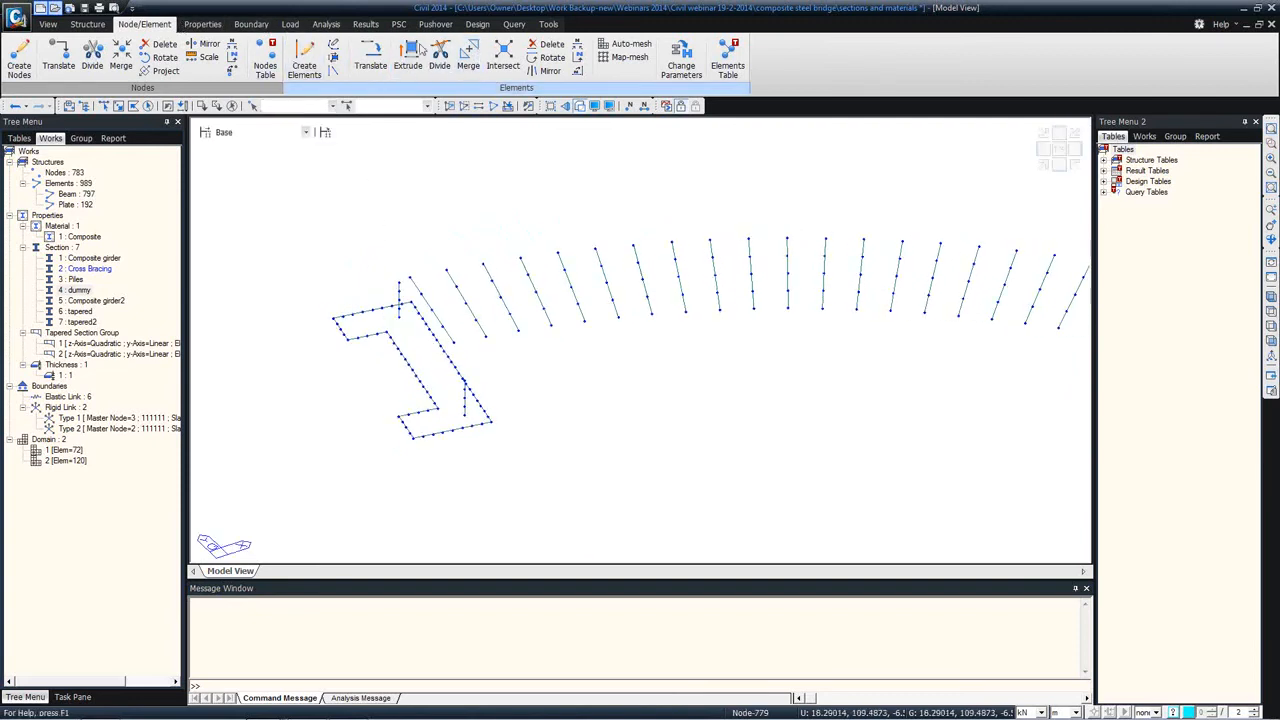
Step: Define a user coordinate system by three points, with the origin at the pile cap outline's corner and the other points on adjacent nodes
left_click(47, 24)
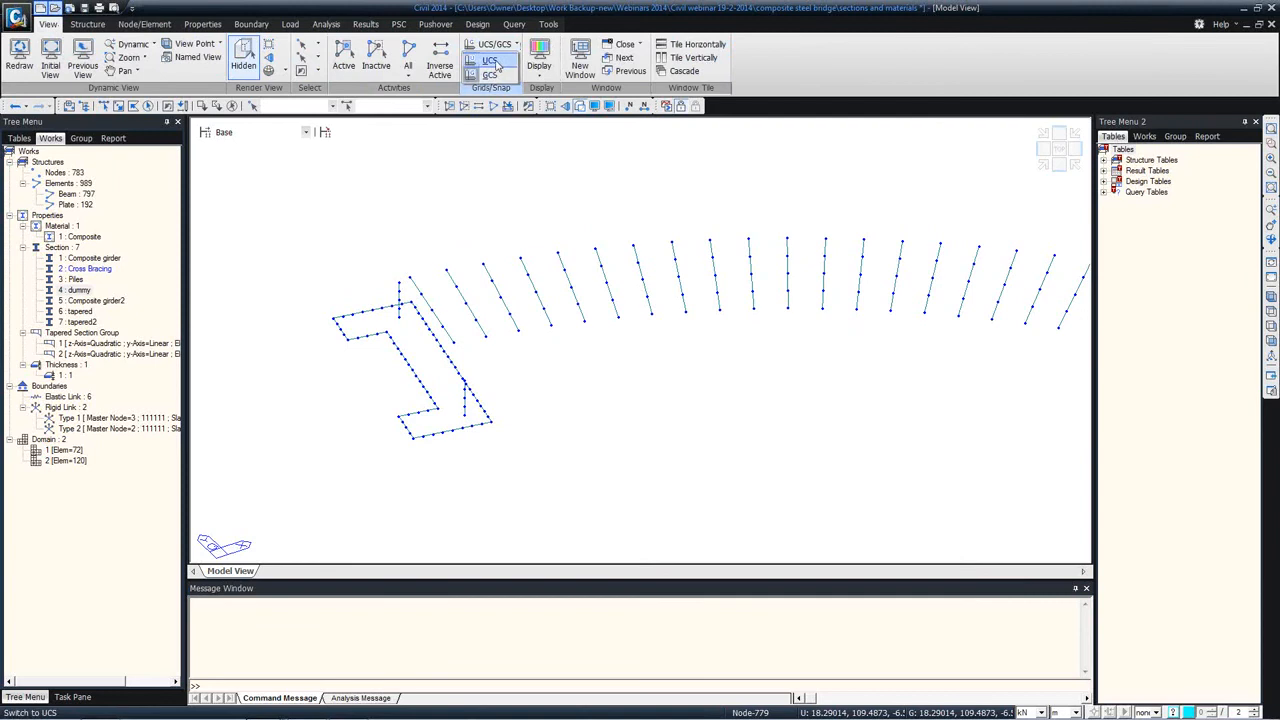
left_click(87, 24)
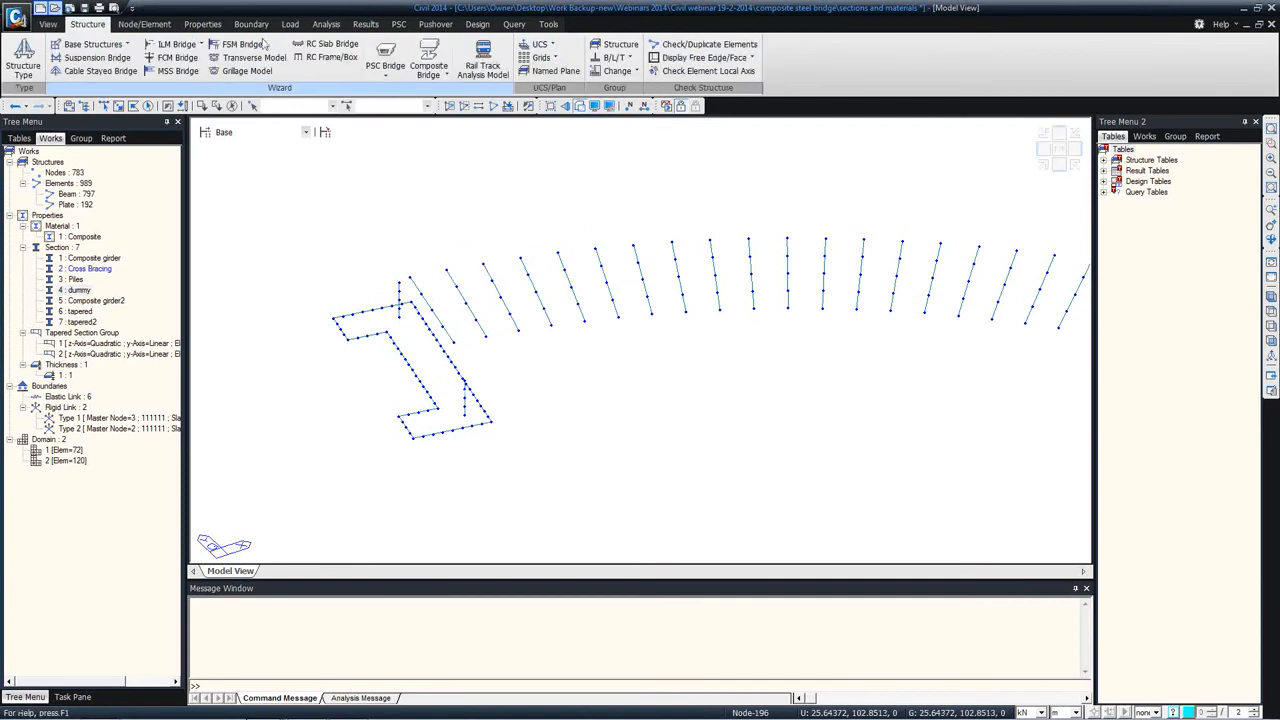
left_click(552, 45)
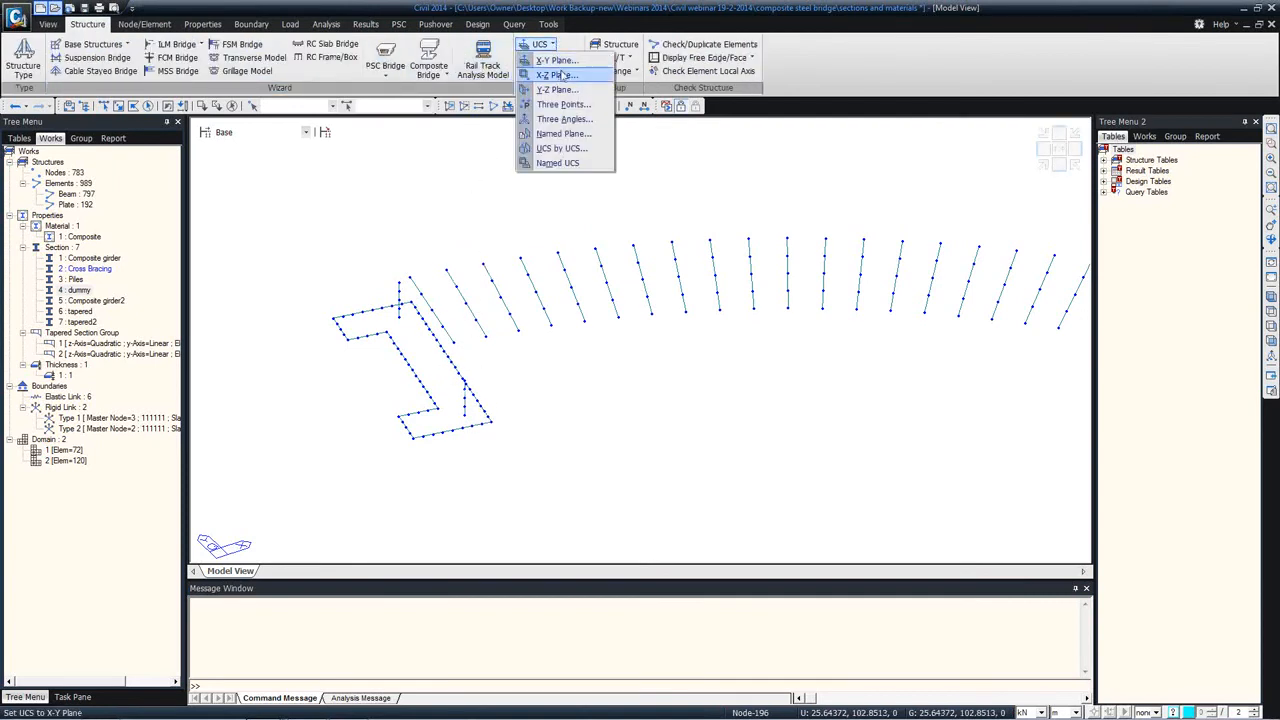
left_click(565, 105)
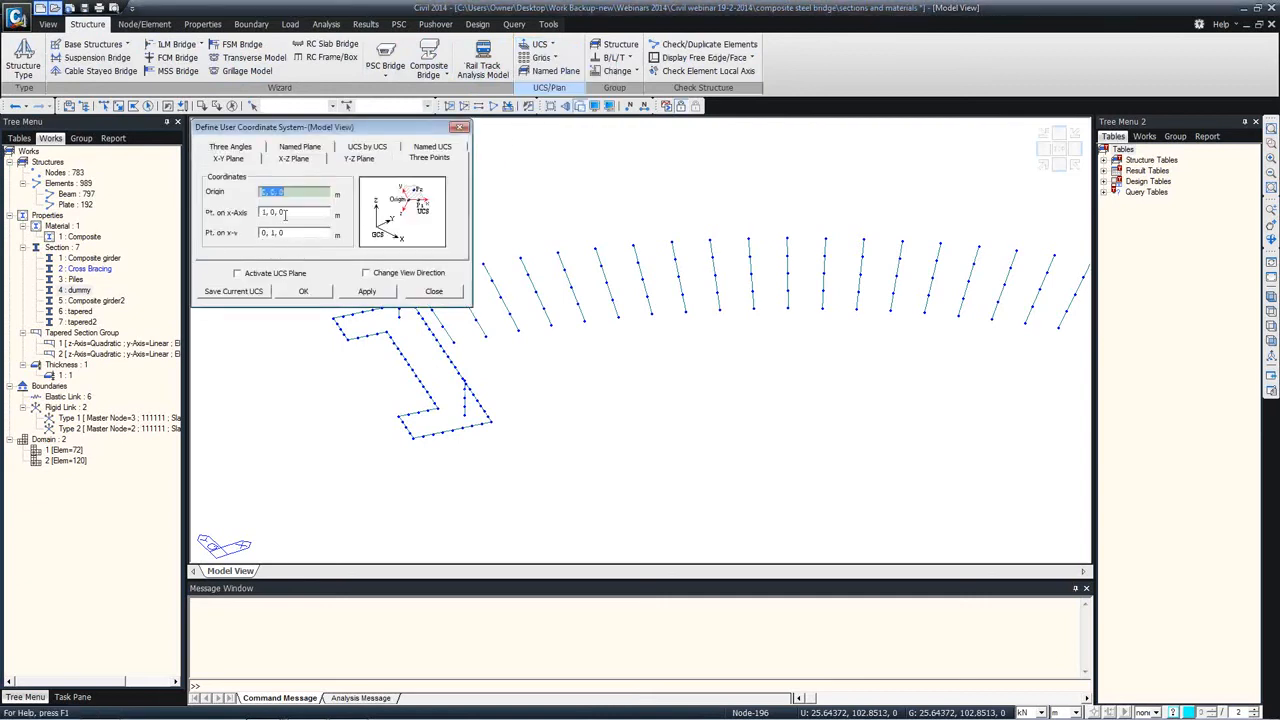
left_click(478, 432)
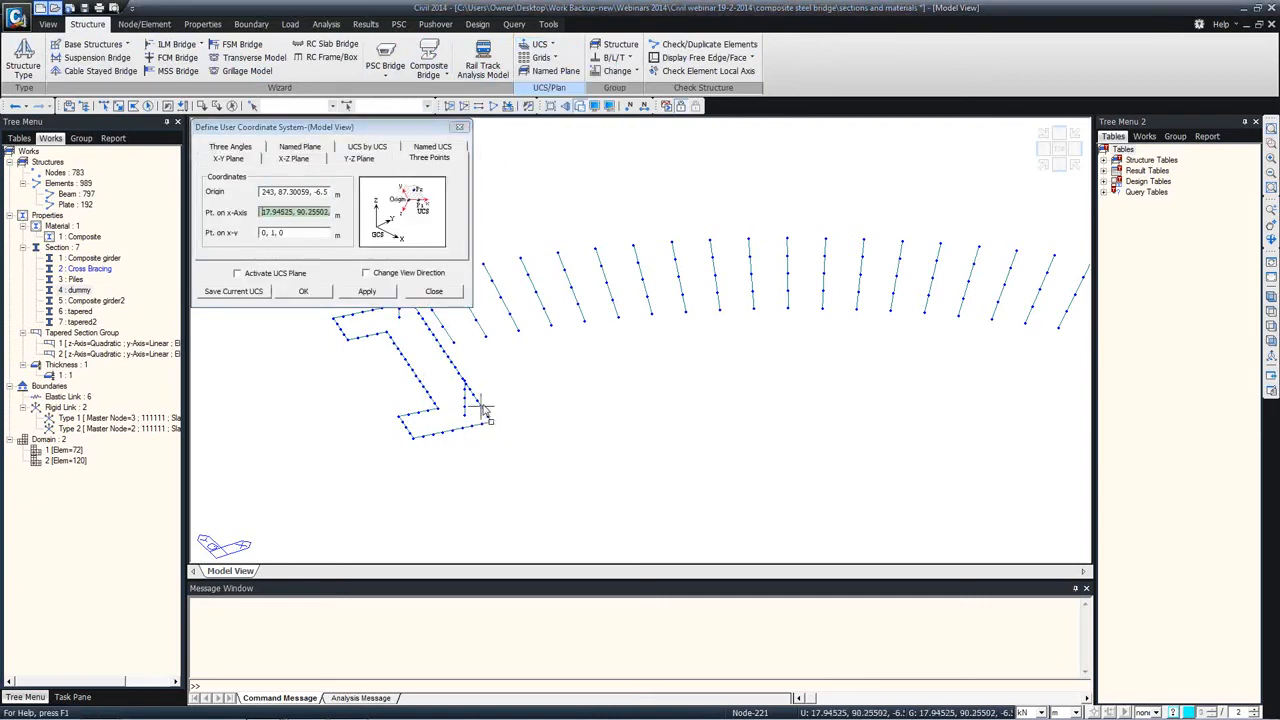
left_click(487, 421)
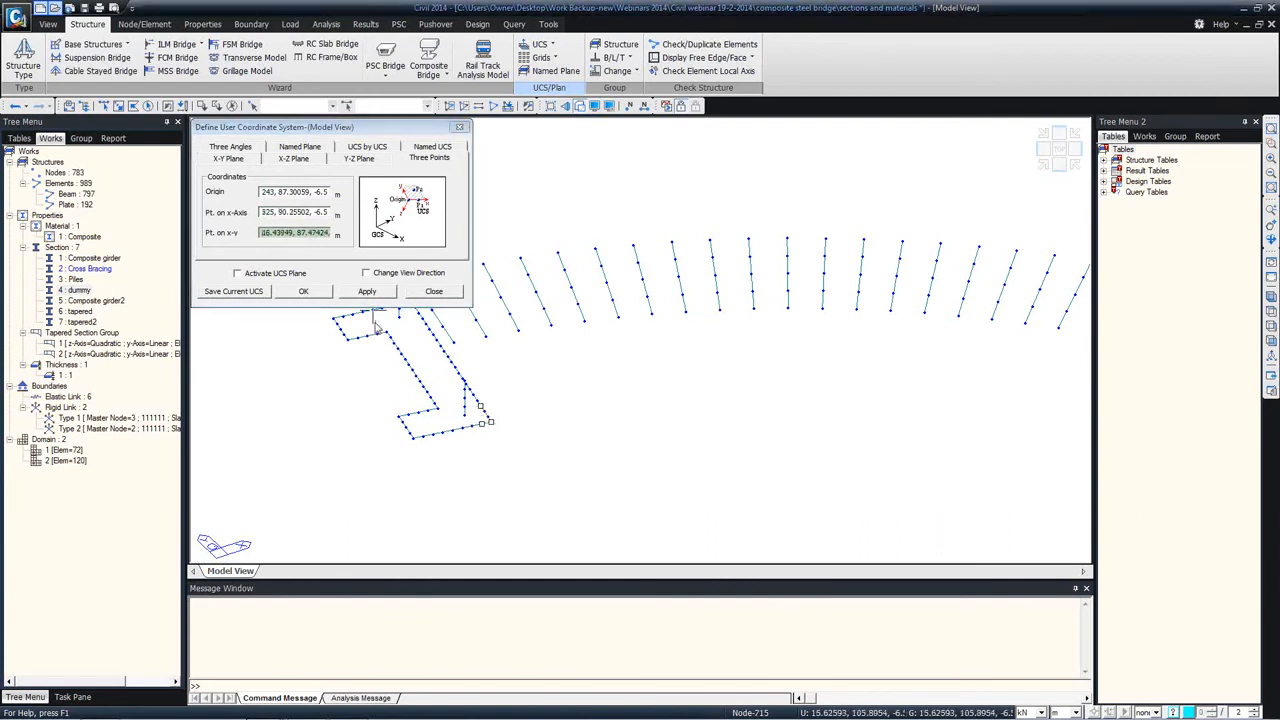
left_click(312, 294)
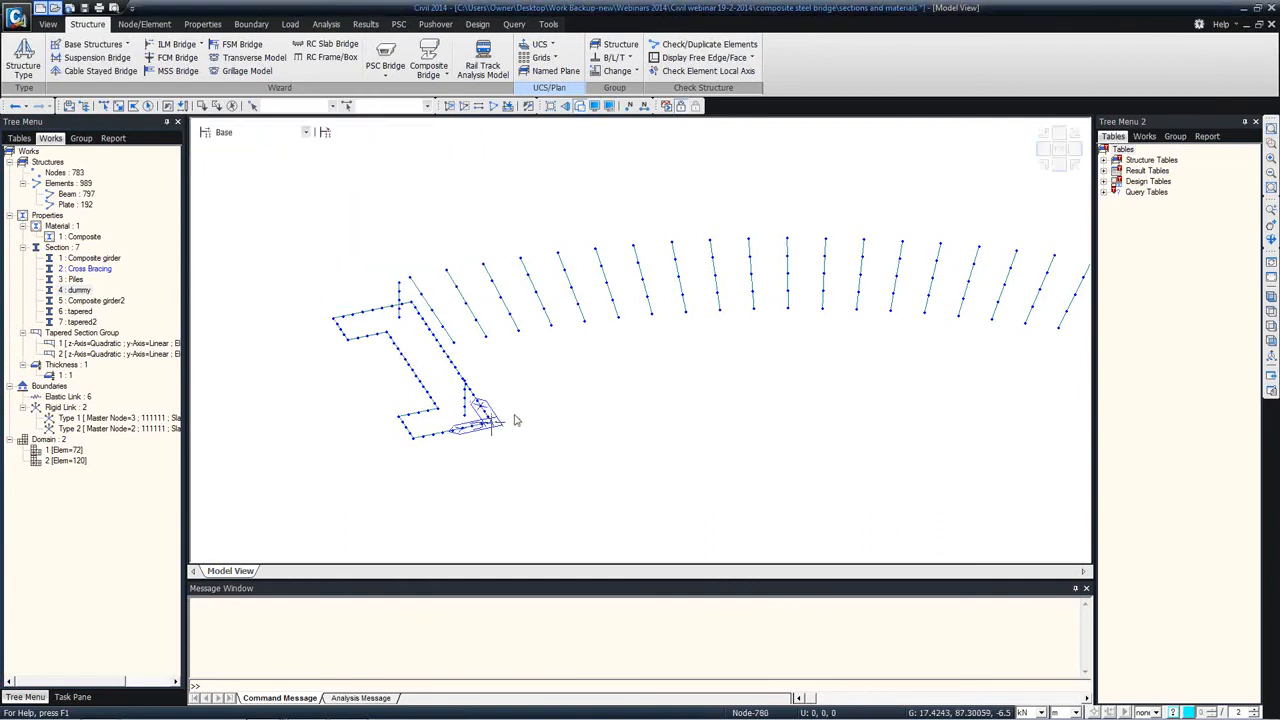
Step: Merge the selected frame elements of section 4: dummy, using the Selection option and removing free nodes
scroll(490, 394, "up", 2)
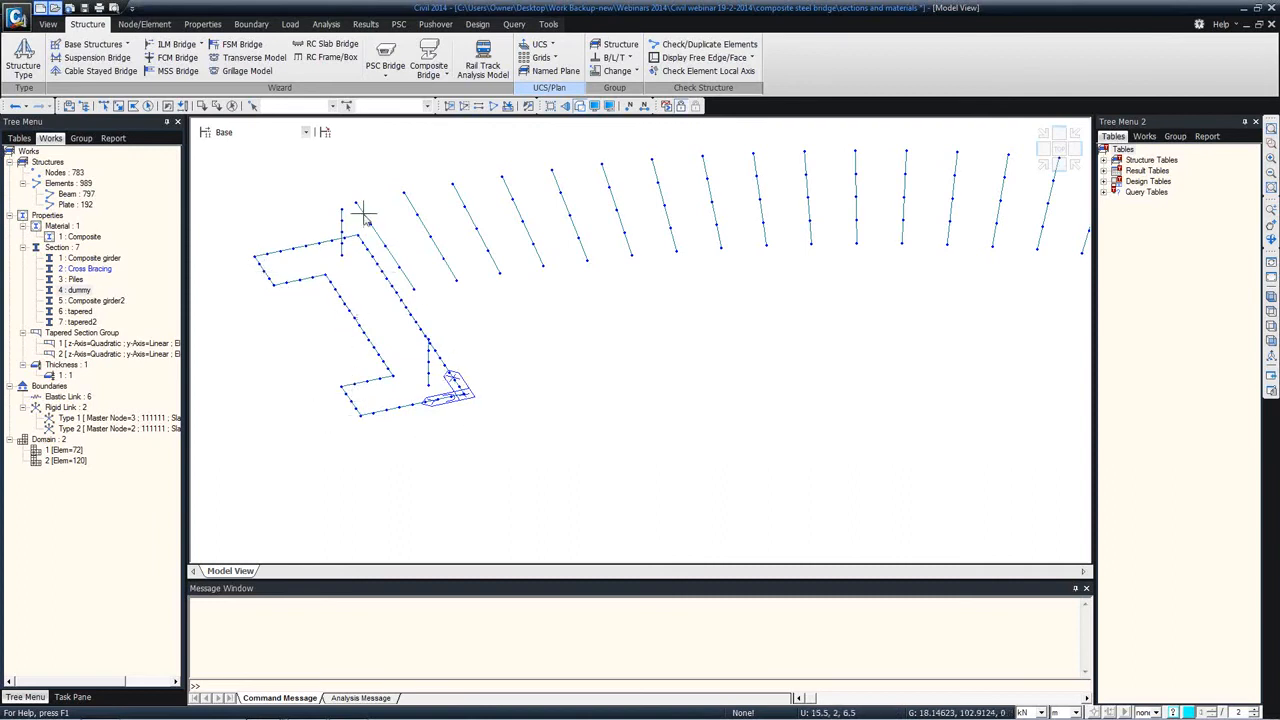
right_click(67, 210)
left_click(117, 197)
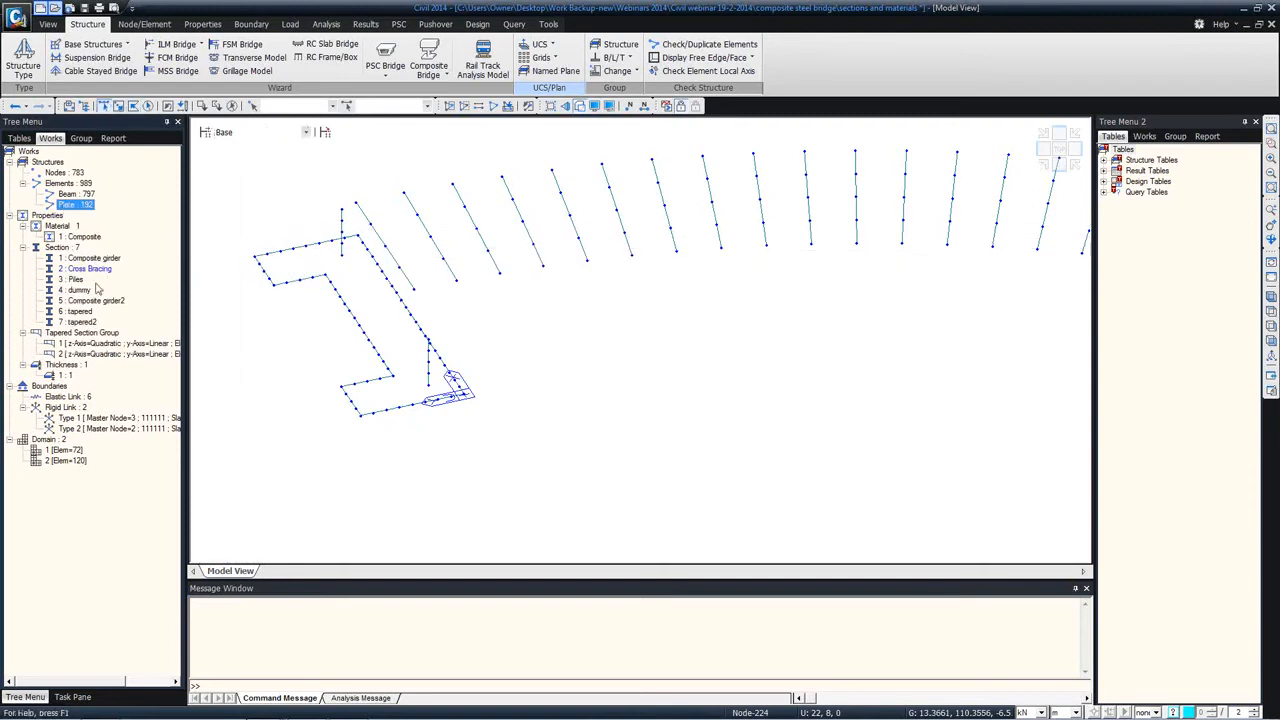
double_click(87, 294)
right_click(268, 195)
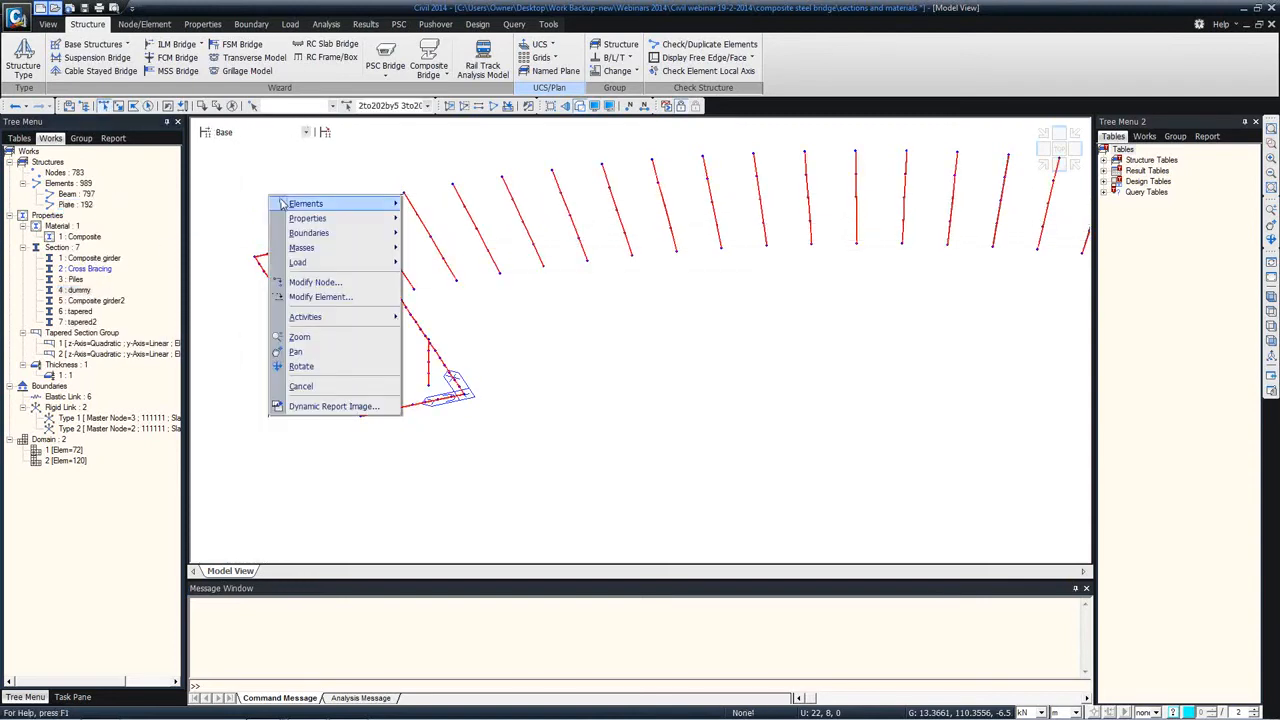
left_click(430, 343)
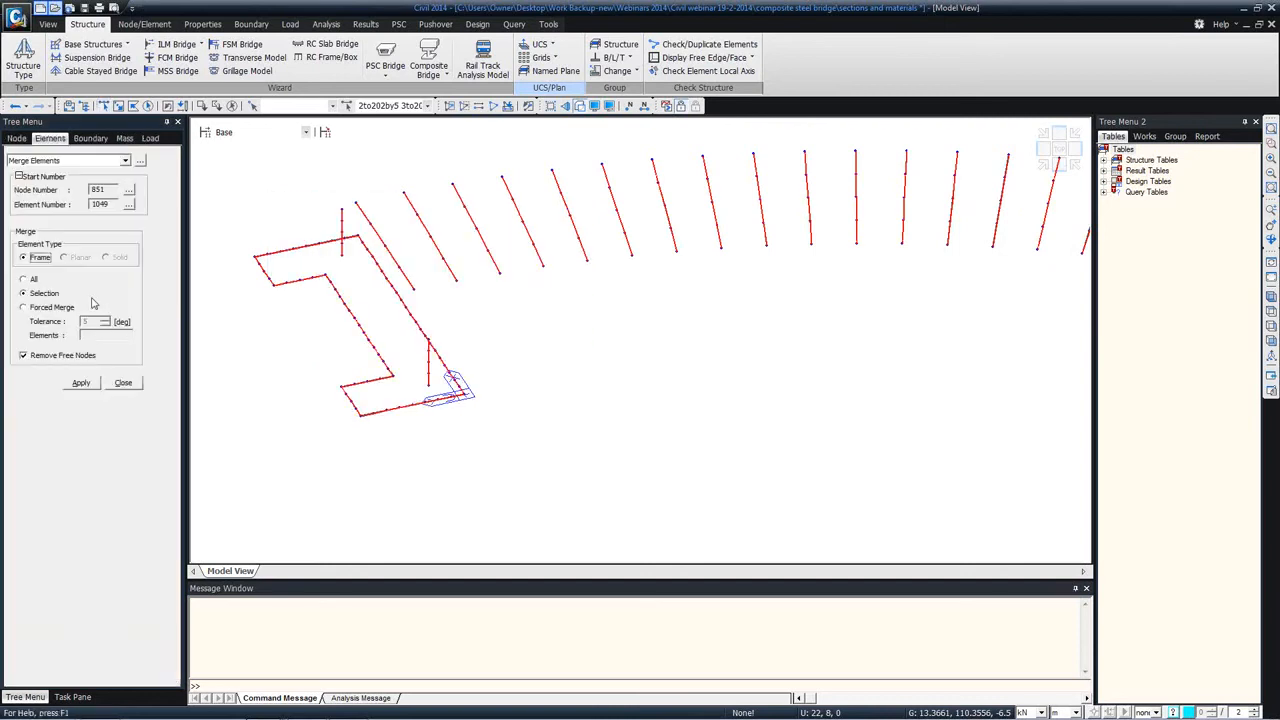
left_click(81, 384)
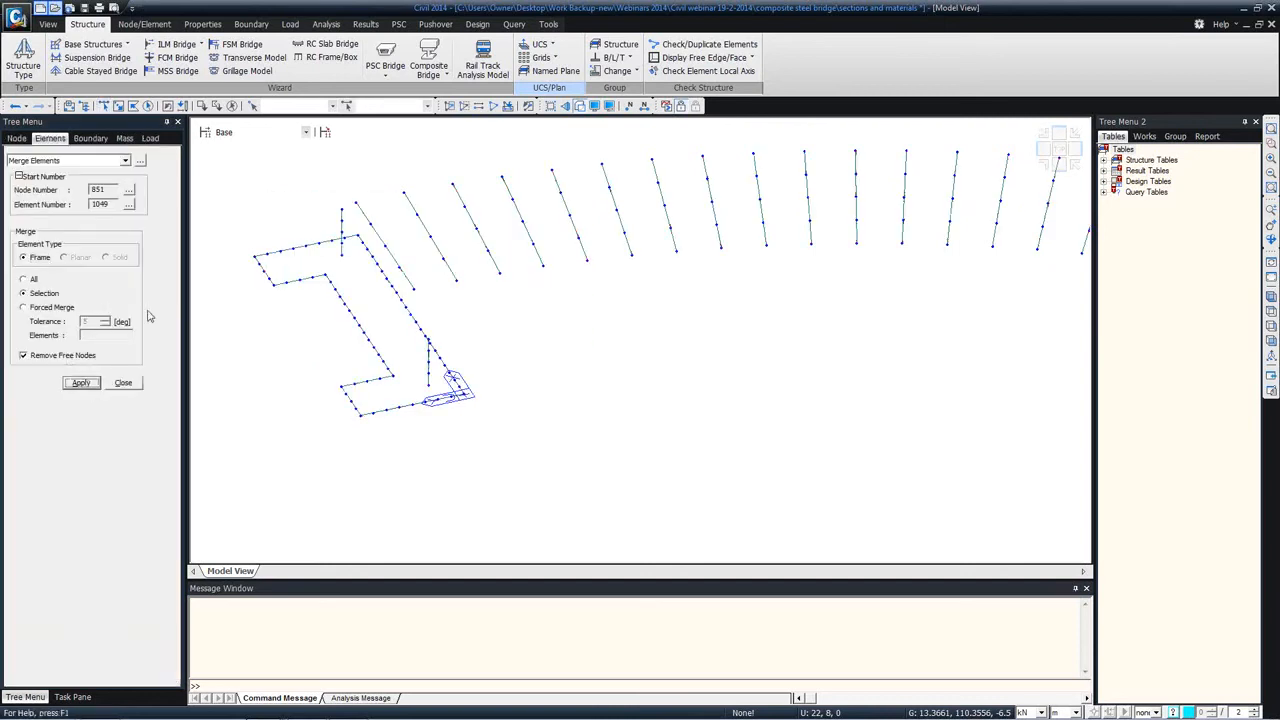
left_click(123, 383)
Step: Delete all plate elements from the model
right_click(83, 205)
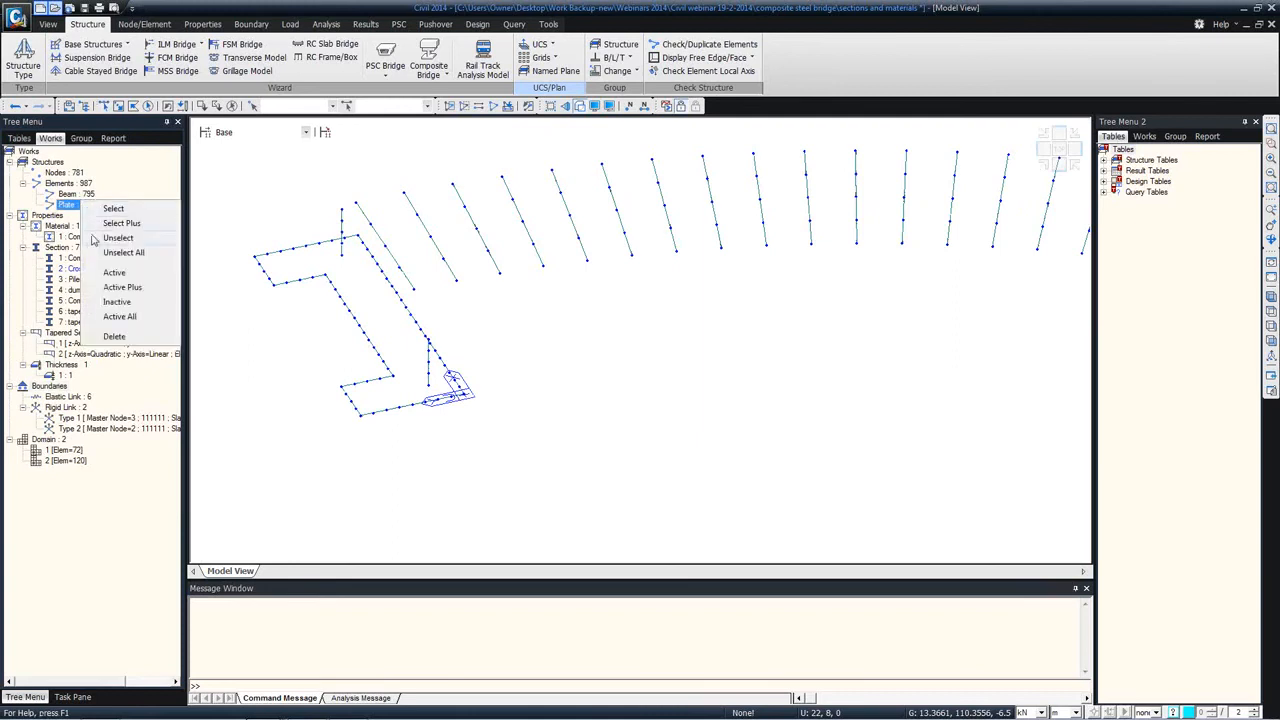
left_click(114, 336)
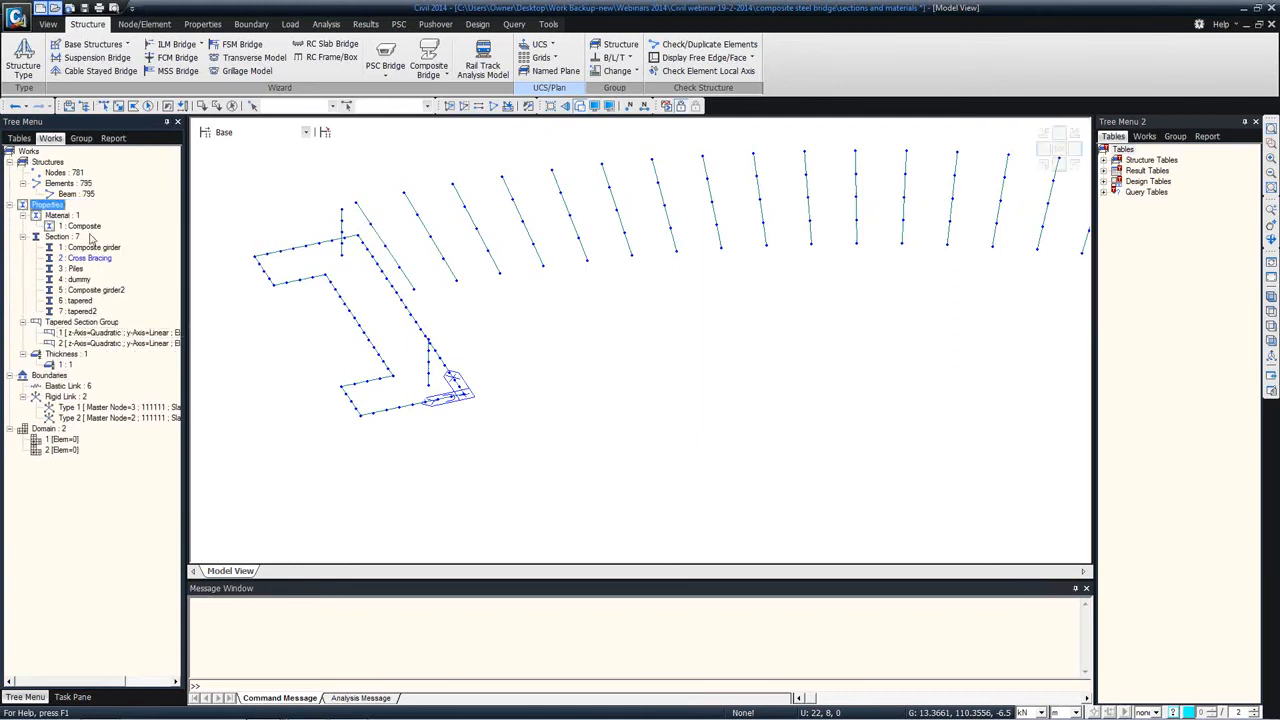
Step: Select the elements of section 4: dummy and merge the selected frame elements, removing free nodes
double_click(80, 282)
right_click(244, 199)
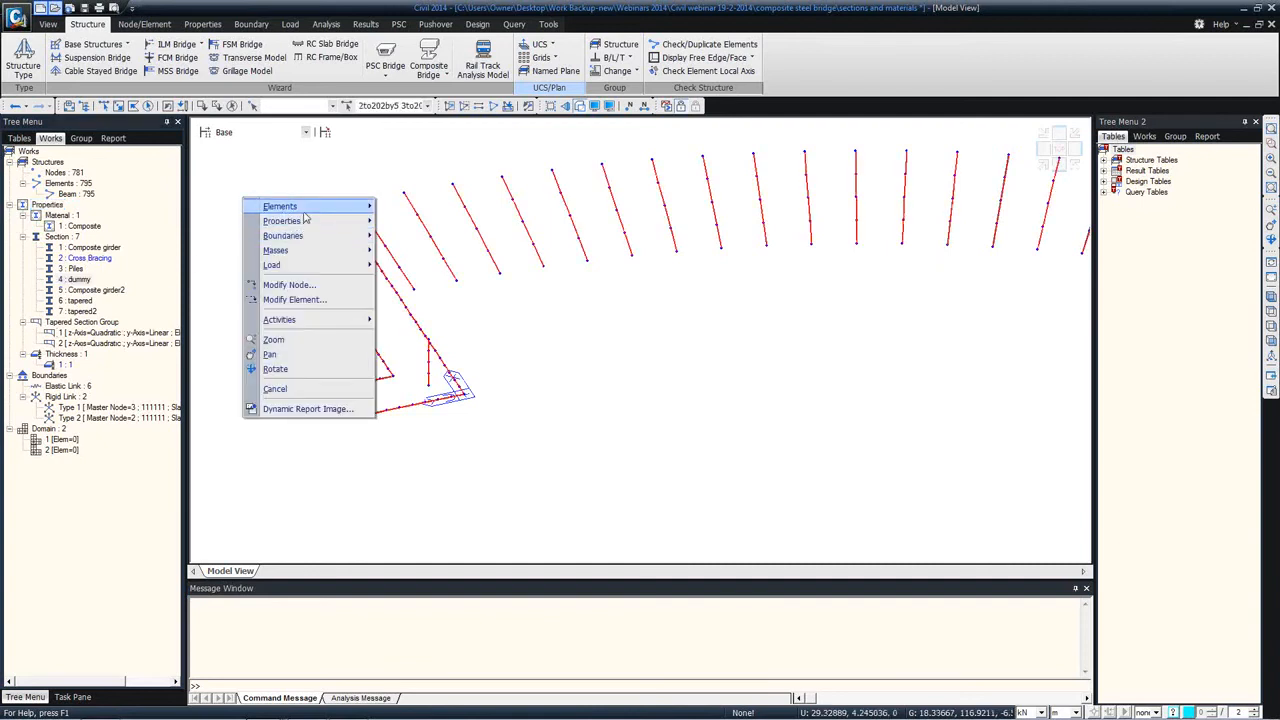
mouse_move(300, 206)
left_click(408, 353)
left_click(82, 383)
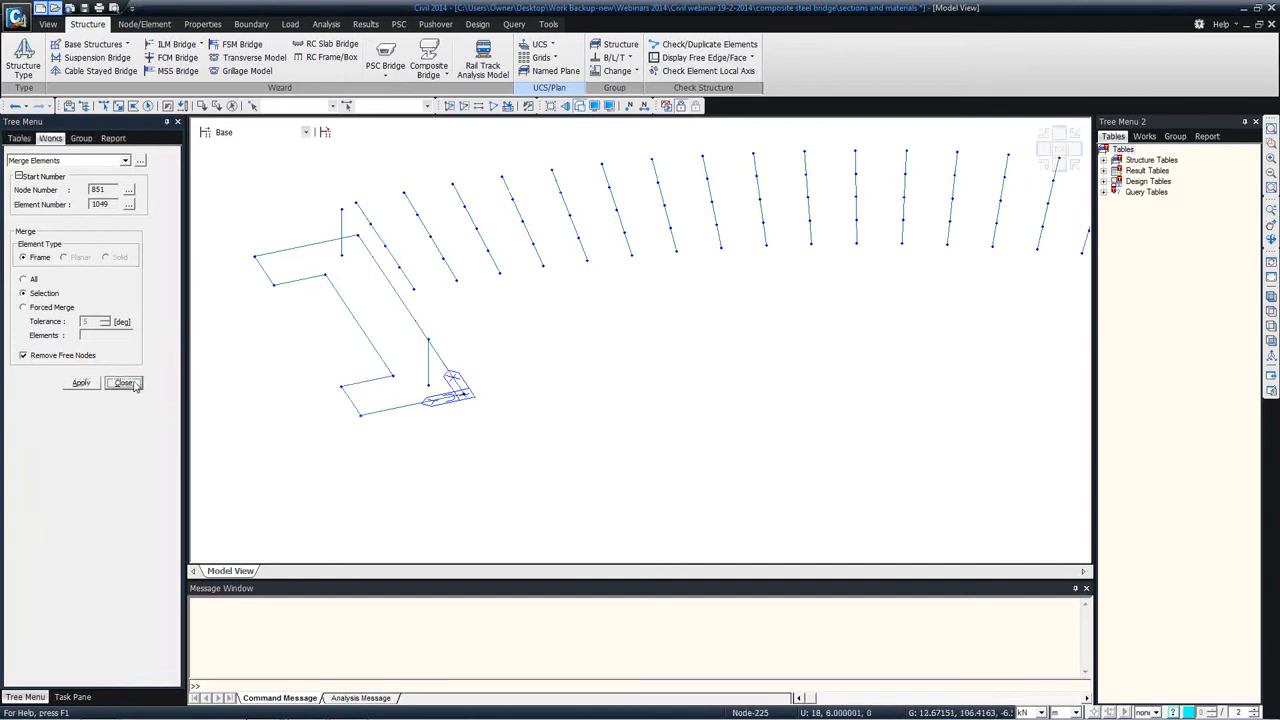
mouse_move(317, 267)
middle_mouse_down()
mouse_move(289, 250)
mouse_move(326, 251)
middle_mouse_up()
scroll(310, 249, "down", 2)
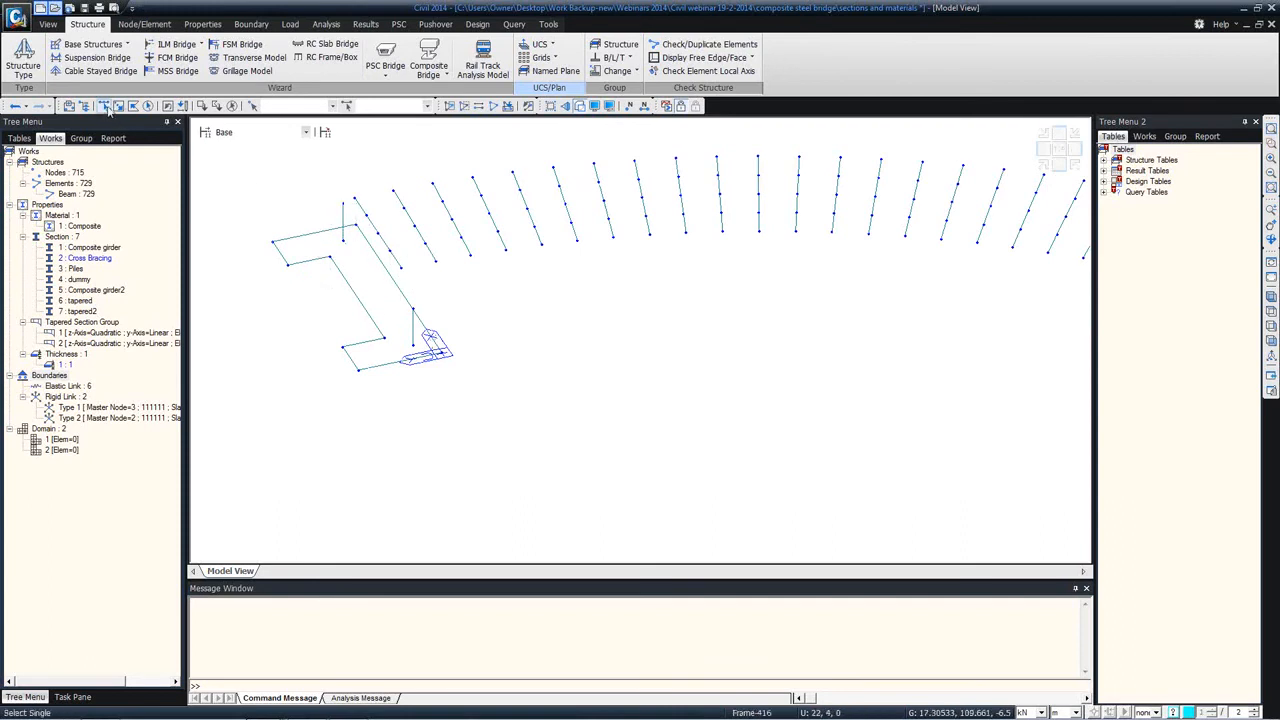
Step: Create two dummy-section beams closing the lower and upper edges of the end wall frame between its two vertical members
left_click(144, 24)
left_click(304, 60)
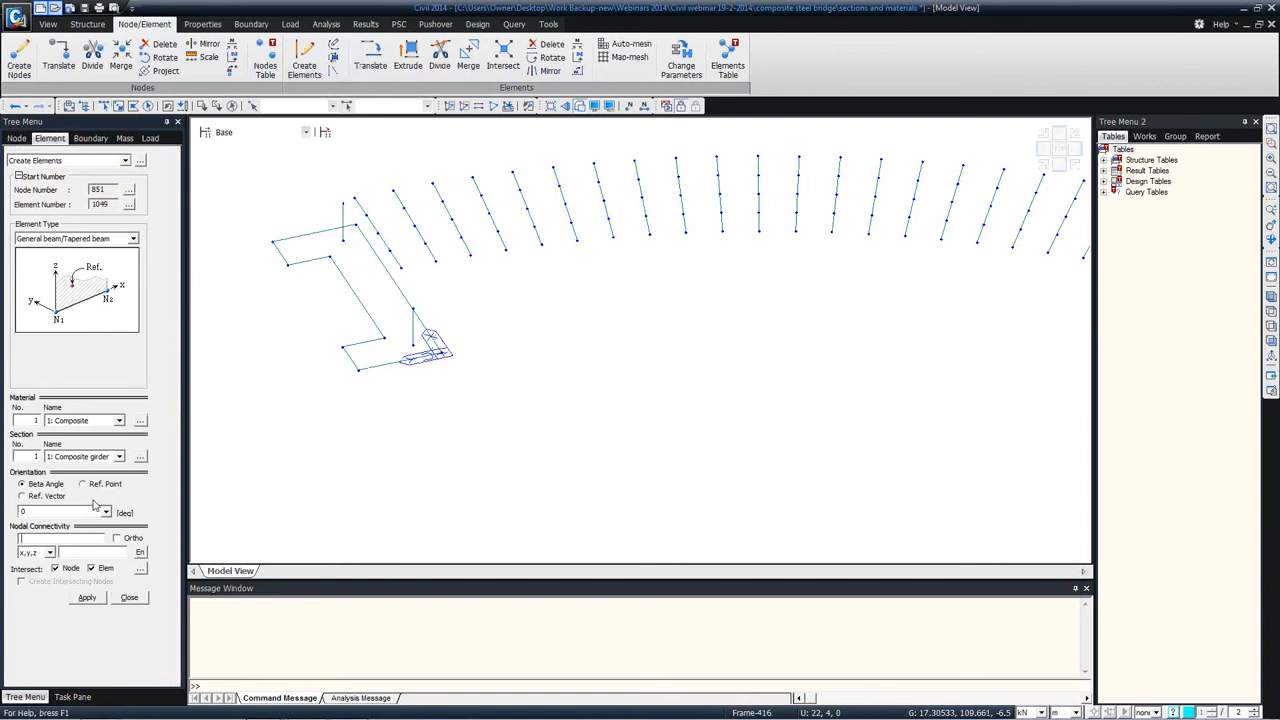
left_click(100, 457)
left_click(68, 521)
left_click(70, 541)
left_click(344, 240)
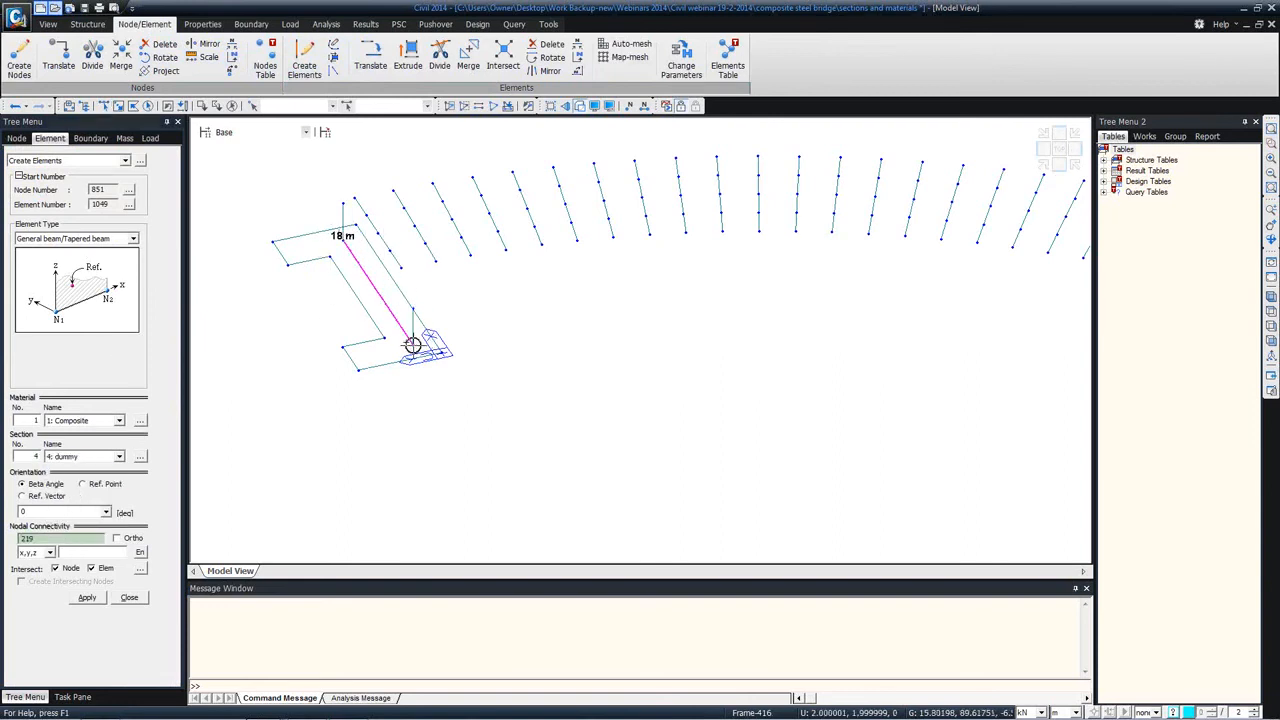
left_click(412, 345)
left_click(344, 204)
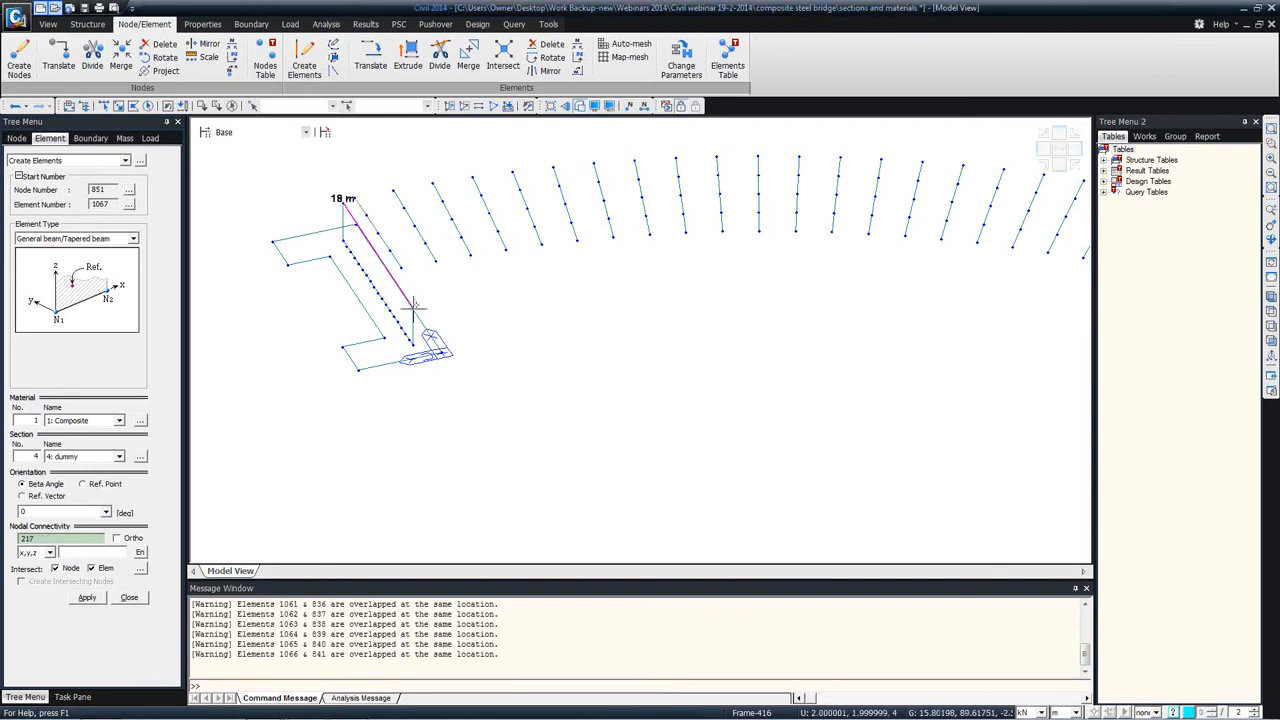
left_click(412, 316)
left_click(129, 597)
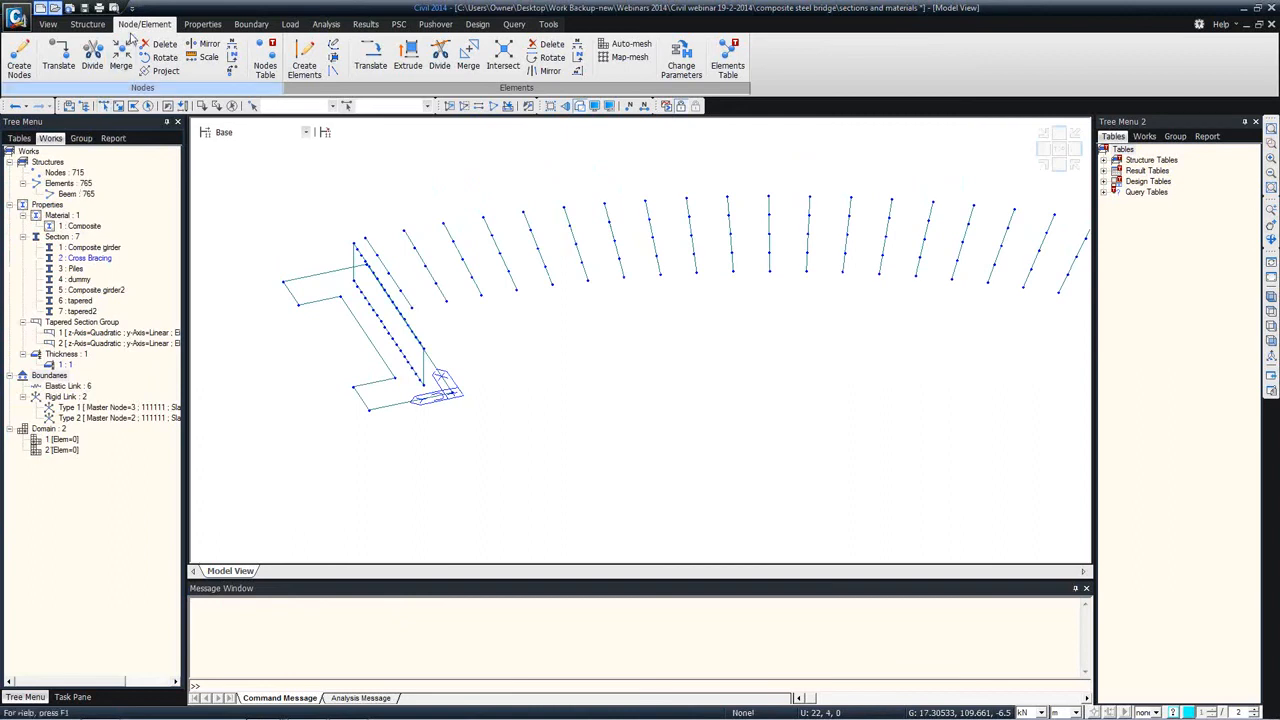
Step: Delete the free nodes from the whole active model, using the Selection option
left_click(165, 45)
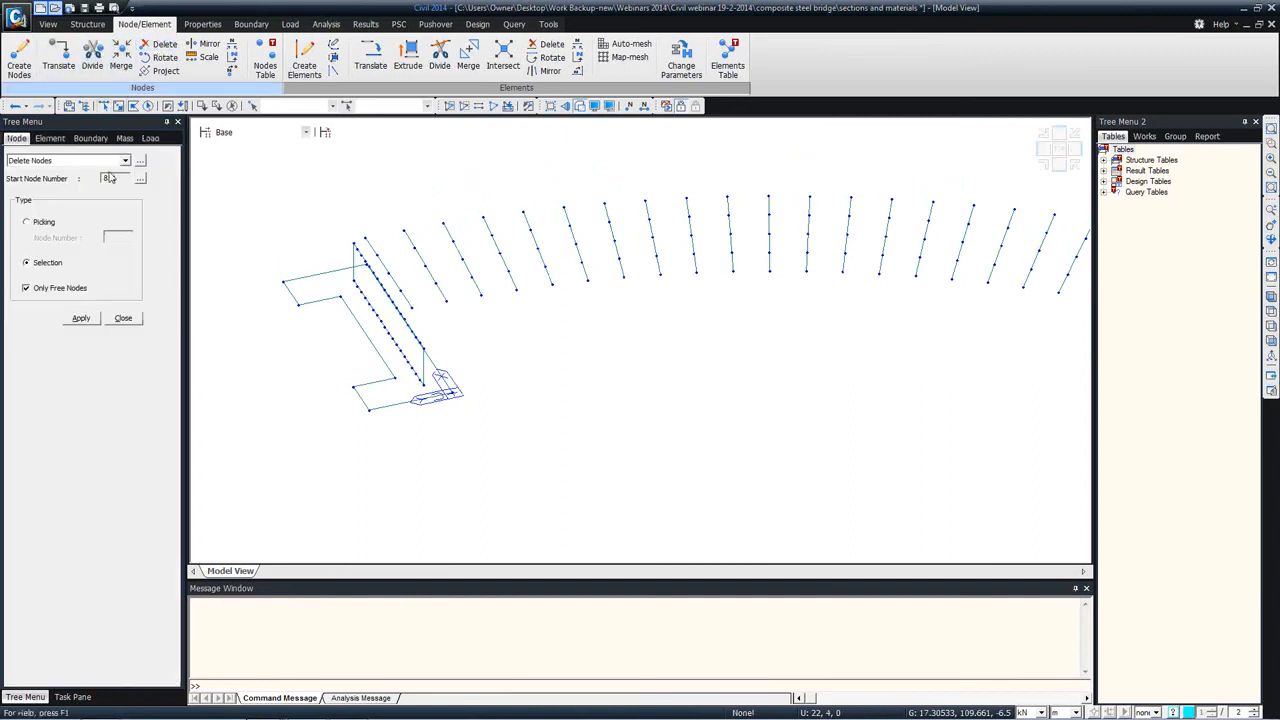
left_click(149, 106)
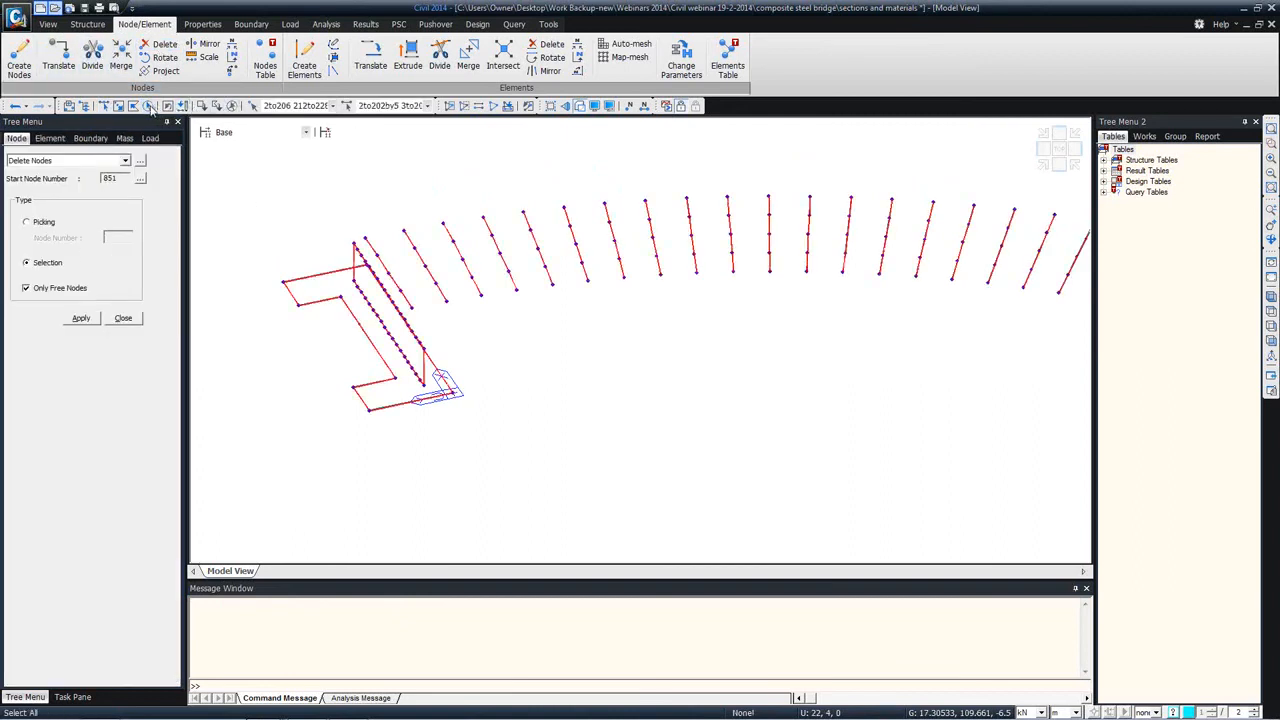
left_click(82, 318)
left_click(122, 318)
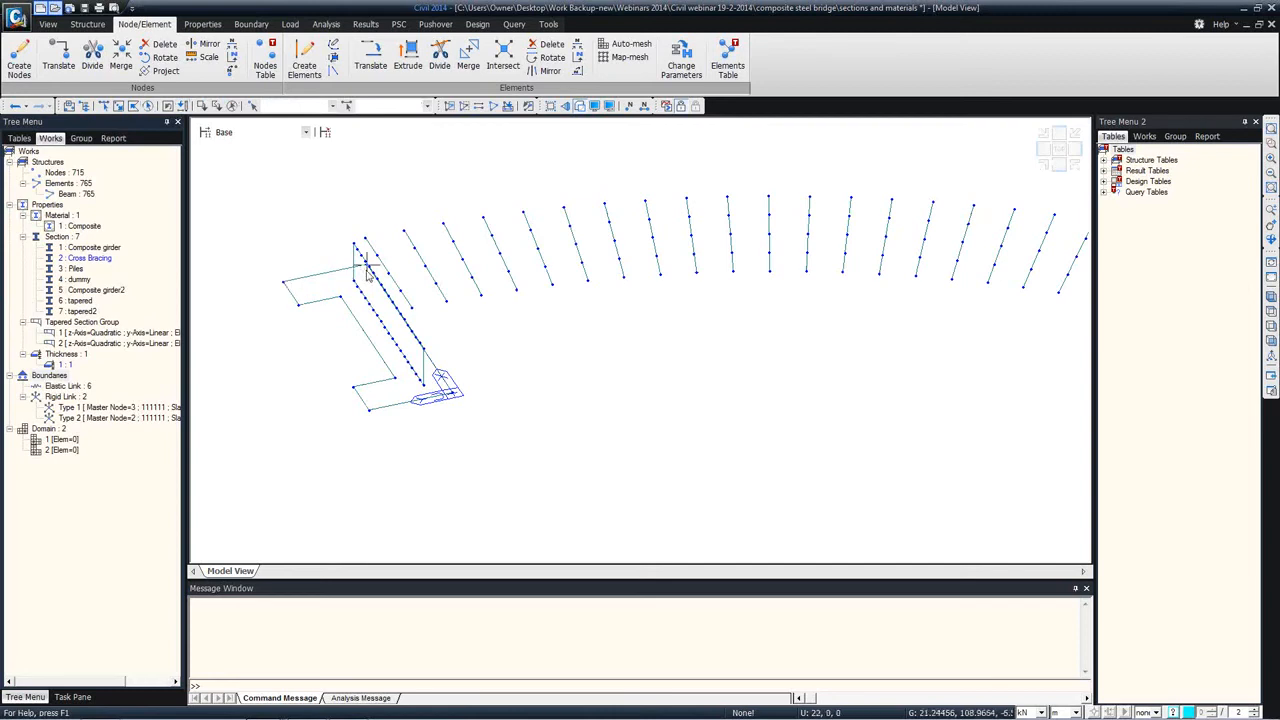
middle_click_drag(304, 258, 320, 263, "ctrl")
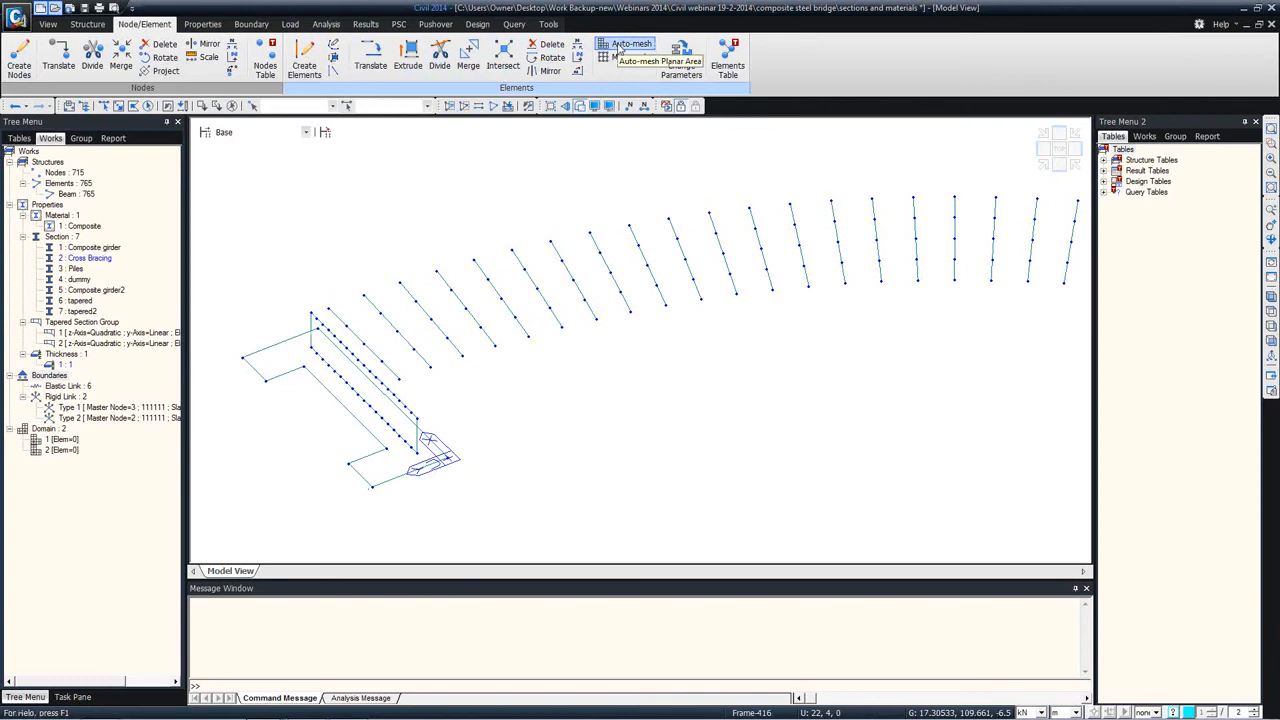
Step: Add the elements of section 3: Piles to the active dummy elements
right_click(73, 272)
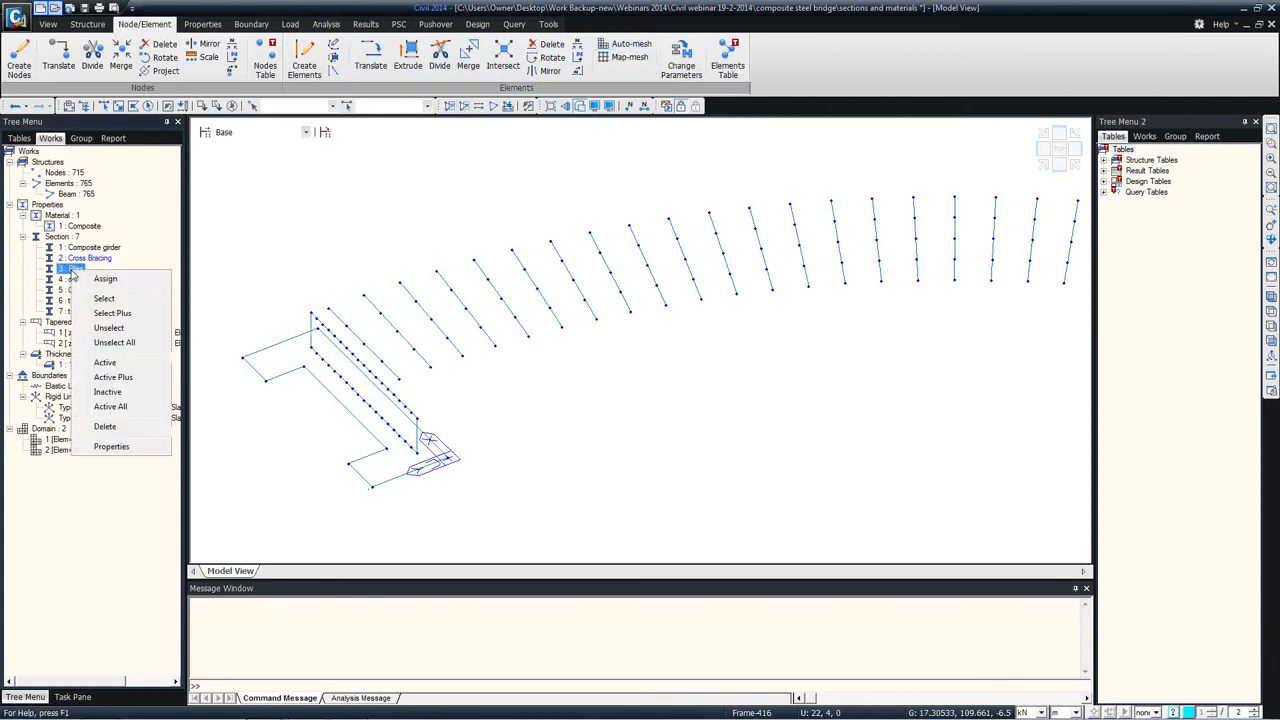
left_click(104, 362)
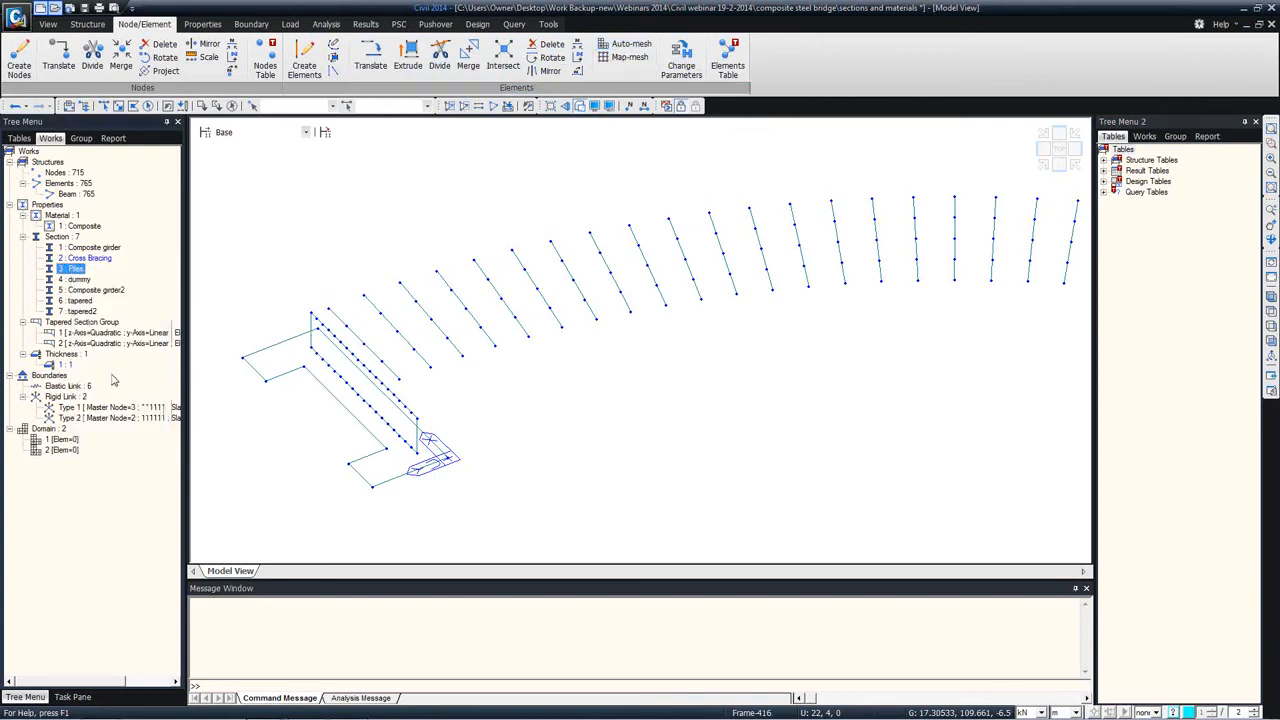
middle_click_drag(306, 286, 330, 356, "ctrl")
scroll(330, 356, "up", 5)
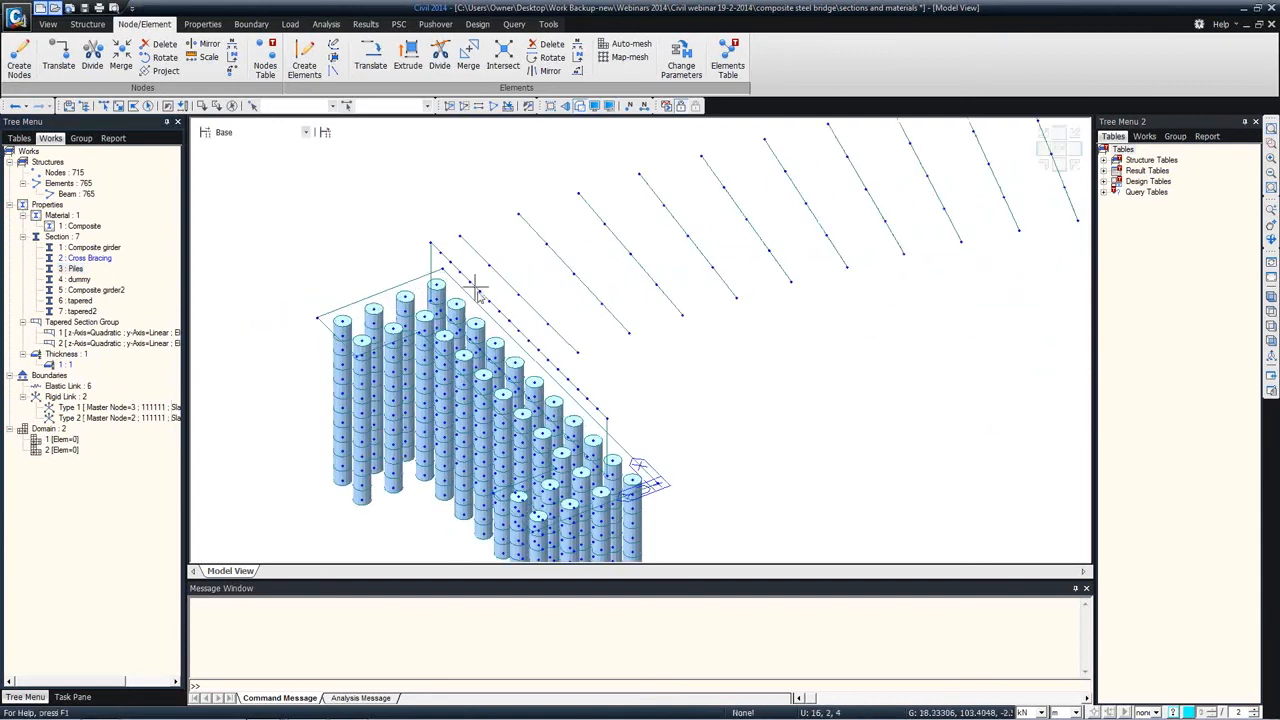
Step: Auto-mesh the pile cap with 1 m quadrilateral plates from the line elements on the XY plane at Z -6.5 m
left_click(630, 45)
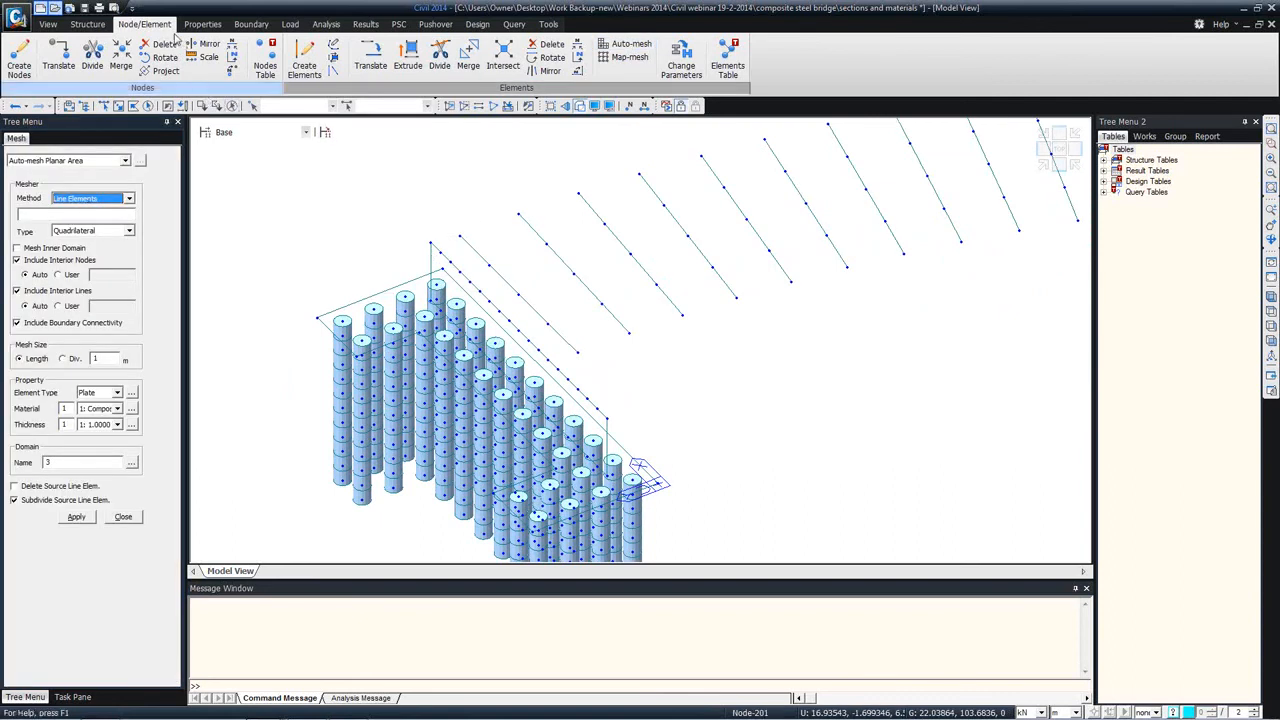
left_click(50, 26)
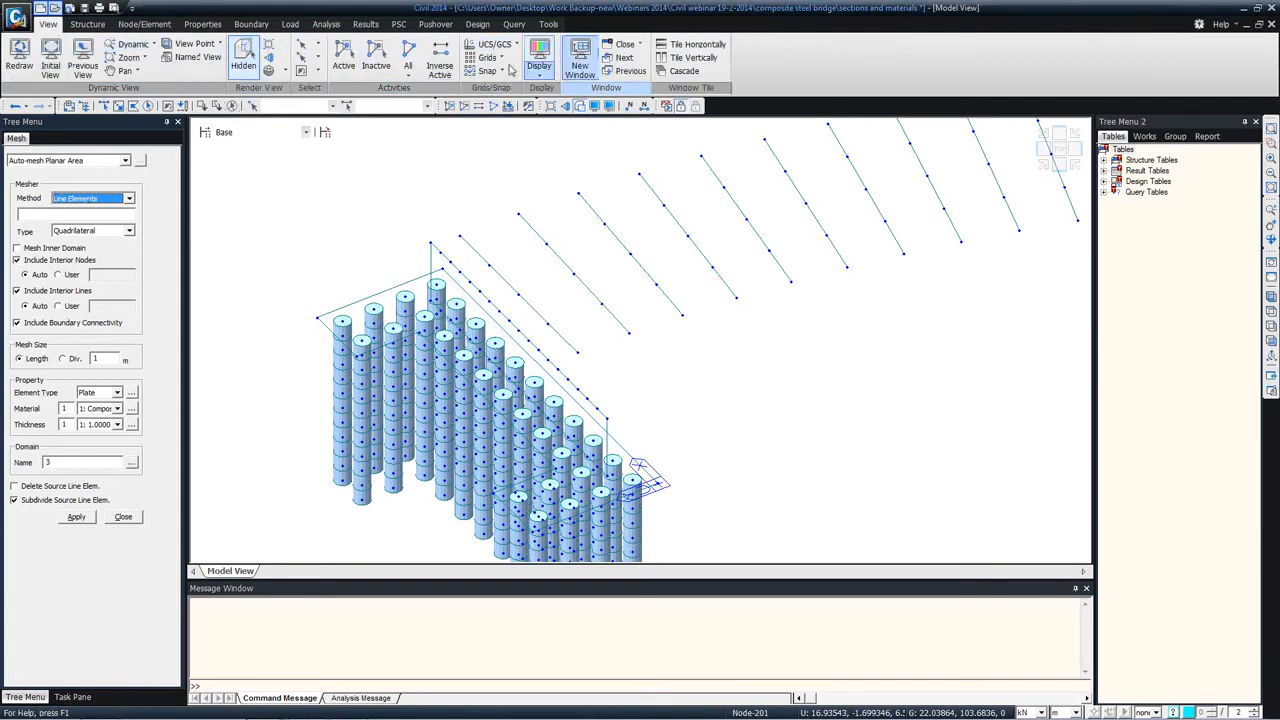
left_click(304, 46)
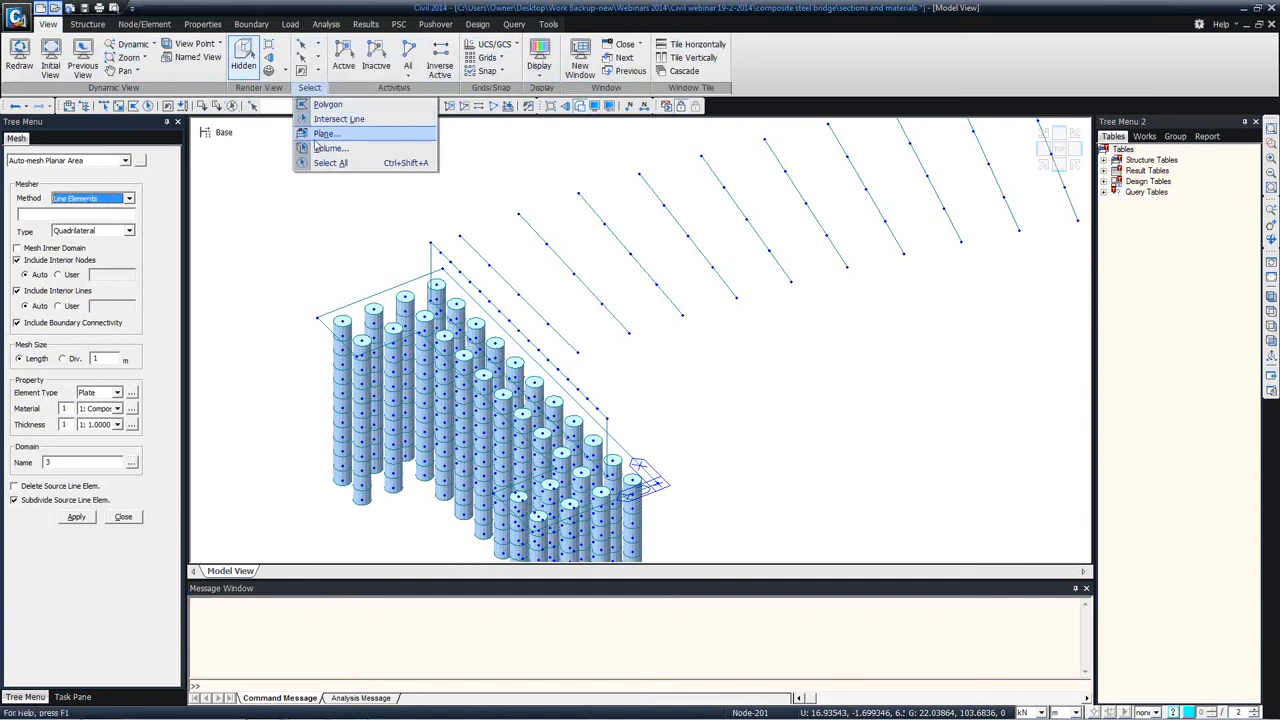
left_click(327, 133)
left_click(220, 184)
left_click(313, 322)
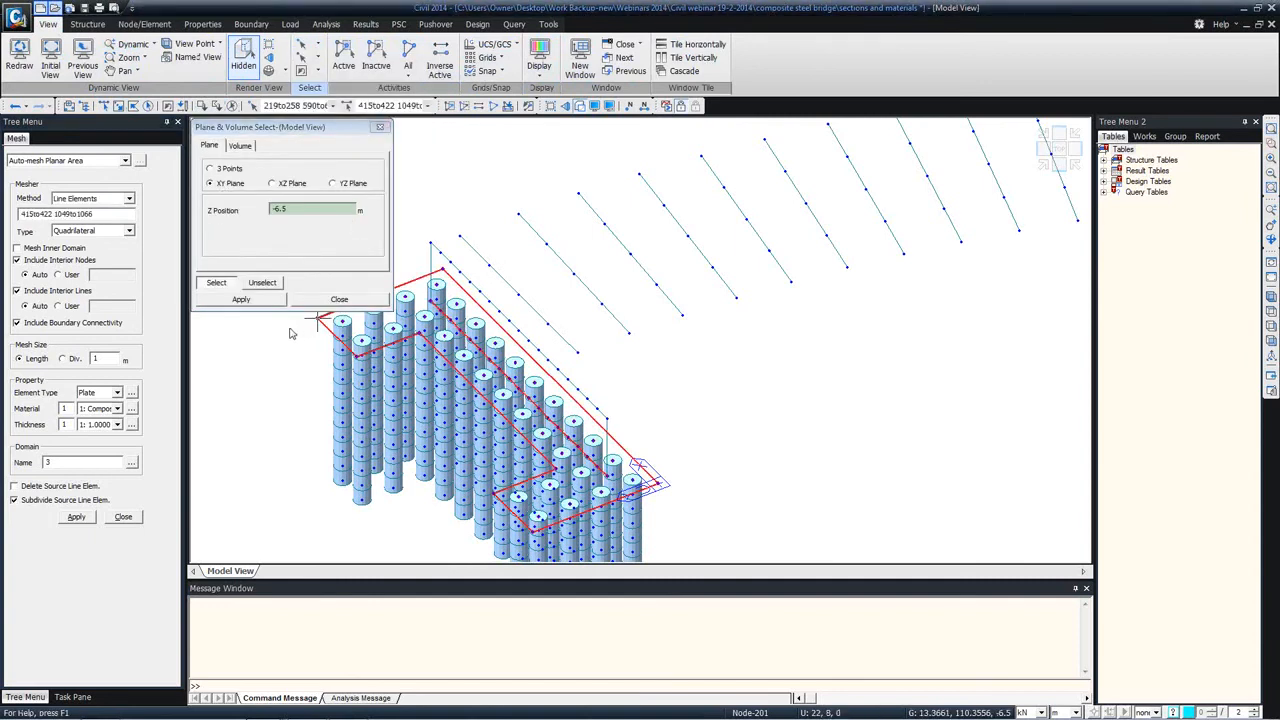
left_click(77, 516)
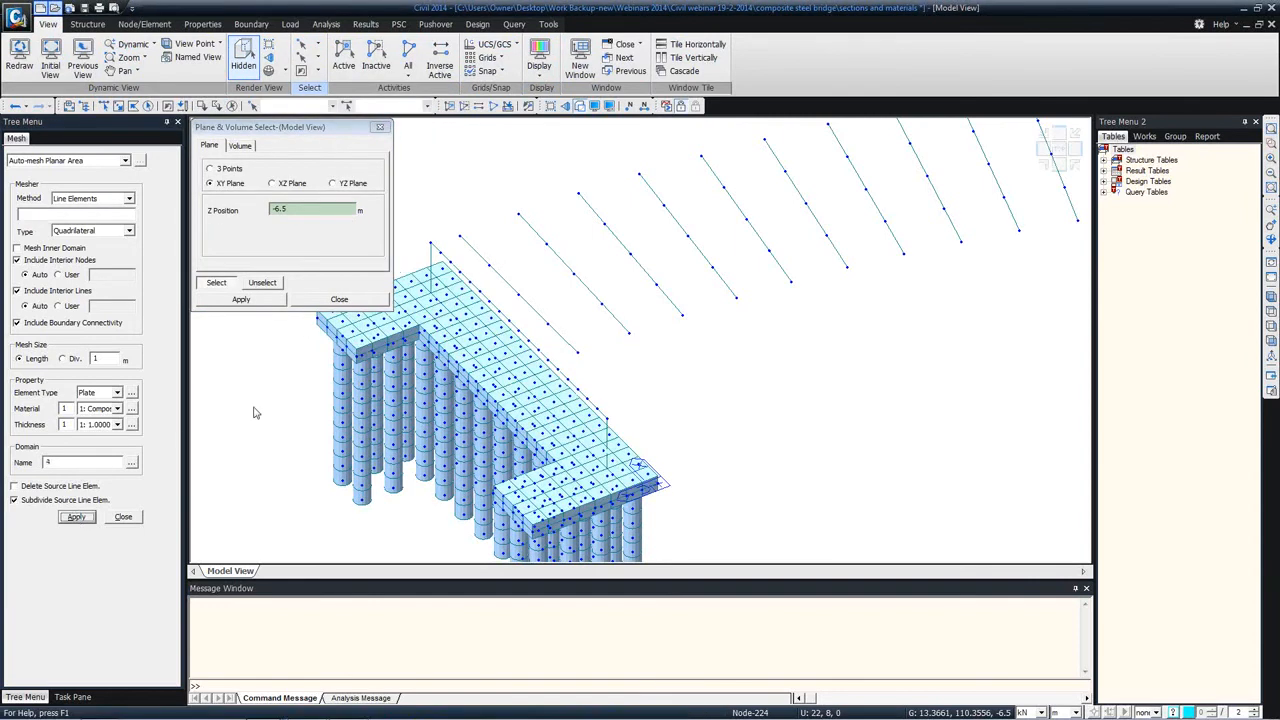
left_click(350, 302)
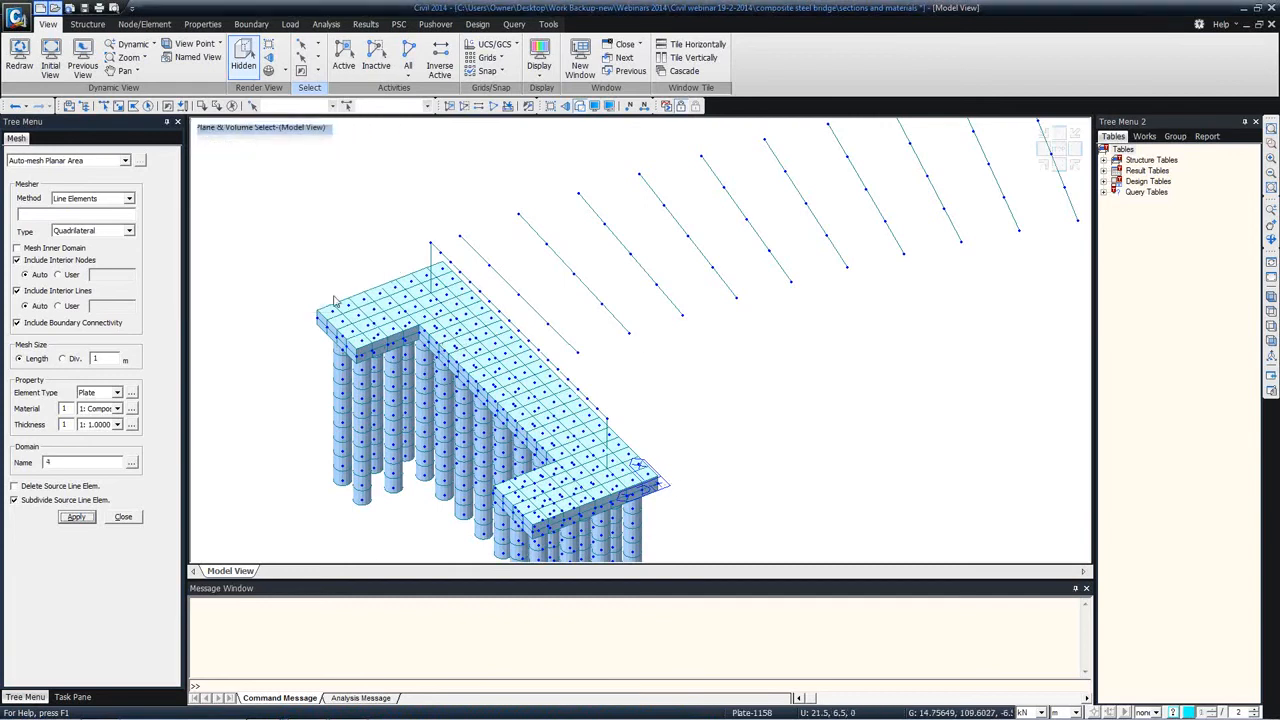
Step: Turn off hidden-surface rendering and view the pile cap mesh as a wireframe
left_click(580, 107)
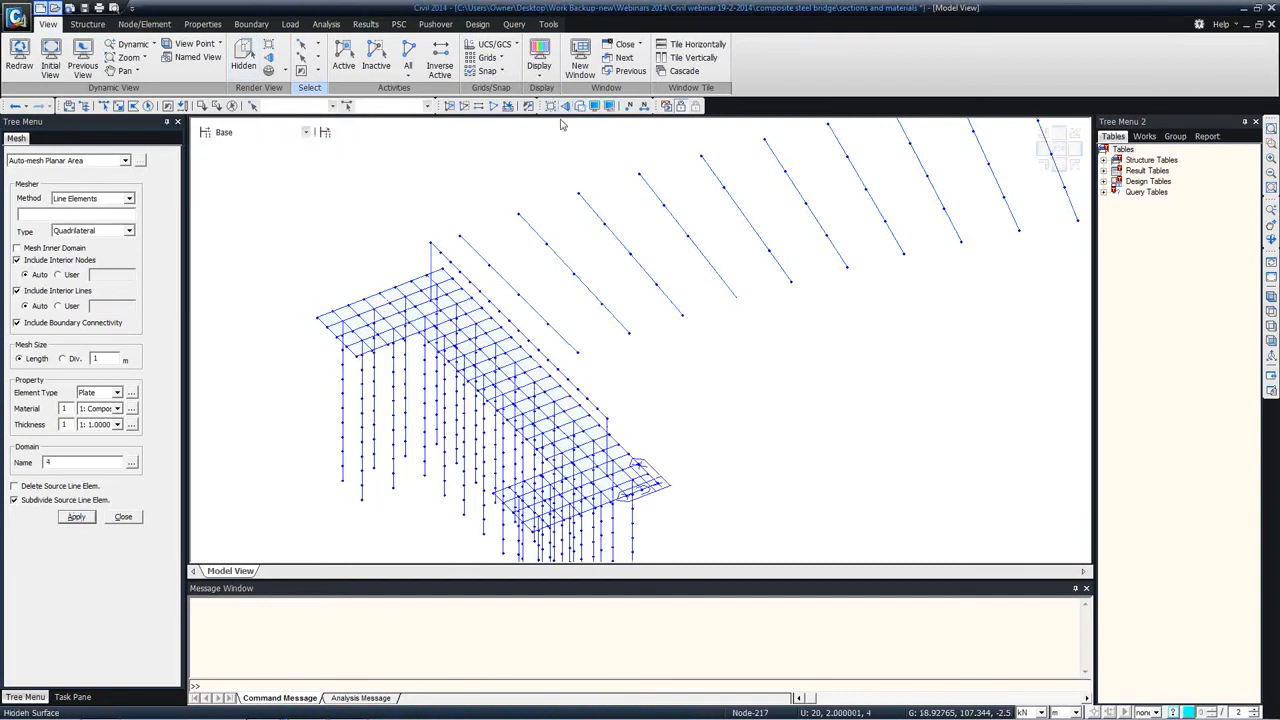
scroll(330, 315, "up", 3)
scroll(330, 315, "up", 2)
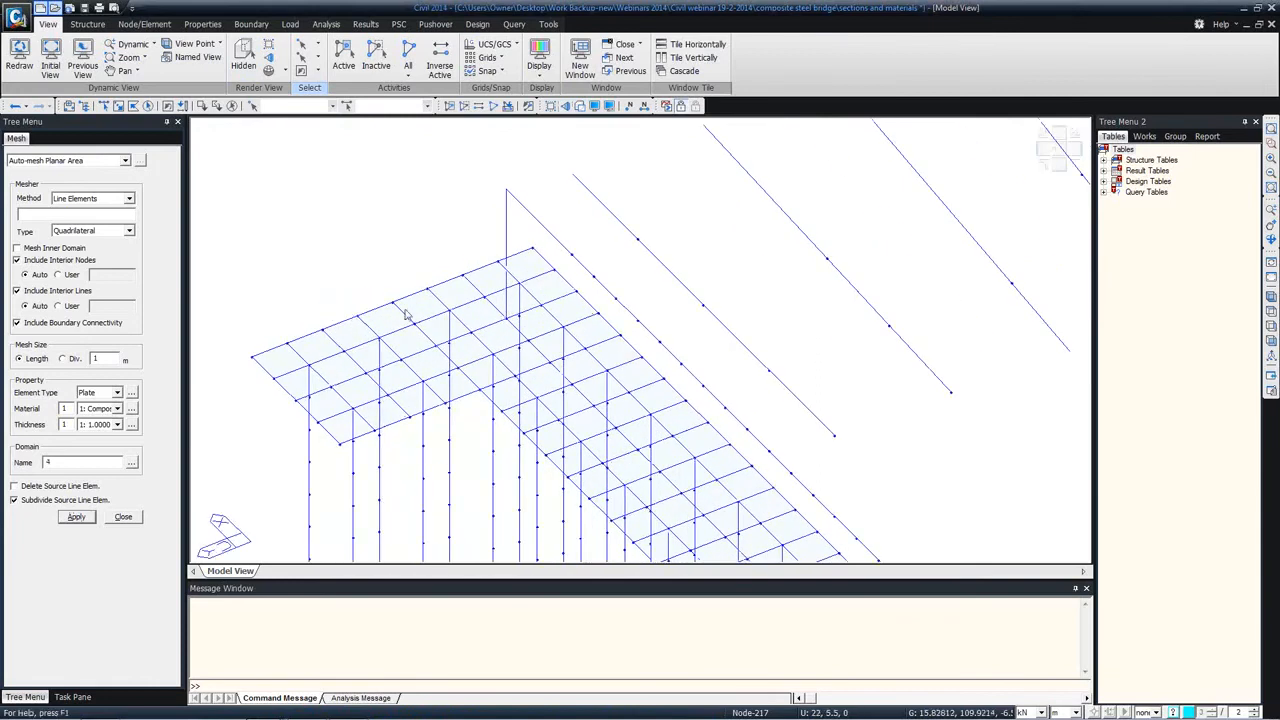
middle_click_drag(572, 386, 516, 290)
scroll(617, 346, "down", 1)
scroll(516, 290, "down", 2)
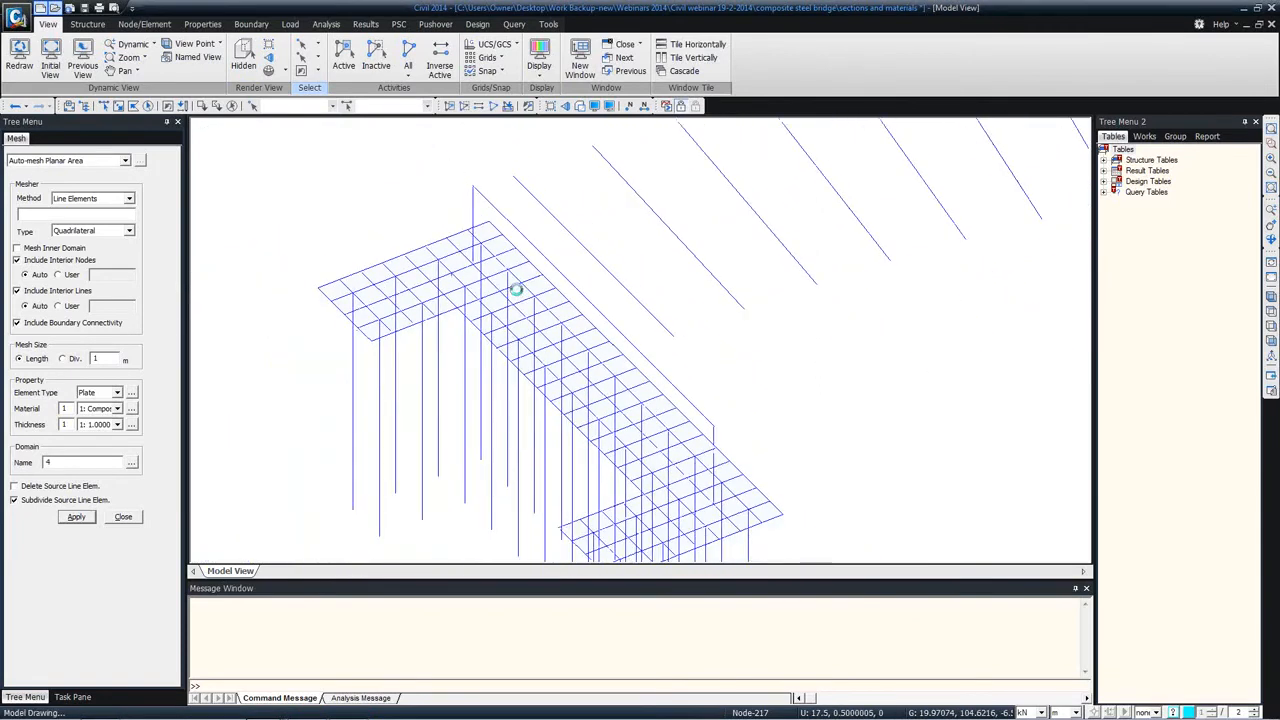
Step: Try to select the end wall frame with a plane through three points, and clear the selection
left_click(317, 45)
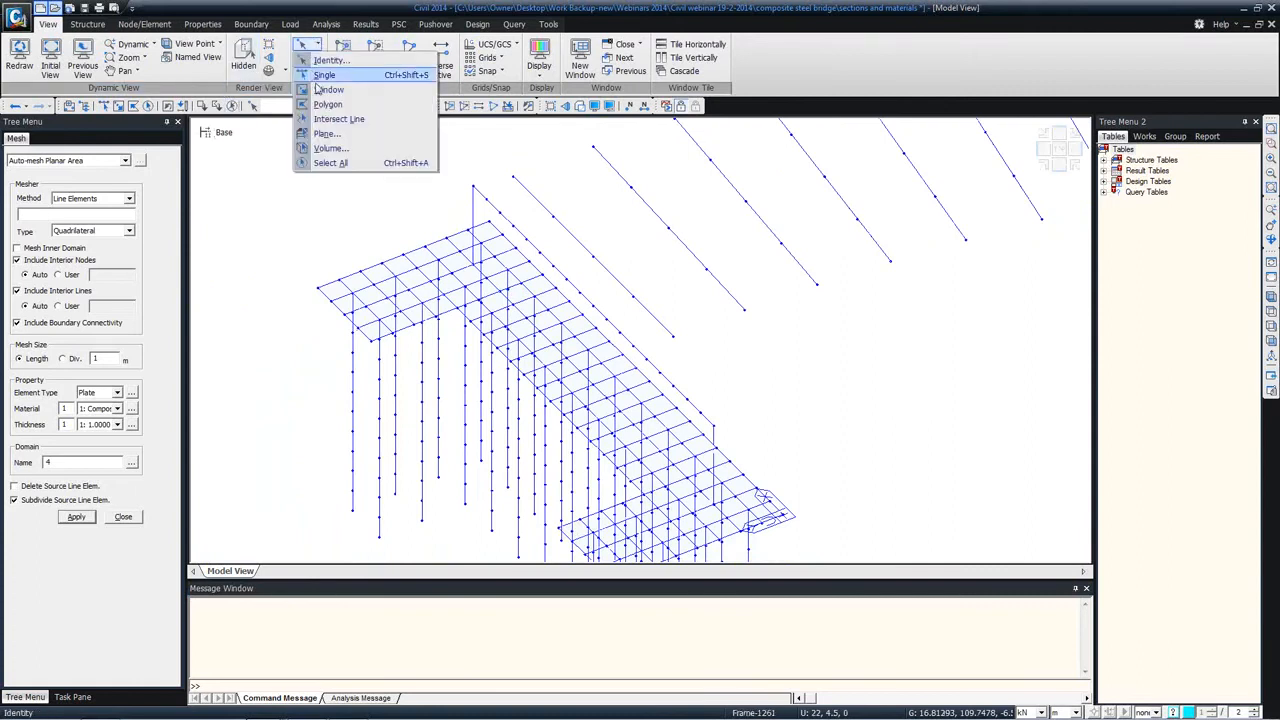
left_click(320, 132)
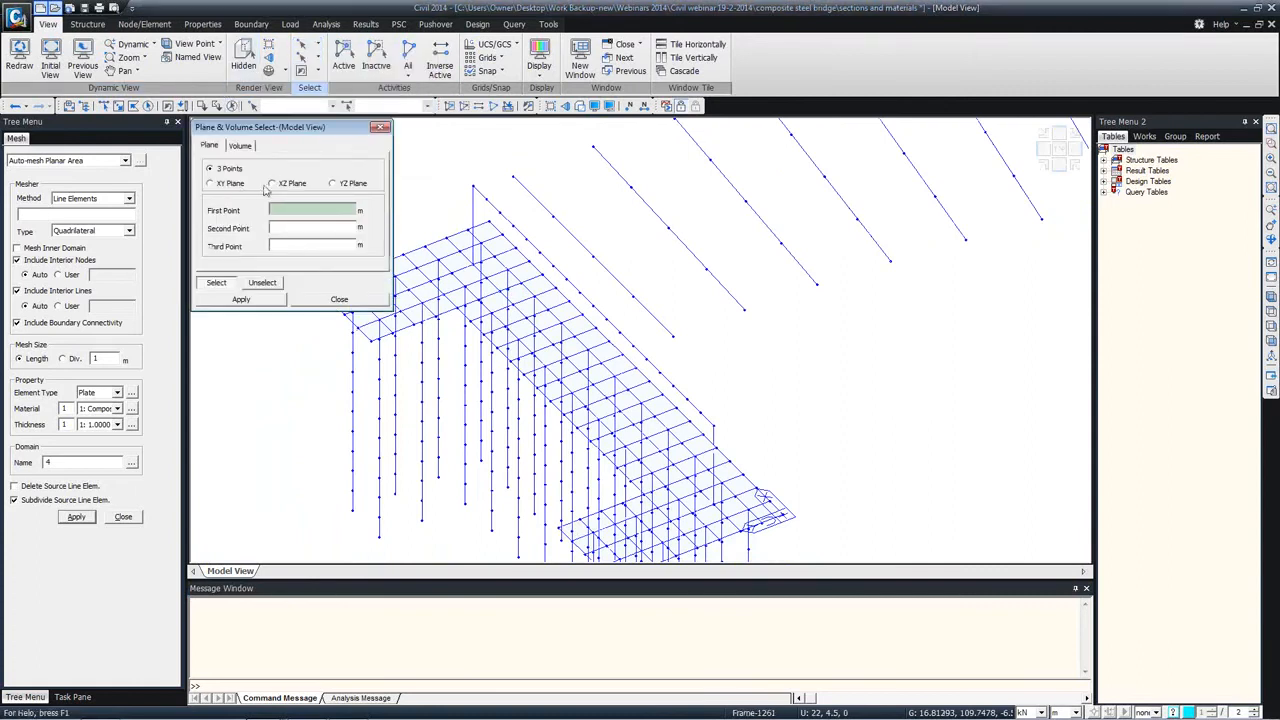
left_click(473, 187)
left_click(514, 220)
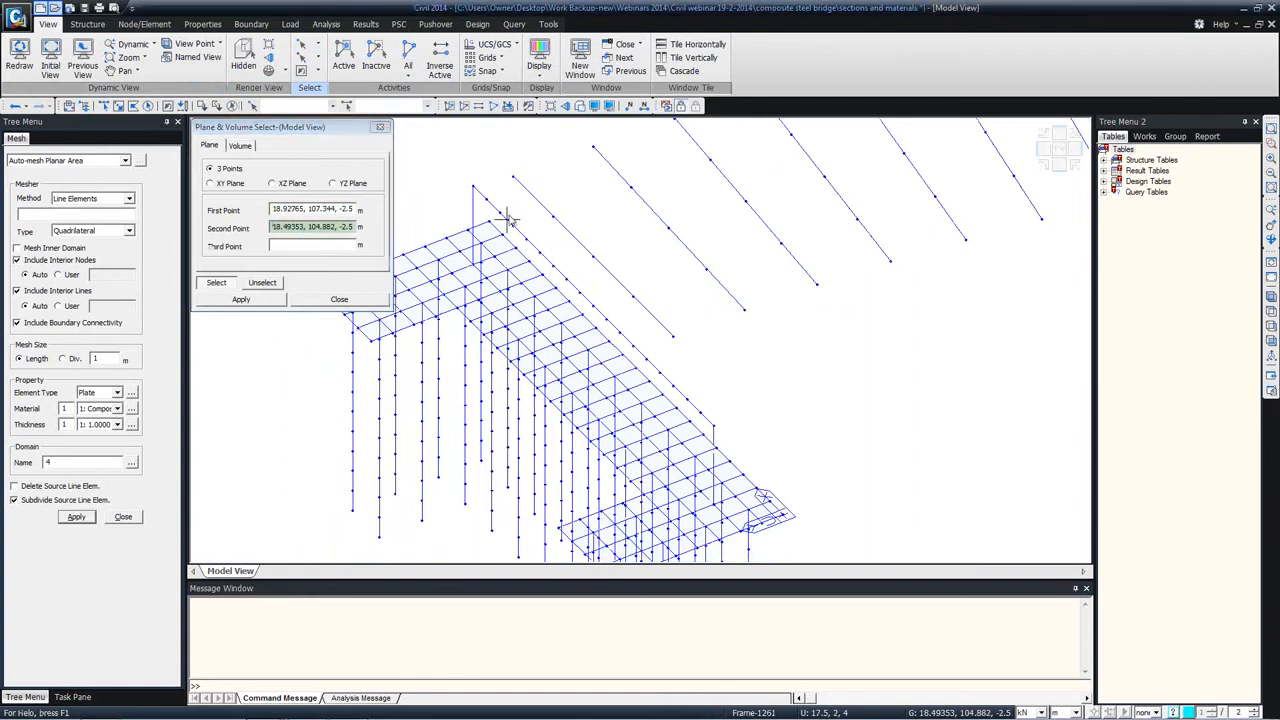
left_click(614, 325)
left_click(712, 426)
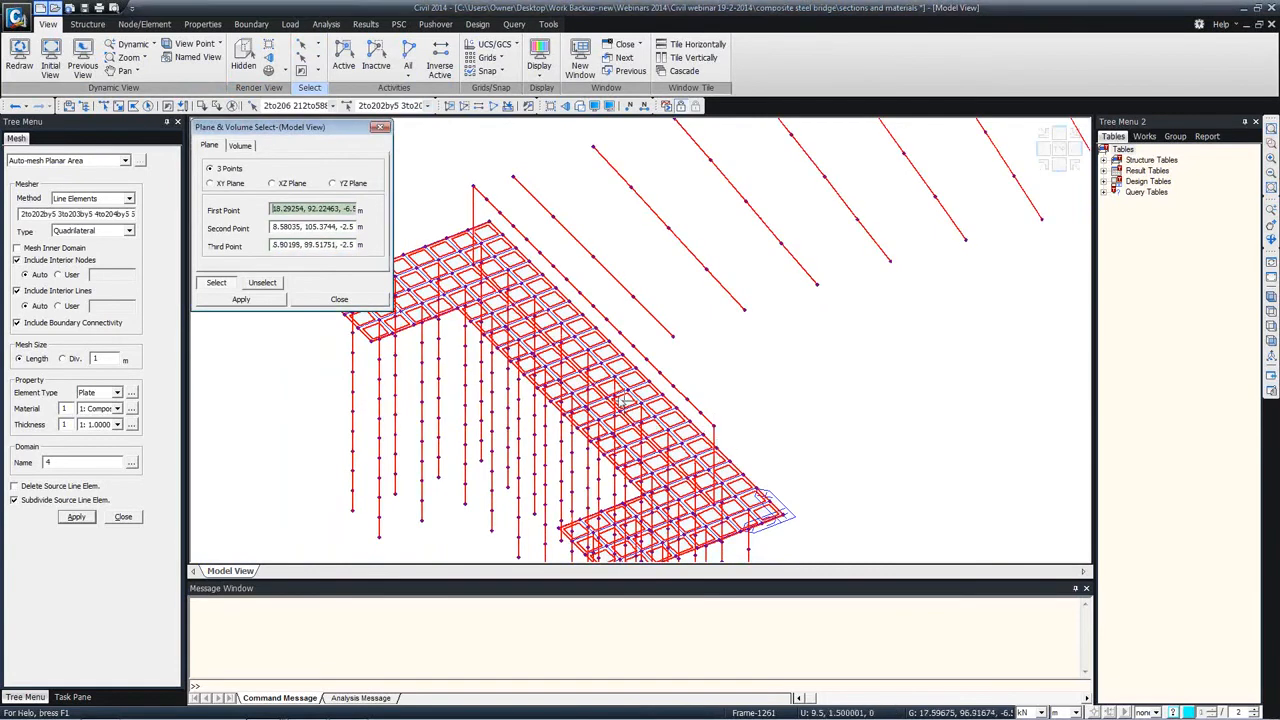
left_click(232, 106)
Step: Auto-mesh the end wall with 1 m quadrilateral plates, selecting its line elements by a vertical plane through two top-edge nodes and a base corner
left_click(300, 208)
left_click(478, 190)
left_click(486, 243)
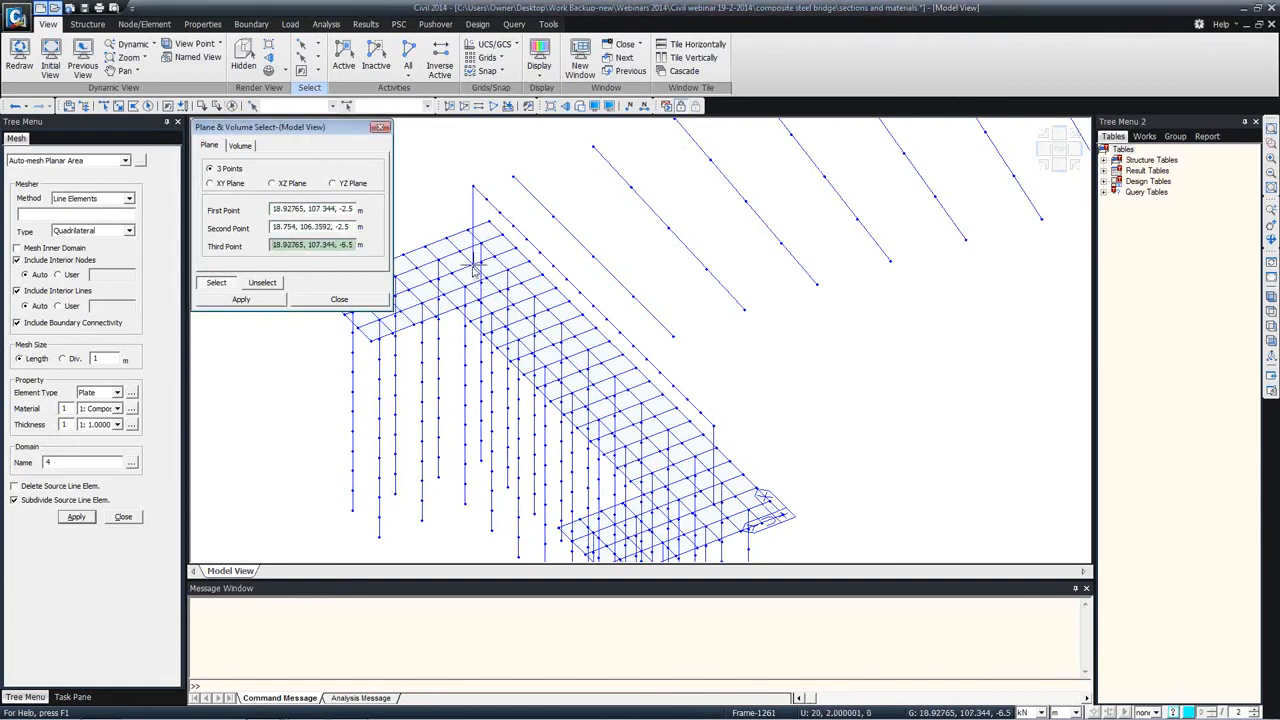
left_click(473, 263)
left_click(447, 271)
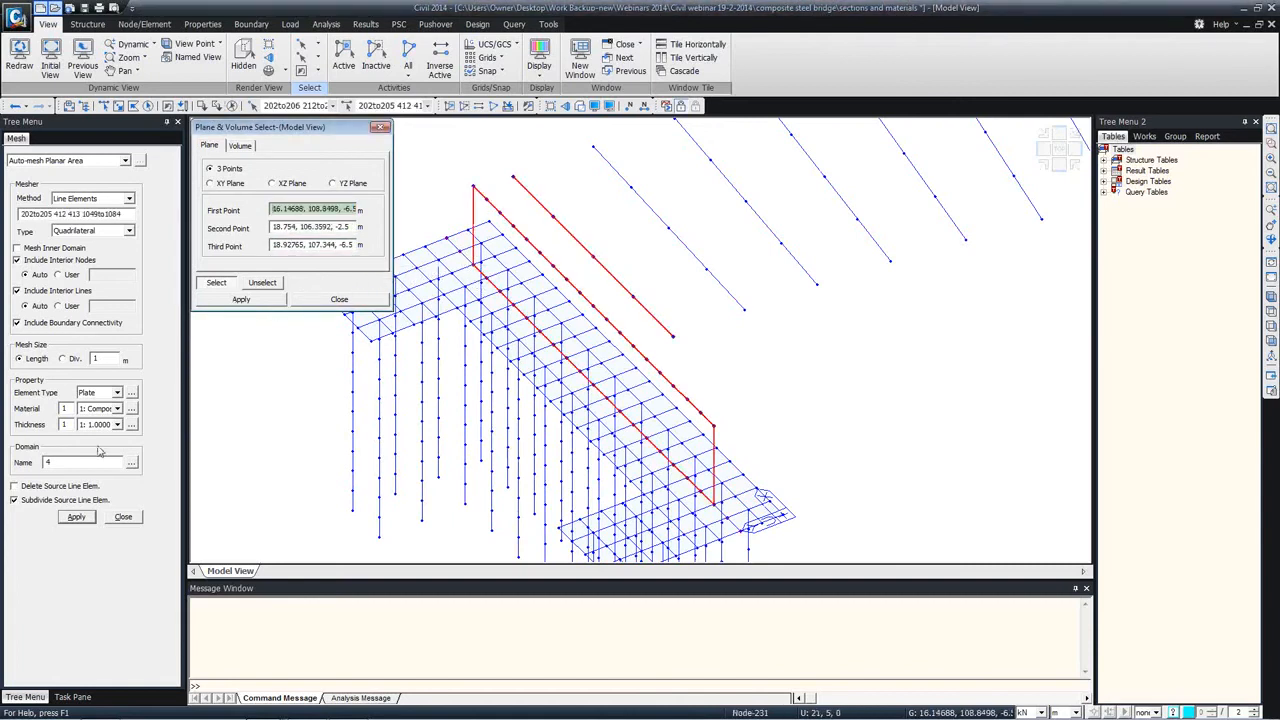
left_click(77, 516)
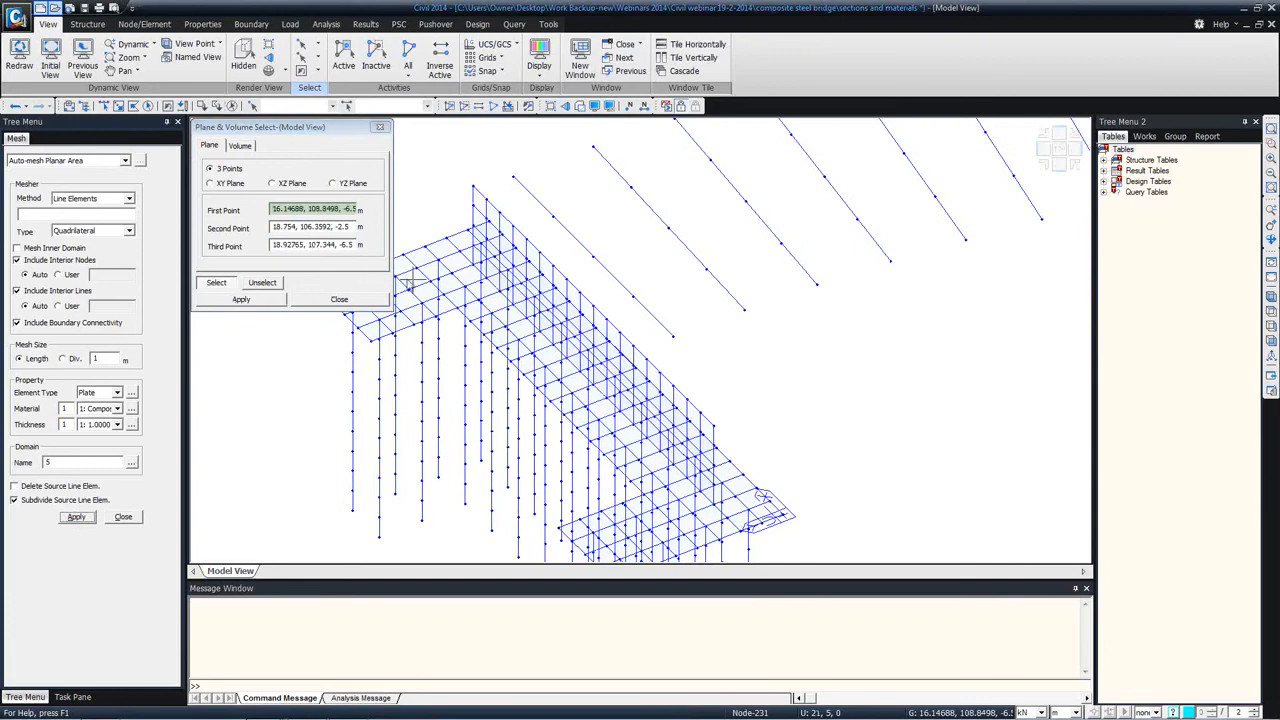
left_click(354, 300)
middle_click_drag(494, 278, 200, 403, "ctrl")
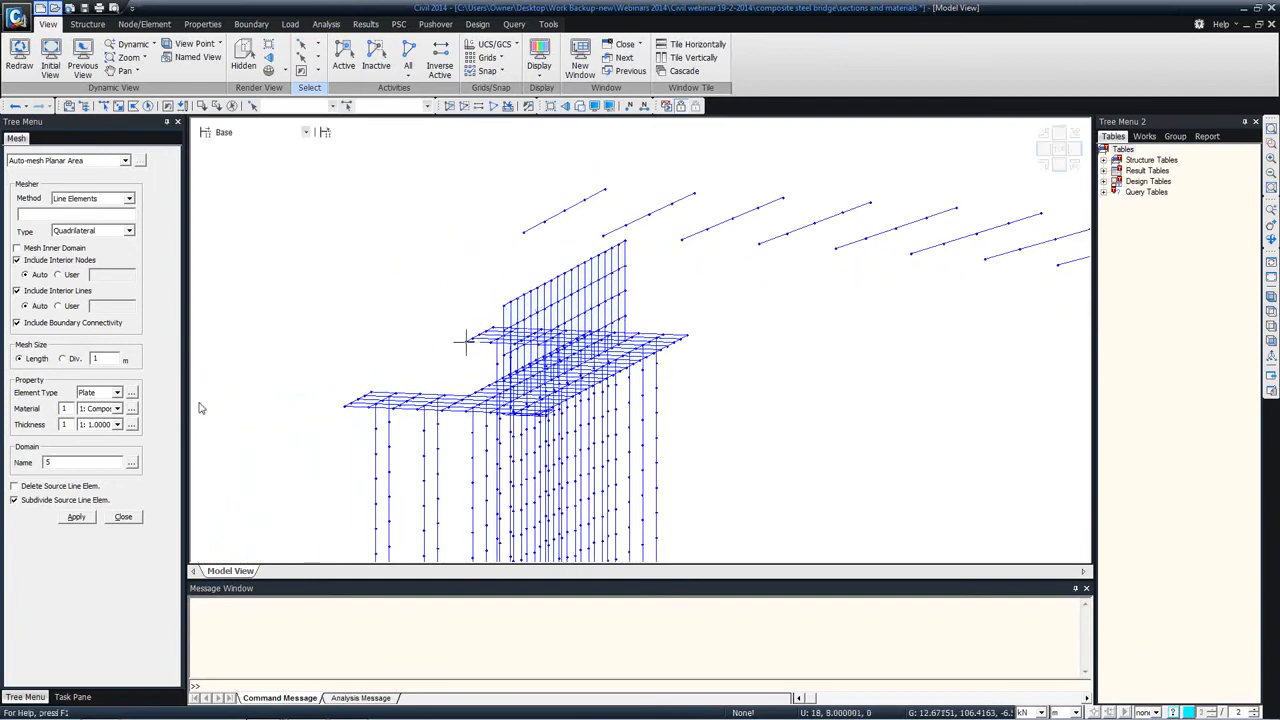
left_click(123, 517)
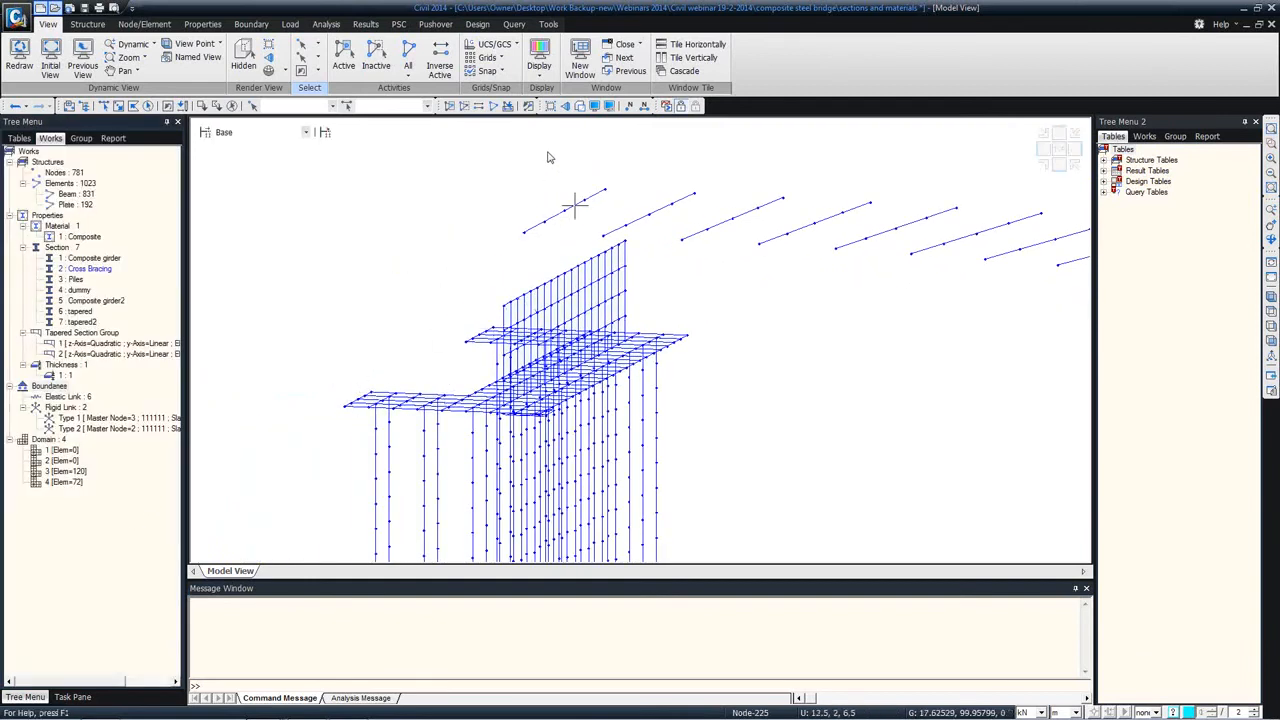
mouse_move(575, 205)
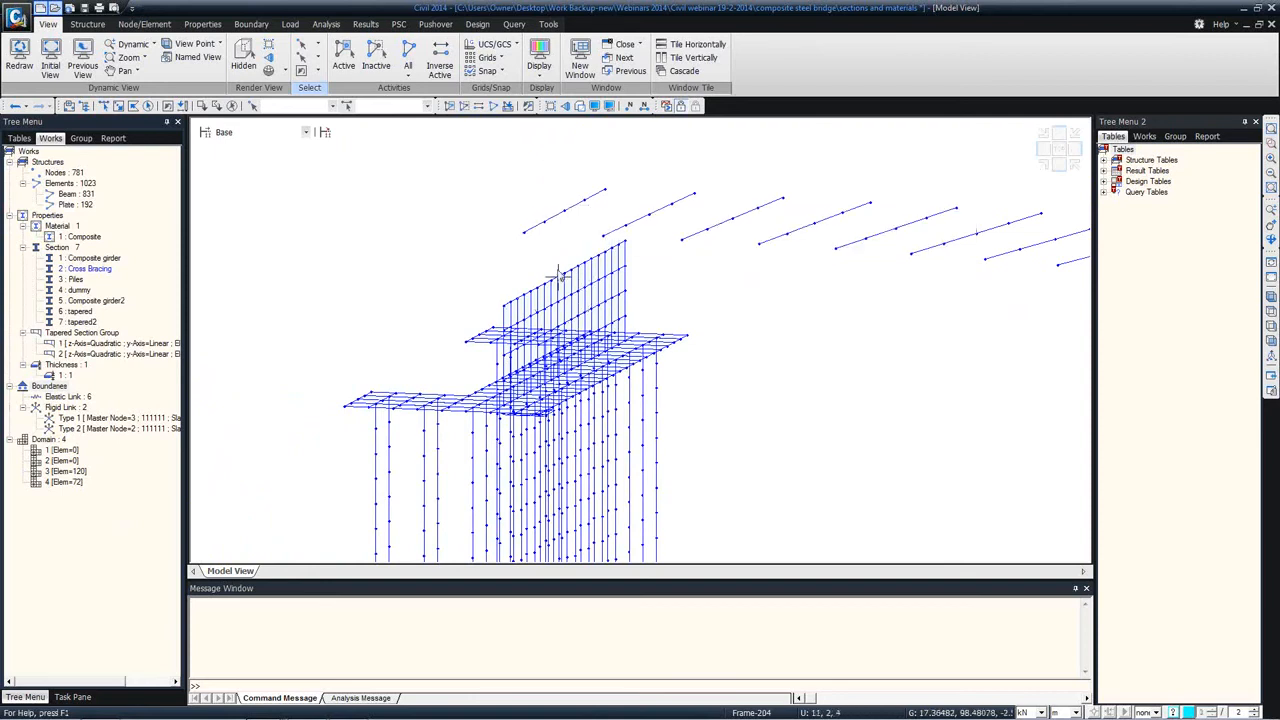
middle_click_drag(552, 268, 489, 252)
scroll(505, 260, "down", 2)
scroll(505, 262, "down", 3)
middle_click_drag(686, 275, 528, 248, "ctrl")
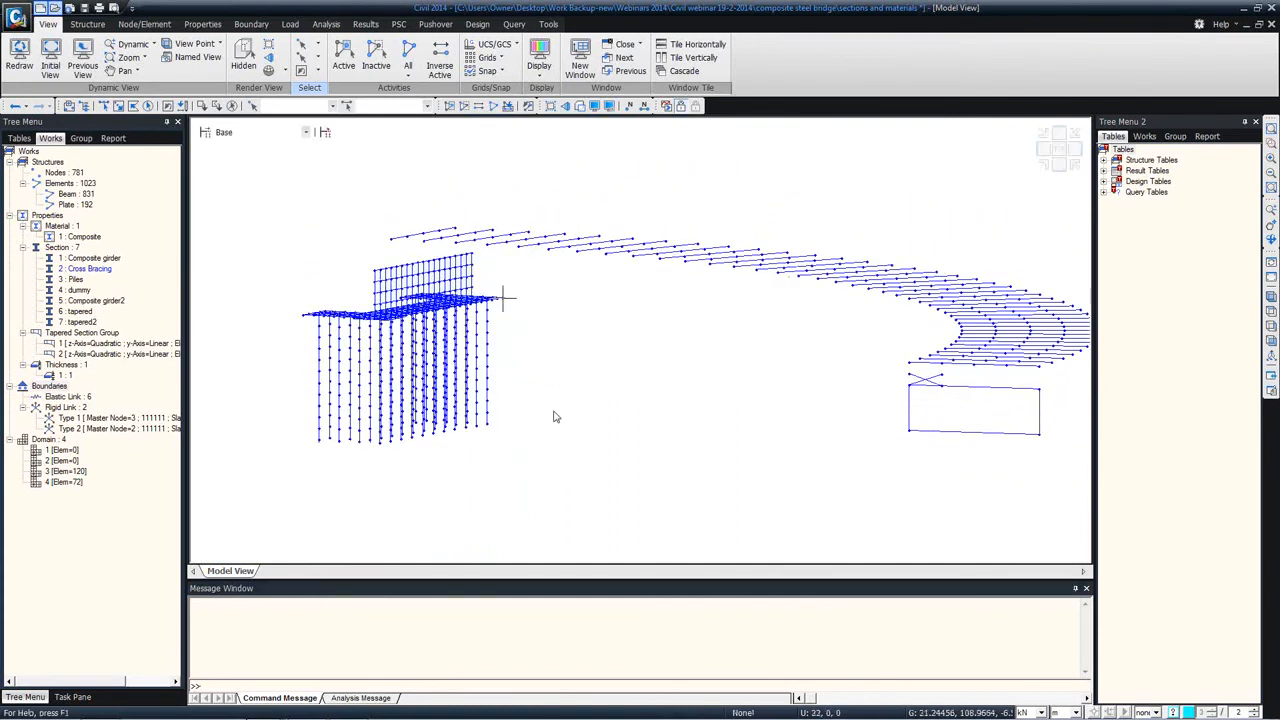
middle_click_drag(304, 316, 445, 466, "ctrl")
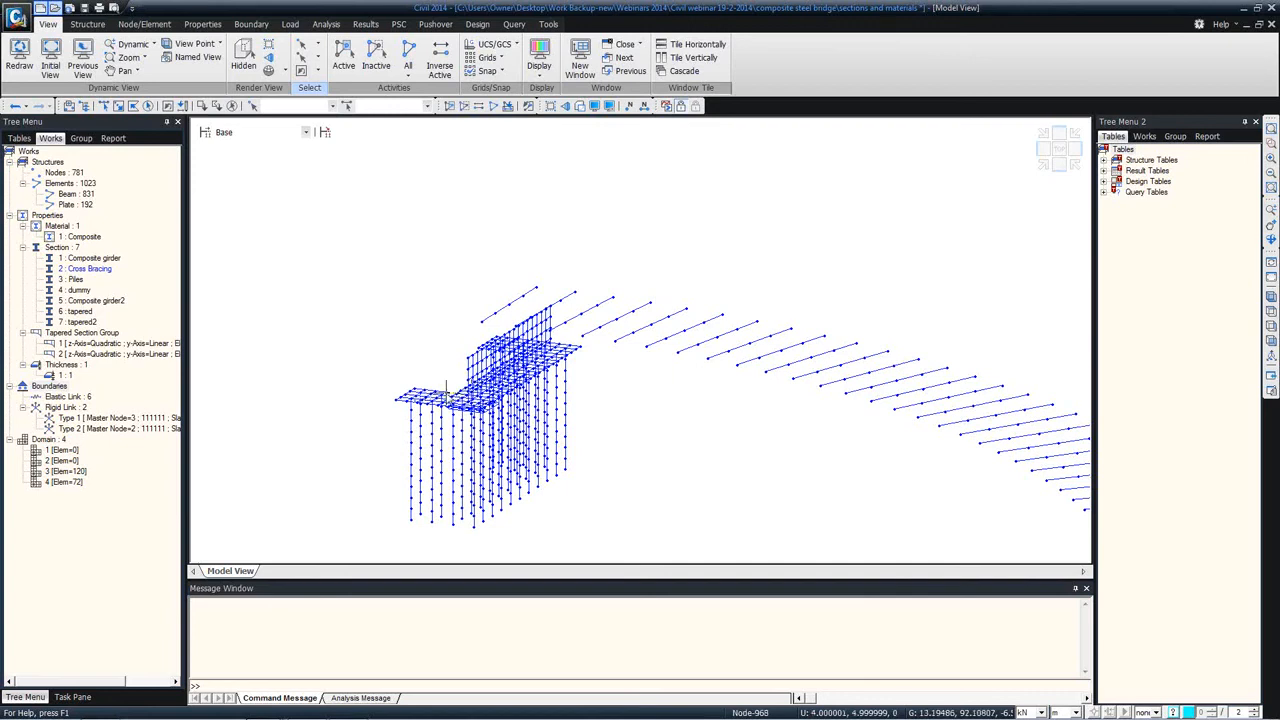
Step: Switch to the Precast Prestressed Infill Bridge model and bring its window onto the main screen
mouse_move(457, 396)
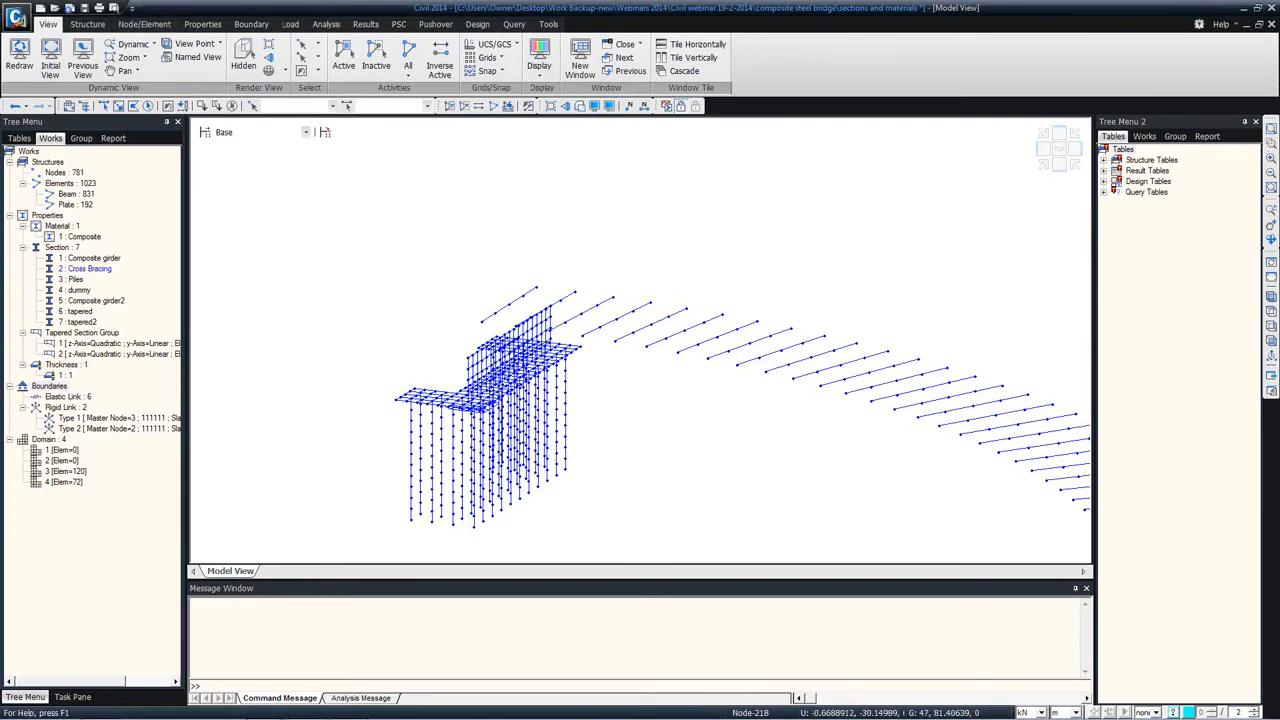
mouse_move(245, 705)
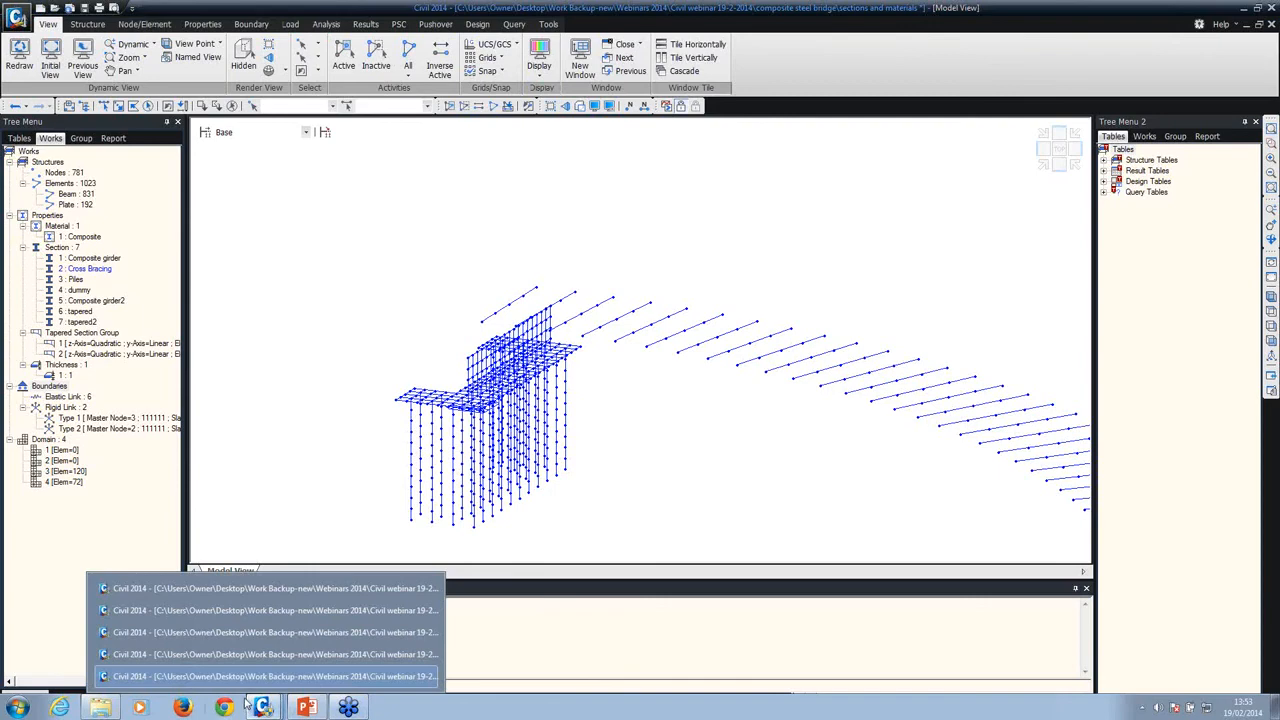
left_click(271, 610)
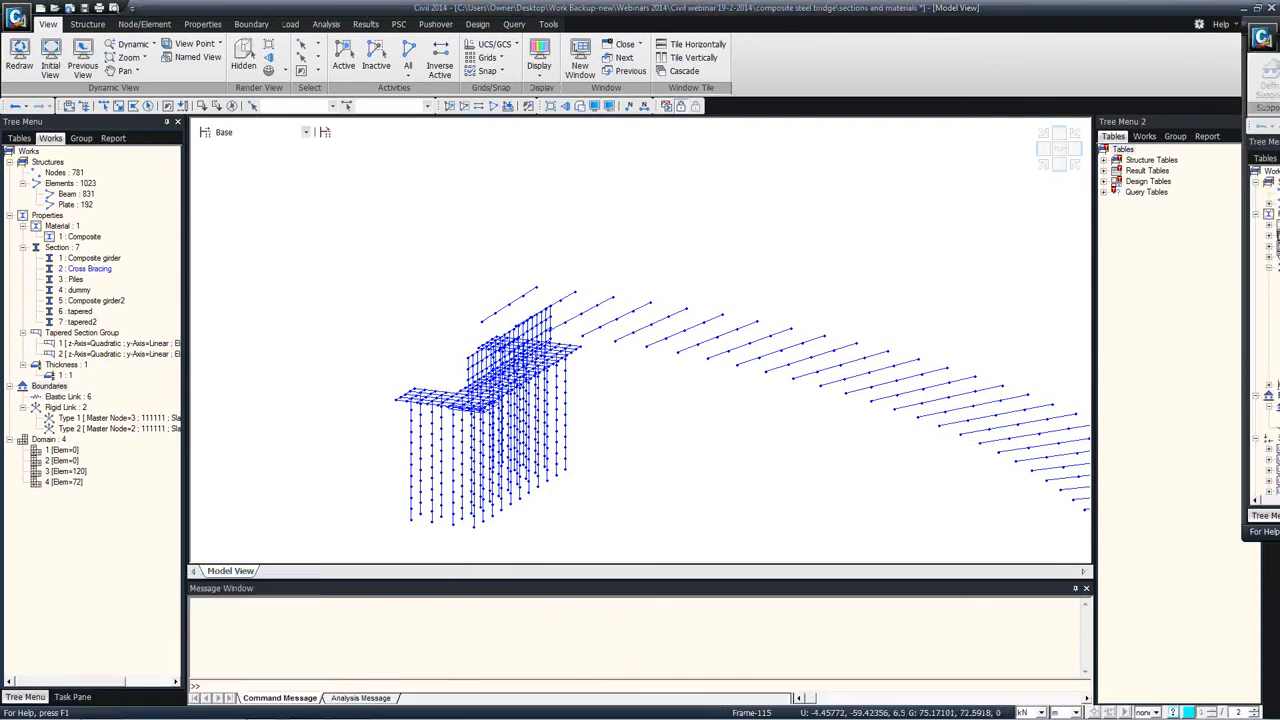
left_click_drag(1279, 28, 448, 1)
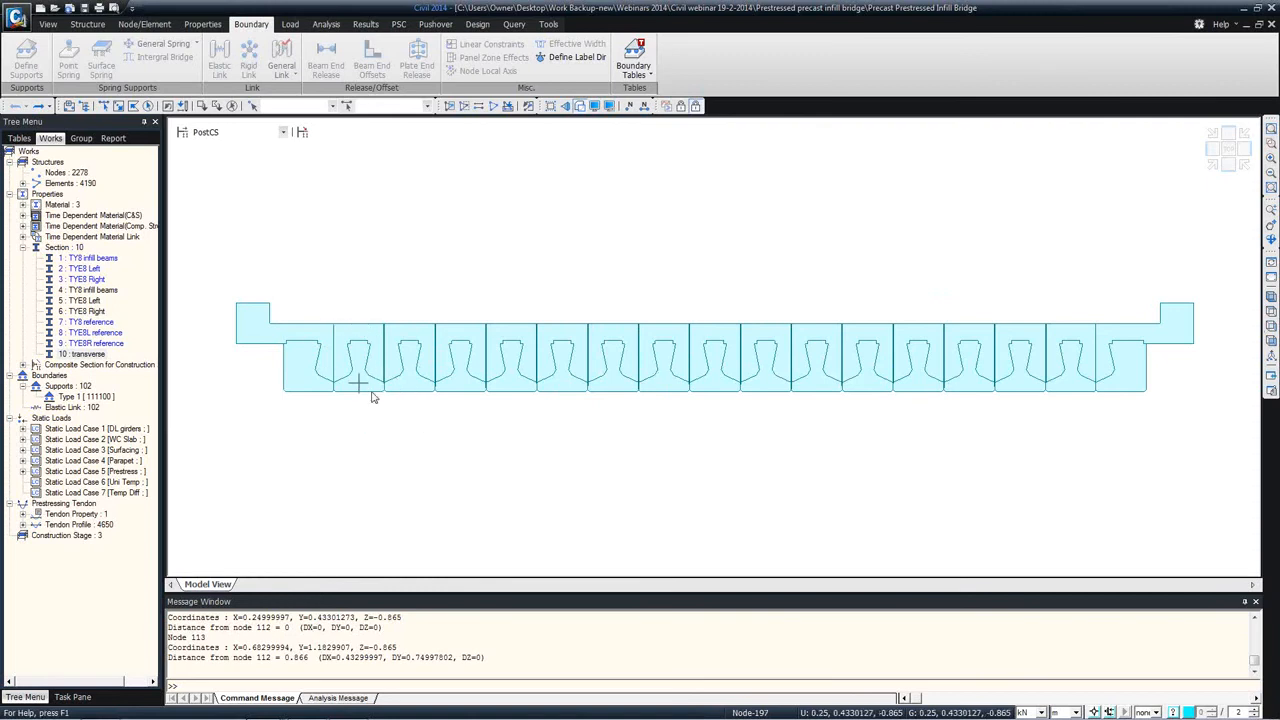
Step: Launch the Sectional Property Calculator and set its units to kN for force and m for length
left_click(548, 24)
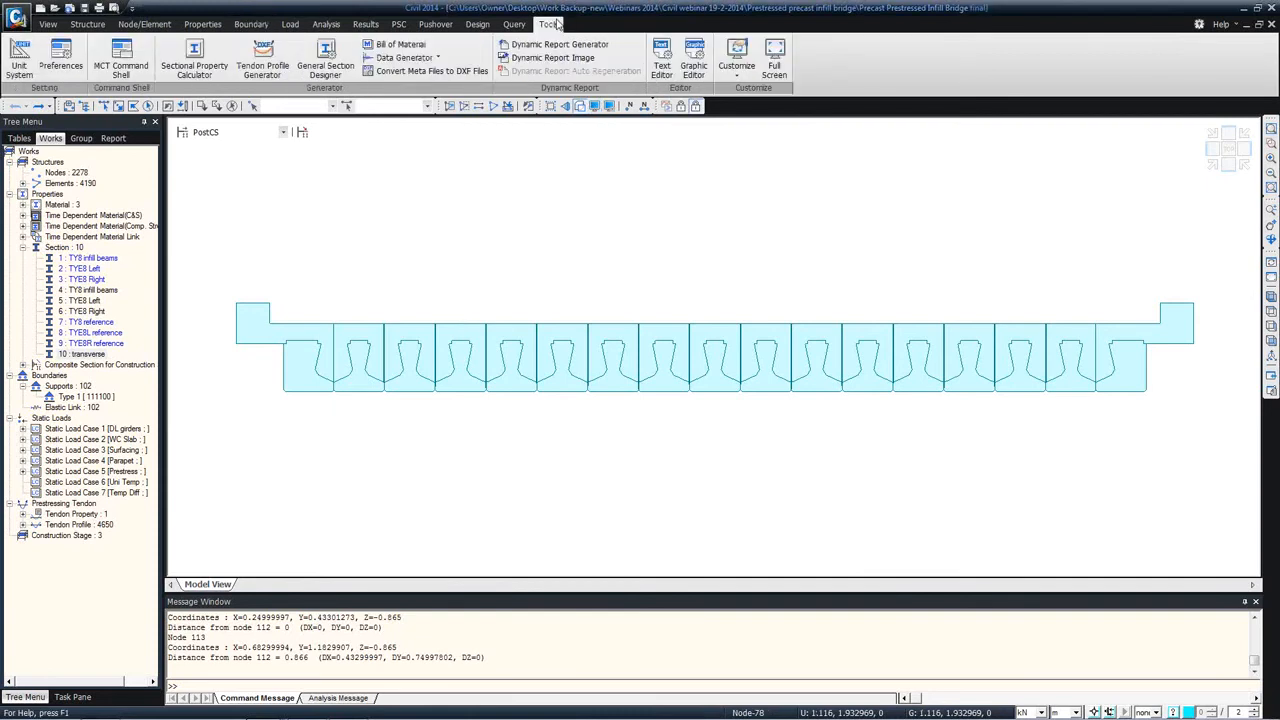
left_click(193, 80)
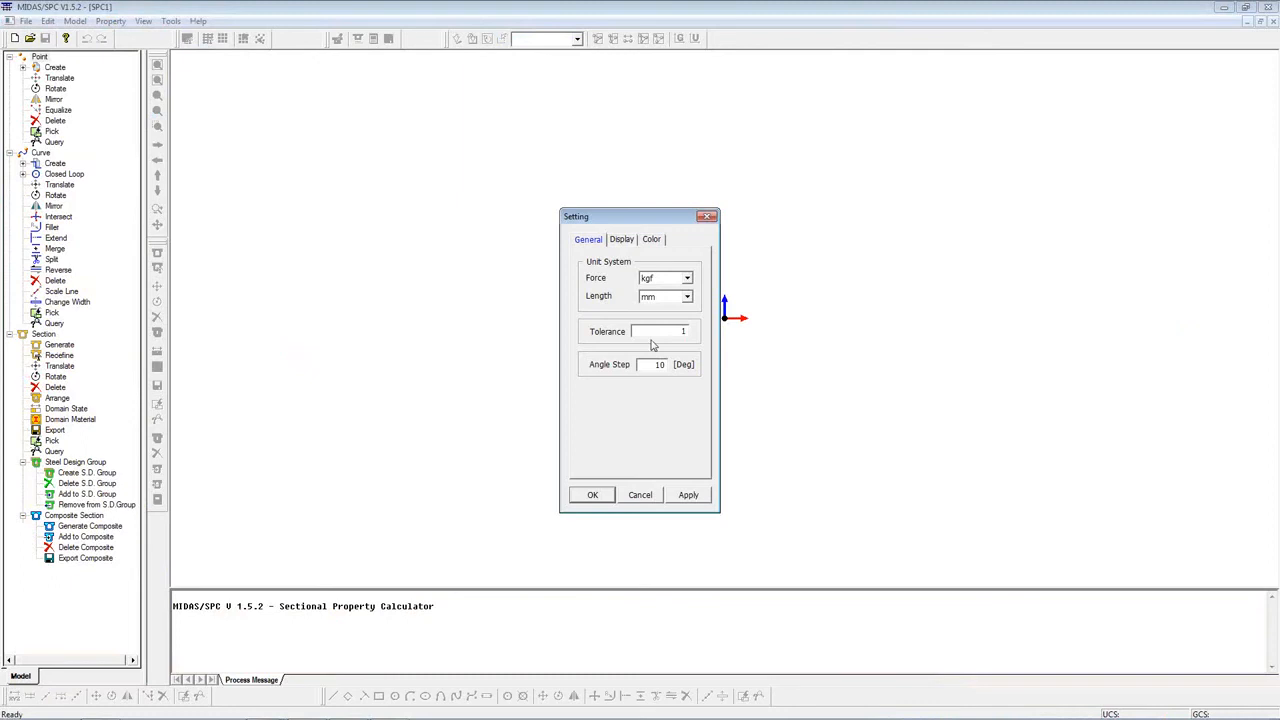
left_click(686, 298)
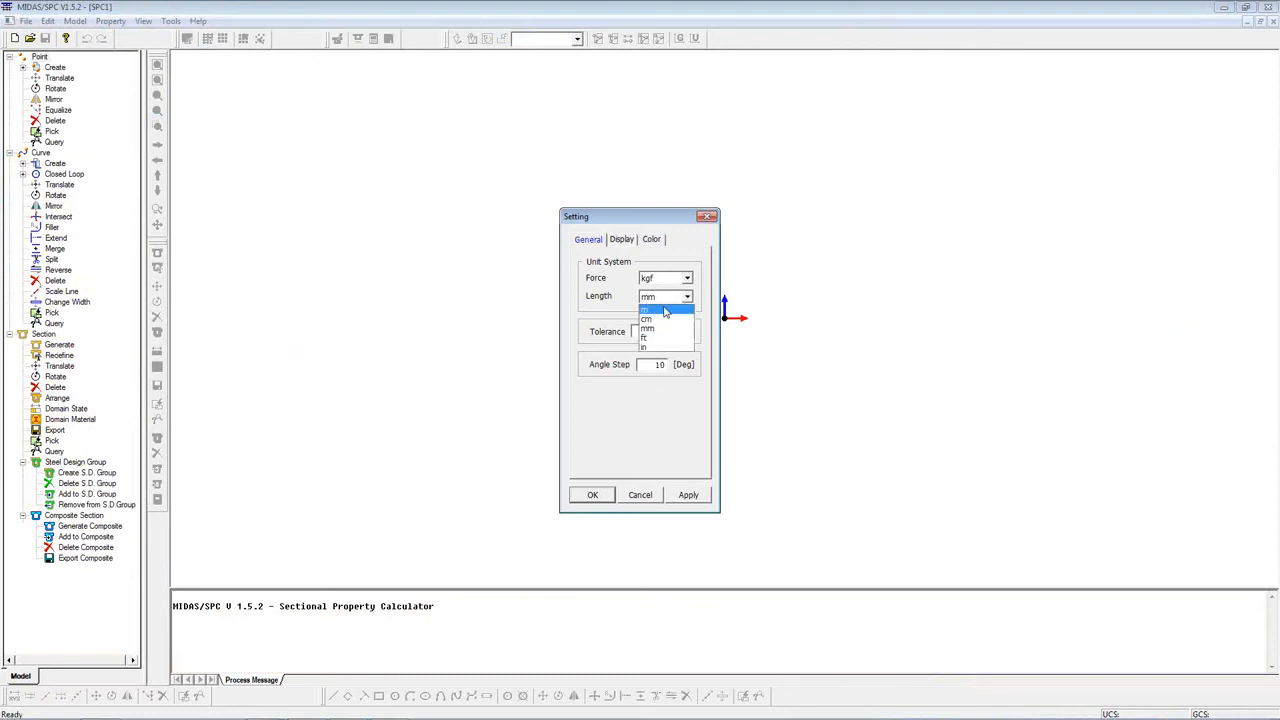
left_click(658, 310)
left_click(687, 278)
left_click(655, 296)
left_click(592, 495)
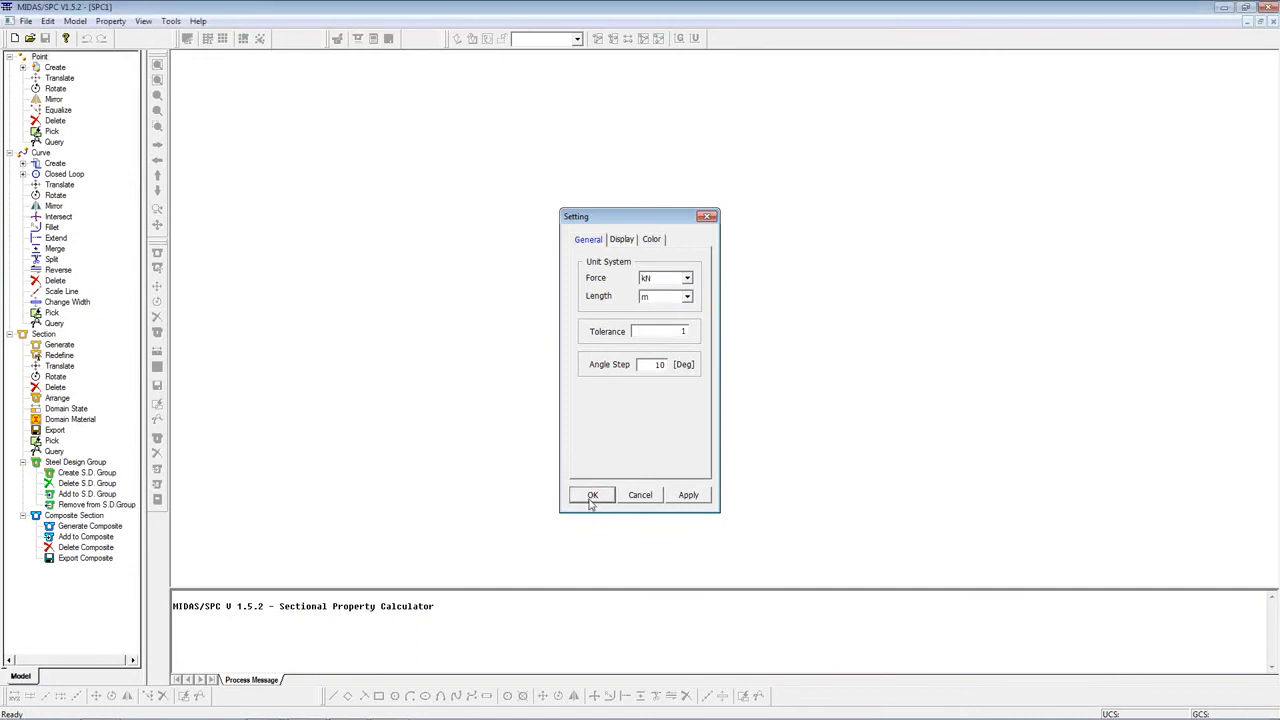
Step: Import the TY8 Infill section AutoCAD DXF file, checking the imported data for intersections and duplicates
left_click(23, 22)
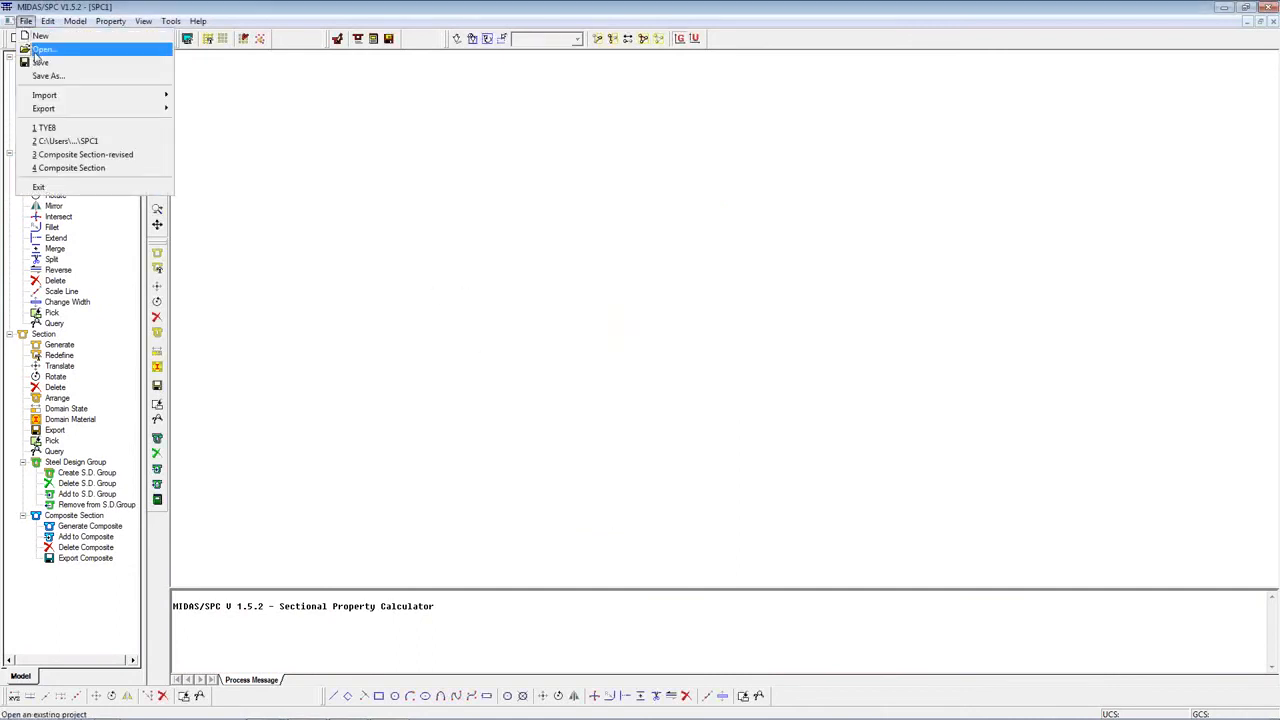
mouse_move(78, 99)
left_click(190, 114)
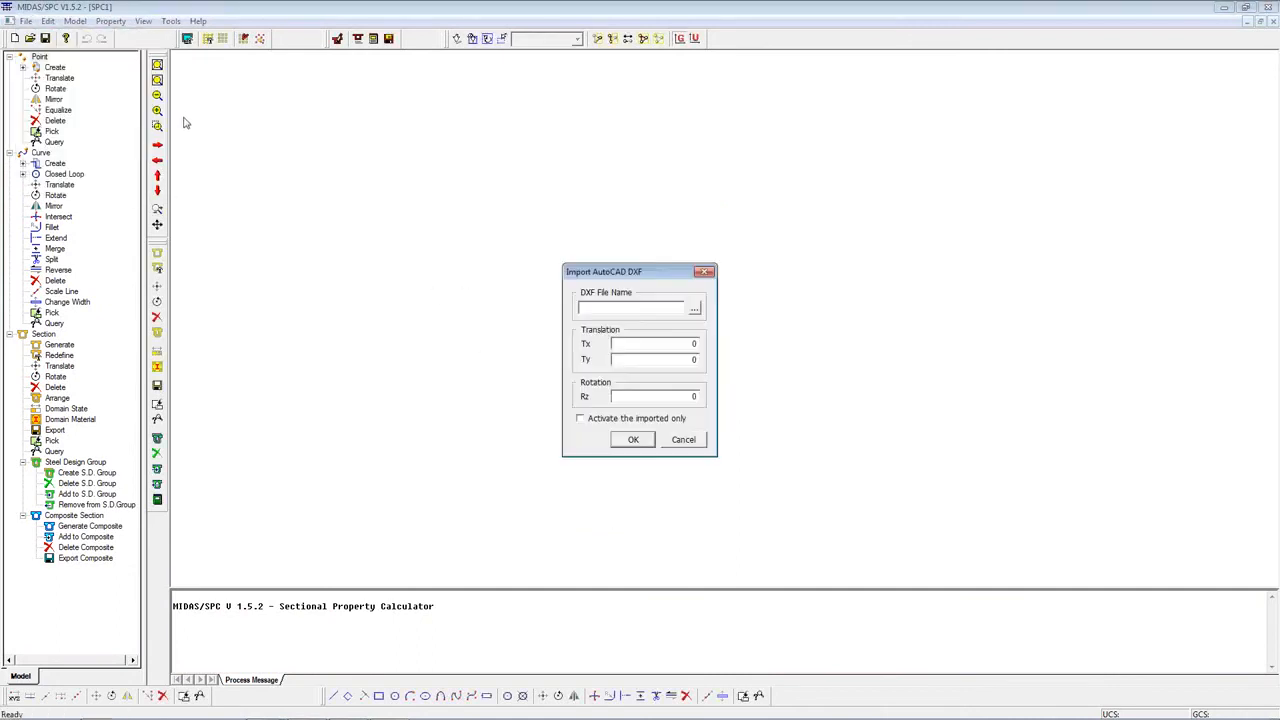
left_click(693, 307)
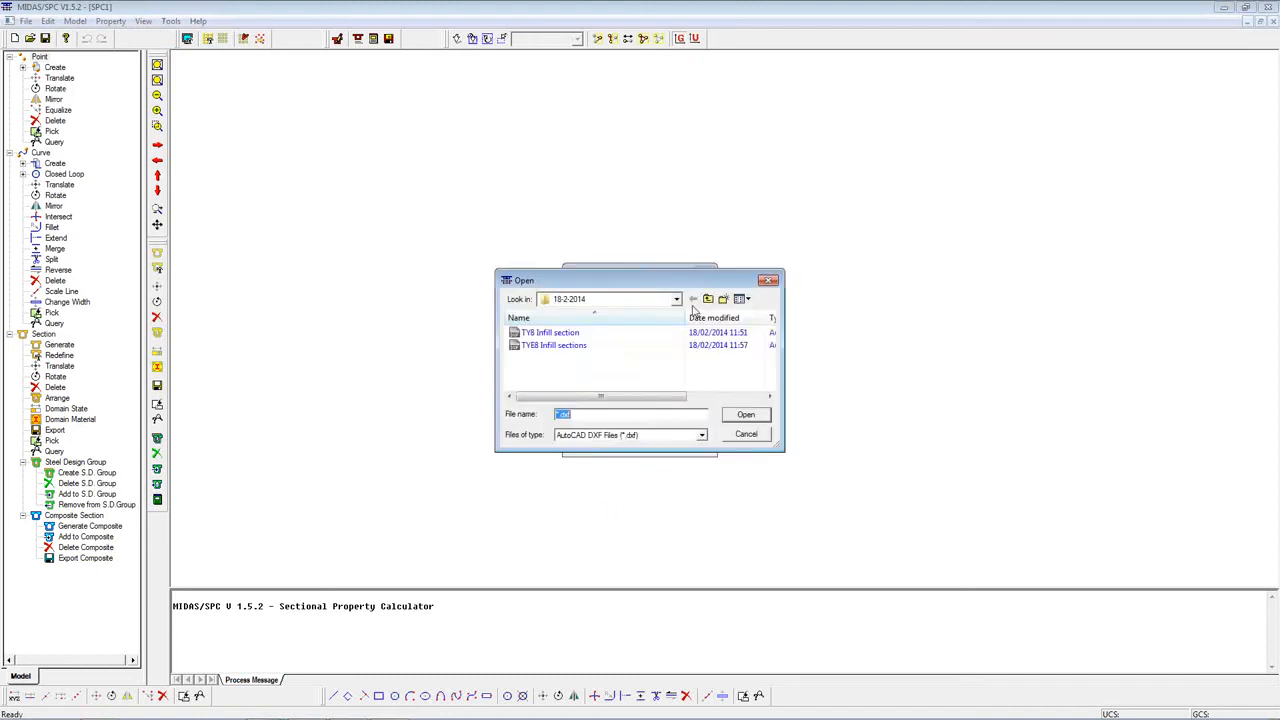
double_click(553, 334)
left_click(630, 440)
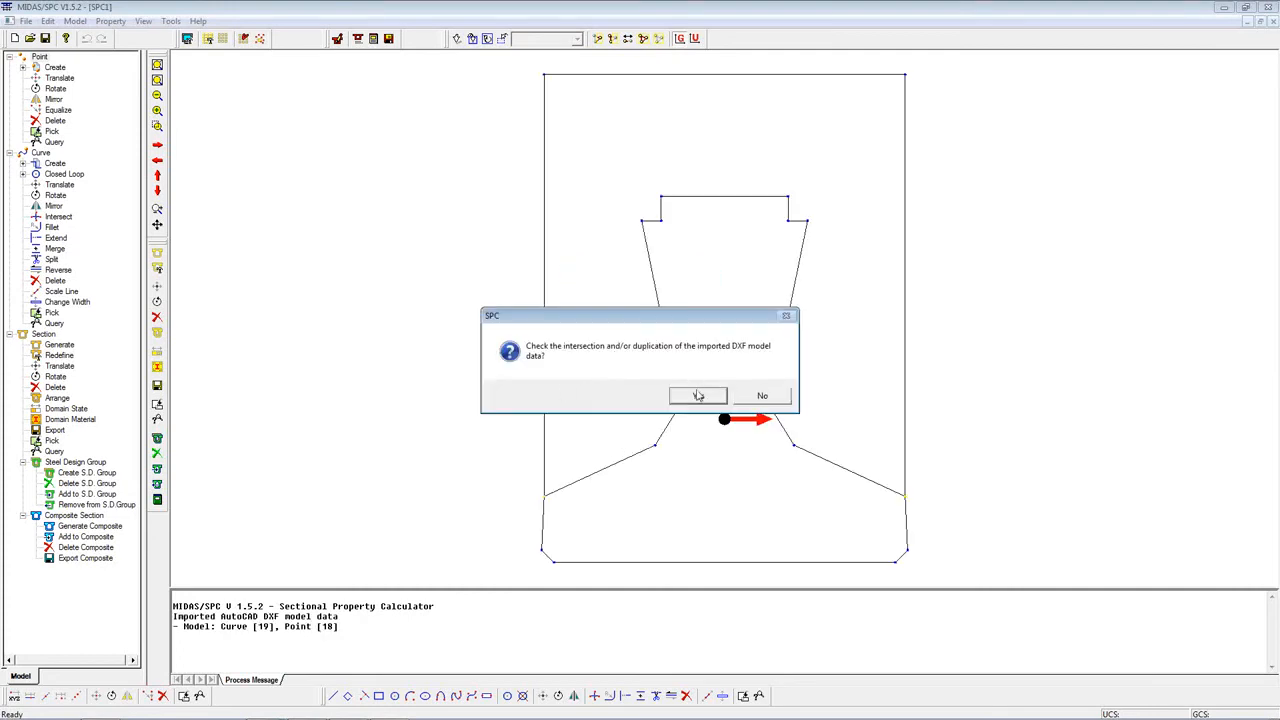
left_click(698, 396)
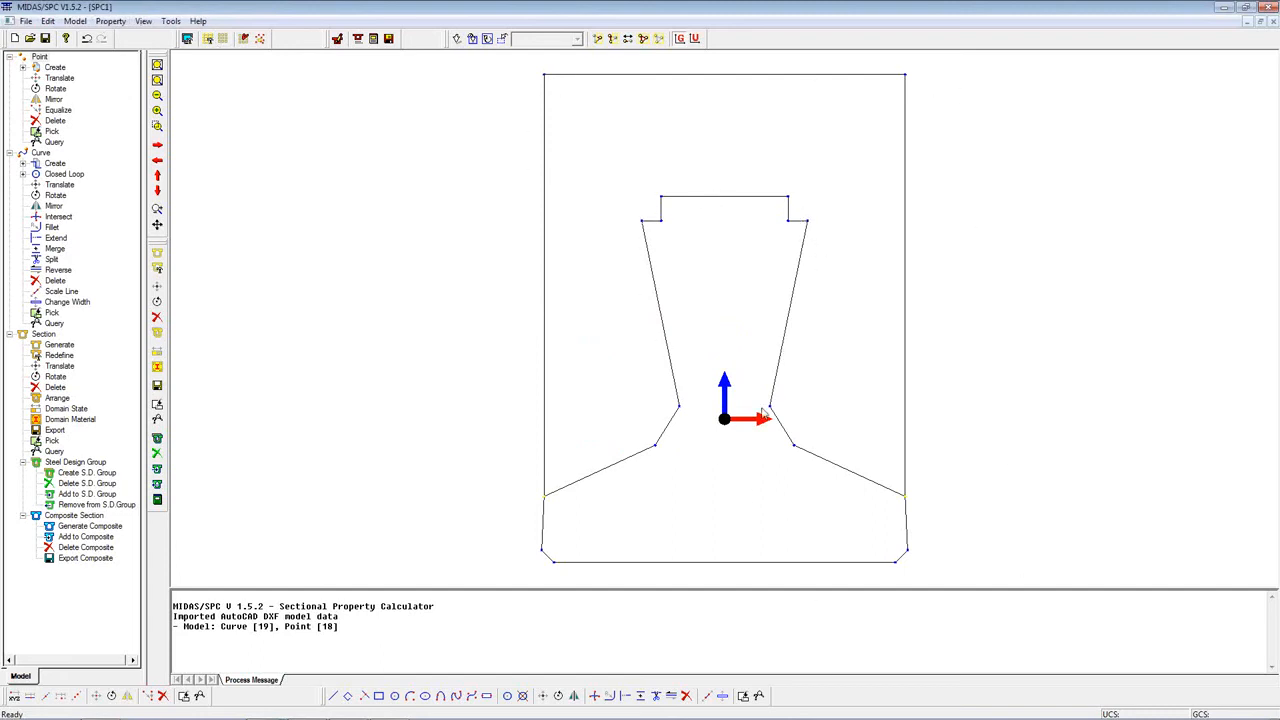
Step: Add a material named slab with modulus of elasticity 3e7 and Poisson's ratio 0.2
left_click(75, 21)
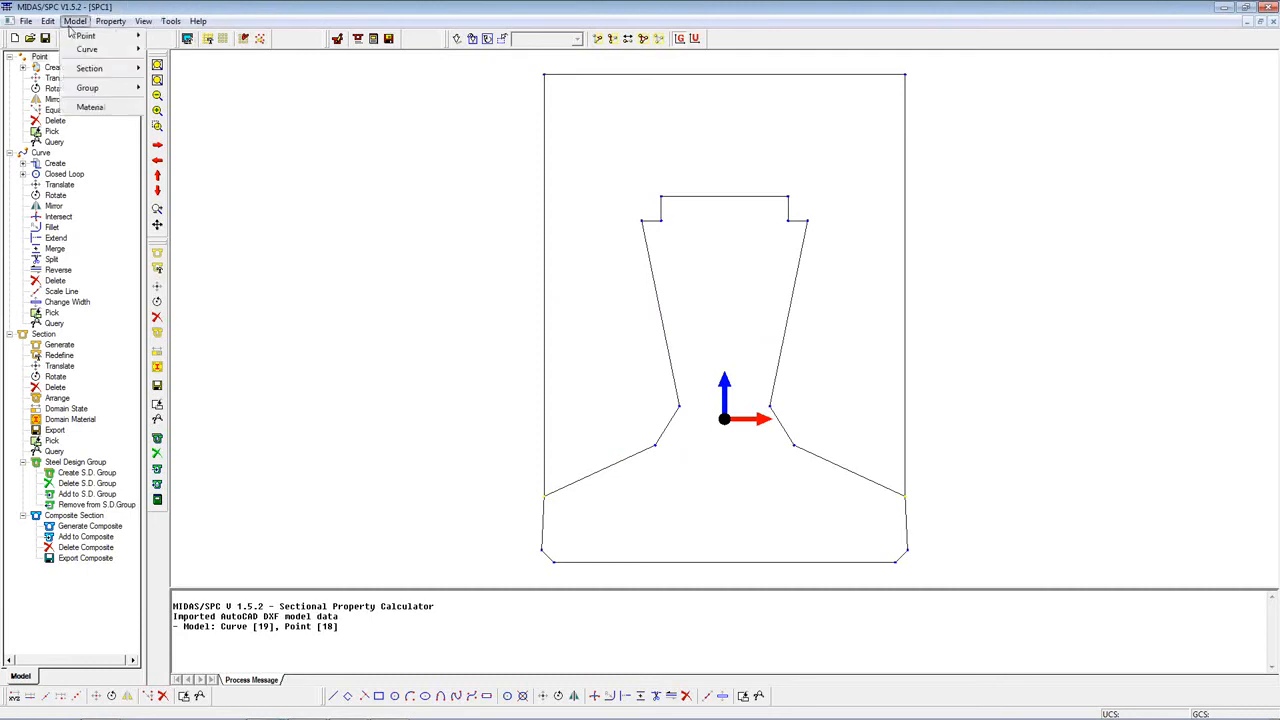
mouse_move(96, 69)
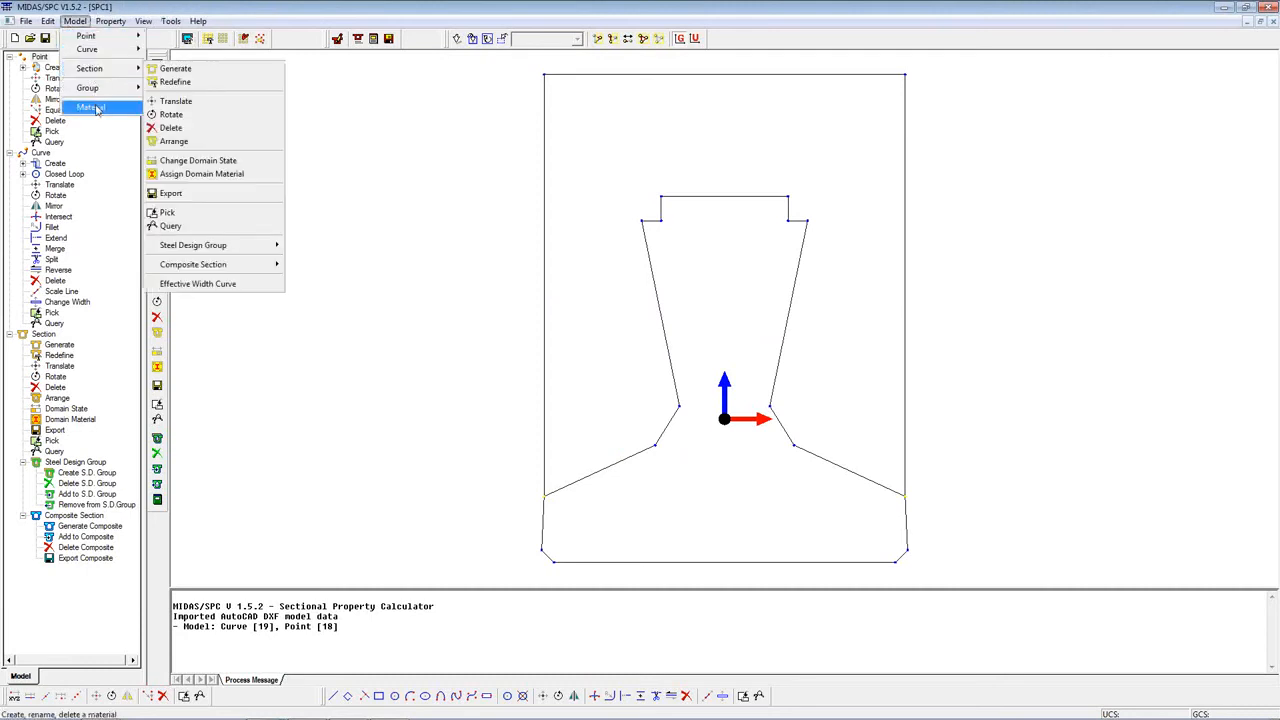
left_click(90, 107)
left_click(731, 328)
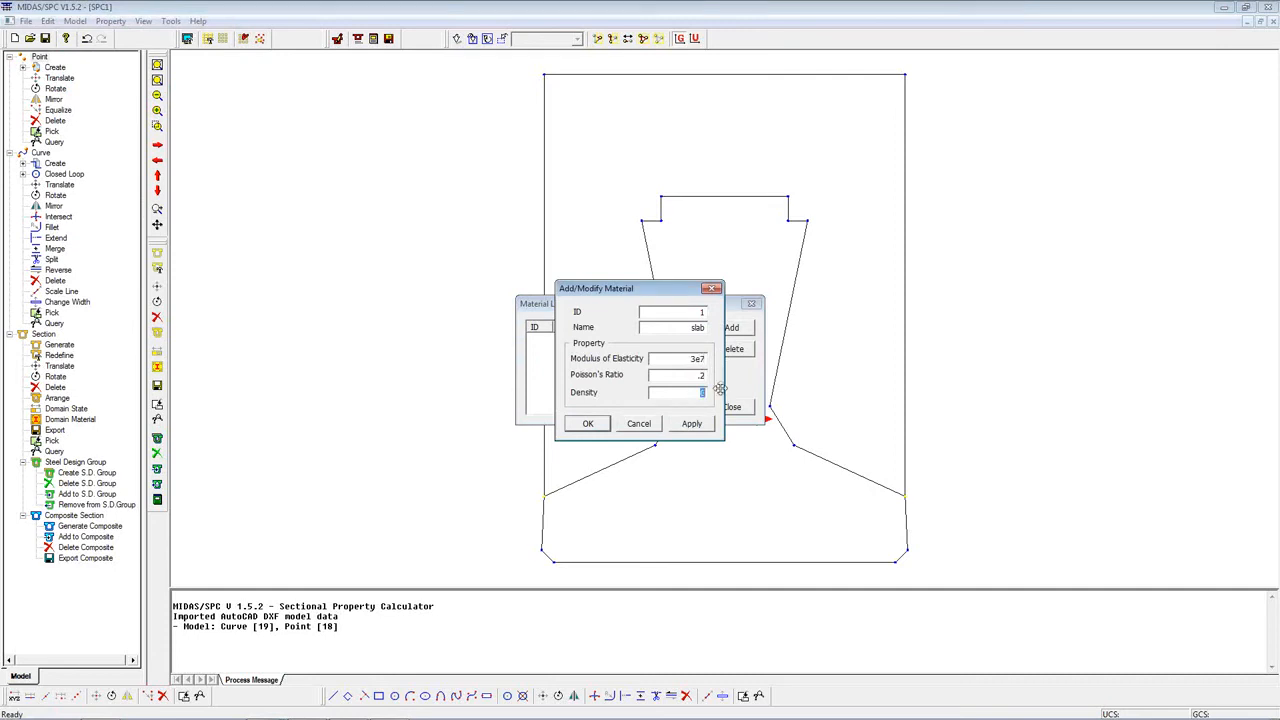
left_click(588, 423)
Step: Add a second material named Girder with modulus of elasticity 2.5e7 and close the material list
left_click(700, 334)
left_click(685, 330)
type("2.5e7")
left_click(598, 425)
left_click(732, 410)
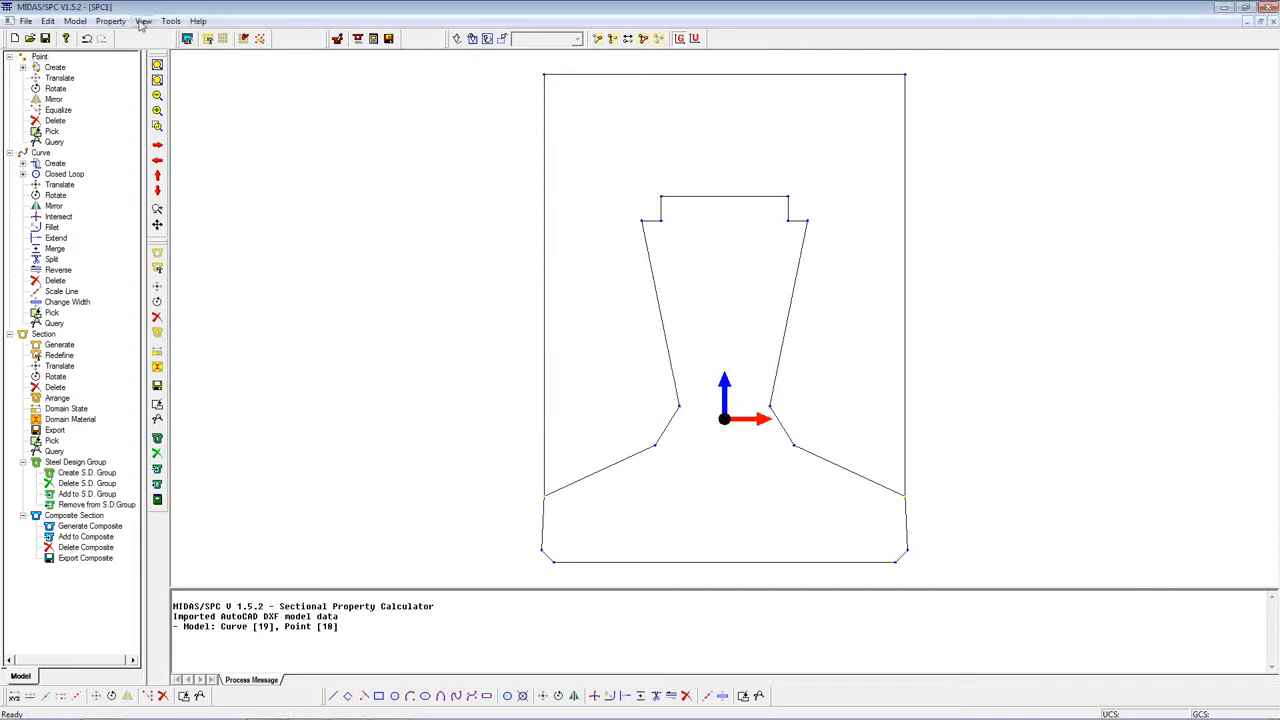
Step: Generate a composite section named Composite with 2 parts and Girder as the base material
left_click(74, 22)
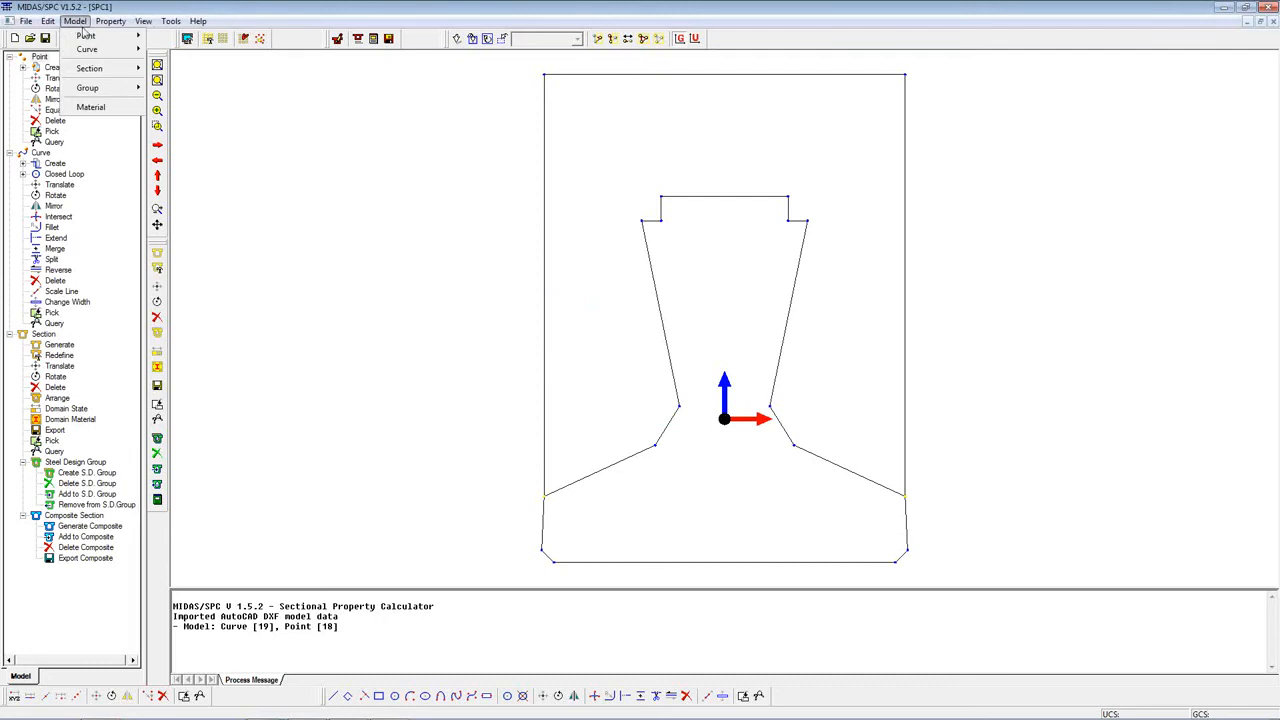
mouse_move(100, 70)
mouse_move(215, 264)
left_click(312, 264)
double_click(101, 119)
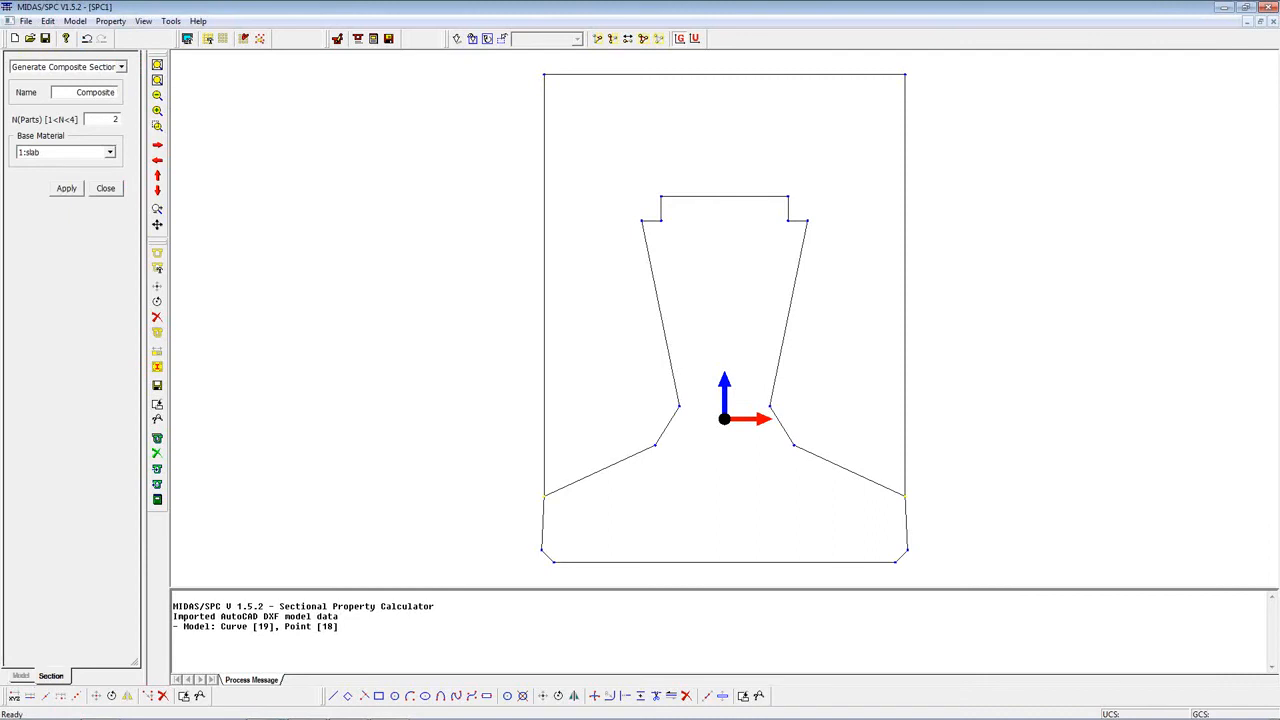
left_click(65, 152)
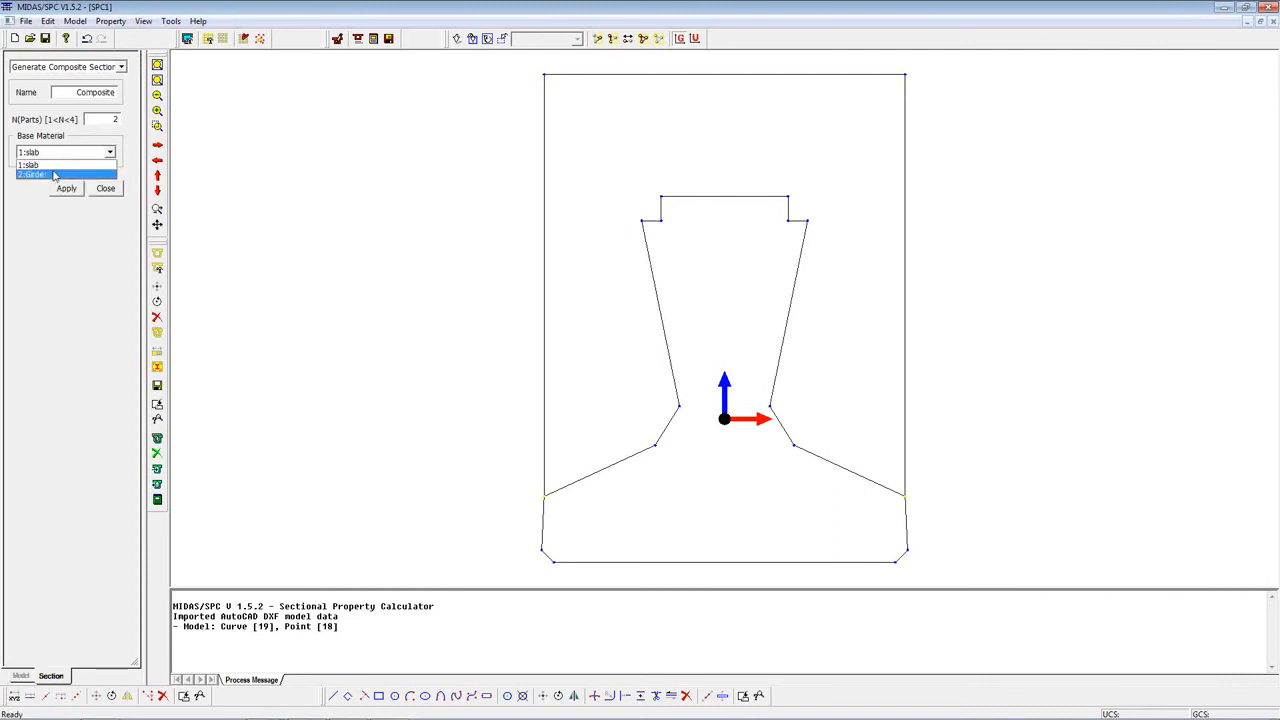
left_click(55, 172)
left_click(66, 188)
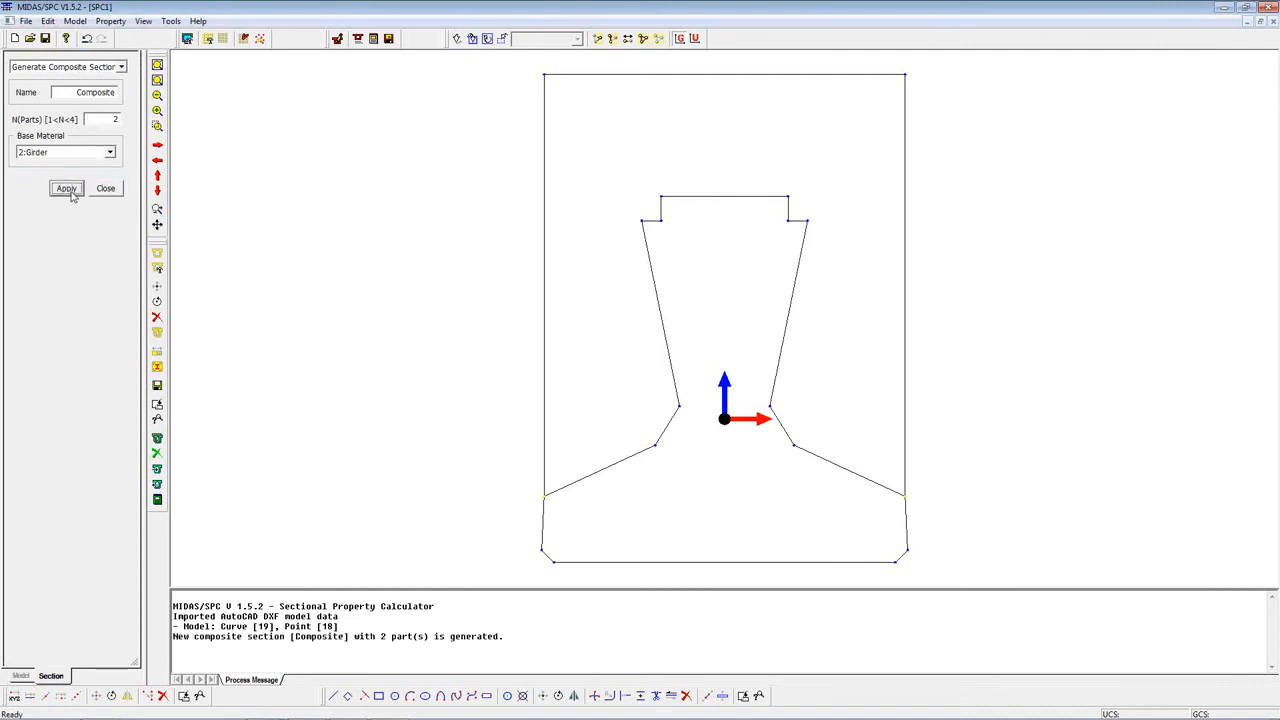
Step: Add the girder outline to the Composite section as plane part 1, named Girder, with the Girder material
left_click(75, 21)
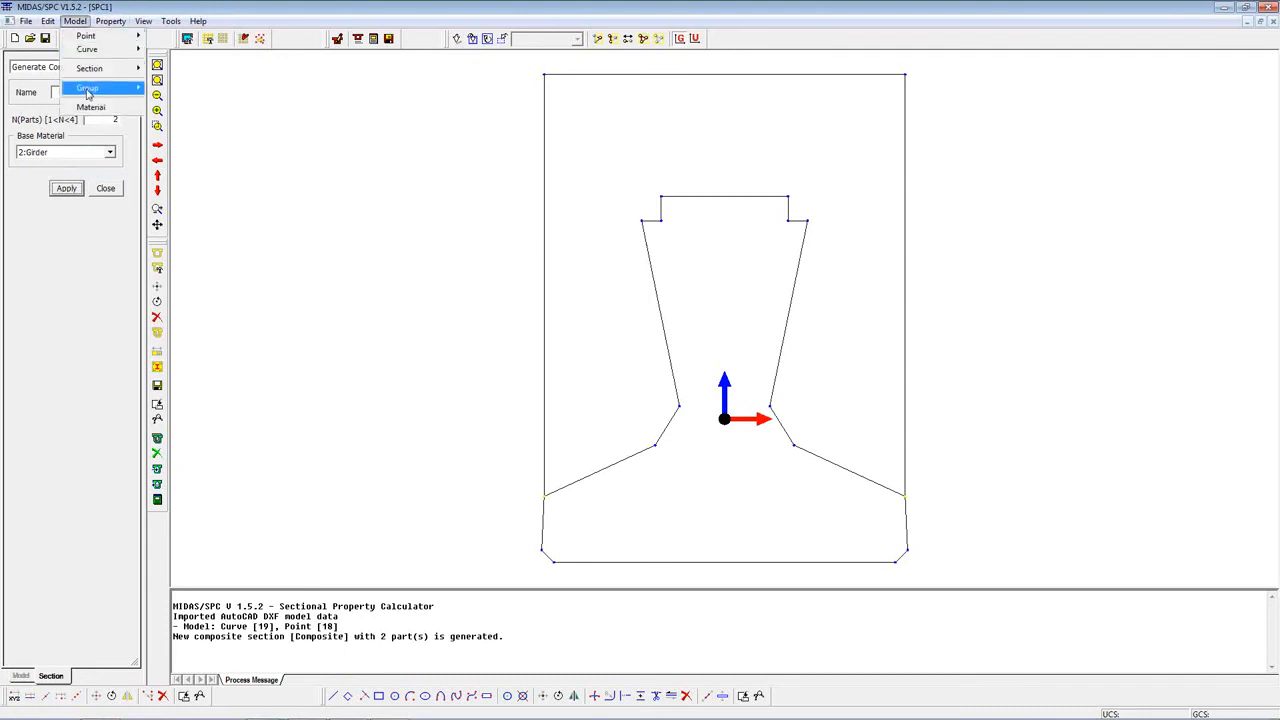
mouse_move(95, 68)
mouse_move(195, 264)
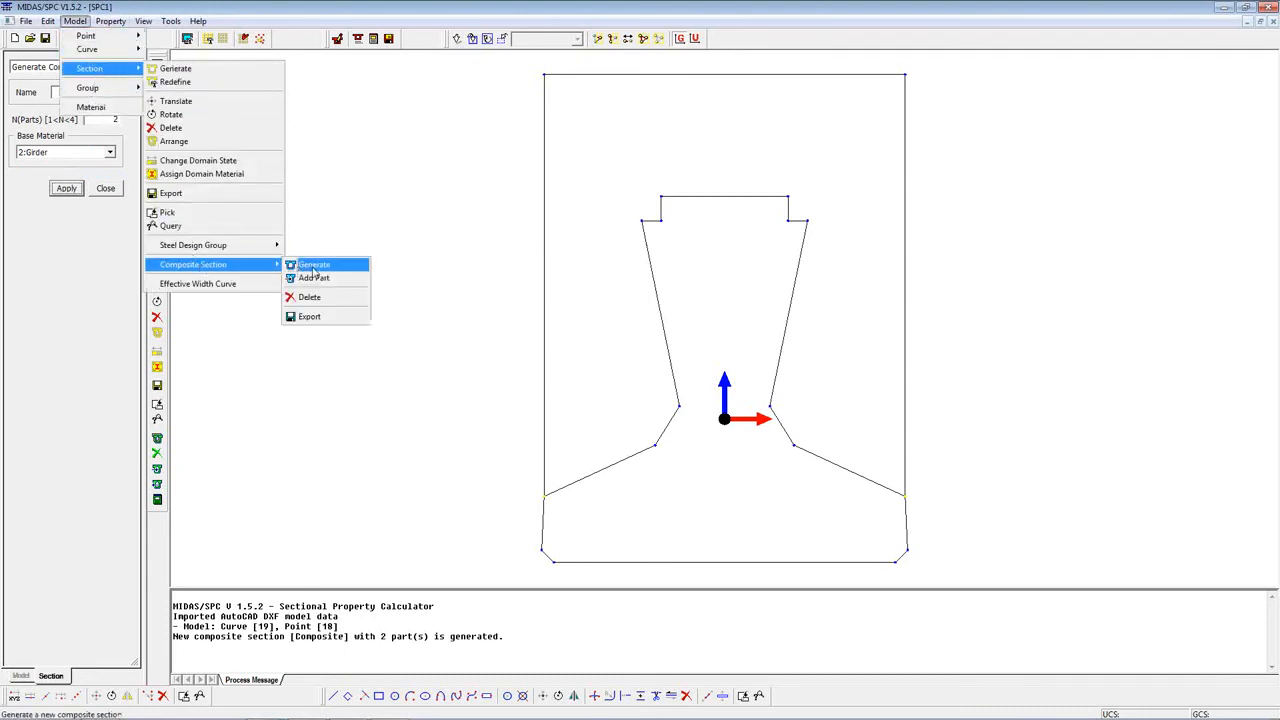
left_click(313, 277)
left_click(109, 124)
left_click(100, 142)
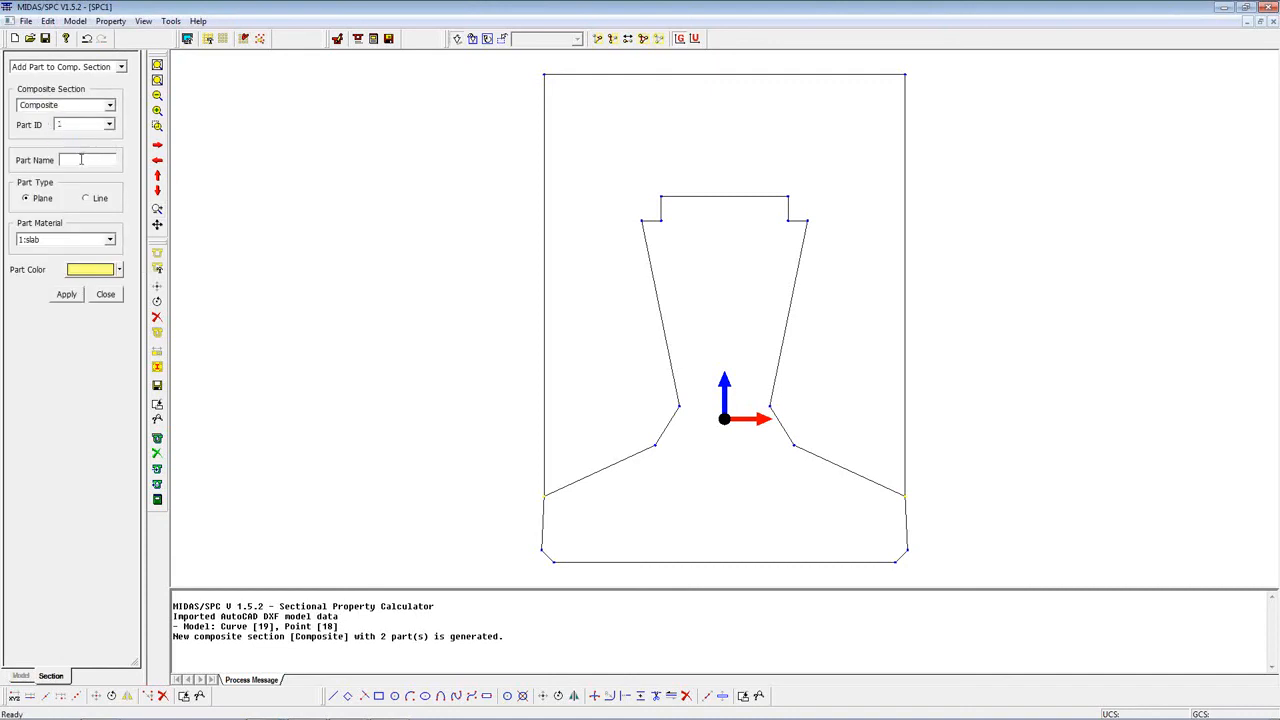
type("Girder")
left_click(50, 263)
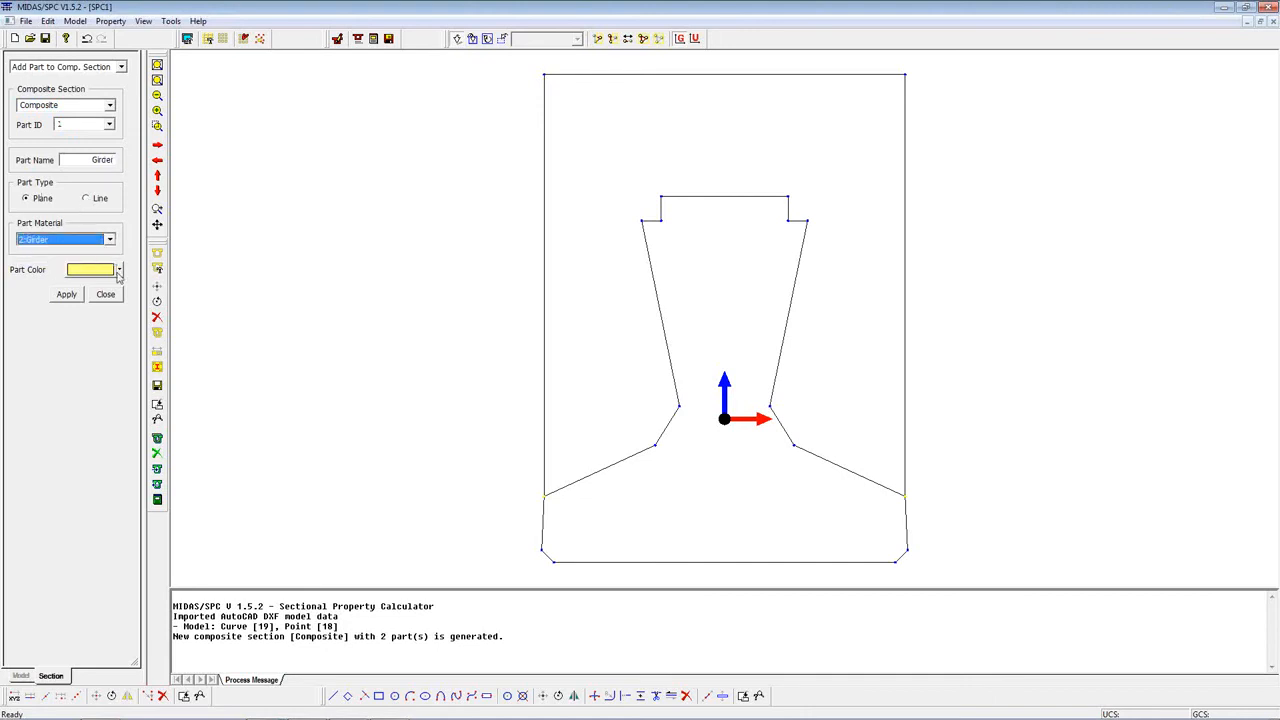
left_click_drag(489, 61, 996, 591)
left_click_drag(940, 204, 801, 64)
left_click_drag(604, 124, 491, 215)
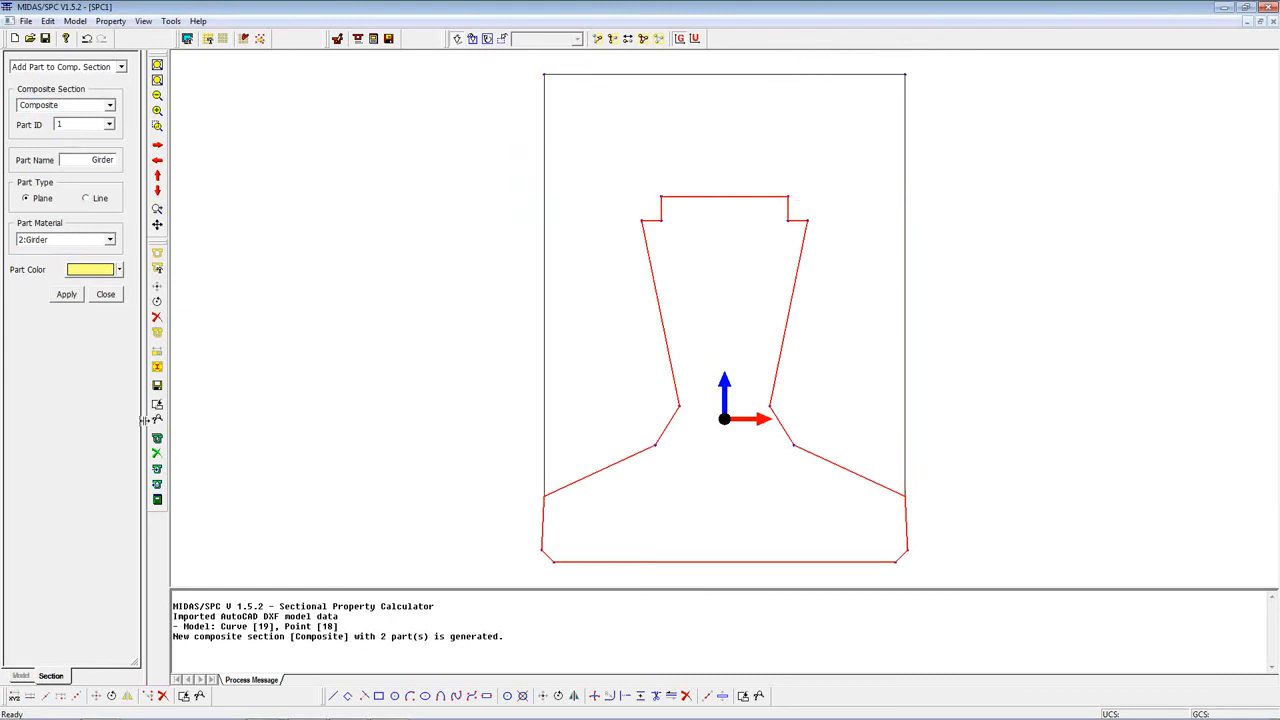
left_click(65, 295)
Step: Add the infill outline, without the girder's lower edges, to the Composite section as gray plane part 2, named Slab, with the slab material
left_click_drag(78, 157, 132, 160)
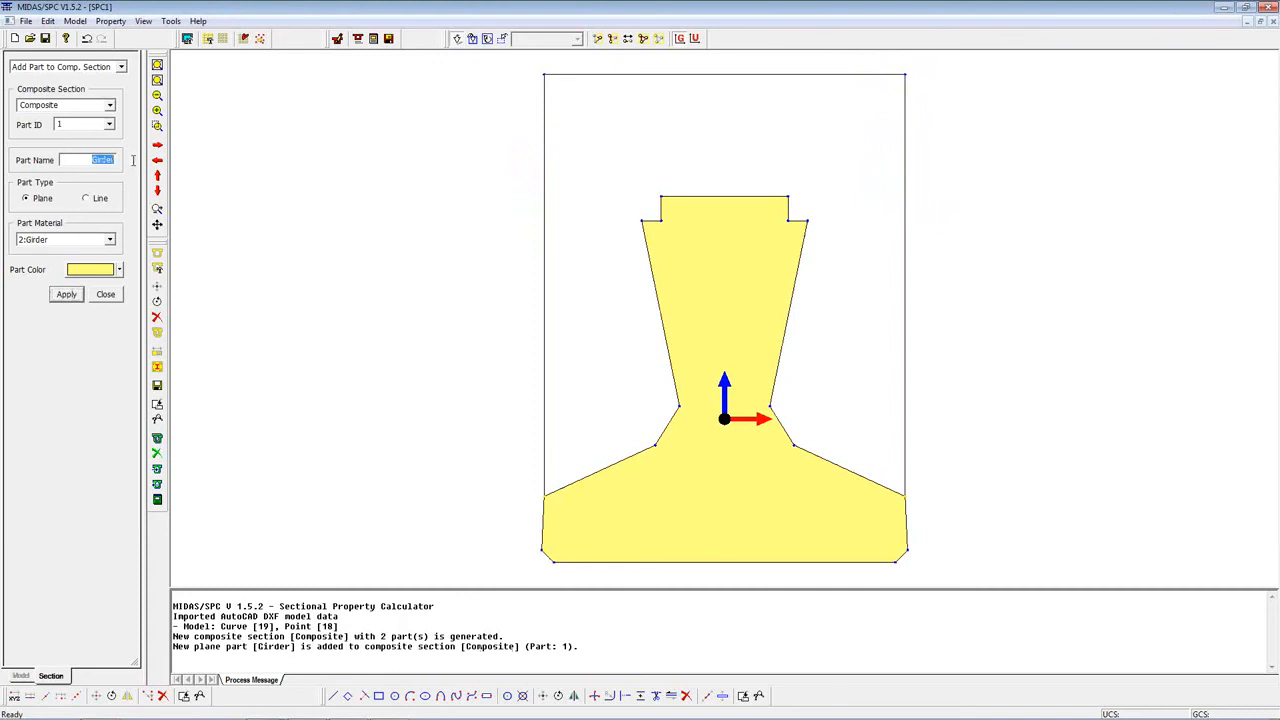
type("Slab")
left_click(108, 124)
left_click(70, 147)
left_click(88, 240)
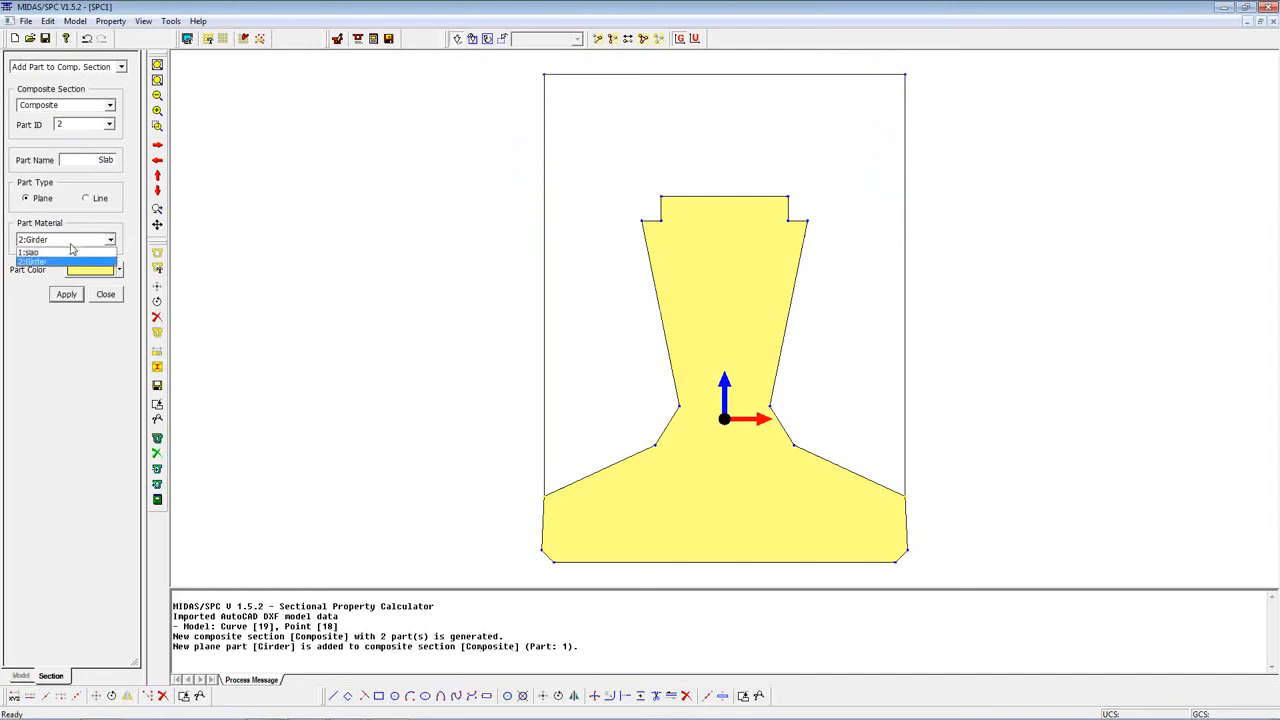
left_click(71, 251)
left_click(119, 270)
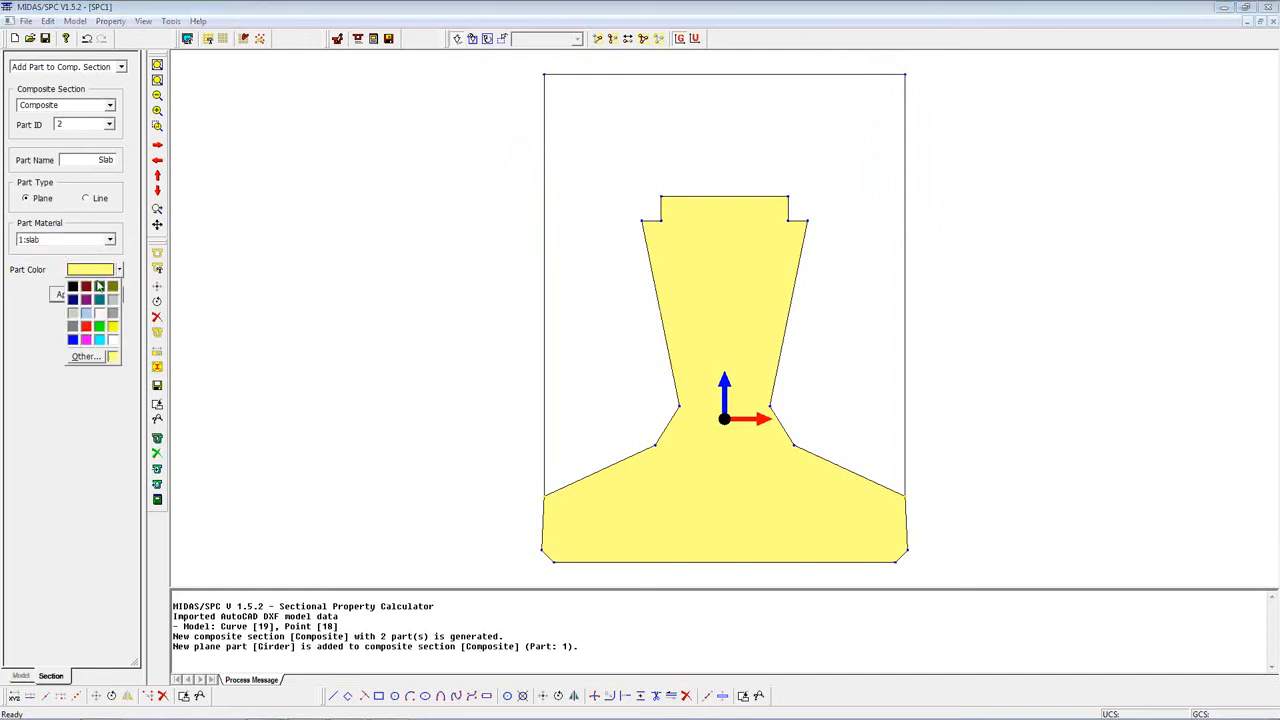
left_click(108, 306)
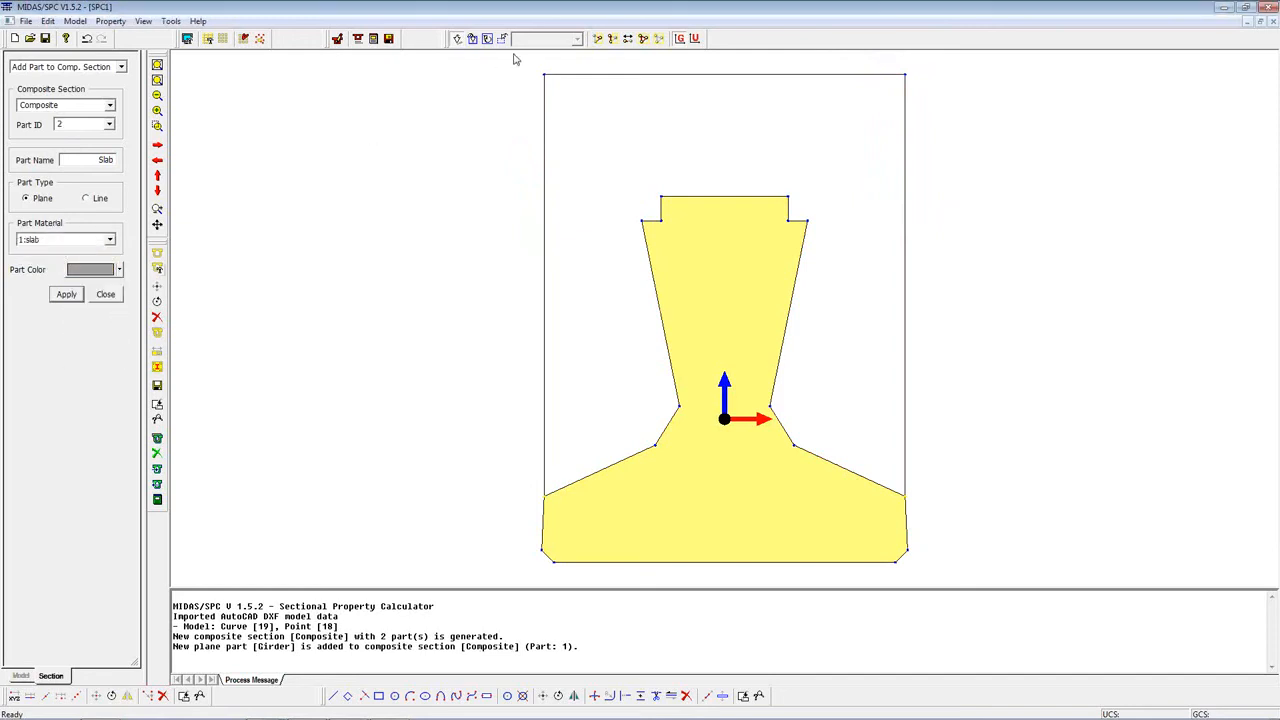
left_click_drag(1019, 572, 478, 62)
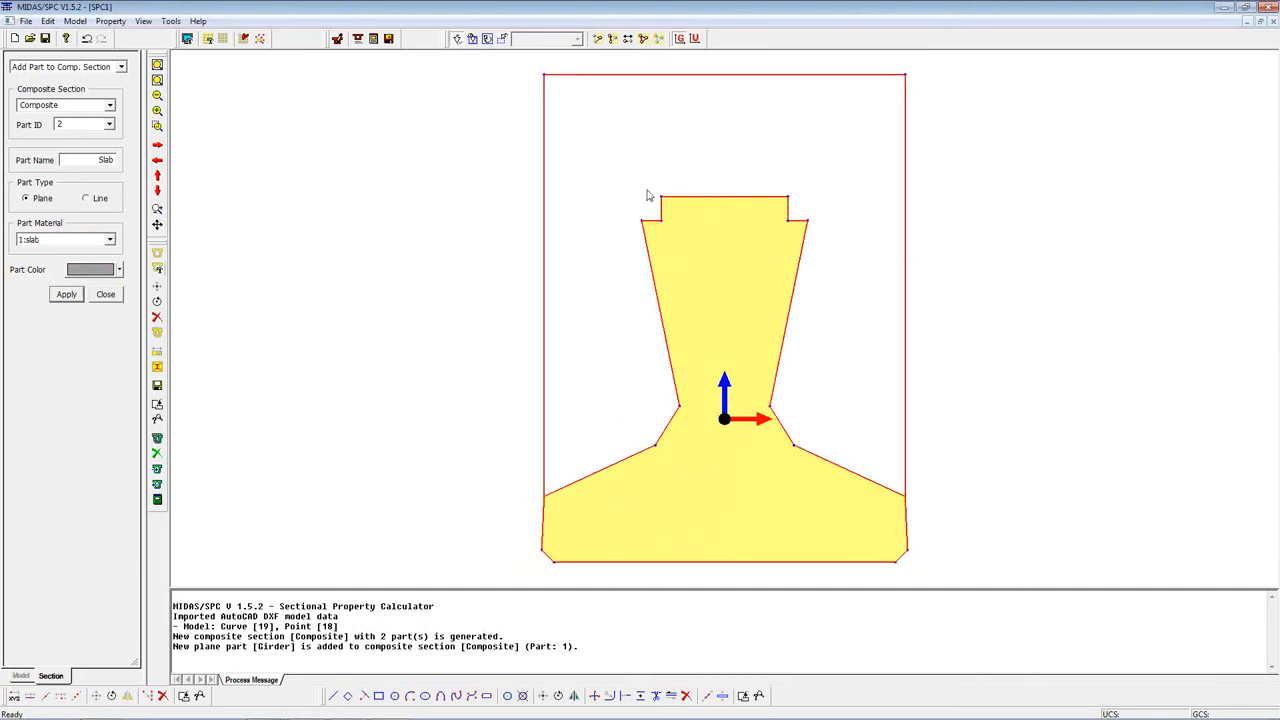
left_click_drag(922, 576, 510, 514)
left_click(75, 290)
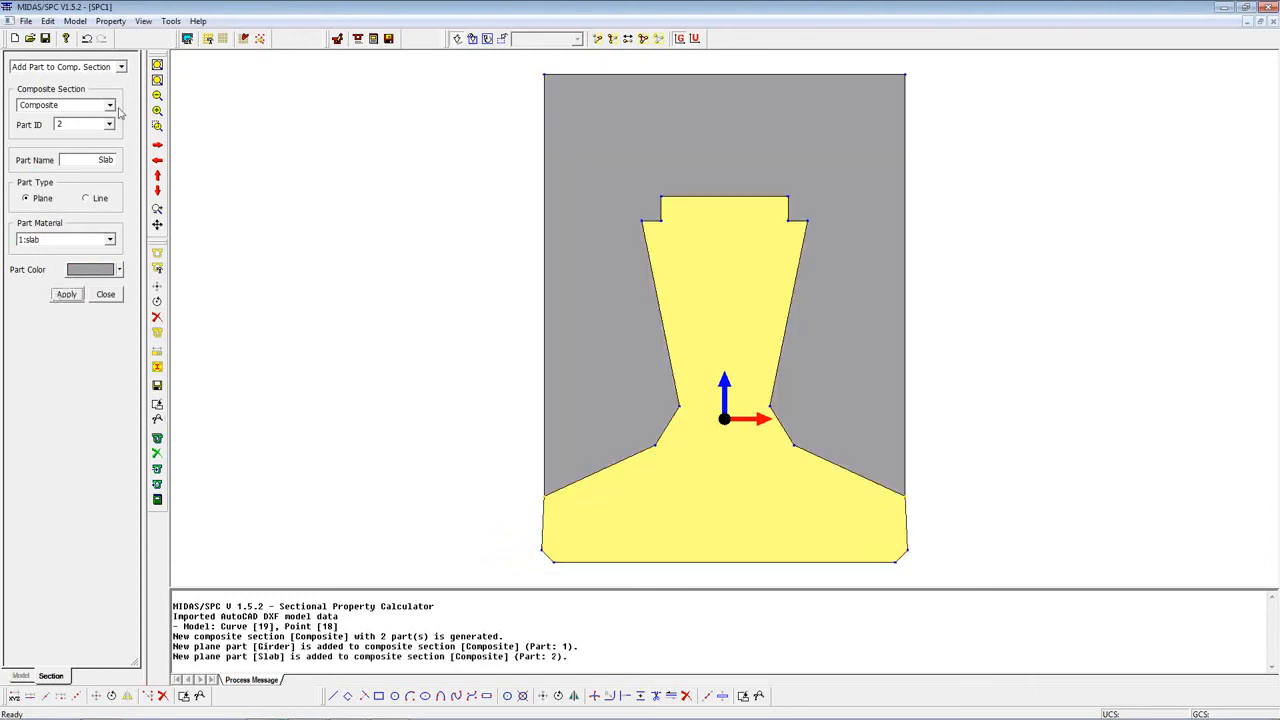
Step: Calculate the Composite section's properties with a mesh size of 0.1, then close the calculation settings
left_click(110, 21)
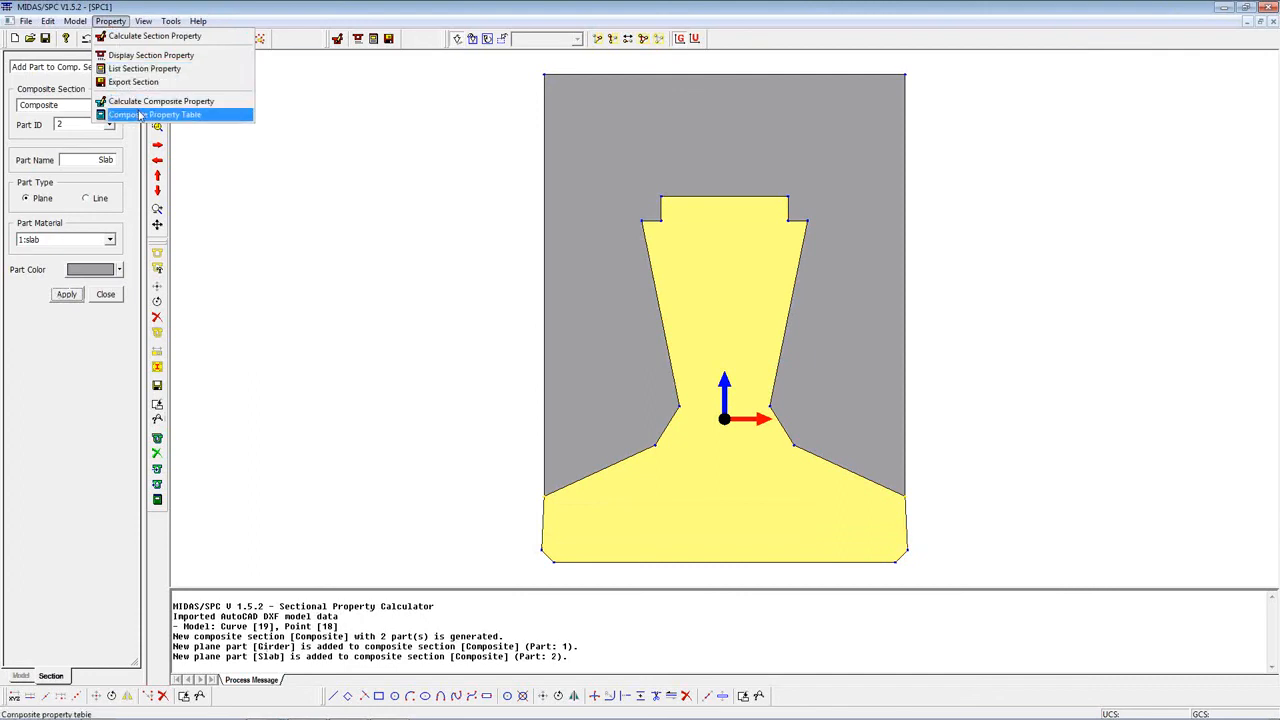
left_click(143, 103)
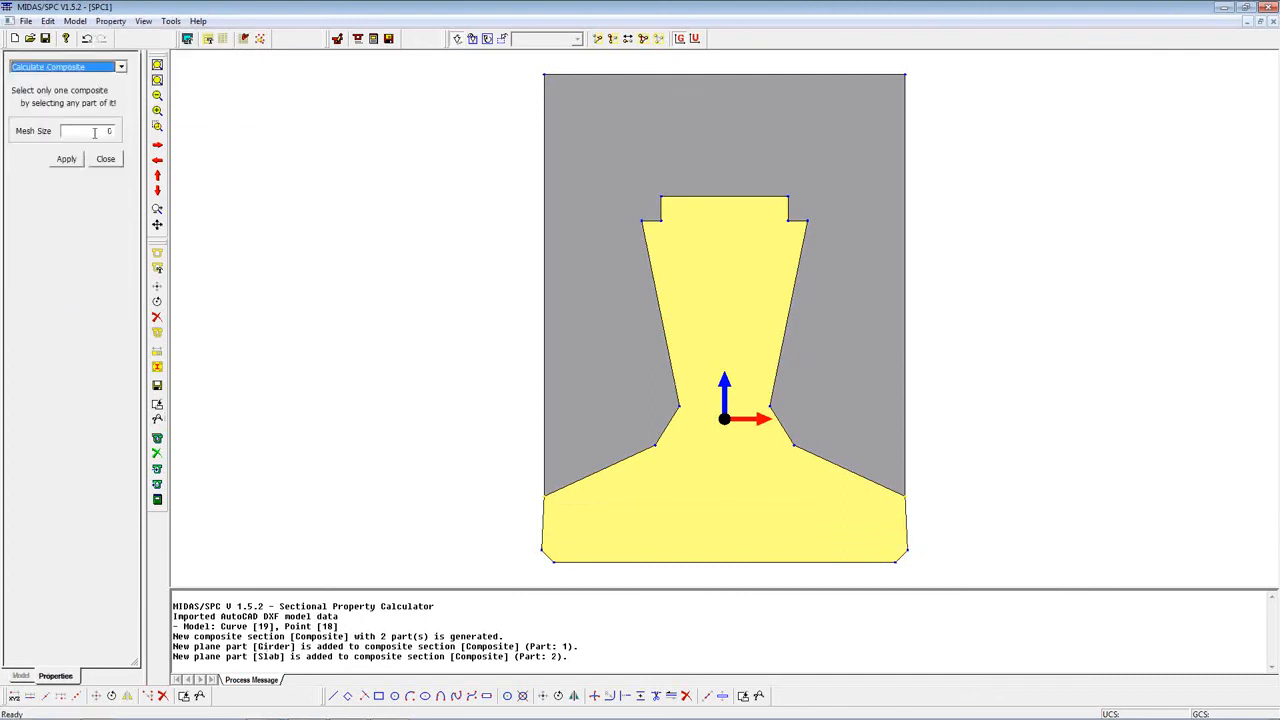
double_click(110, 130)
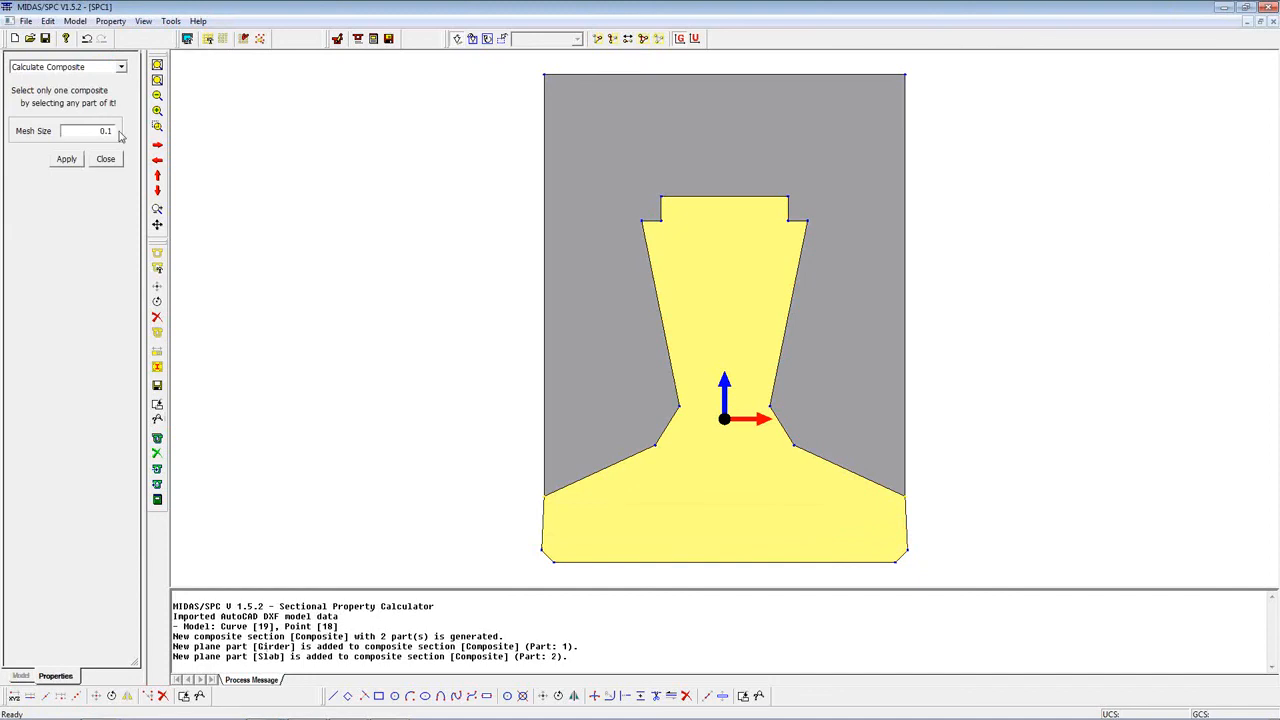
left_click(685, 246)
left_click(66, 159)
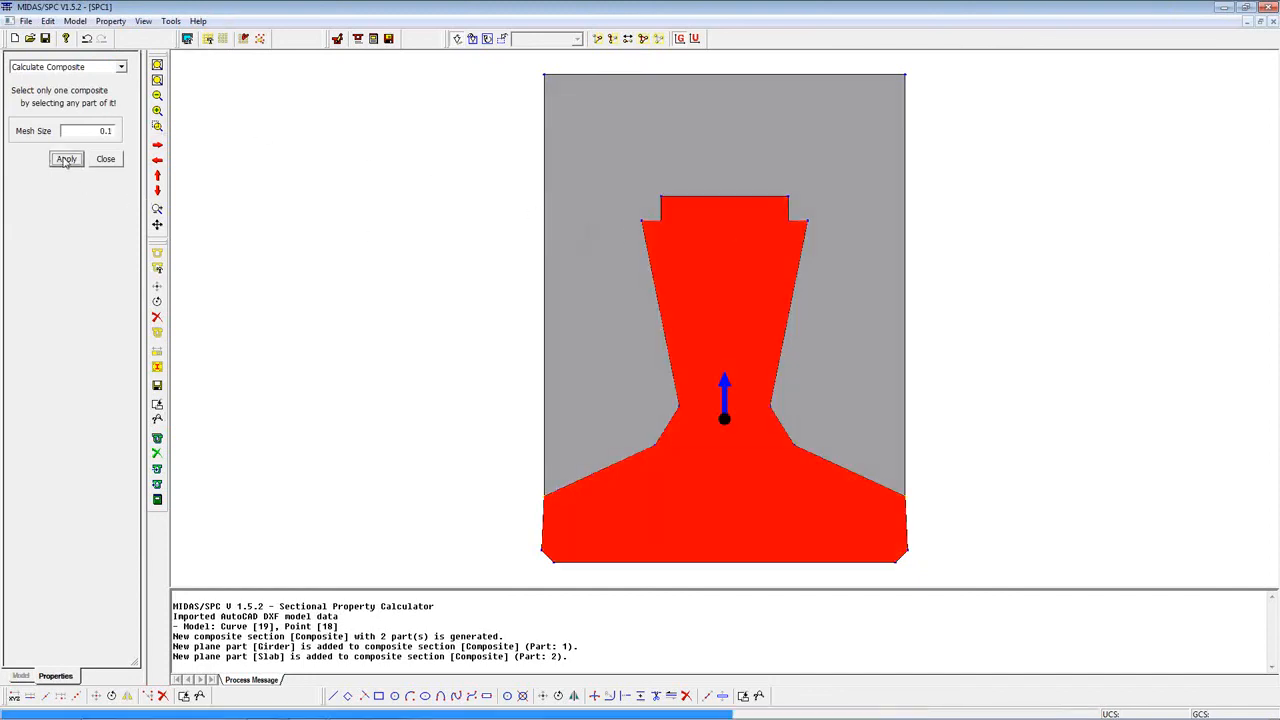
left_click(105, 158)
Step: Review the composite property table for the combined Girder + Slab parts and close it
left_click(110, 21)
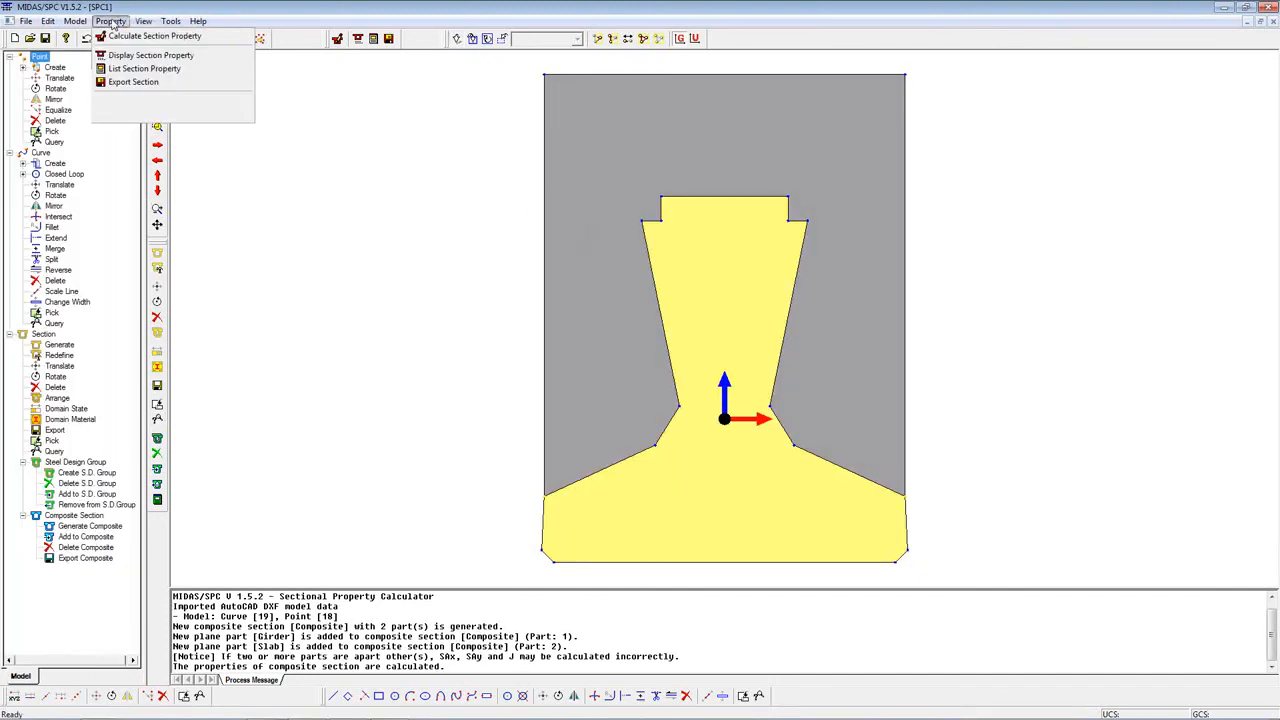
left_click(150, 115)
left_click(662, 288)
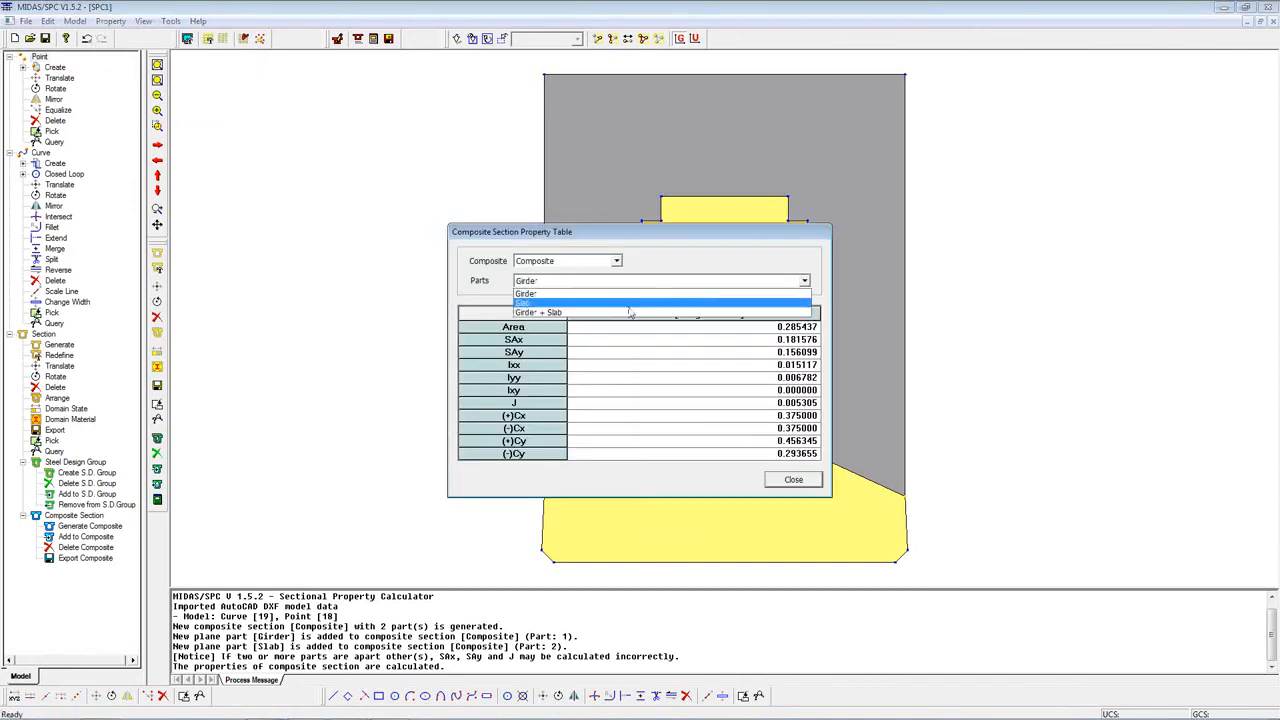
left_click(646, 312)
left_click(793, 481)
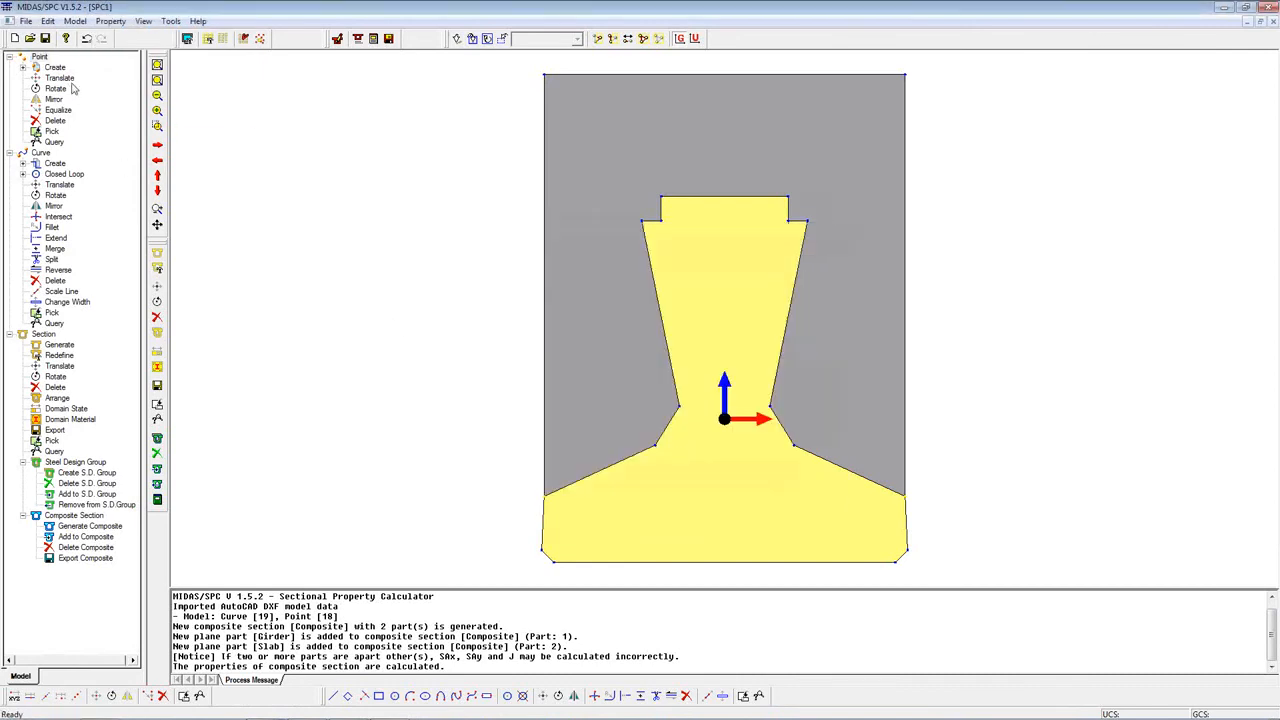
Step: Try to export the composite section as a MIDAS section file, then cancel the save and close the export settings
left_click(75, 21)
left_click(90, 68)
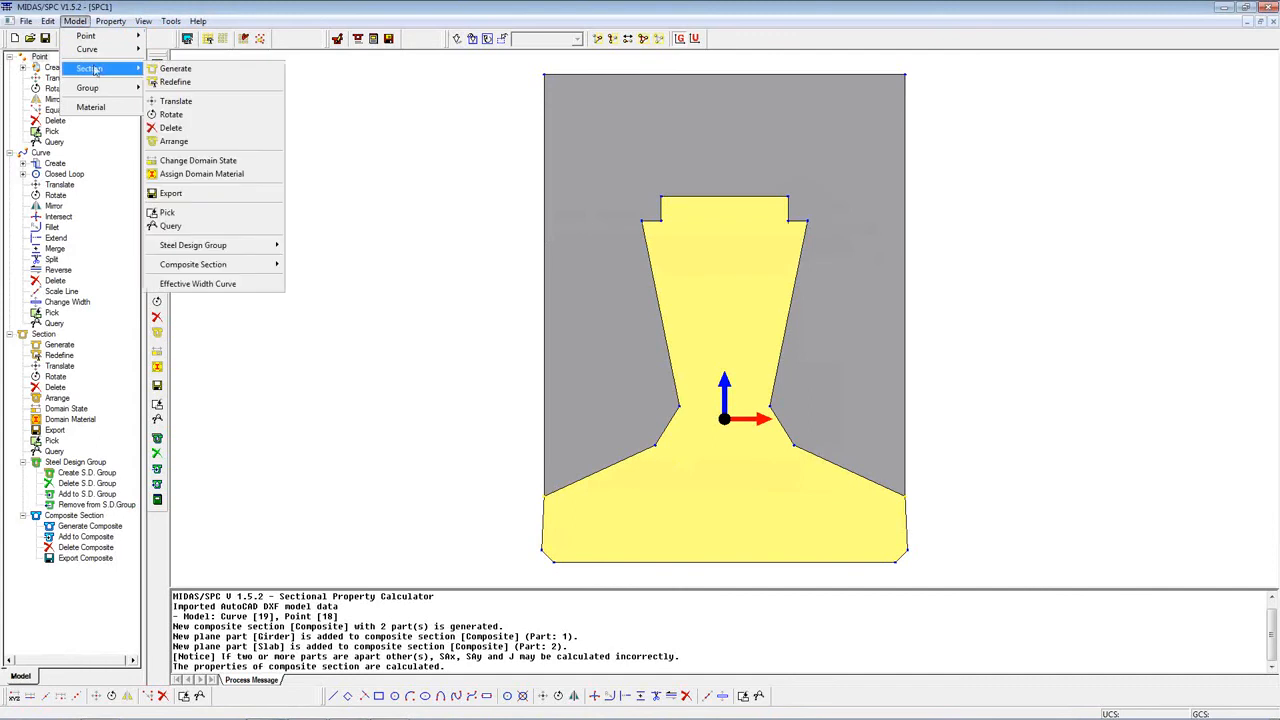
mouse_move(230, 264)
left_click(310, 317)
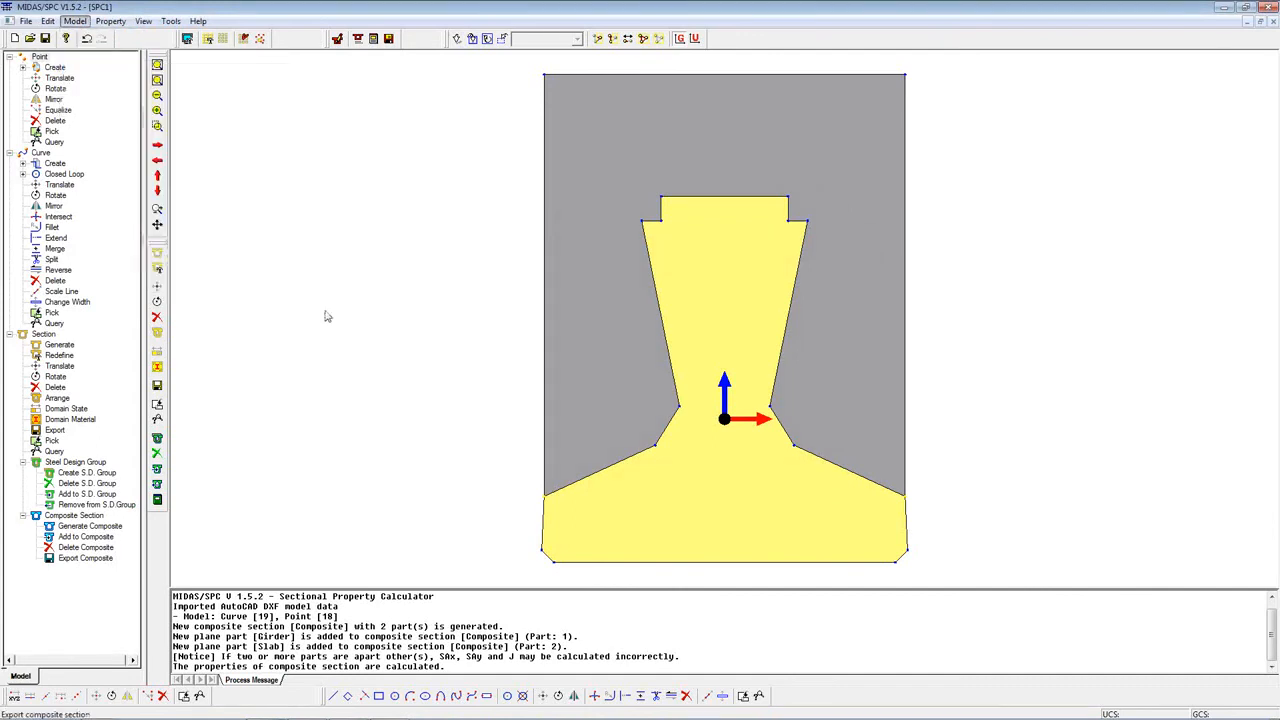
left_click(110, 155)
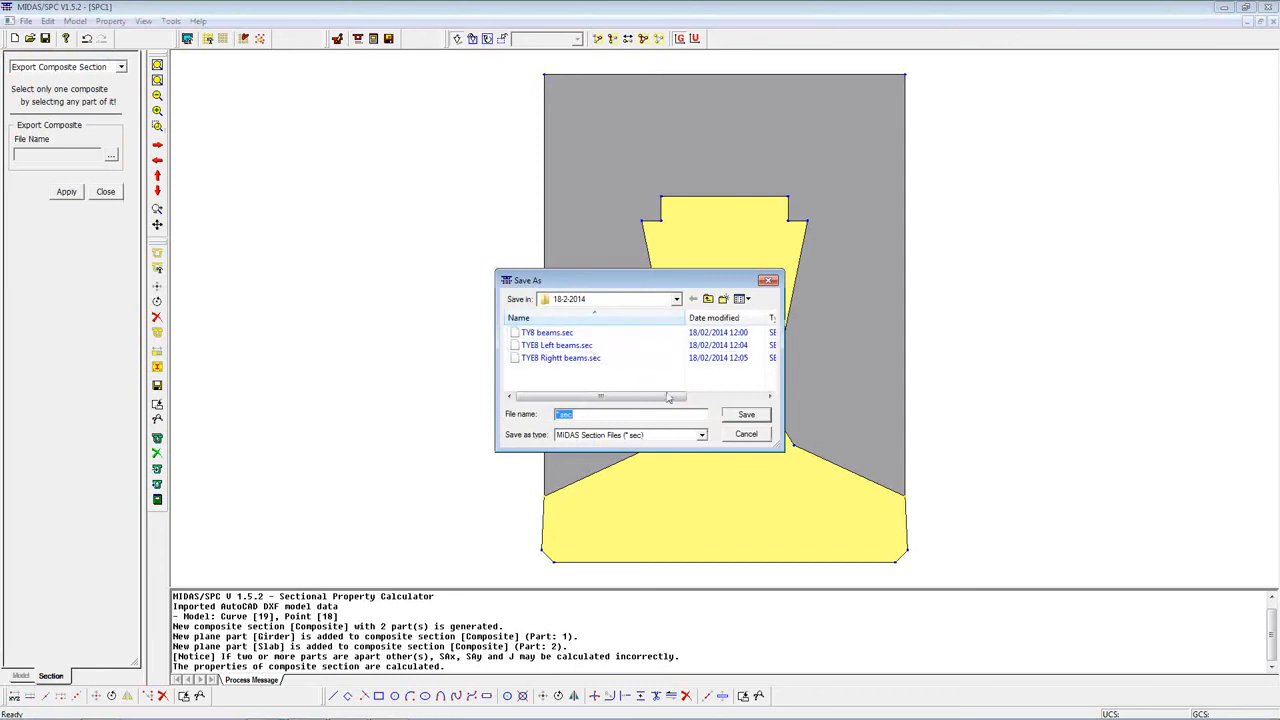
left_click(745, 435)
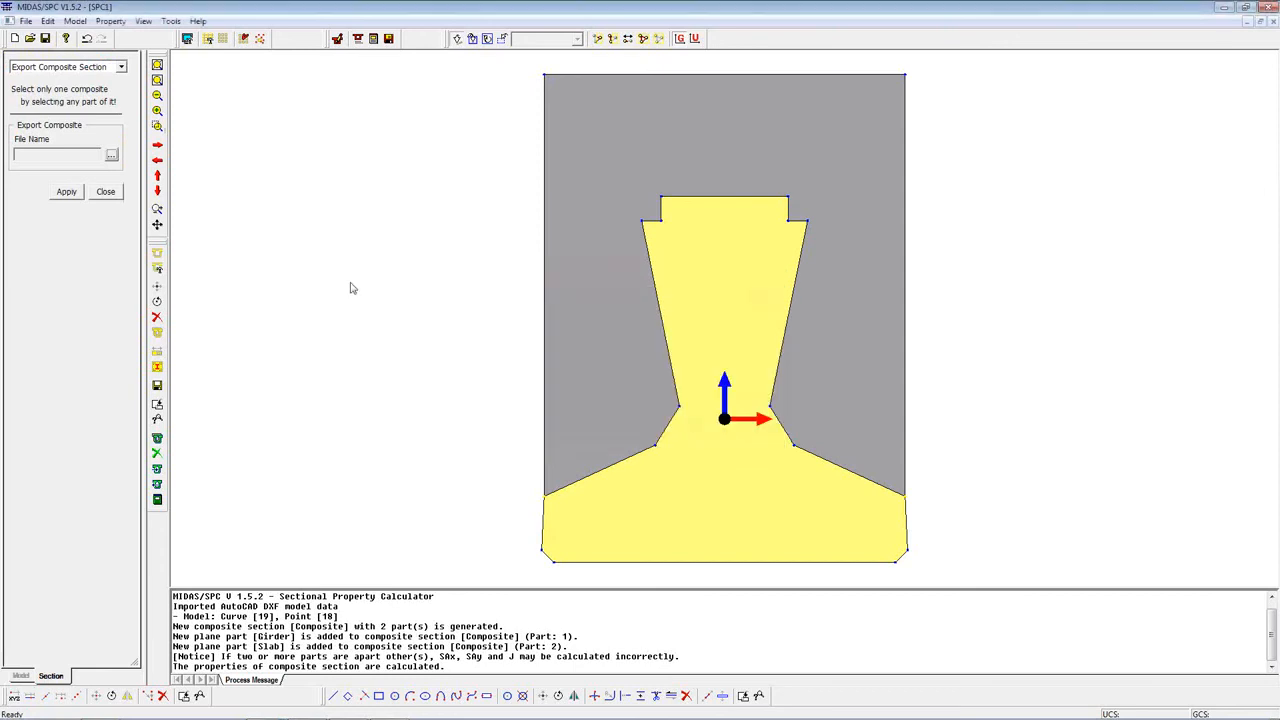
left_click(105, 191)
Step: Switch to midas Civil and start adding a composite section of type Composite-General
left_click(1222, 8)
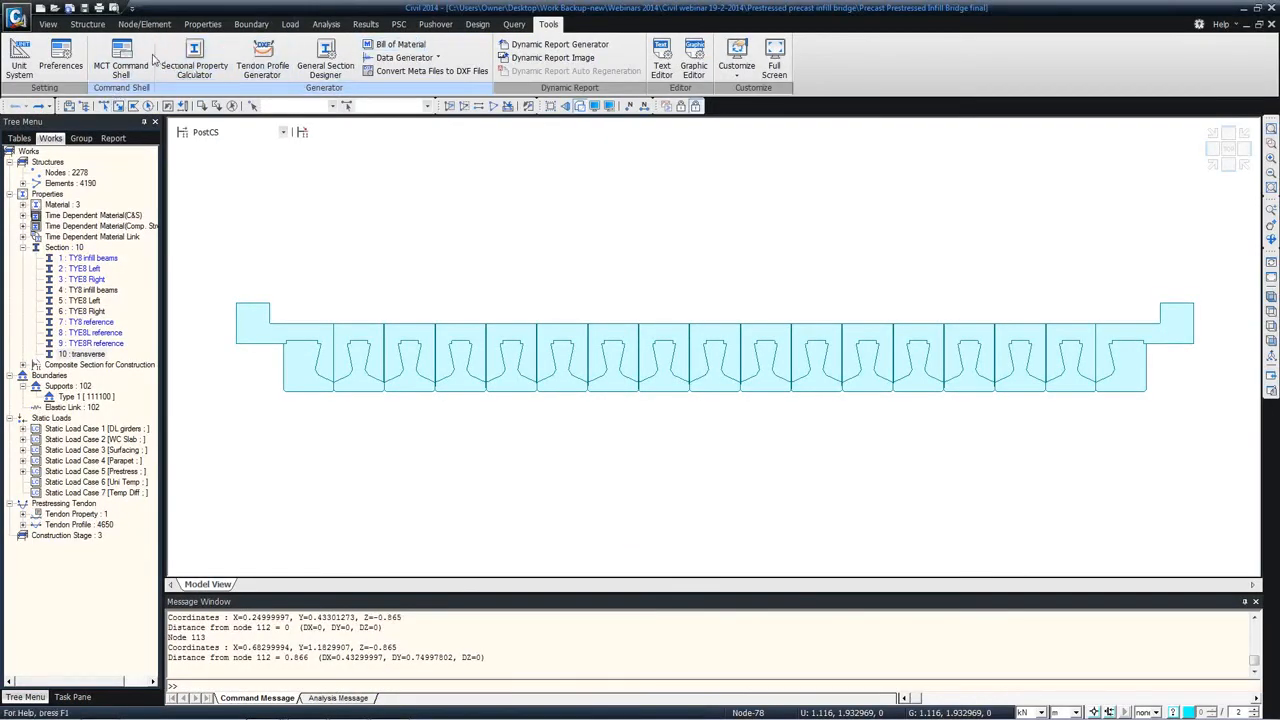
left_click(202, 24)
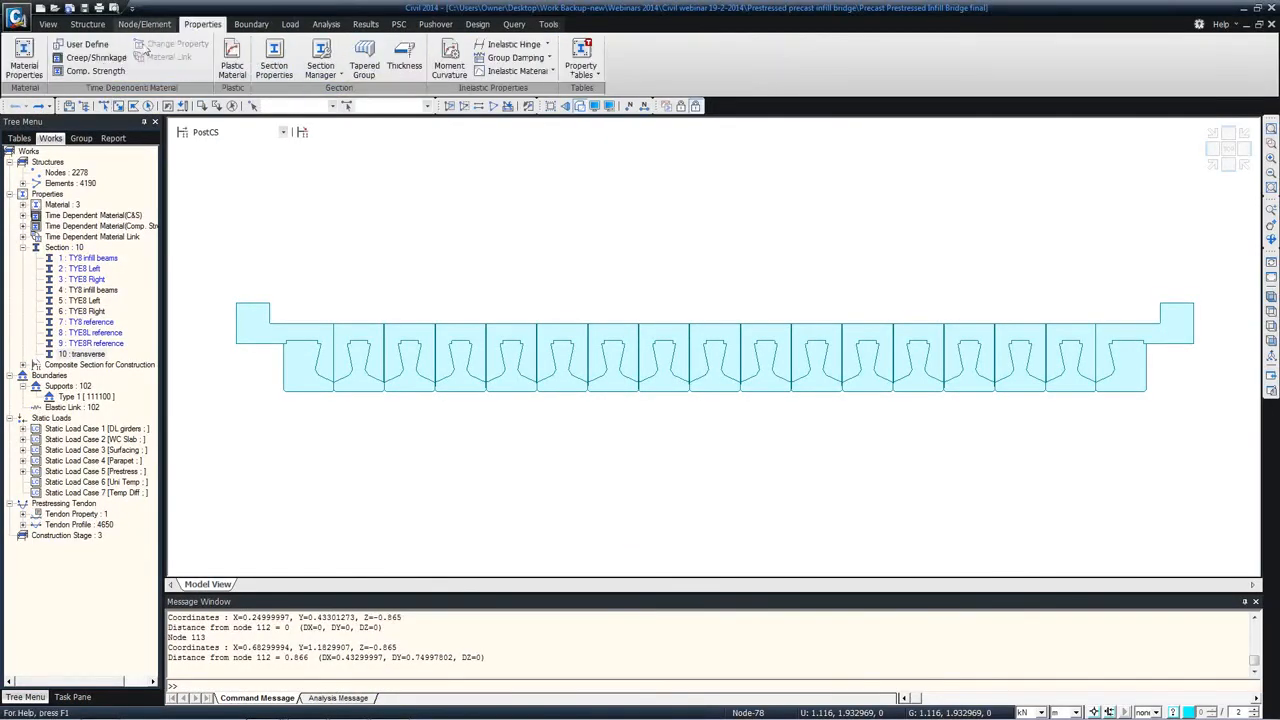
left_click(274, 62)
left_click(278, 51)
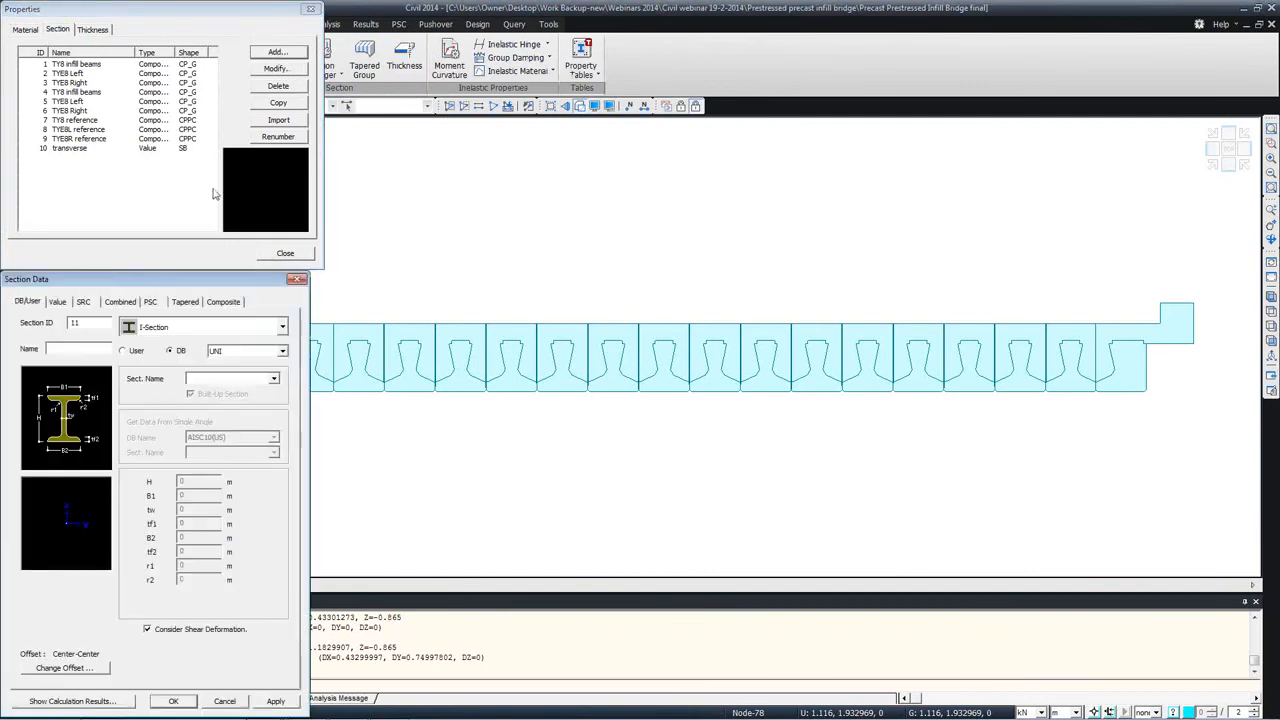
left_click(226, 301)
left_click(224, 354)
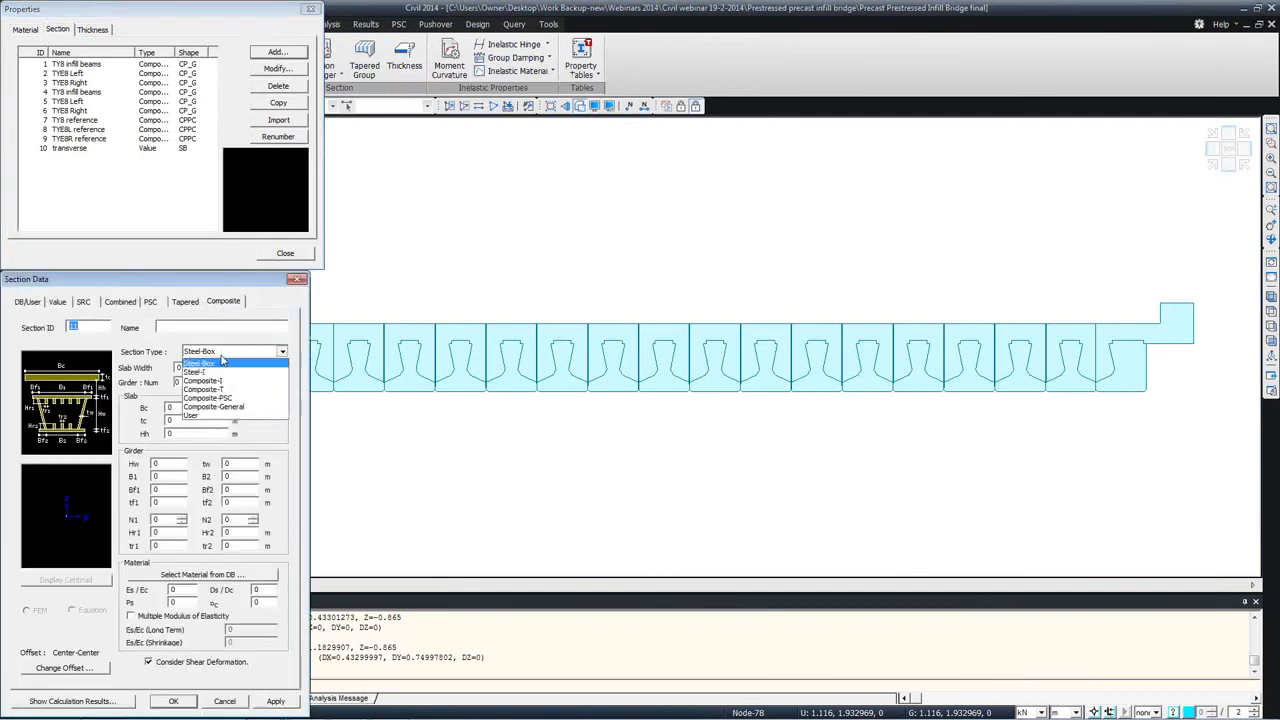
left_click(221, 409)
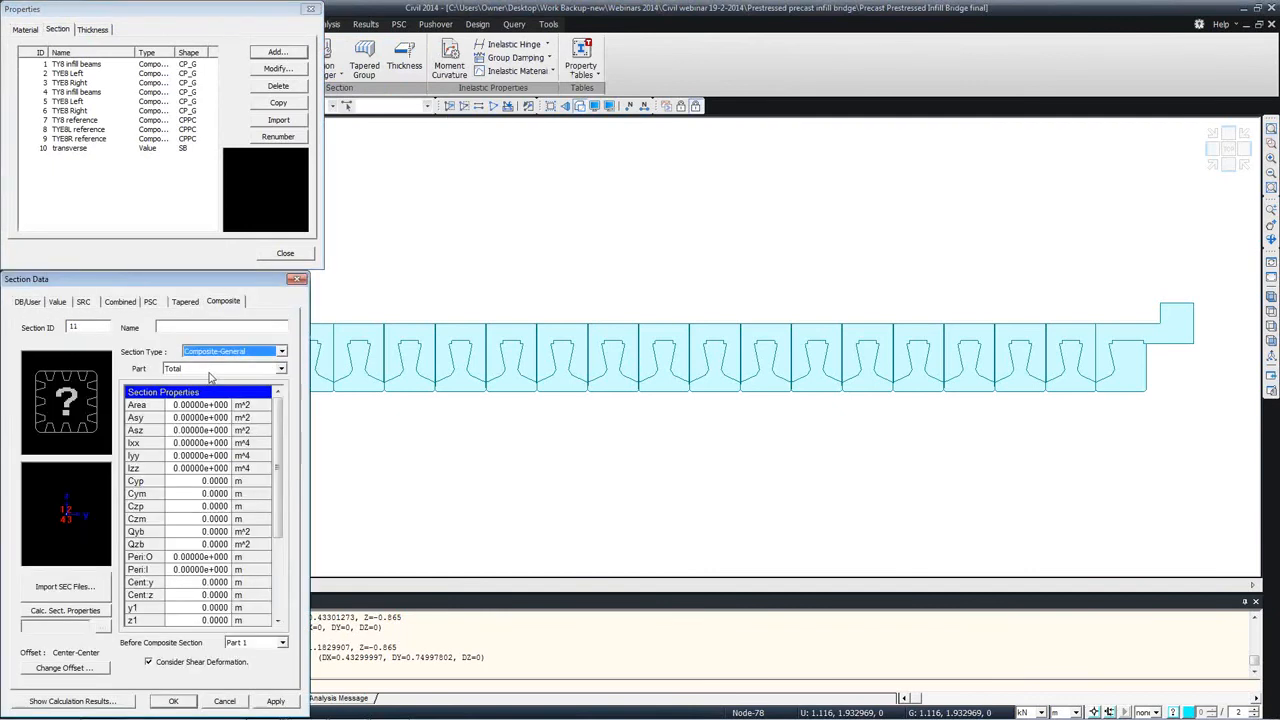
Step: Try importing the slab section from TY8 beams.sec, then cancel the new section and close the section list
left_click(68, 588)
left_click(222, 424)
double_click(80, 465)
double_click(71, 459)
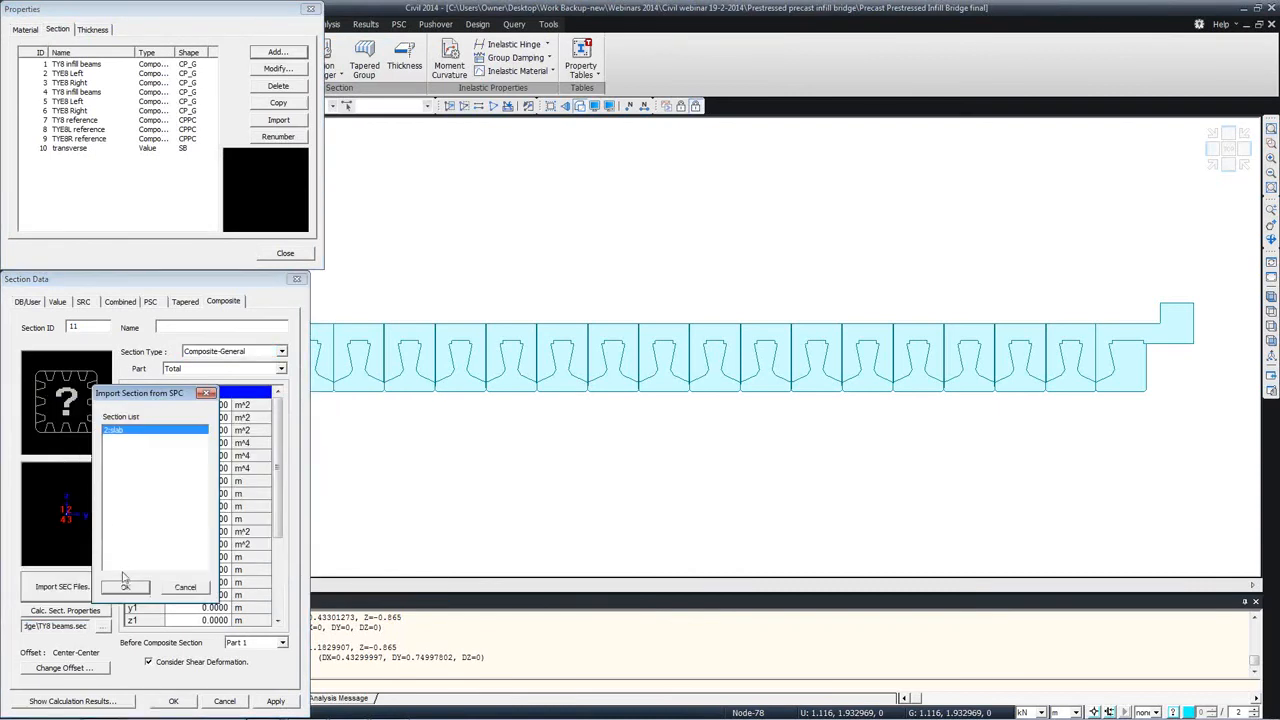
left_click(124, 579)
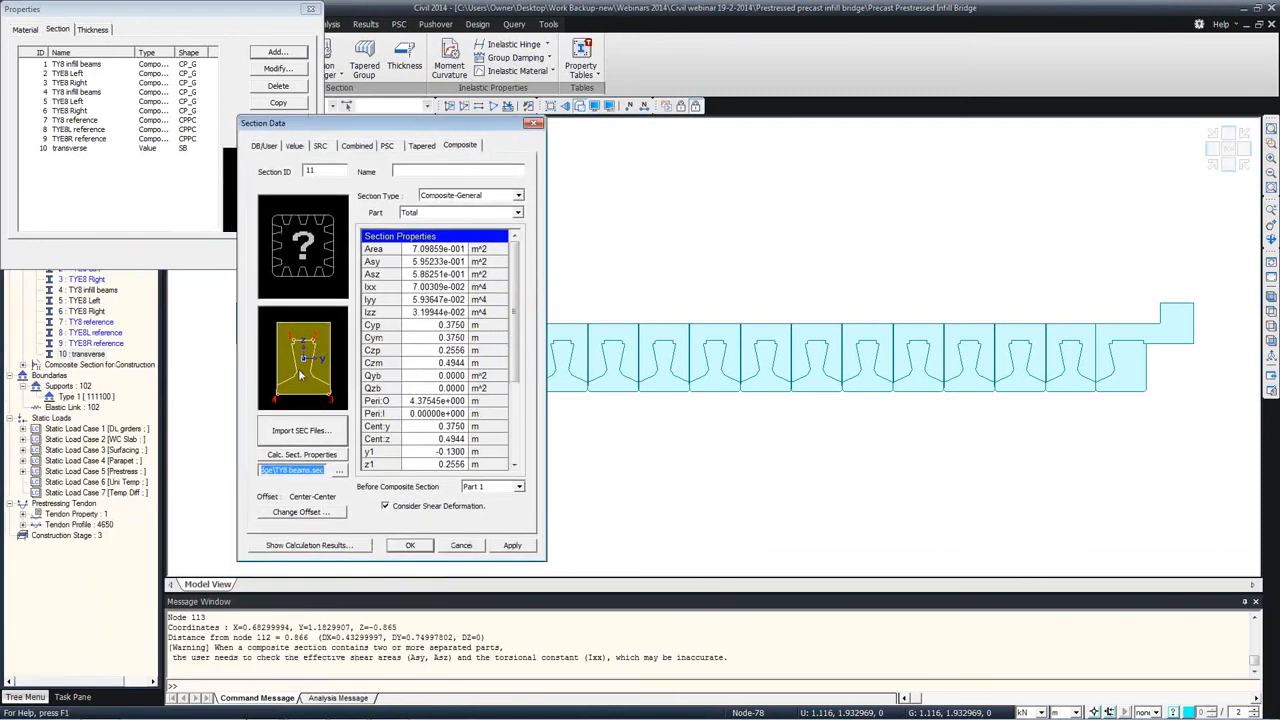
left_click(460, 546)
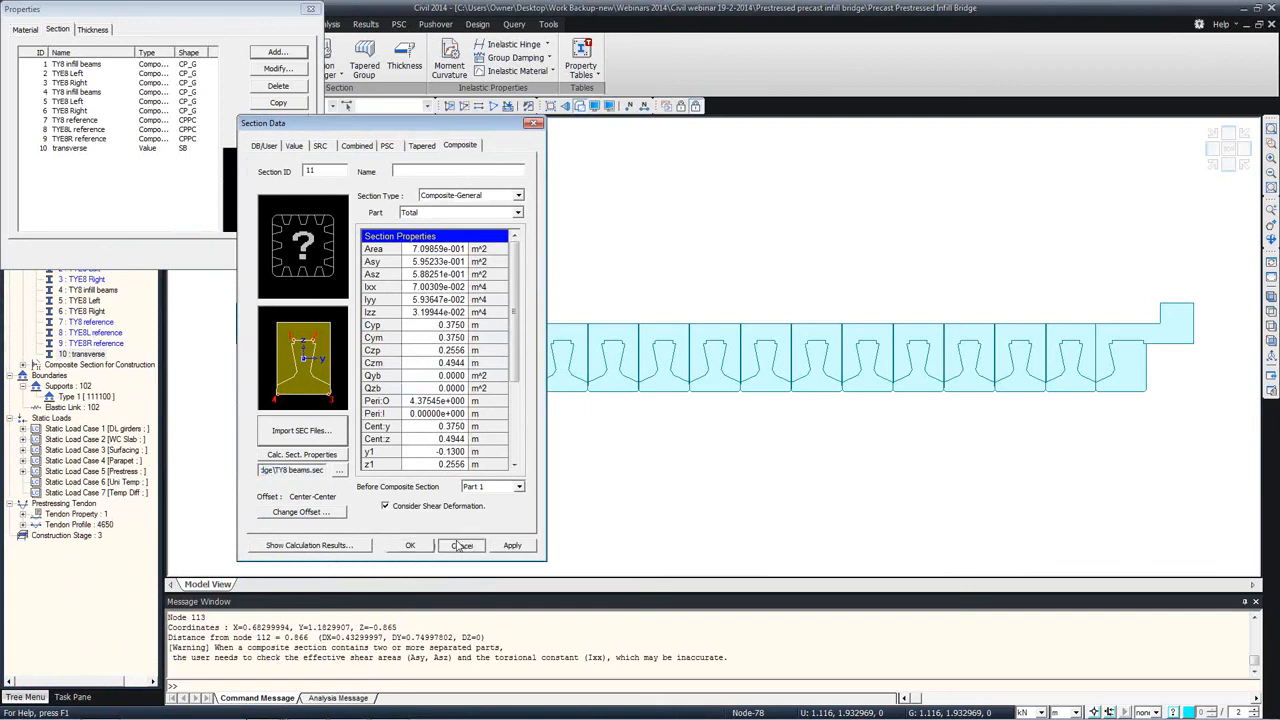
left_click(459, 546)
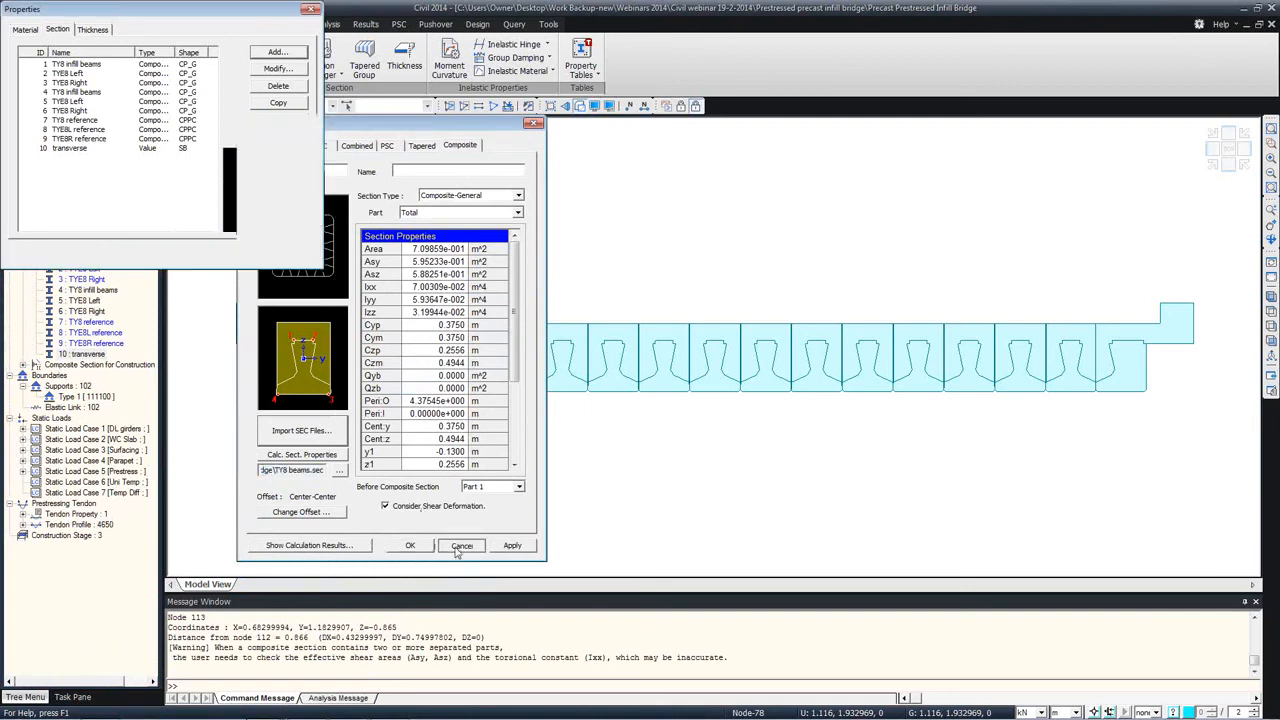
left_click(278, 255)
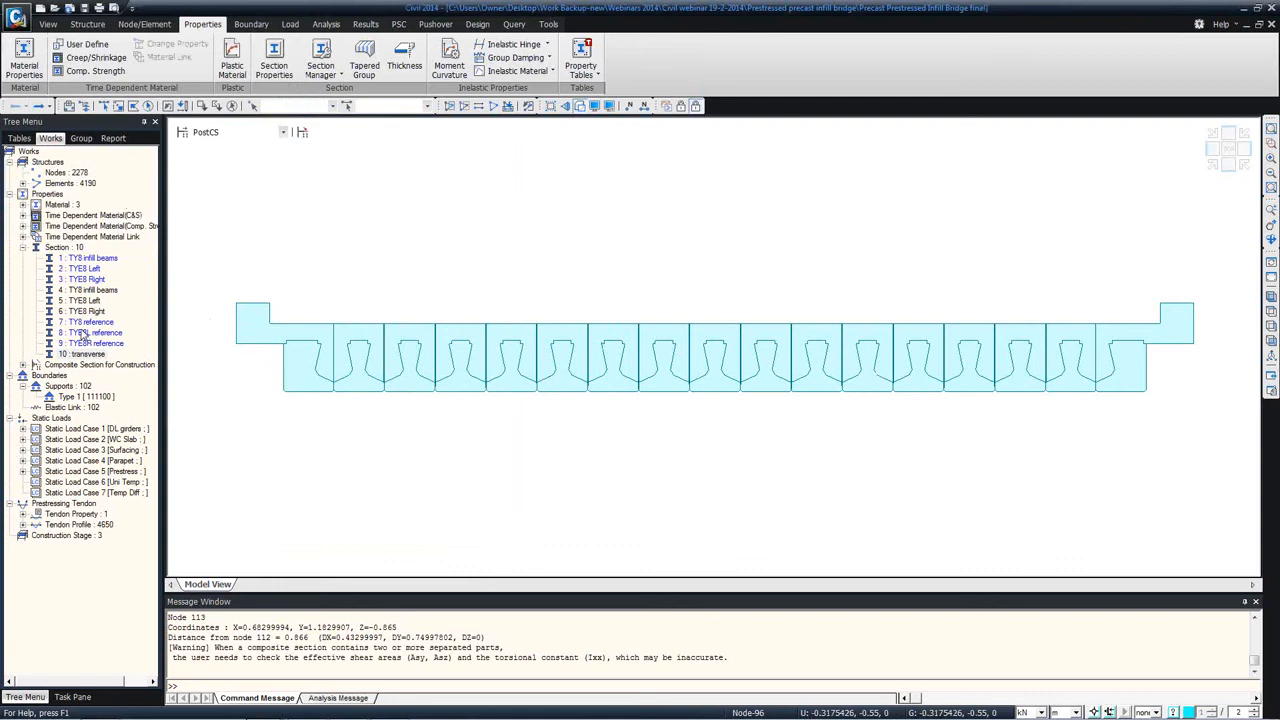
Step: Save a copy of the bridge model under the file name 123
left_click(15, 15)
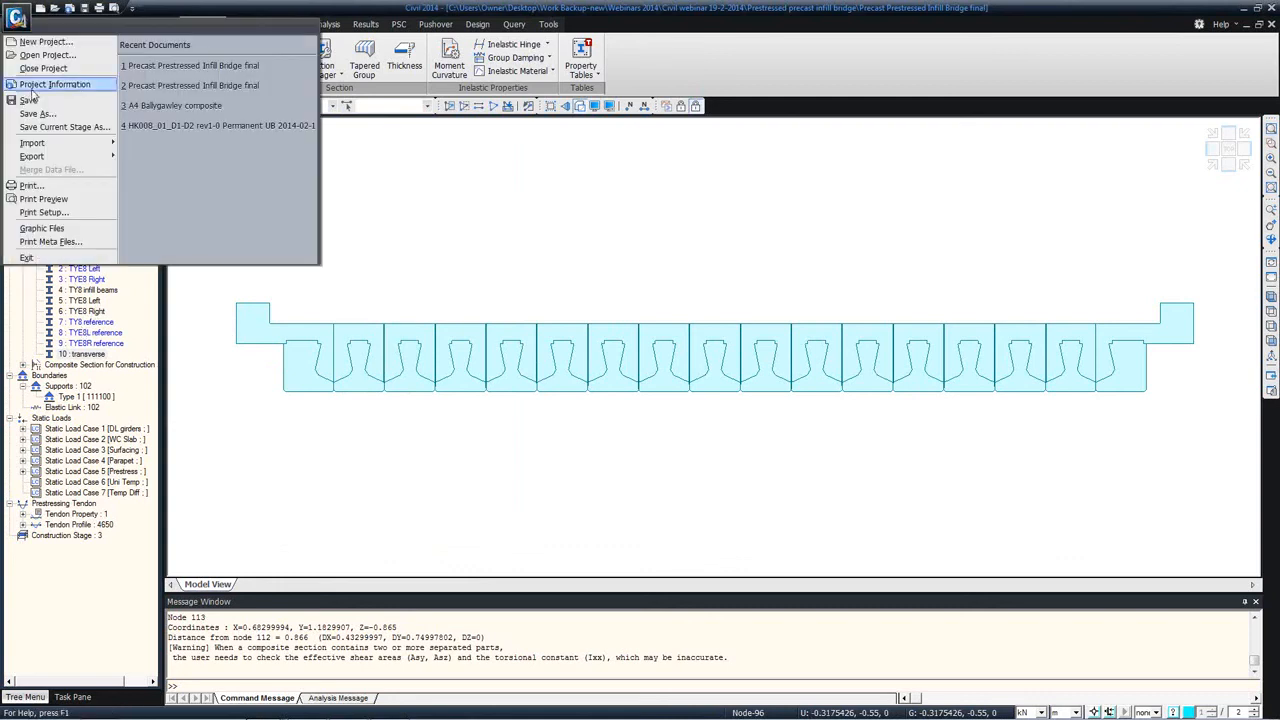
left_click(45, 114)
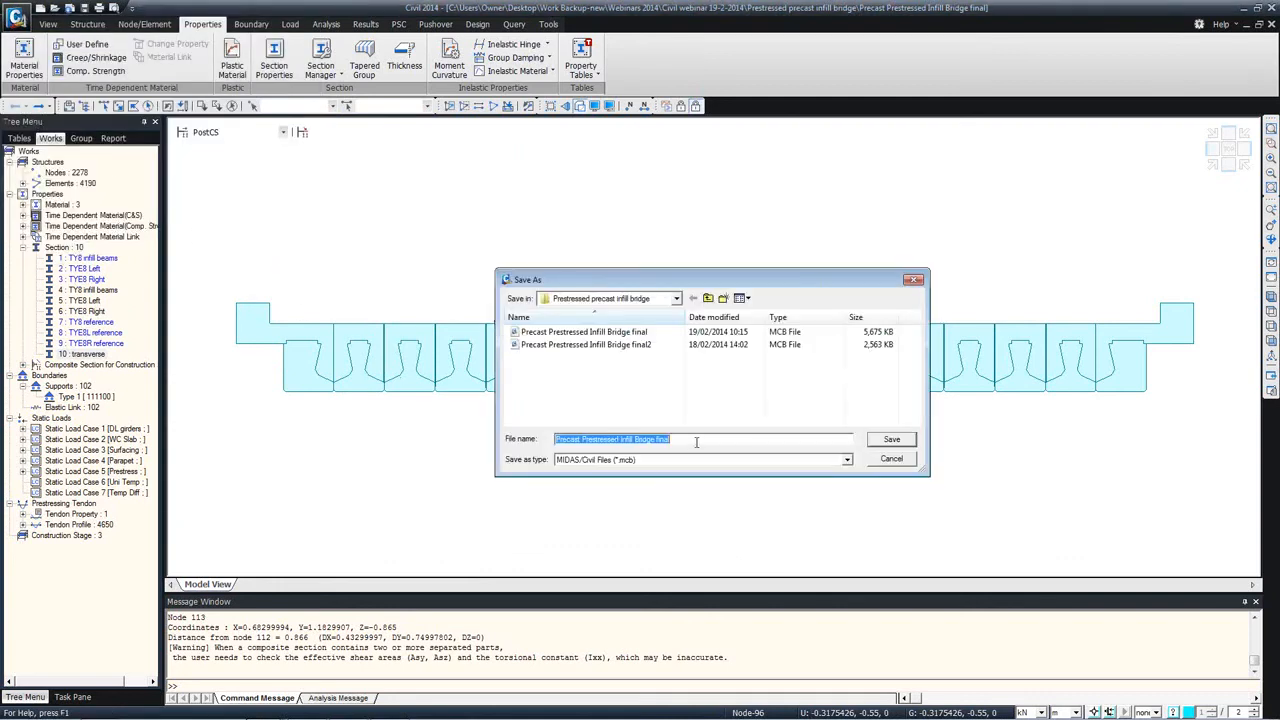
type("123")
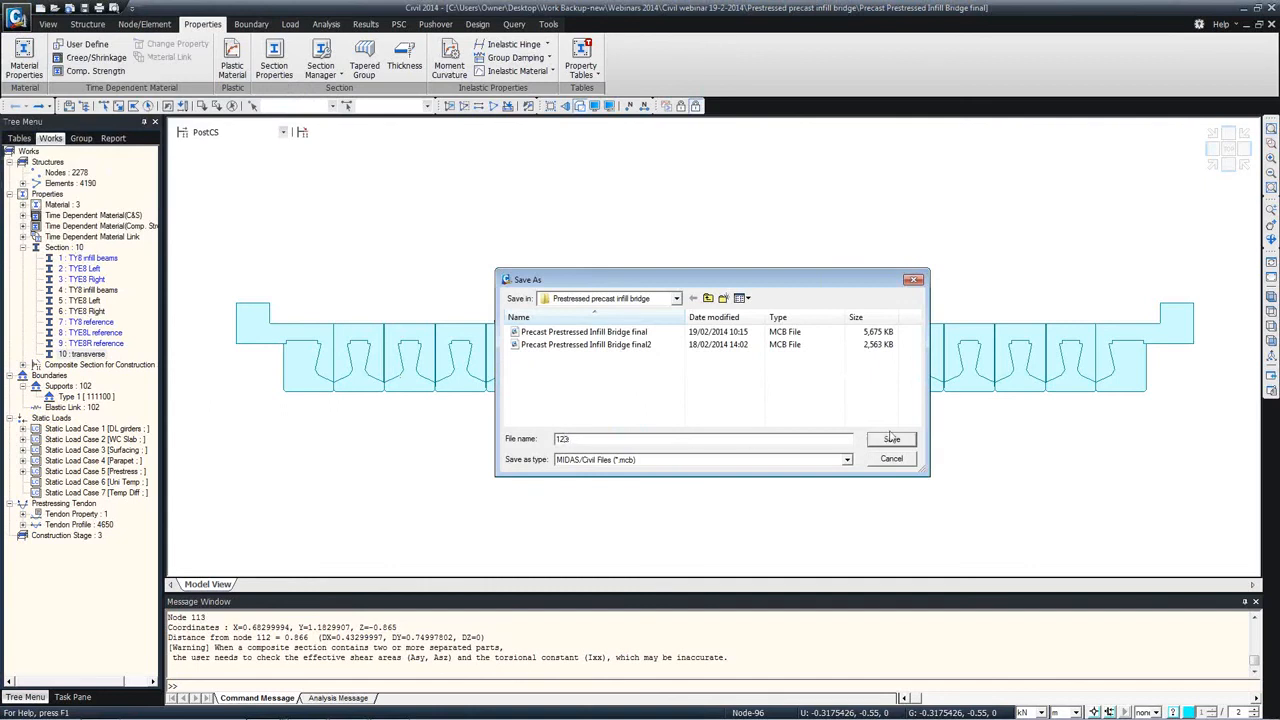
left_click(891, 440)
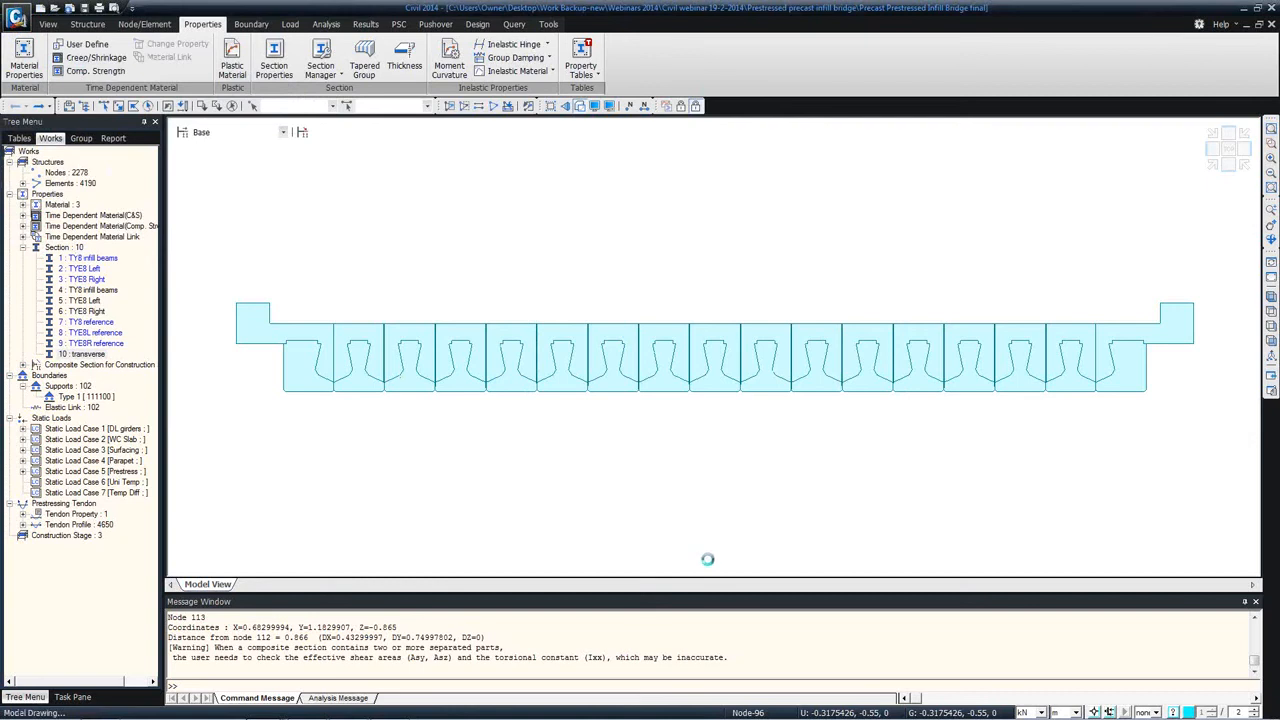
Step: Switch to PowerPoint, start the slide show from the current slide and advance to the Prestressed Precast Infill Bridge slide
mouse_move(516, 716)
left_click(390, 707)
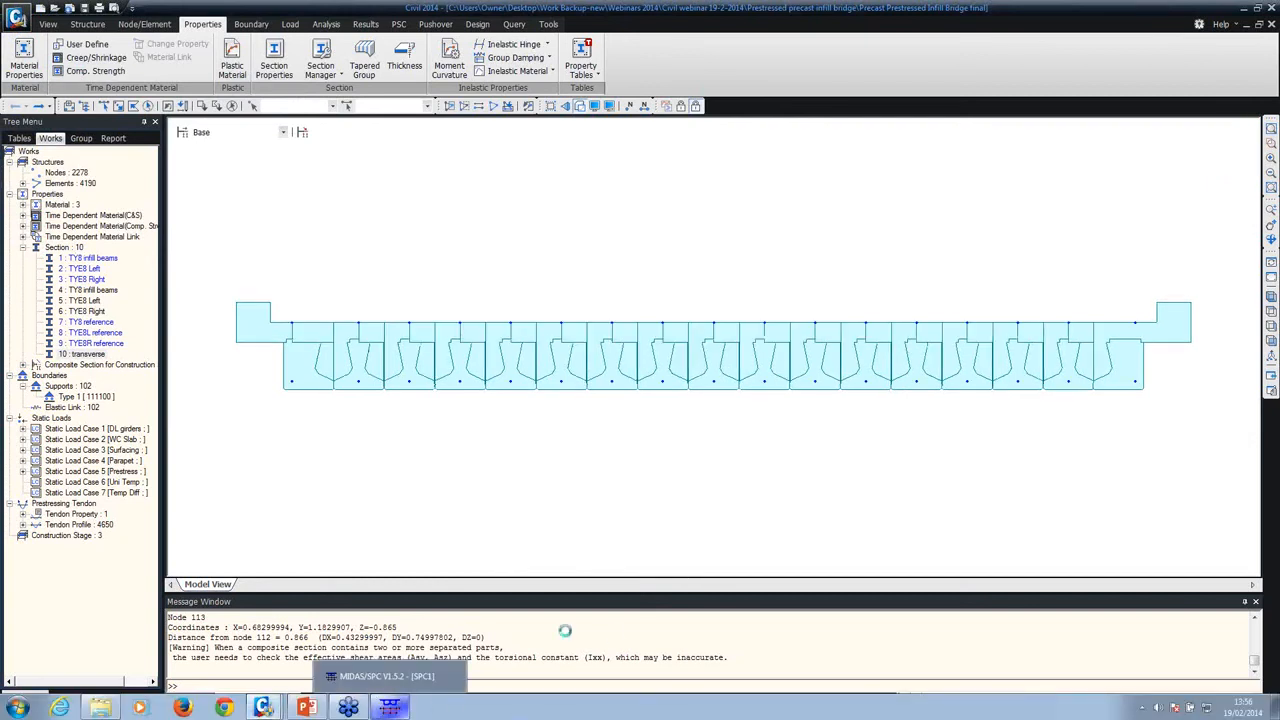
left_click(307, 707)
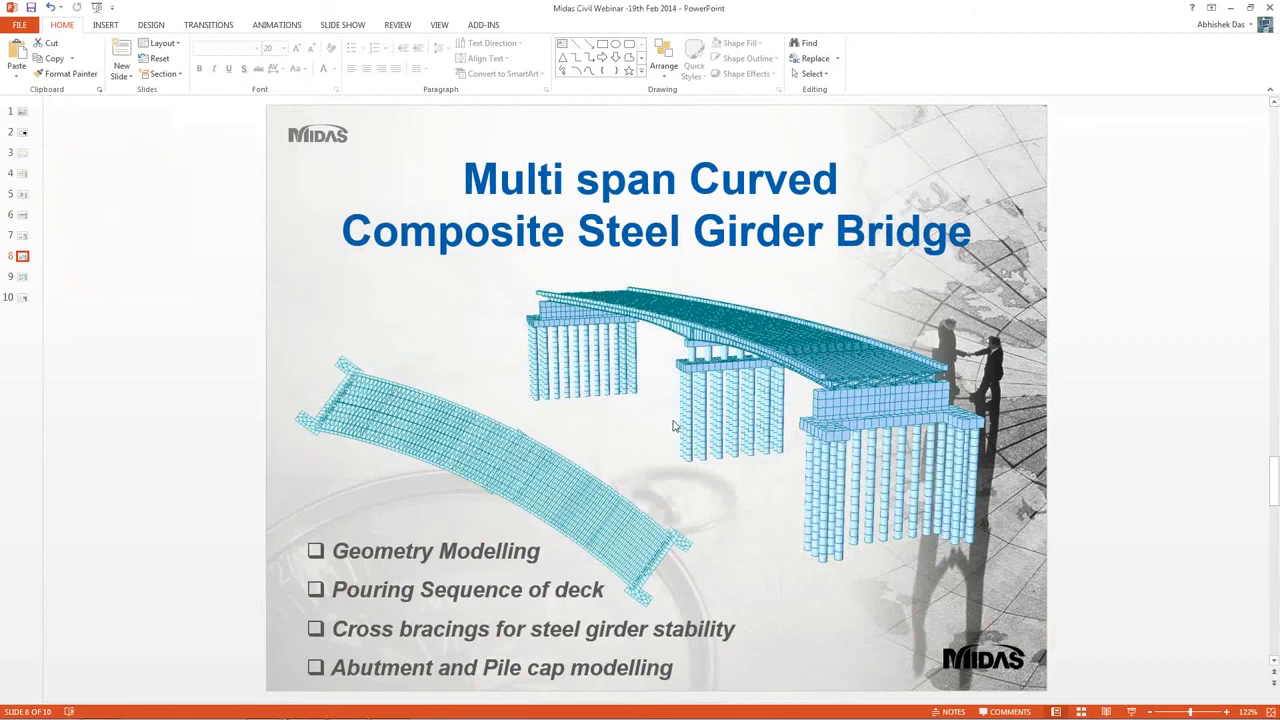
key("shift+F5")
key("Right")
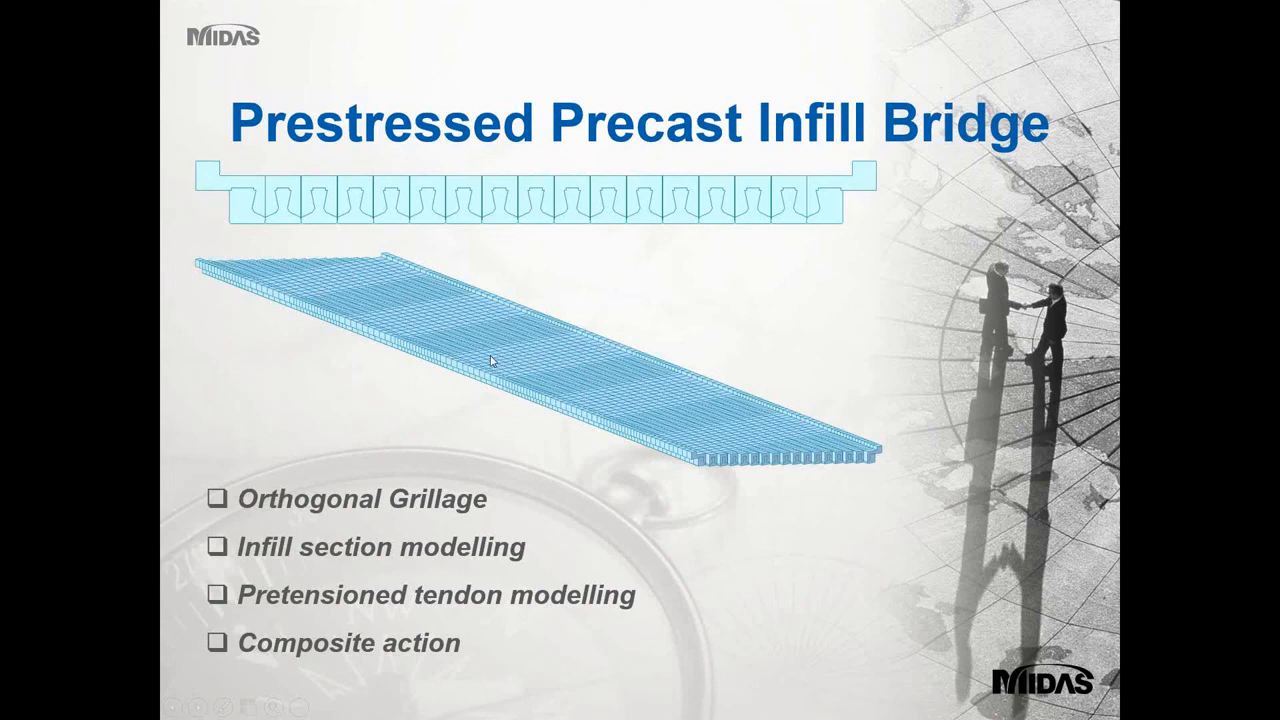
Step: Leave the slide show, switch to the Civil 2014 composite steel bridge model, and start a new project without saving its changes
key("Escape")
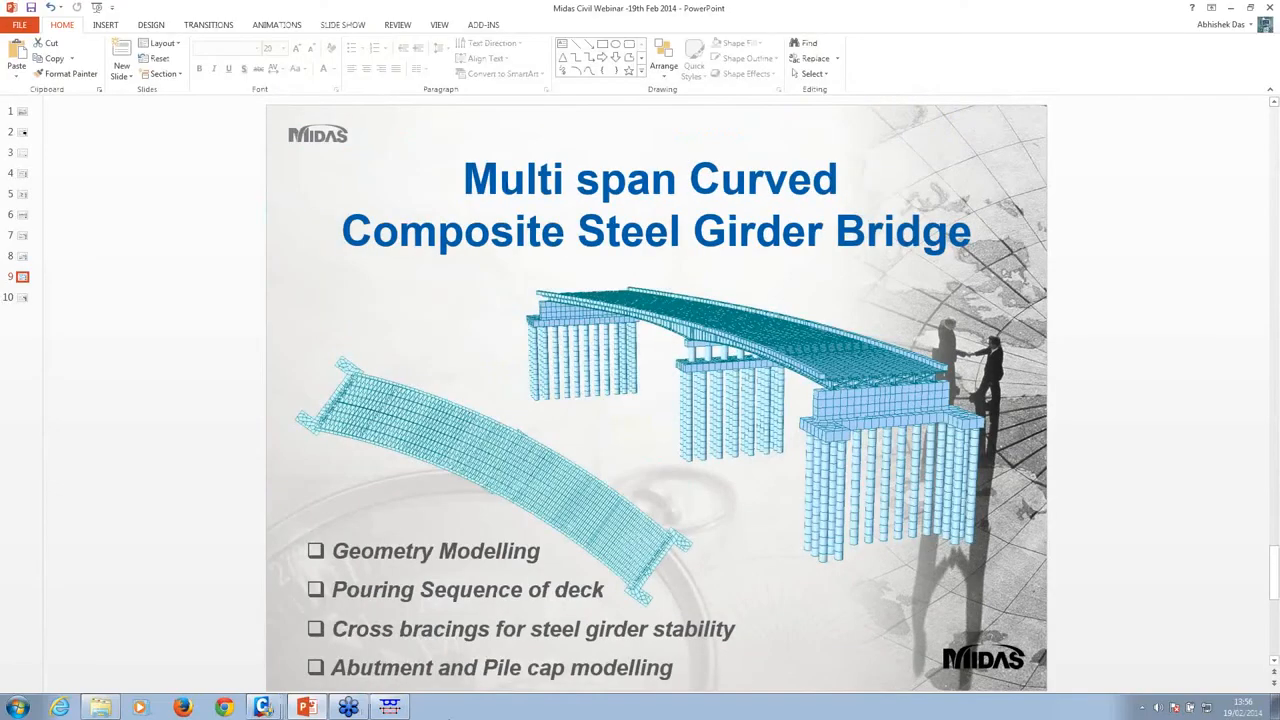
mouse_move(267, 707)
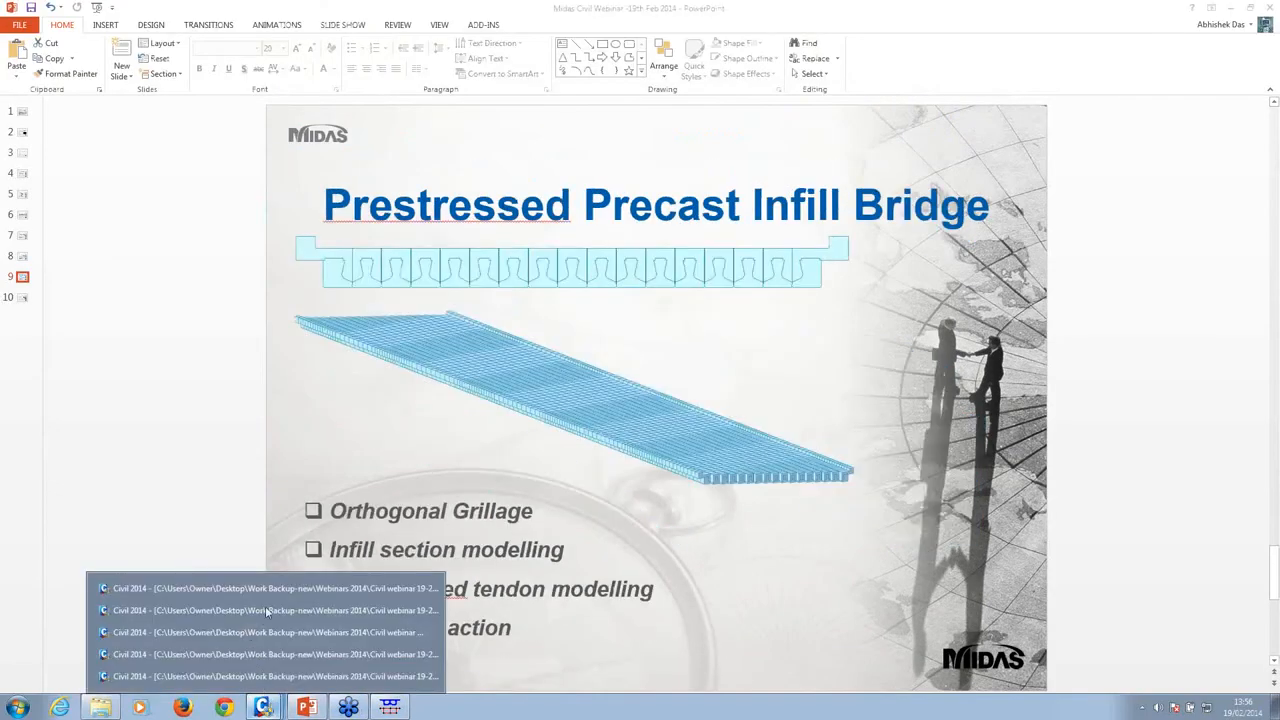
left_click(283, 656)
mouse_move(258, 712)
left_click(252, 682)
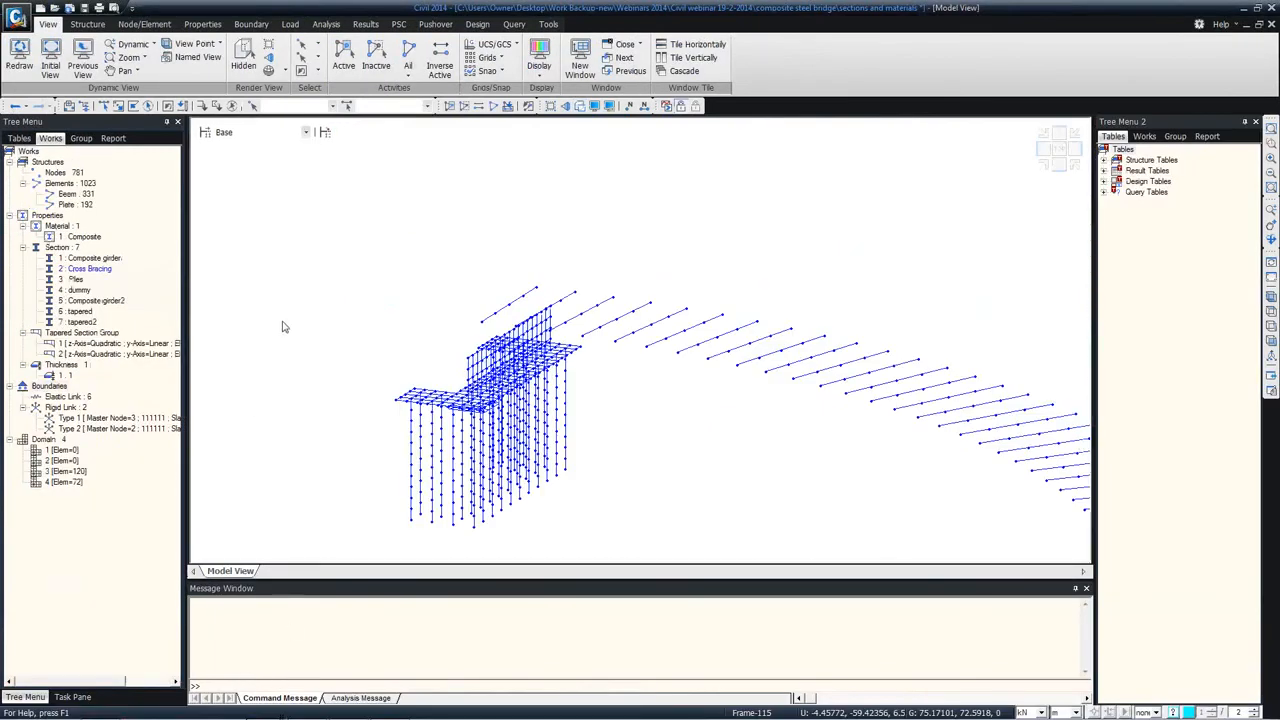
left_click(40, 8)
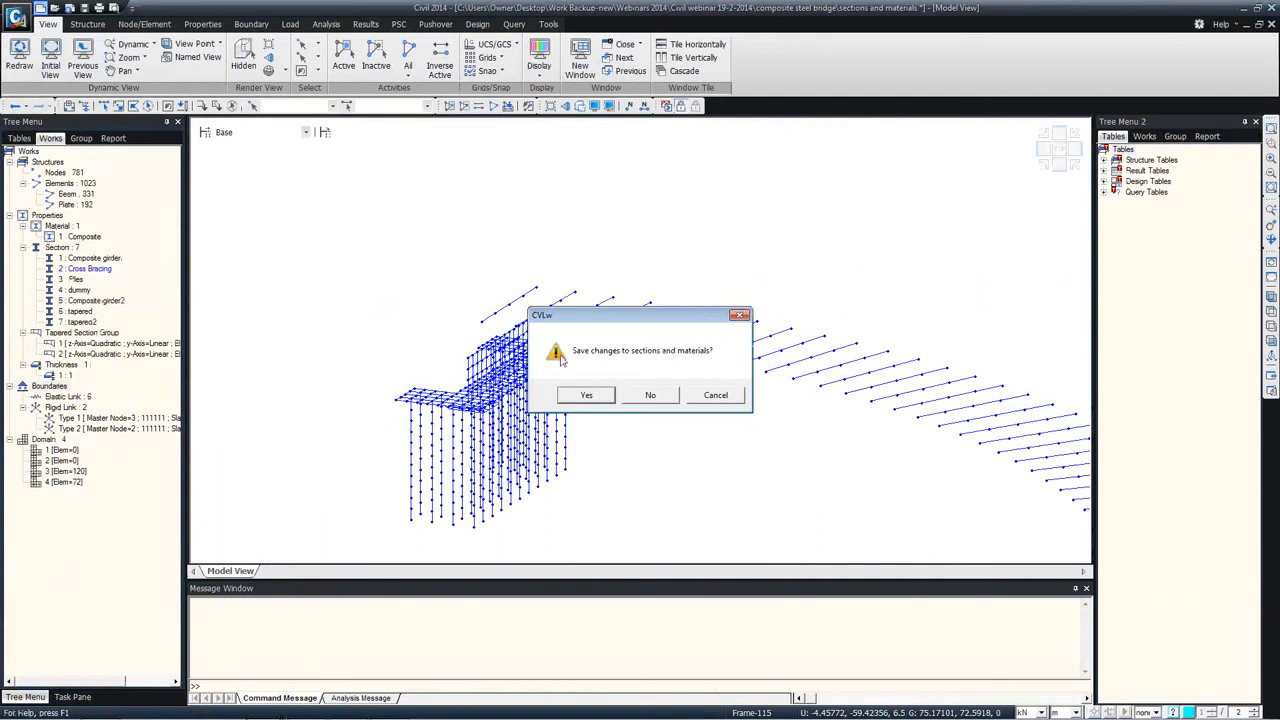
left_click(651, 391)
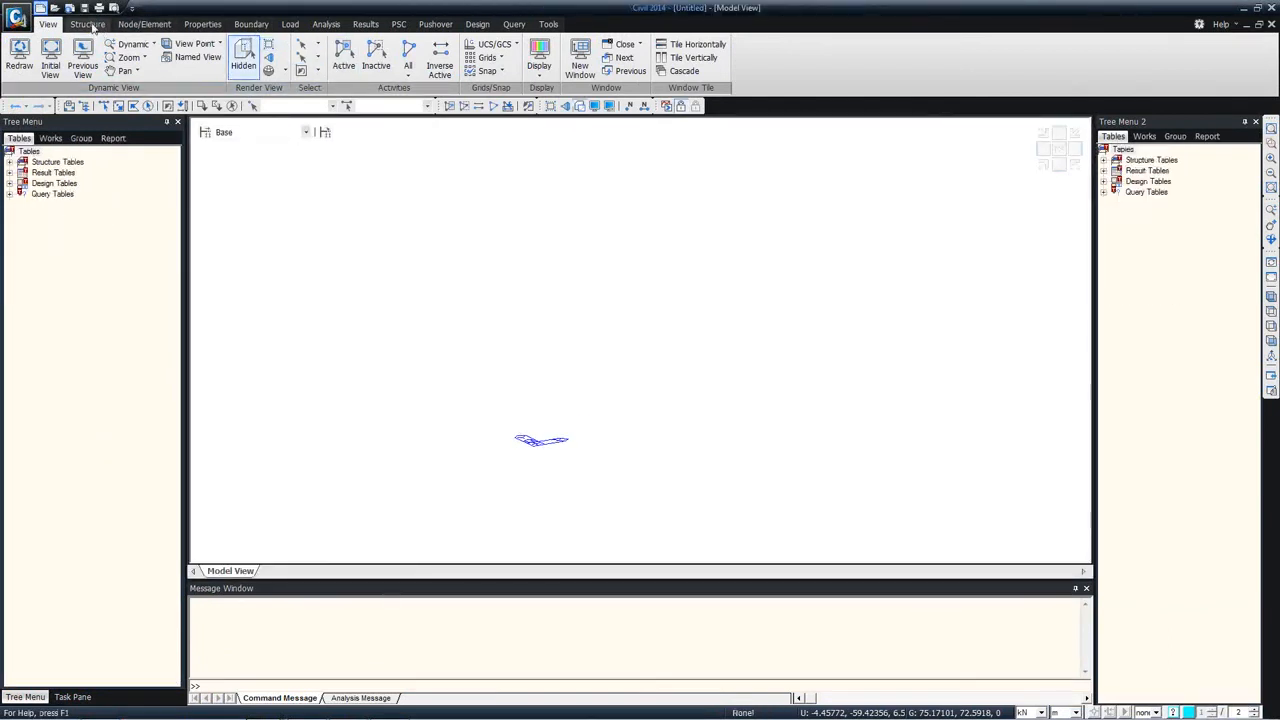
Step: Create a node at the origin, coordinates 0, 0, 0
left_click(87, 24)
left_click(162, 26)
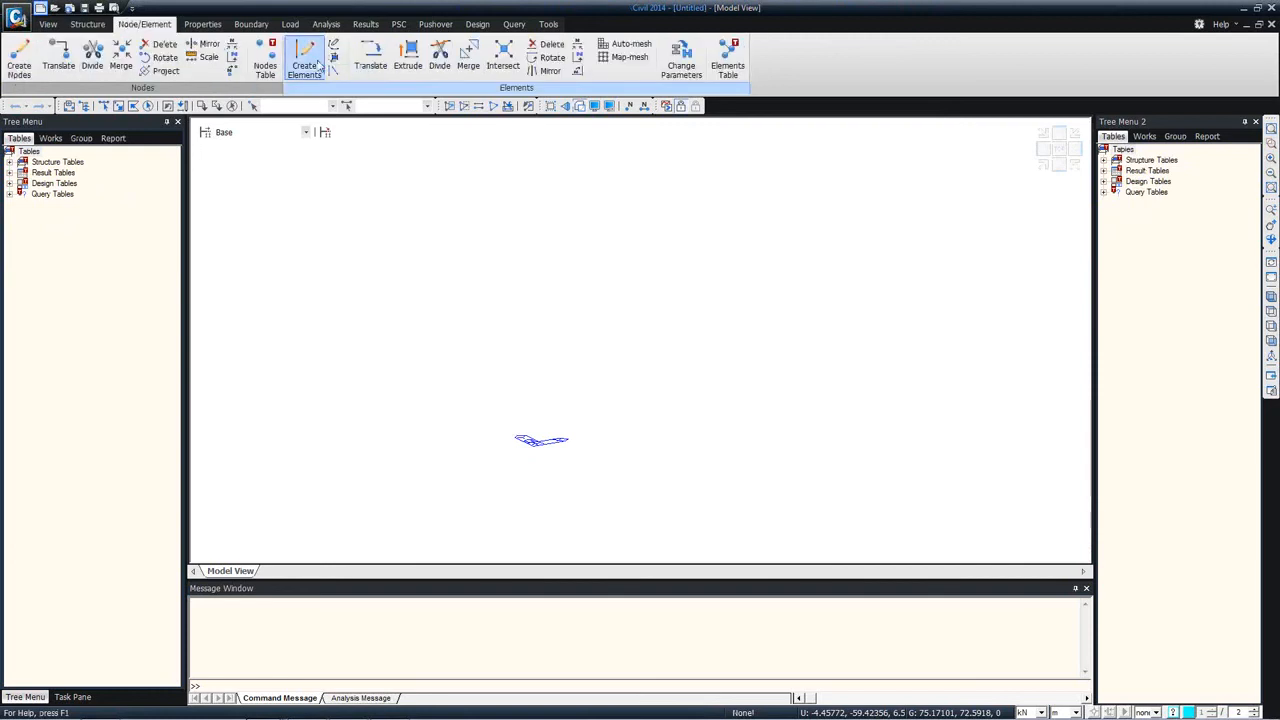
left_click(19, 62)
left_click(82, 339)
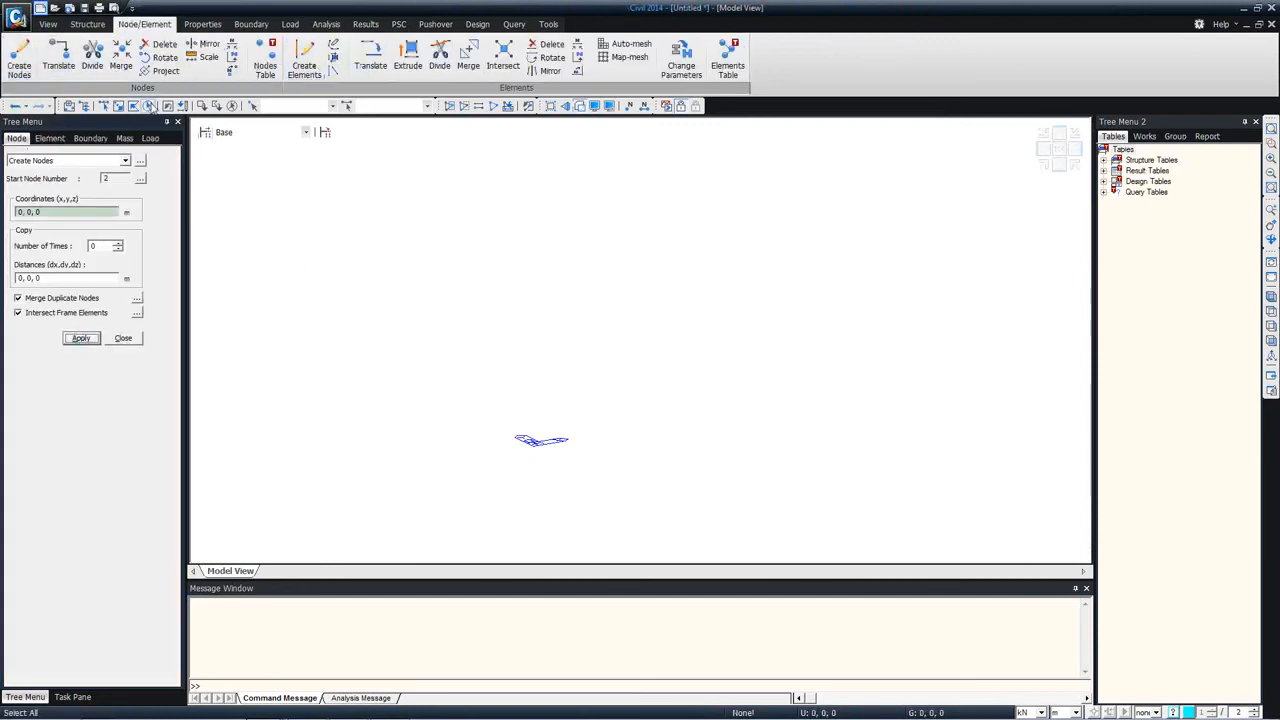
Step: Try extruding the origin node into a beam with an equal translation of 15, 0, 0 m, and undo the extrusion
left_click(410, 65)
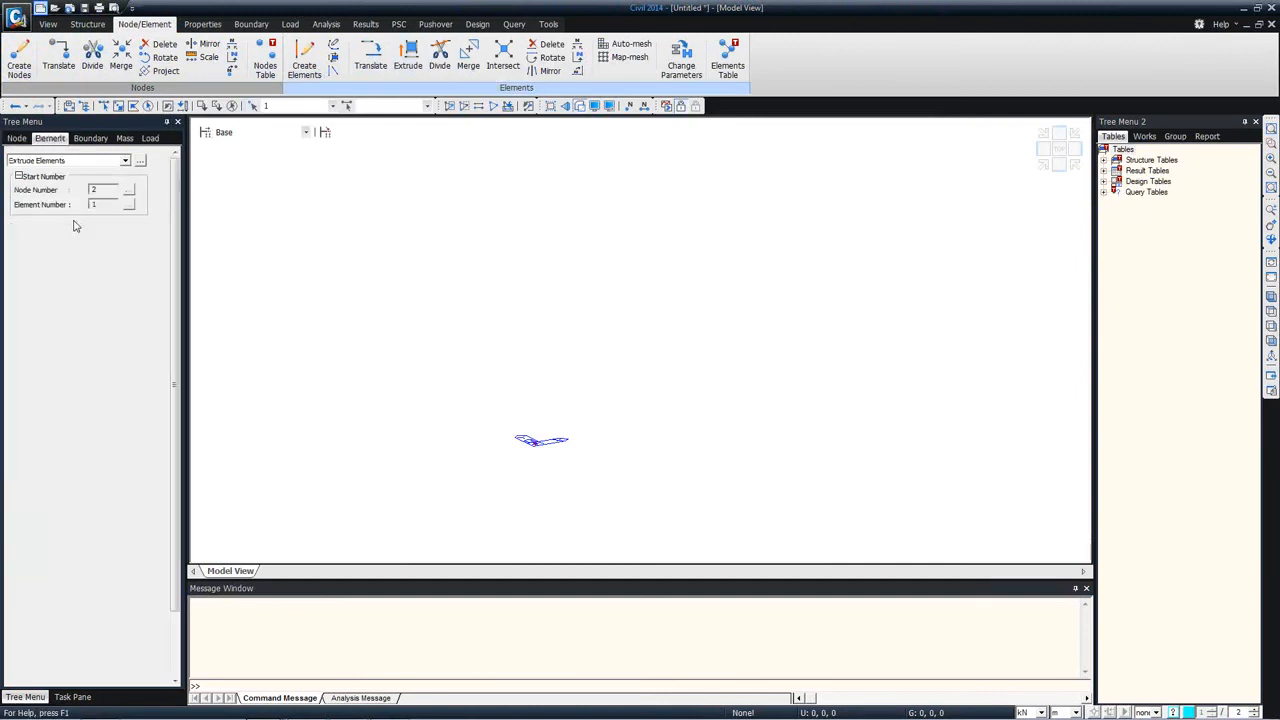
left_click(62, 492)
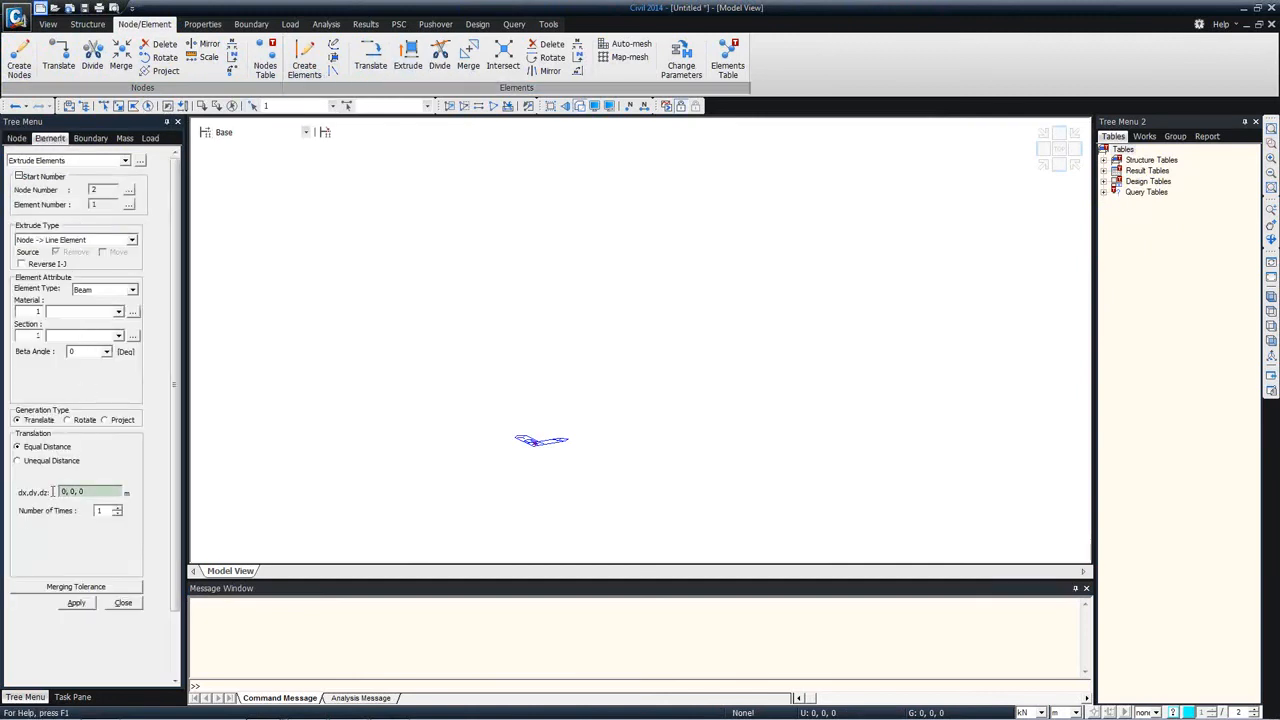
left_click(63, 491)
left_click(76, 603)
left_click(1271, 311)
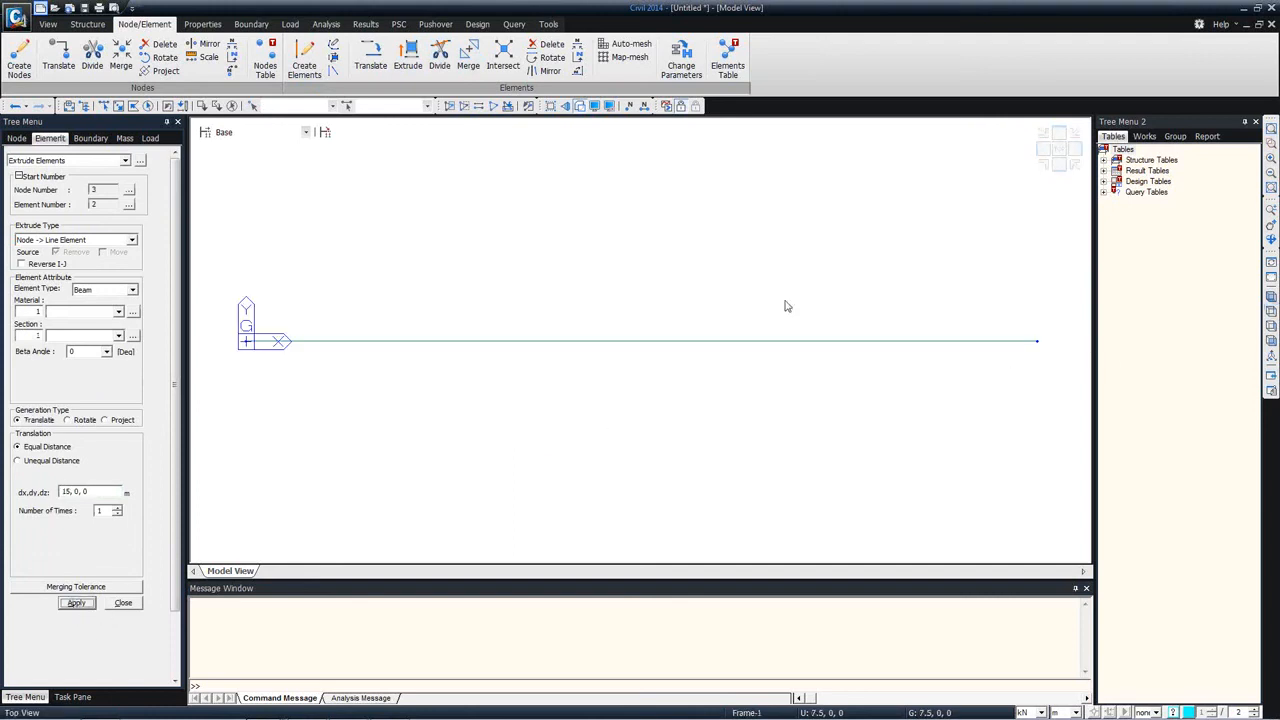
left_click(104, 106)
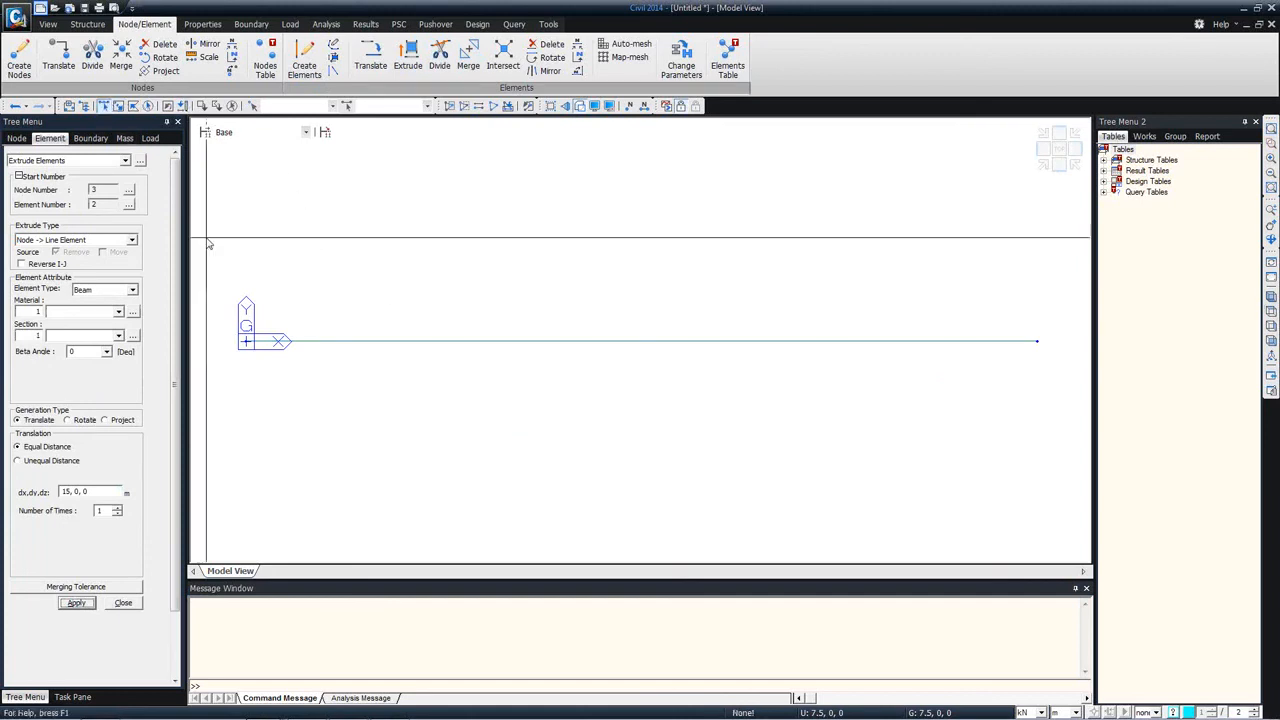
left_click_drag(222, 319, 324, 387)
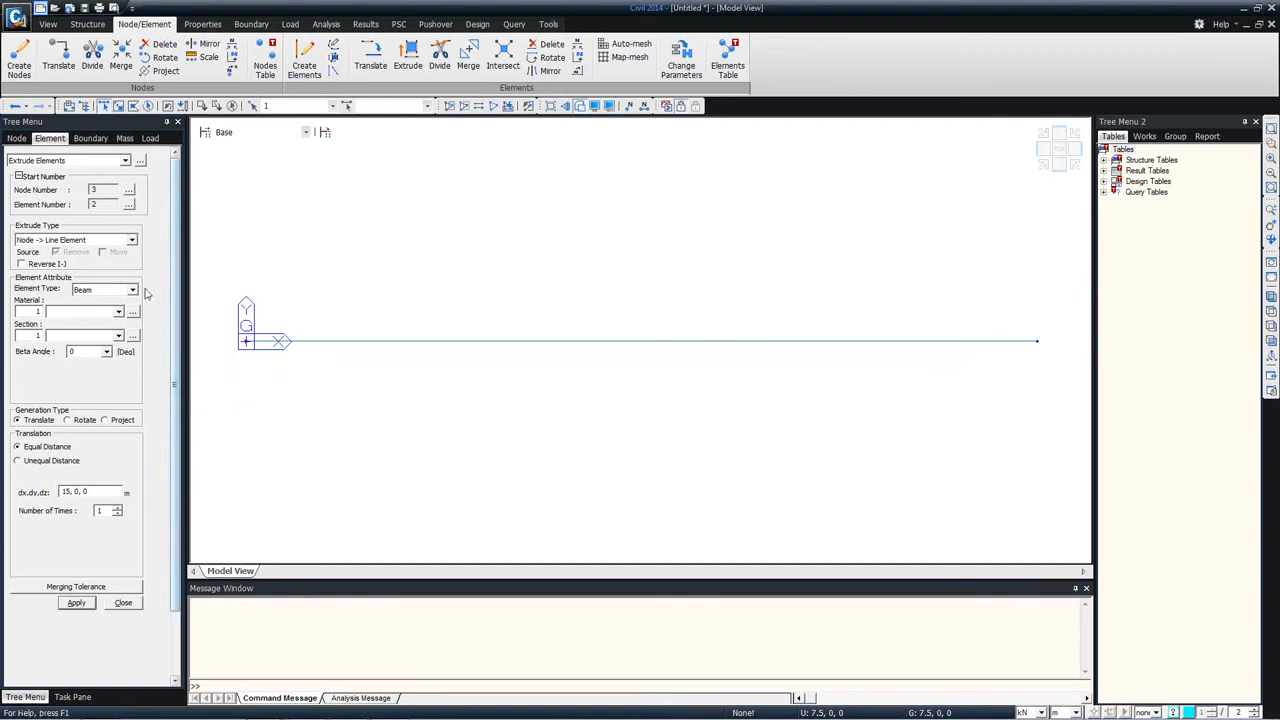
left_click(14, 105)
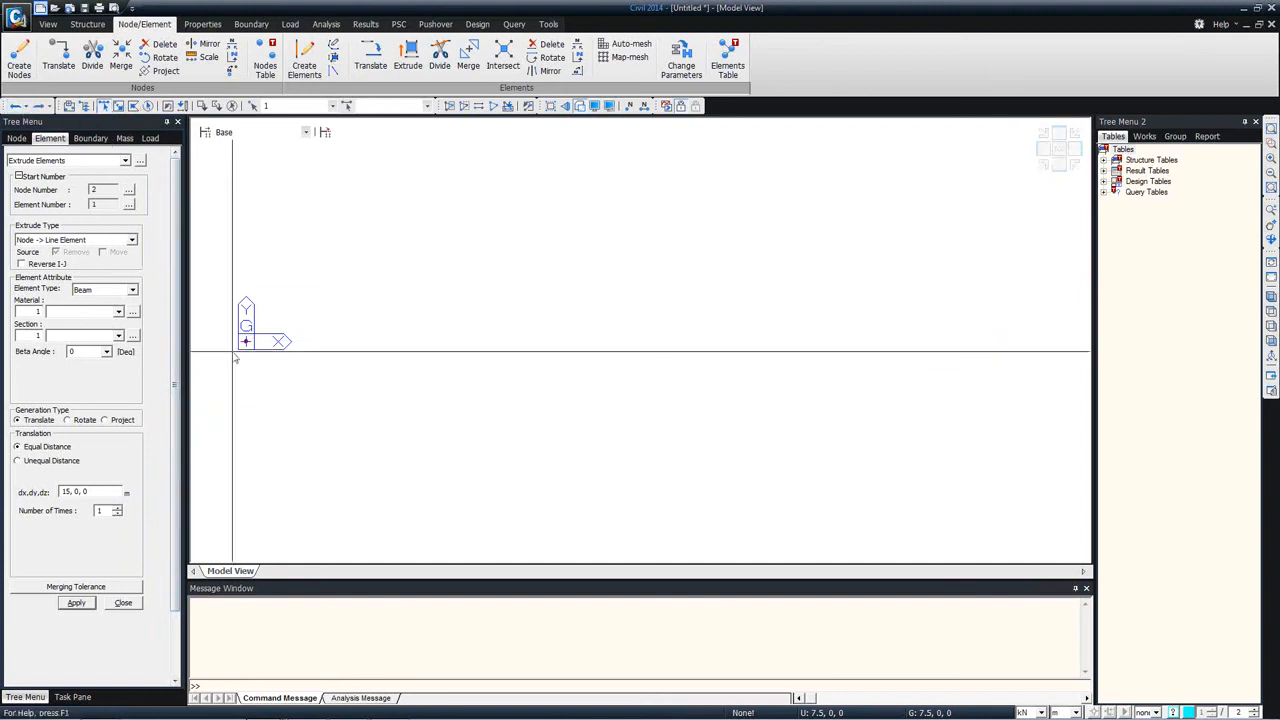
Step: Extrude the origin node into beam elements along the y axis using unequal distances of 14@3 m
left_click(58, 462)
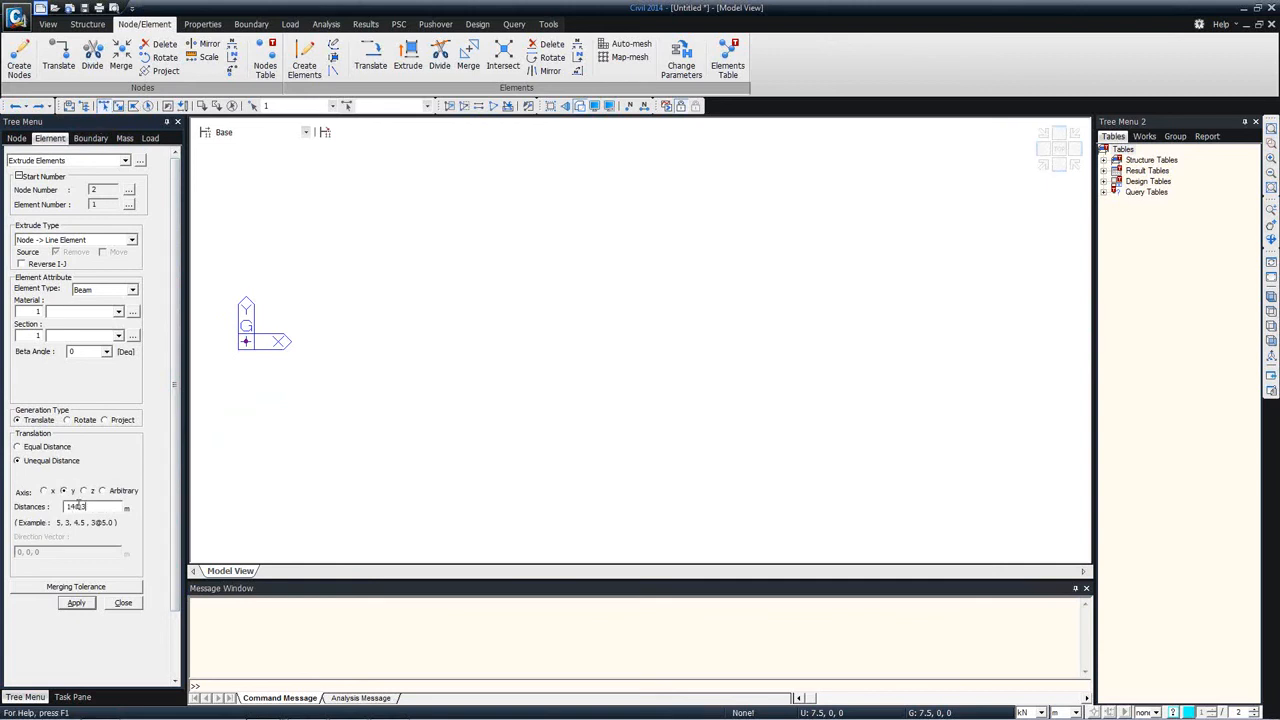
left_click(77, 603)
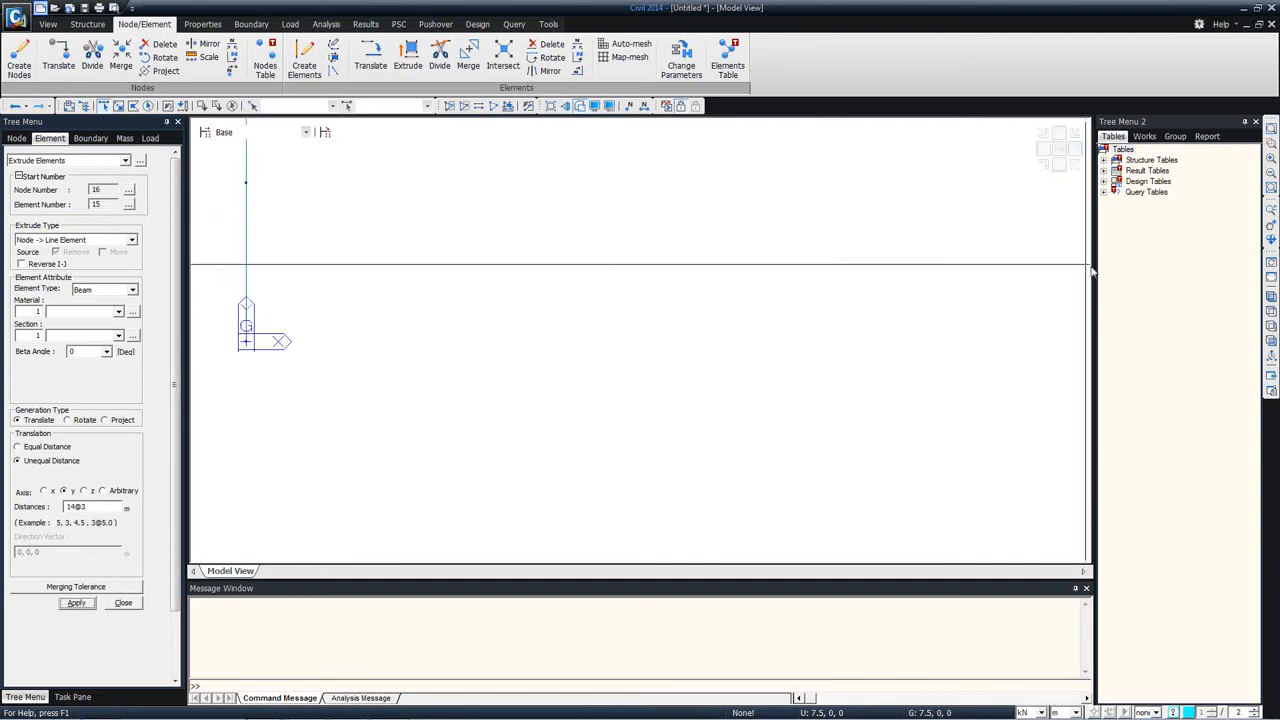
left_click(1271, 312)
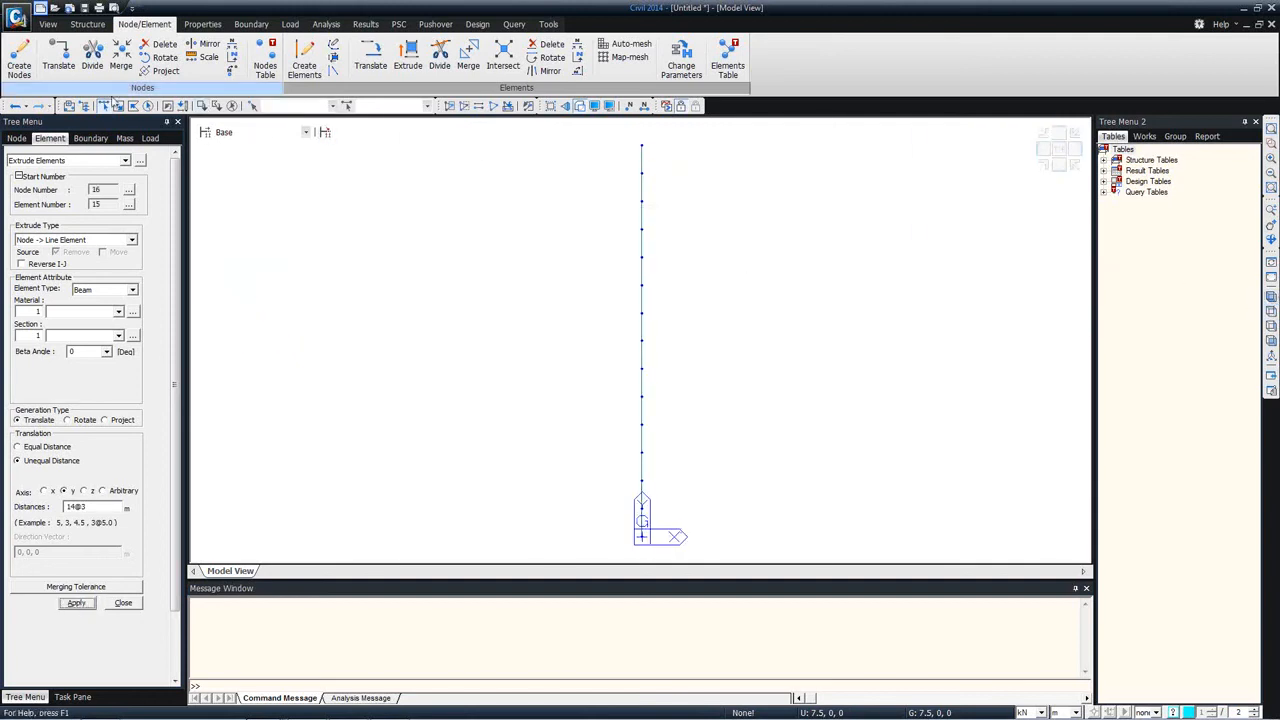
Step: Select all nodes of the line and set up a Rotate Nodes move of -30 degrees about point 0, 0, 0, intersecting frame elements
left_click_drag(587, 138, 750, 560)
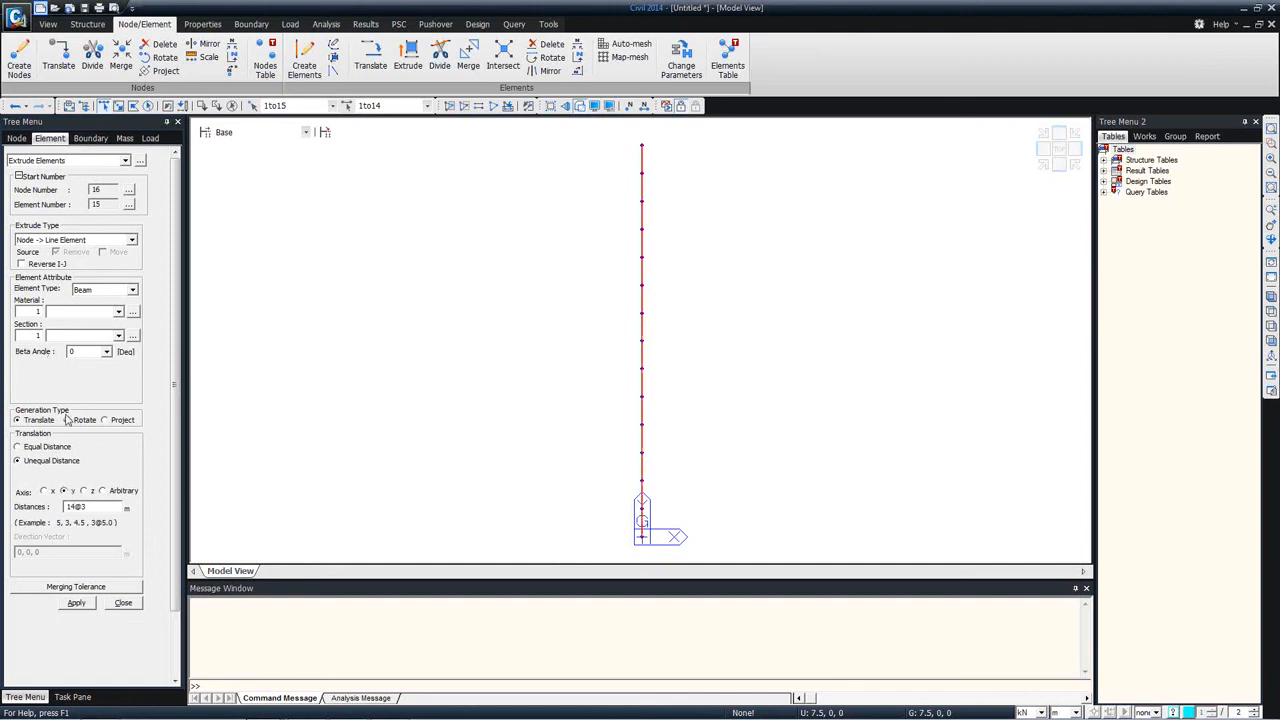
left_click(17, 138)
left_click(65, 160)
left_click(40, 193)
key("Tab")
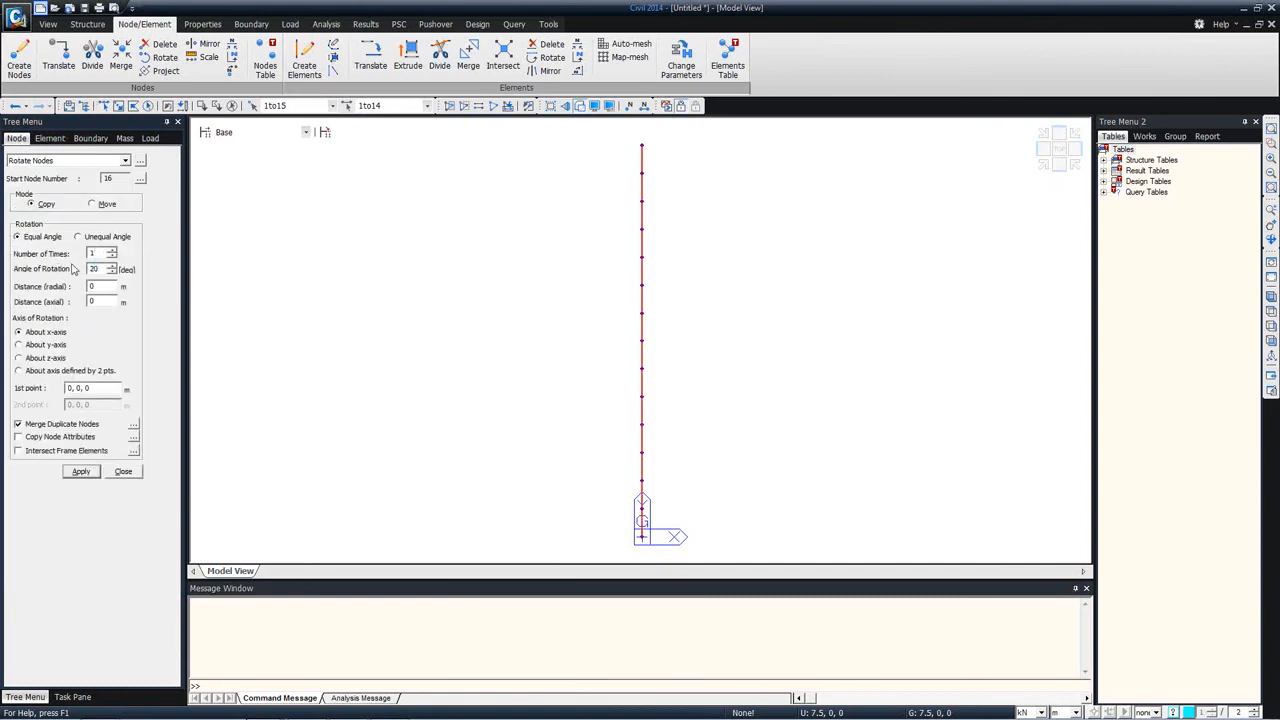
left_click_drag(105, 268, 84, 269)
left_click(105, 205)
left_click(92, 388)
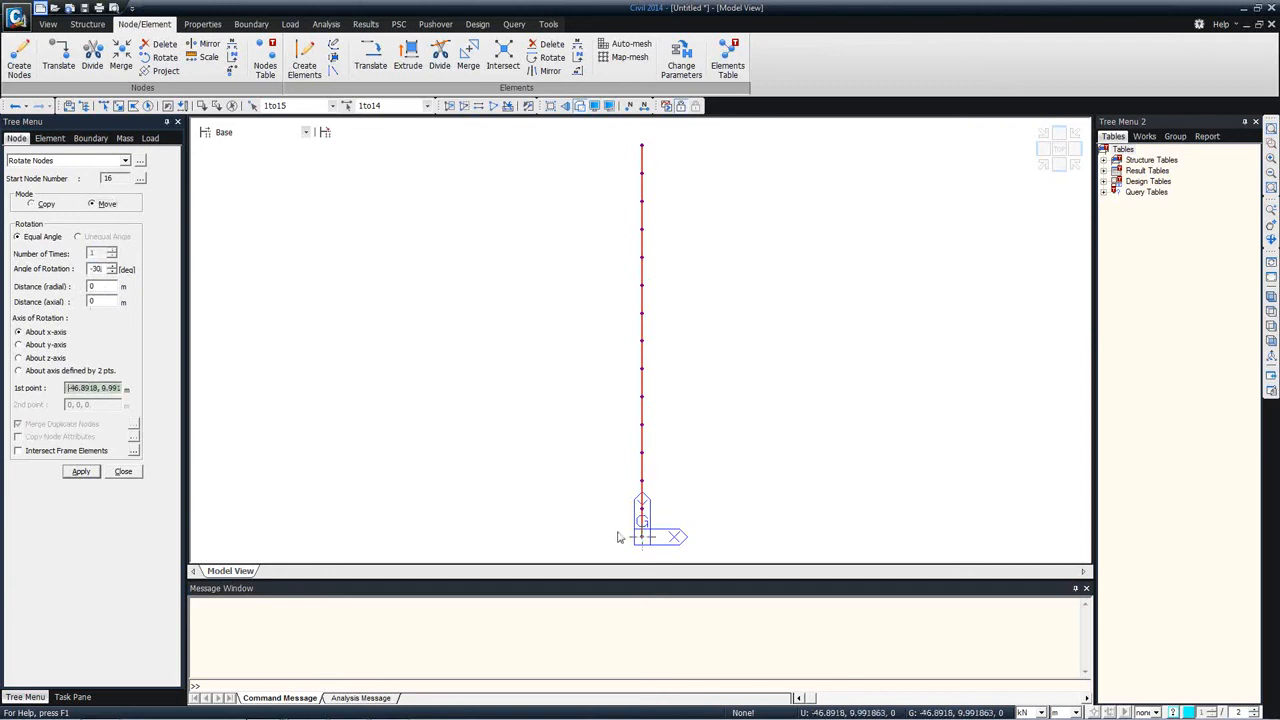
left_click(66, 451)
Step: Try the rotation about the x-axis, undo it, and rotate the whole line of nodes about the z-axis instead
left_click(81, 472)
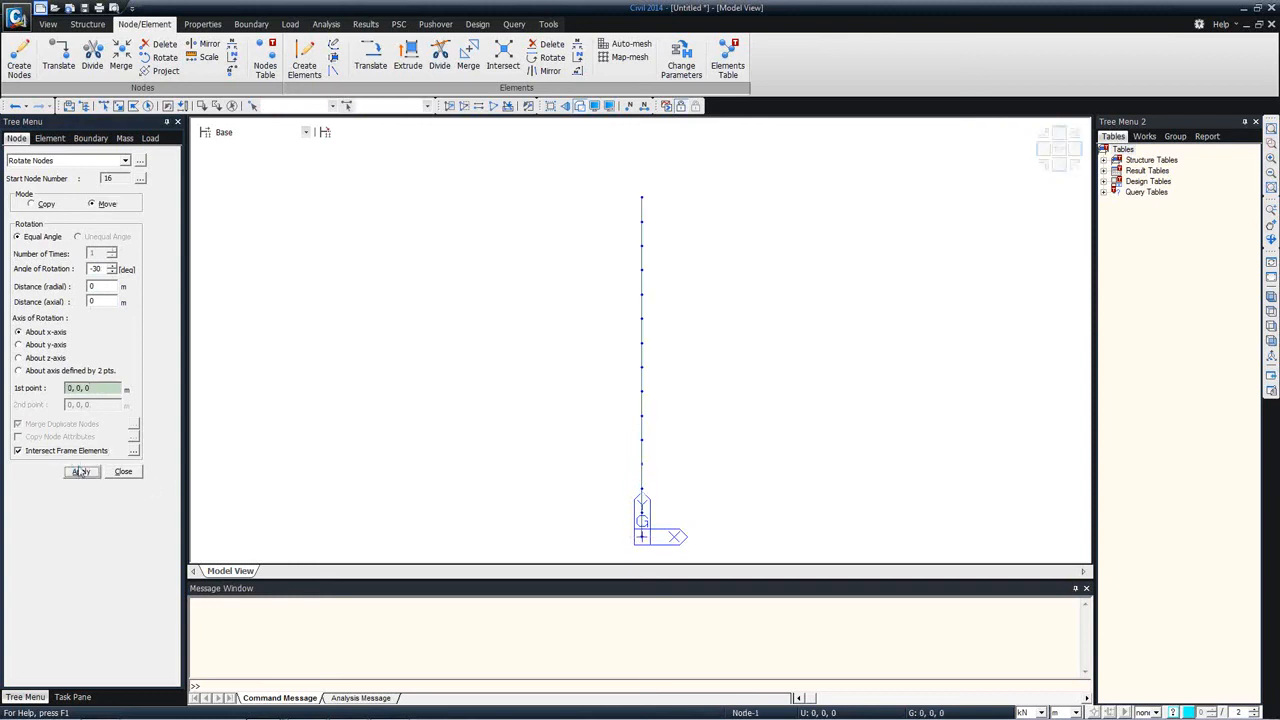
left_click(15, 105)
left_click(147, 106)
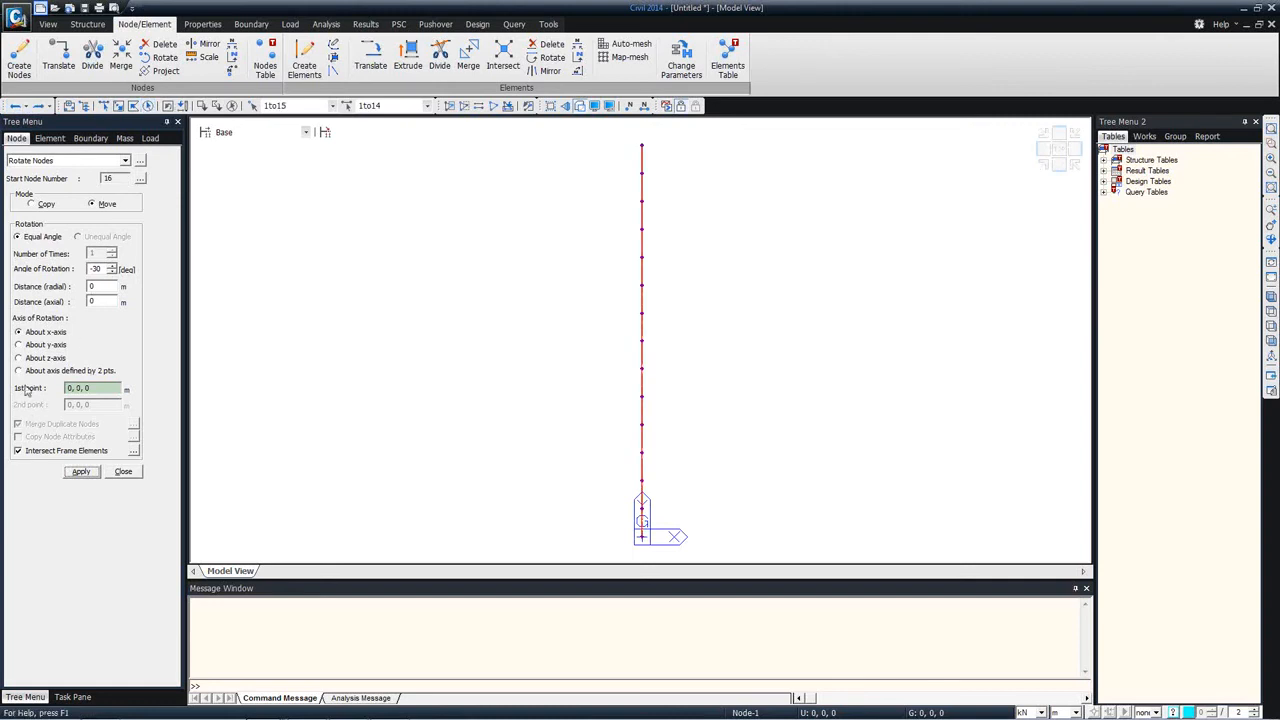
left_click(18, 357)
left_click(78, 473)
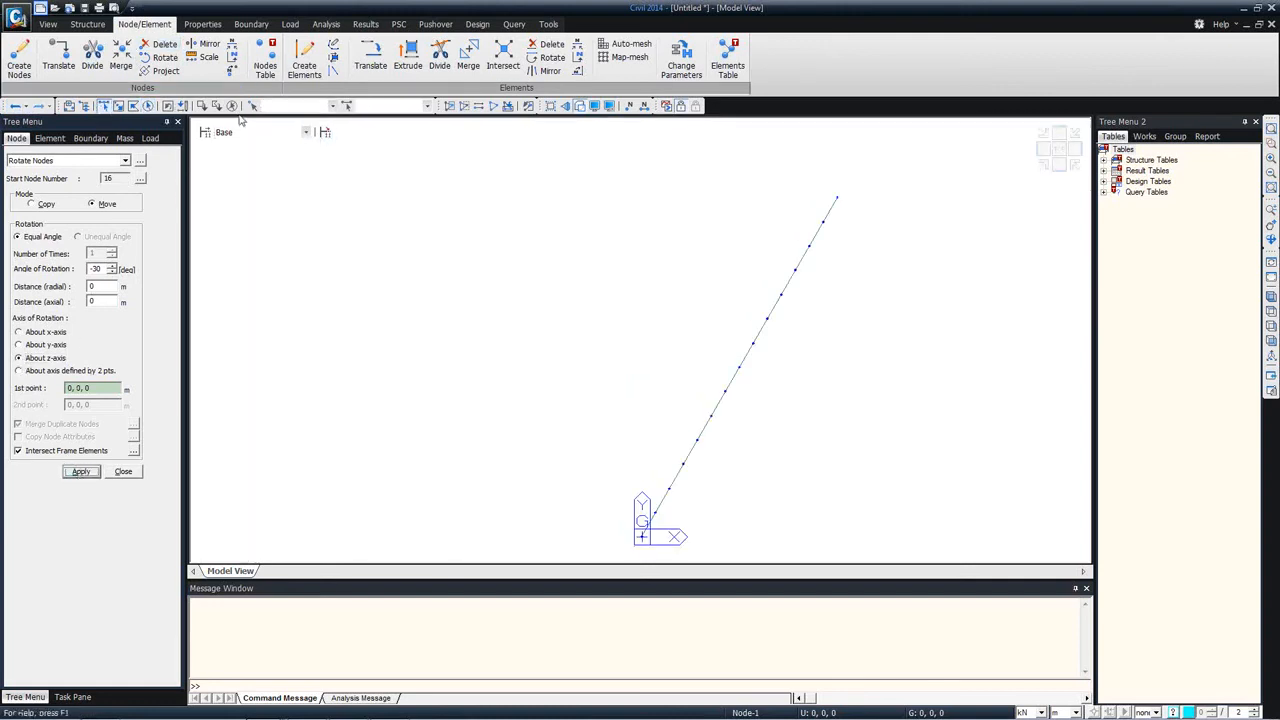
Step: Try extruding all nodes of the skewed line by an equal distance of 15, 0, 0 m, and undo the extrusion
left_click(147, 106)
left_click(49, 138)
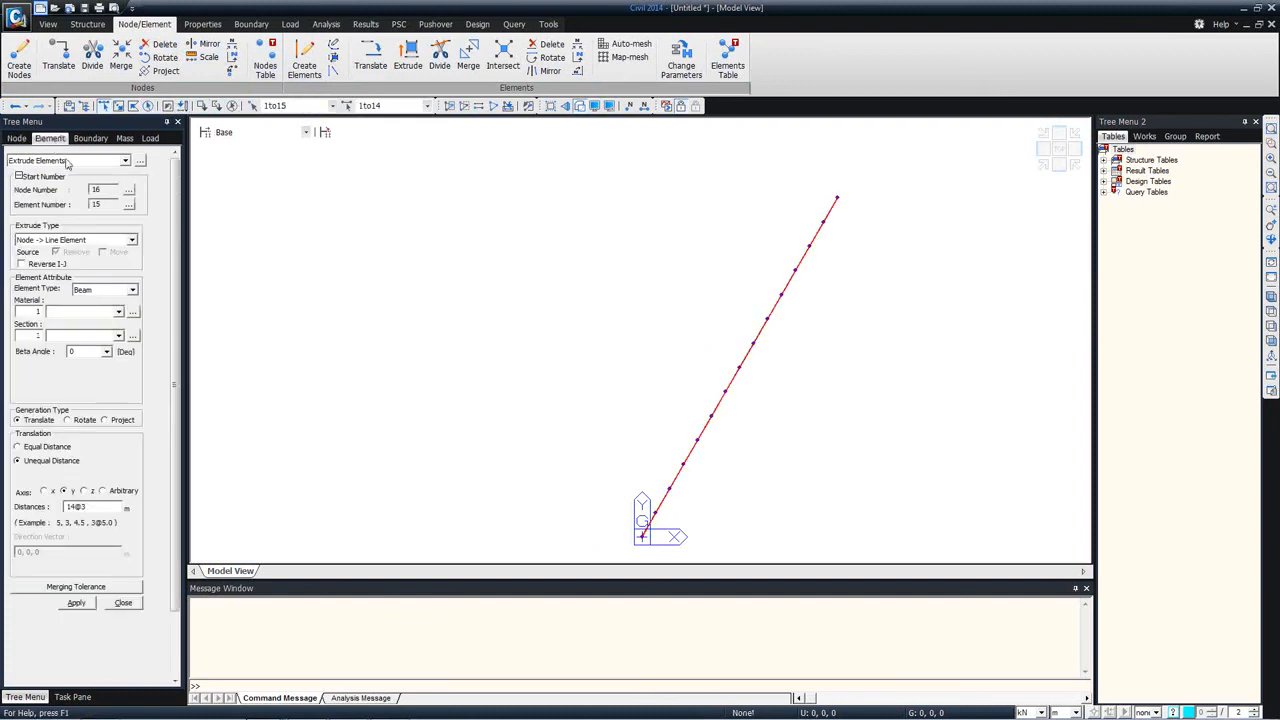
left_click(42, 455)
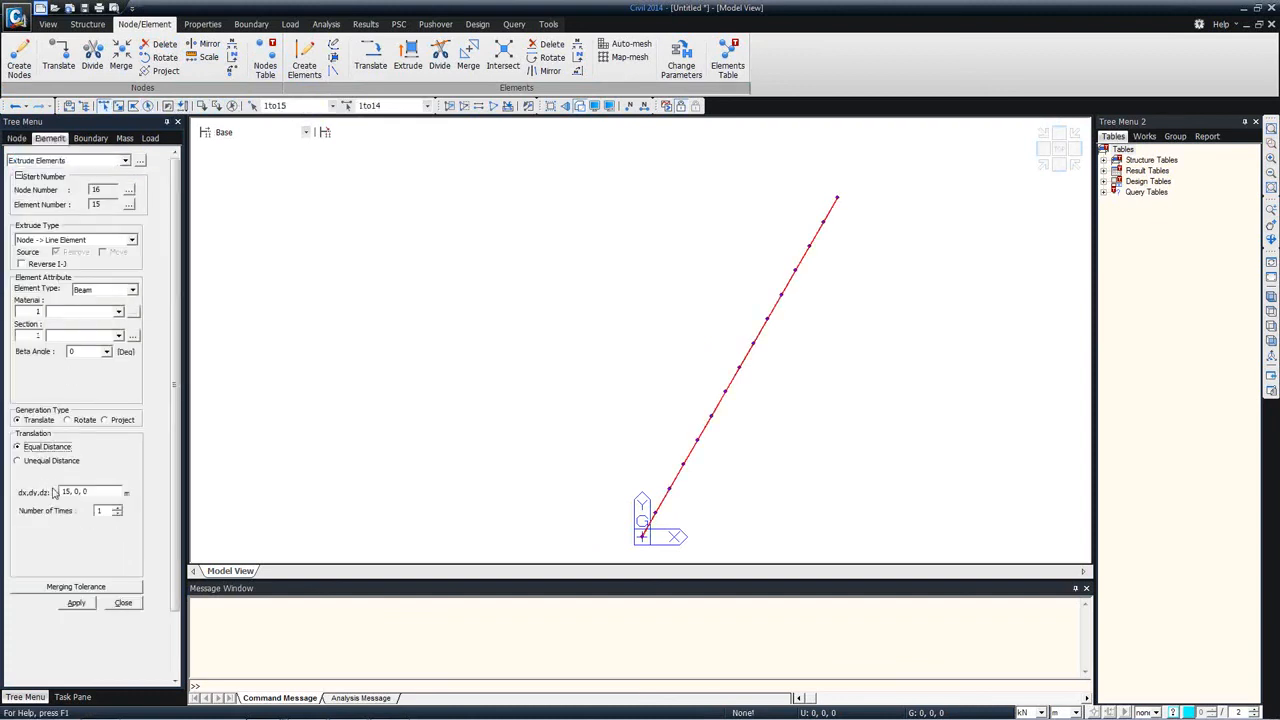
left_click(76, 603)
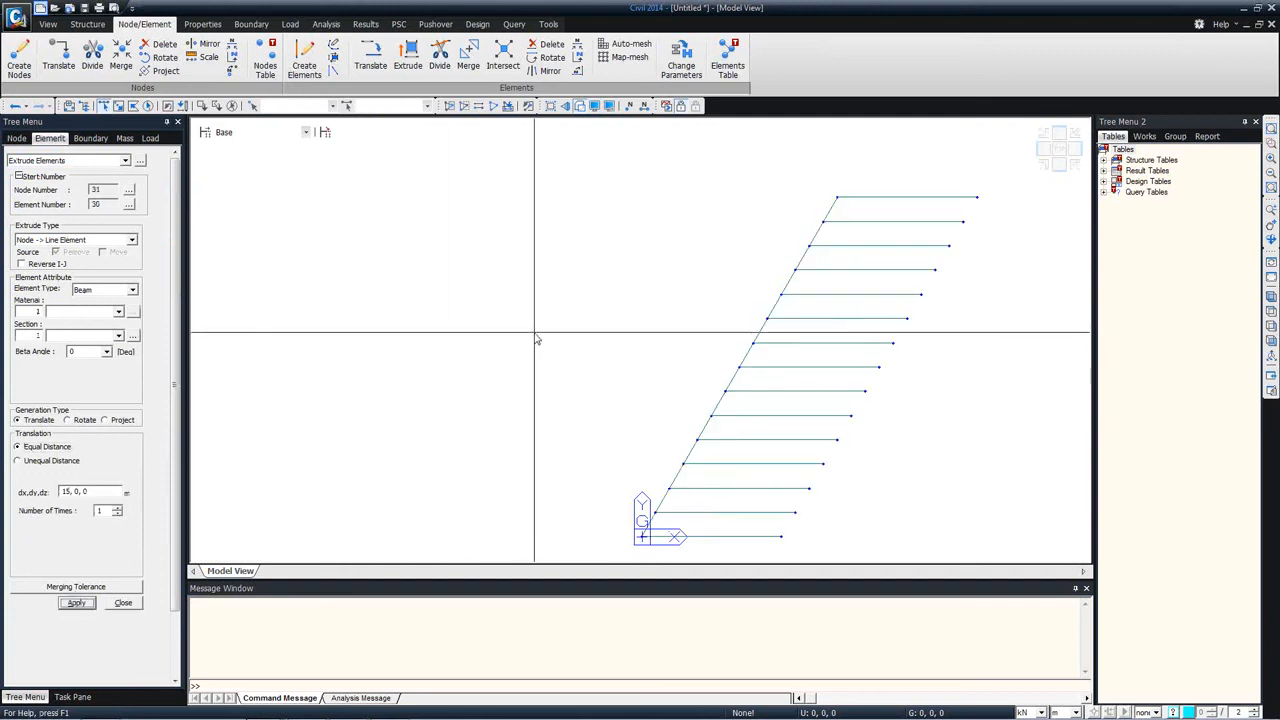
left_click(15, 105)
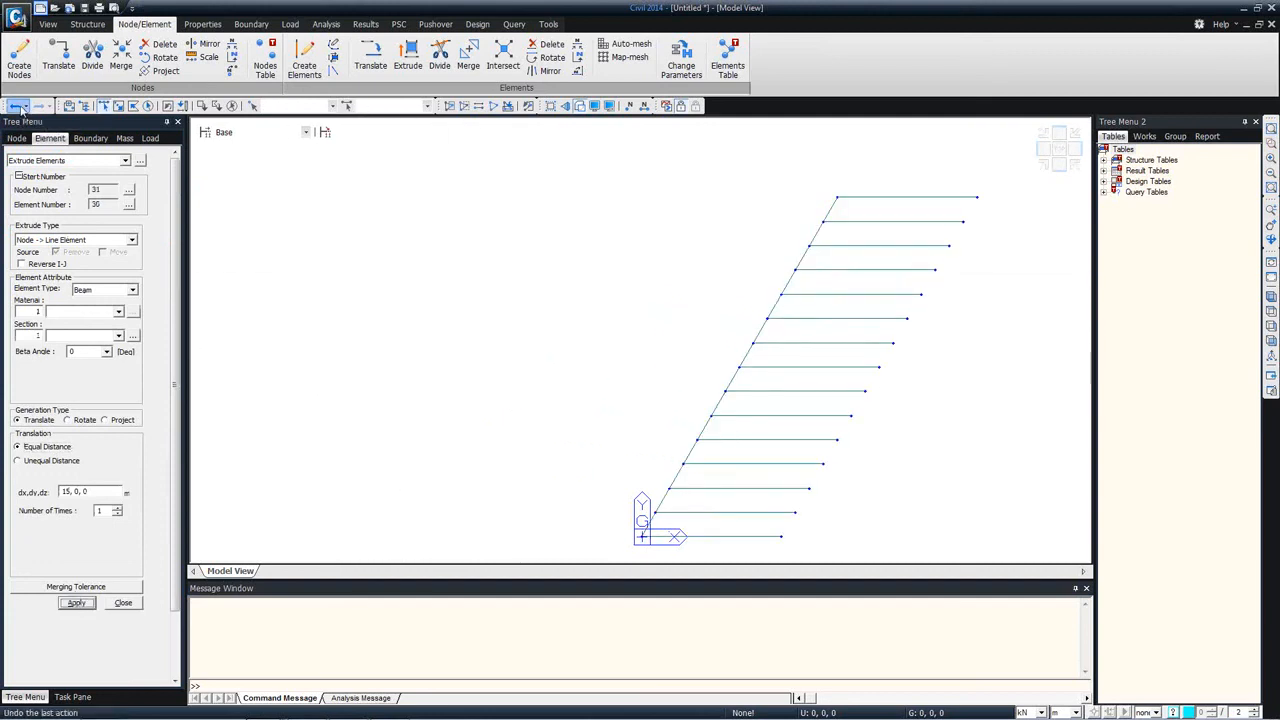
Step: Extrude all nodes of the skewed line into longitudinal beams with a translation of 30, 0, 0 m
left_click(148, 105)
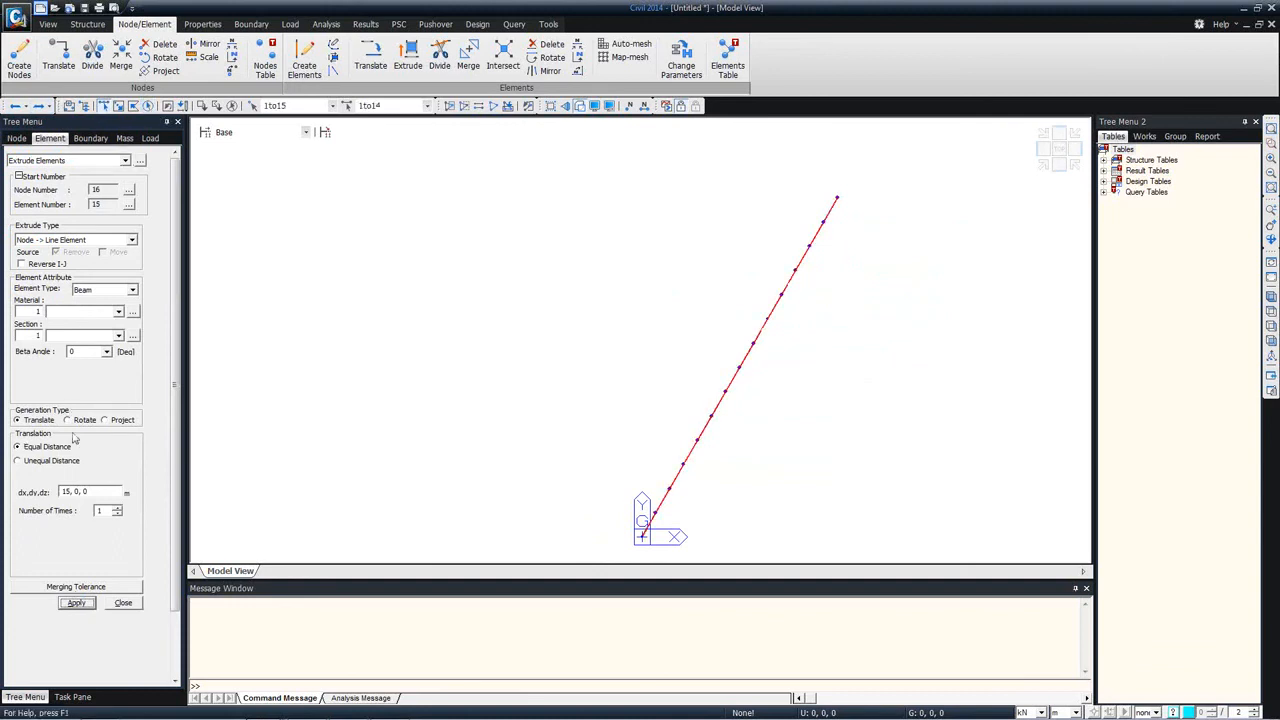
left_click(70, 492)
type("25")
left_click_drag(70, 491, 51, 491)
type("30")
left_click(76, 603)
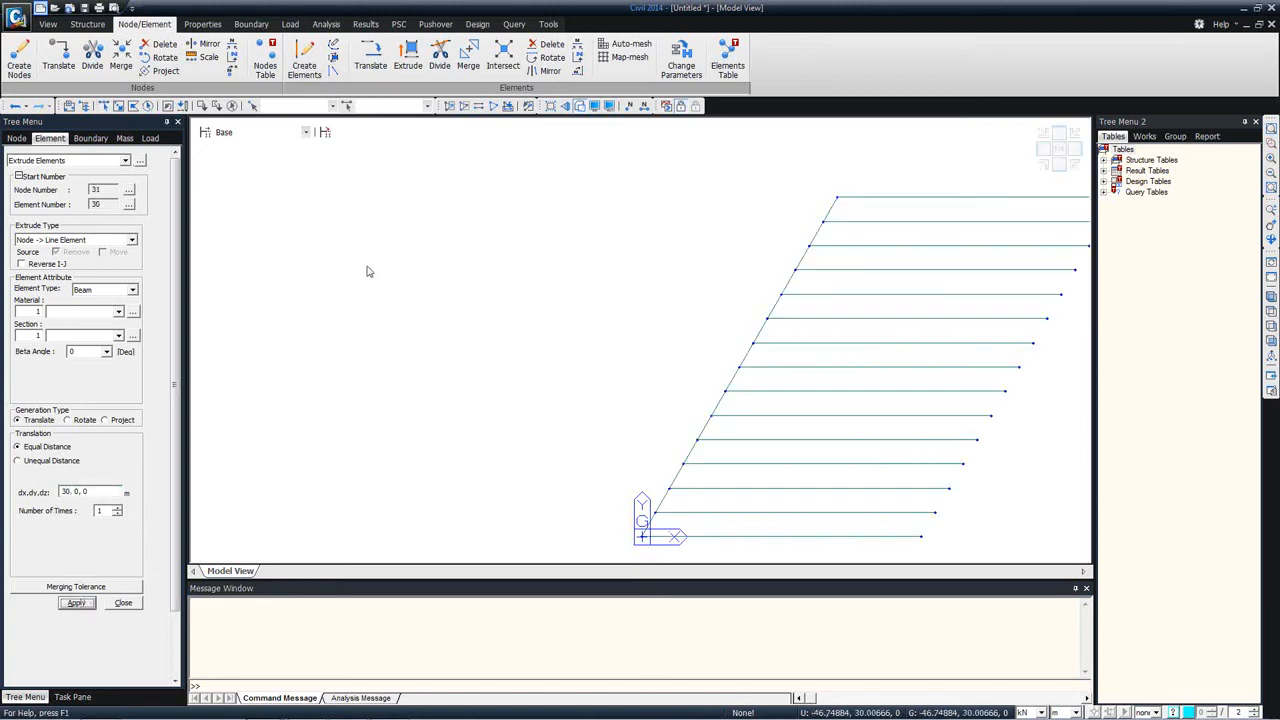
Step: Extrude the skewed line's nodes, except the origin node, by projecting them normally onto the base line from 0, 0, 0 to 30, 0, 0
middle_click_drag(727, 308, 523, 277)
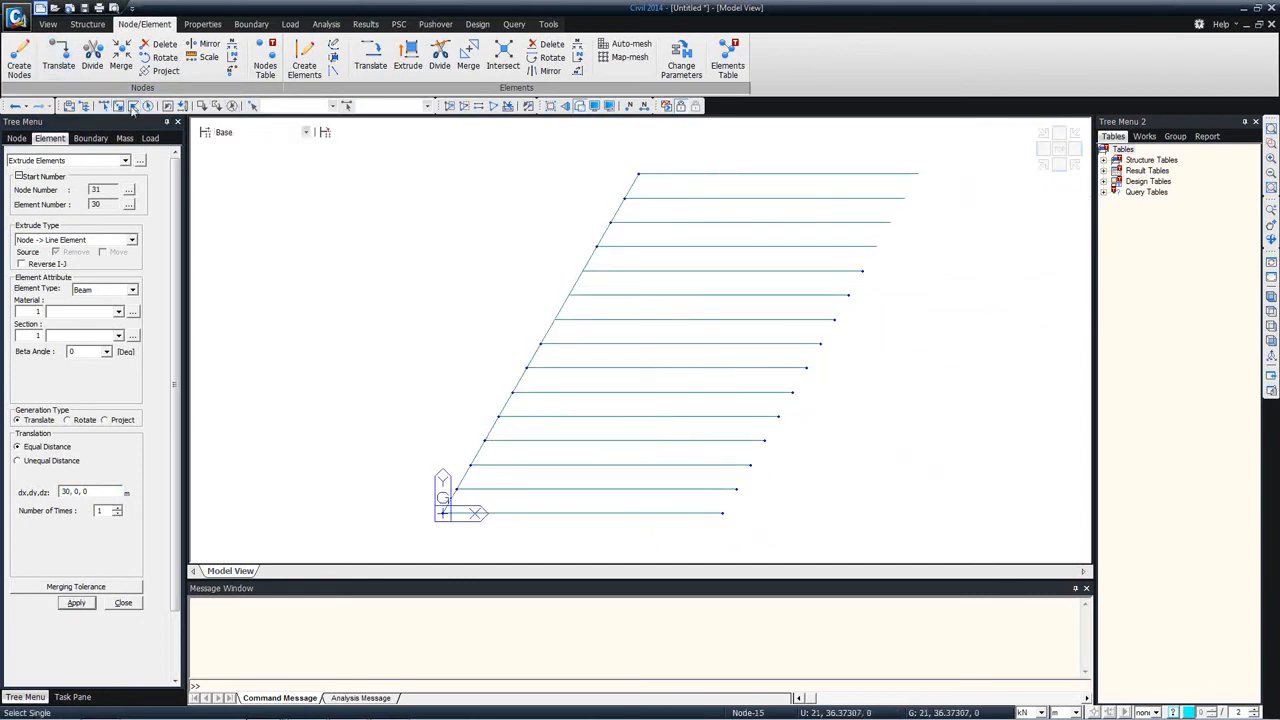
left_click(113, 108)
left_click_drag(430, 155, 714, 515)
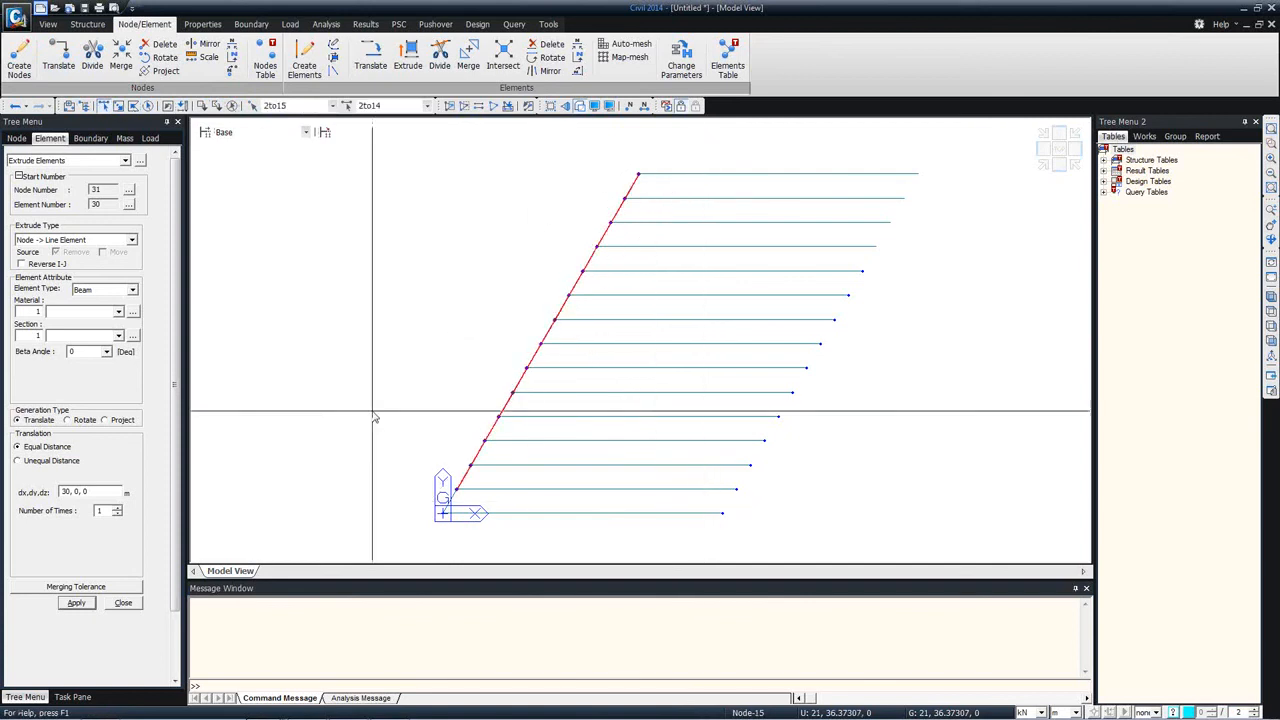
left_click(119, 419)
scroll(45, 500, "down", 2)
left_click(43, 494)
left_click(449, 530)
left_click(714, 530)
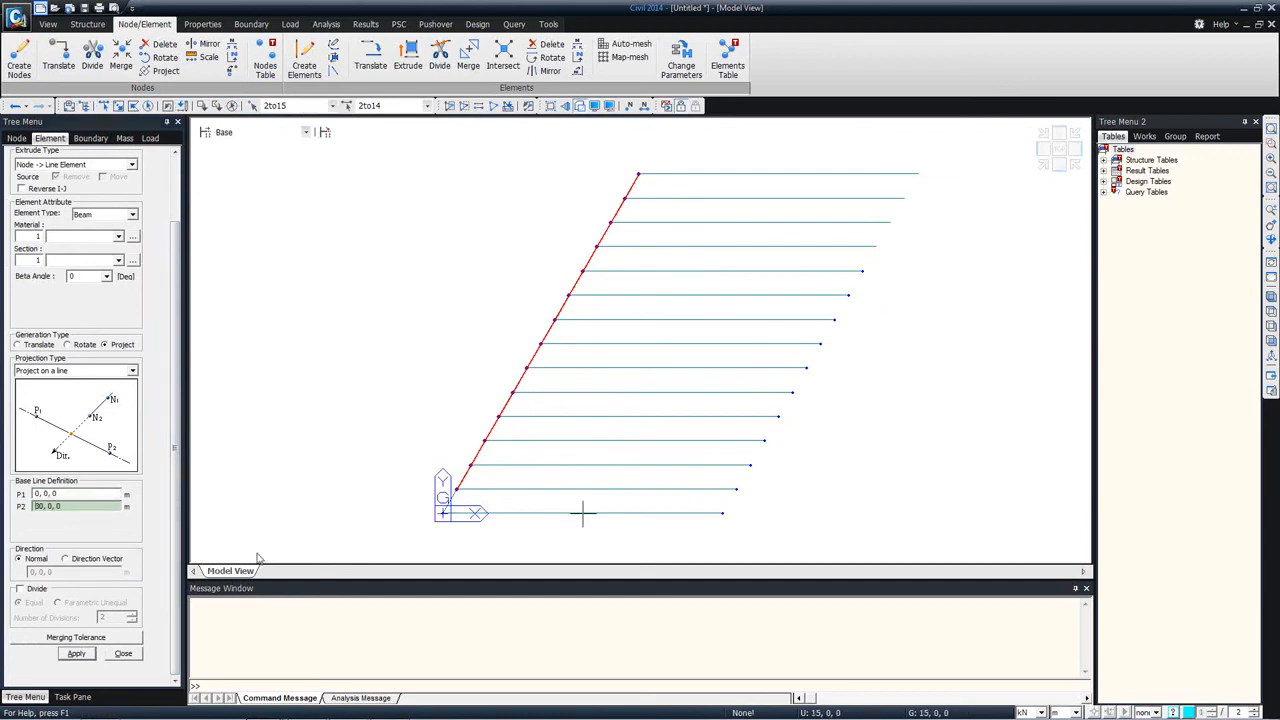
left_click(76, 655)
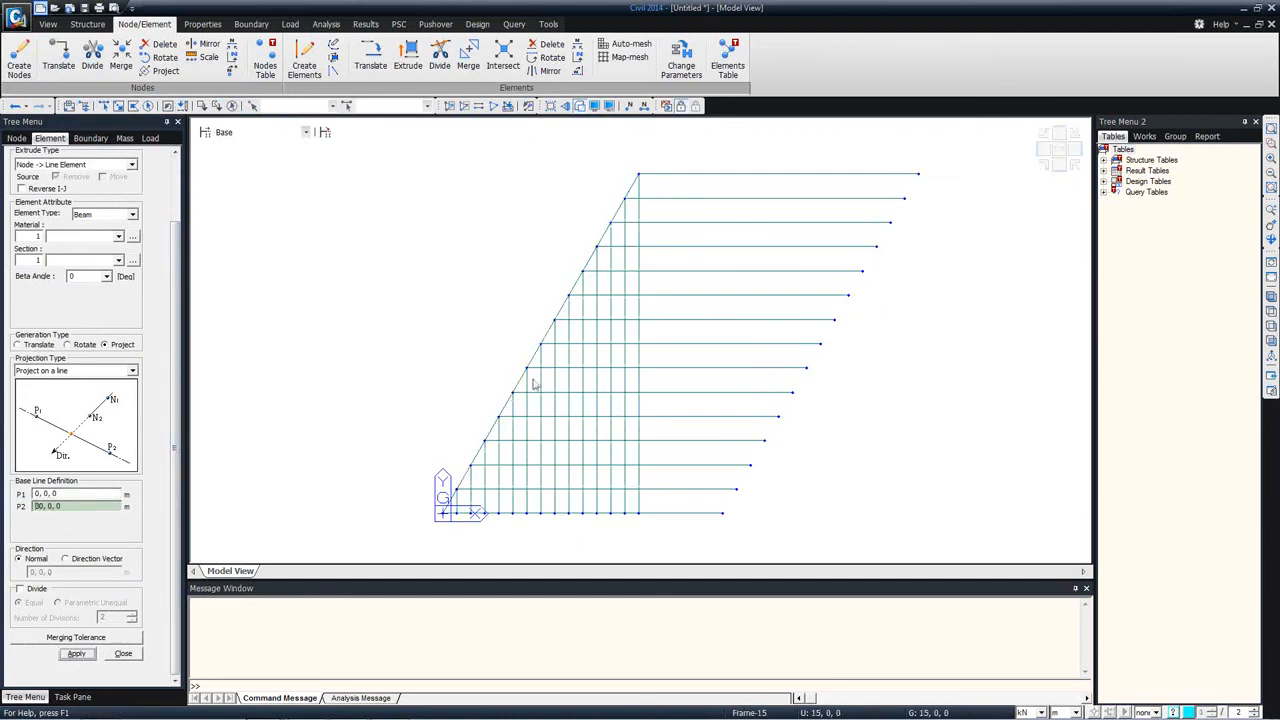
Step: Extrude the far-end nodes below the uppermost beam by projecting them onto the line from 51, 36.37307, 0 to 21, 36.37307, 0
left_click(104, 106)
left_click_drag(934, 505, 686, 118)
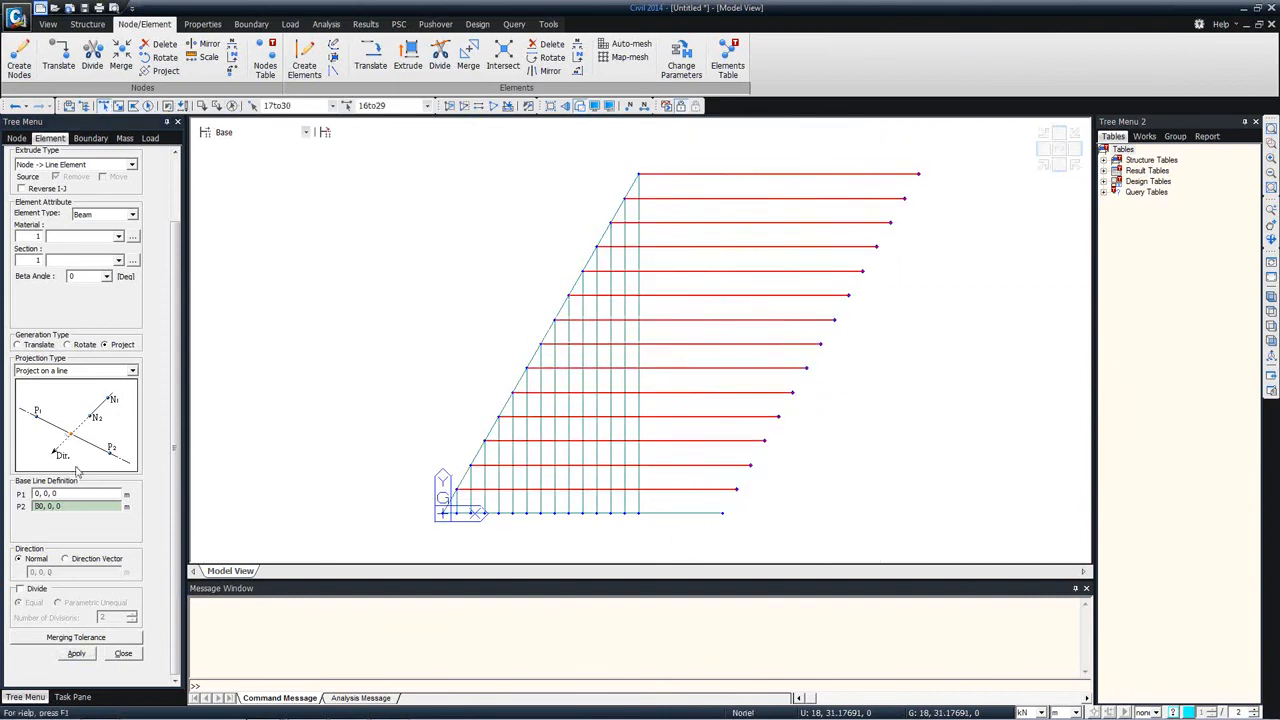
left_click(232, 106)
left_click_drag(904, 556, 690, 202)
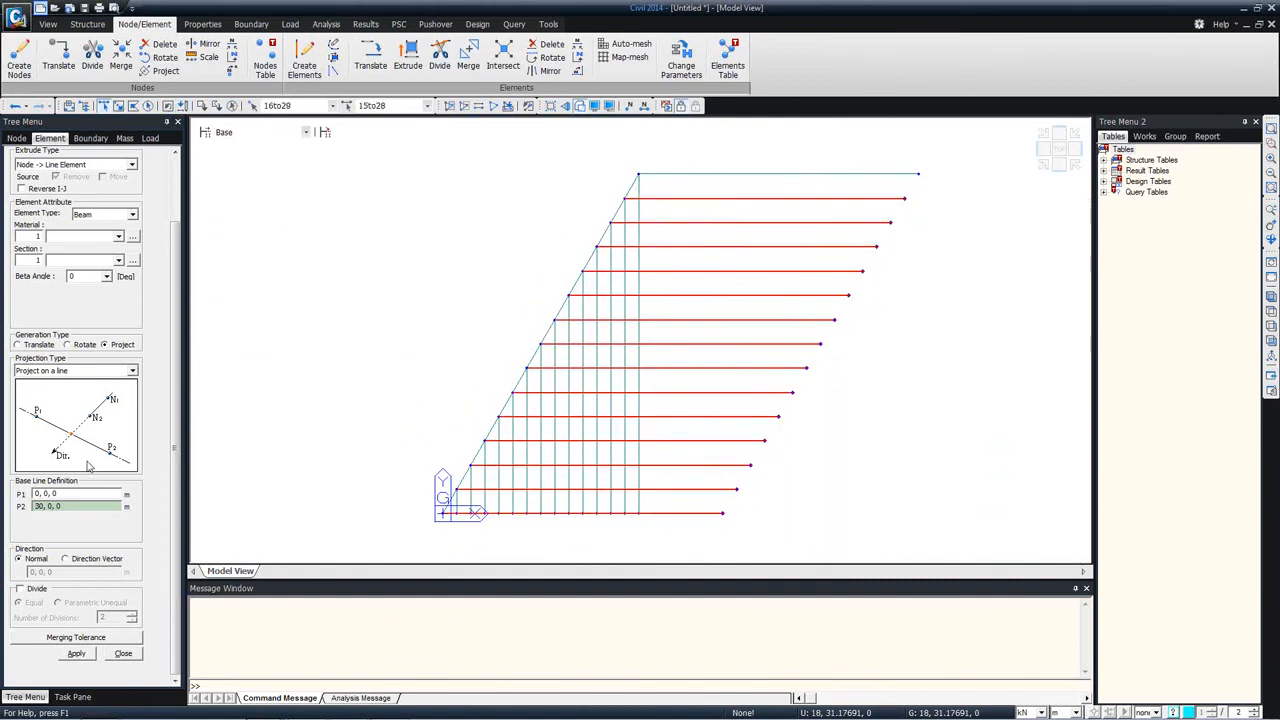
left_click(75, 494)
left_click(919, 177)
left_click(643, 178)
left_click(76, 654)
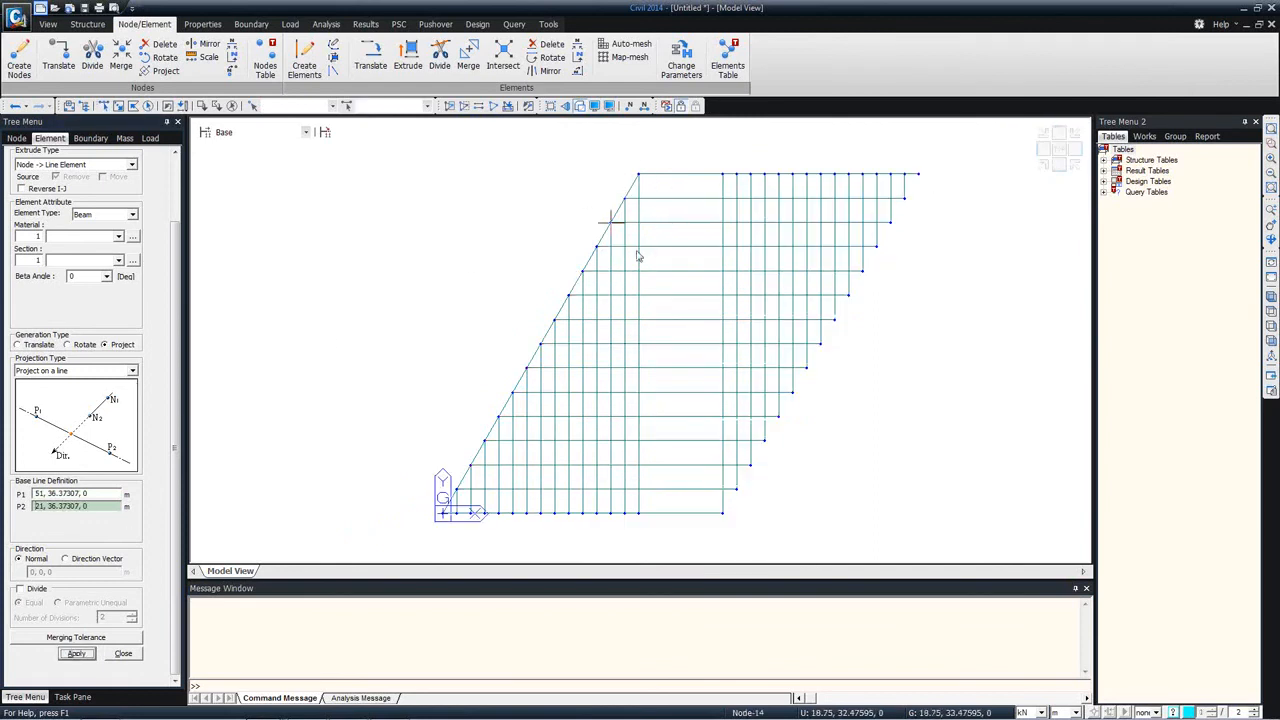
Step: Select the whole grillage and intersect all elements so that nodes form at every beam crossing
left_click(103, 105)
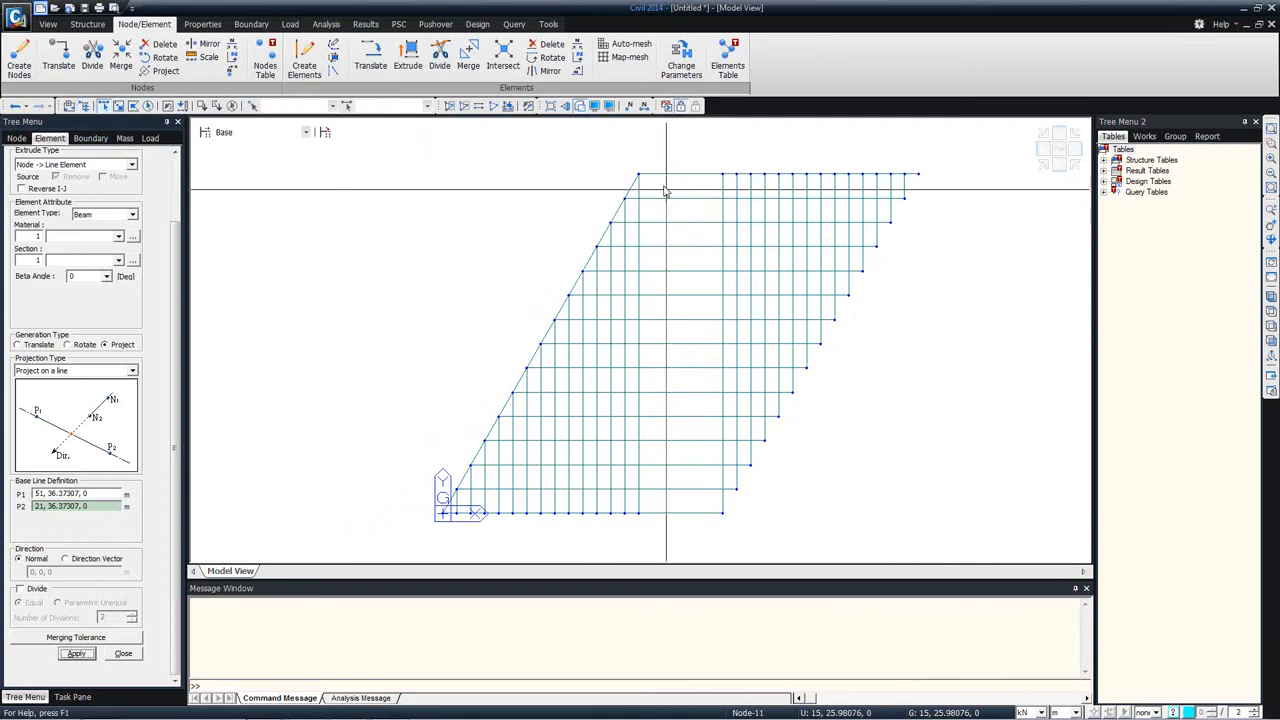
left_click(639, 477)
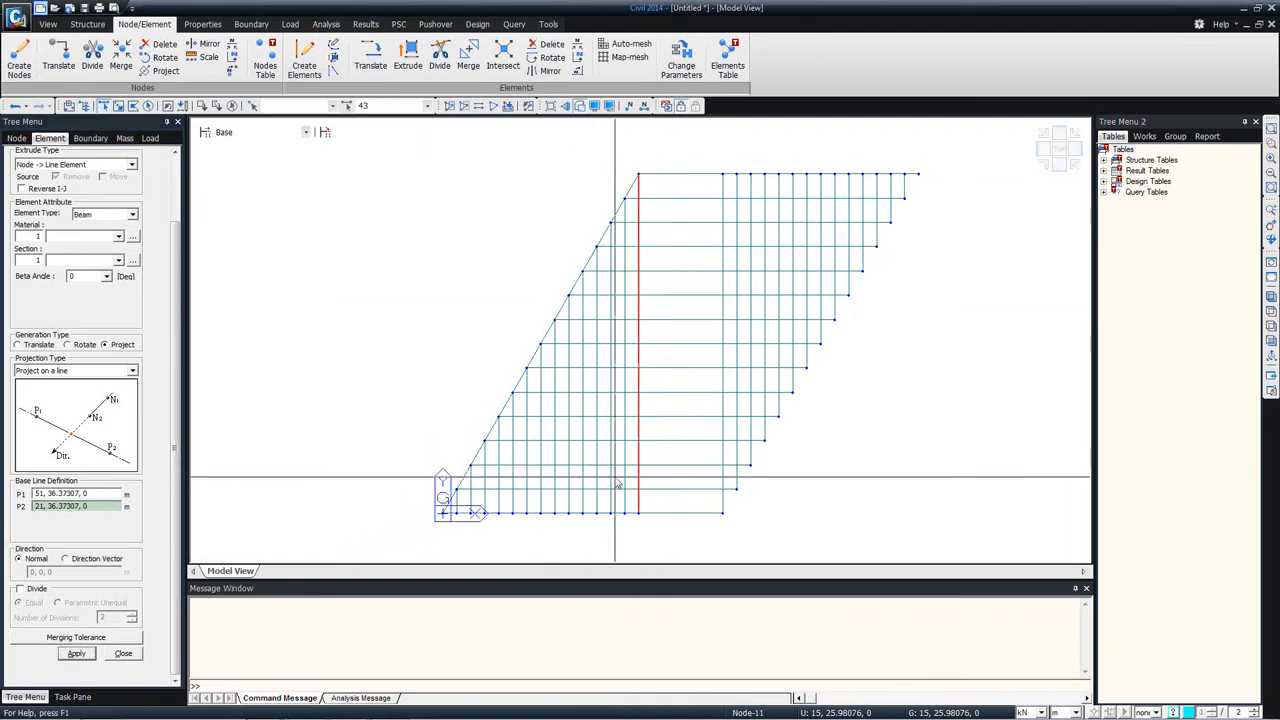
left_click(147, 106)
right_click(302, 193)
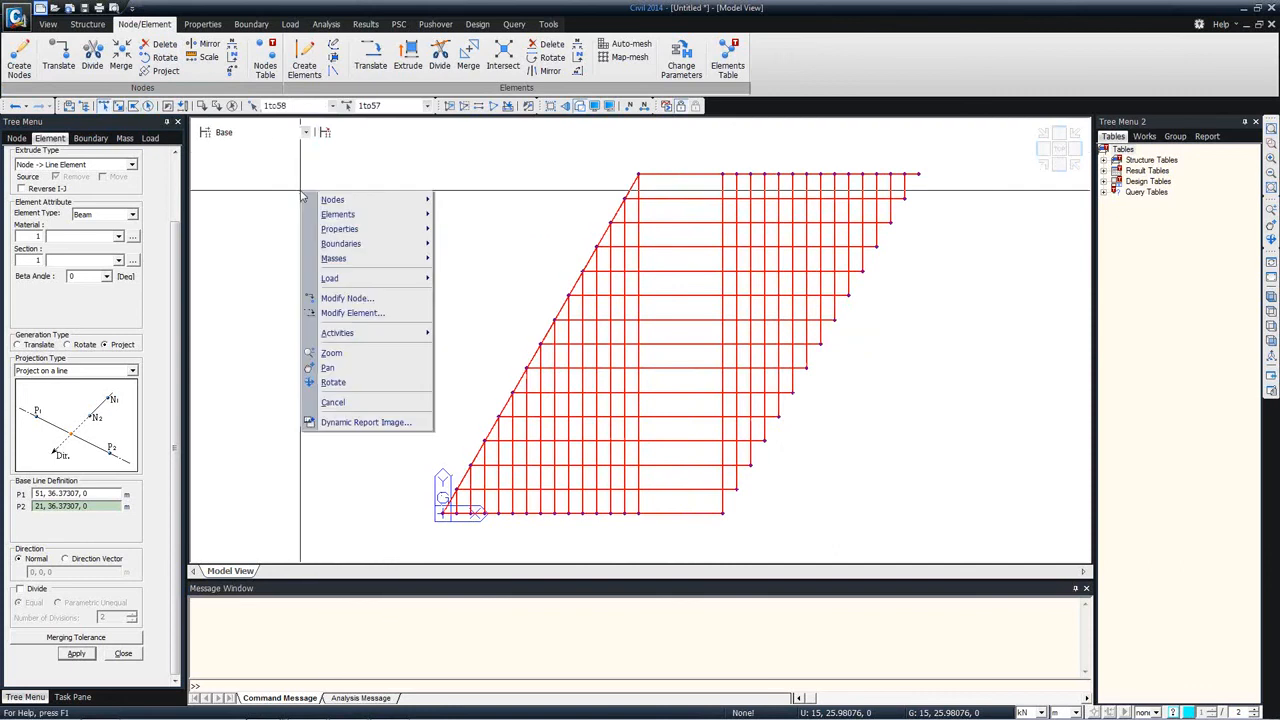
mouse_move(337, 214)
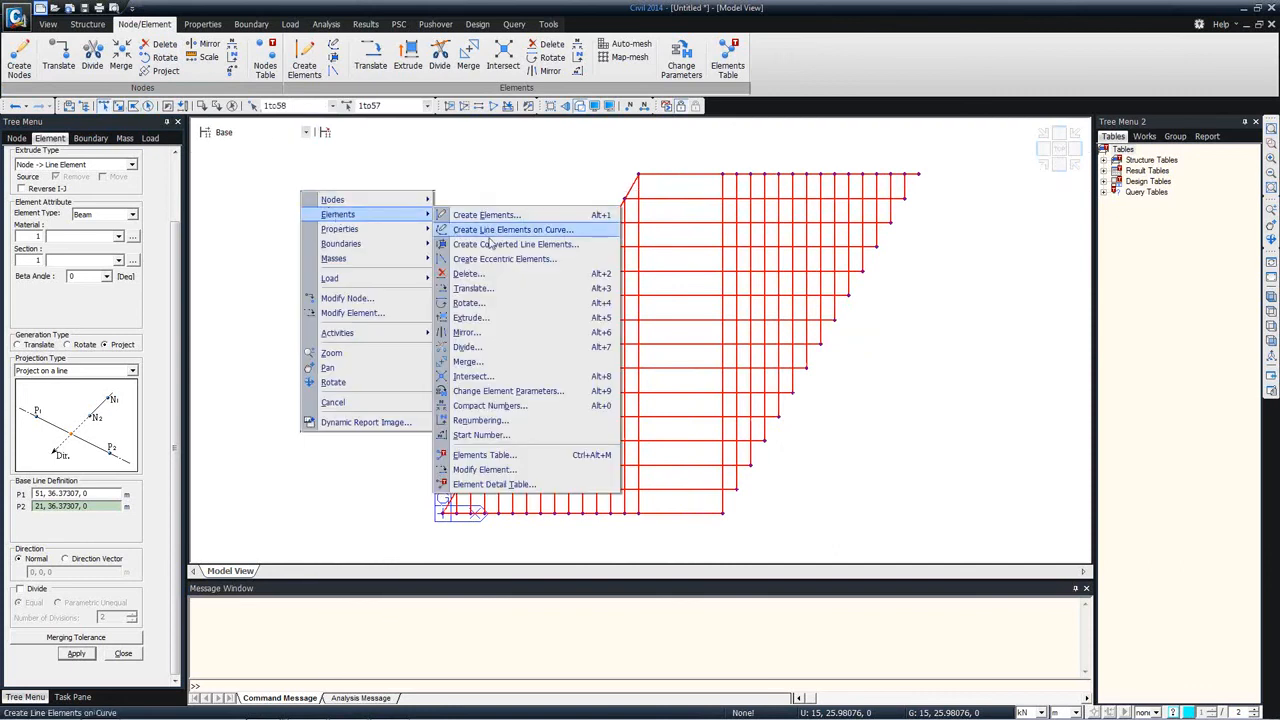
left_click(473, 376)
left_click(82, 274)
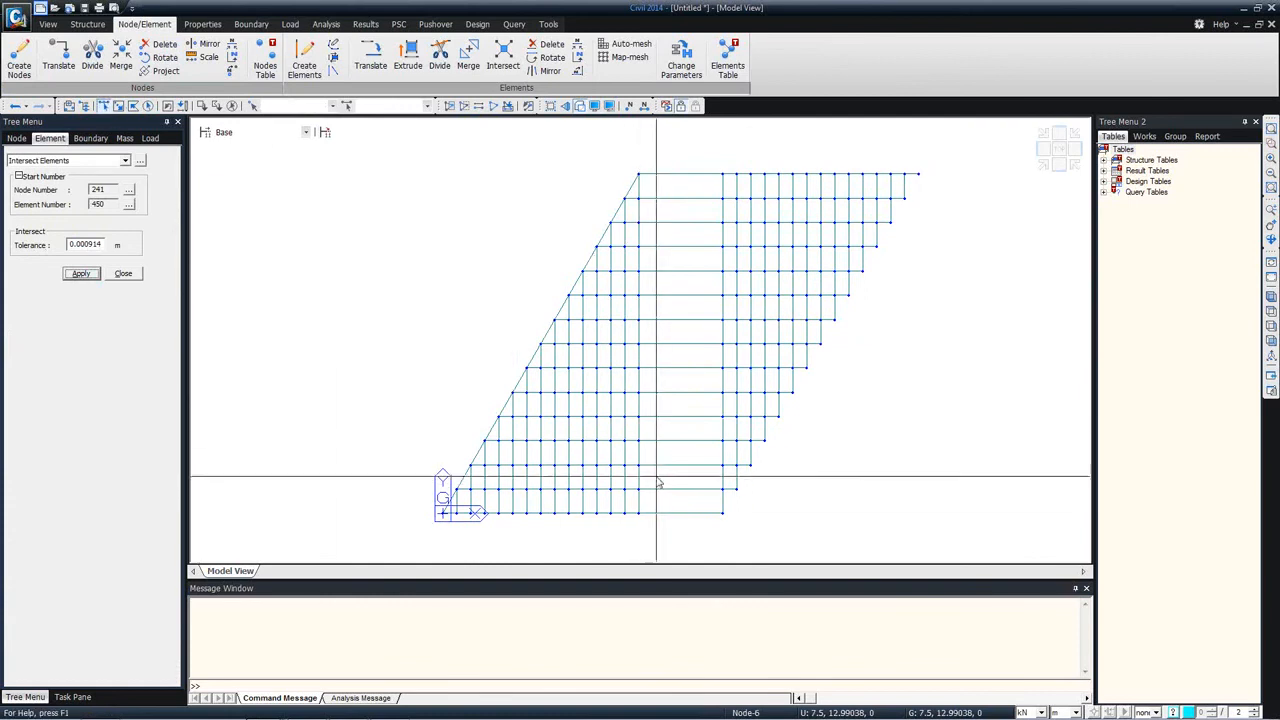
Step: Copy the selected full-height transverse beam line in equal distances across the open central bay, with element intersection enabled
left_click_drag(638, 162, 676, 522)
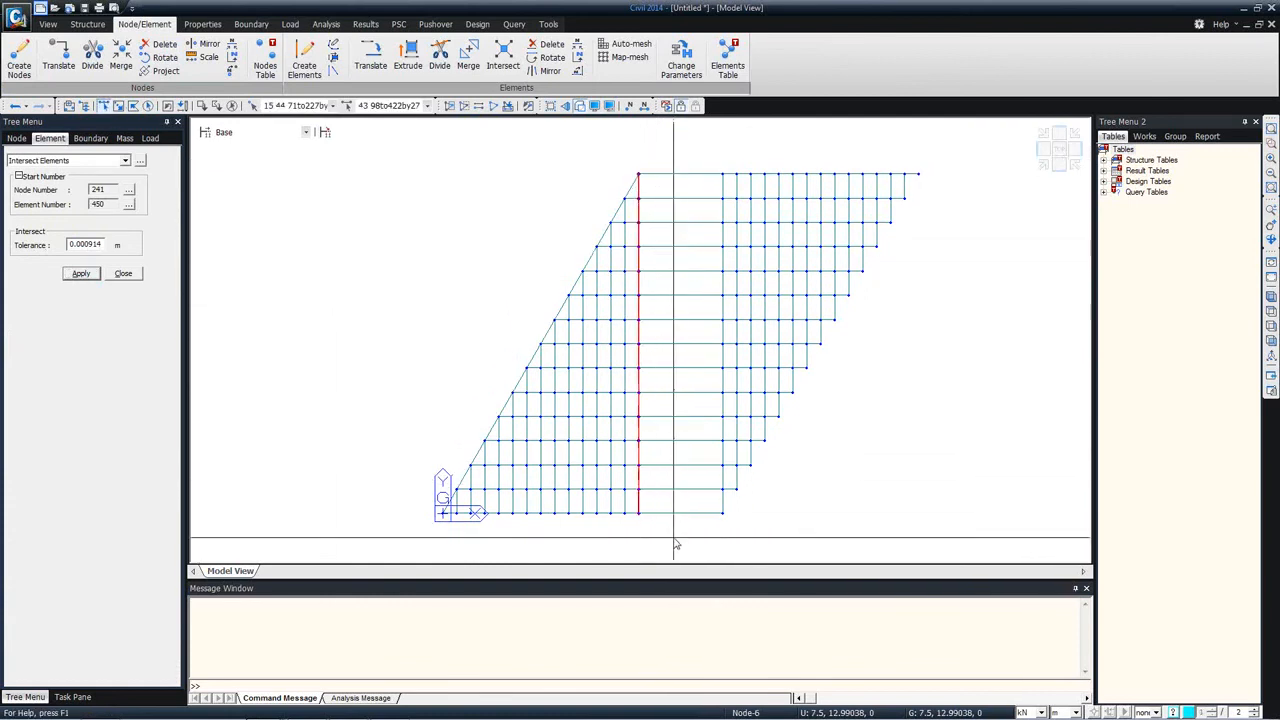
left_click(68, 161)
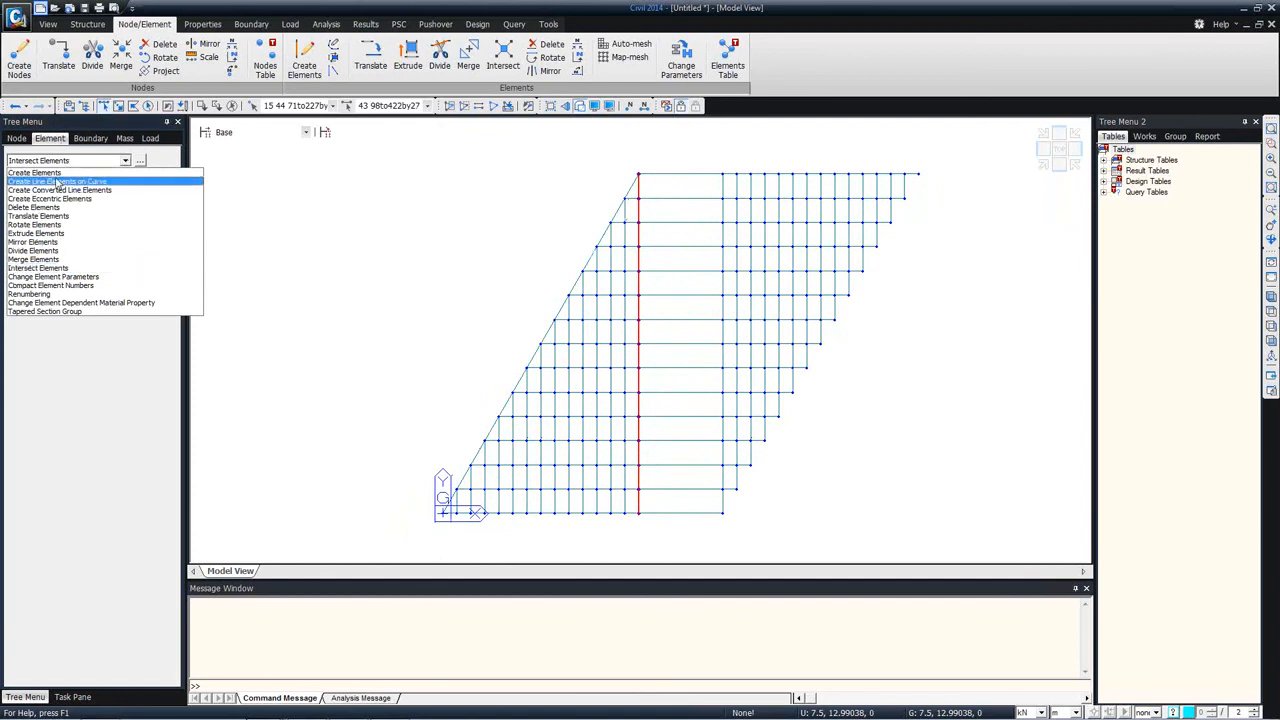
left_click(60, 207)
left_click(85, 309)
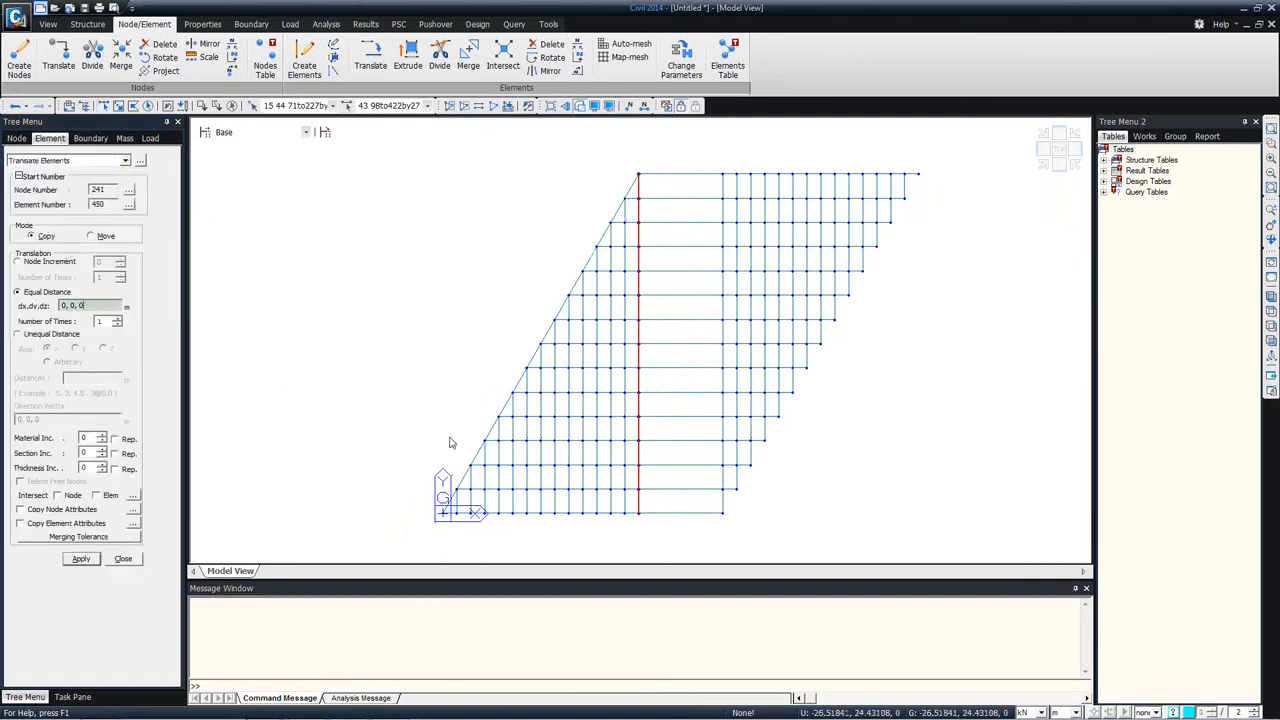
left_click(639, 515)
left_click(722, 515)
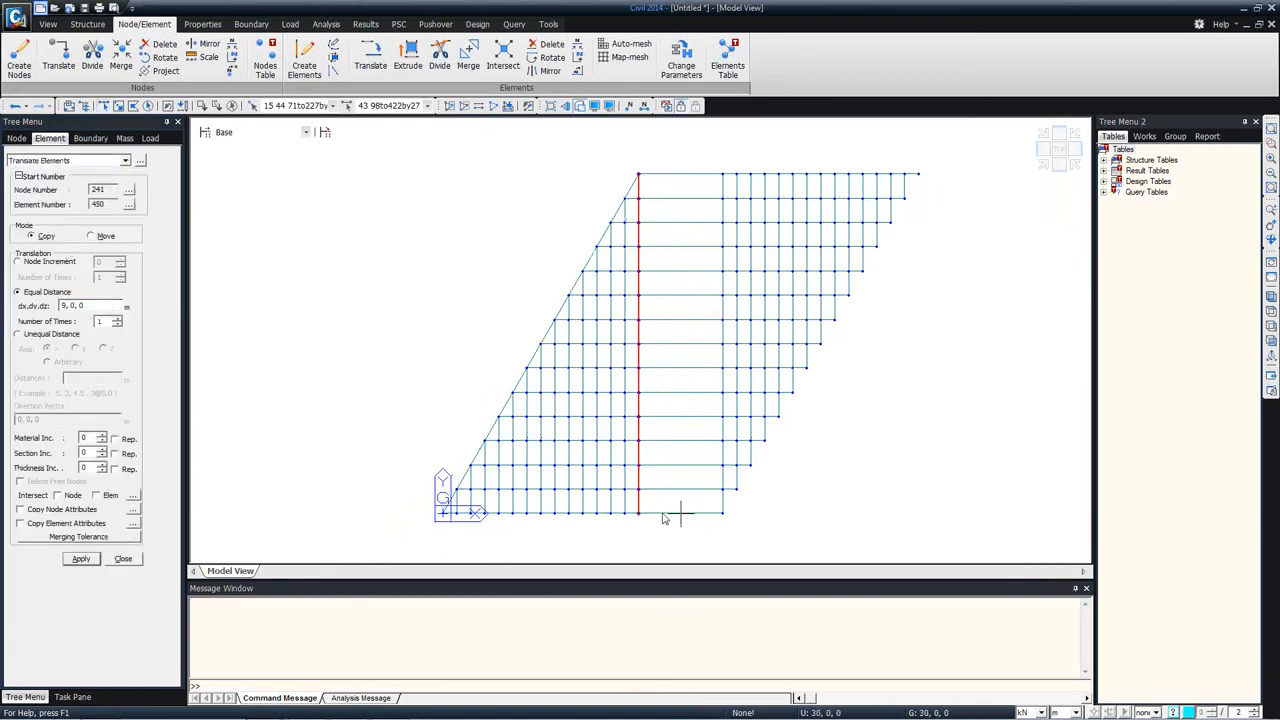
left_click(65, 305)
type("/9")
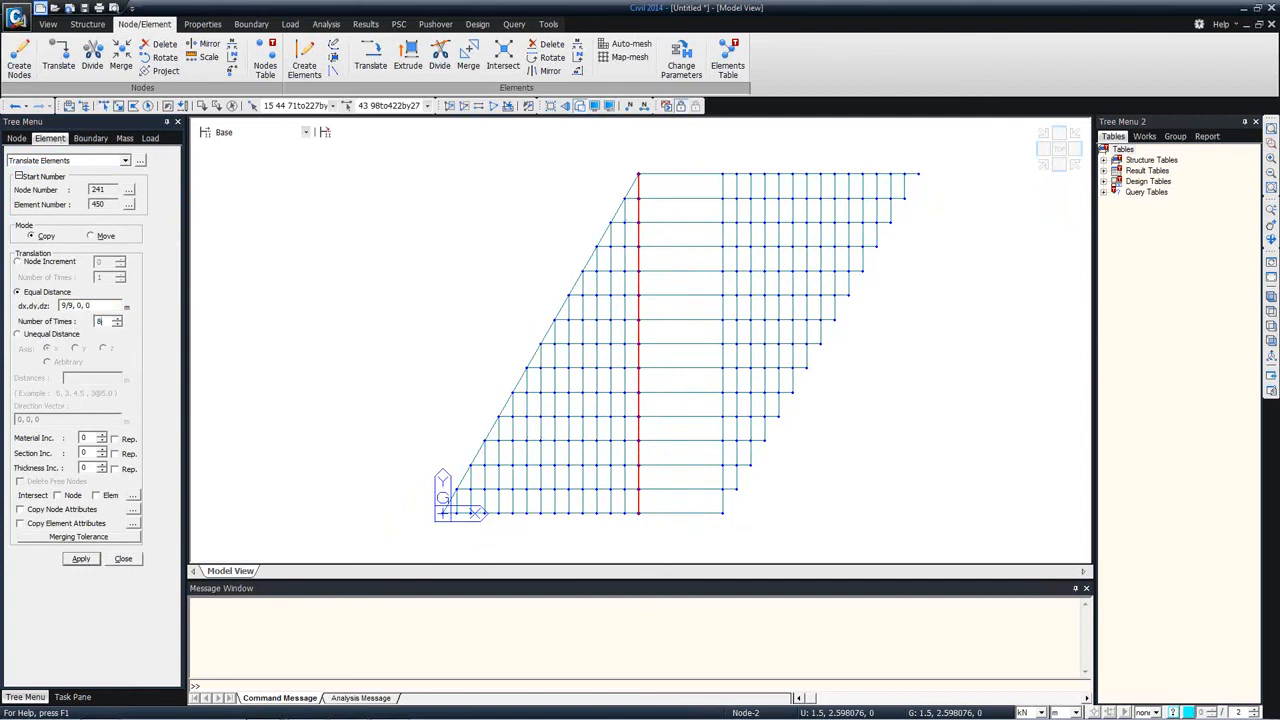
left_click(96, 495)
left_click(81, 559)
left_click(123, 559)
Step: Examine the grillage in 3D and switch to the PowerPoint slide on the Prestressed Precast Infill Bridge
middle_click_drag(514, 320, 531, 240, "ctrl")
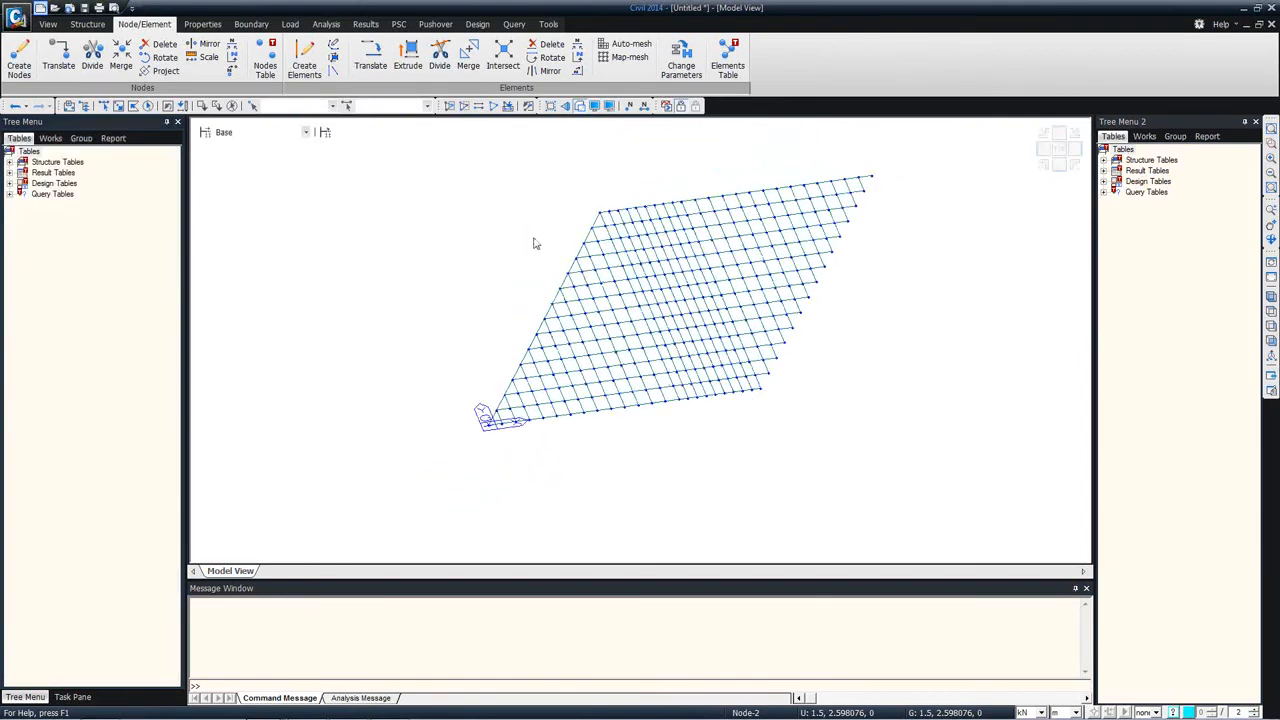
middle_click_drag(700, 368, 670, 388, "ctrl")
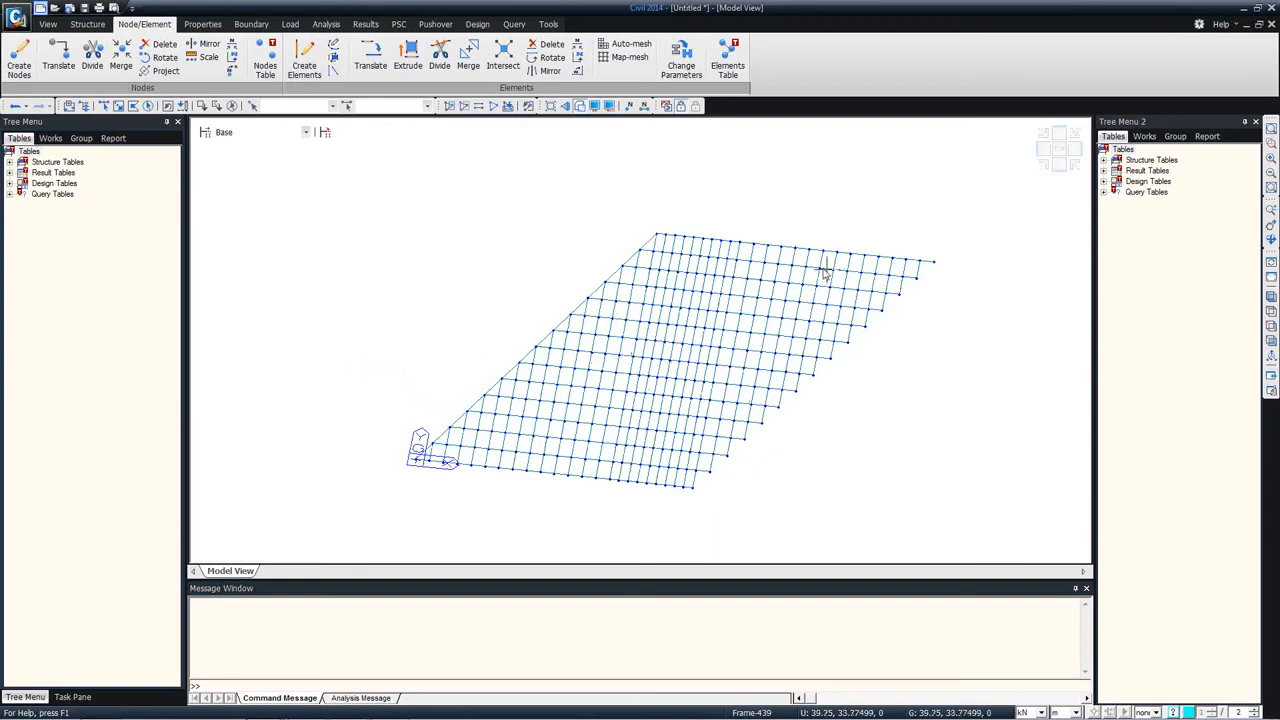
mouse_move(355, 708)
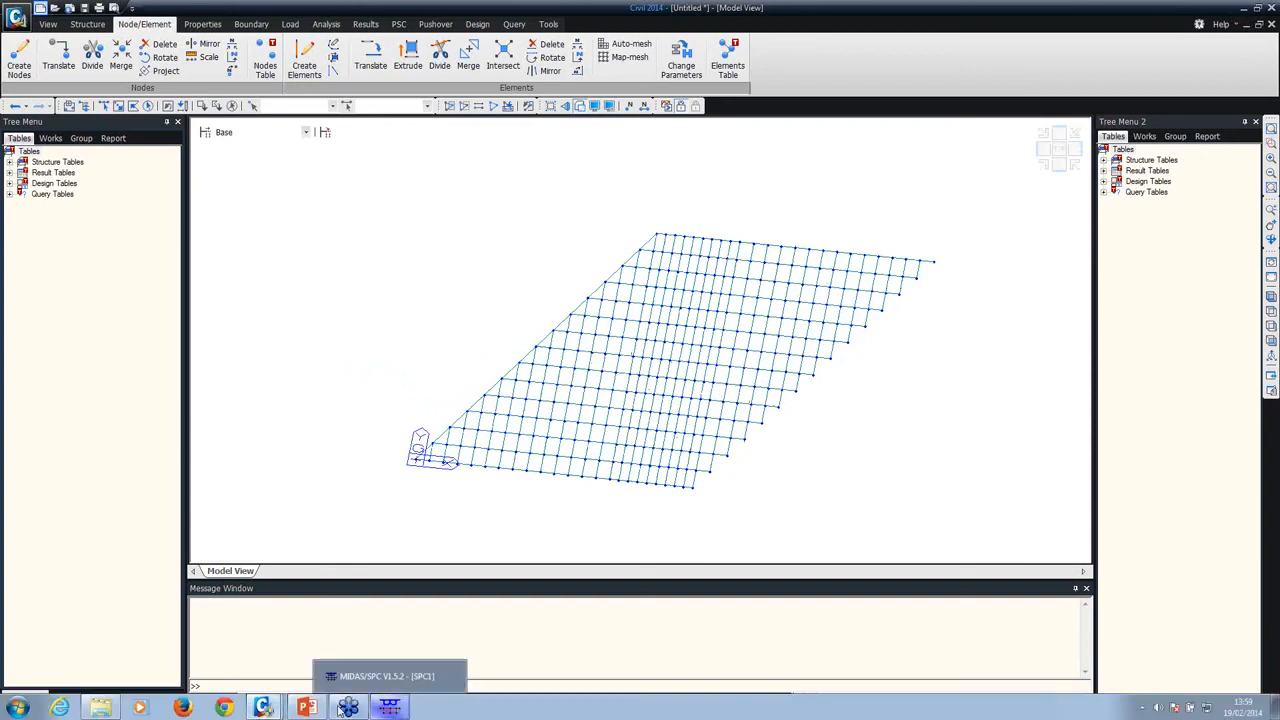
mouse_move(263, 707)
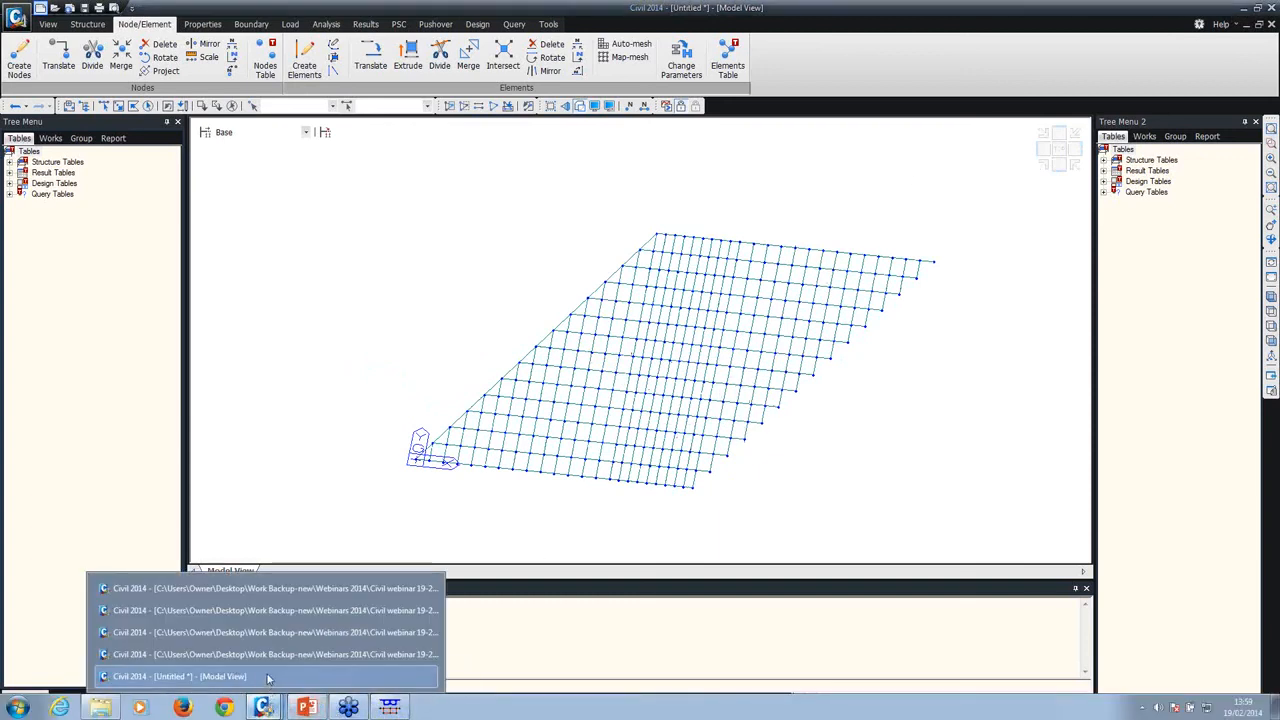
left_click(307, 708)
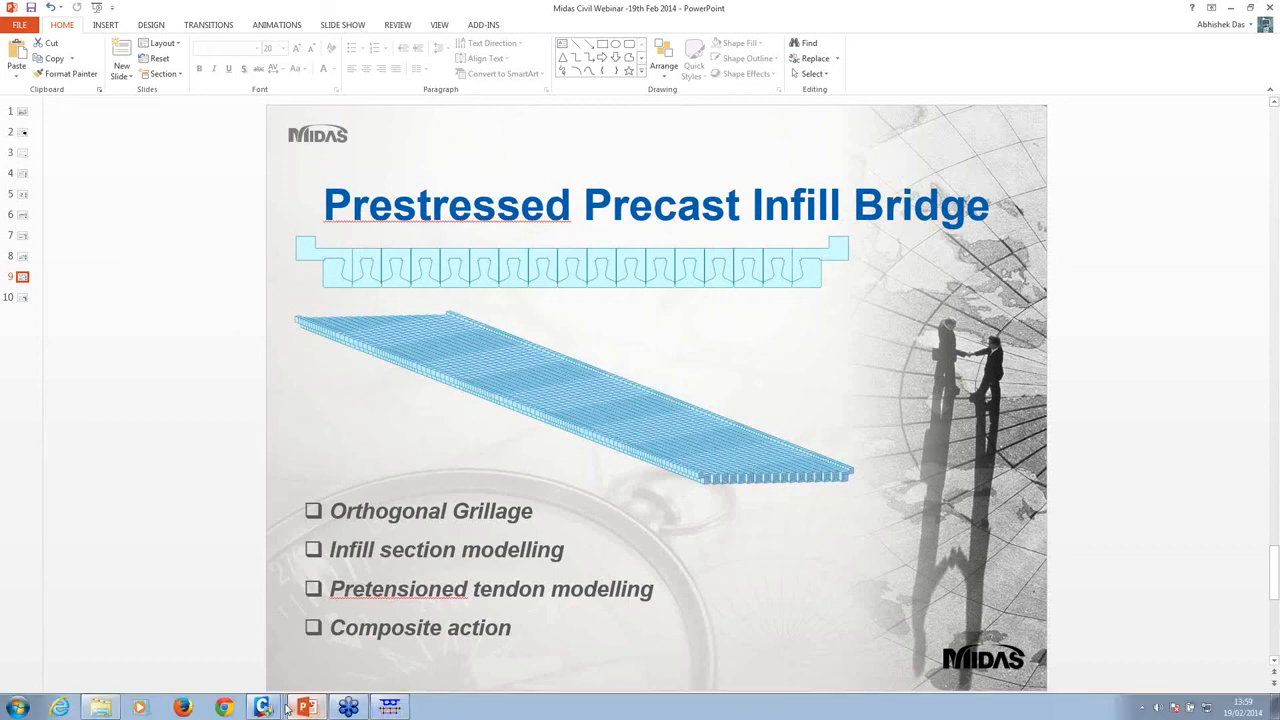
Step: Switch to the Civil 2014 composite steel bridge model 3 with rebars and CS substructures, and view it in 3D
left_click(270, 707)
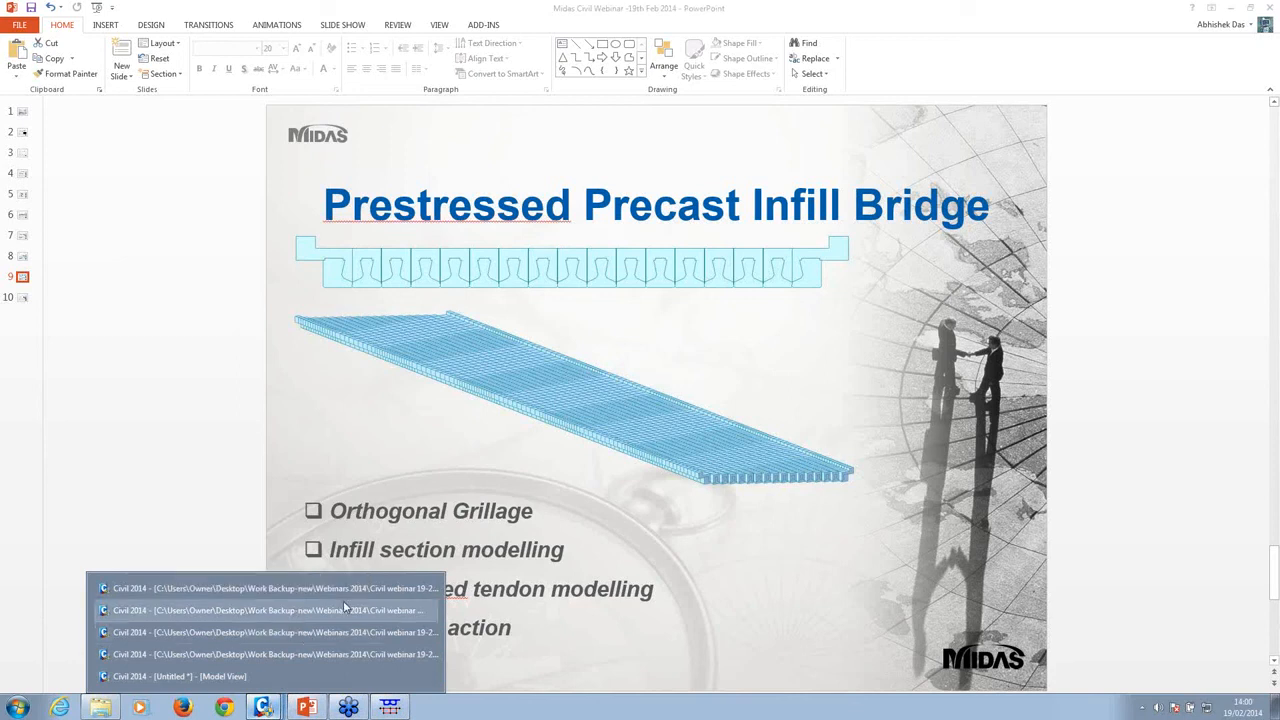
left_click(296, 639)
mouse_move(268, 711)
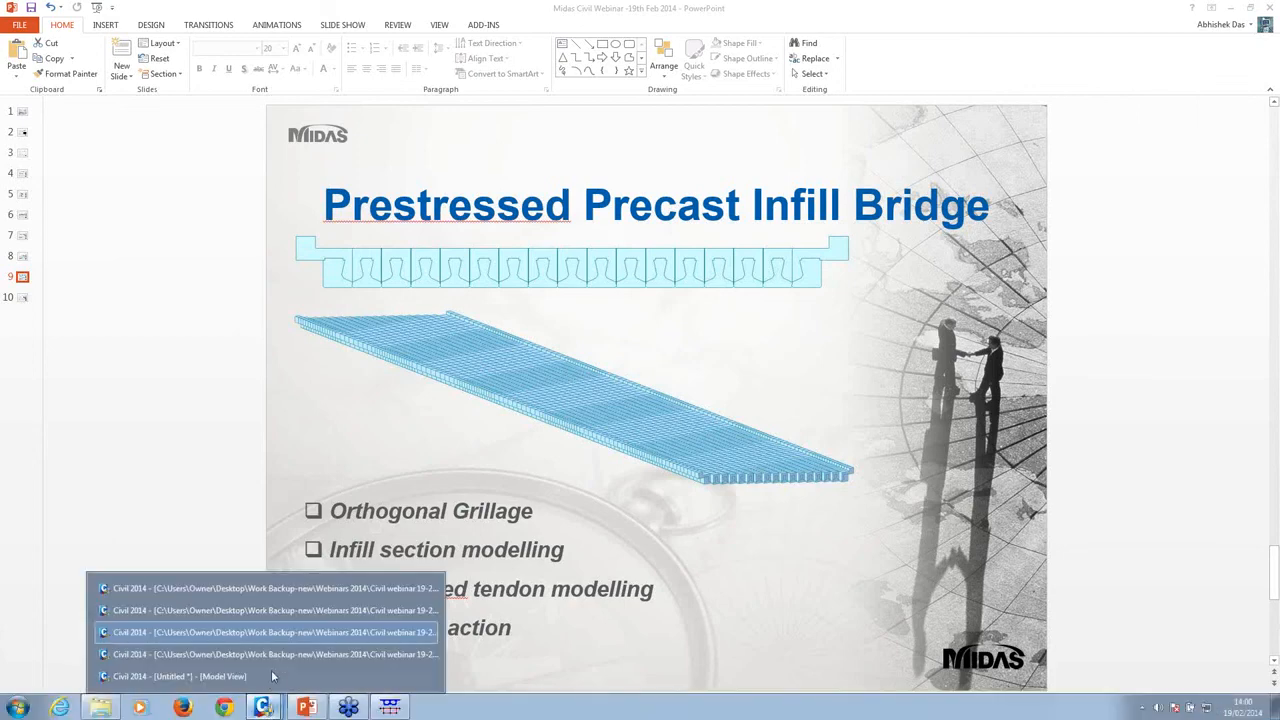
left_click(287, 636)
middle_click_drag(926, 254, 896, 286, "ctrl")
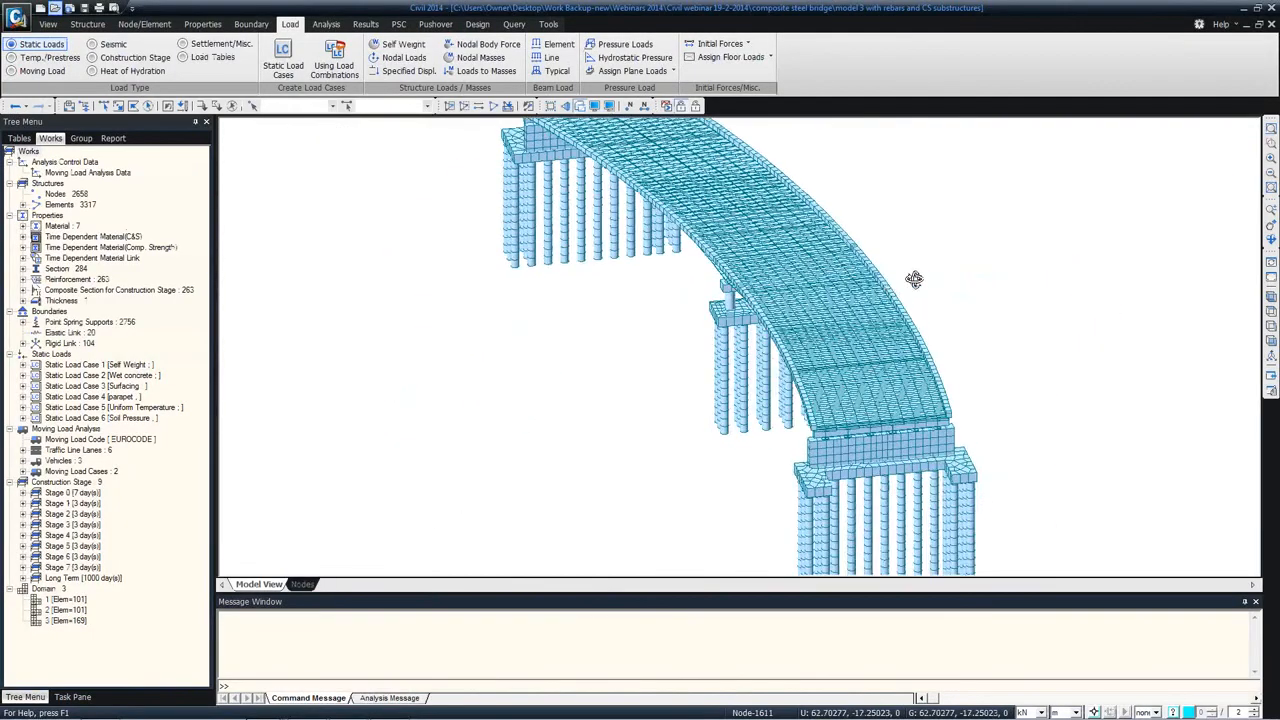
Step: Switch to post-processing mode and display the bridge model at construction Stage 0
left_click(366, 25)
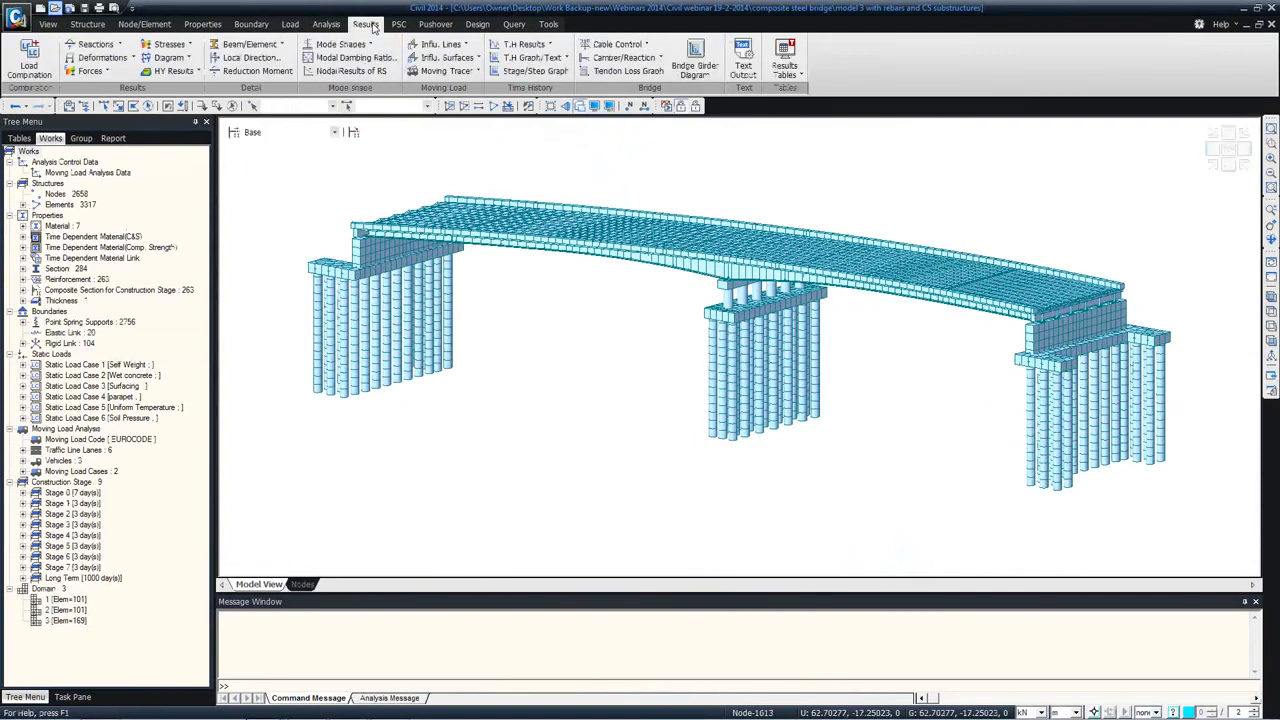
left_click(334, 132)
left_click(293, 157)
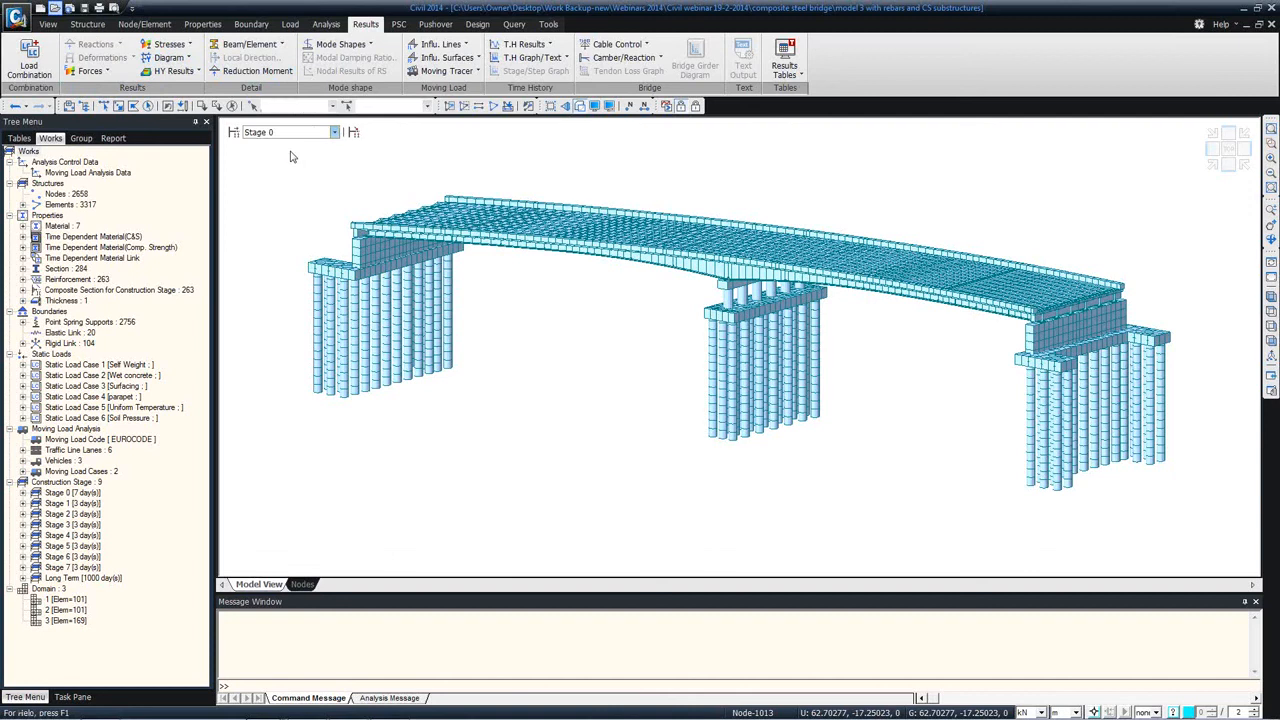
left_click(187, 60)
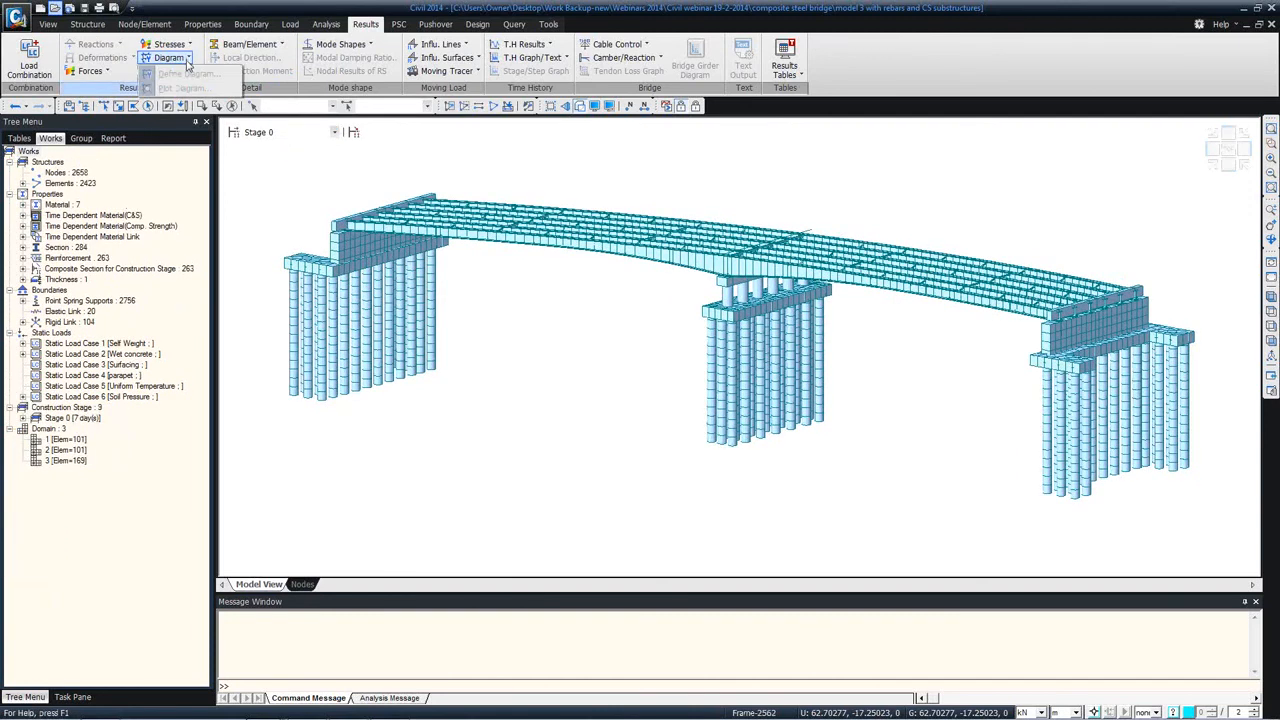
left_click(183, 63)
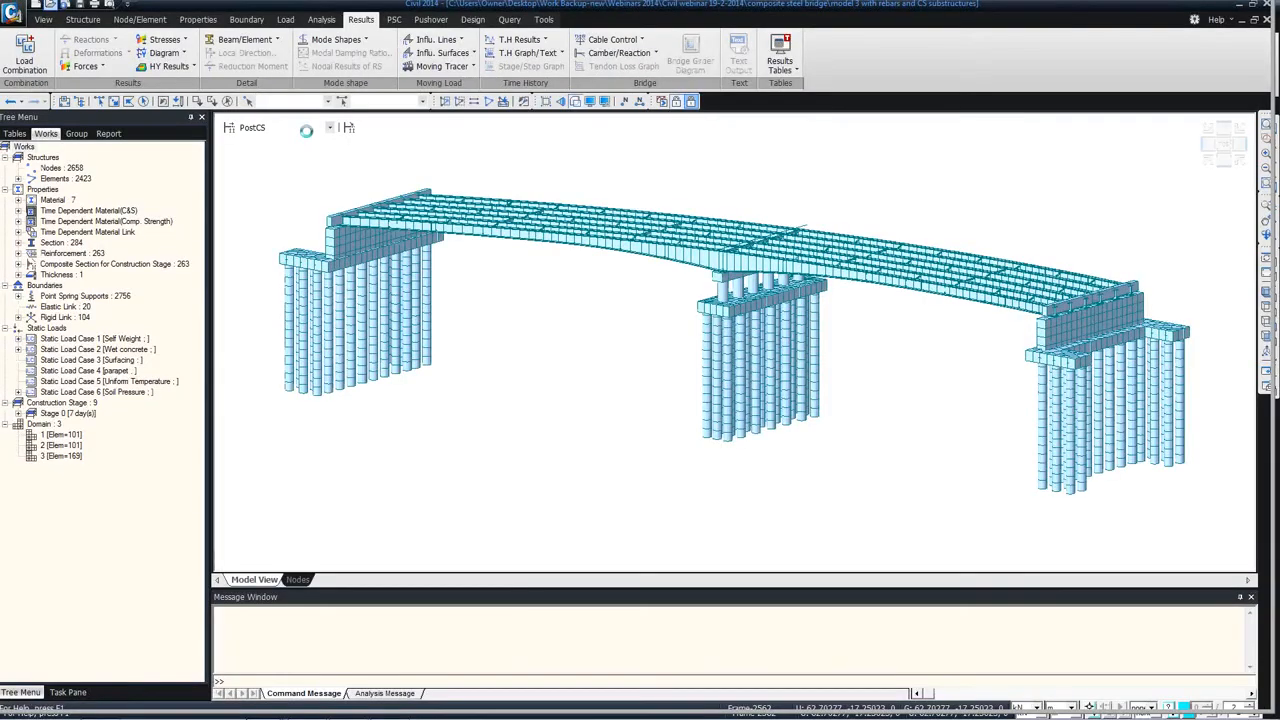
left_click(300, 127)
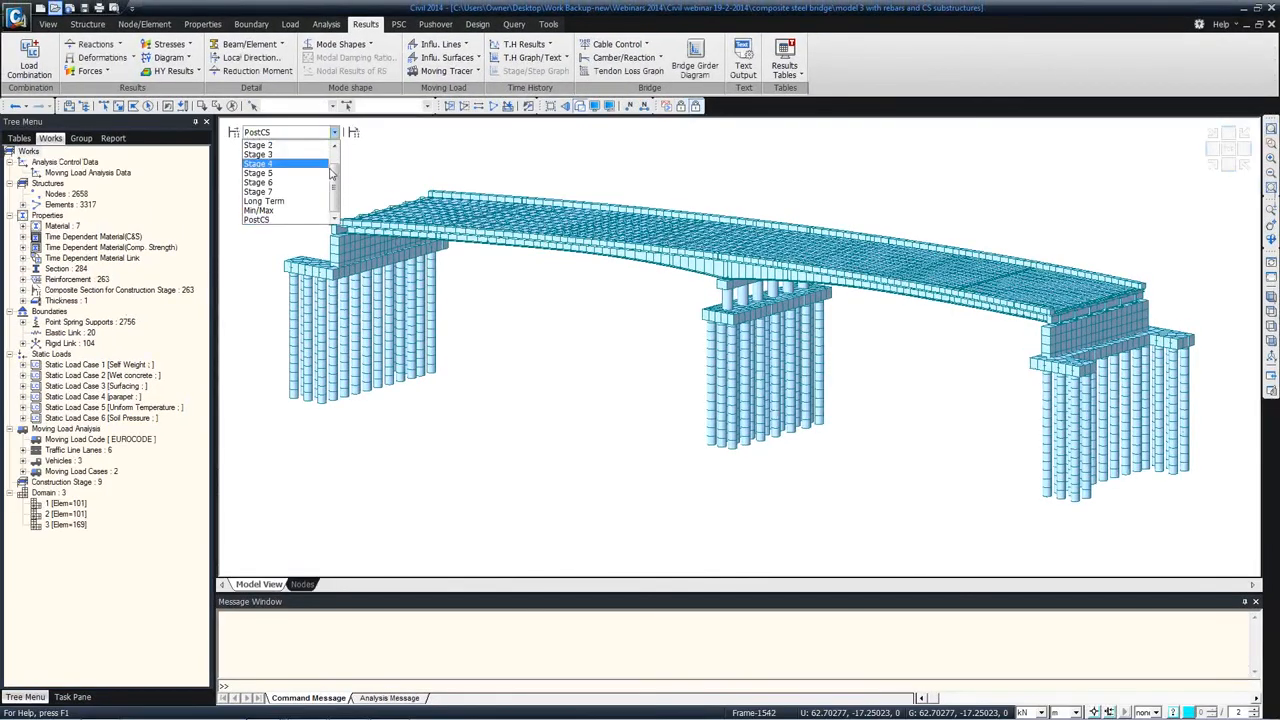
left_click(275, 147)
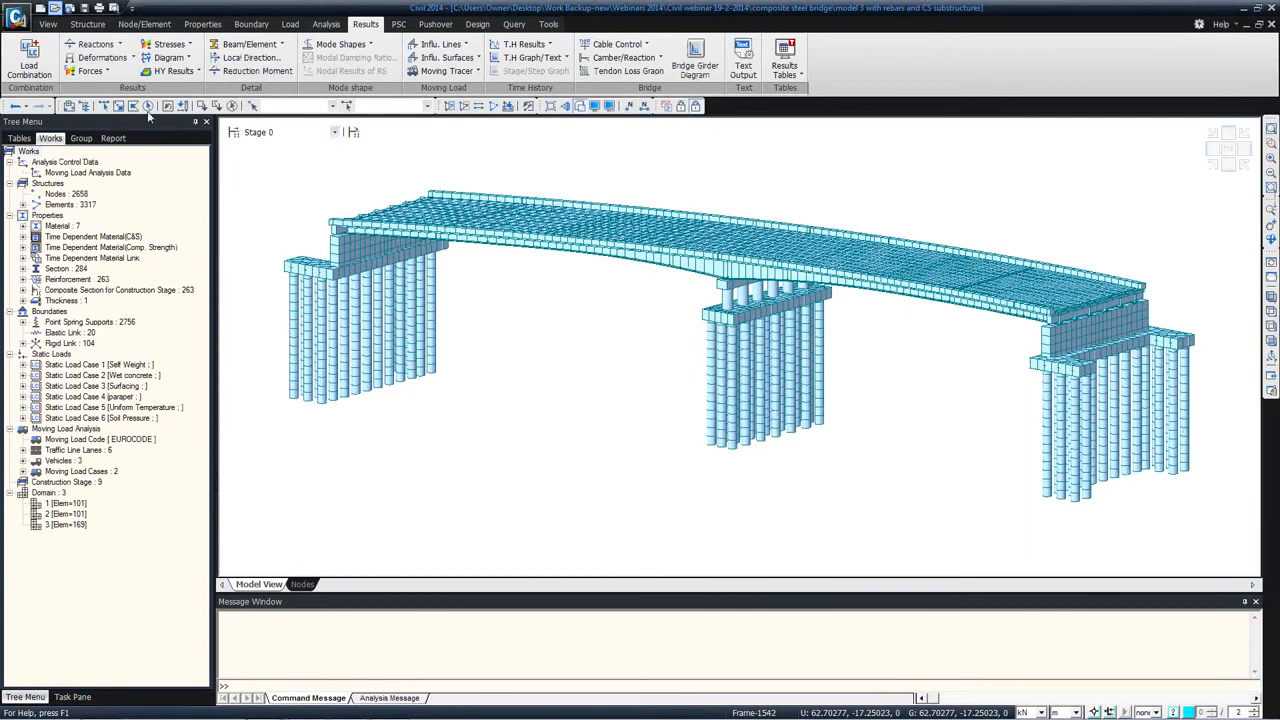
Step: Display the My beam diagram of the total section for CS: Summation at Stage 0, with solid fill and legend
left_click(92, 72)
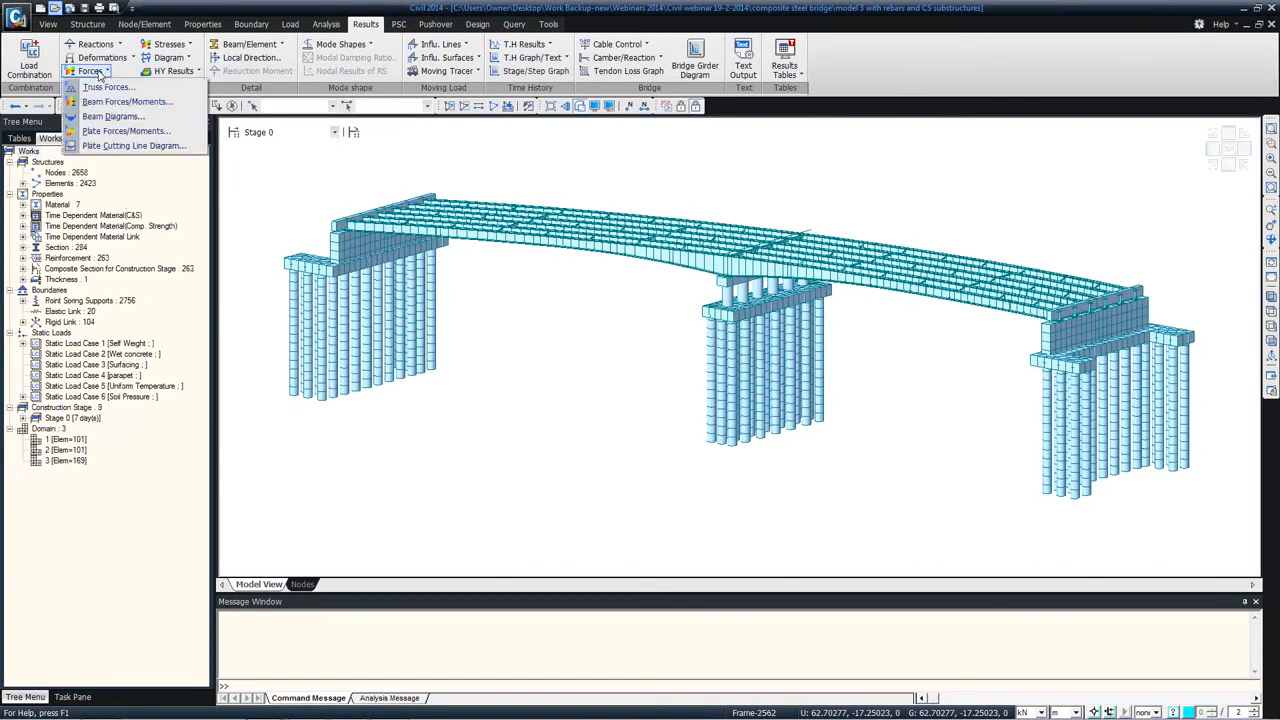
left_click(110, 116)
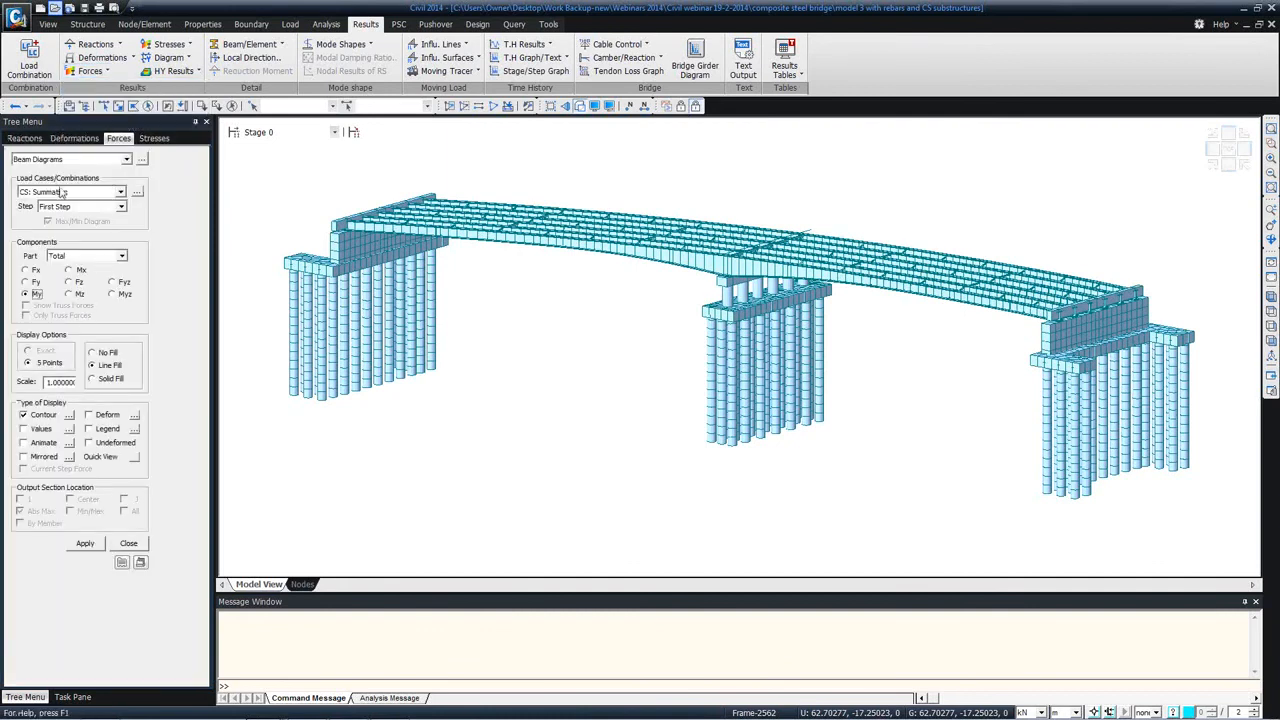
left_click(85, 544)
left_click(88, 429)
left_click(87, 543)
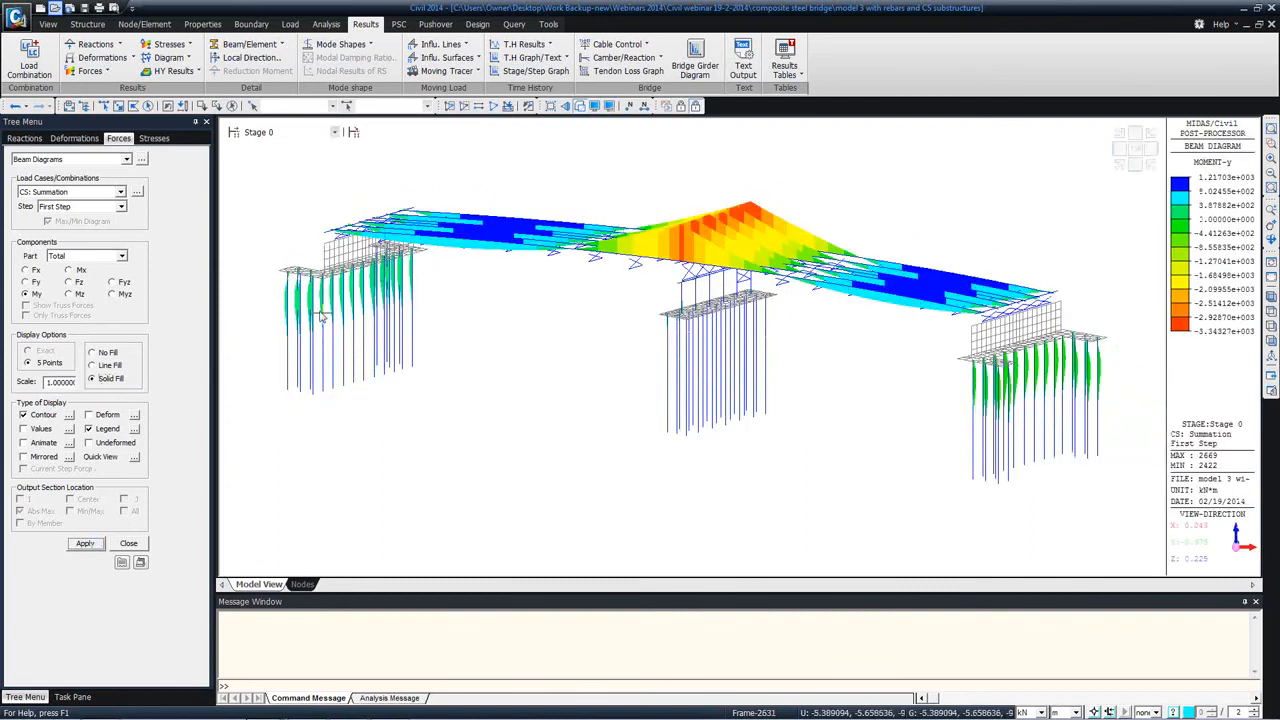
Step: Display the My beam diagram at construction Stage 1 for Part 1 of the composite section
left_click(333, 132)
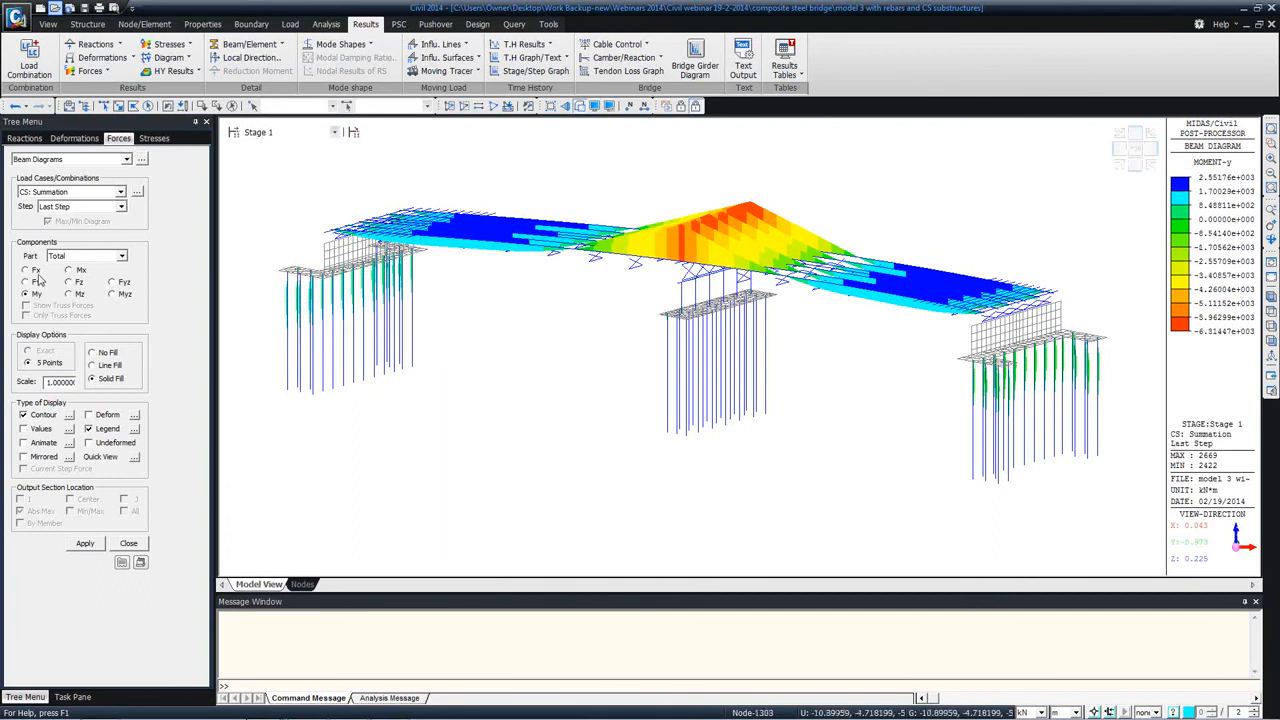
left_click(97, 261)
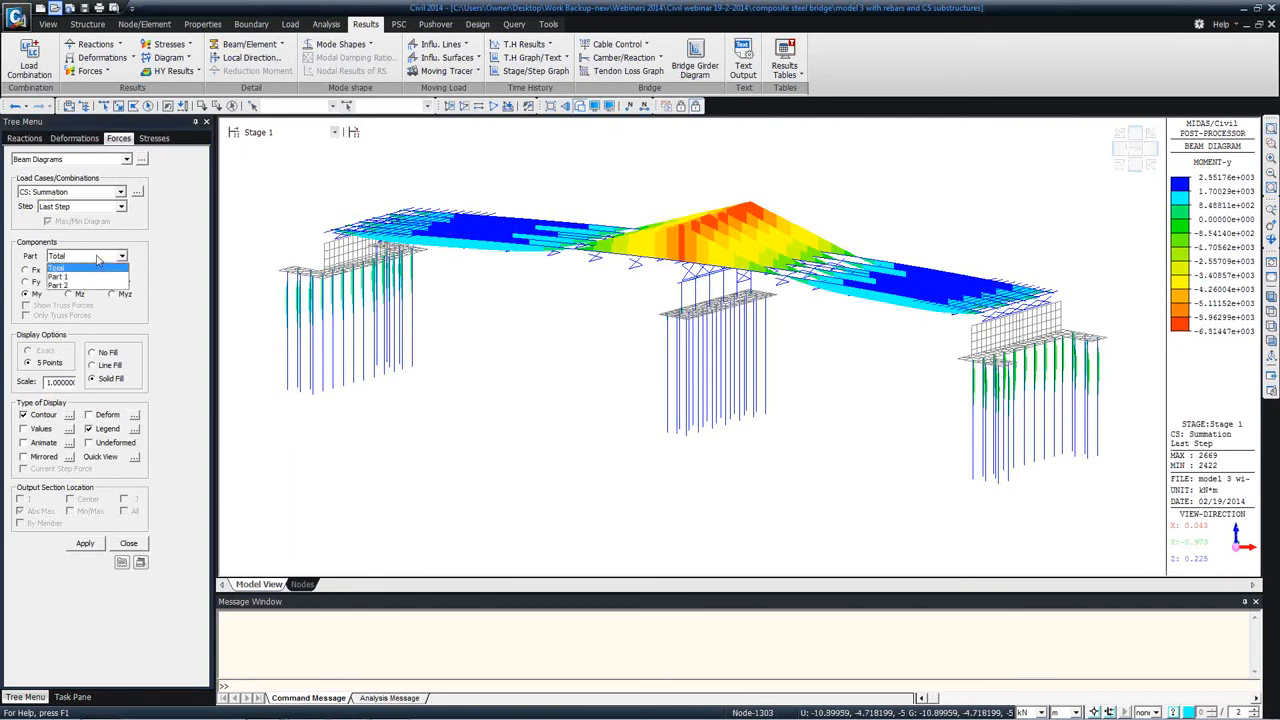
left_click(82, 278)
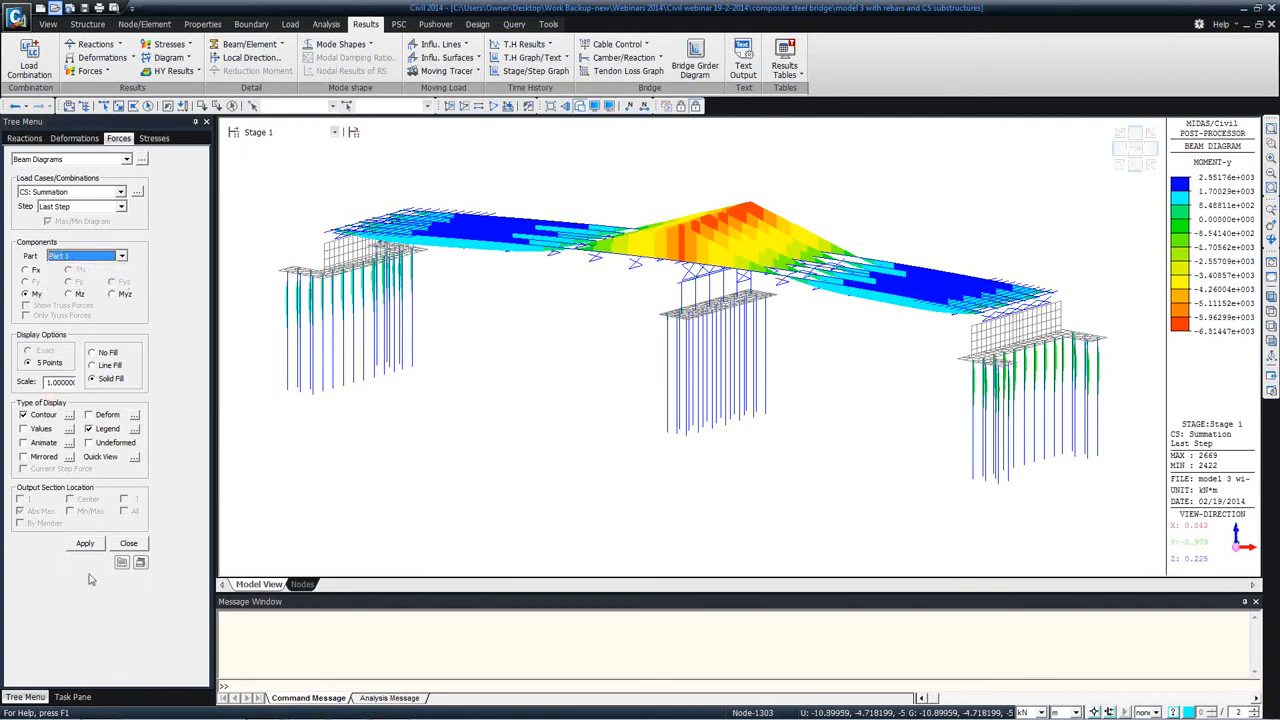
left_click(85, 543)
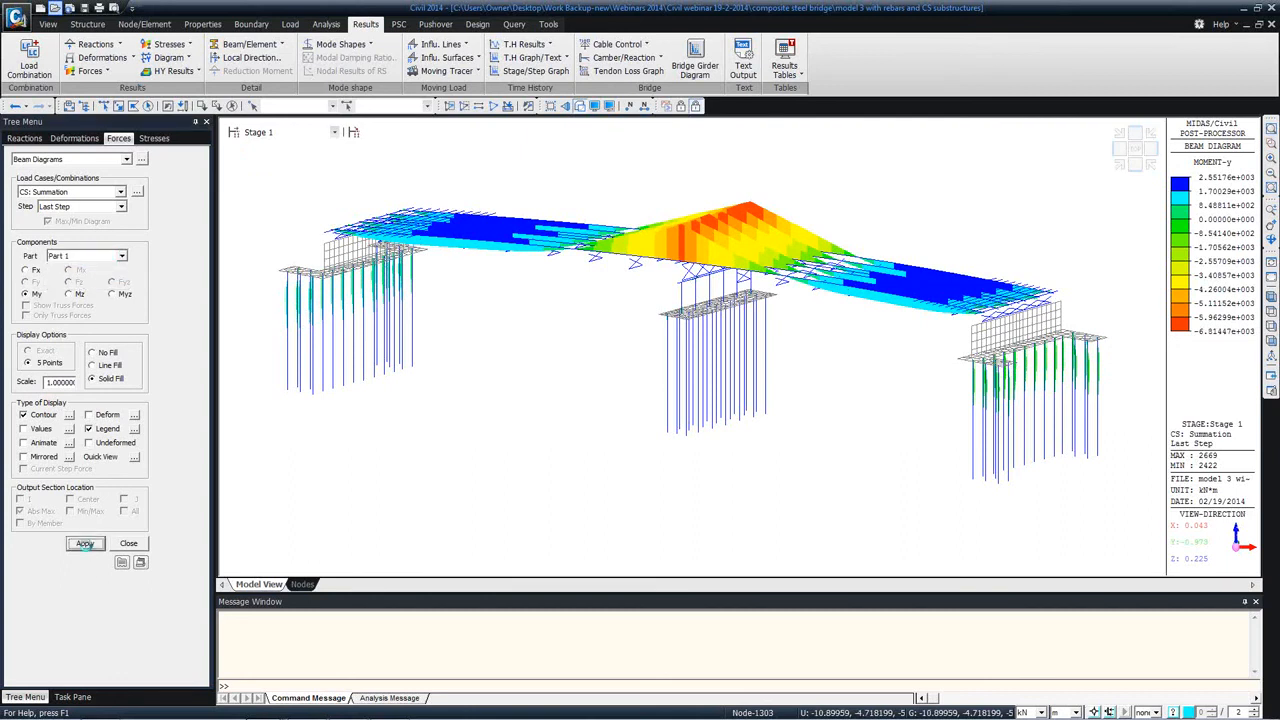
Step: Display the Stage 1 My beam diagram for Part 2 of the composite section
left_click(104, 258)
left_click(60, 288)
left_click(86, 543)
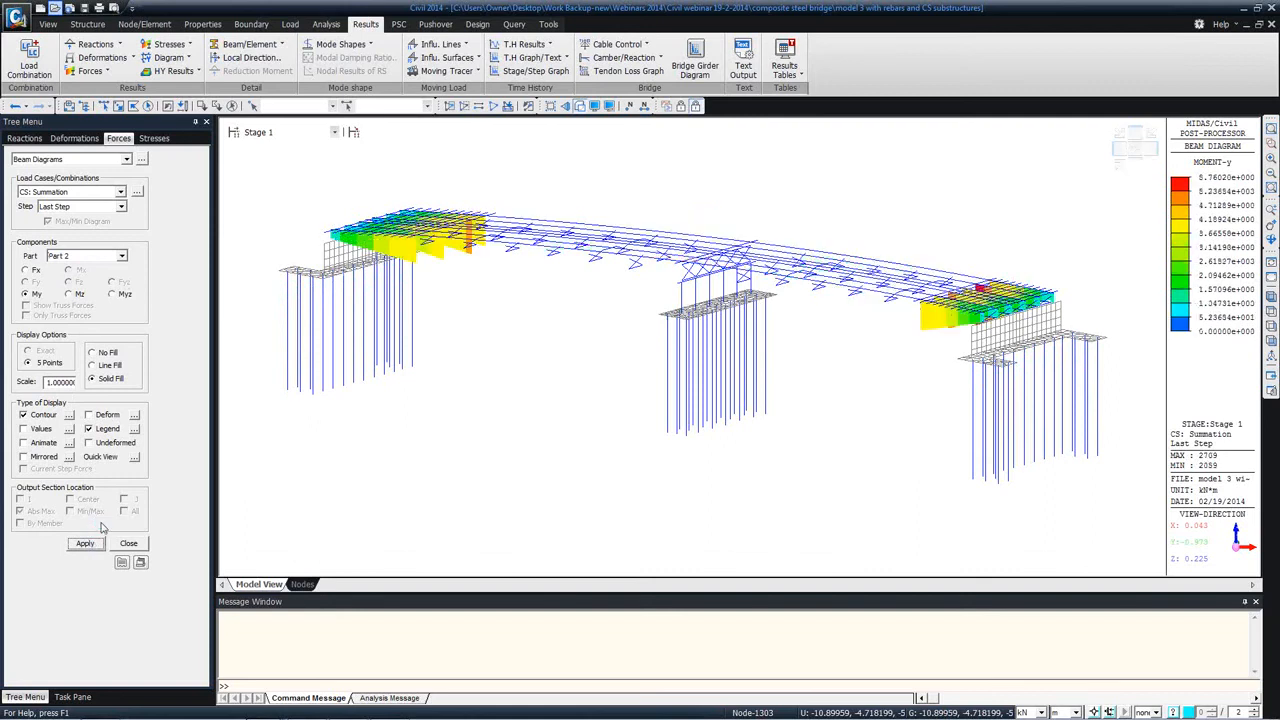
Step: Display the Part 2 My diagram for self weight at PostCS, close the beam diagram settings and show the PSC design commands
left_click(294, 134)
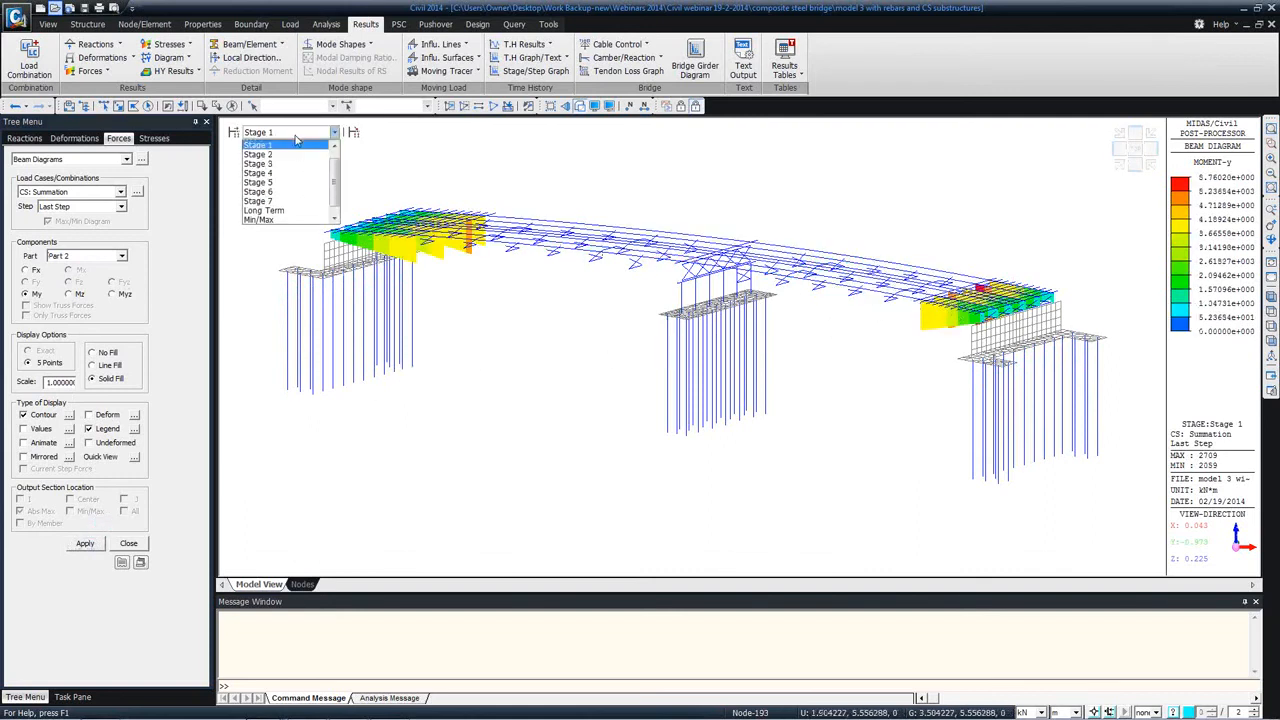
scroll(340, 198, "down", 1)
left_click(262, 219)
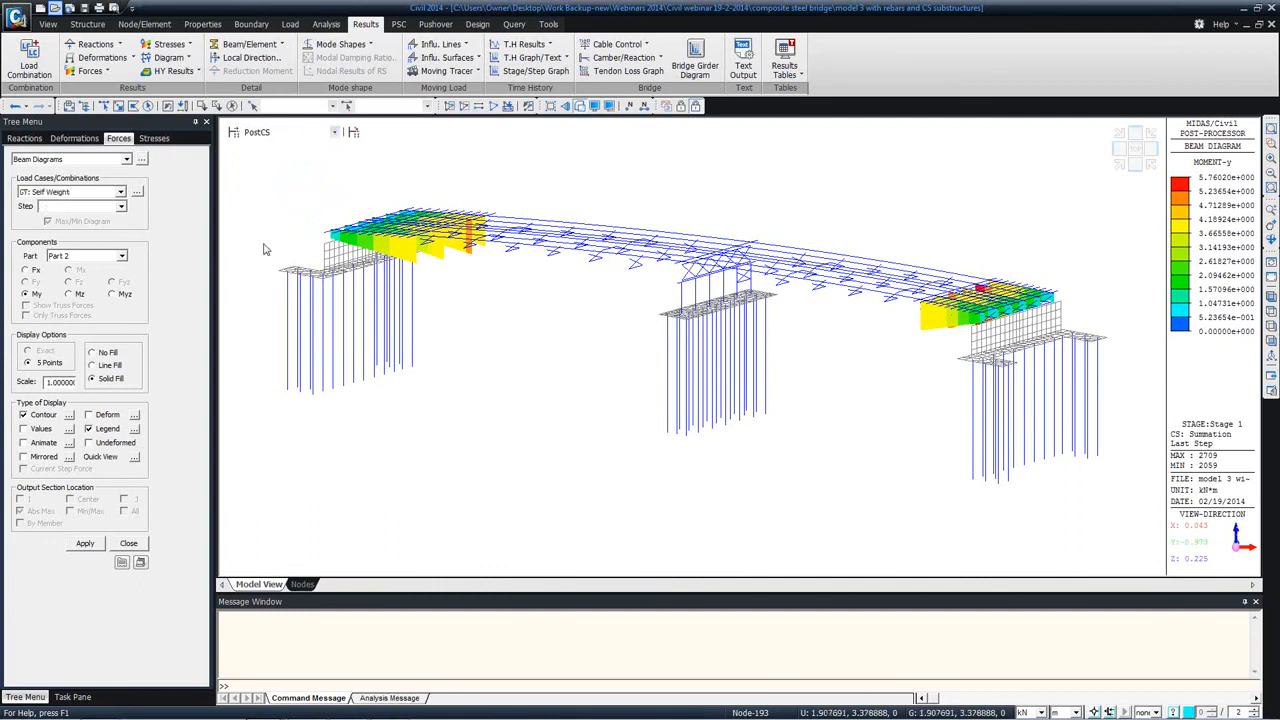
left_click(129, 543)
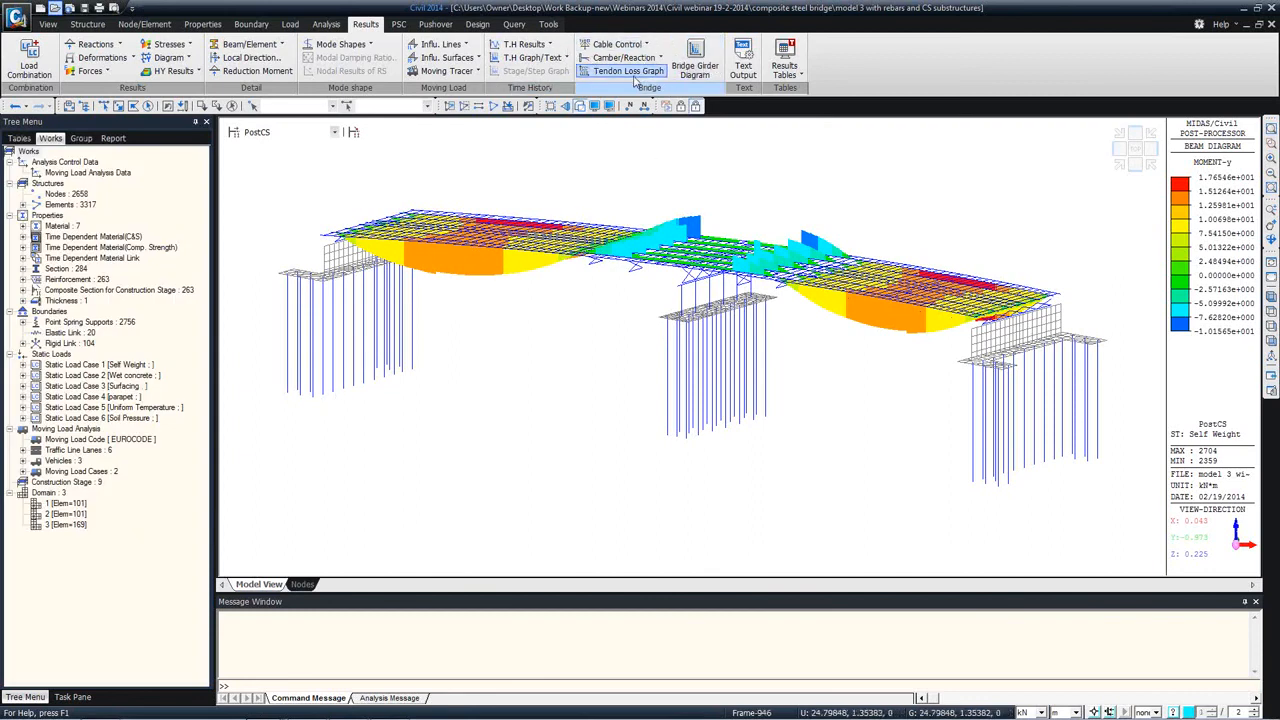
left_click(398, 24)
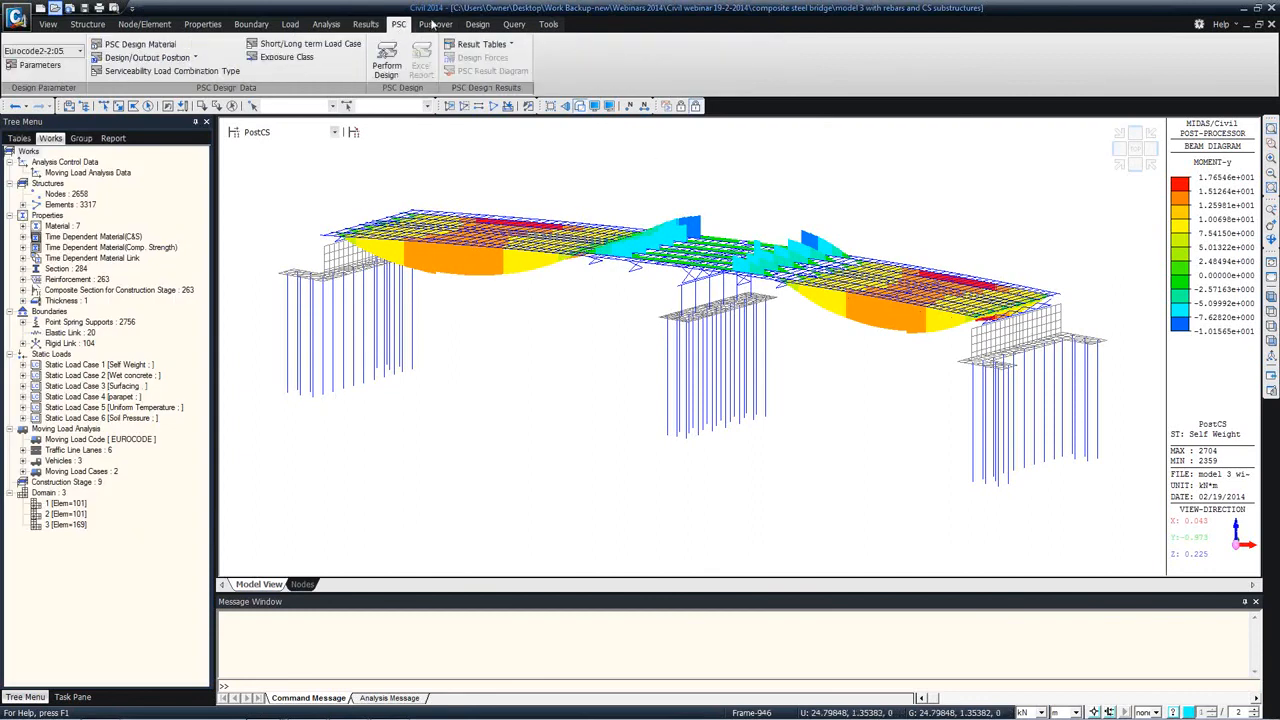
Step: Review the EN 1994-2 composite steel girder design parameters and close them without changes
left_click(477, 24)
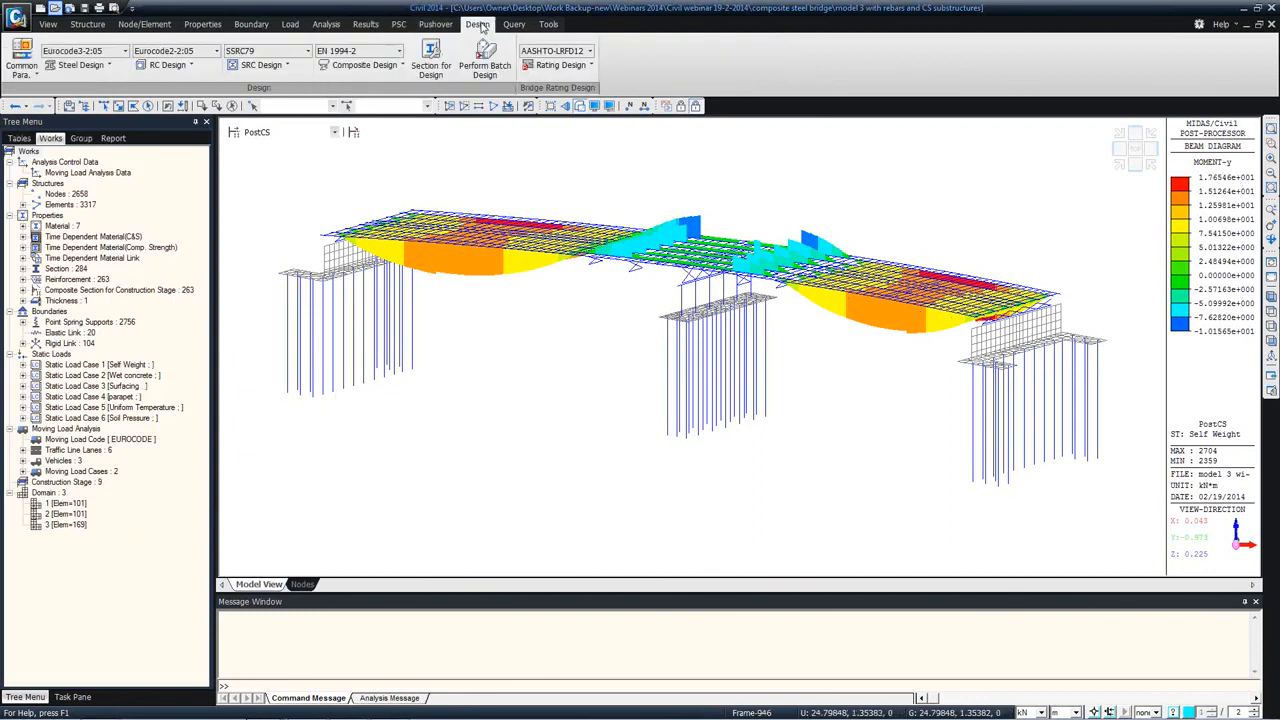
left_click(388, 66)
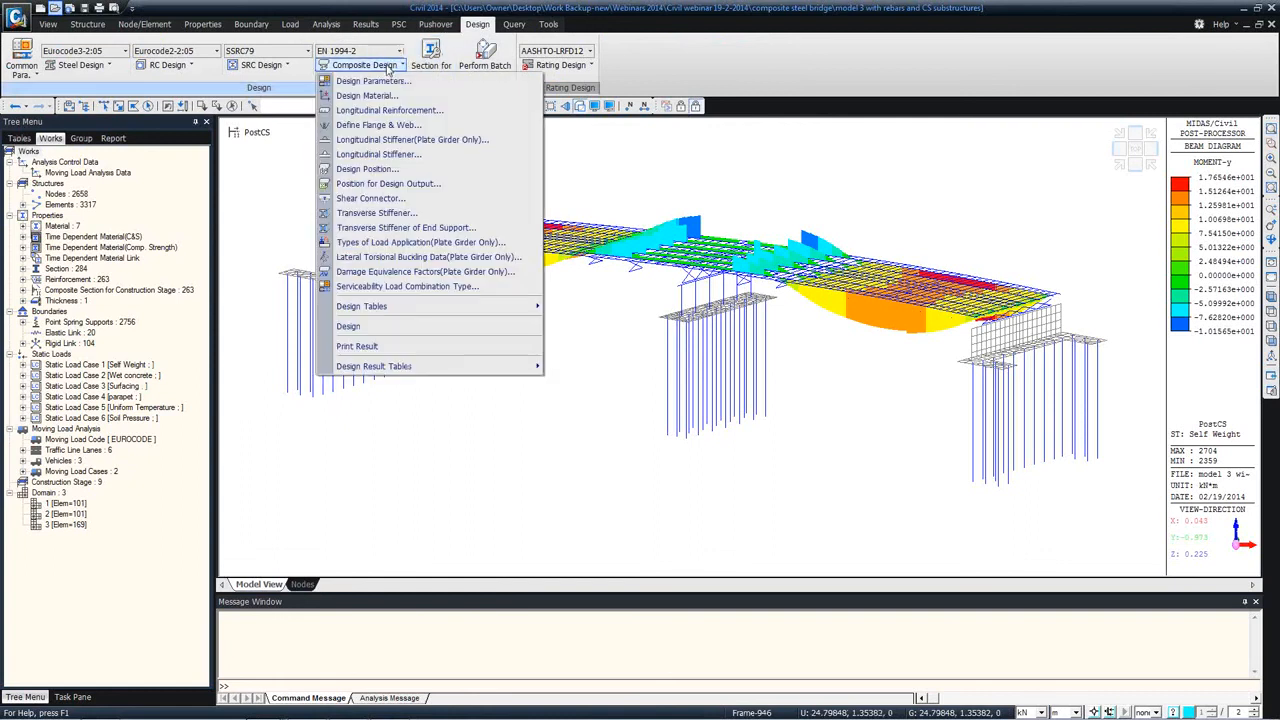
left_click(388, 81)
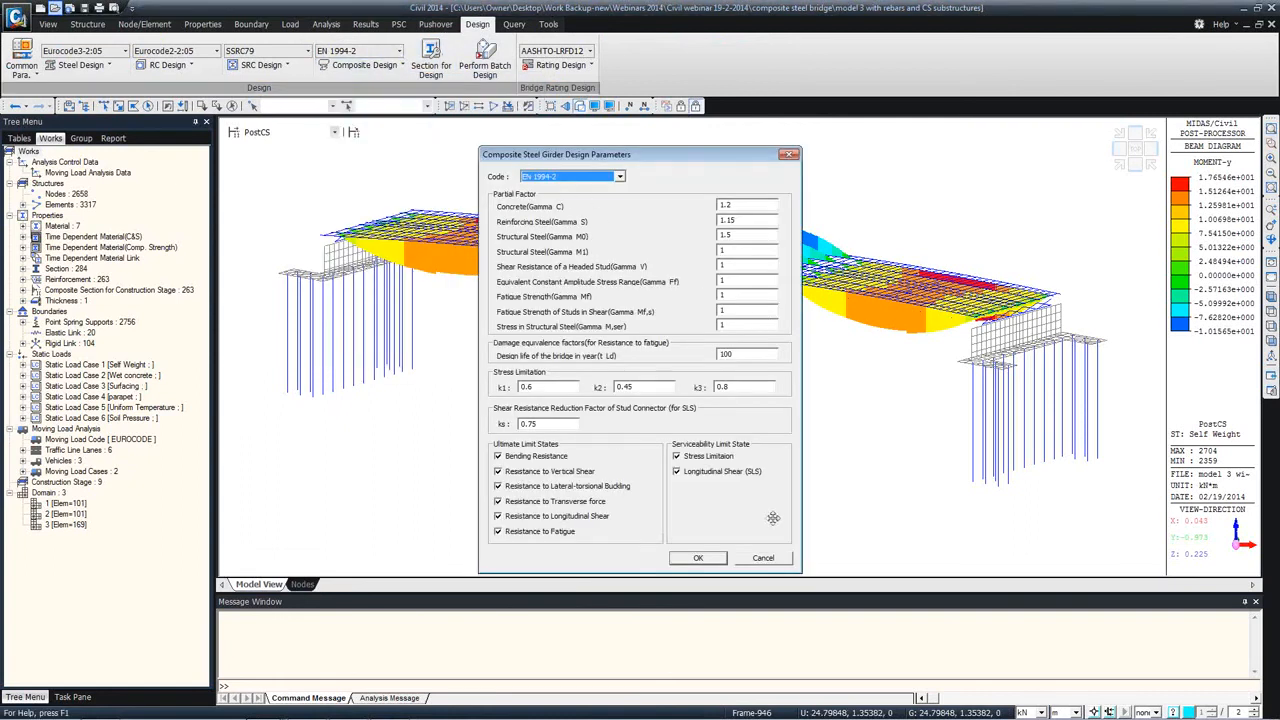
left_click(765, 560)
Step: View the shear connector settings for composite design and close them without applying anything
left_click(364, 64)
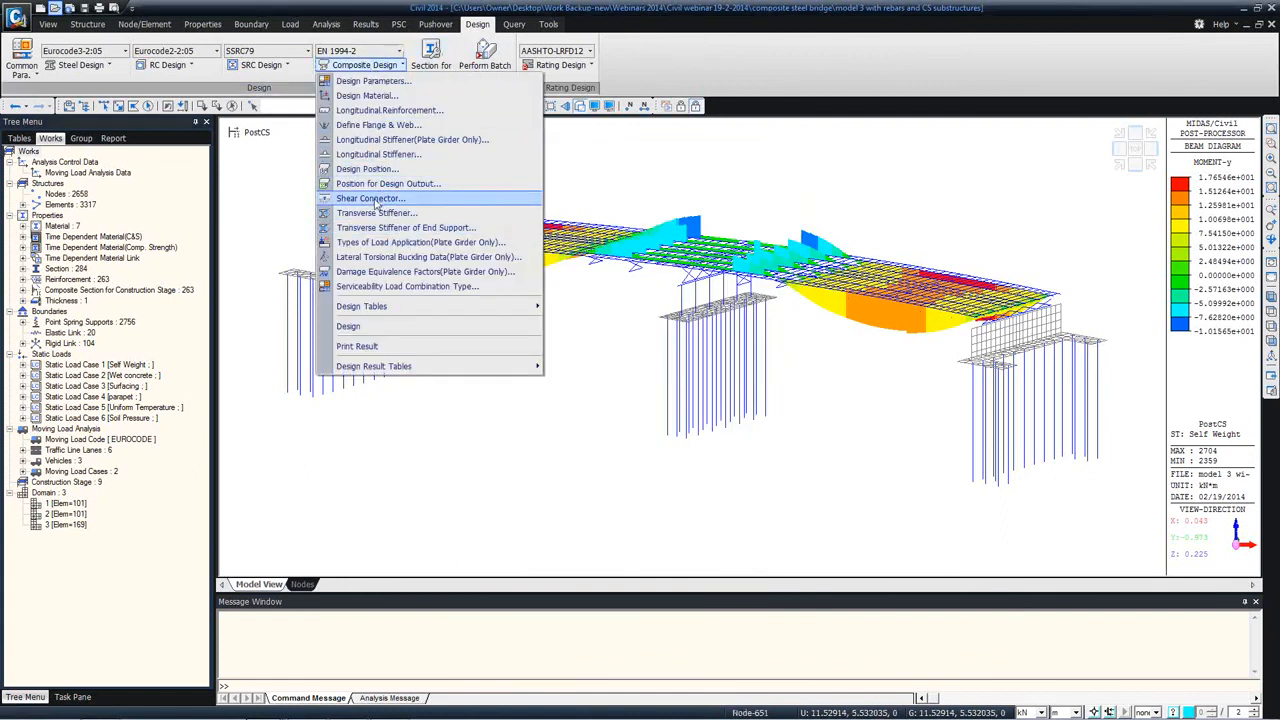
left_click(370, 199)
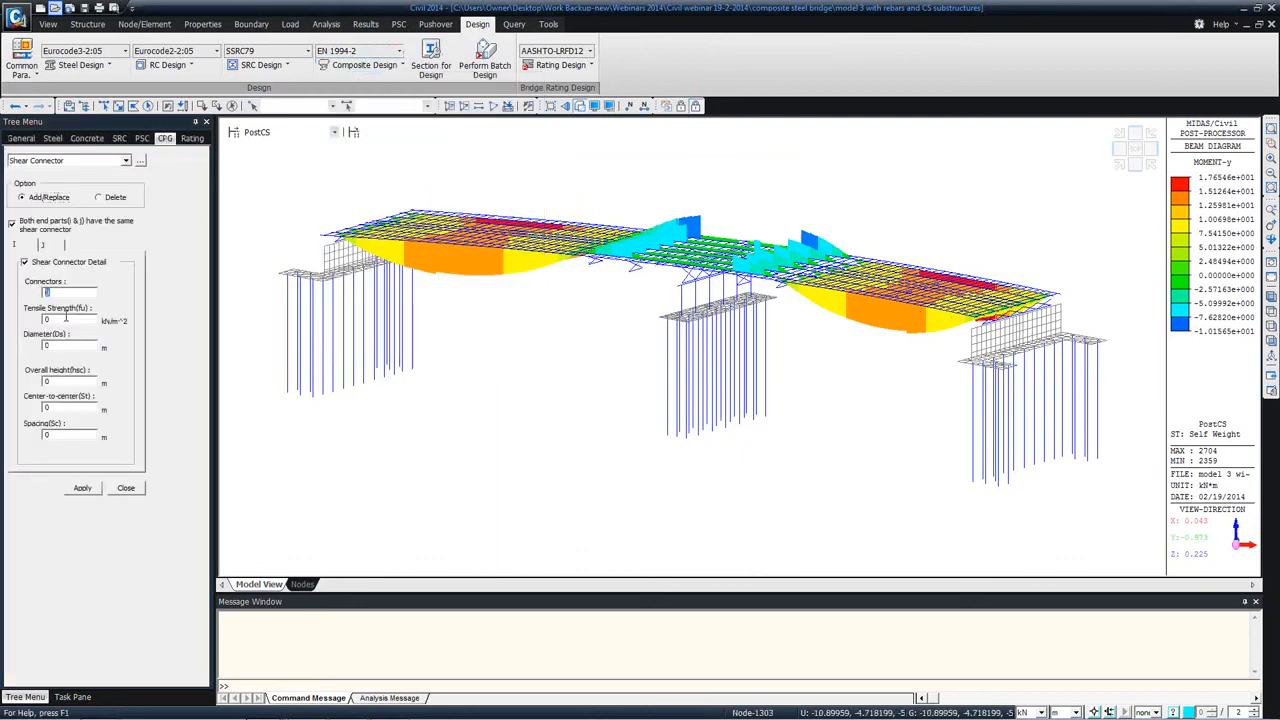
left_click(125, 488)
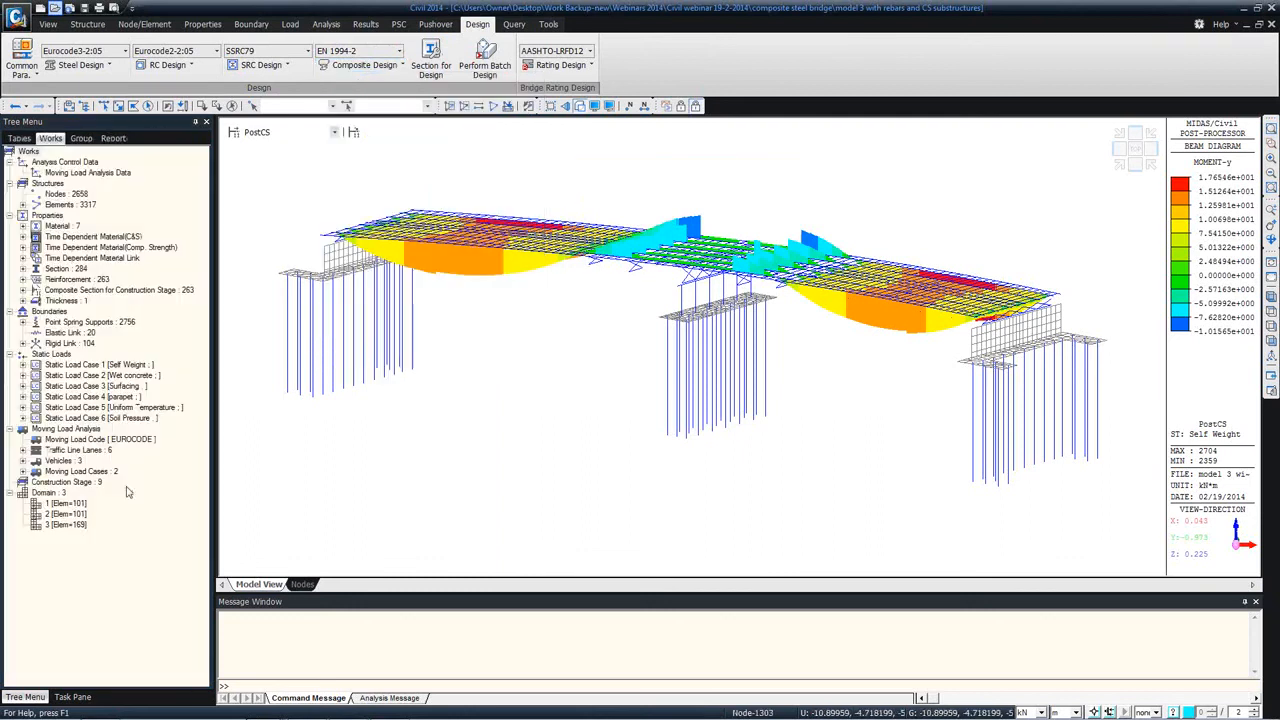
Step: View the composite design bending resistance results for both element parts and both moment signs, and return to the model view
left_click(364, 64)
mouse_move(466, 367)
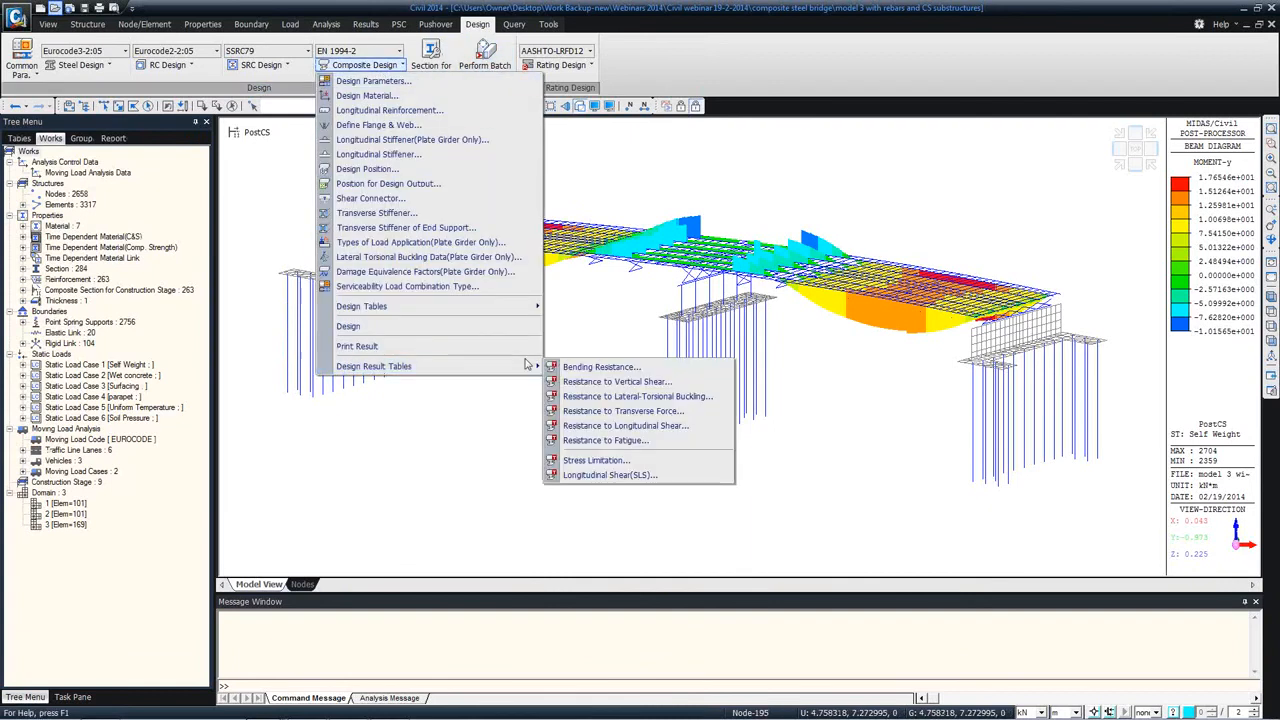
left_click(601, 367)
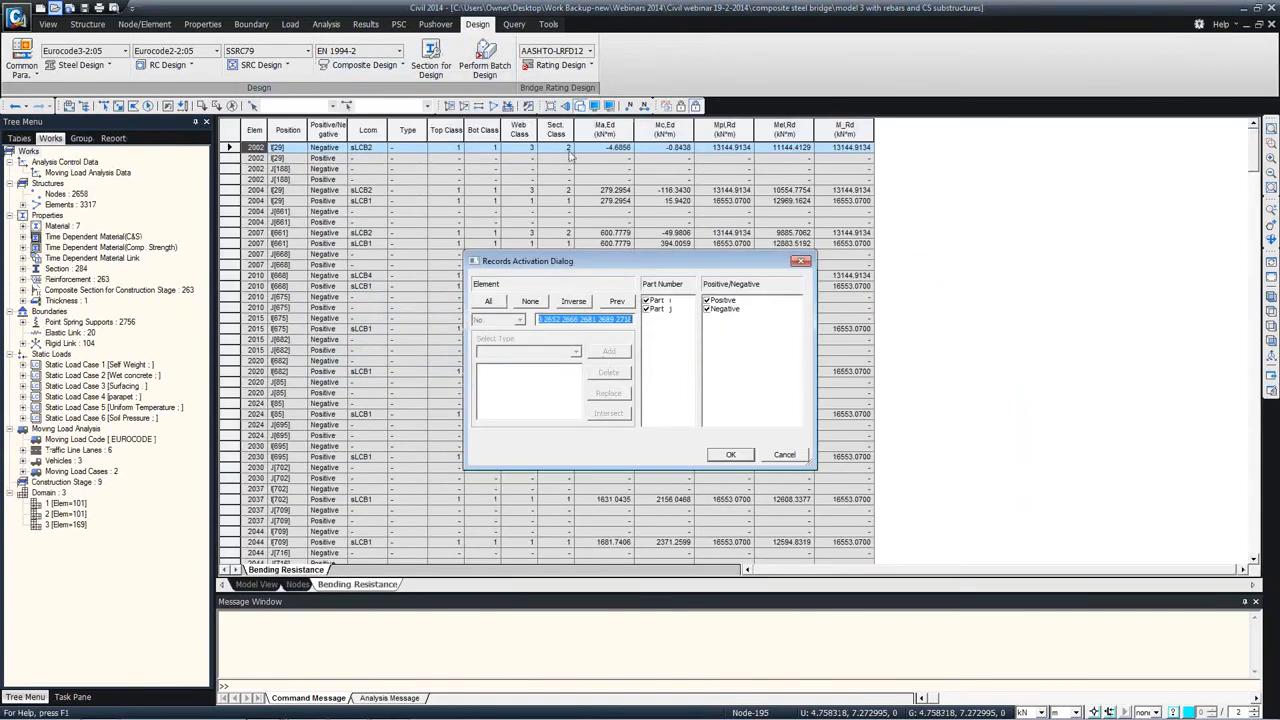
left_click(730, 454)
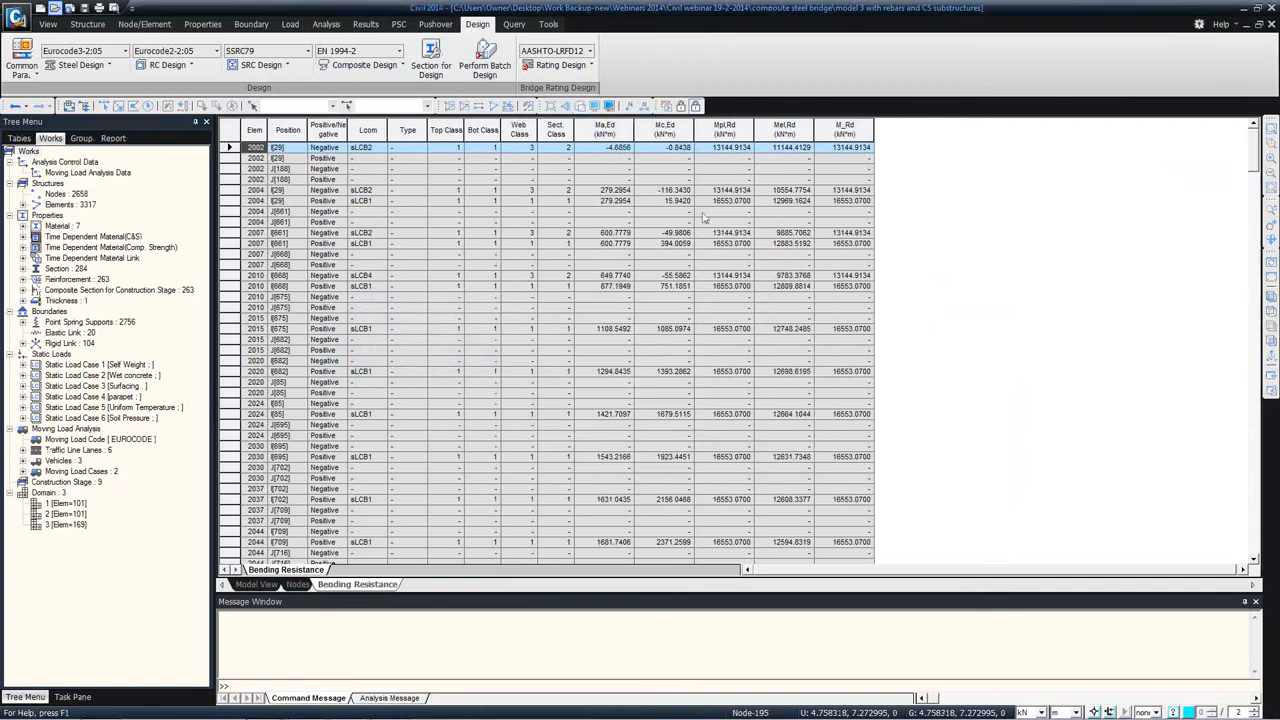
left_click(257, 584)
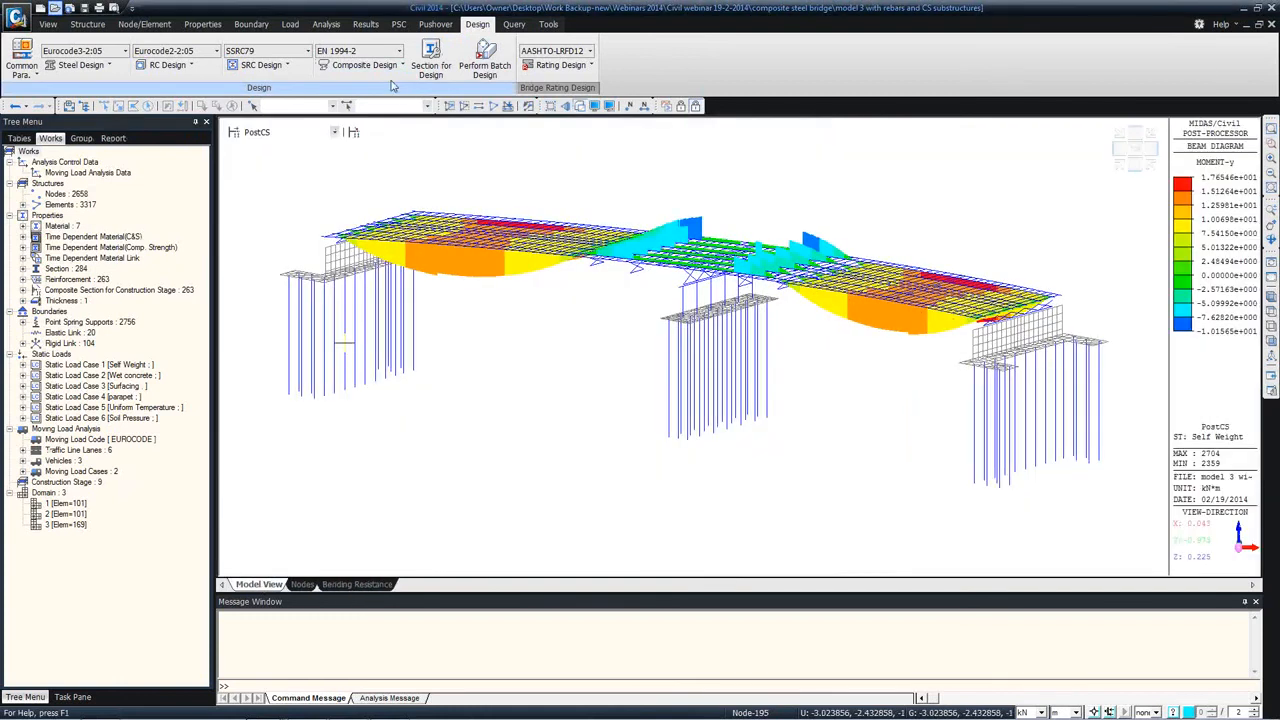
Step: Select pier element 4076 and run the Eurocode2-2:05 concrete code check for columns
left_click(370, 65)
mouse_move(410, 366)
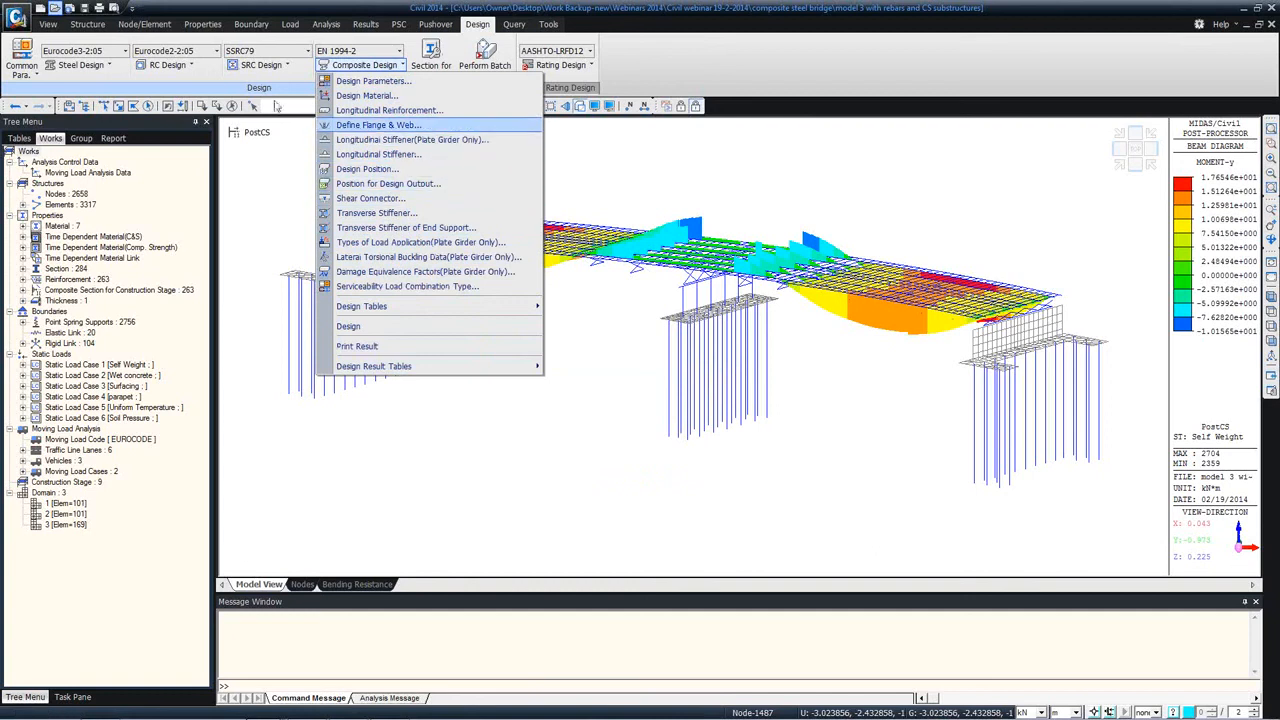
left_click(167, 65)
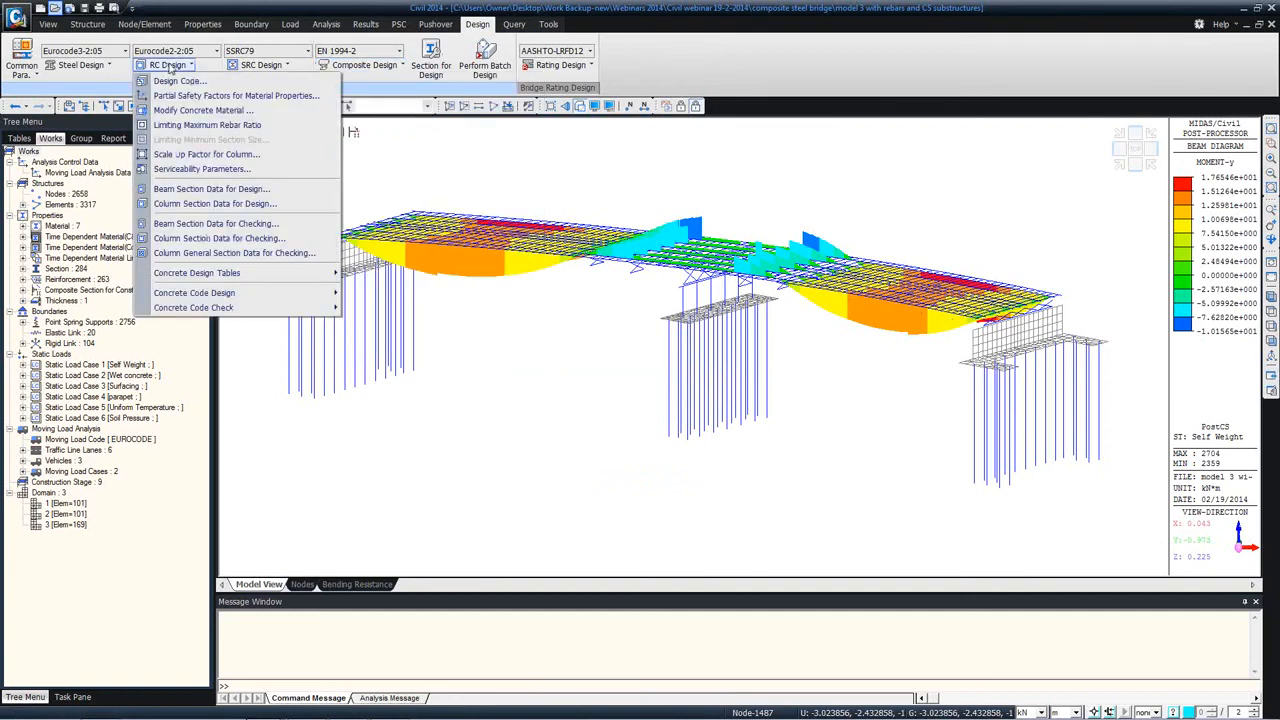
left_click(487, 86)
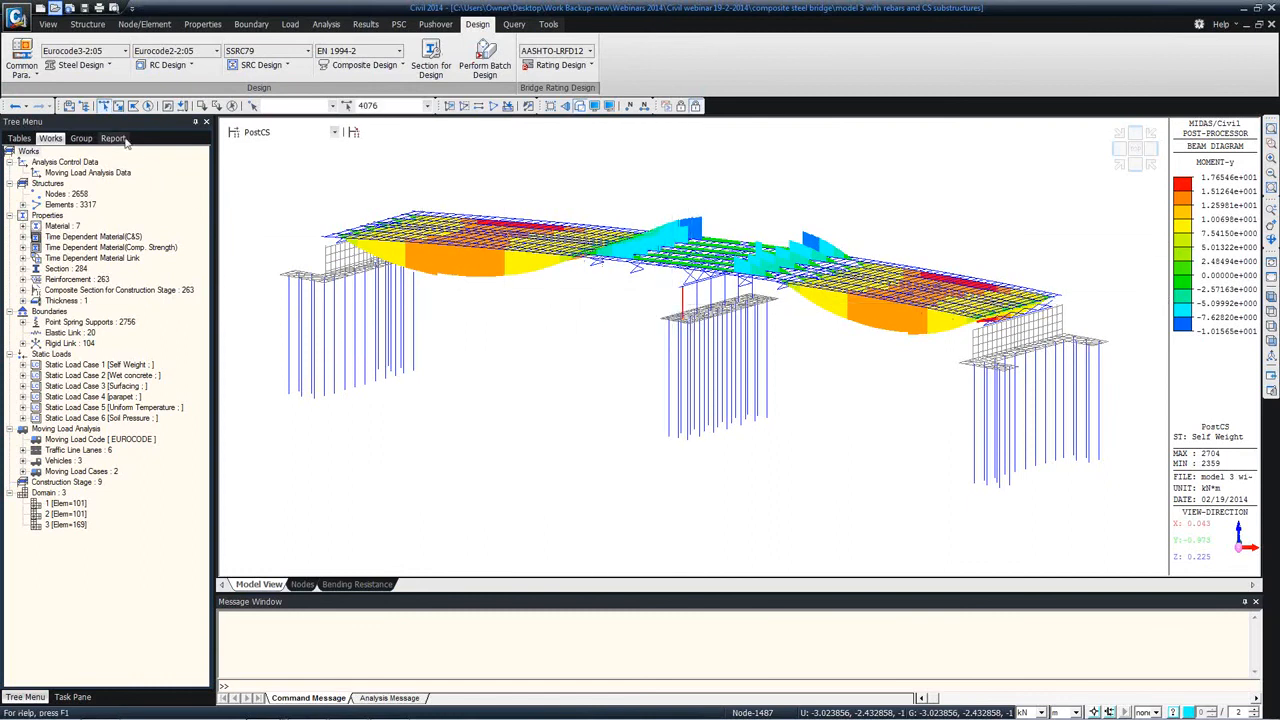
left_click(168, 72)
mouse_move(320, 307)
left_click(380, 322)
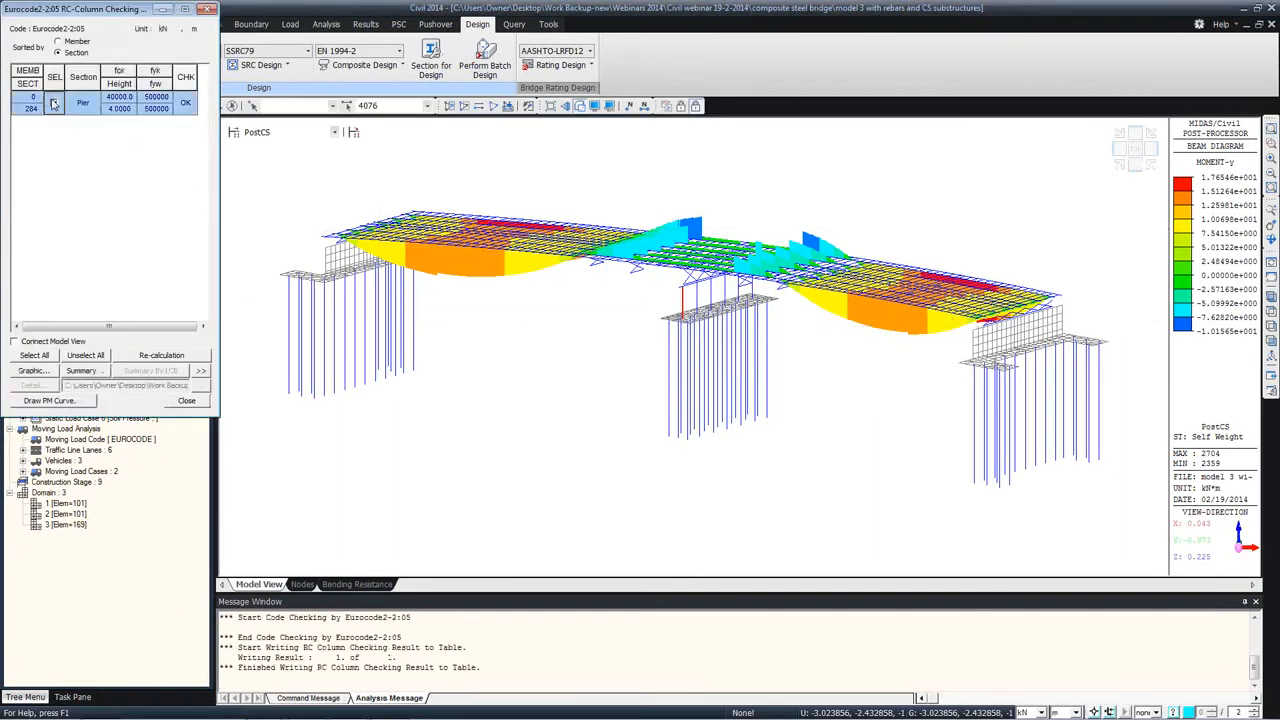
Step: Examine the graphic column check report for the Pier section, including its interaction curve, and close it
left_click(40, 371)
scroll(445, 190, "down", 5)
scroll(442, 180, "down", 5)
left_click(550, 12)
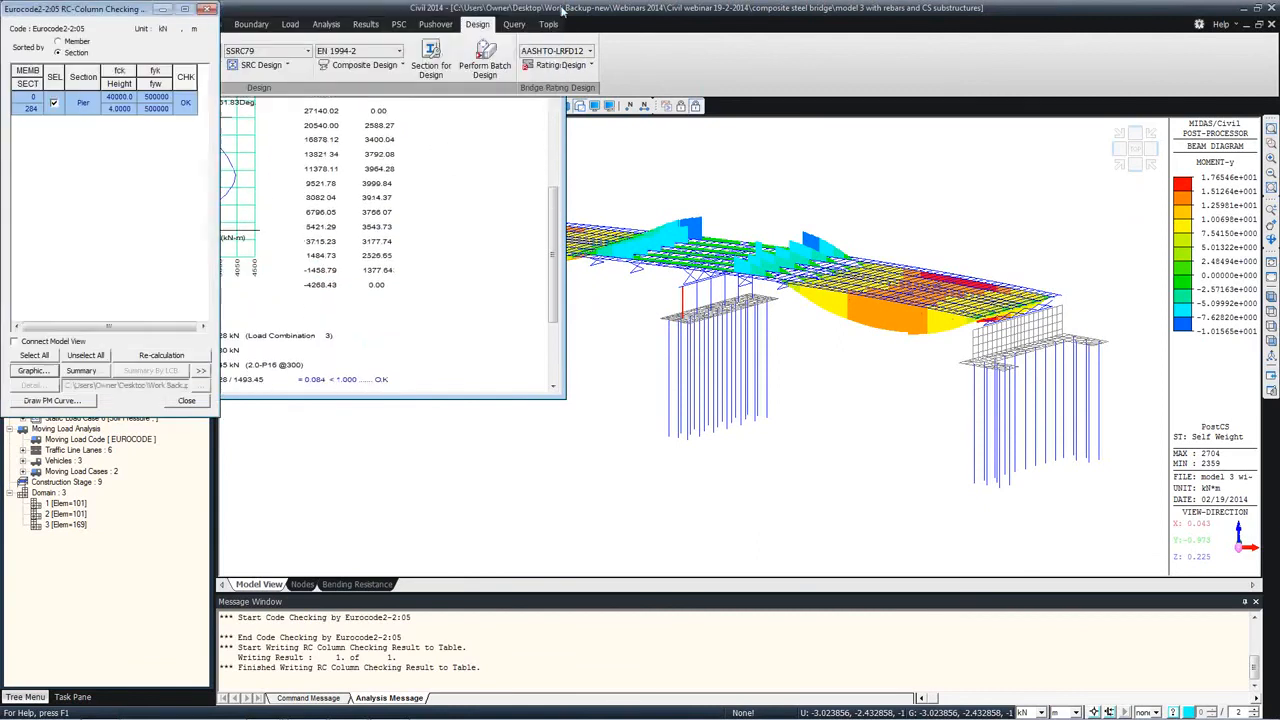
Step: Sort the column check by member, examine the detailed calculation report for pier member 4076 and close the results
left_click(60, 42)
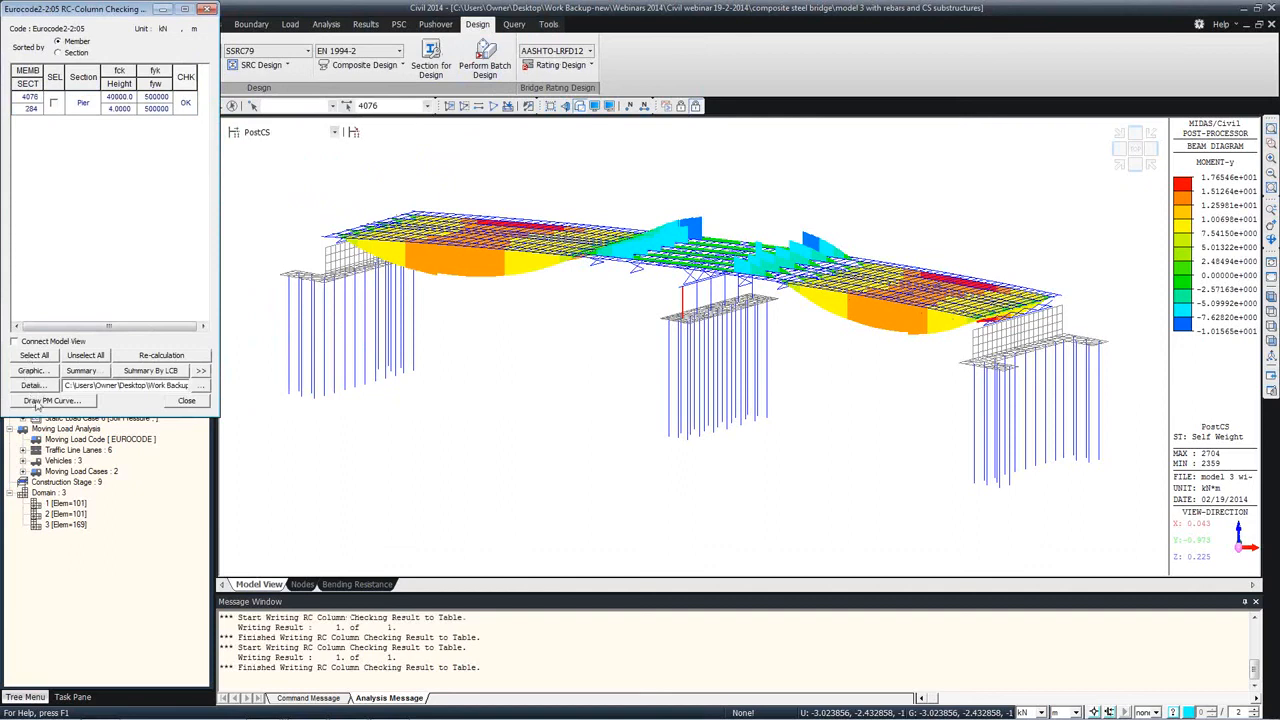
left_click(54, 103)
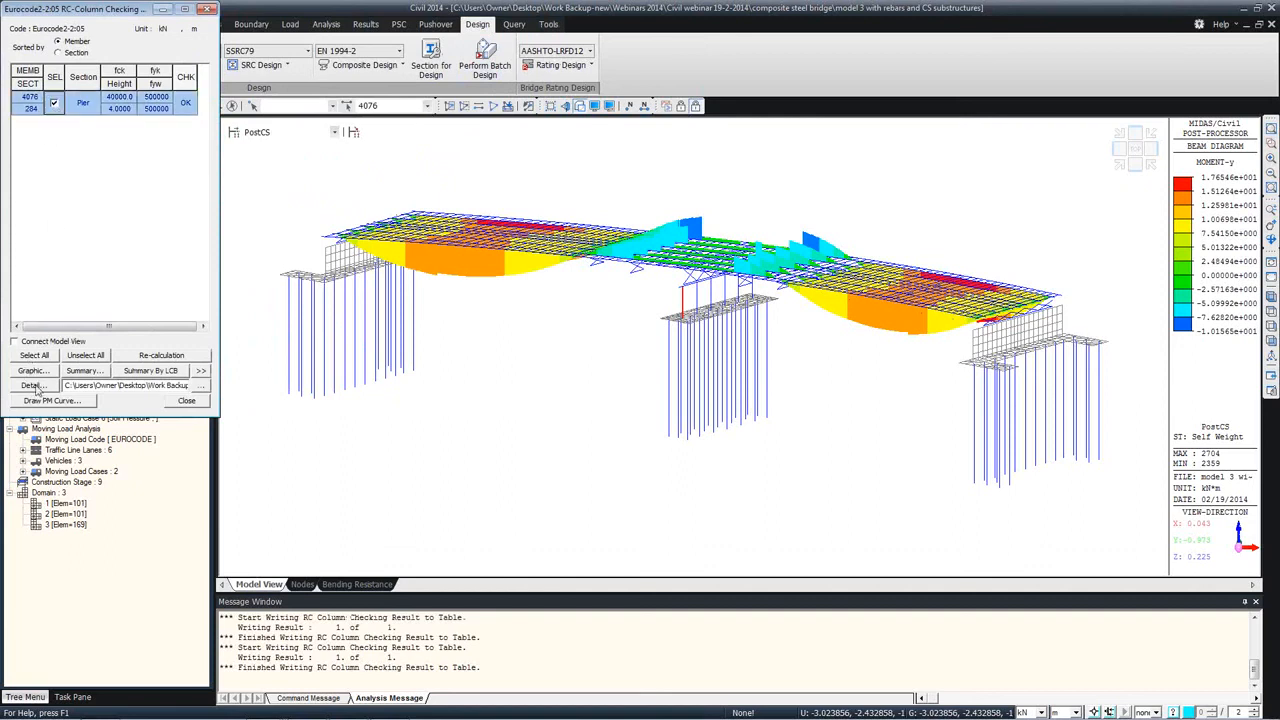
left_click(34, 386)
scroll(507, 335, "down", 10)
scroll(507, 335, "down", 20)
left_click(959, 28)
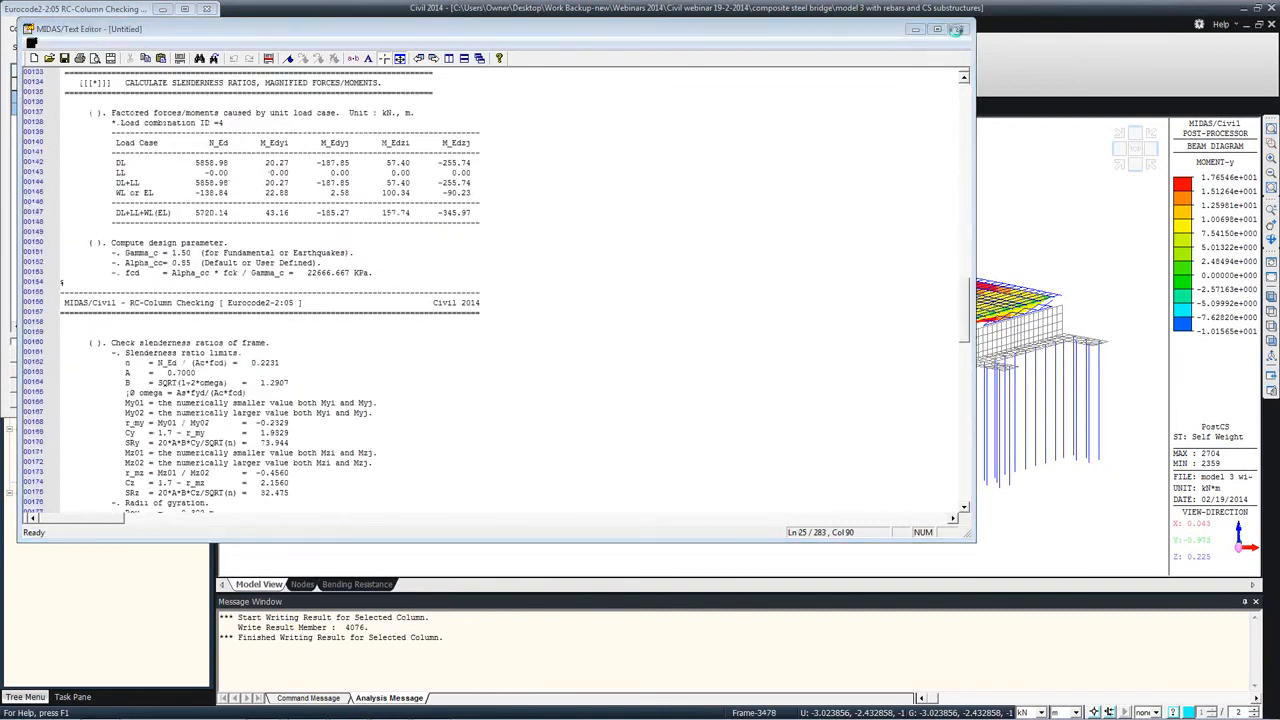
left_click(583, 315)
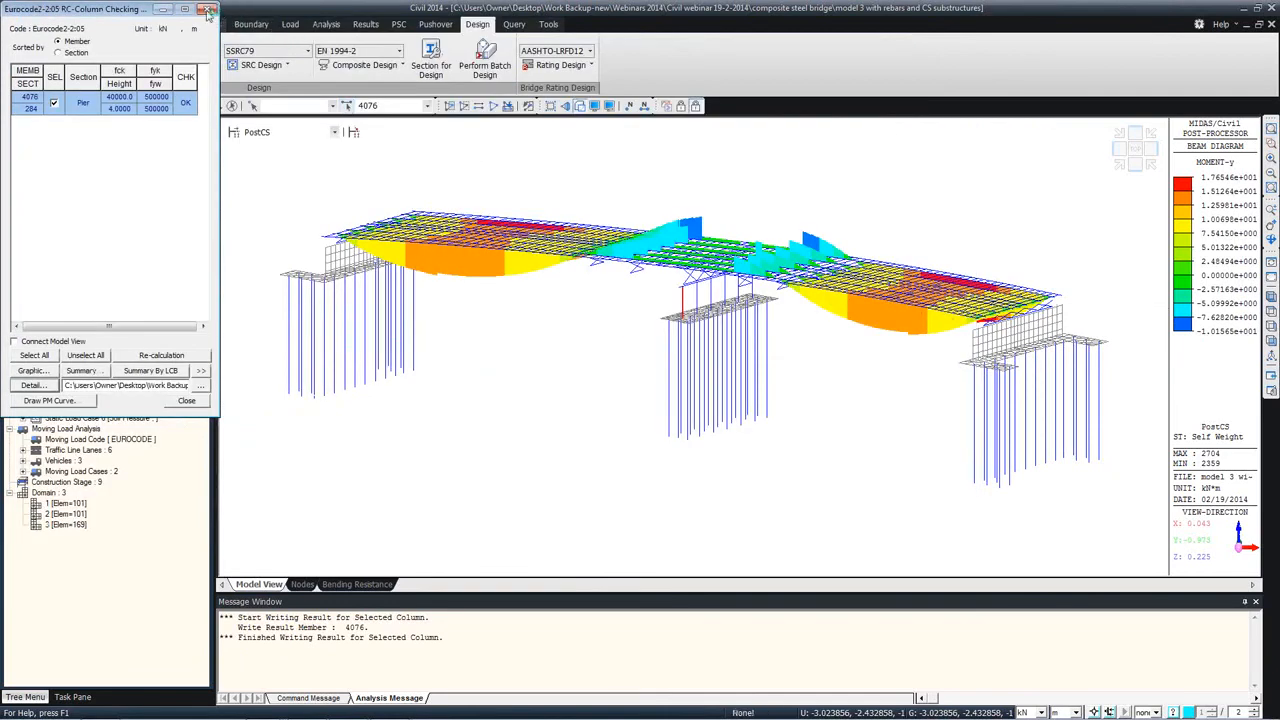
left_click(206, 9)
Step: Open the Excel report "model 3 with rebars and CS substructures" from the composite steel bridge folder despite its format mismatch and maximise it
mouse_move(118, 700)
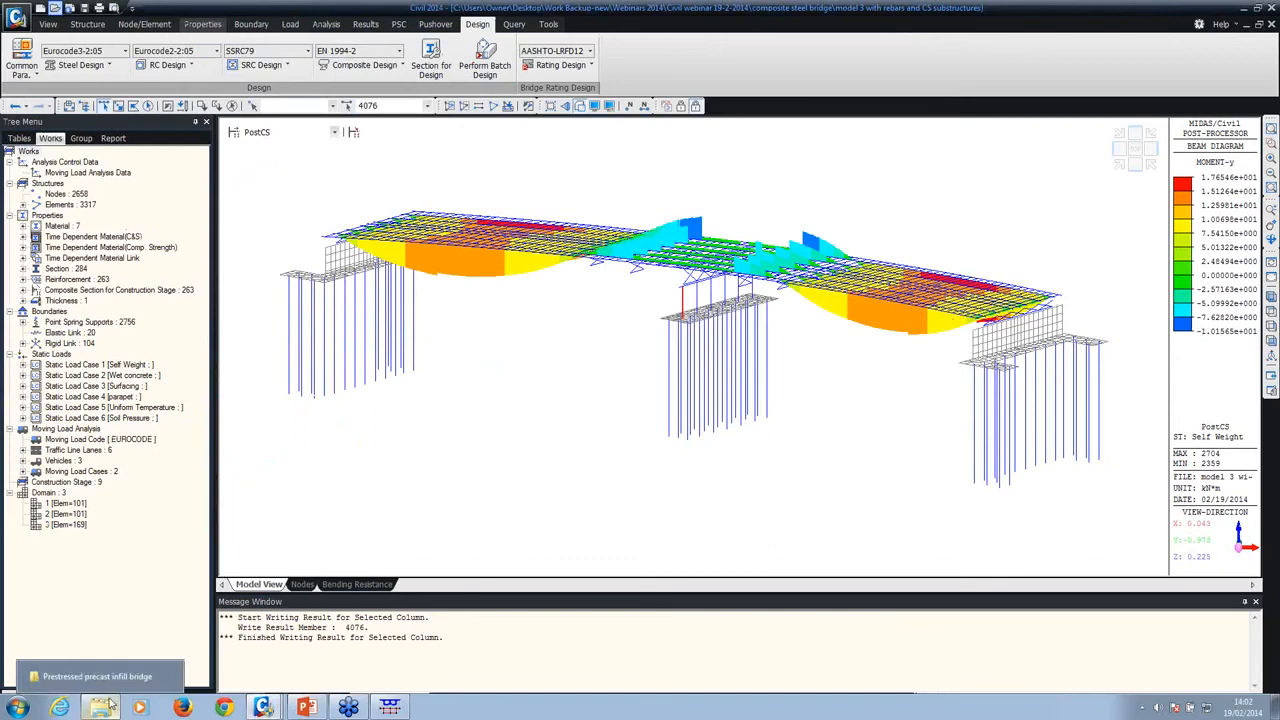
left_click(112, 686)
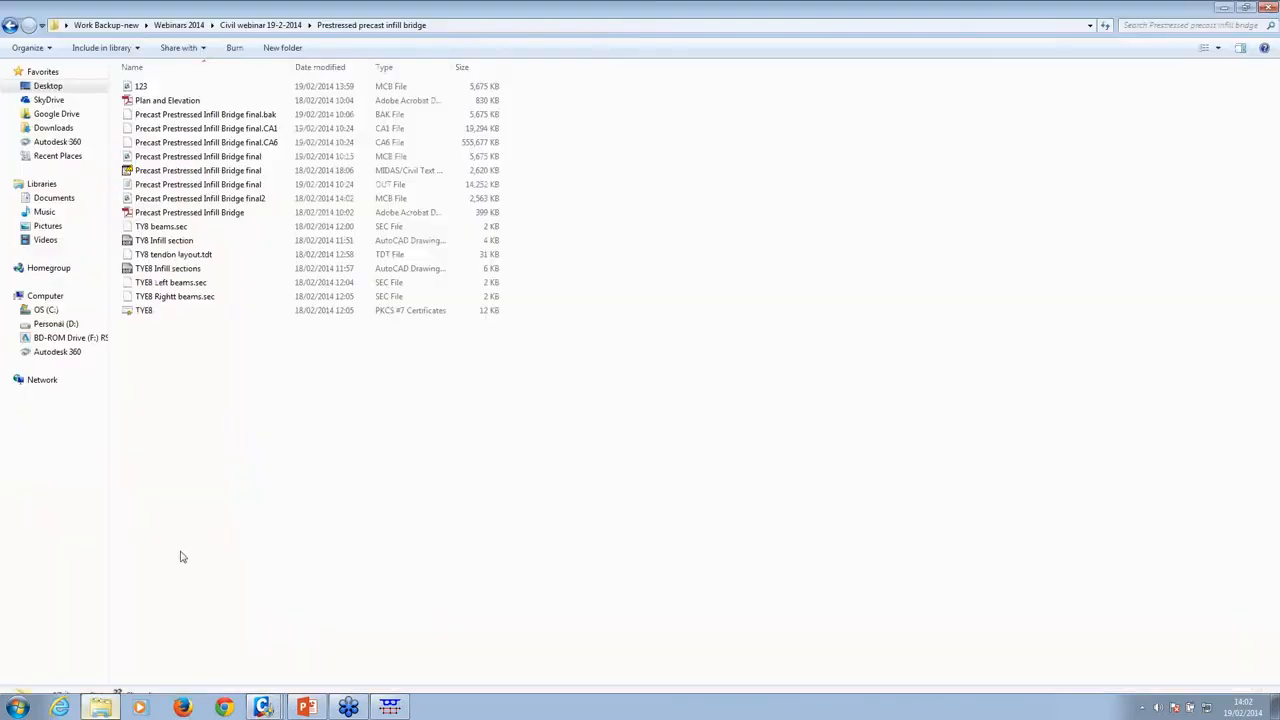
left_click(262, 25)
double_click(205, 87)
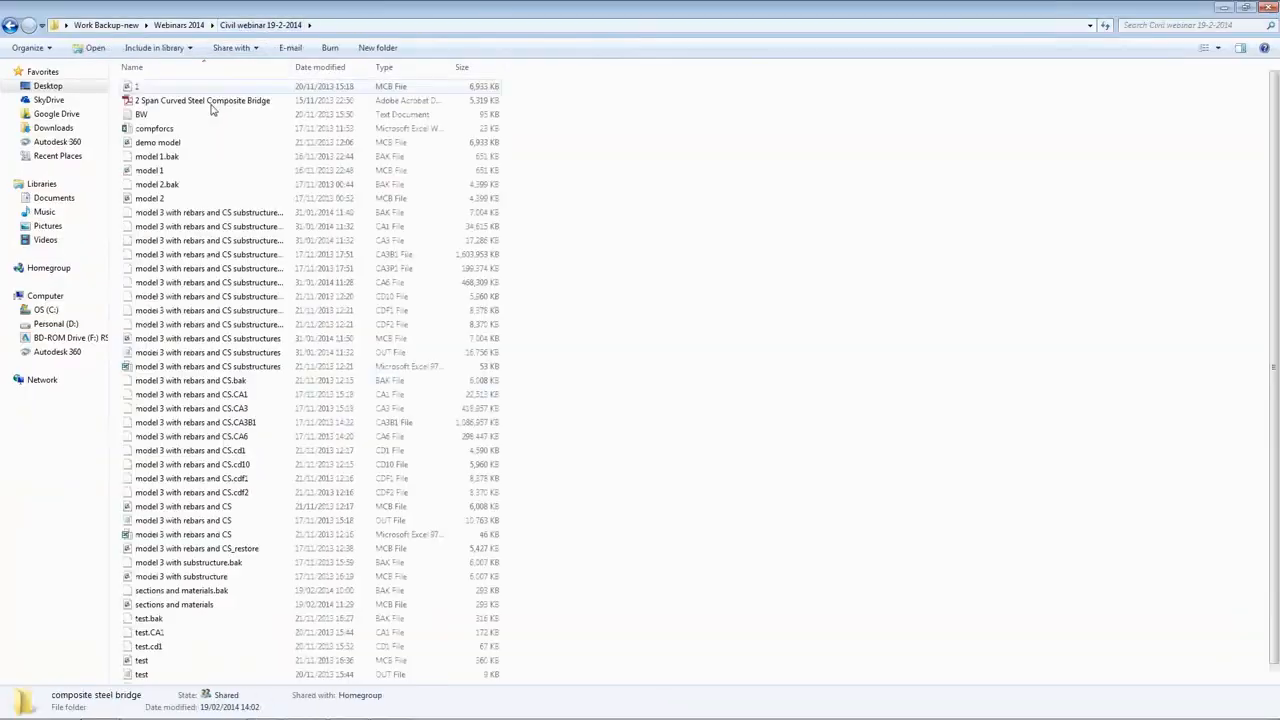
scroll(250, 420, "down", 1)
double_click(210, 356)
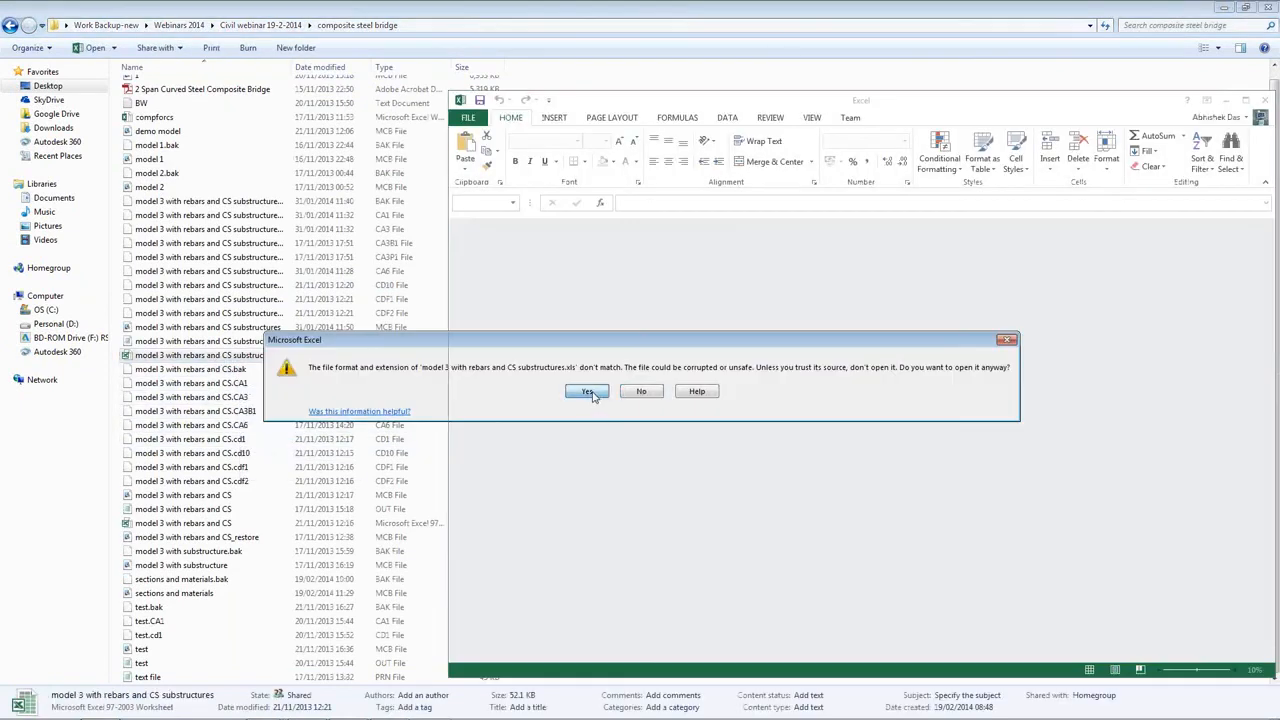
left_click(588, 391)
left_click_drag(1022, 102, 804, 0)
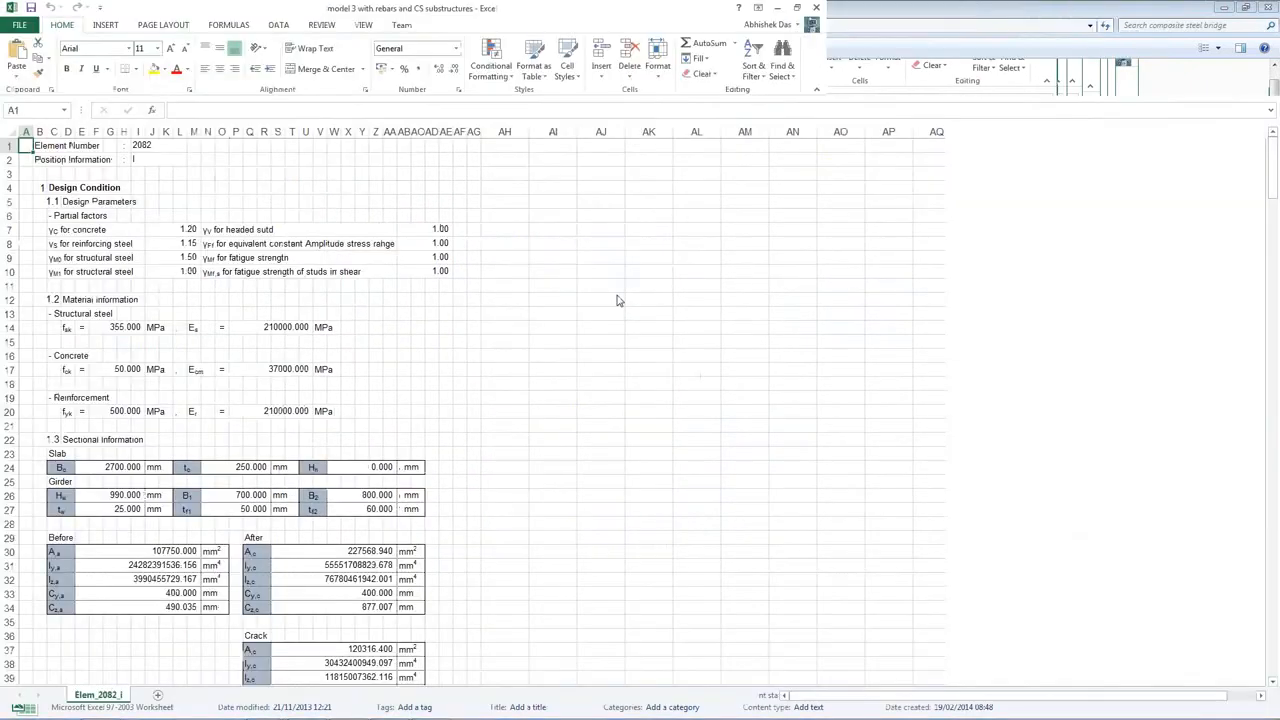
Step: Read through element 2082's composite design calculations down to the longitudinal shear resistance and minimise the workbook
left_click(648, 313)
scroll(448, 289, "down", 20)
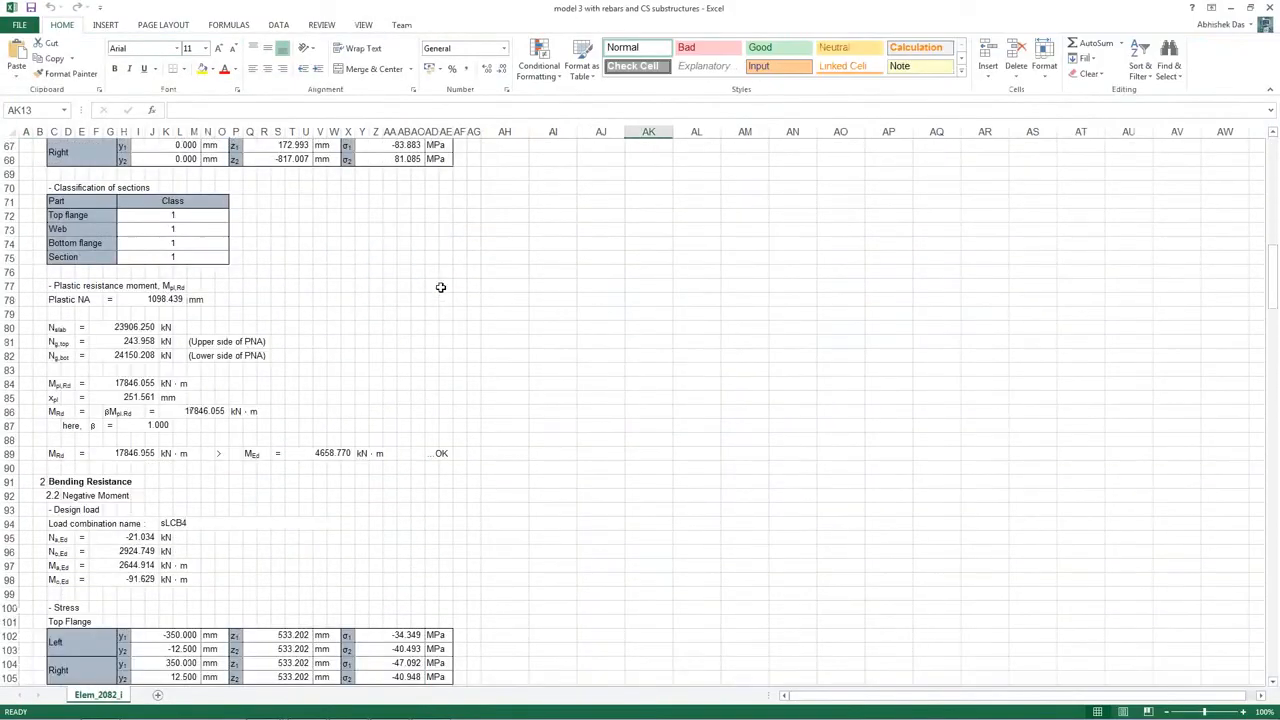
scroll(440, 287, "down", 20)
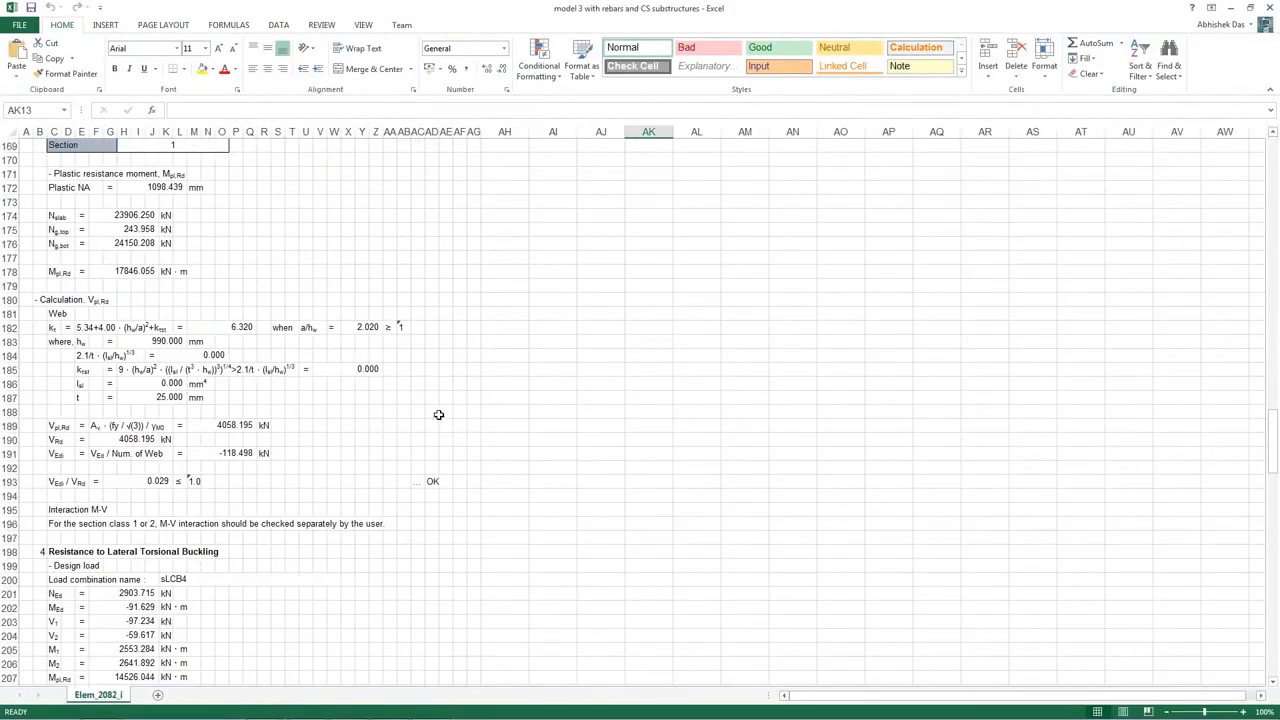
scroll(404, 350, "down", 2)
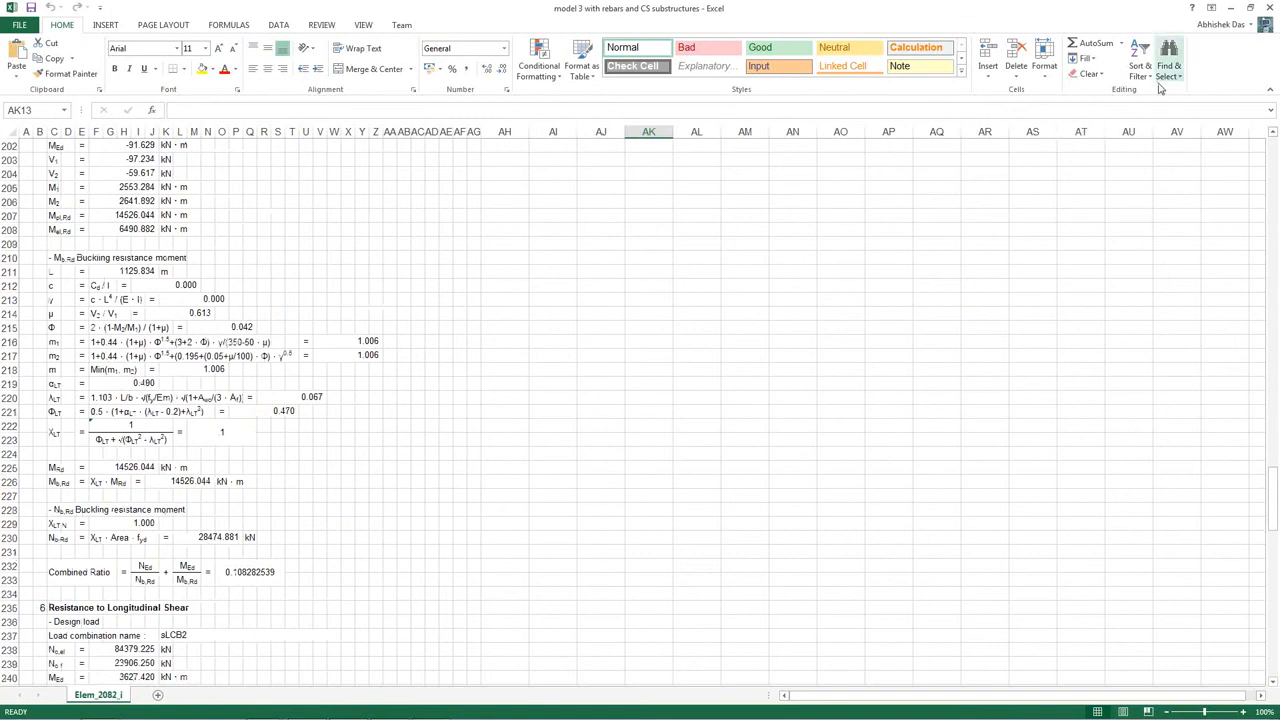
mouse_move(520, 716)
mouse_move(408, 708)
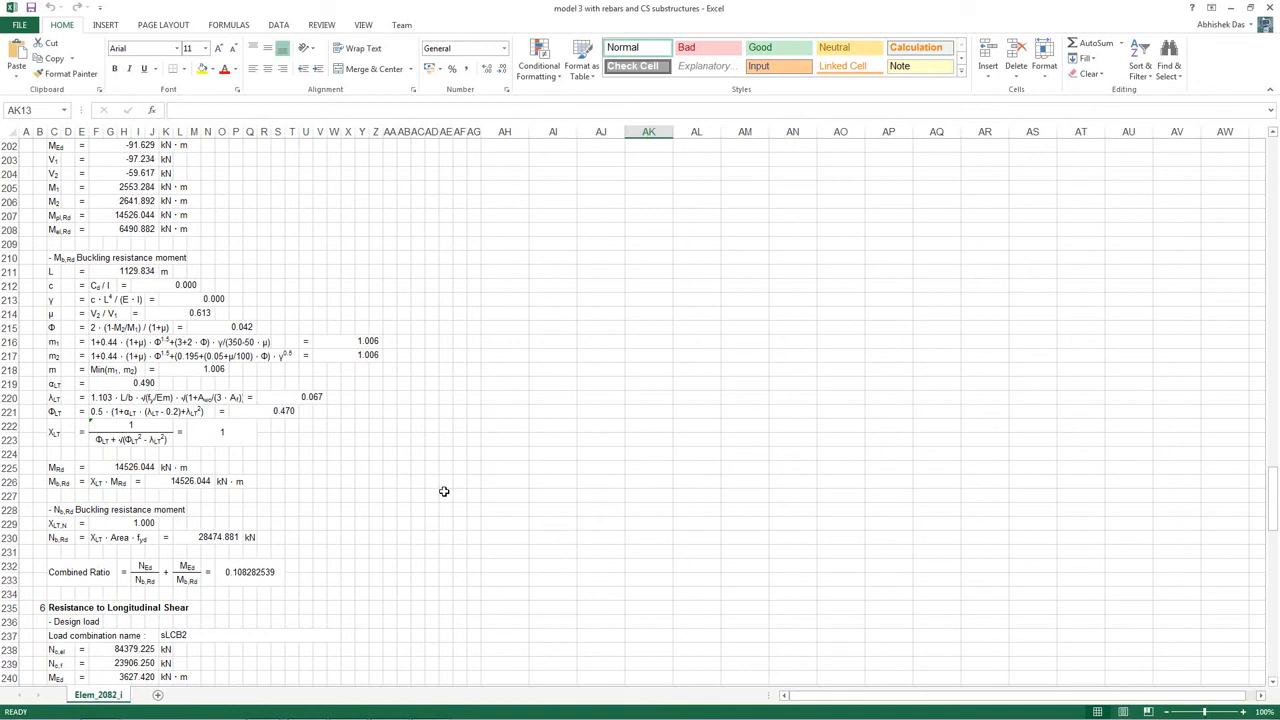
left_click(1232, 8)
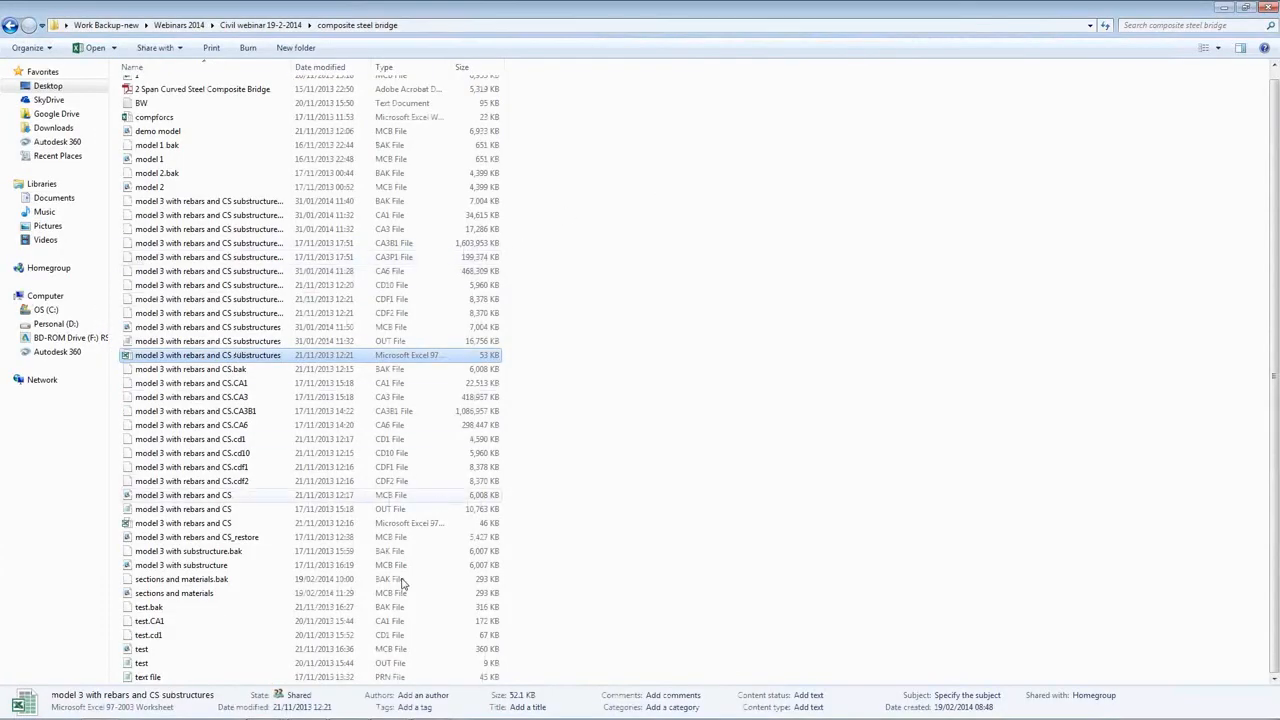
Step: Switch back to the composite steel bridge model in midas Civil and show the available force result types
mouse_move(350, 710)
mouse_move(262, 707)
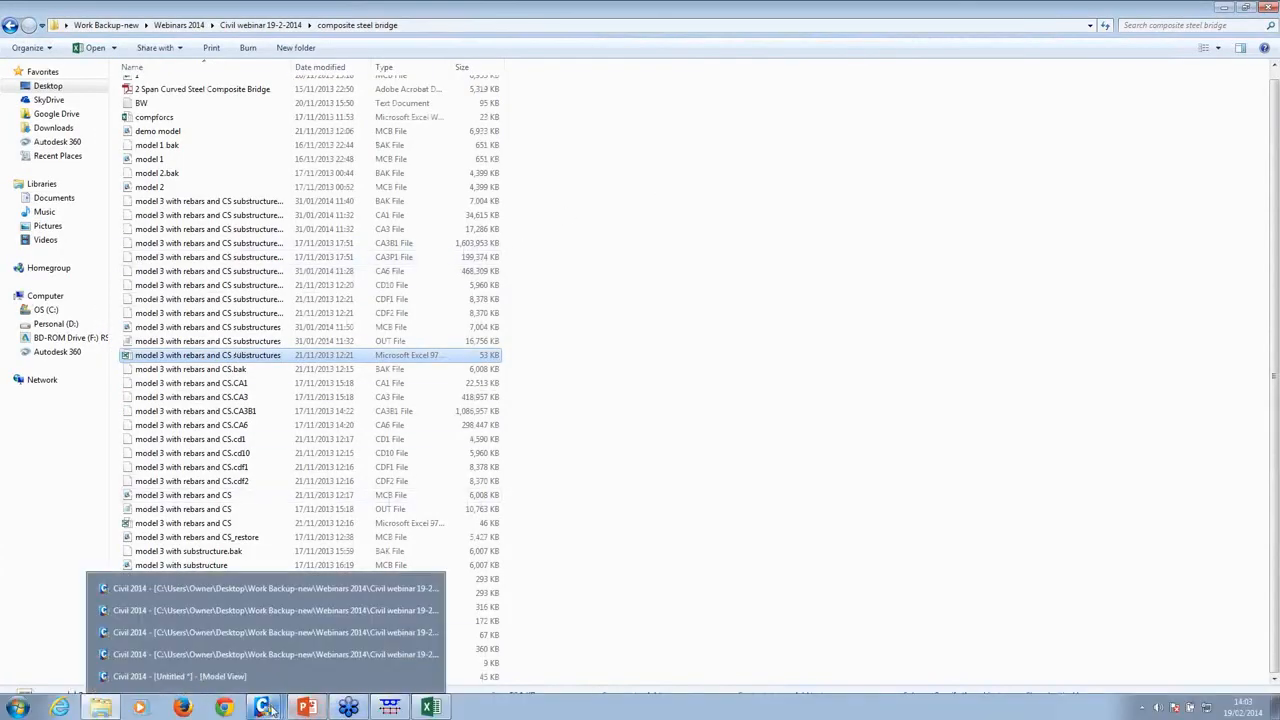
left_click(250, 654)
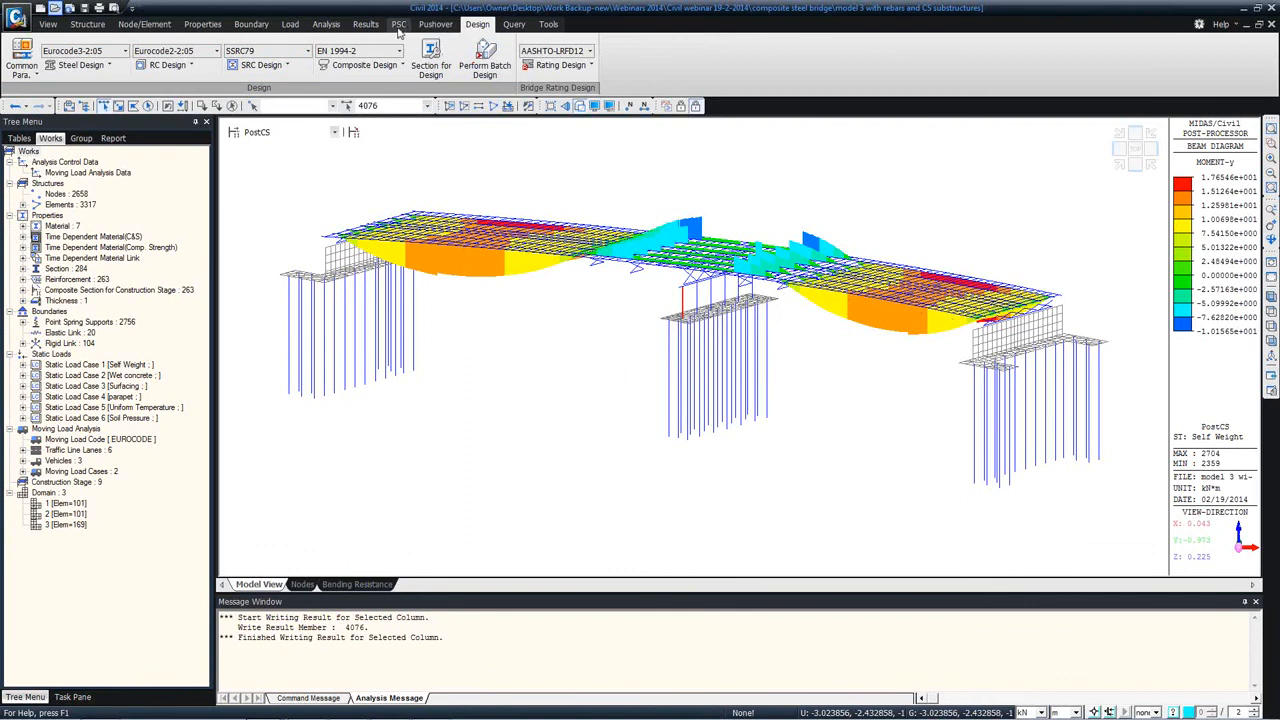
left_click(365, 24)
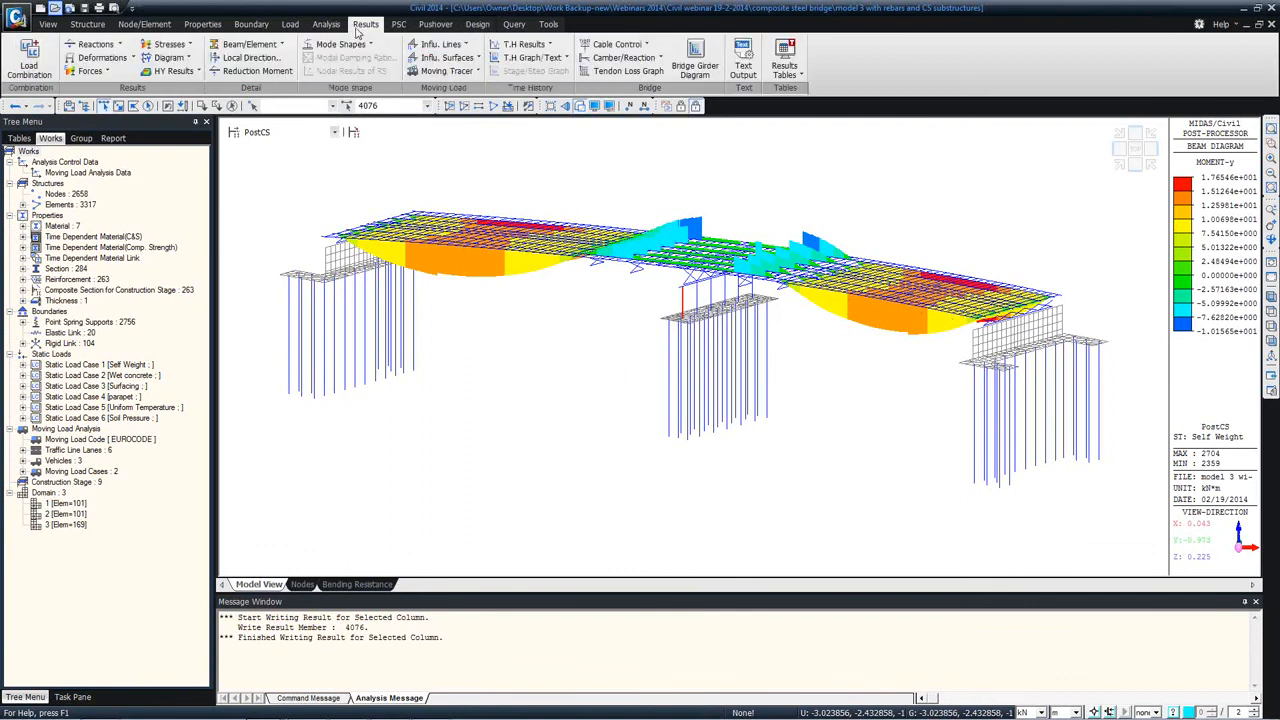
left_click(89, 71)
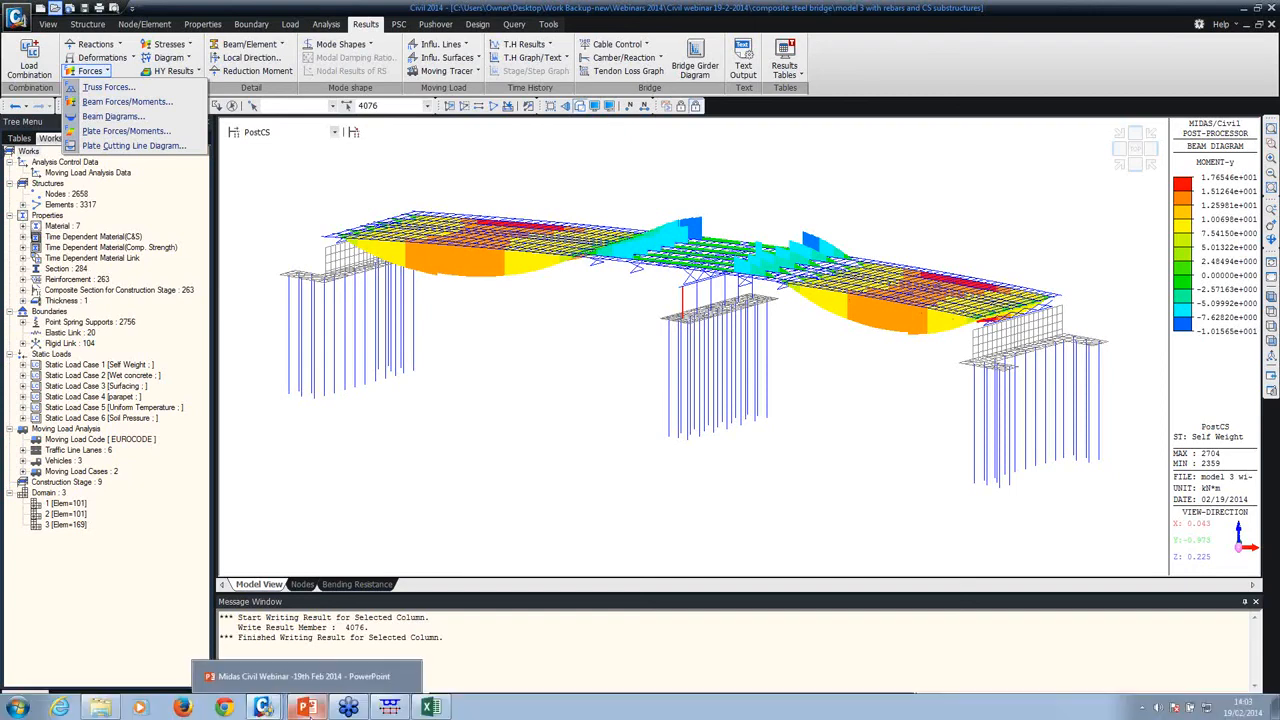
Step: Switch to the PowerPoint webinar presentation, start the slide show from the Prestressed Precast Infill Bridge slide and advance to the contact slide
left_click(328, 708)
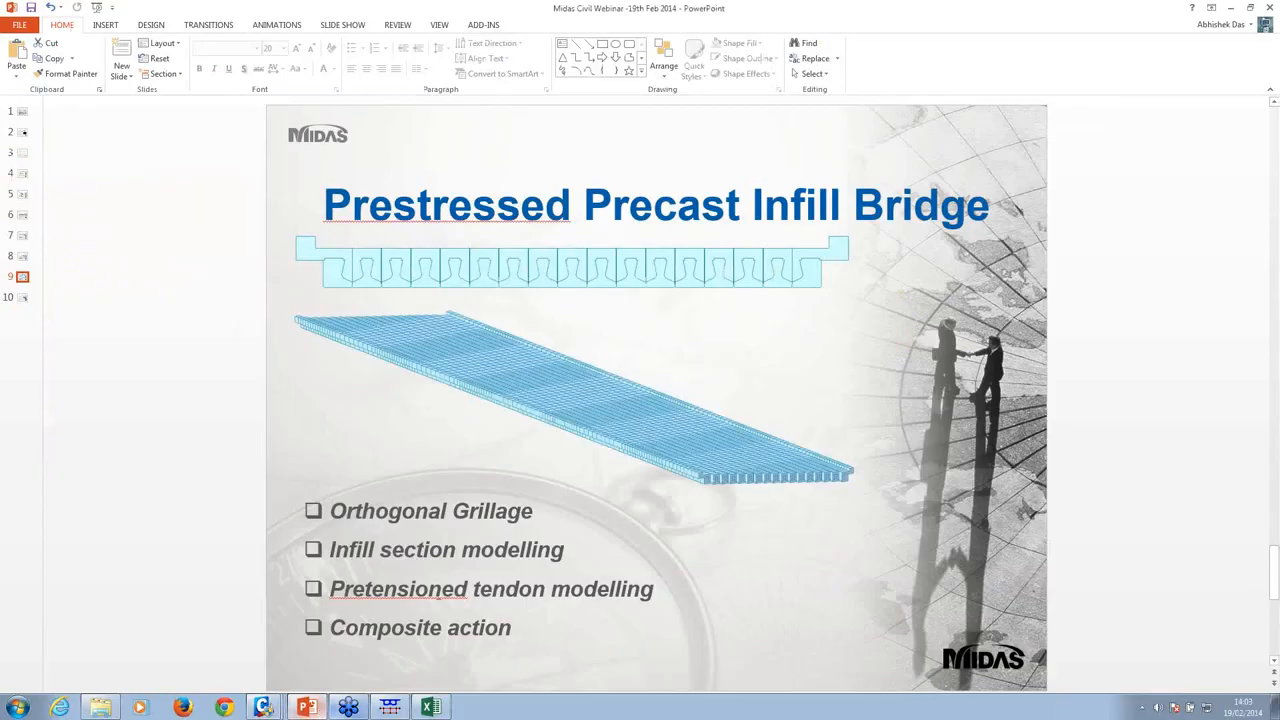
key("shift+F5")
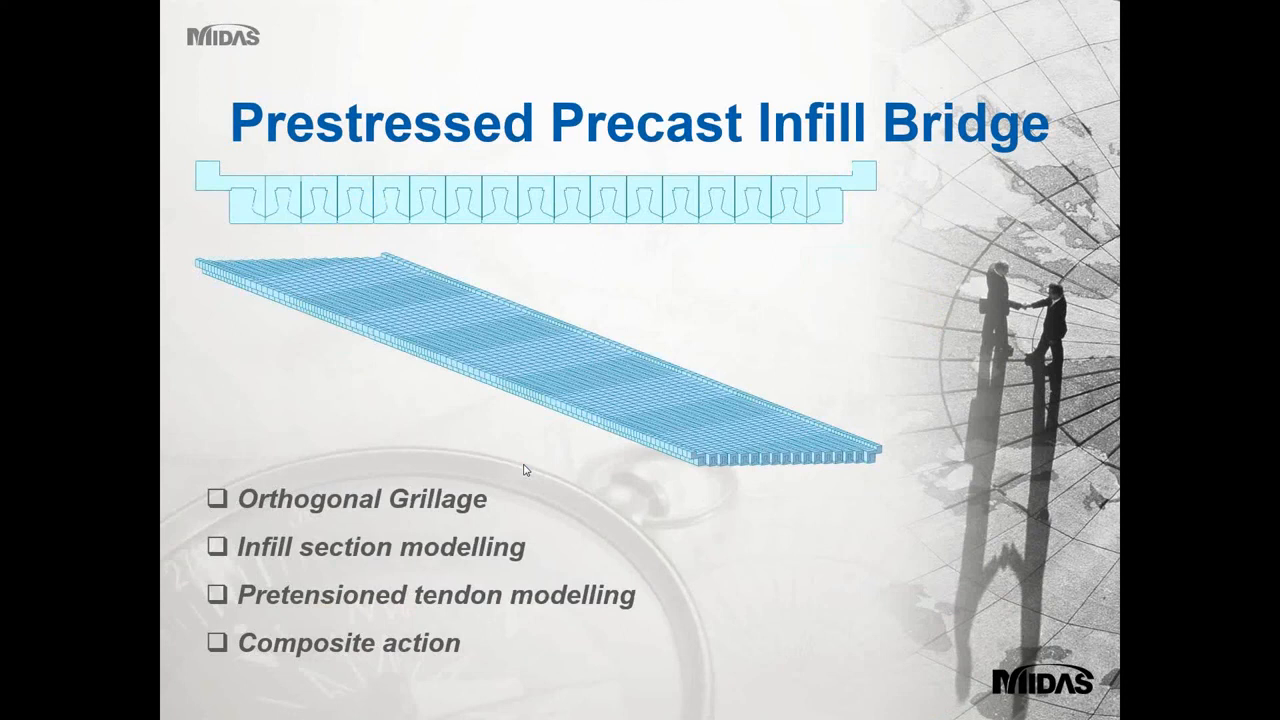
key("Right")
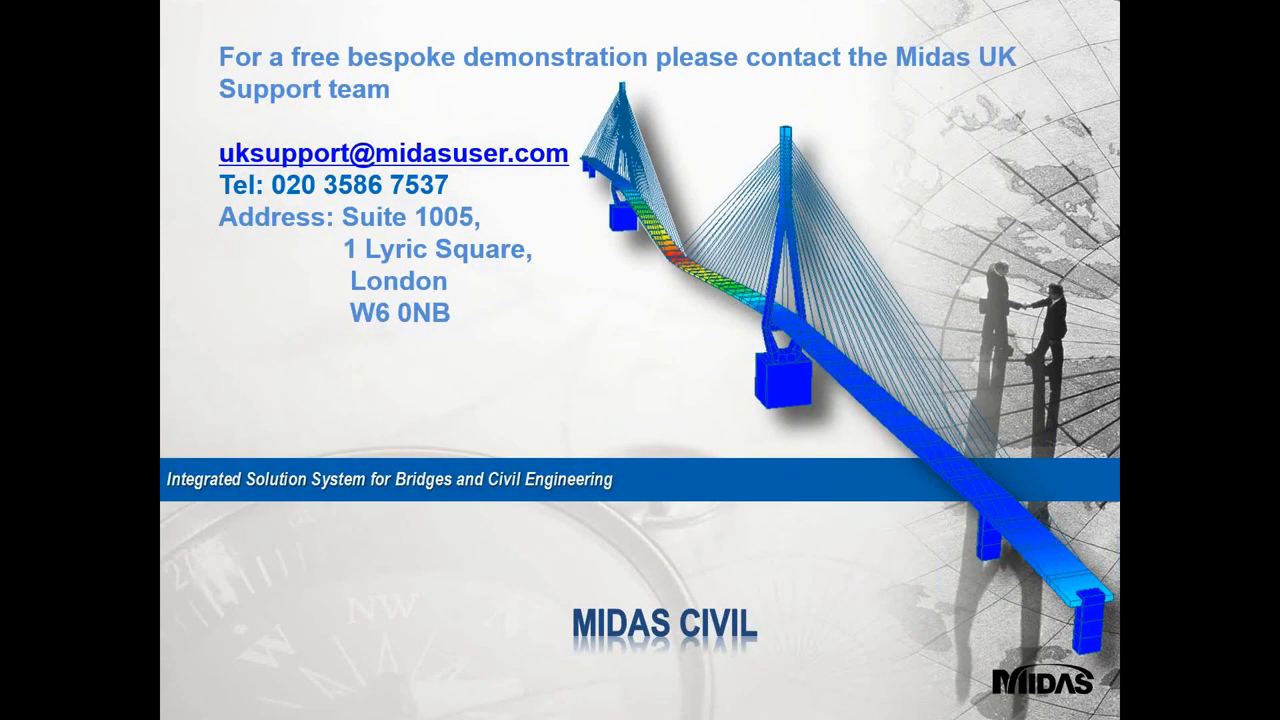